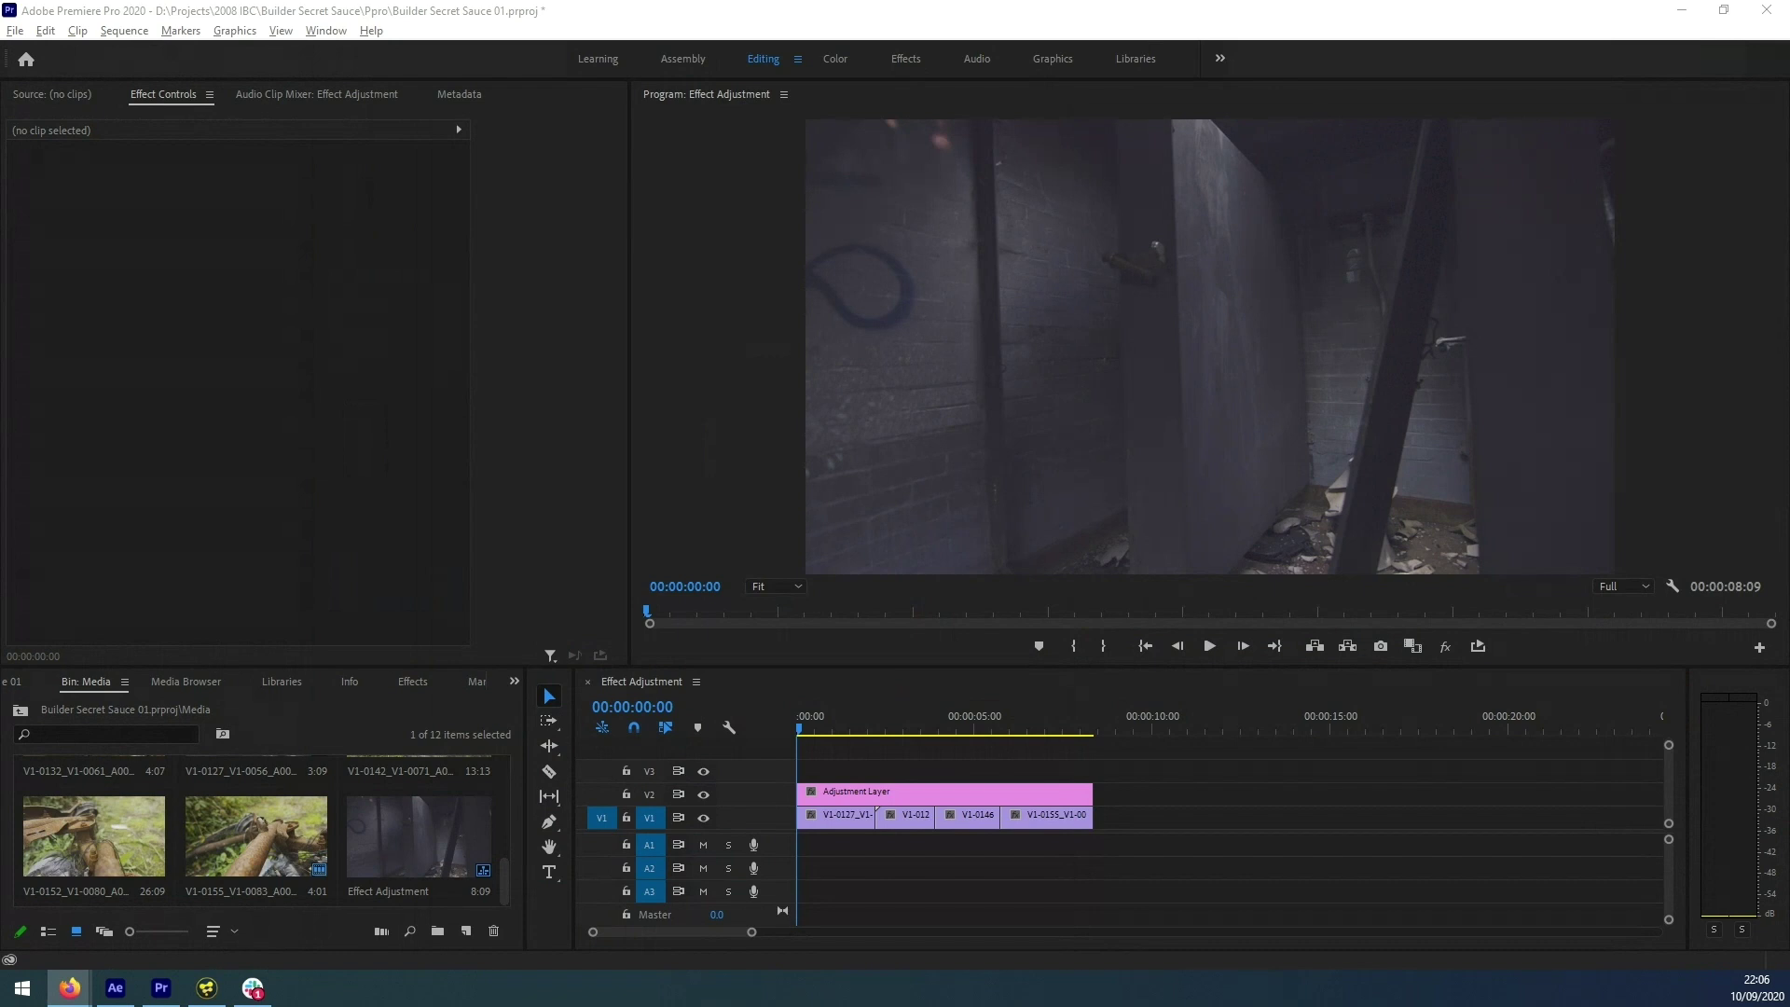
- Switch to After Effects, play the Film Look composition and park the current time at 0:00:02:09
click(115, 987)
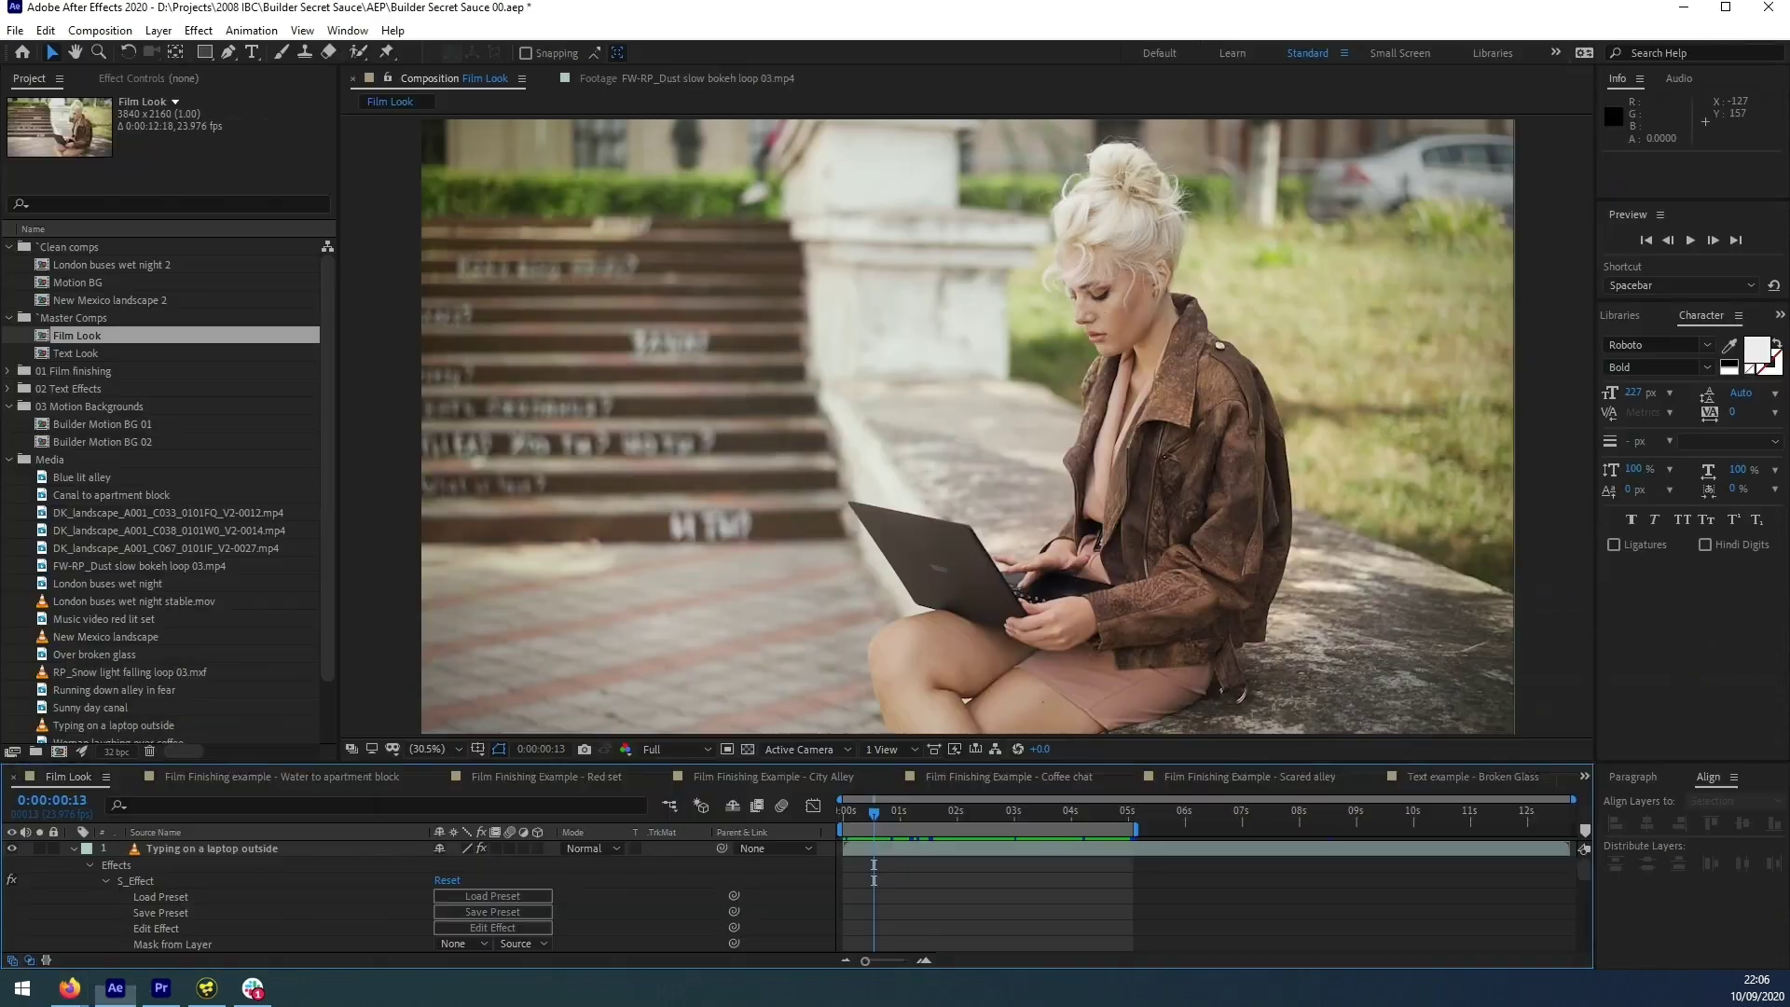
key(space)
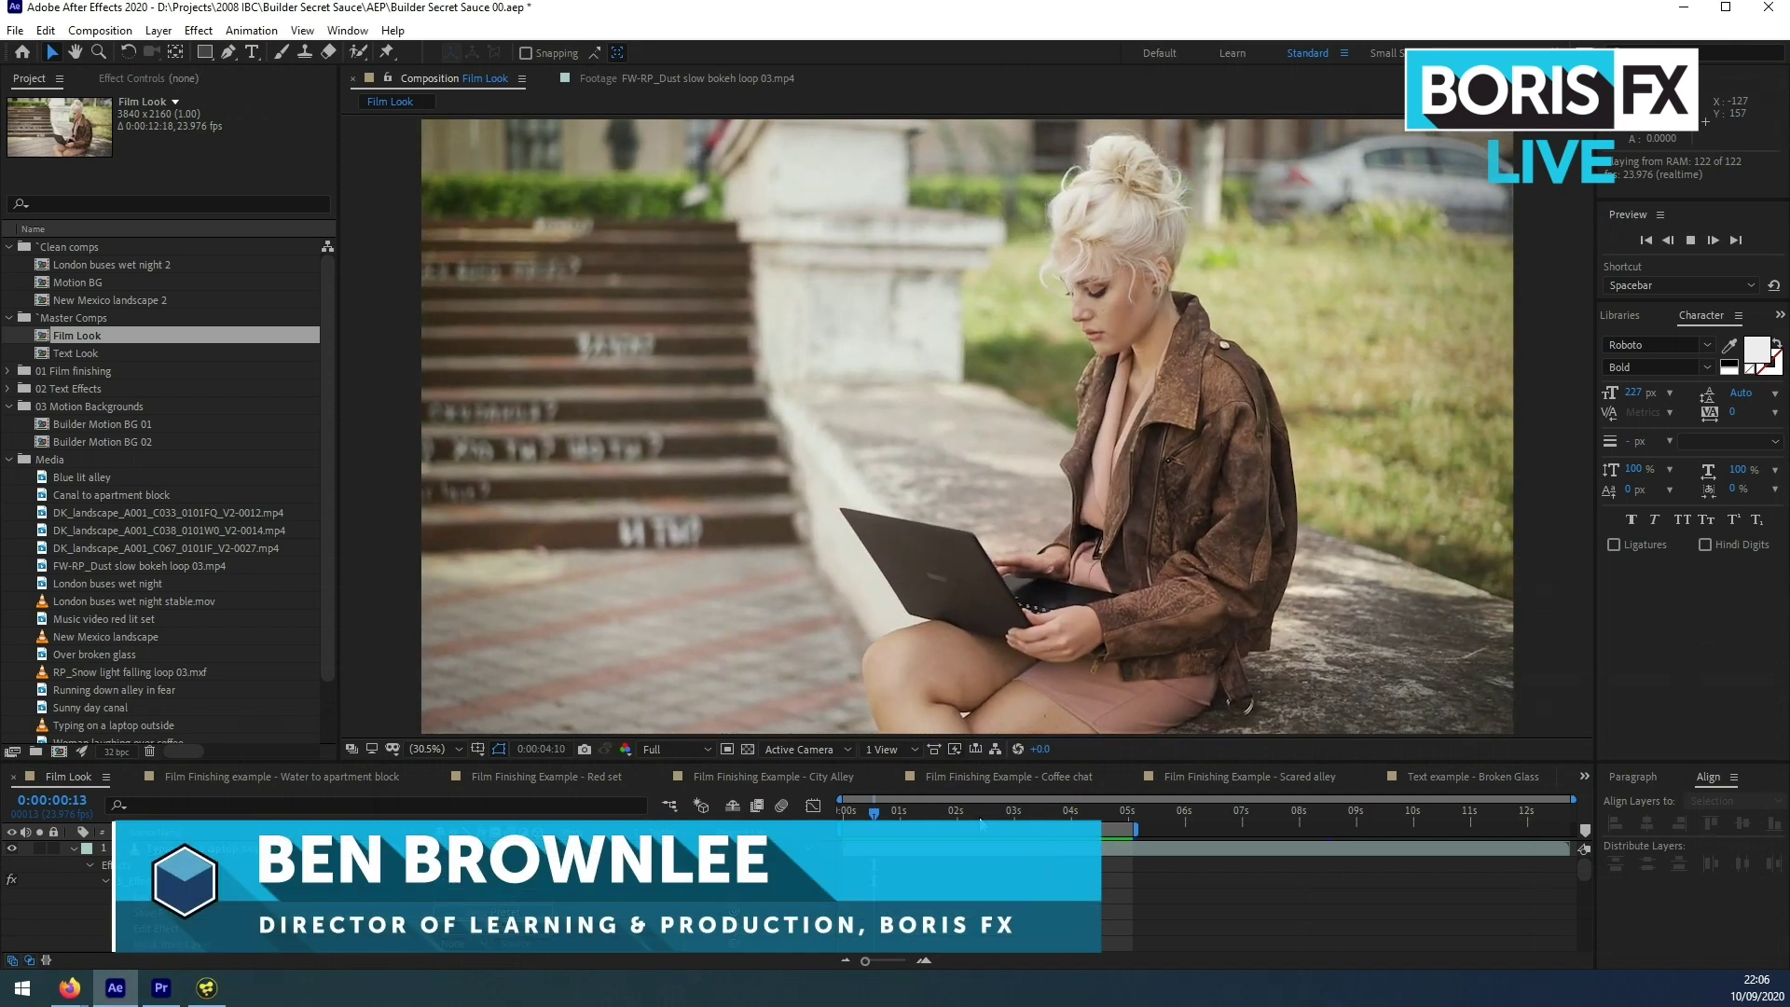
click(979, 811)
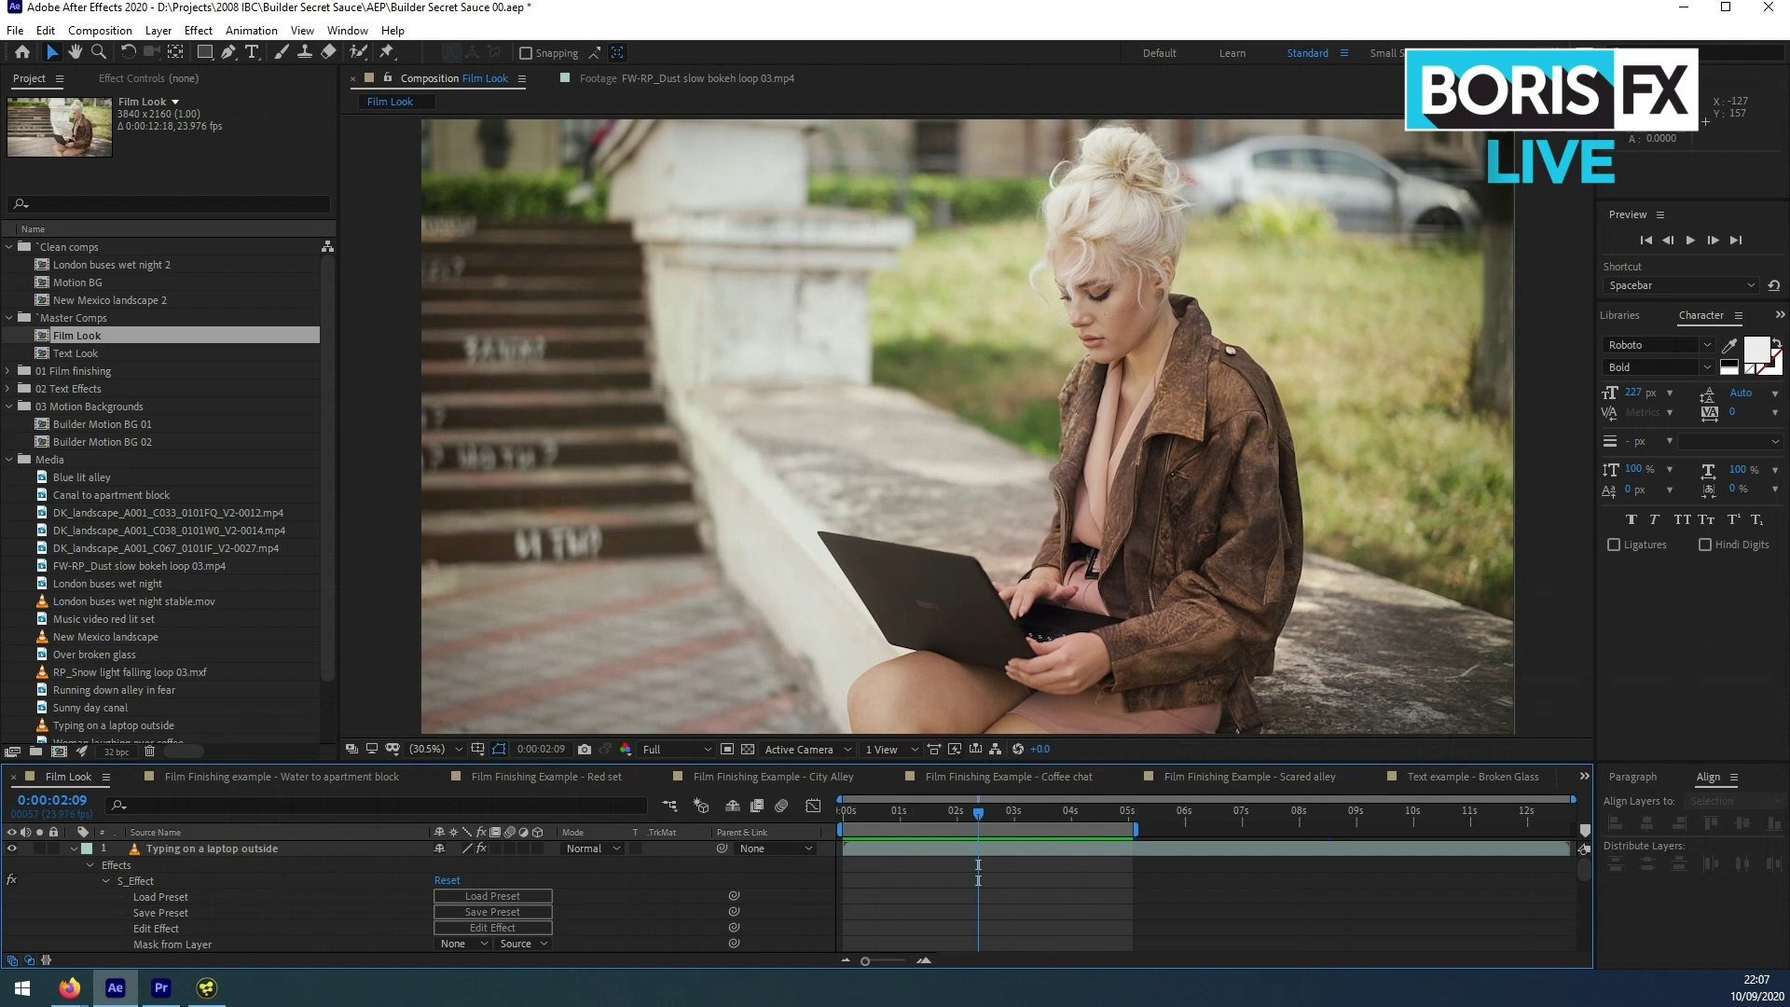
- Select the "Typing on a laptop outside" layer and look through the available Sapphire effect categories, including Stylize and Builder, without applying anything
click(198, 30)
click(931, 859)
click(932, 849)
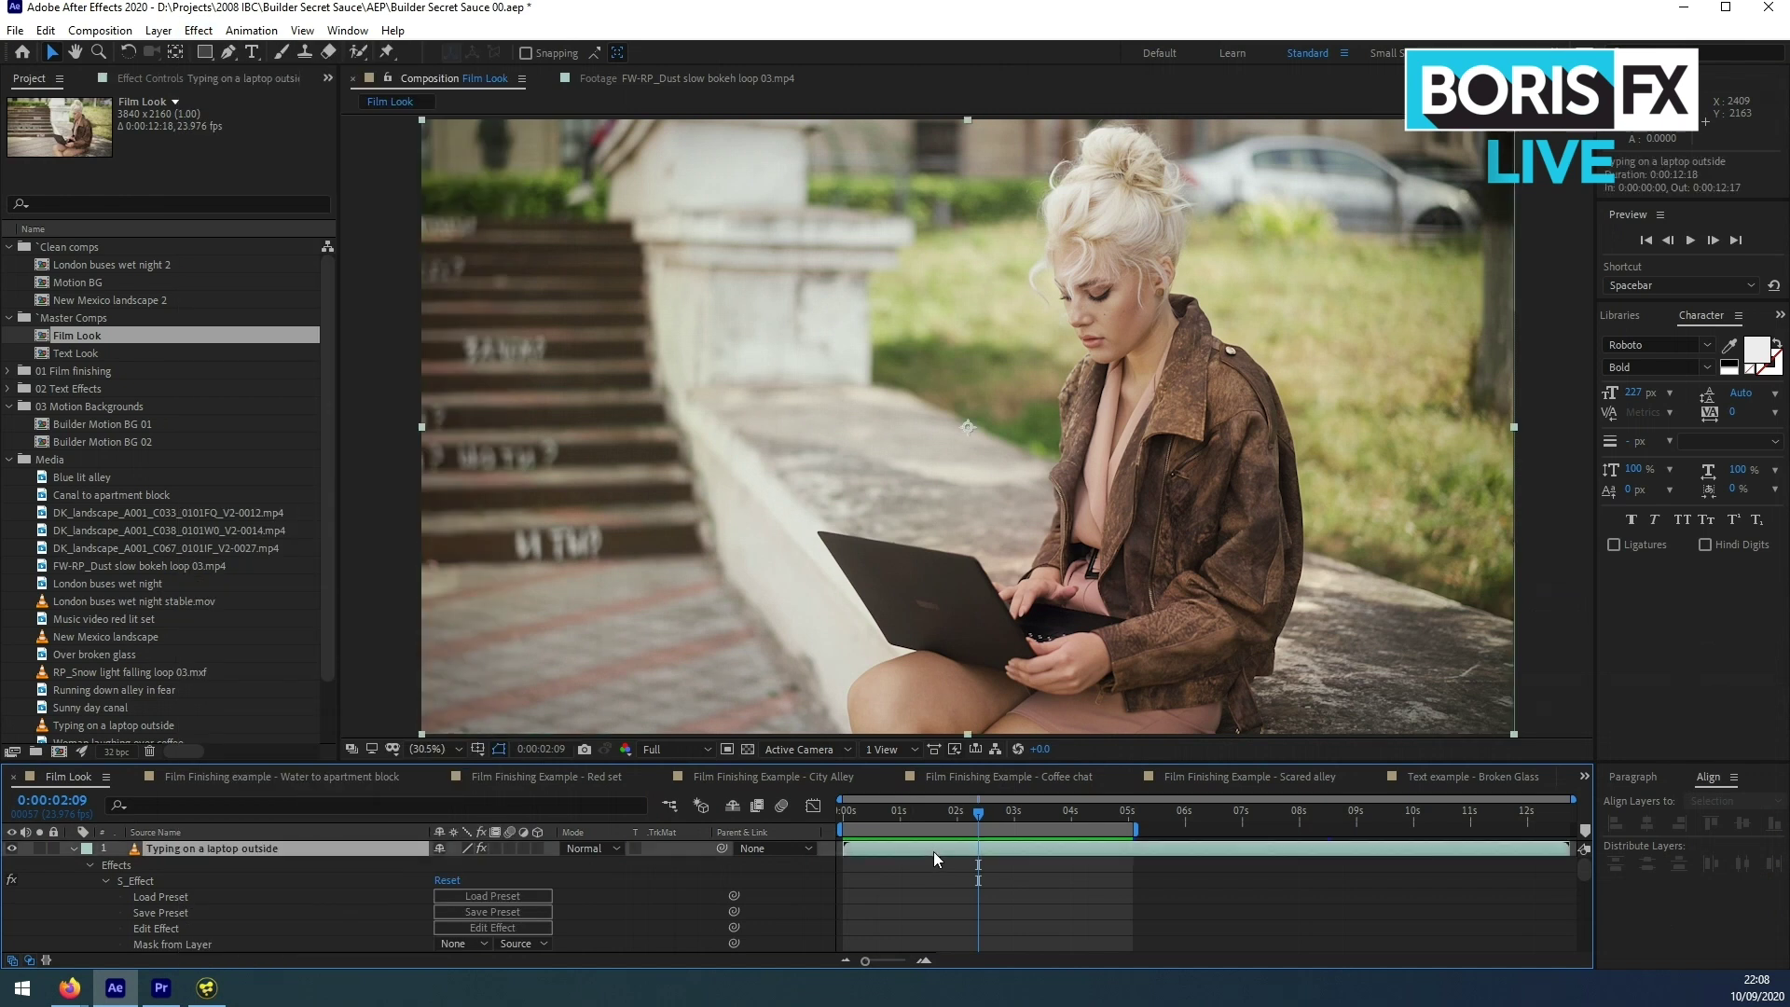
click(197, 31)
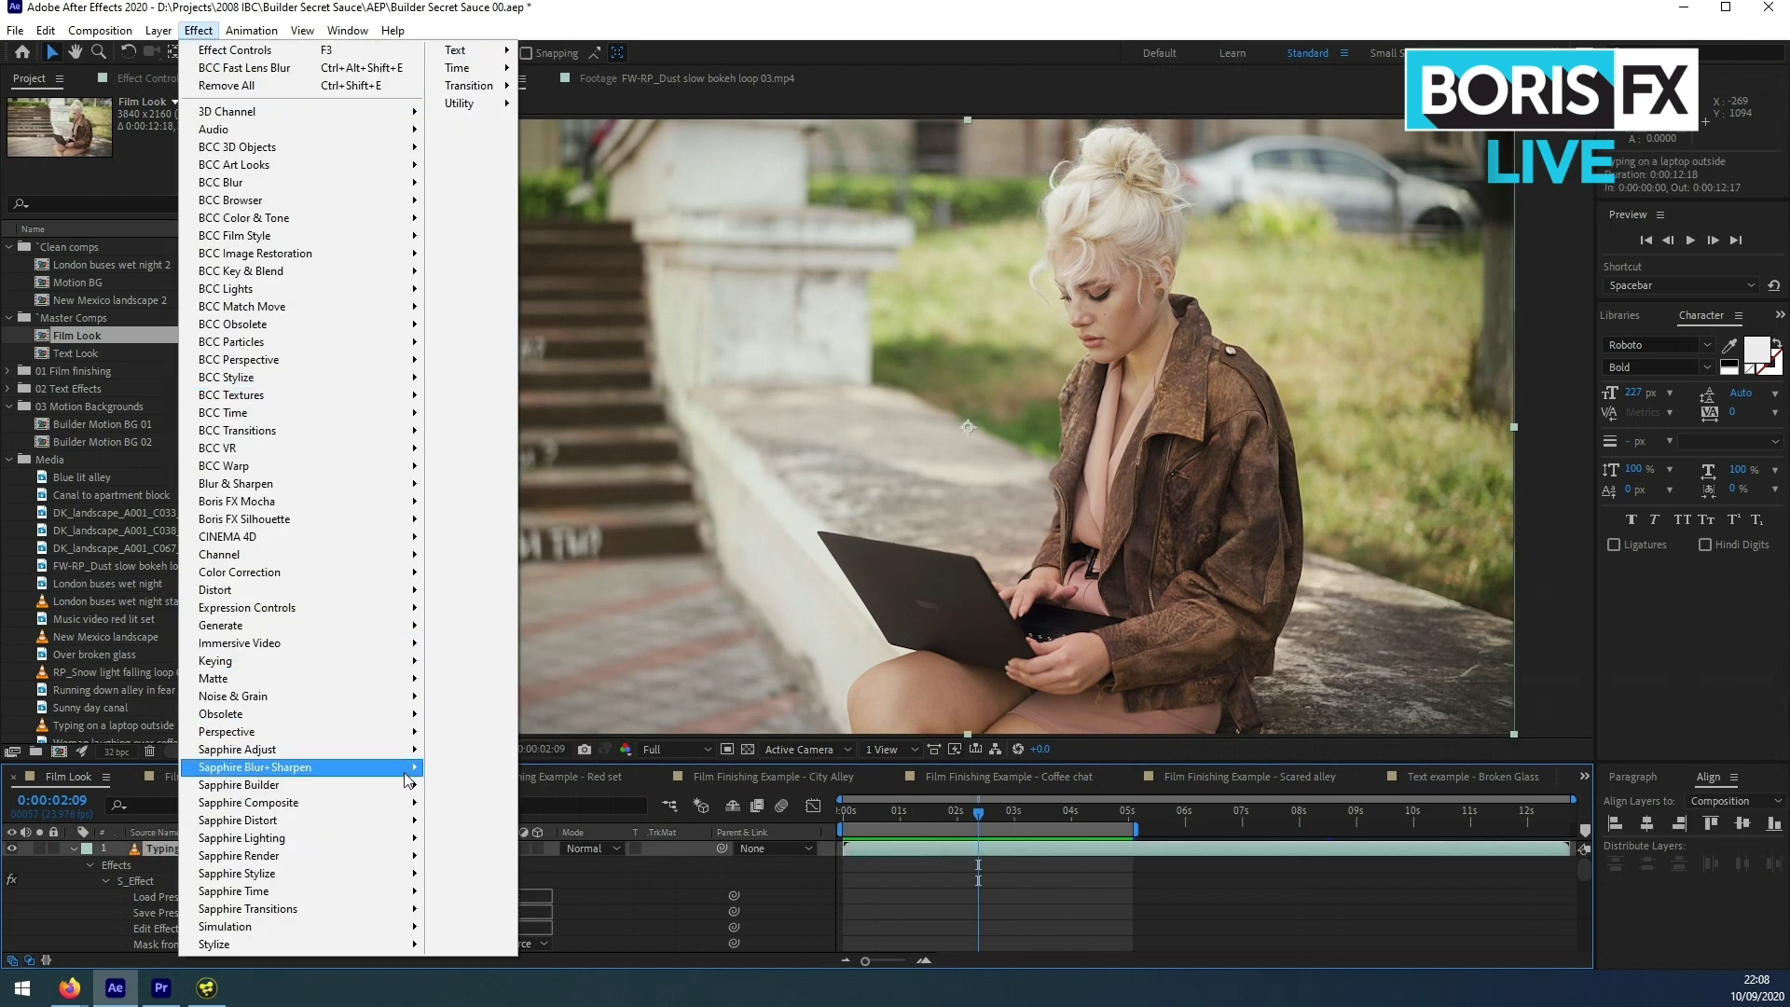
mouse_move(406, 791)
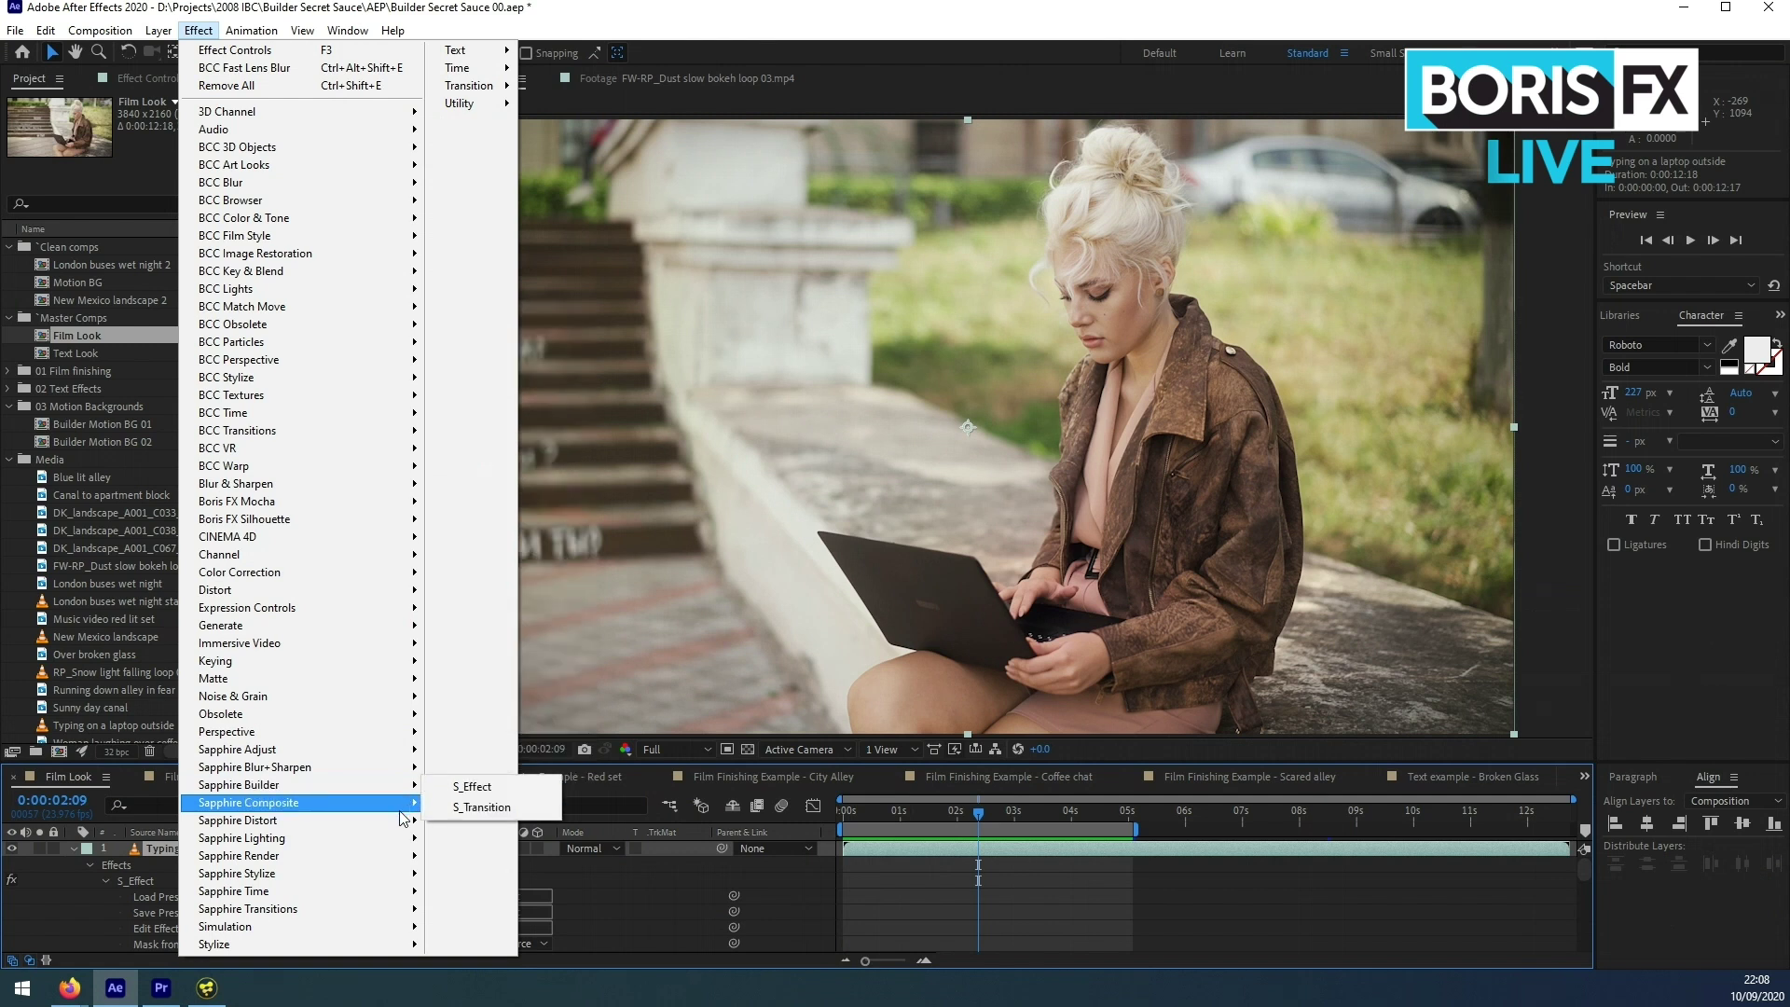
mouse_move(391, 862)
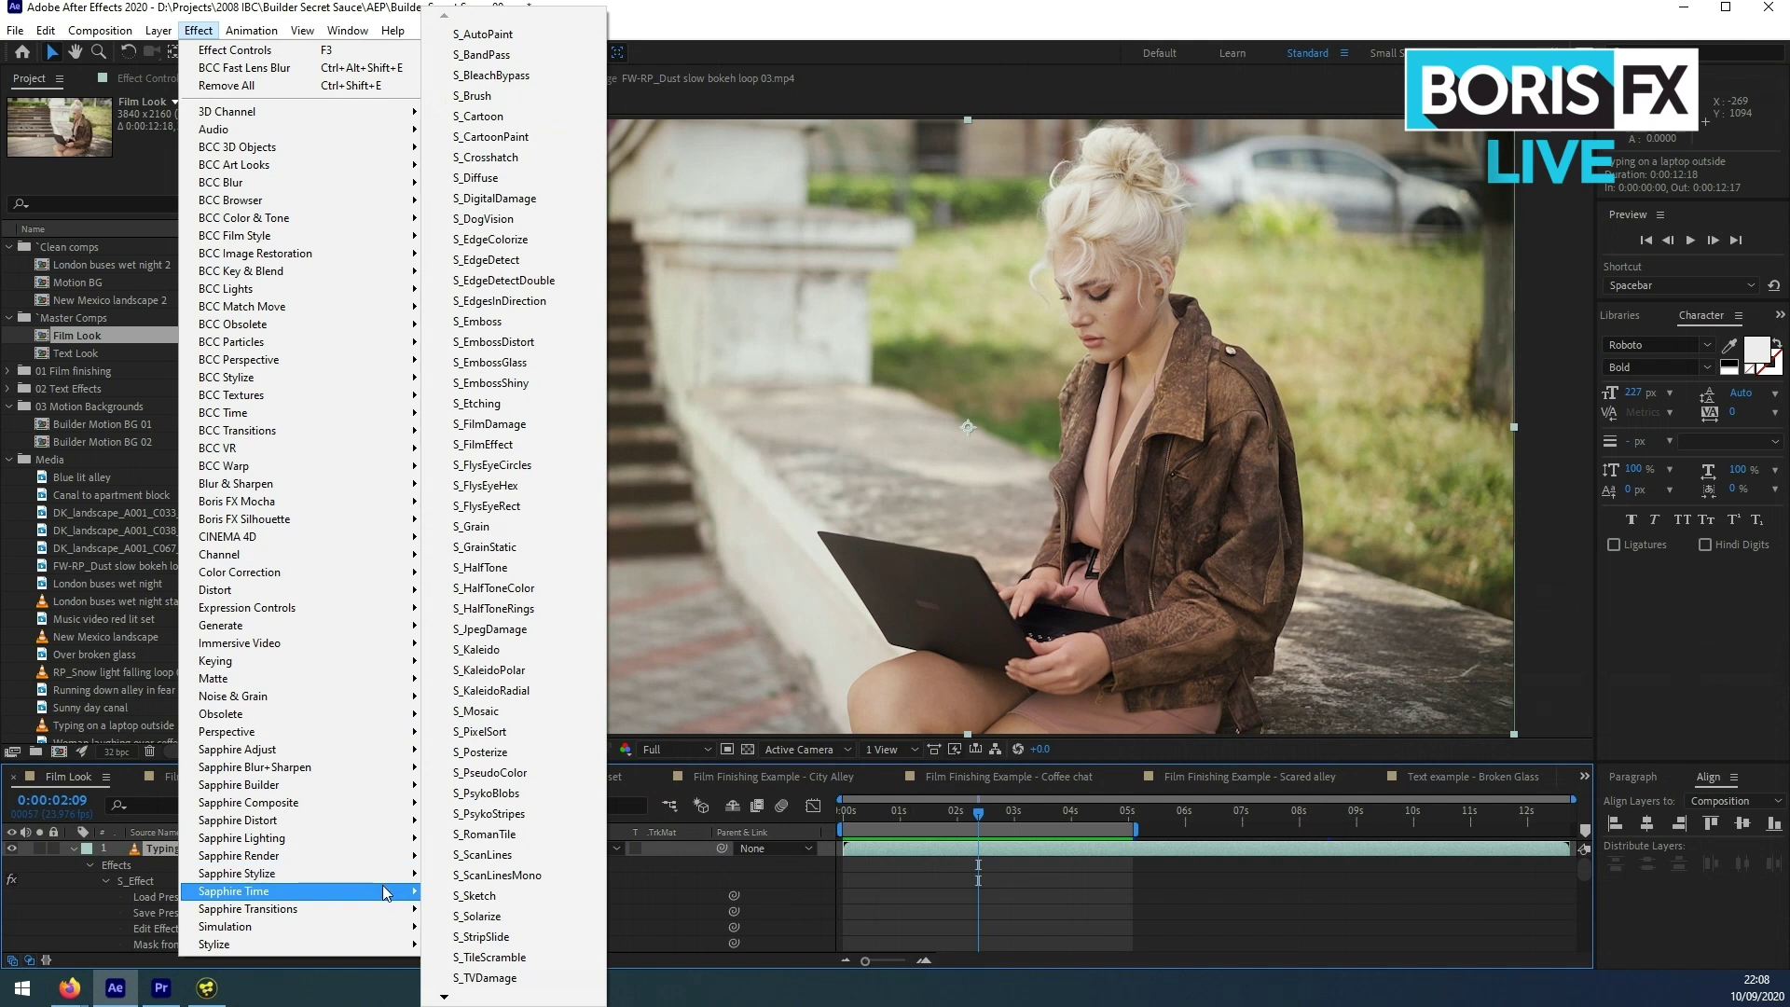
mouse_move(391, 912)
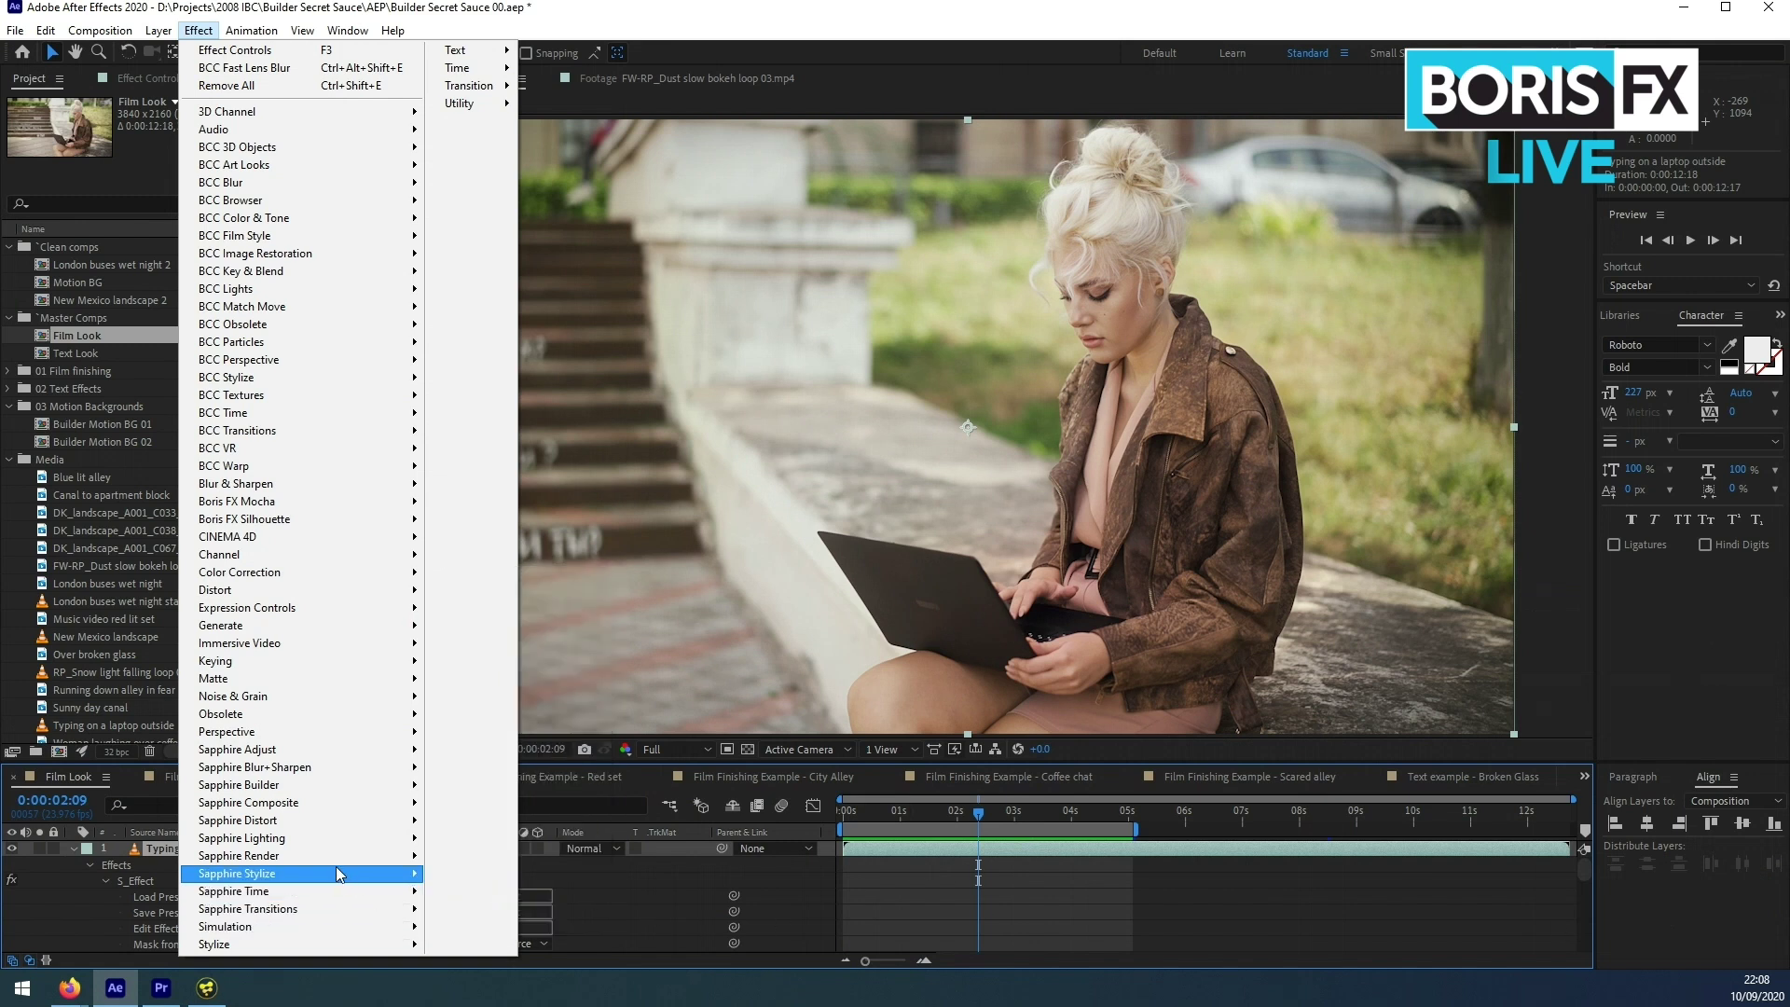
mouse_move(336, 869)
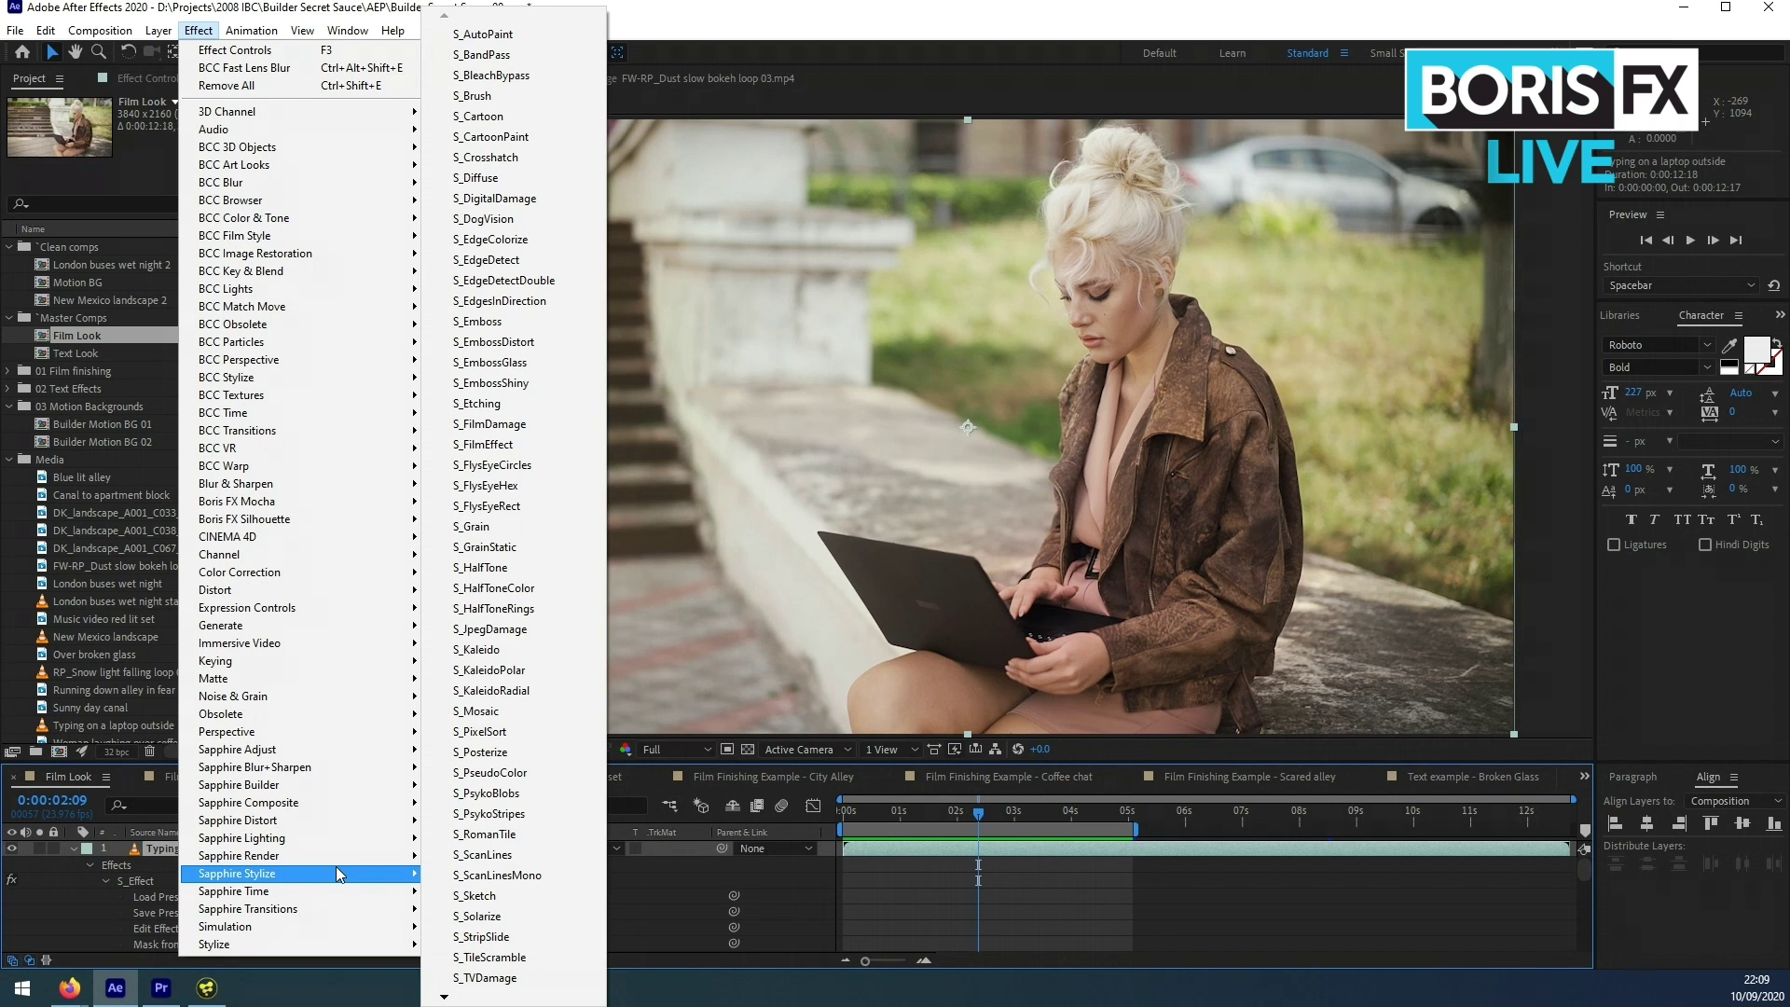
mouse_move(320, 781)
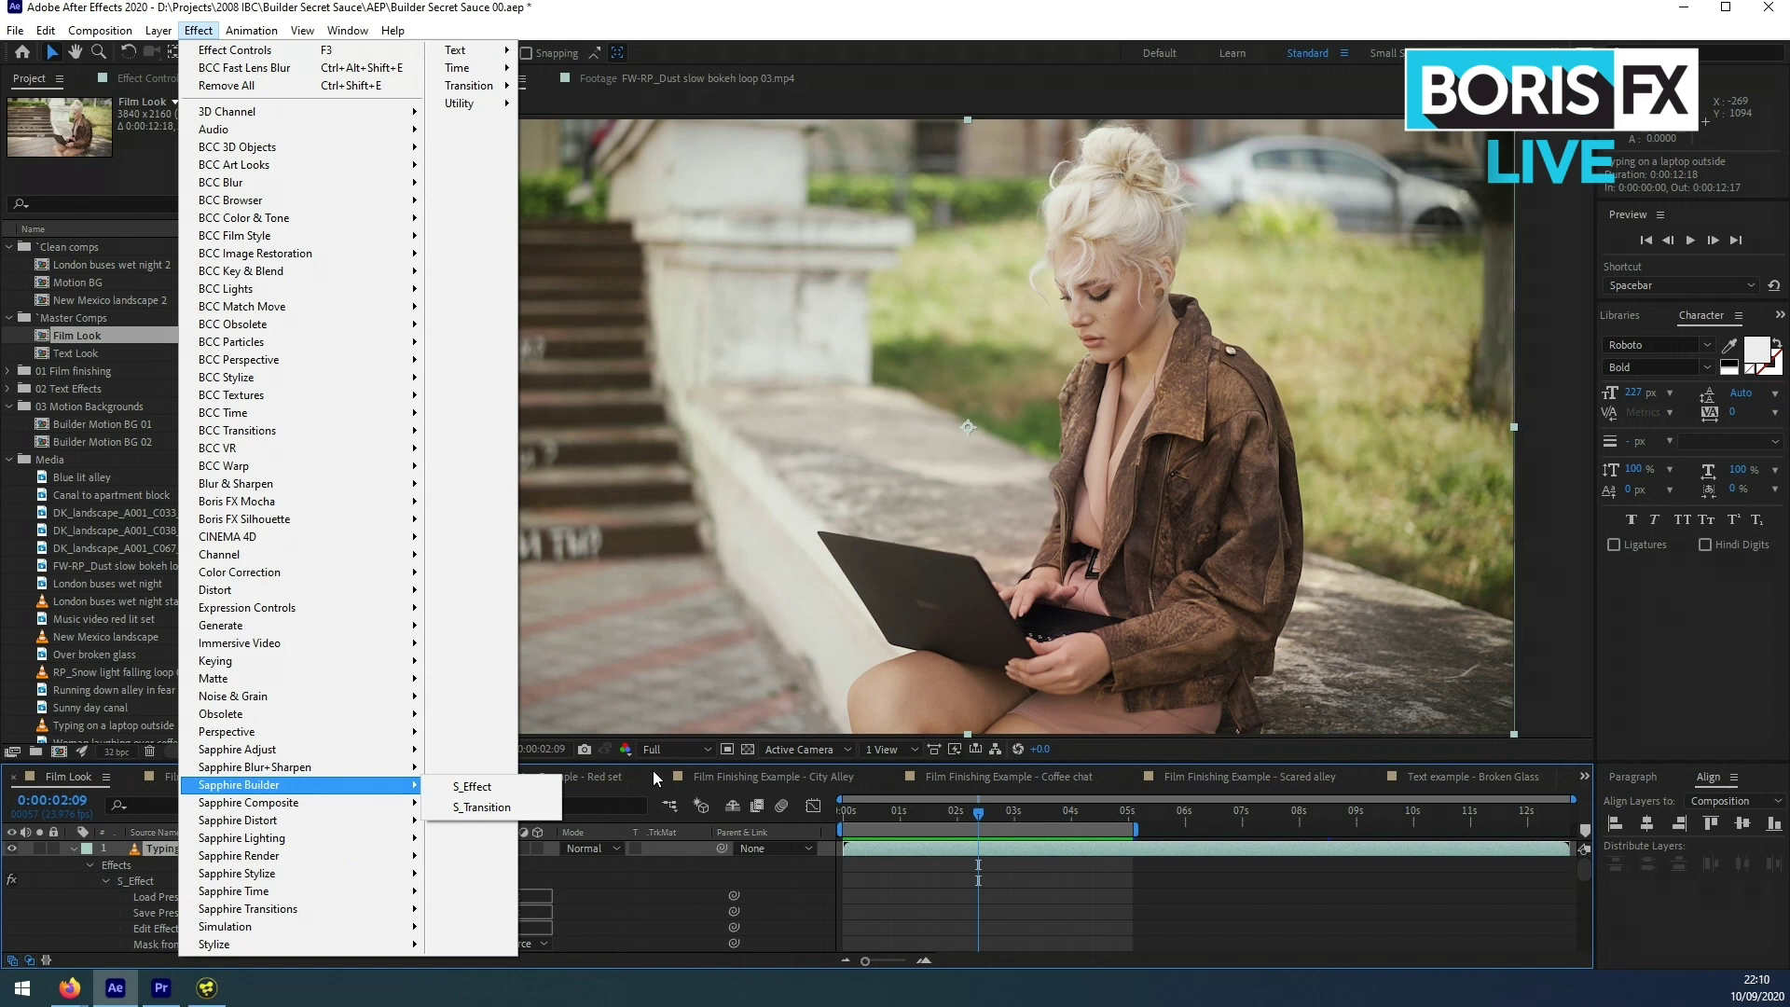
click(943, 820)
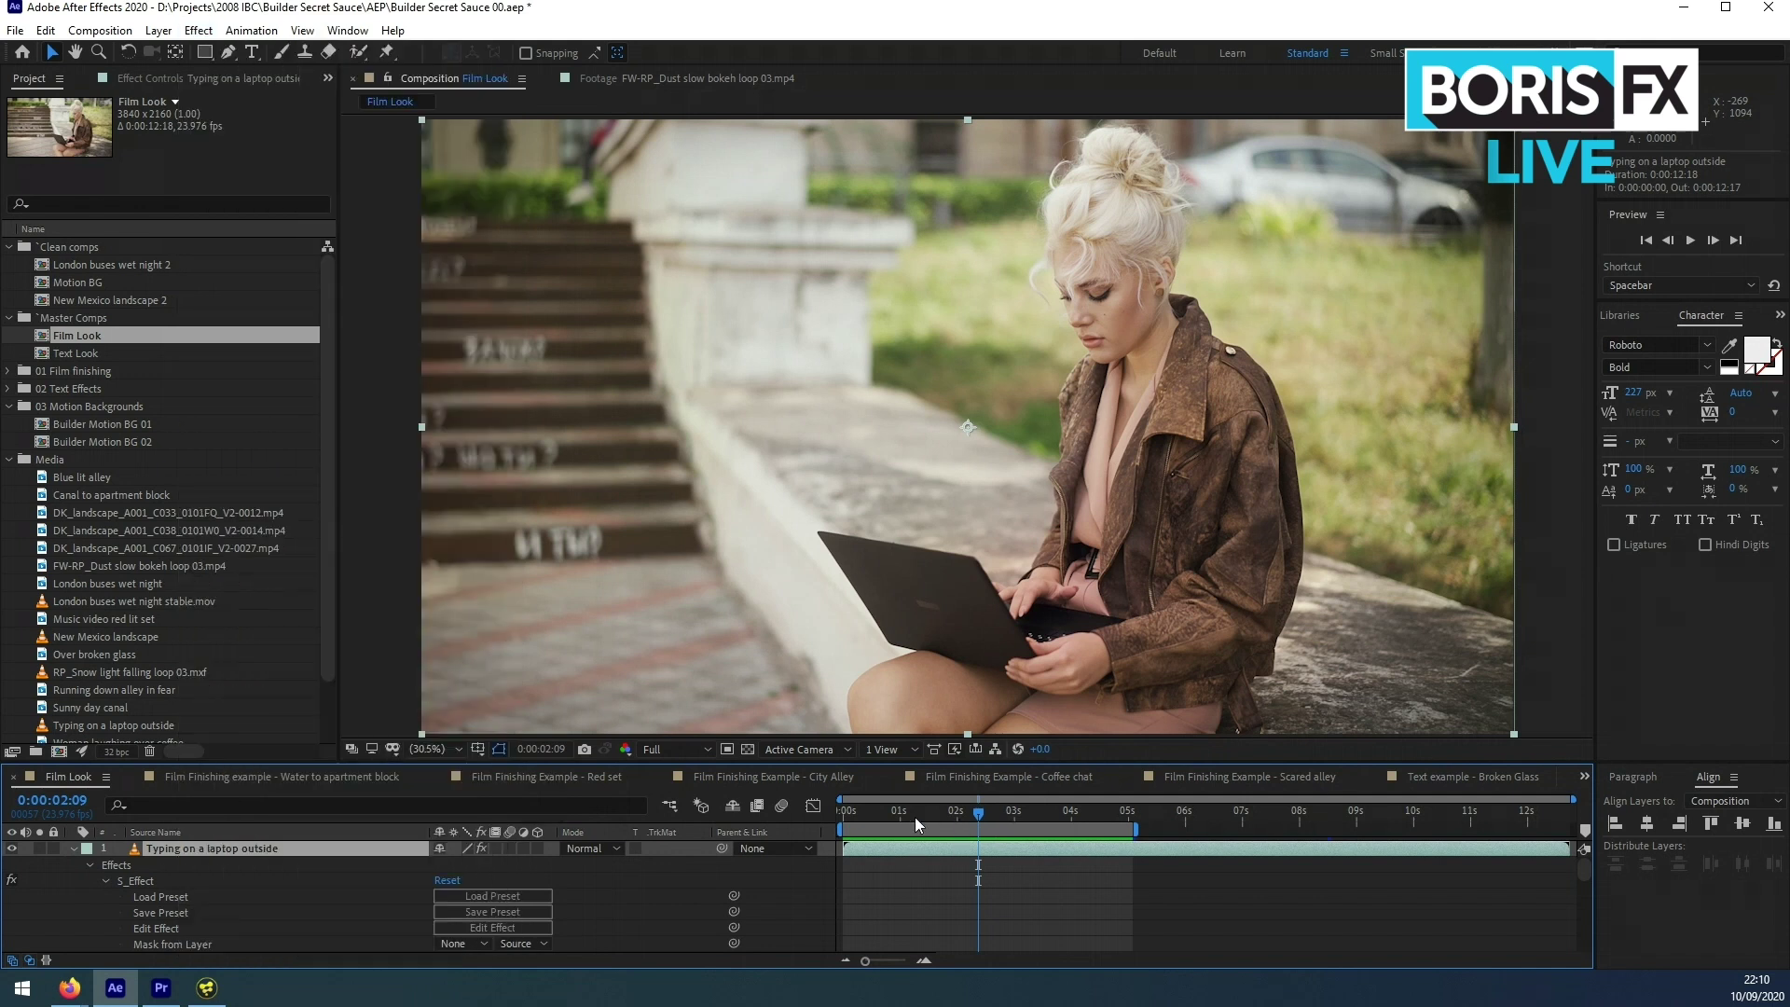
- Play the Film Look composition from 0:00:00:06 and disable the laptop layer's effects during playback to view the ungraded footage
click(858, 820)
key(space)
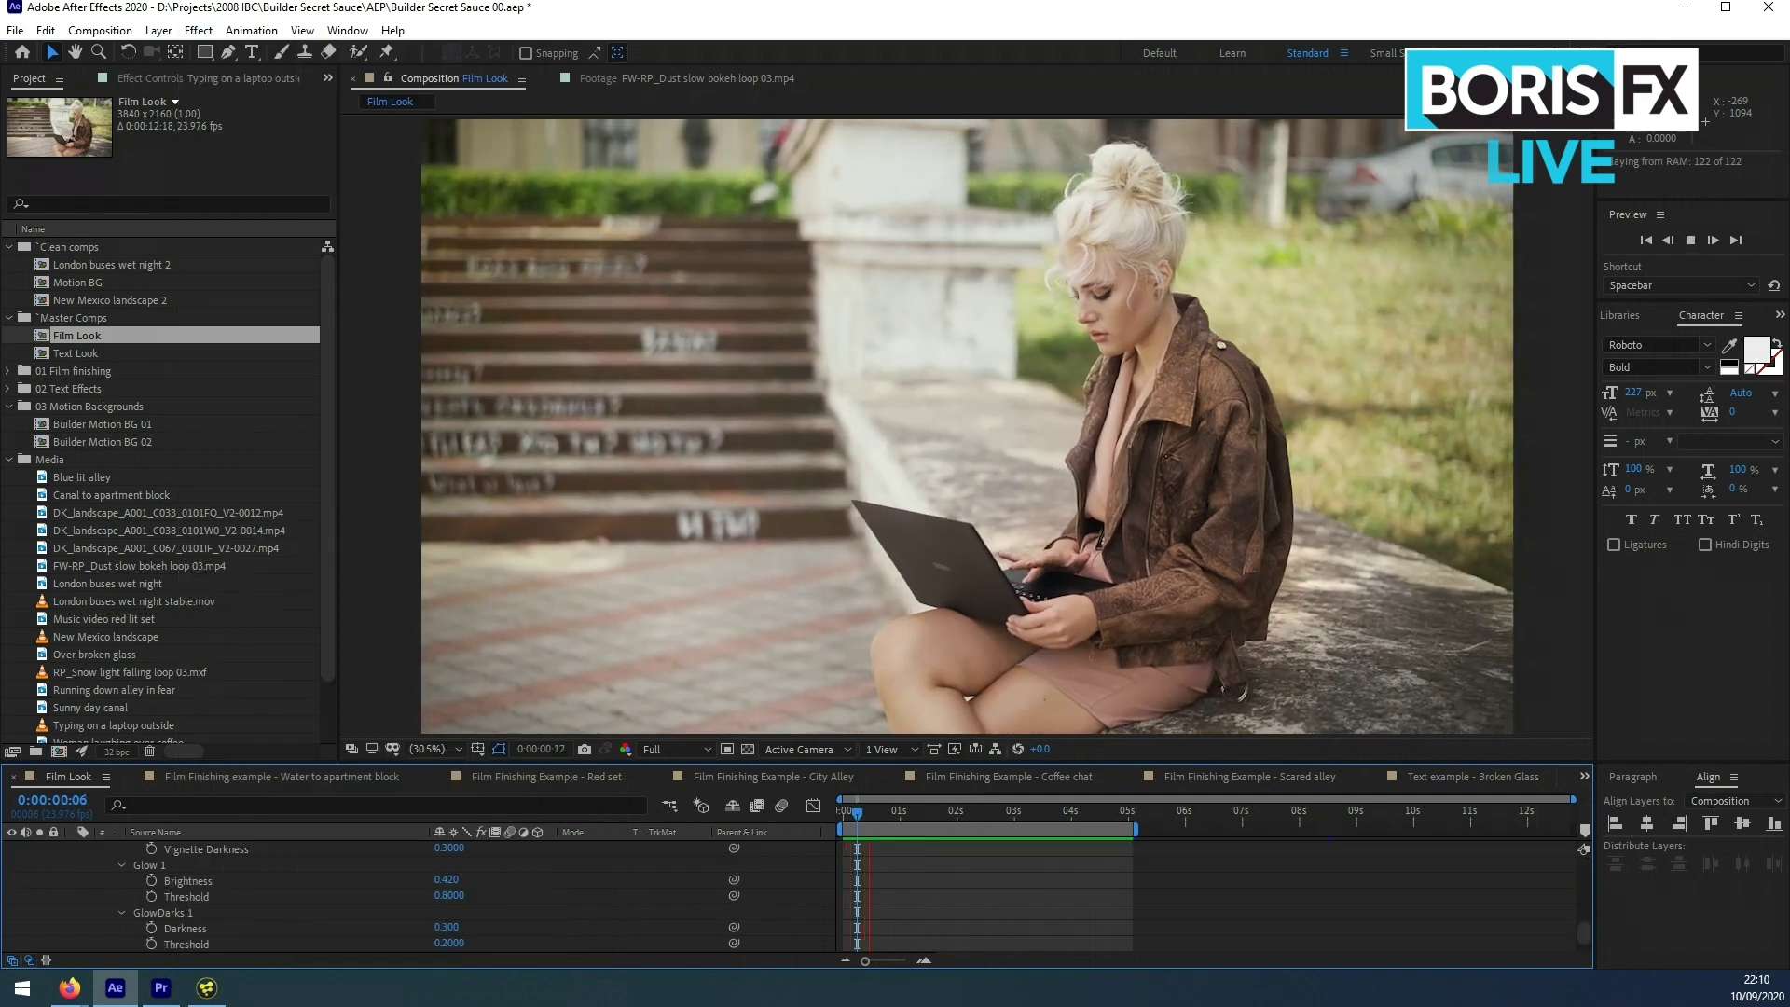
drag(1587, 933, 1582, 871)
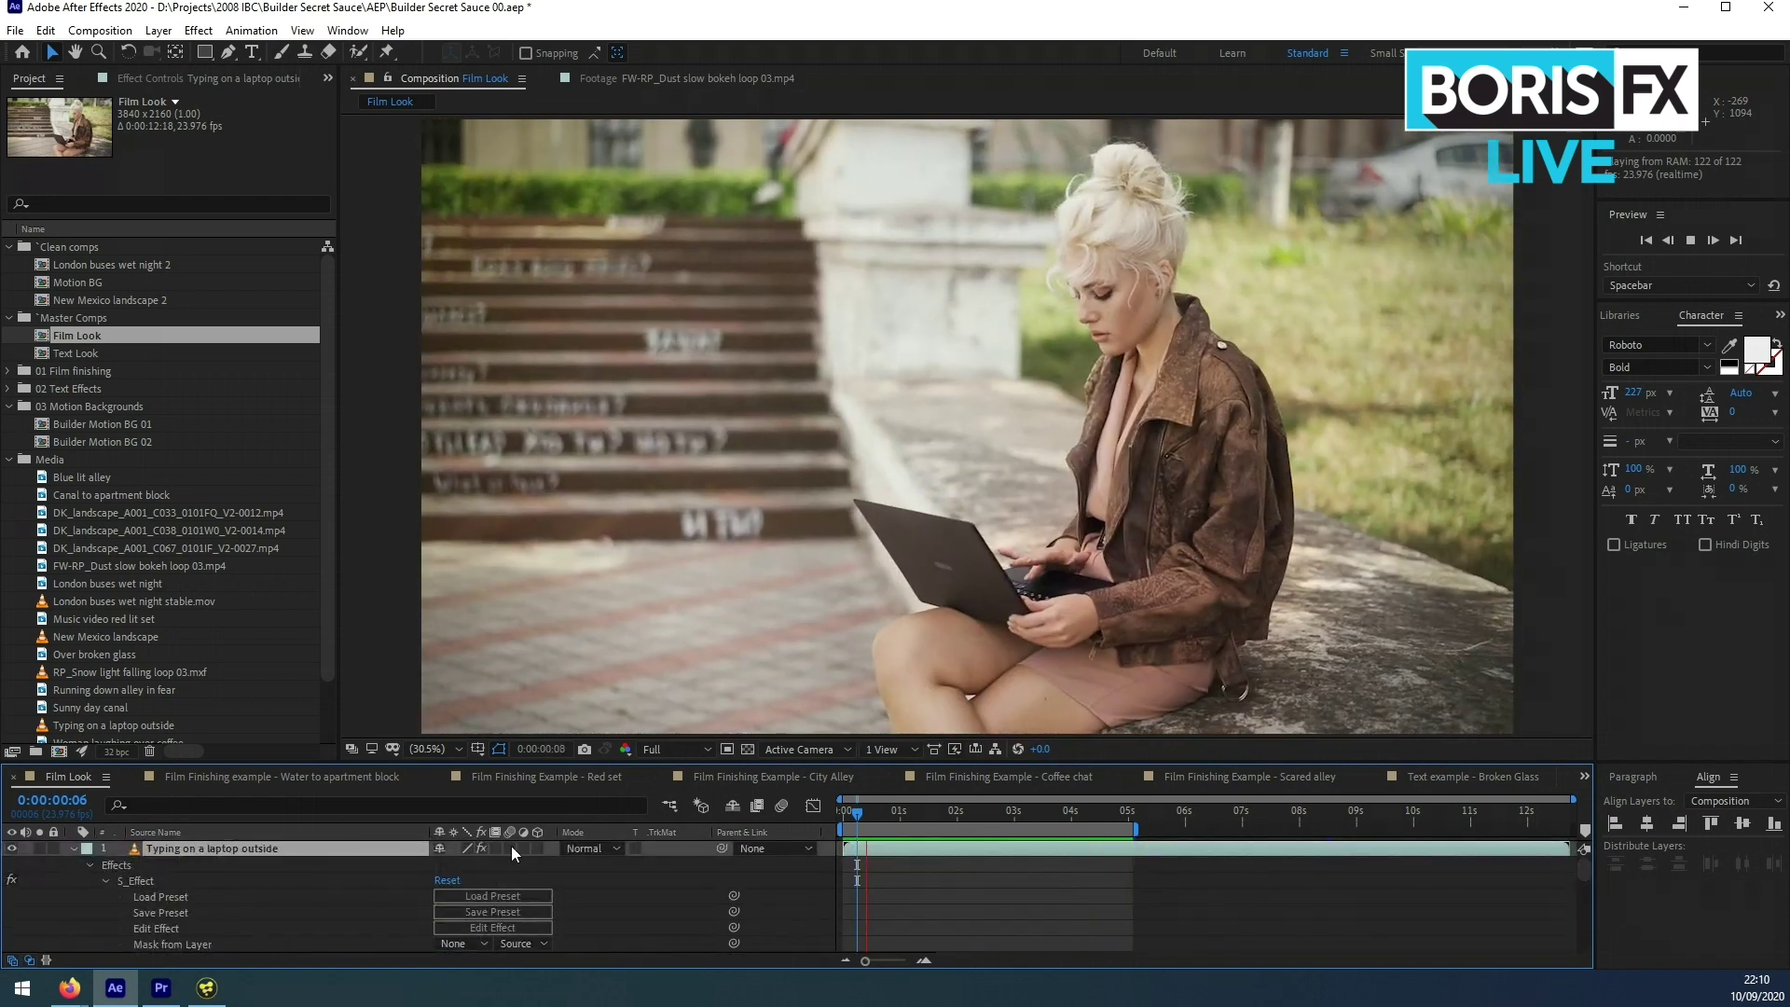
click(482, 849)
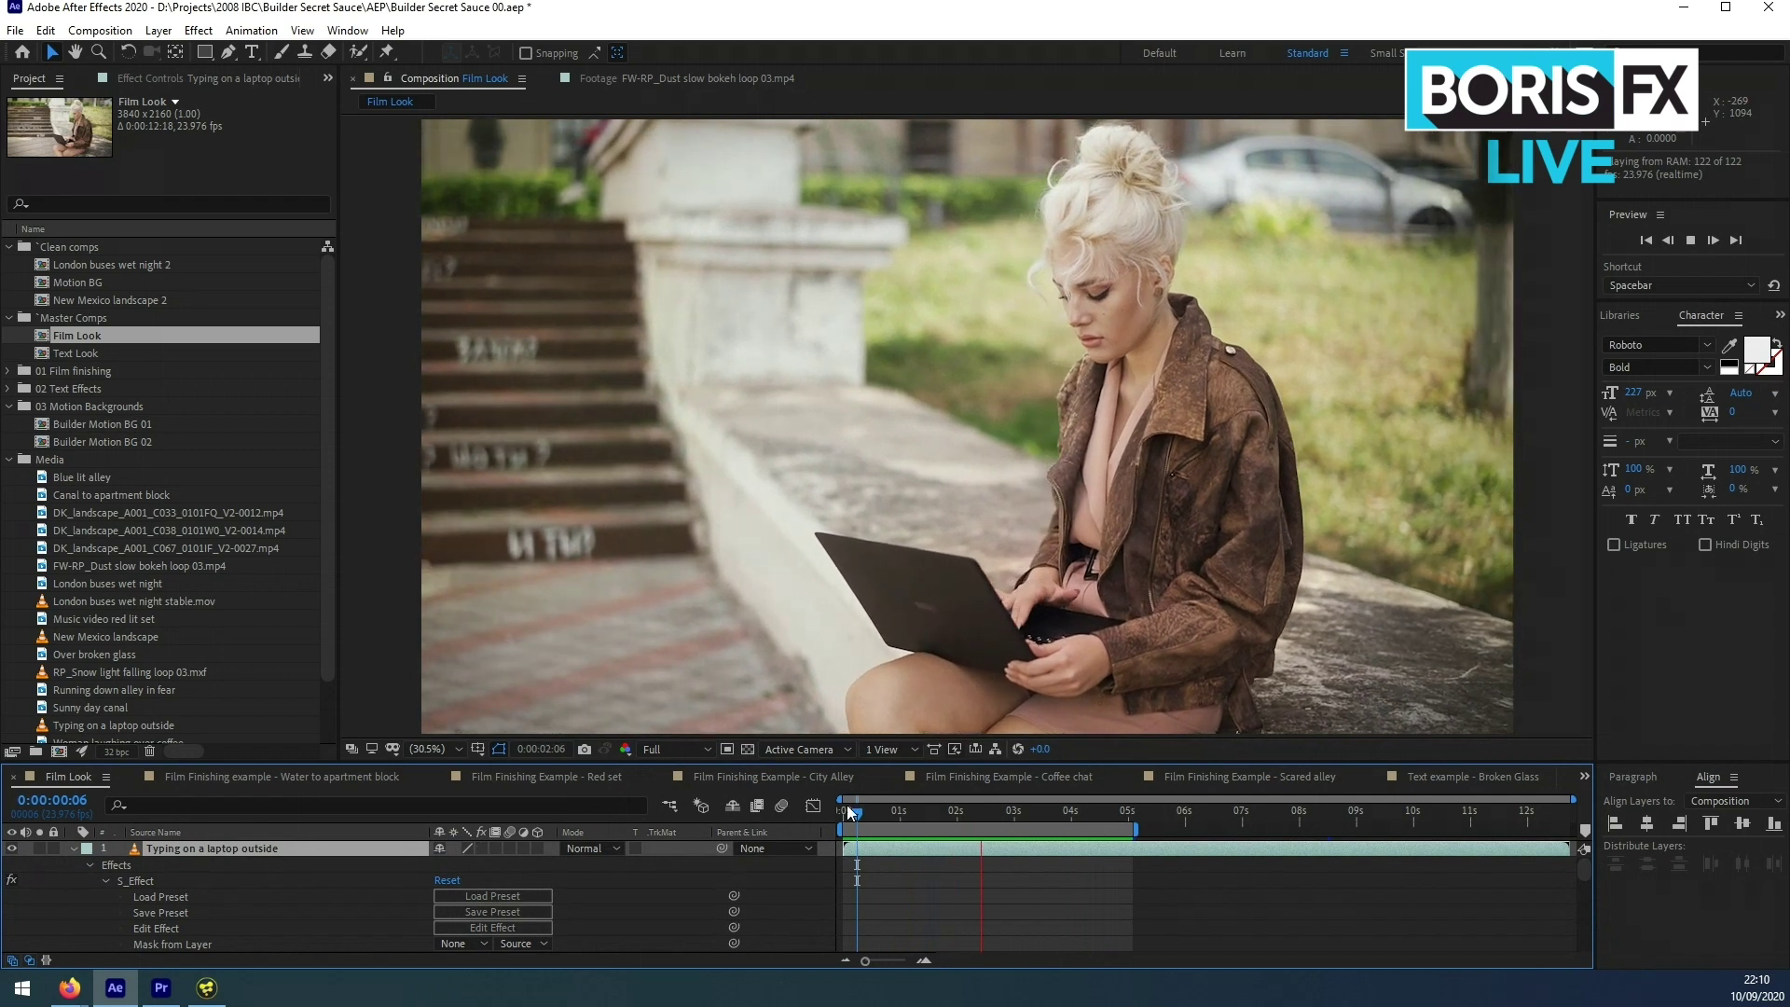
key(space)
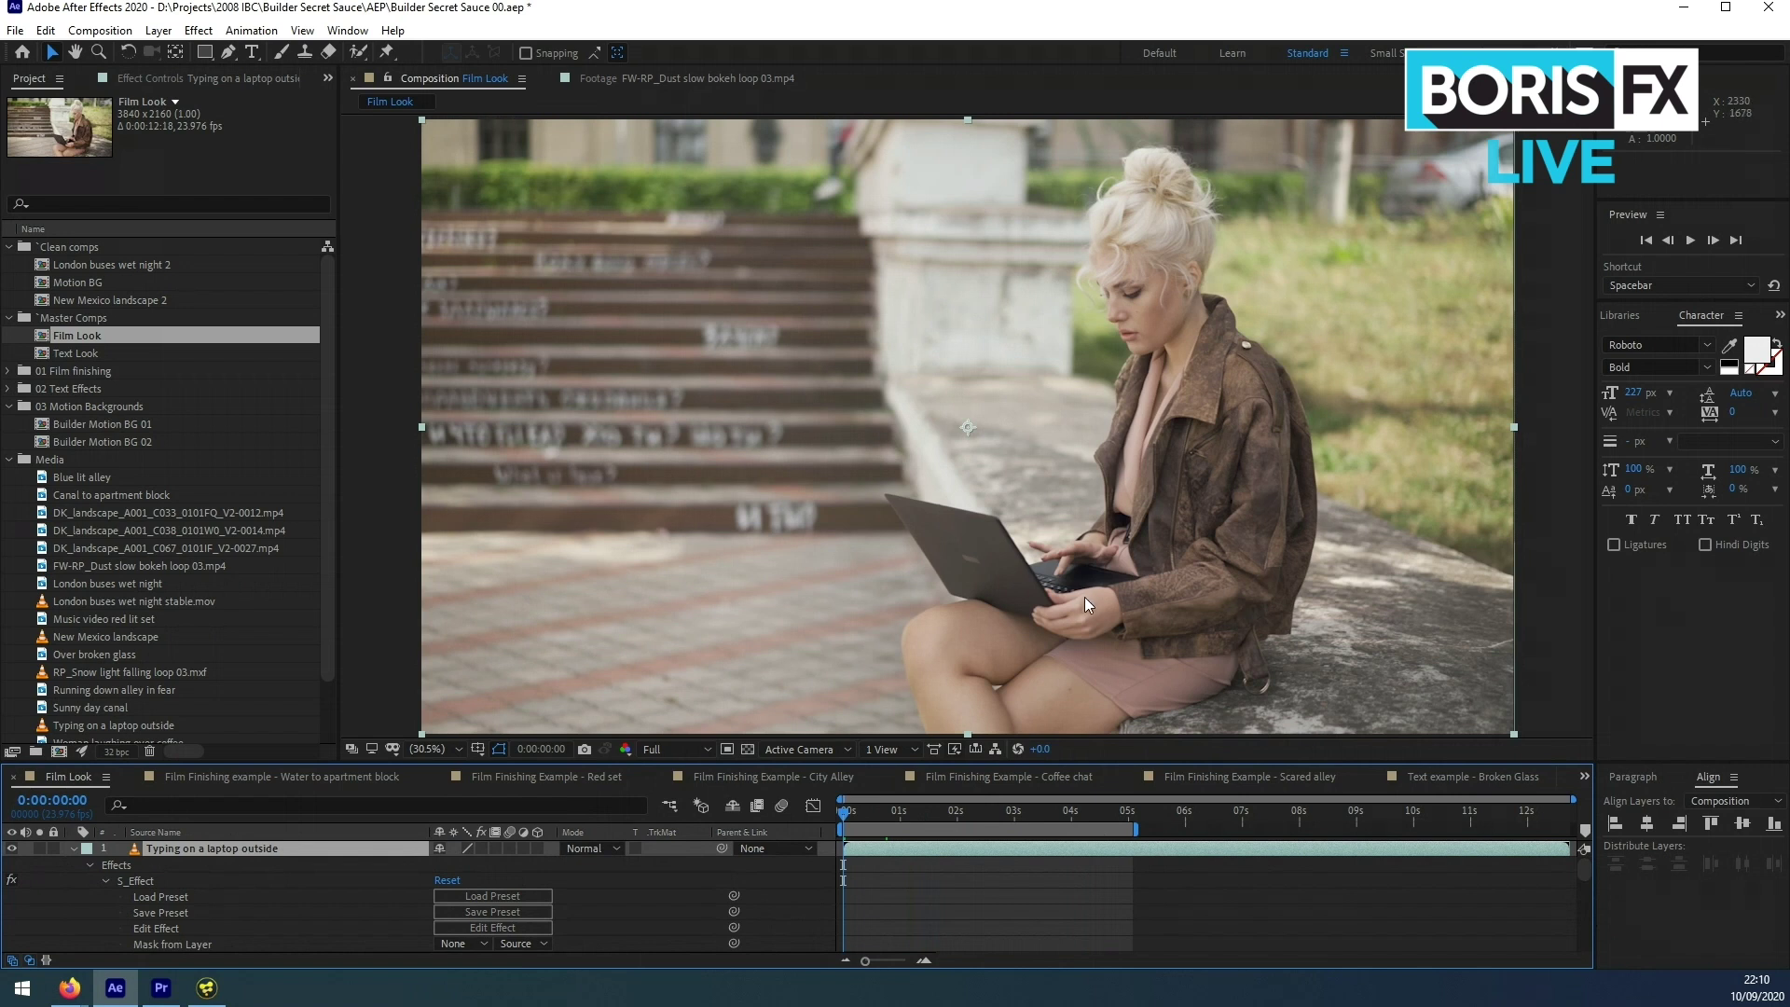
- Go to the first frame and toggle the laptop layer's effects repeatedly to compare before and after, leaving them enabled
mouse_move(857, 825)
mouse_down()
mouse_move(895, 822)
mouse_move(830, 830)
mouse_up()
click(481, 848)
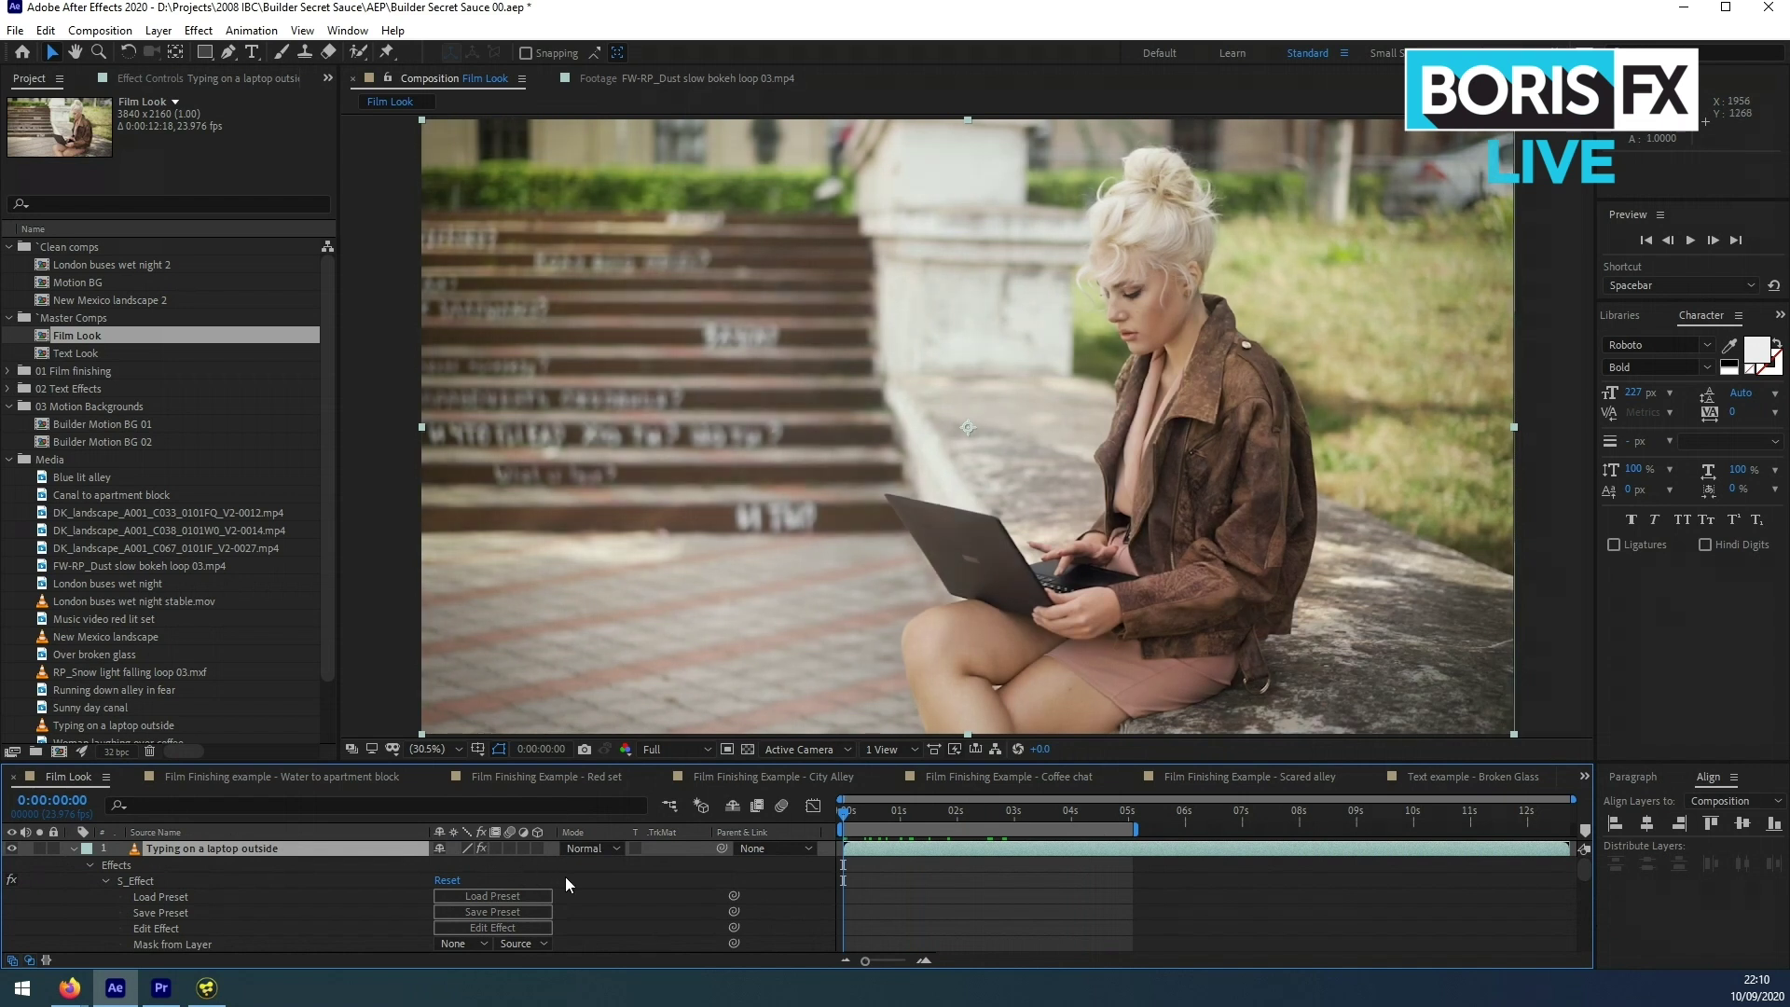
click(482, 848)
click(483, 847)
click(483, 848)
click(483, 848)
- Show the S_Effect parameters of the laptop layer in the effect controls and collapse the Mocha group
click(141, 884)
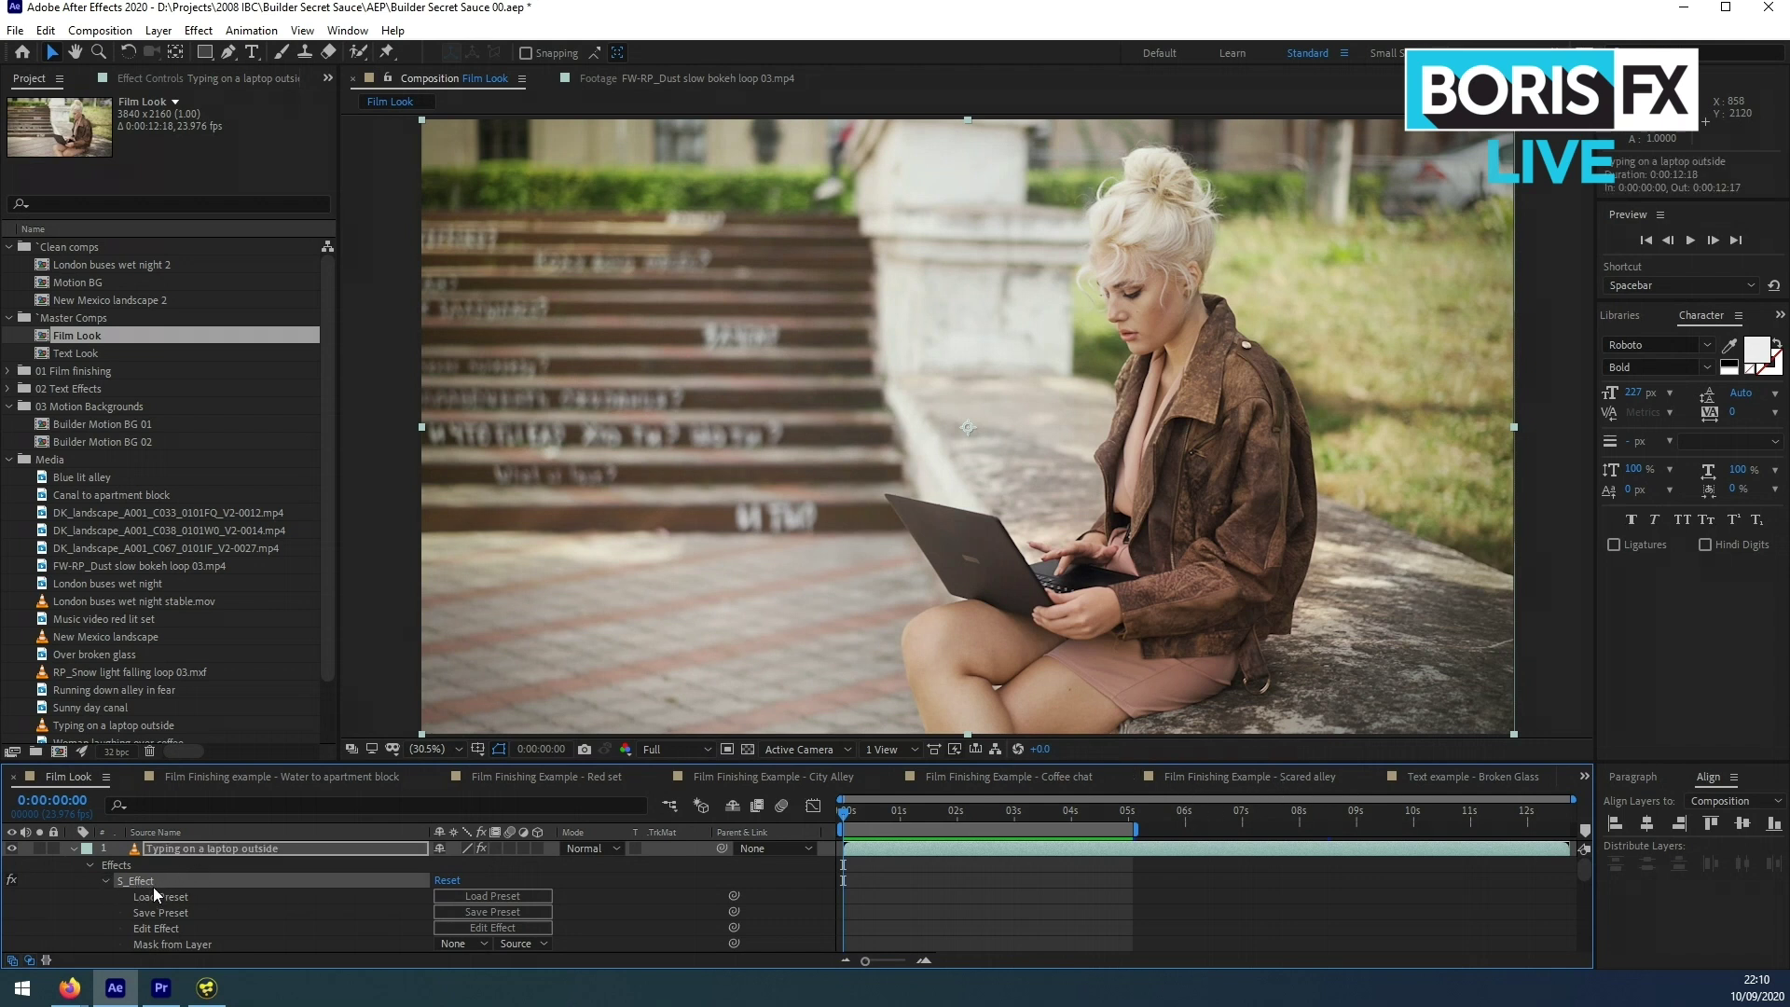
click(247, 80)
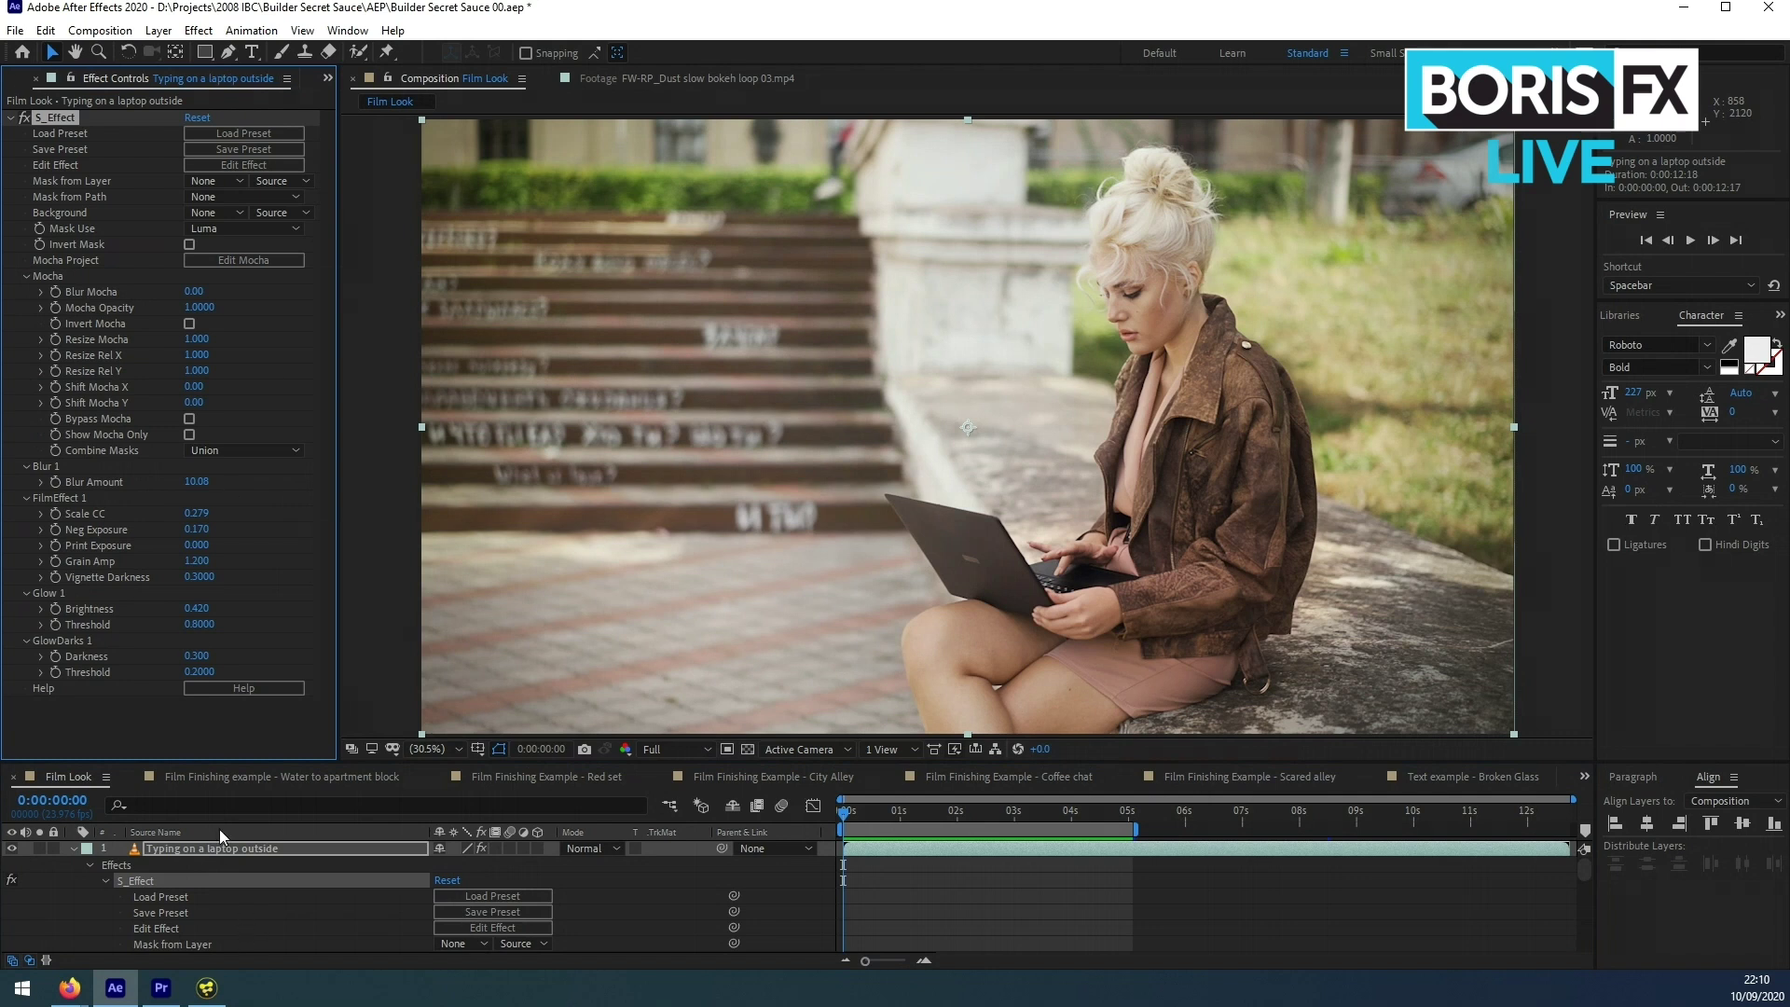
click(27, 277)
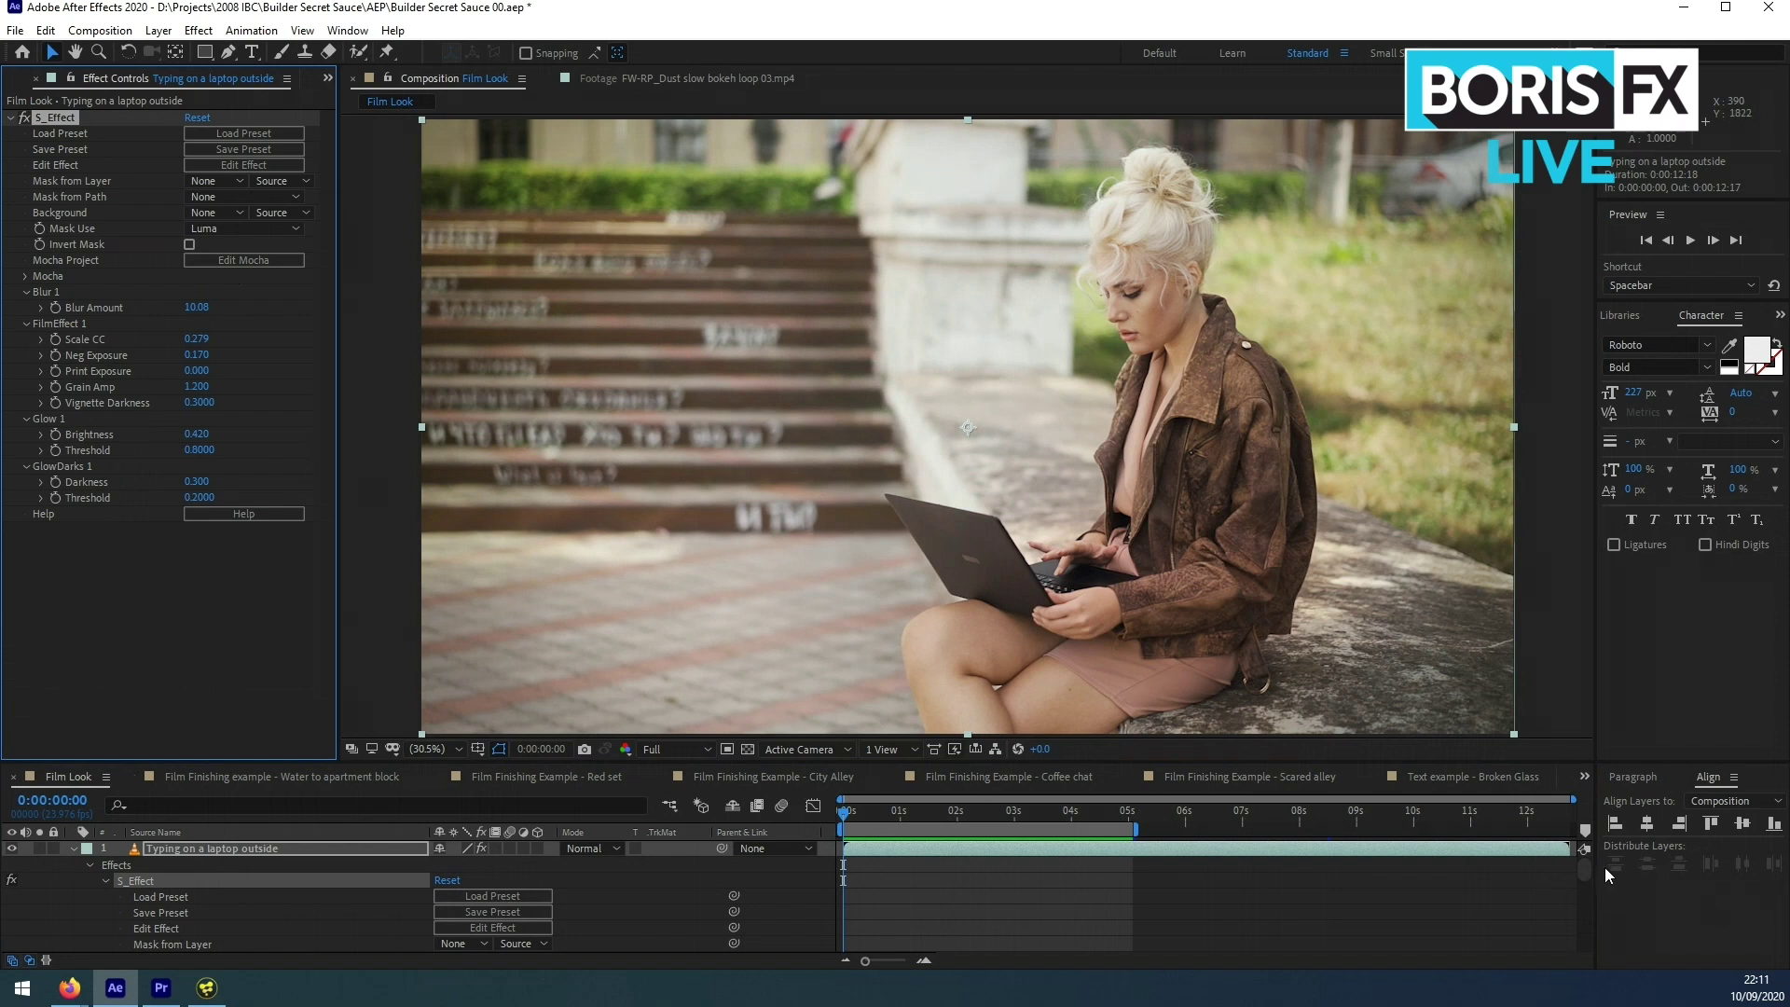
- Open the "London buses wet night 2" composition and apply the Sapphire Builder S_Effect to its footage layer
click(17, 82)
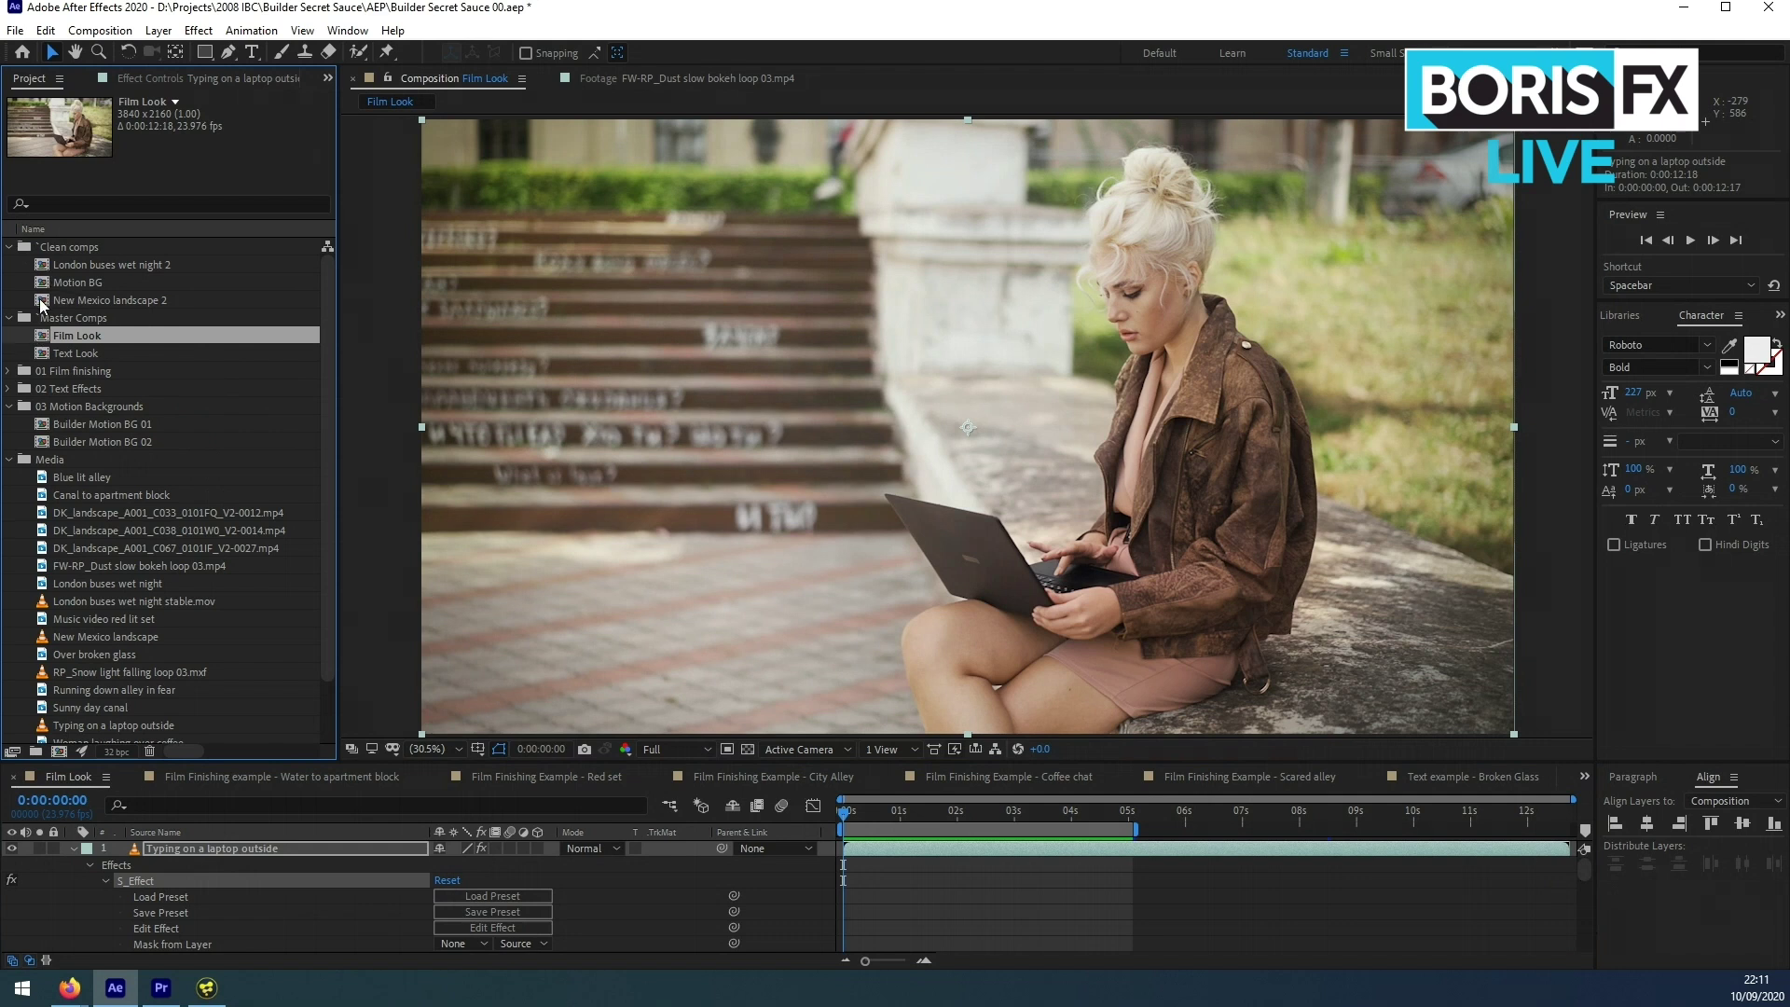
double_click(46, 265)
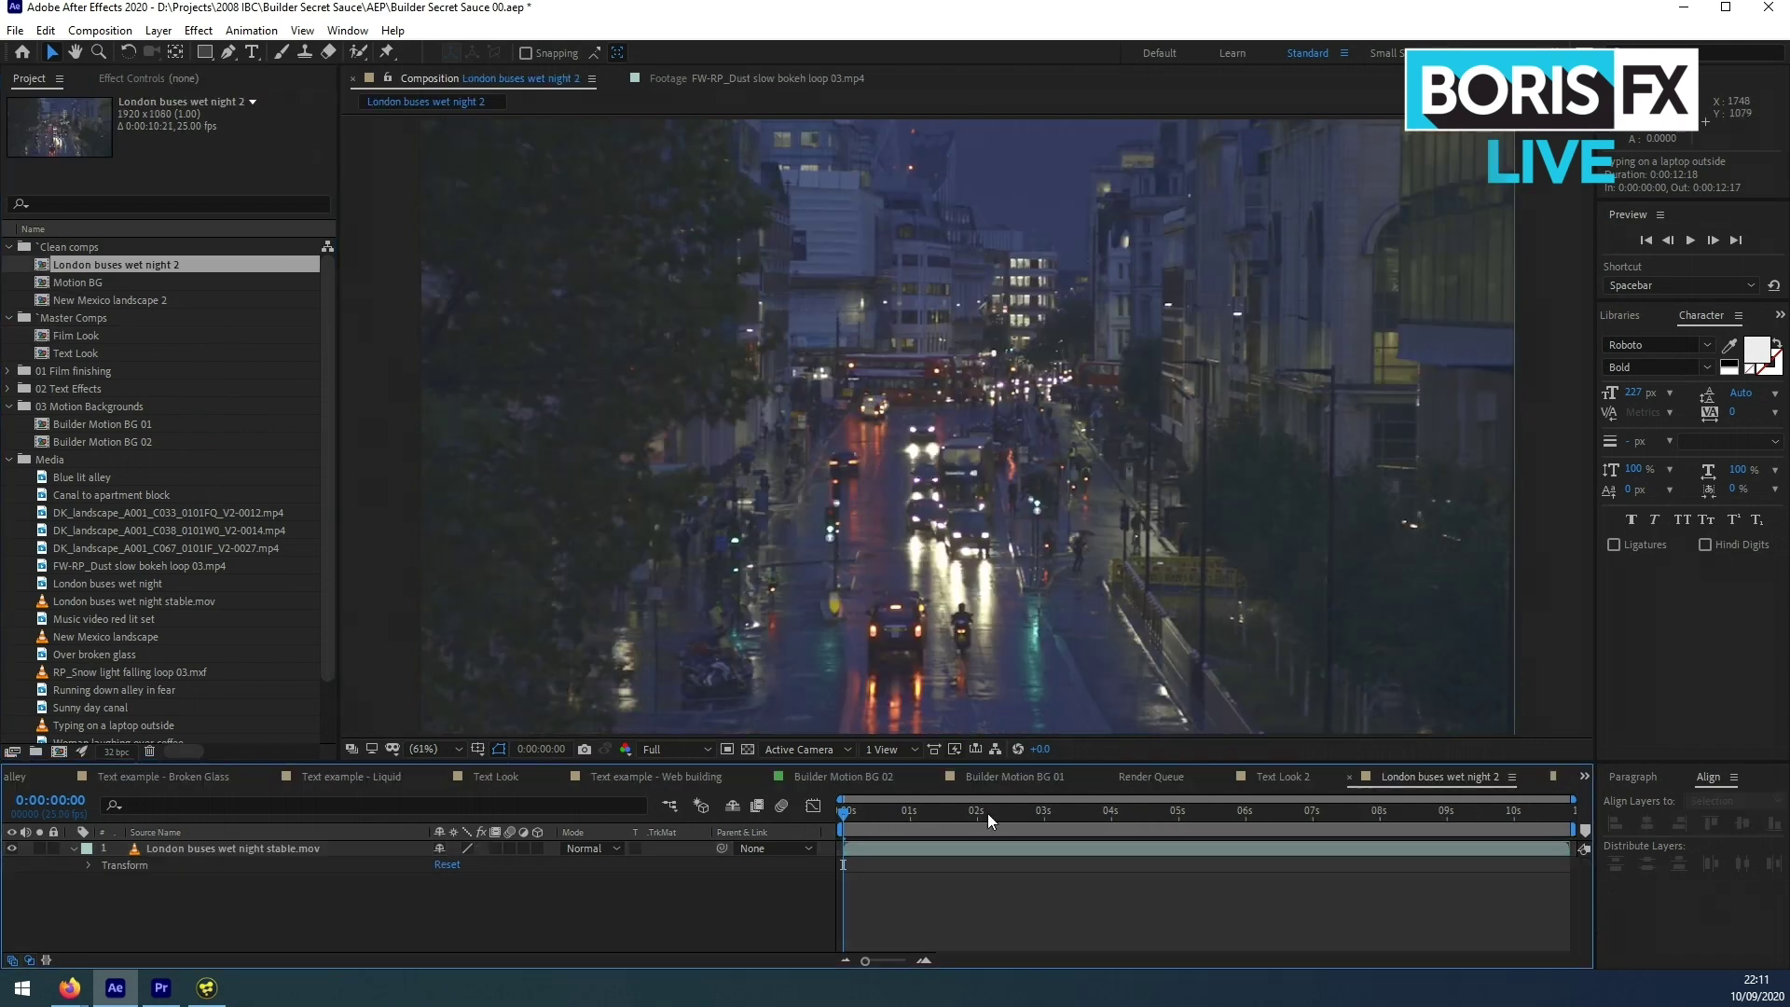
click(222, 848)
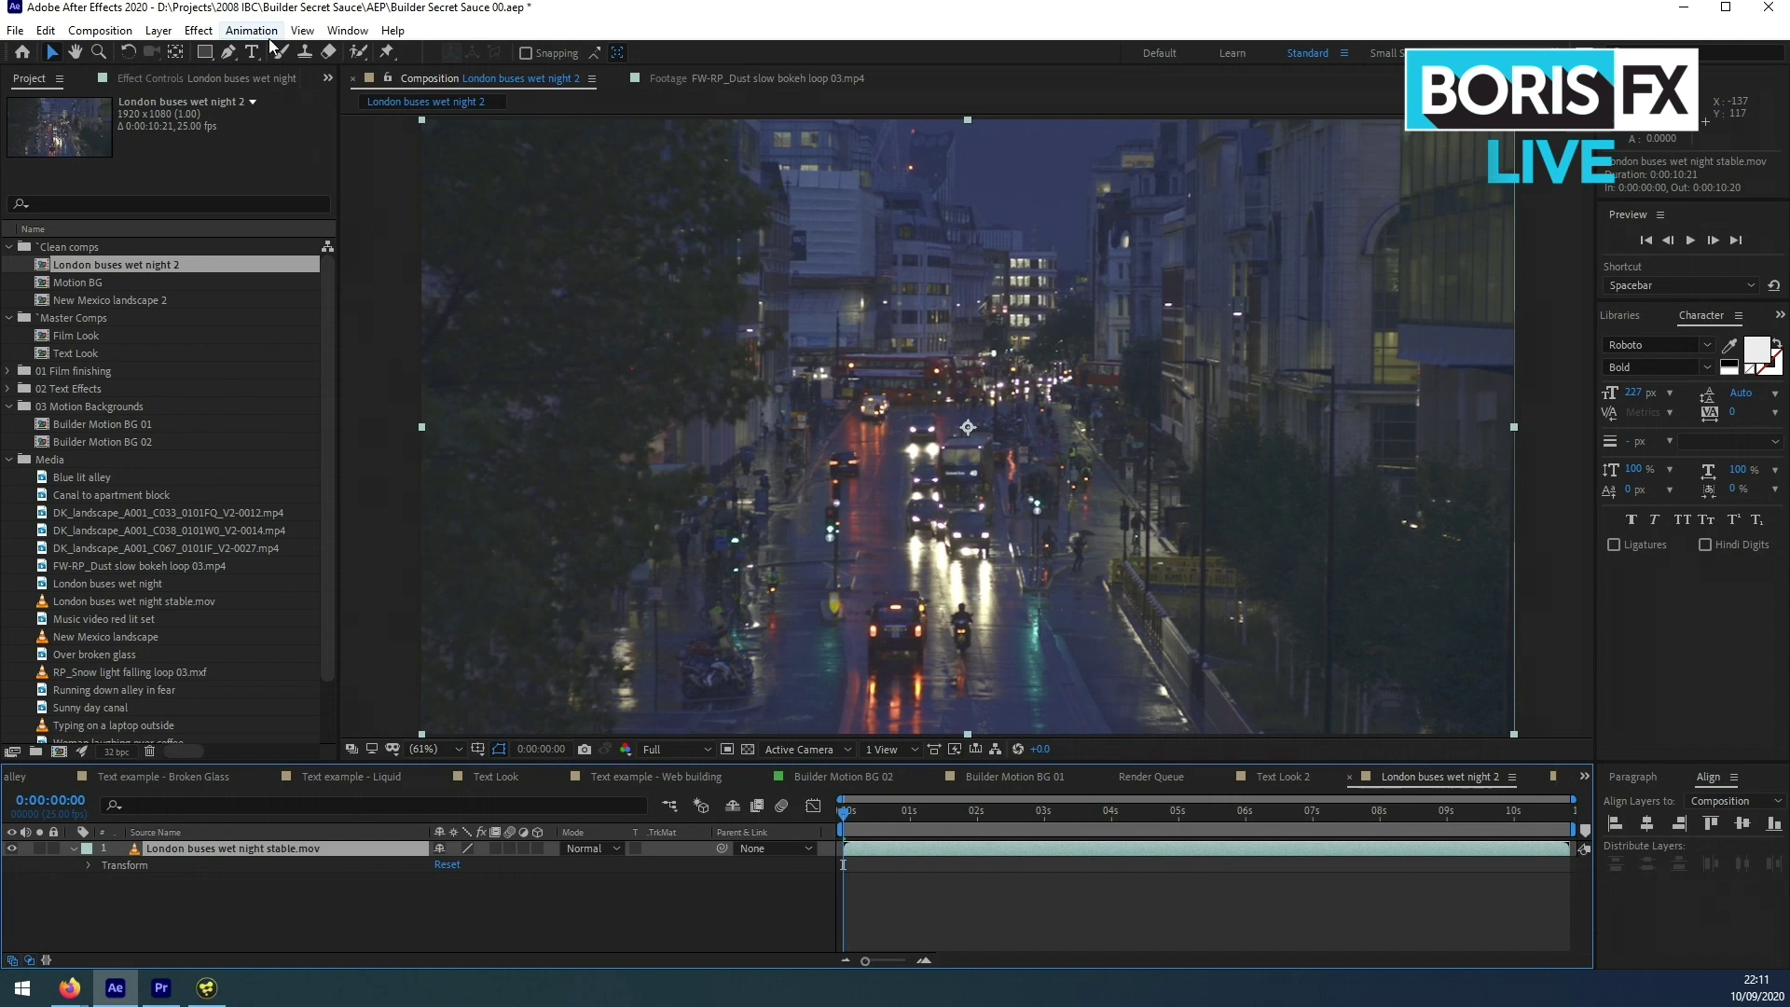
click(199, 30)
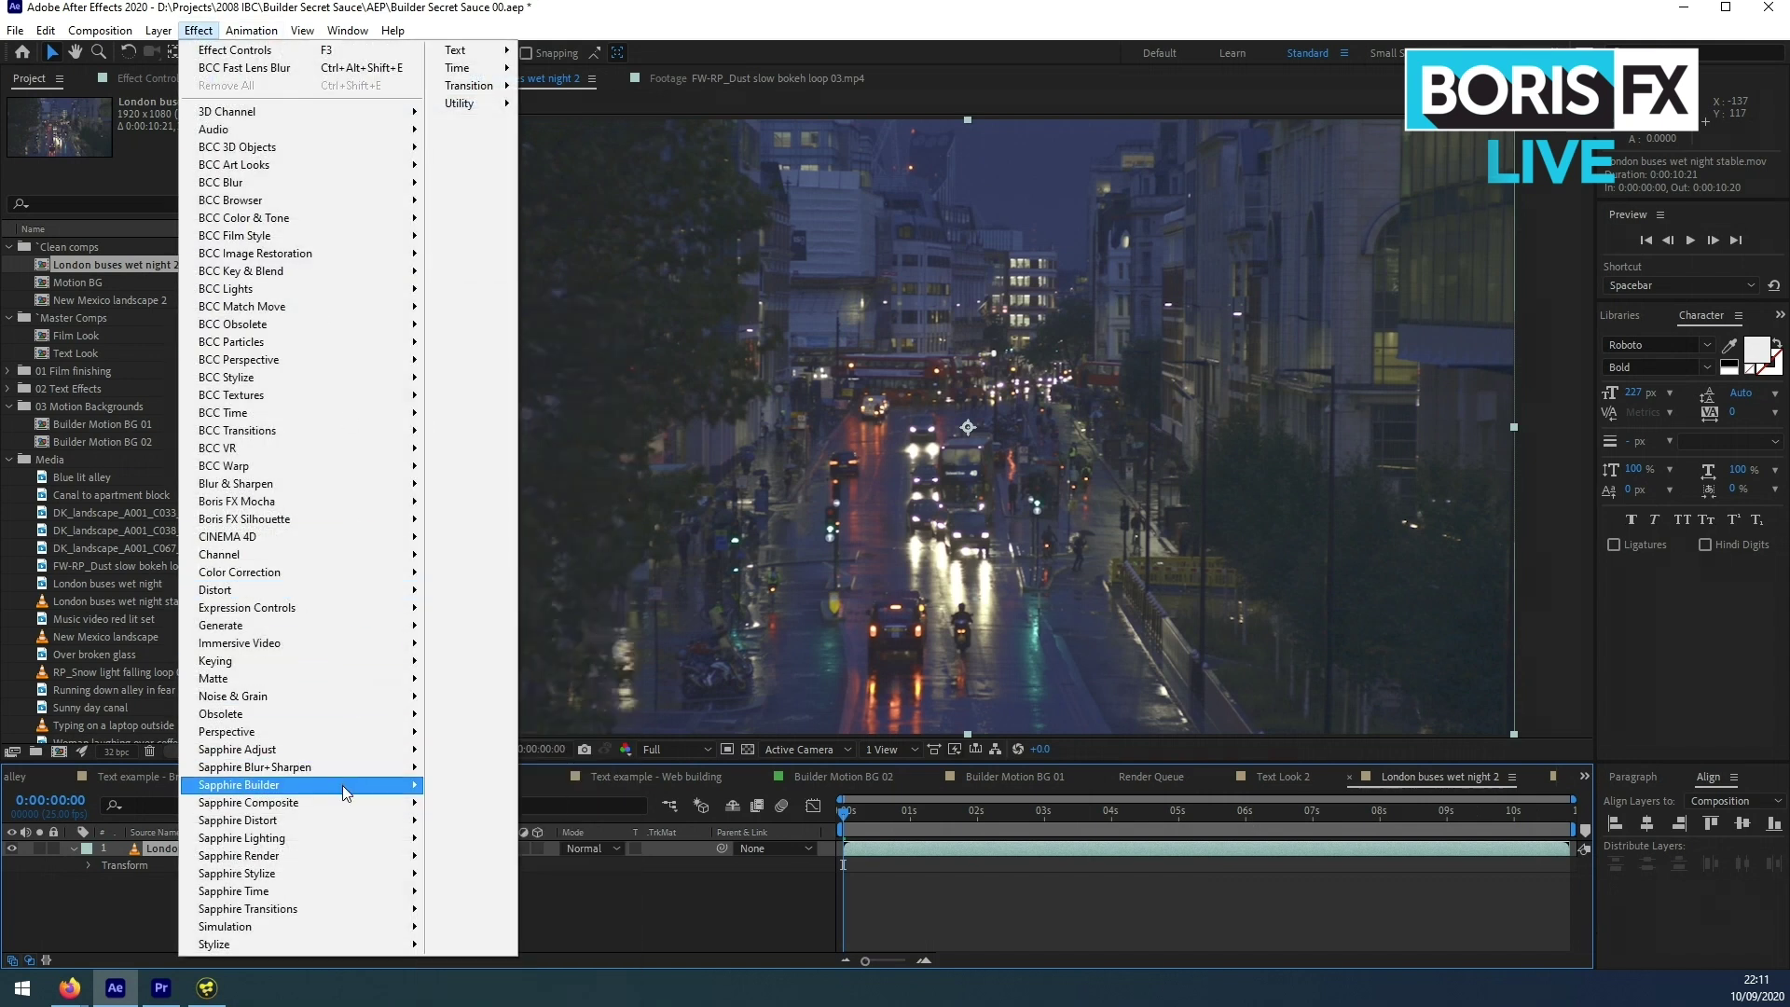
mouse_move(343, 785)
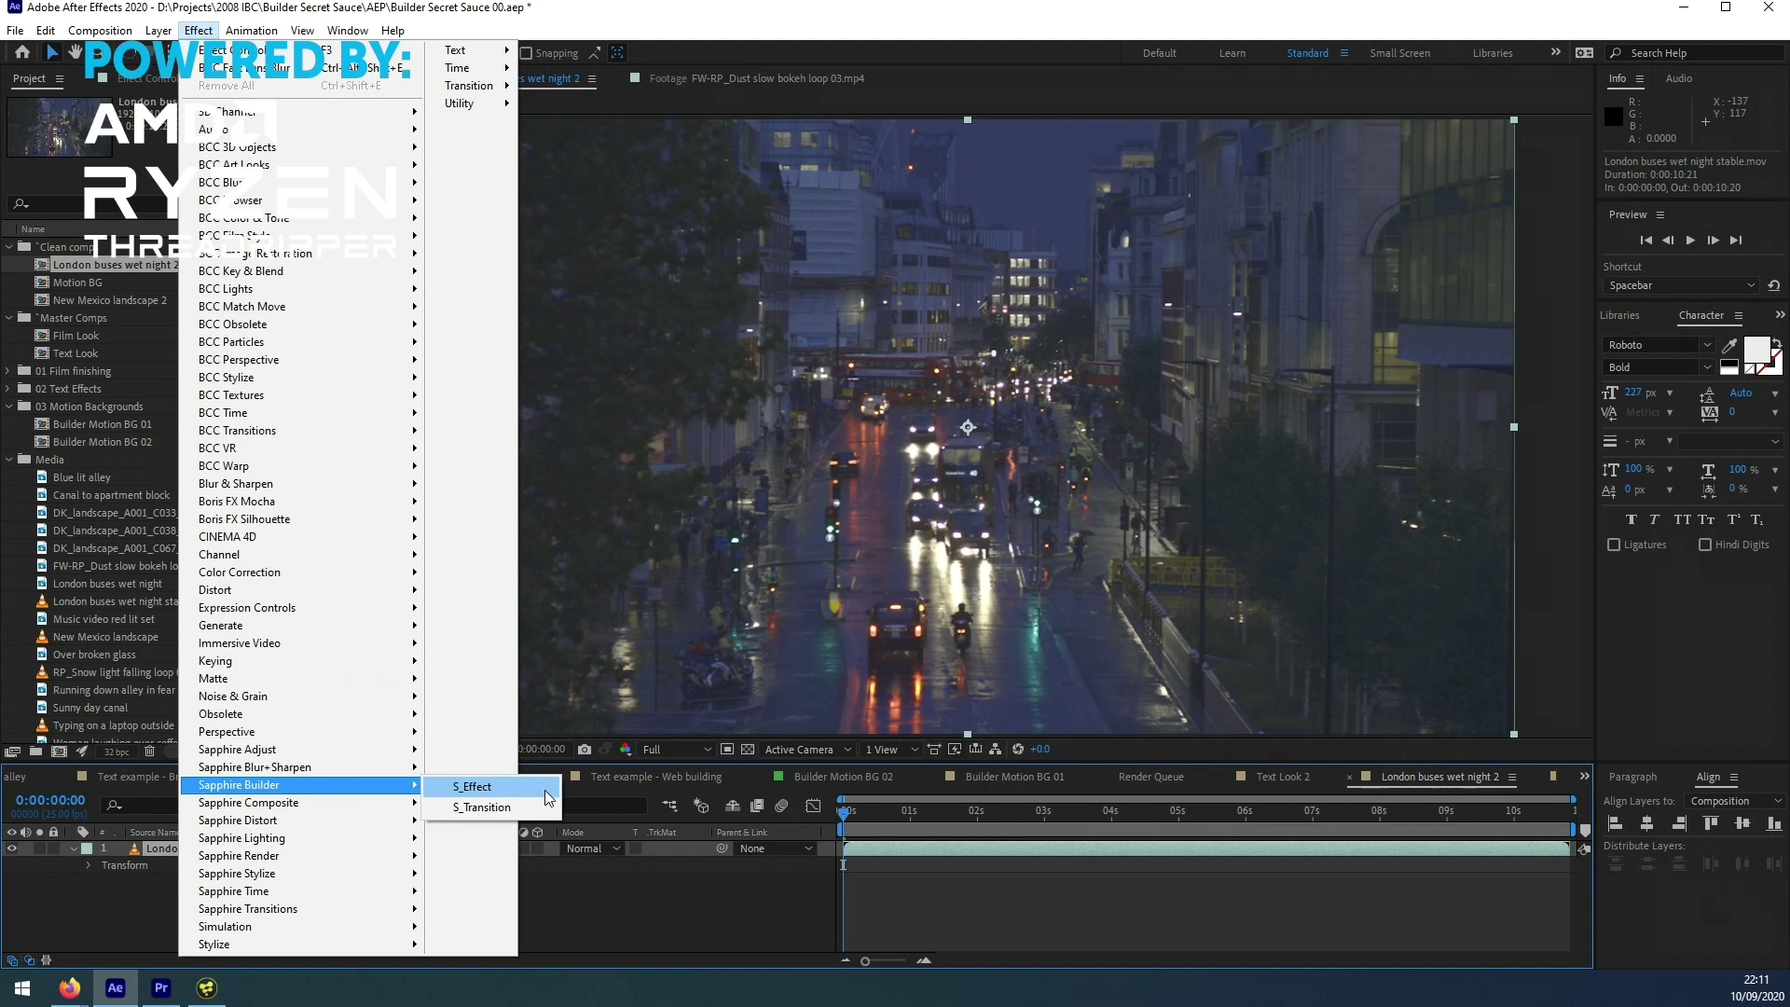
click(476, 787)
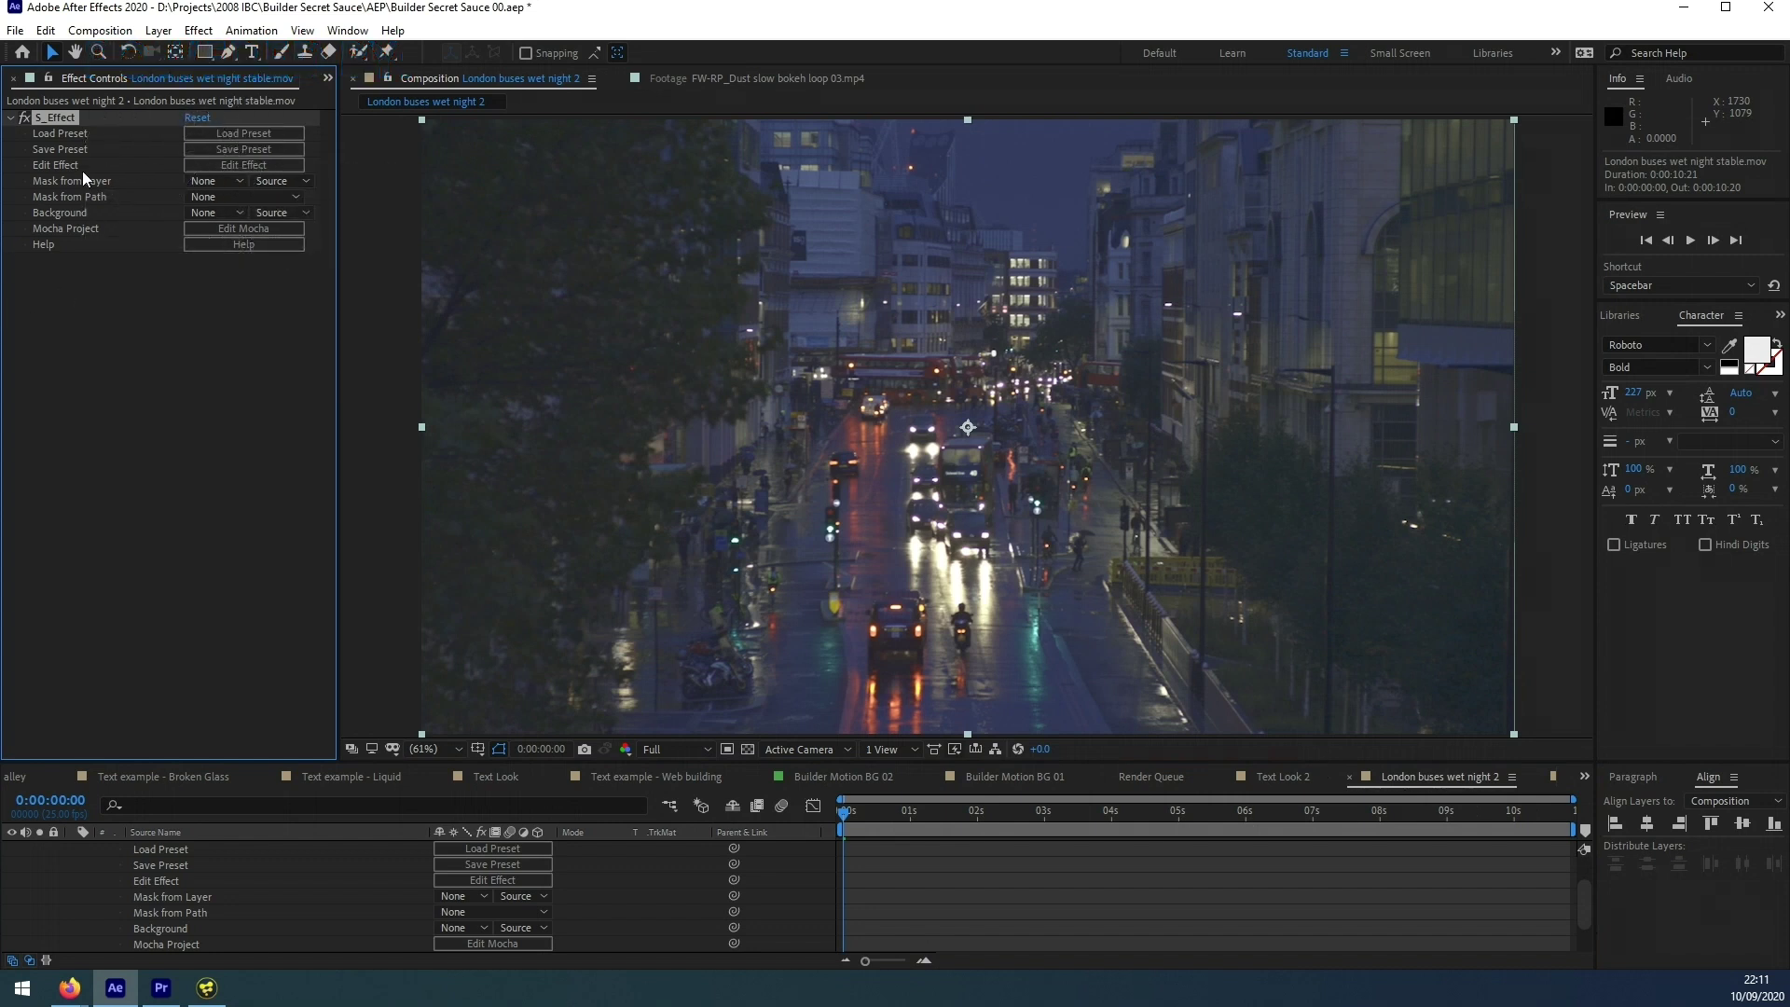
- Open the preset browser for the new S_Effect, view the S_BandPass presets by effect, and clear the S_BandPass filter
click(285, 136)
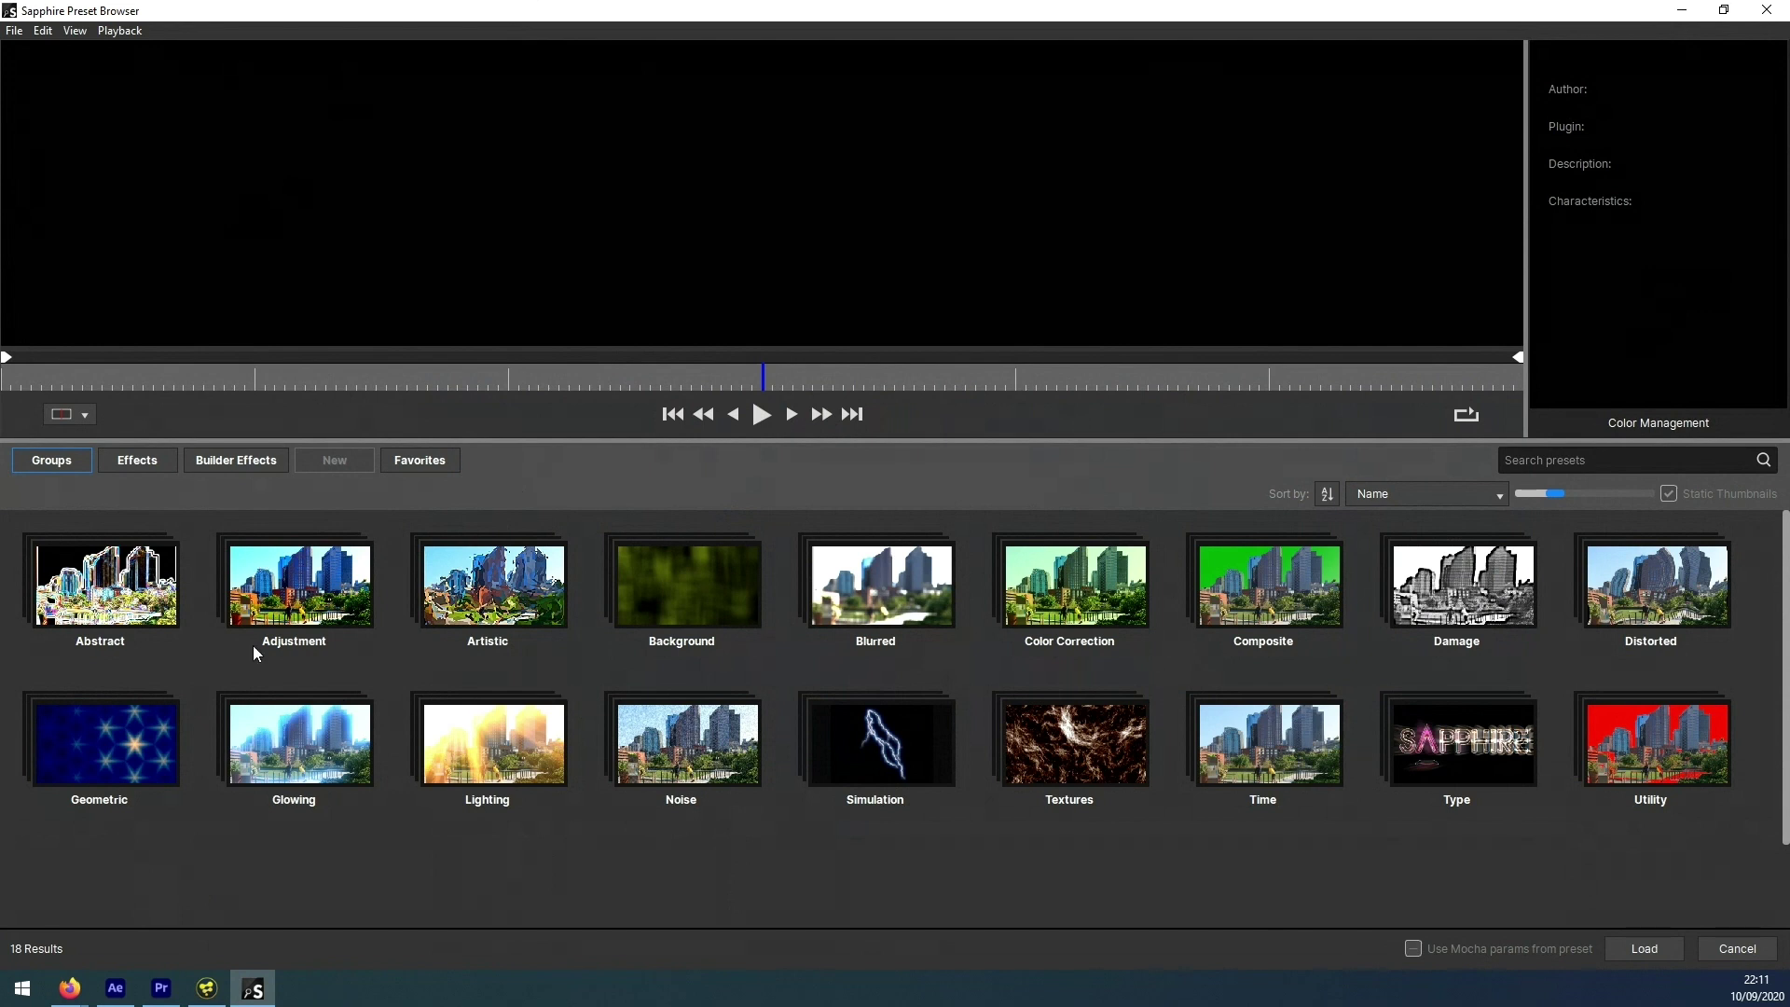
click(150, 460)
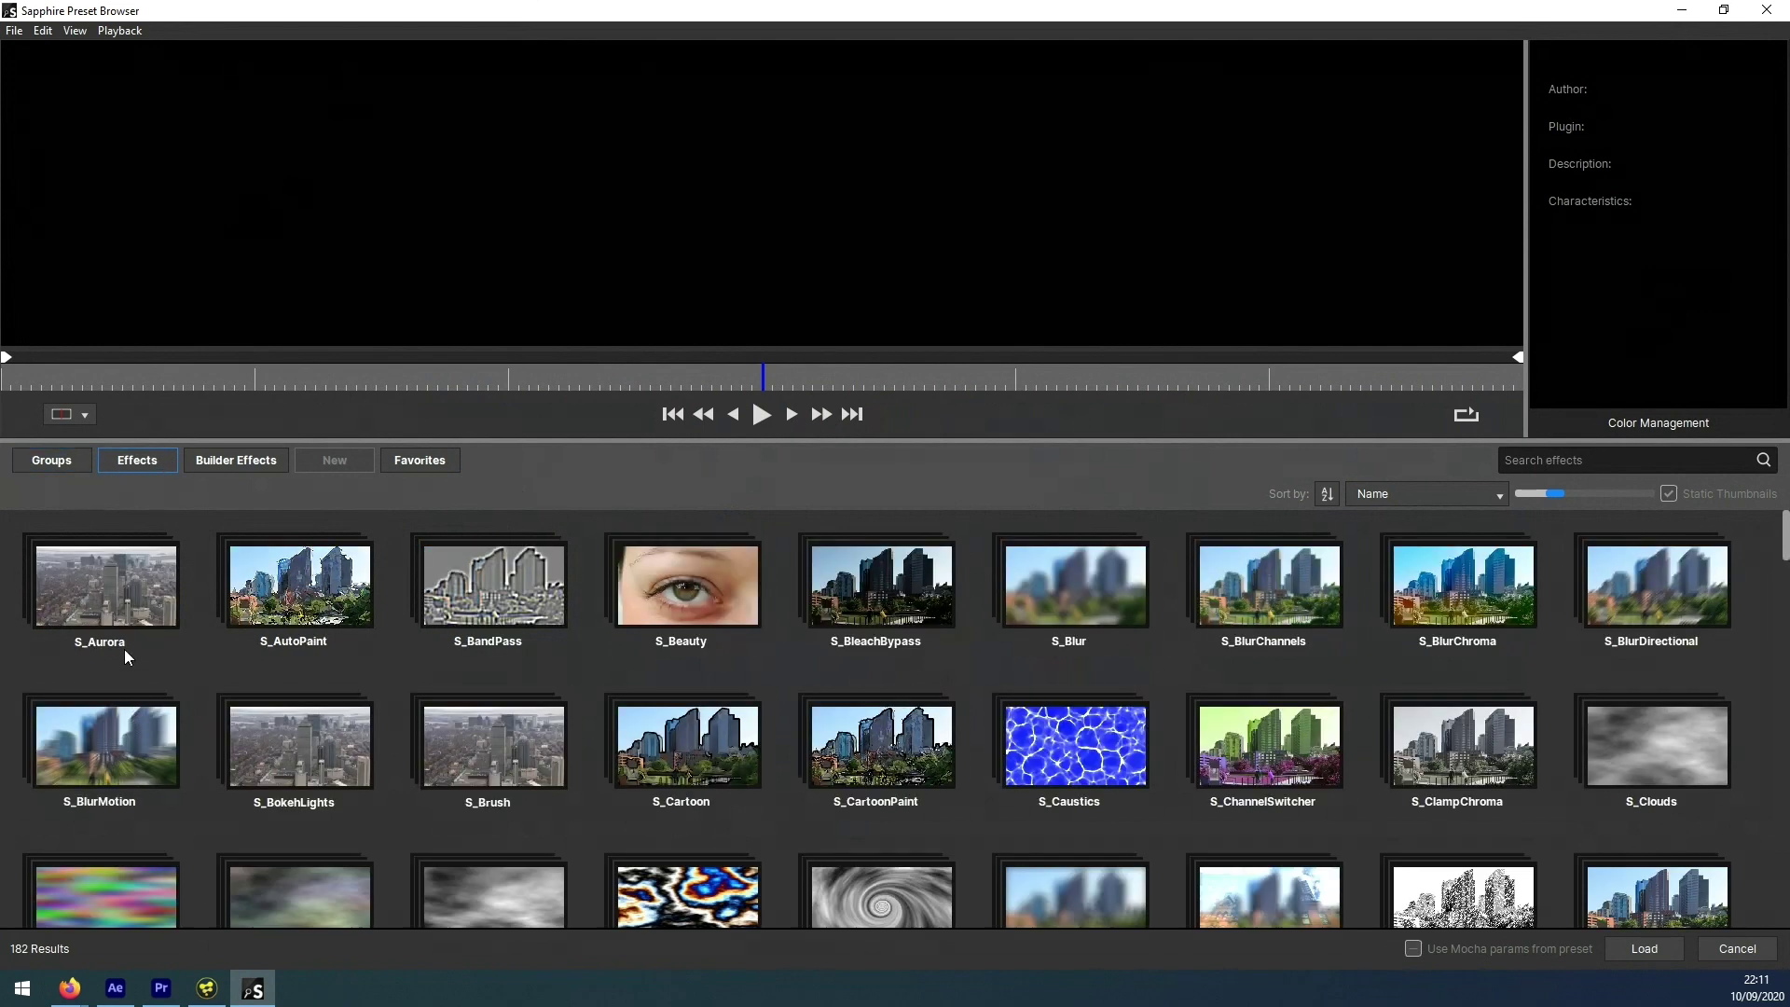
double_click(500, 612)
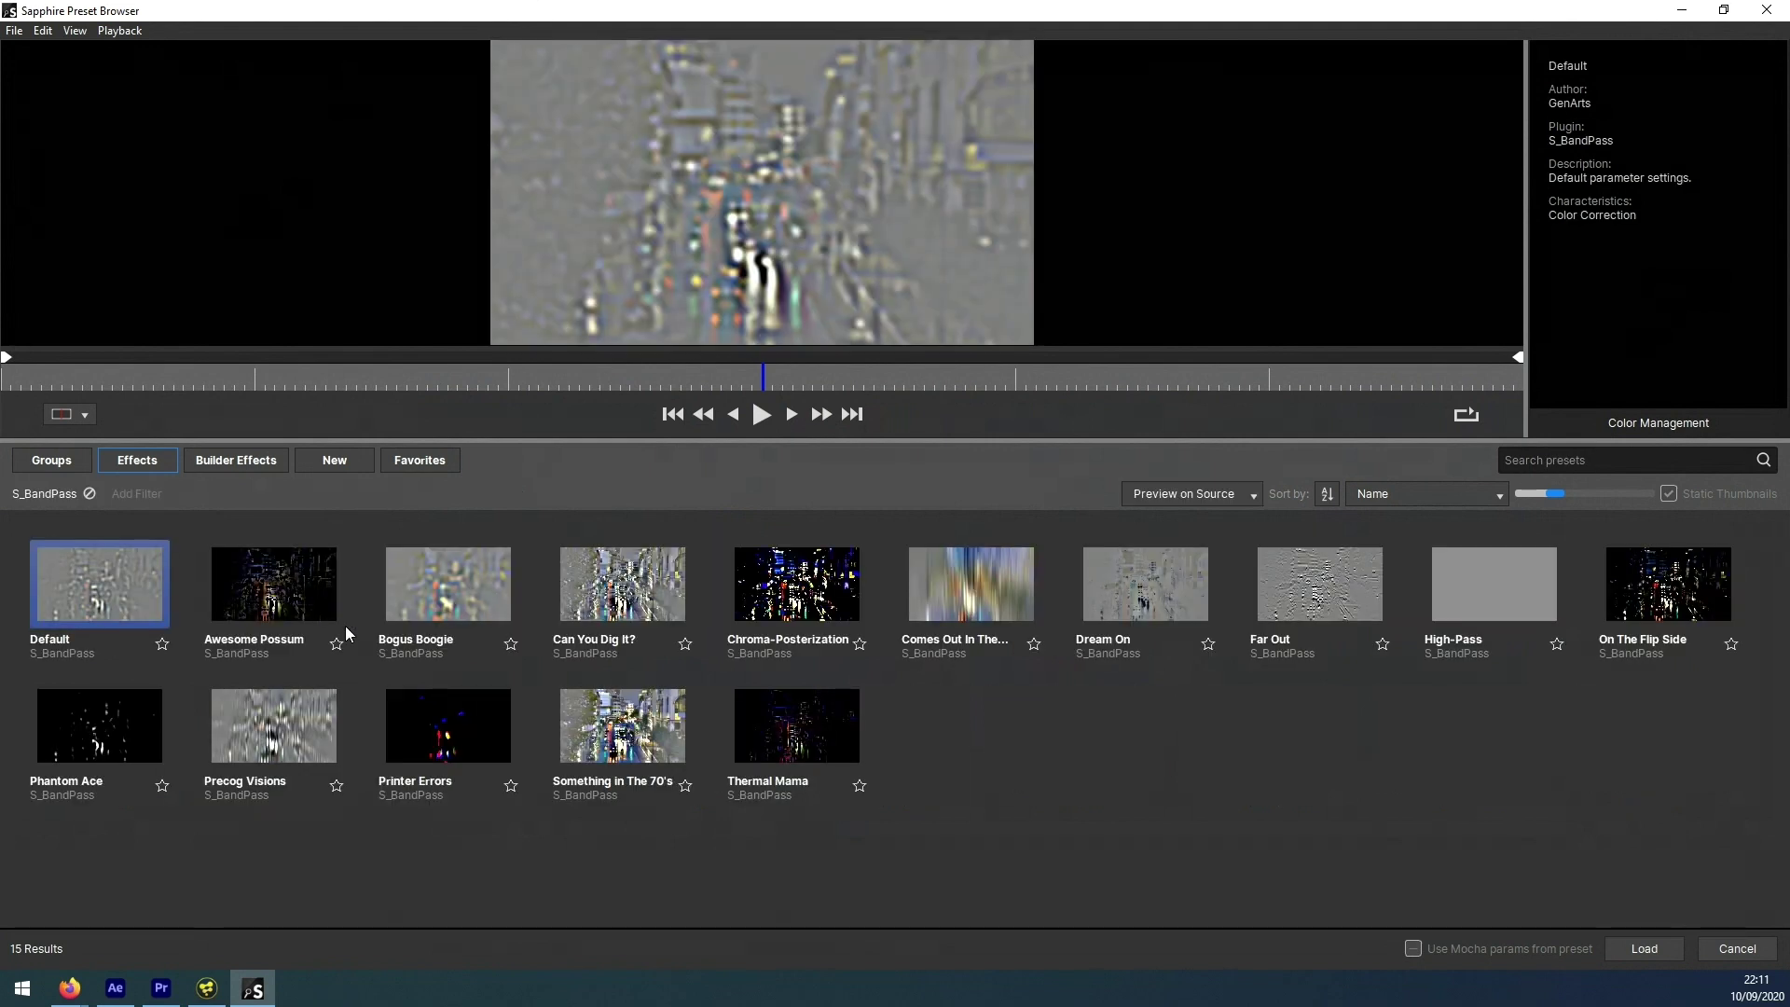
click(91, 494)
- Preview Builder Effects presets on the London footage, from 35mm (Academy Ratio) and 8mm through Adjusted Color Rings to Advanced Day For Night
click(235, 466)
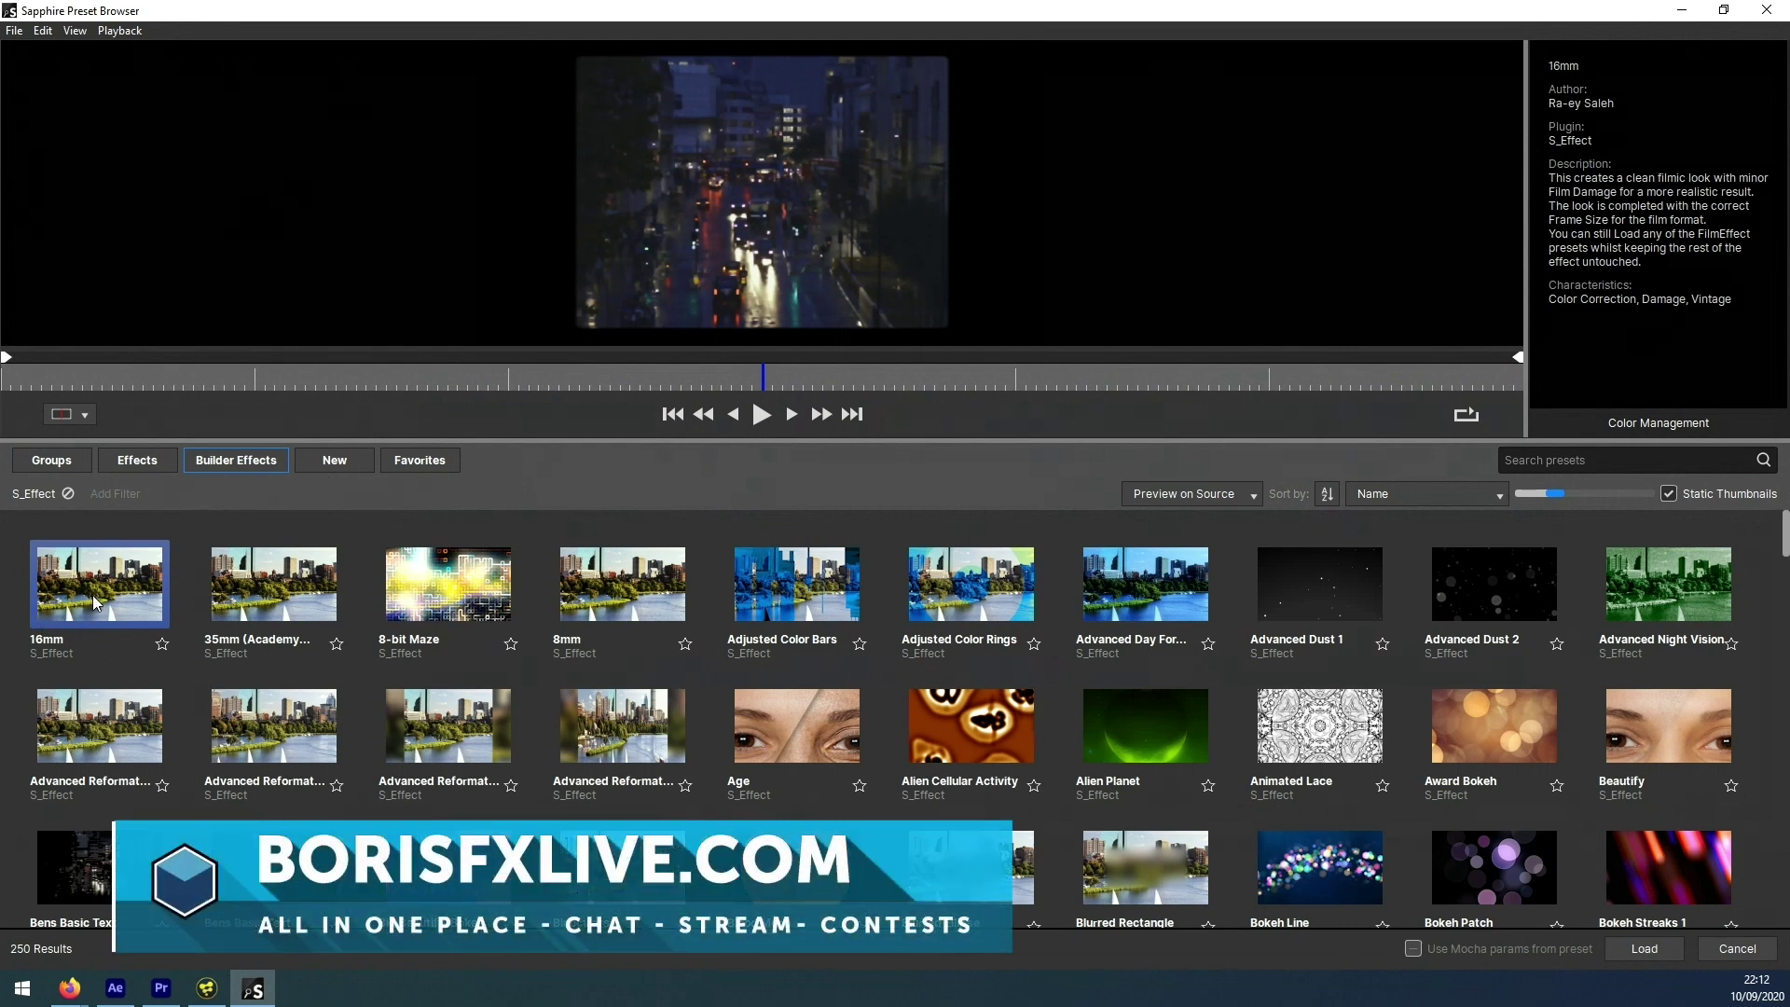
click(263, 595)
click(490, 597)
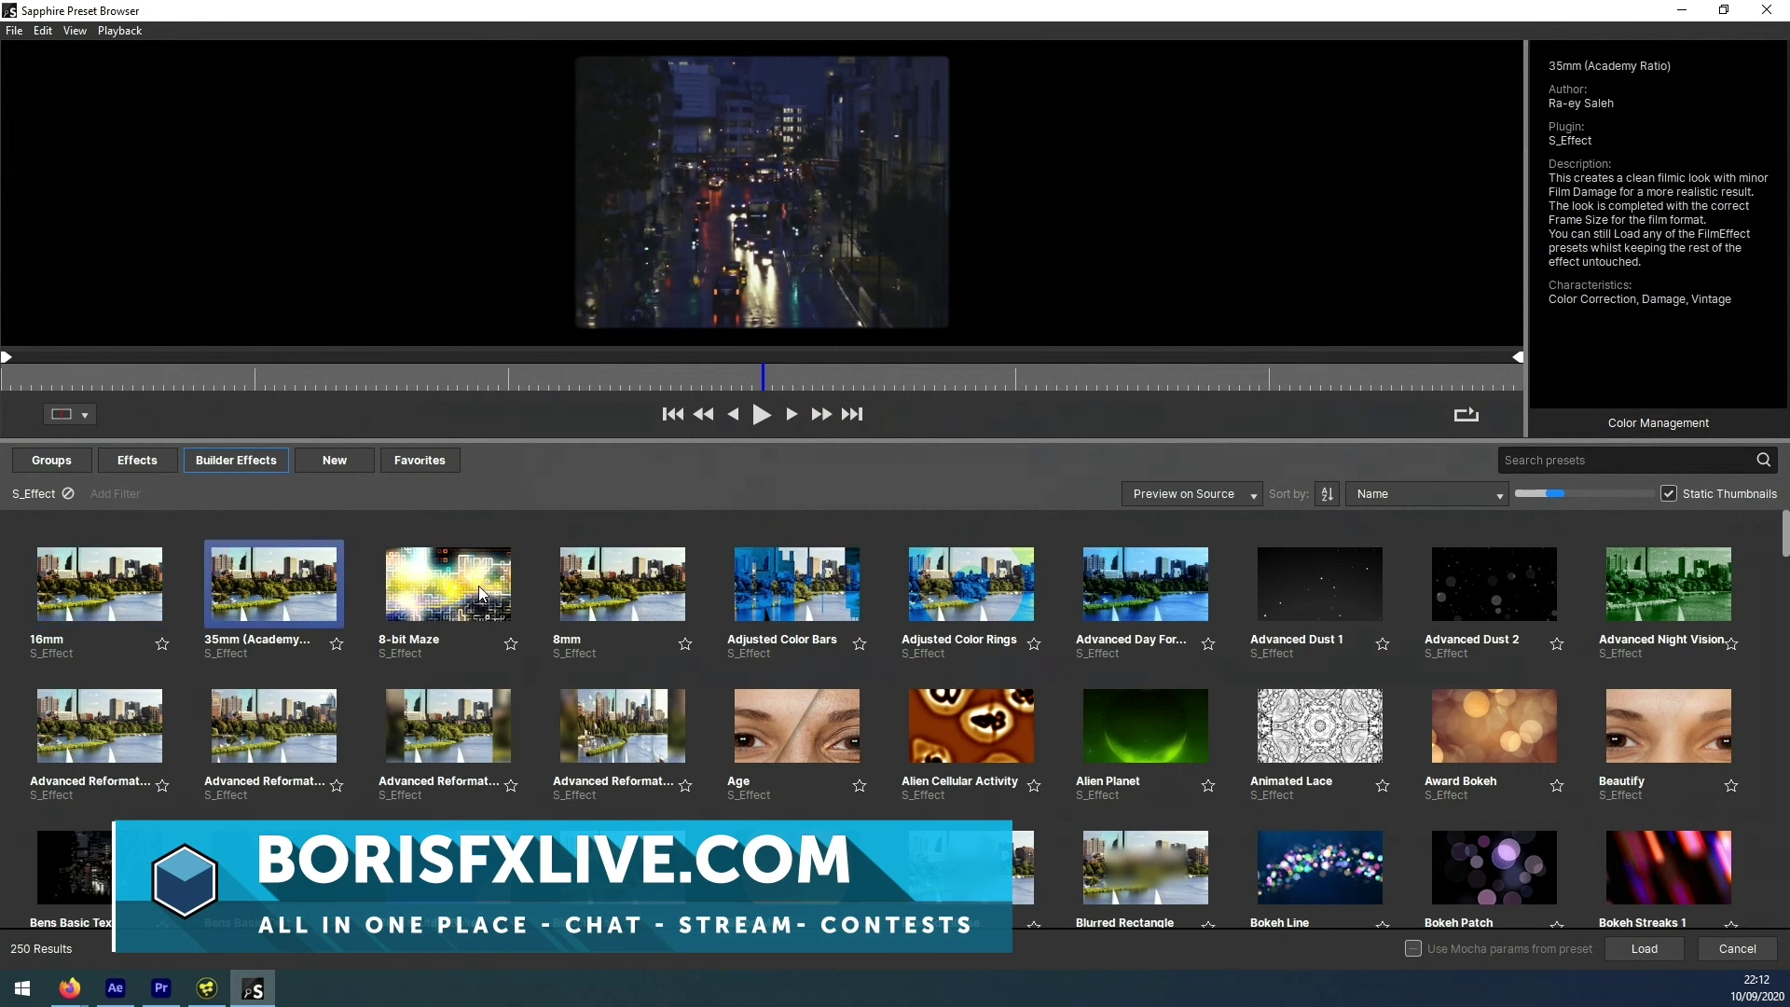
click(615, 595)
click(828, 607)
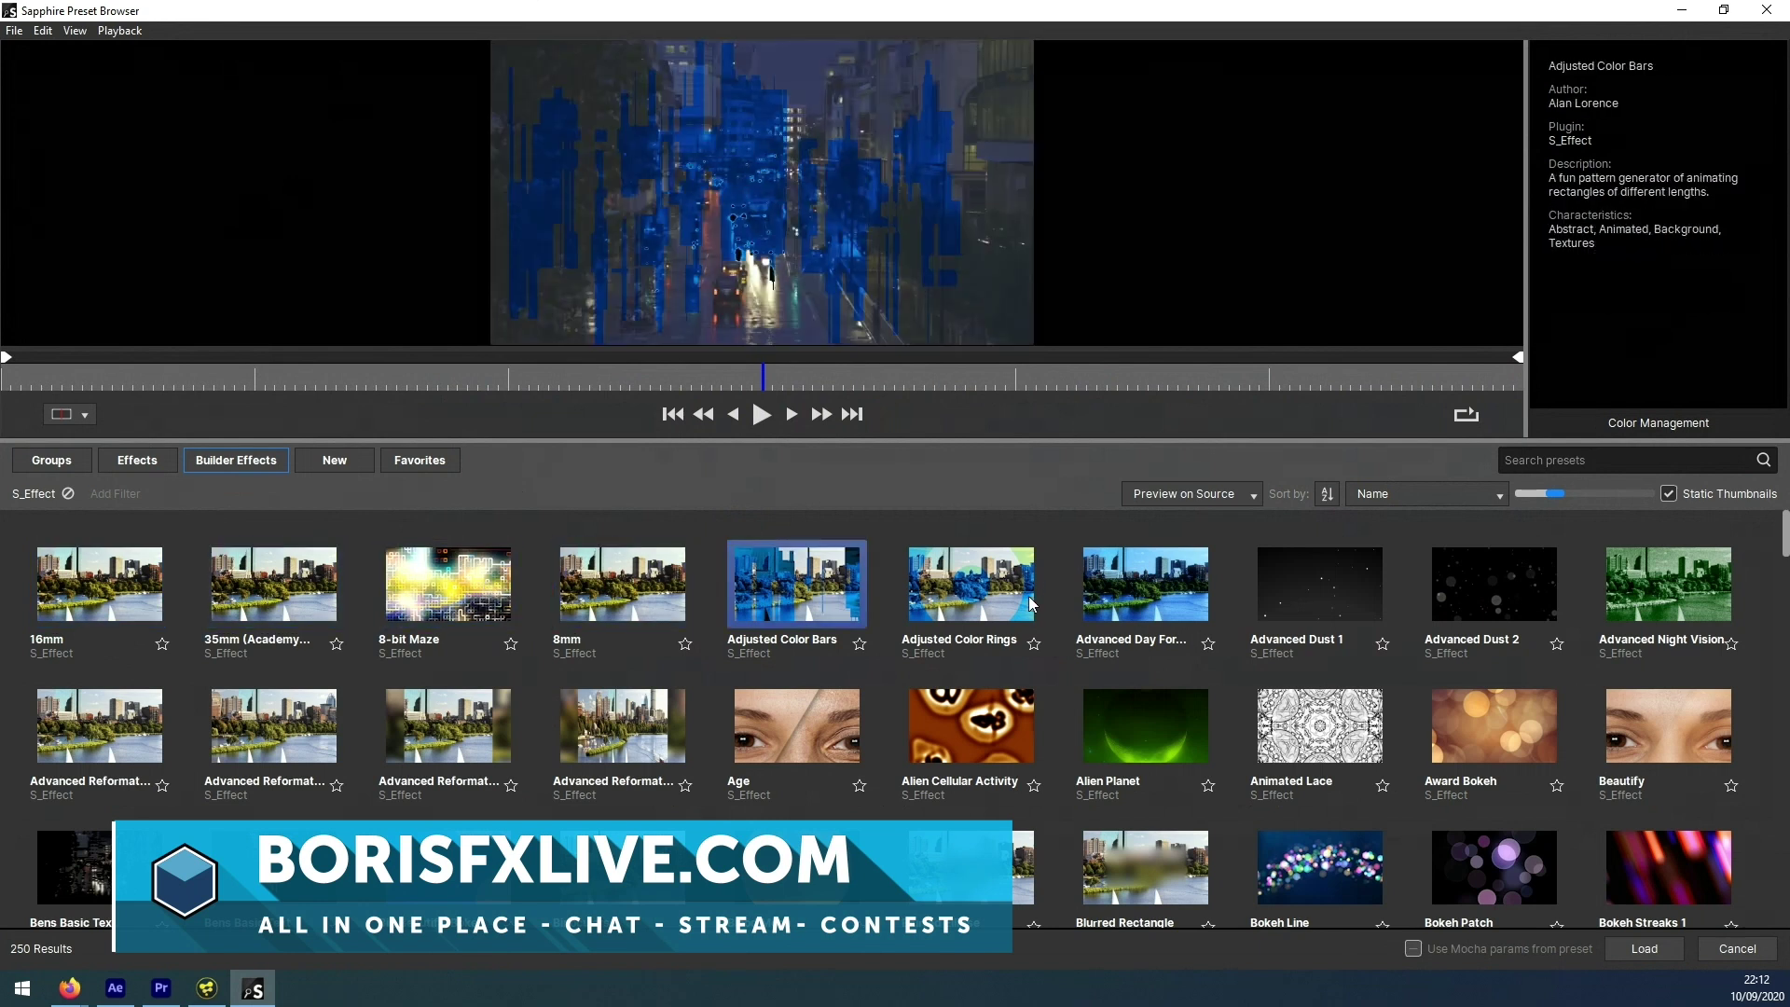
click(1003, 601)
click(1103, 597)
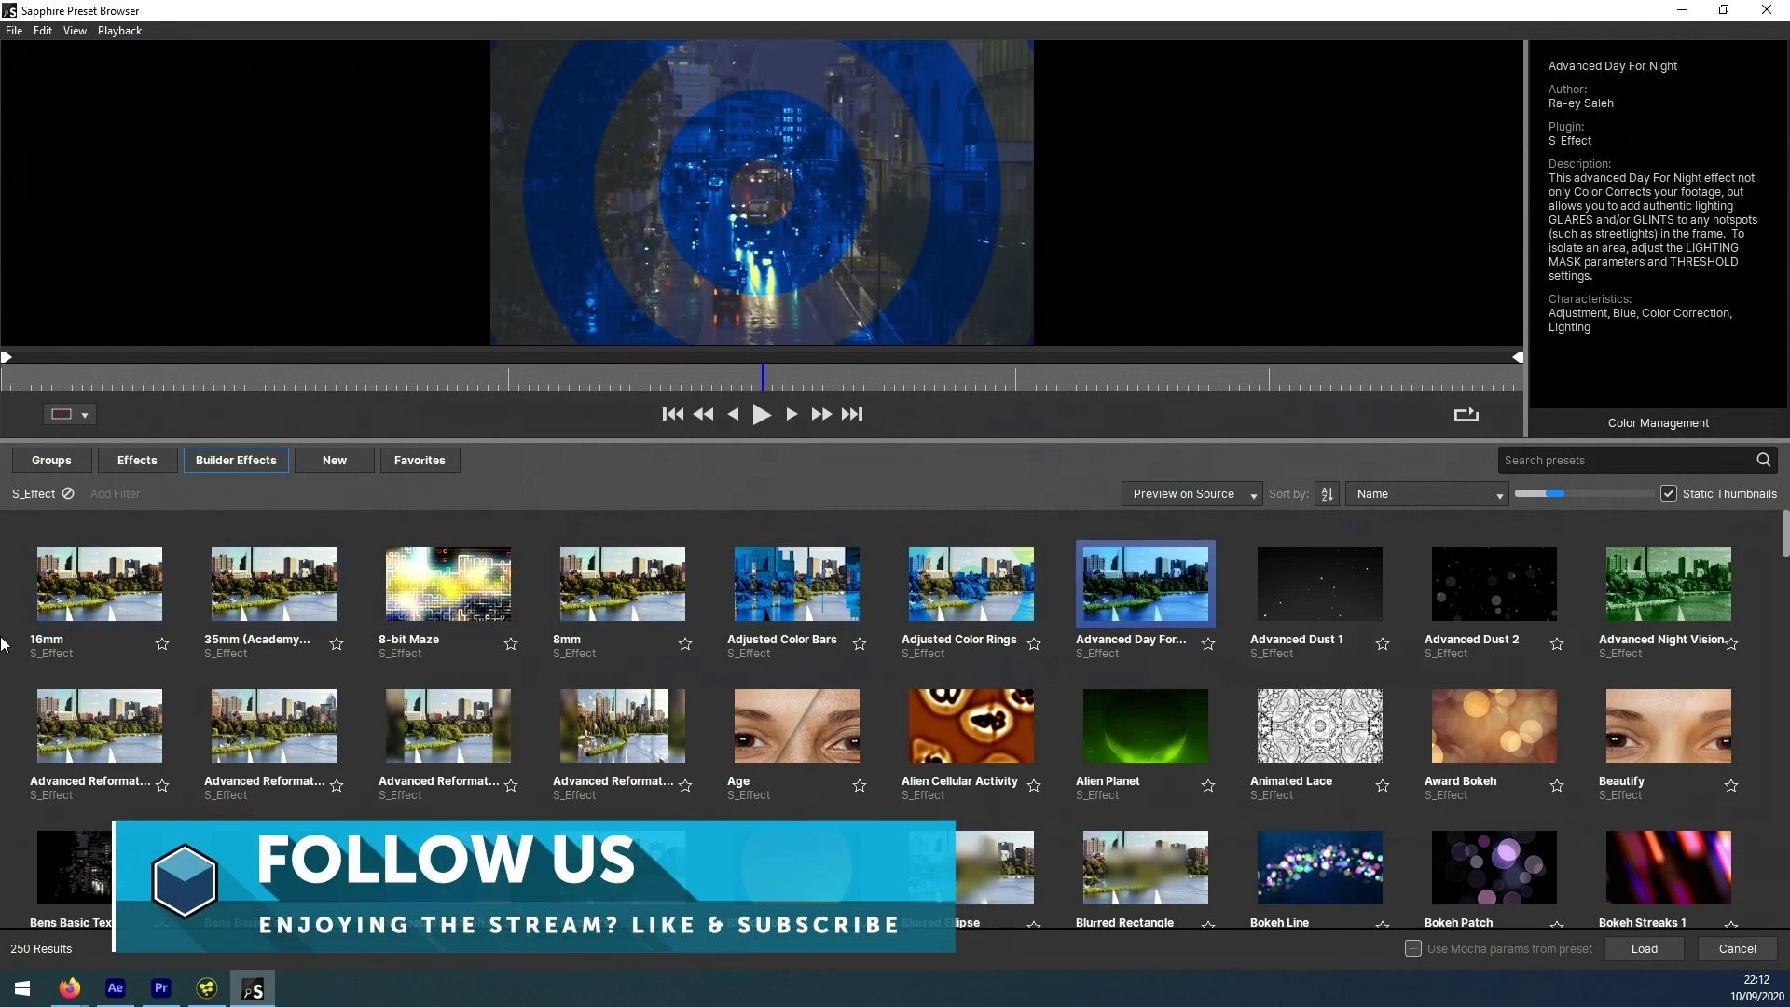
- Preview the Advanced Reformat, Advanced Night Vision, Beautify, Blurred Rectangle and Blurred Ellipse presets on the London footage
click(132, 721)
click(292, 728)
click(471, 727)
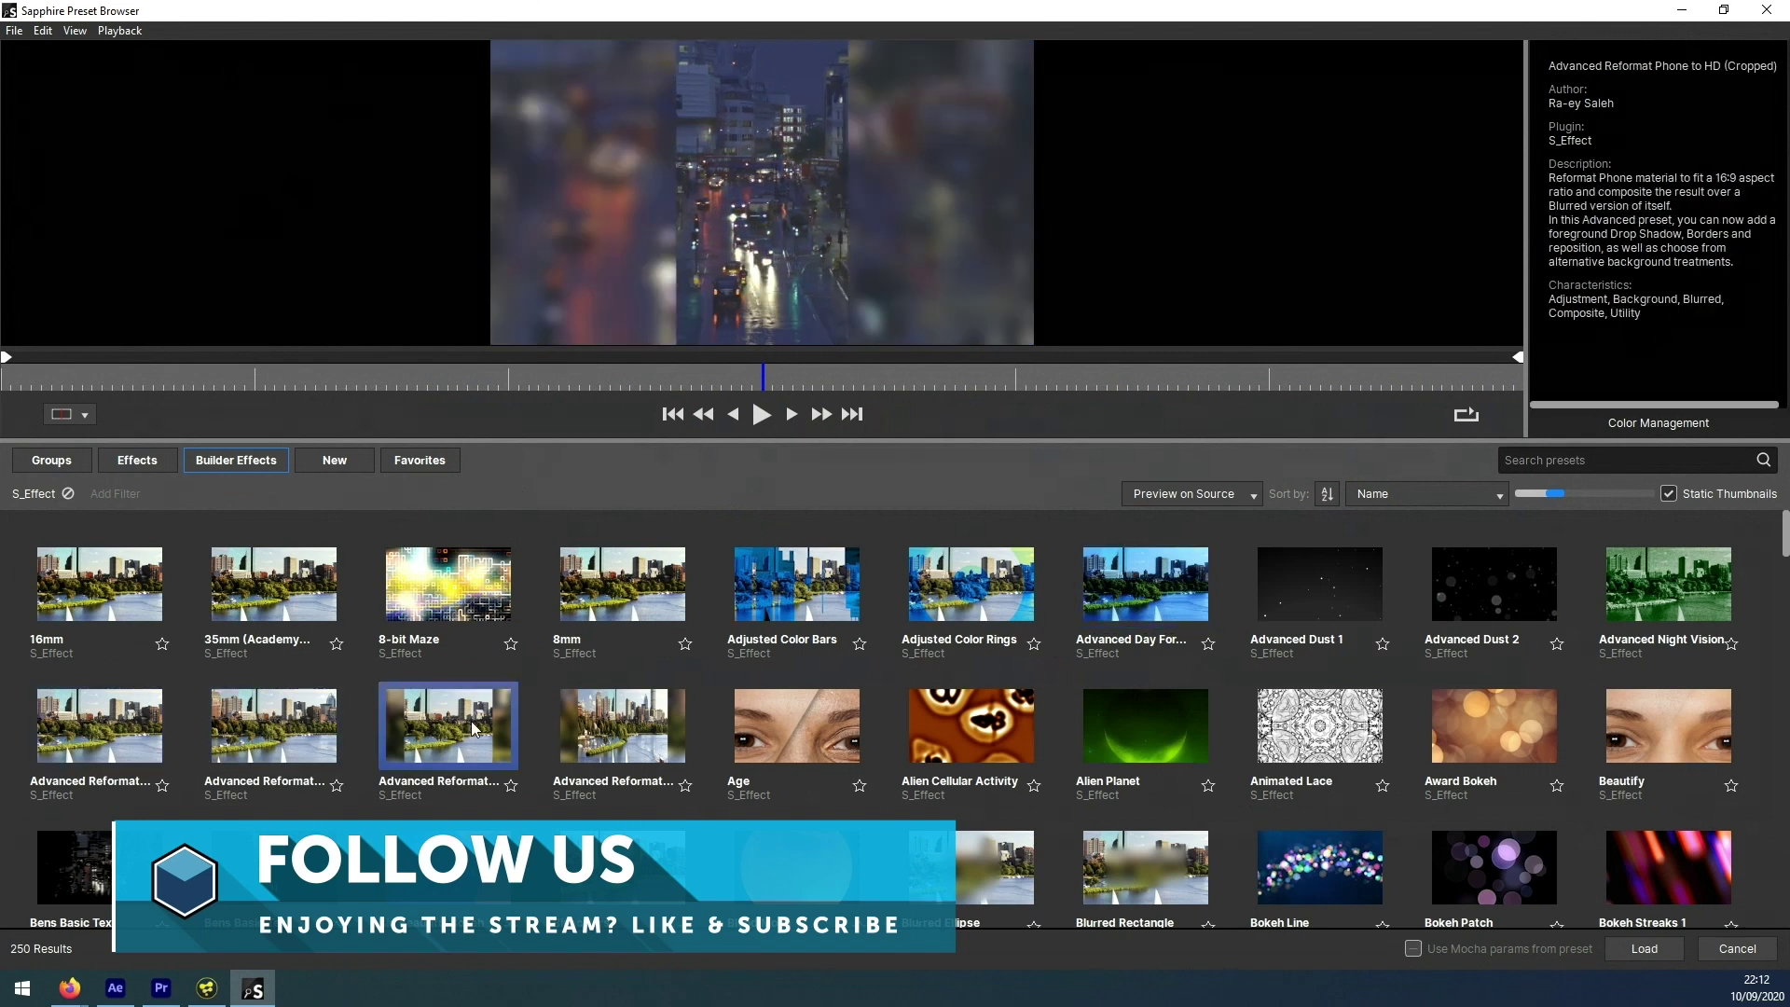
click(1679, 582)
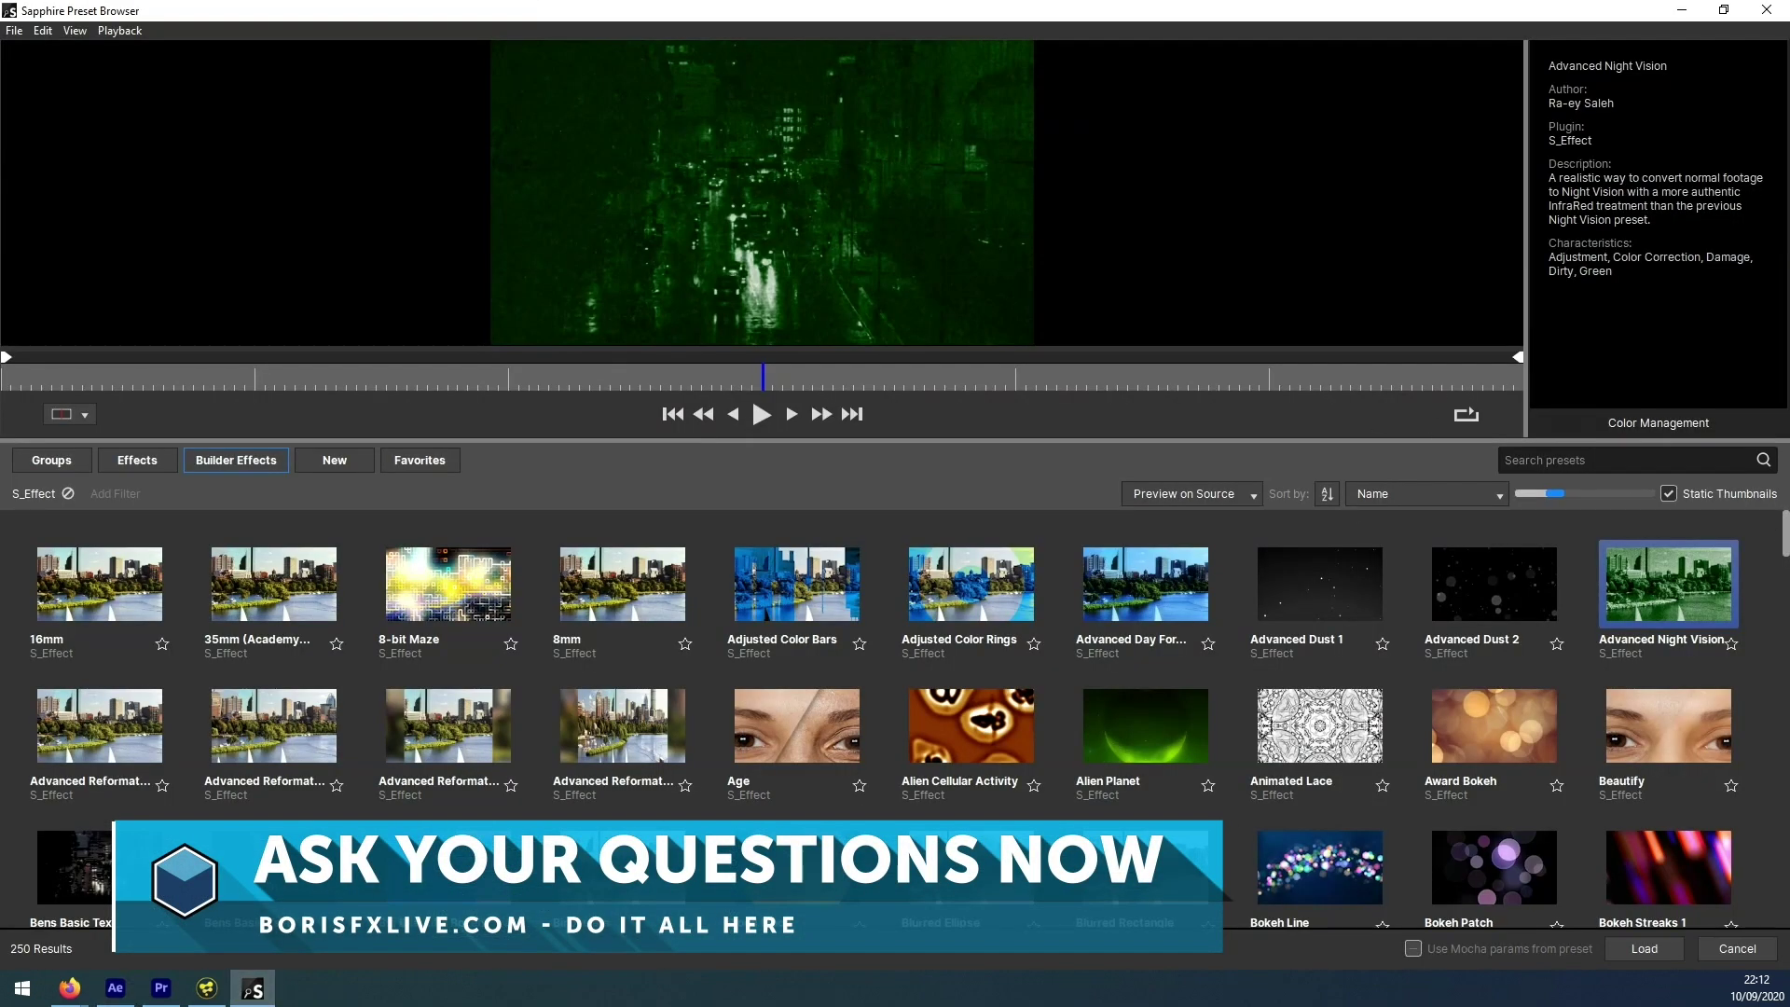
scroll(1617, 657, down, 1)
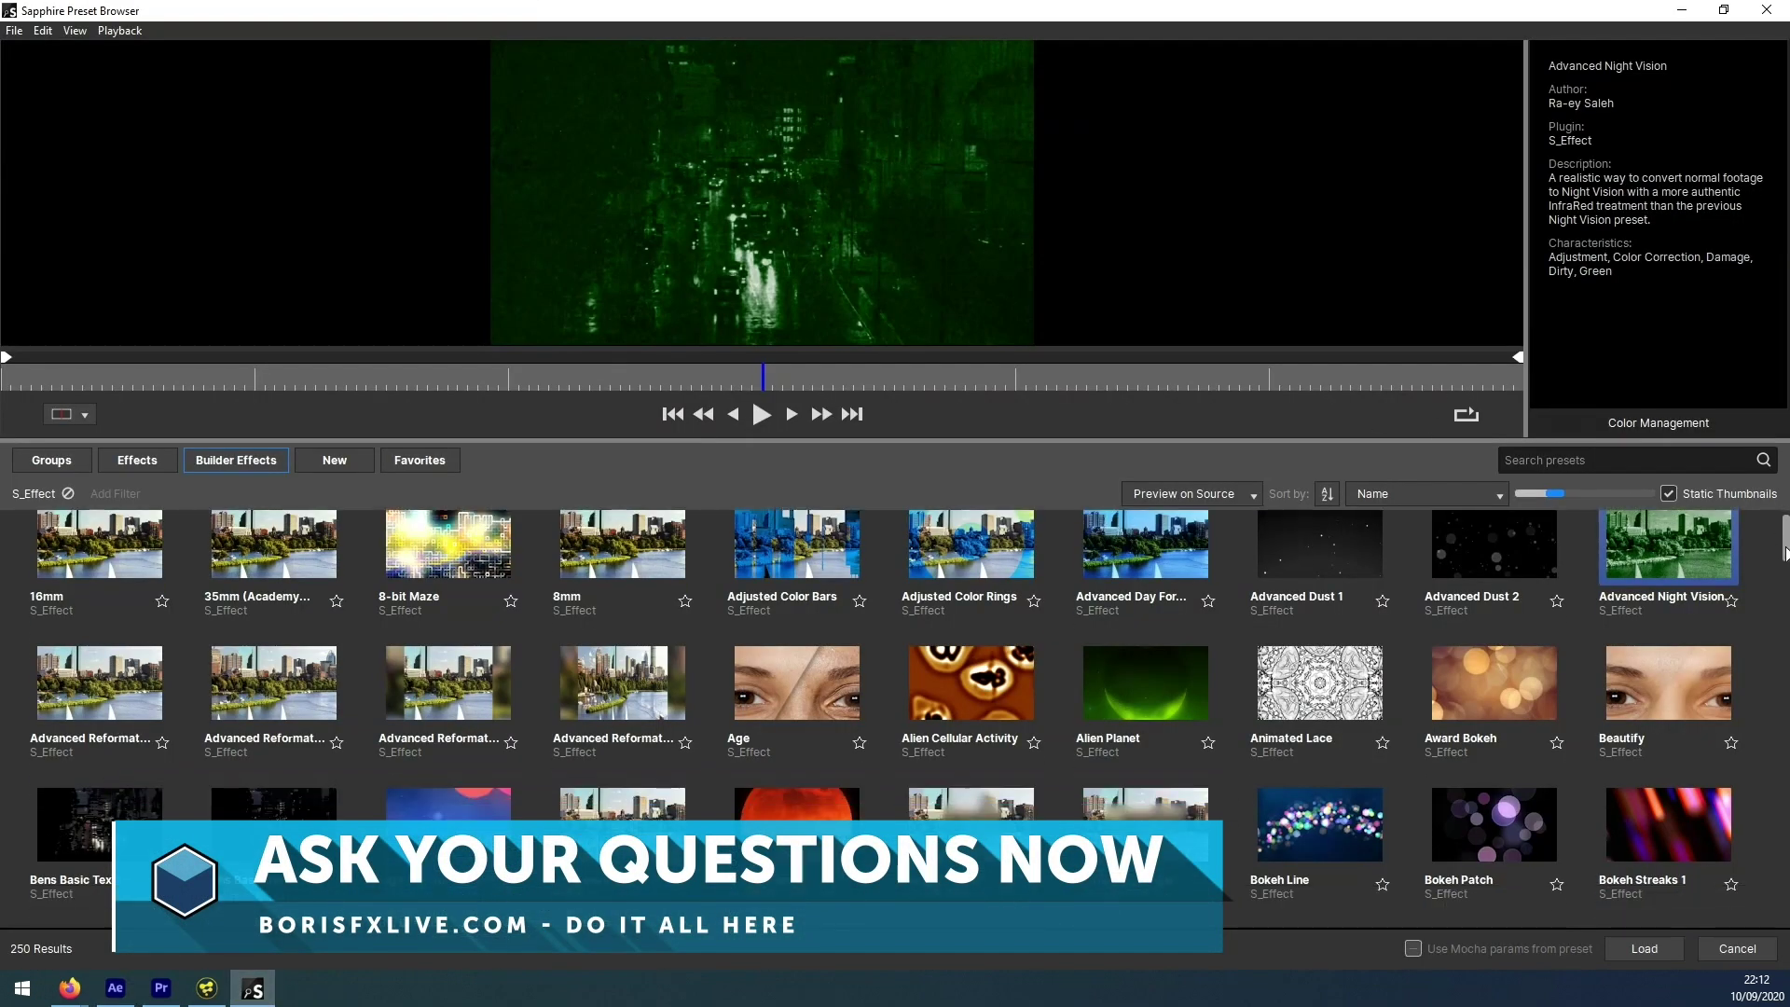
click(1632, 667)
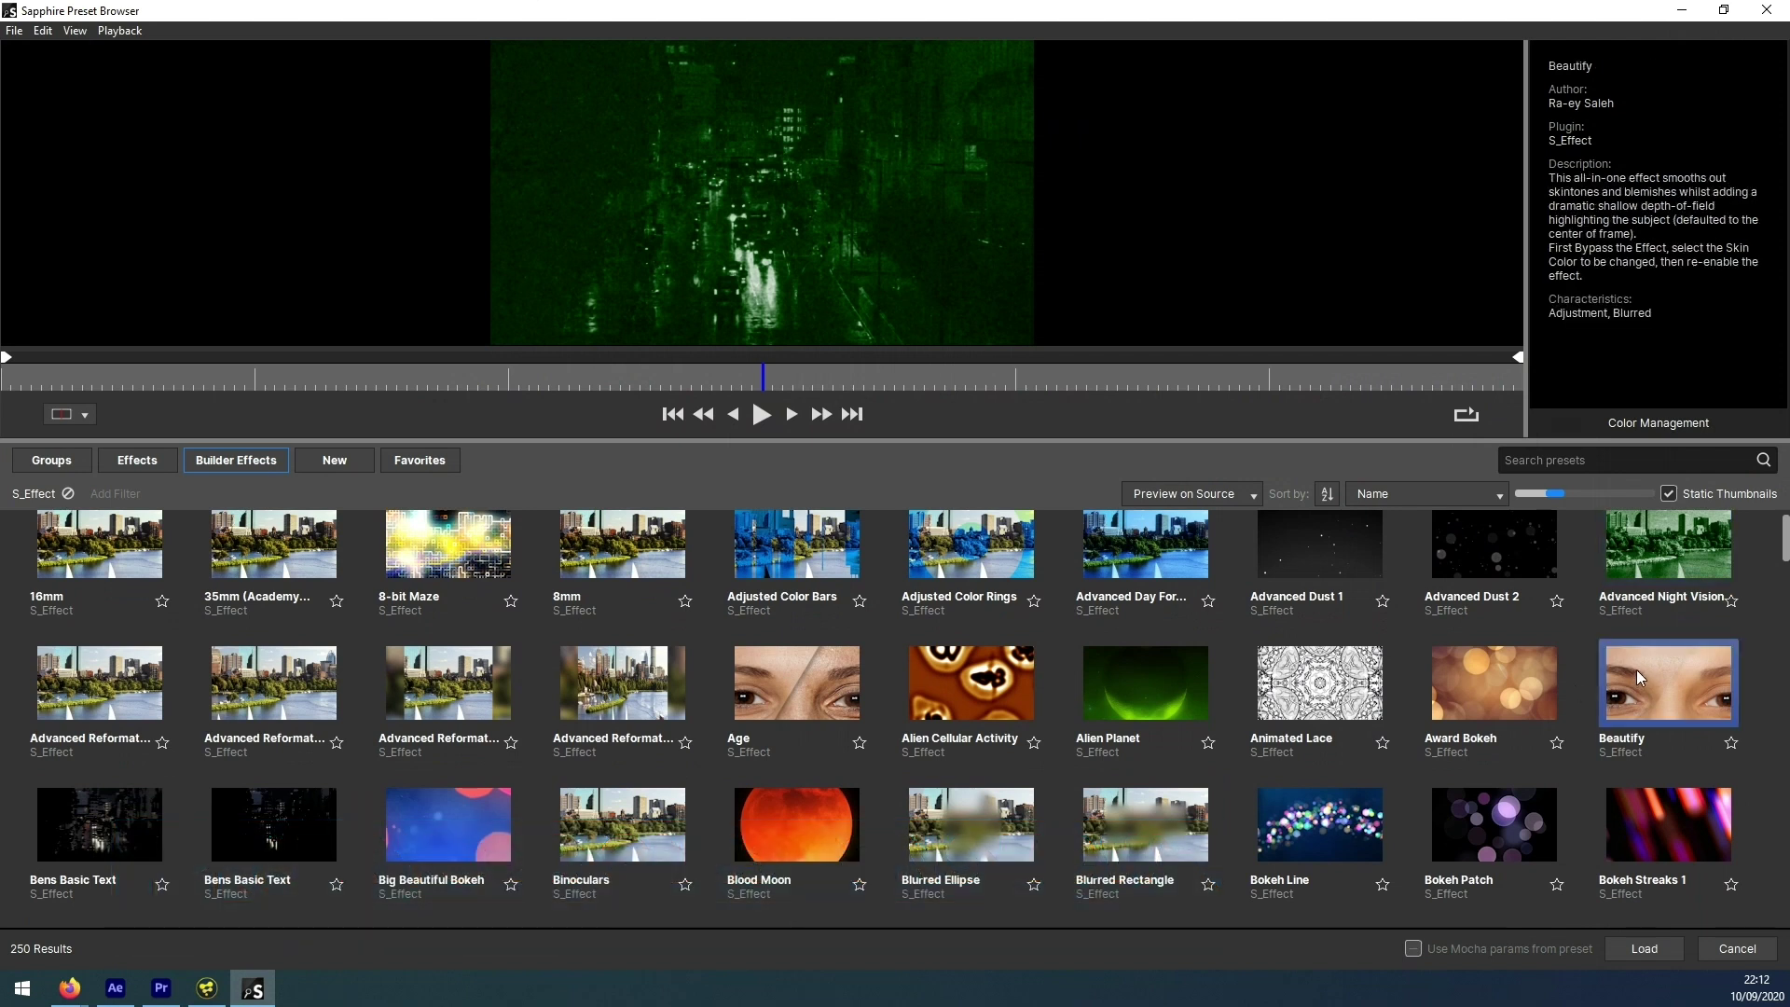
click(1143, 822)
click(977, 832)
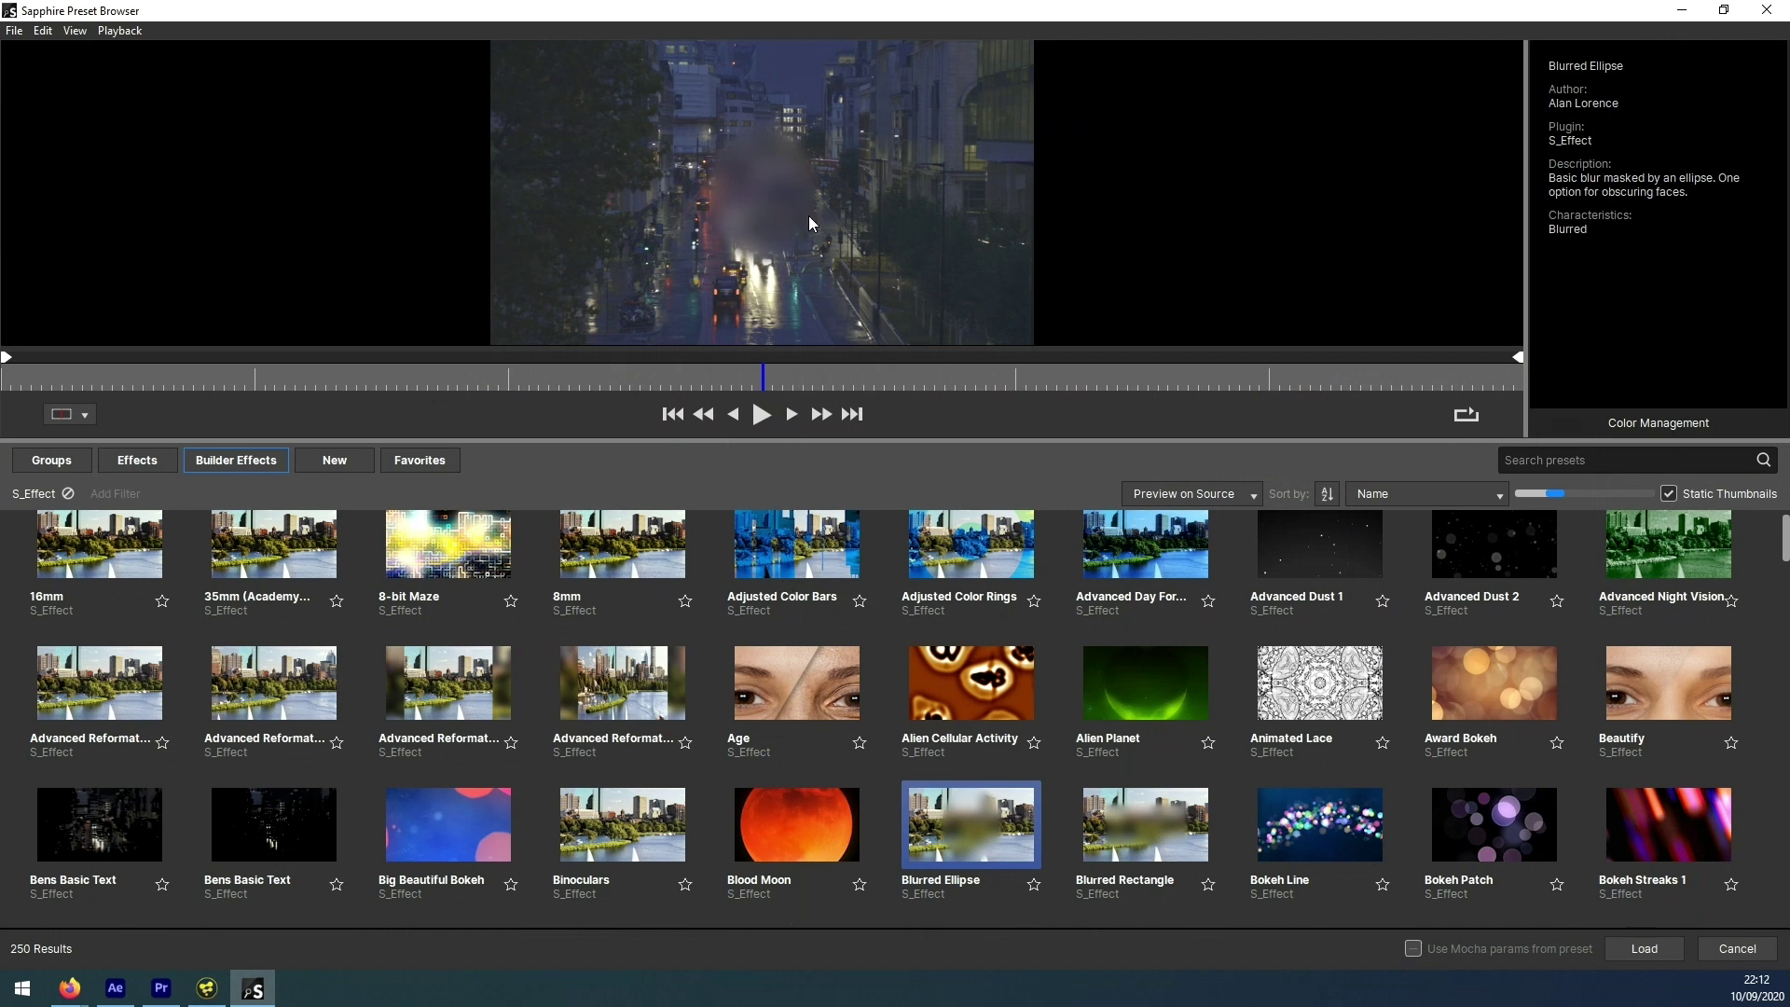
- Preview the 8-bit Maze preset with playback on the footage and close the preset browser without loading a preset
click(435, 560)
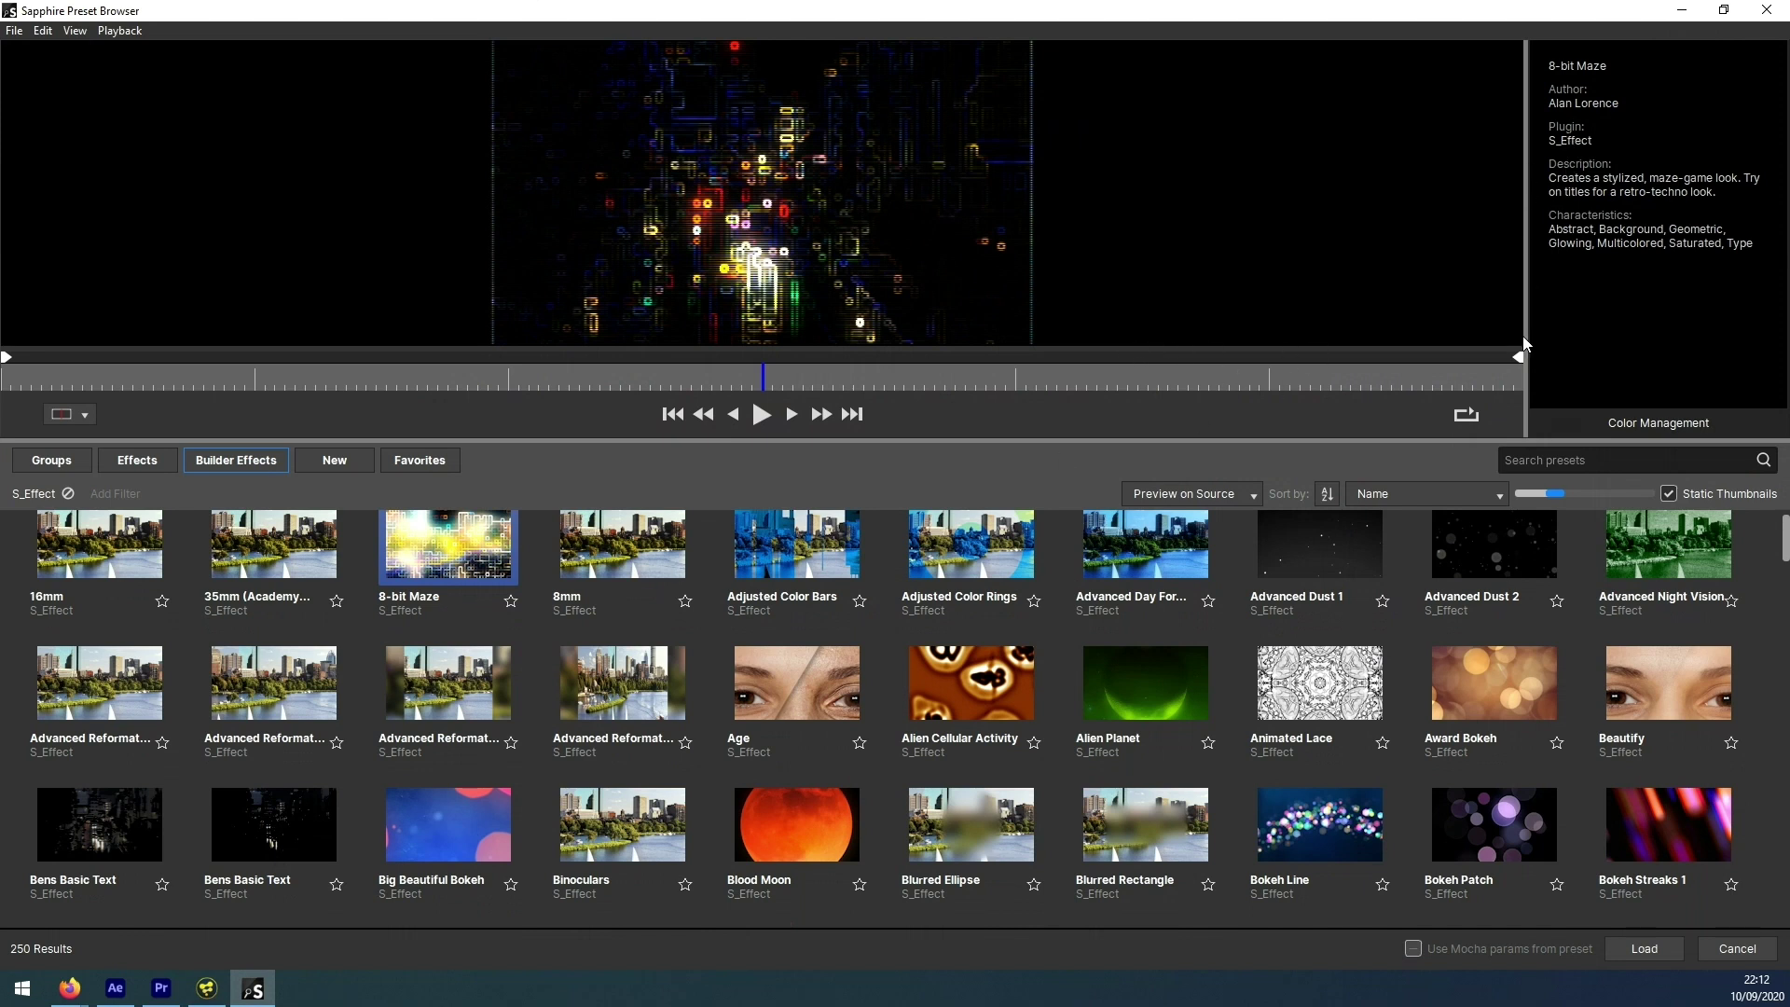
click(770, 416)
click(783, 416)
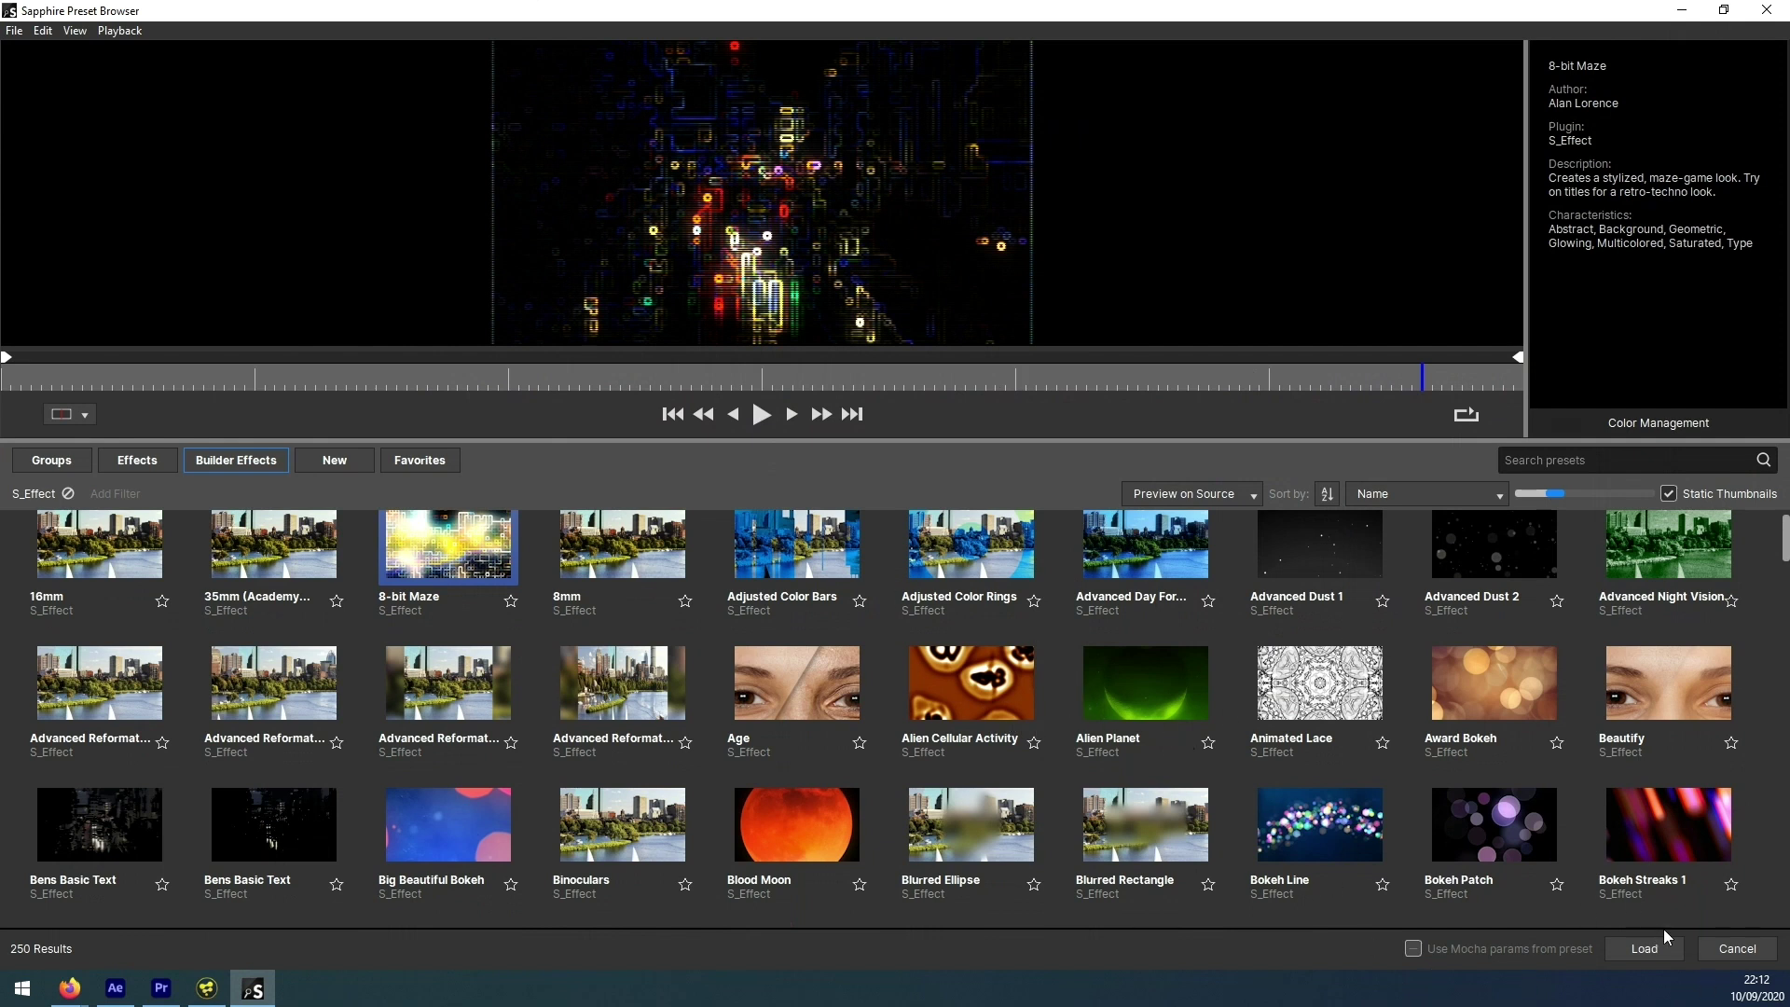
click(1742, 949)
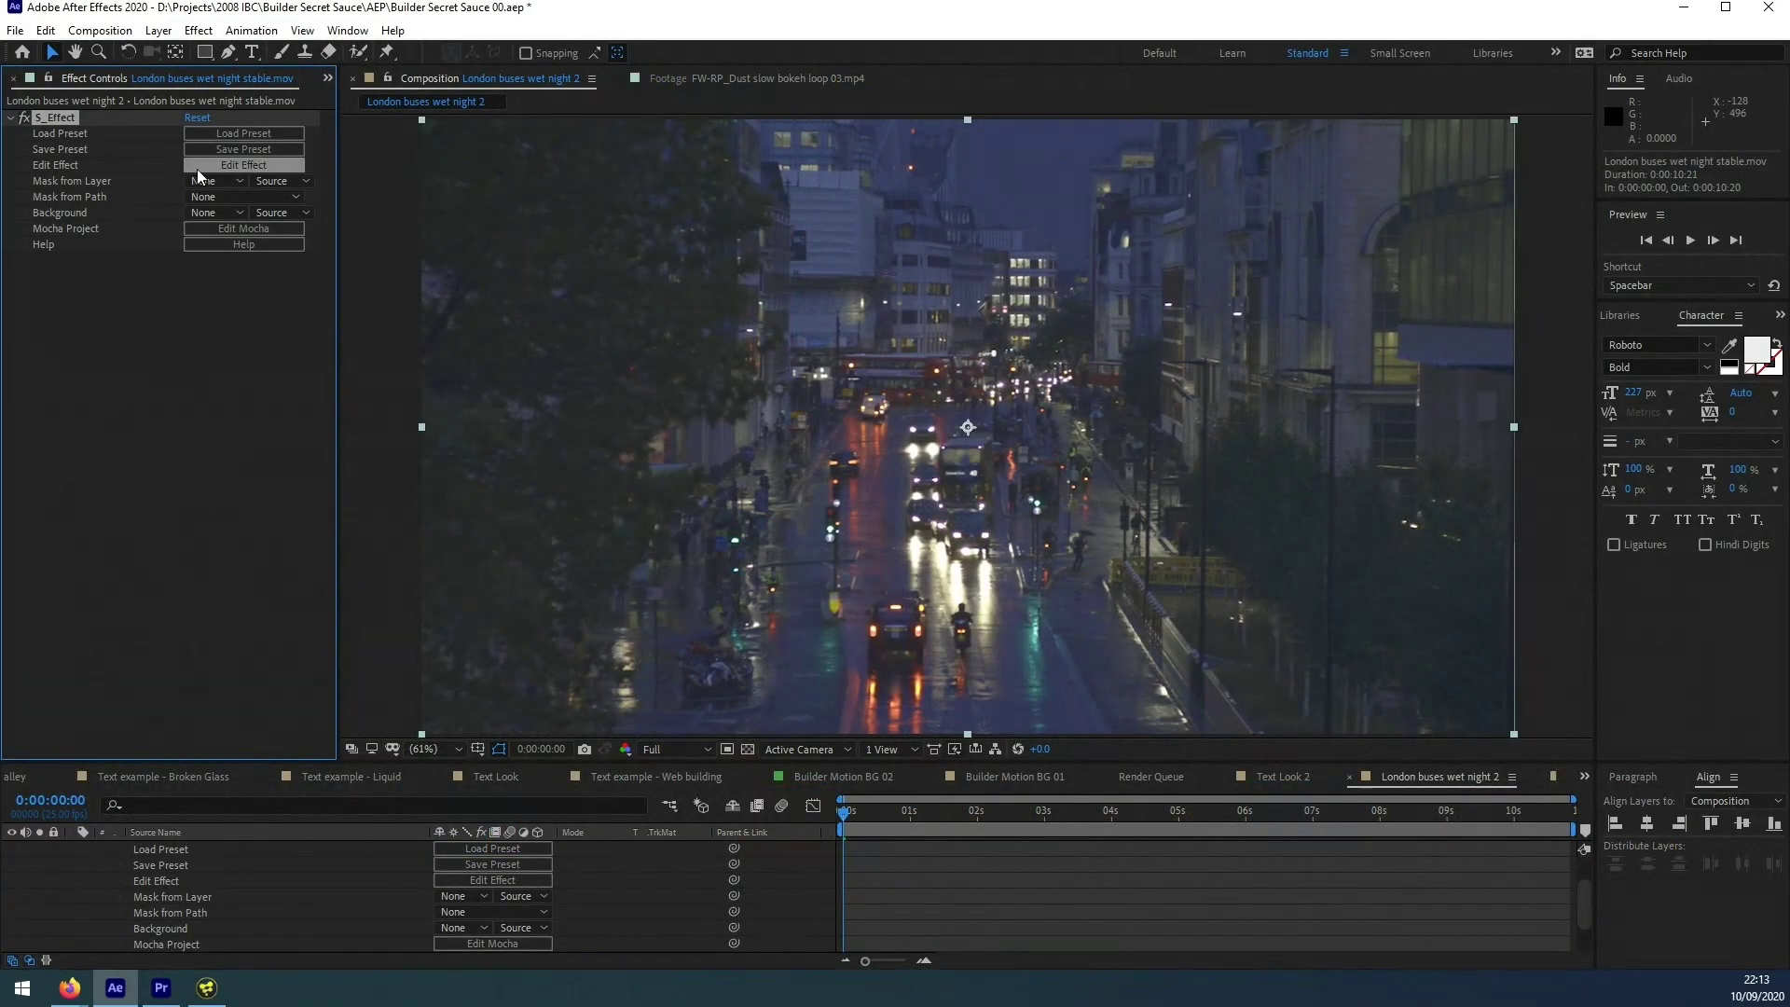
- Open the S_Effect in the Effect Builder and insert a Sharpen node between Source and Result
click(264, 169)
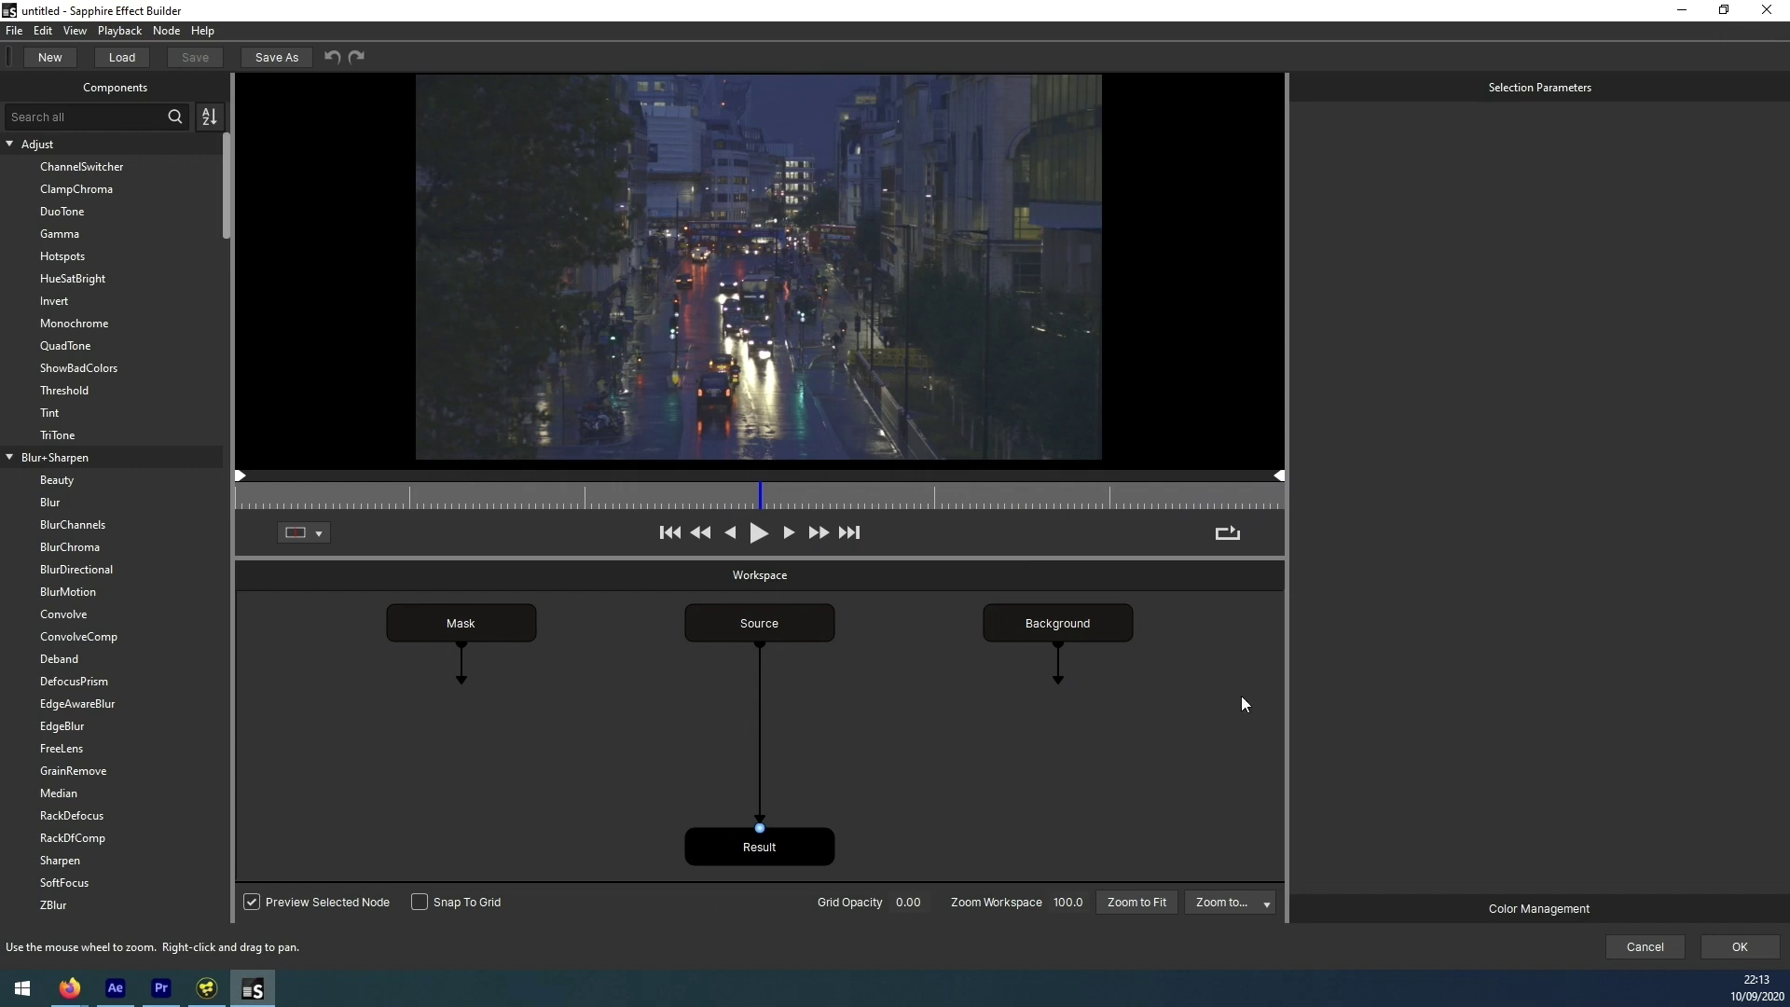
drag(1287, 679, 1479, 679)
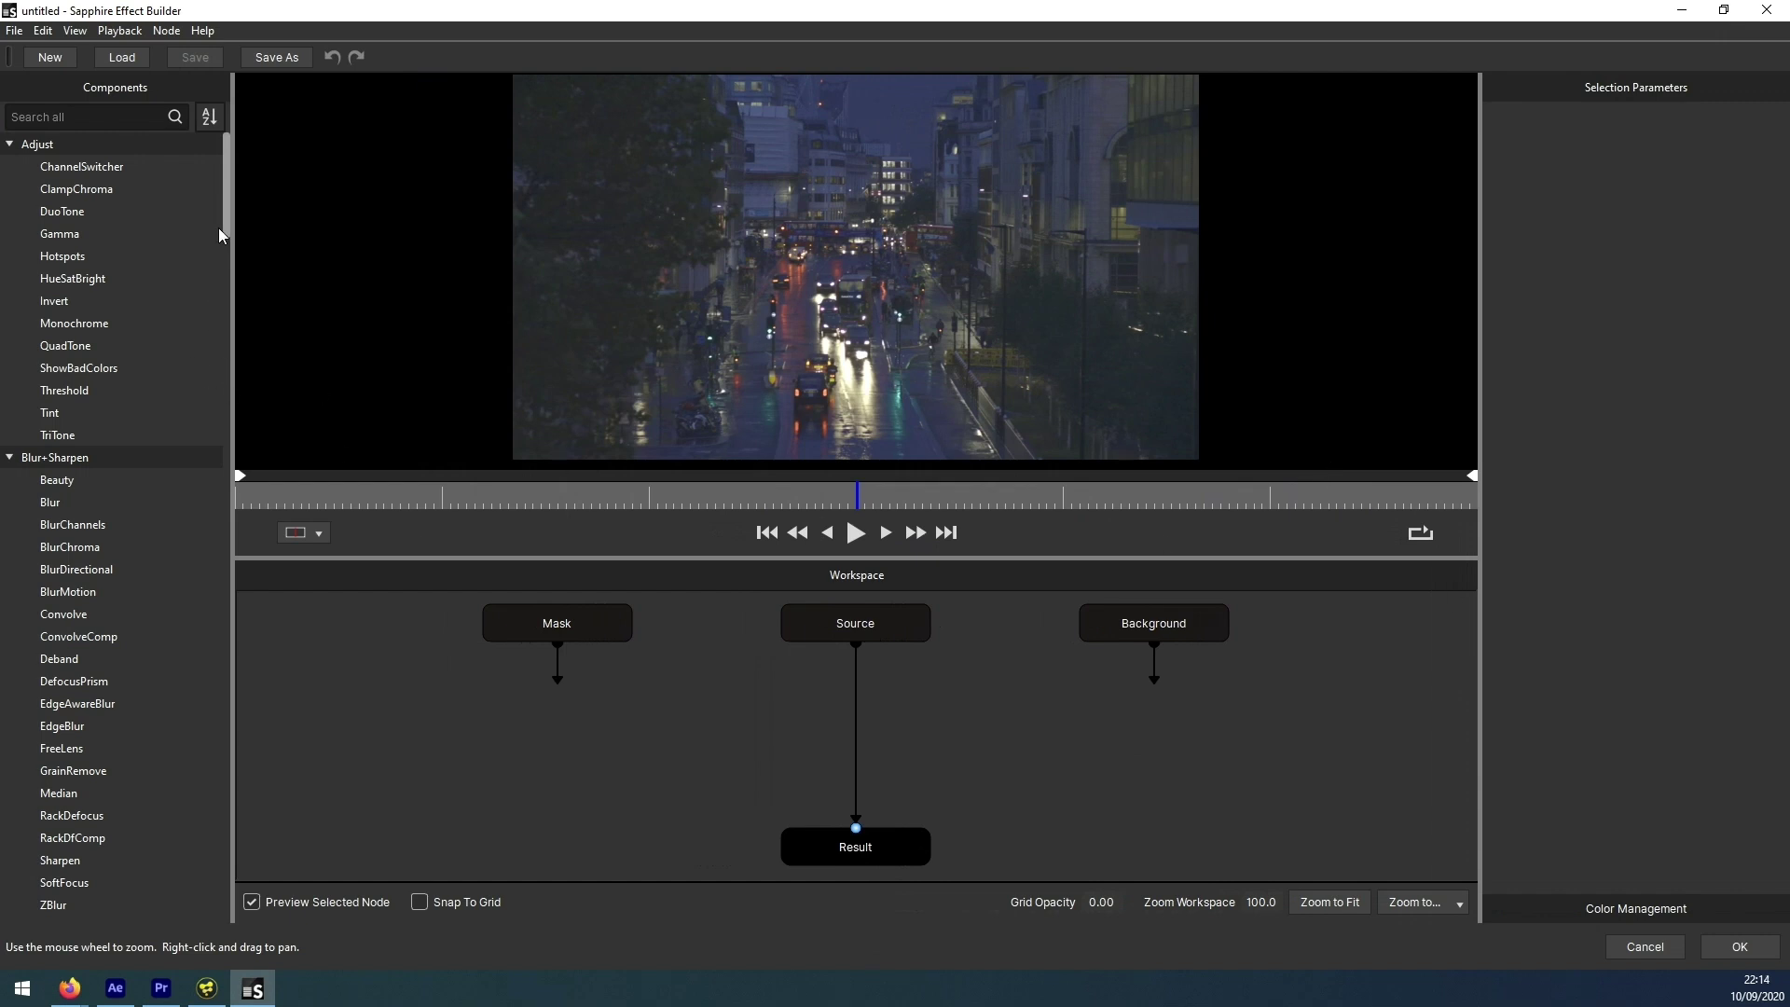
drag(223, 226, 123, 149)
text(shar)
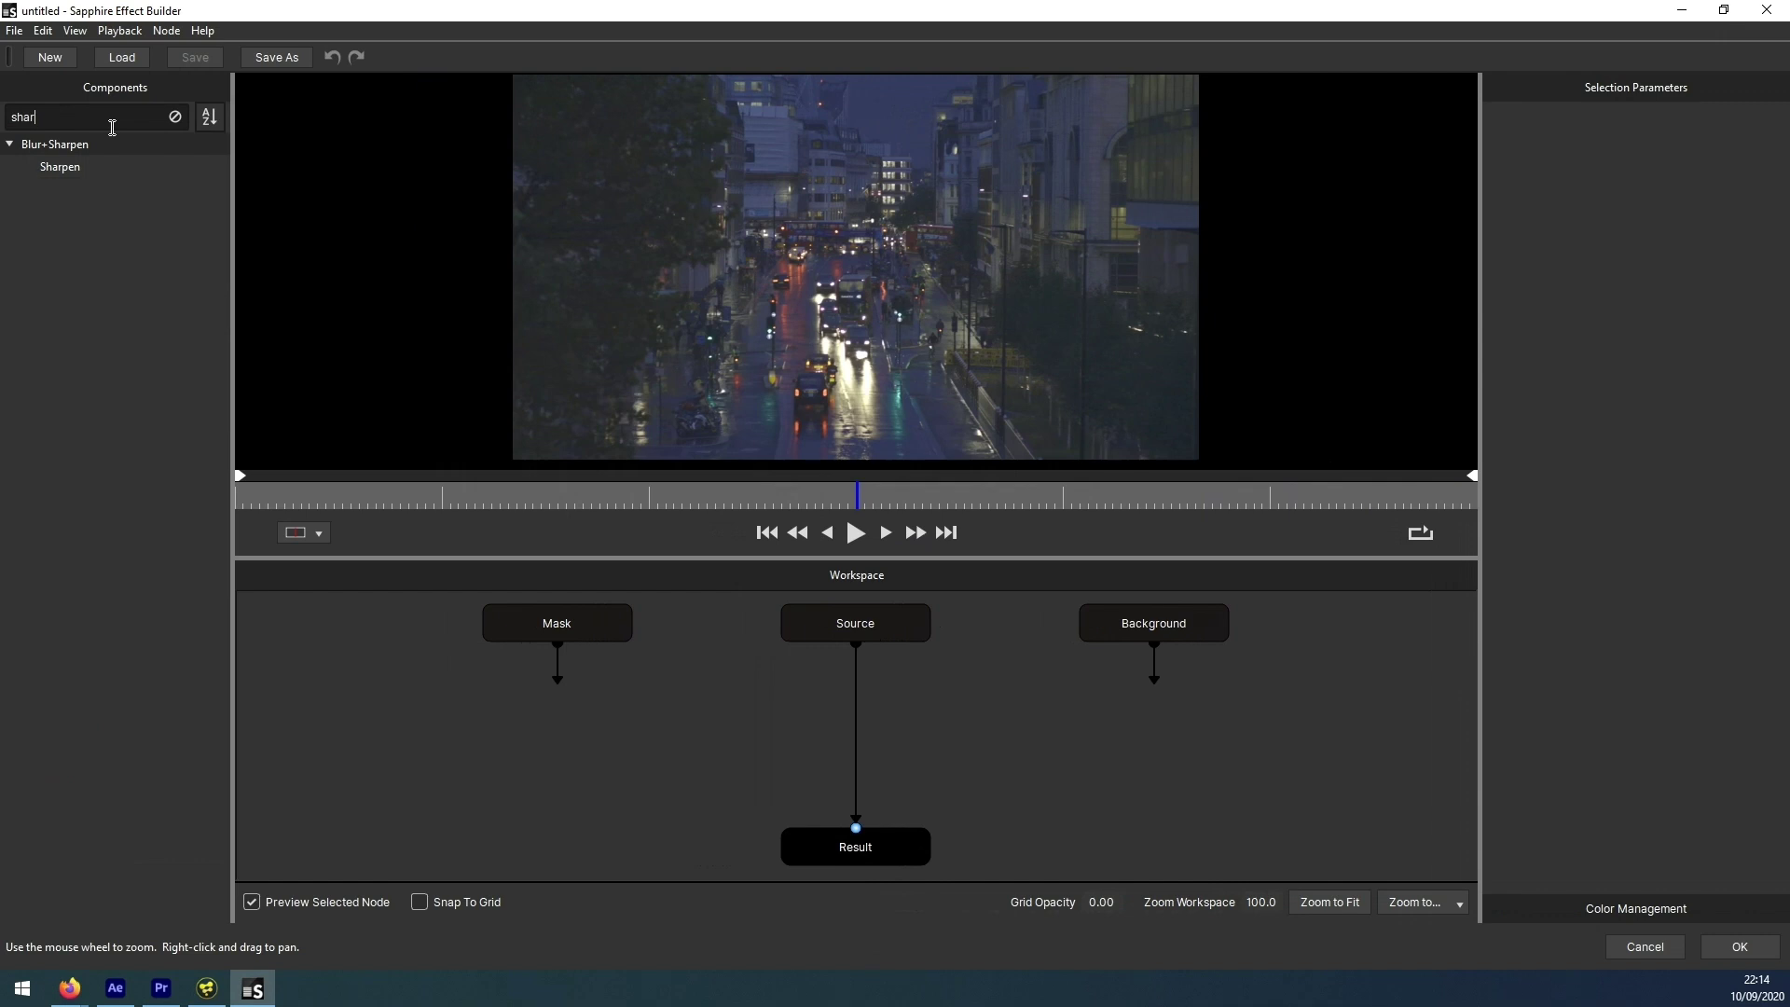
drag(59, 166, 864, 682)
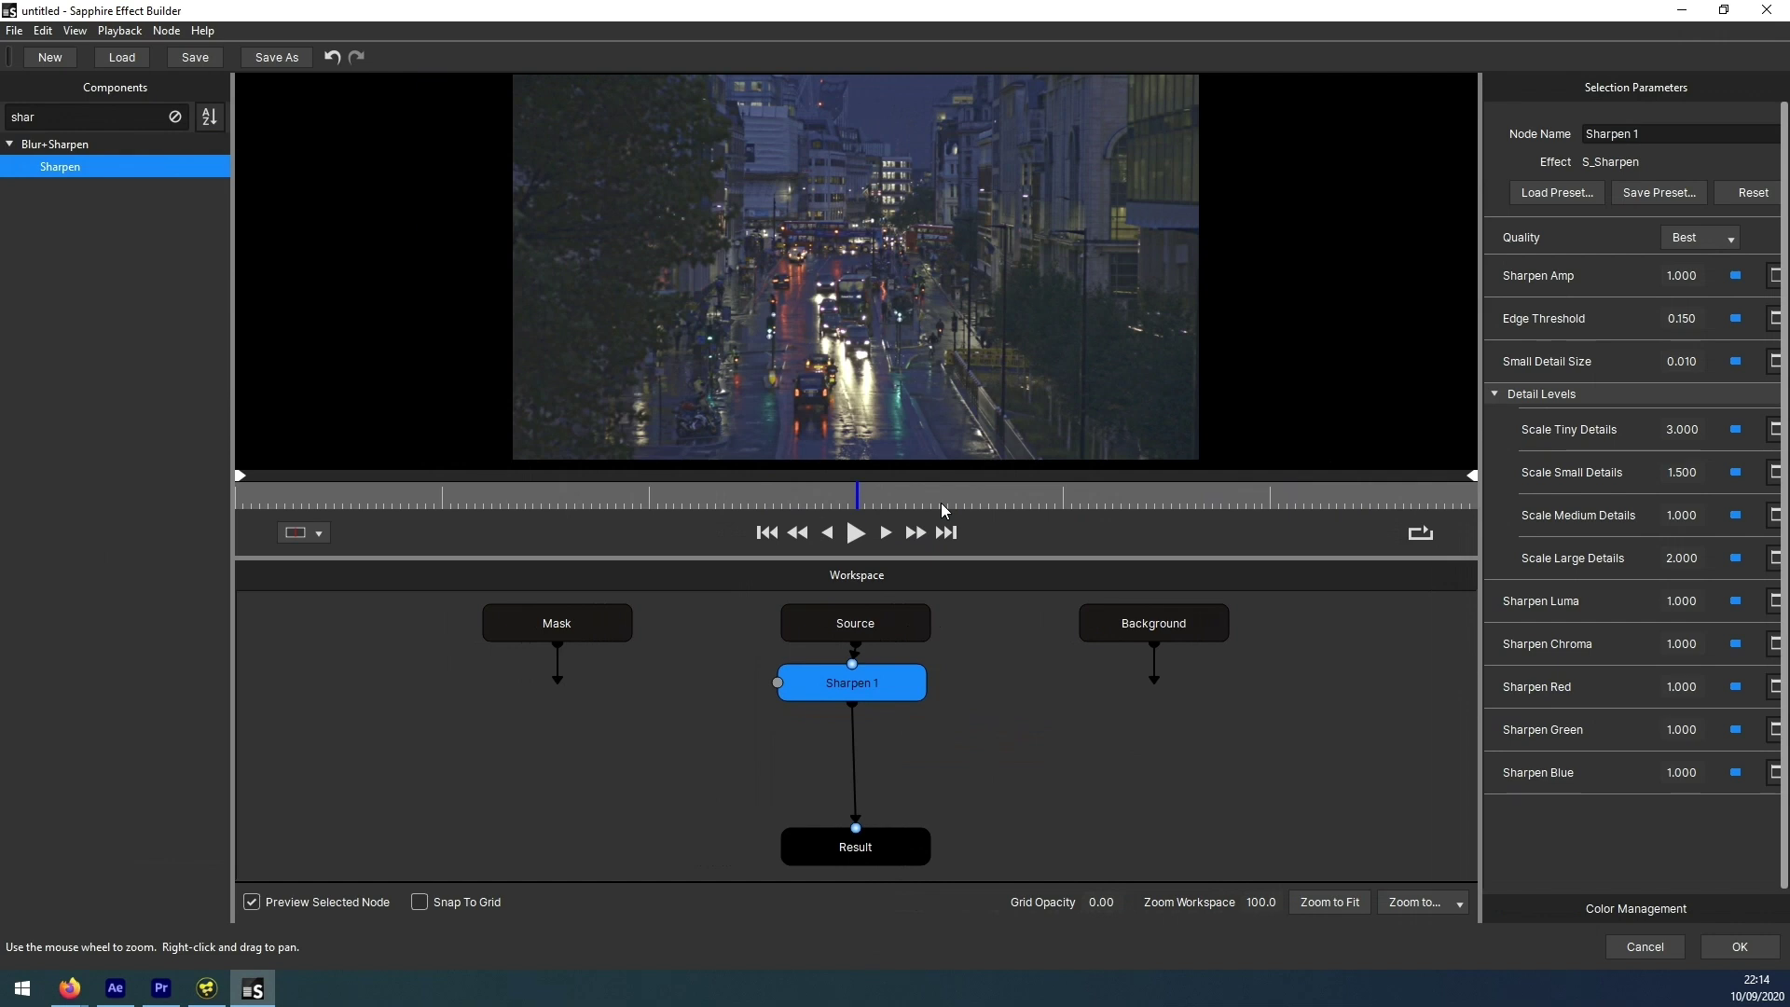
drag(887, 679, 893, 678)
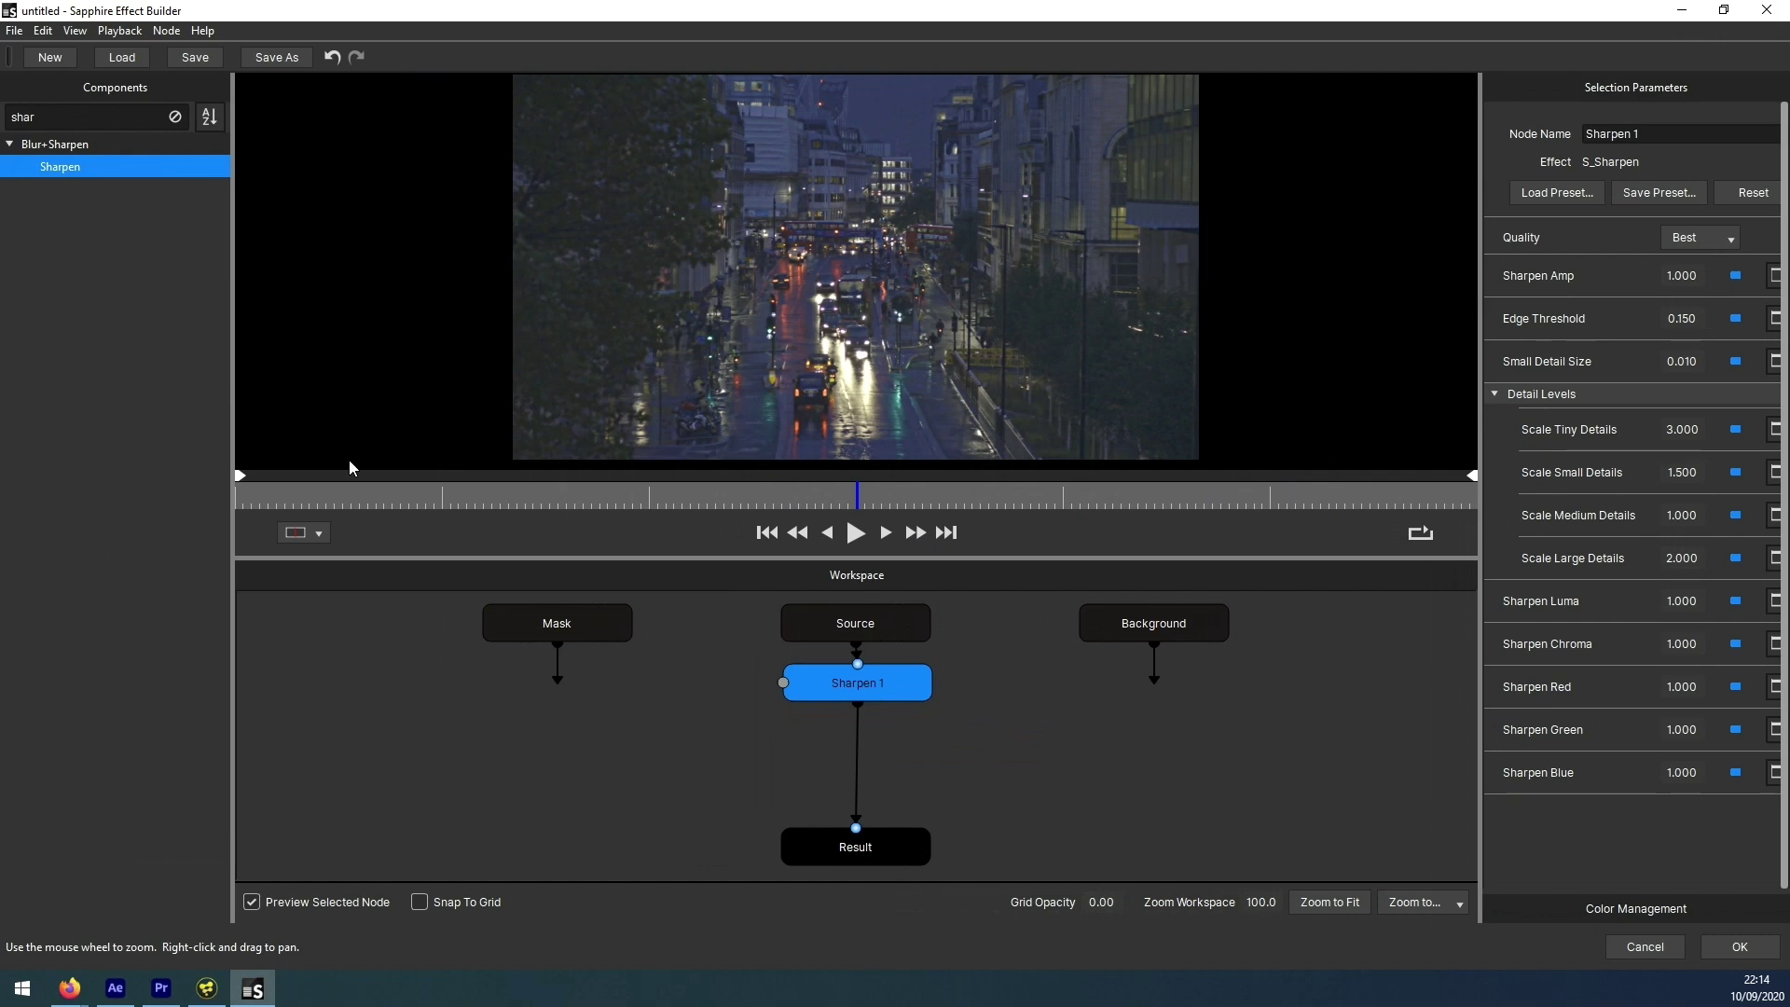
- Insert a FilmEffect node between Sharpen 1 and Result, widen its parameters area, and align the node in the chain
click(174, 117)
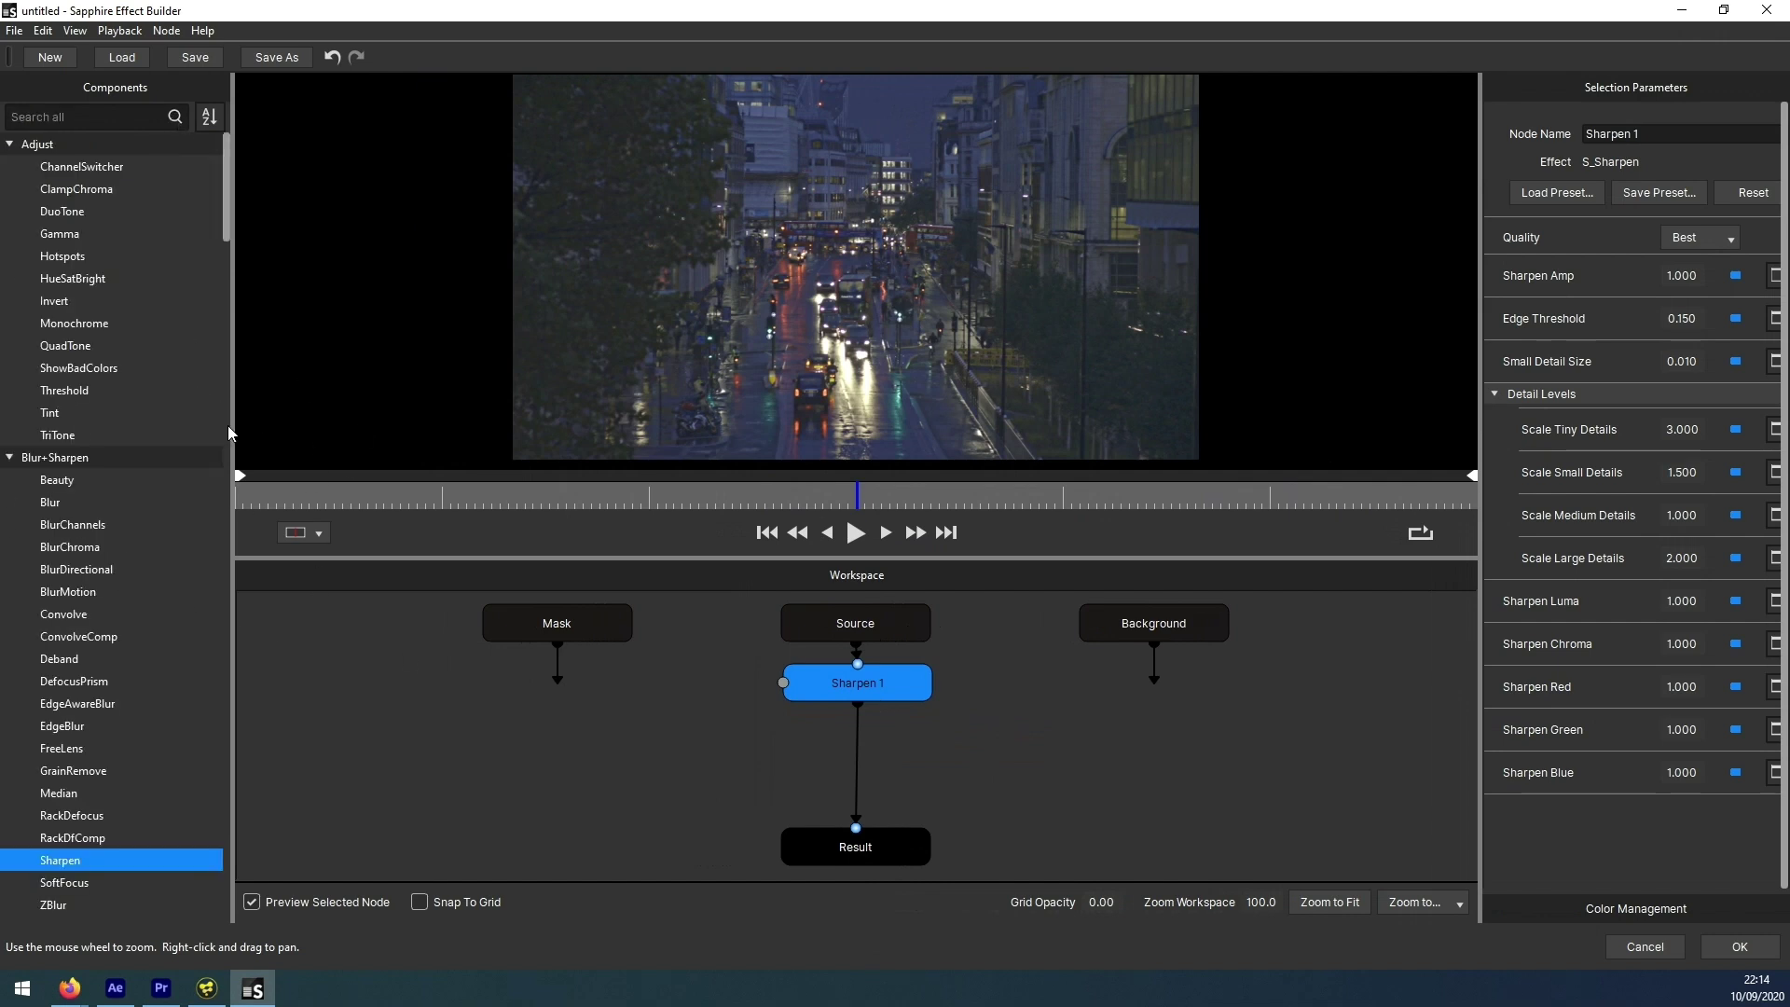
scroll(224, 191, down, 1)
scroll(222, 198, up, 1)
click(89, 118)
text(film)
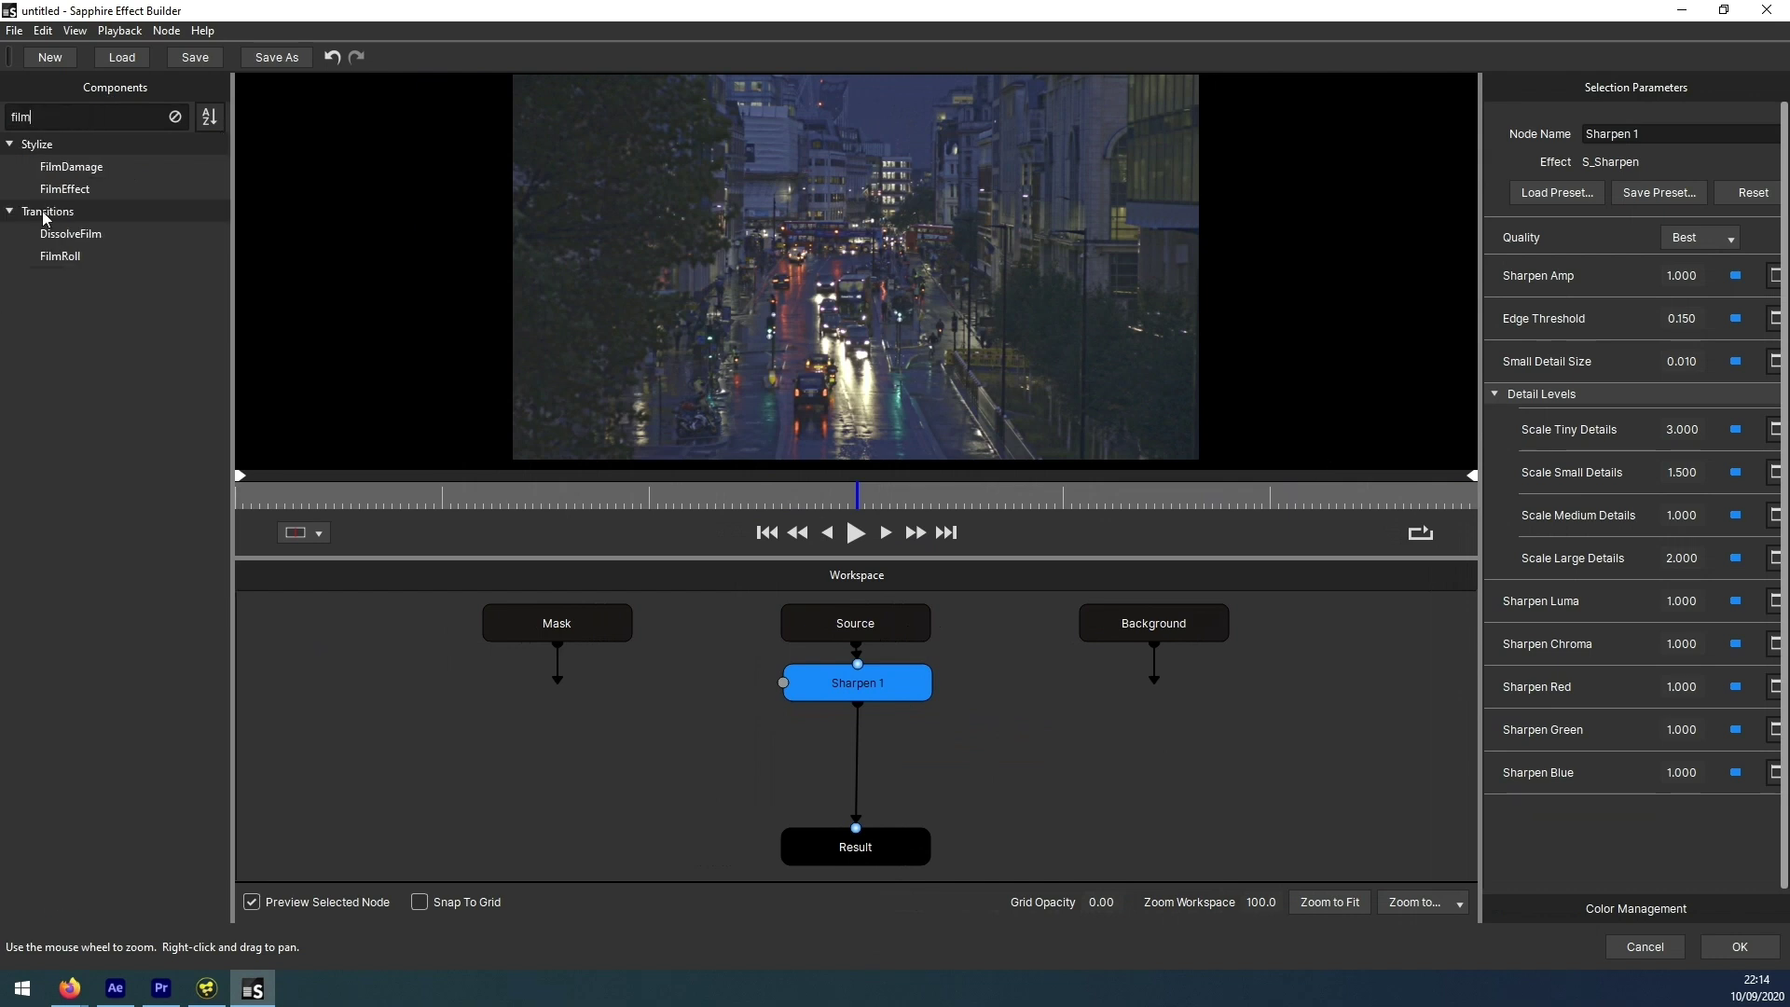
drag(73, 191, 860, 747)
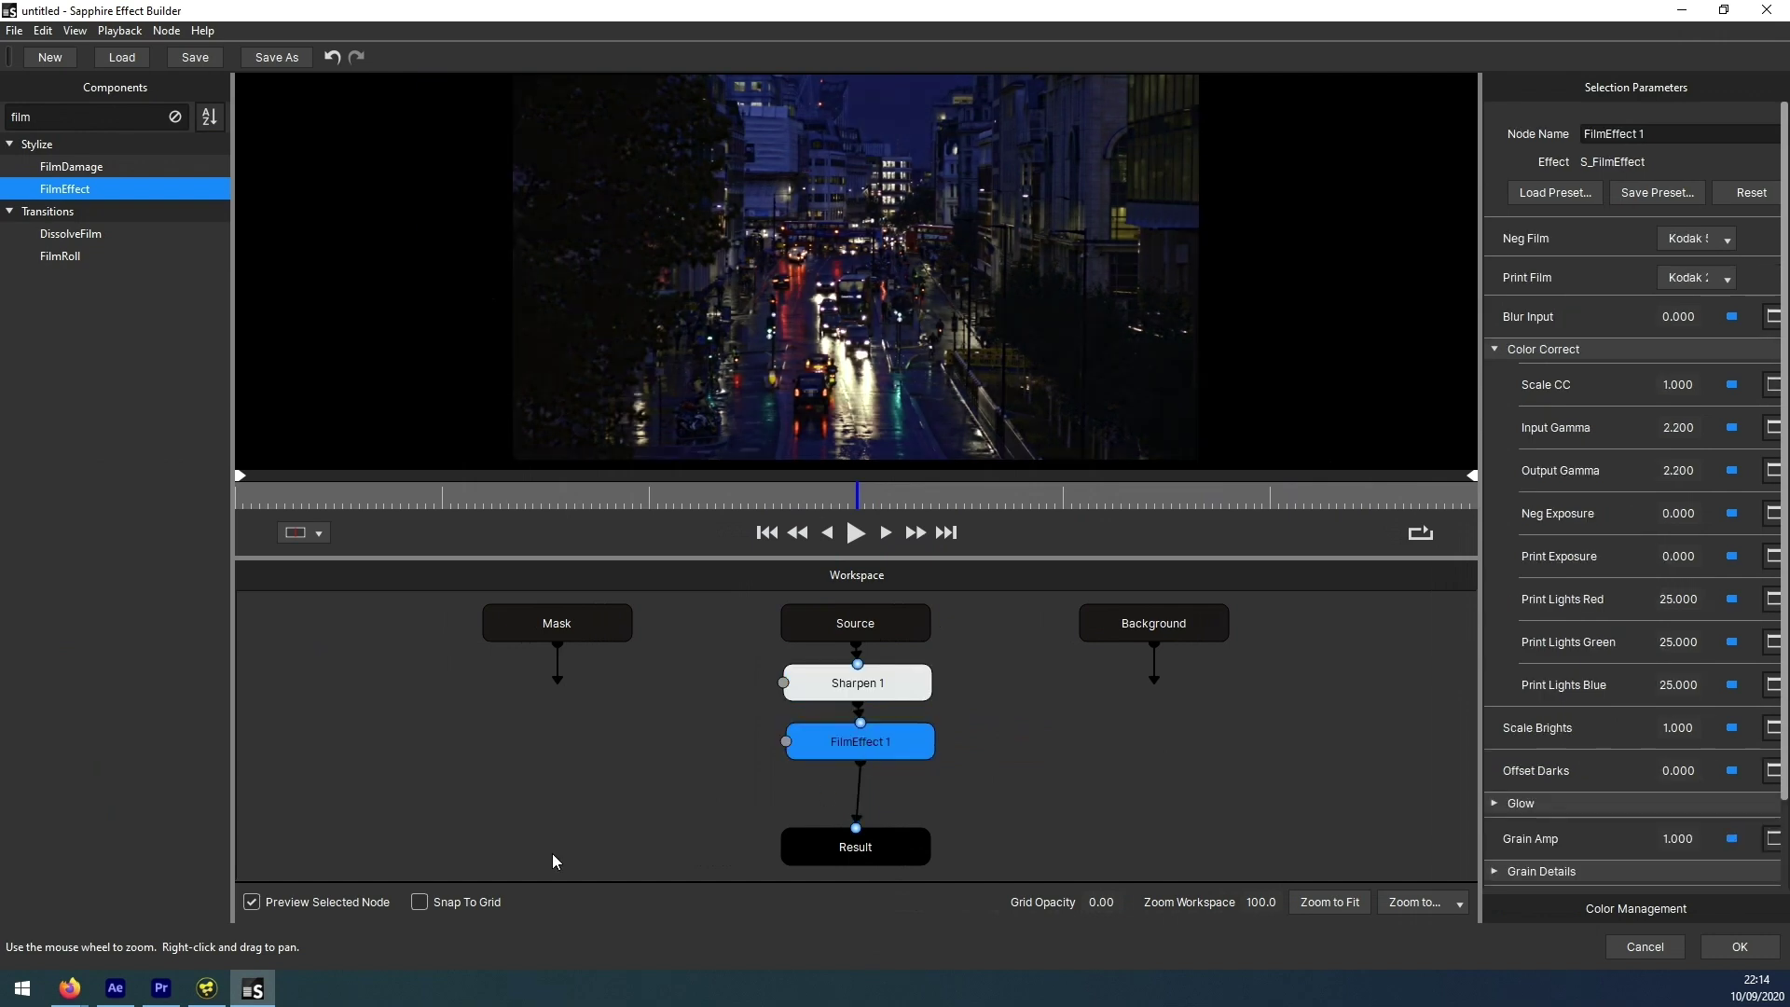
drag(1479, 267, 1269, 291)
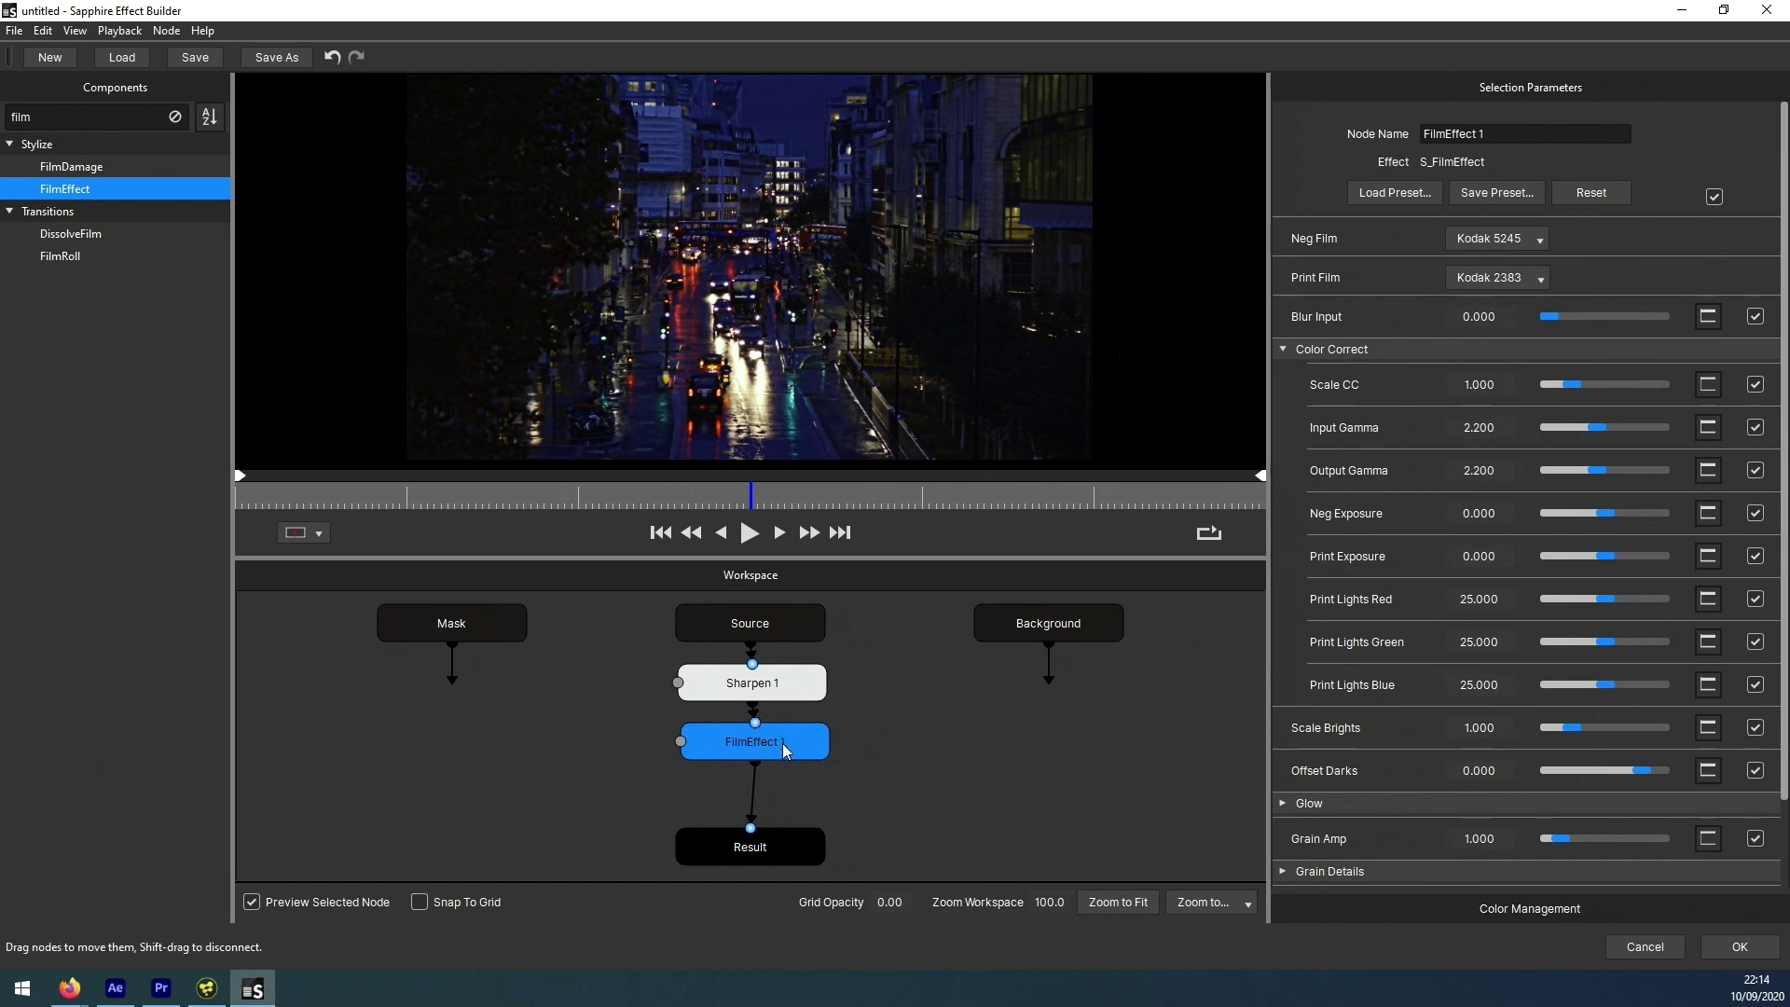
drag(781, 742, 776, 736)
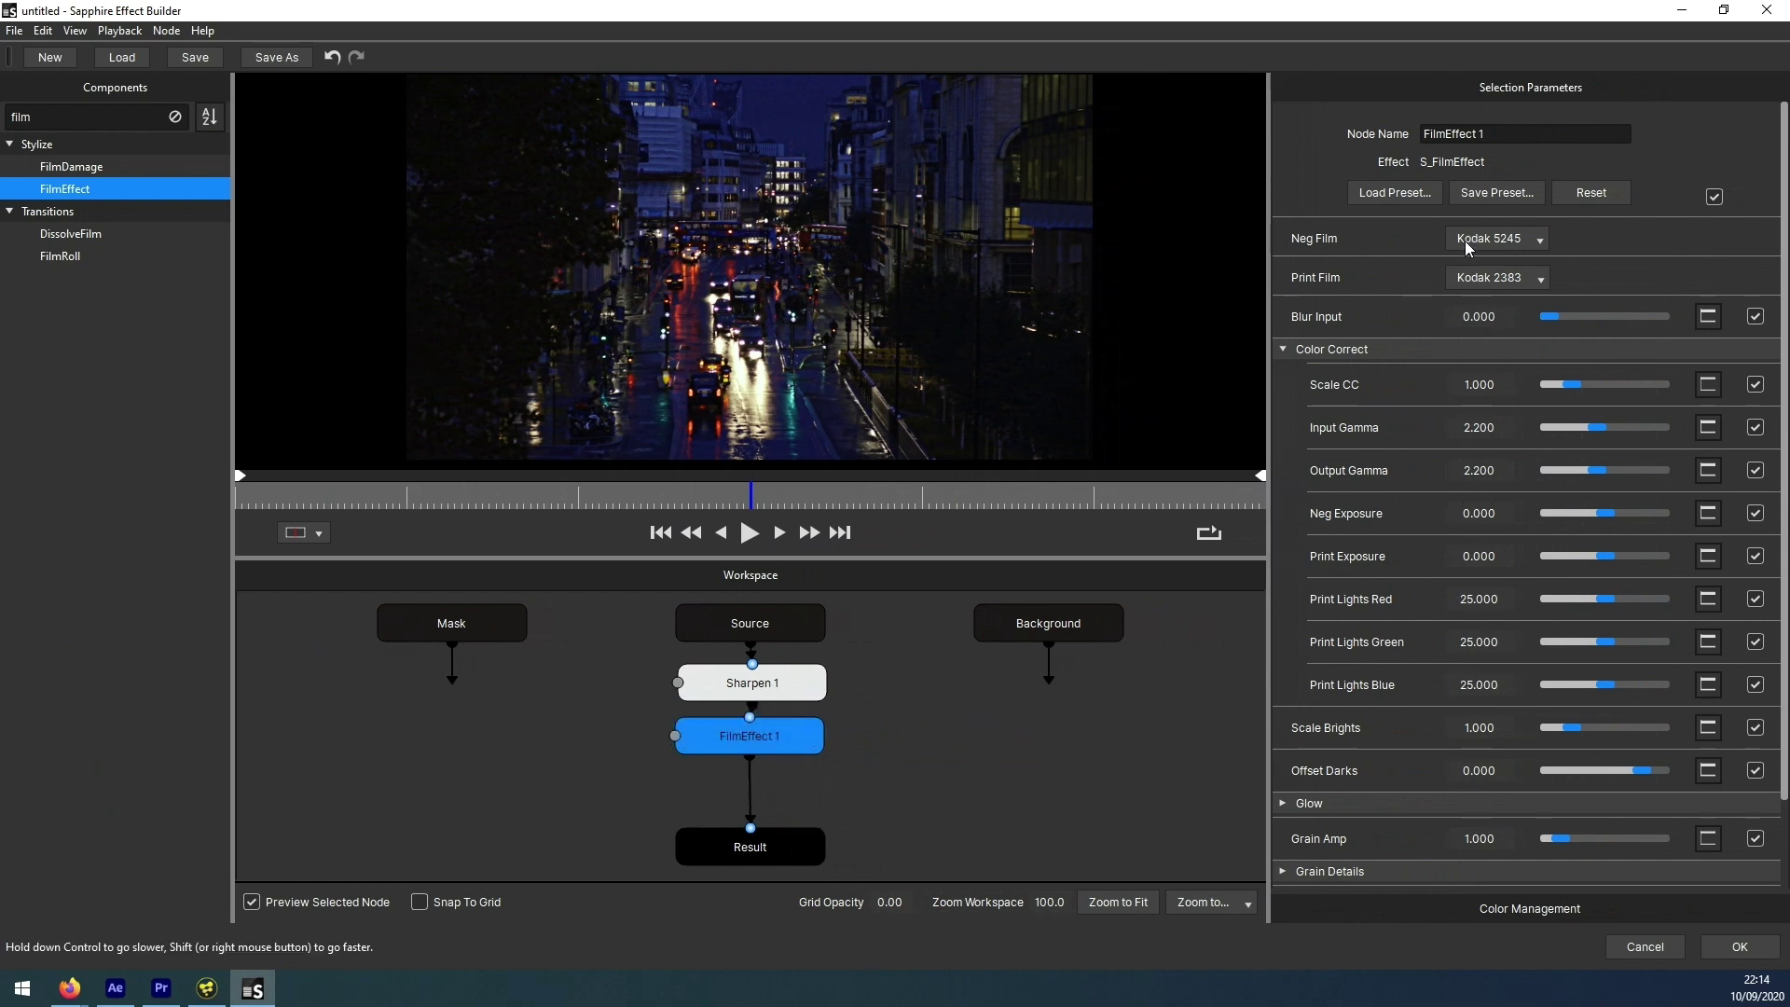
- Look through the FilmEffect's Neg Film stocks, try the Kodak 5285 Rev print film, and return Print Film to Kodak 2383
click(1492, 241)
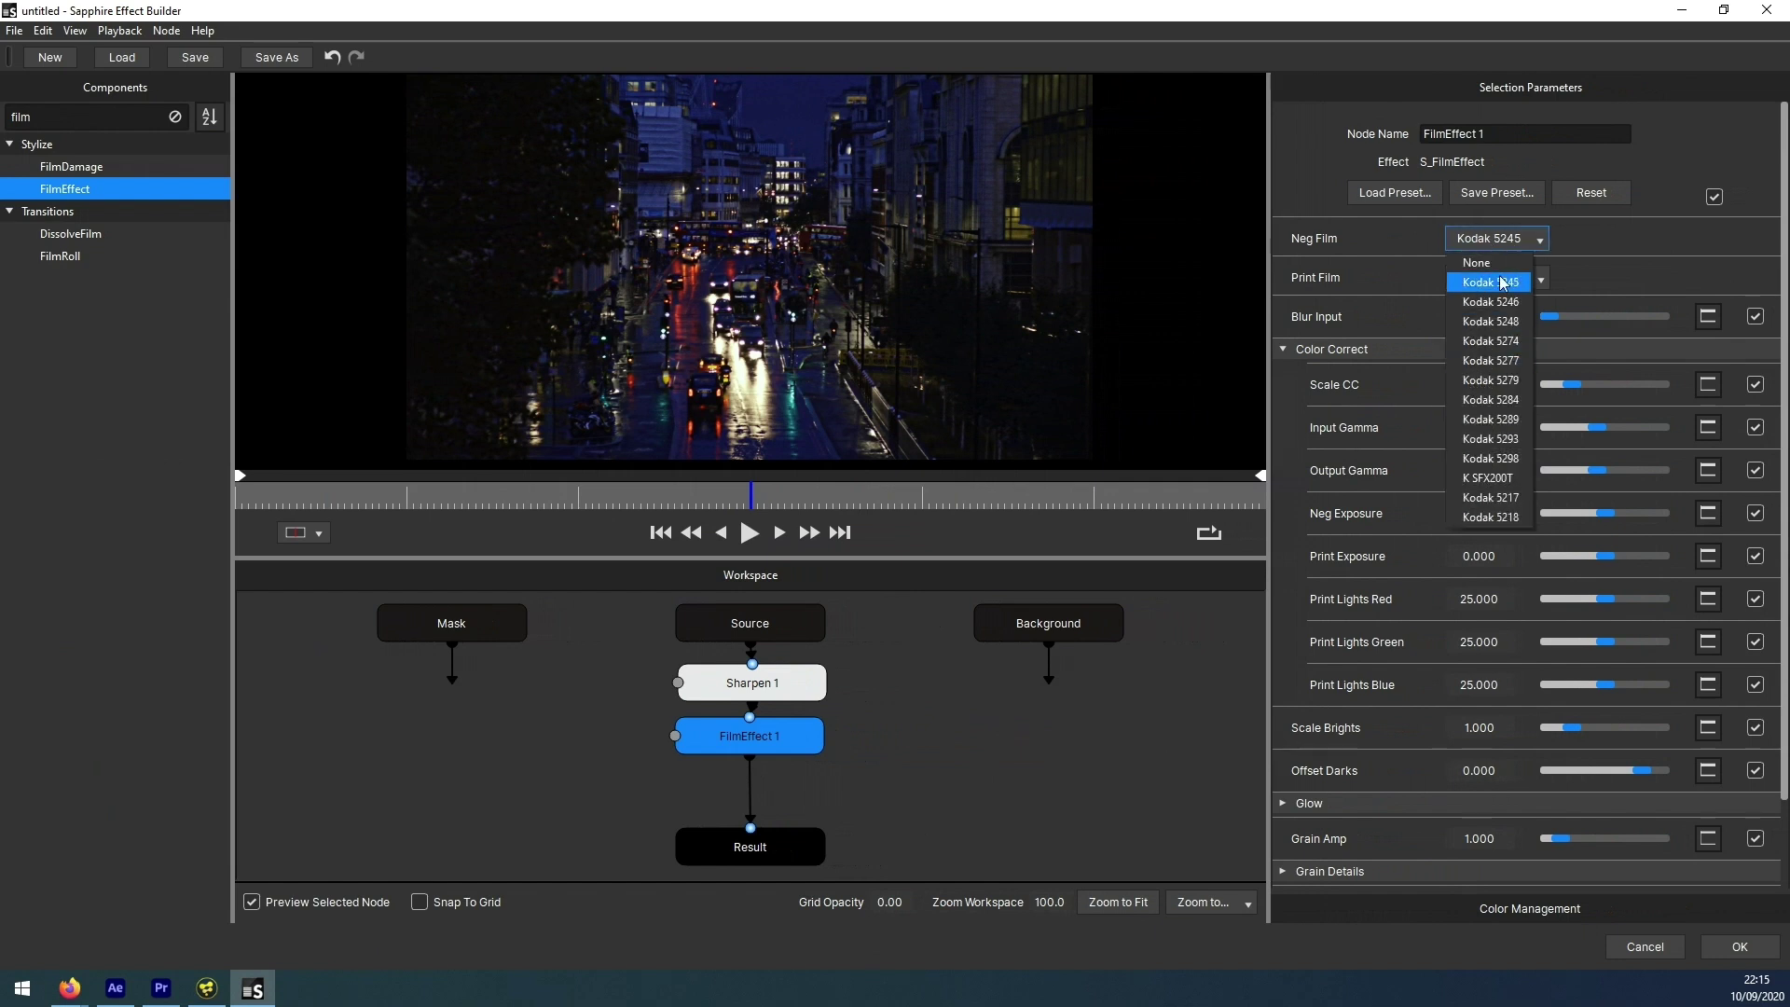
click(1538, 280)
click(1539, 280)
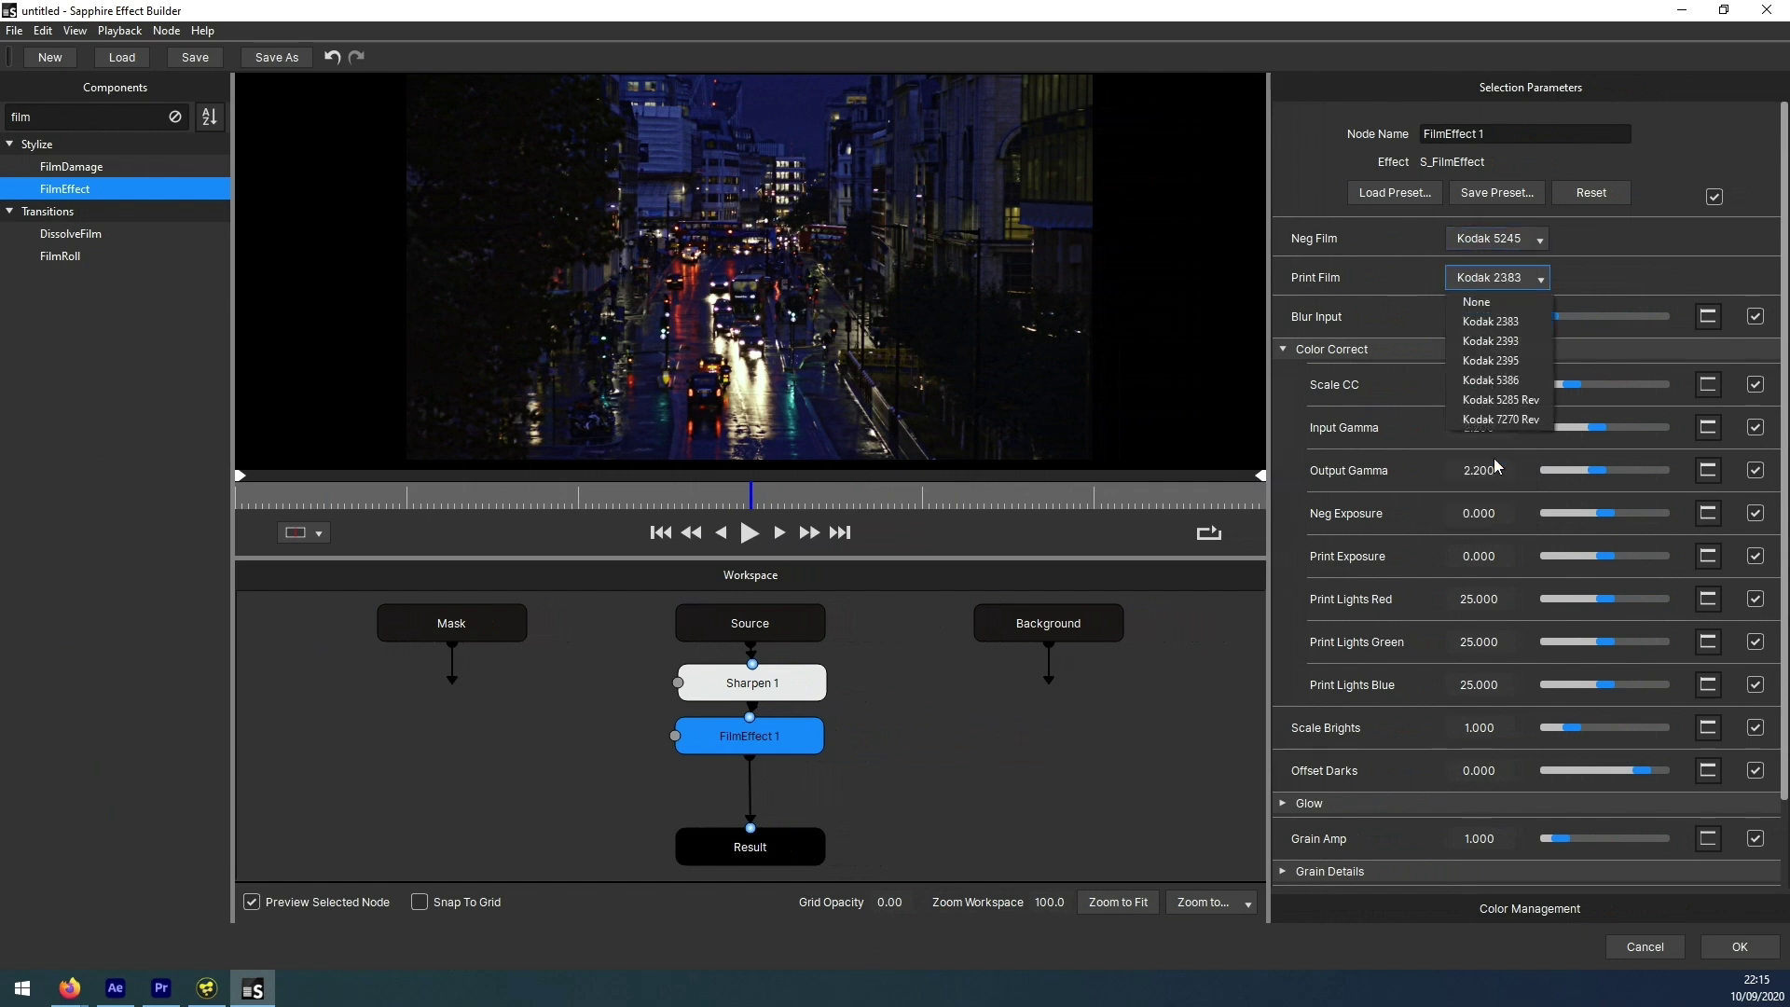
click(1497, 389)
click(1470, 283)
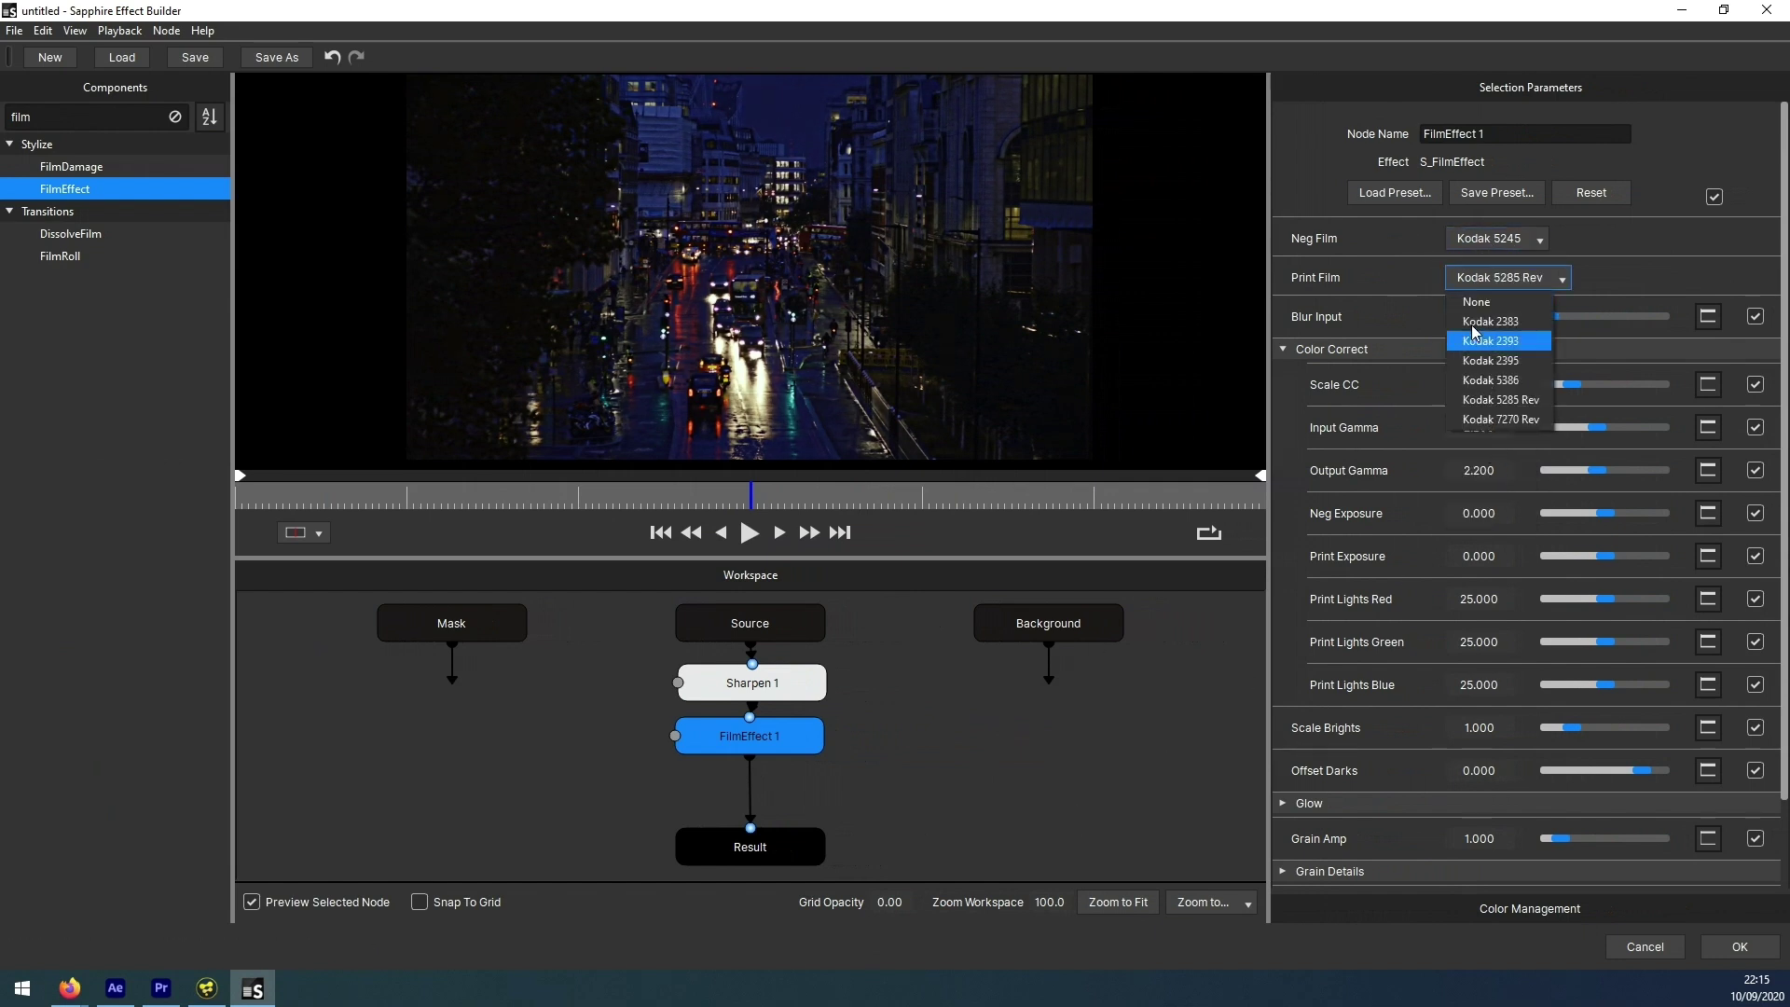
click(1490, 321)
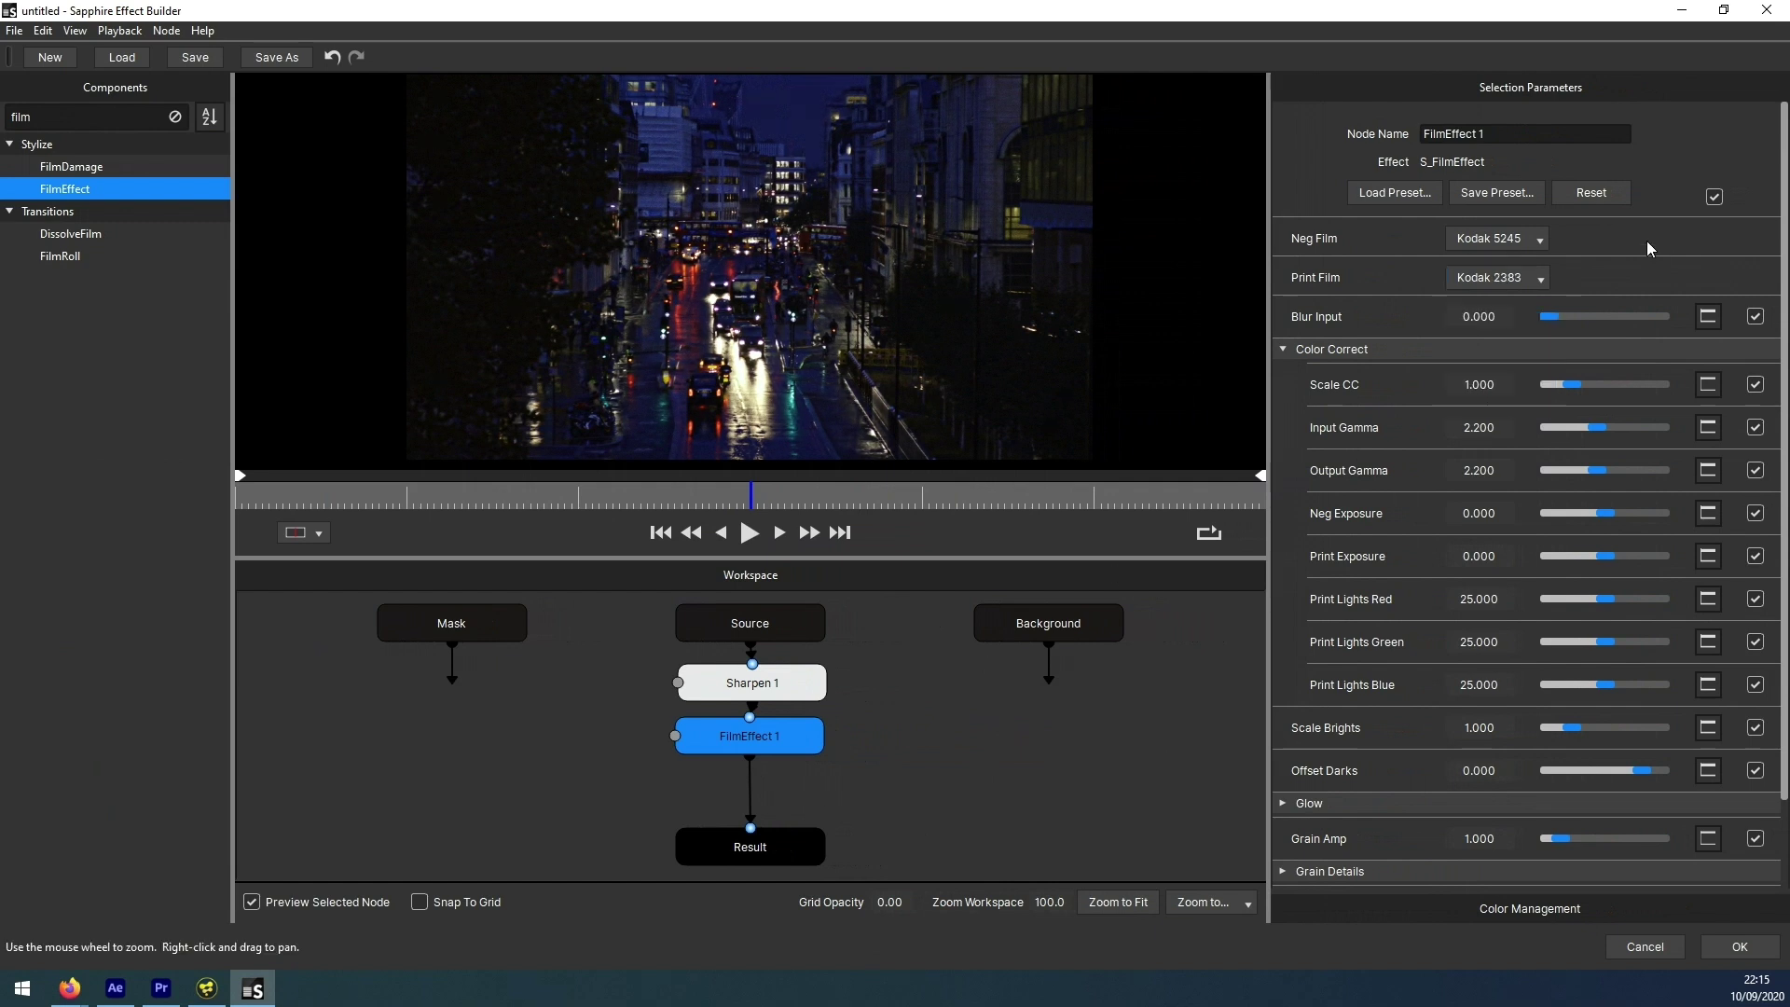
- Shift the Sharpen and FilmEffect nodes up, insert a Glow node after FilmEffect 1, and move the Result node lower
click(174, 116)
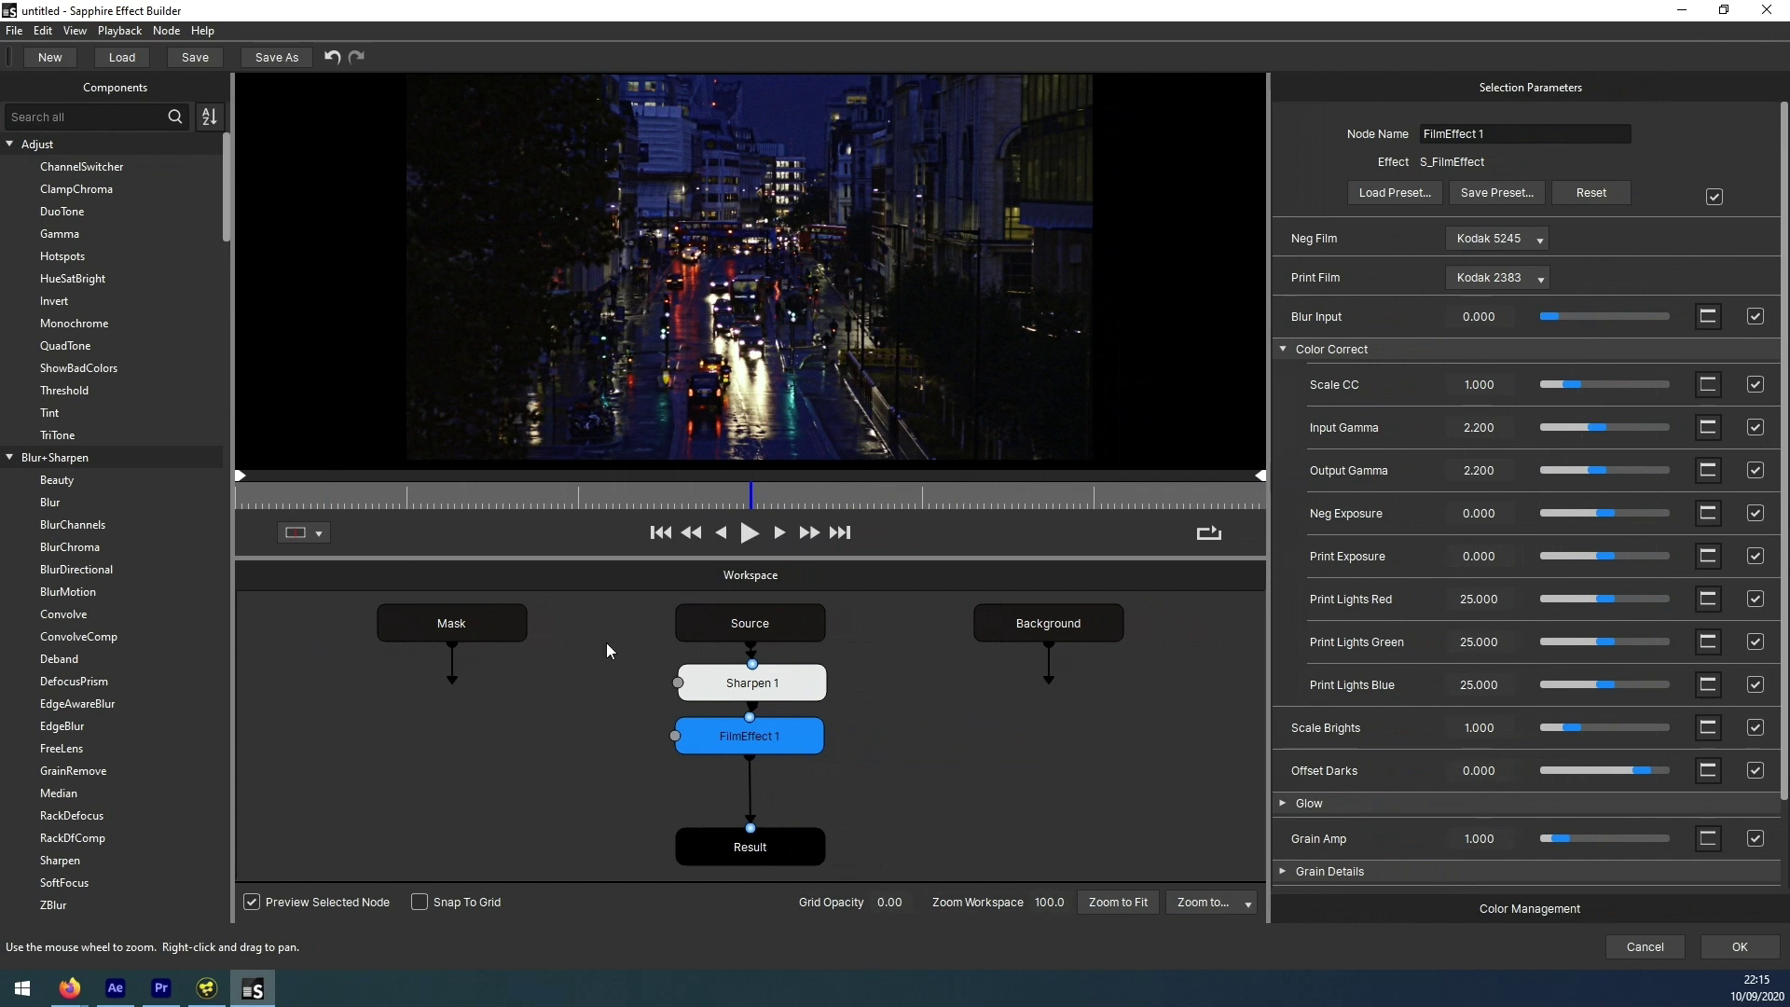
drag(909, 669, 790, 738)
click(851, 703)
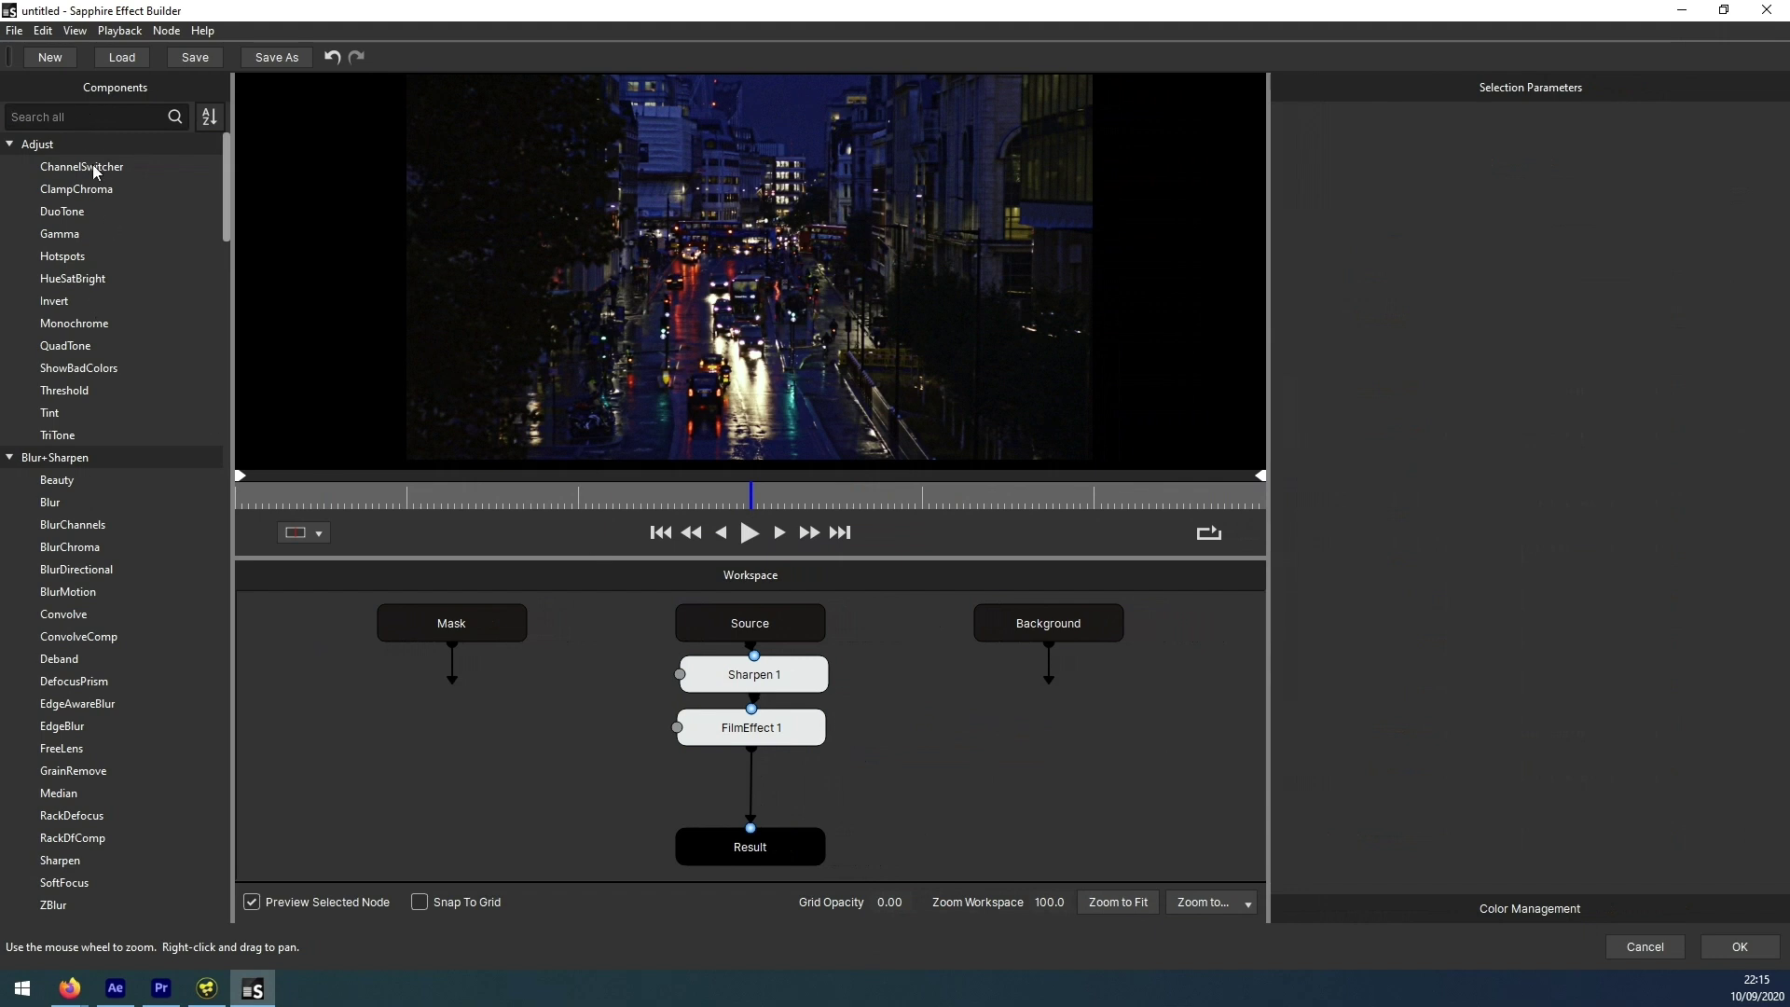
text(glow)
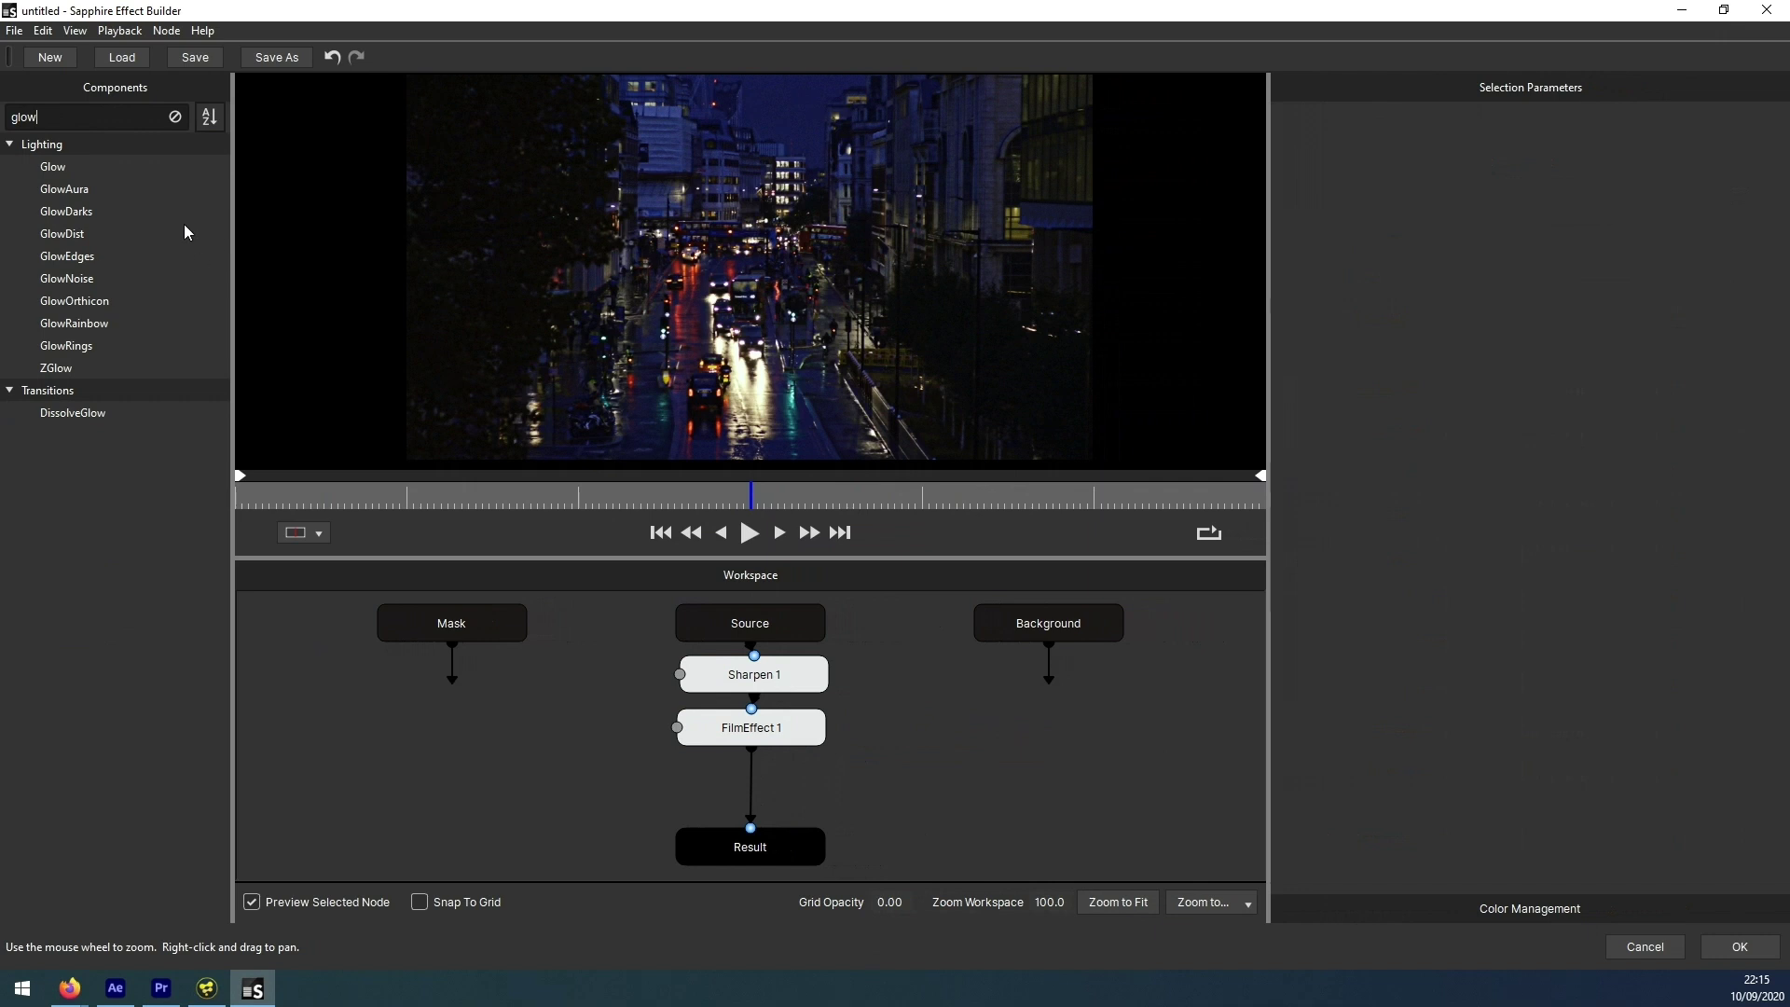
drag(52, 172, 764, 780)
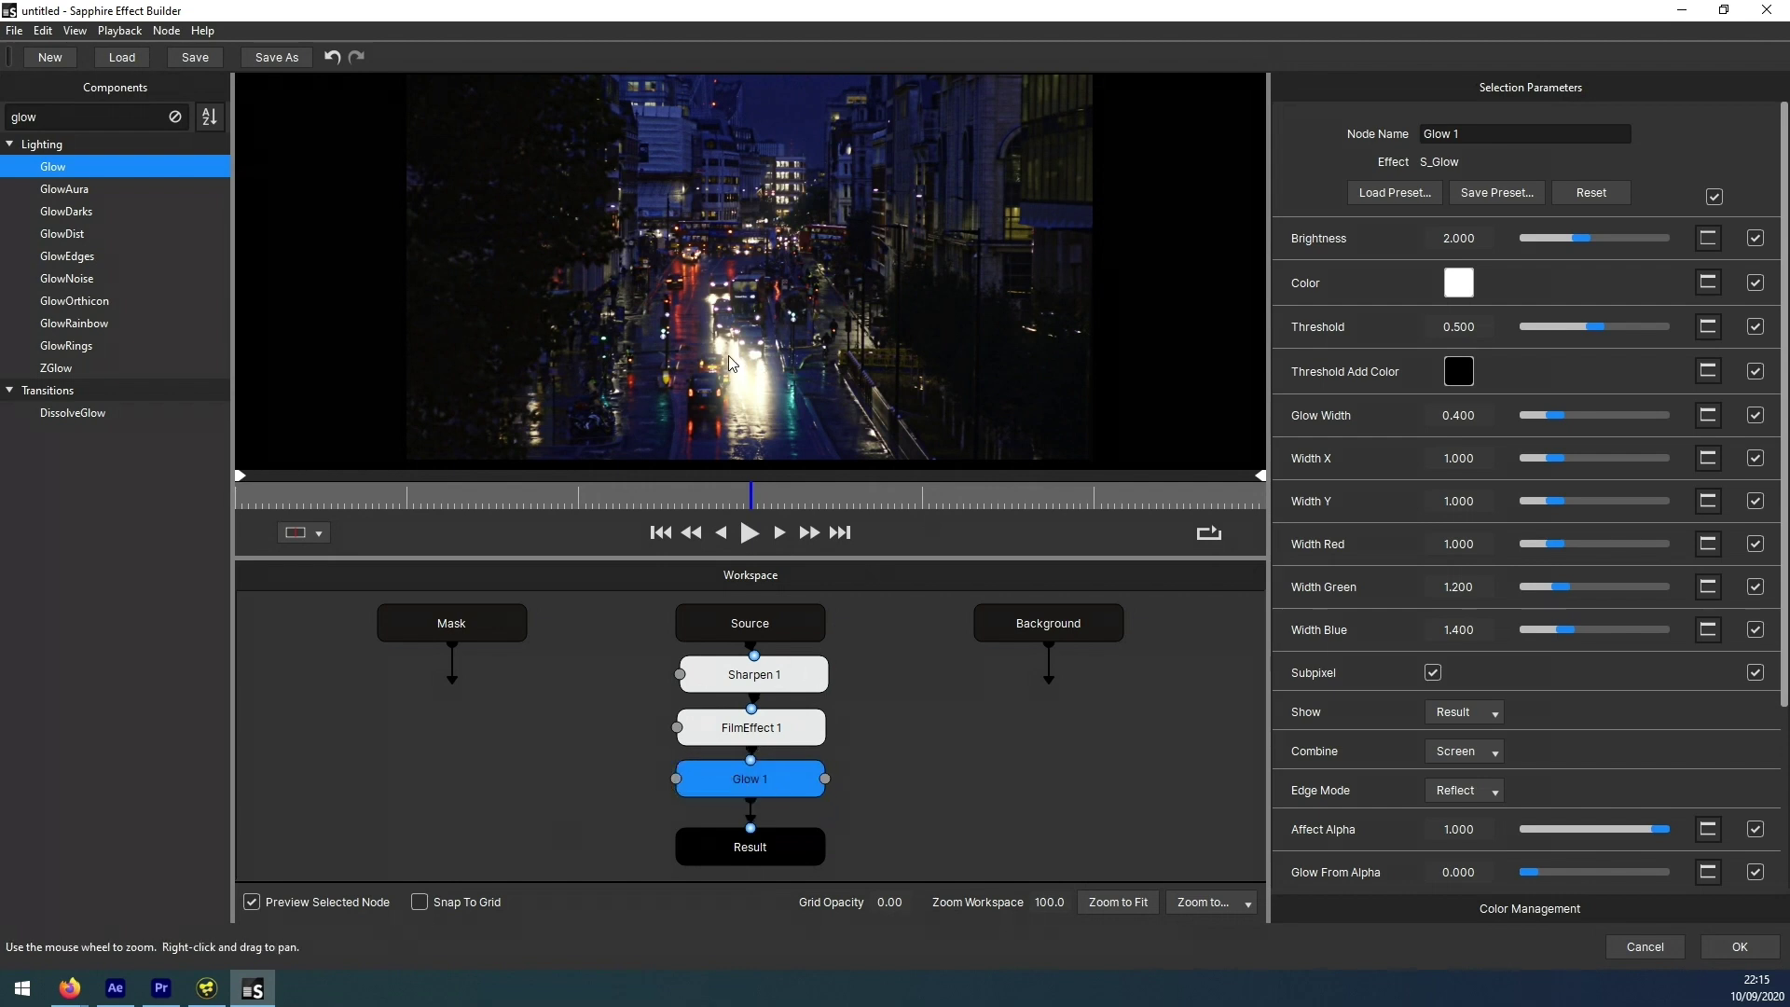
drag(765, 848, 766, 874)
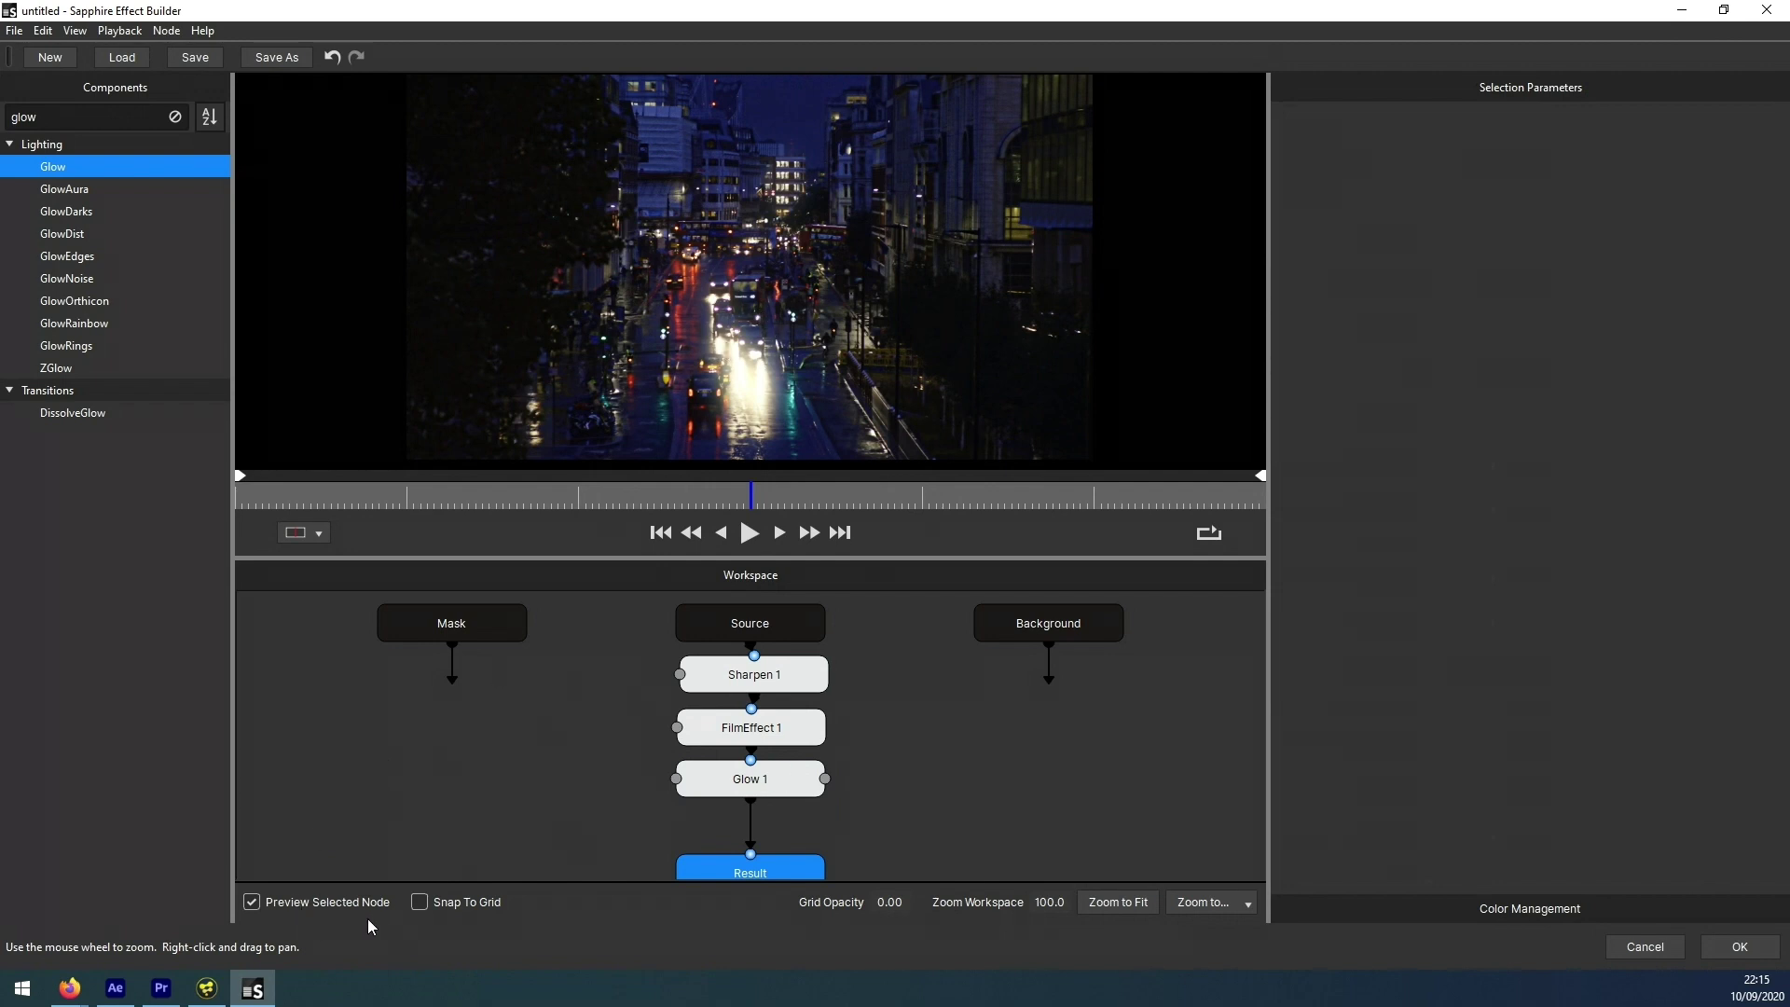
- Preview the output at each stage of the chain, from Source through Sharpen 1, FilmEffect 1 and Glow 1 to Result
click(789, 626)
click(791, 688)
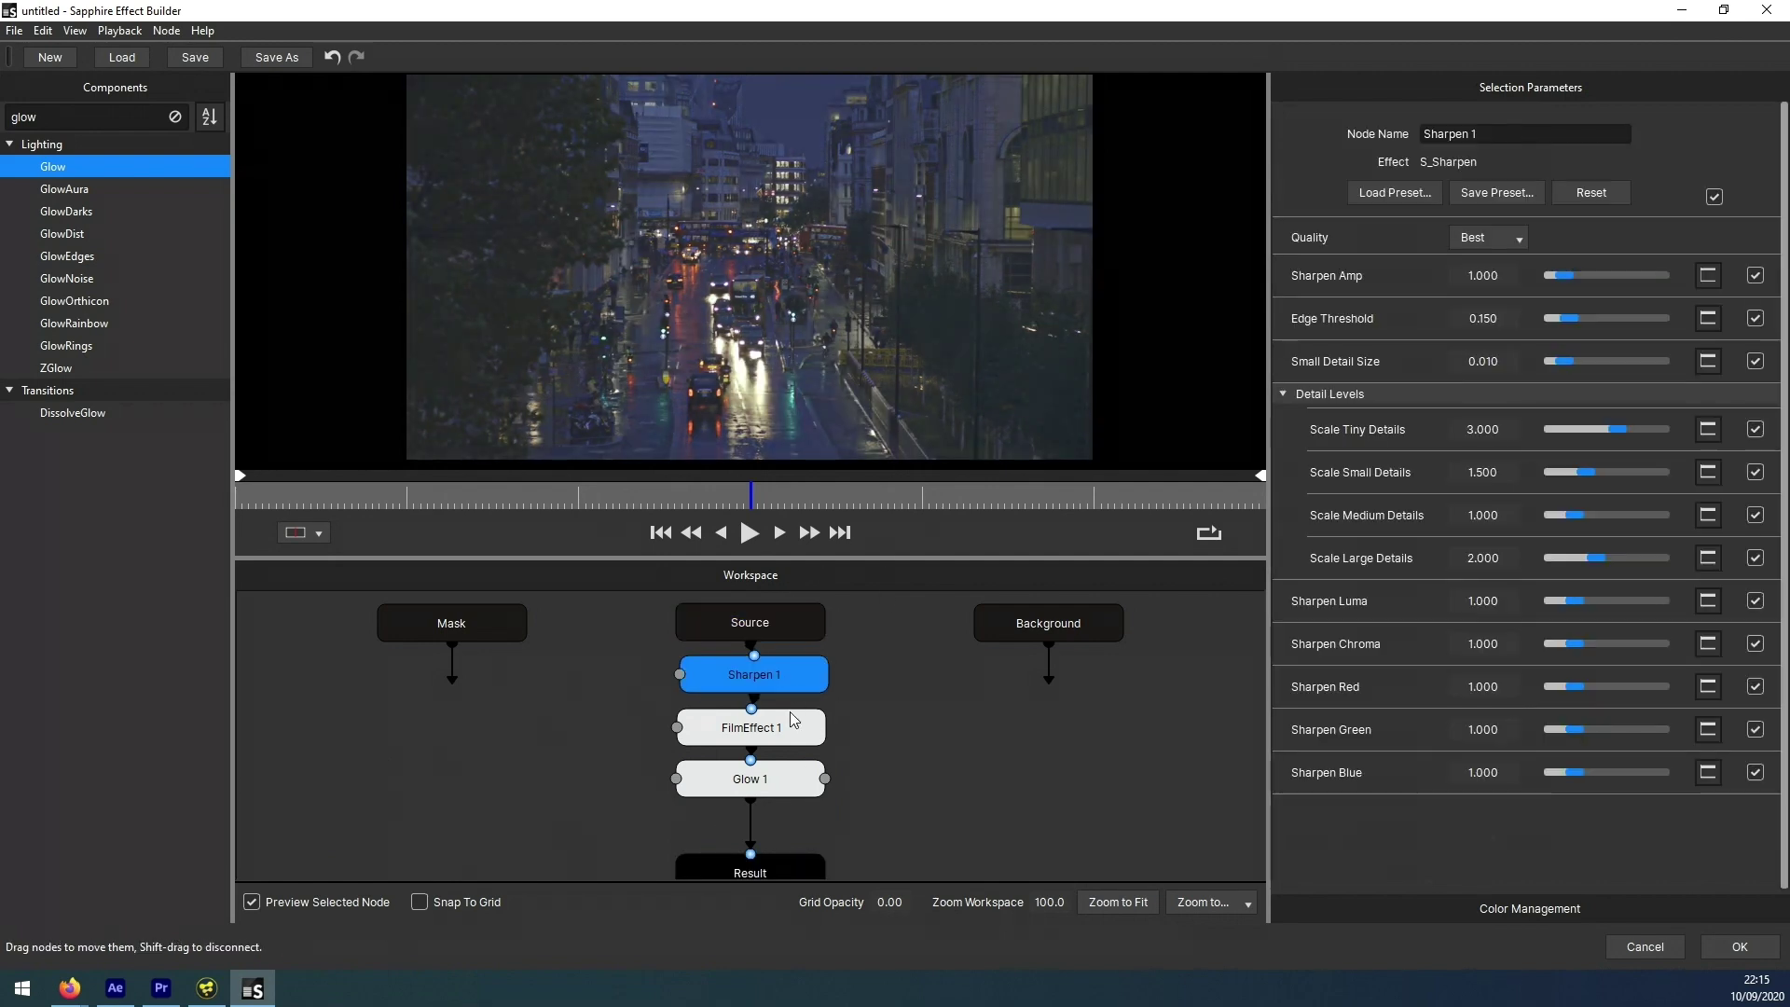
click(783, 735)
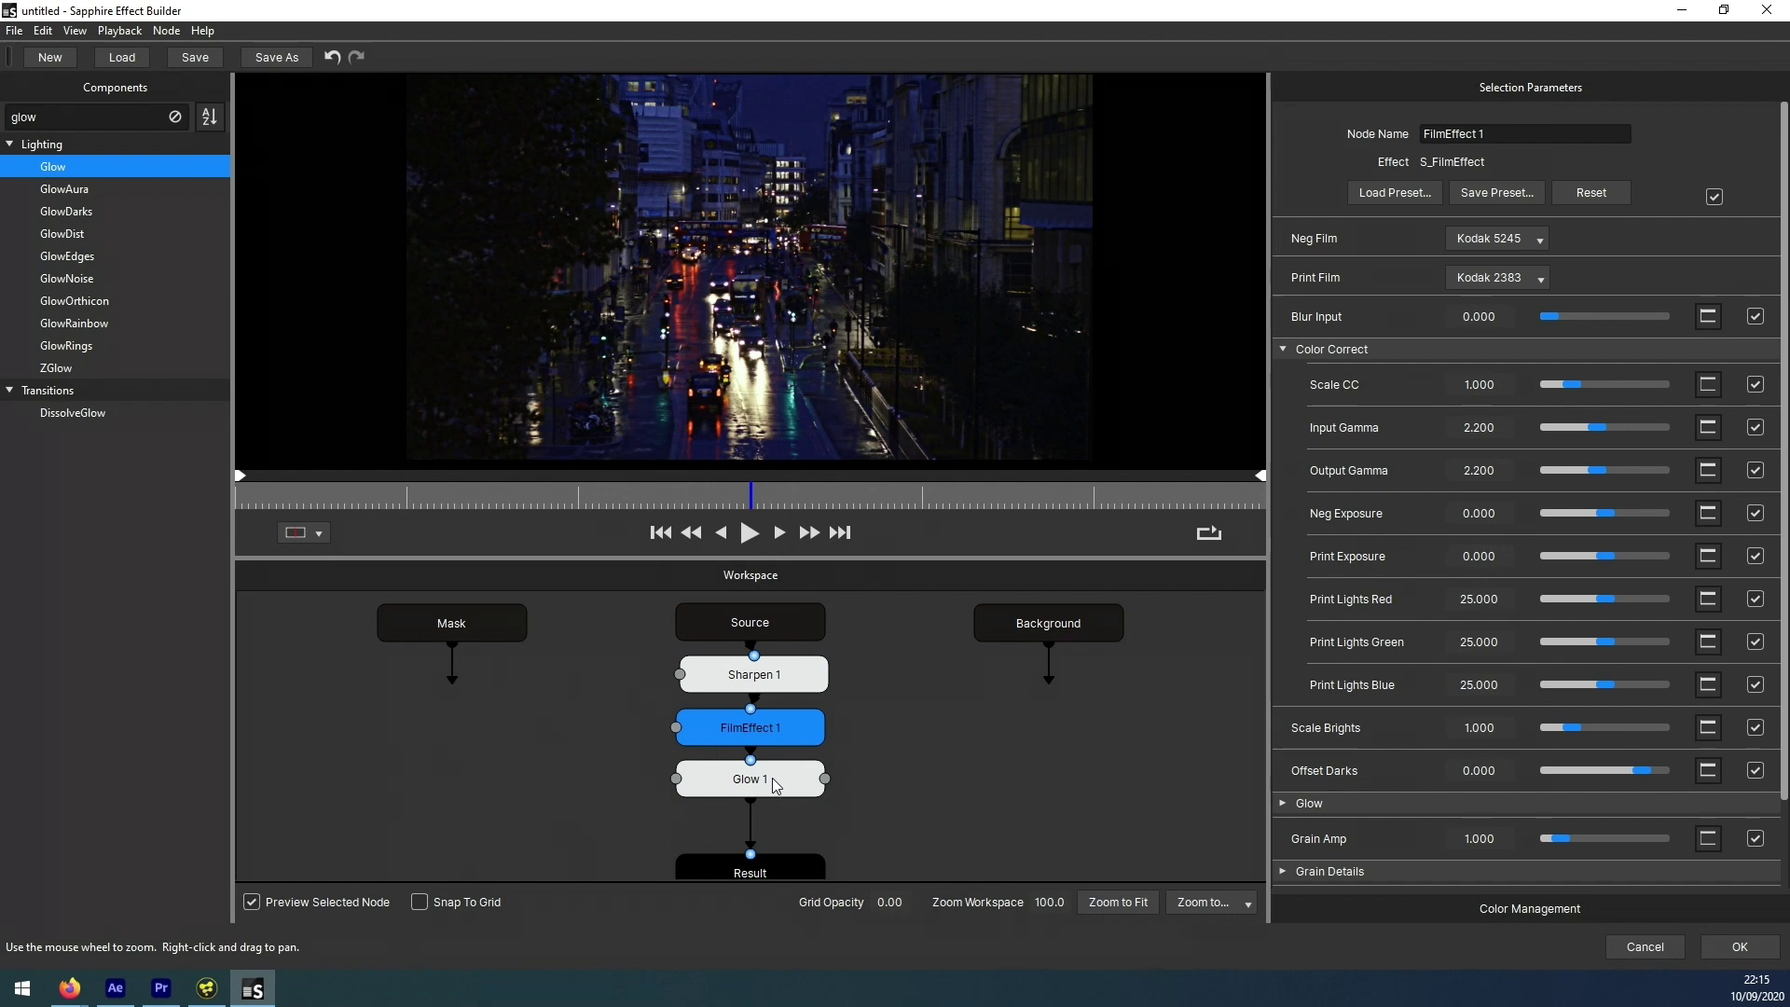
click(773, 778)
click(772, 874)
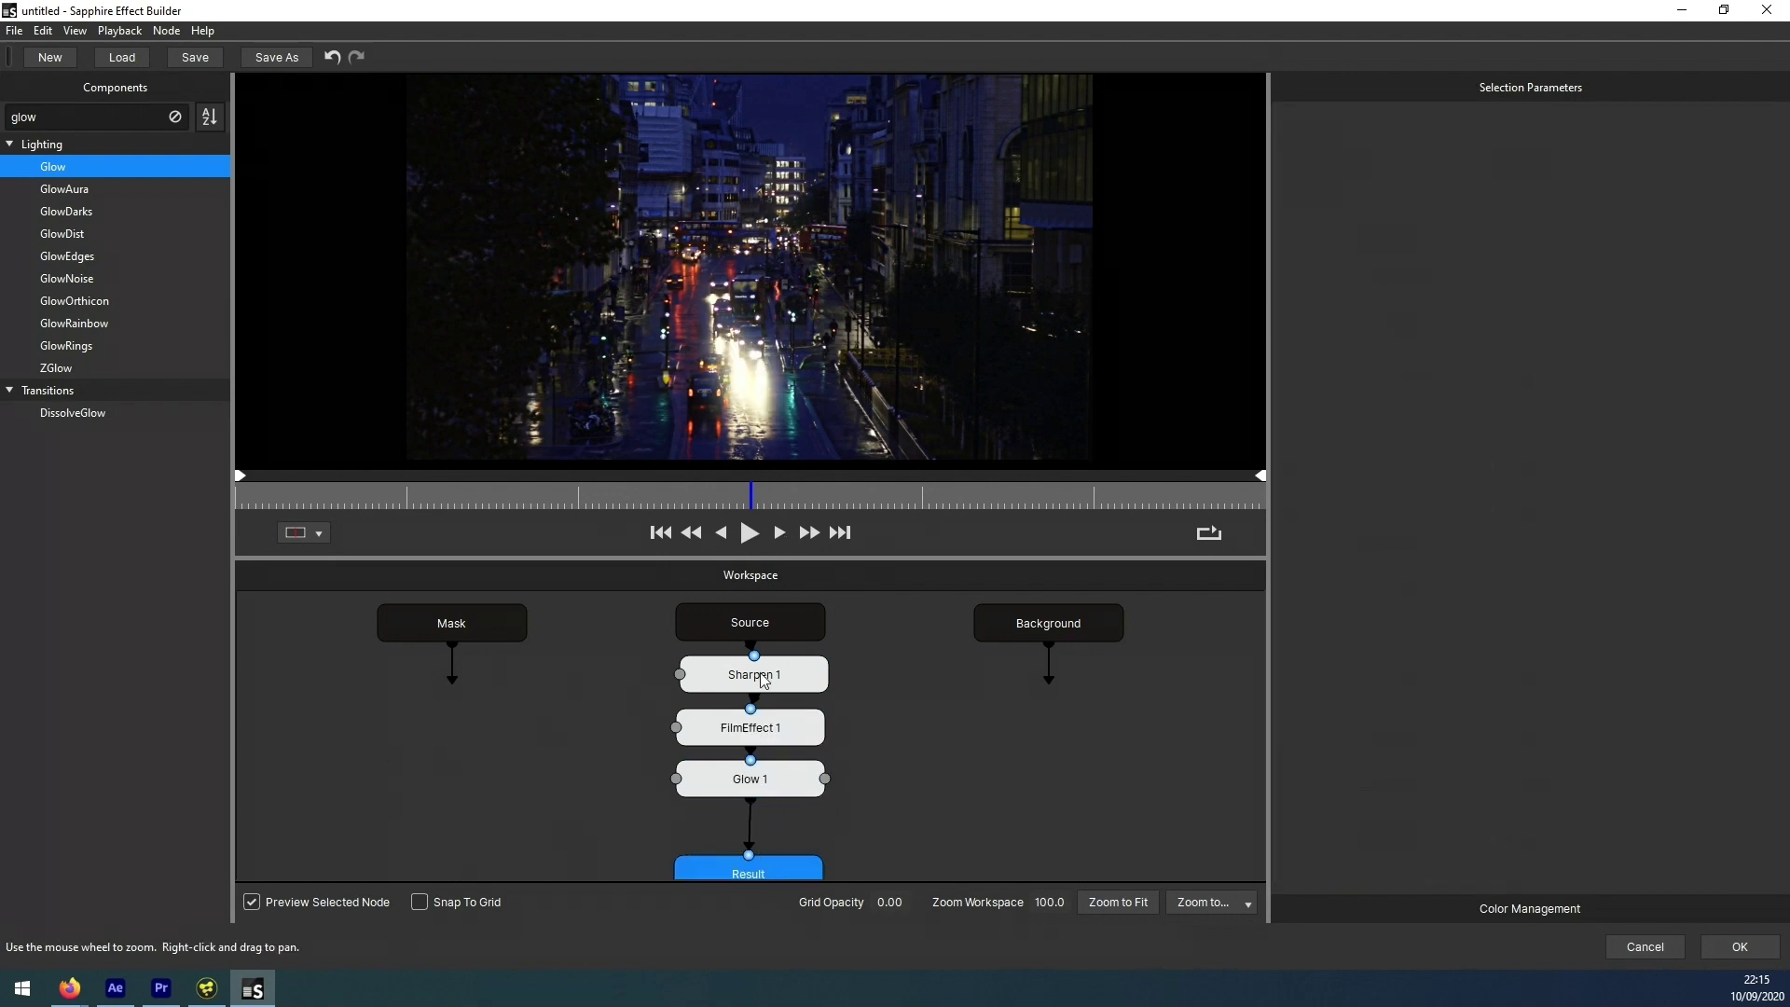
- Adjust the Result node's position and insert a GlowDarks node between Glow 1 and Result
drag(785, 869, 798, 858)
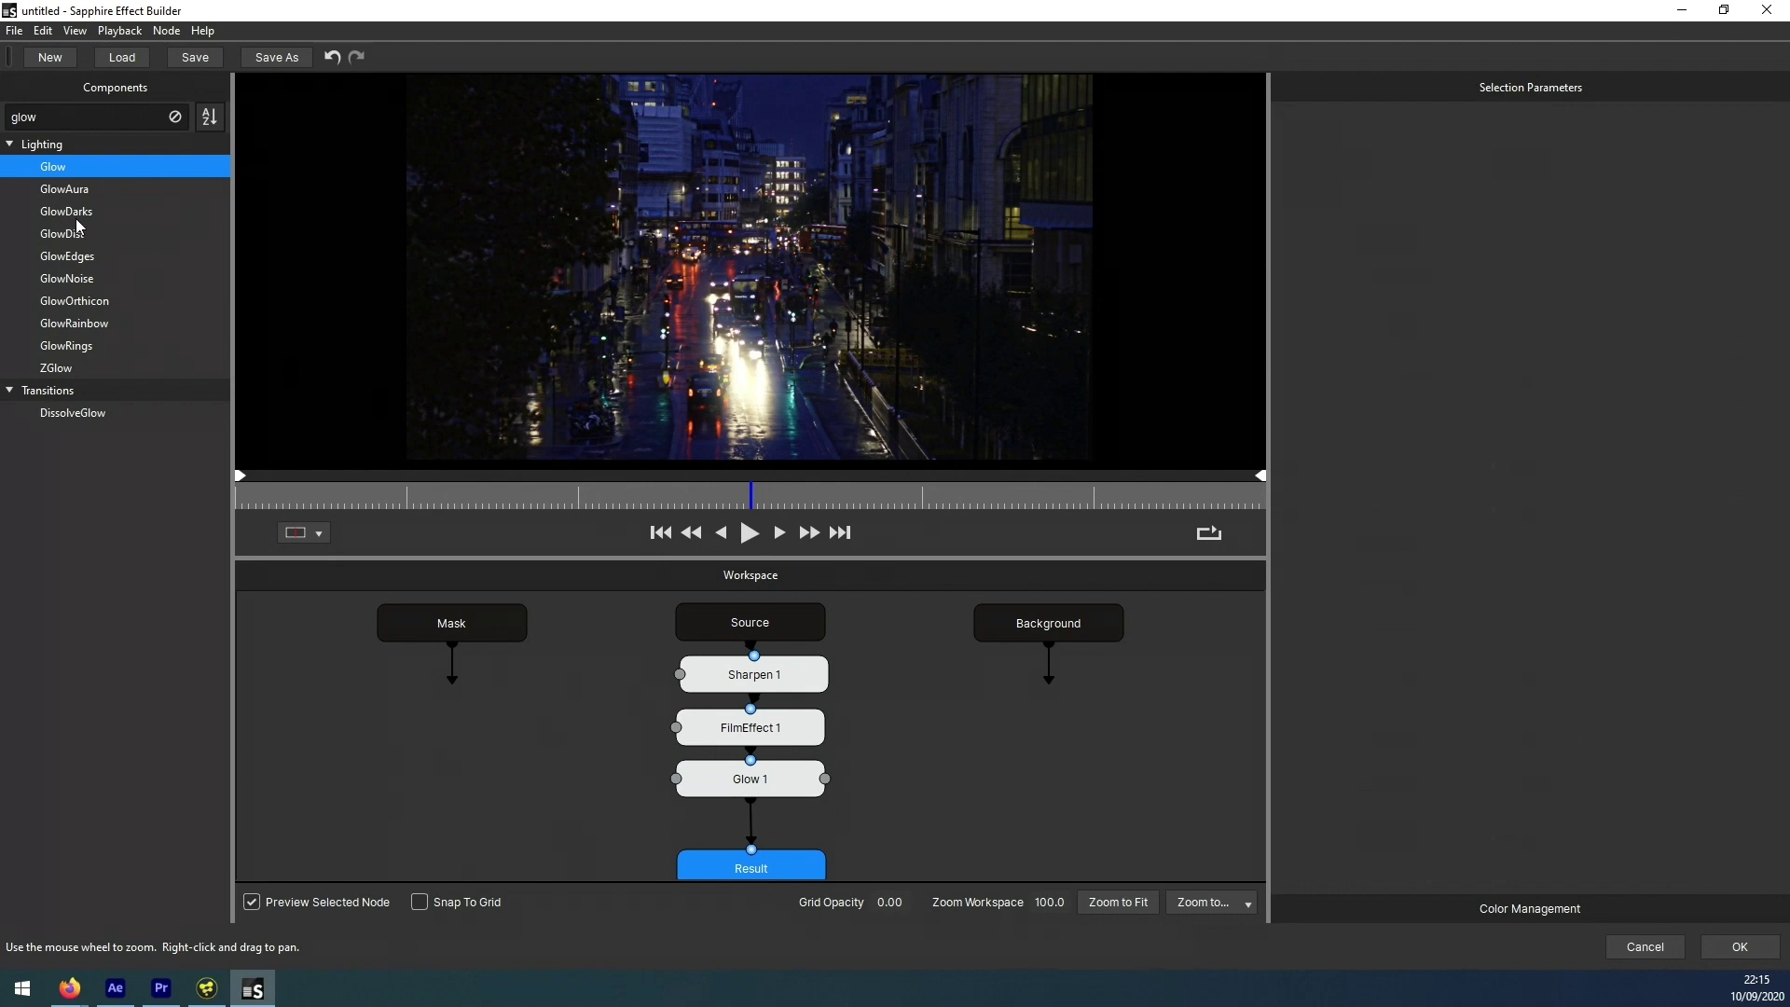
drag(78, 215, 102, 208)
drag(133, 239, 756, 838)
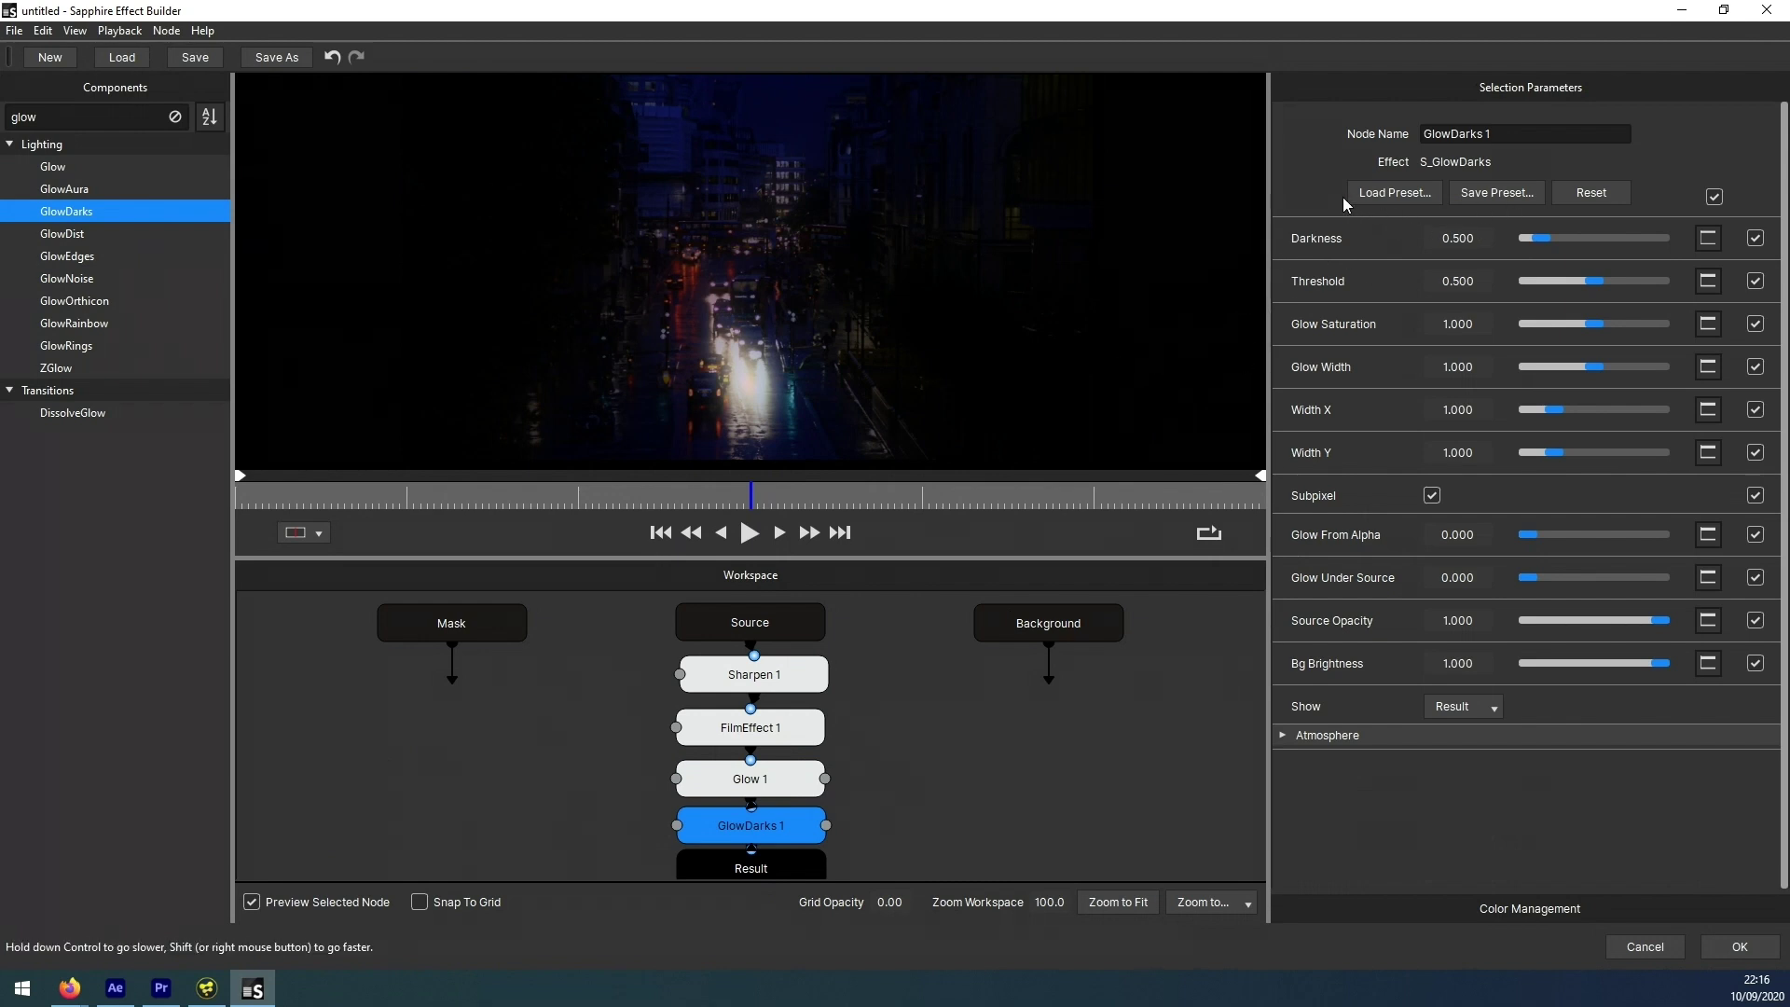
- Look through the GlowDarks presets, including Dark Bloom, and load the Film Glow preset into the GlowDarks 1 node
click(1414, 191)
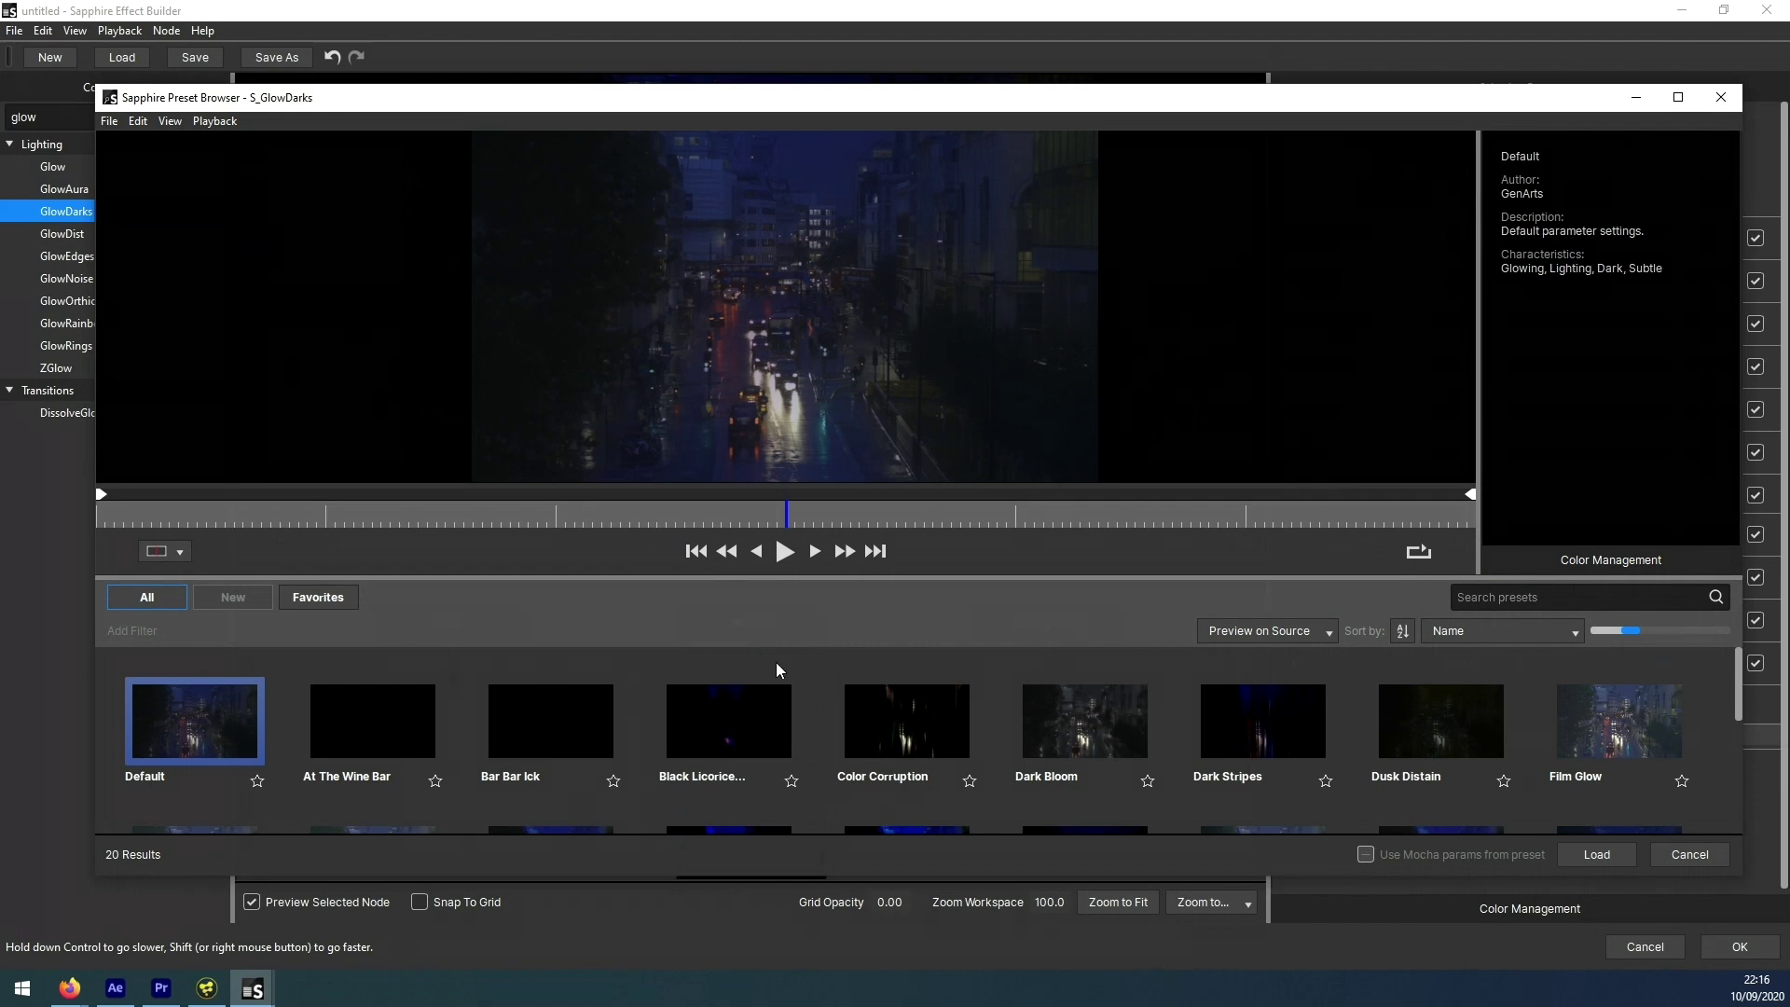
click(480, 729)
click(494, 731)
click(714, 735)
click(941, 737)
click(1122, 753)
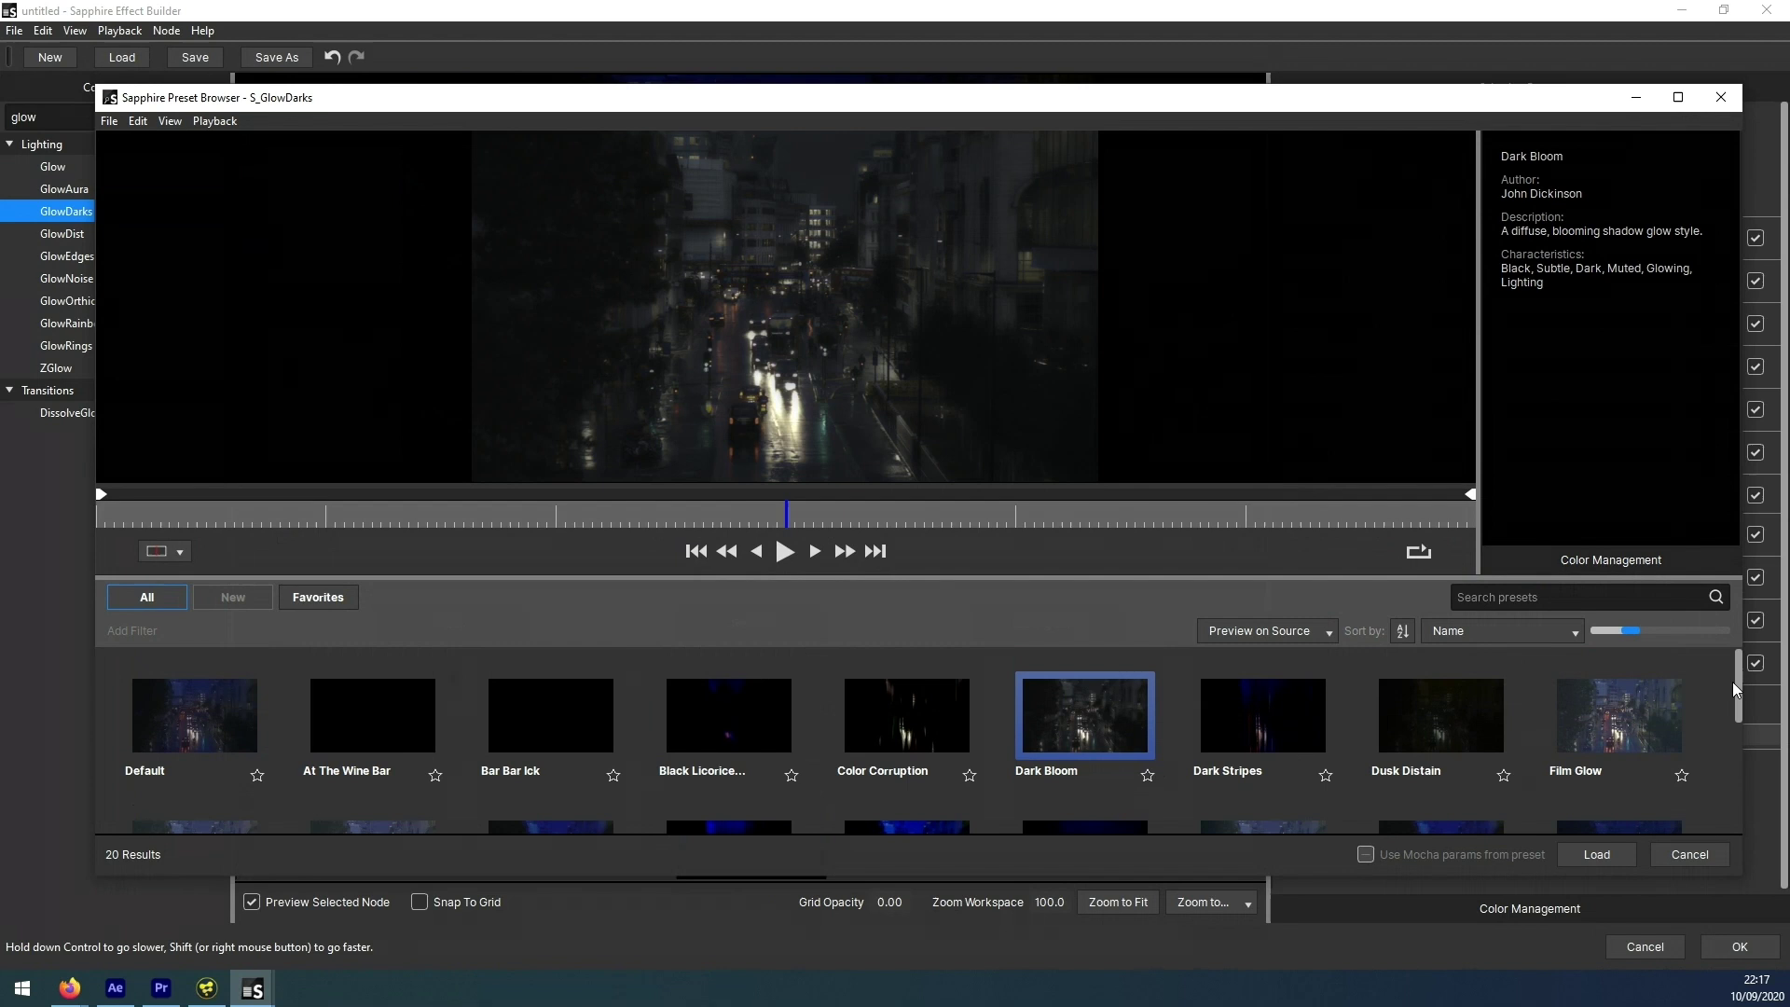
click(1643, 719)
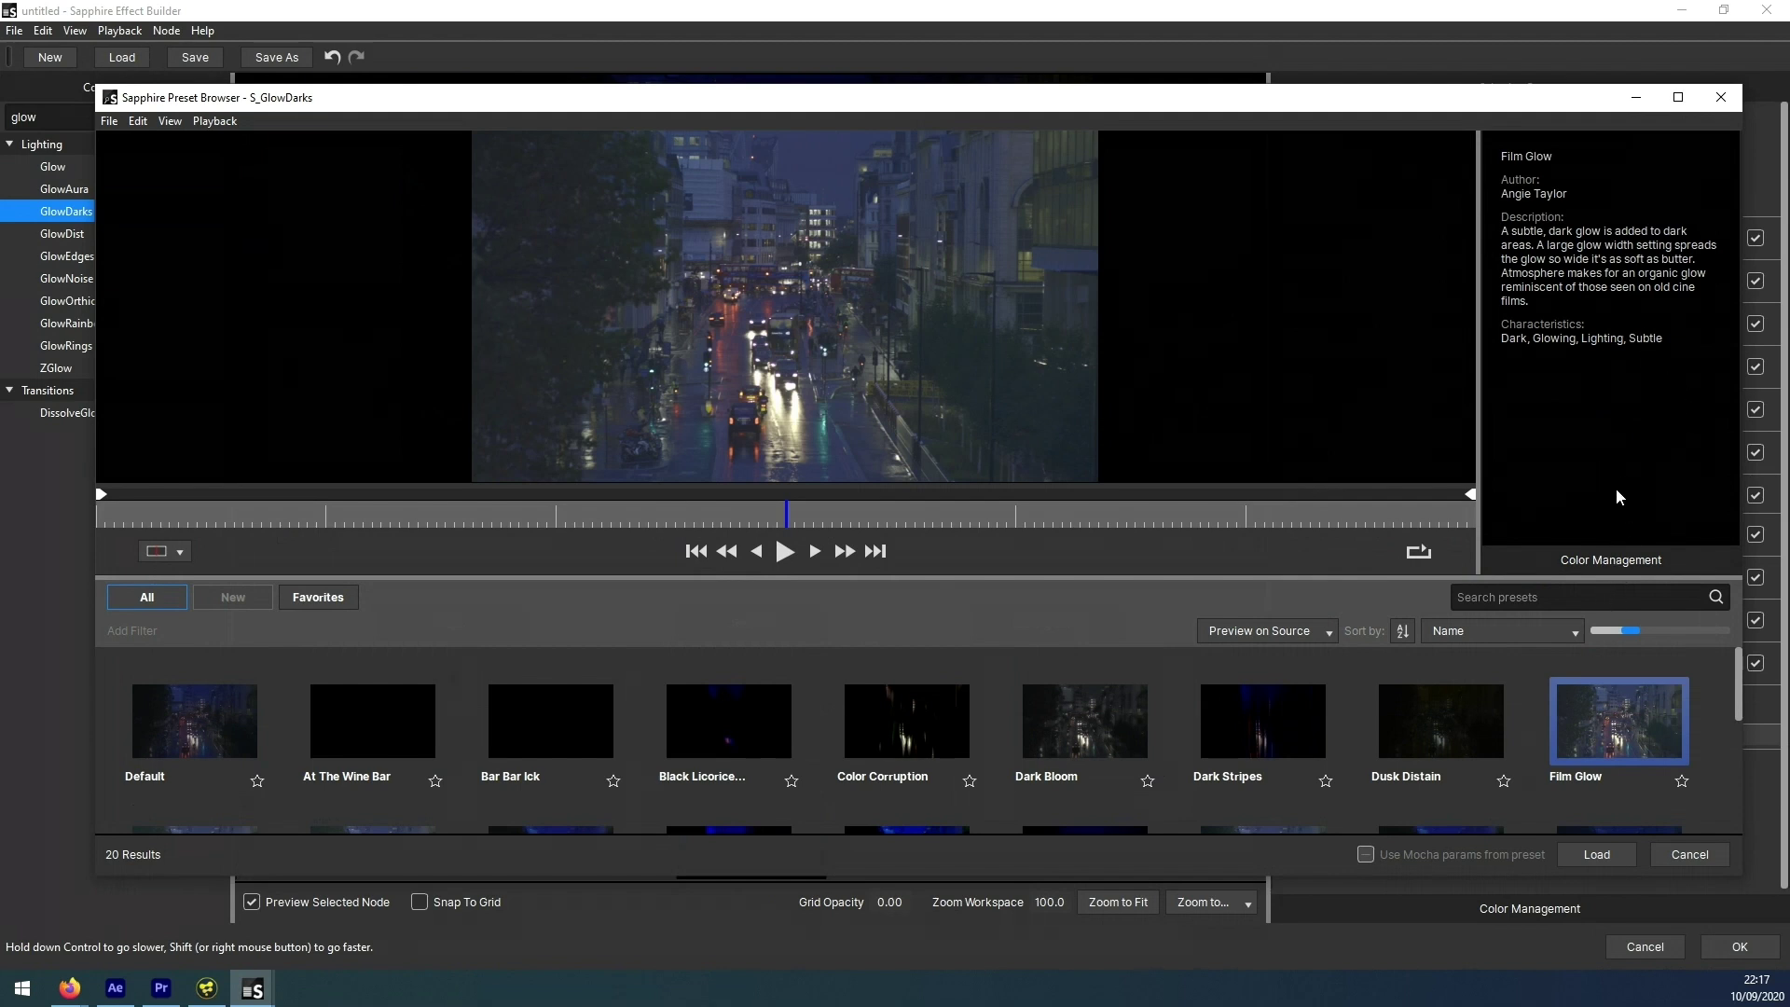
click(1599, 857)
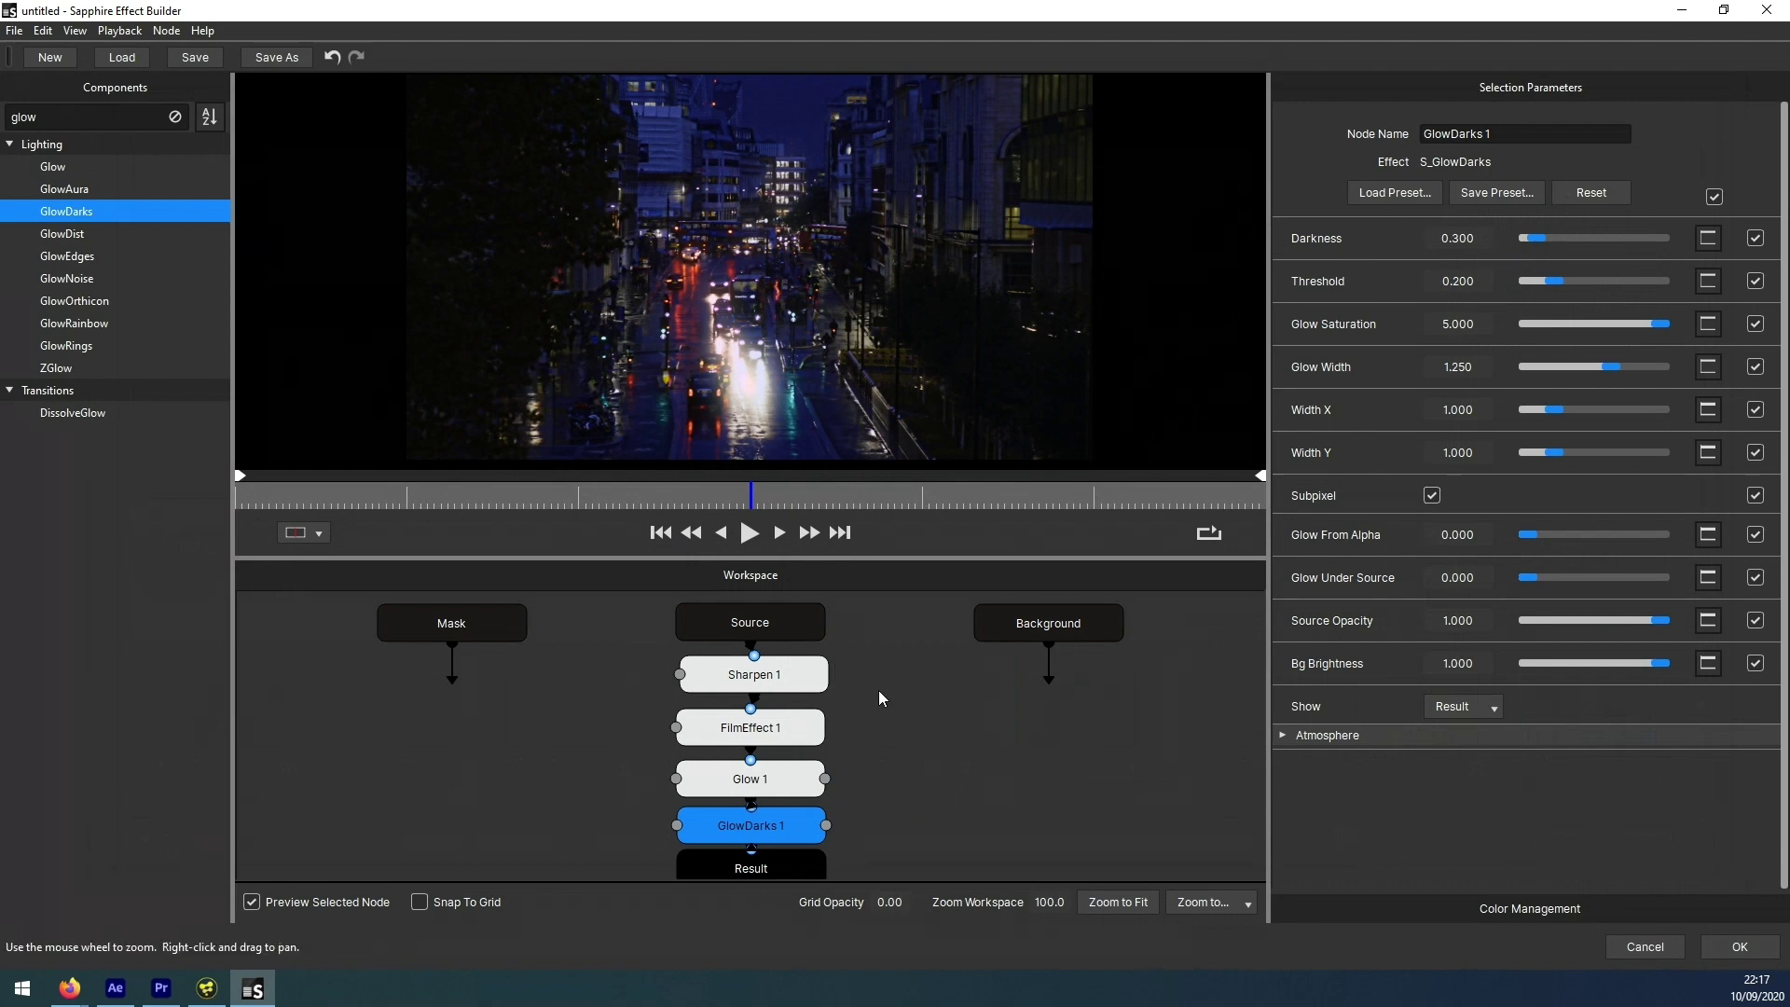
- Select the whole effect chain, compare the Source output with the Result, and preview the Sharpen 1 node's output
drag(884, 692, 763, 847)
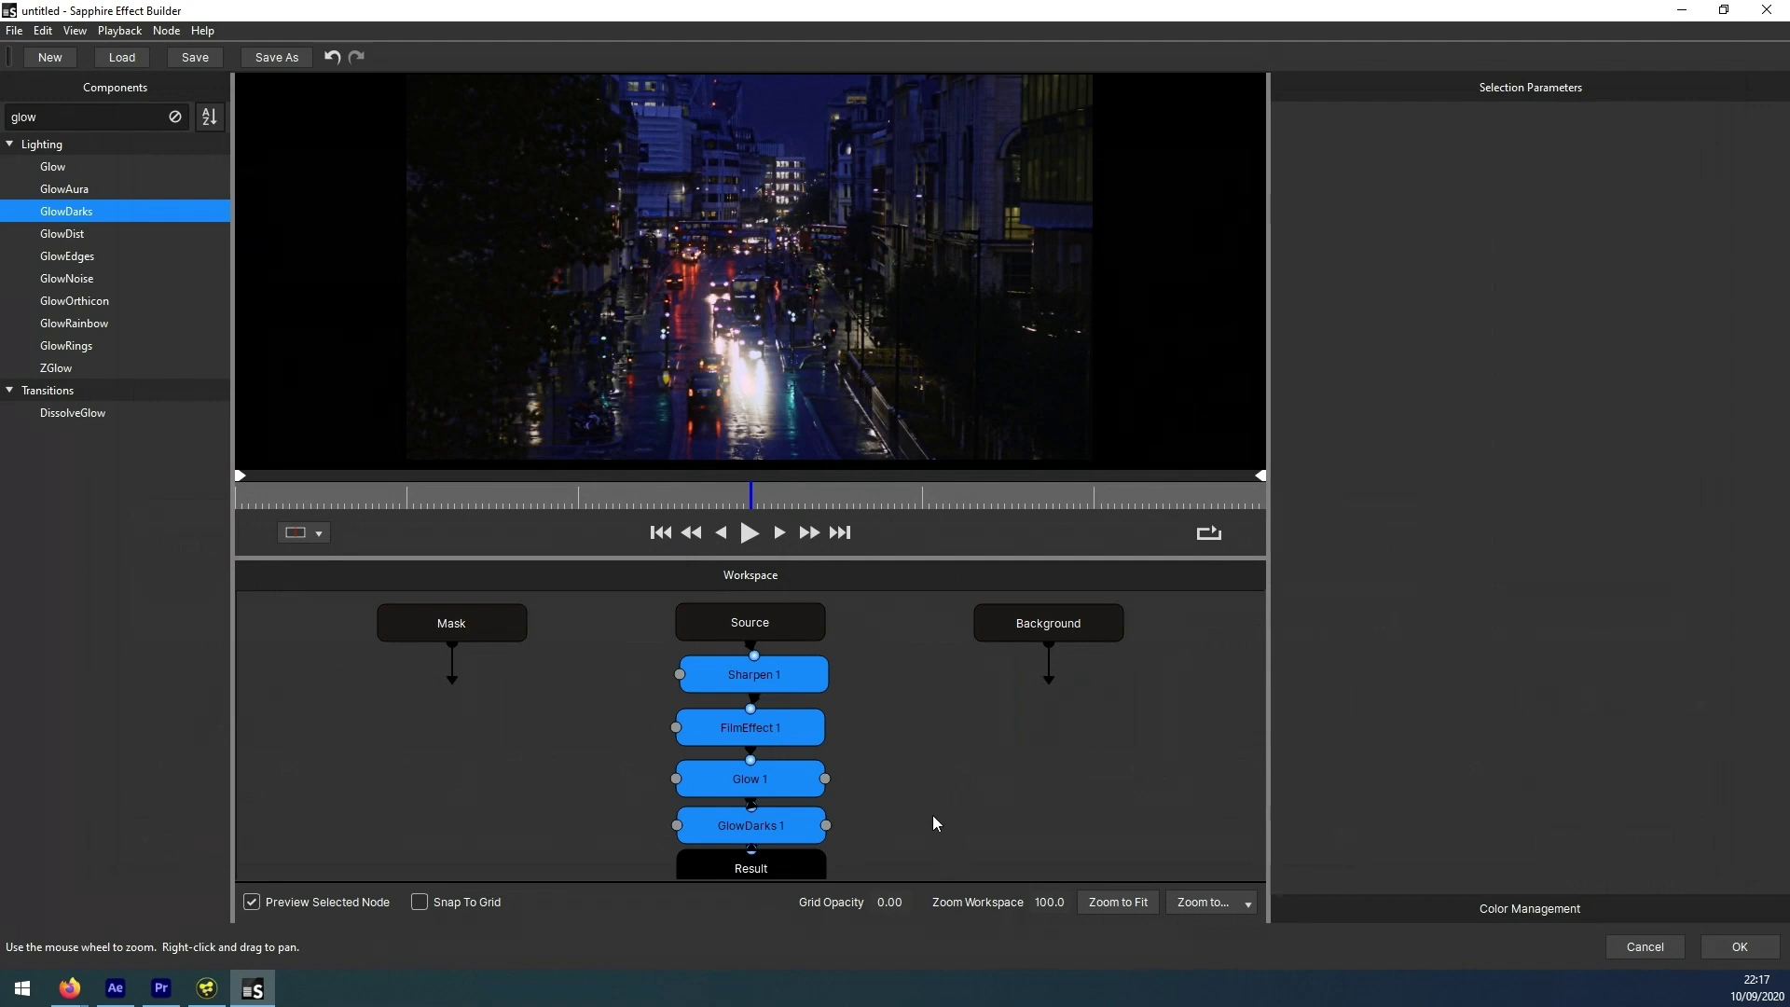
click(775, 627)
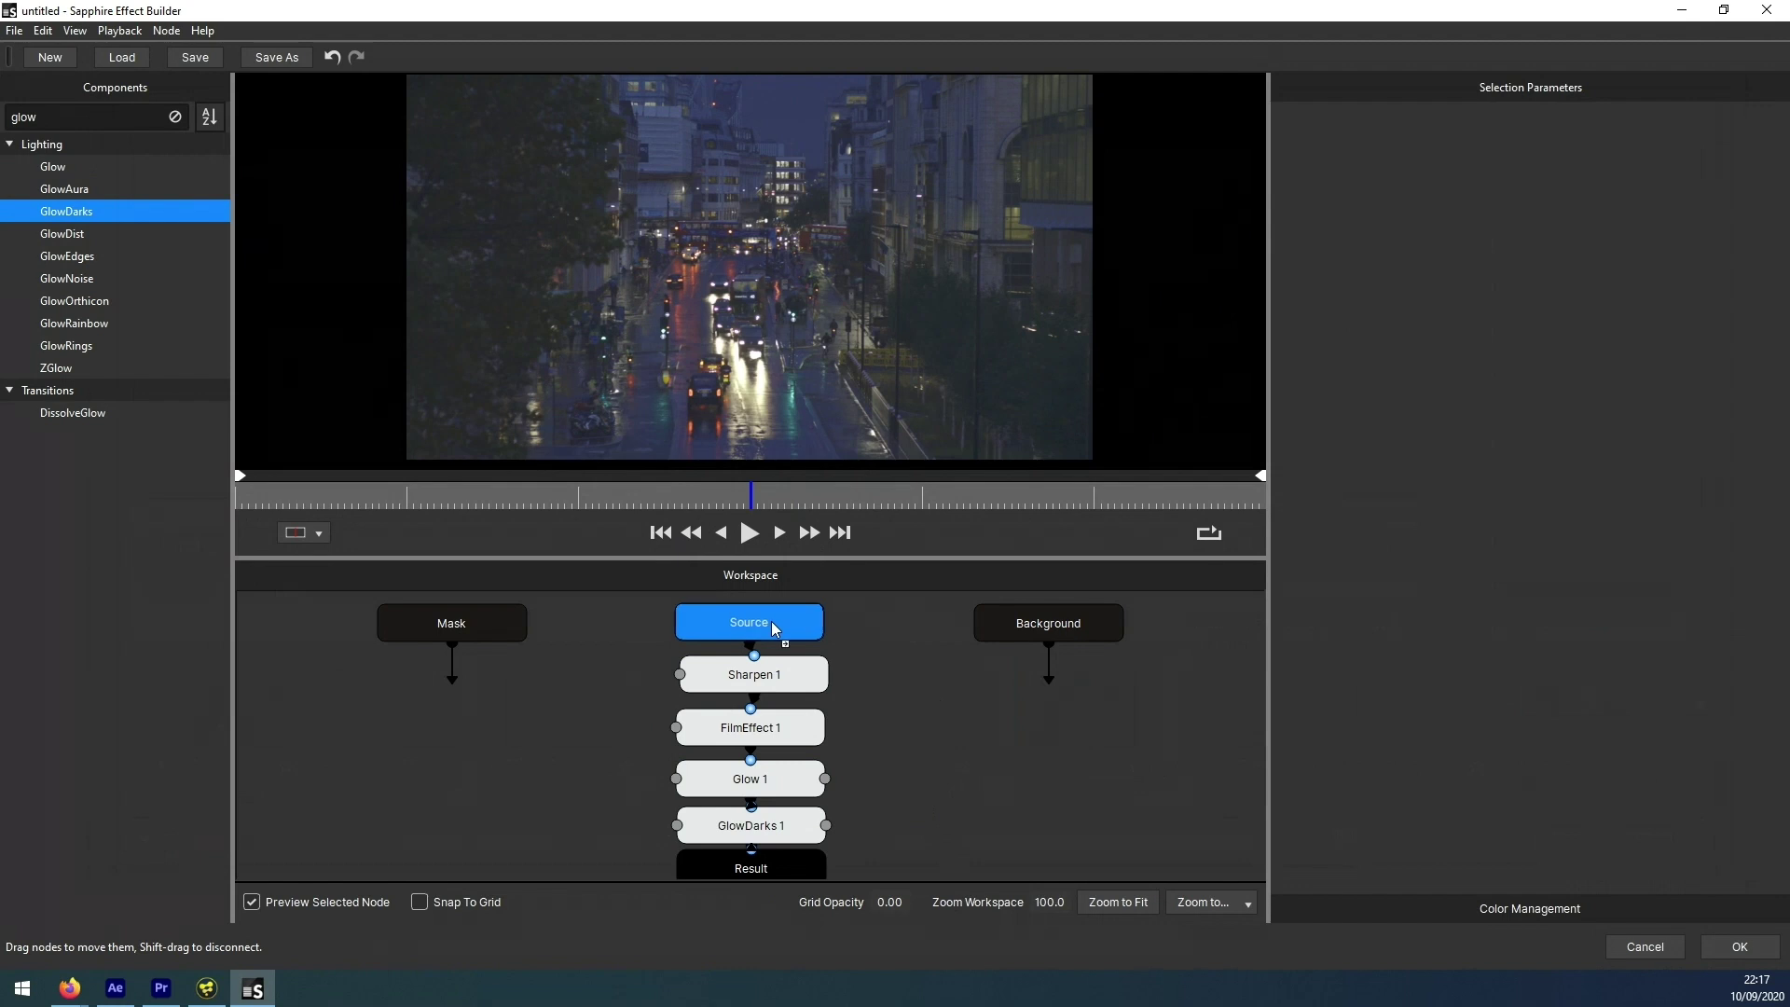
click(788, 864)
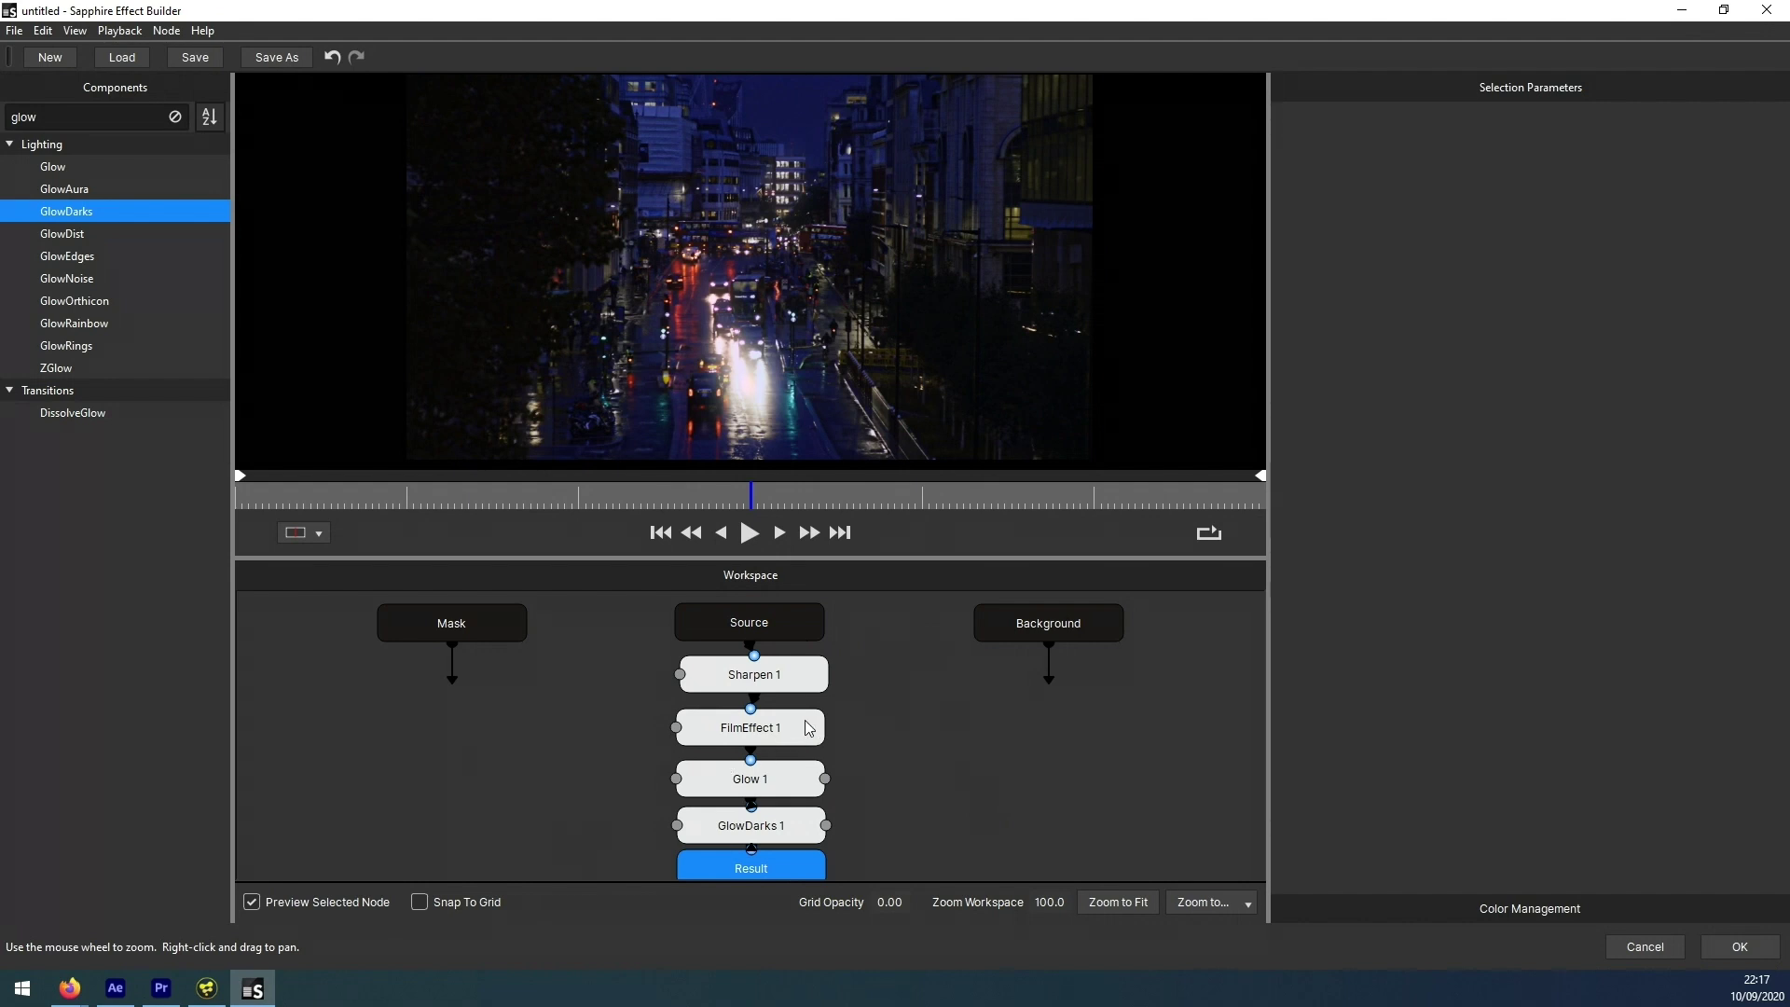
click(760, 684)
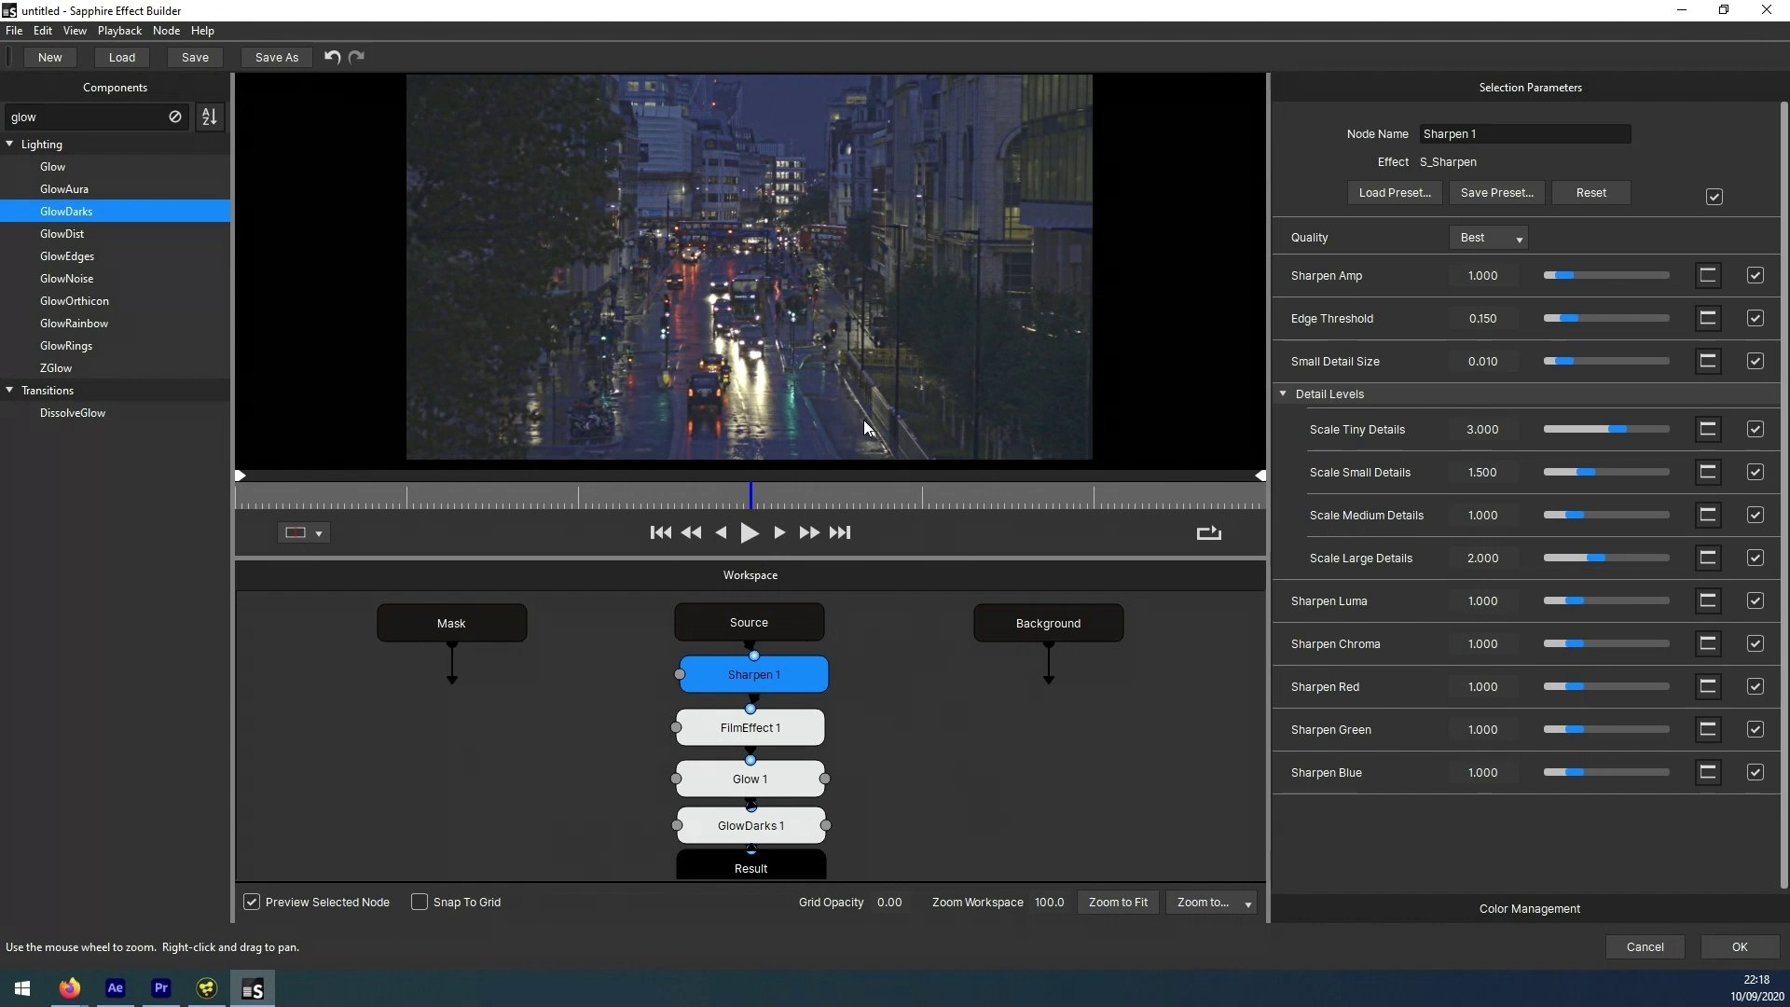
- Enlarge the preview area and set the reference monitor to DeckLink Mini Monitor 4K at 1080p25
drag(964, 556, 975, 744)
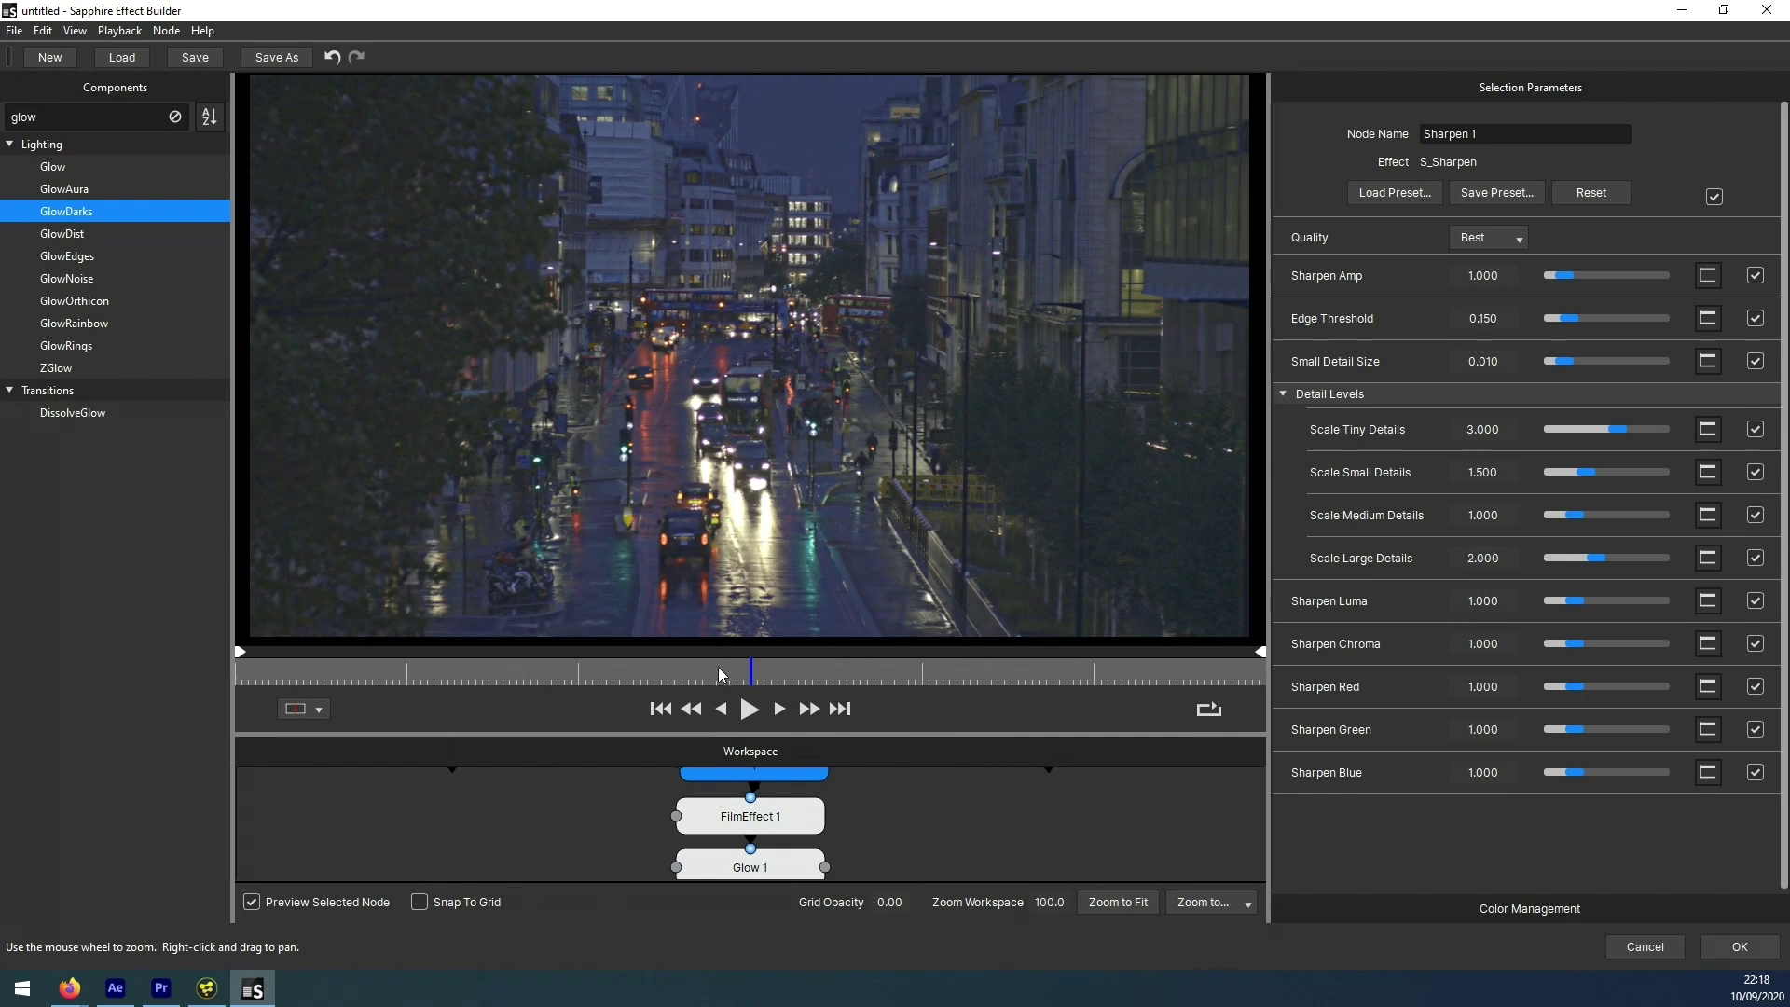
click(73, 31)
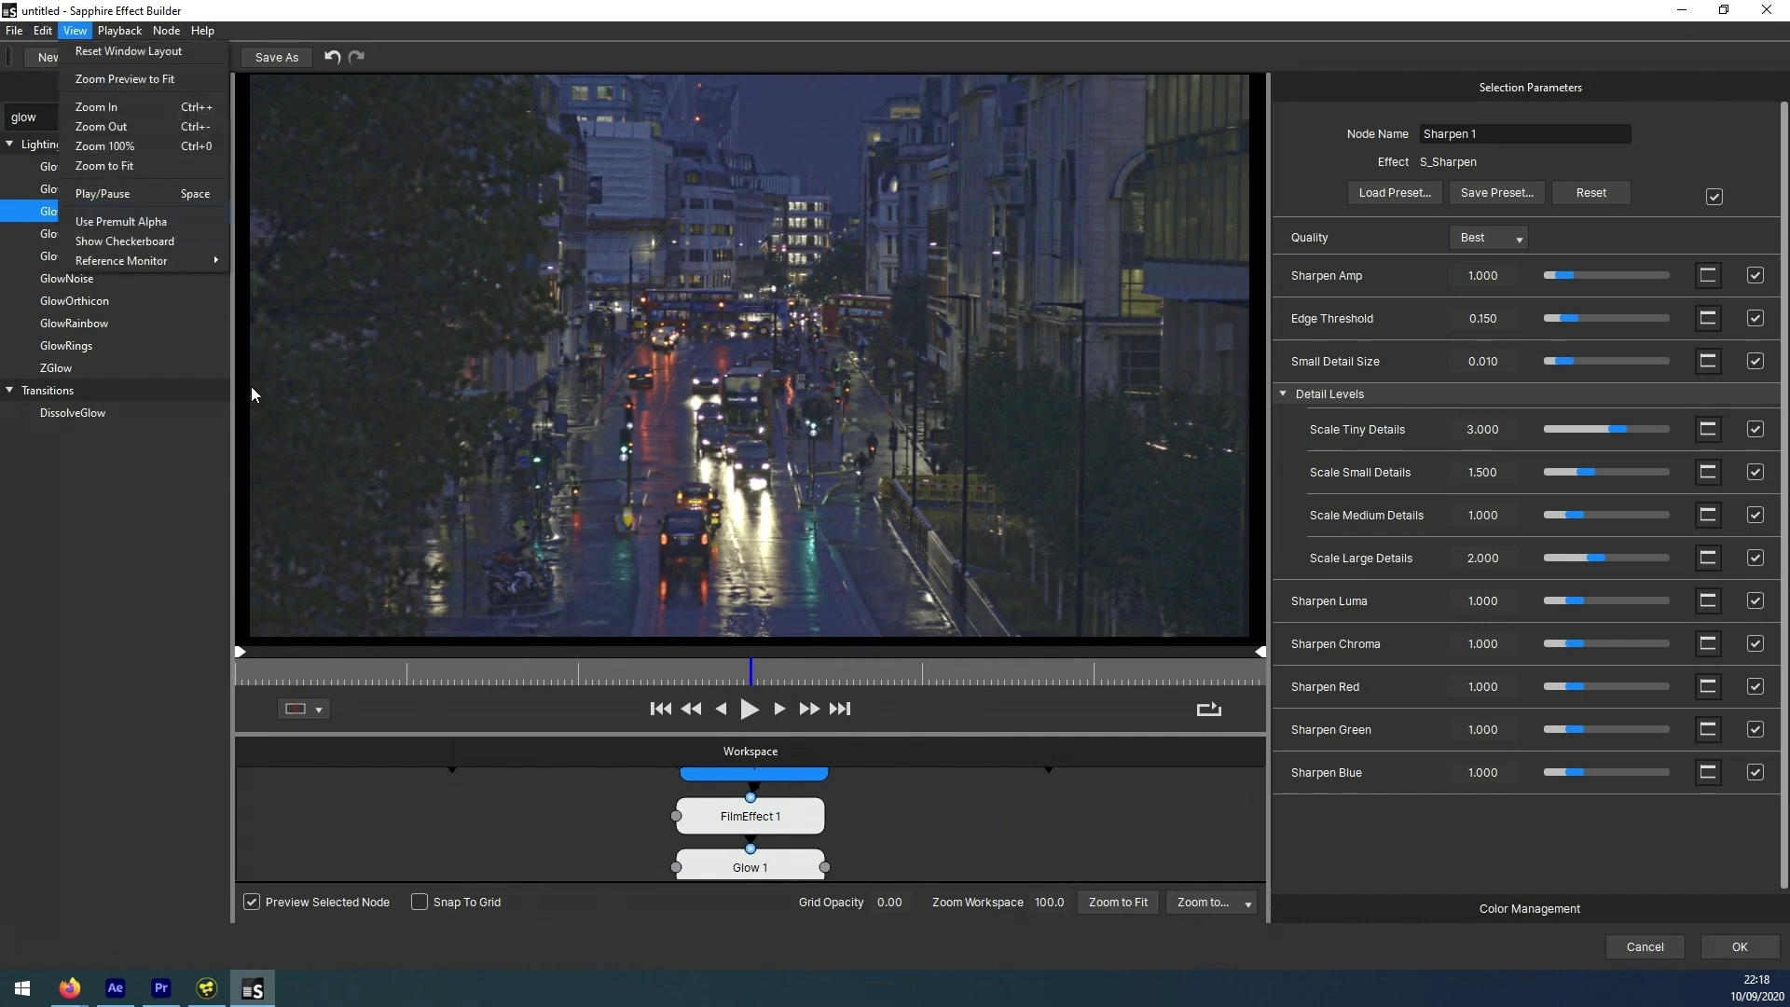
mouse_move(164, 259)
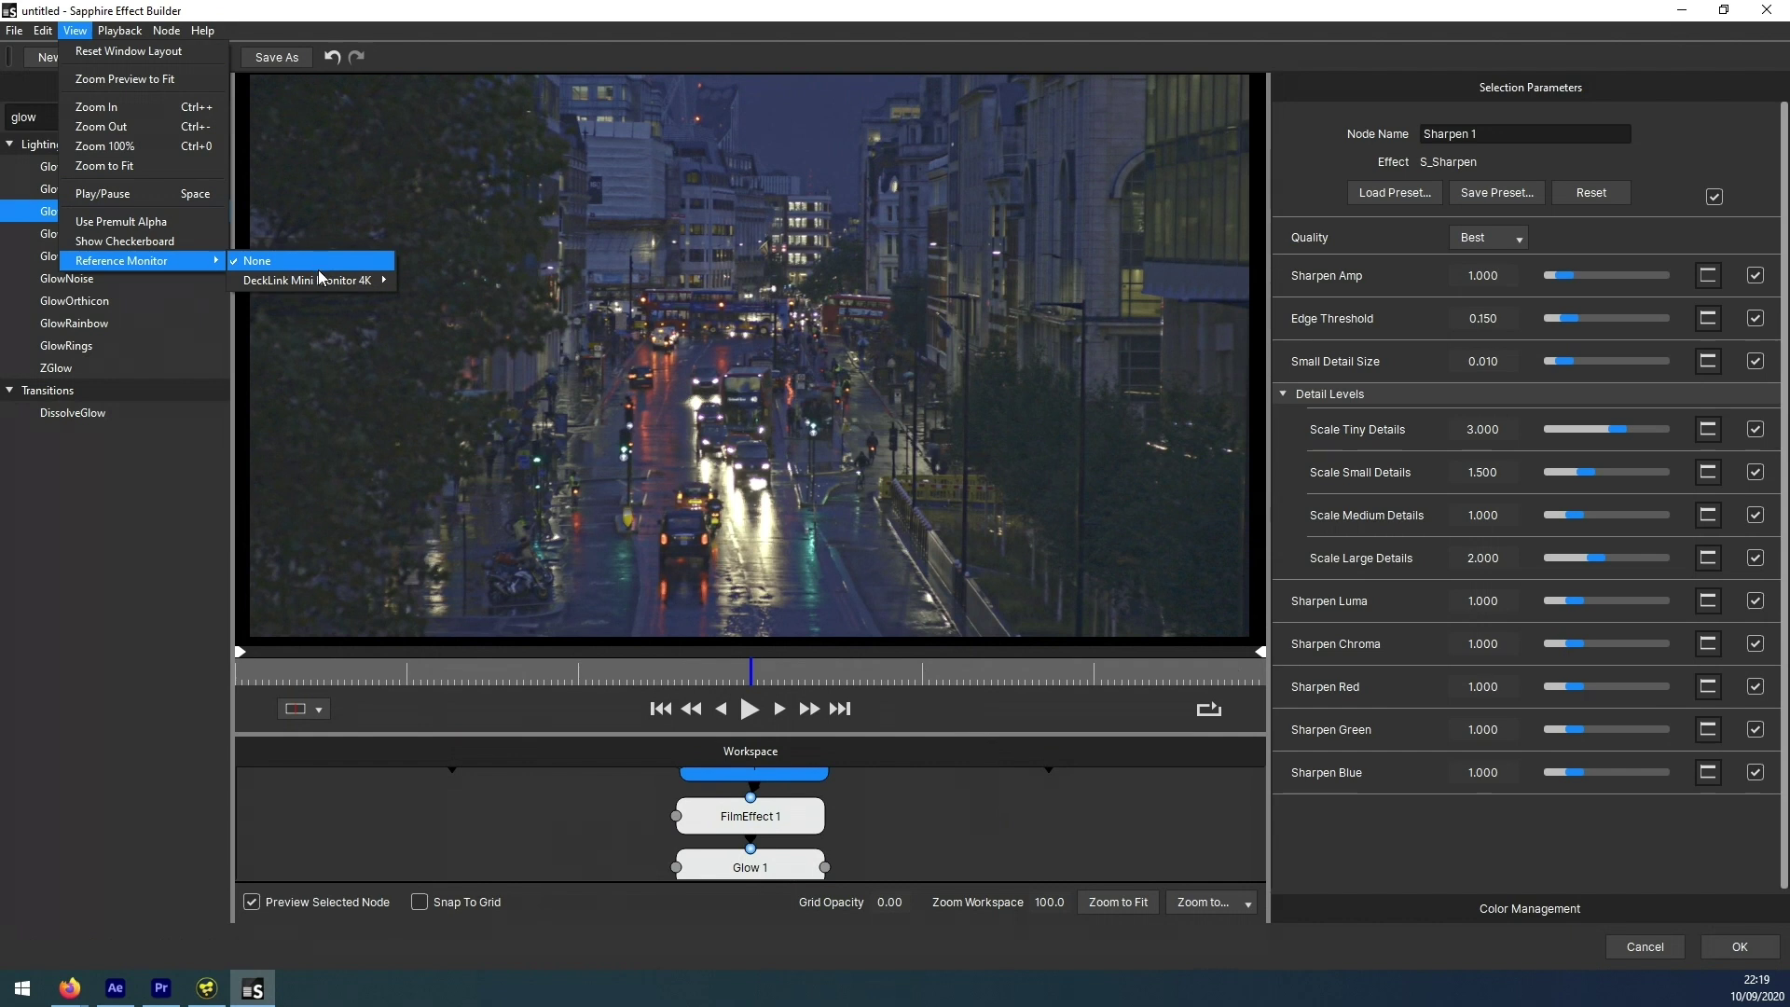
mouse_move(326, 276)
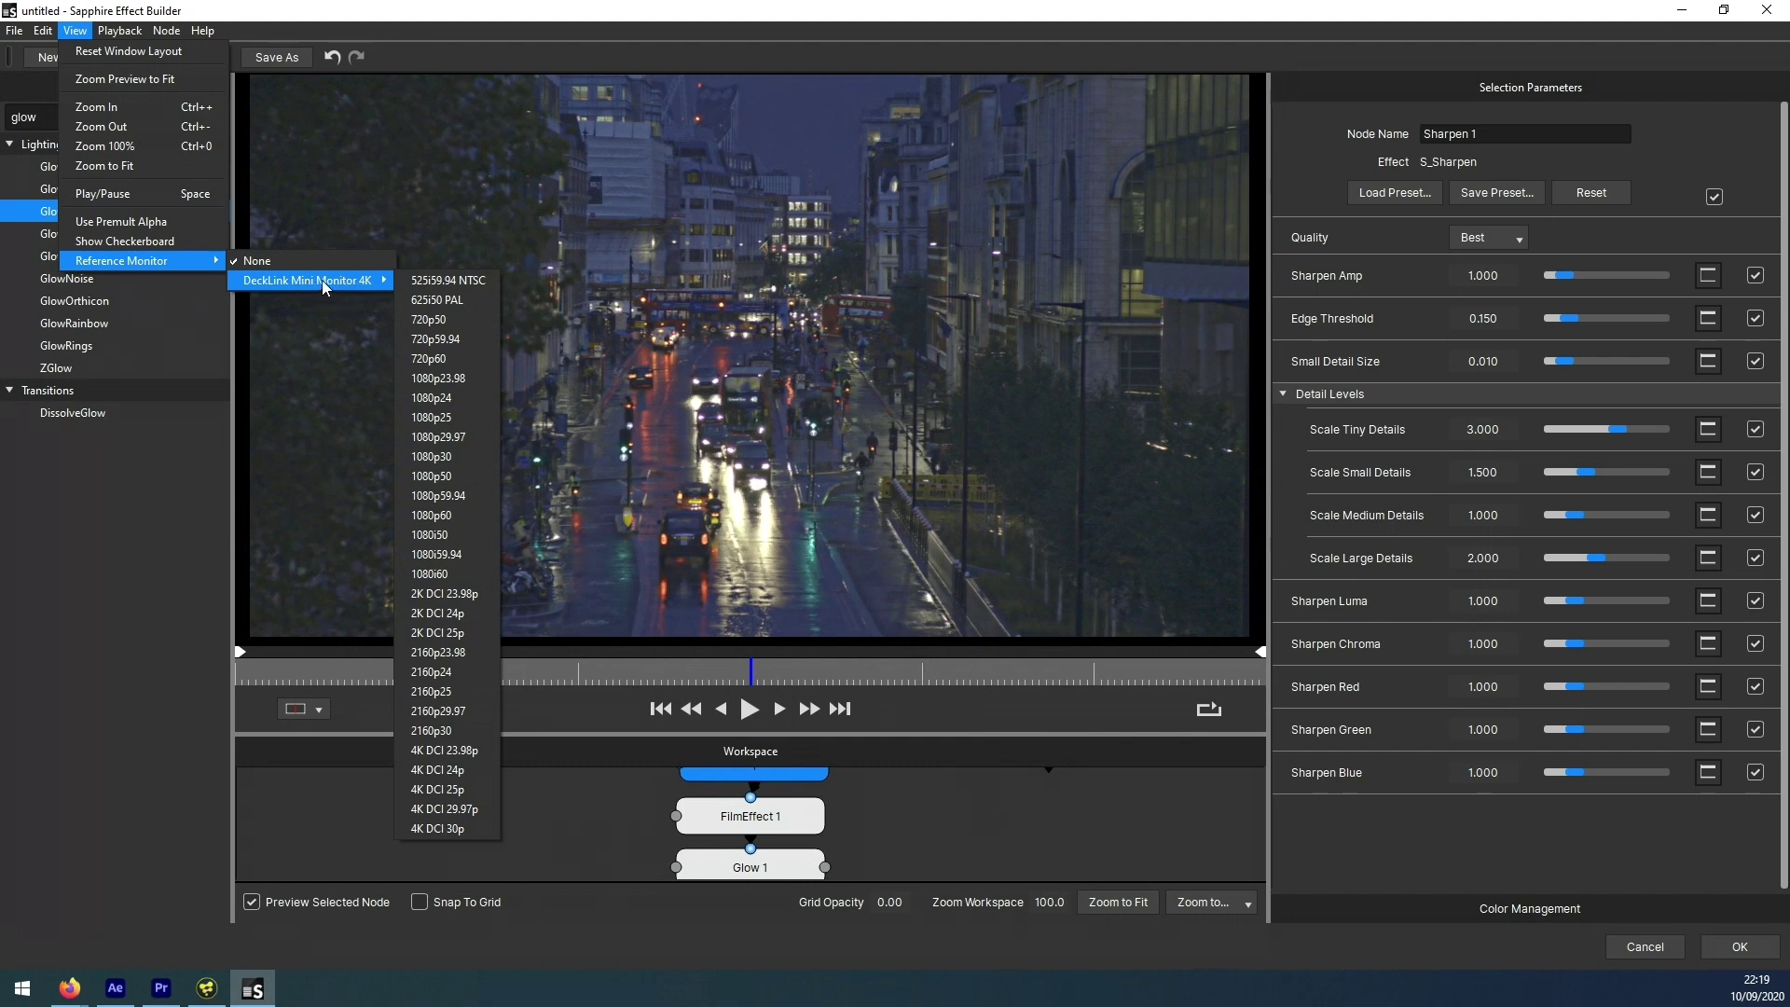
click(465, 416)
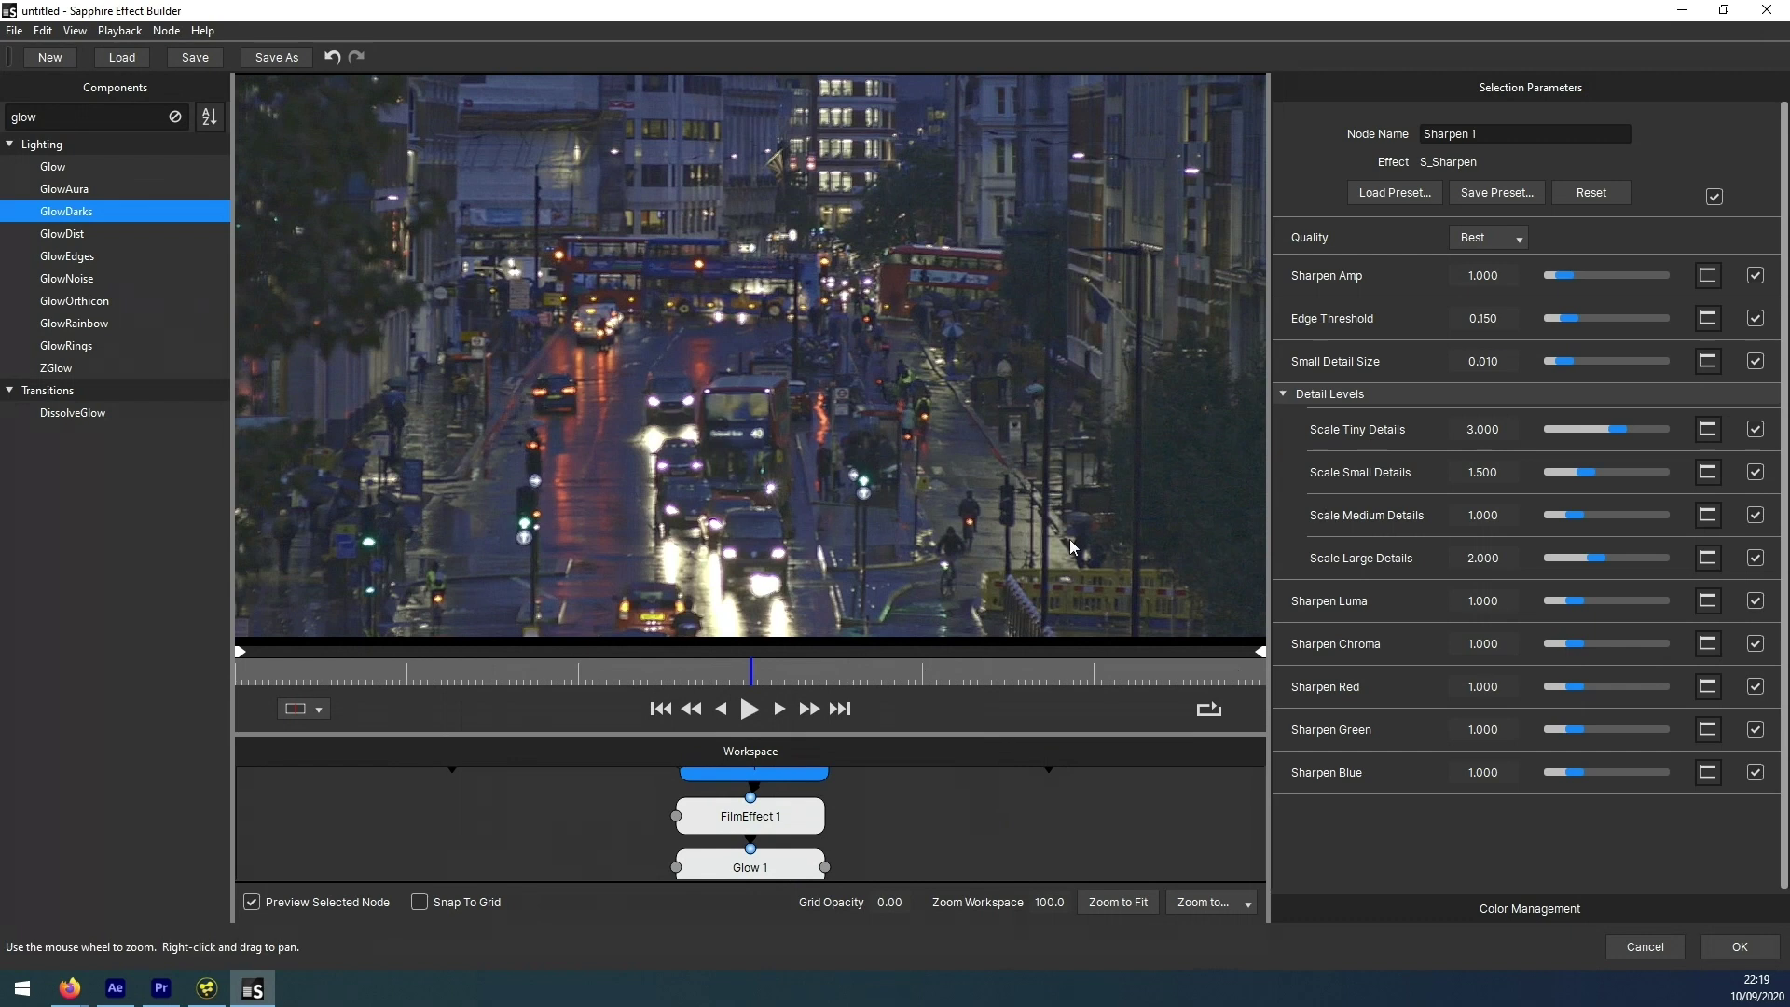
- Set Sharpen 1's Sharpen Amp to 0 and give the node workspace a little more room below the preview
drag(1559, 278, 1518, 287)
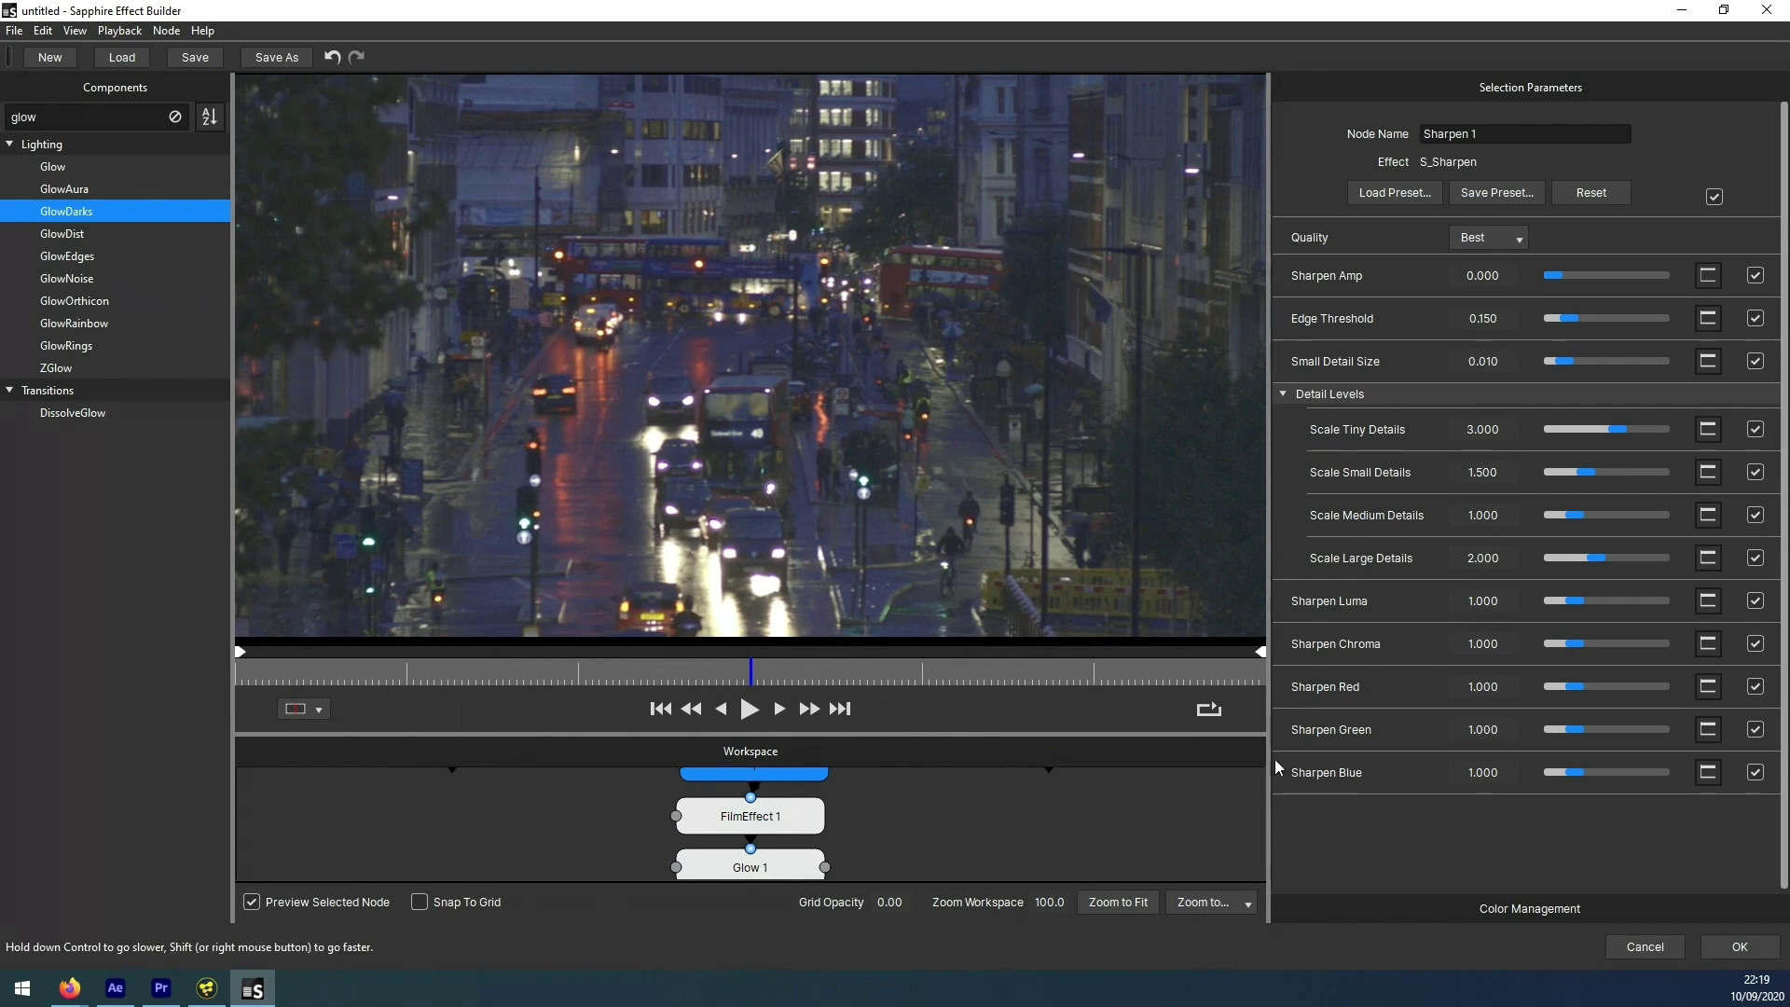
drag(930, 718, 926, 656)
- Set the Neg Film of the FilmEffect 1 node to Kodak 5277
click(811, 785)
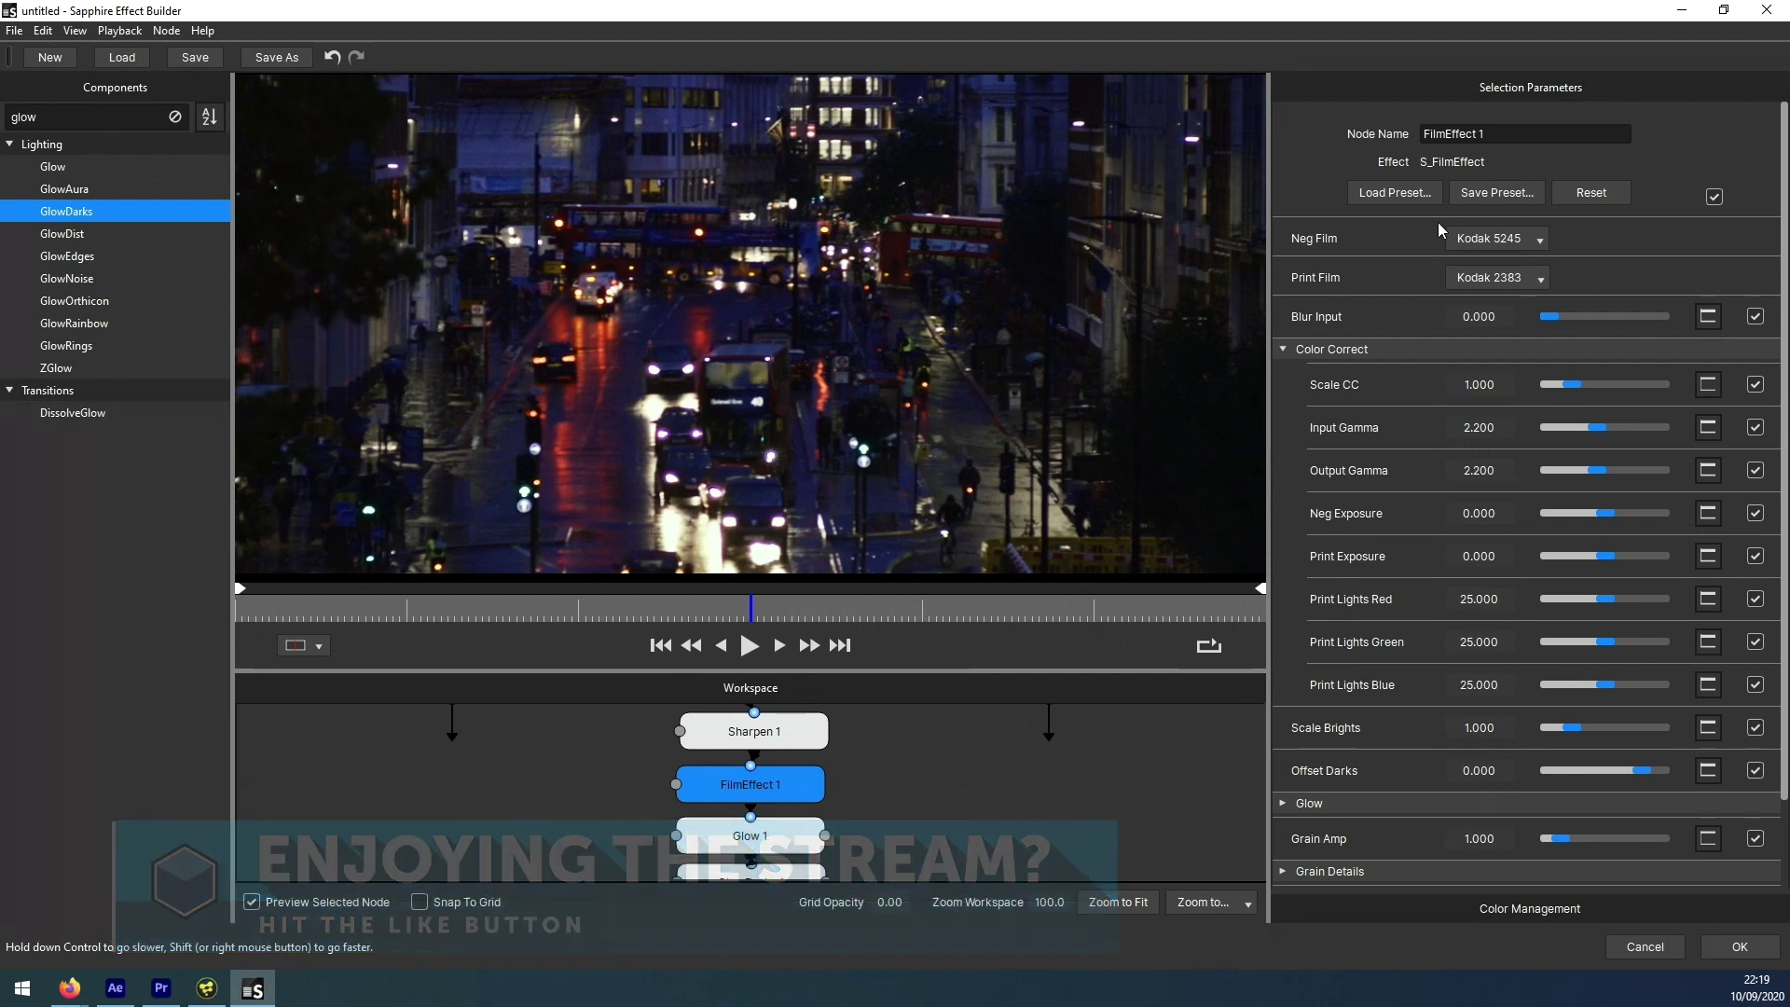
click(1515, 237)
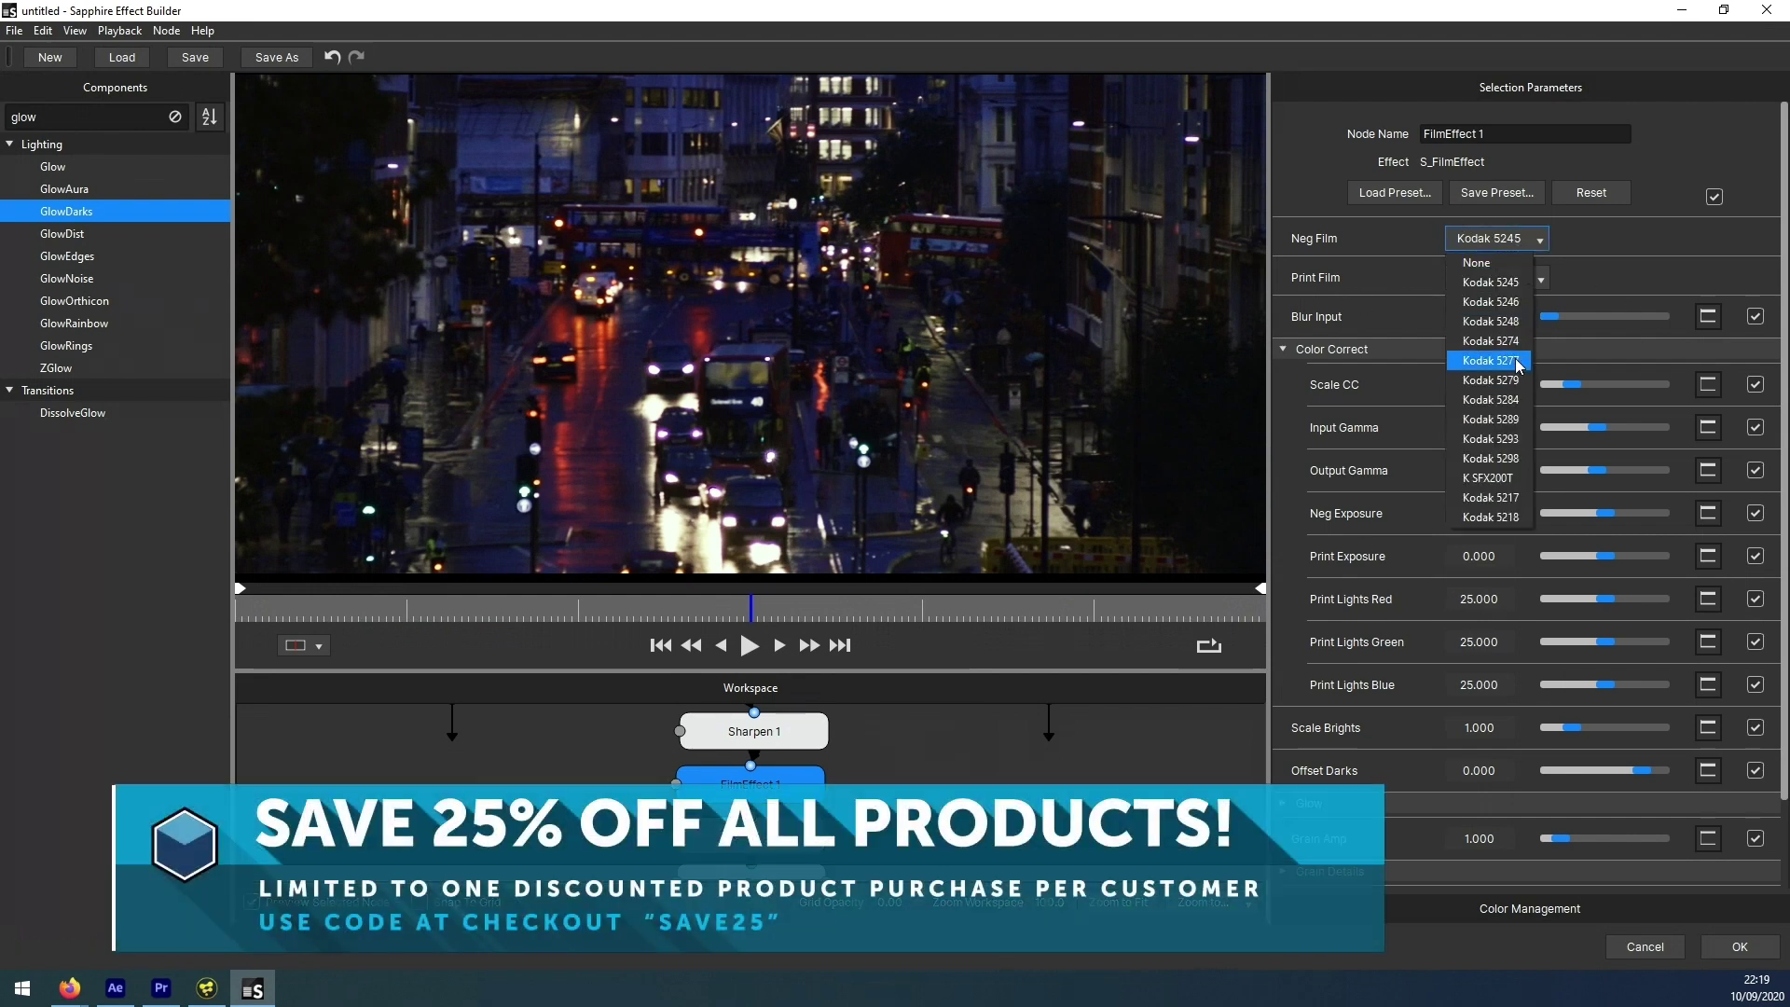
click(1518, 362)
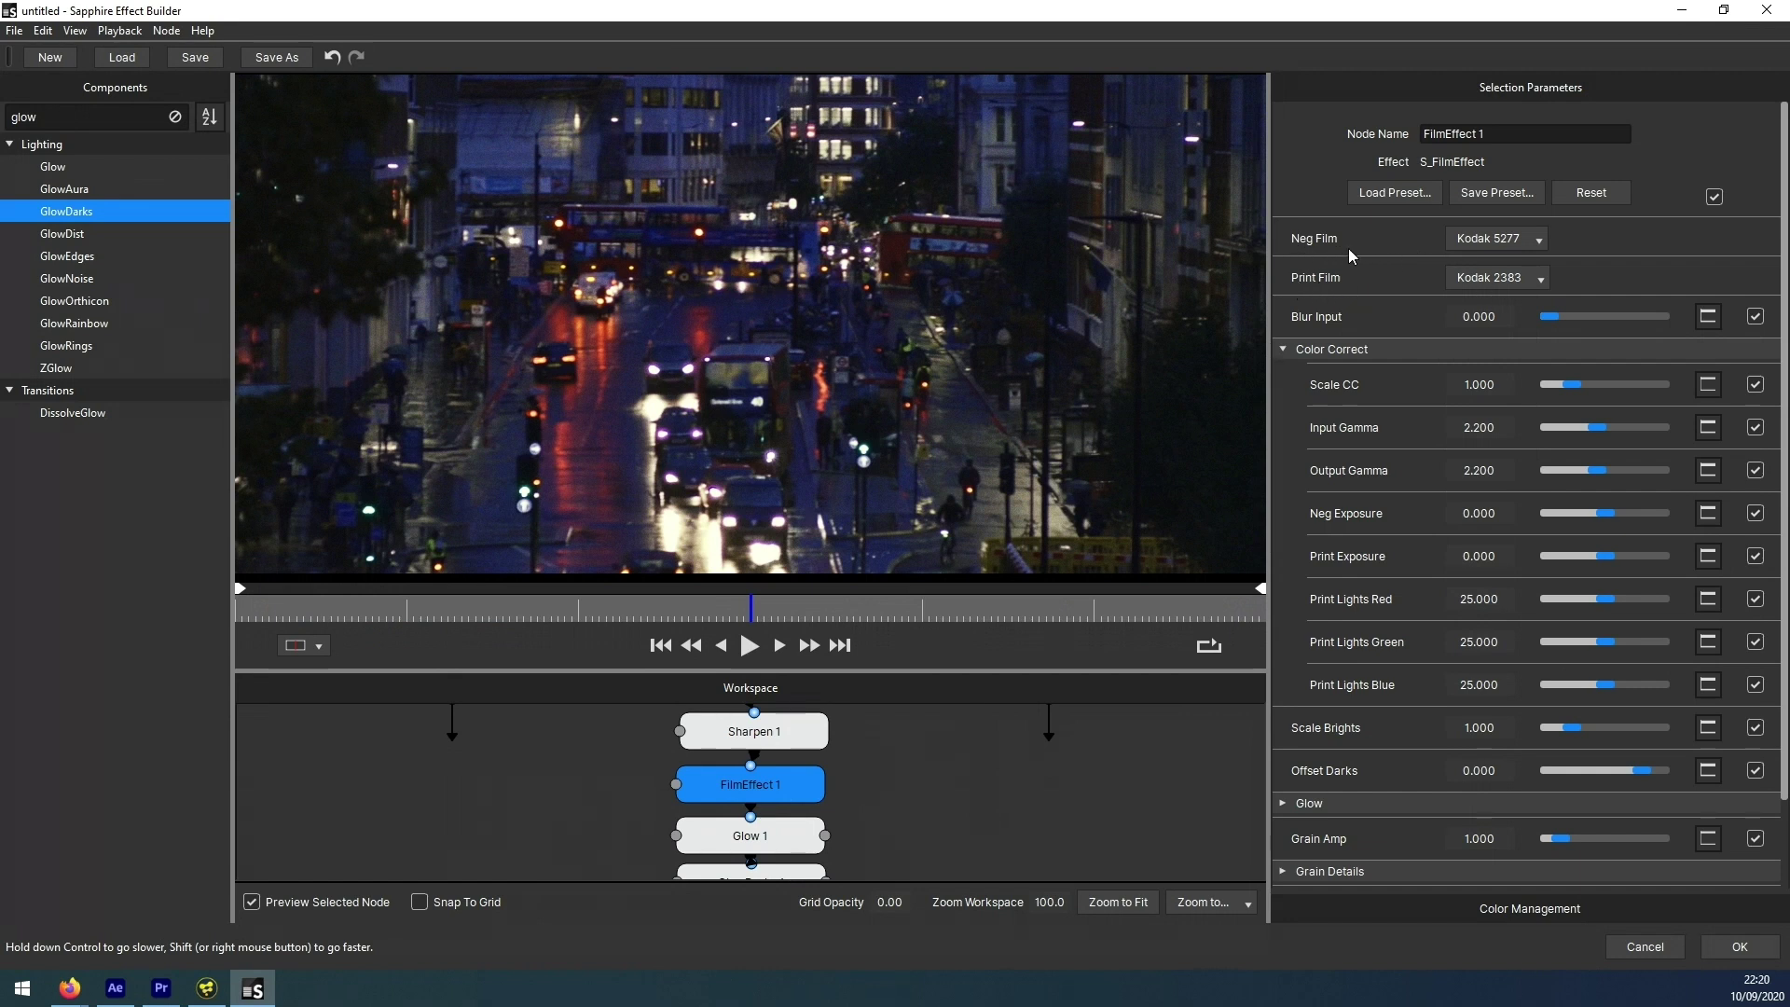
- Try the Kodak 2395, 5386 and 5285 Rev print films on FilmEffect 1 and settle on Kodak 2395
click(1511, 277)
click(1492, 360)
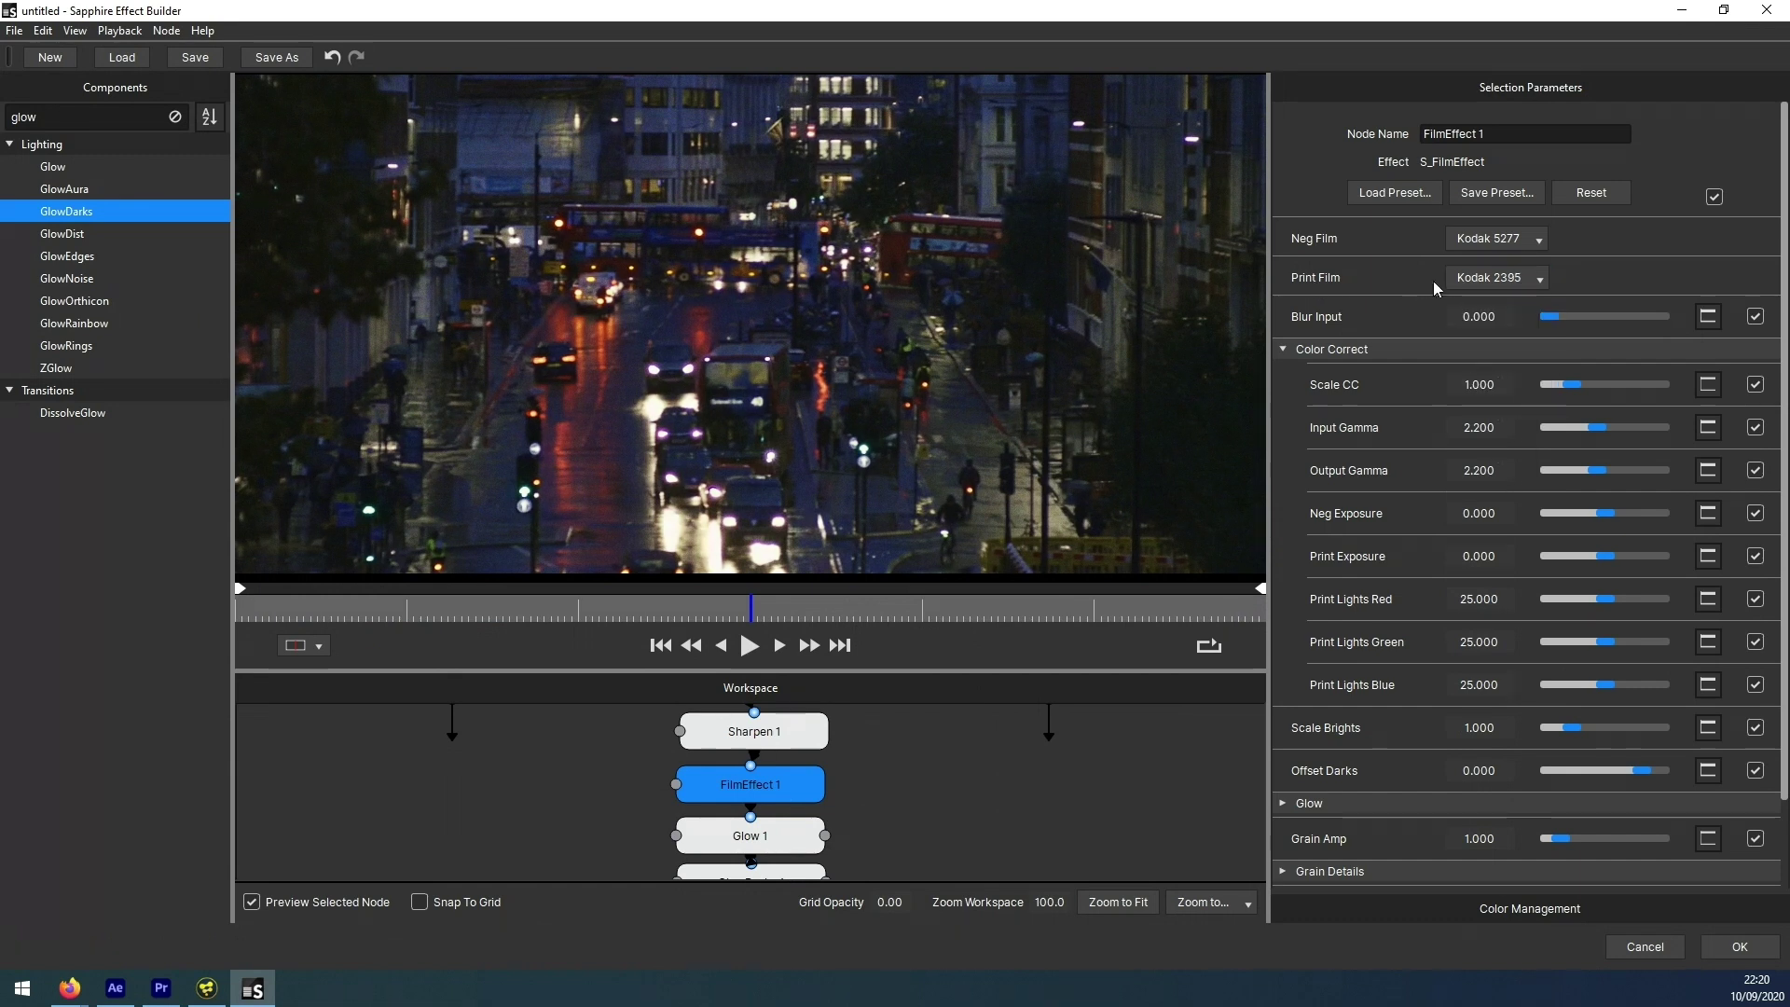
click(1502, 277)
click(1488, 379)
click(1474, 279)
click(1492, 379)
click(1492, 277)
click(1492, 400)
click(1497, 278)
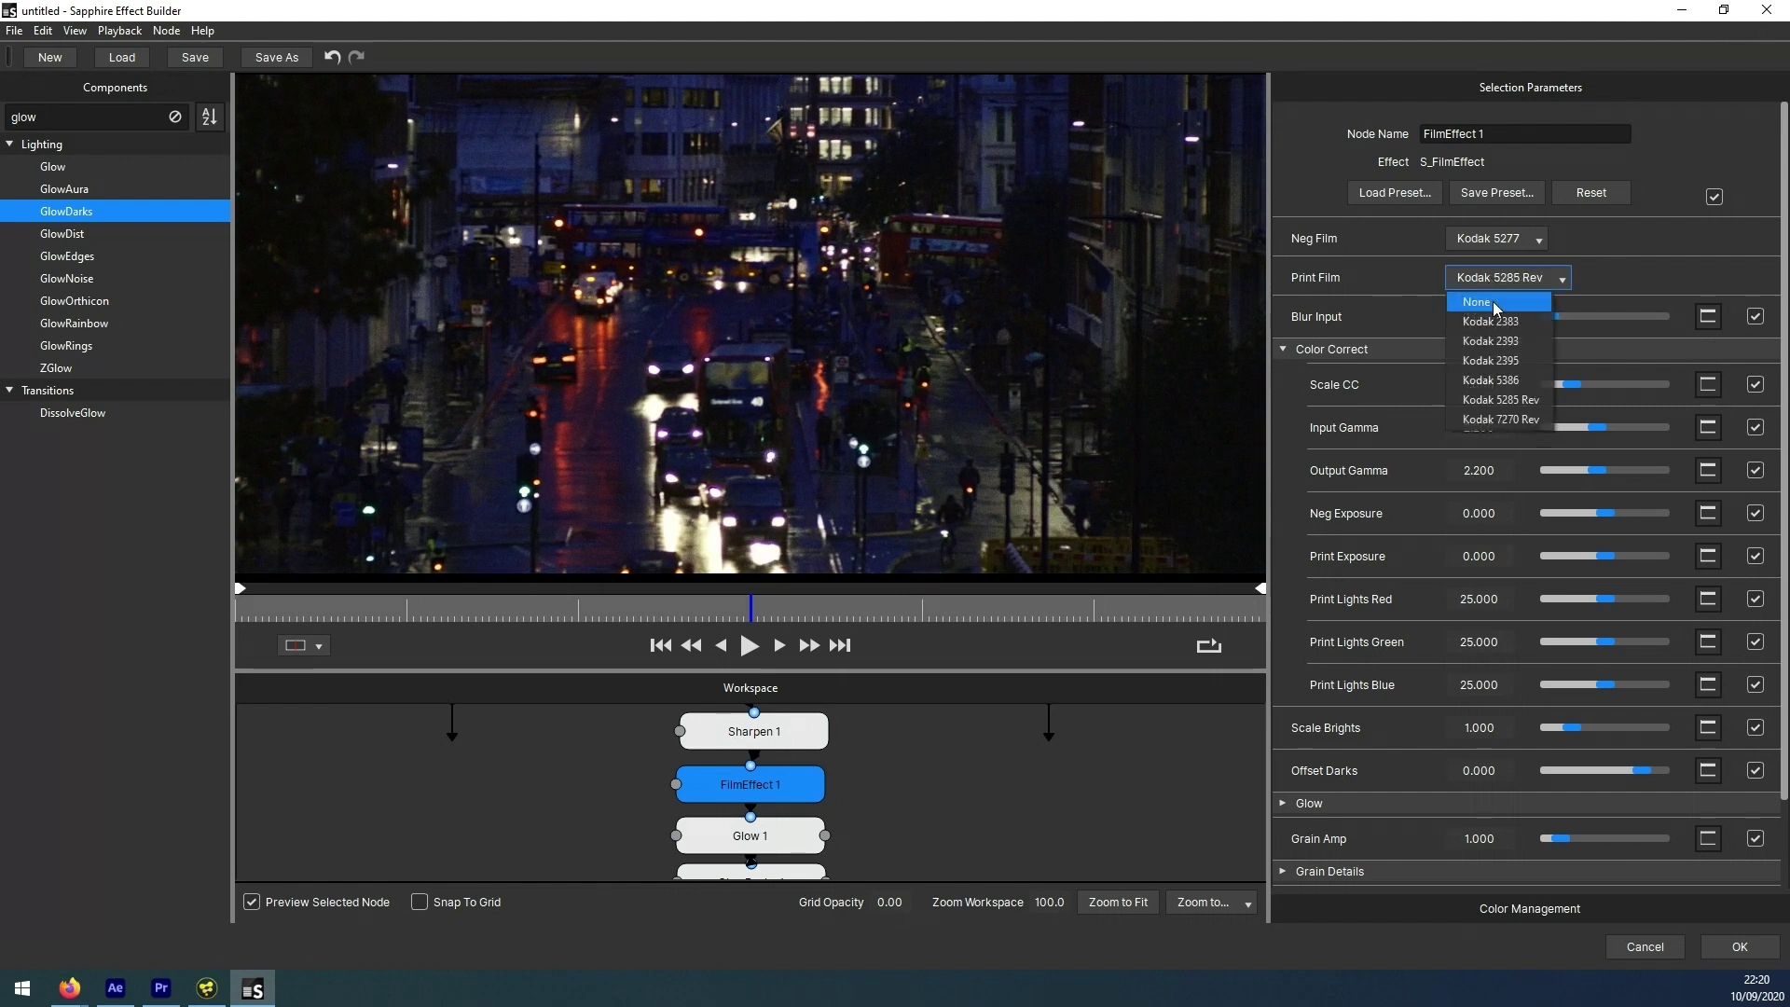
click(1506, 362)
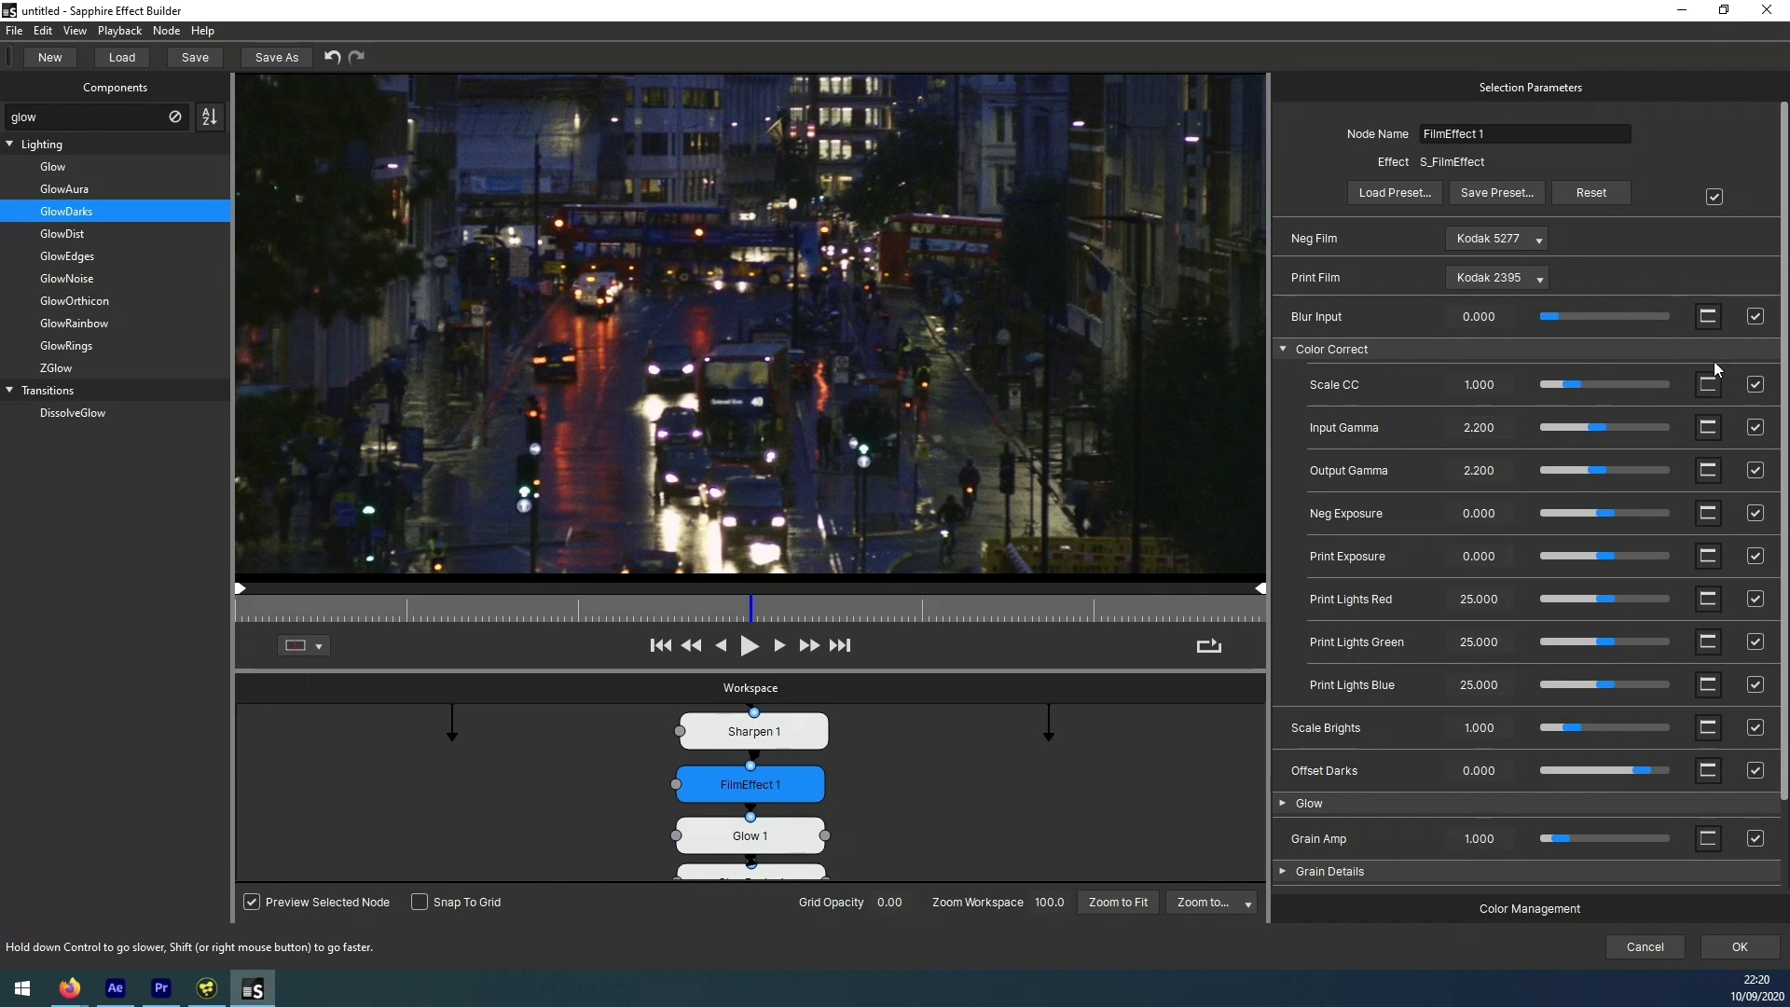
- Set FilmEffect 1's Neg Film to Kodak 5248, try Scale CC at 0, and set Scale CC to about 0.588
drag(1784, 337, 1786, 421)
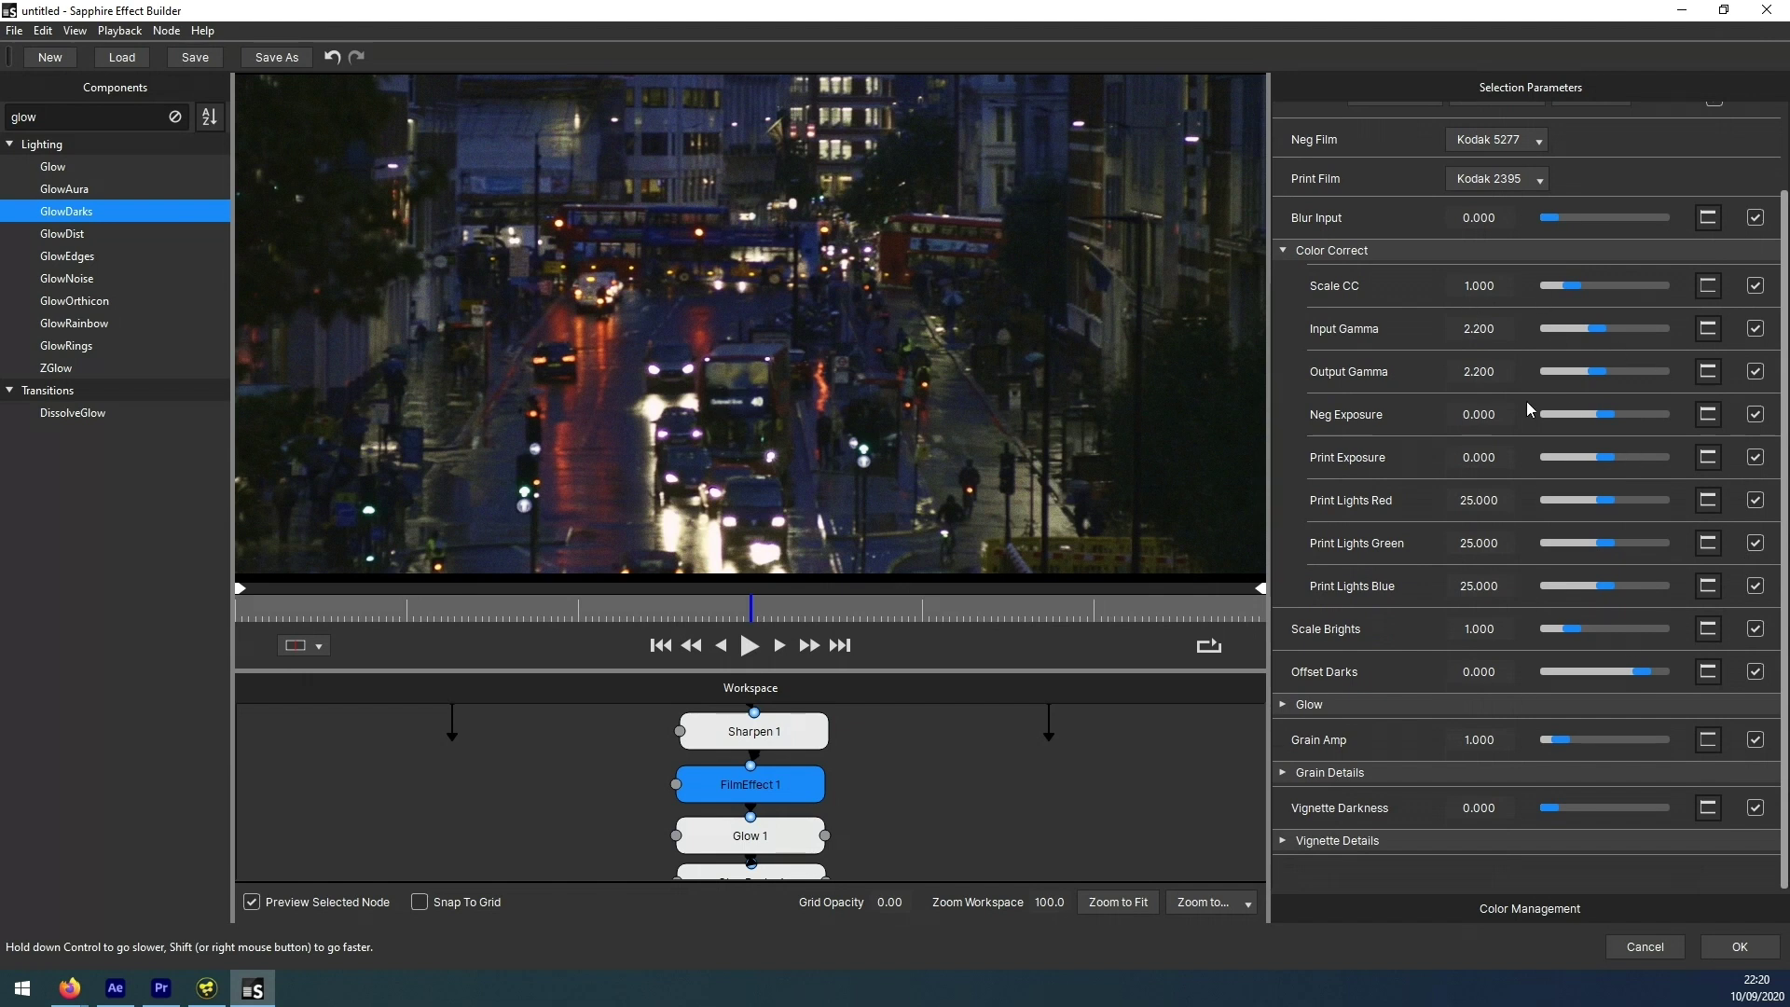
click(1488, 144)
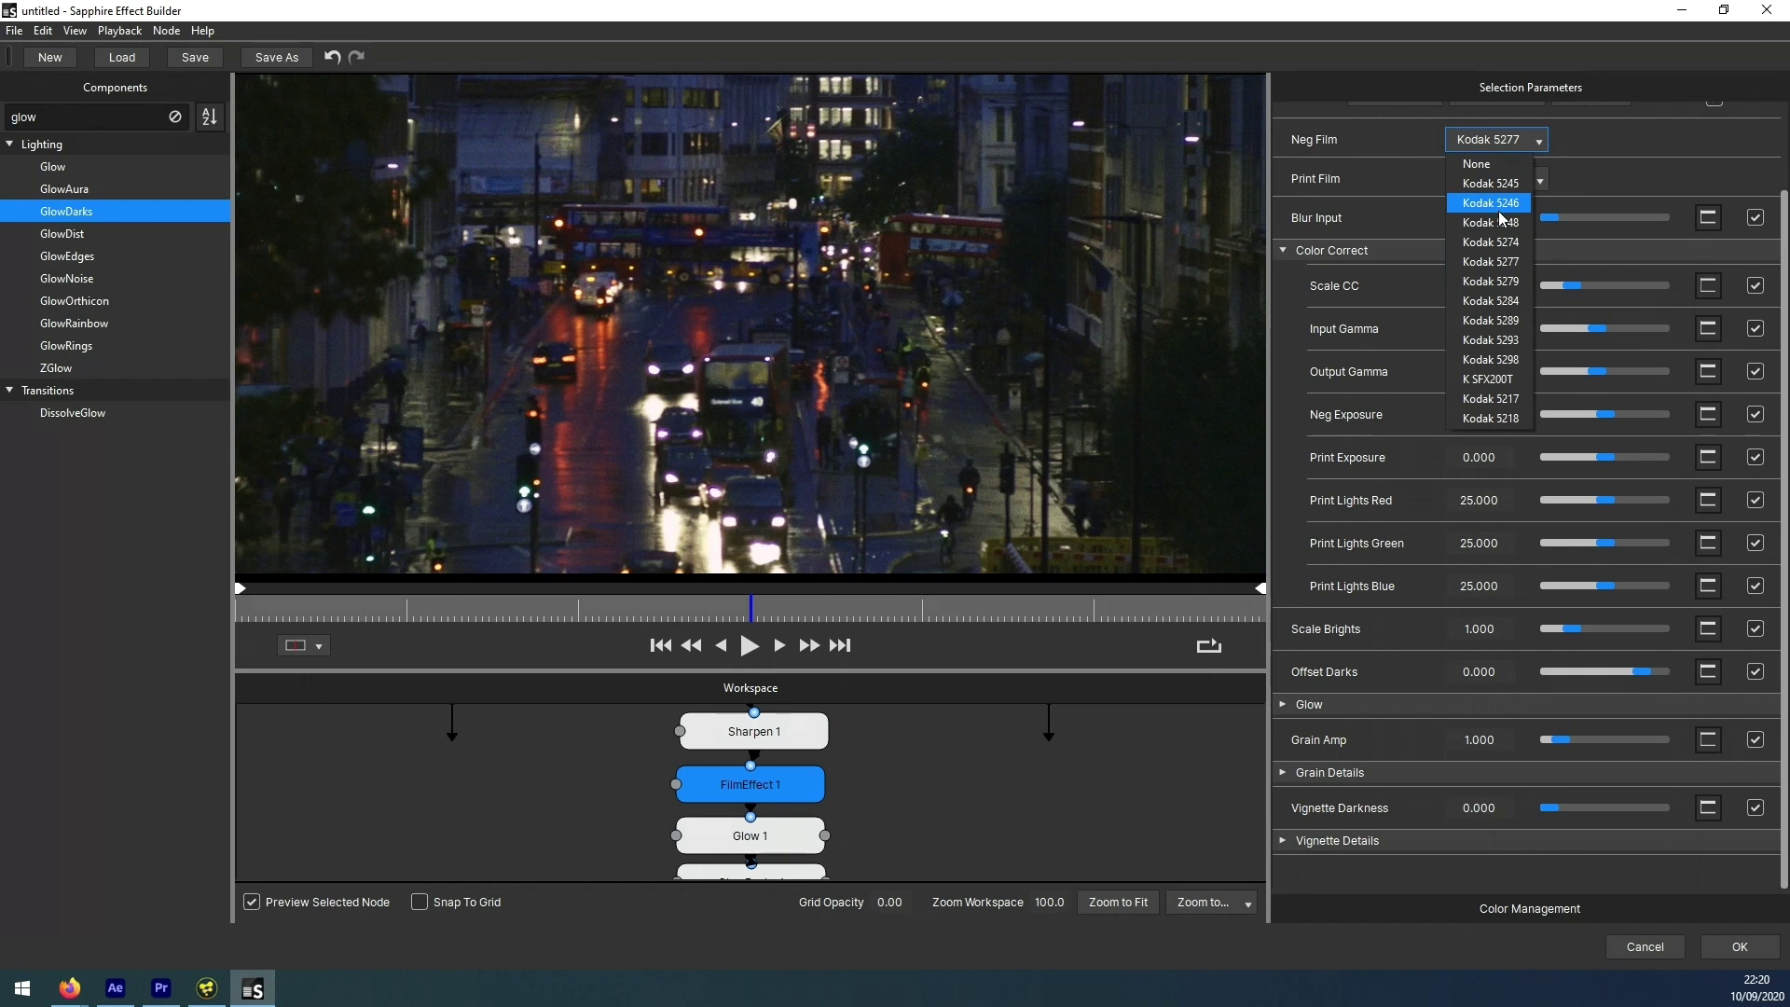
click(1507, 223)
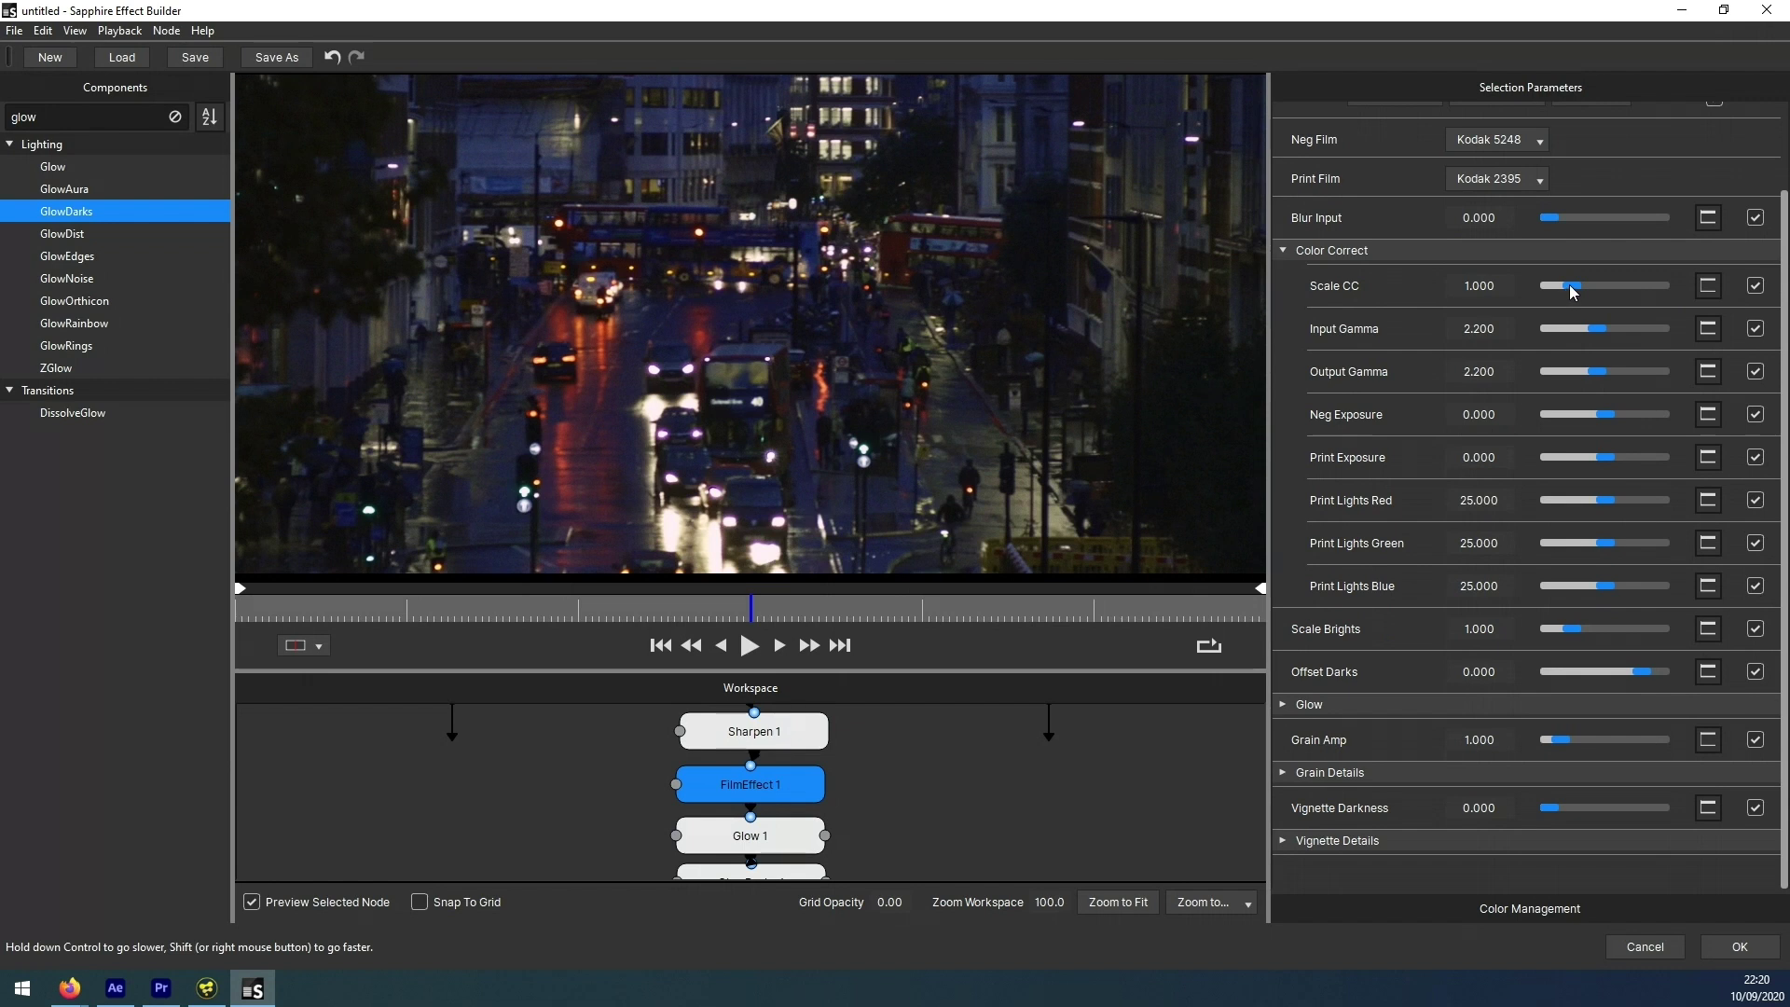
drag(1574, 286, 1380, 243)
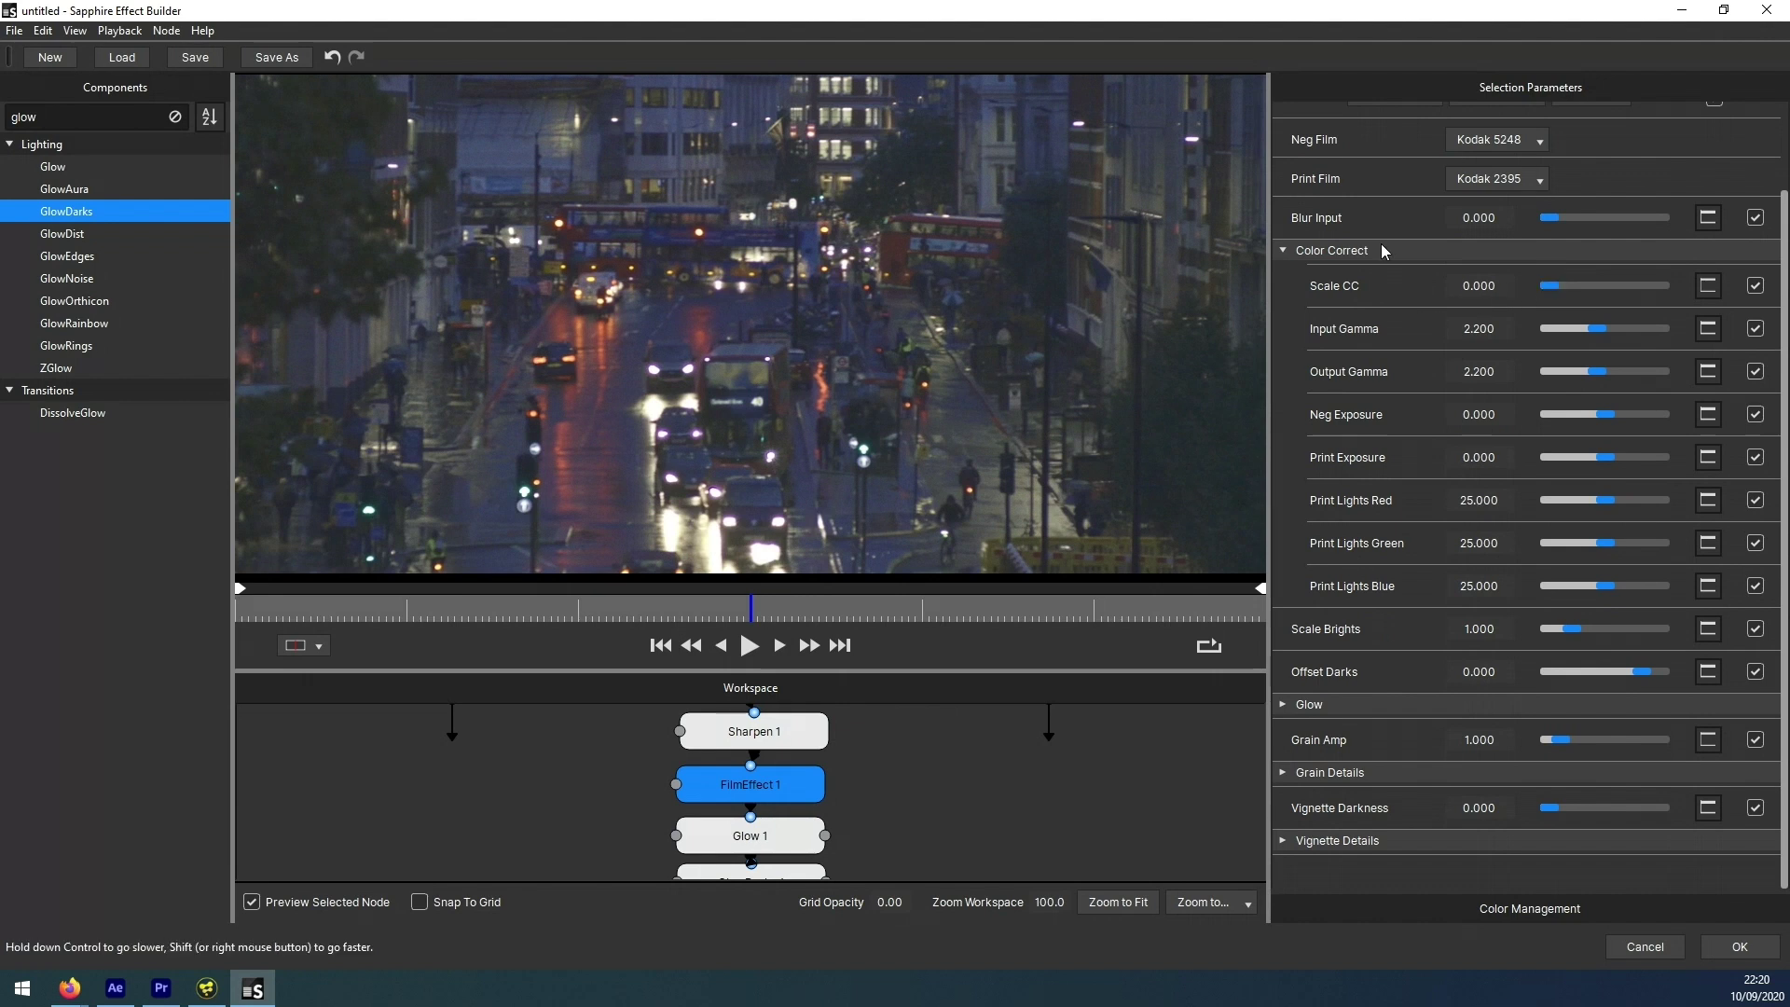
drag(1550, 283, 1558, 285)
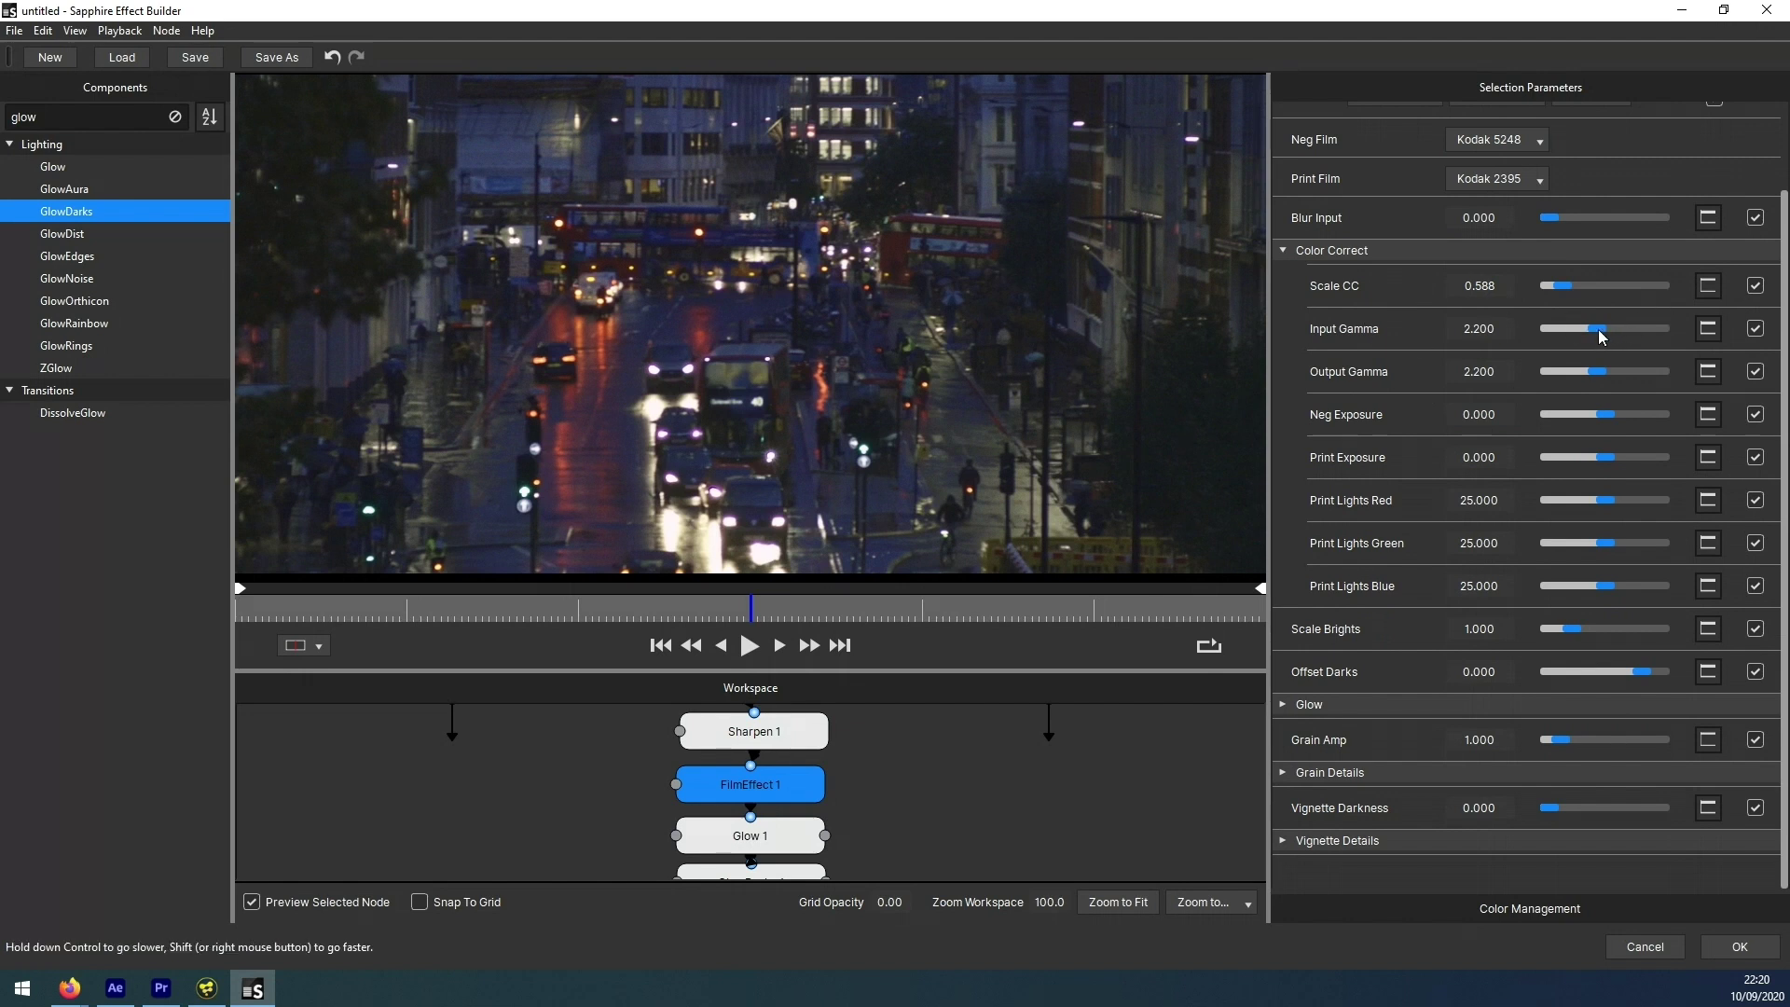
- Experiment with FilmEffect 1's gamma values and return both Input Gamma and Output Gamma to 2.2
drag(1600, 332, 1606, 373)
drag(1459, 343, 1615, 344)
click(1495, 331)
click(1709, 329)
click(1708, 328)
click(1471, 332)
text(2)
text(.2)
key(Tab)
text(2.2)
key(Tab)
- Raise FilmEffect 1's Neg Exposure to about 0.294 and Print Exposure to about 0.395
drag(1485, 416, 1626, 456)
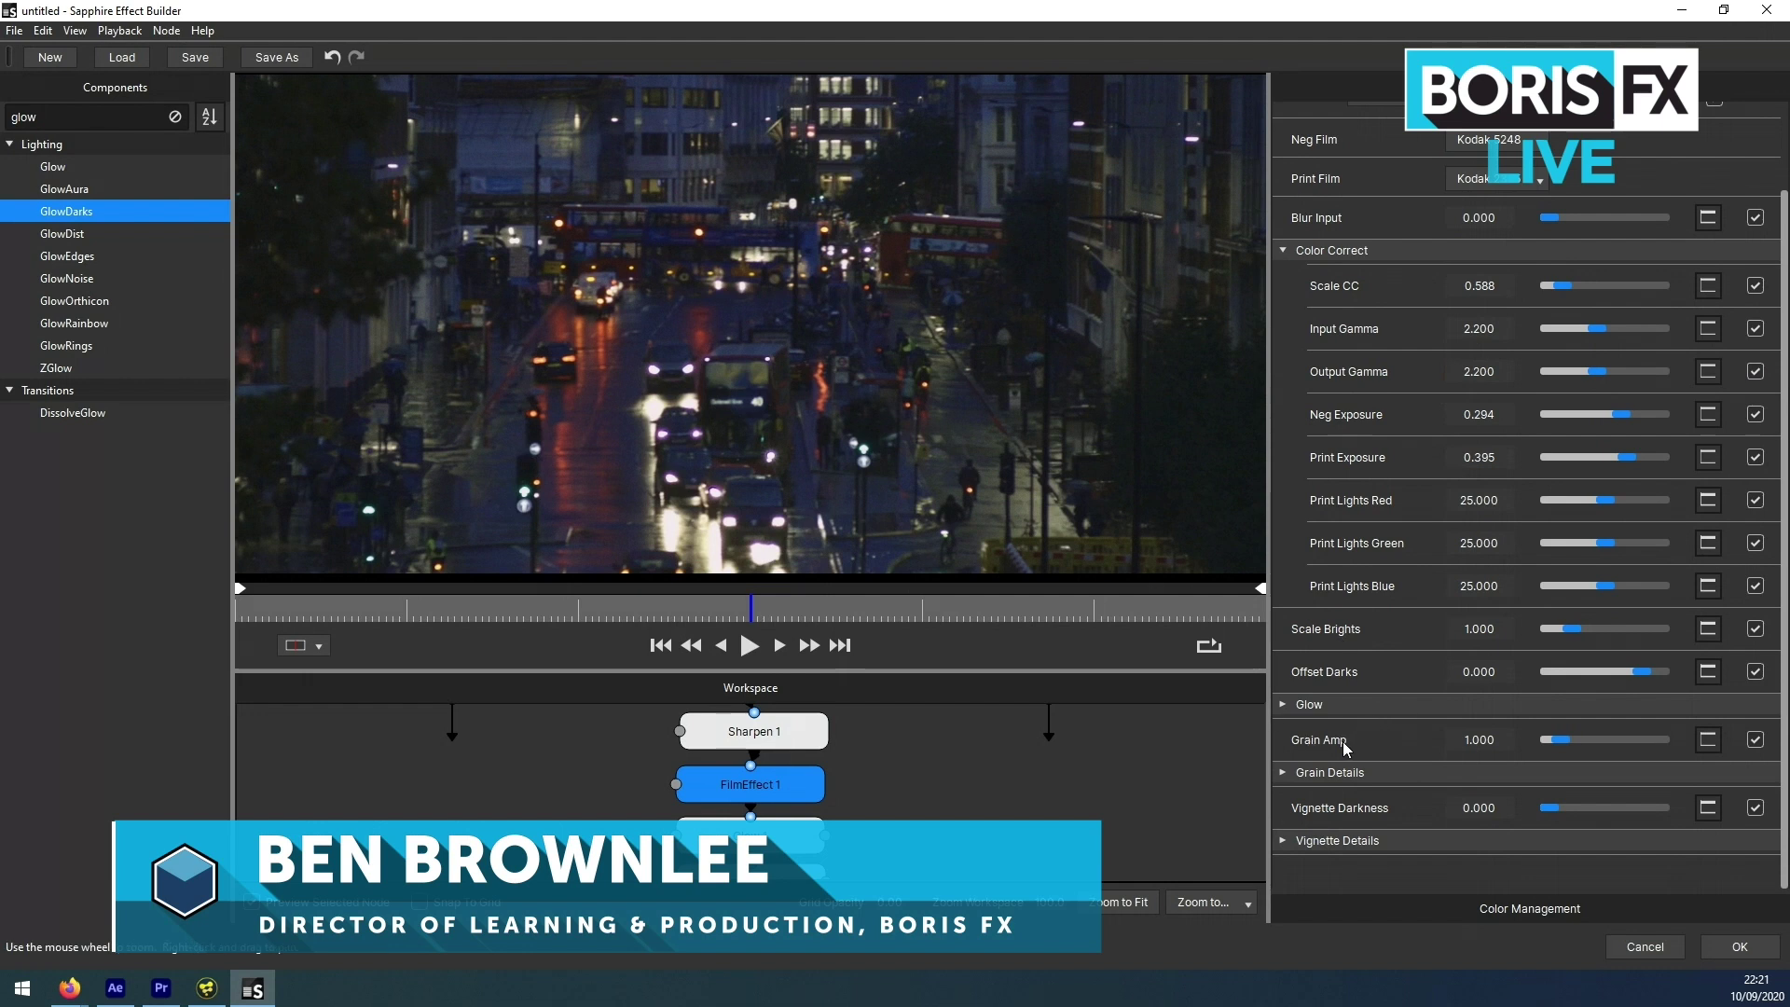
- Try a higher Glow Brightness in FilmEffect 1's built-in Glow settings and undo it
click(1283, 704)
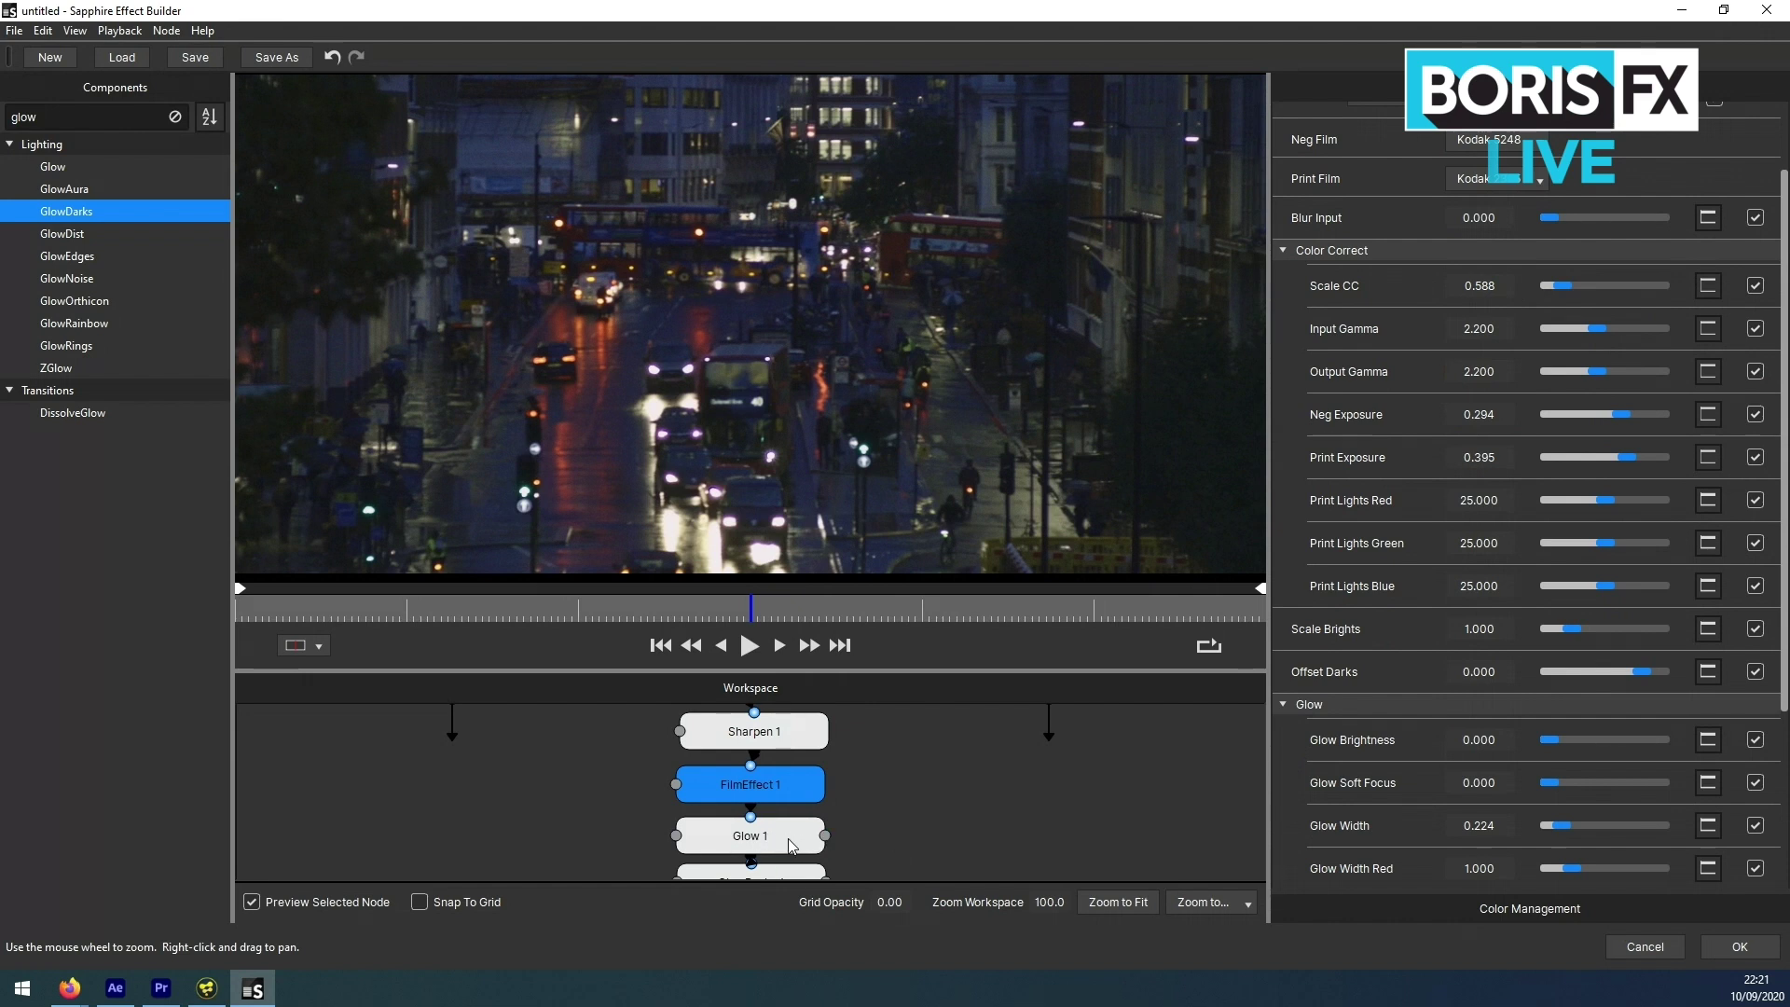
drag(1557, 740, 1572, 741)
key(ctrl+z)
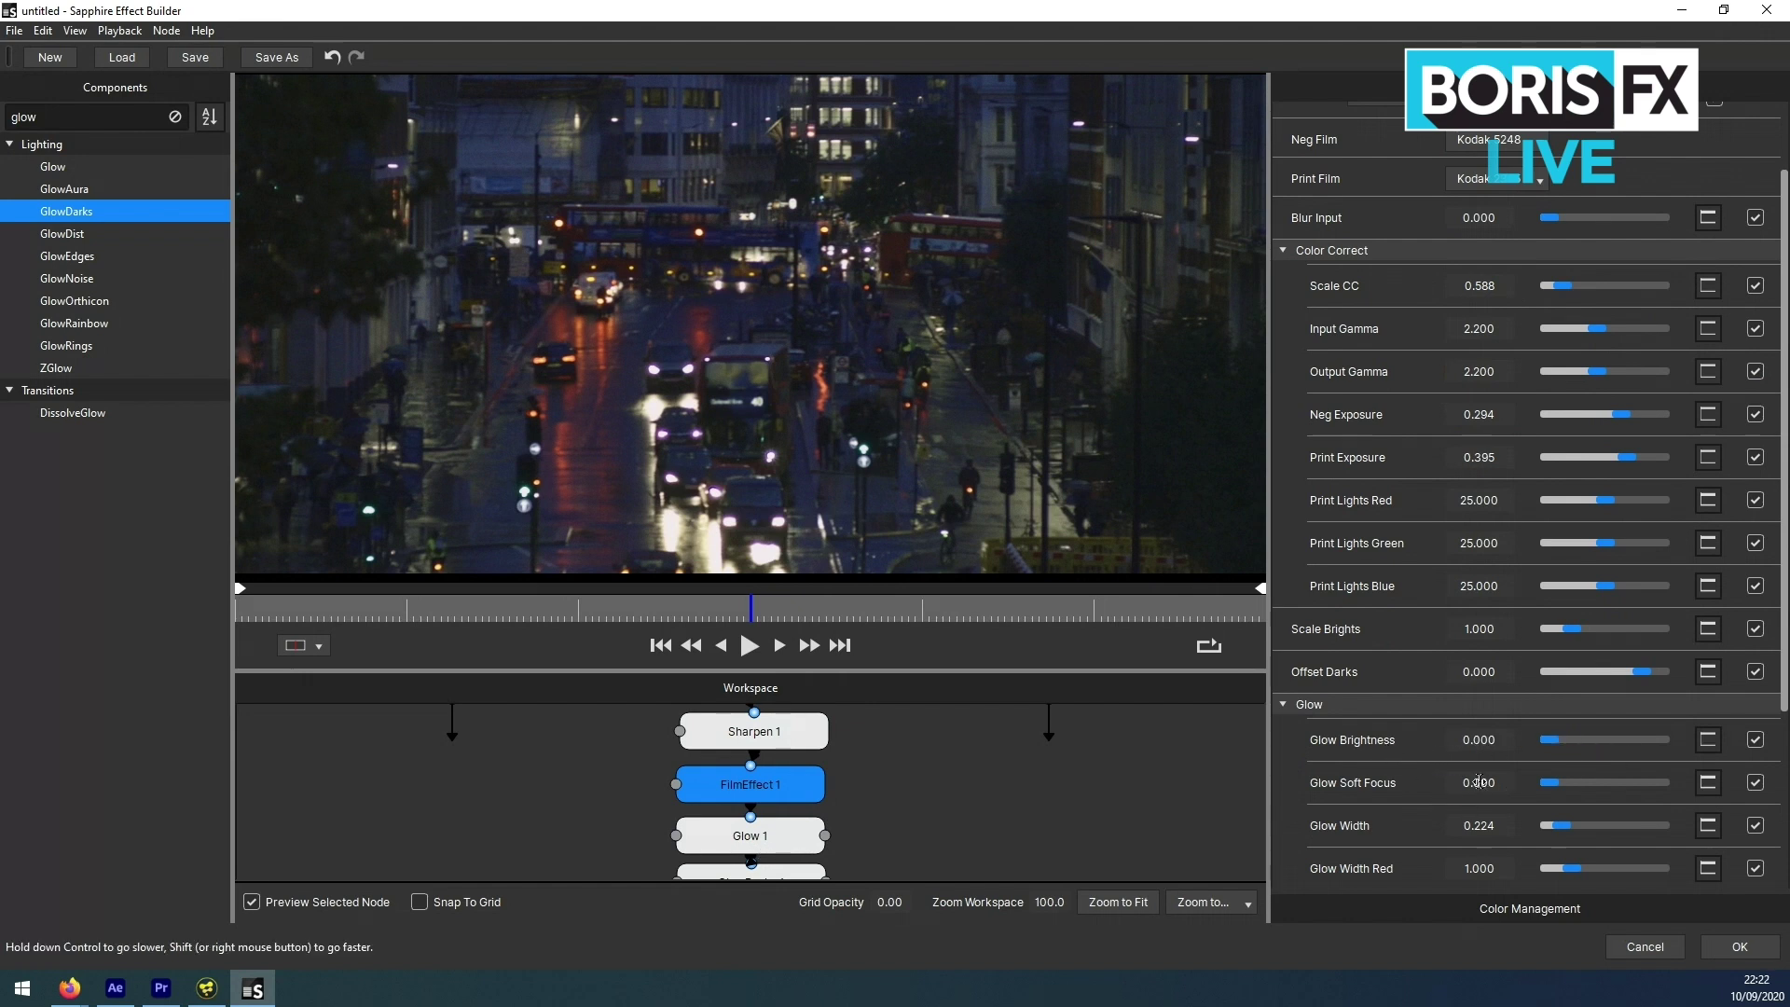
click(1287, 704)
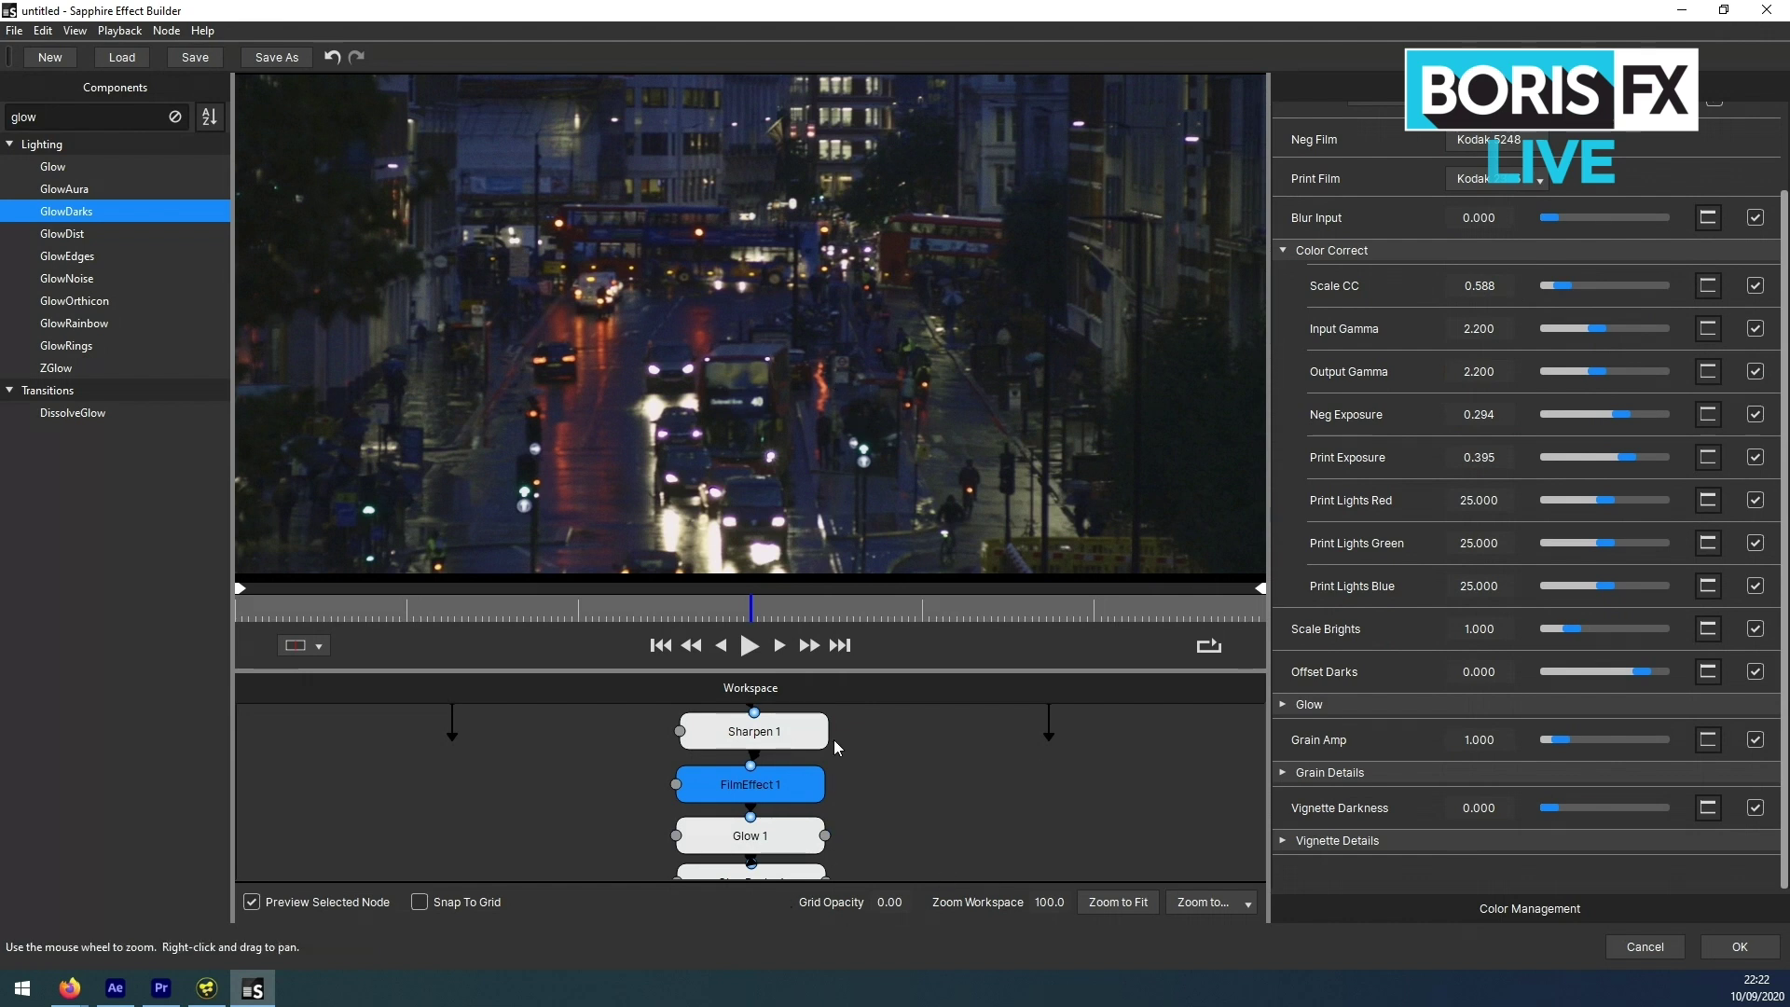
- Tune the Glow 1 node to a Threshold of about 0.837, Brightness of about 1.844 and Glow Width of about 0.511
drag(785, 838, 755, 847)
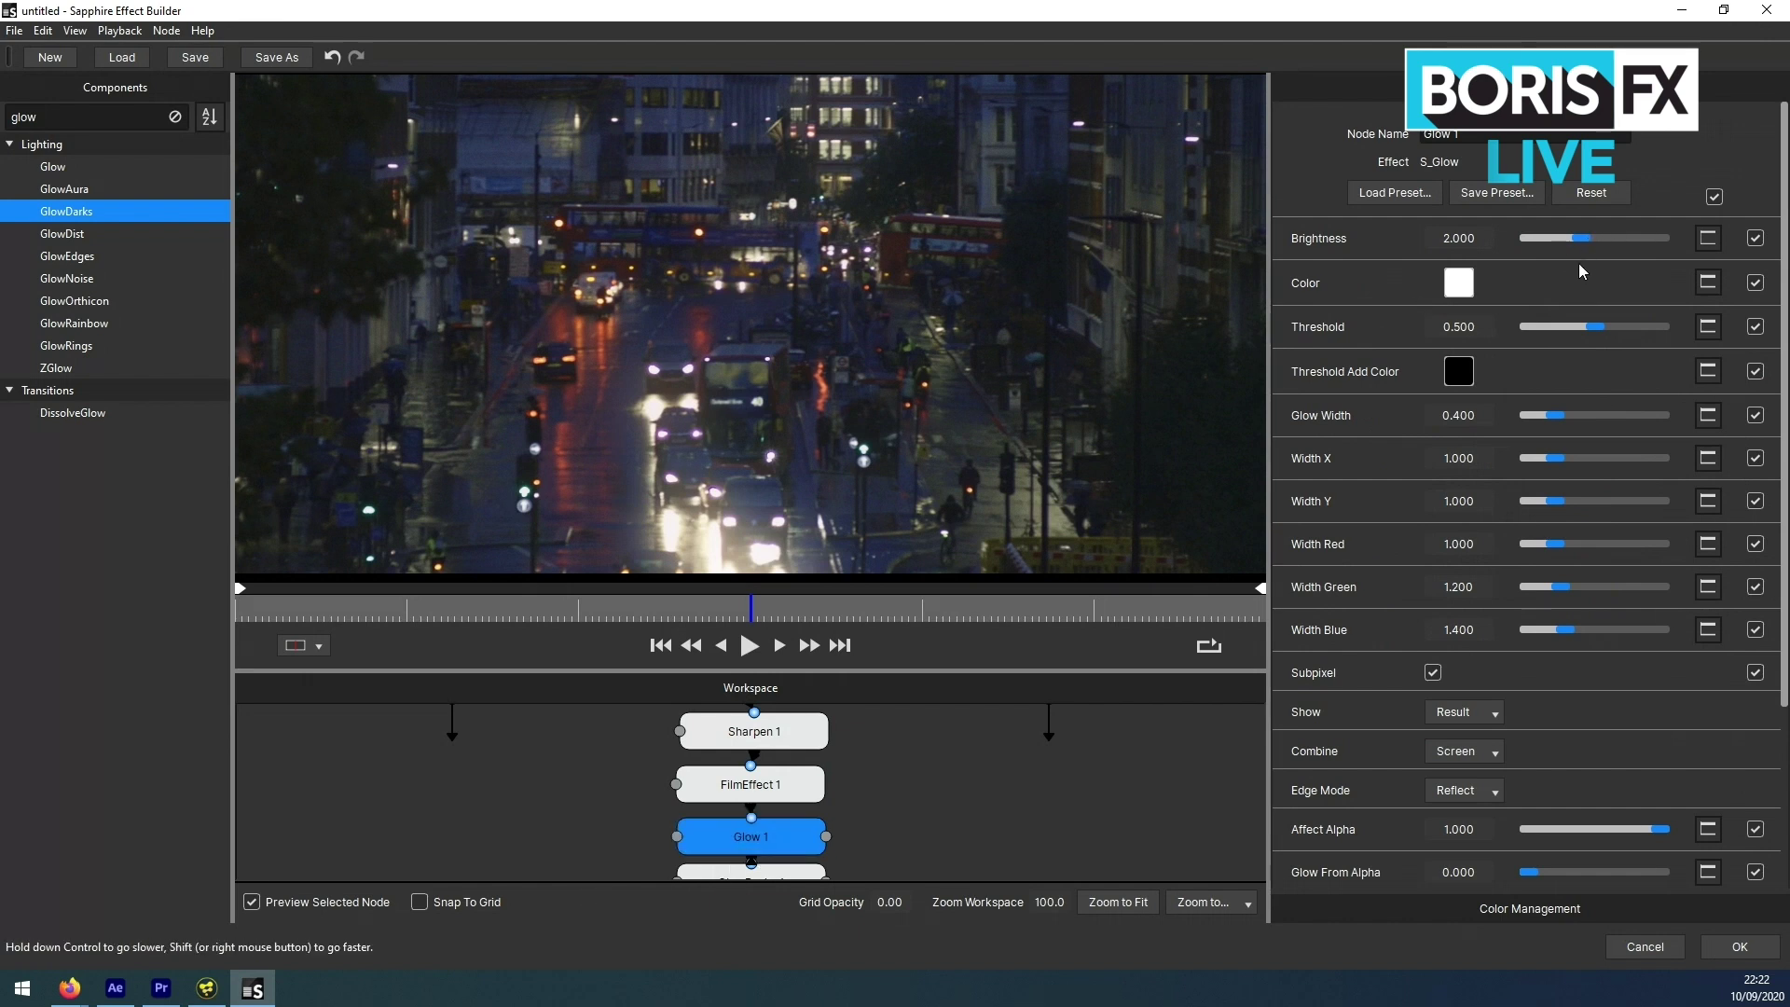
drag(1597, 326, 1627, 326)
drag(1582, 238, 1646, 237)
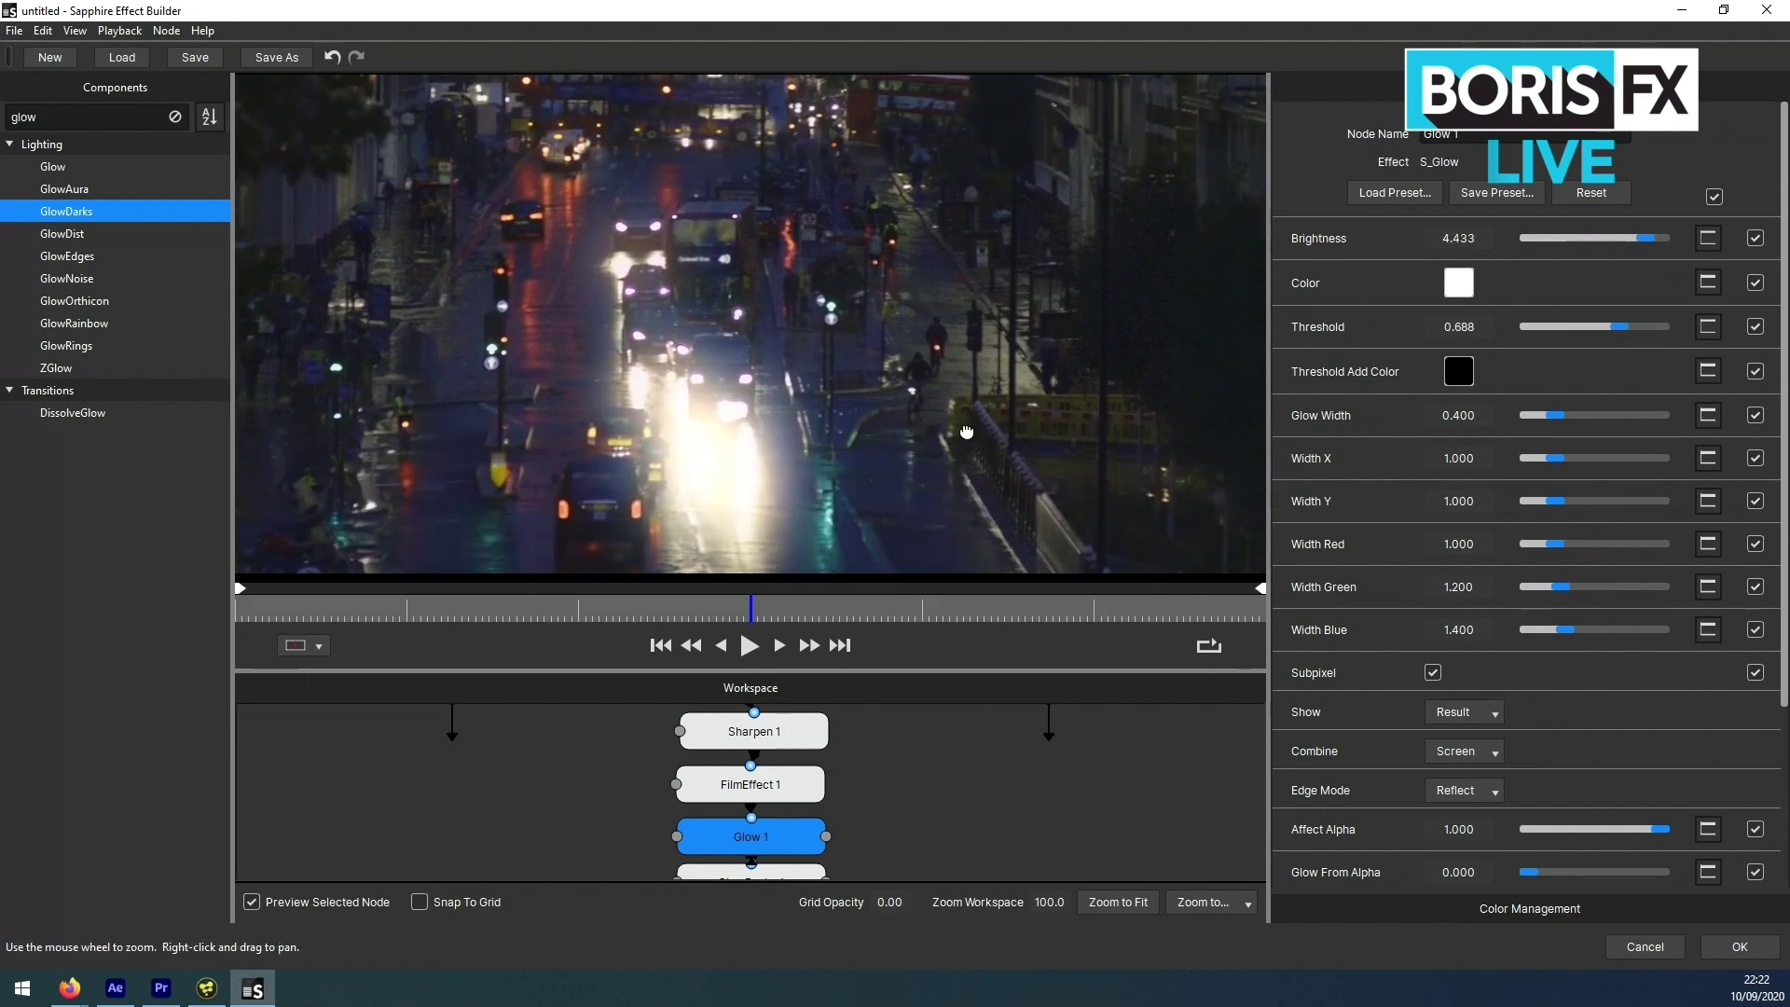
drag(1646, 237, 1651, 239)
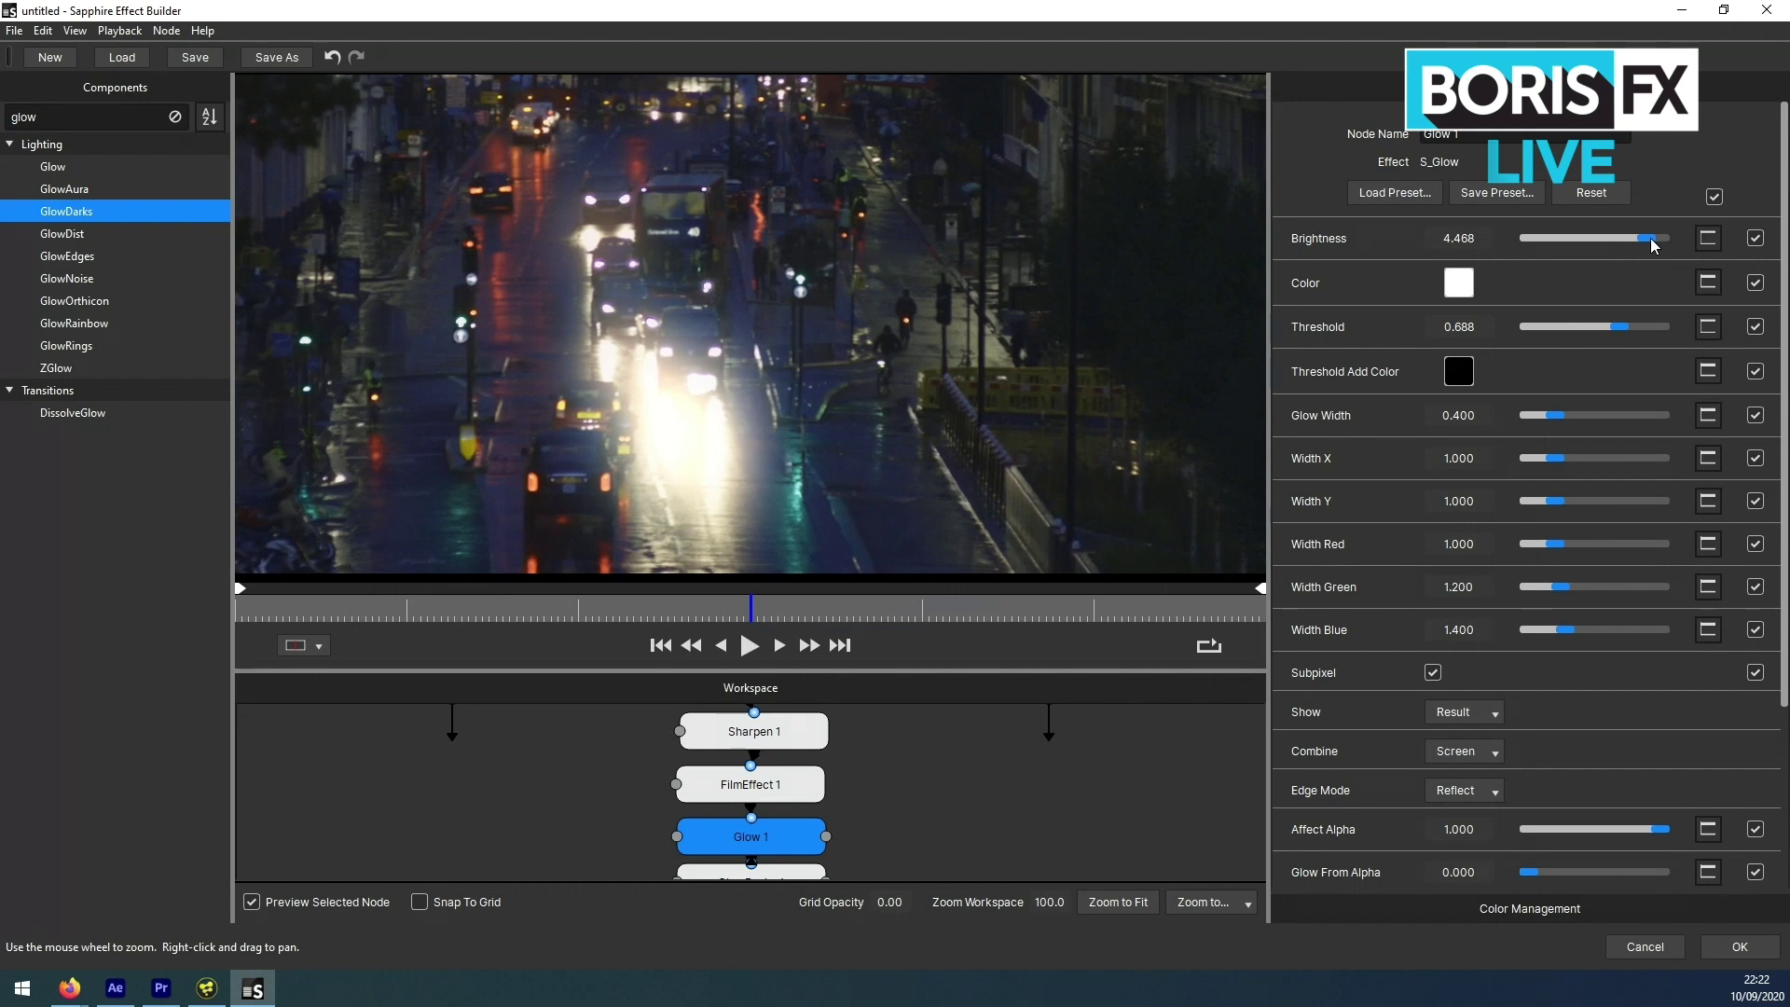
drag(1620, 333, 1645, 325)
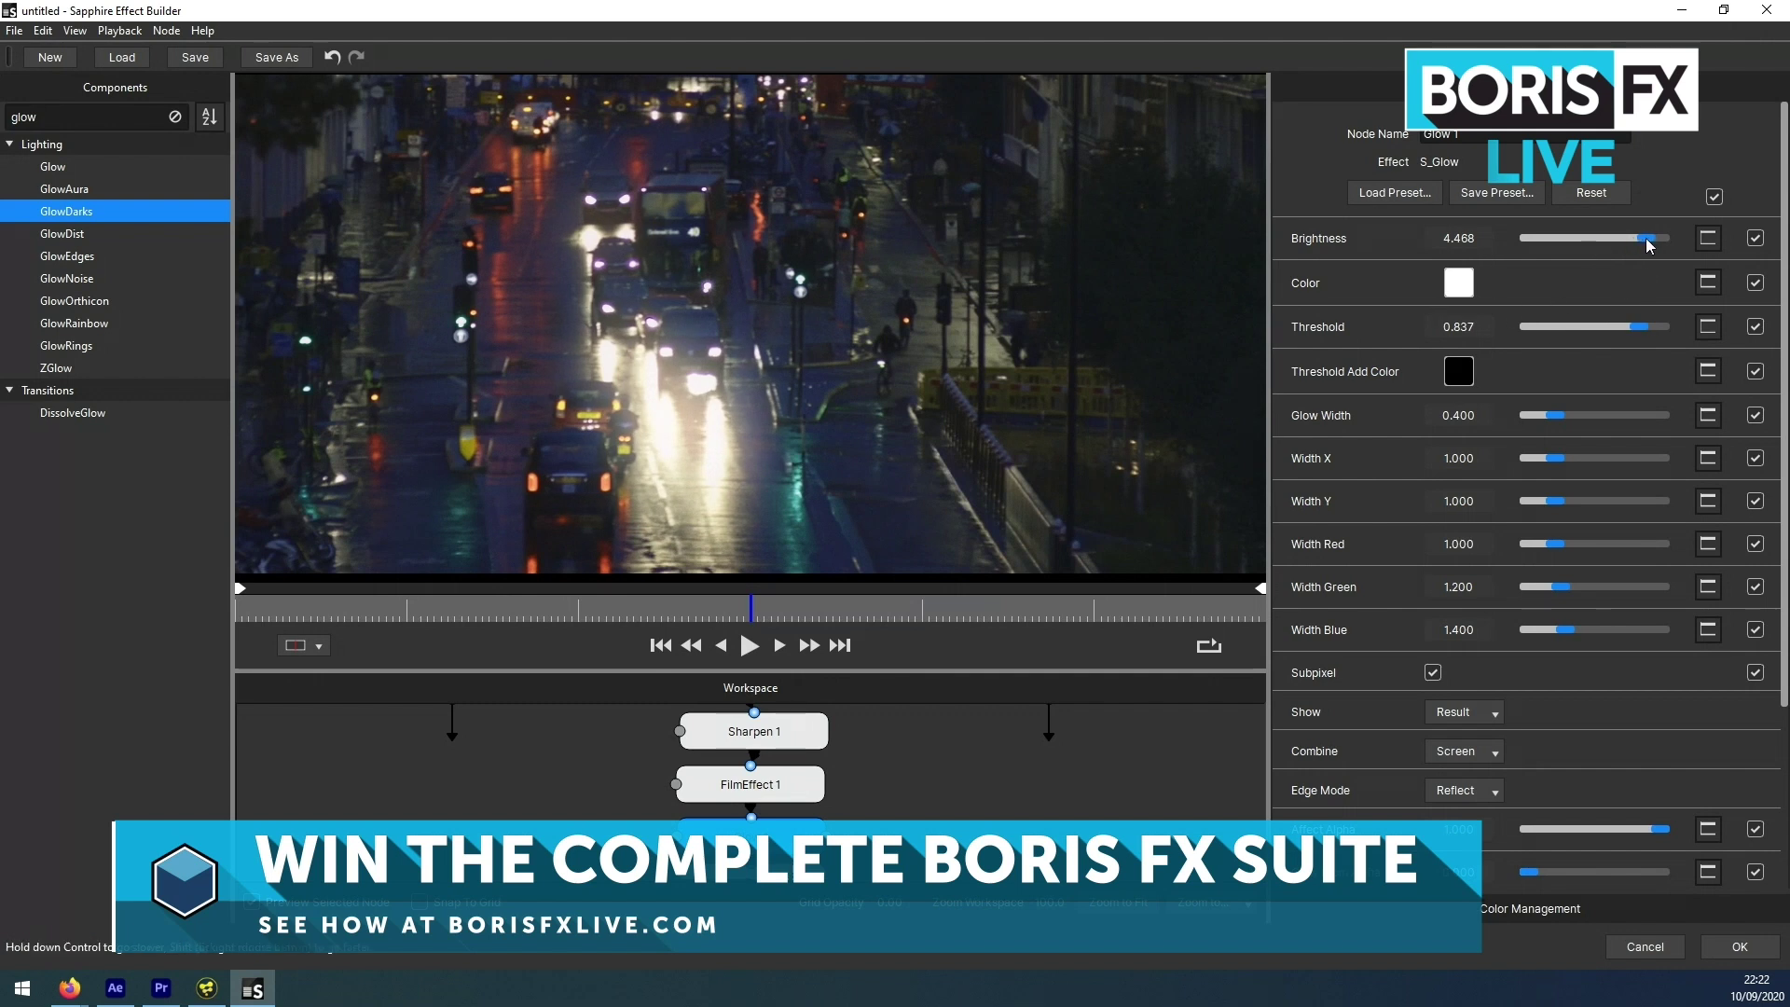
drag(1649, 239, 1581, 240)
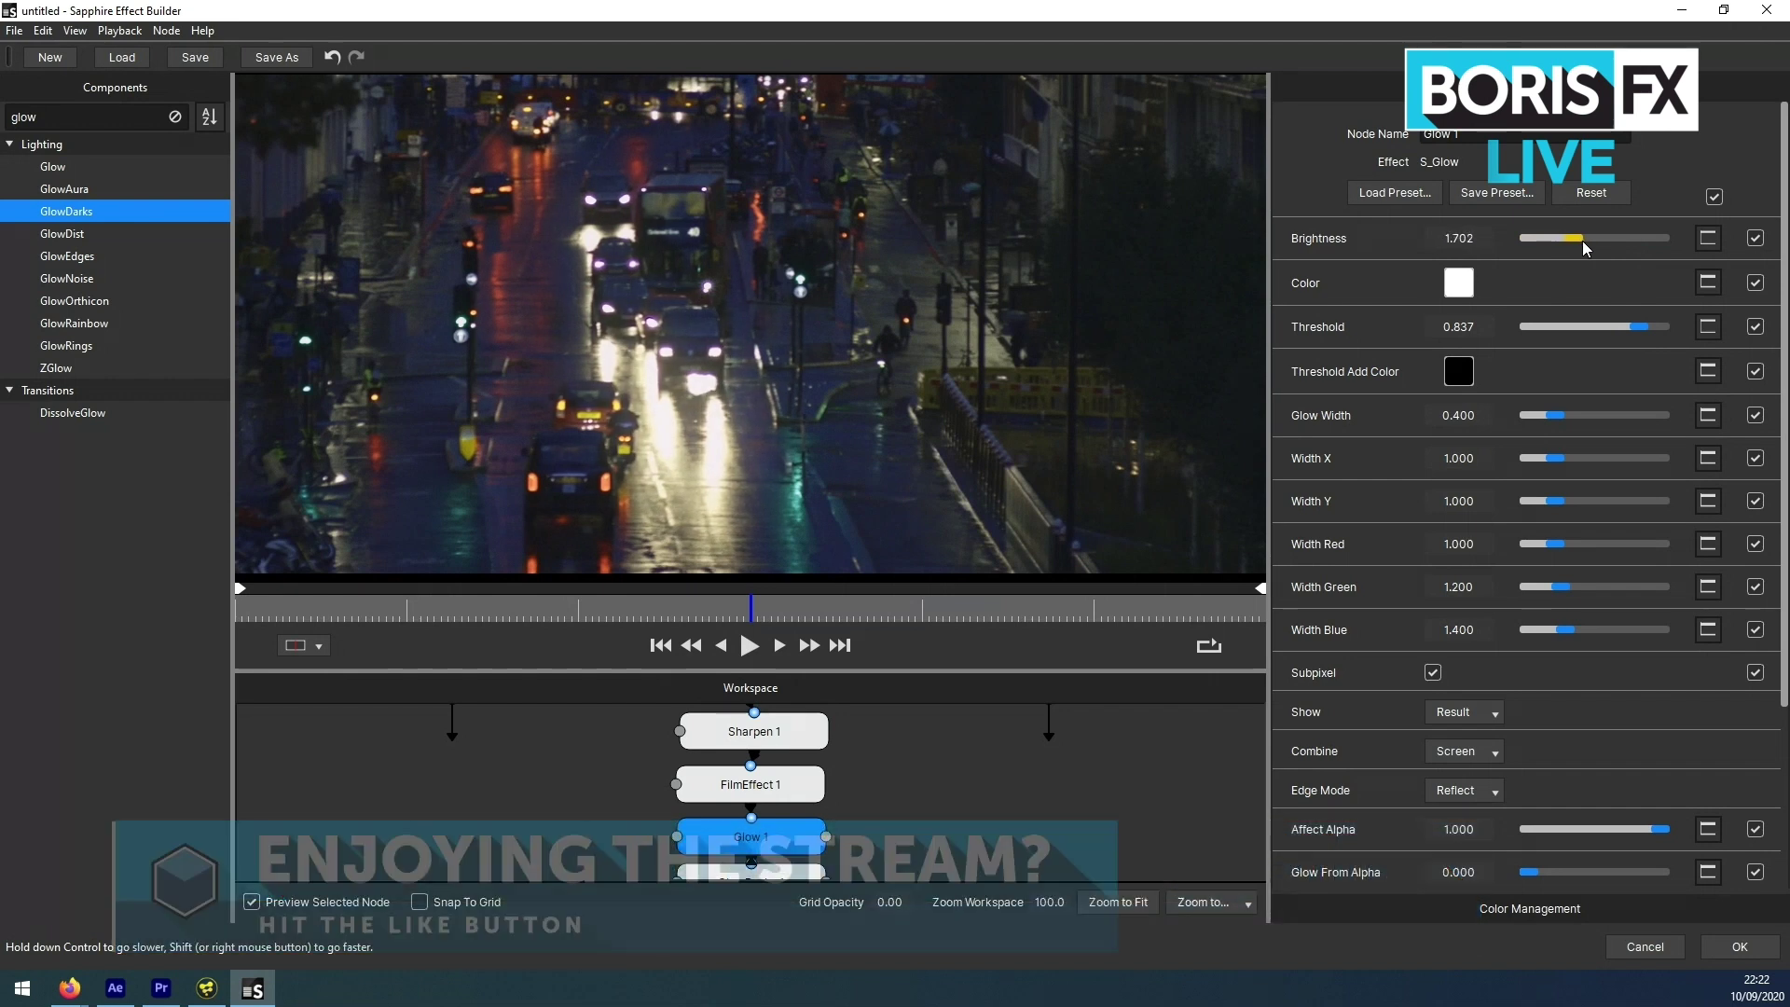
drag(1556, 418, 1563, 417)
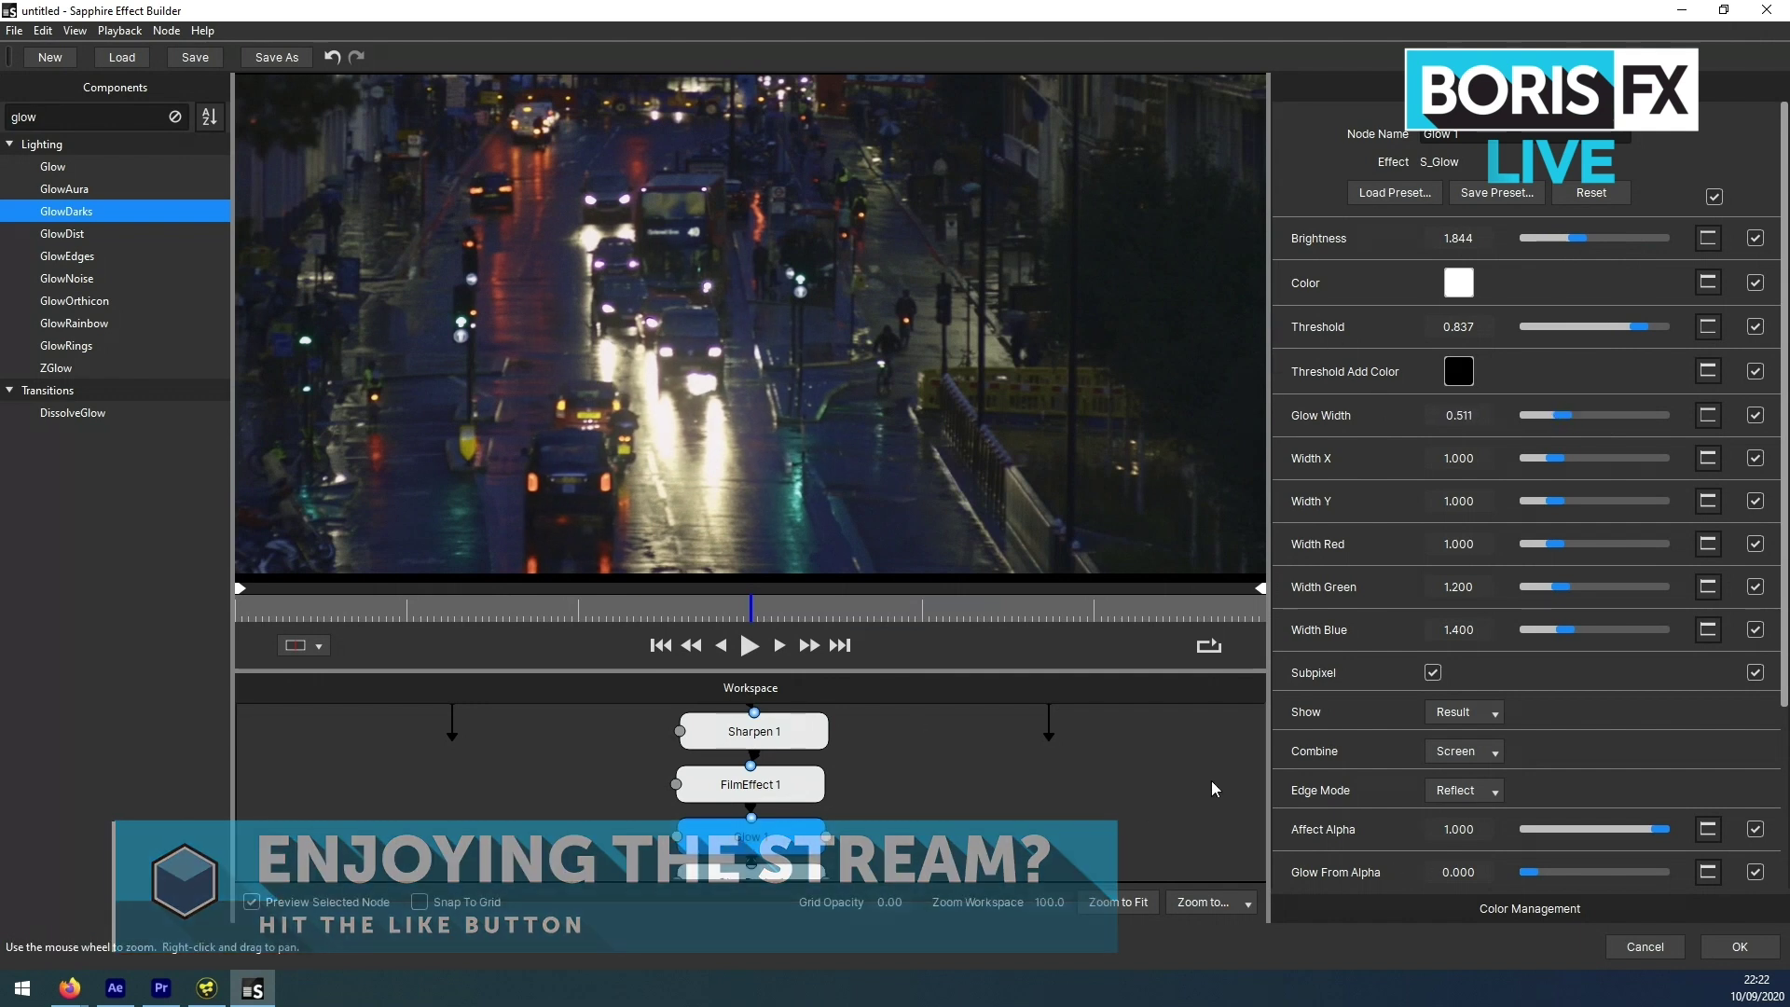
- Lower the GlowDarks 1 node's Darkness to about 0.246 and its Glow Saturation to about 1.549
drag(959, 779, 965, 742)
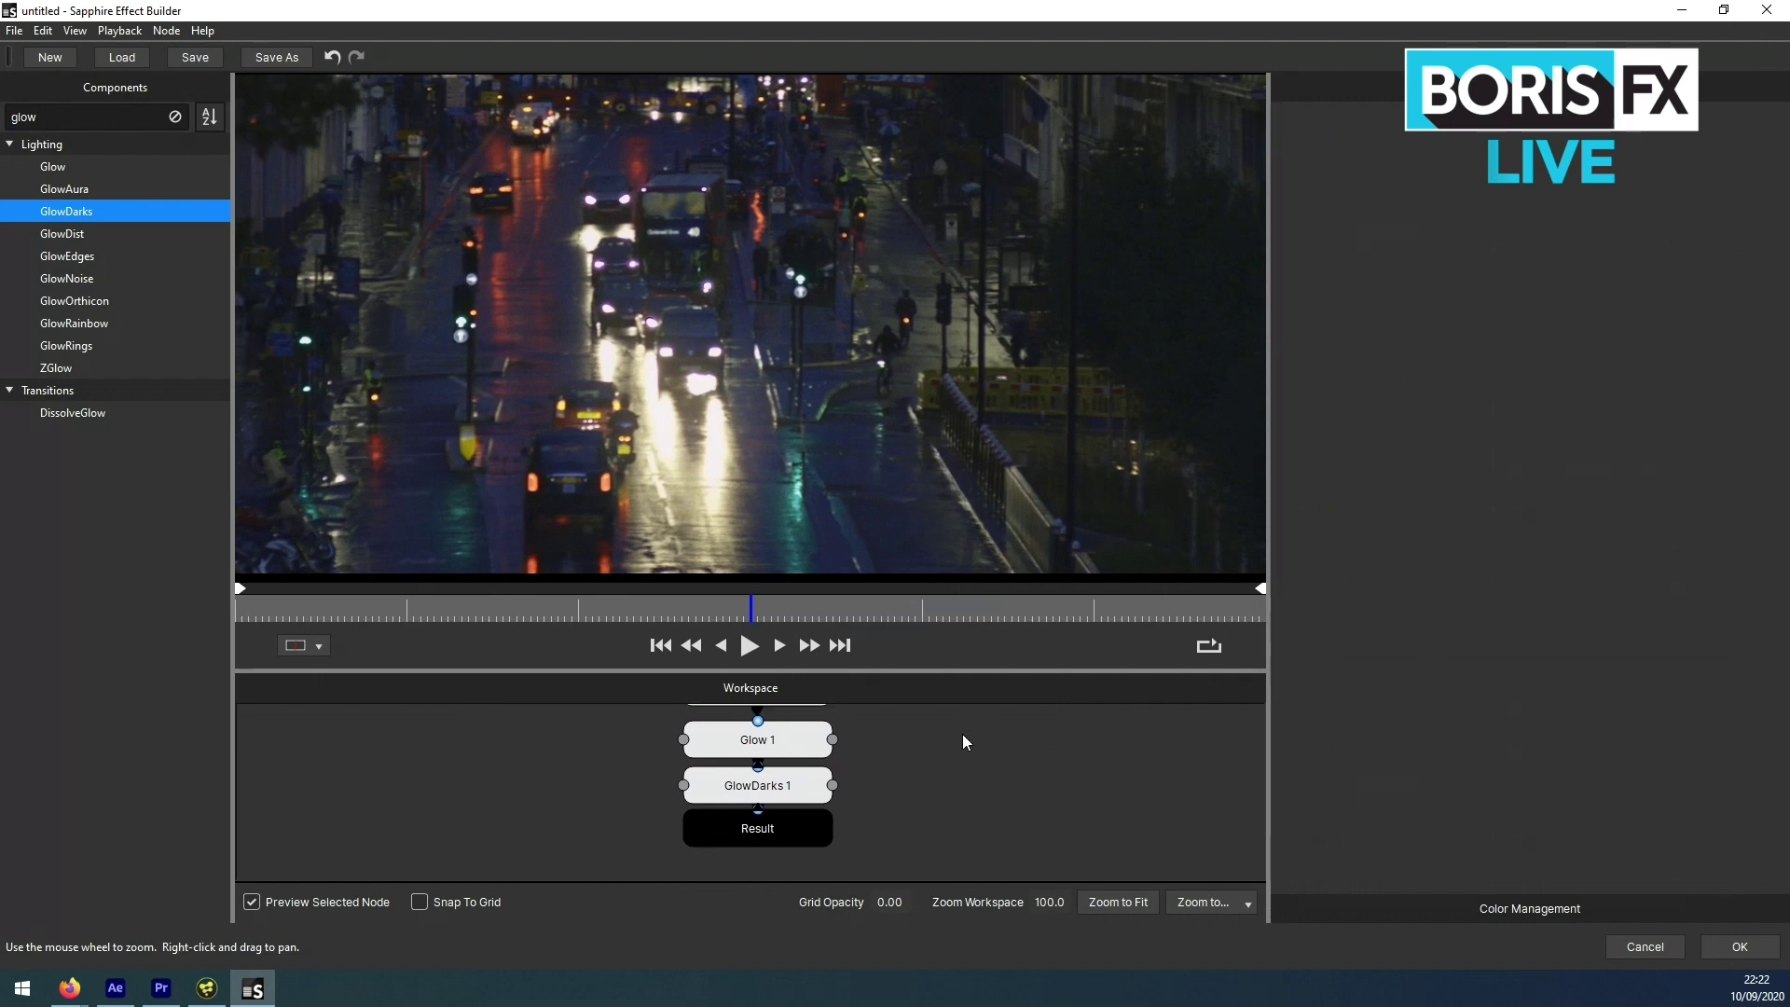
click(809, 785)
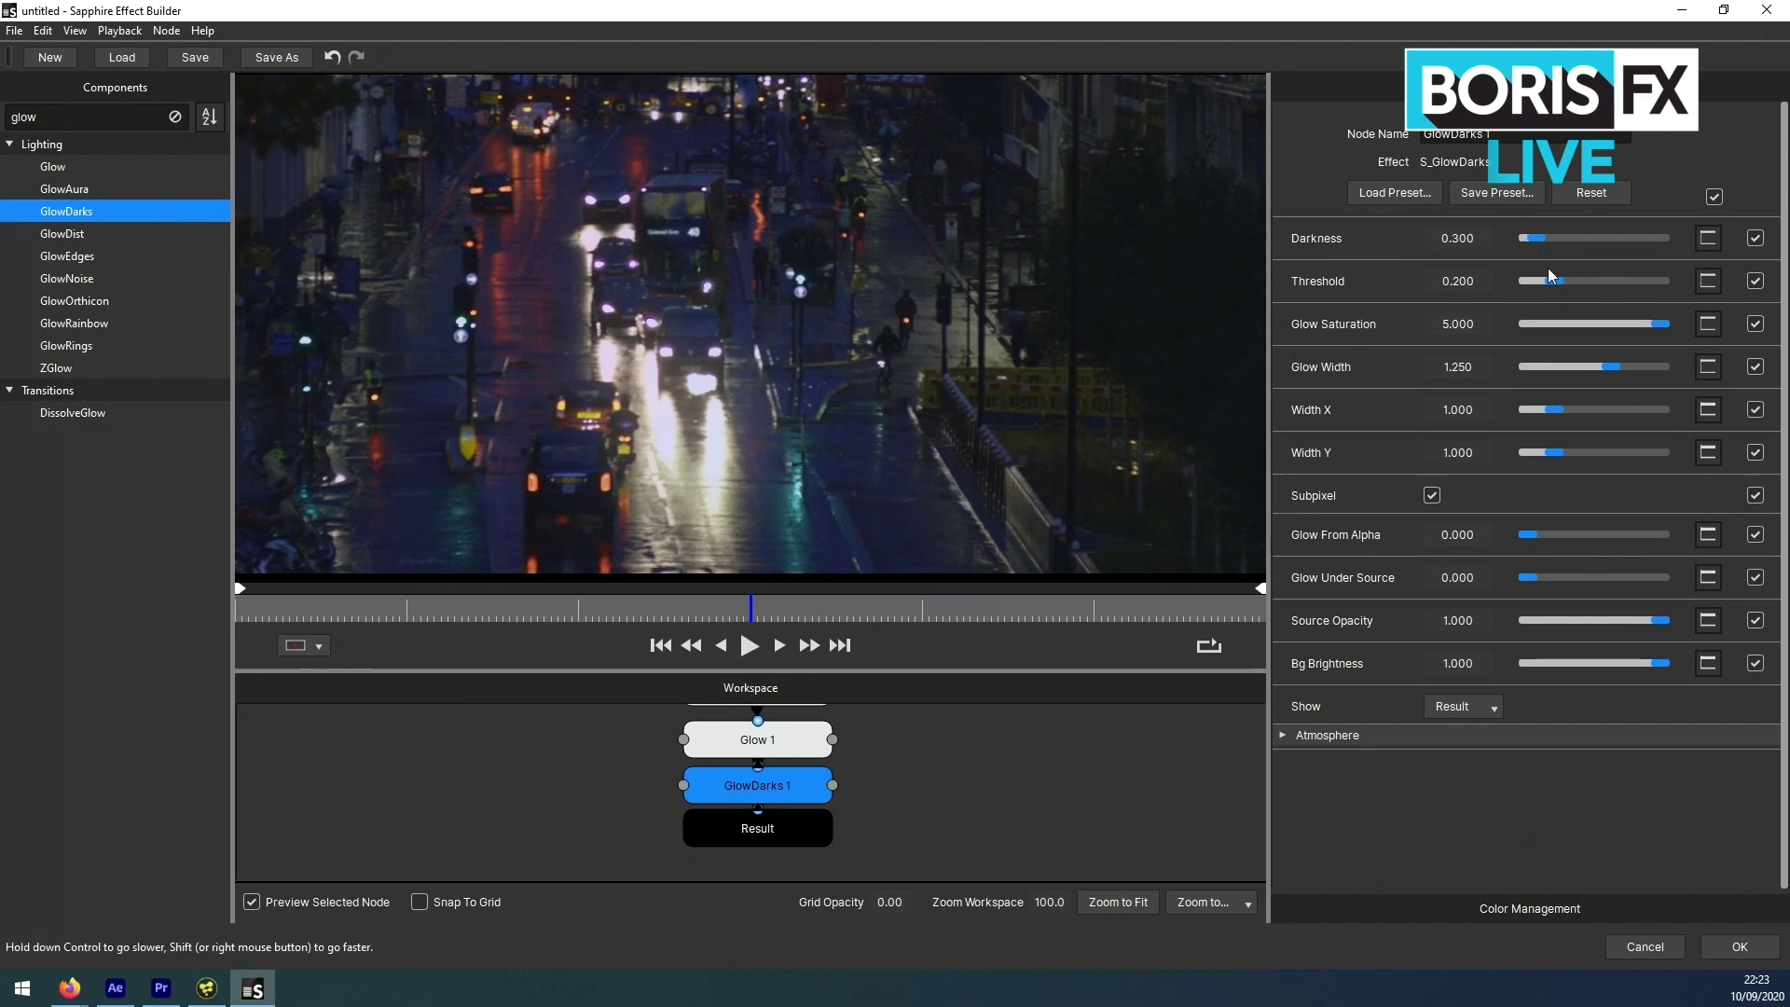
drag(1535, 244, 1530, 244)
mouse_move(1661, 326)
mouse_down()
mouse_move(1548, 326)
mouse_move(1751, 322)
mouse_move(1619, 326)
mouse_move(1639, 322)
mouse_up()
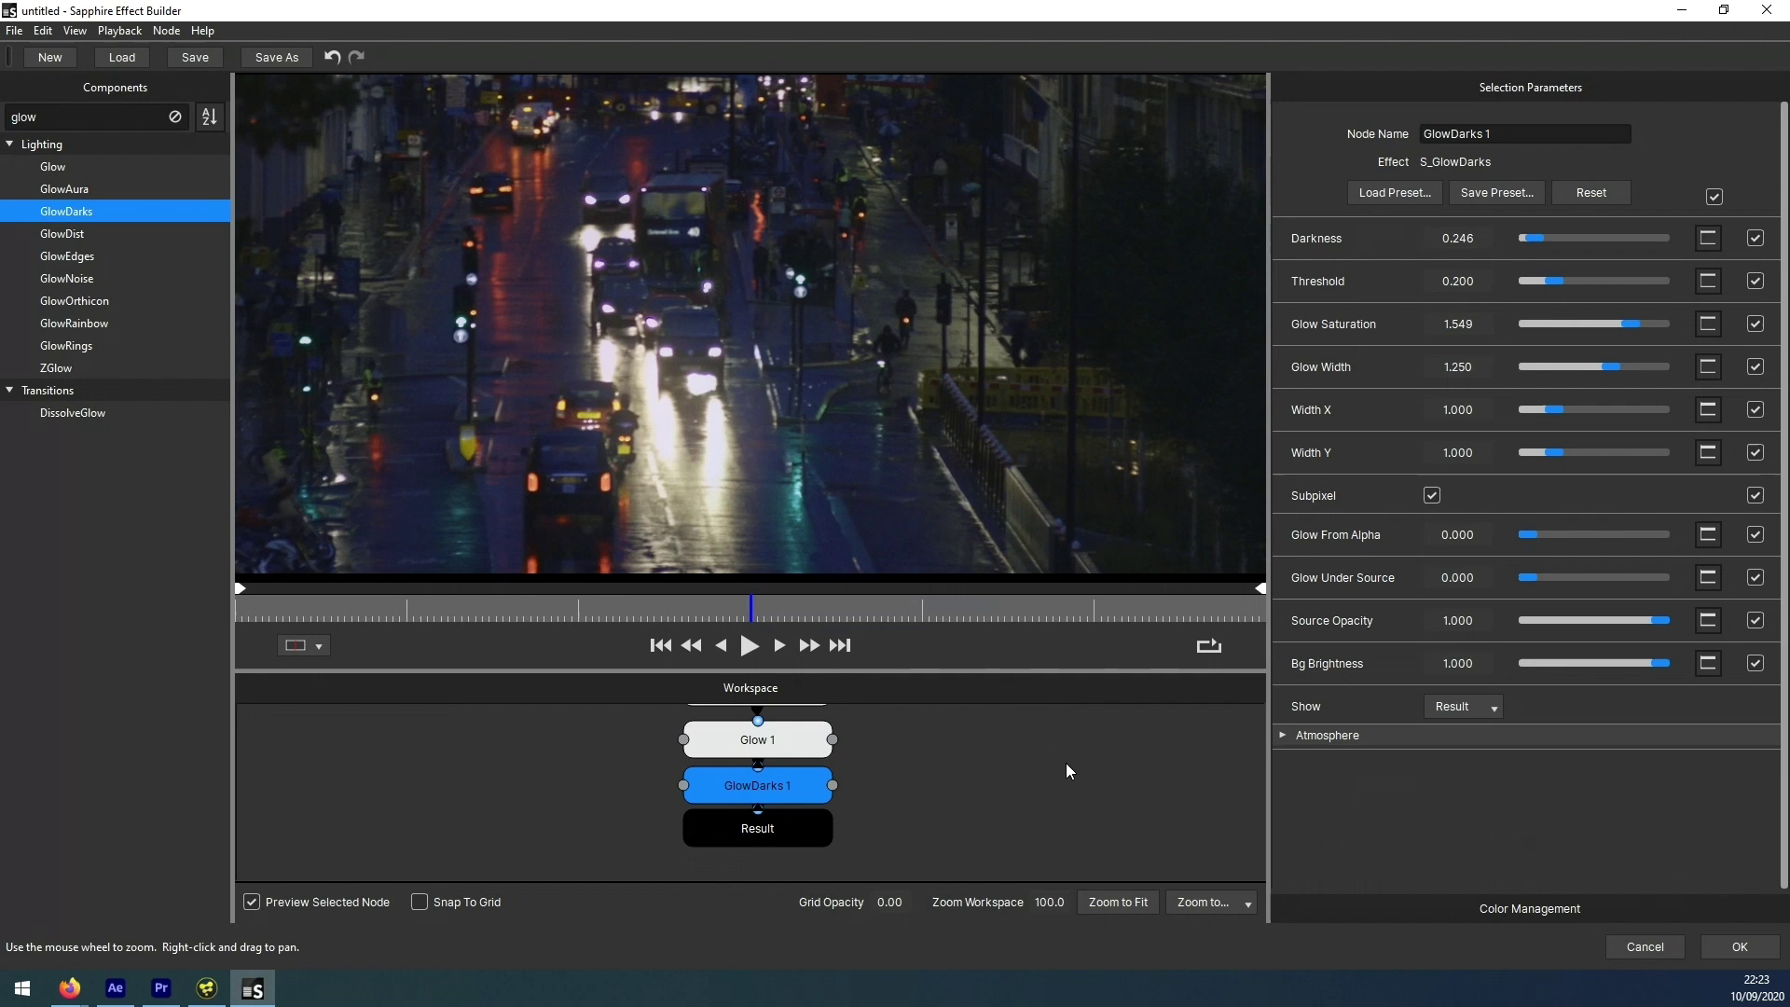
- Fit the whole node tree in the workspace, apply the effect, and preview the London buses wet night 2 composition
click(1016, 803)
click(1119, 902)
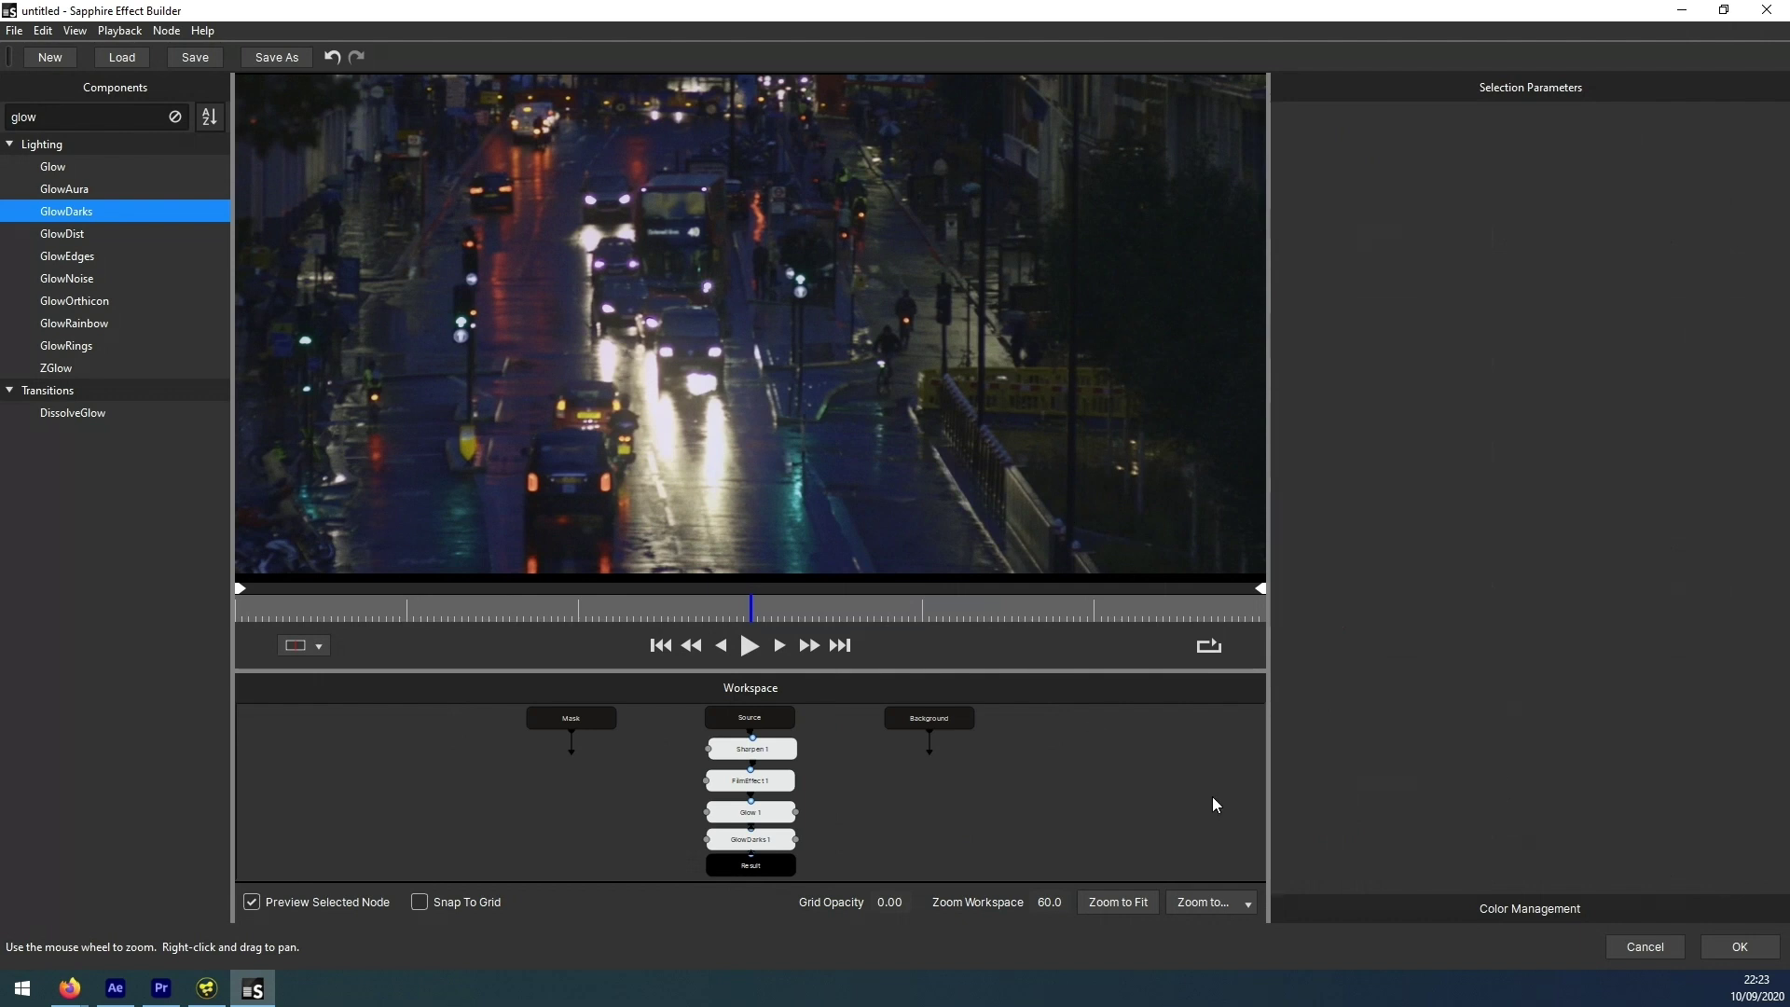
click(1742, 948)
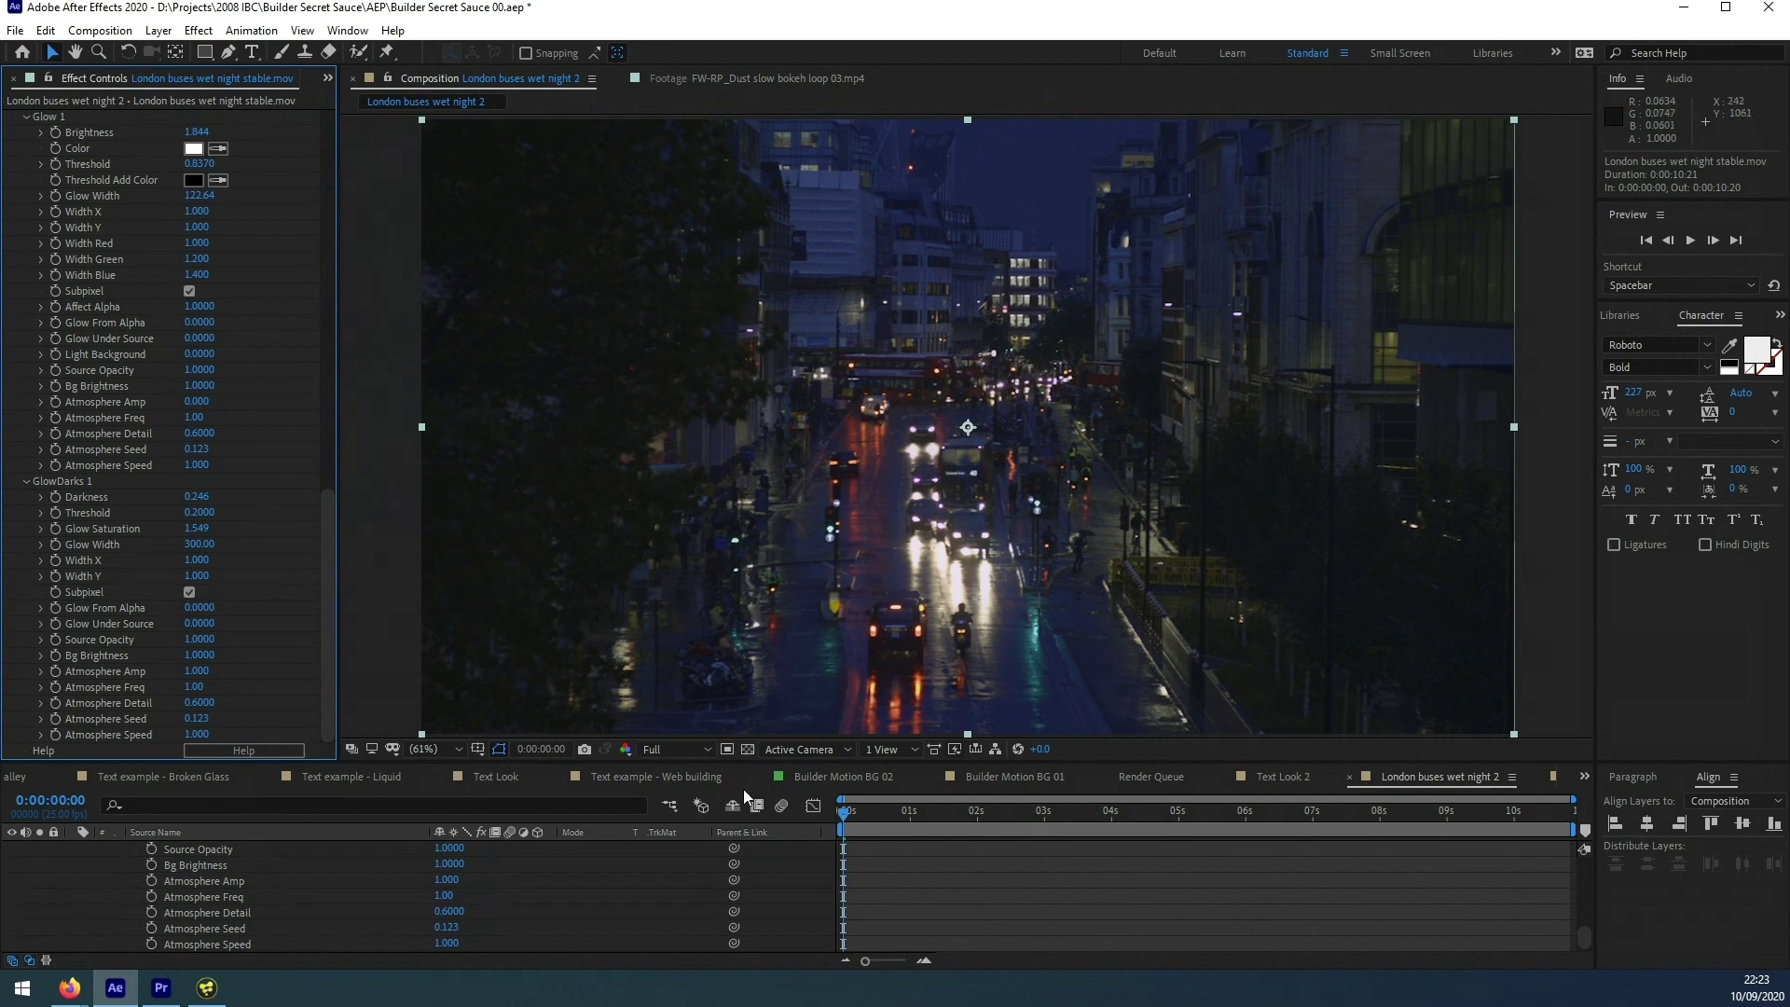
key(space)
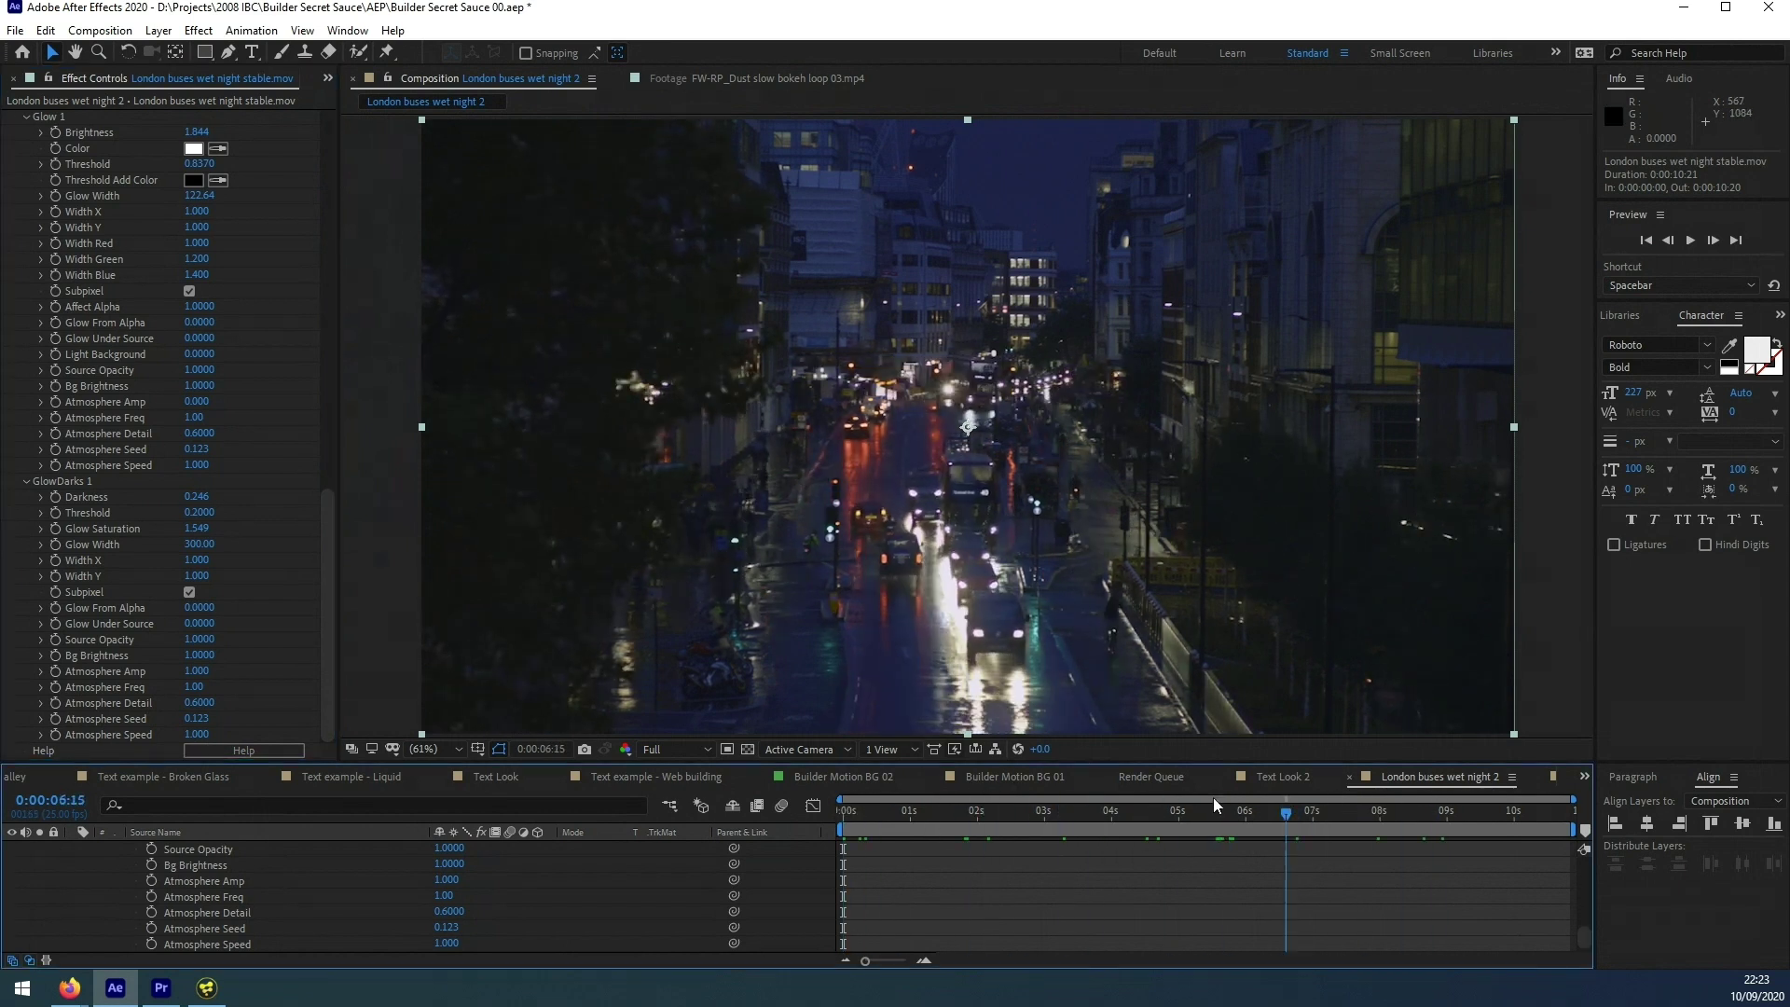
key(space)
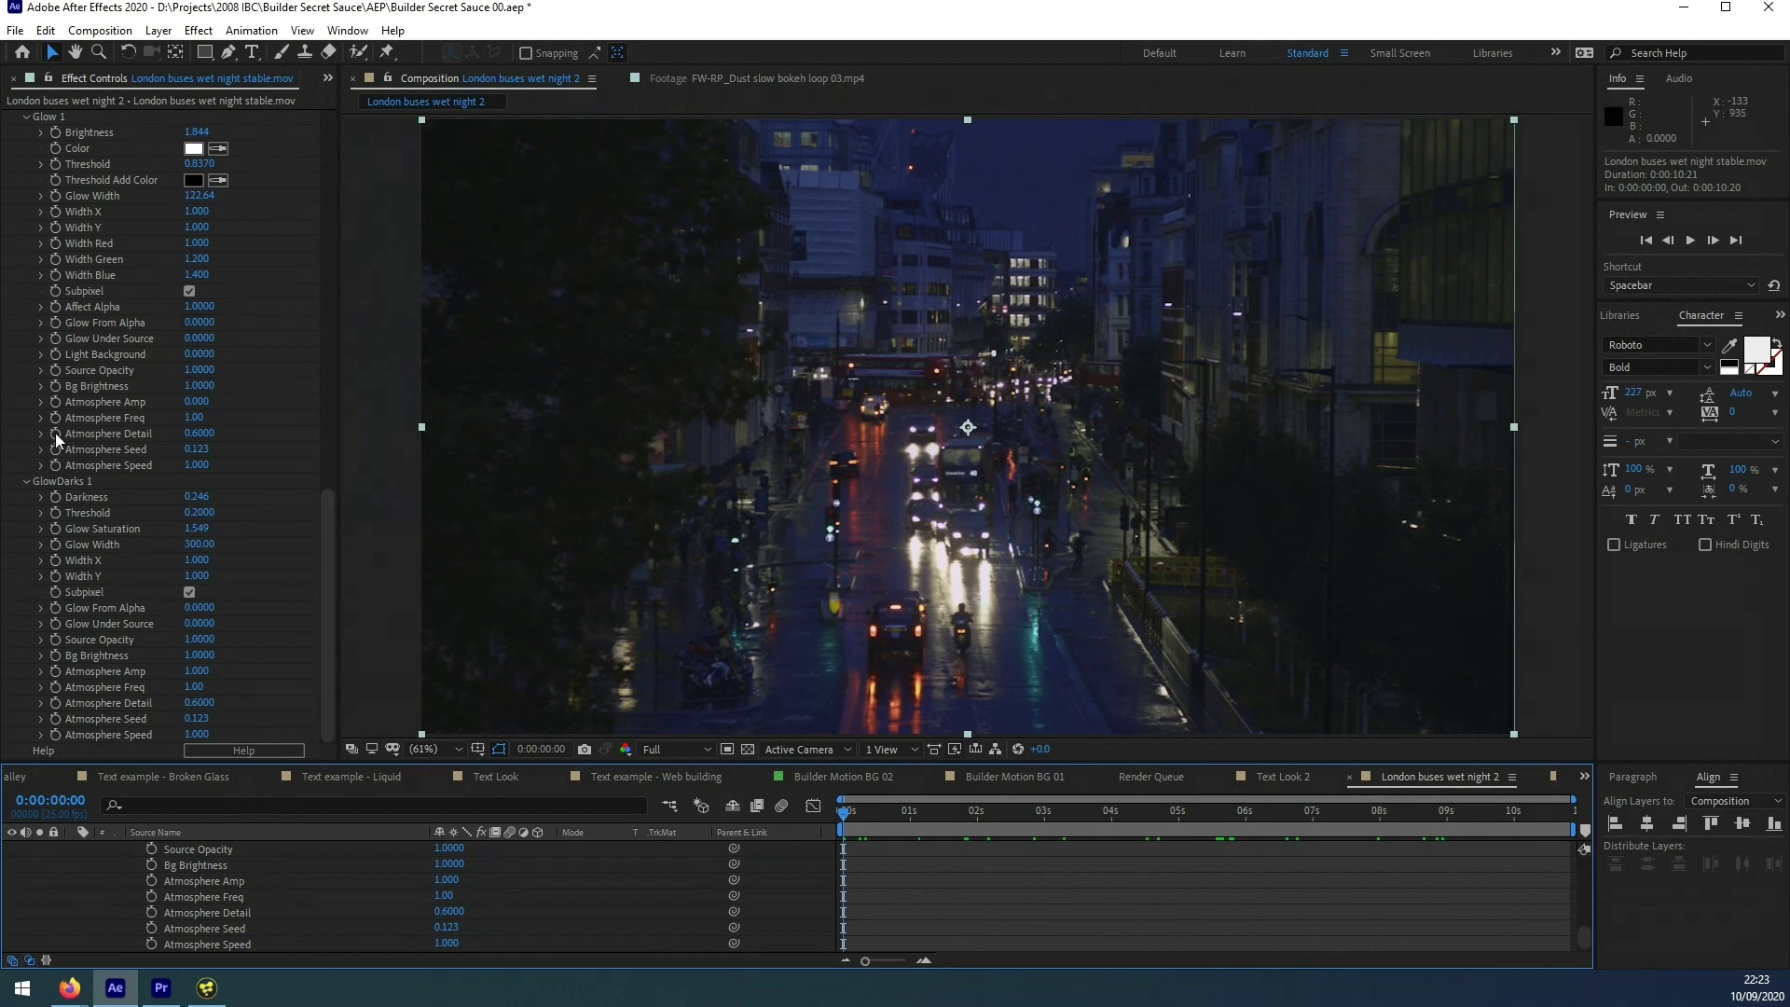
- Review all the Sharpen, FilmEffect, Glow and GlowDarks parameters that S_Effect exposes on the layer
drag(328, 543, 328, 166)
click(264, 232)
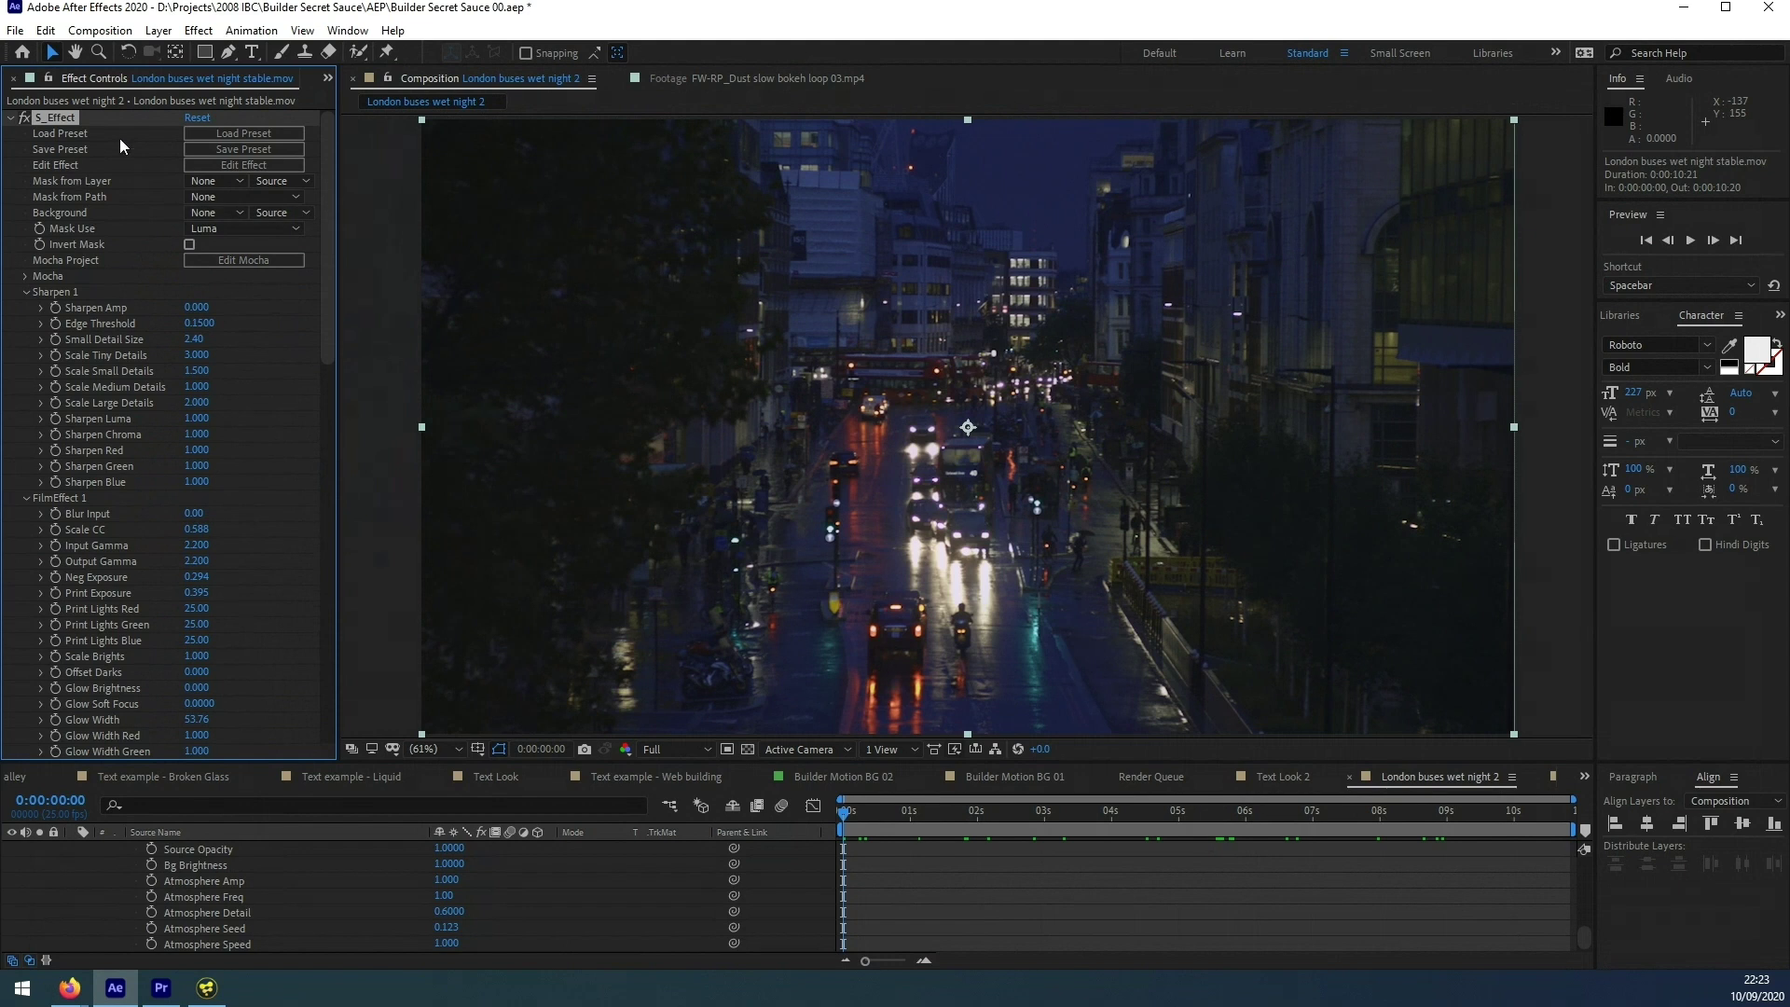
click(111, 294)
scroll(331, 368, down, 5)
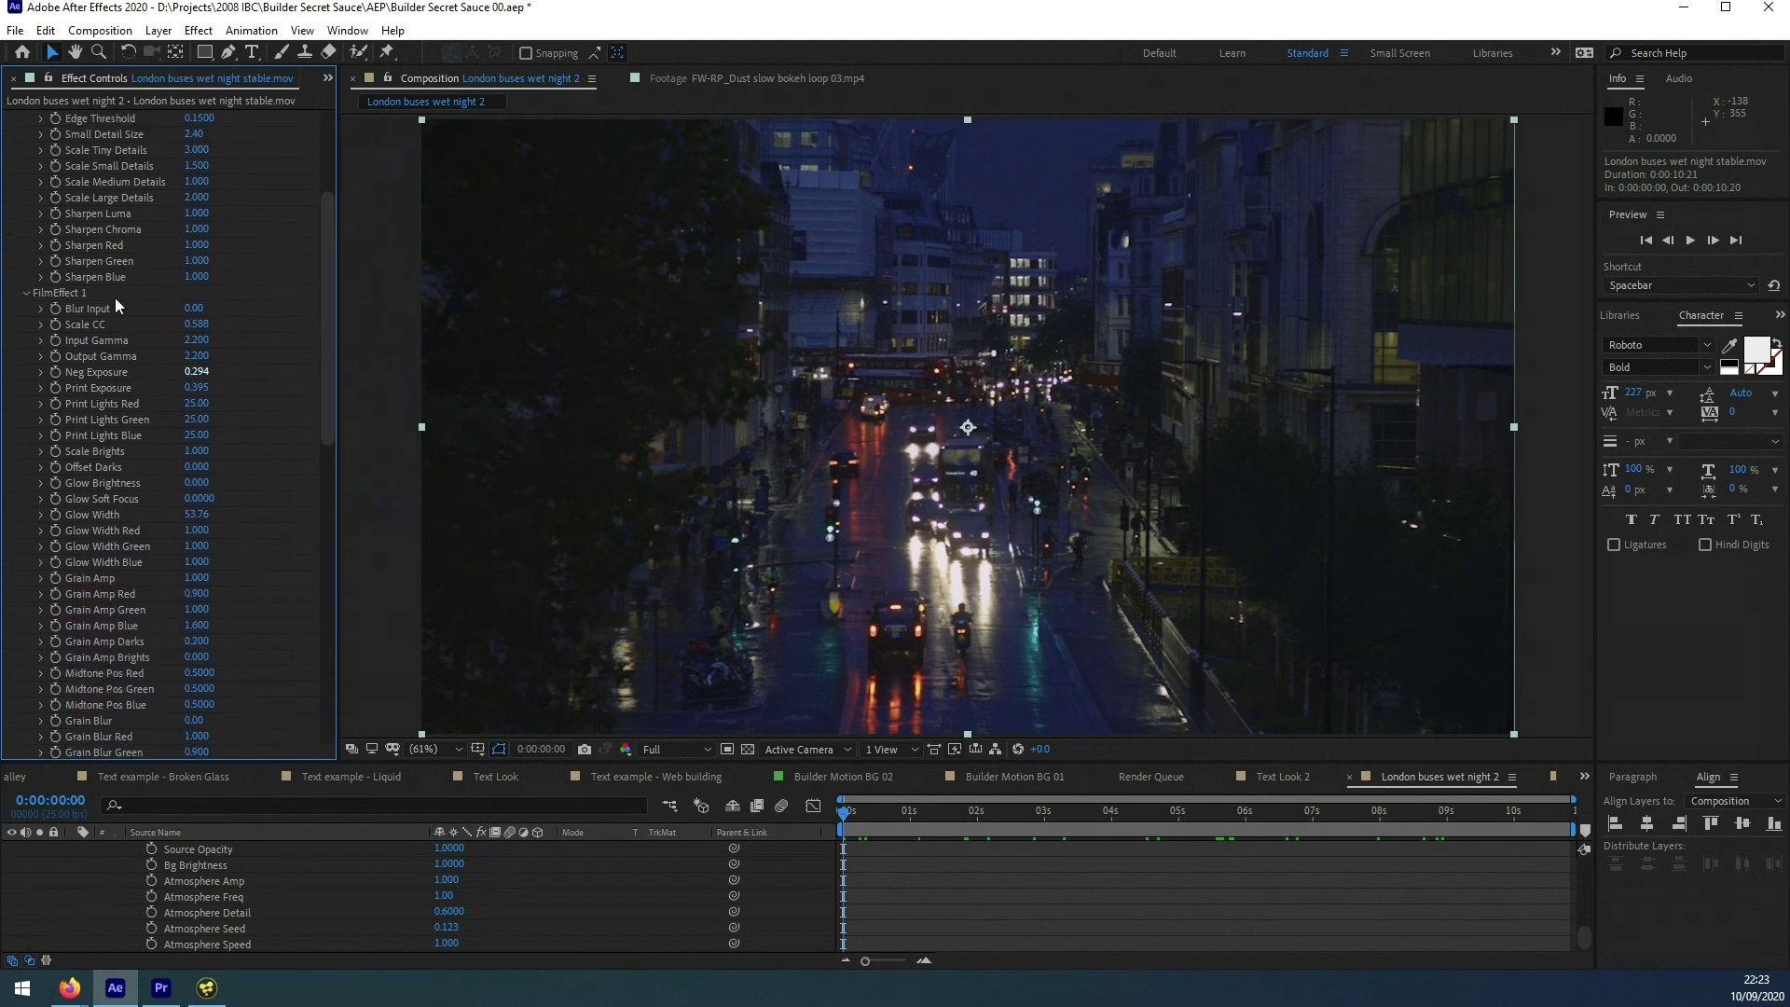
drag(326, 387, 350, 635)
scroll(321, 553, down, 3)
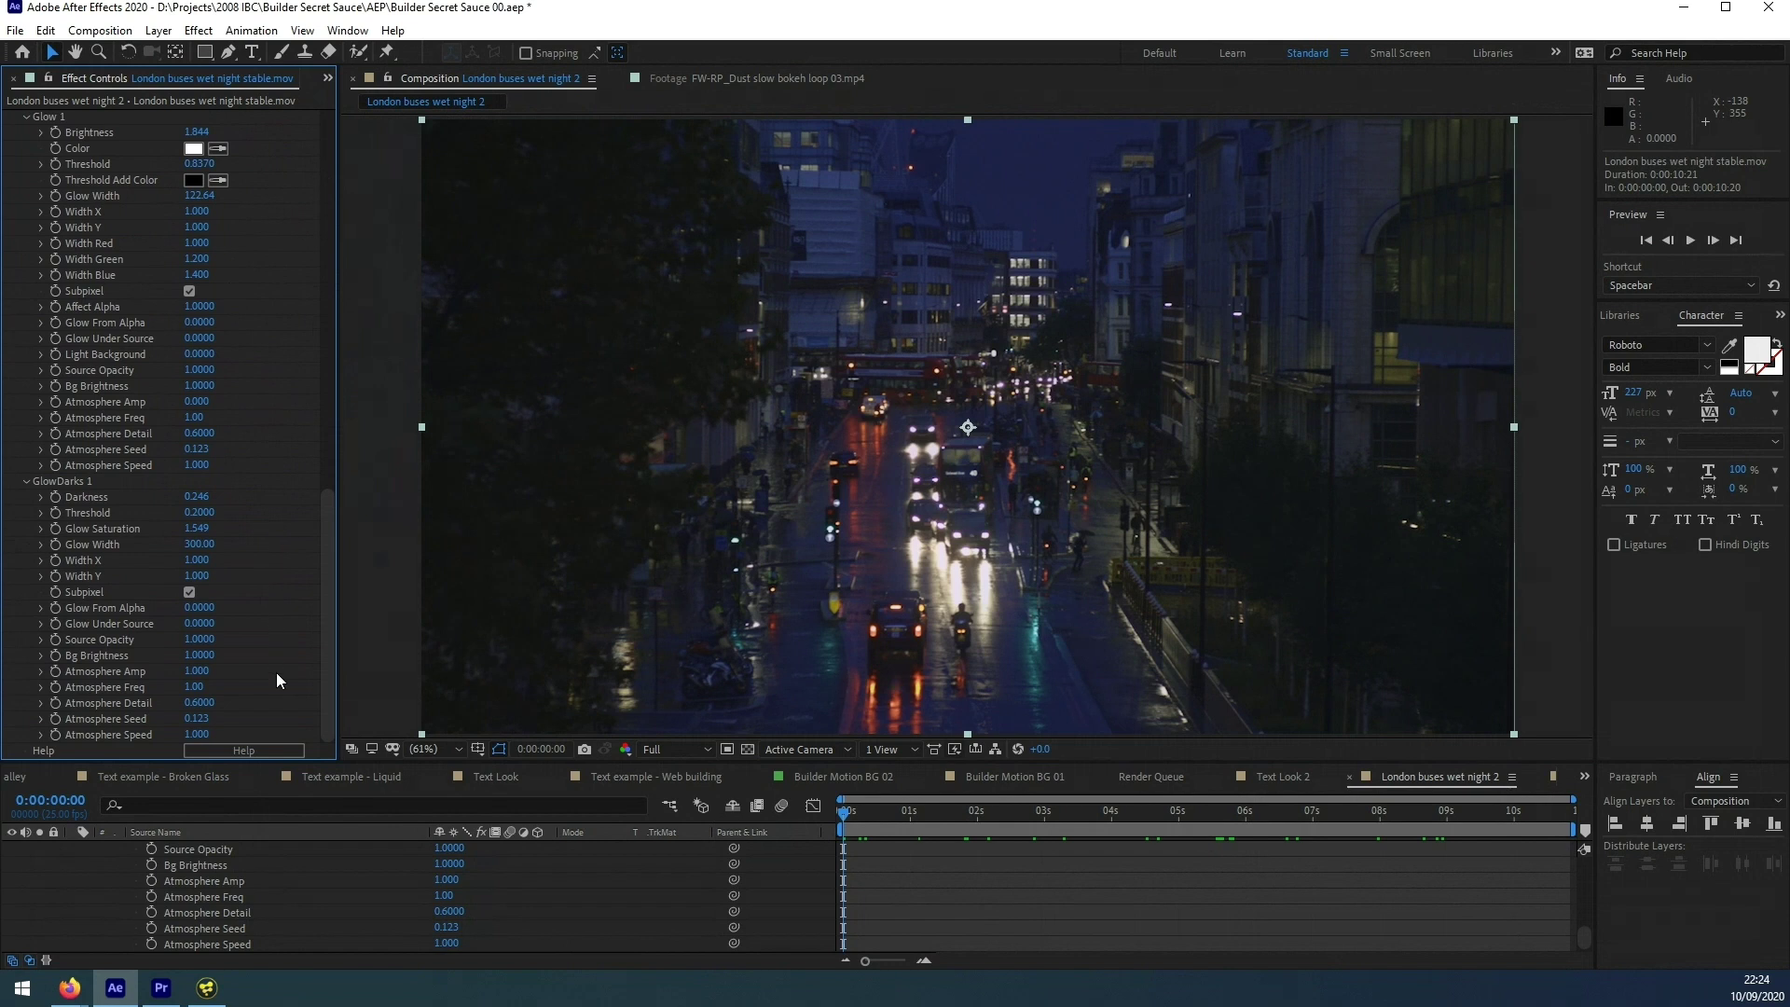
drag(332, 591, 333, 193)
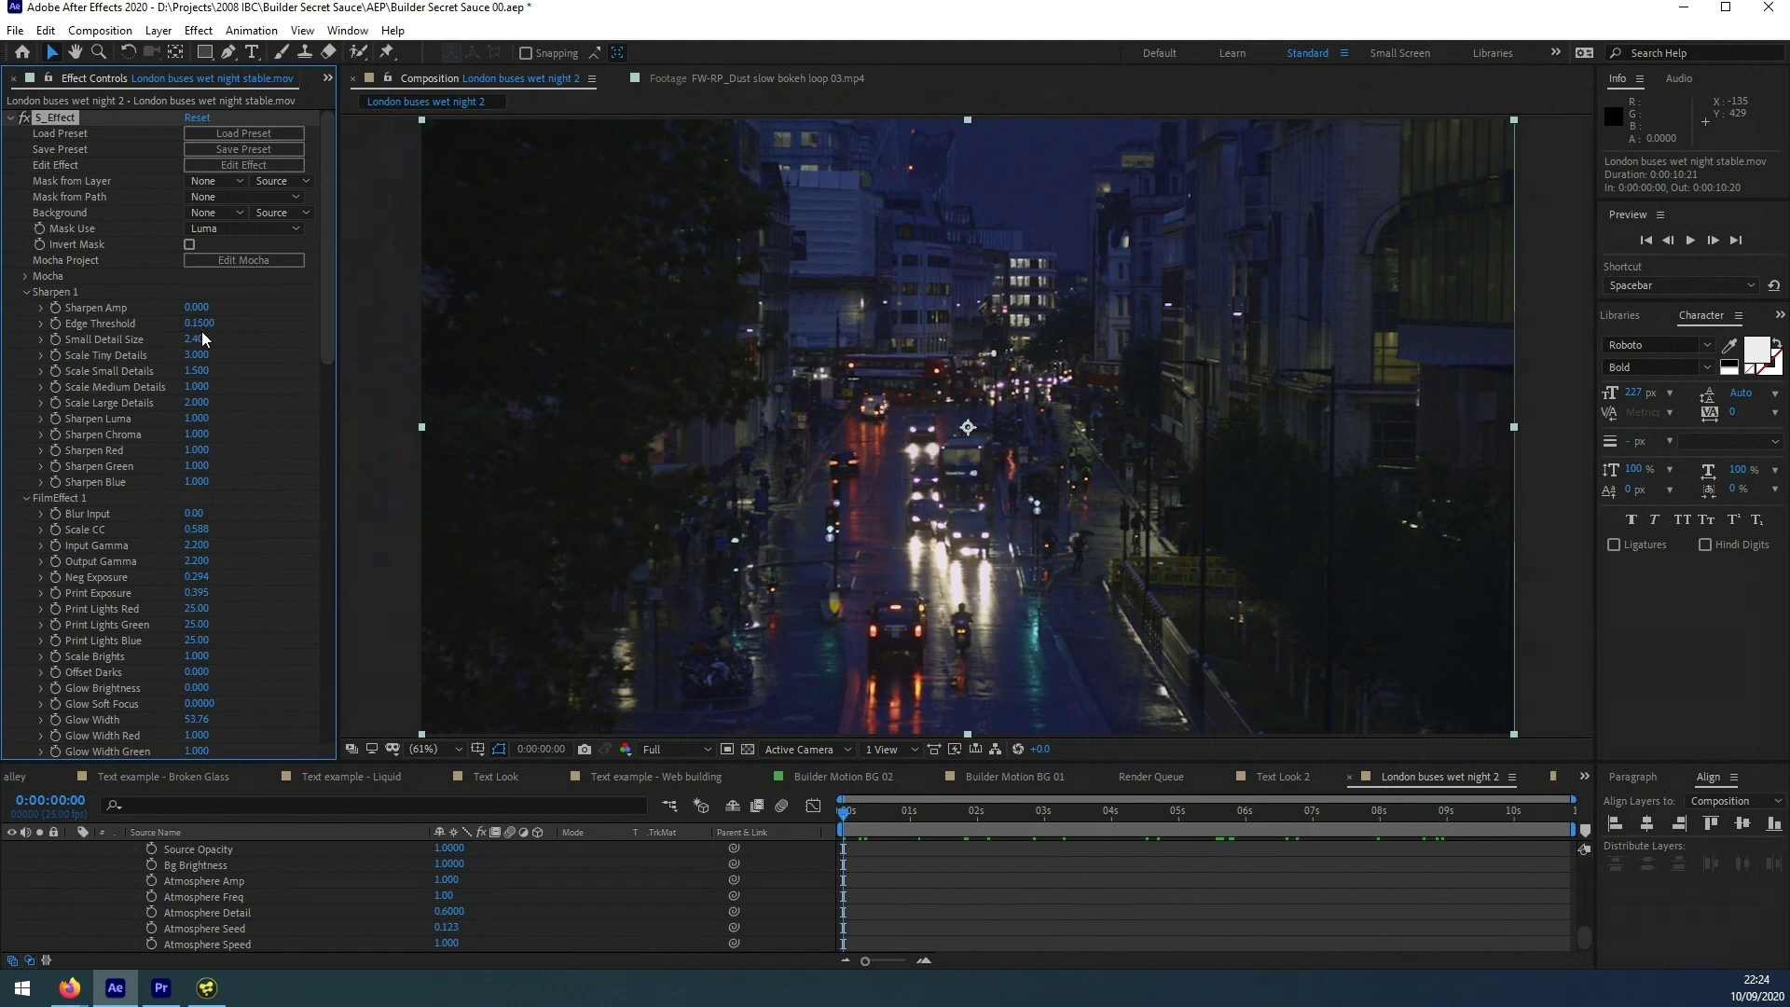
scroll(336, 391, down, 3)
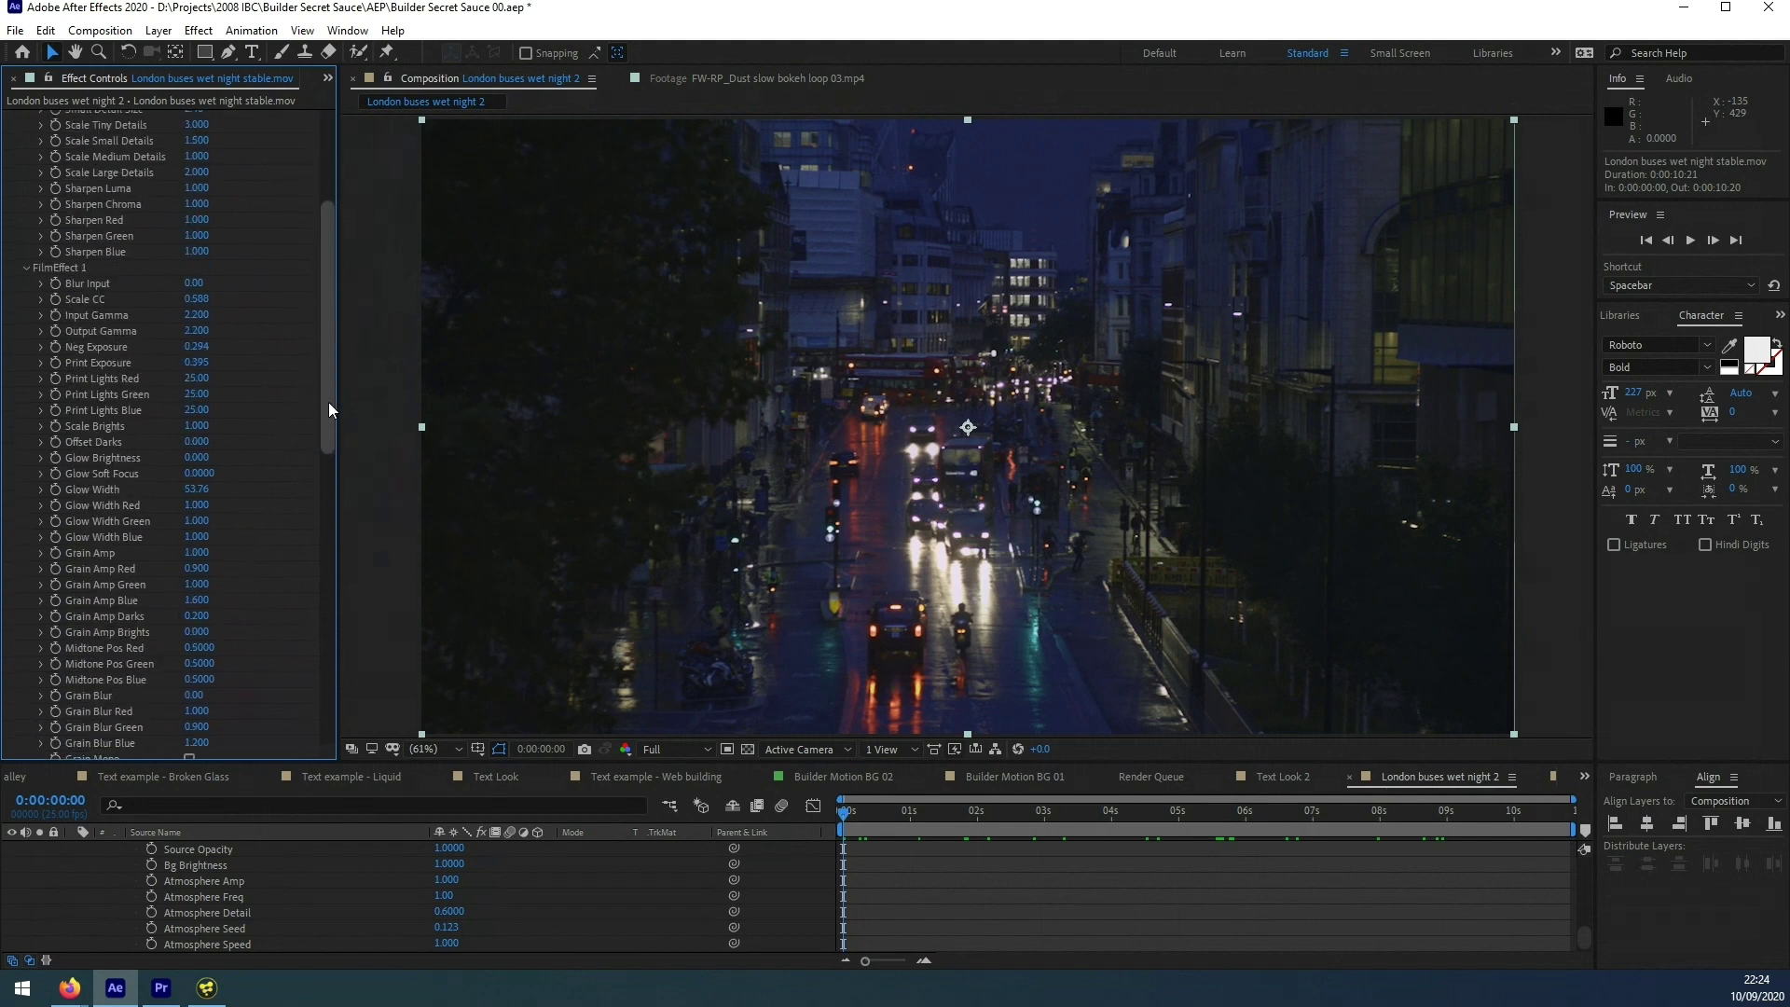
scroll(327, 208, up, 3)
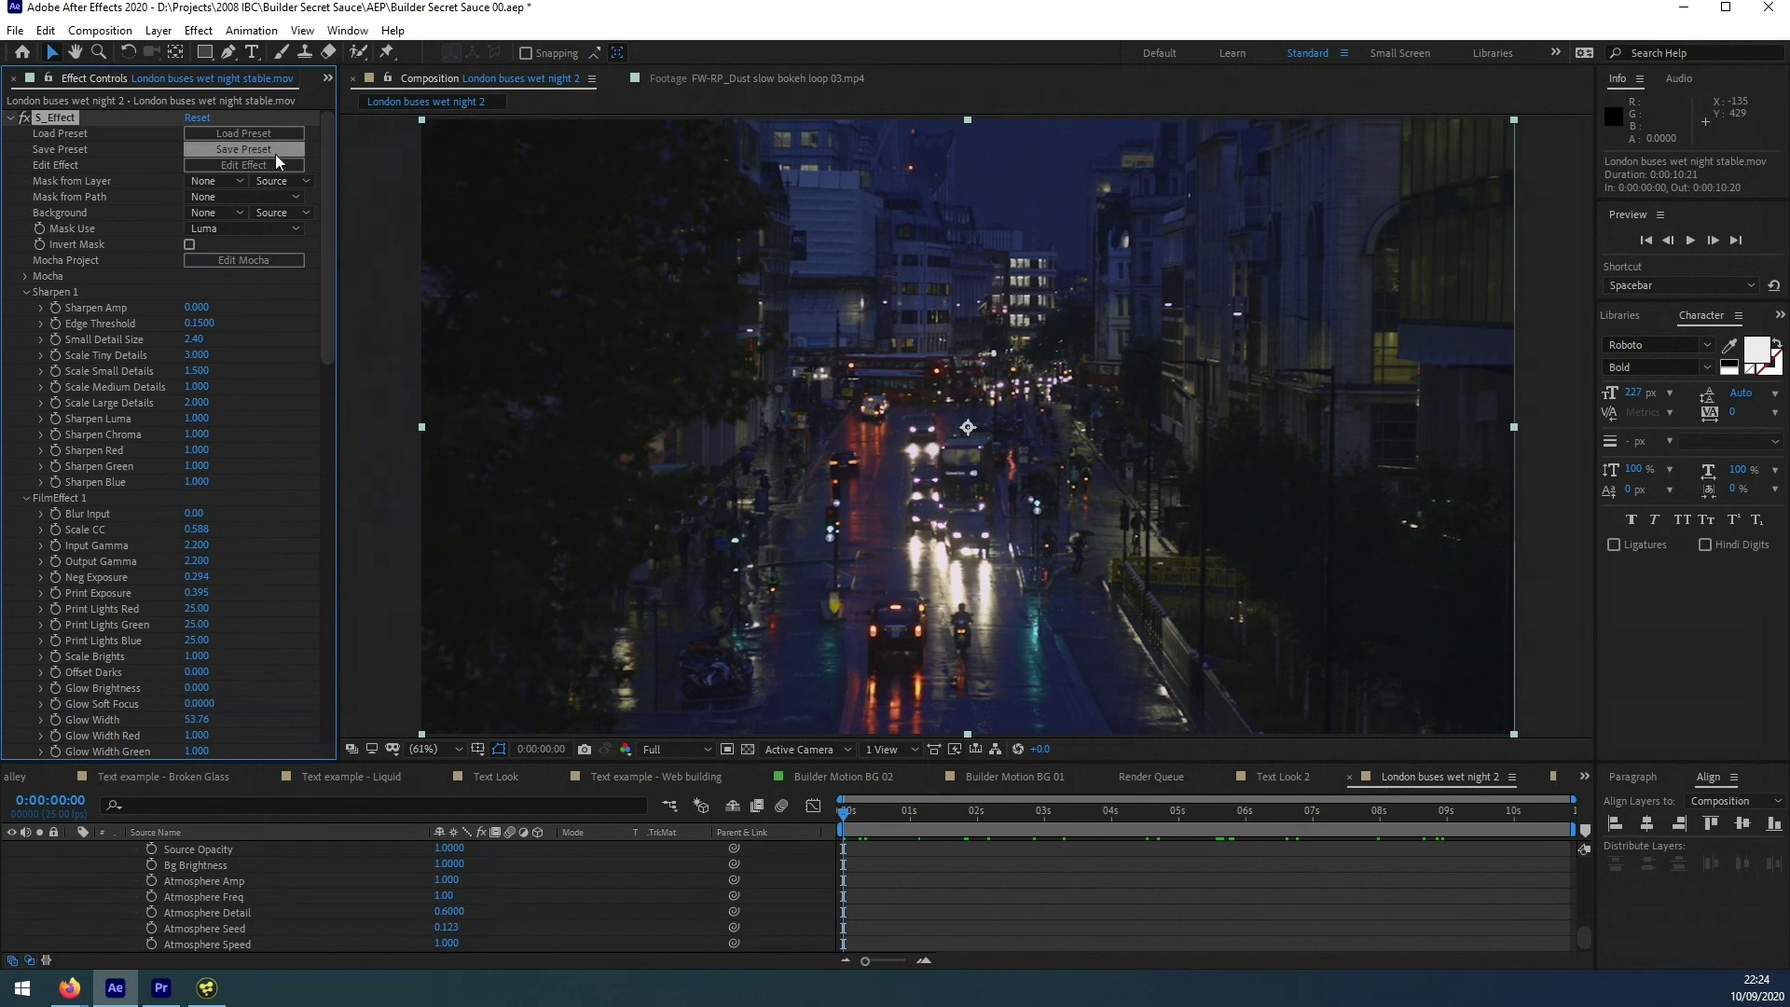
- Reopen the effect for editing and expose only Sharpen Amp from the Sharpen 1 node
click(244, 165)
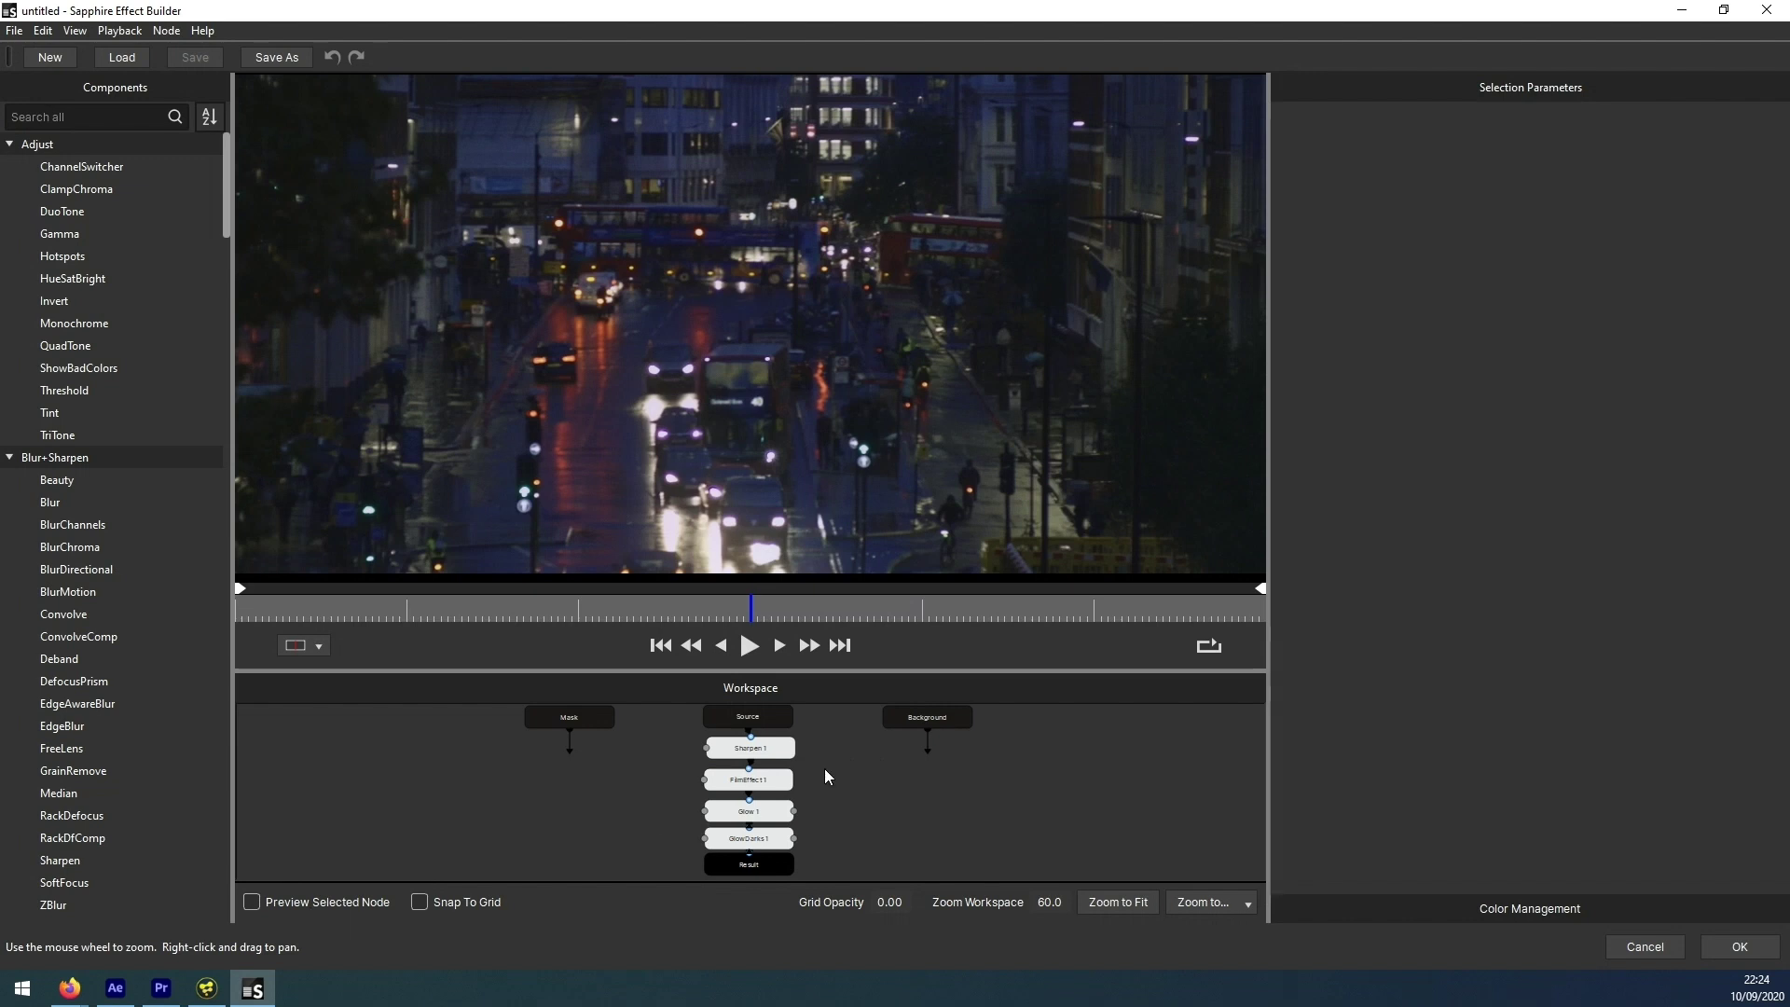
click(766, 751)
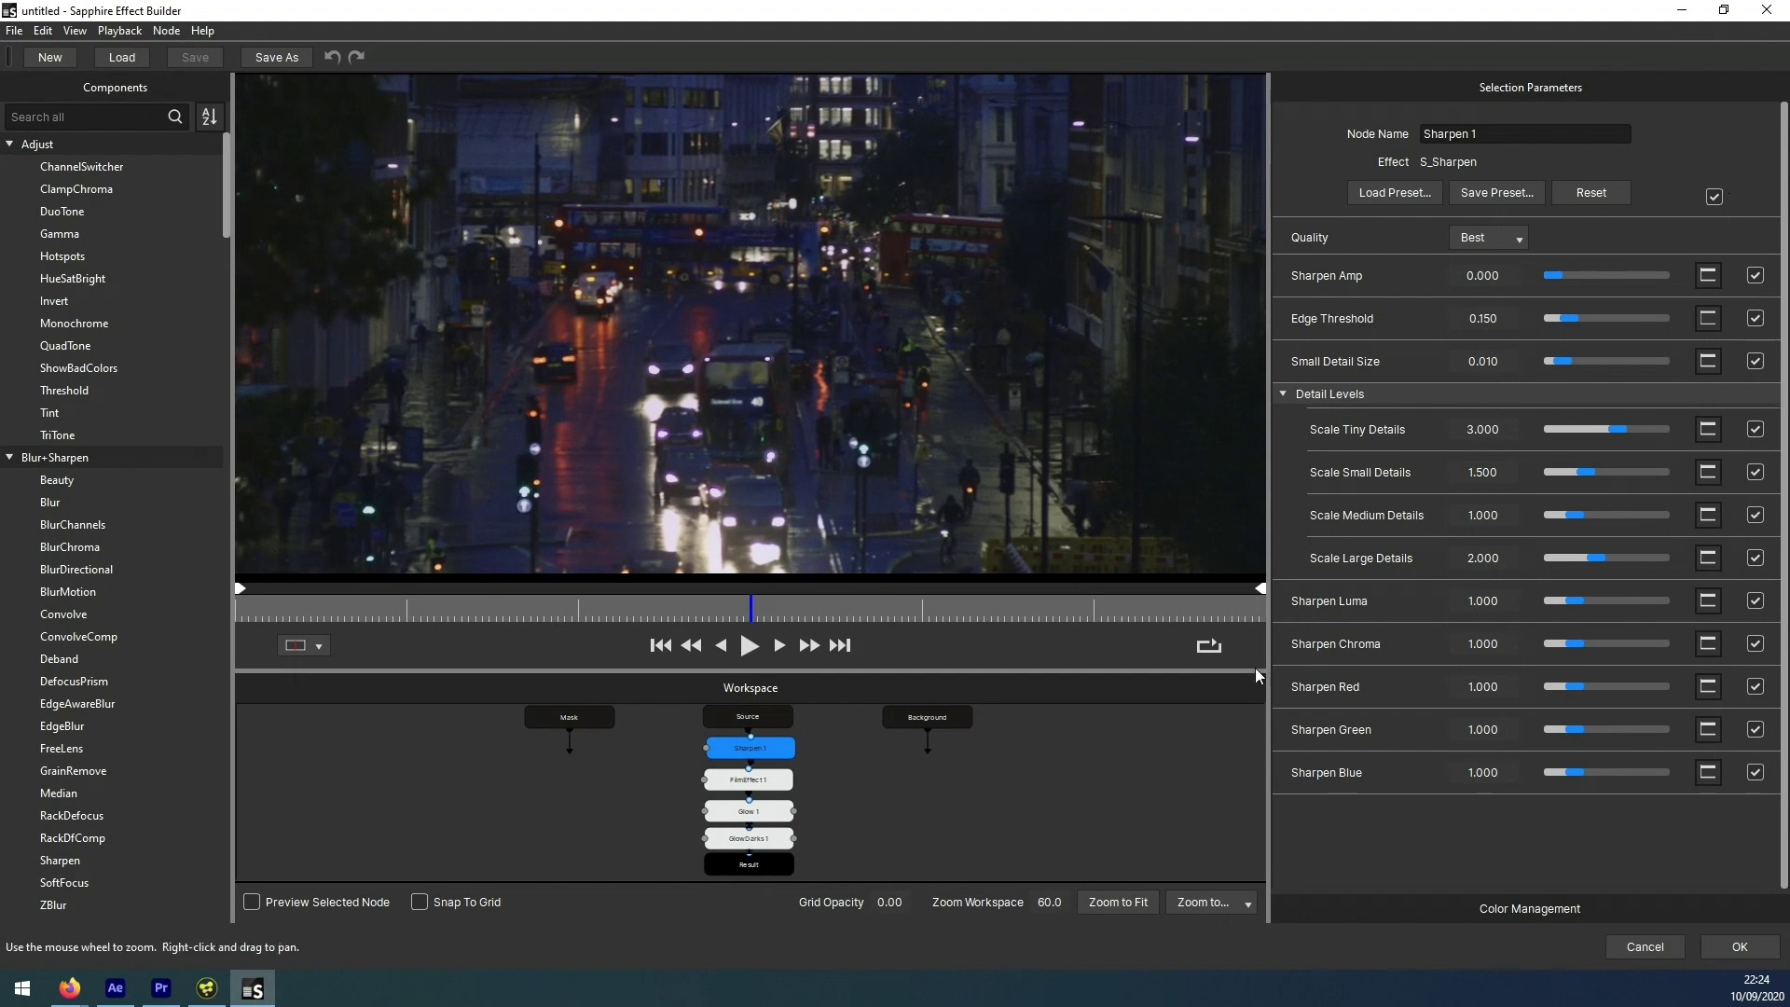
click(1714, 197)
click(1756, 276)
- Limit FilmEffect 1's exposed parameters to Scale CC, Neg Exposure, Print Exposure, Grain Amp and Vignette Darkness
click(777, 780)
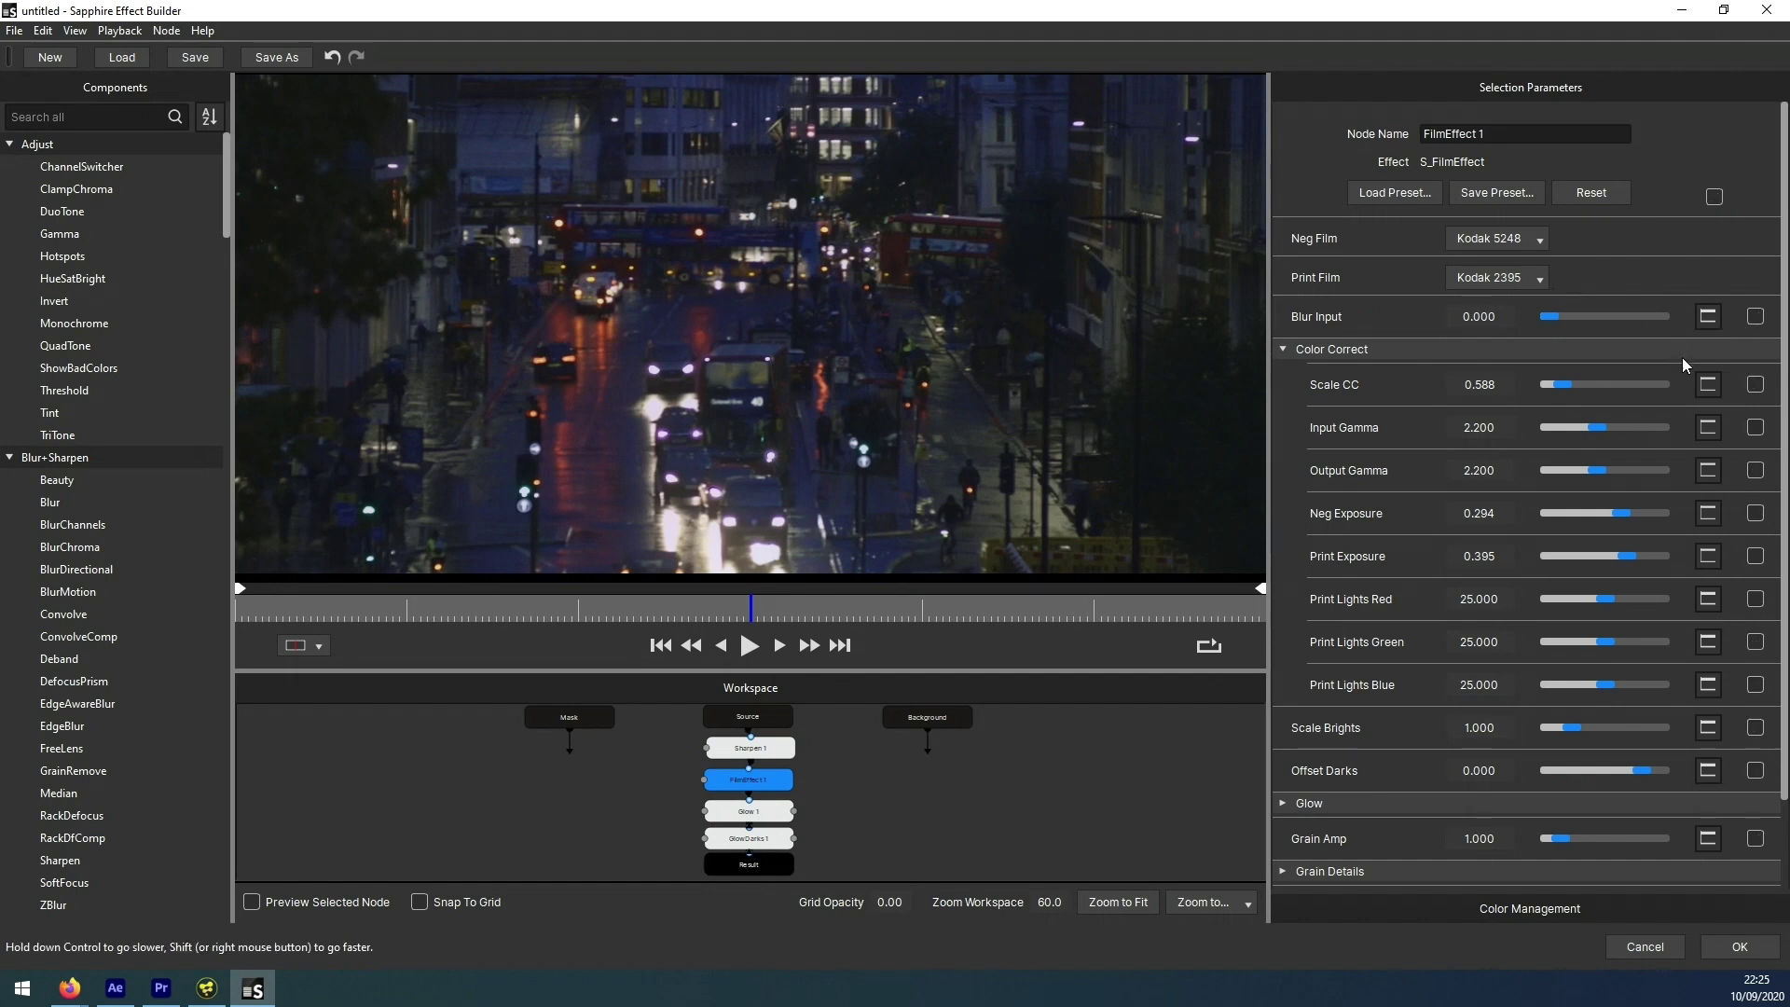
click(1756, 385)
click(1755, 514)
click(1755, 557)
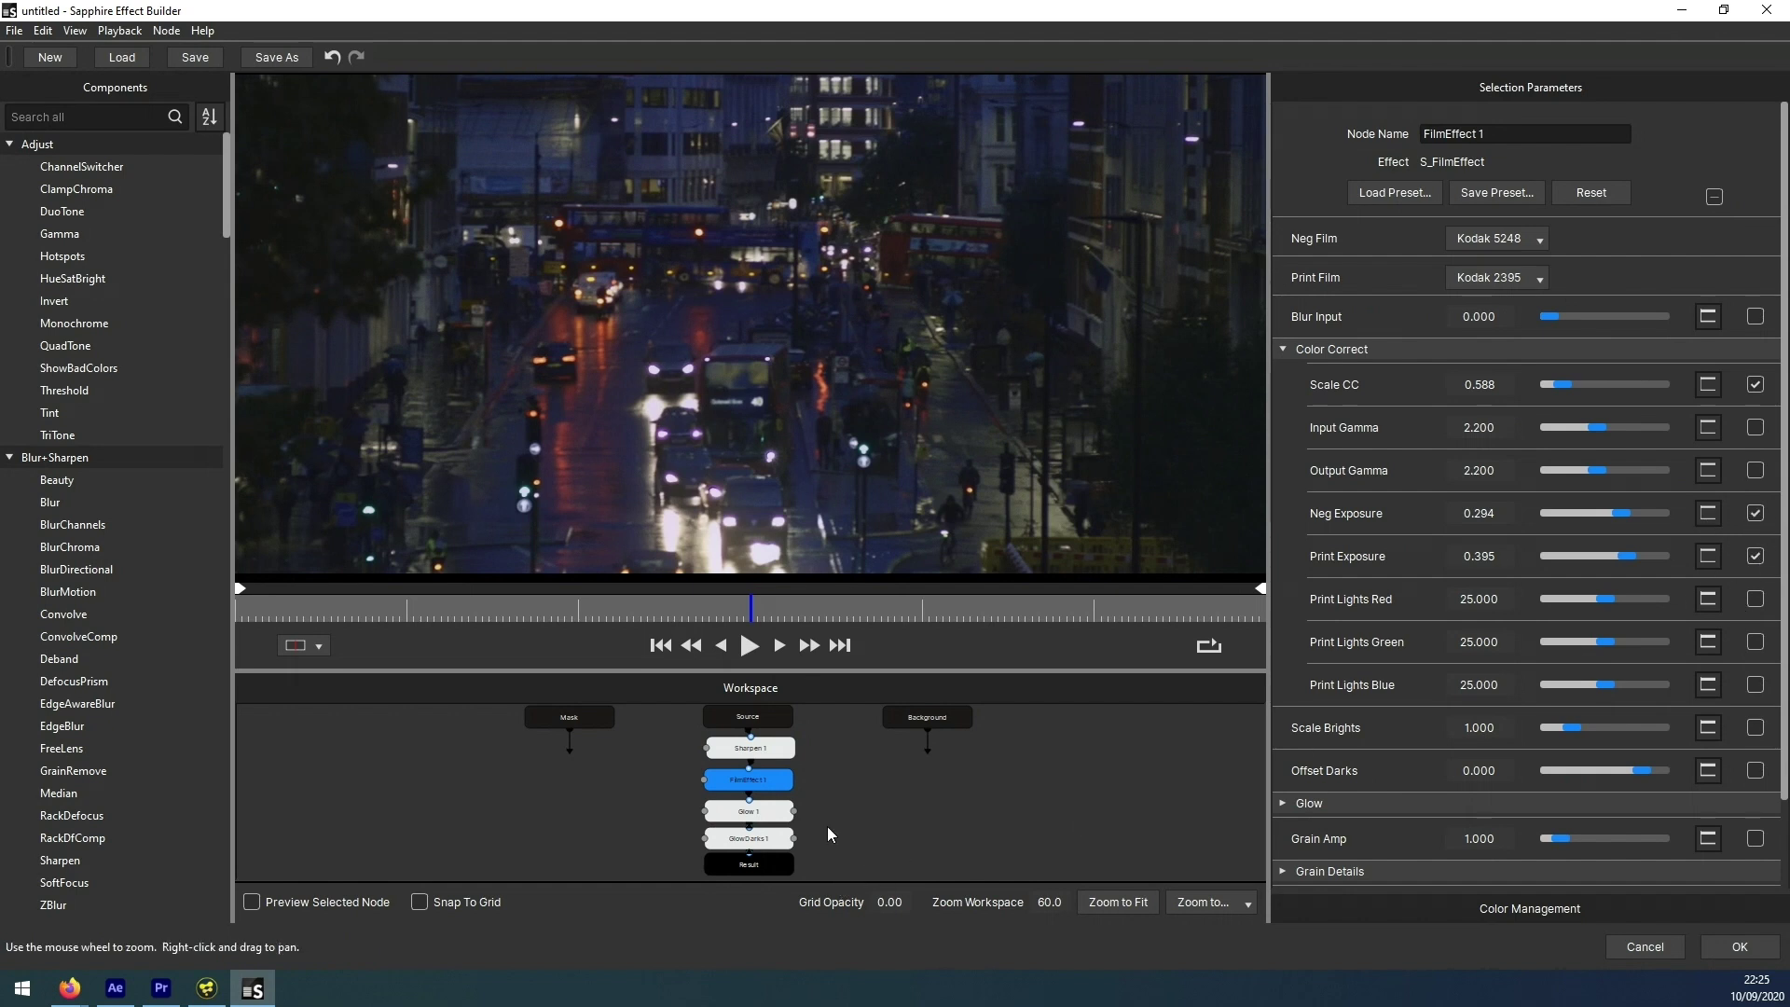
scroll(1781, 837, down, 2)
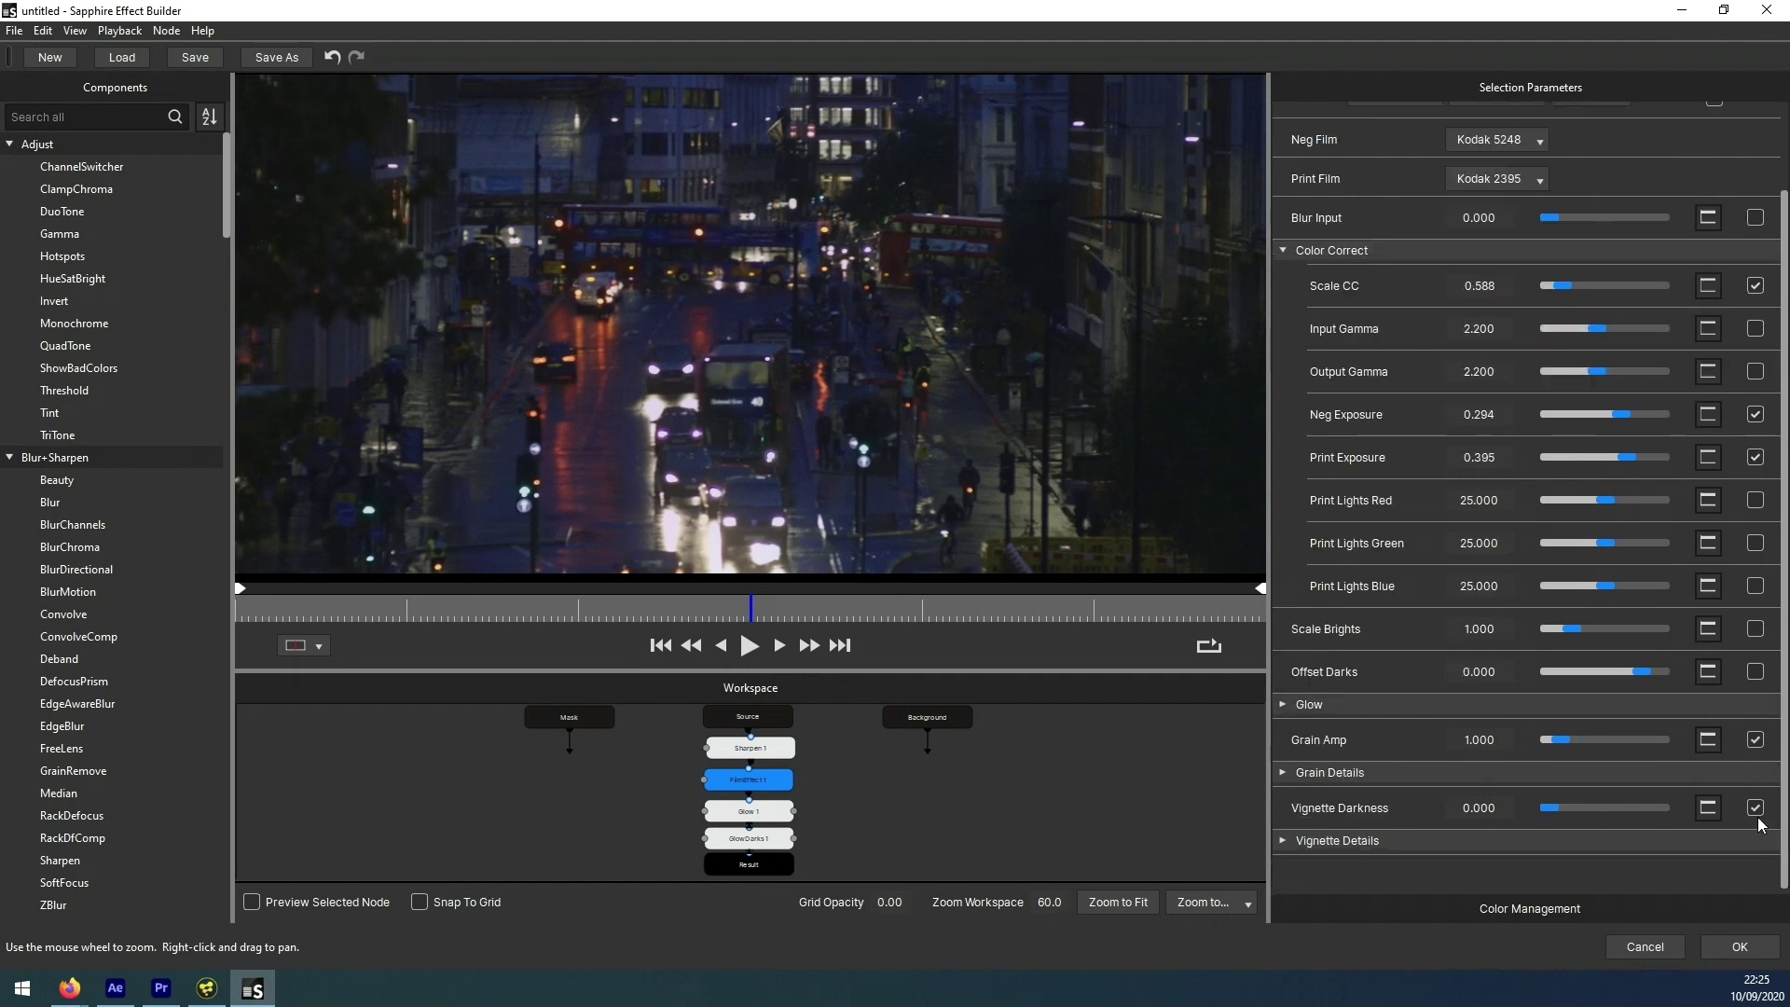
click(833, 815)
- Expose only the Brightness, Threshold and Glow Width parameters from the Glow 1 node
click(750, 811)
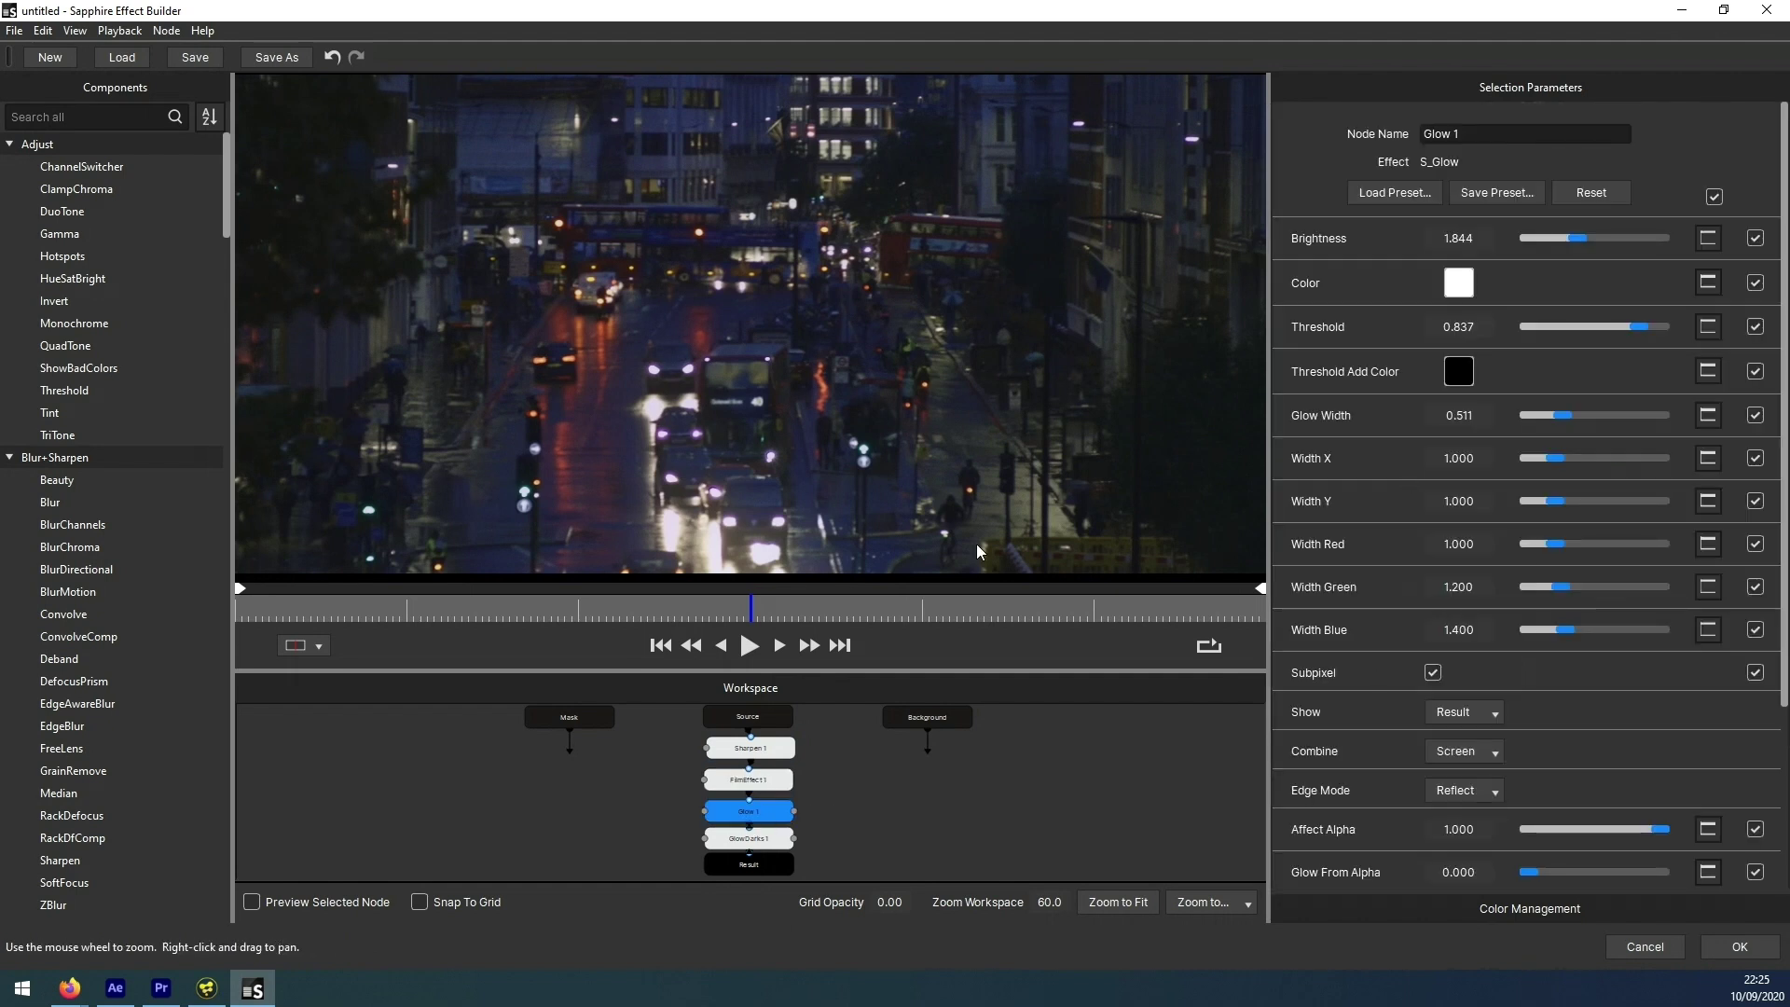
click(1715, 198)
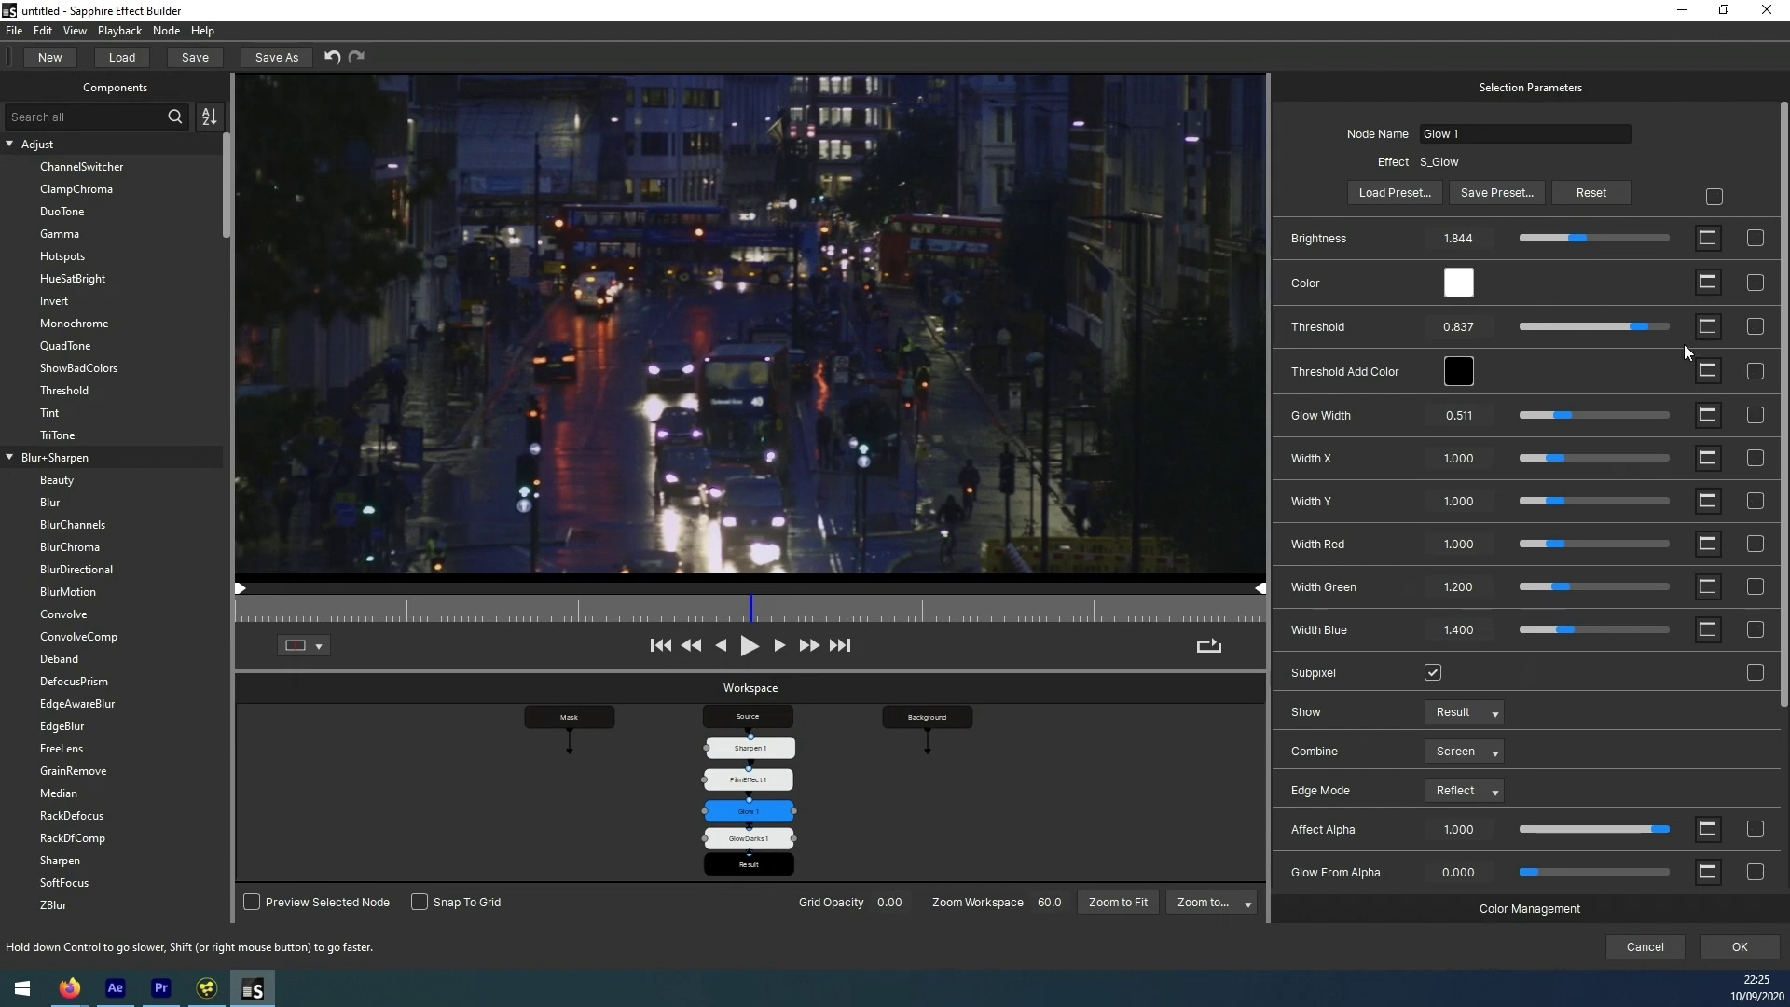
click(1756, 240)
click(1757, 416)
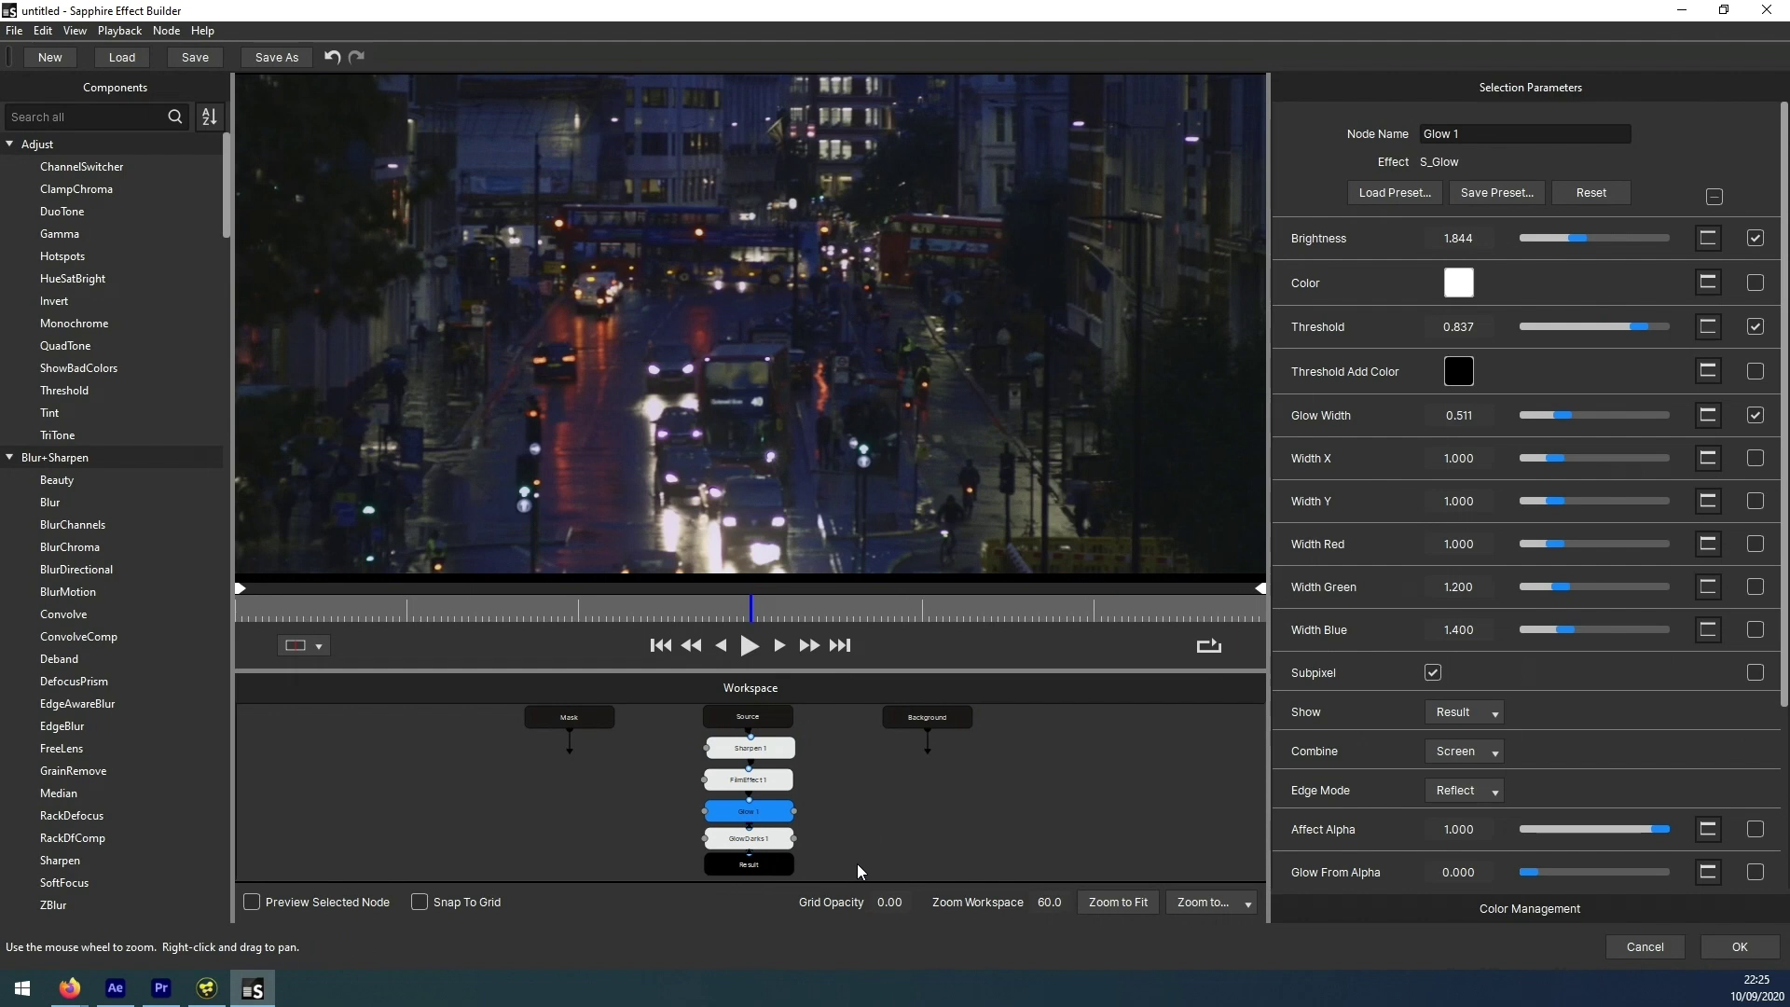
- Expose only Darkness from the GlowDarks 1 node and apply the edited effect to the layer
click(754, 840)
click(1716, 197)
click(1753, 238)
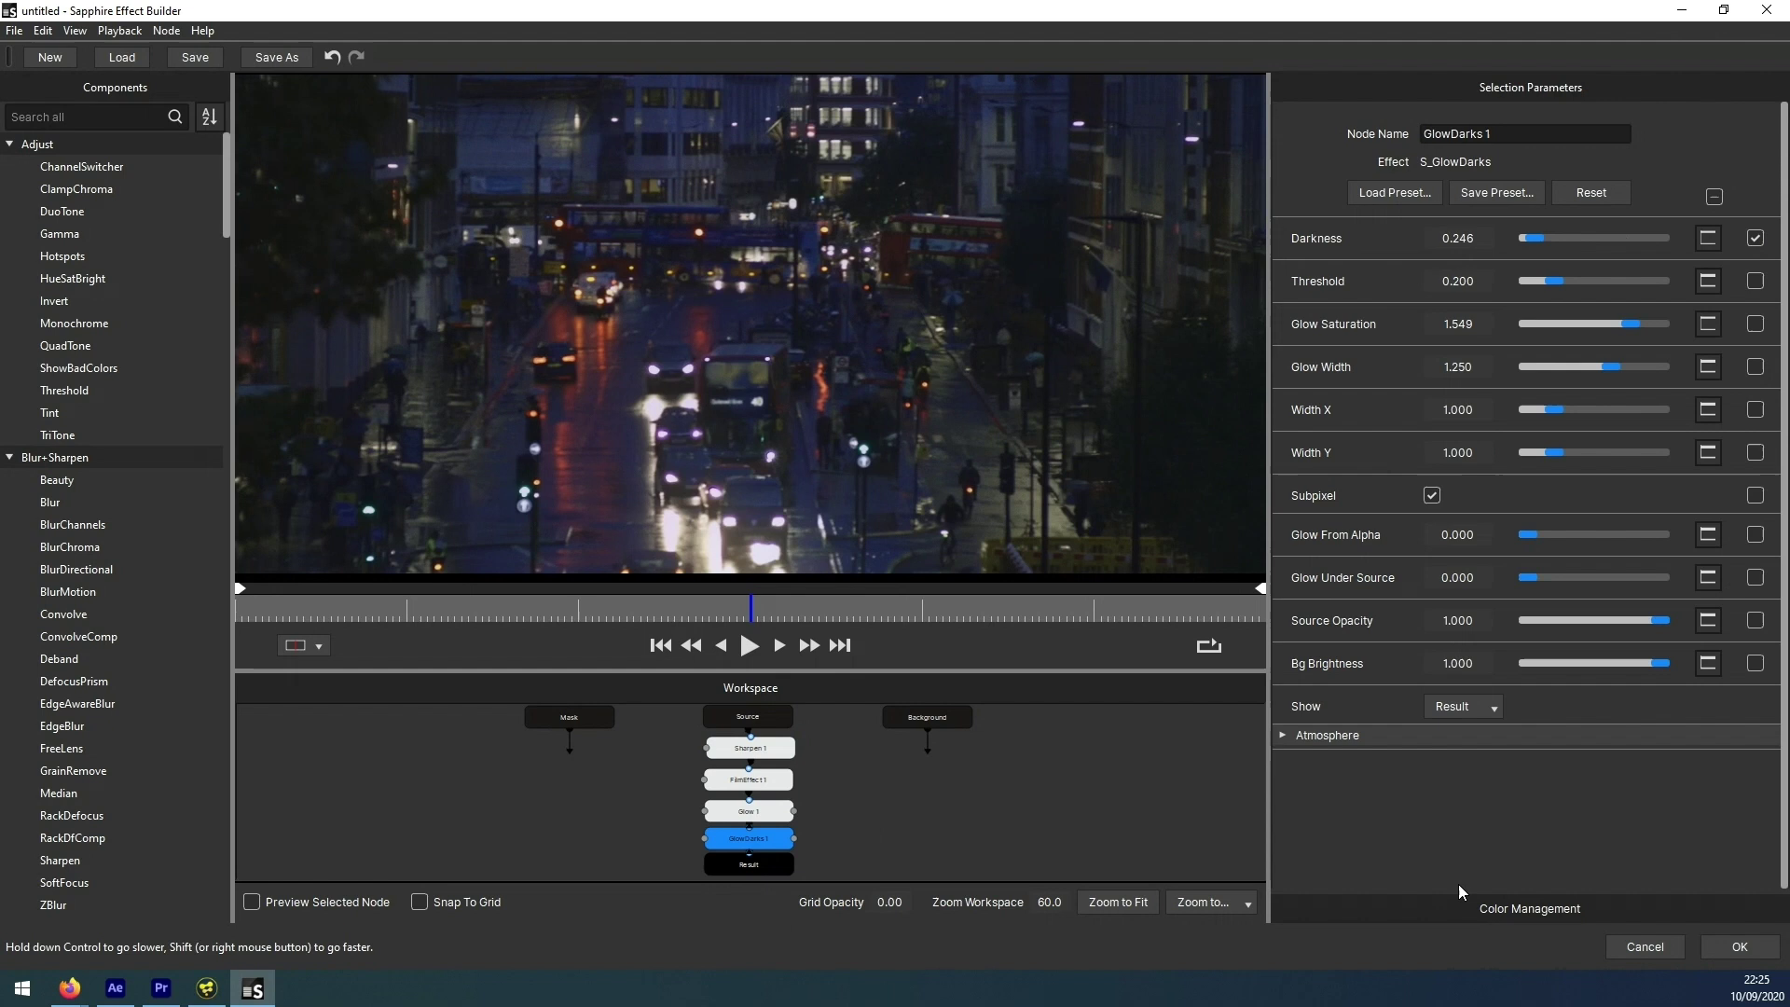
click(1741, 947)
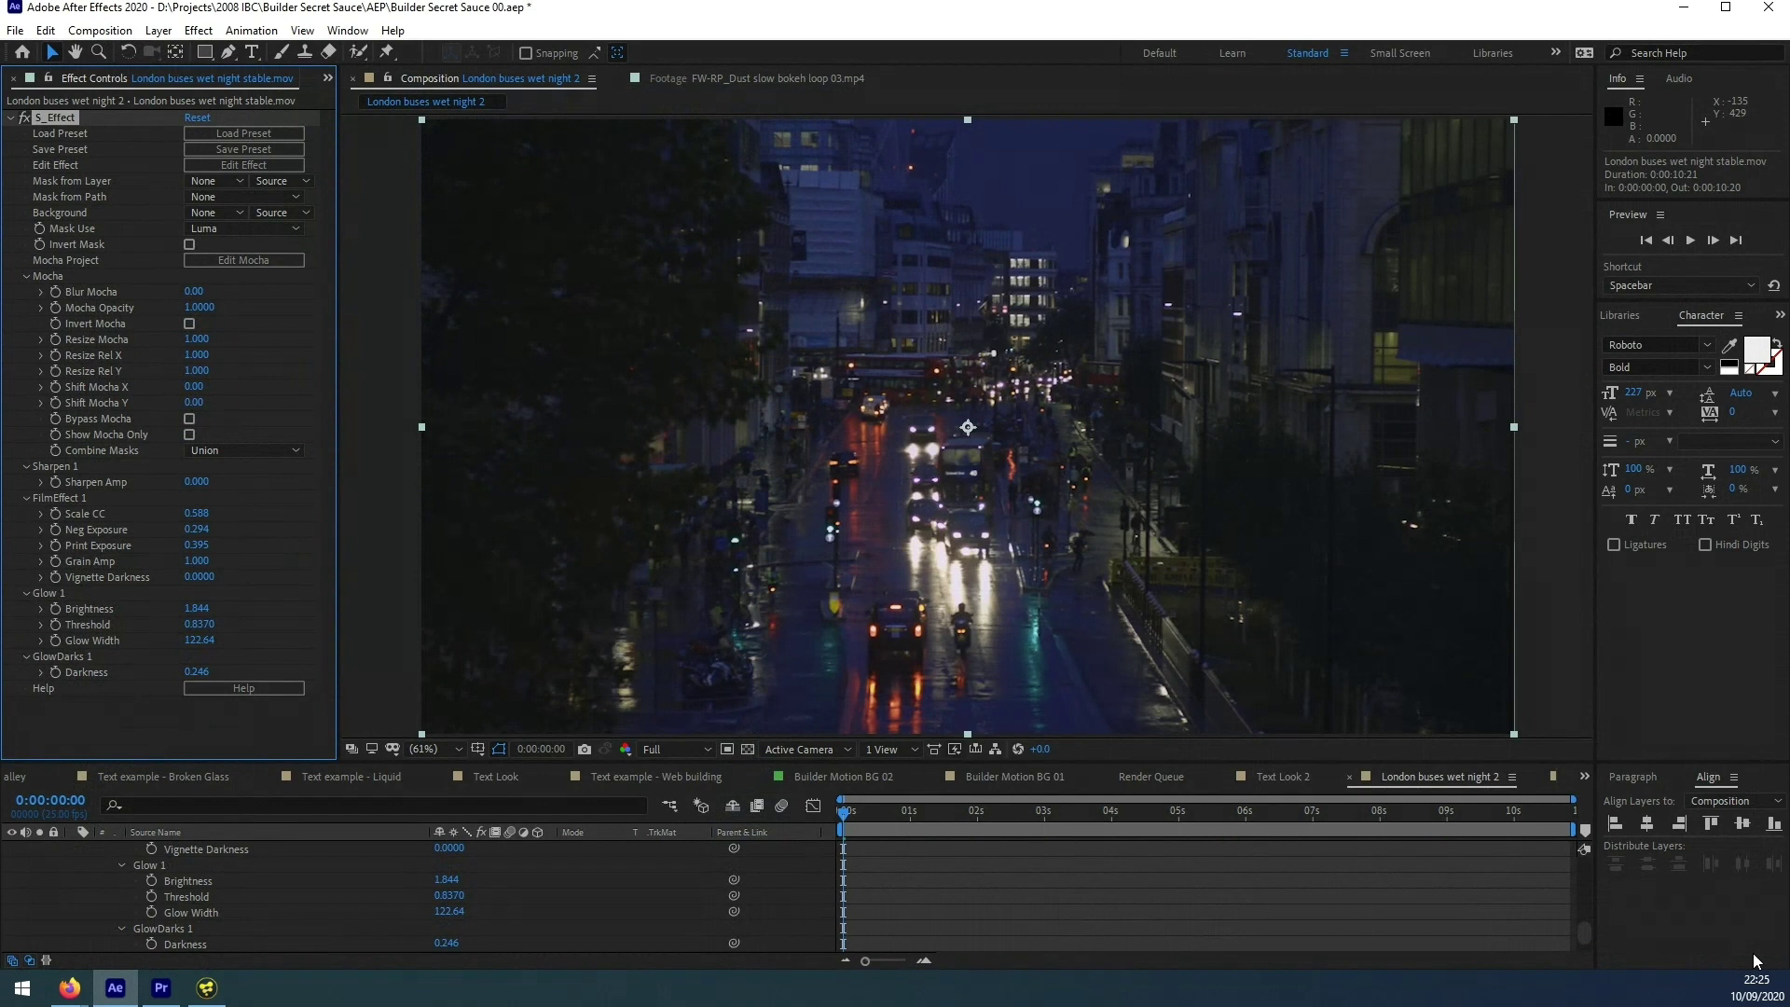
- Collapse the Mocha parameters, then set FilmEffect 1's Vignette Darkness to about 0.57 and Grain Amp to 1.2
click(26, 278)
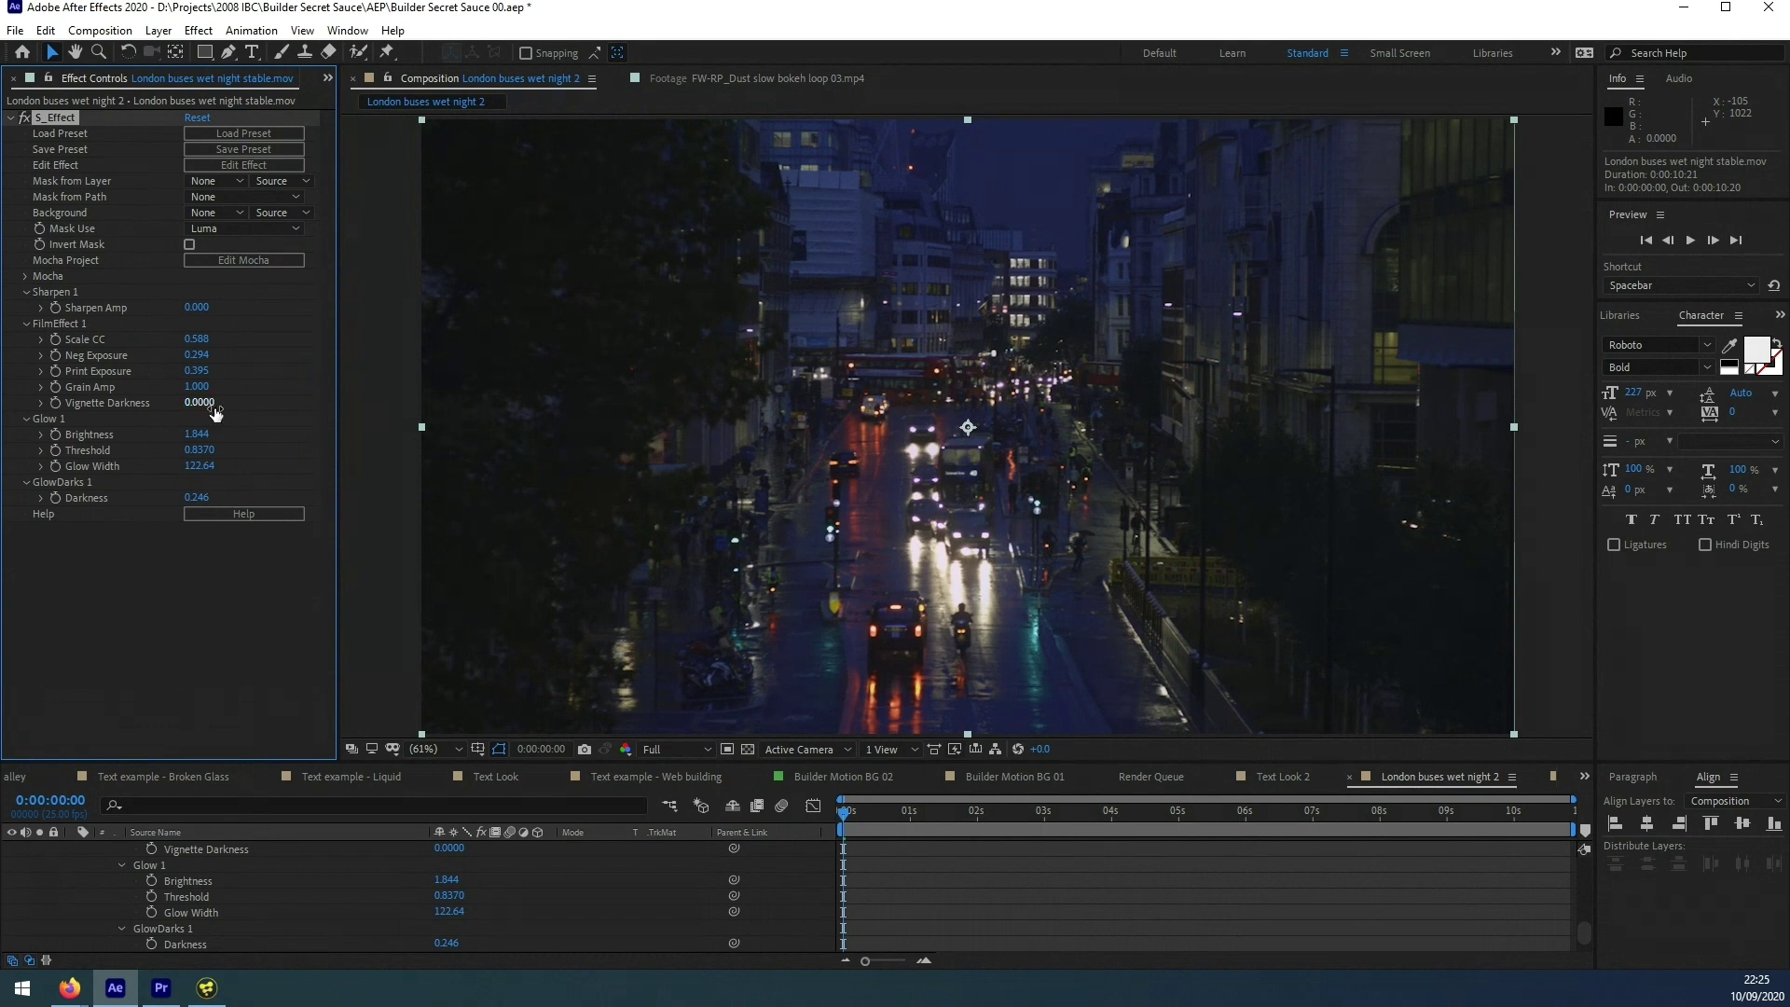
drag(200, 403, 259, 404)
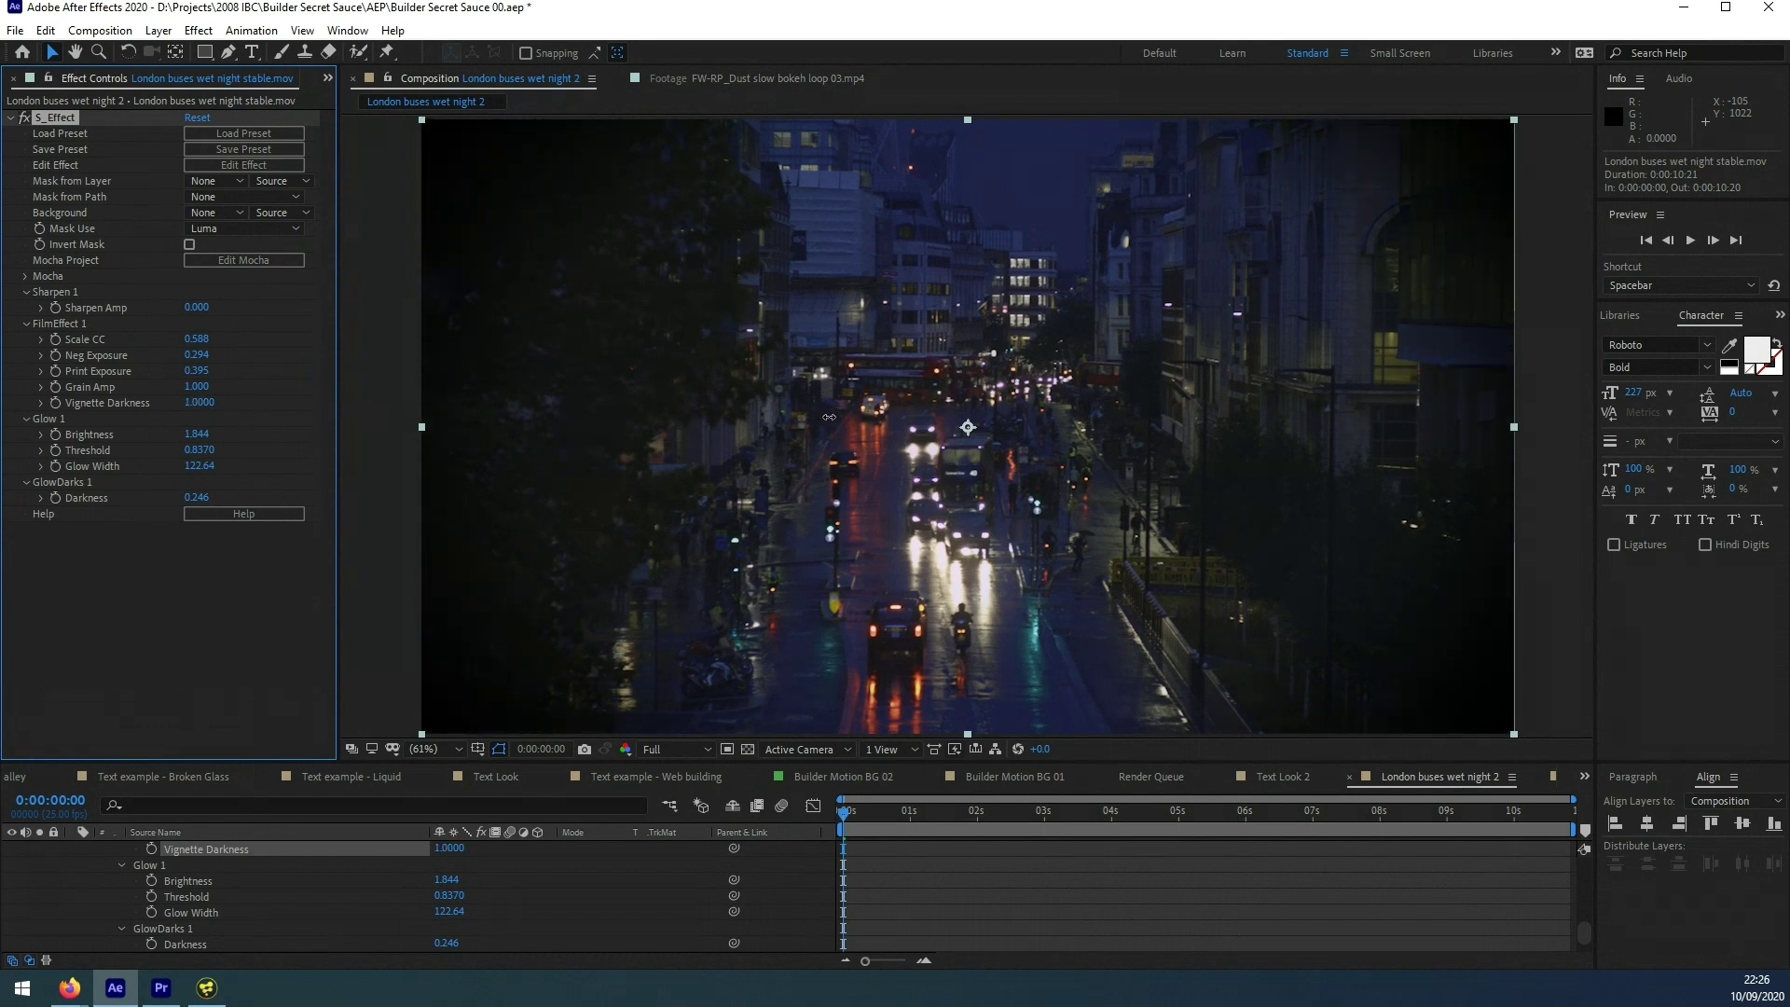
drag(205, 402, 298, 387)
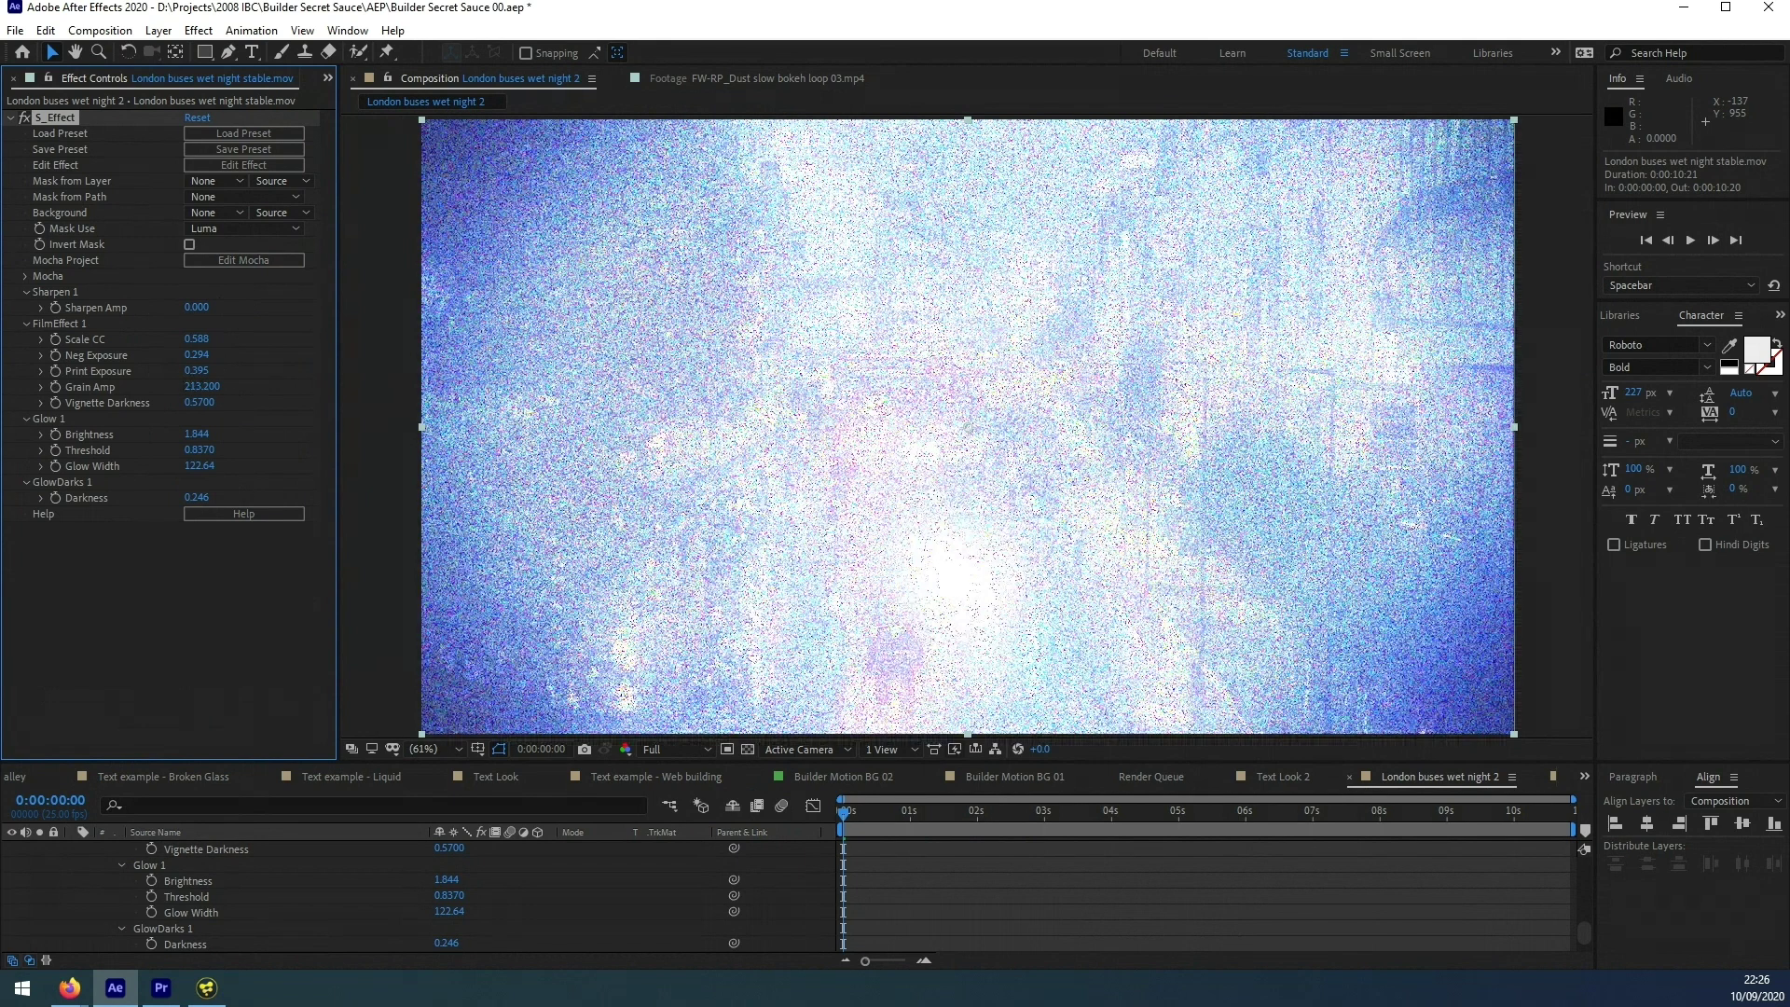
key(ctrl+z)
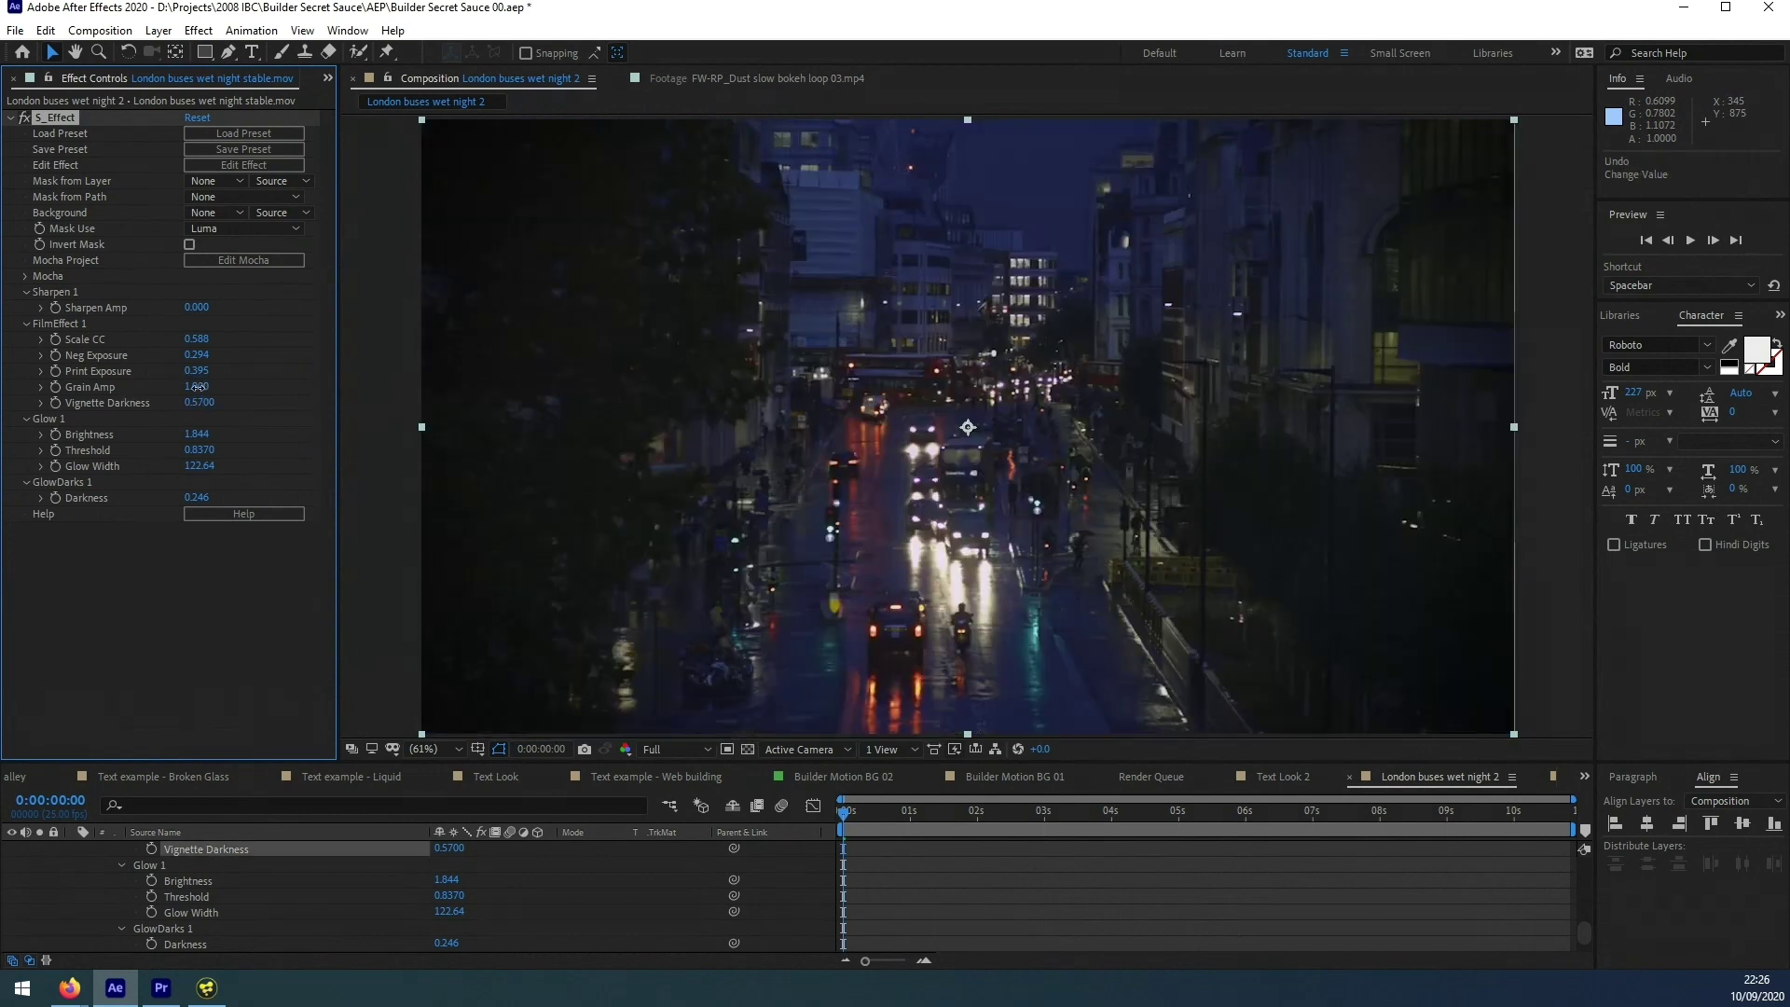
click(196, 386)
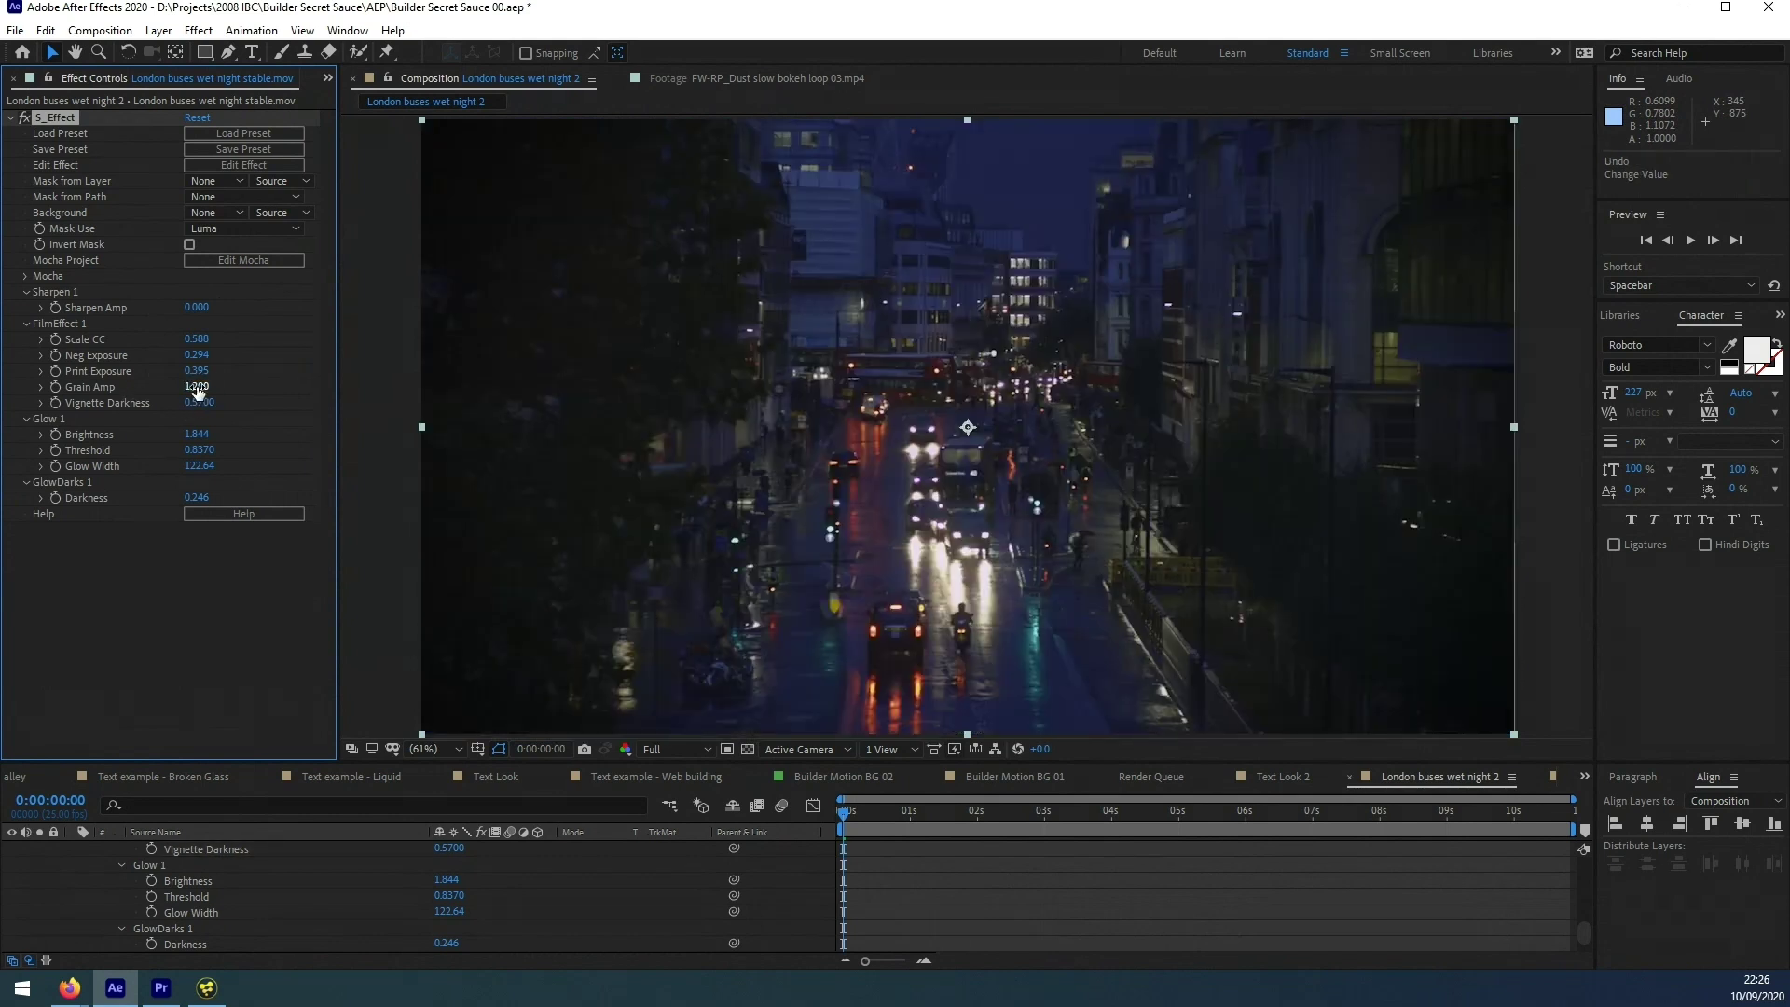
text(1.2)
key(Return)
- Open the Film Finishing Example - Red set composition from the project's 01 Film finishing folder
click(327, 77)
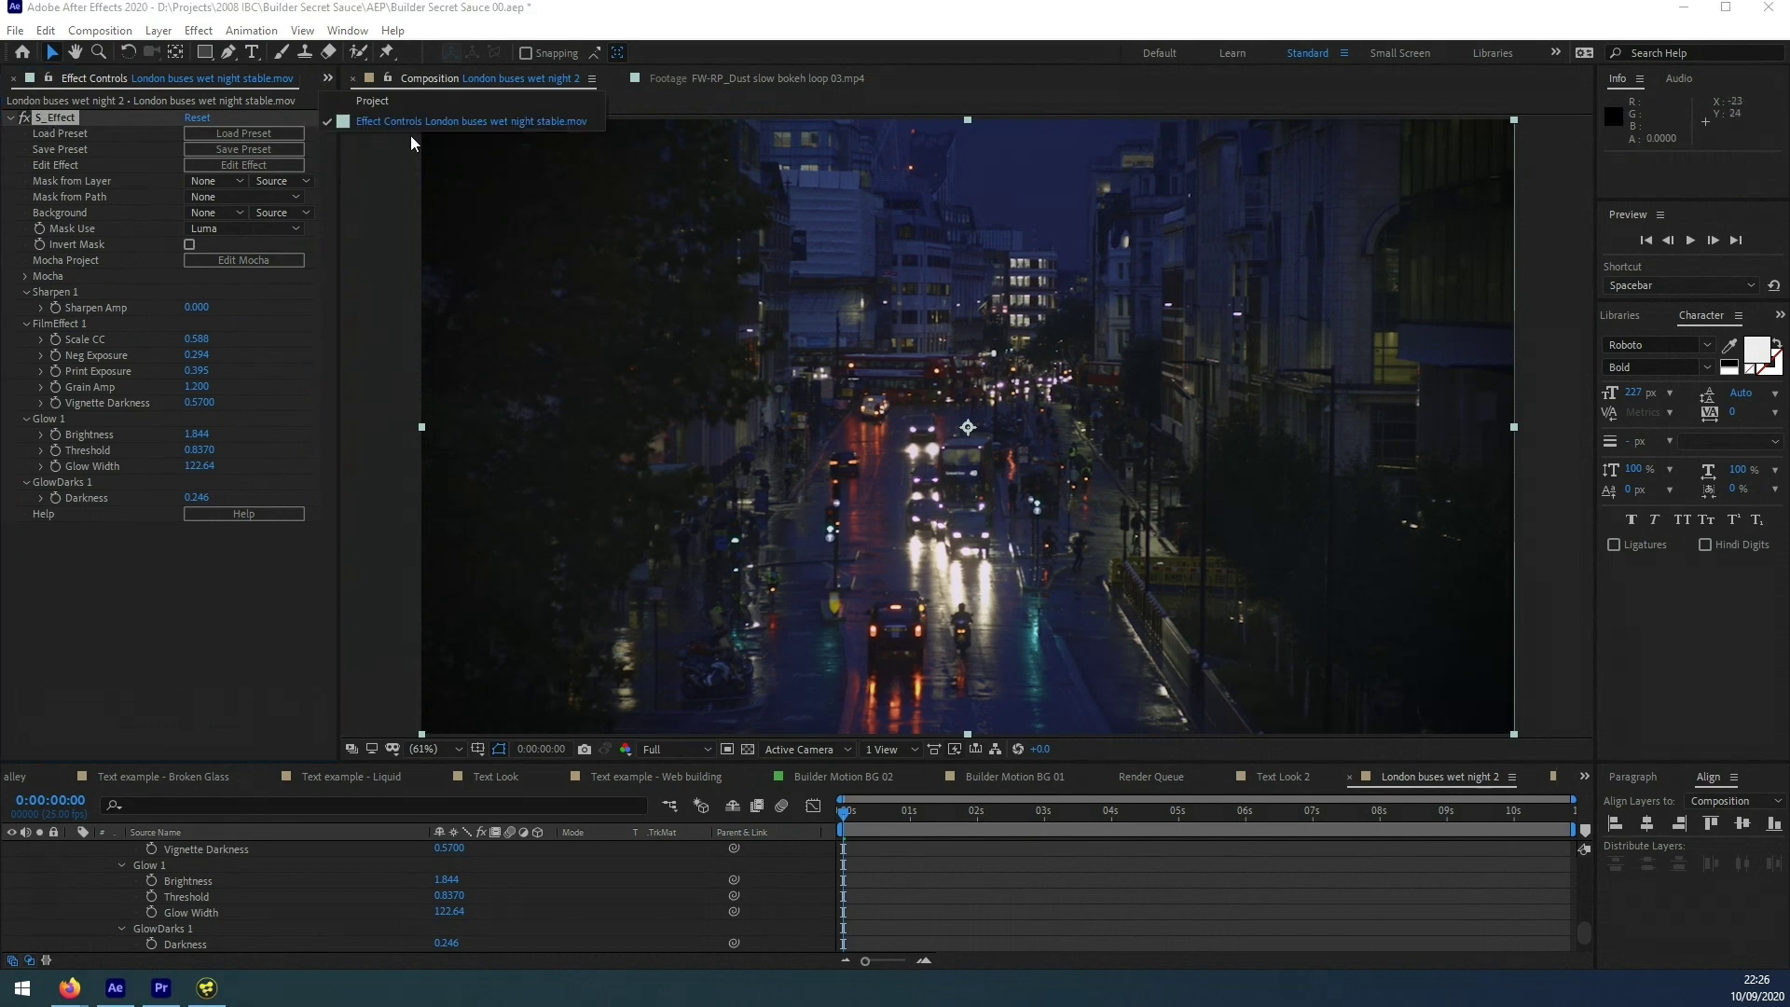
click(380, 114)
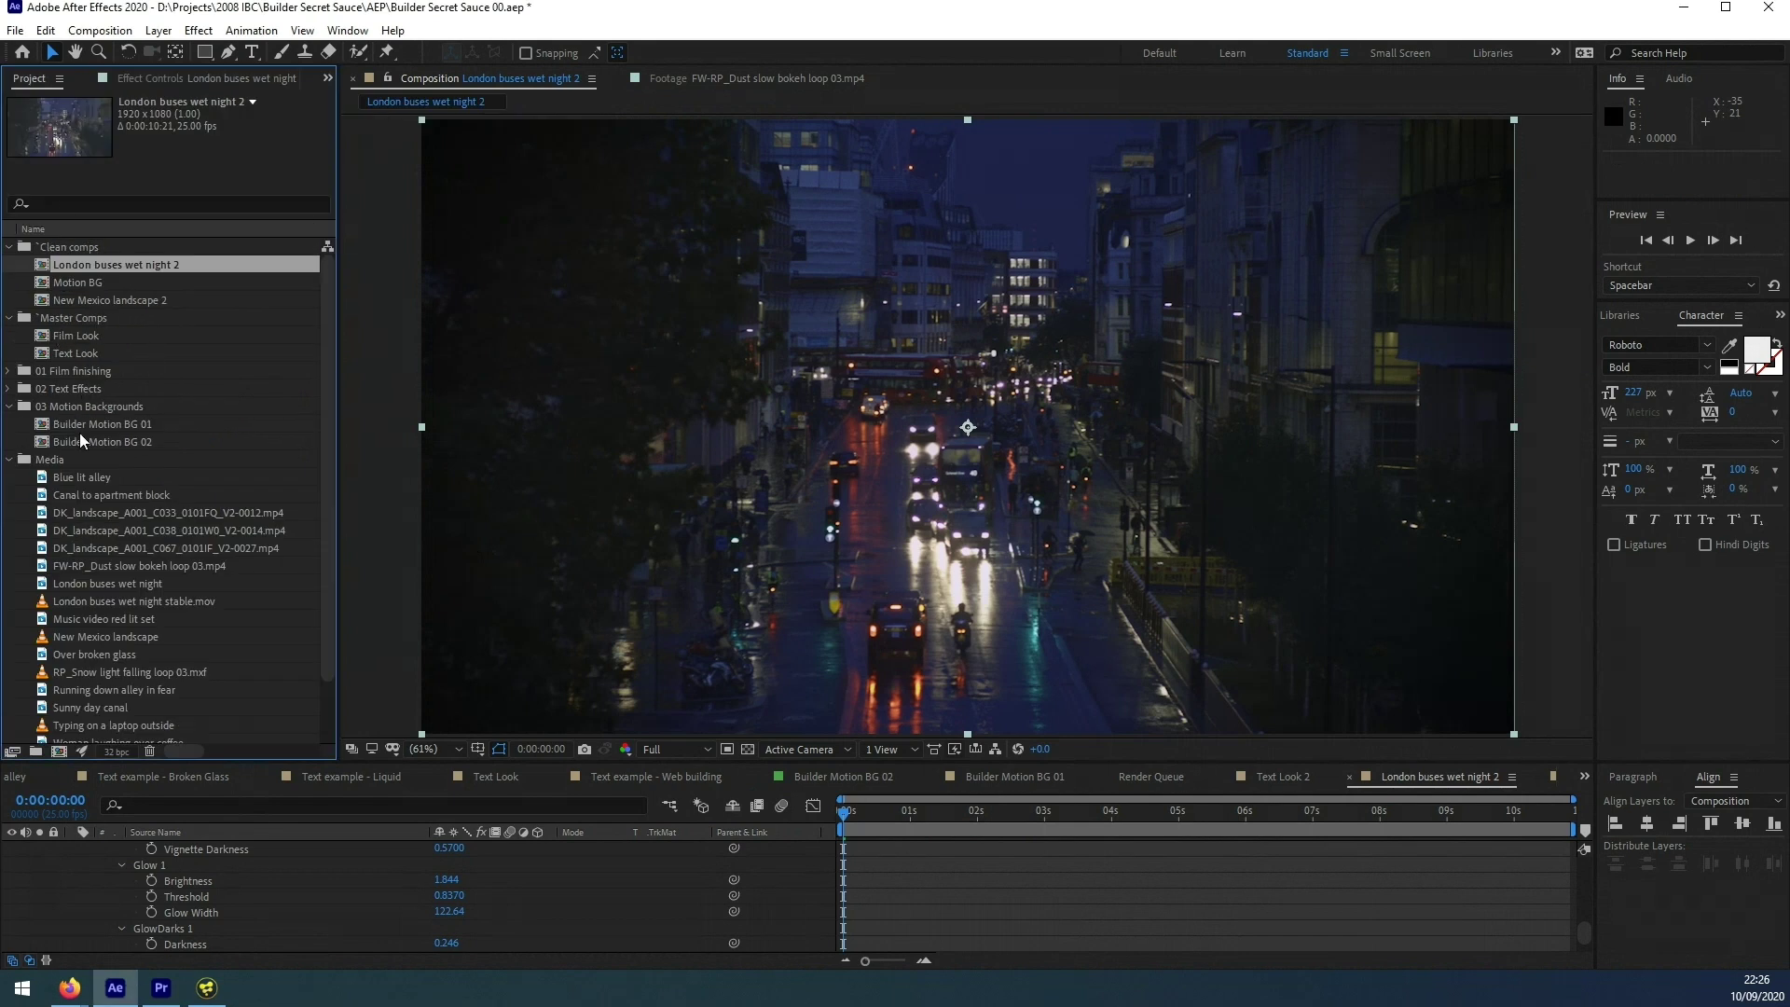
click(9, 370)
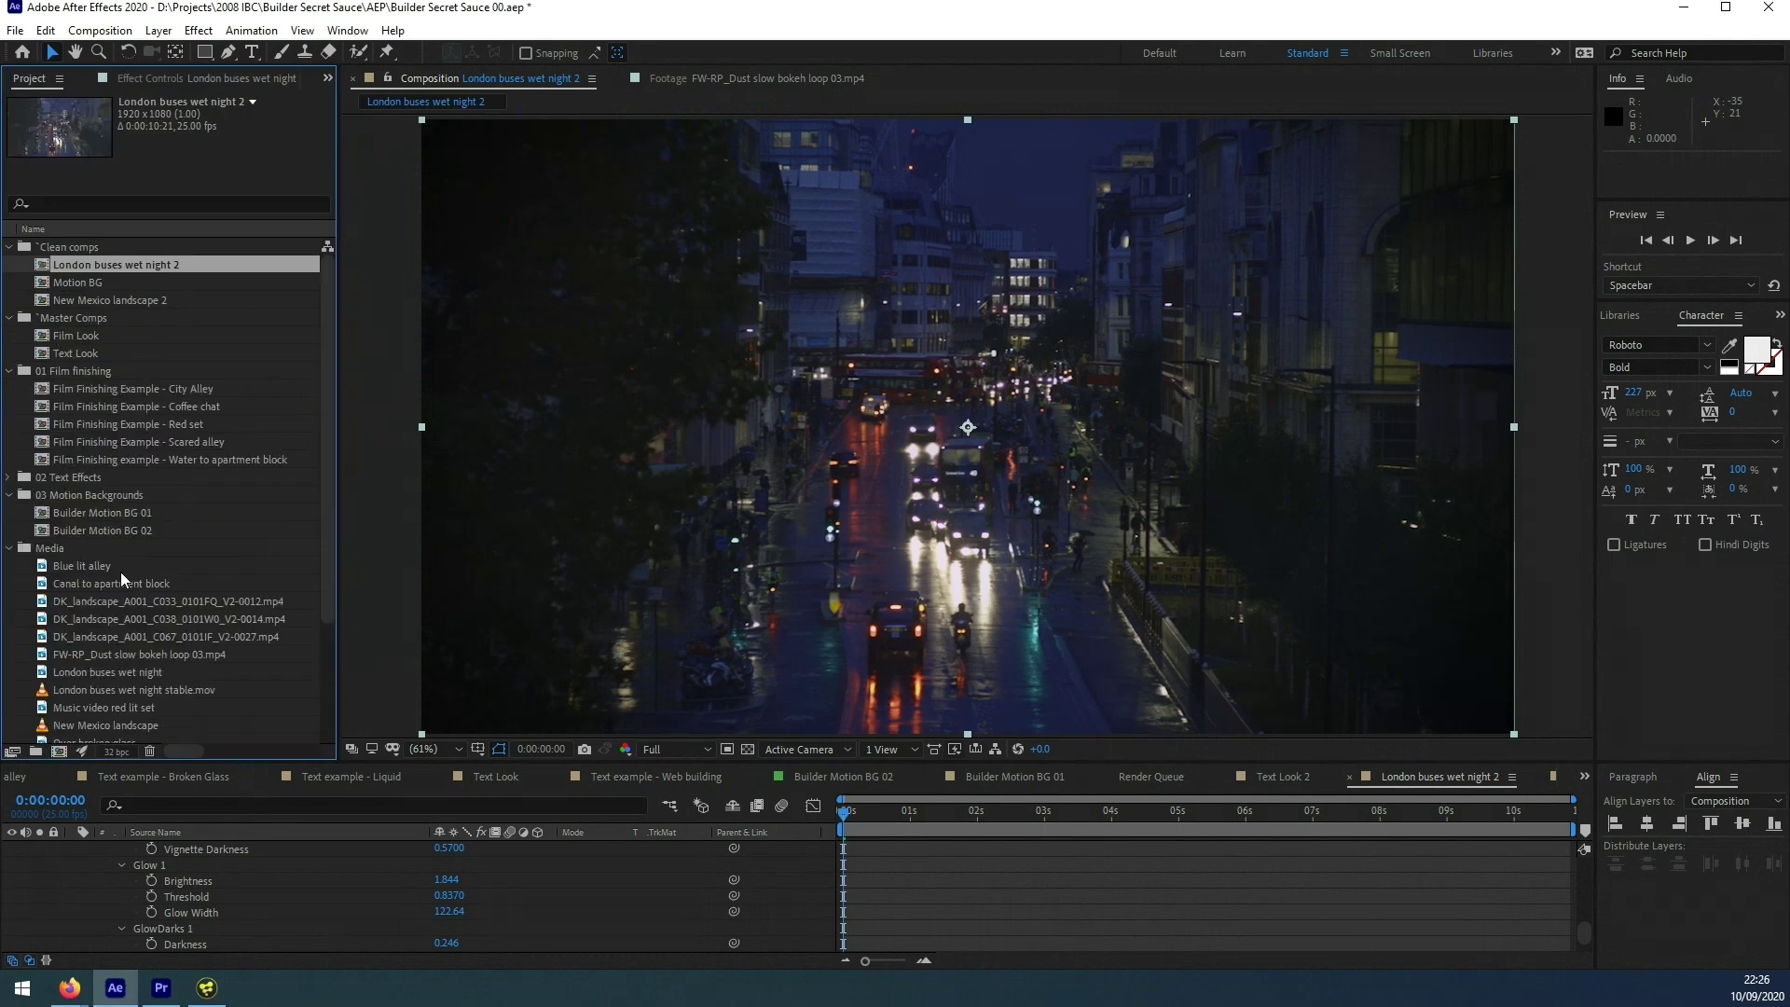
double_click(137, 426)
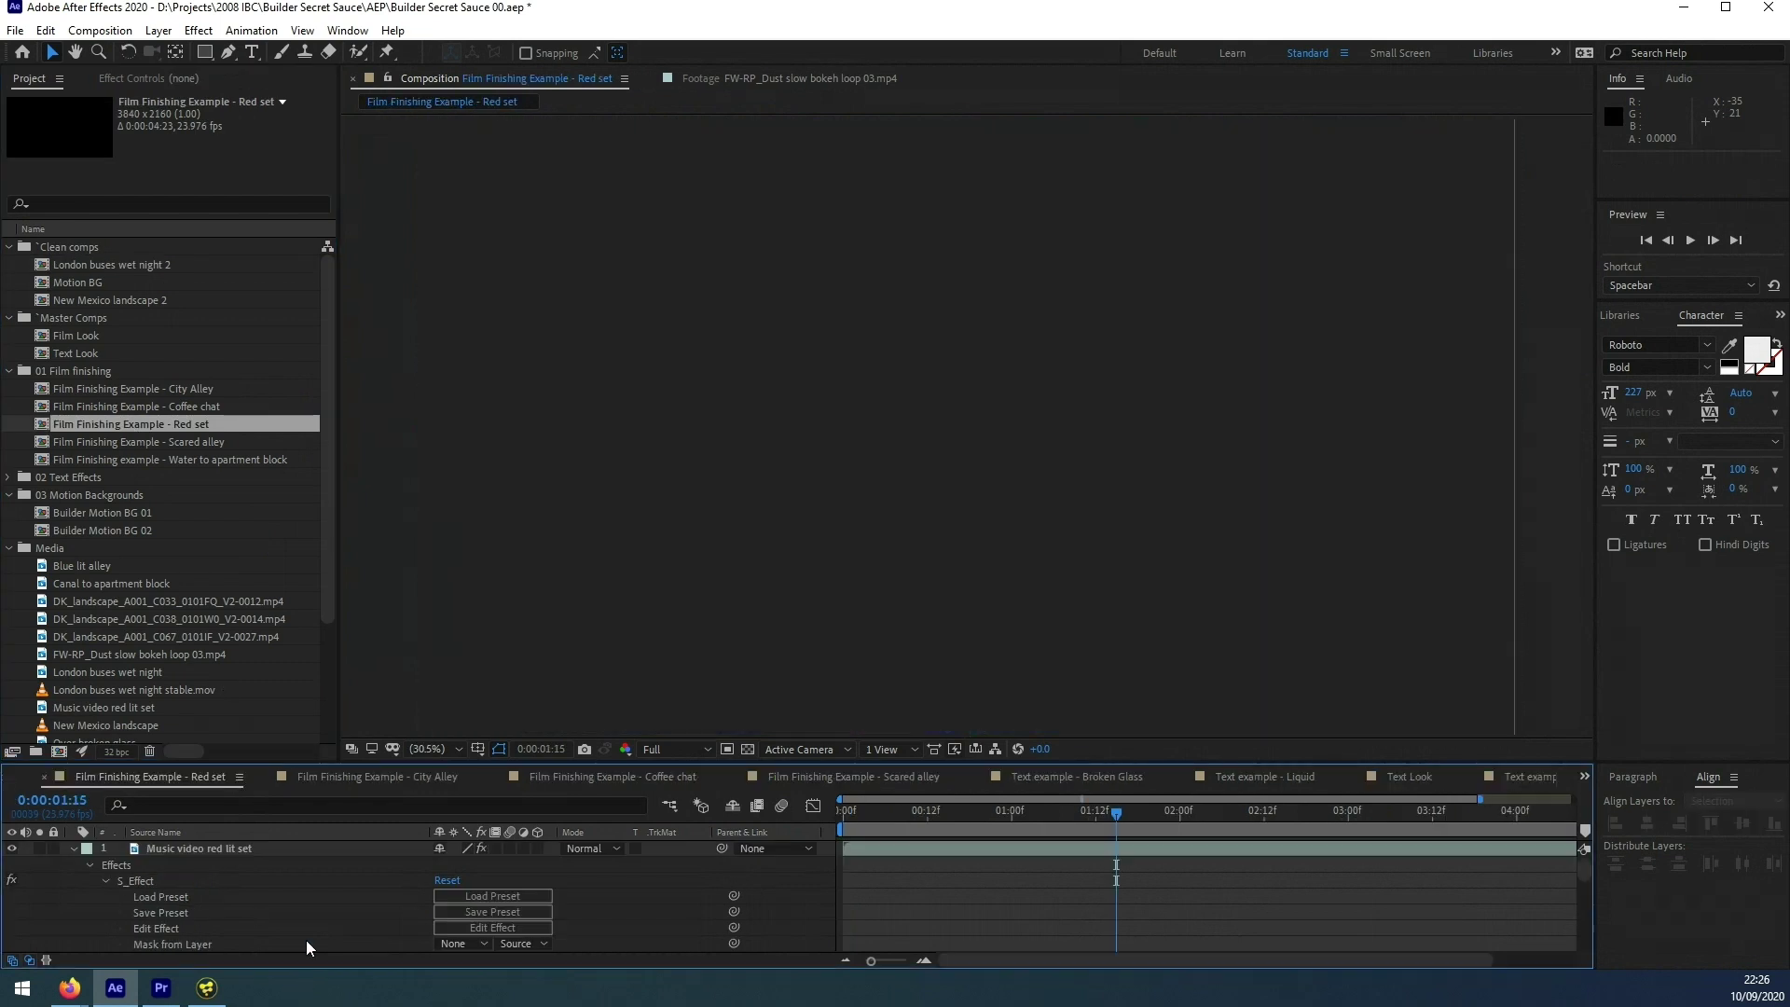
- Delete the existing S_Effect from the Music video red lit set layer
click(174, 850)
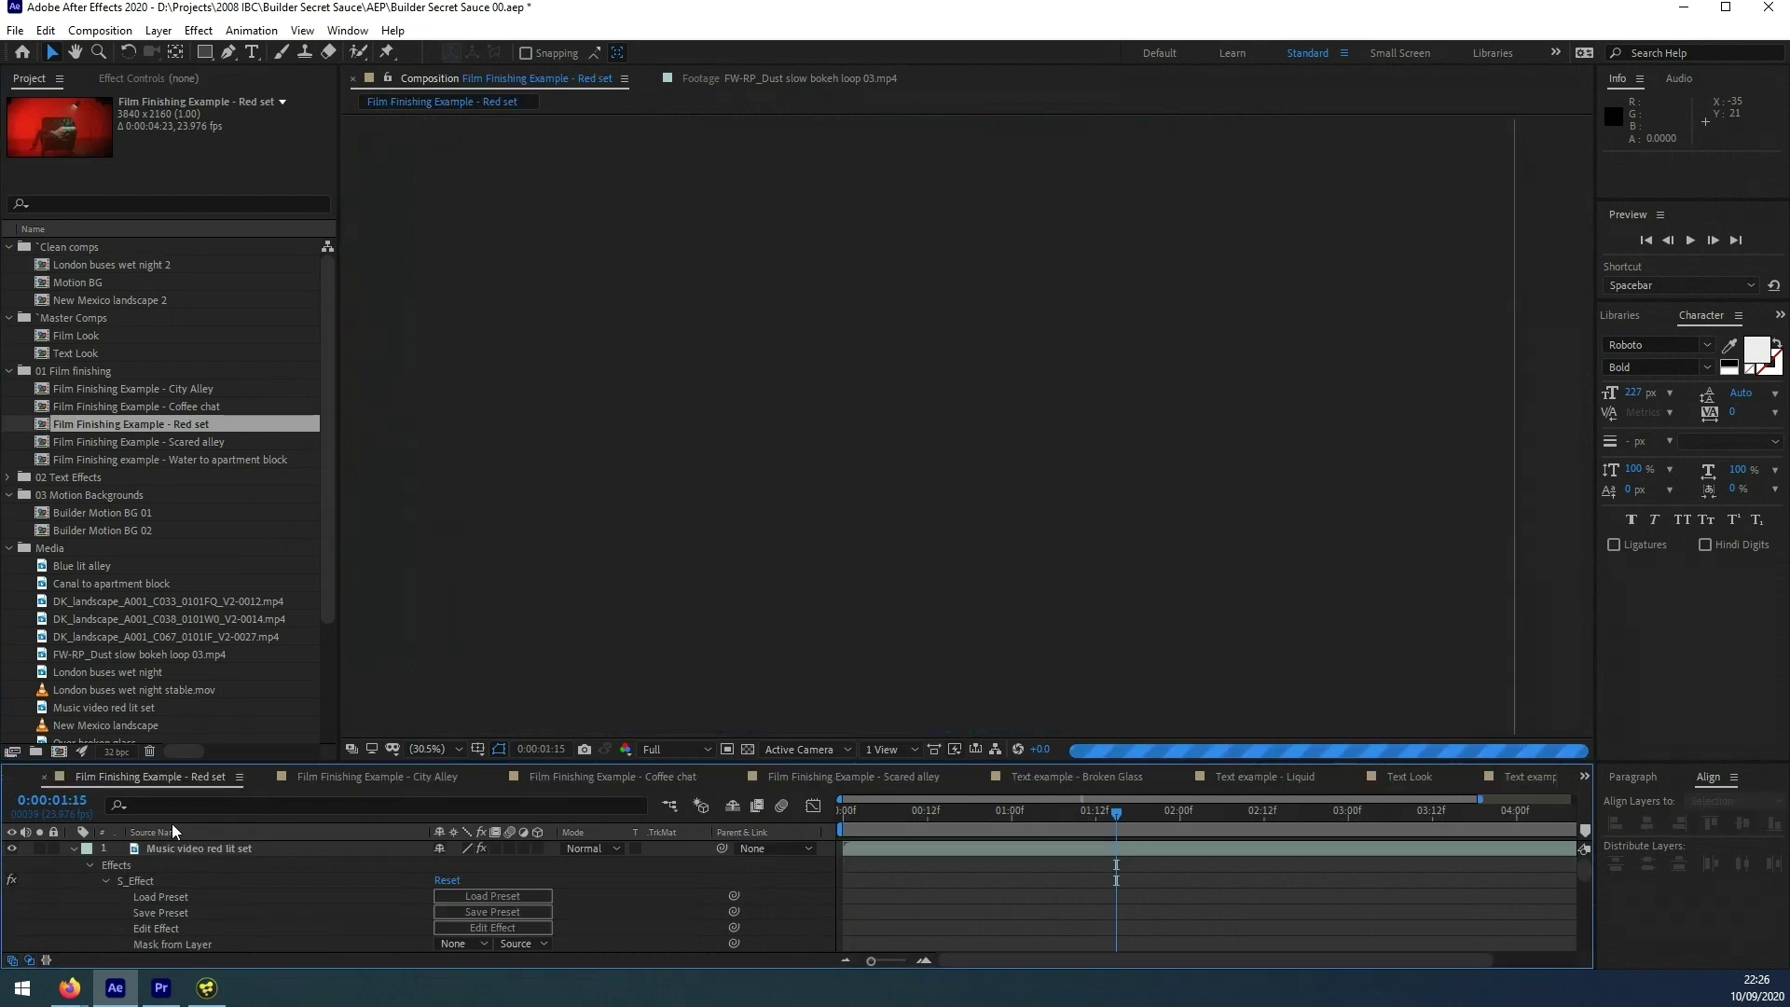
key(F3)
click(54, 125)
key(Delete)
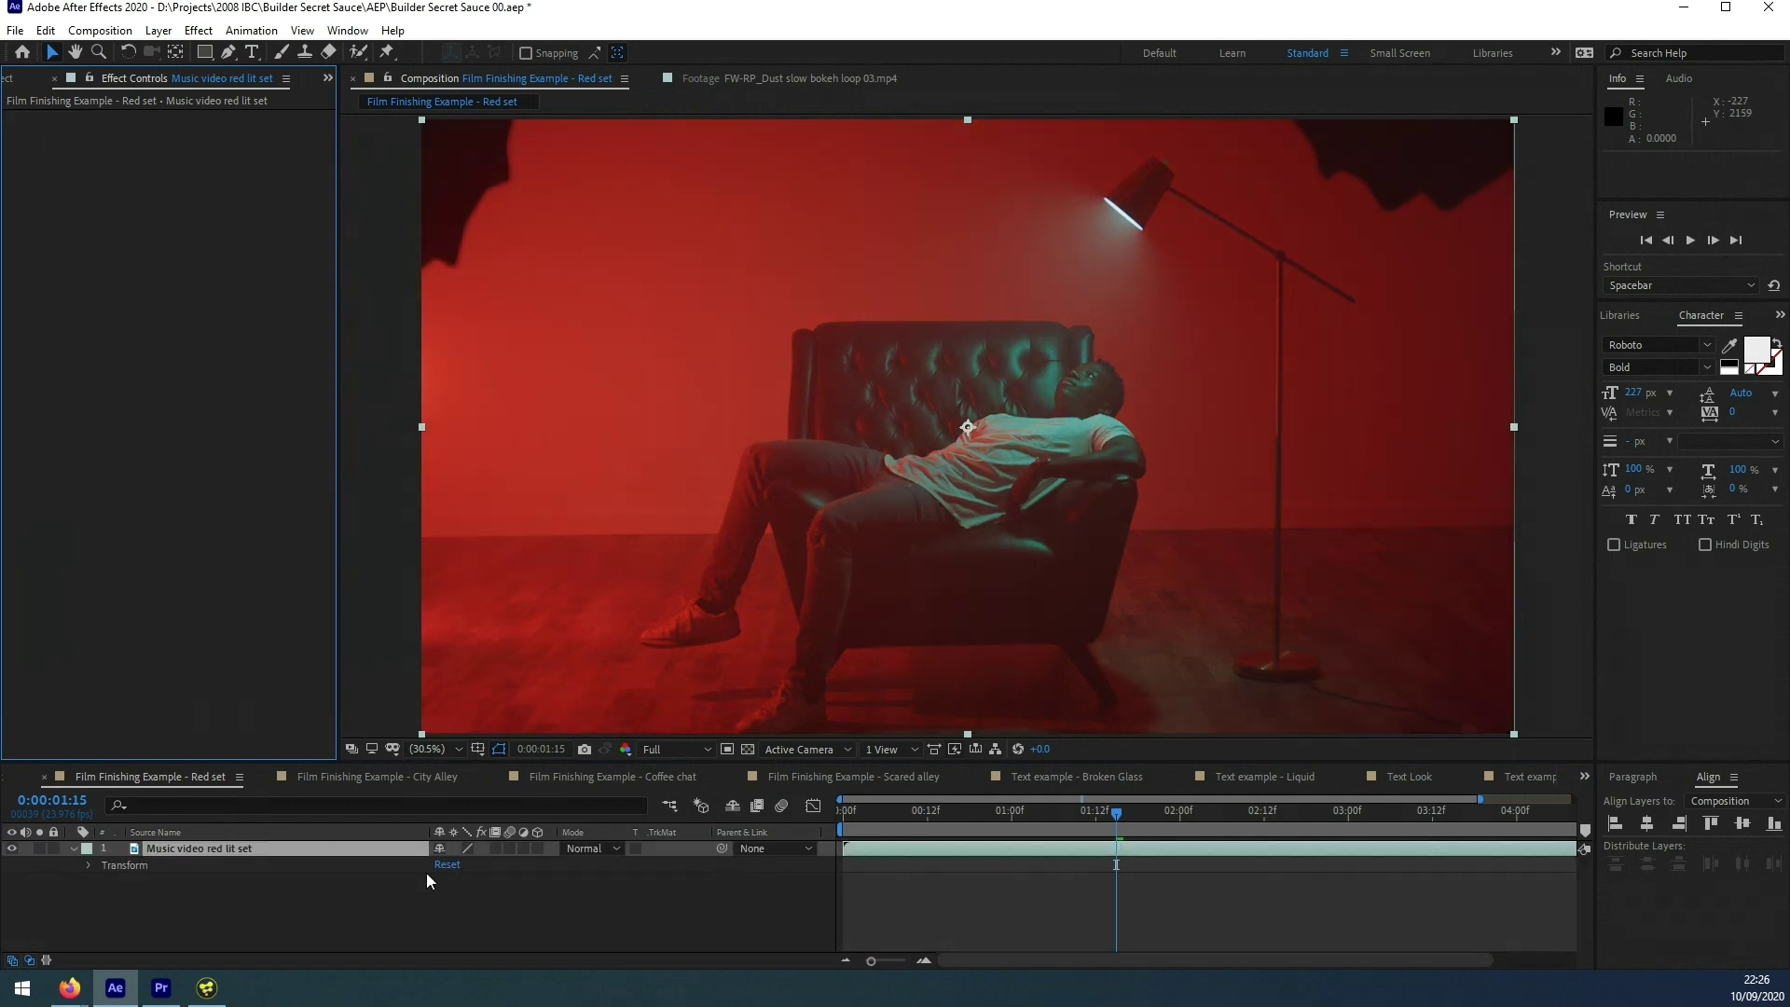
- Paste the copied S_Effect onto the Music video red lit set layer and collapse its Mocha parameters
click(185, 848)
click(46, 31)
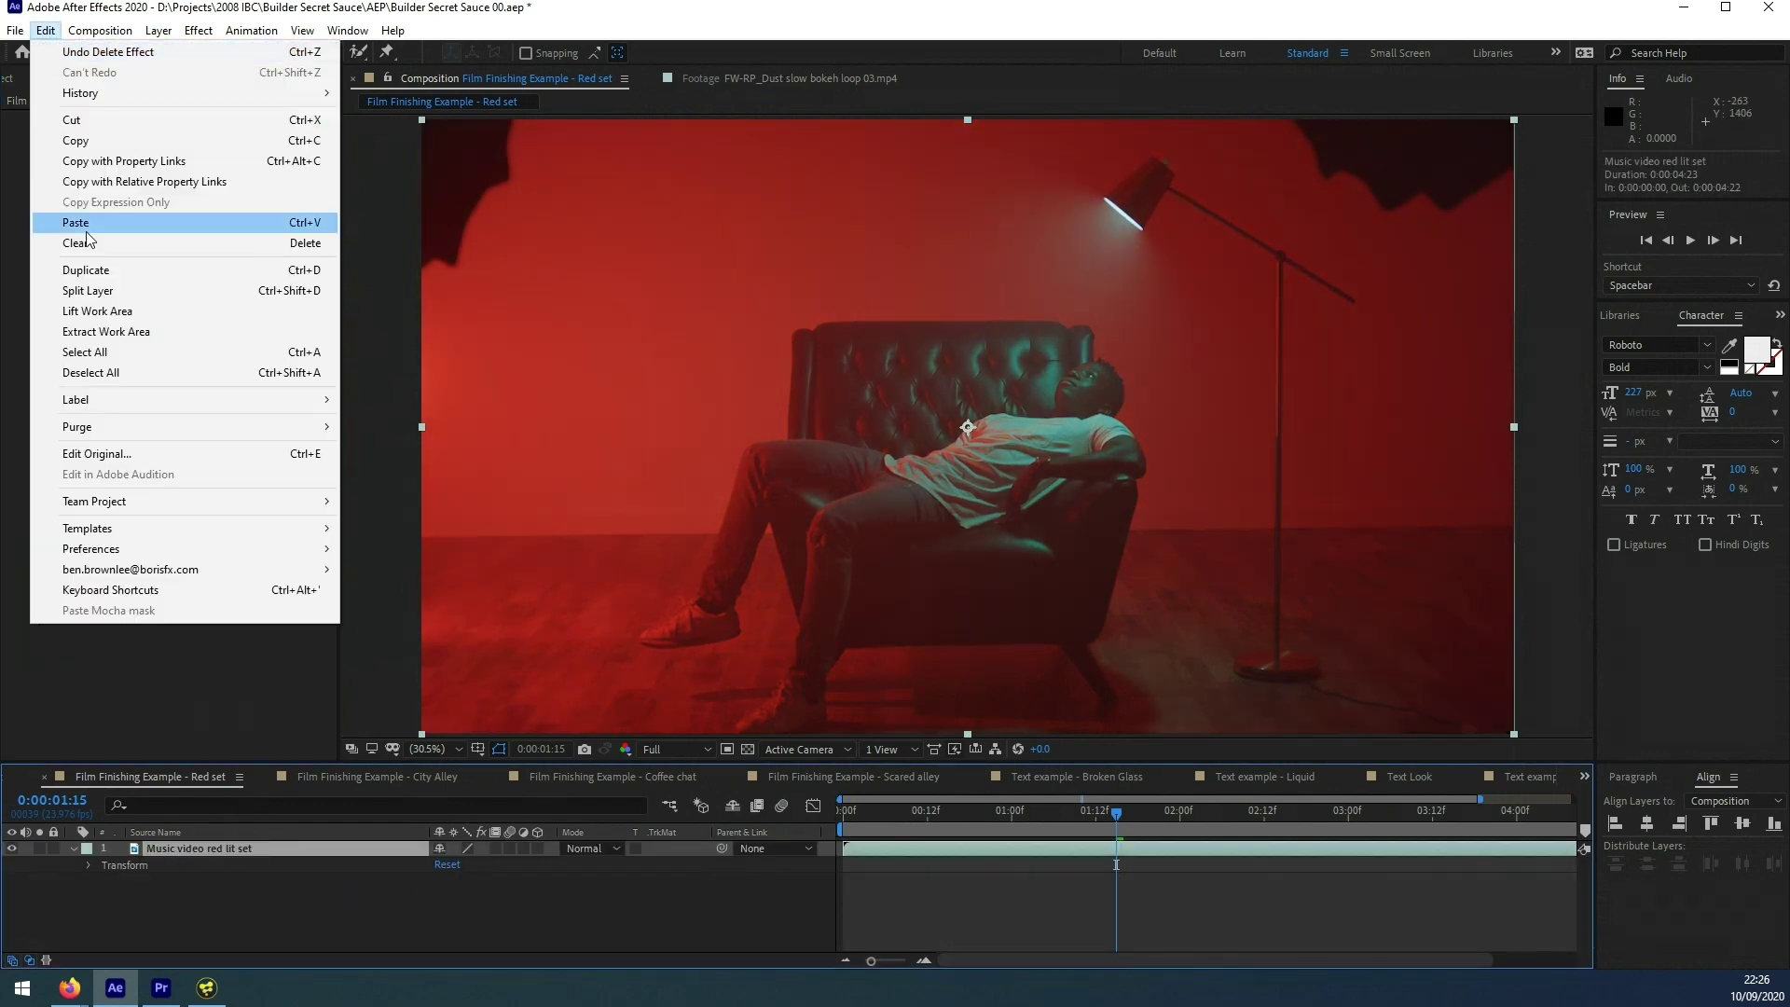
click(117, 224)
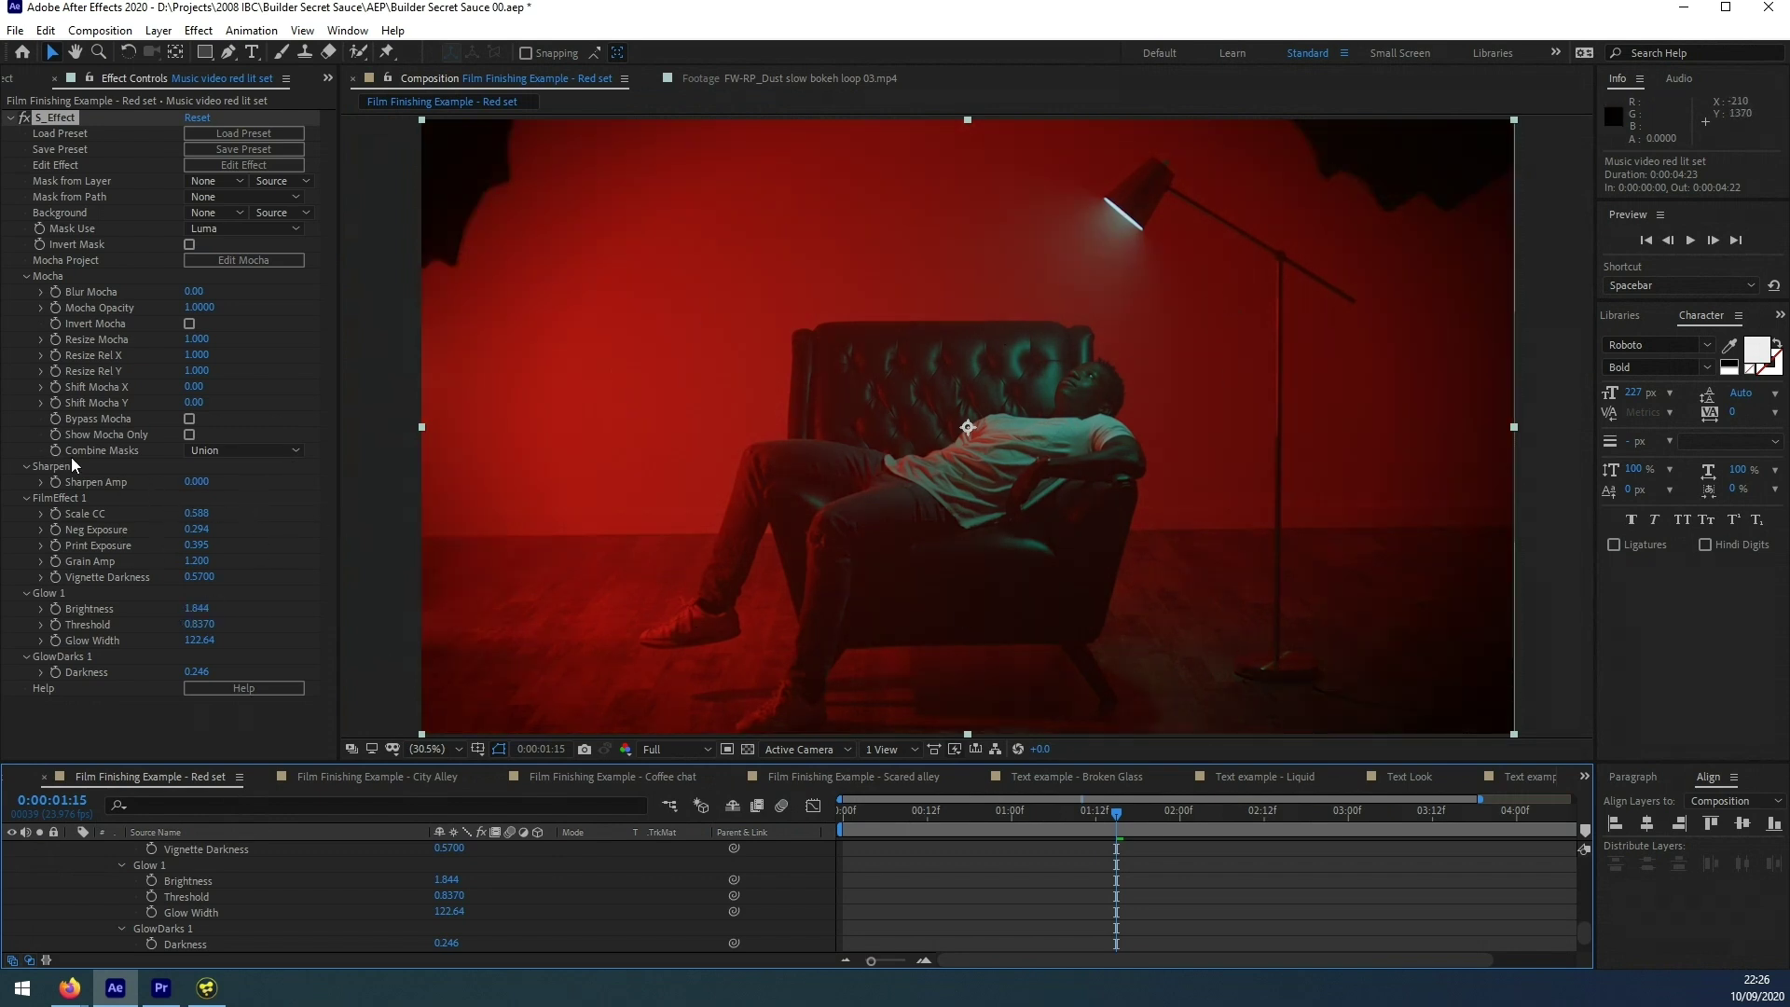
click(30, 278)
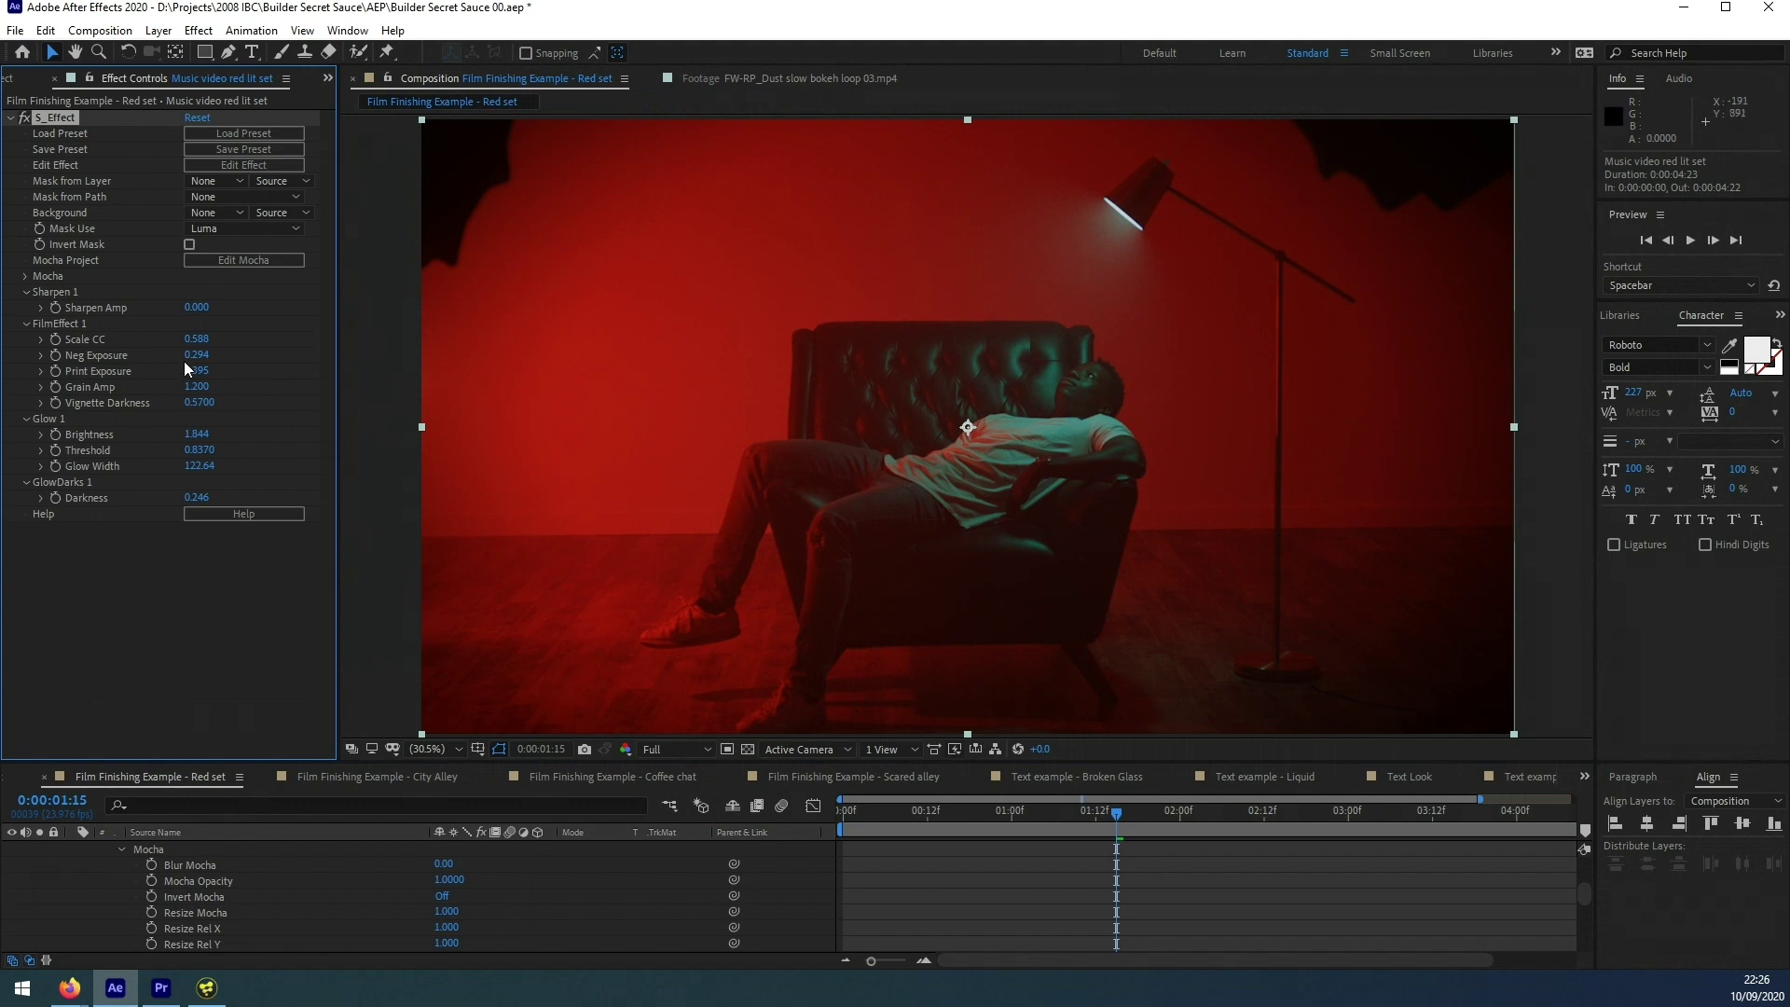
- Set FilmEffect 1's Neg Exposure to about 1.0, Print Exposure to 0 and Vignette Darkness to about 0.32
drag(193, 362, 164, 356)
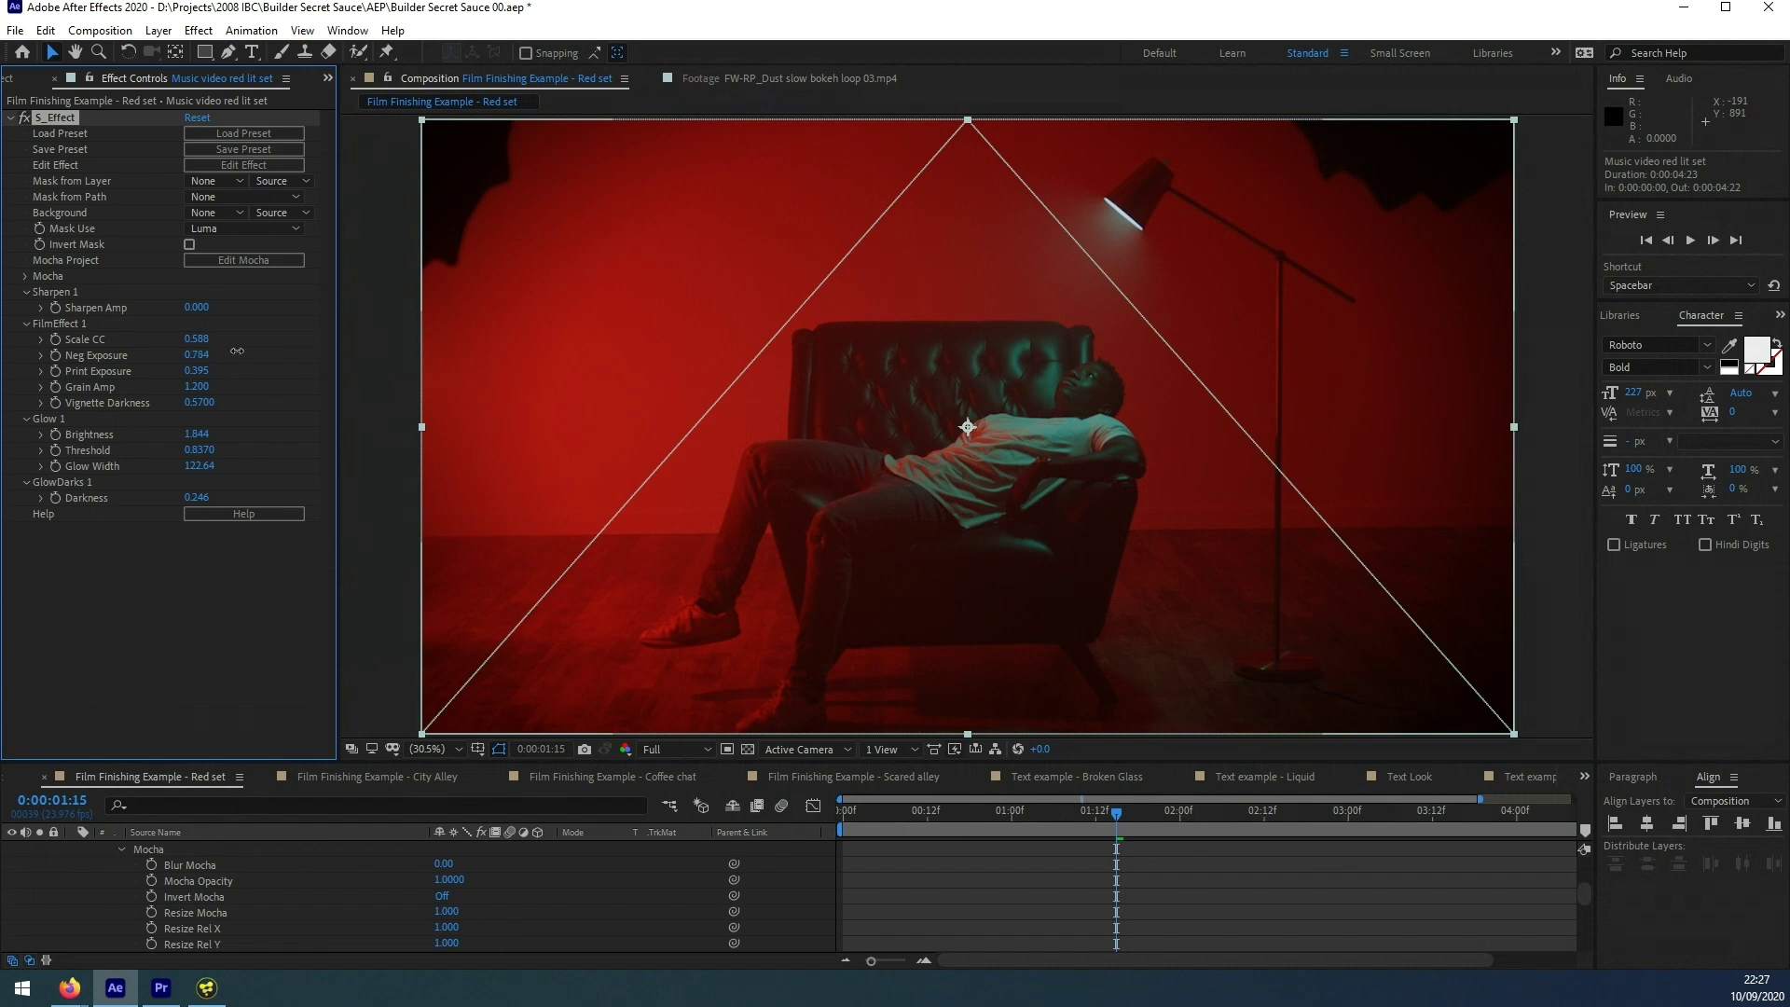
drag(196, 370, 233, 371)
click(207, 371)
text(0)
key(Return)
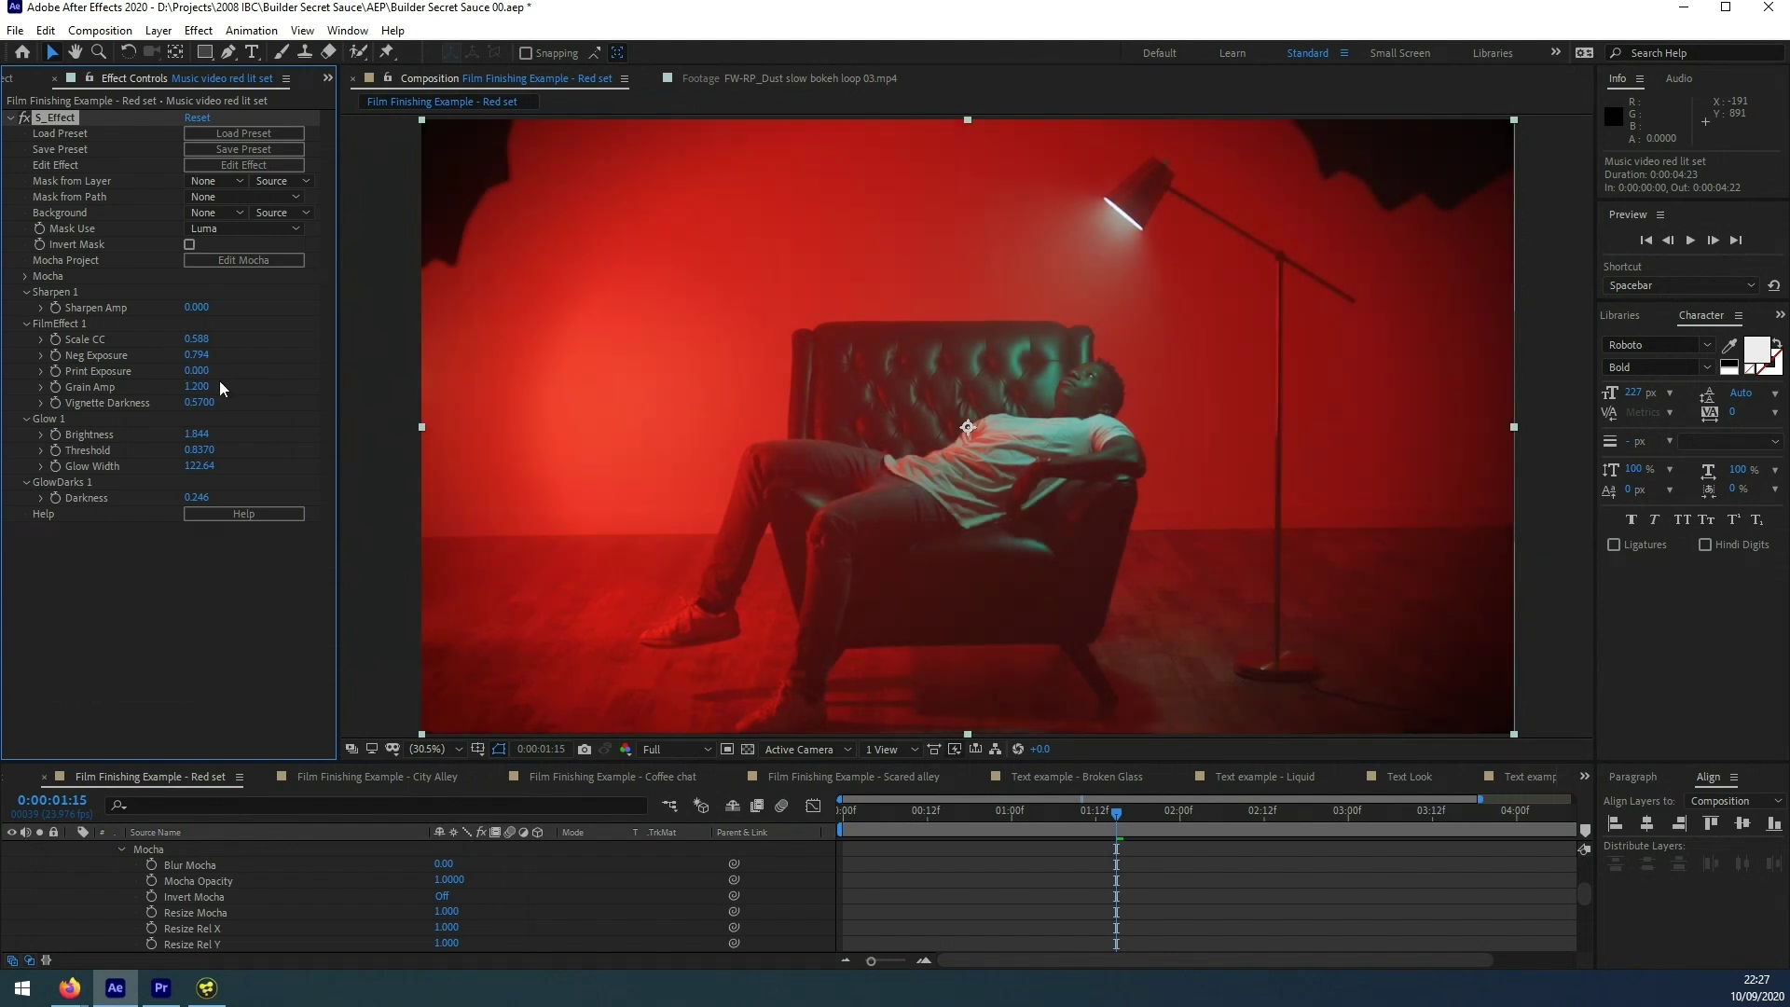
drag(207, 355, 221, 355)
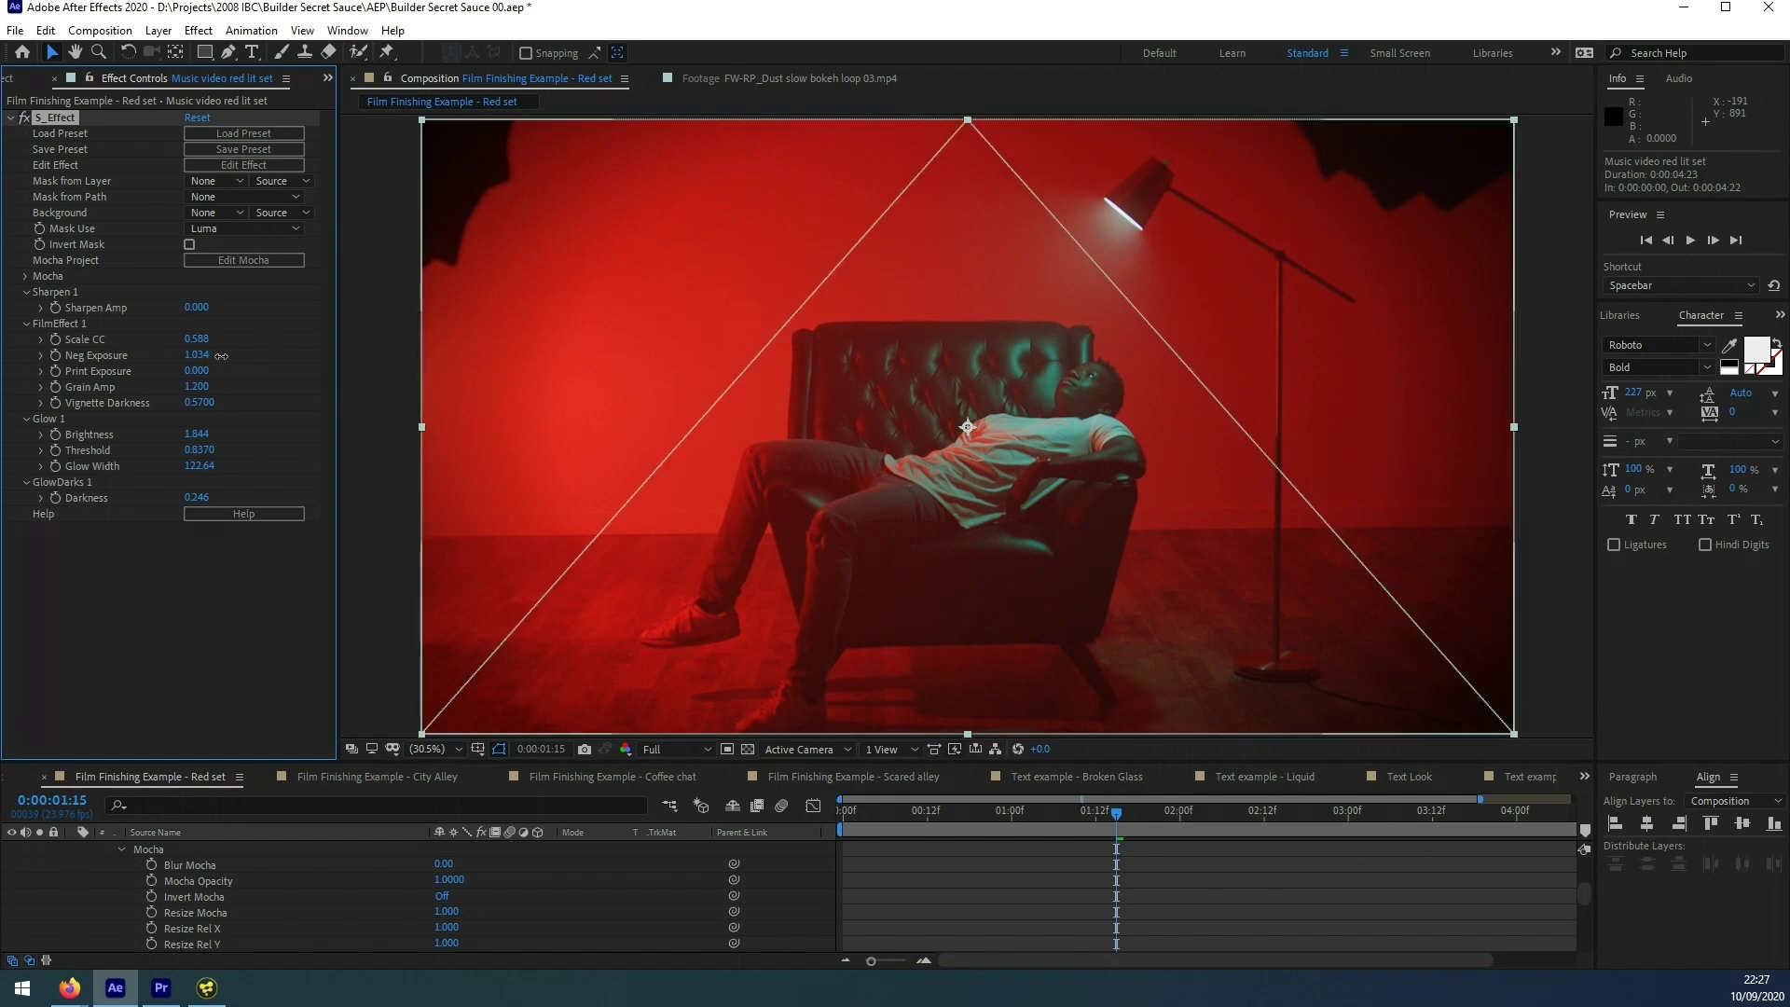
drag(215, 355, 216, 356)
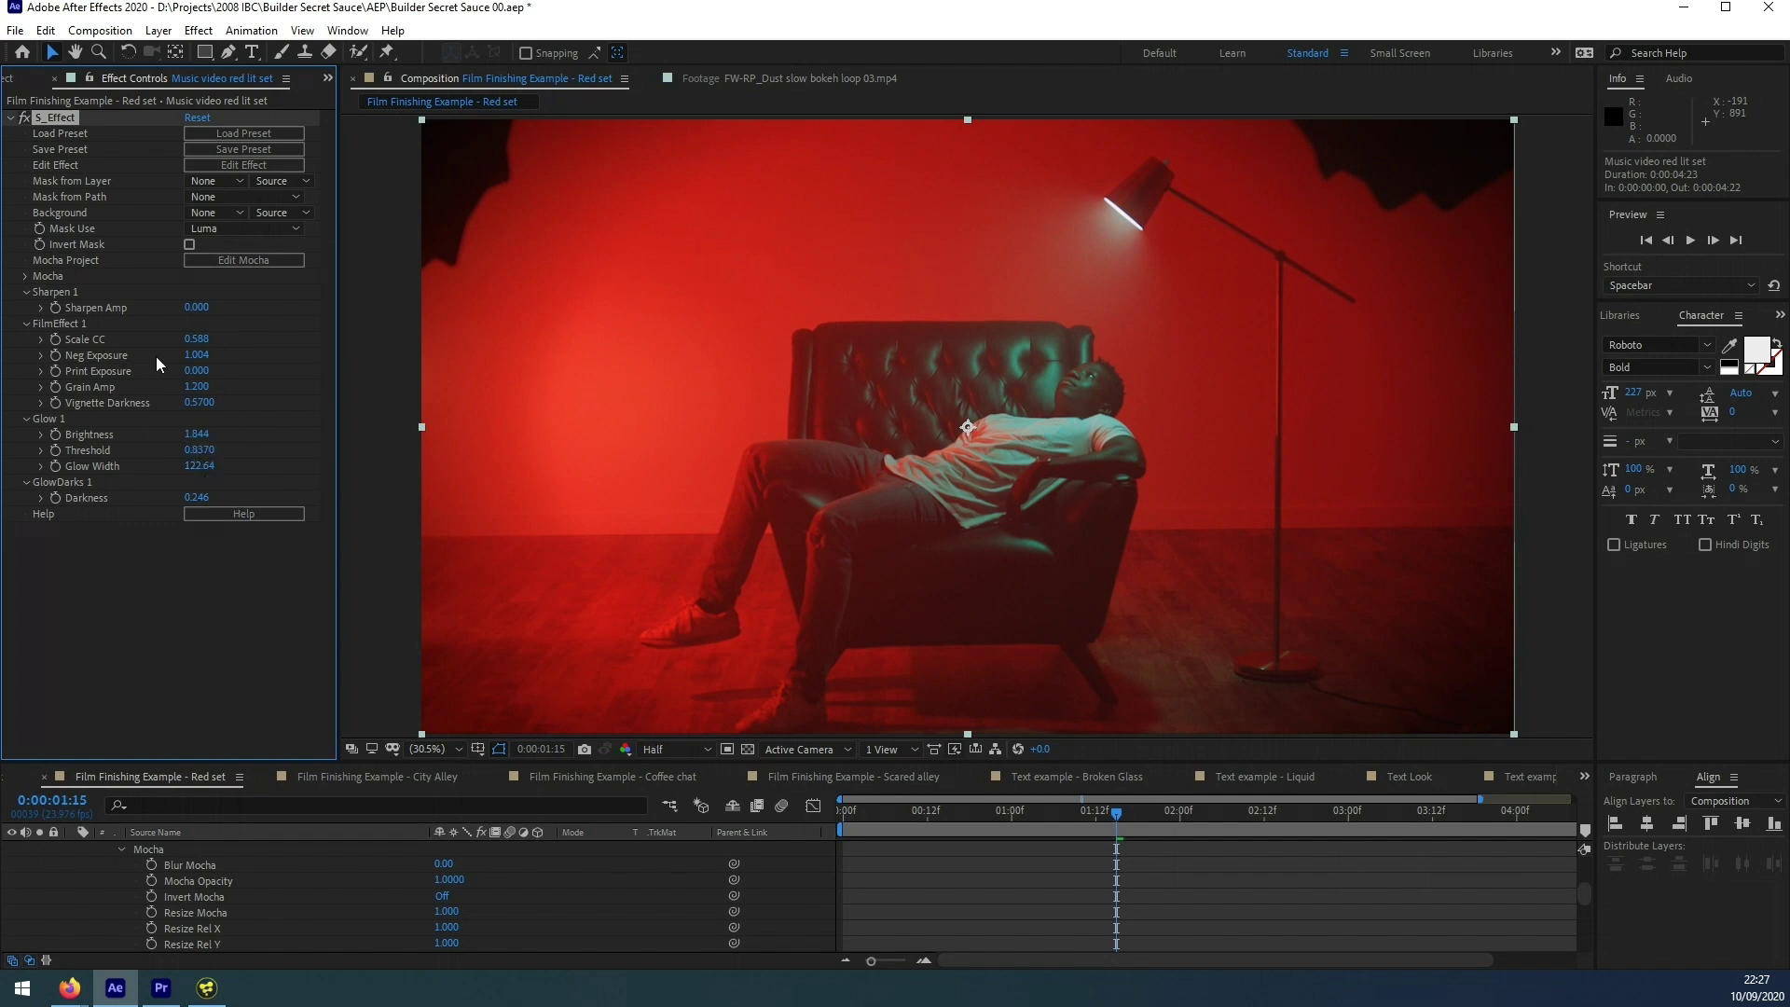
mouse_move(199, 402)
mouse_down()
mouse_move(155, 404)
mouse_move(177, 404)
mouse_up()
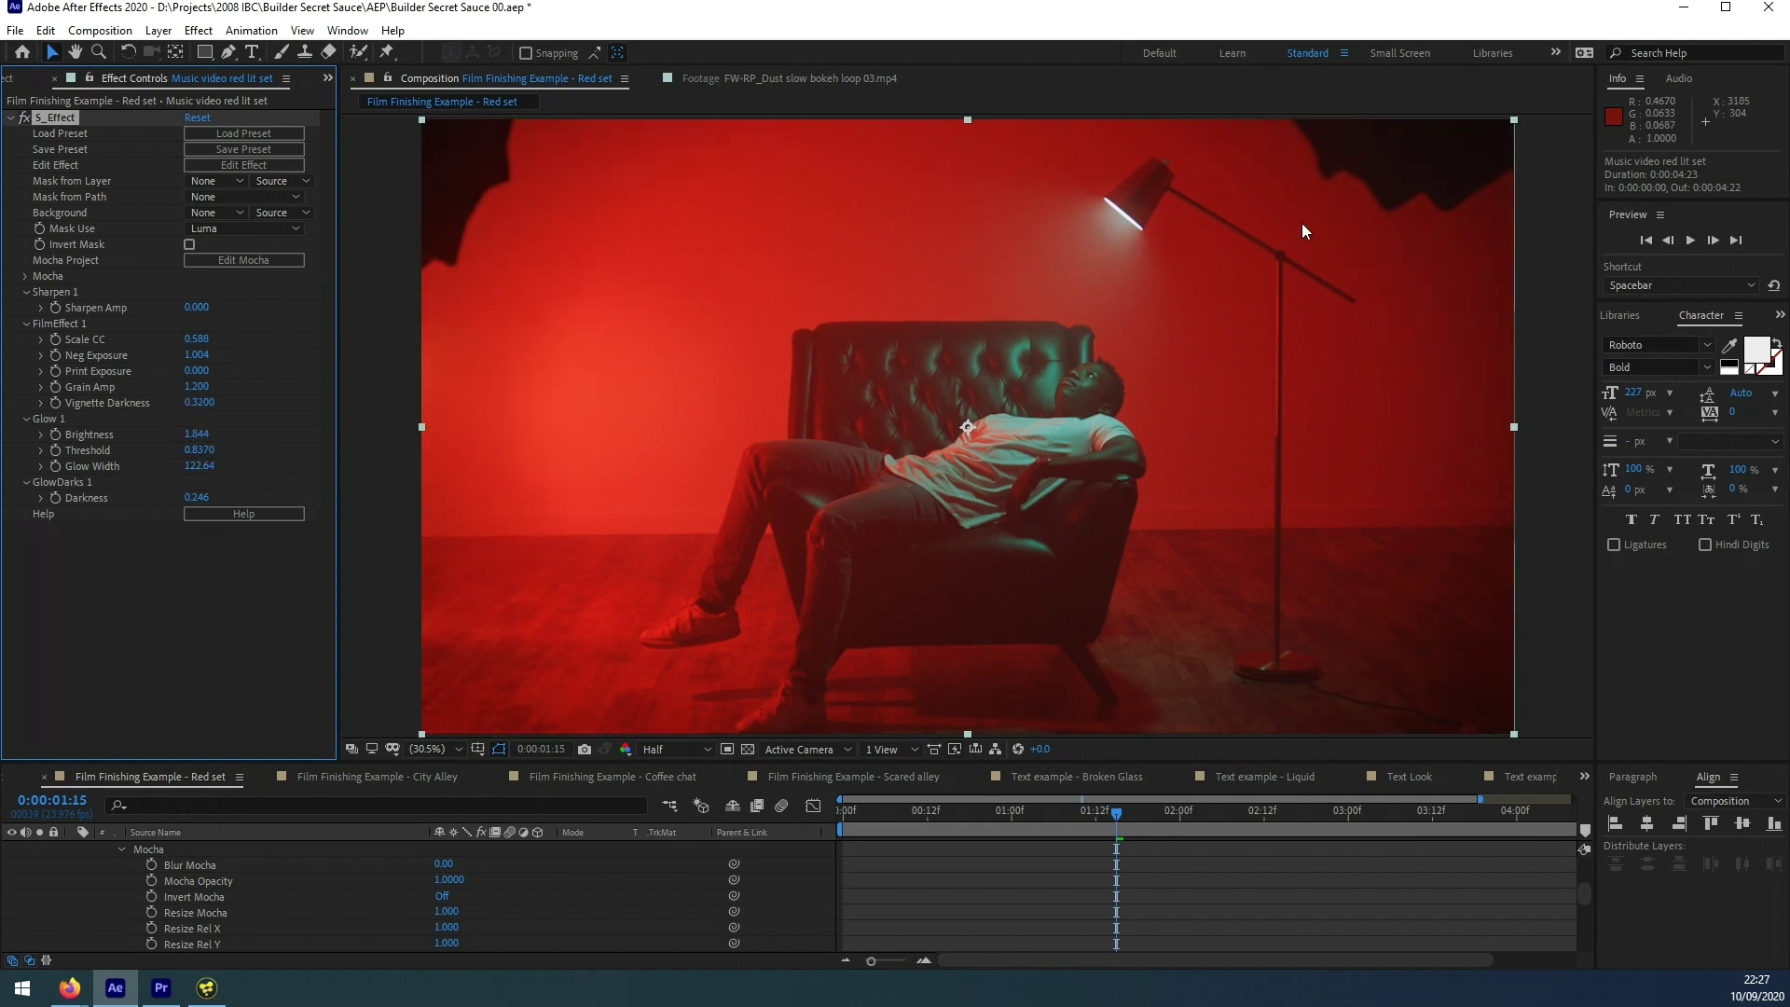
- Set Glow 1's Brightness to about 7.13, Threshold to 0.917 and Glow Width to about 156, and GlowDarks 1's Darkness to 0
drag(194, 435, 1699, 429)
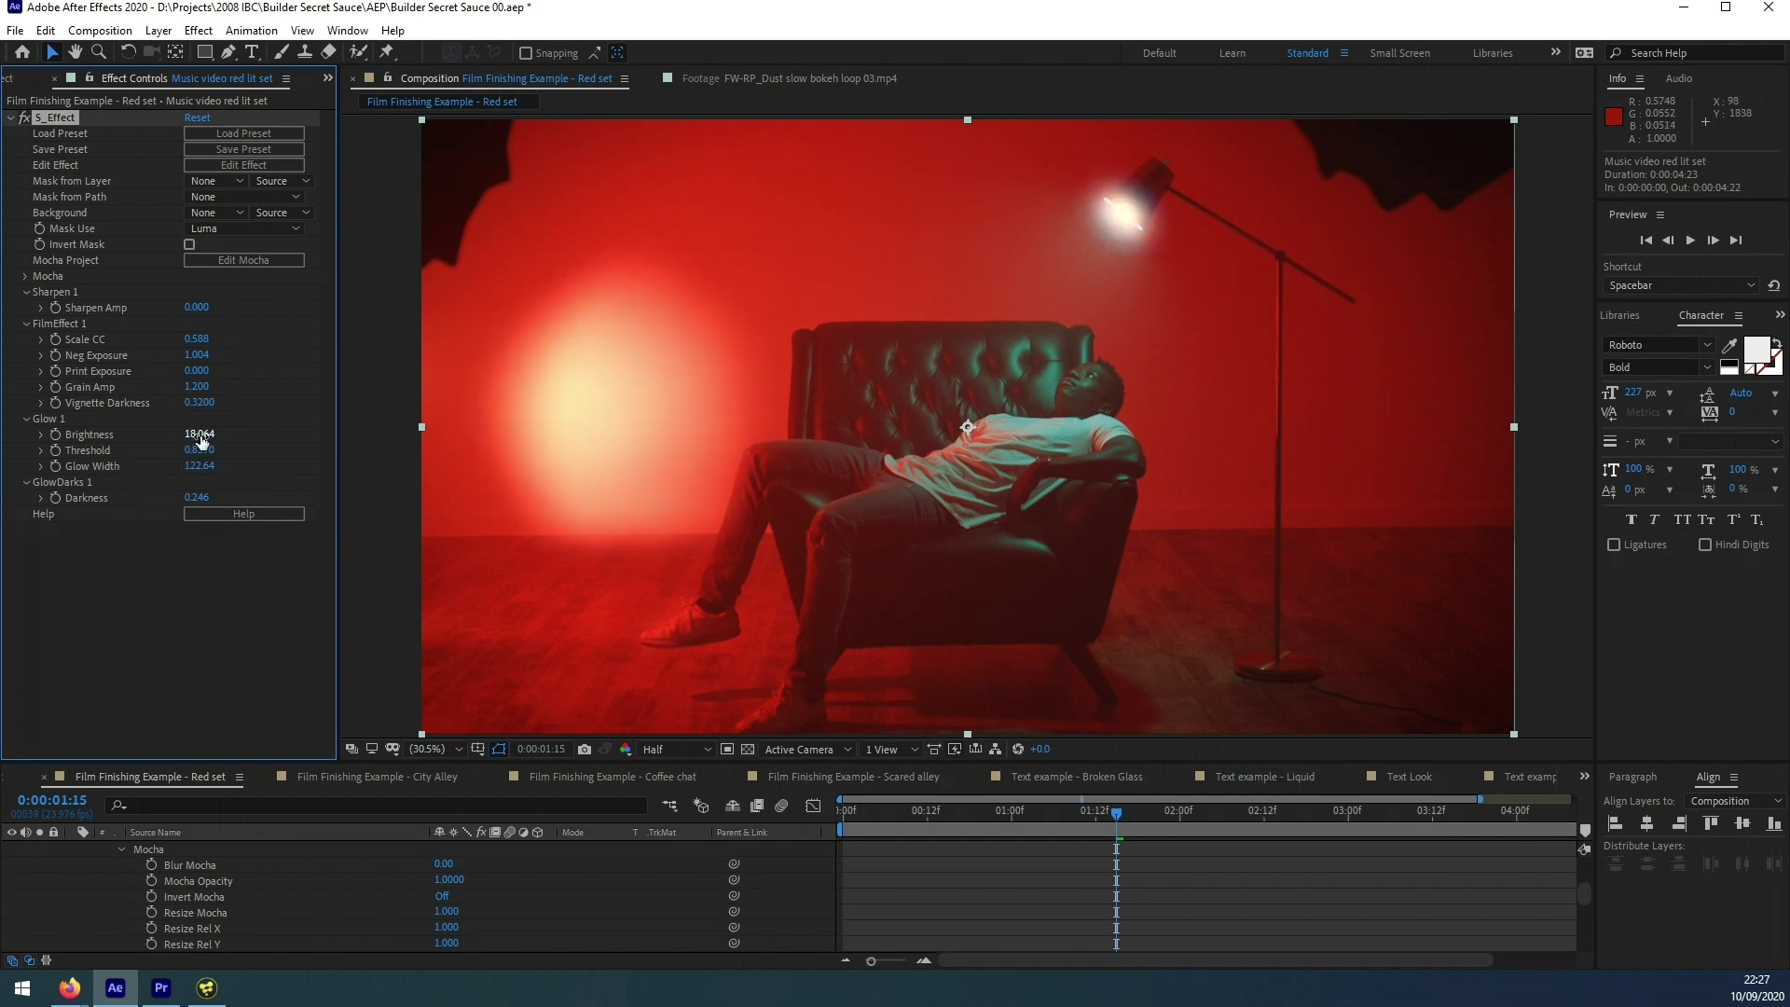
drag(199, 474, 273, 463)
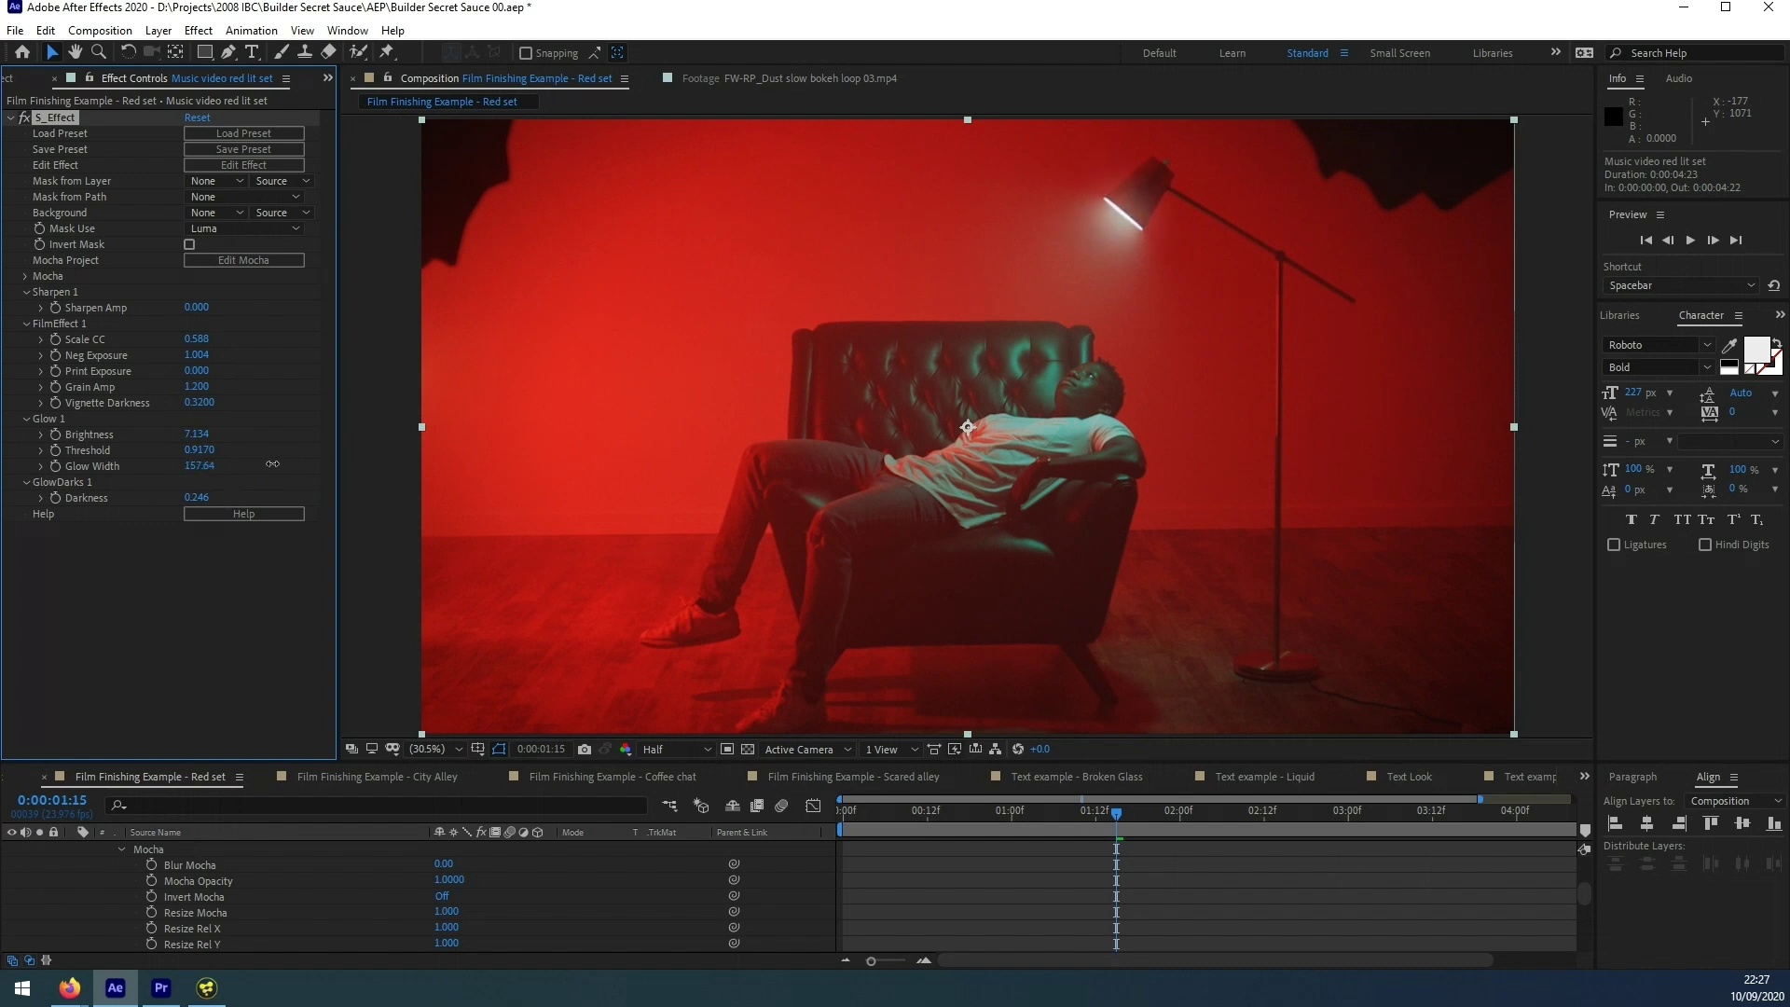
drag(197, 497, 166, 501)
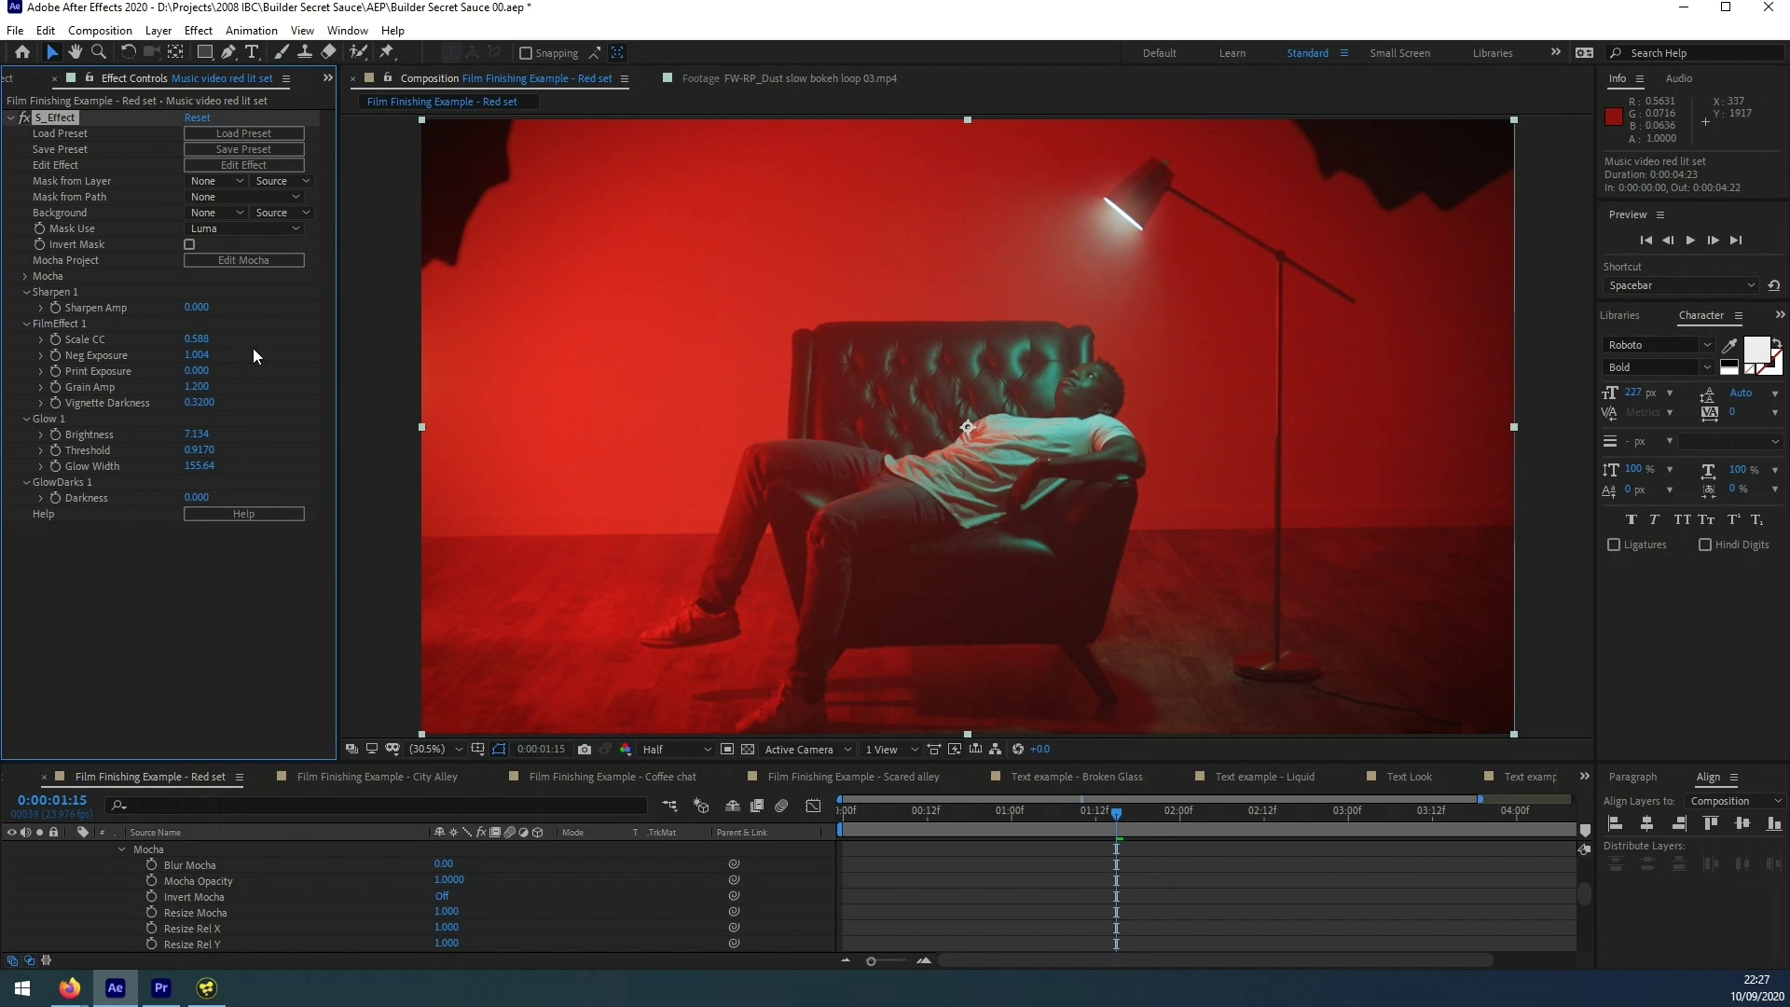
- Set Sharpen 1's Sharpen Amp to 0.5 and preview the graded red set clip across its full duration
drag(197, 306, 198, 307)
key(space)
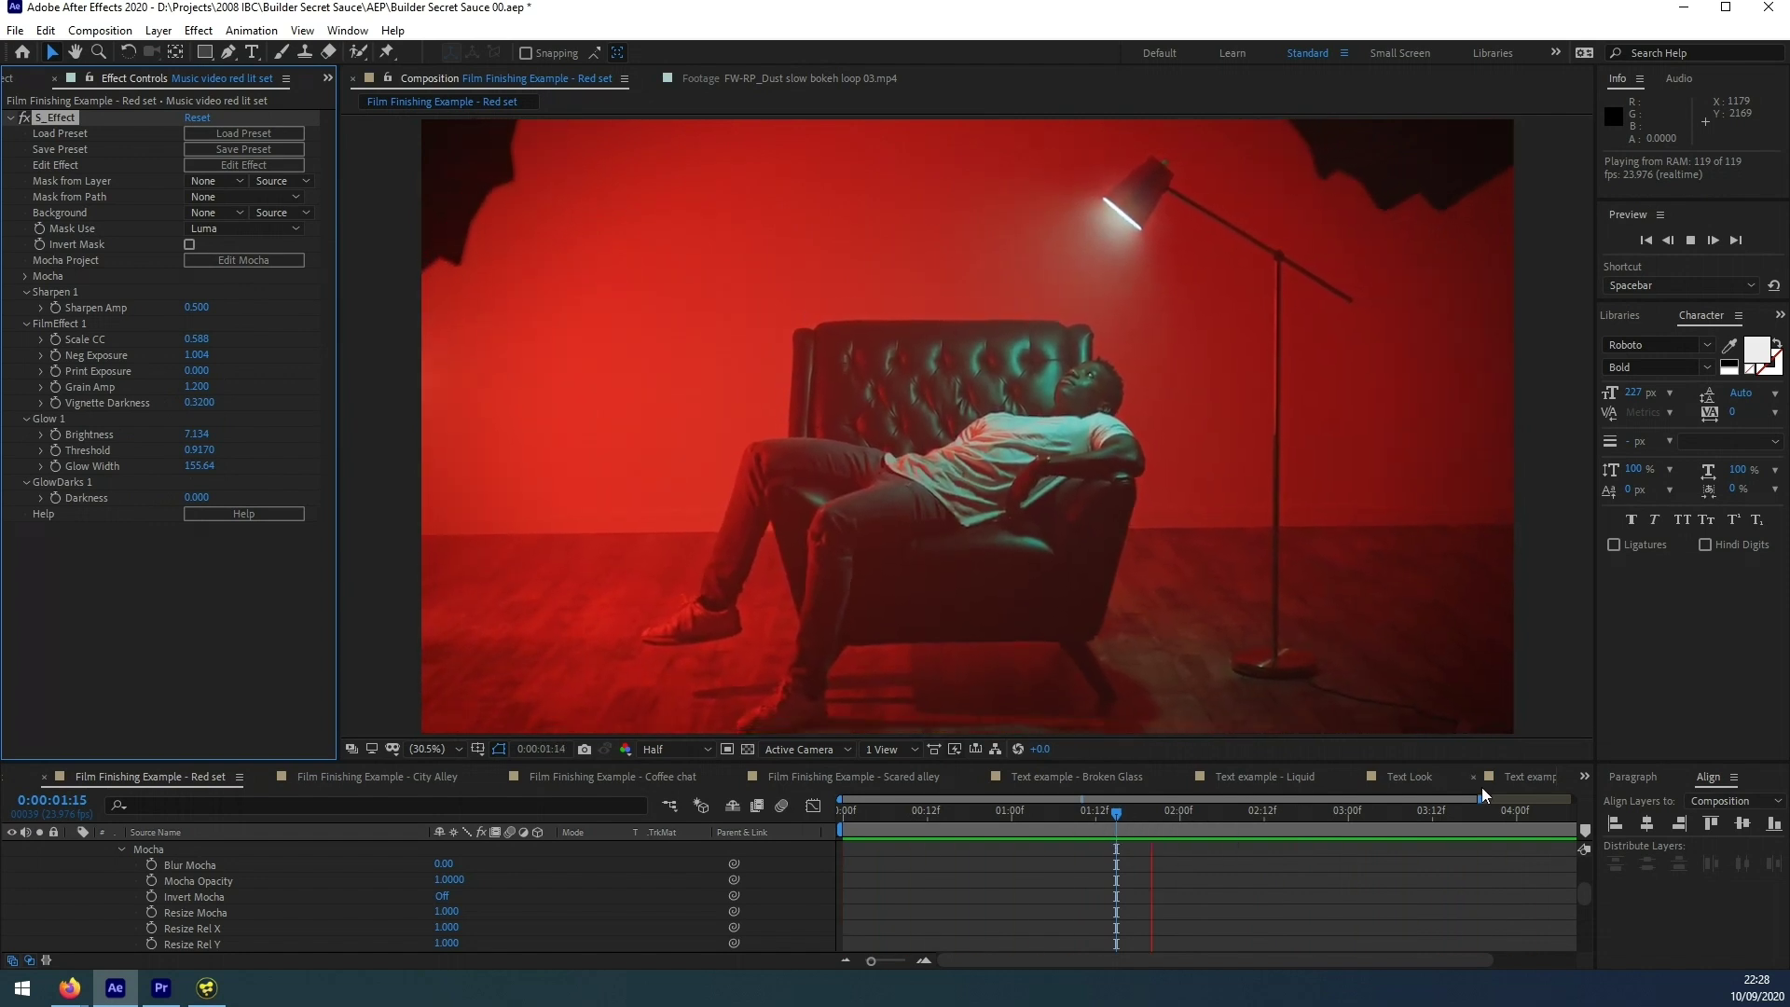
drag(1481, 799, 1666, 796)
drag(1152, 808, 898, 812)
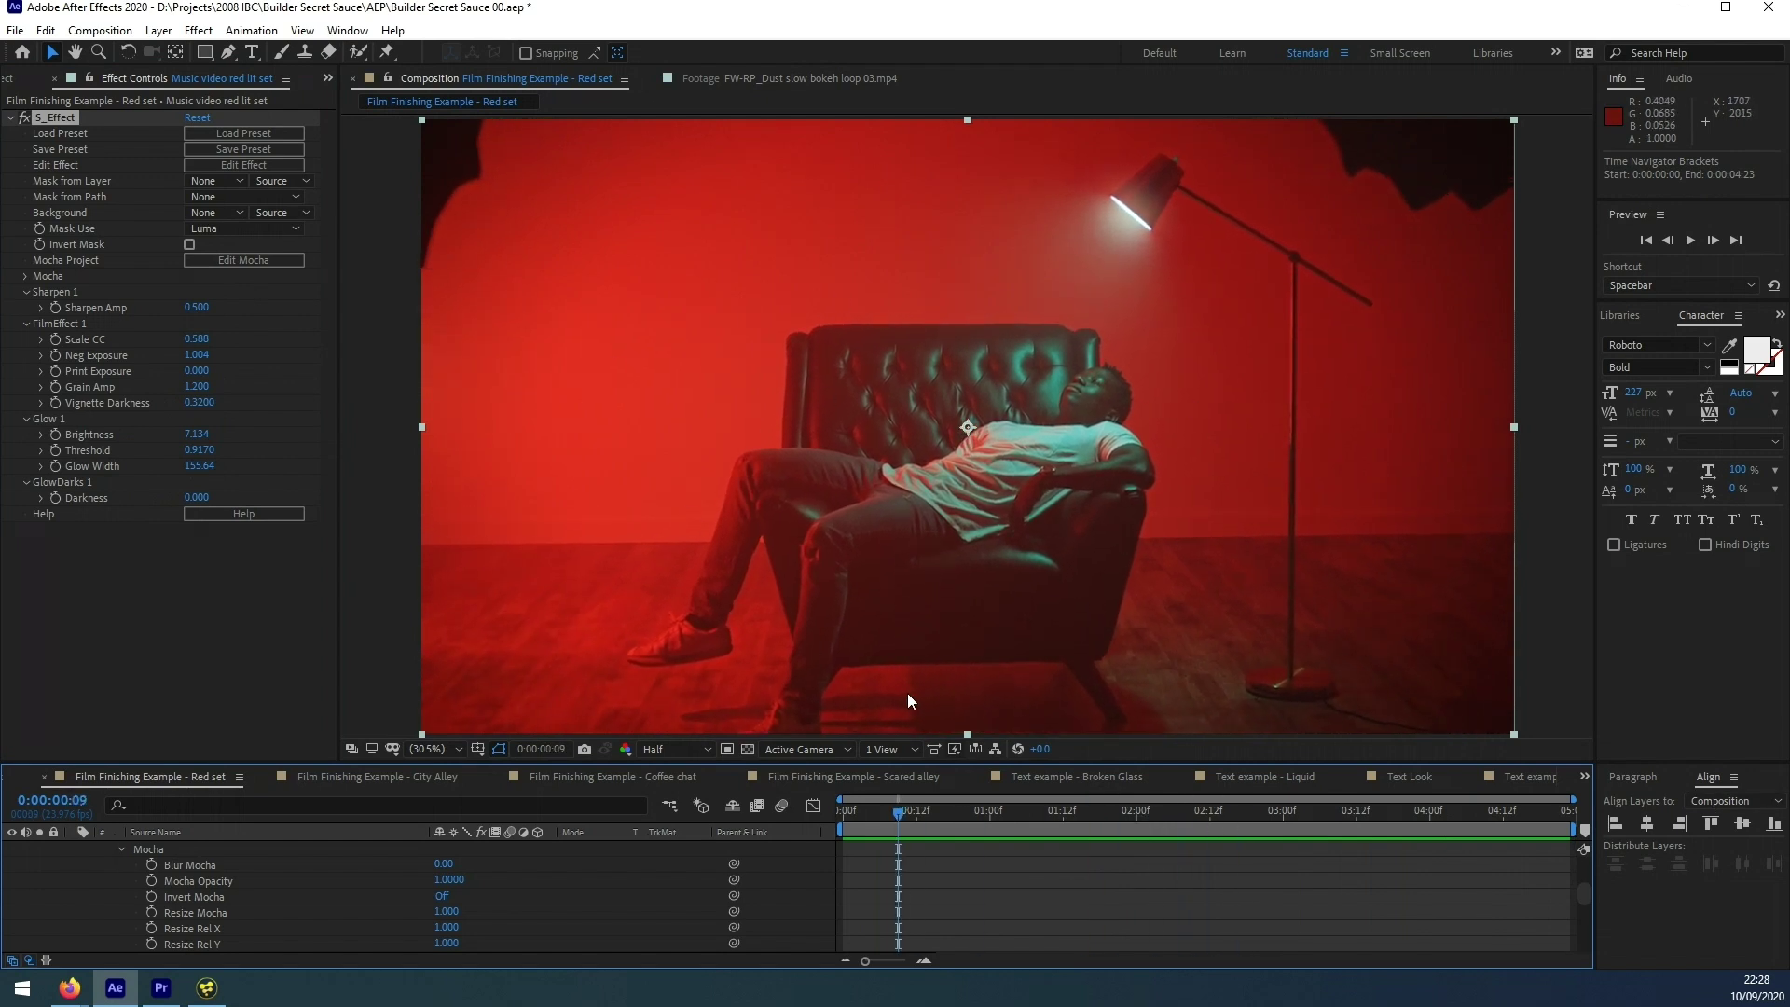
- Review the name, description and characteristic options for saving the S_Effect as a preset, and close the dialog without saving
click(246, 149)
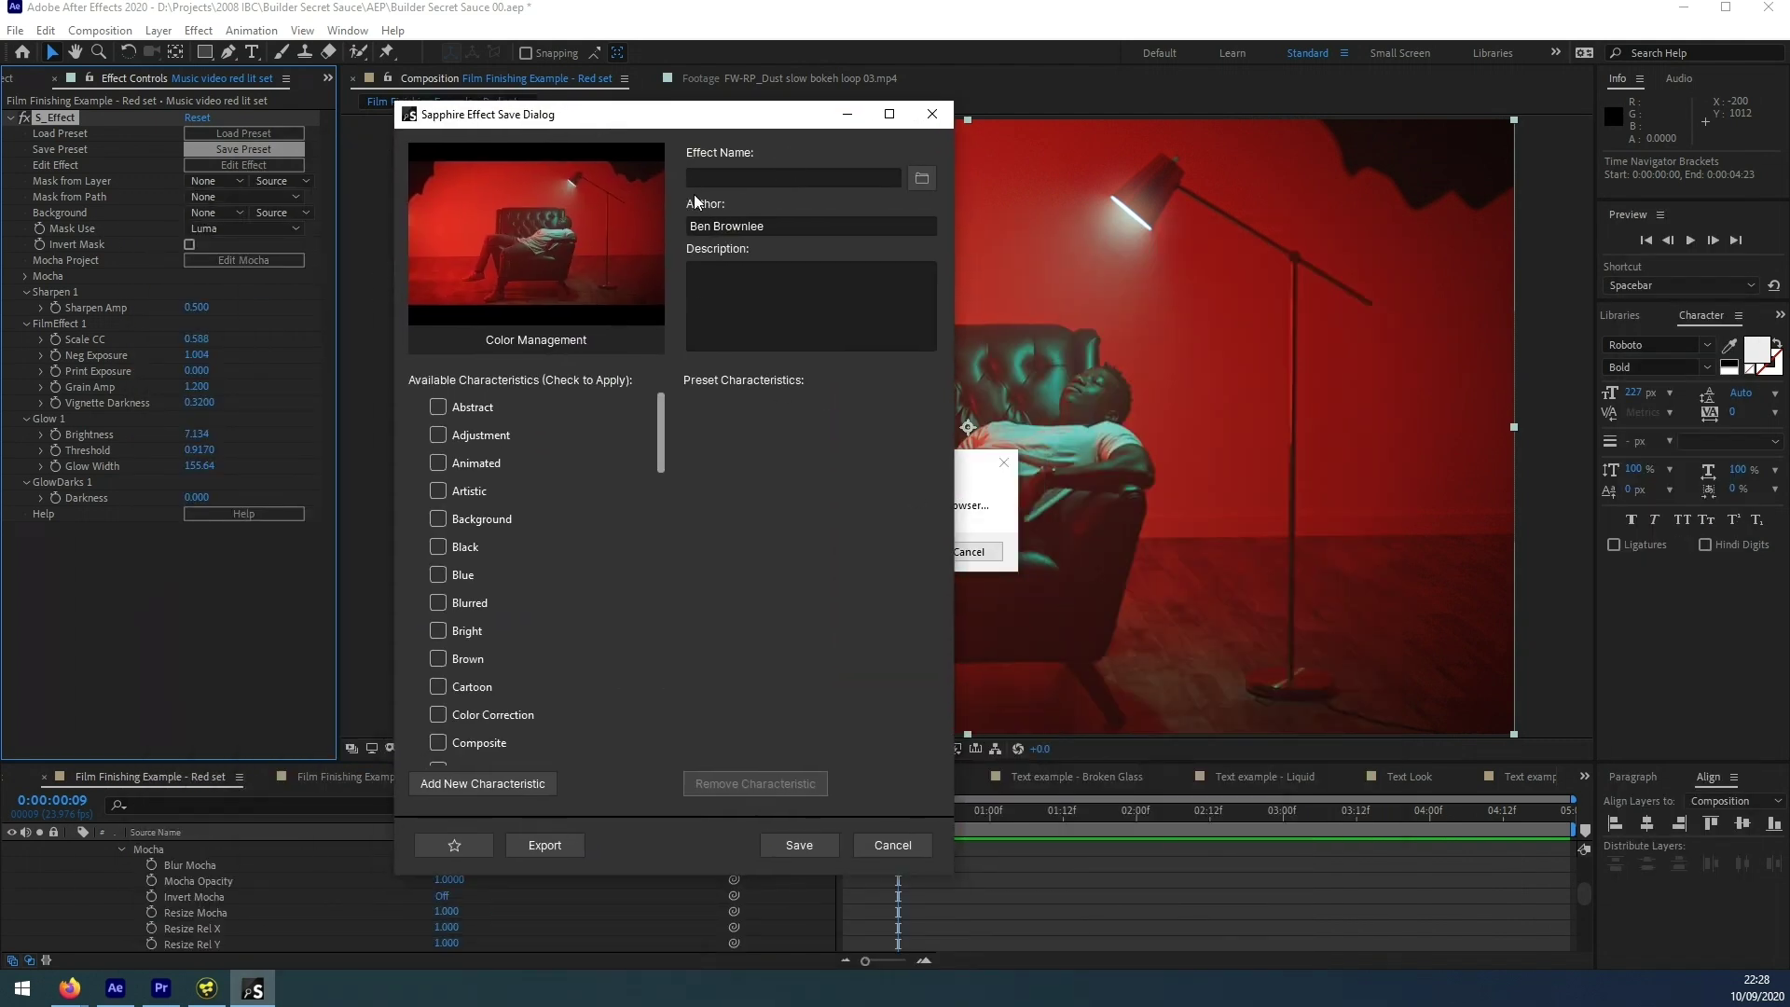
click(751, 176)
click(755, 310)
scroll(668, 491, down, 10)
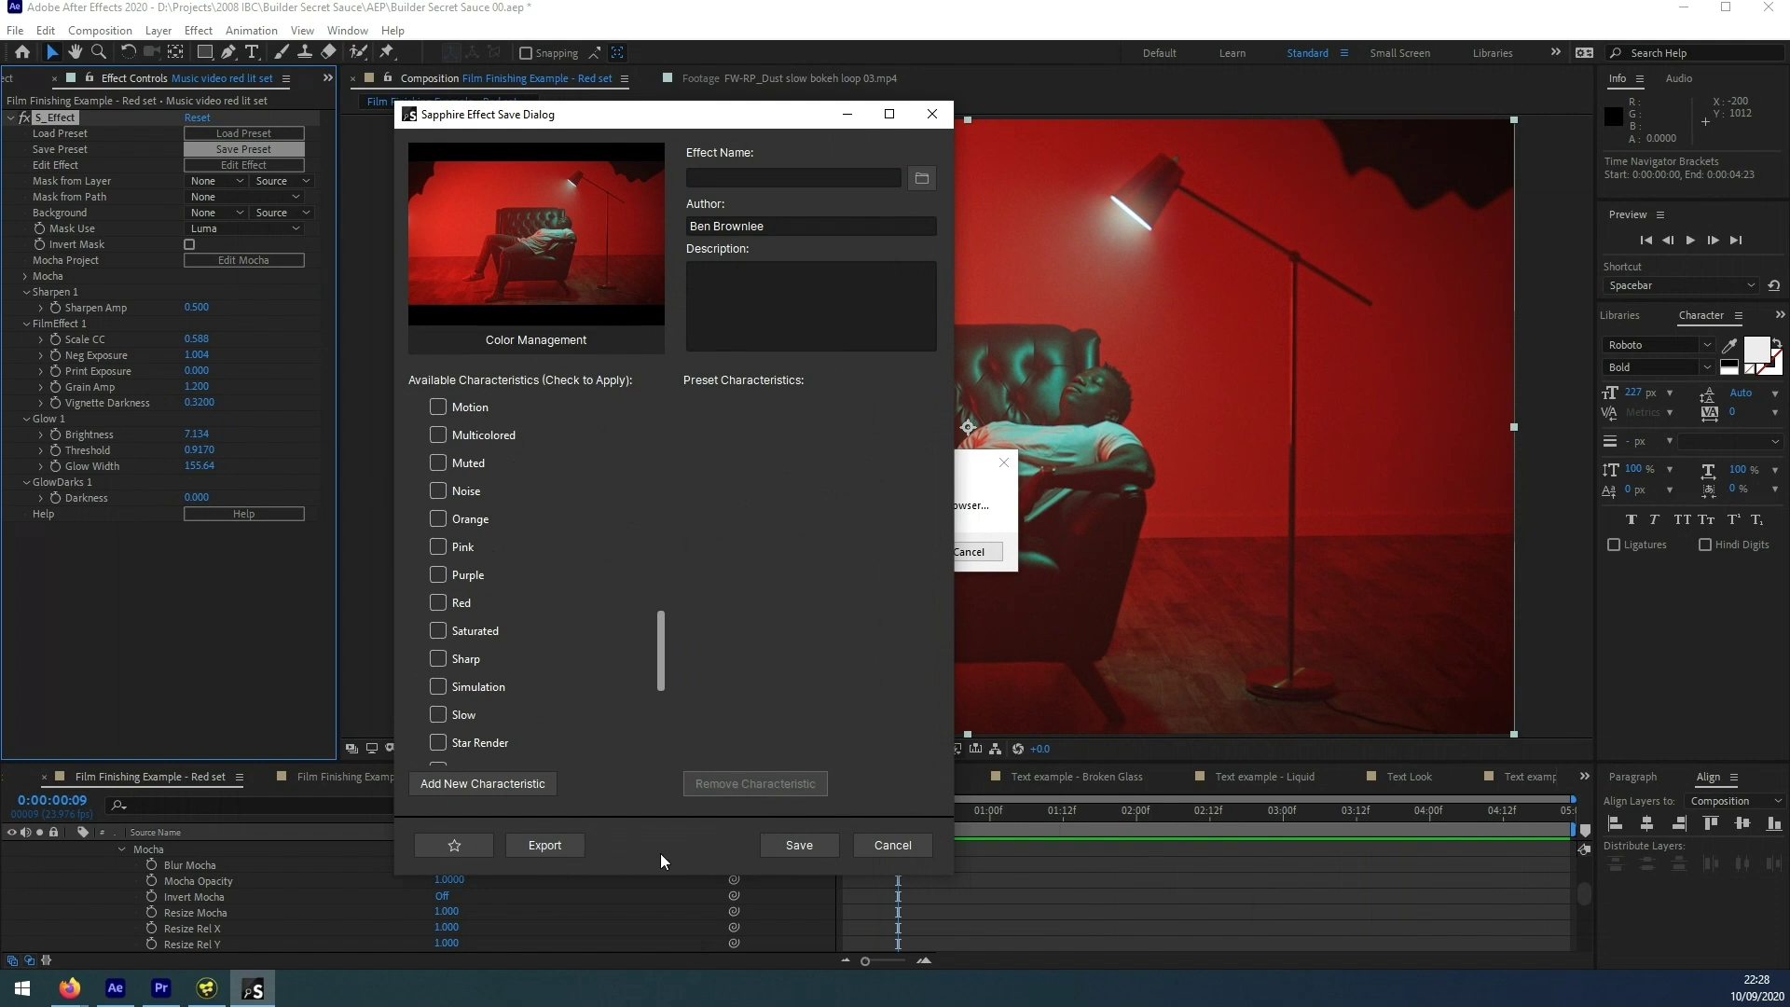
click(904, 844)
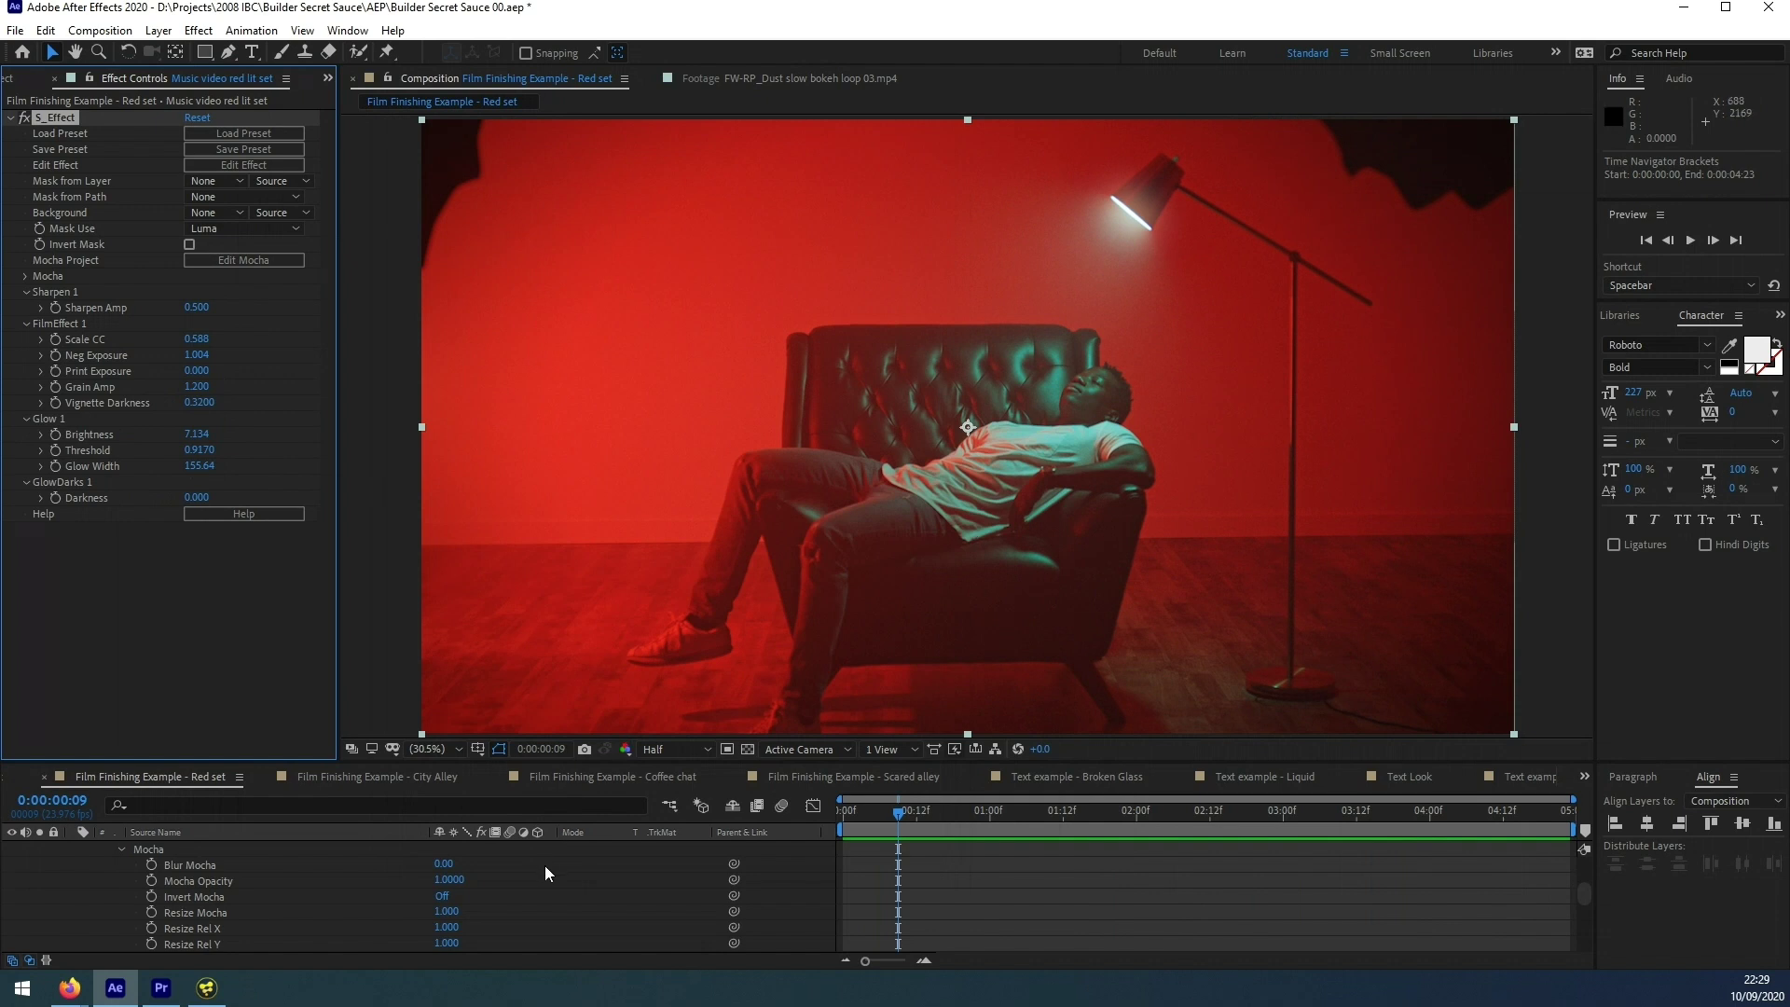
drag(1021, 815, 1099, 857)
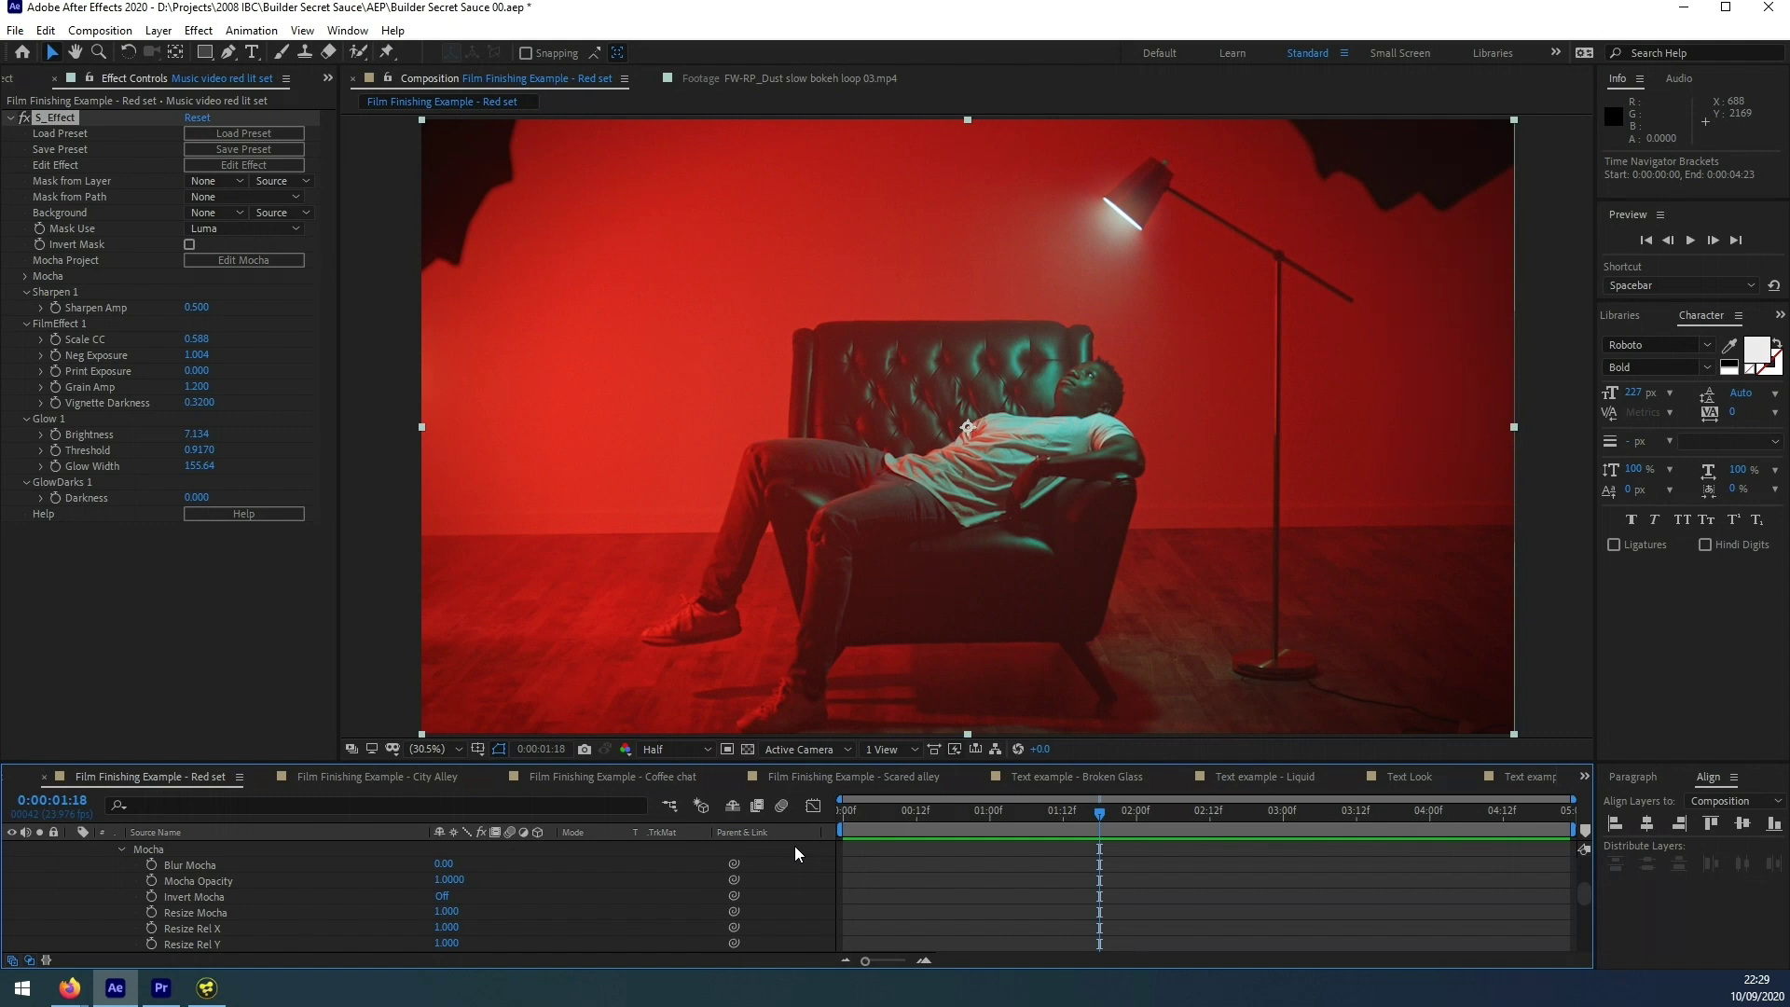
click(1139, 815)
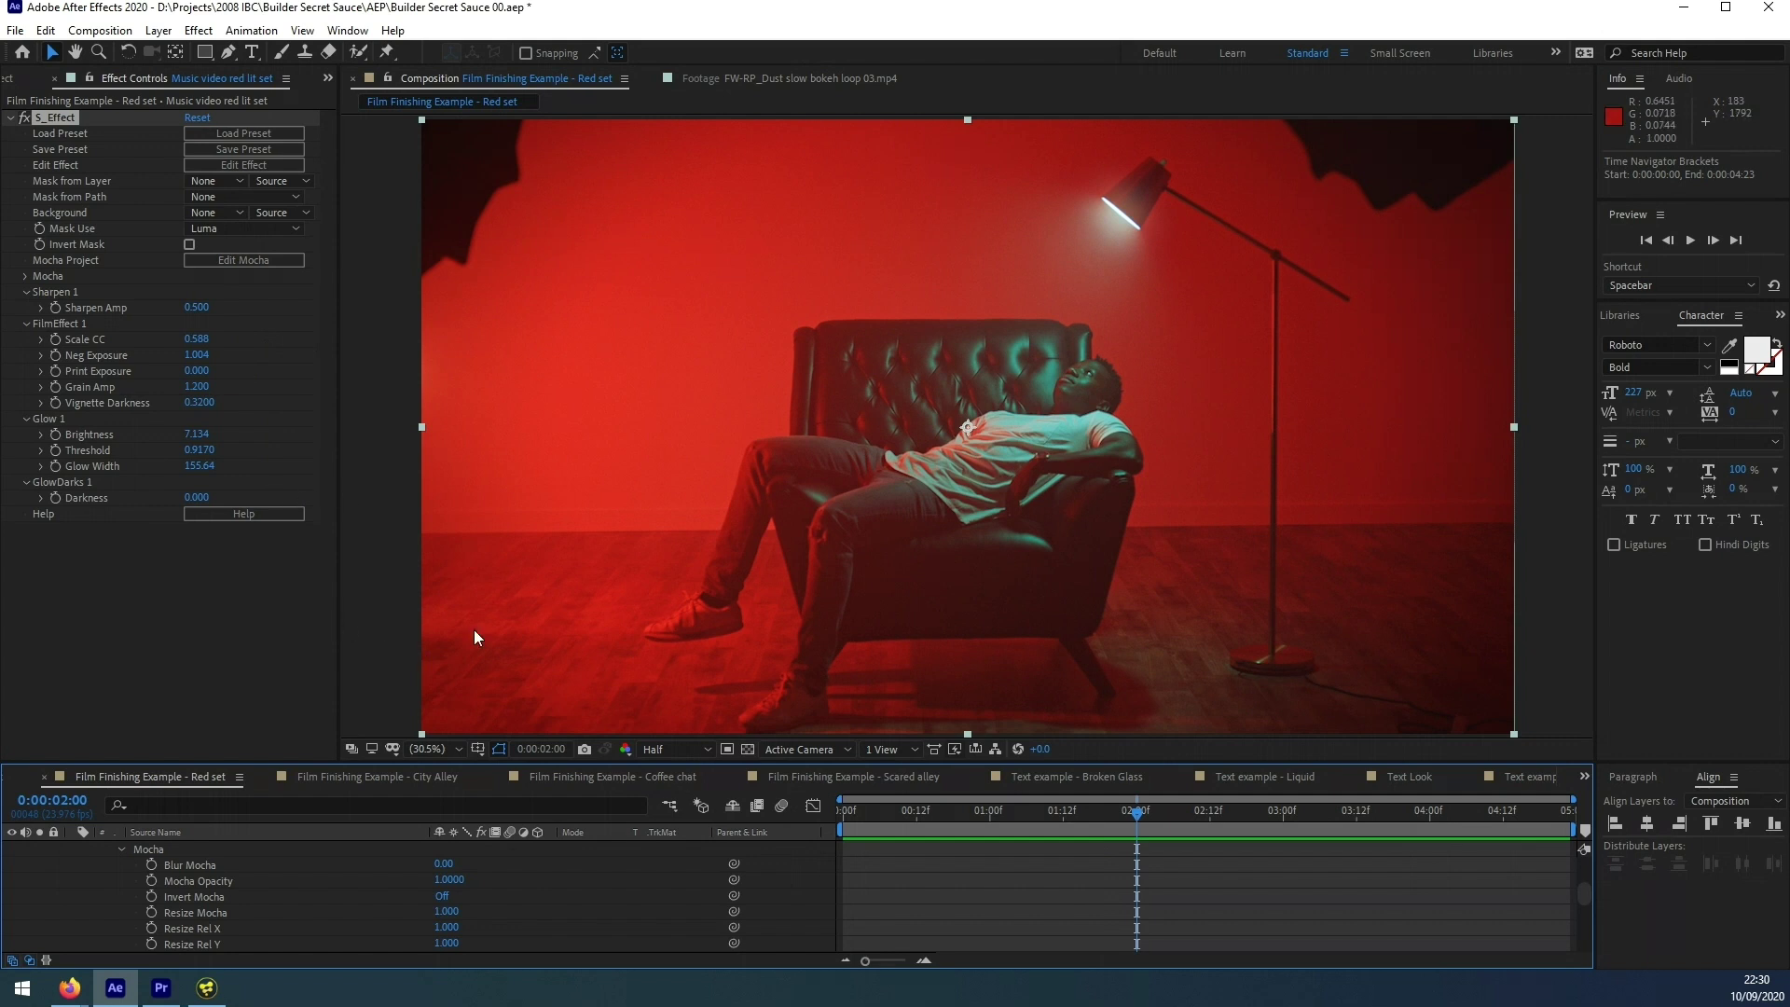
click(199, 30)
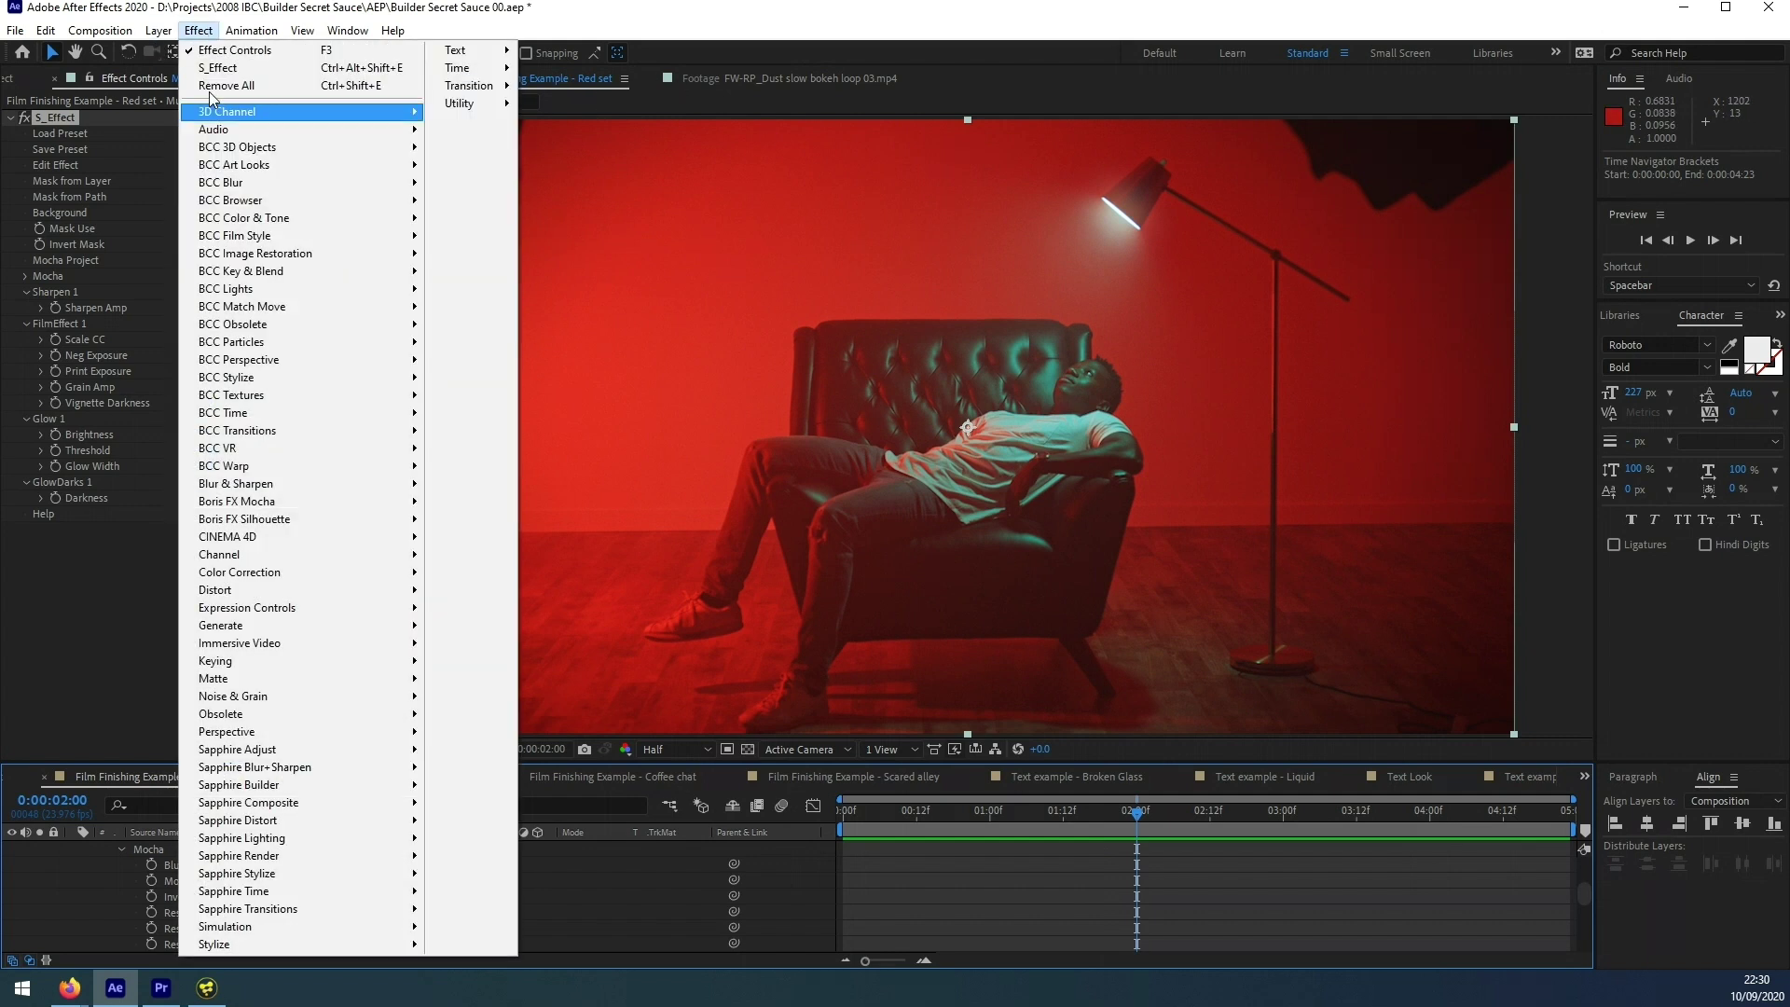
mouse_move(271, 800)
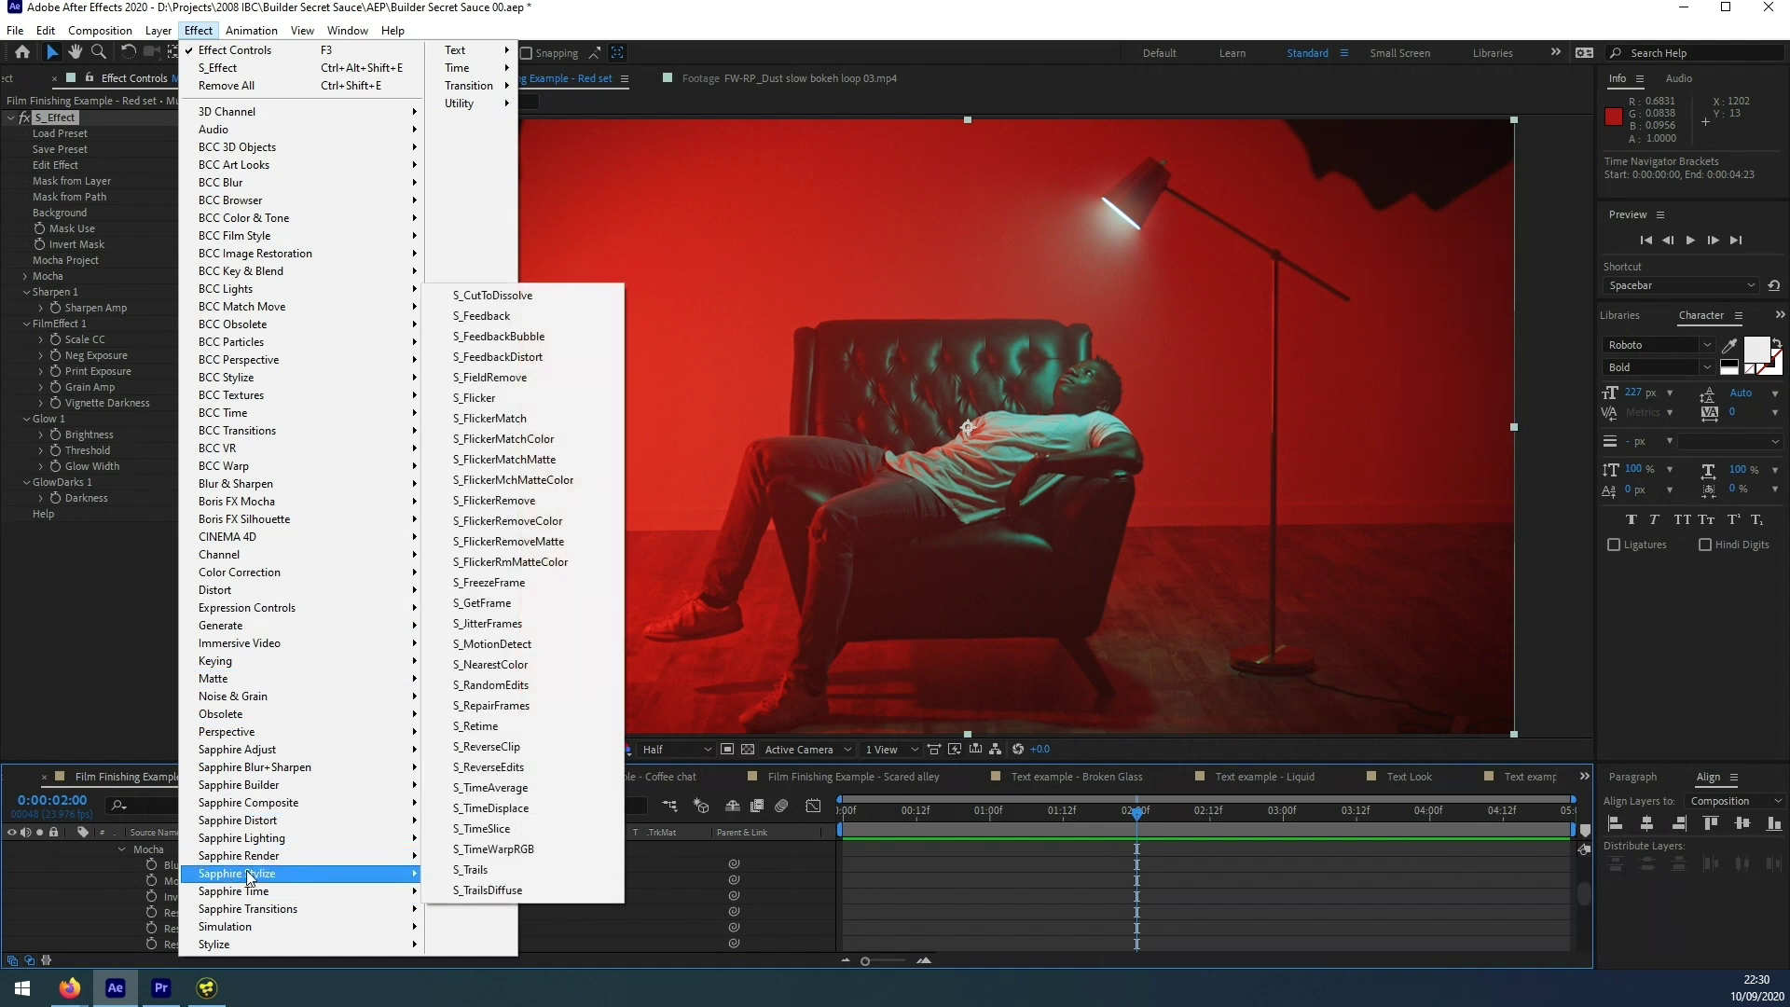
click(42, 610)
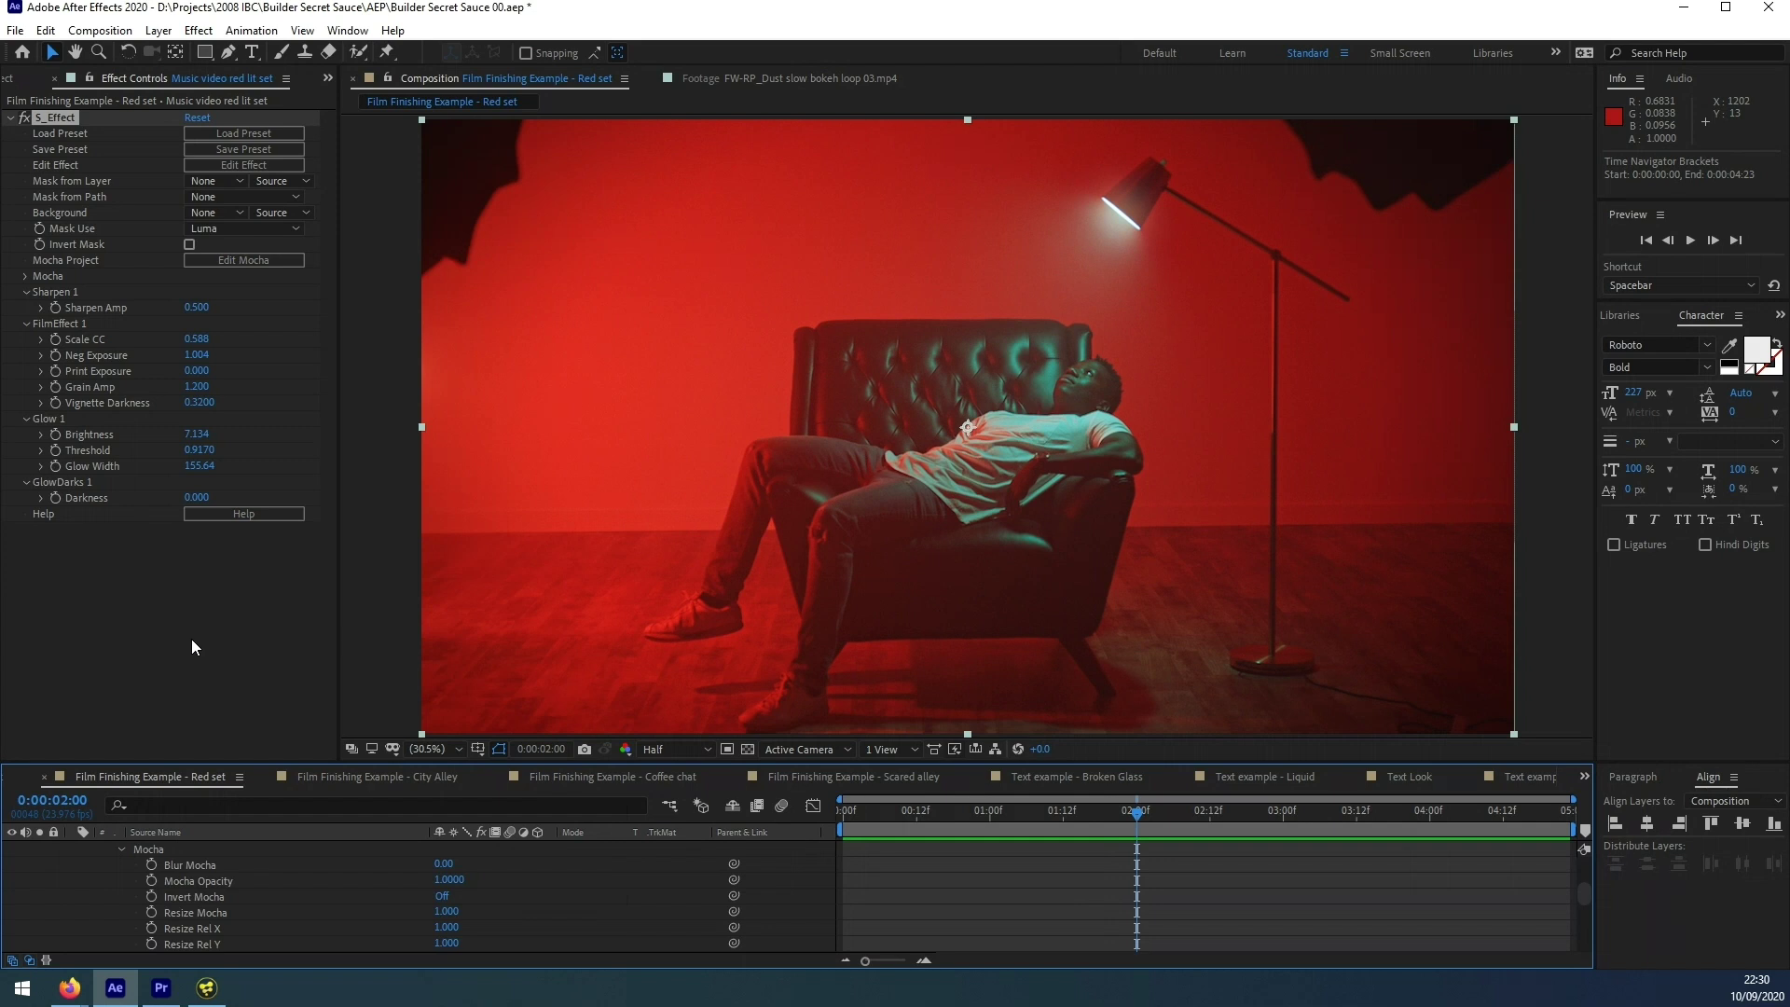
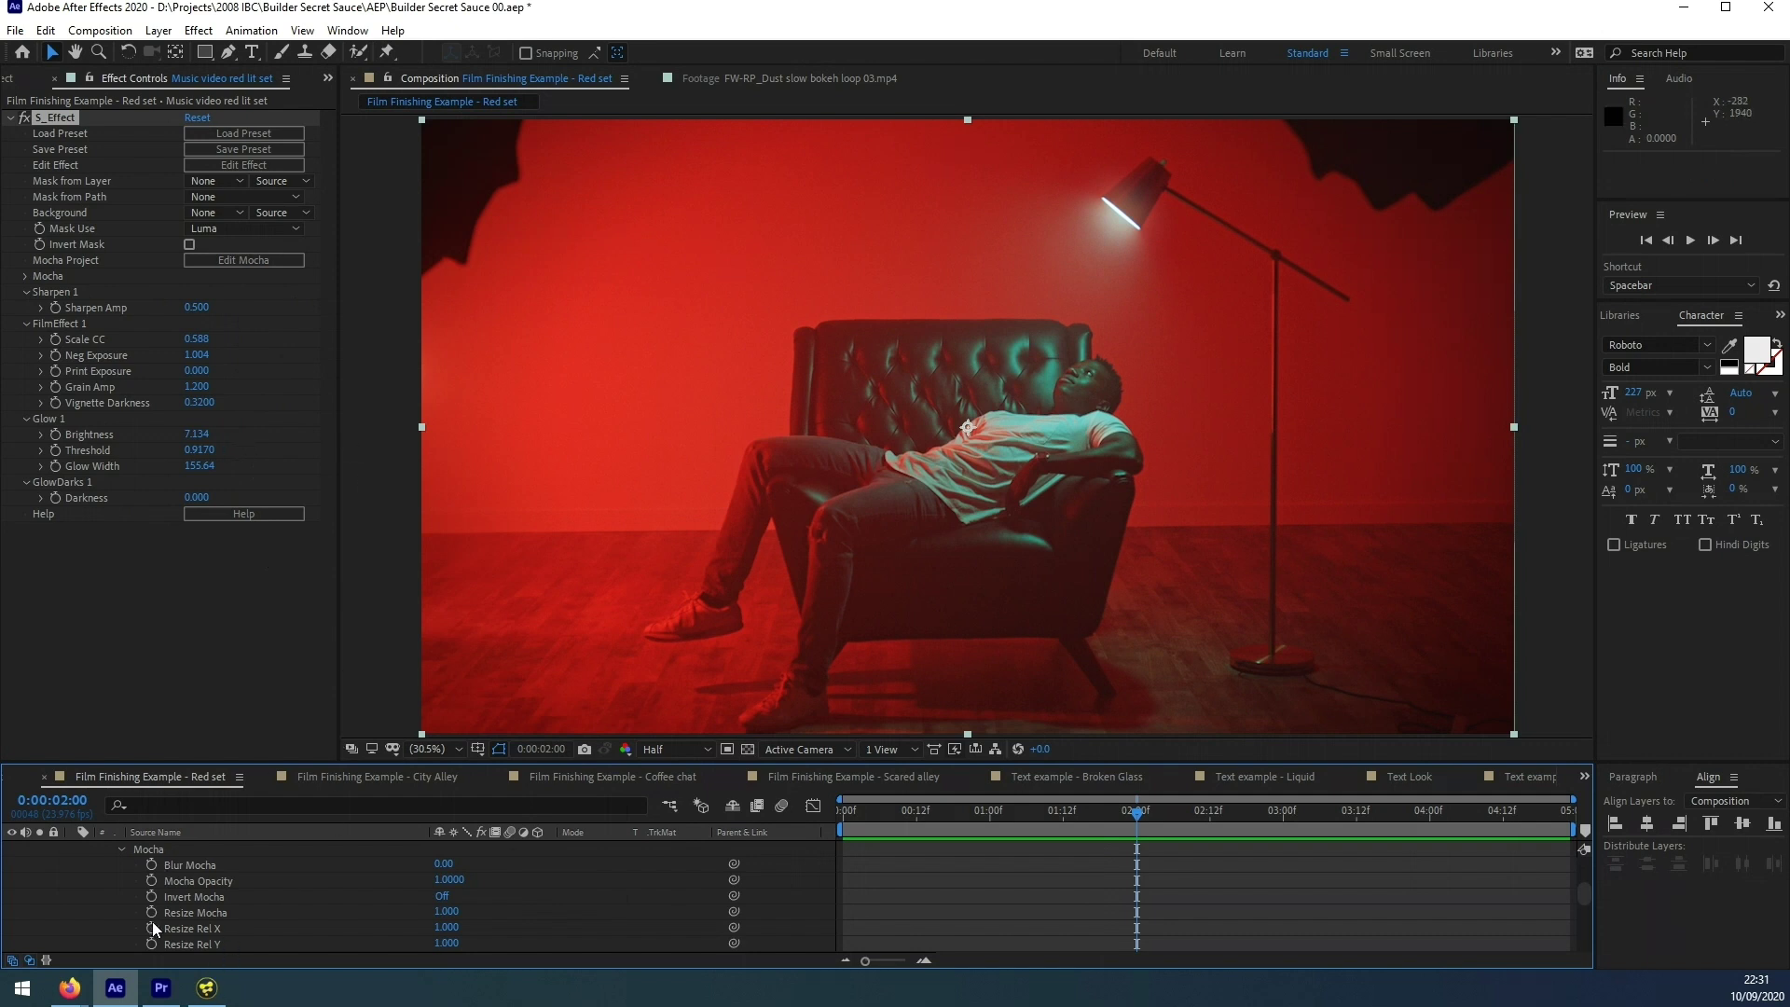
- Switch to Premiere Pro, find S_Effect among the effects and apply it to the Adjustment Layer in the Effect Adjustment sequence
click(160, 991)
drag(882, 728, 1038, 735)
click(887, 794)
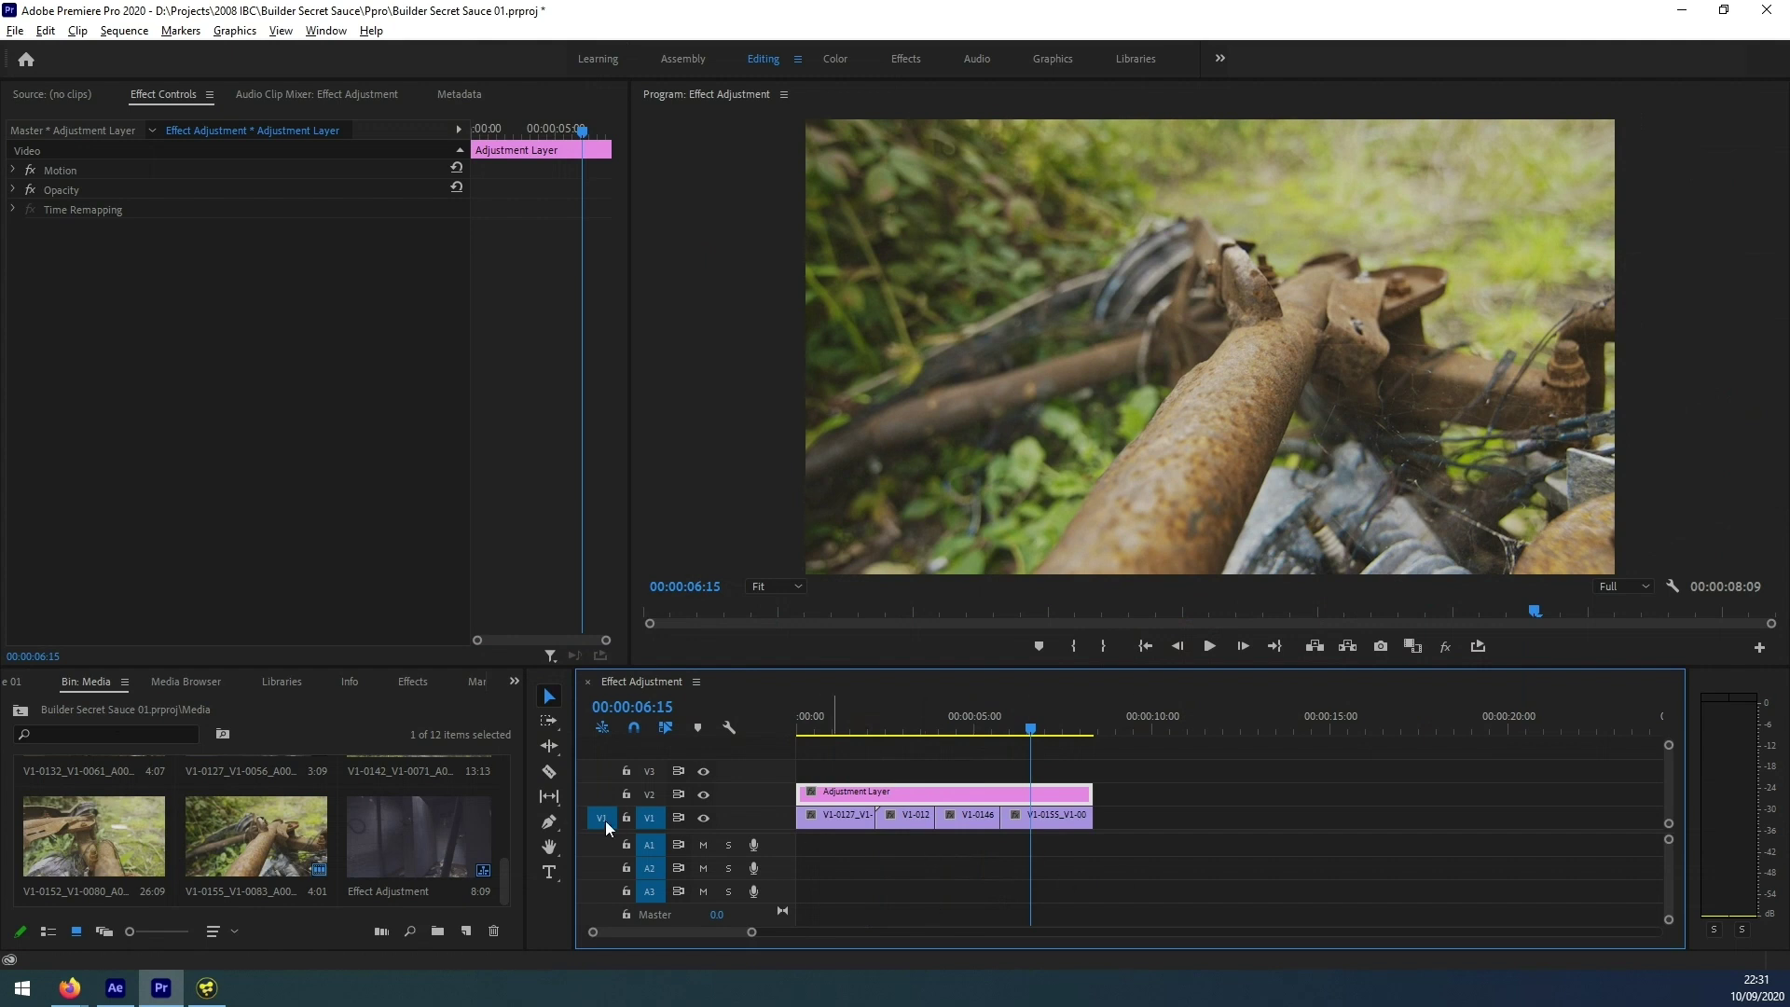
click(413, 682)
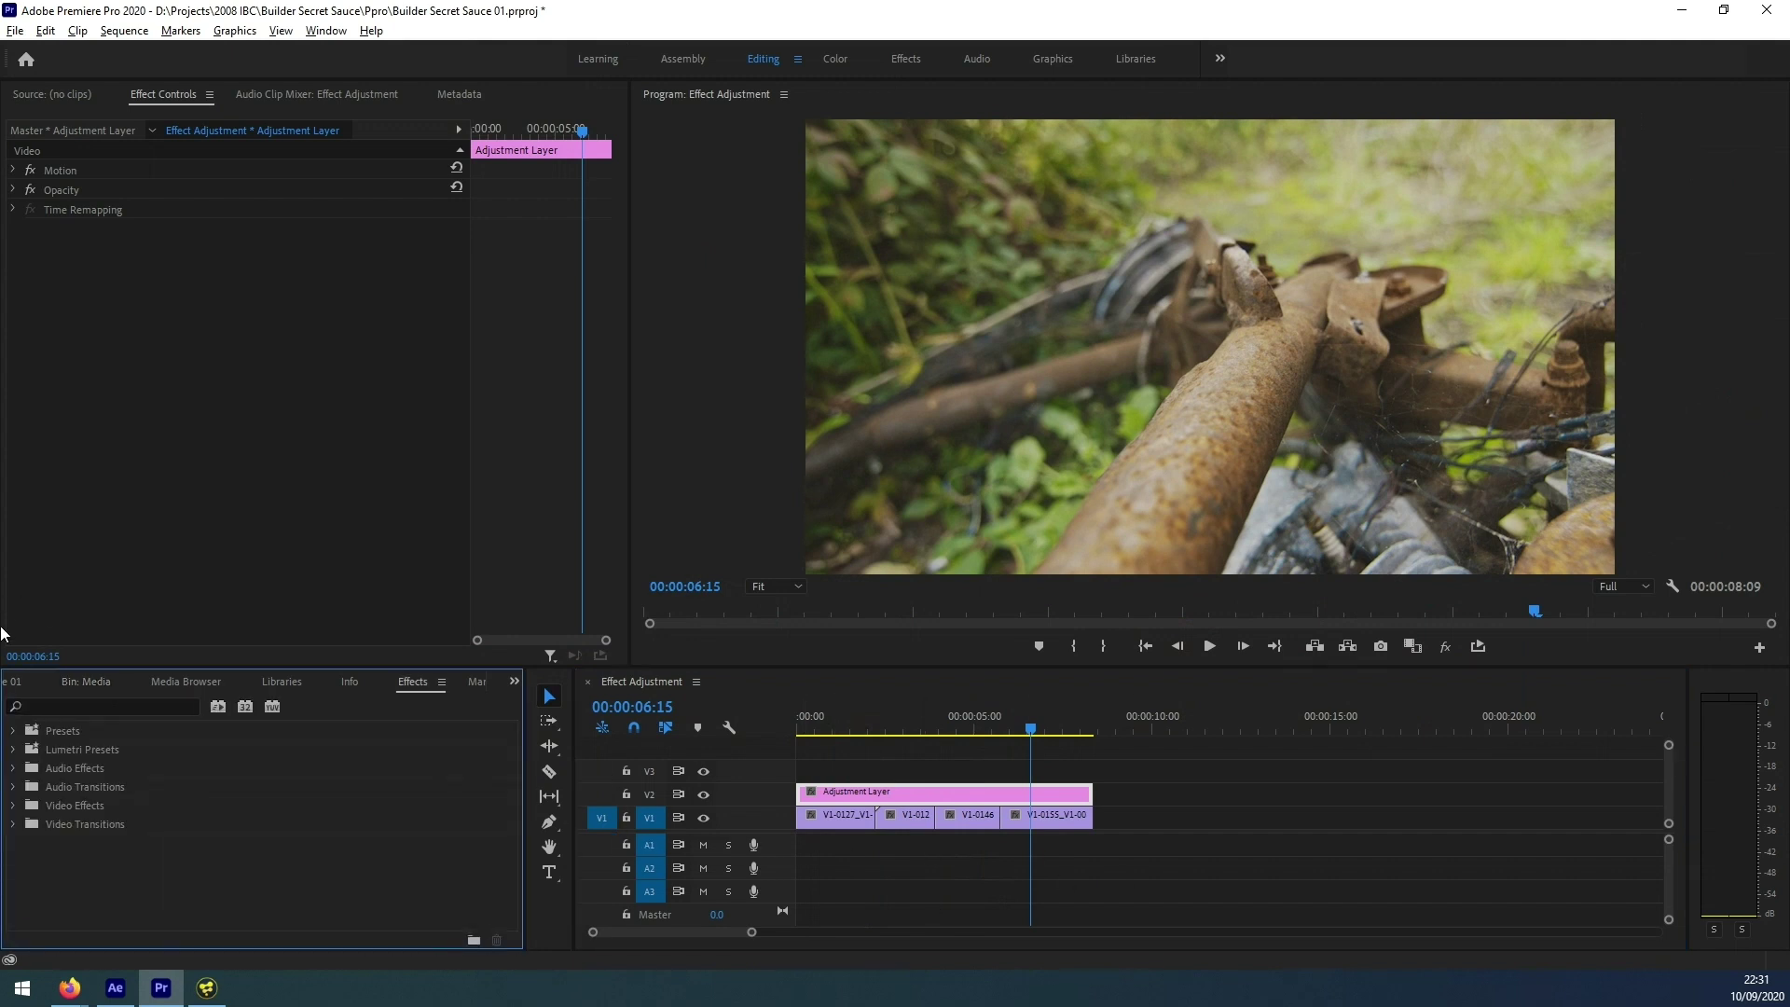
click(89, 707)
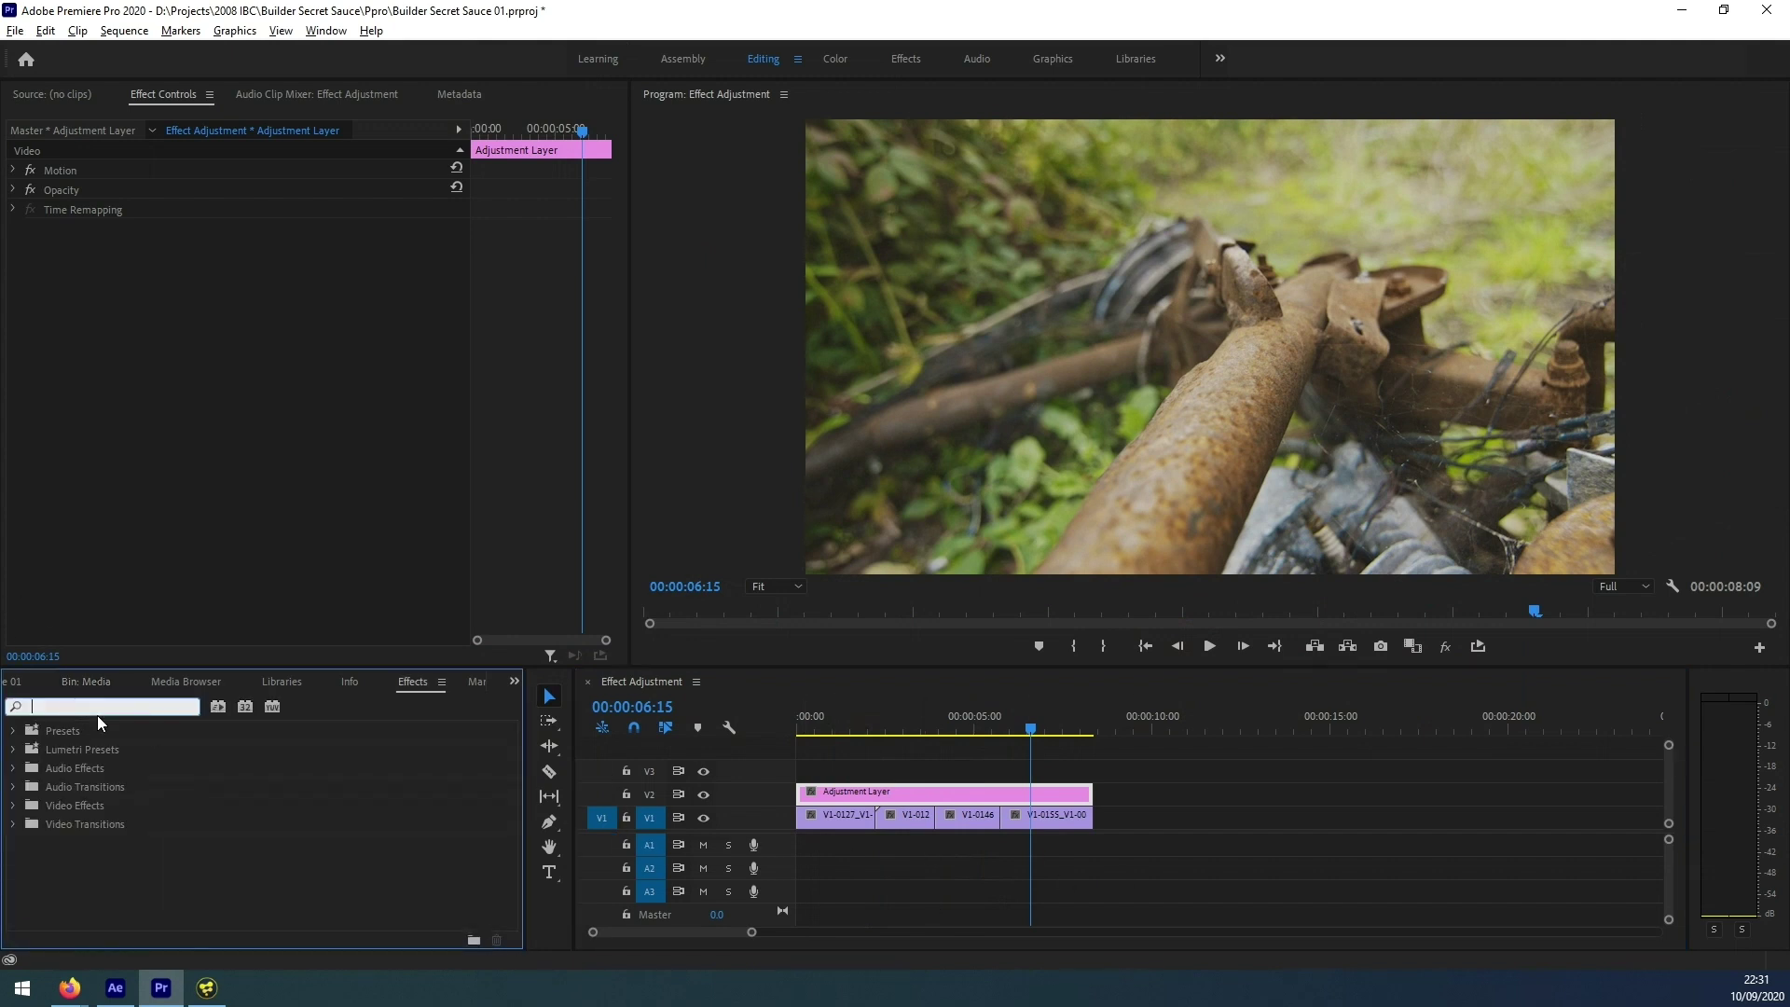
text(s_eff)
drag(88, 844, 977, 801)
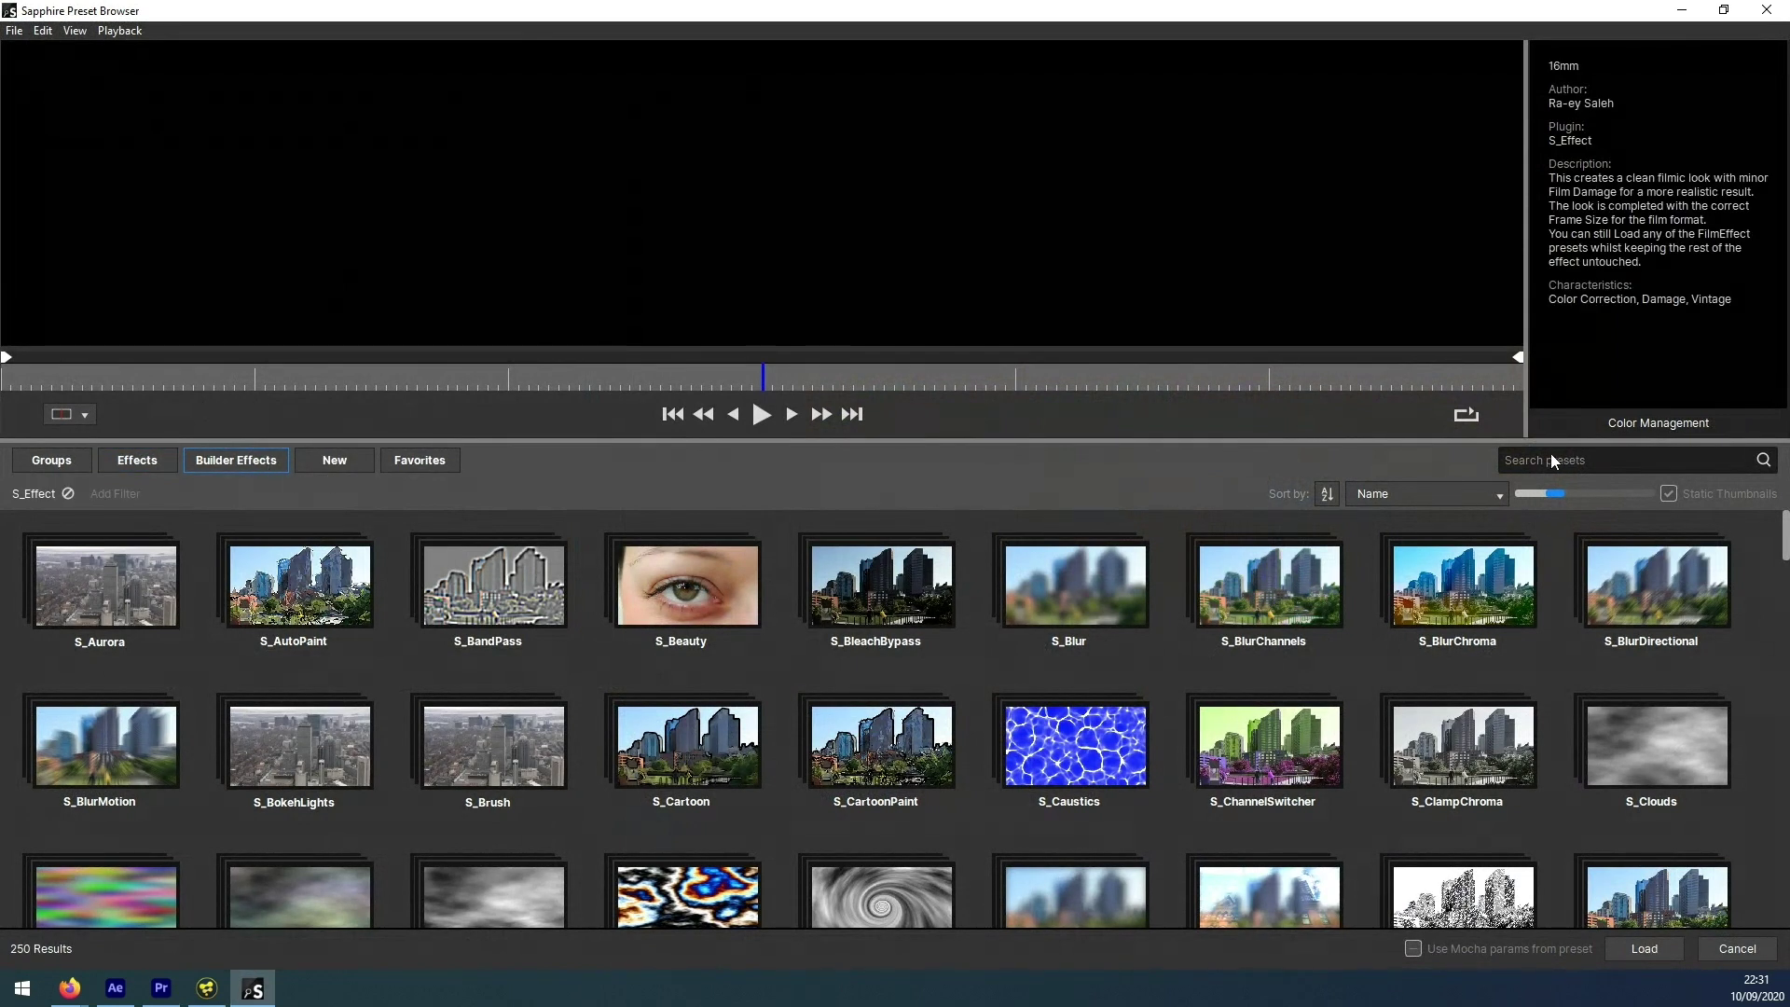
- Search the Sapphire presets by the author's first name and by "generi" to find Generic Film Finish
click(1552, 459)
text(be)
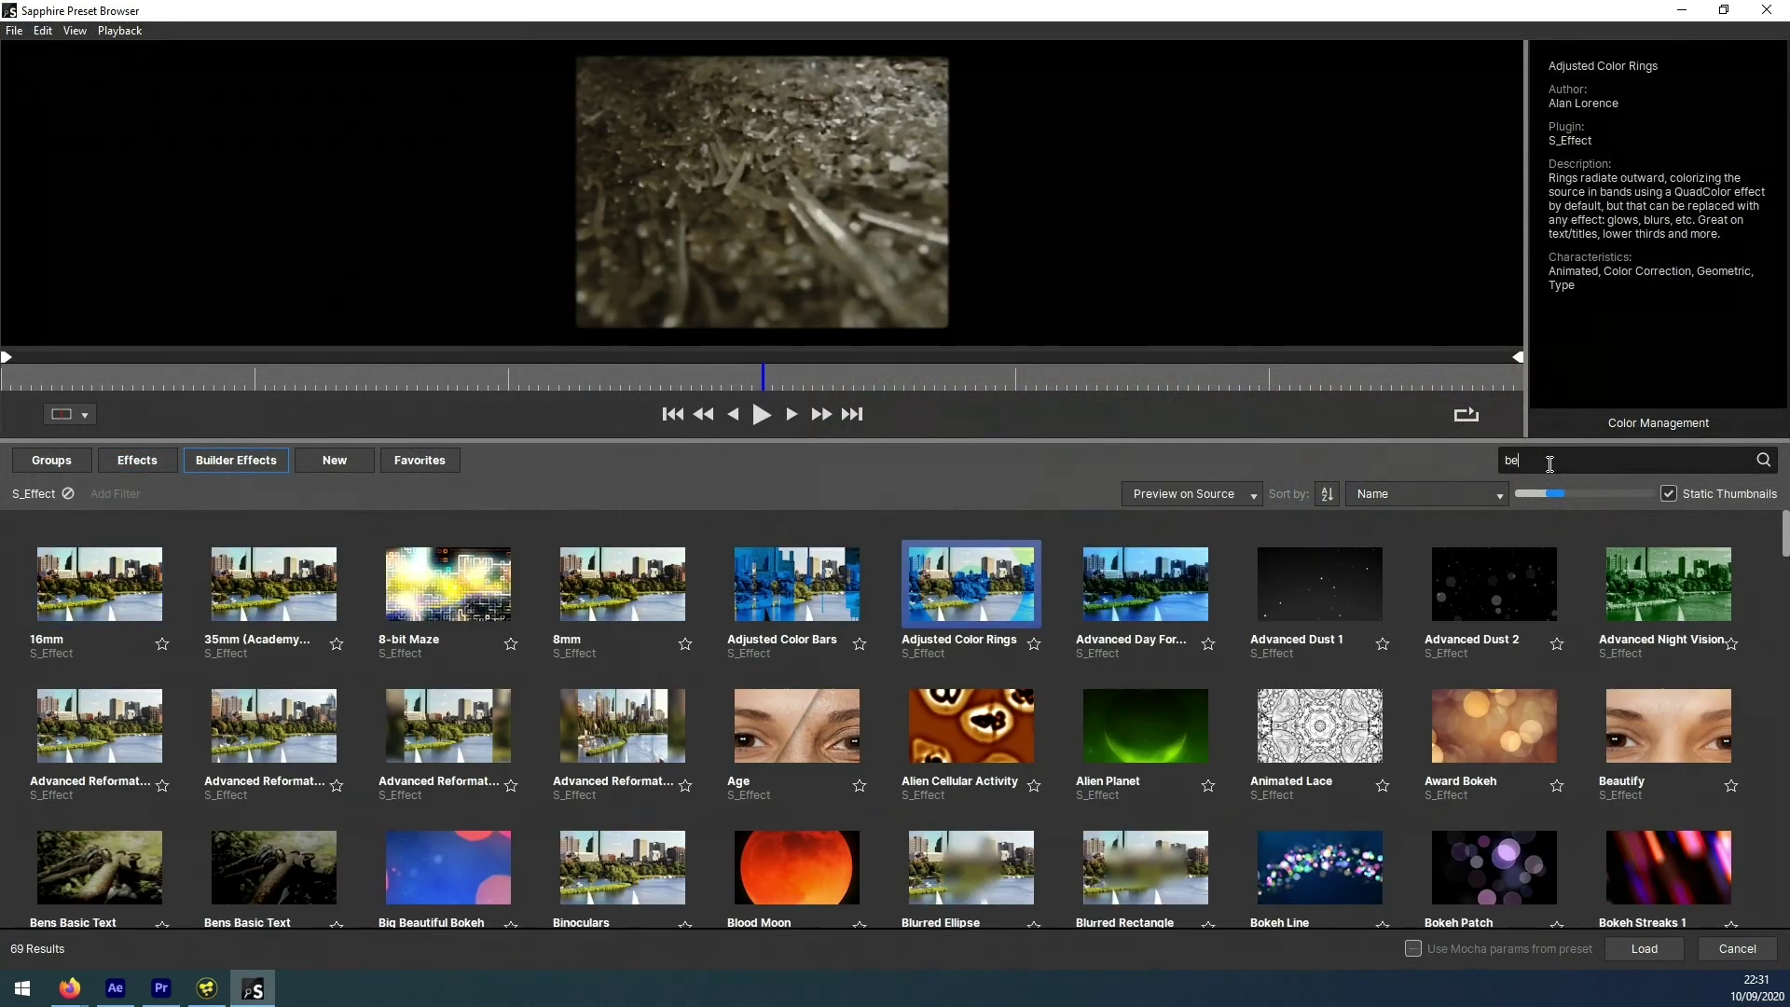
text(n)
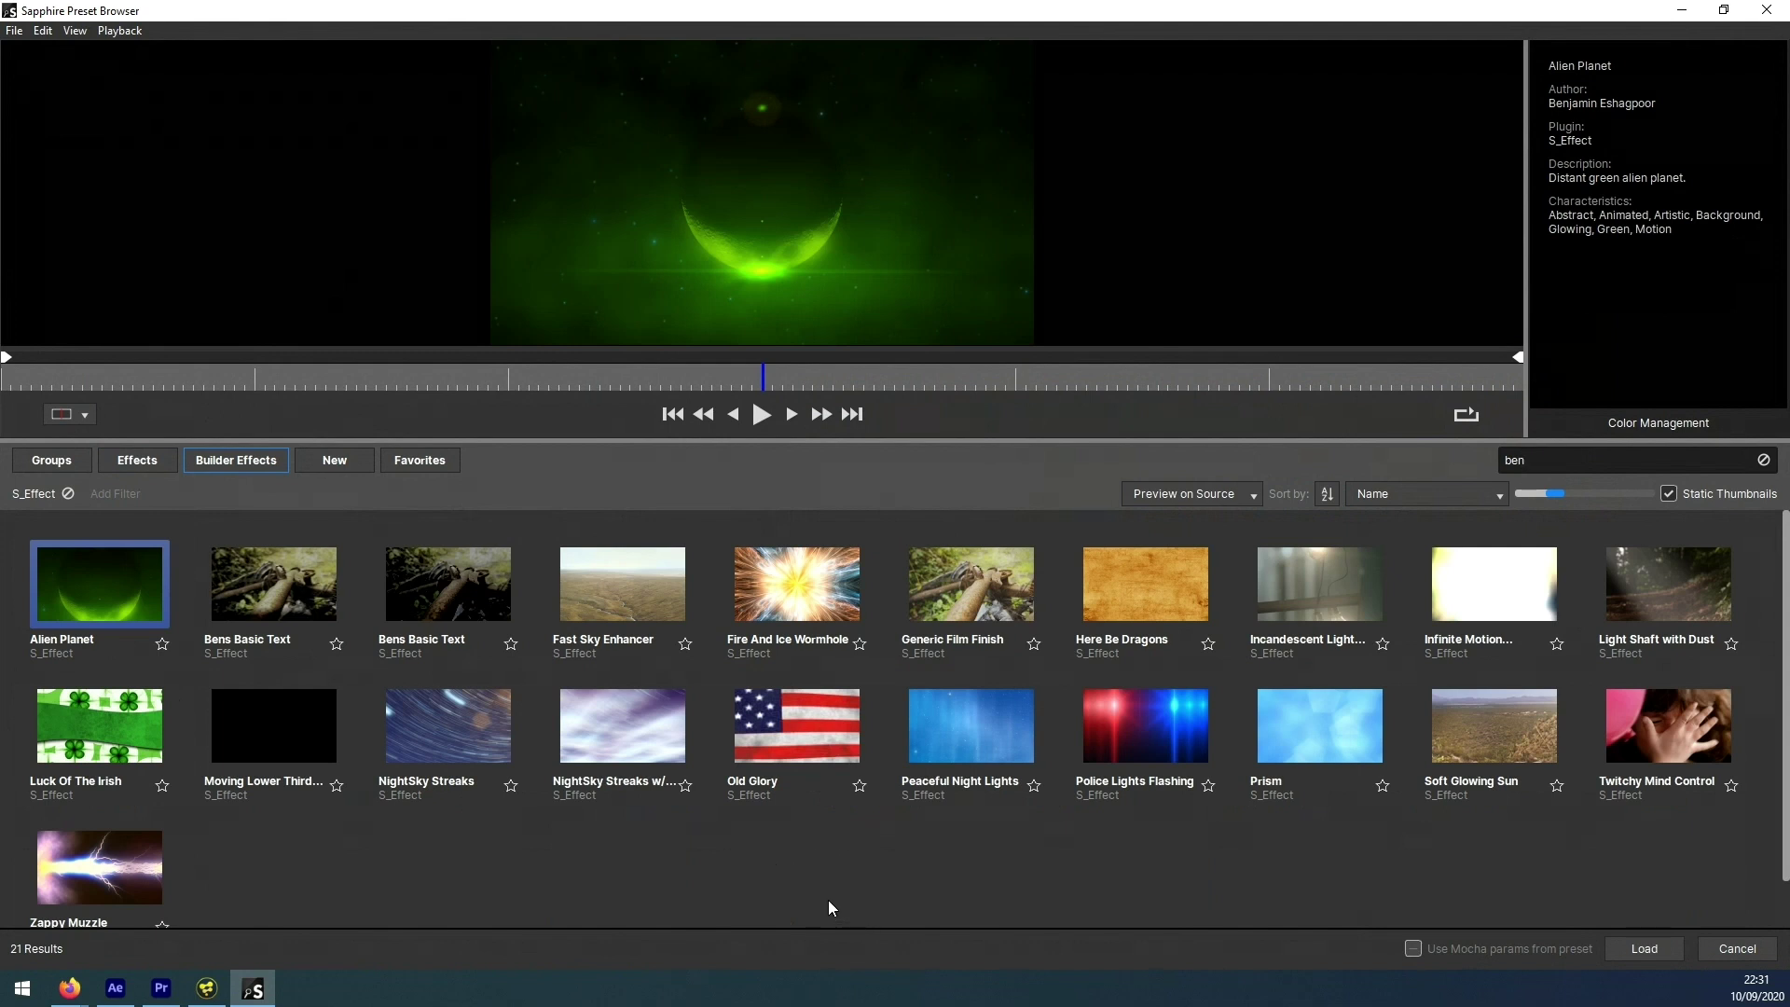
drag(1544, 459, 1429, 460)
text(generi)
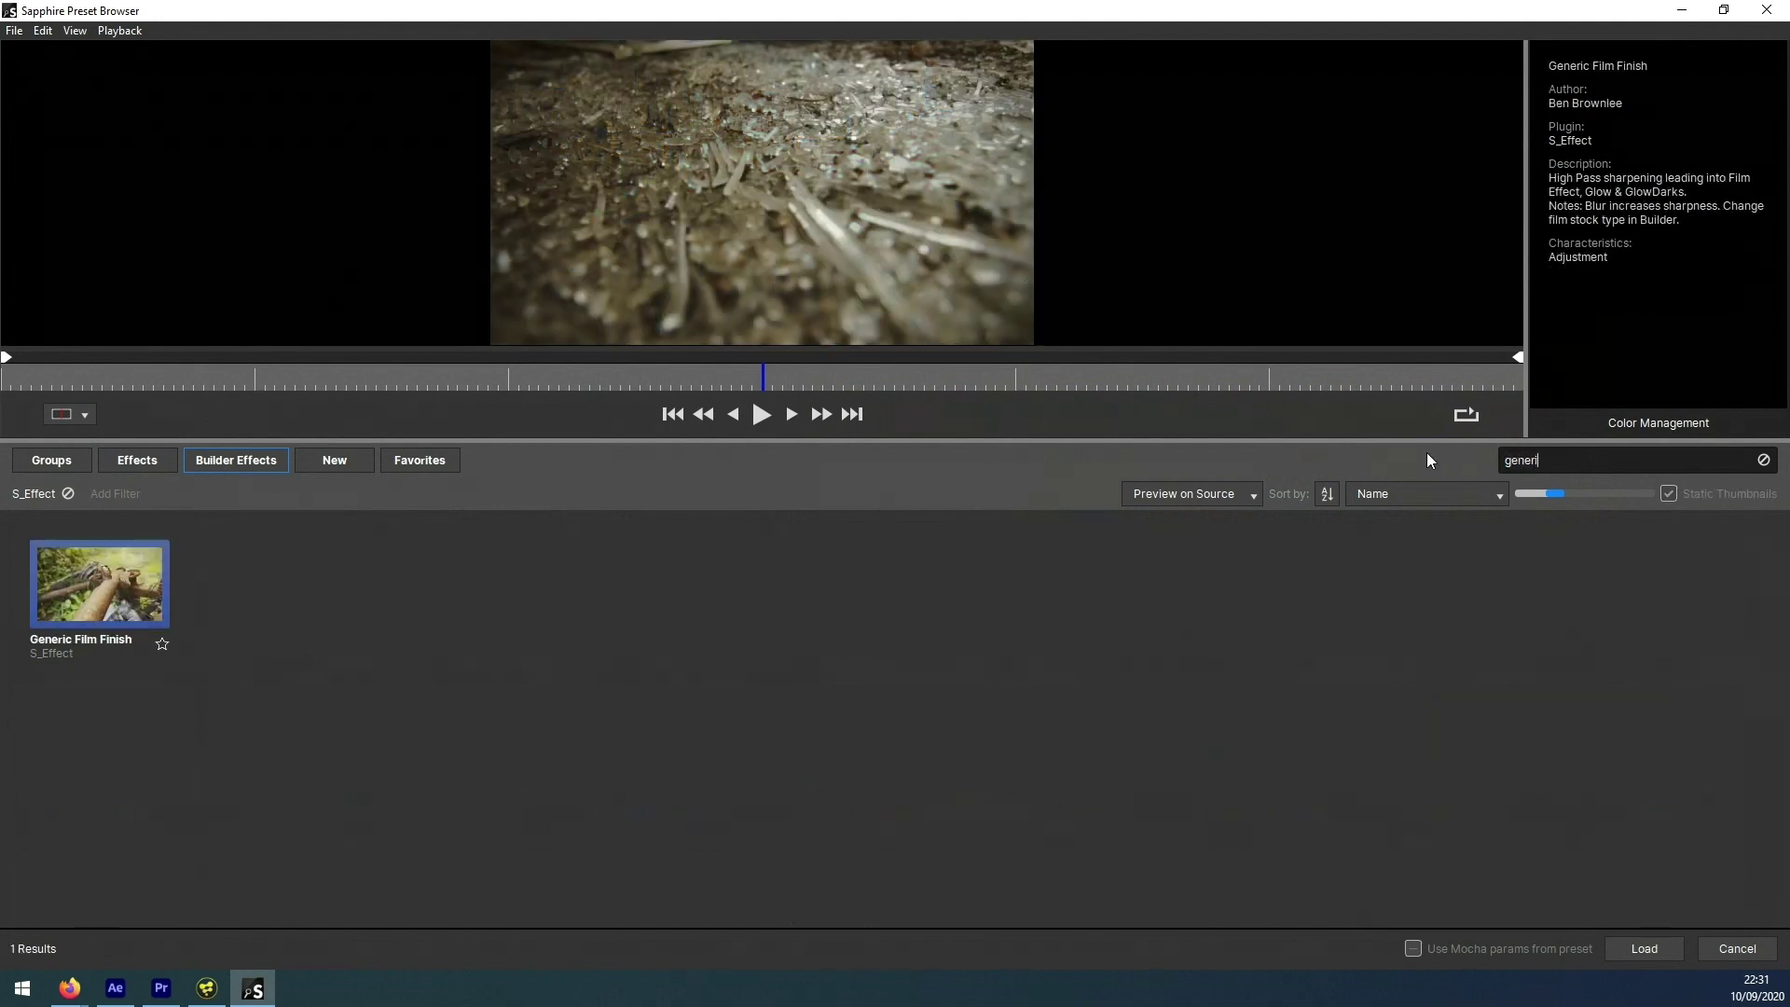
- Replace the preset search with the author's first name and load the Generic Film Finish preset into S_Effect
key(BackSpace)
key(BackSpace)
key(BackSpace)
key(BackSpace)
key(BackSpace)
key(BackSpace)
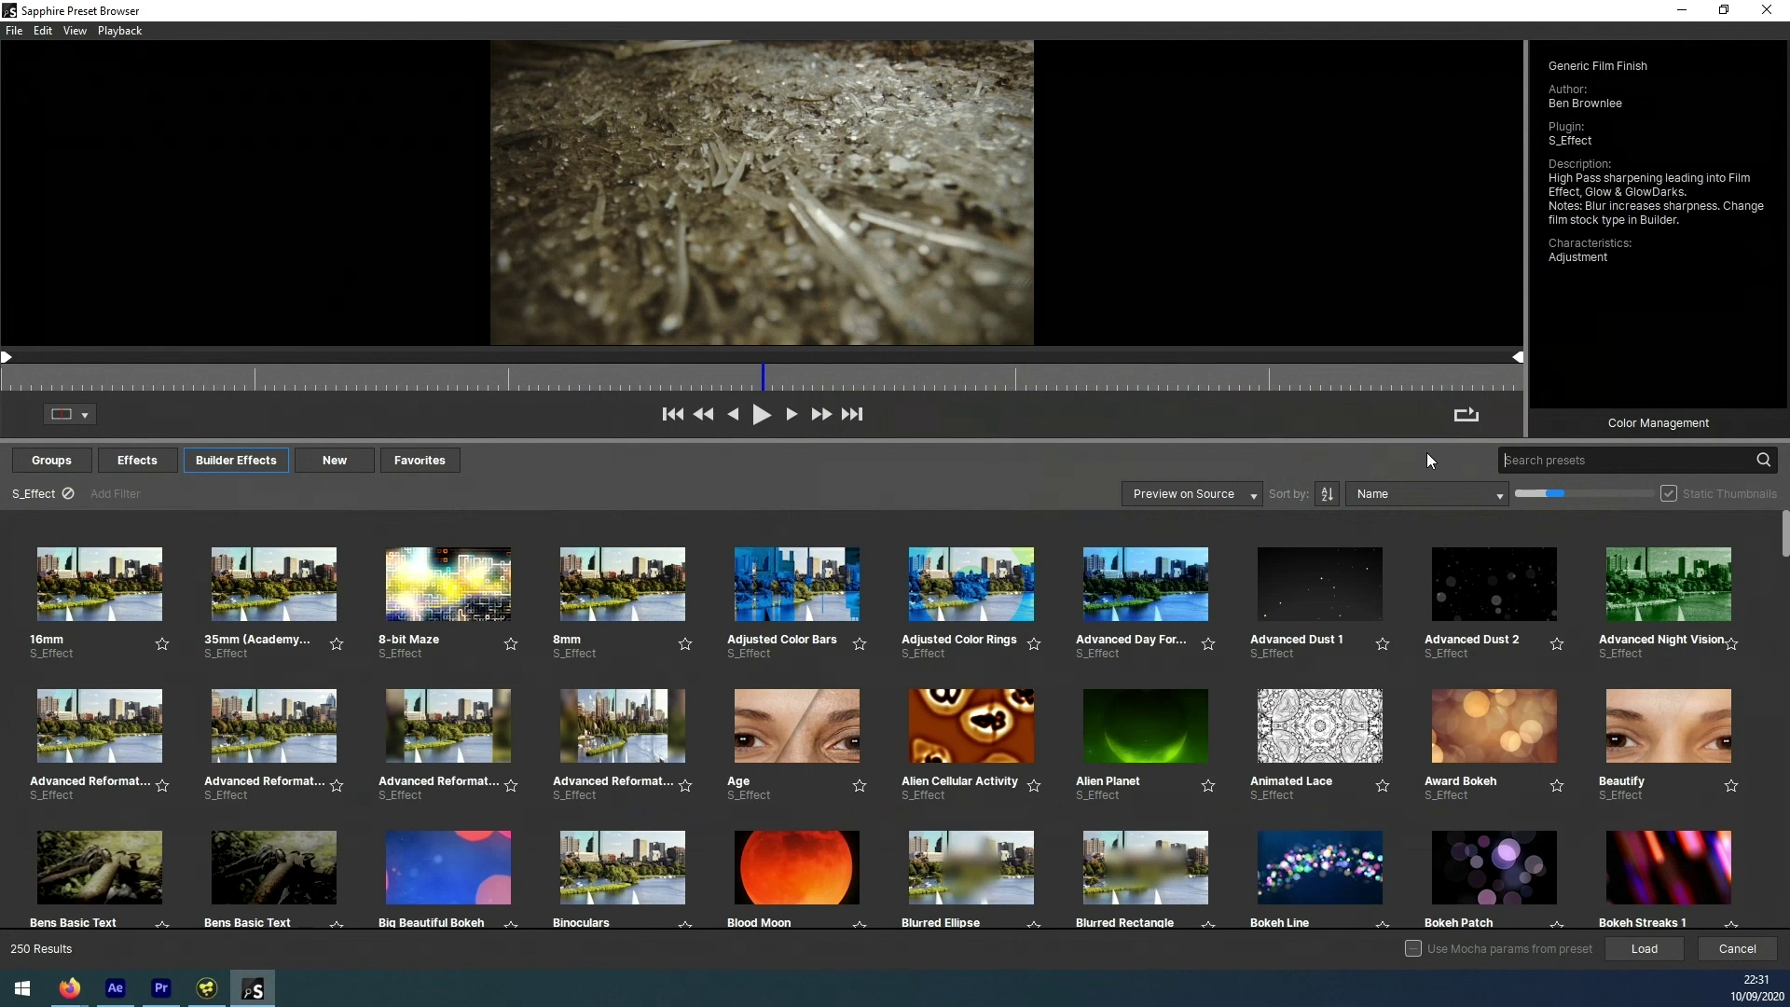
text(ben)
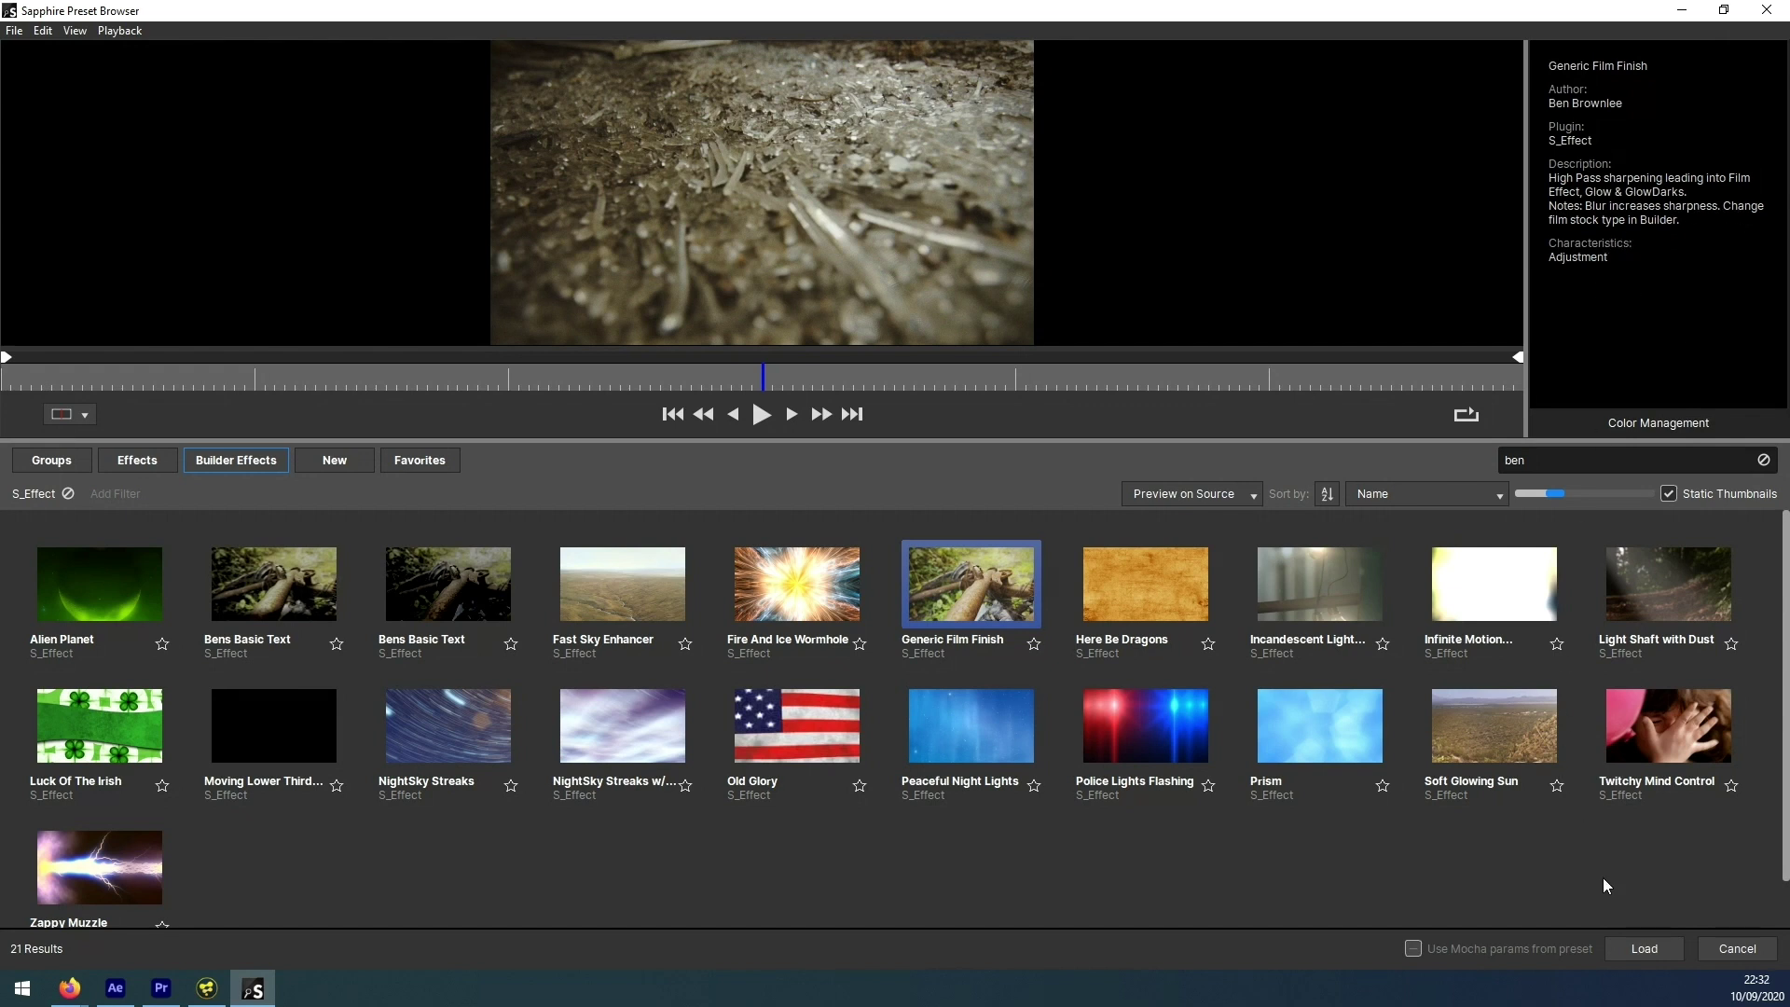
click(1655, 948)
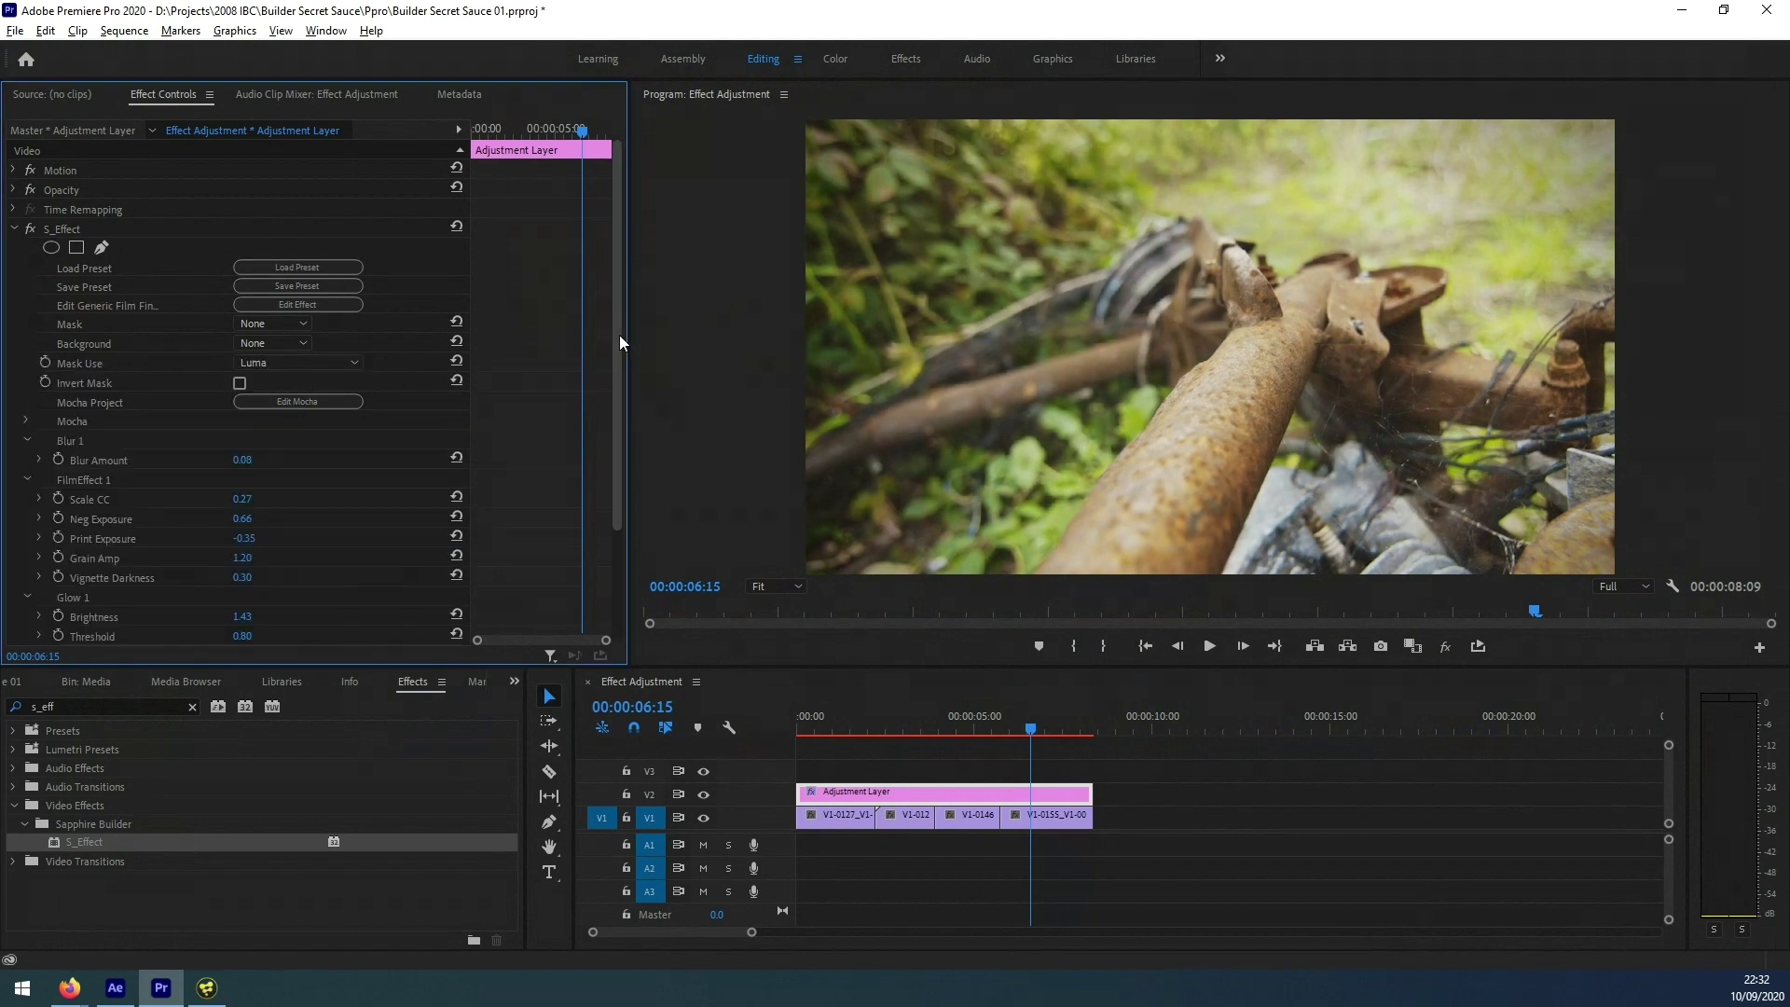
- Set Glow 1's Brightness to 7.03 and Threshold to 1.50, and FilmEffect 1's Vignette Darkness to 0.90, checking at 00:00:03:01
drag(615, 335, 613, 467)
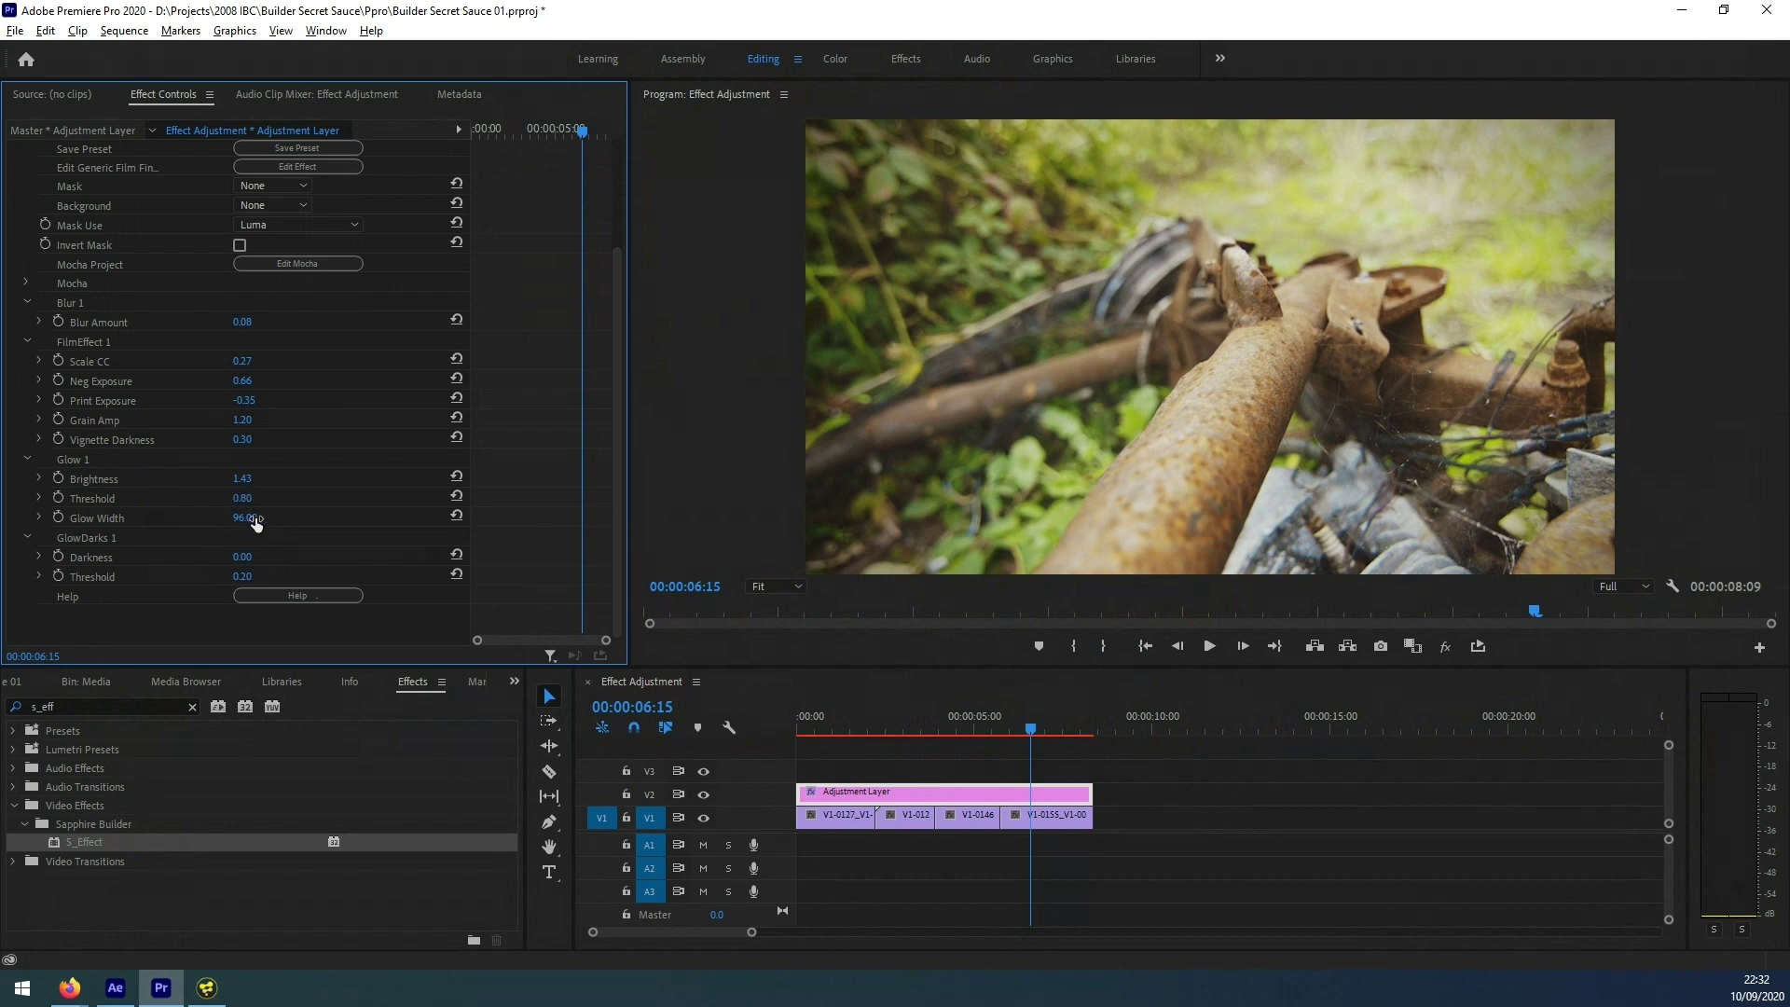
drag(245, 501, 280, 502)
mouse_move(880, 731)
mouse_down()
mouse_move(826, 730)
mouse_move(993, 727)
mouse_move(904, 729)
mouse_up()
drag(234, 515, 244, 515)
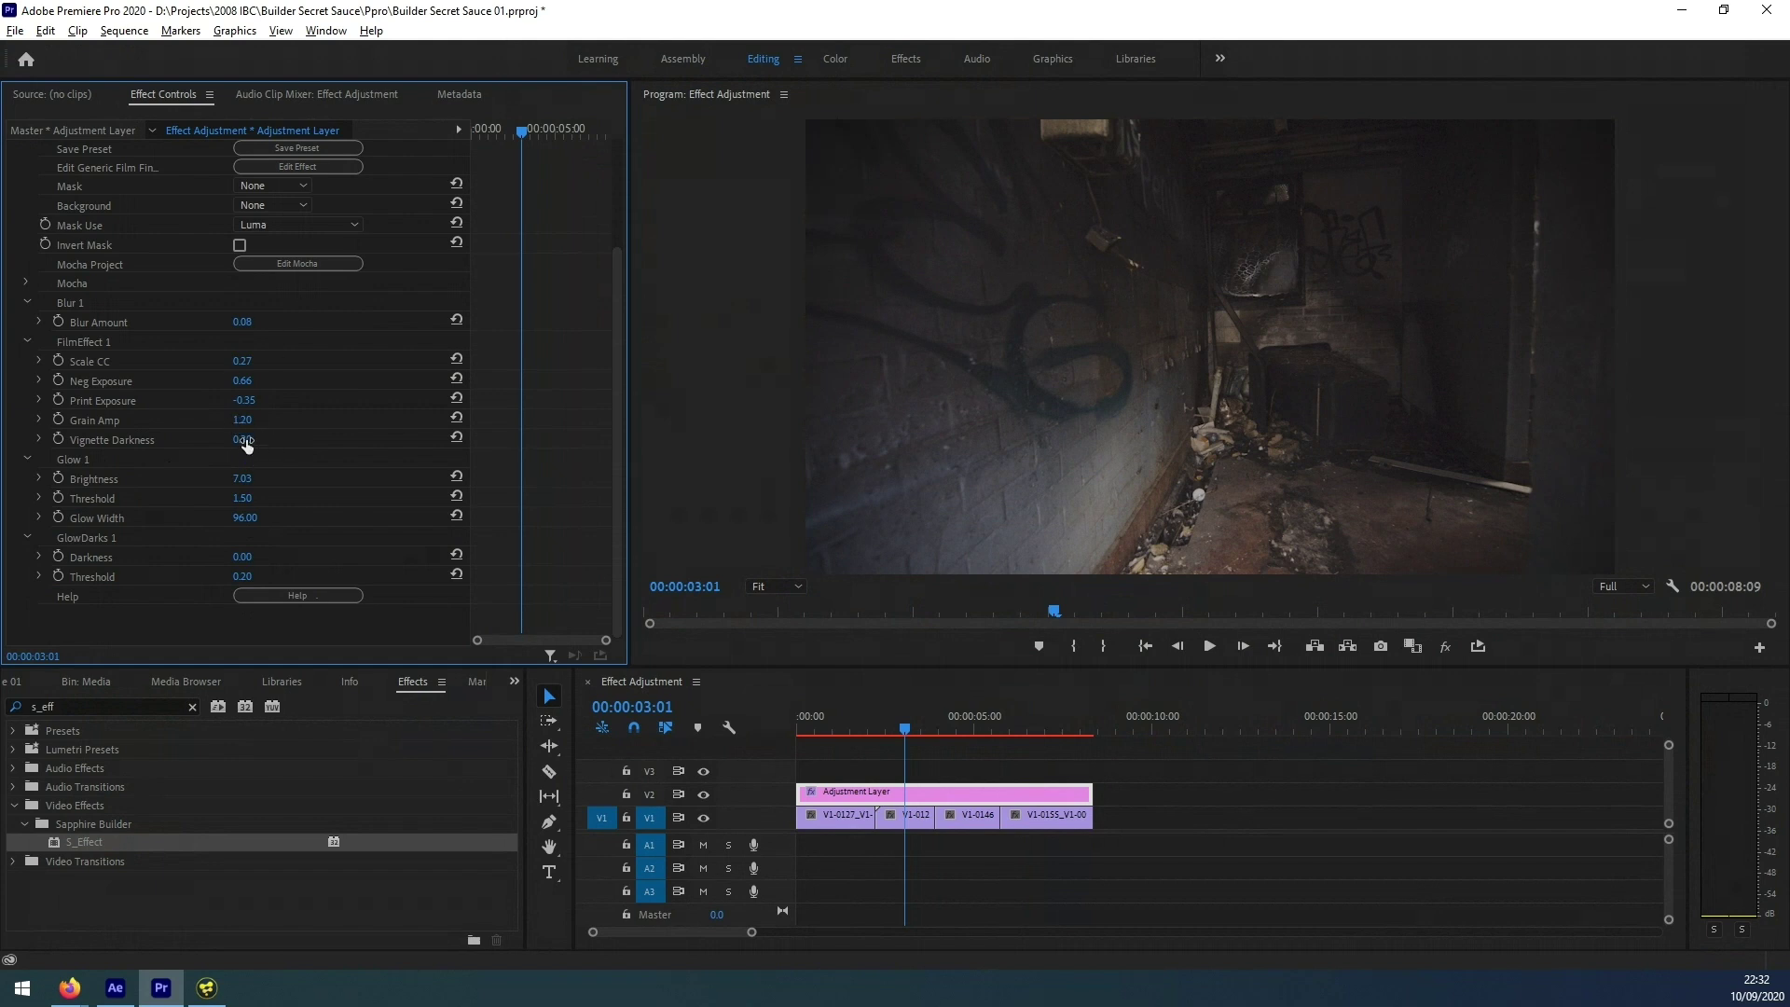
drag(246, 440, 521, 311)
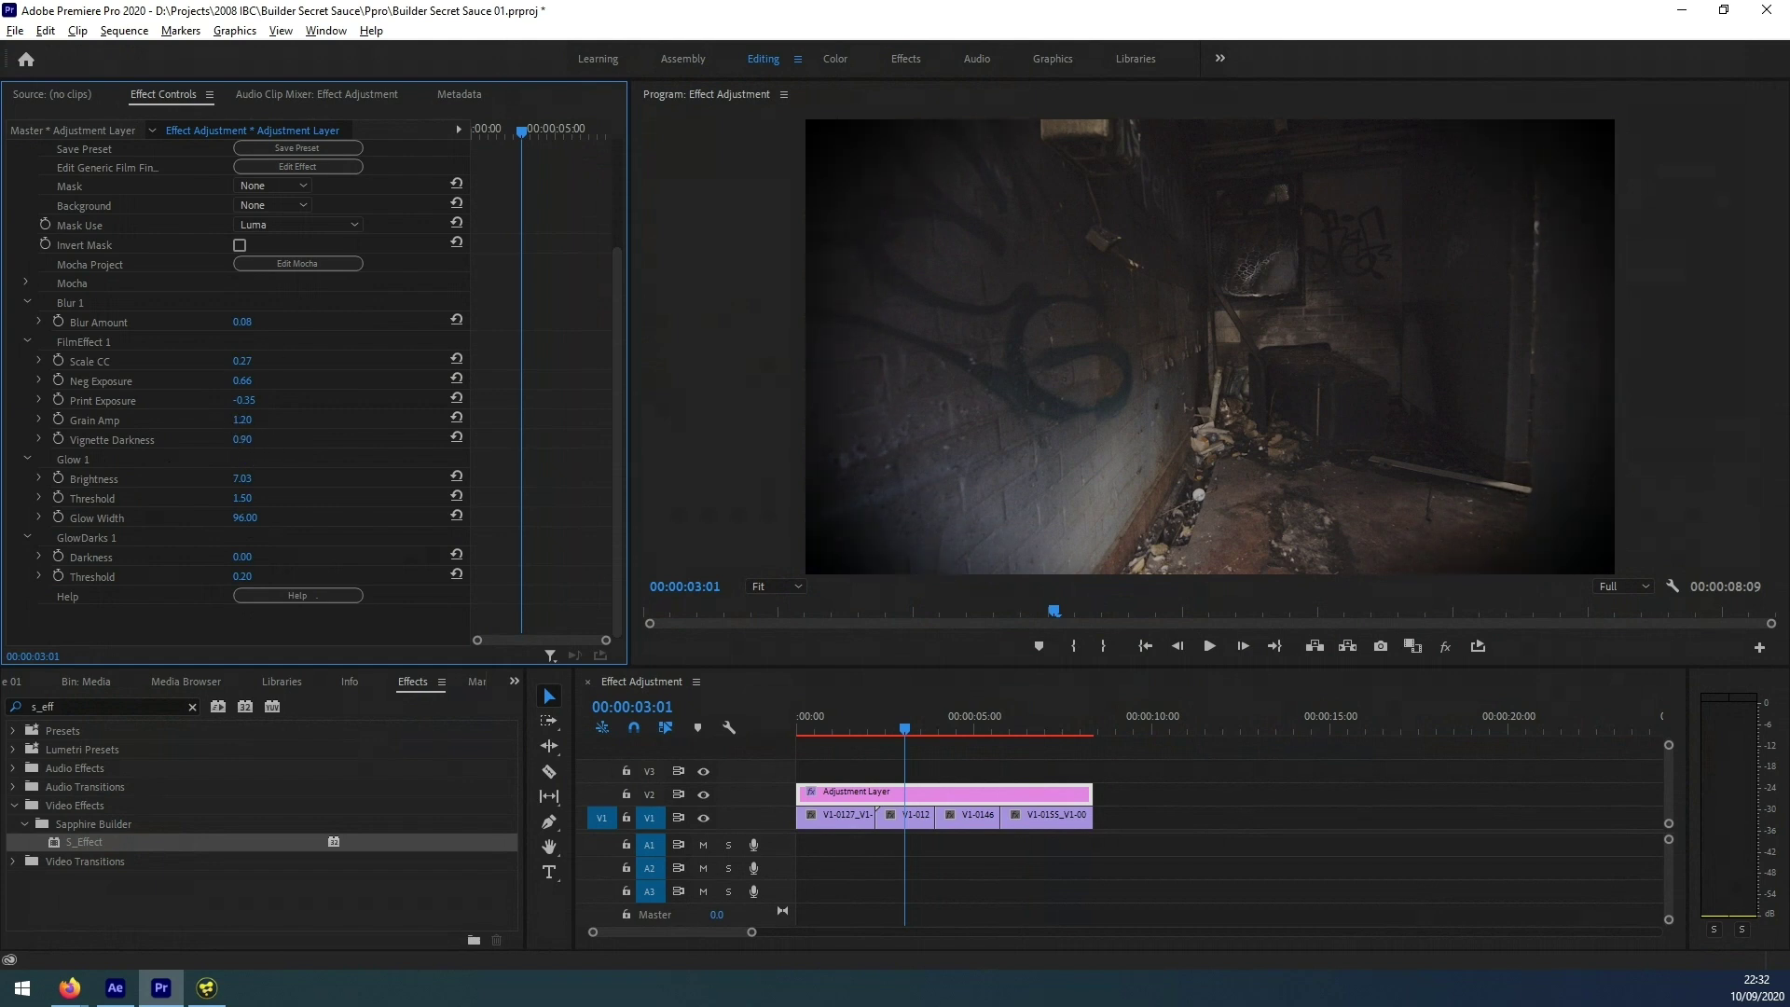
- Open Generic Film Finish in the Sapphire Effect Builder, enlarge the workspace to examine its node graph, and cancel out of the builder
click(314, 172)
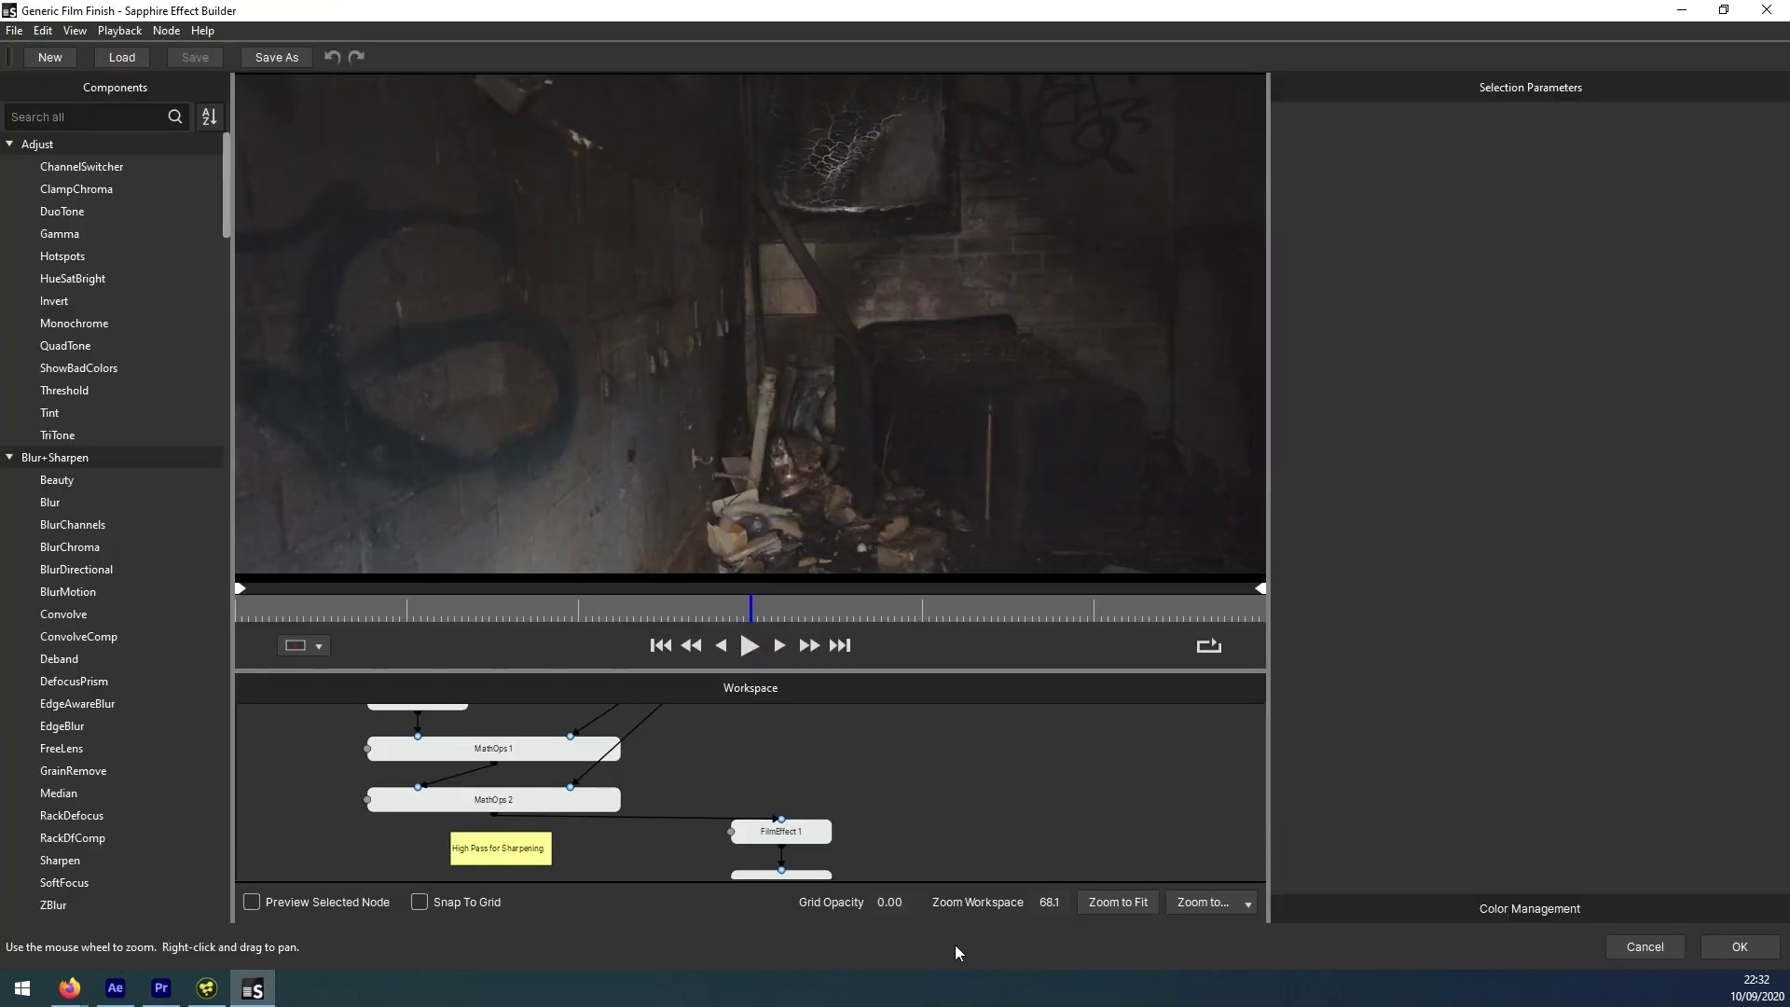
click(1133, 897)
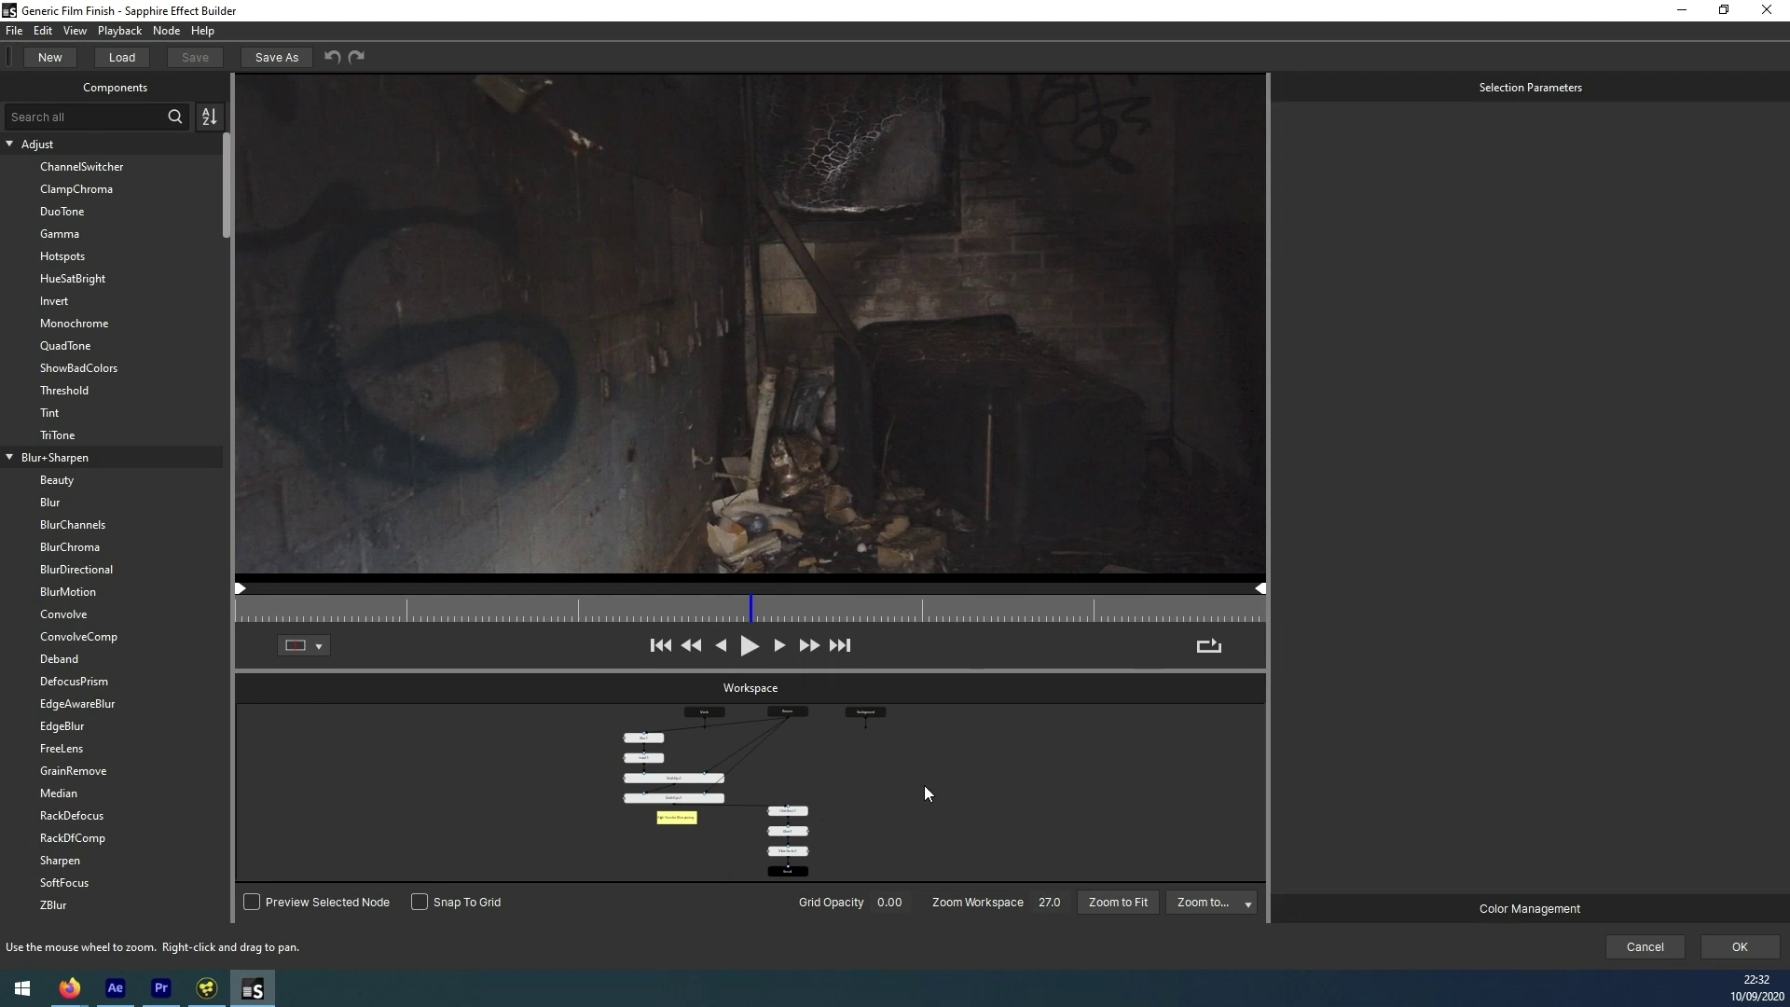
scroll(925, 793, up, 1)
scroll(874, 801, down, 2)
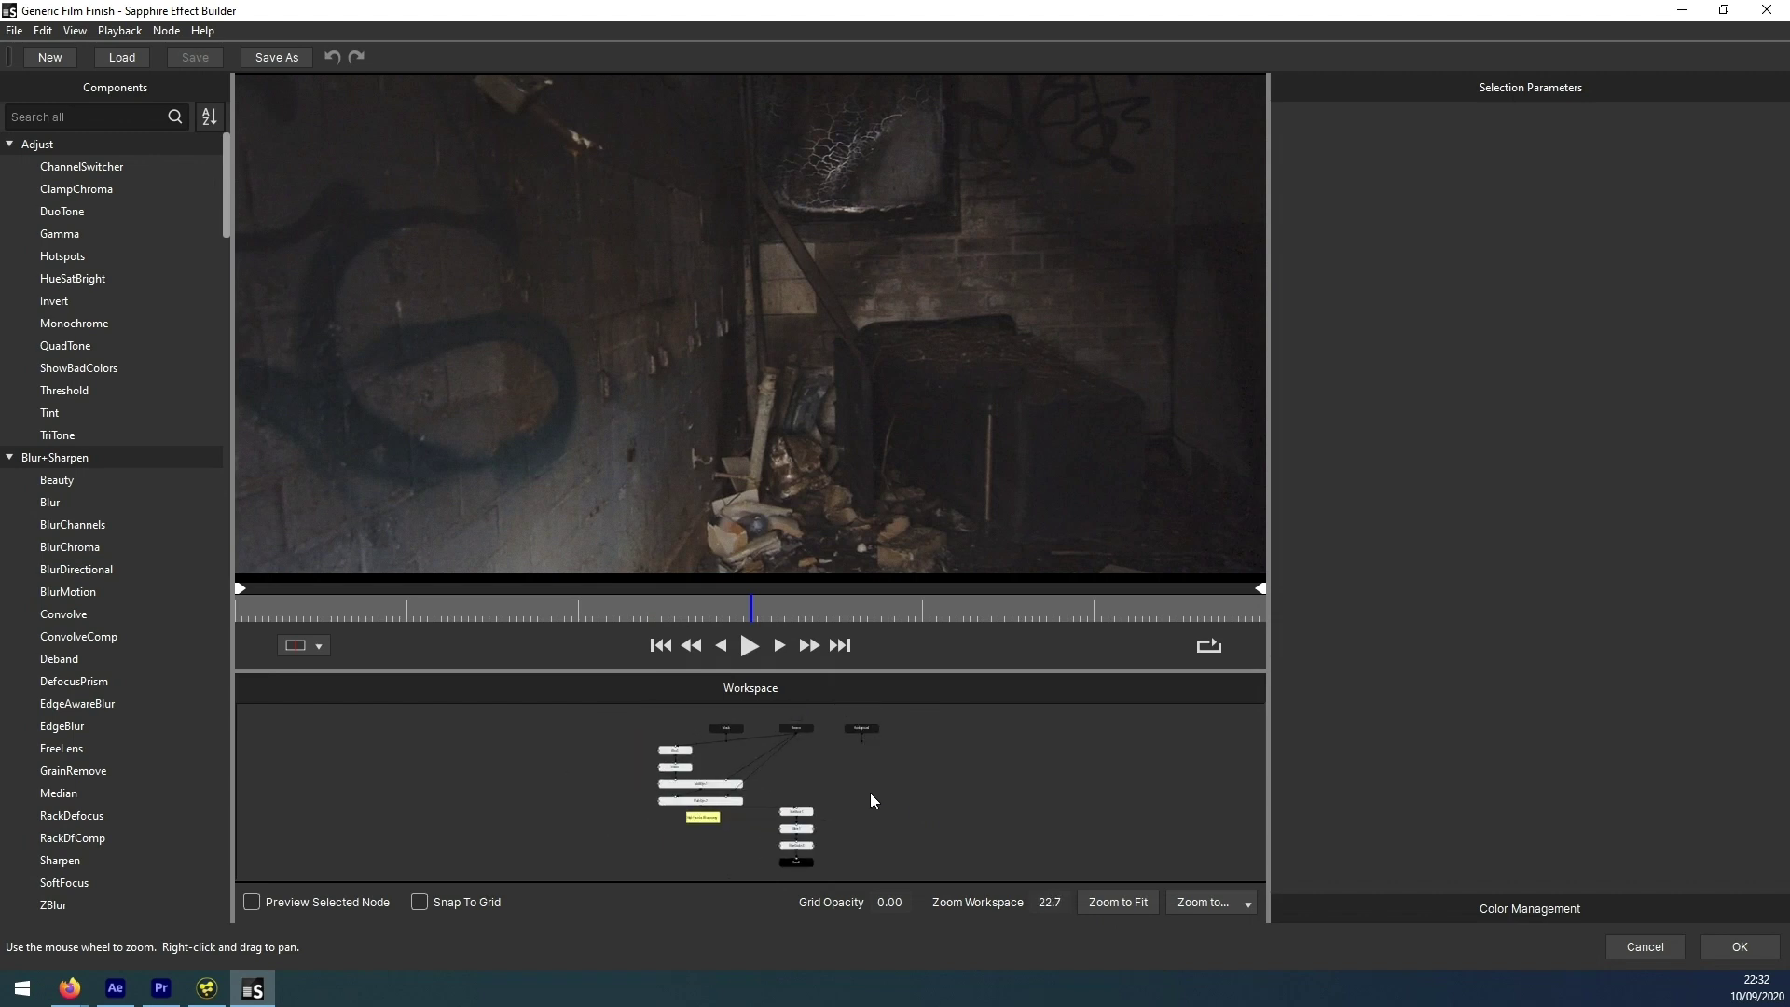
scroll(872, 800, up, 3)
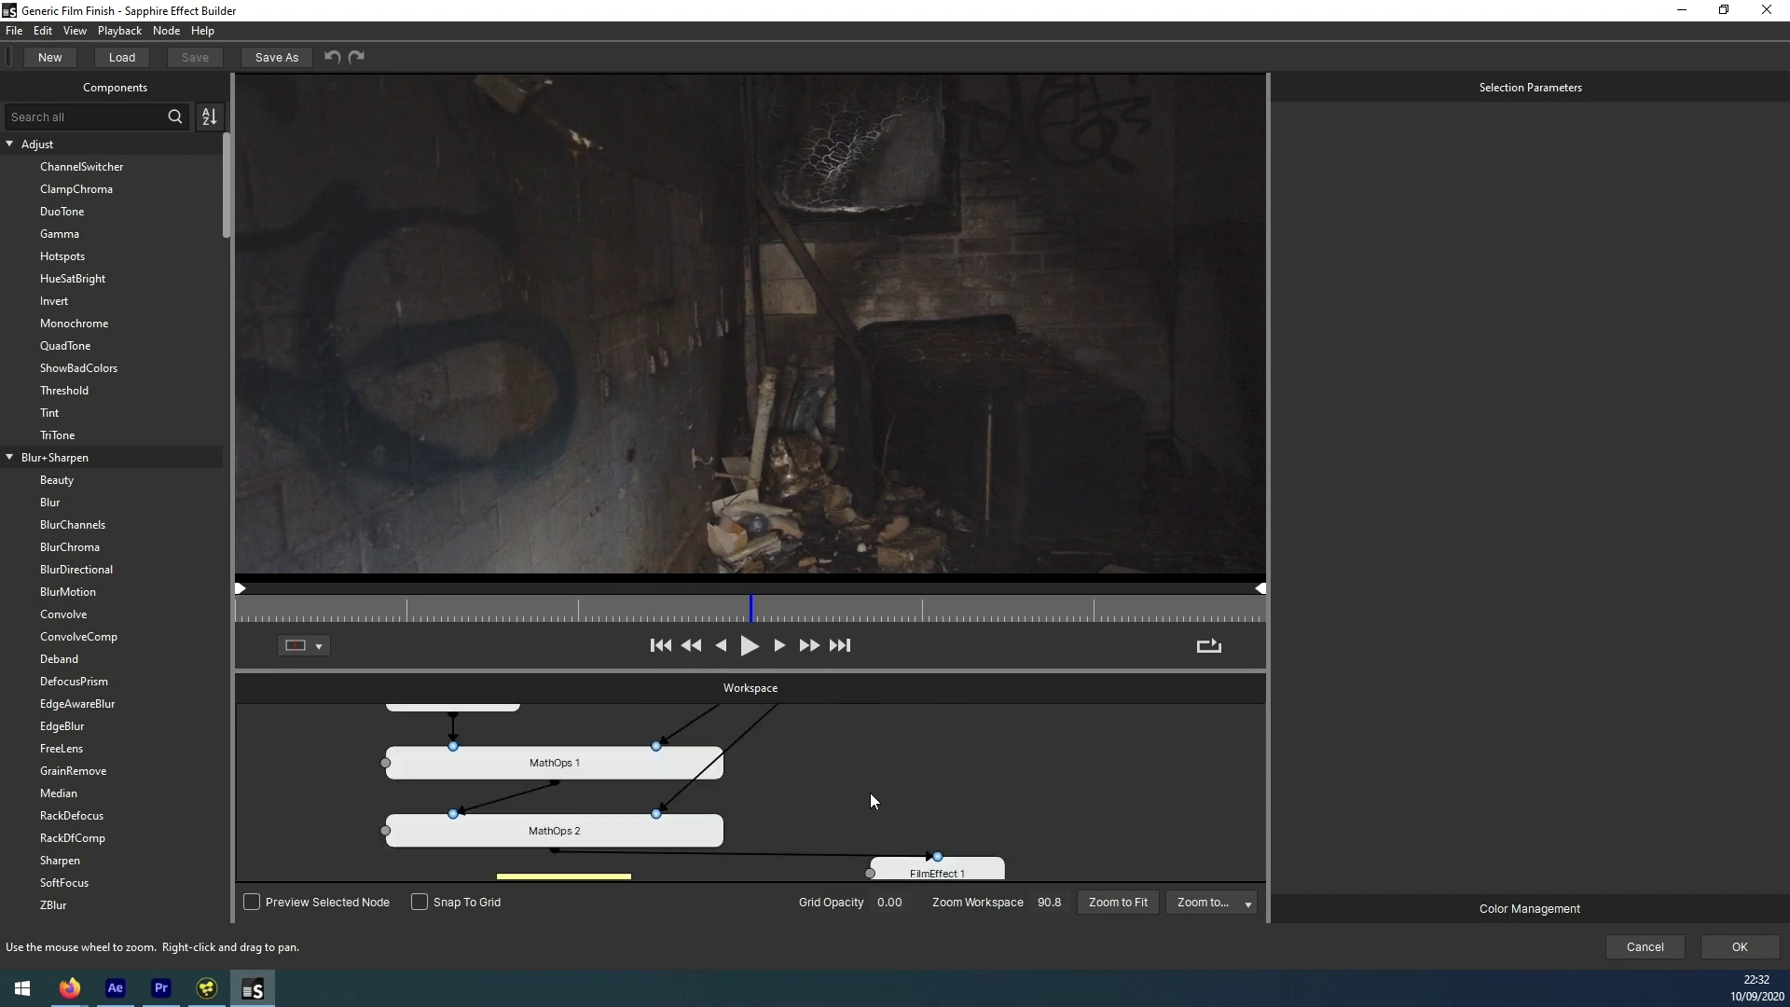
drag(964, 670, 1015, 340)
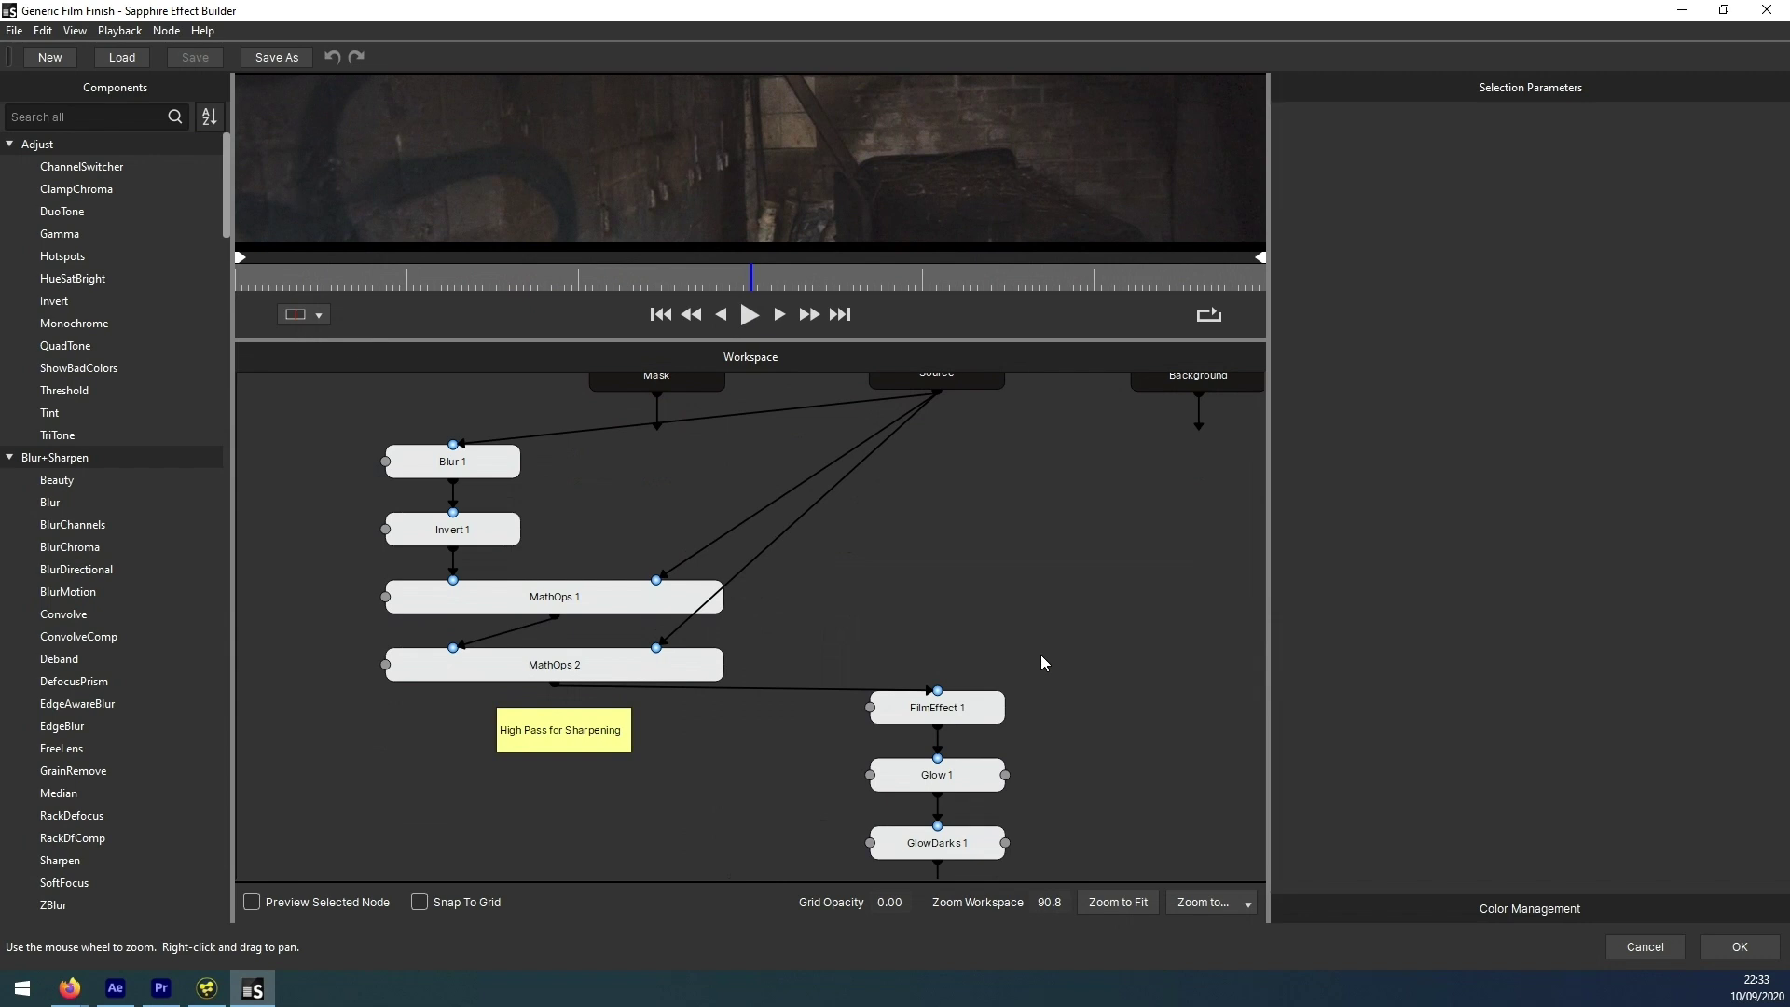
drag(1110, 597, 1060, 657)
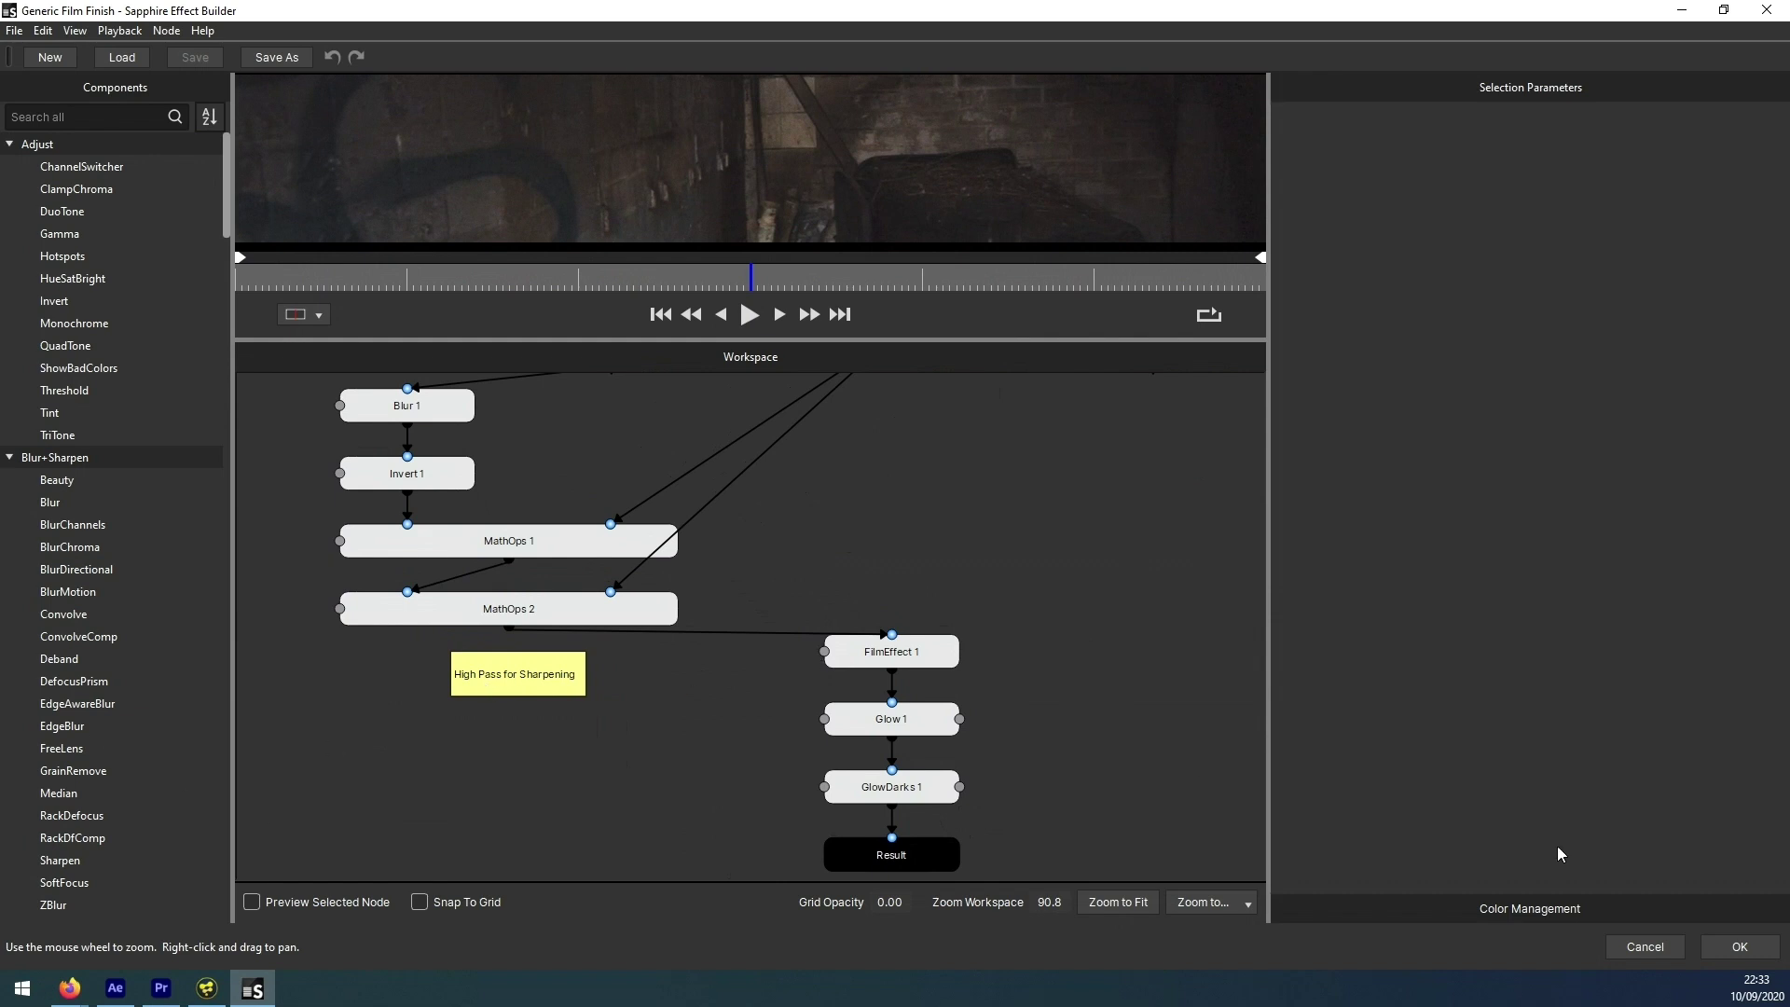
click(1667, 945)
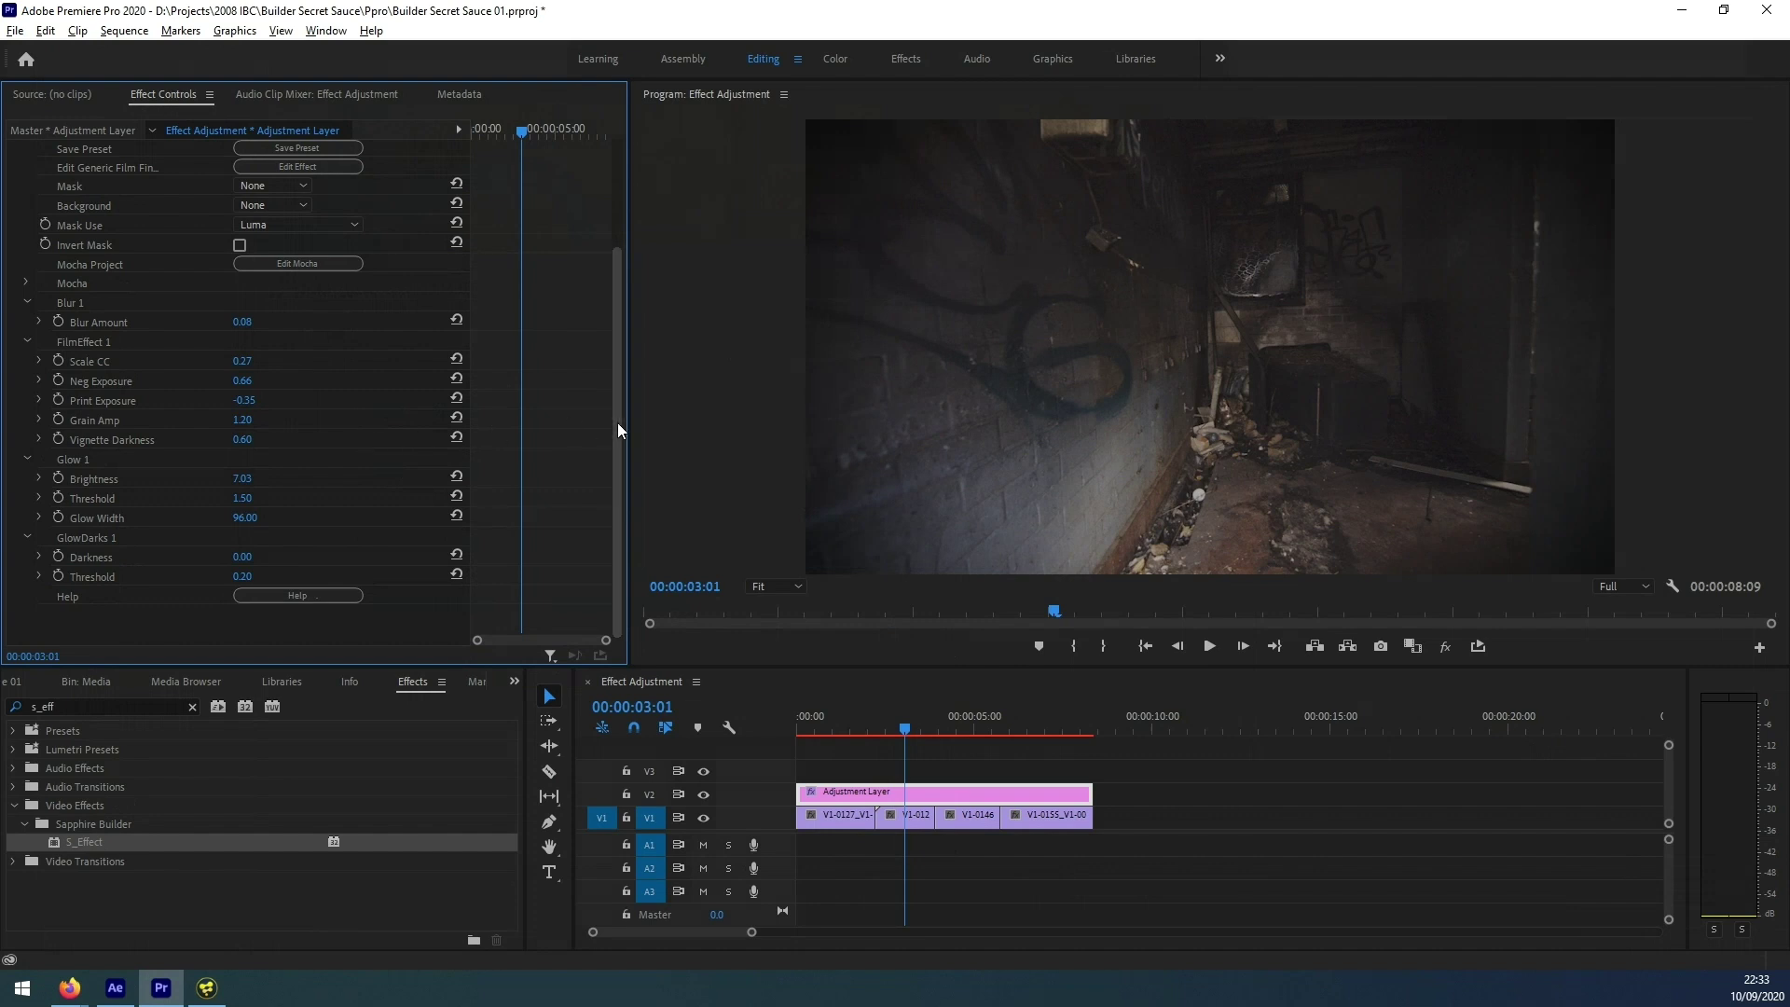
mouse_move(618, 420)
mouse_down()
mouse_move(617, 405)
mouse_move(618, 422)
mouse_up()
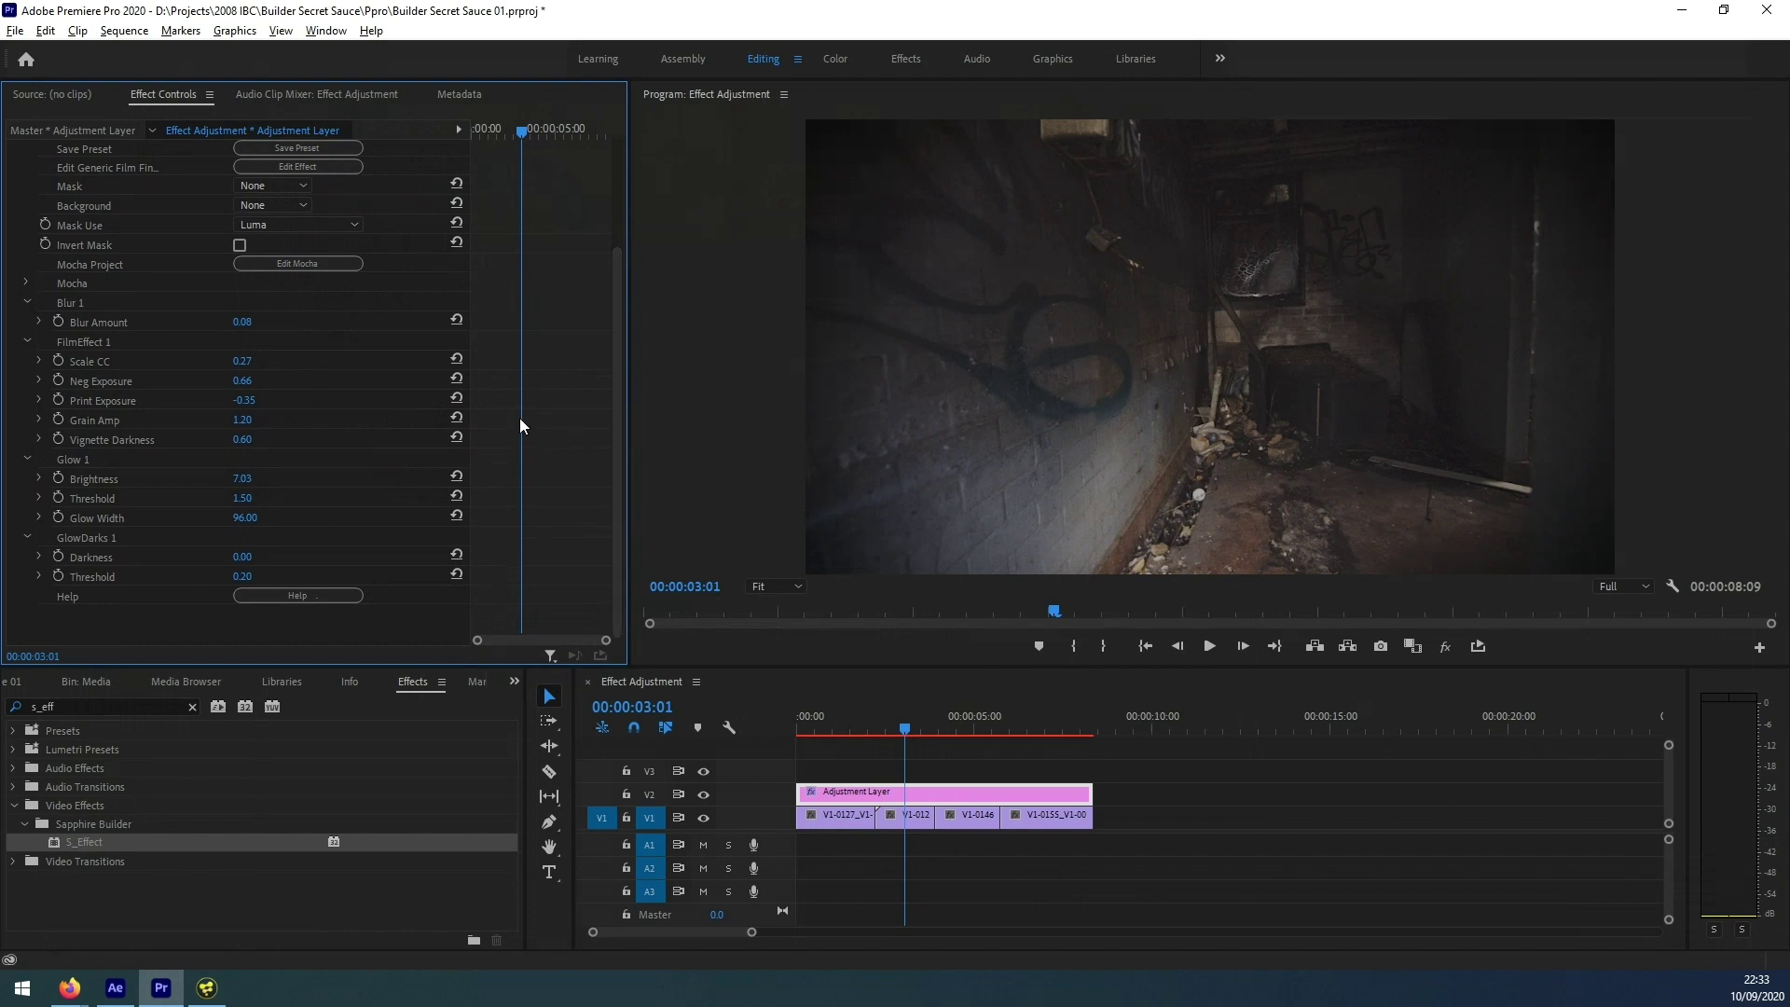
- Switch to Fusion Studio, add an S_Effect node after the WS spooky barn.mov loader and show it in the second viewer
click(207, 987)
click(240, 852)
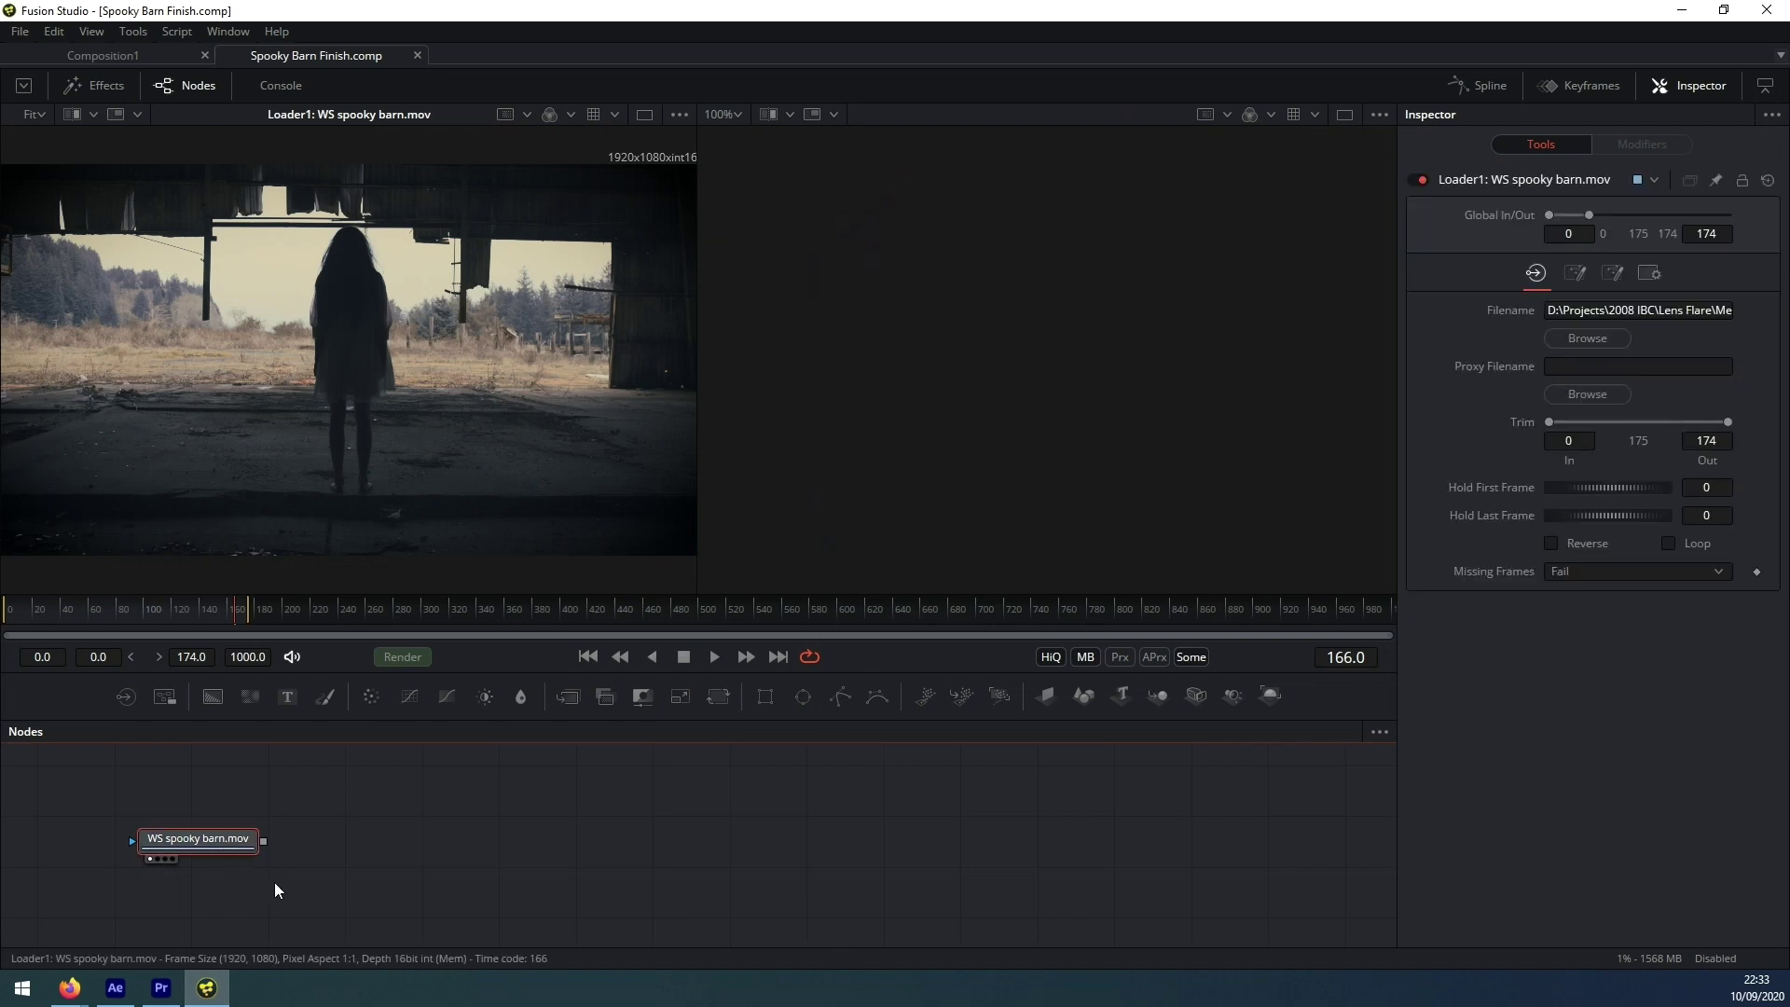
key(shift+space)
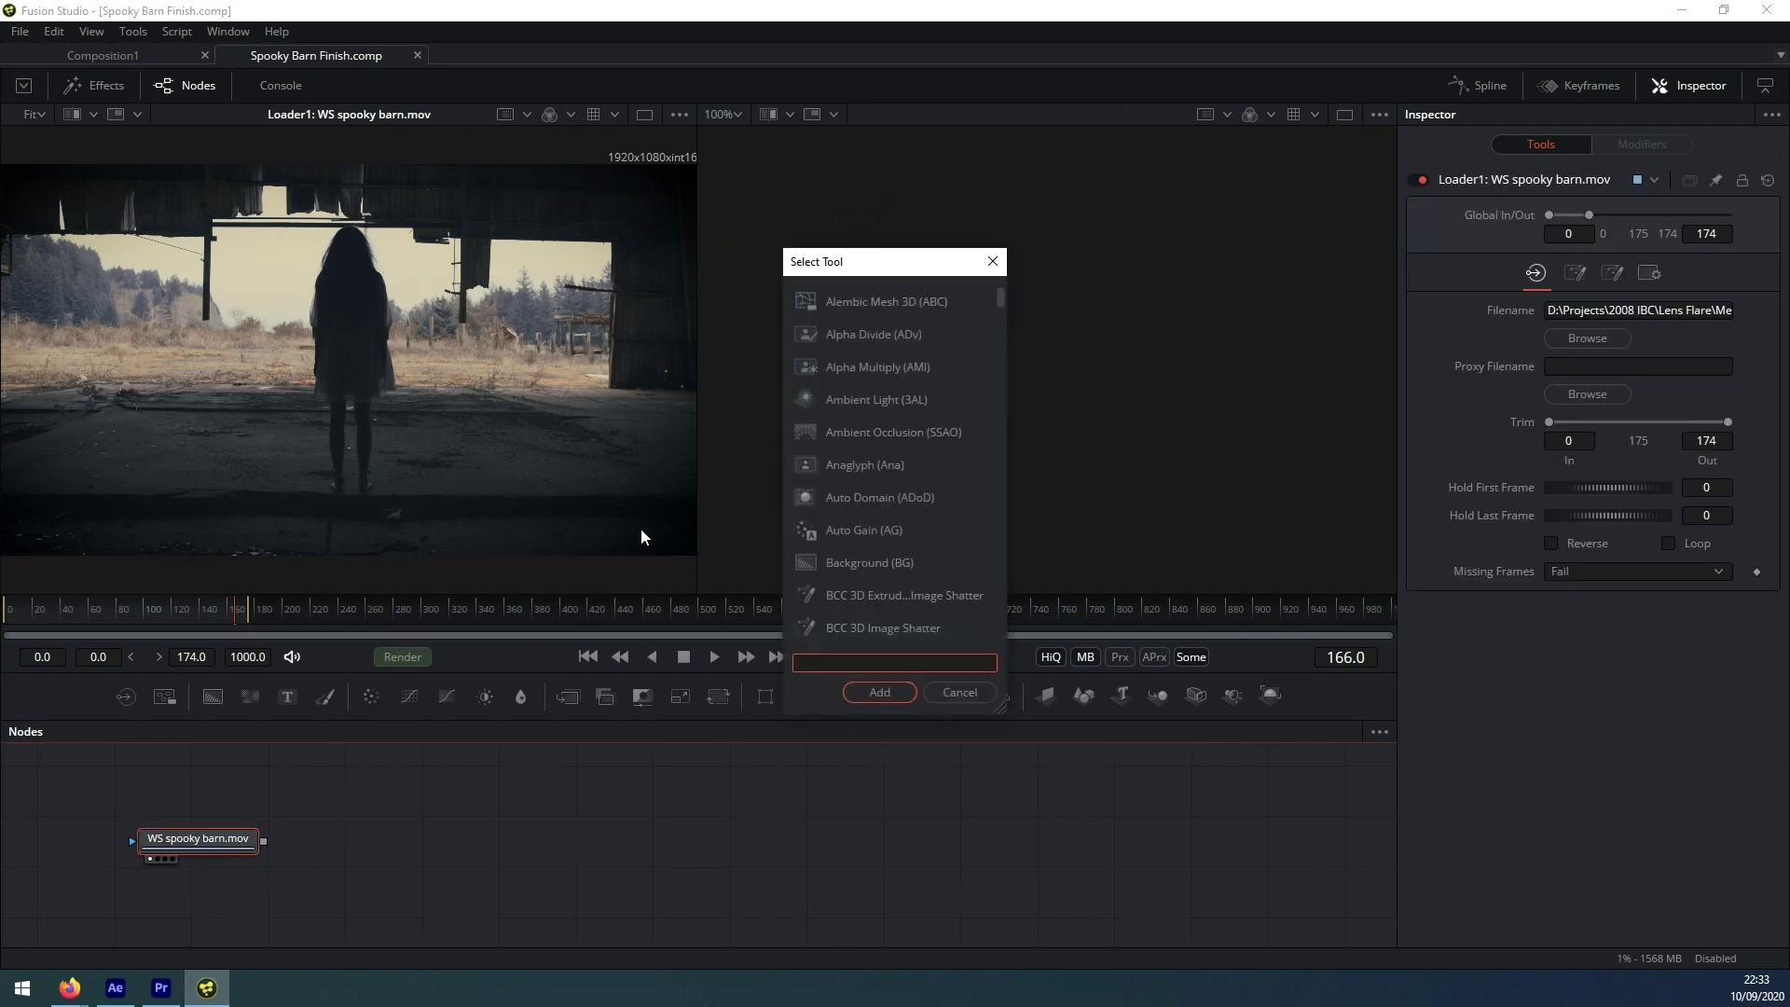
text(effec)
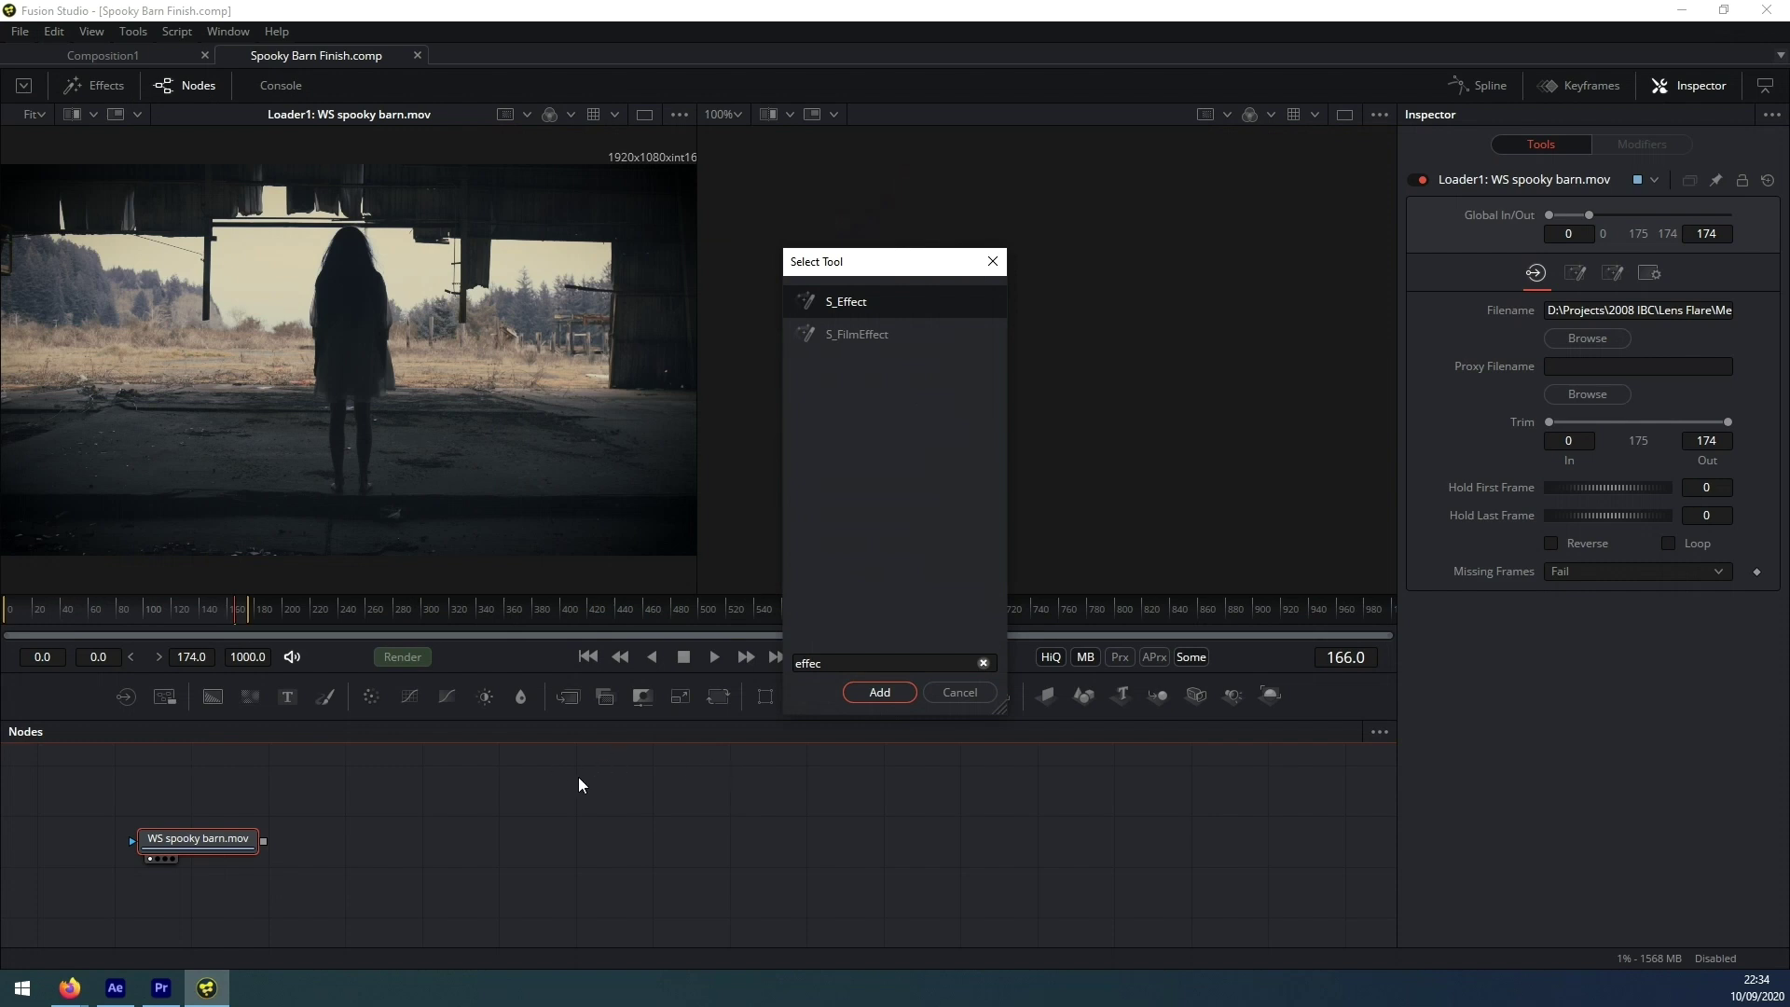
click(881, 691)
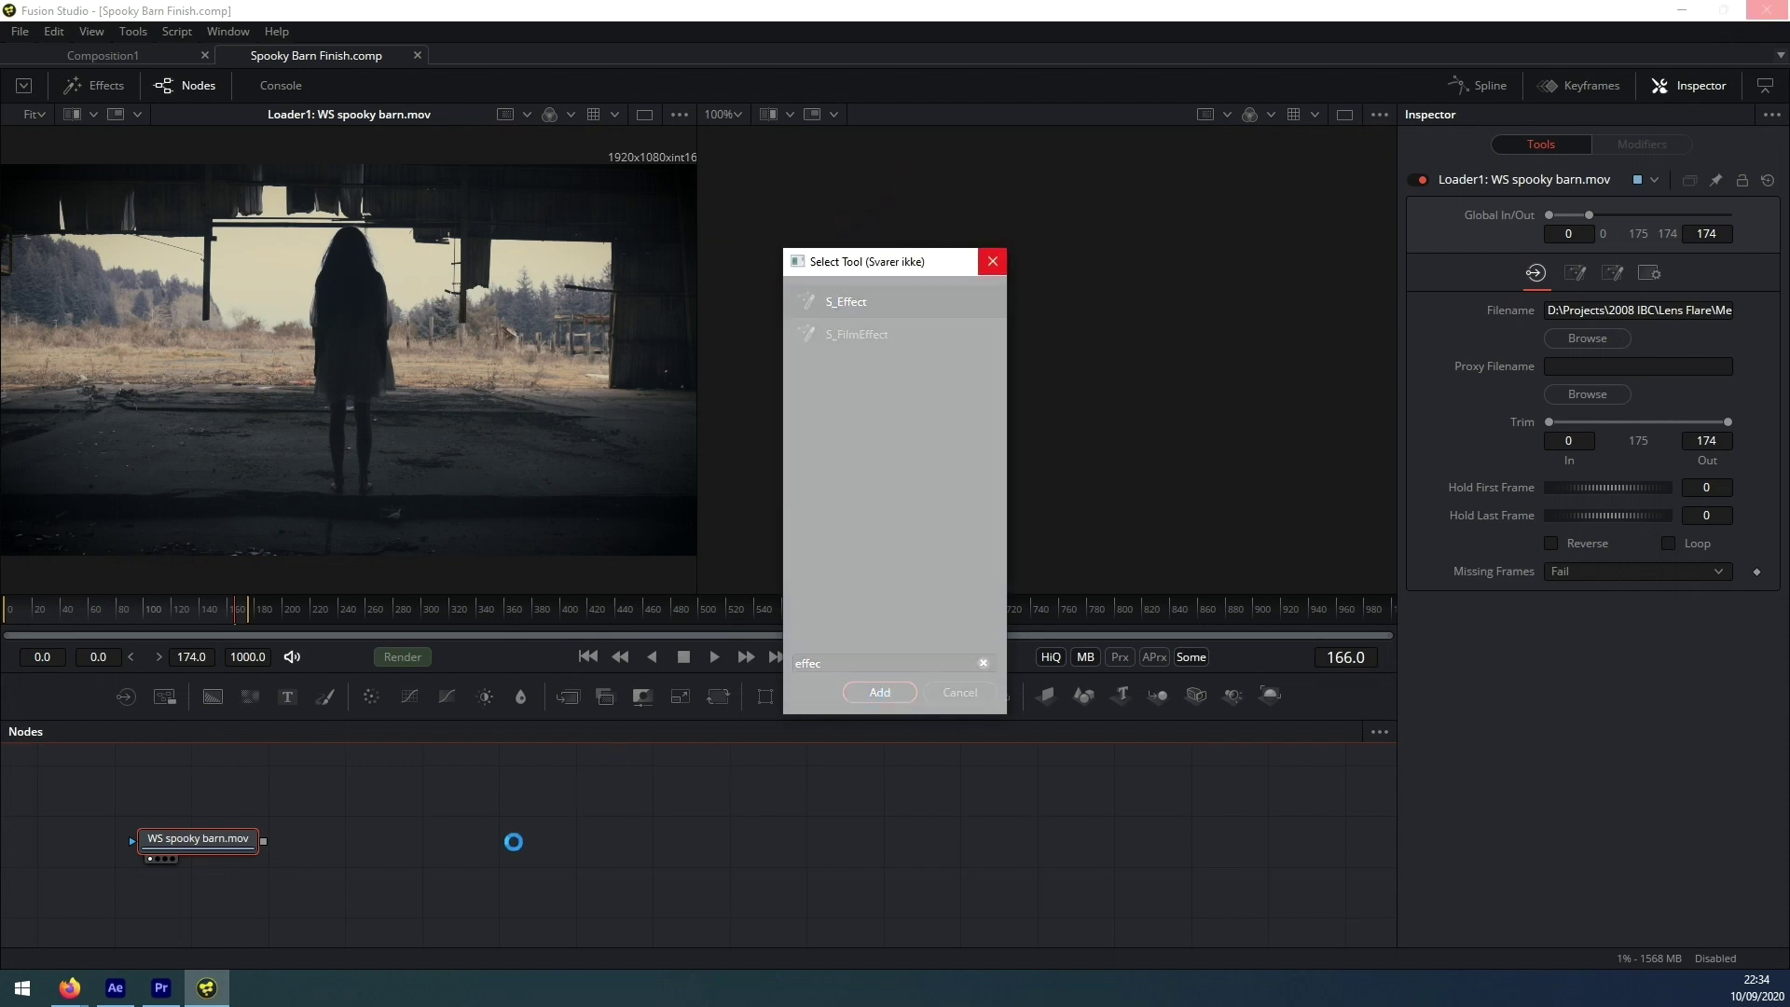
click(310, 859)
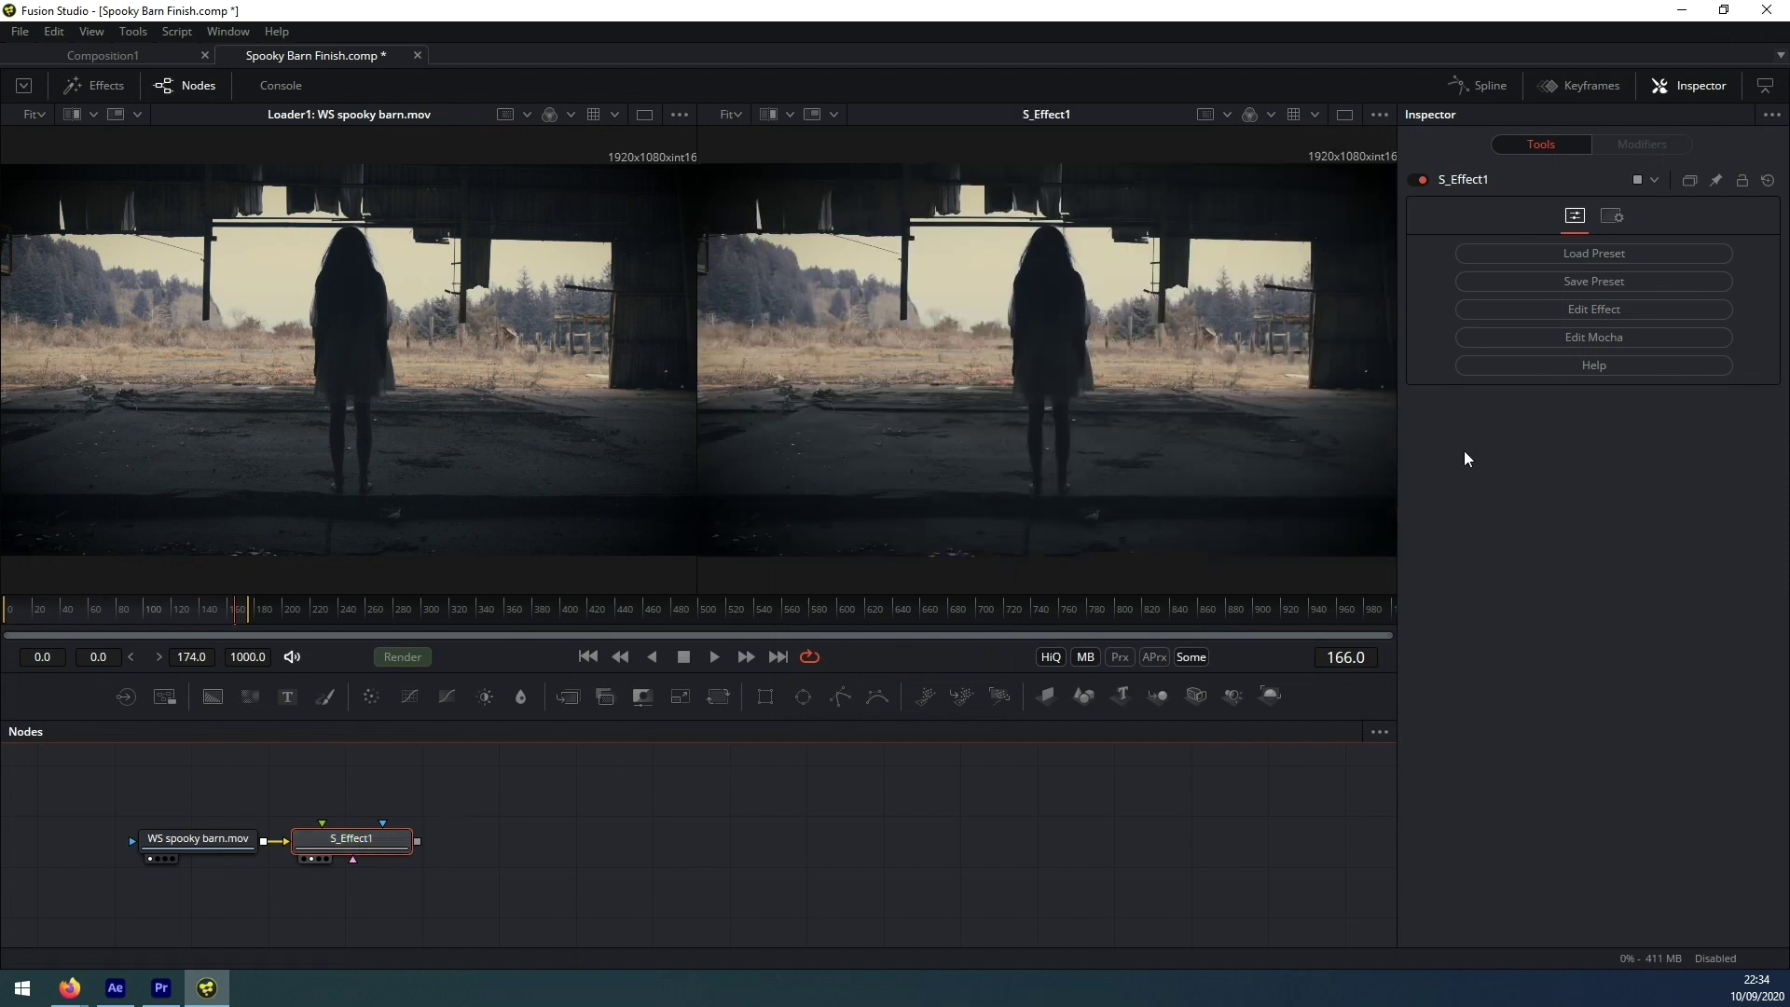
- Search the Sapphire builder effects by the author's first name and load the Generic Film Finish preset into S_Effect1
click(1593, 259)
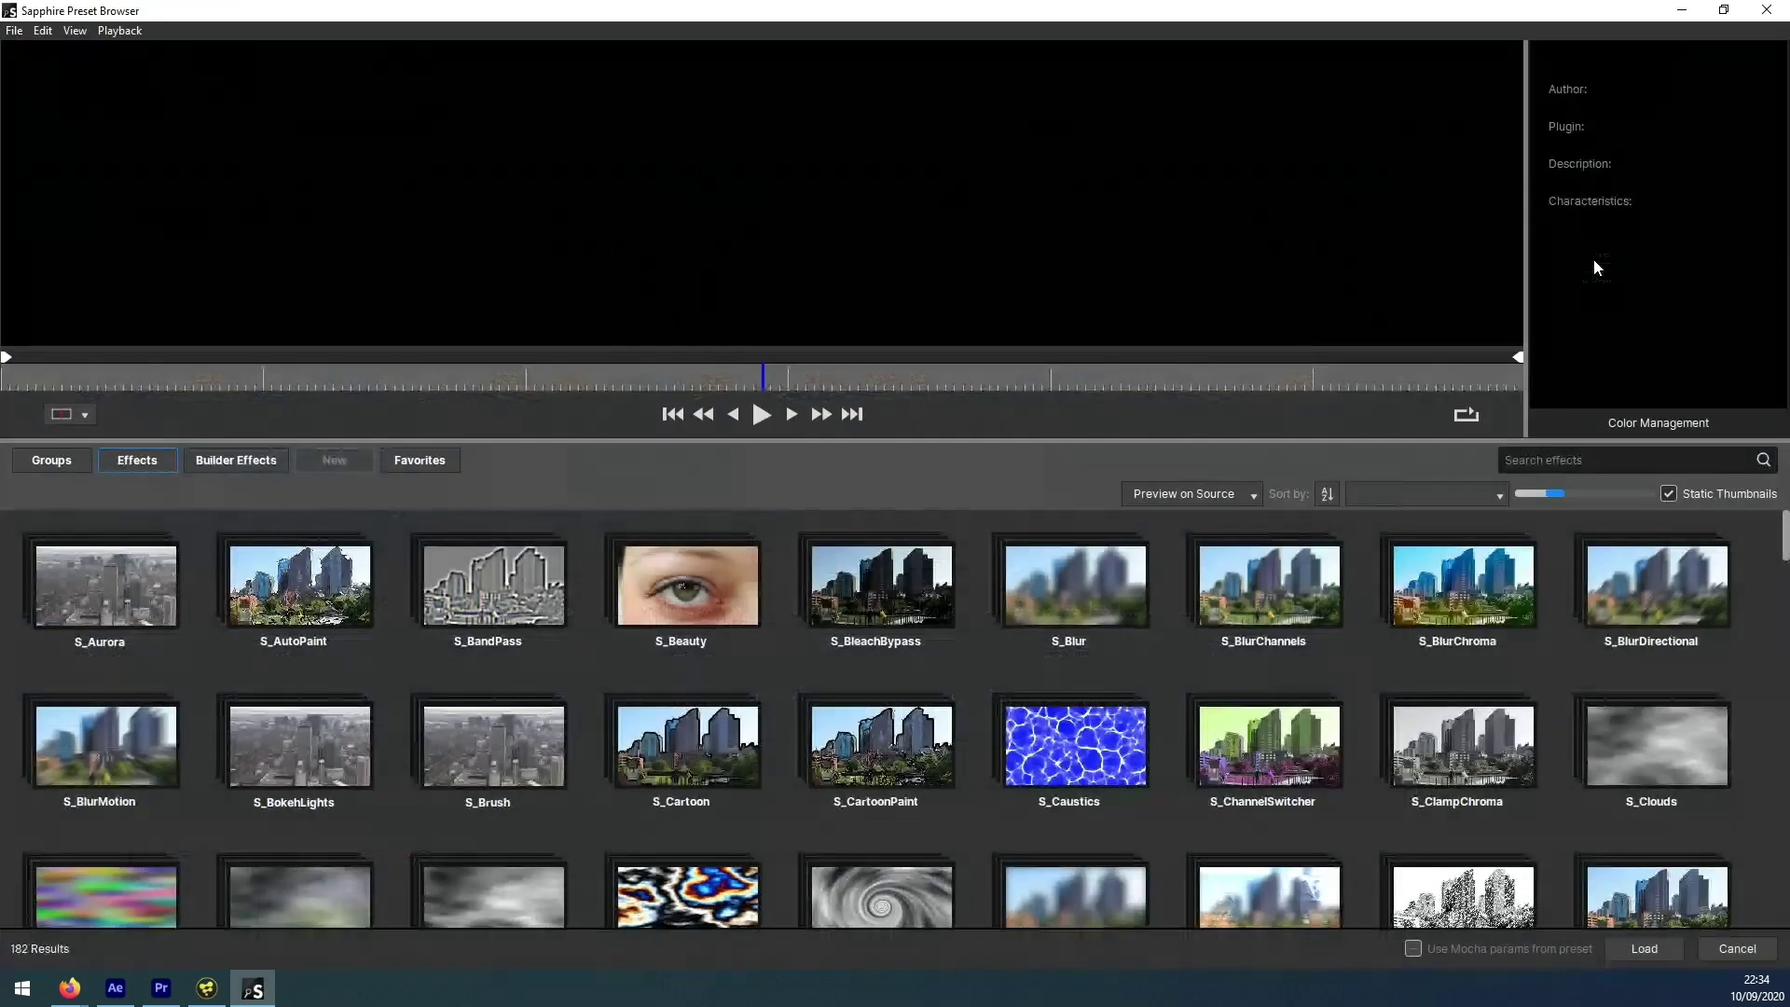
click(1547, 464)
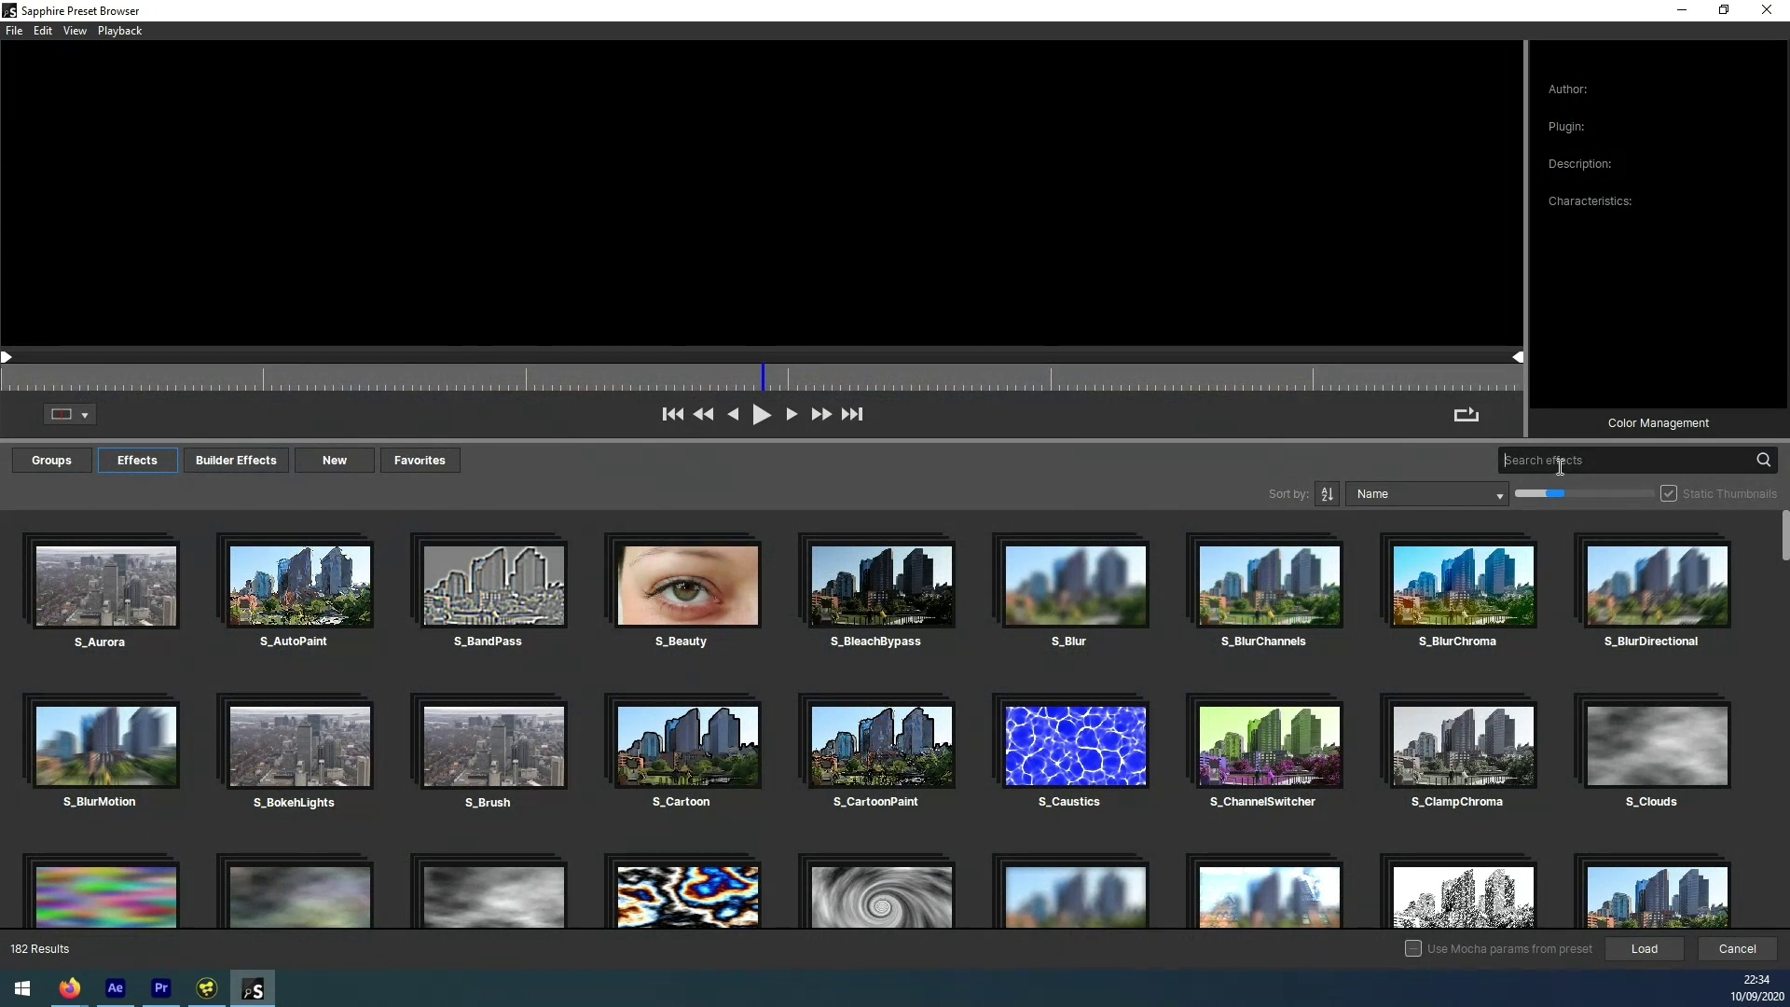
text(be)
key(BackSpace)
key(BackSpace)
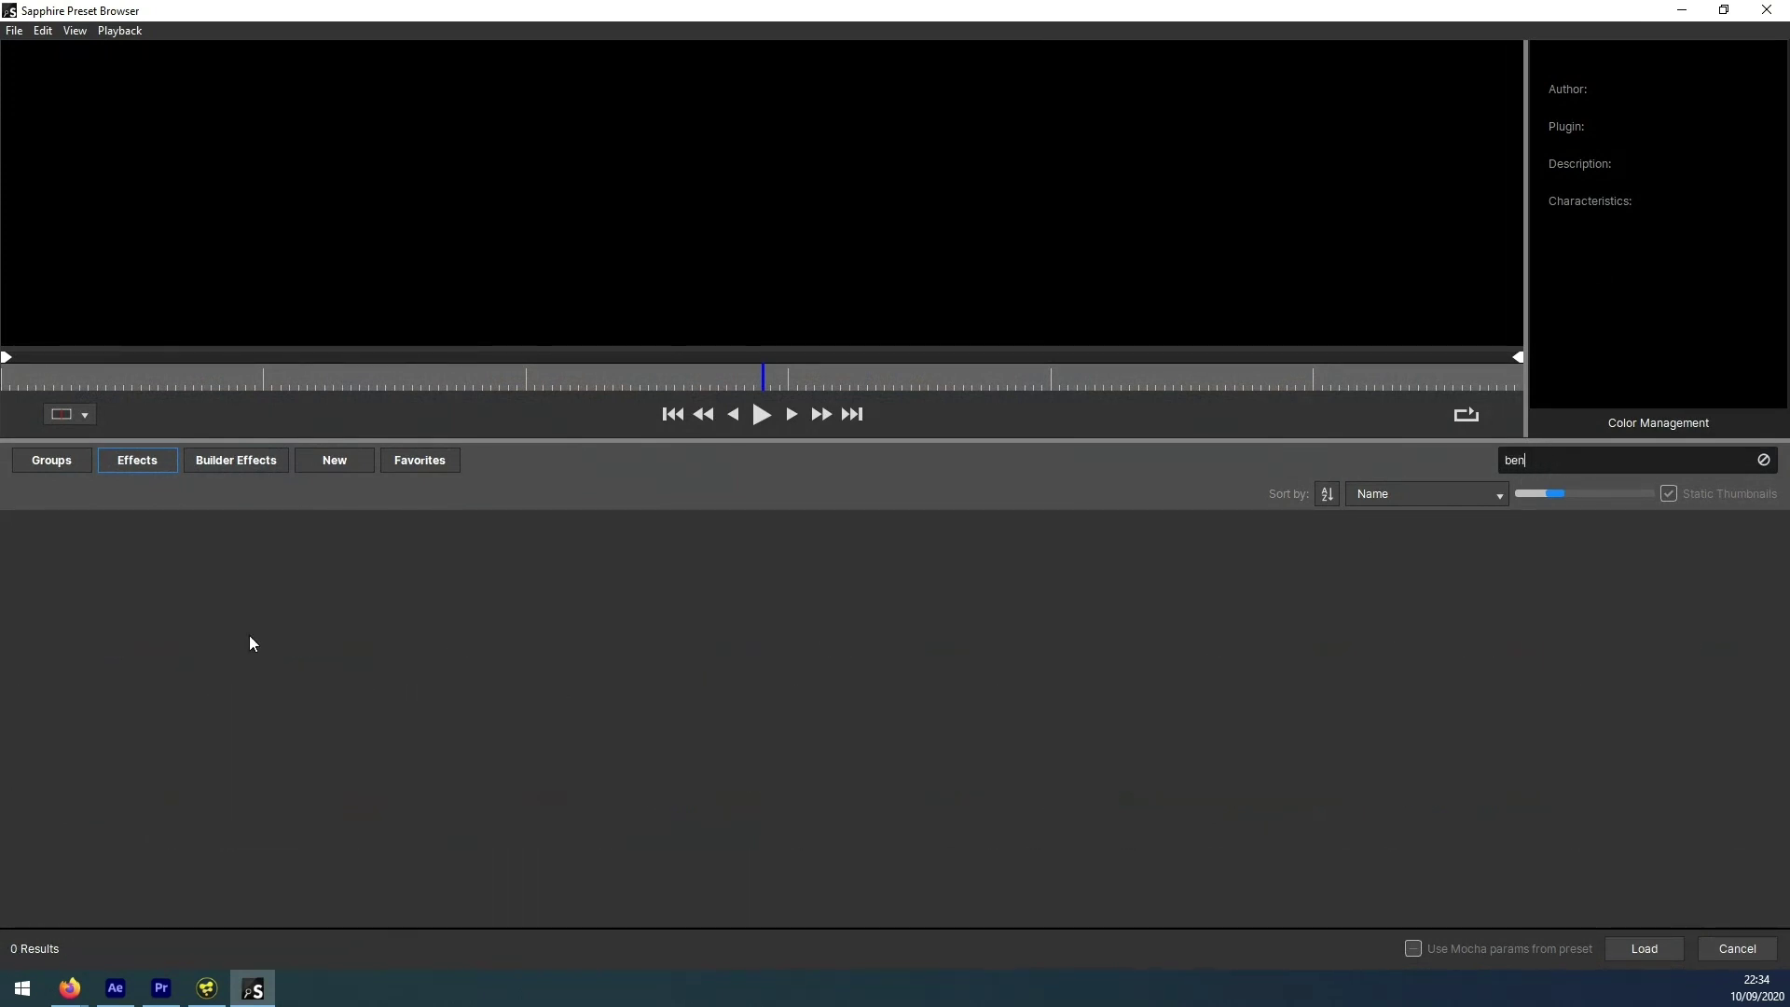
click(243, 461)
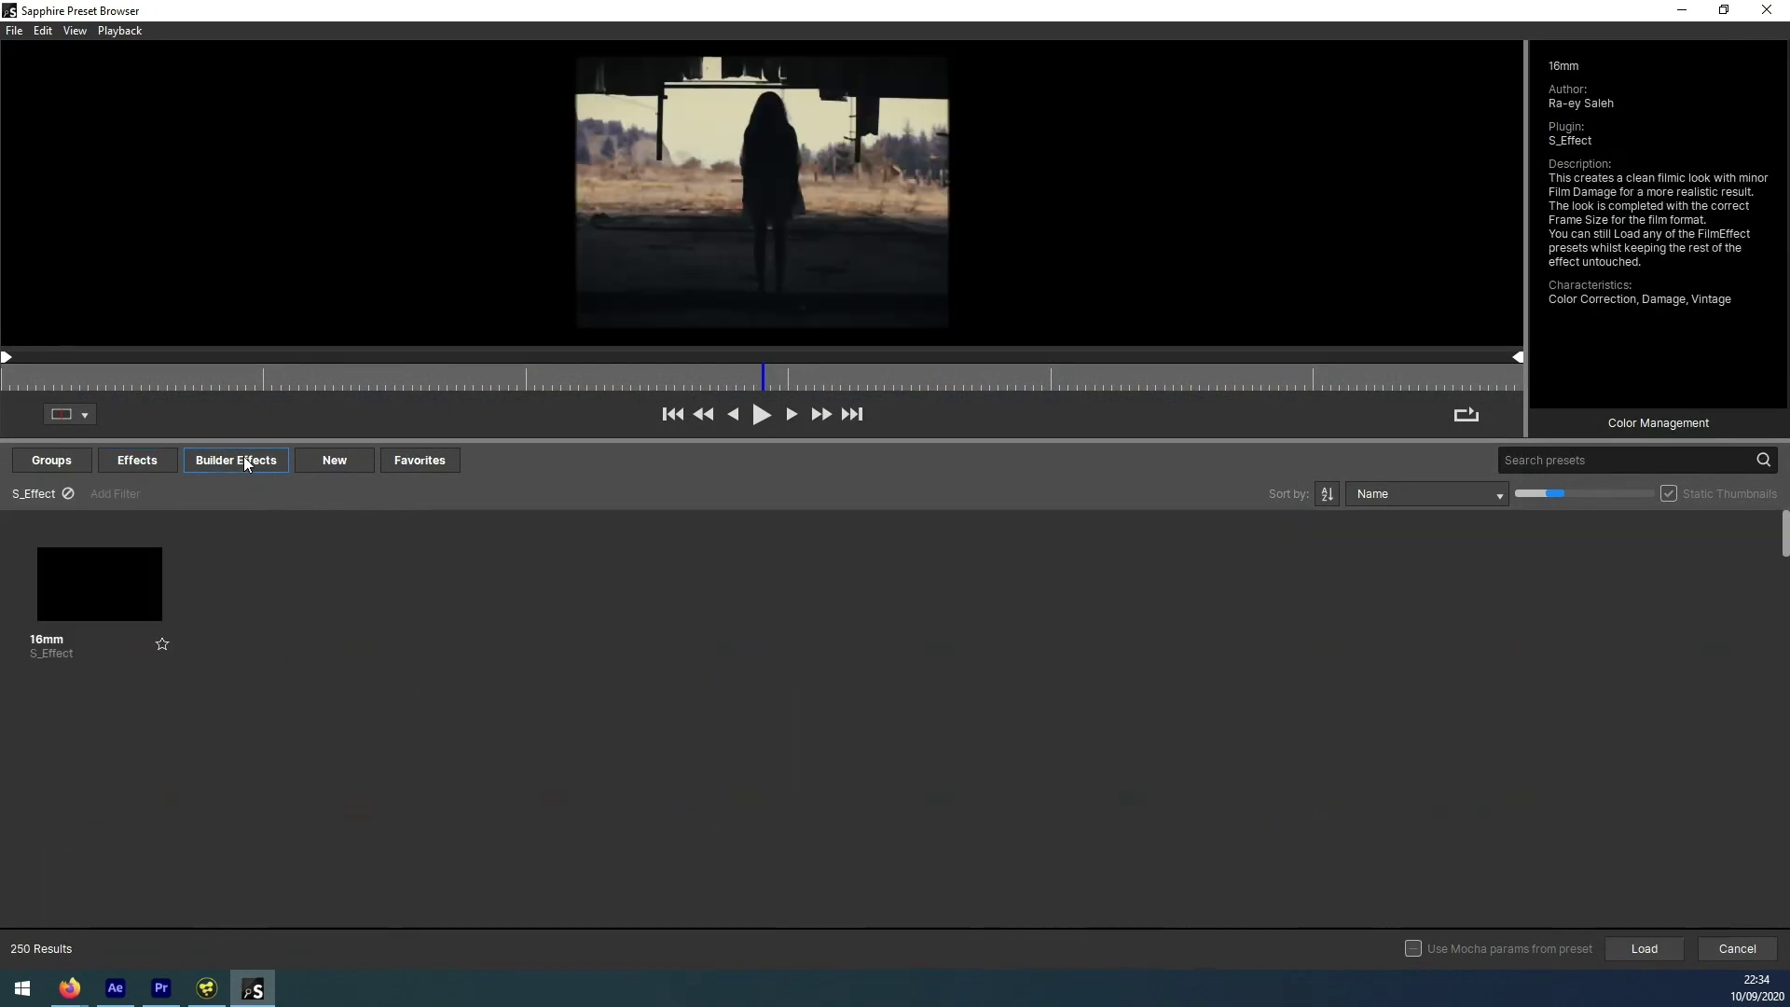
click(1560, 473)
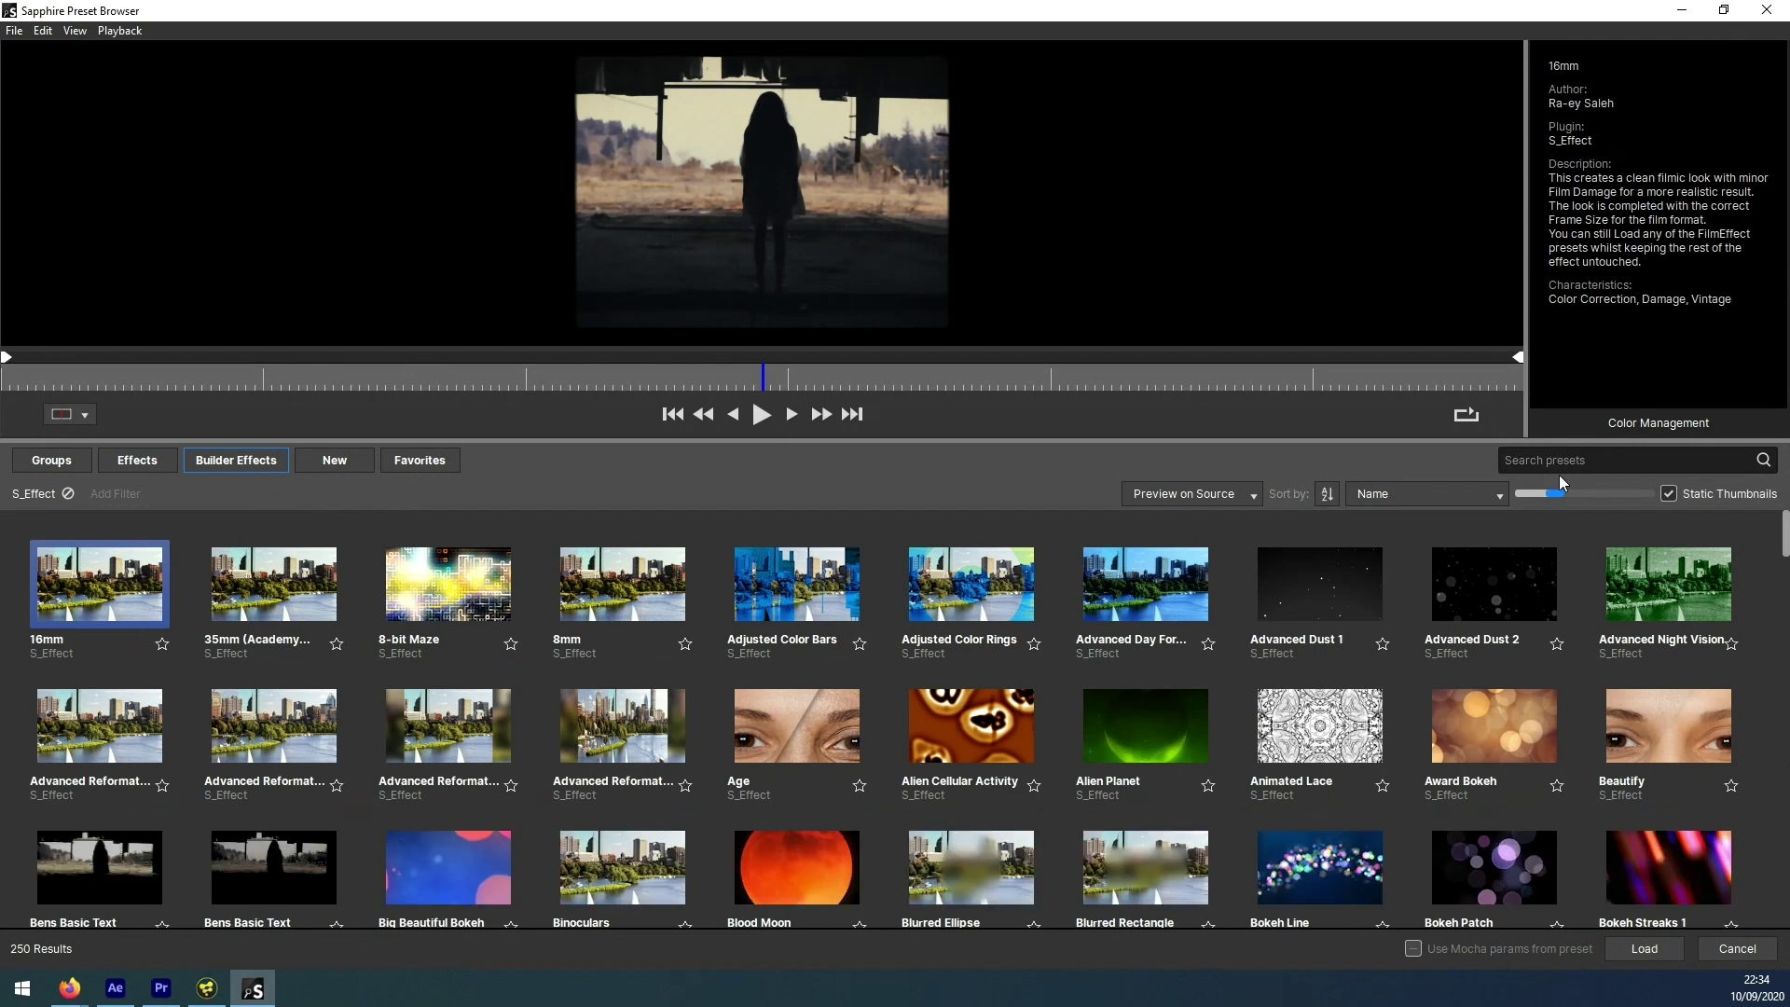
text(ben)
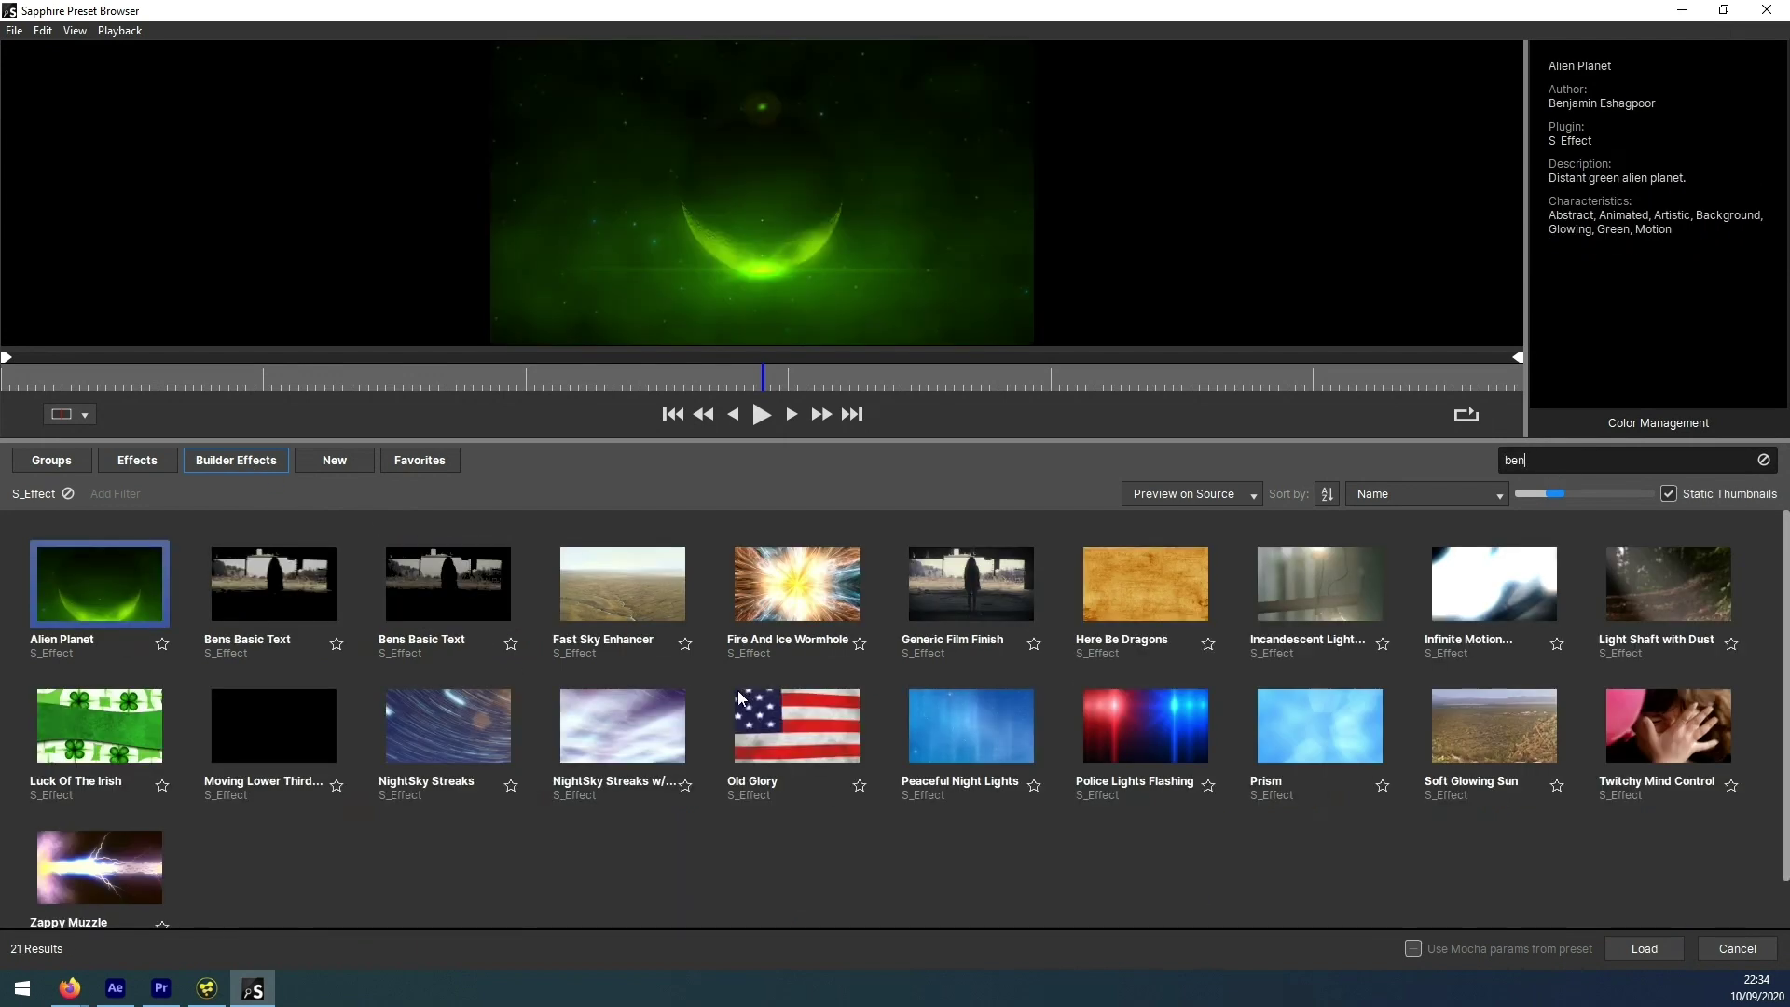
double_click(981, 588)
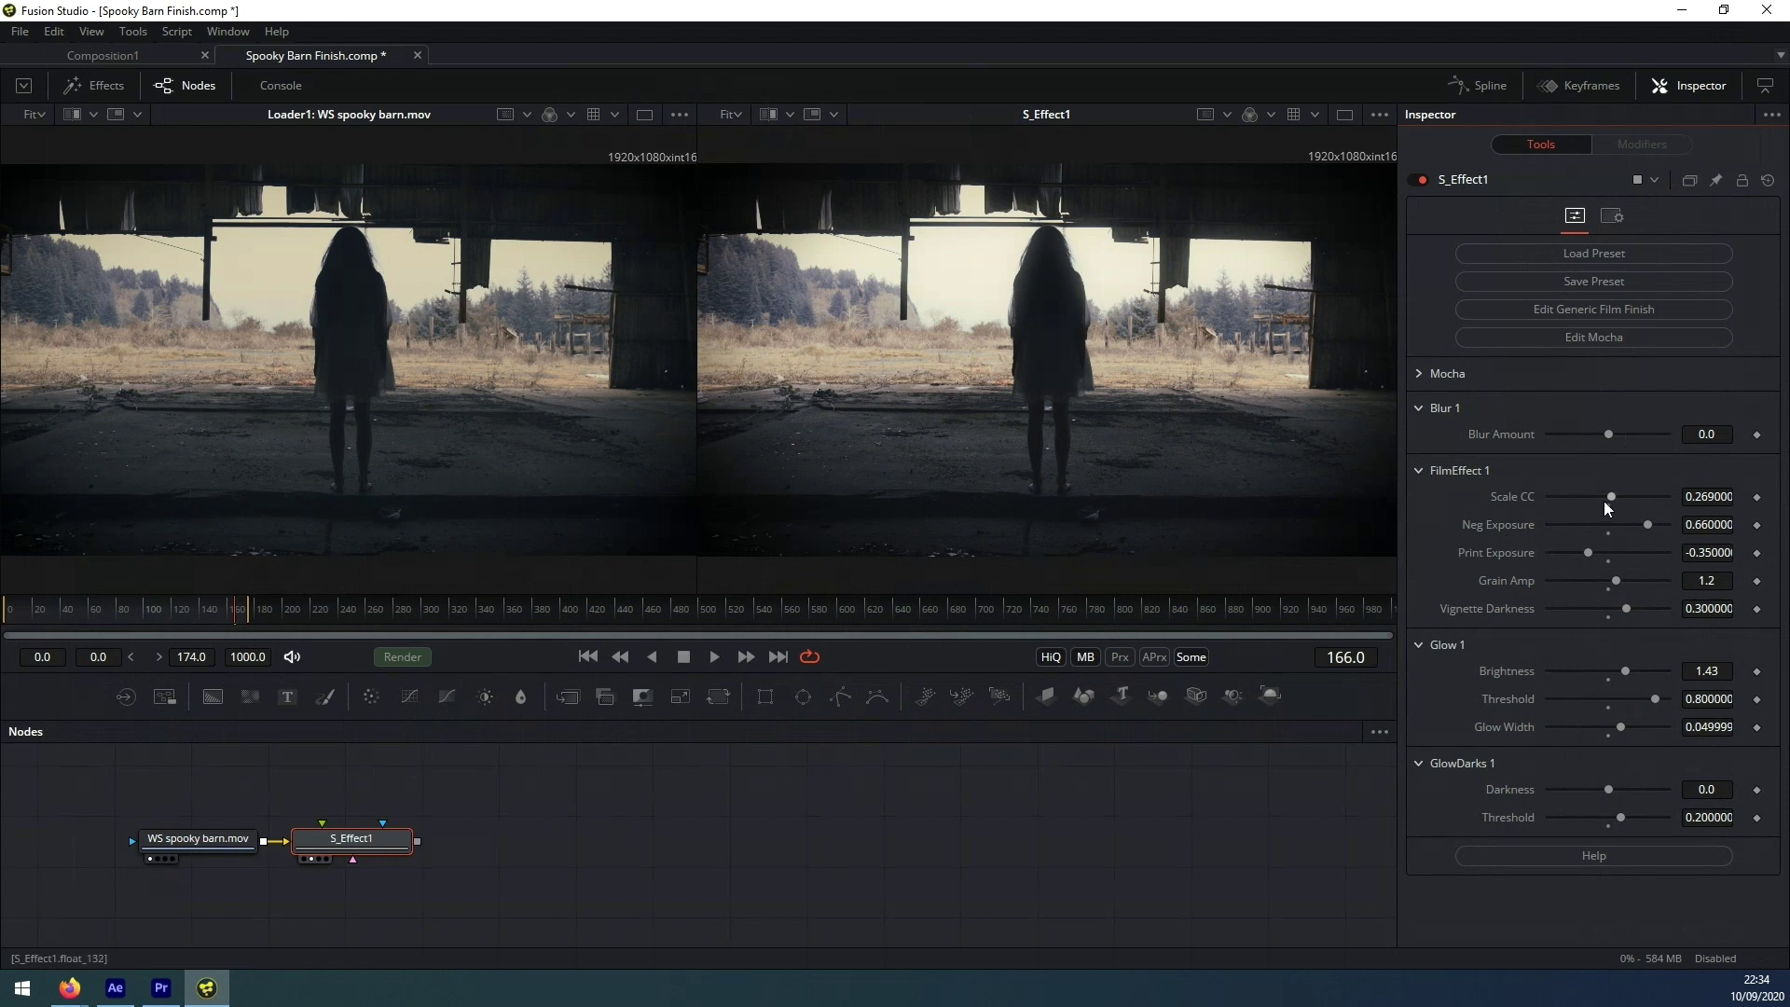
- Set FilmEffect 1's Scale CC to 0.63 and Glow 1's Brightness to 1.98, Threshold to 0.83 and Glow Width to 0.155, checking frame 118
drag(1611, 495, 1617, 494)
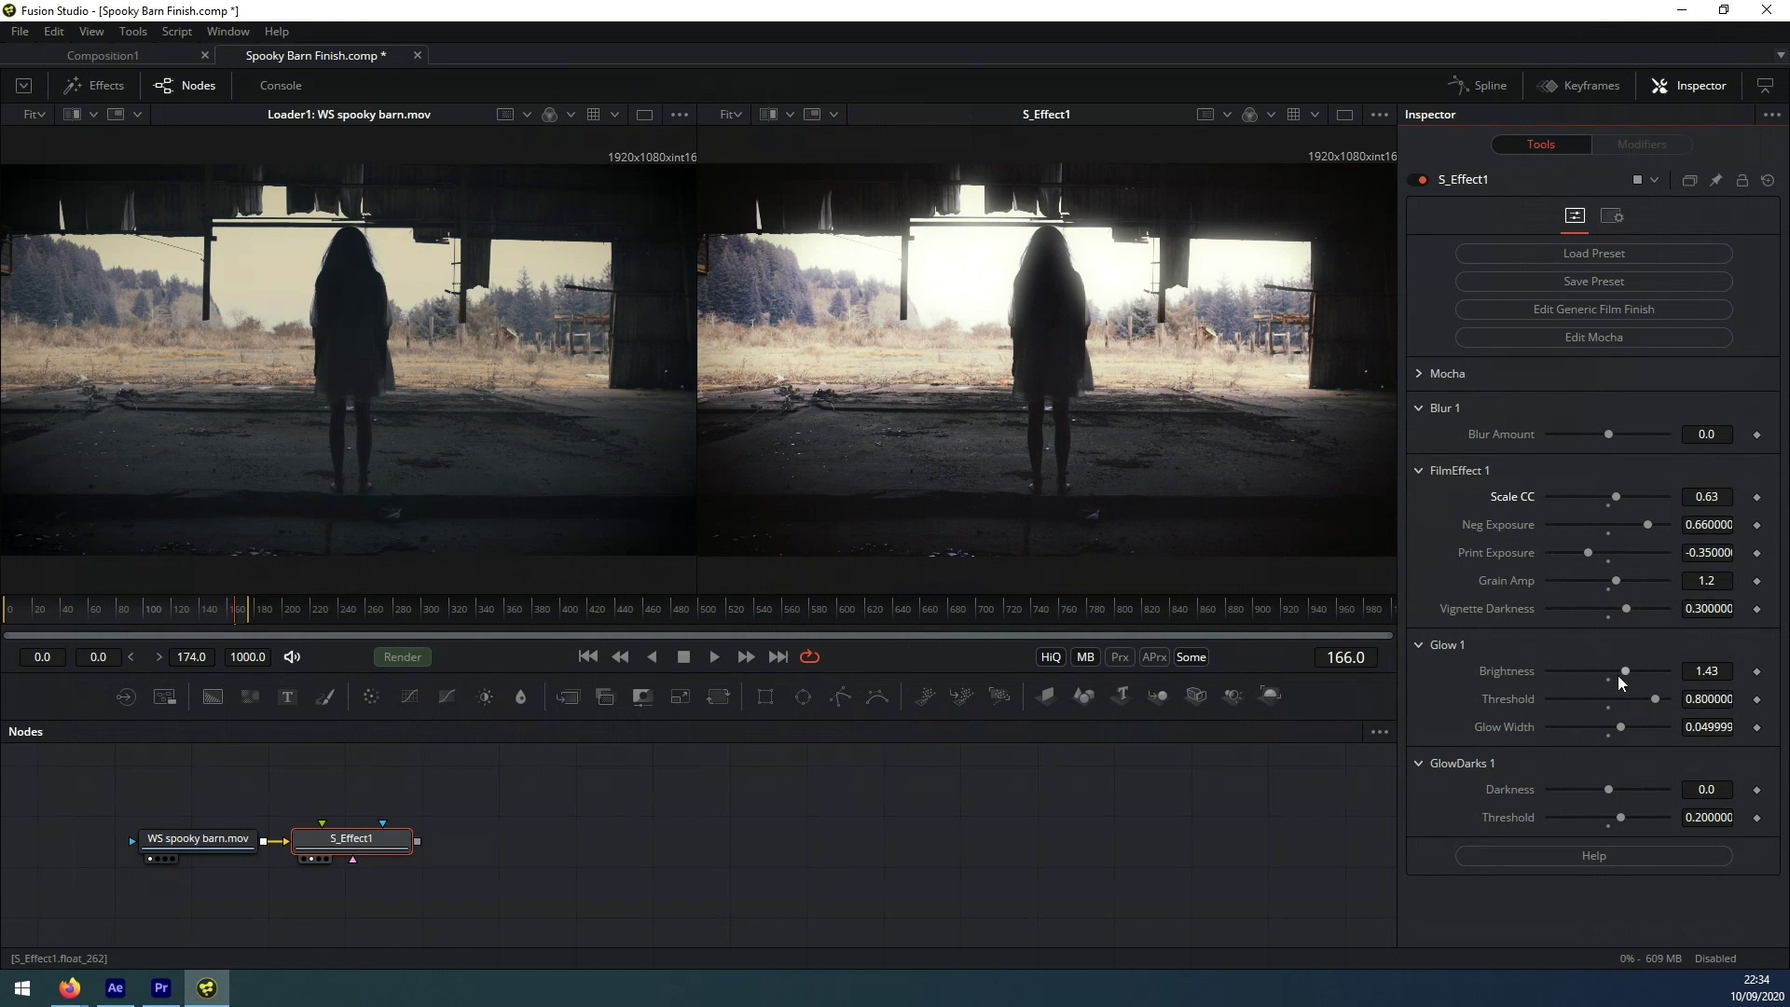
drag(1625, 668, 1630, 669)
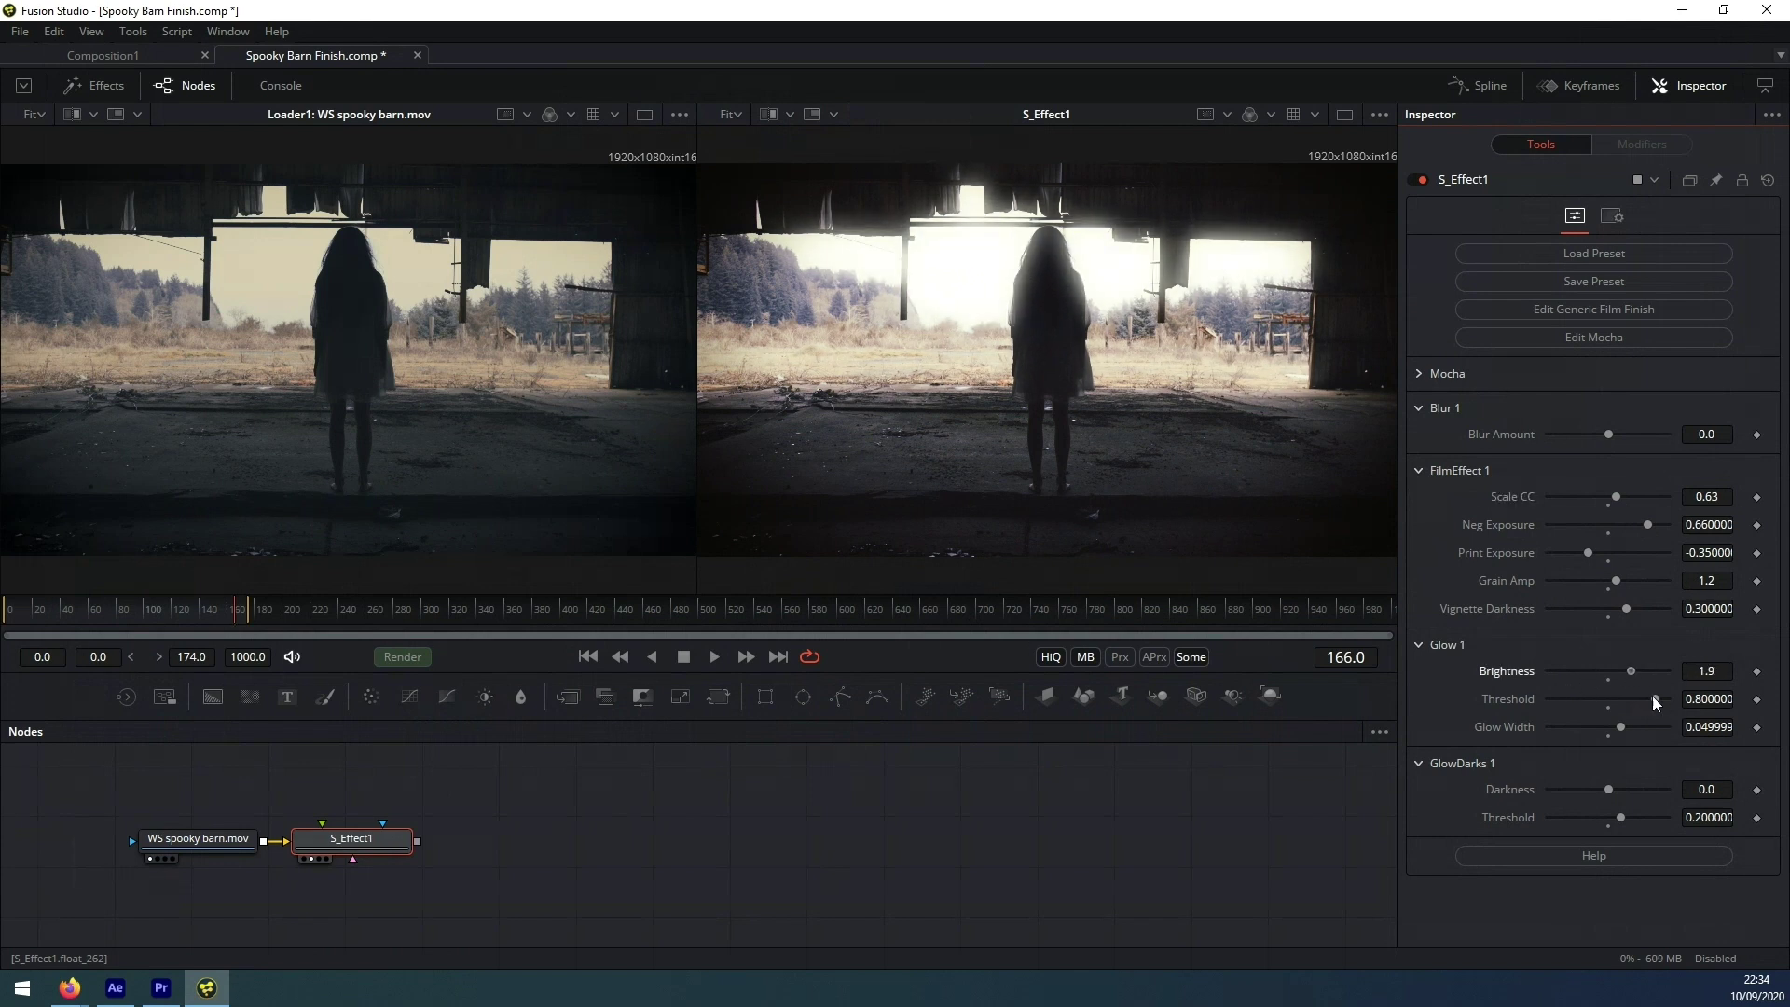
drag(1660, 697, 1647, 728)
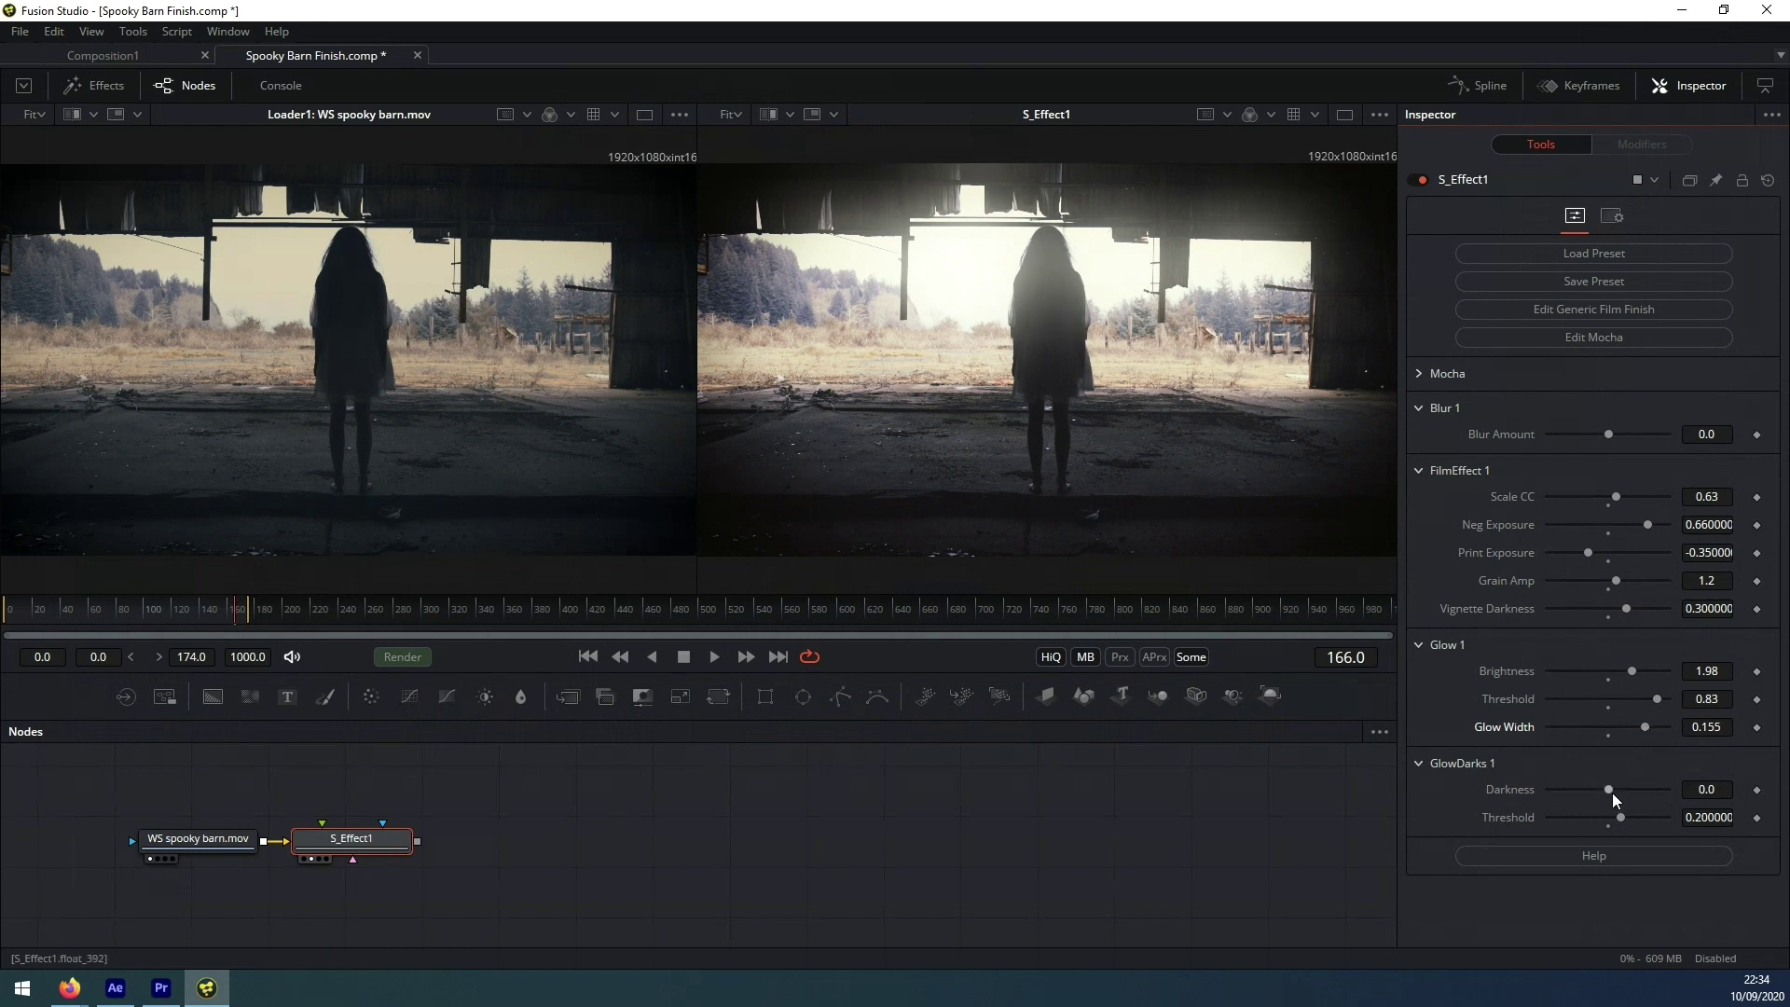
drag(864, 613, 168, 606)
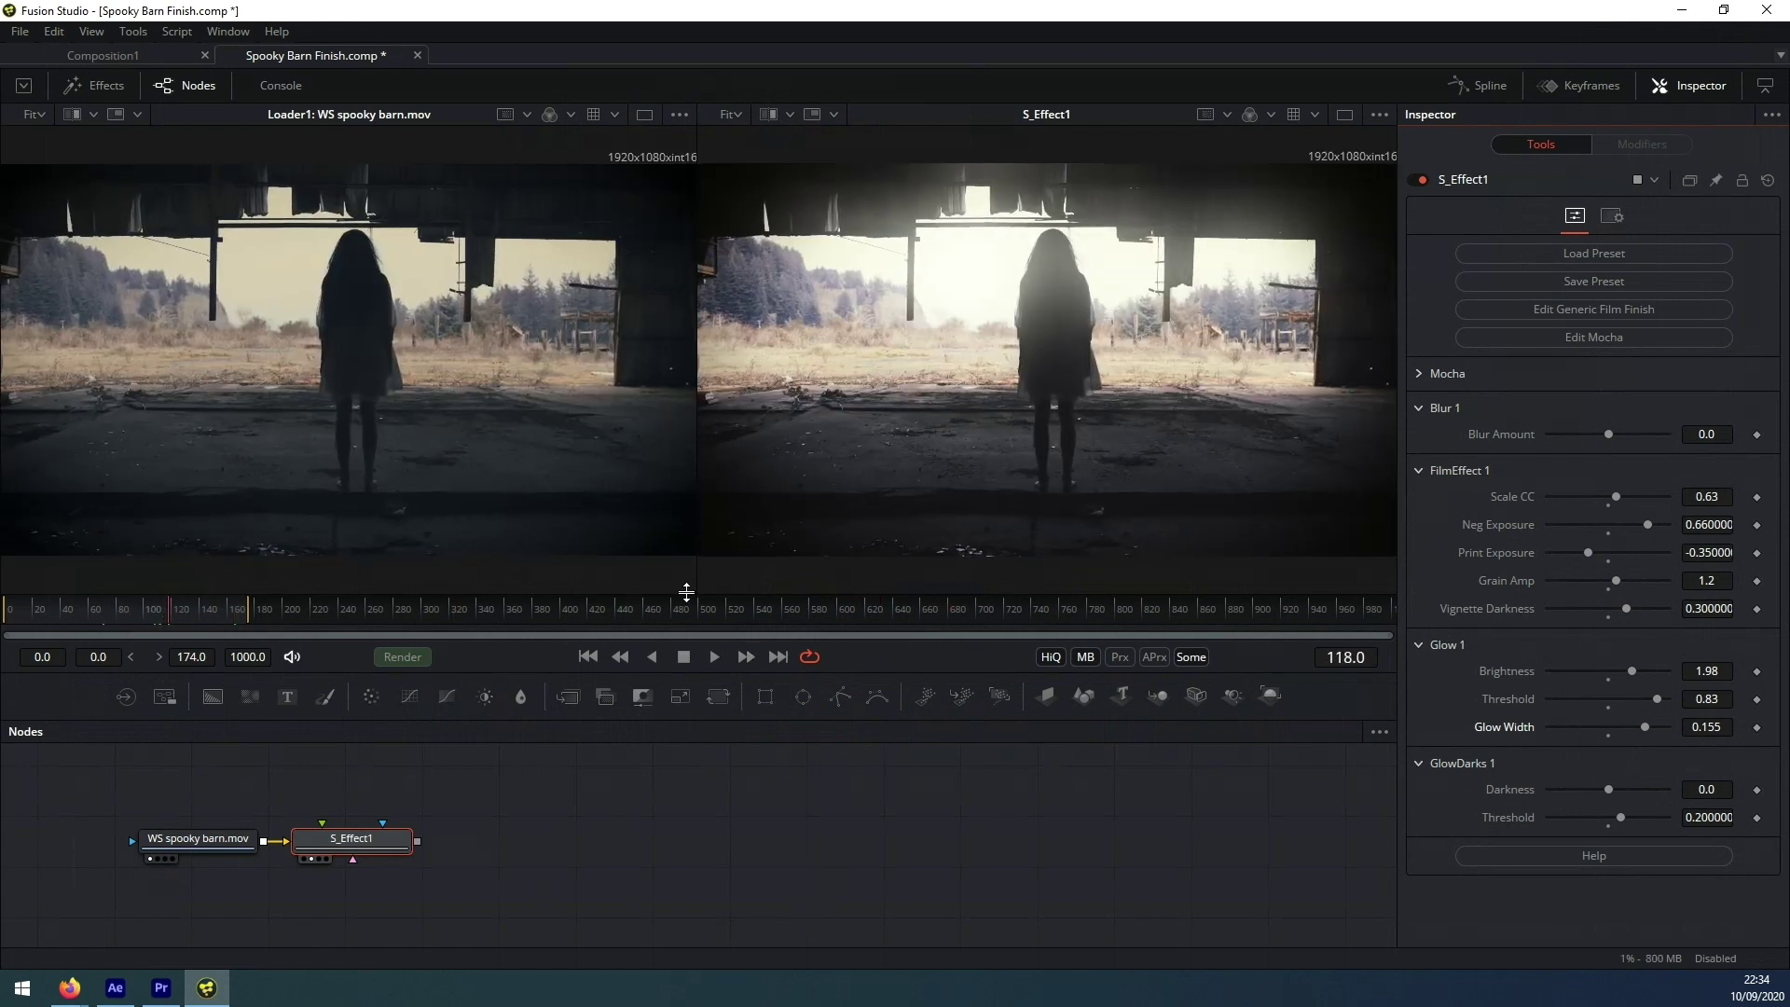
- Open Generic Film Finish in the Effect Builder, examine the available components and an enlarged preview at earlier frames, and accept to return to Fusion
click(1615, 317)
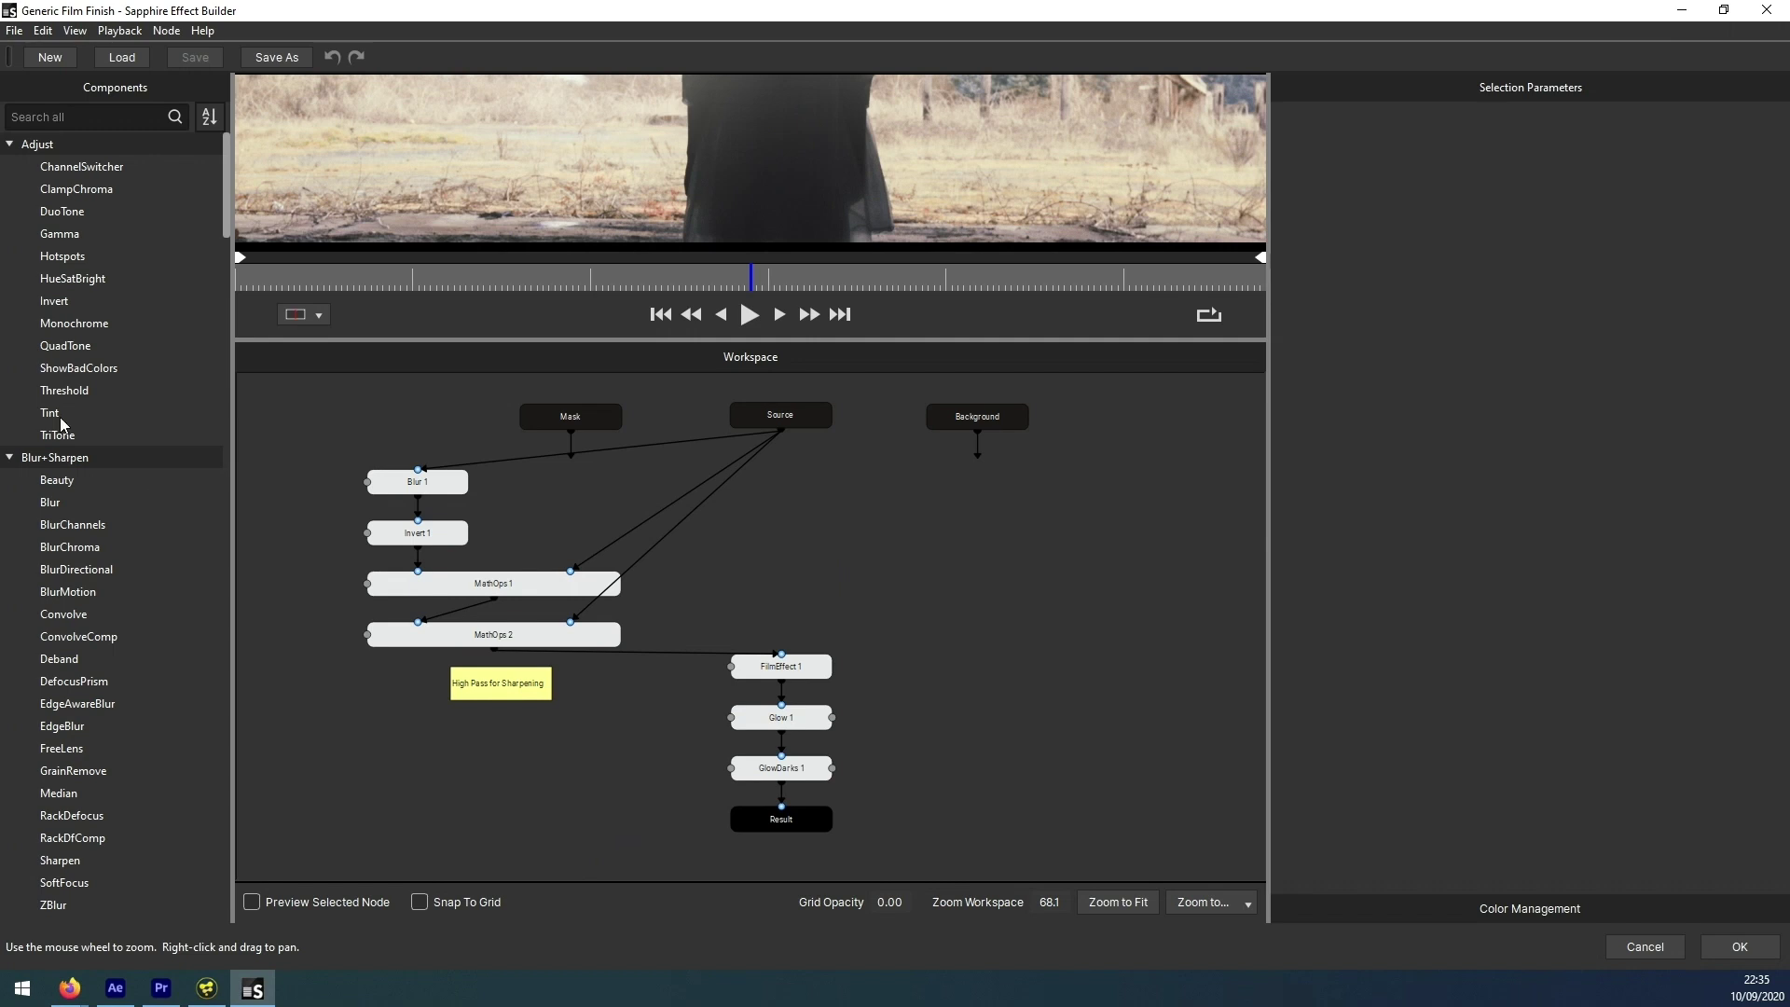
drag(224, 233, 255, 259)
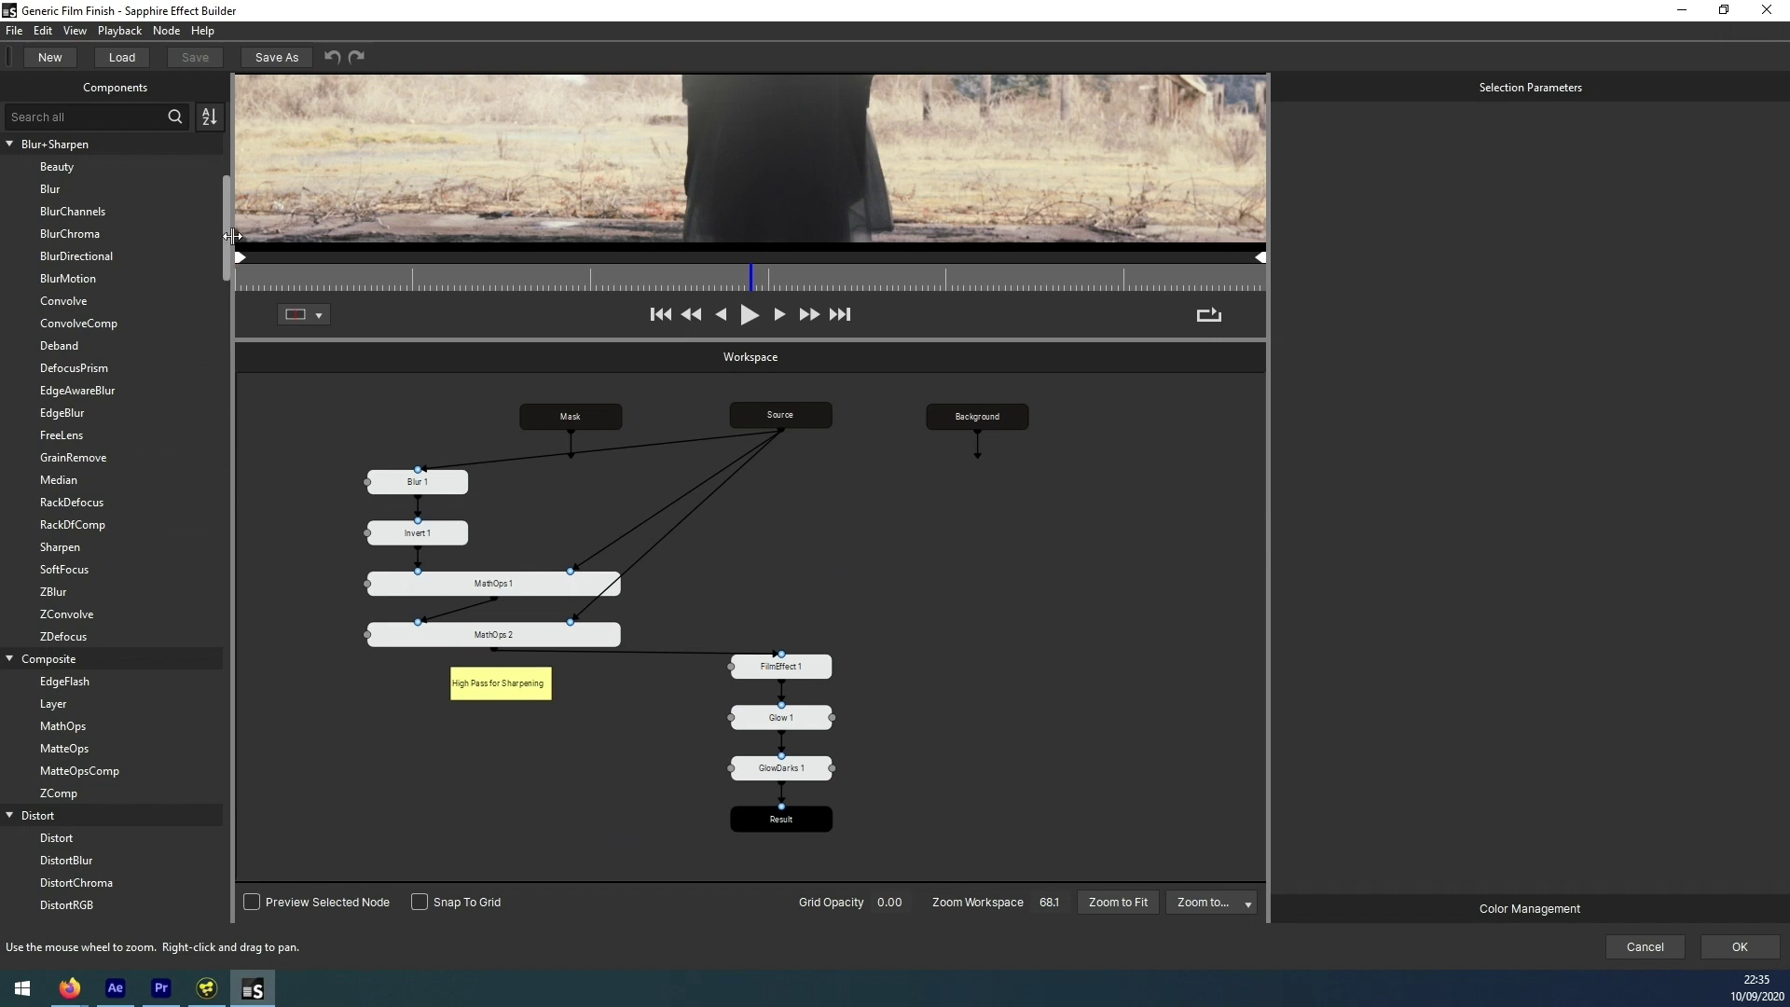
drag(228, 232, 209, 691)
scroll(219, 653, up, 2)
click(456, 281)
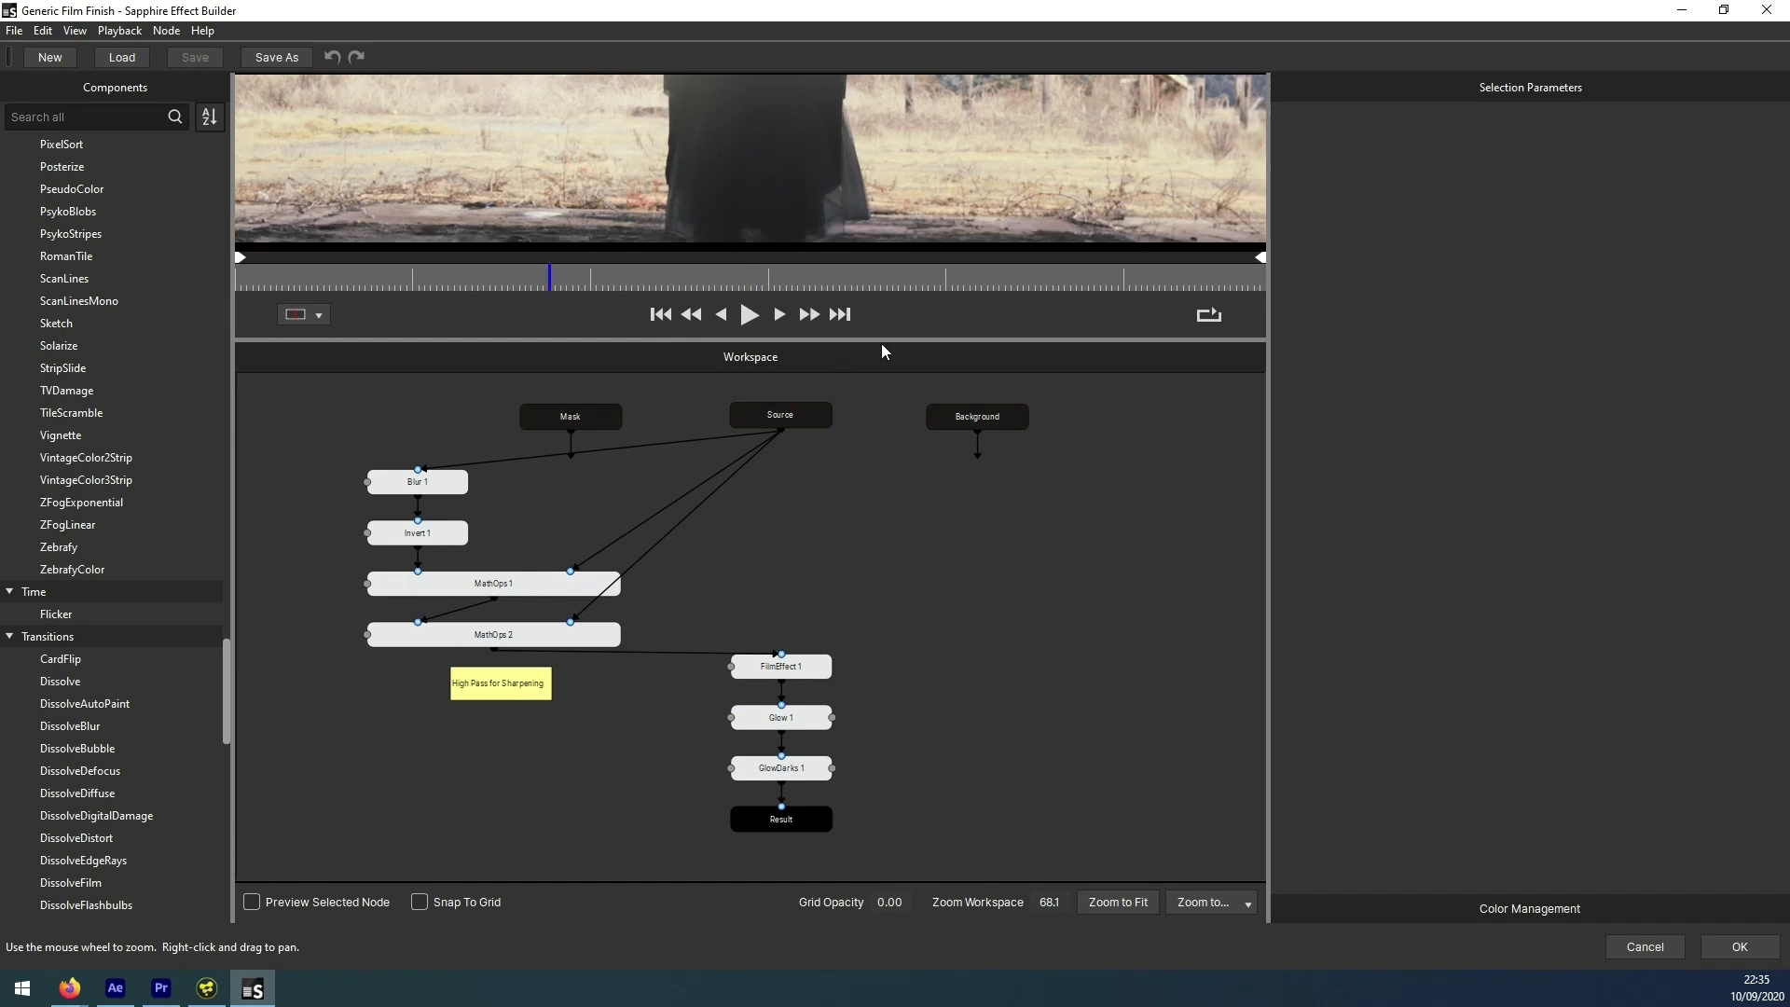
drag(933, 338, 1007, 706)
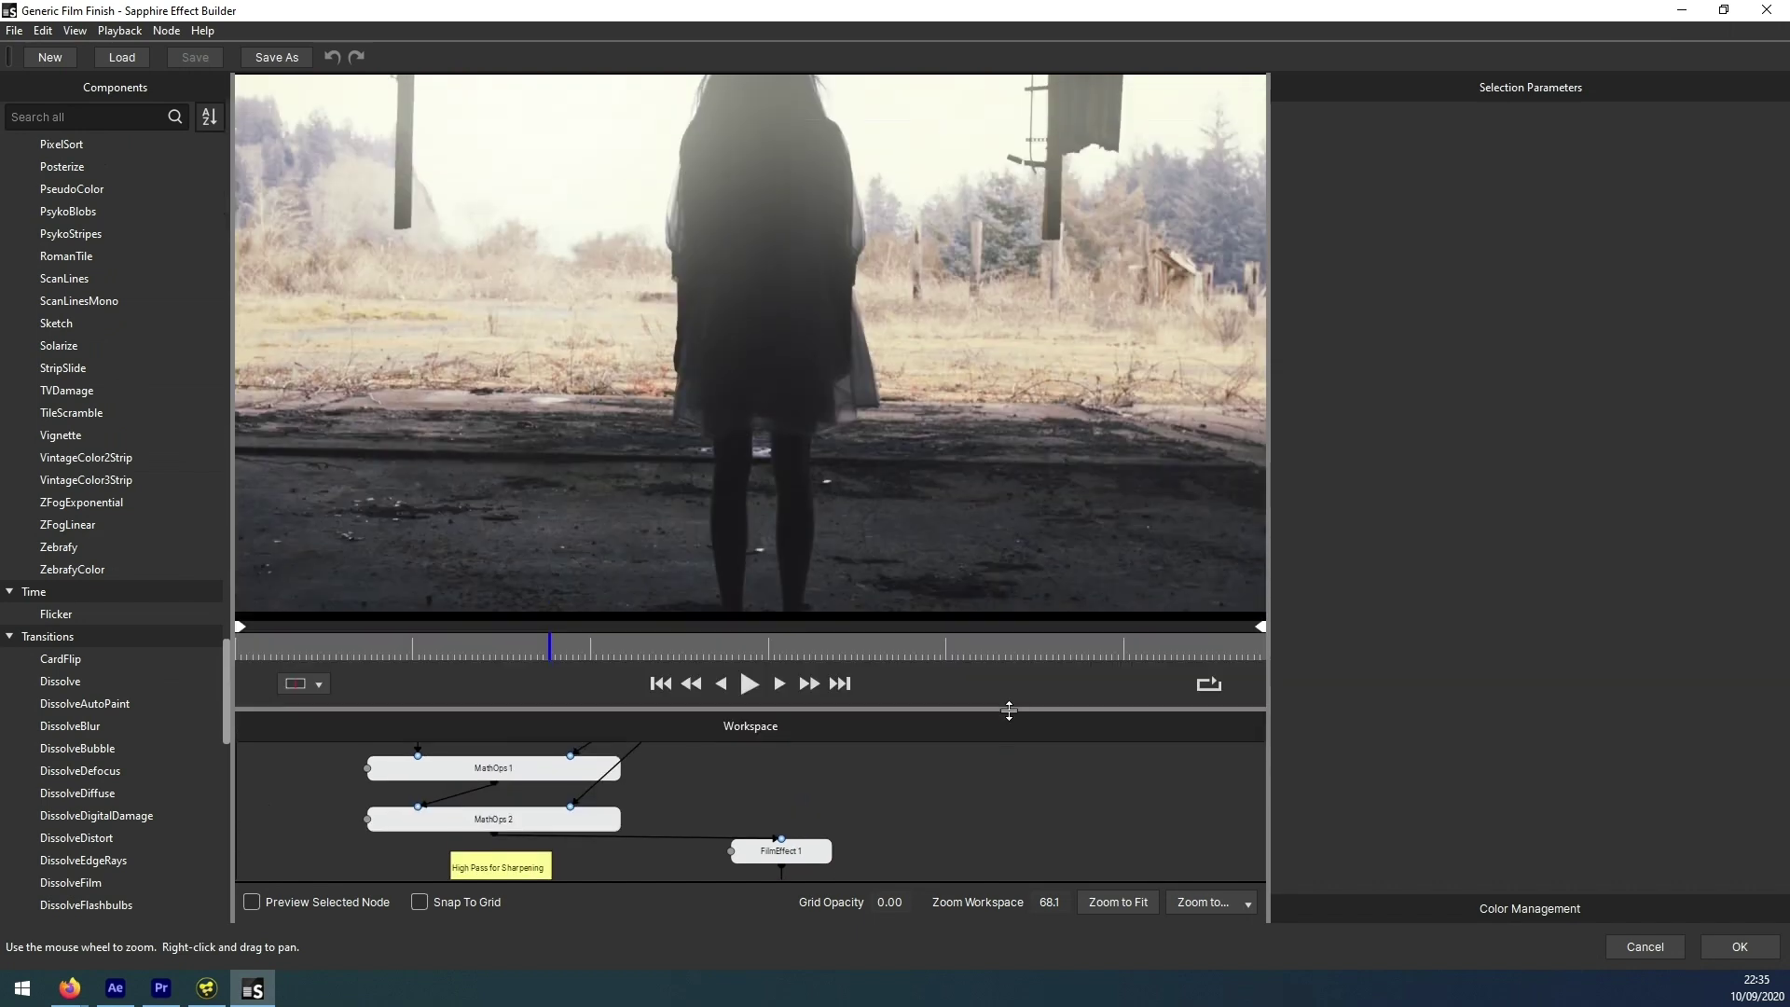
drag(737, 622, 424, 640)
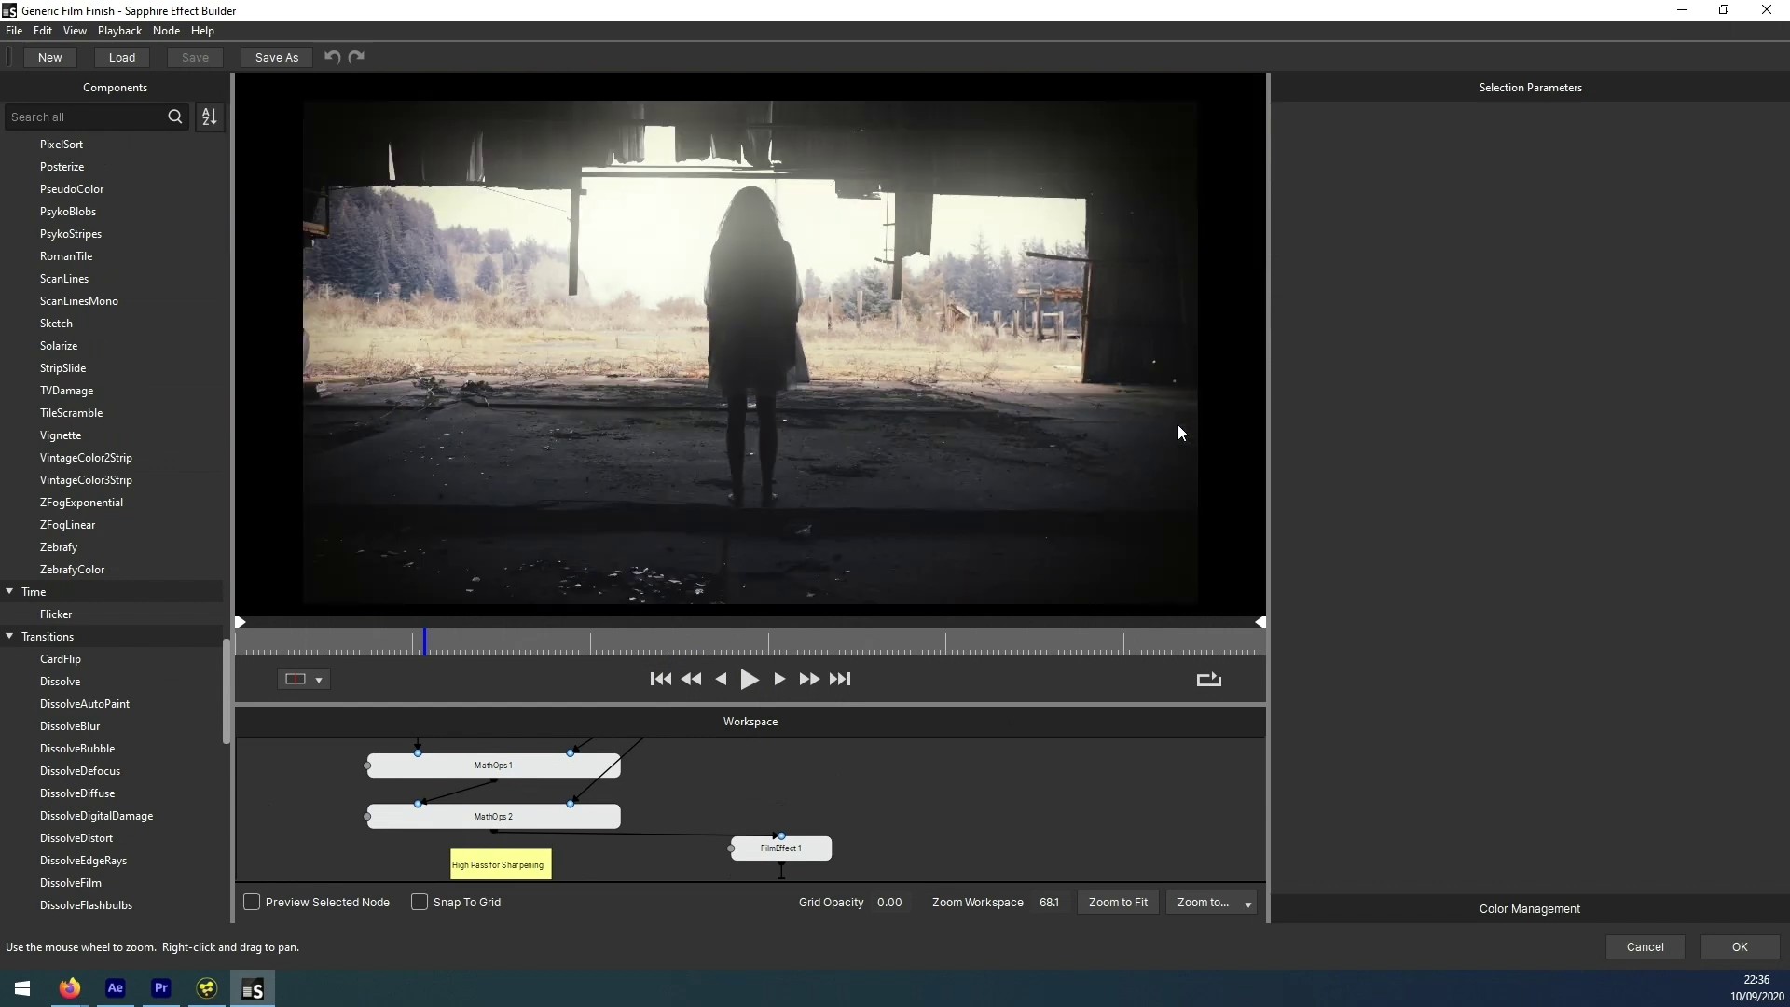
click(1727, 946)
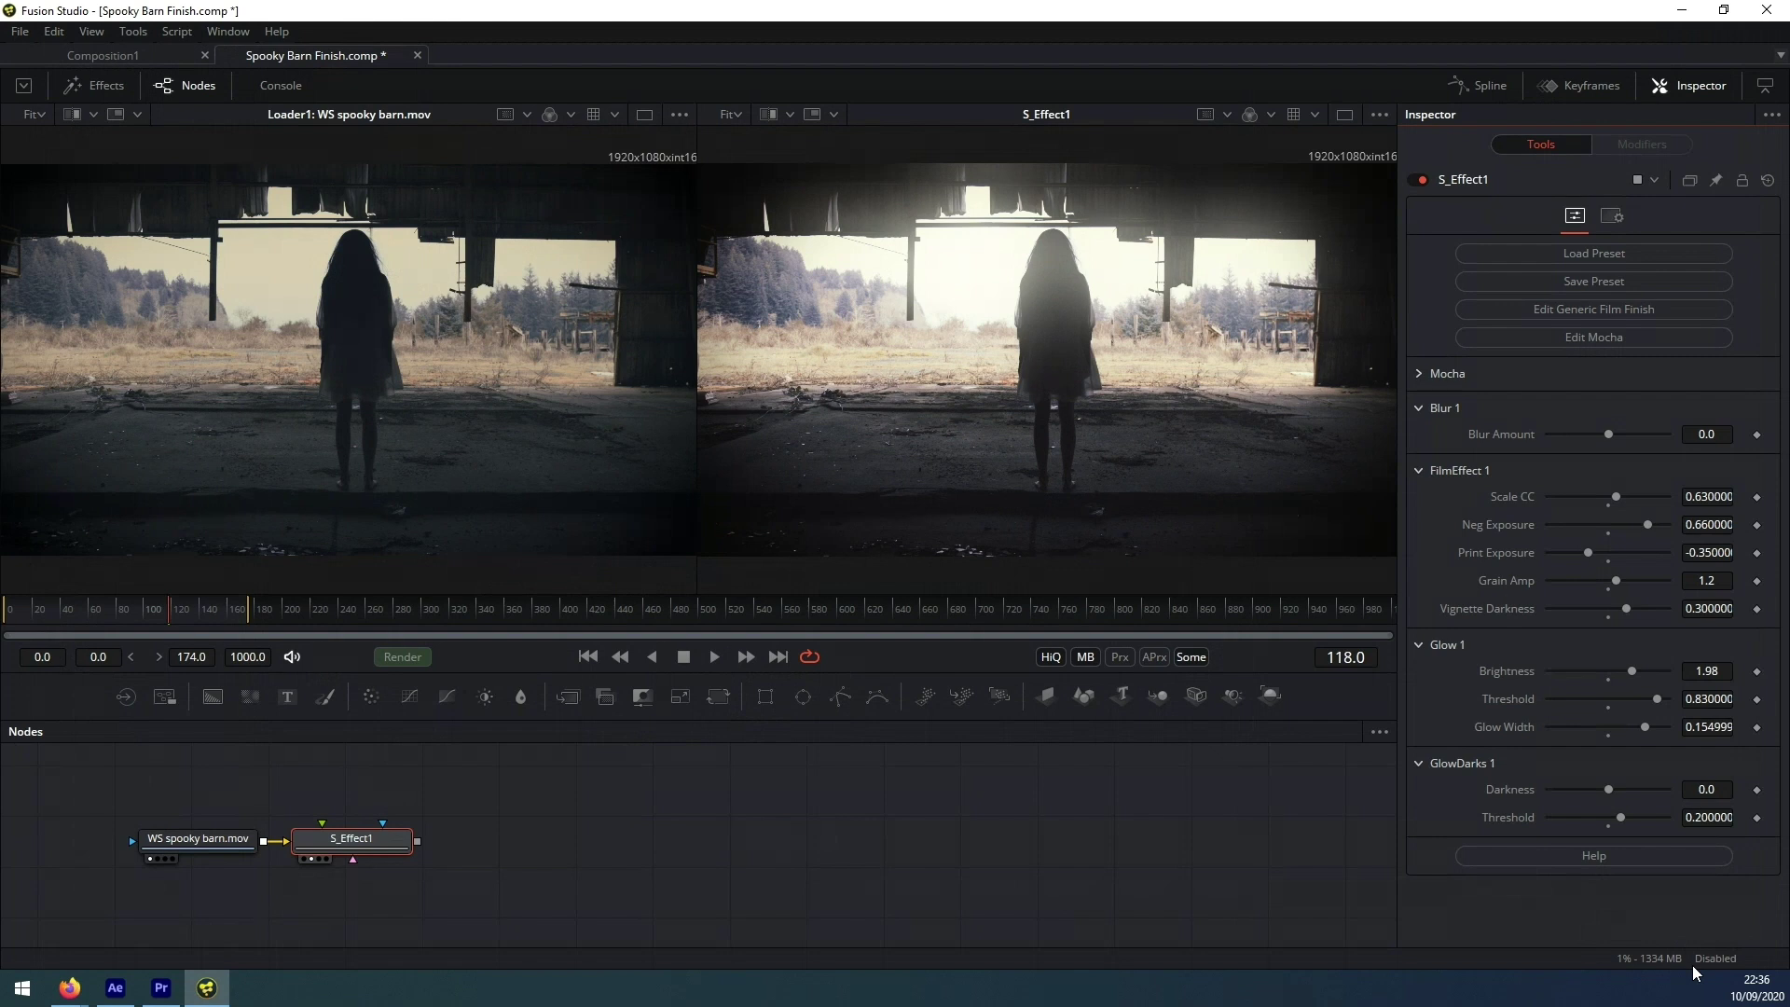
- Switch to After Effects, open the New Mexico landscape 2 composition and apply S_Effect to the BUILDER text layer
click(129, 988)
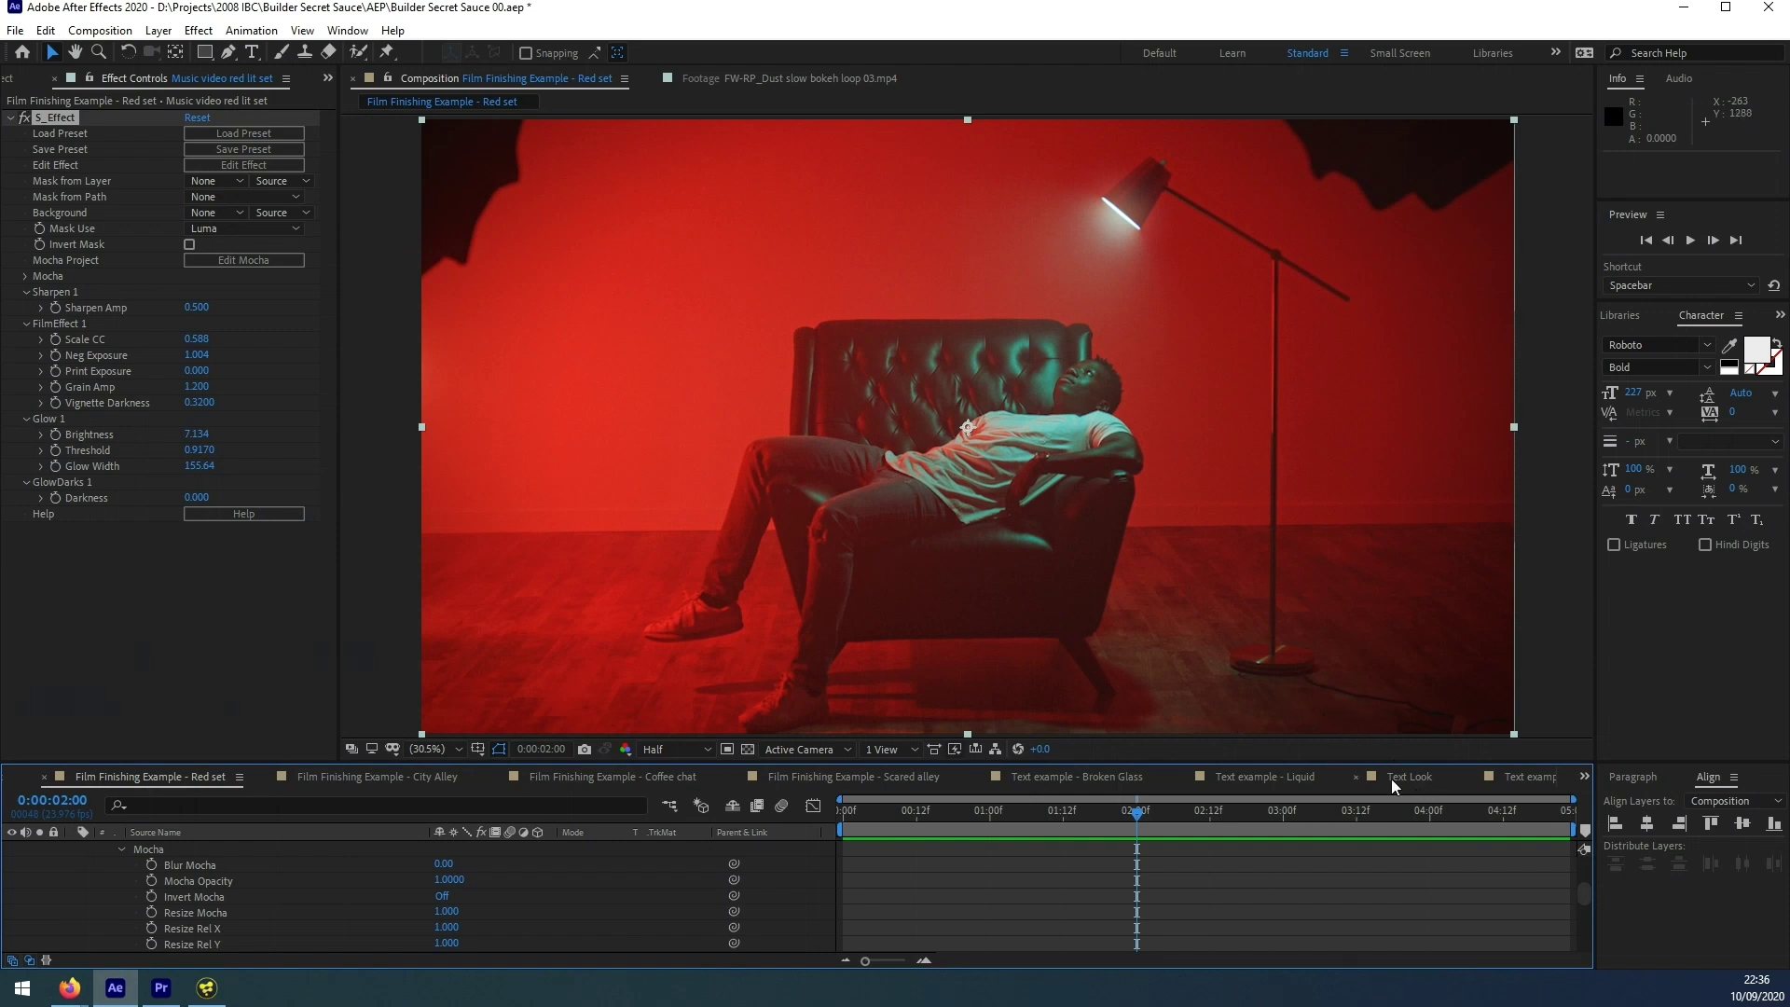
click(11, 82)
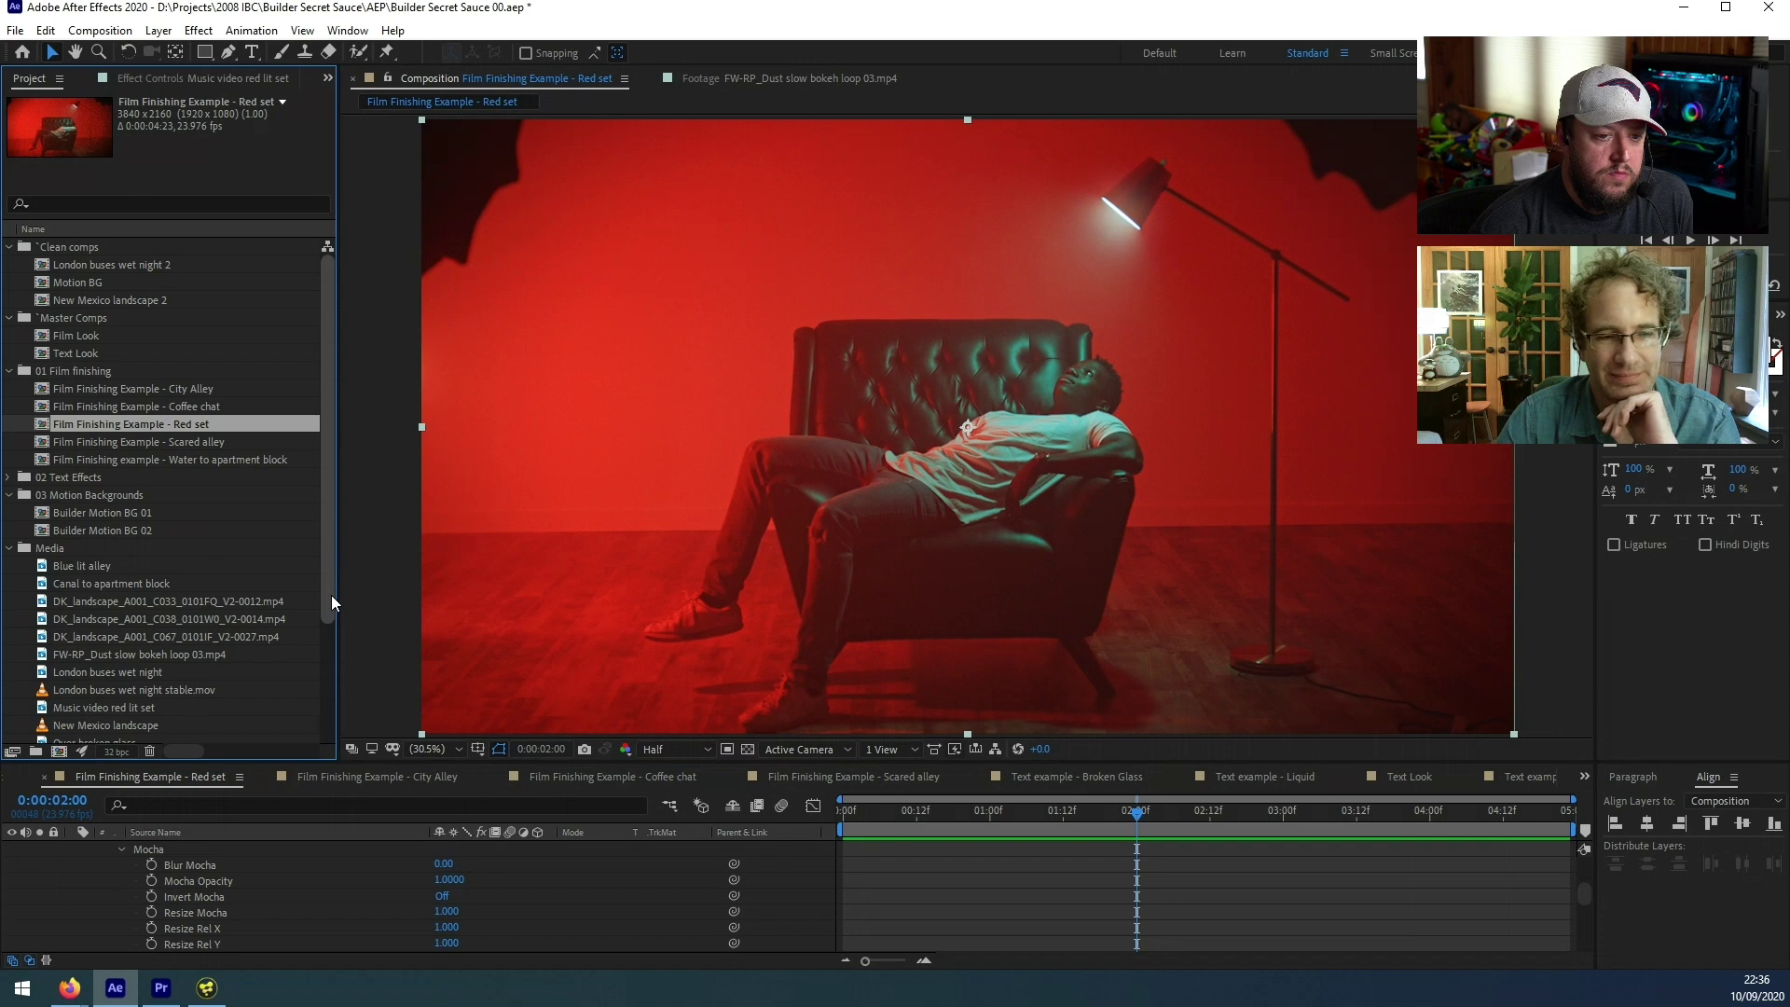
double_click(47, 300)
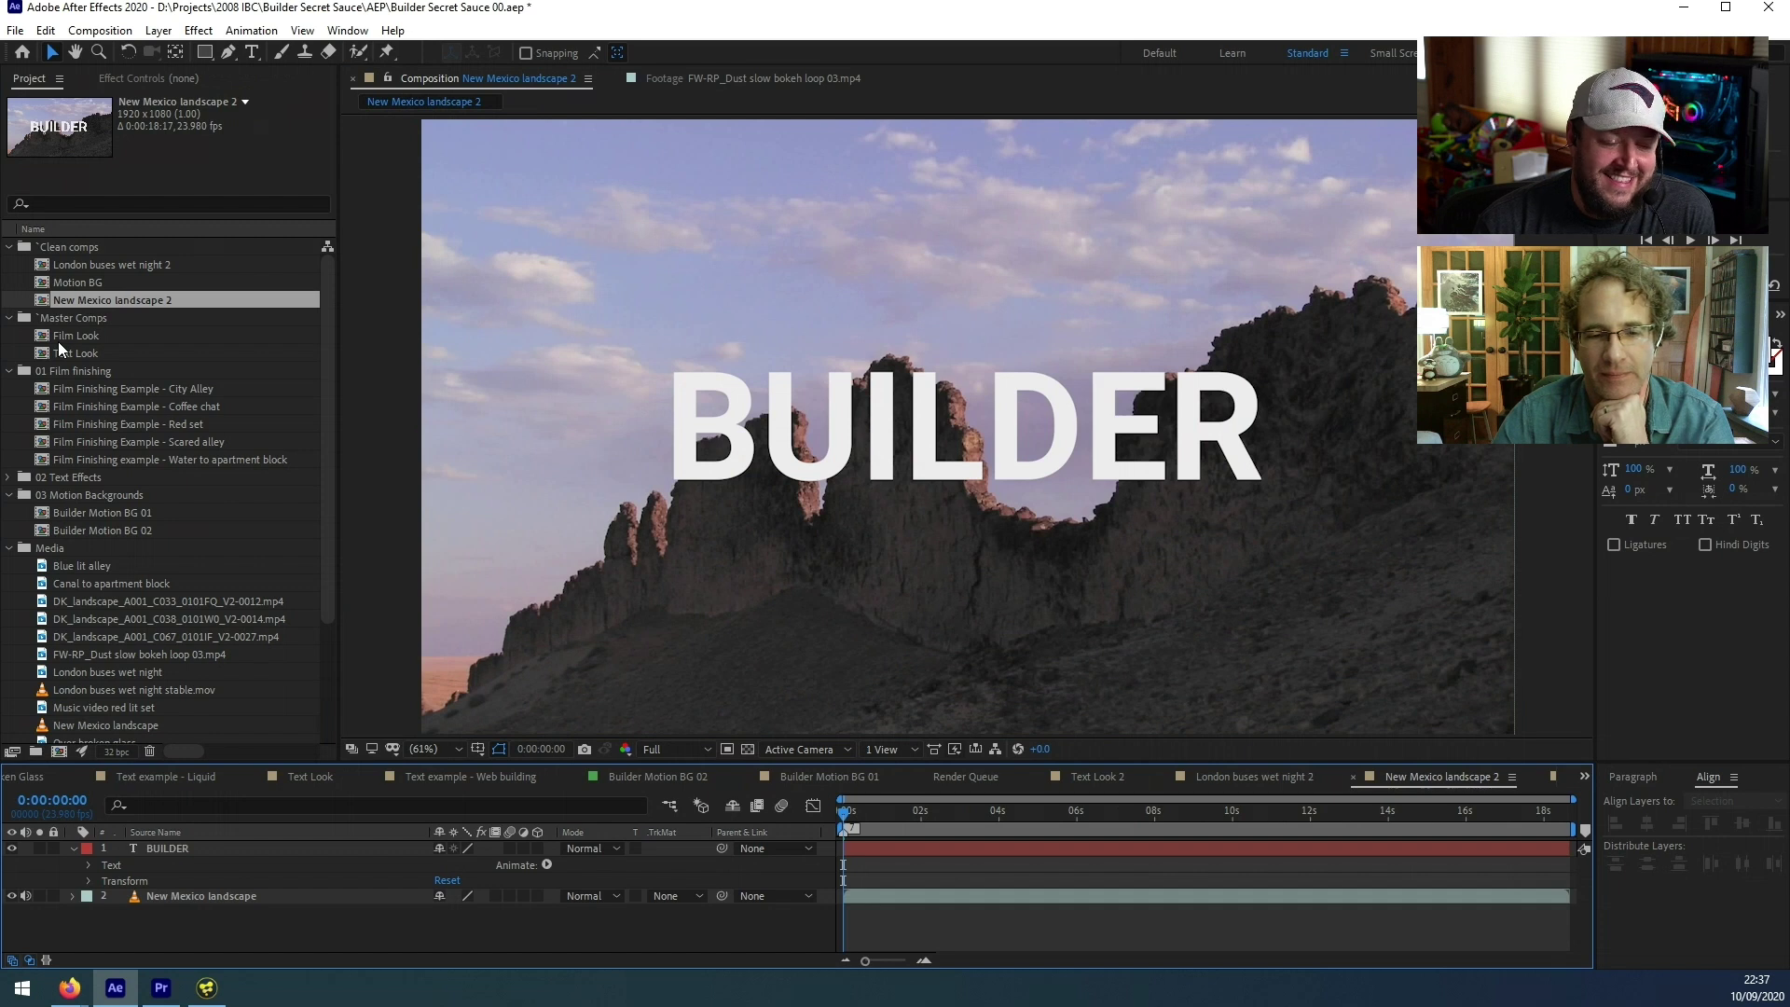
click(137, 850)
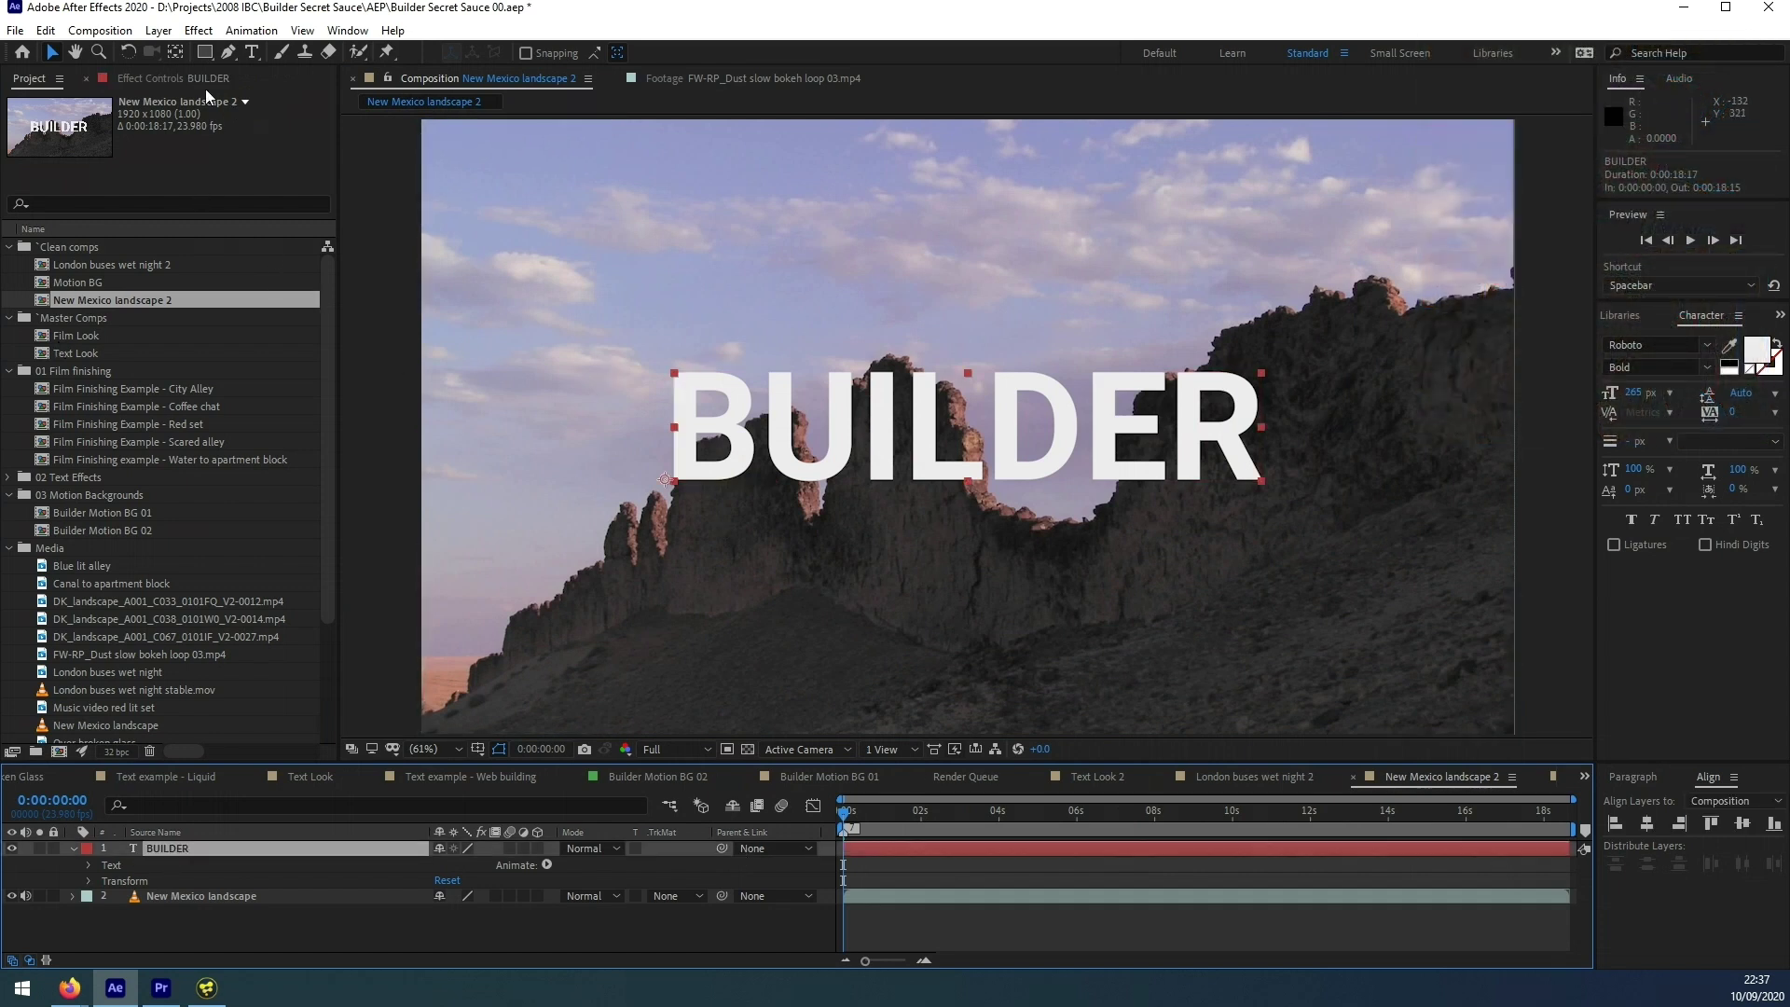
click(198, 30)
click(392, 68)
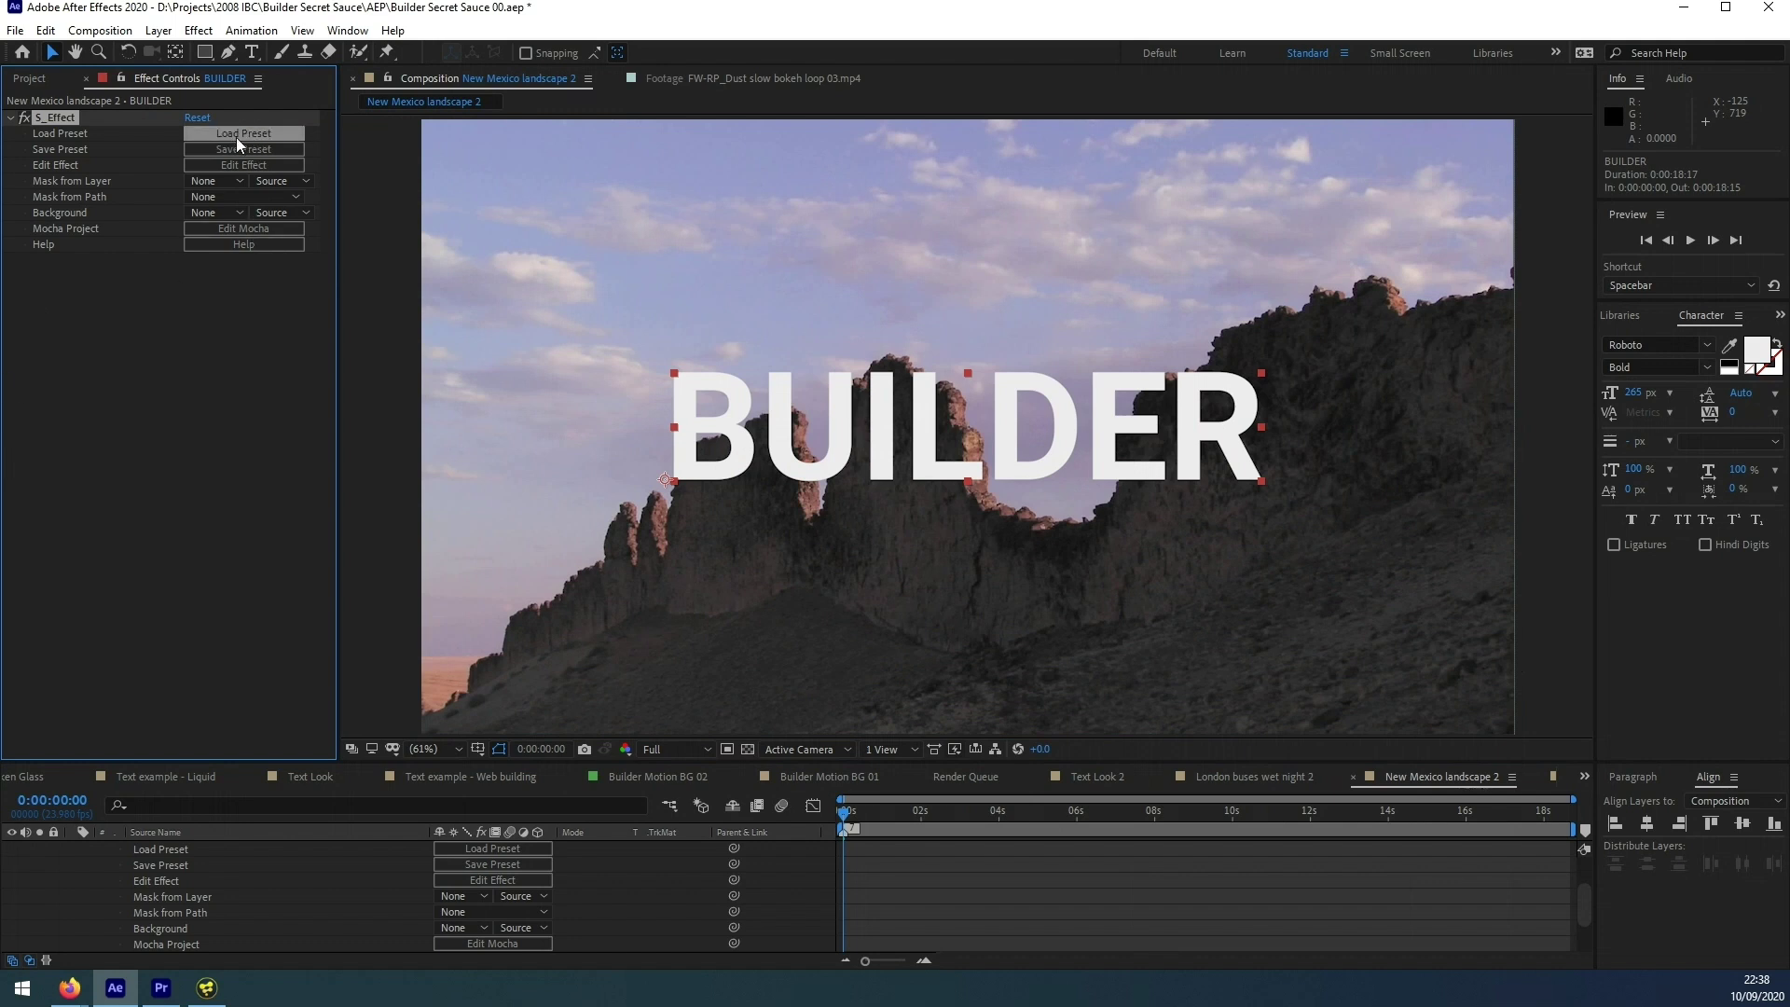
- Open the BUILDER layer's S_Effect for editing in the Effect Builder with the whole word in the preview
click(266, 164)
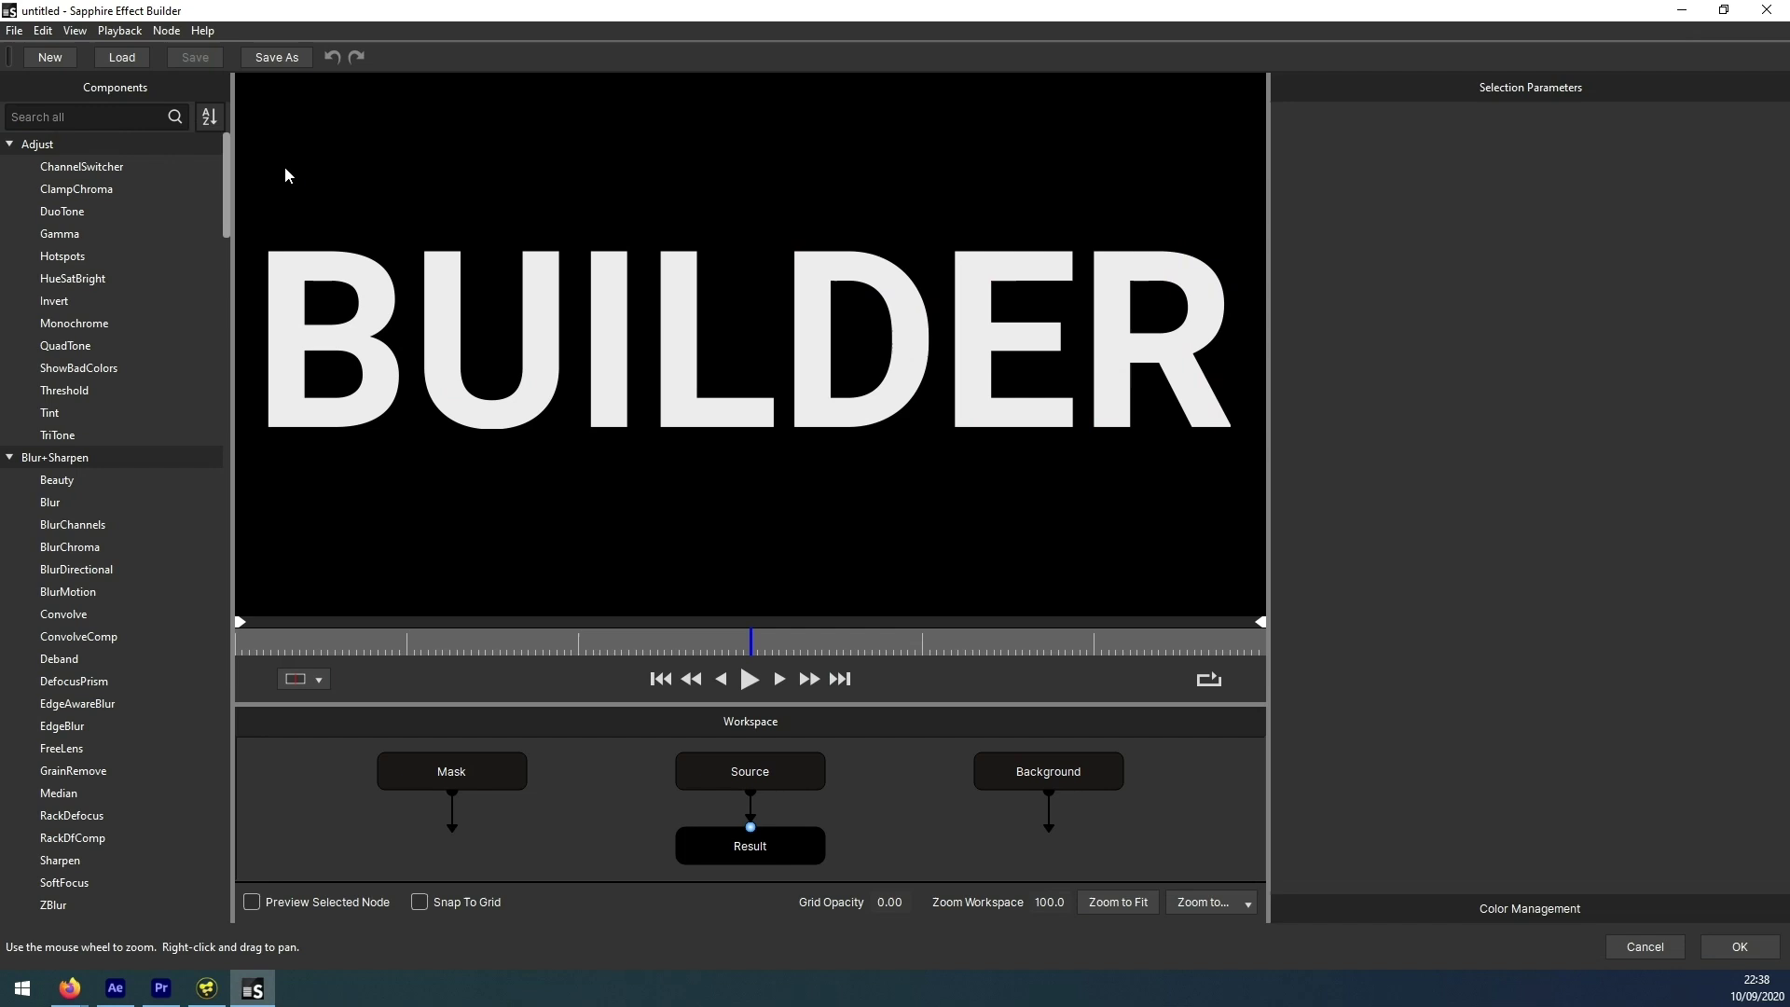
scroll(926, 485, down, 4)
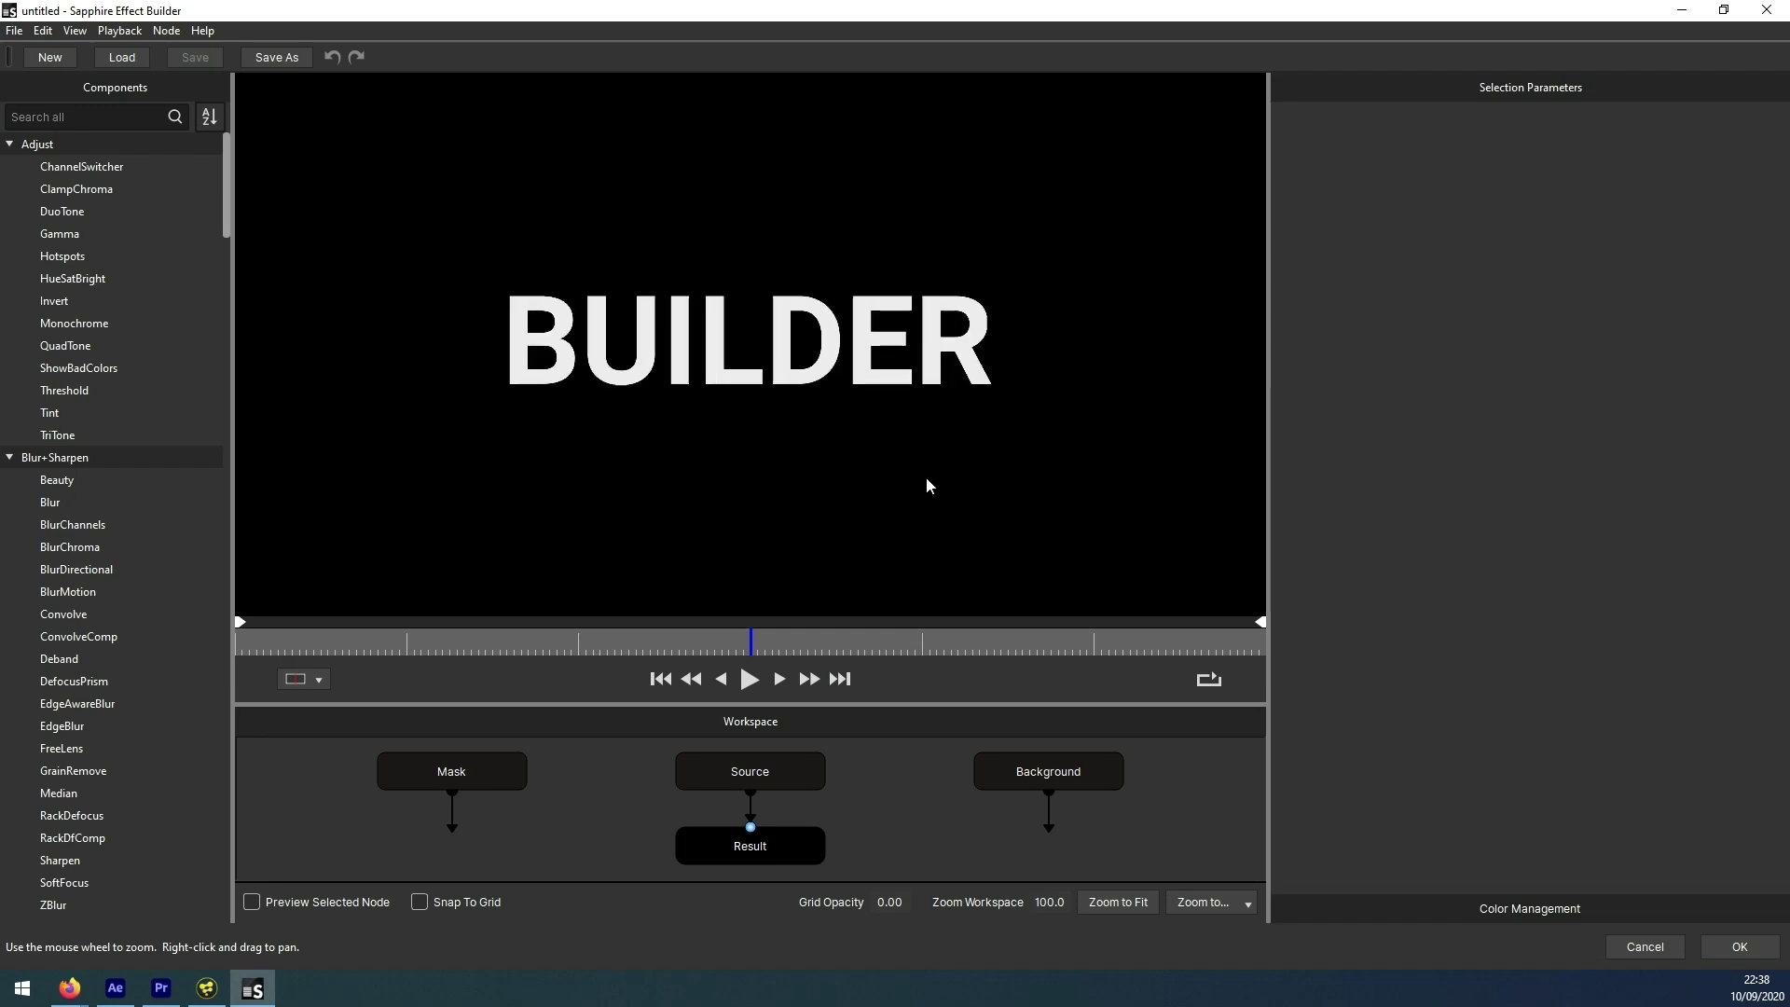
scroll(926, 479, up, 1)
scroll(926, 478, down, 1)
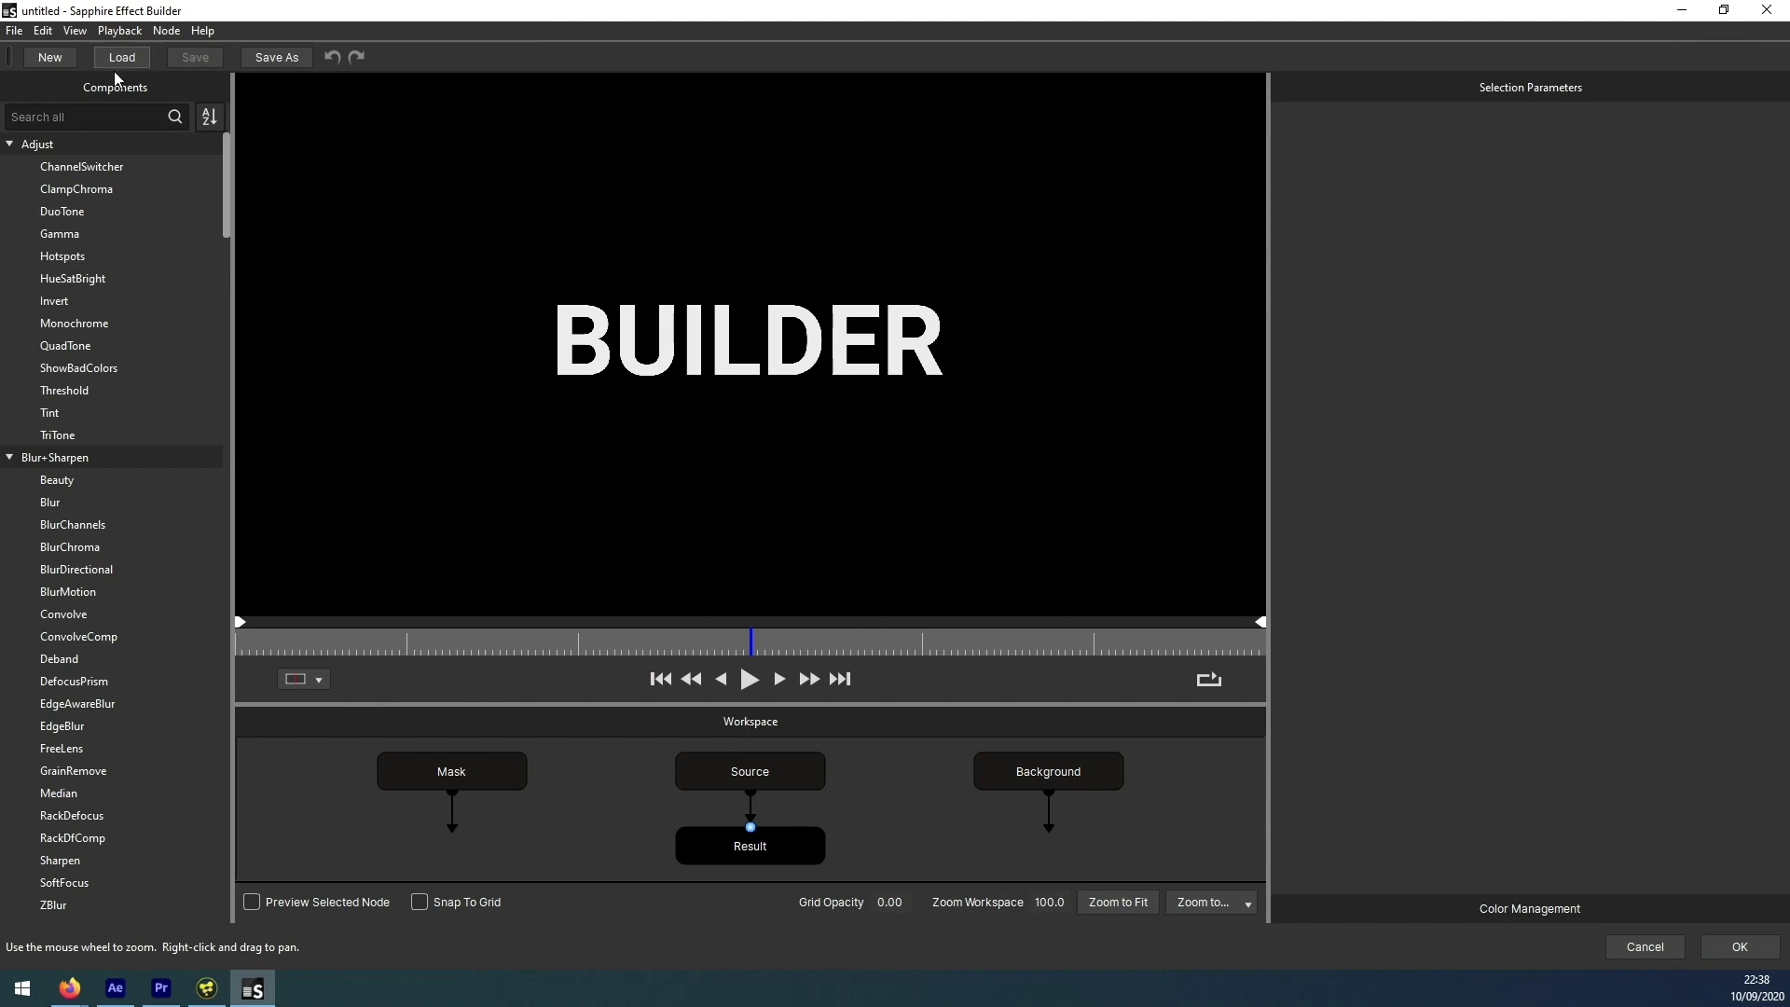
- Check the BUILDER text's transparency in the preview by showing the checkerboard, and hide the checkerboard again
click(75, 31)
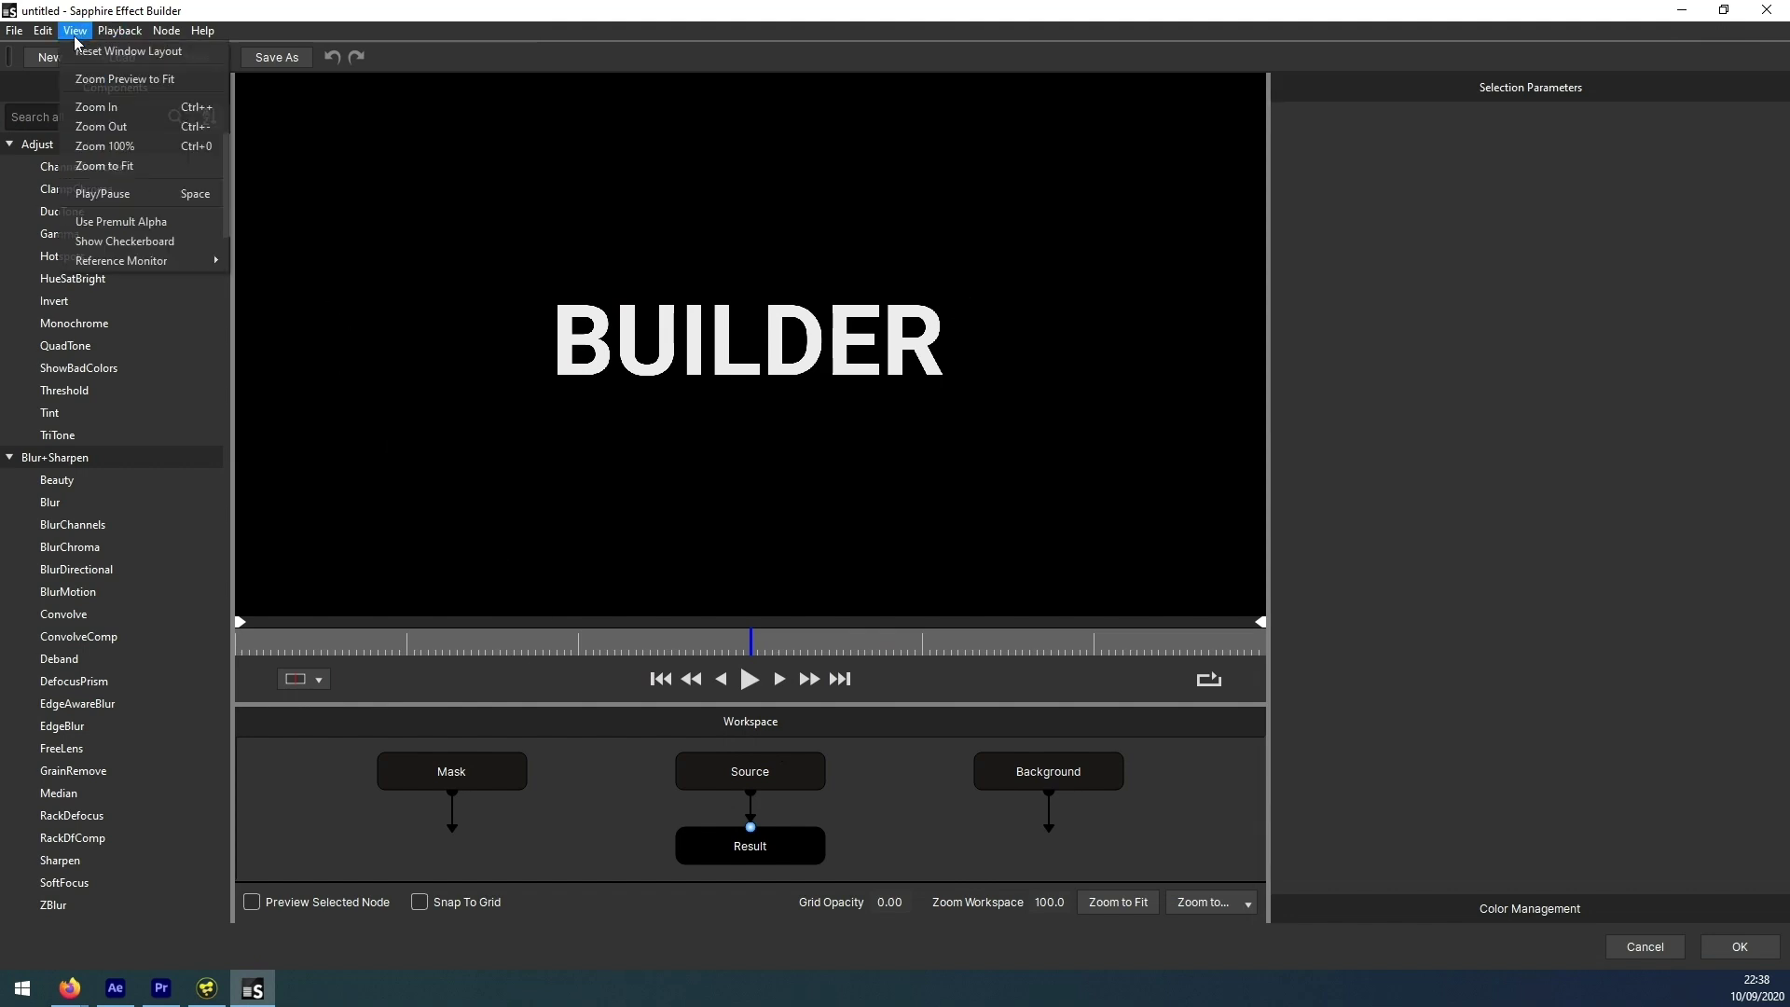
click(144, 244)
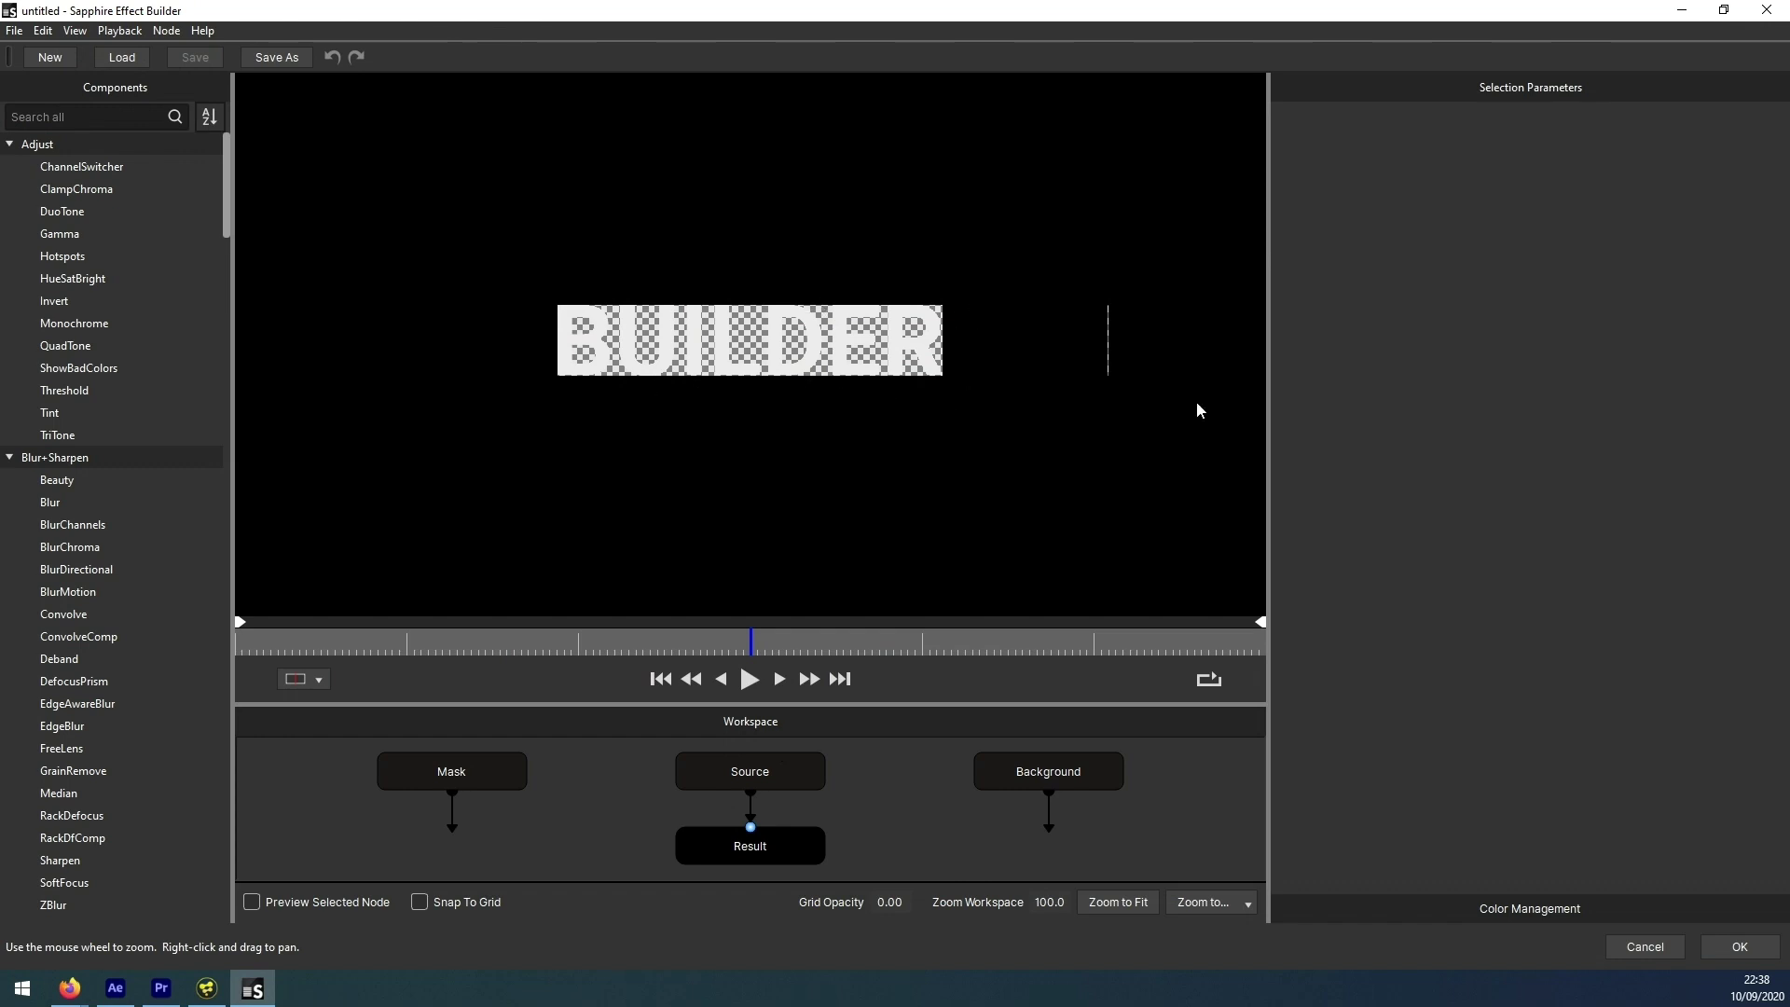
drag(937, 704, 940, 649)
click(75, 30)
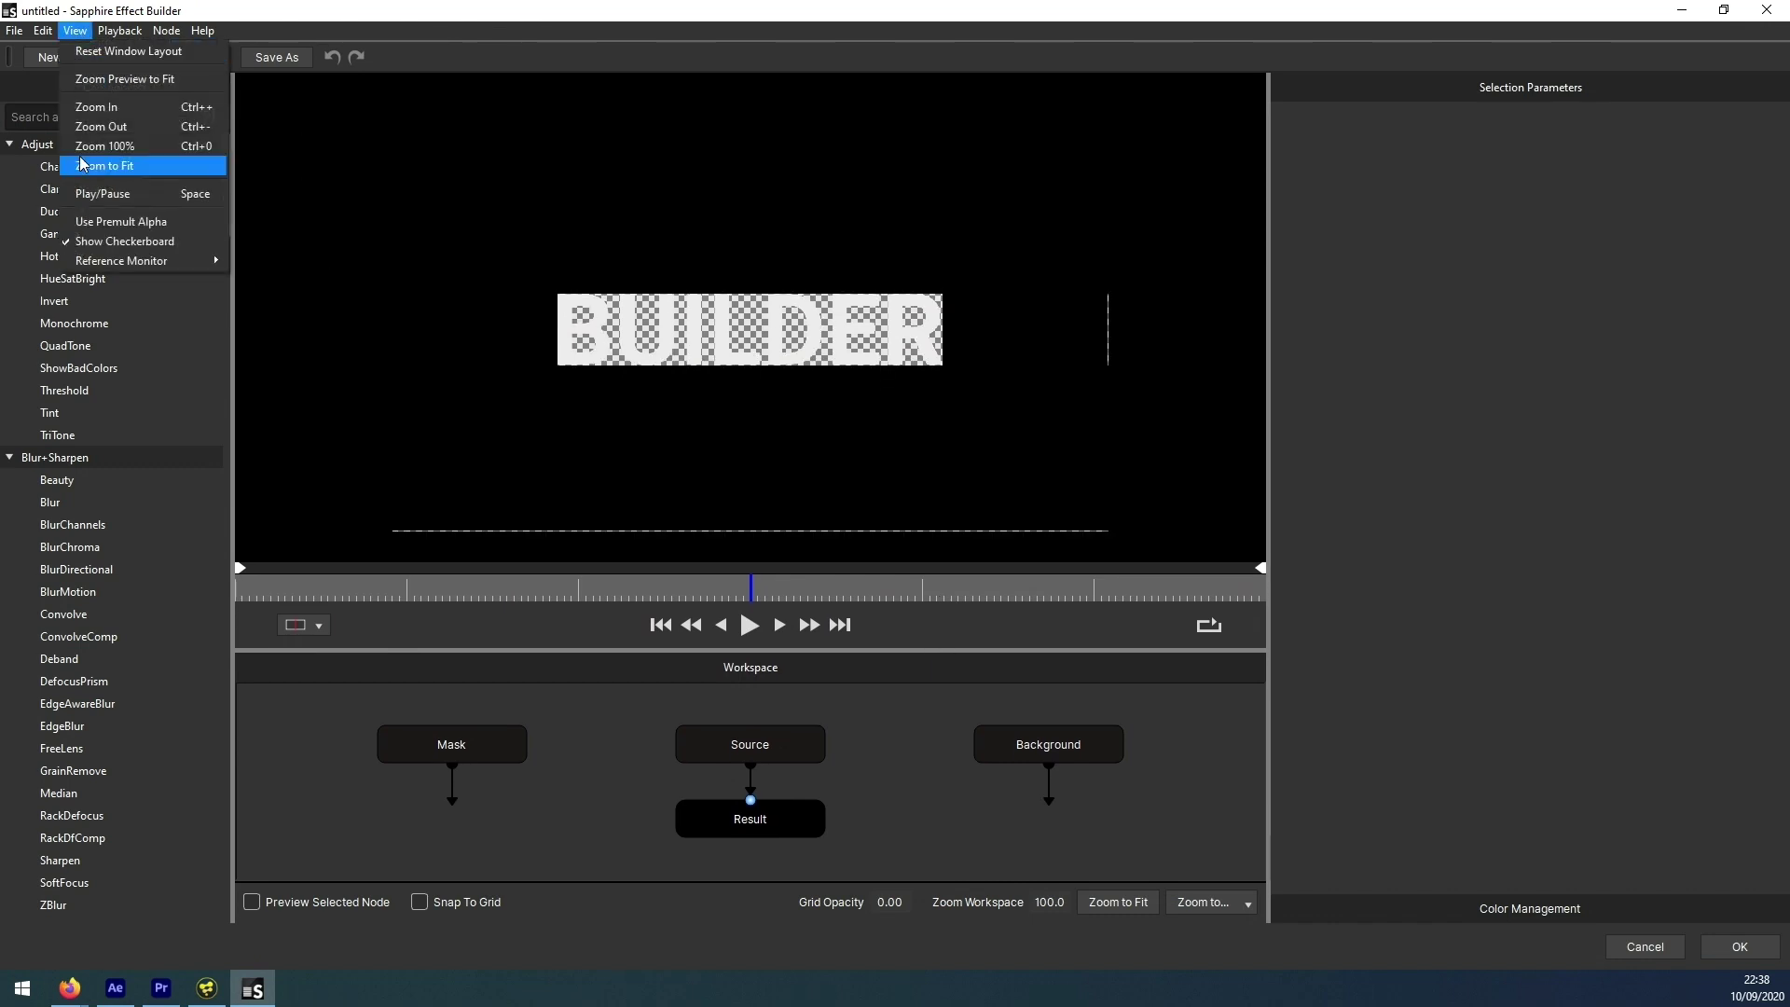
click(136, 241)
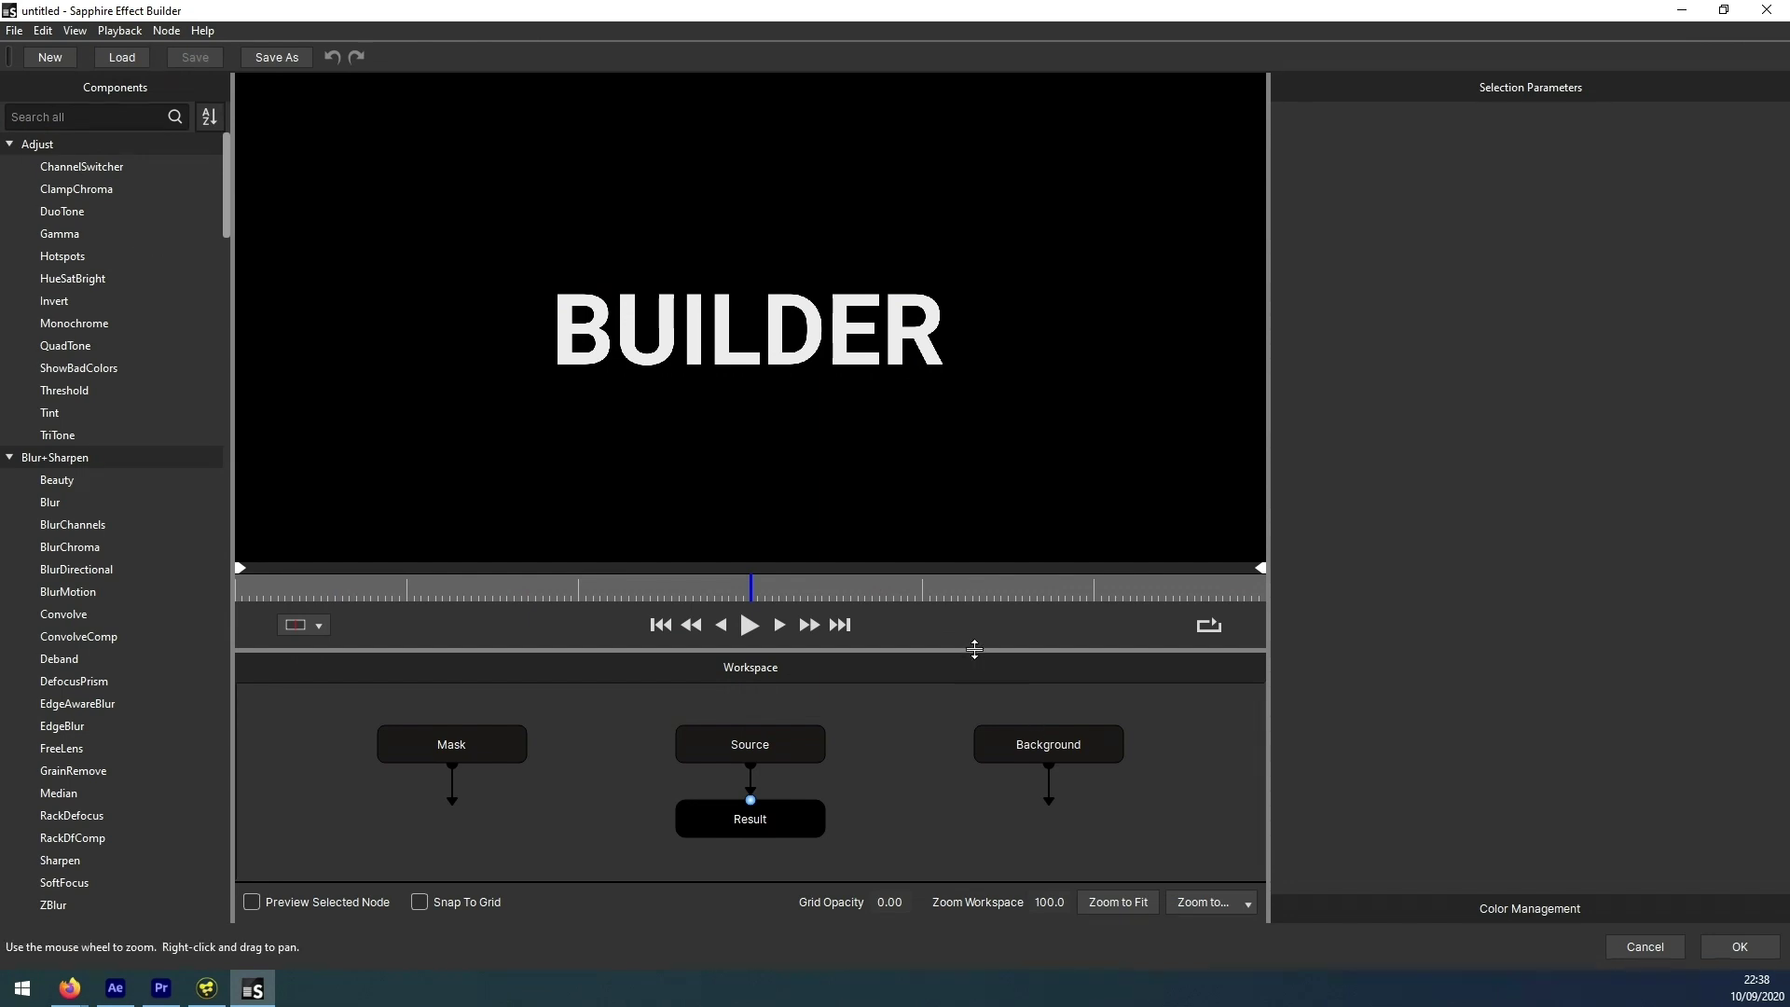
- Enlarge the node workspace, spread the Source and Result nodes apart vertically, and insert a Tint node between them
drag(975, 647, 1003, 486)
drag(774, 743, 764, 838)
drag(783, 660, 804, 588)
drag(773, 832, 785, 826)
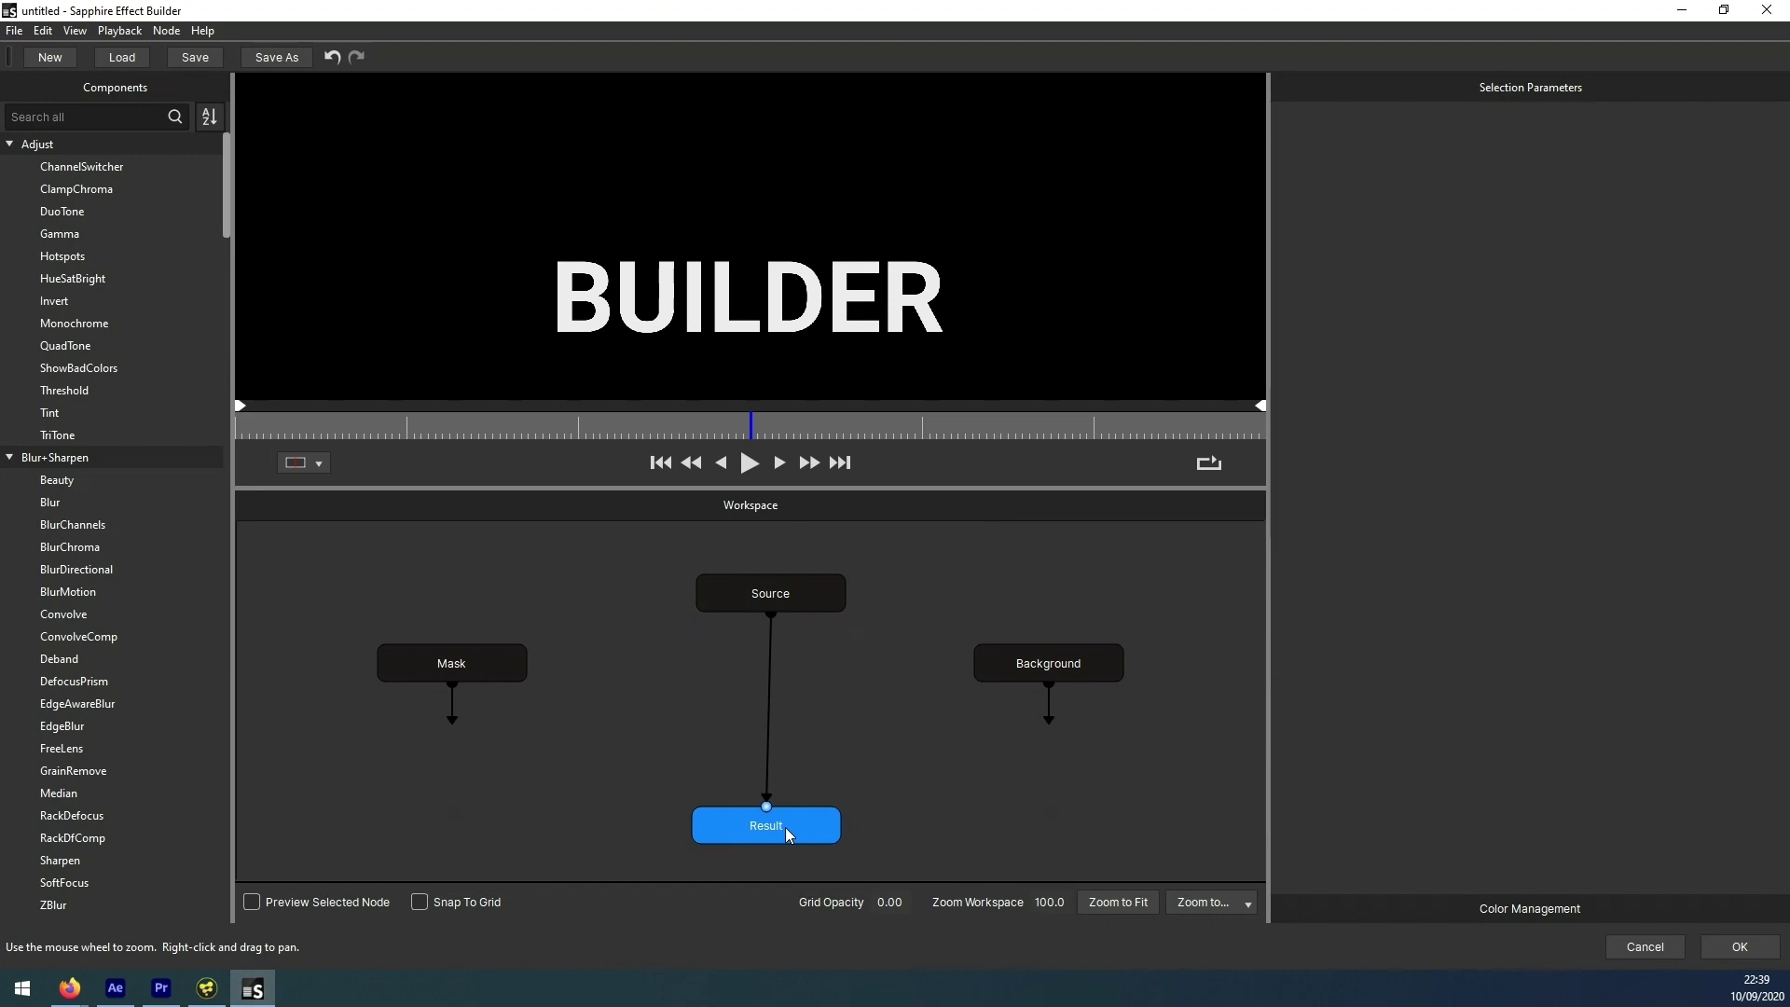
drag(58, 413, 774, 653)
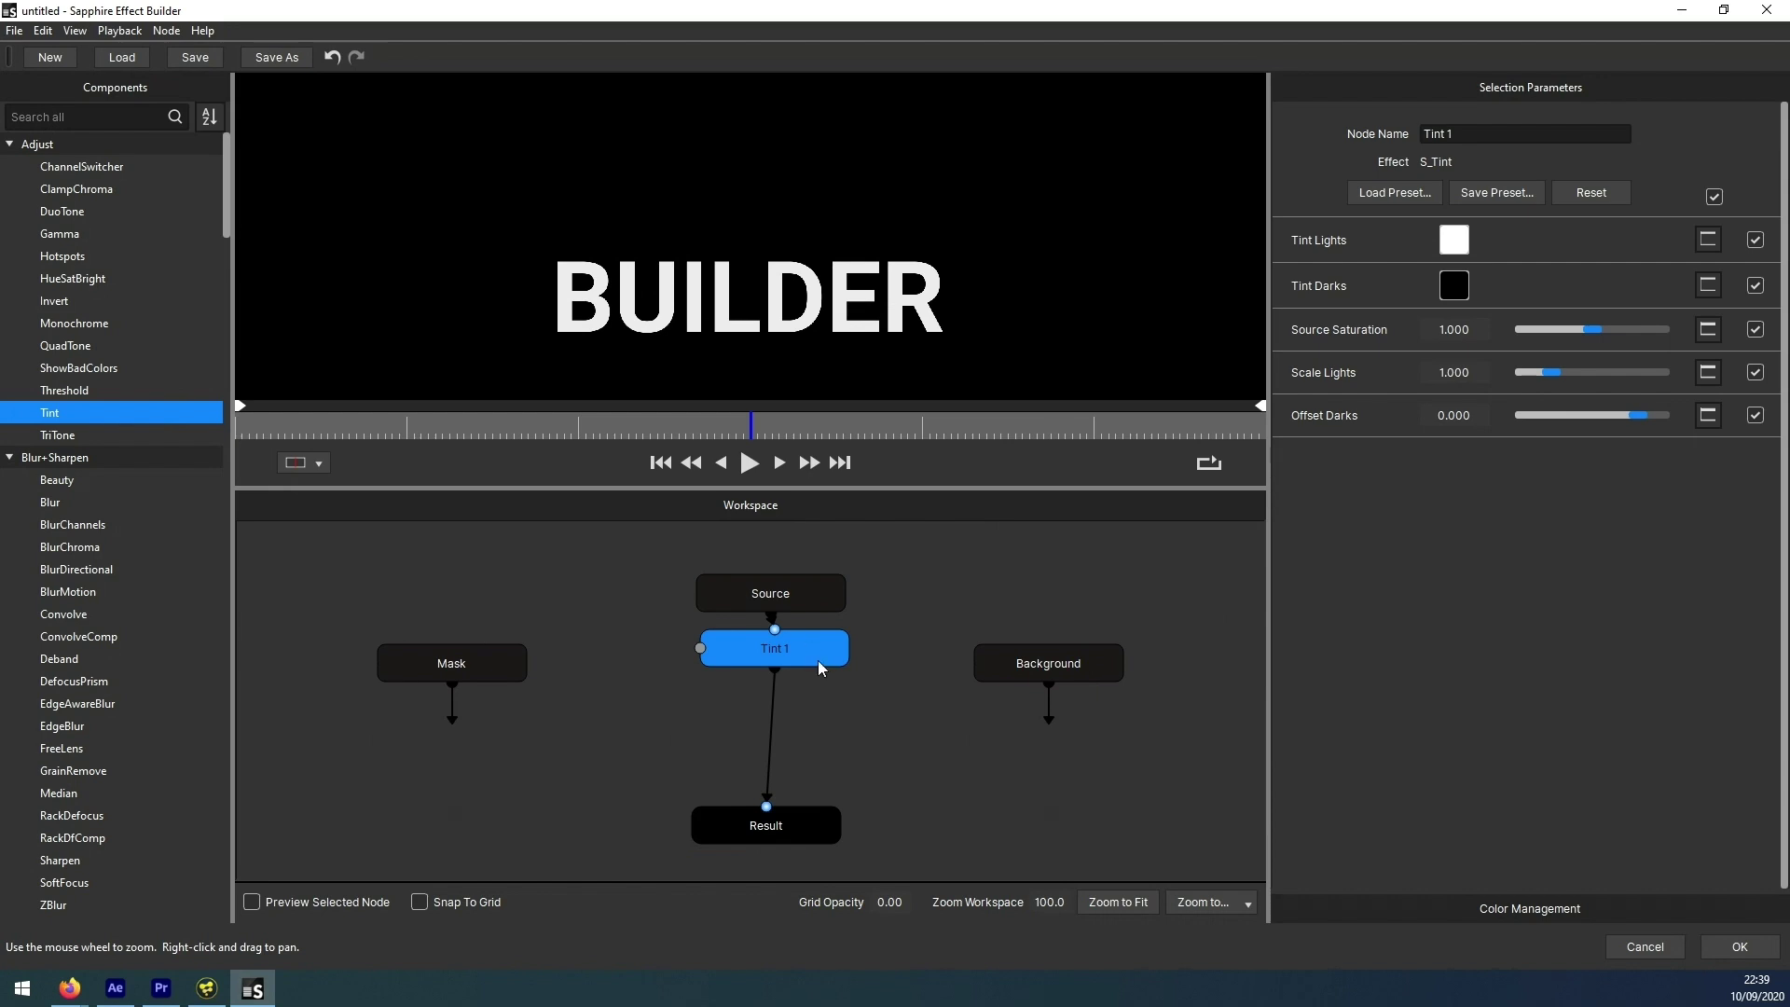
drag(810, 651, 792, 658)
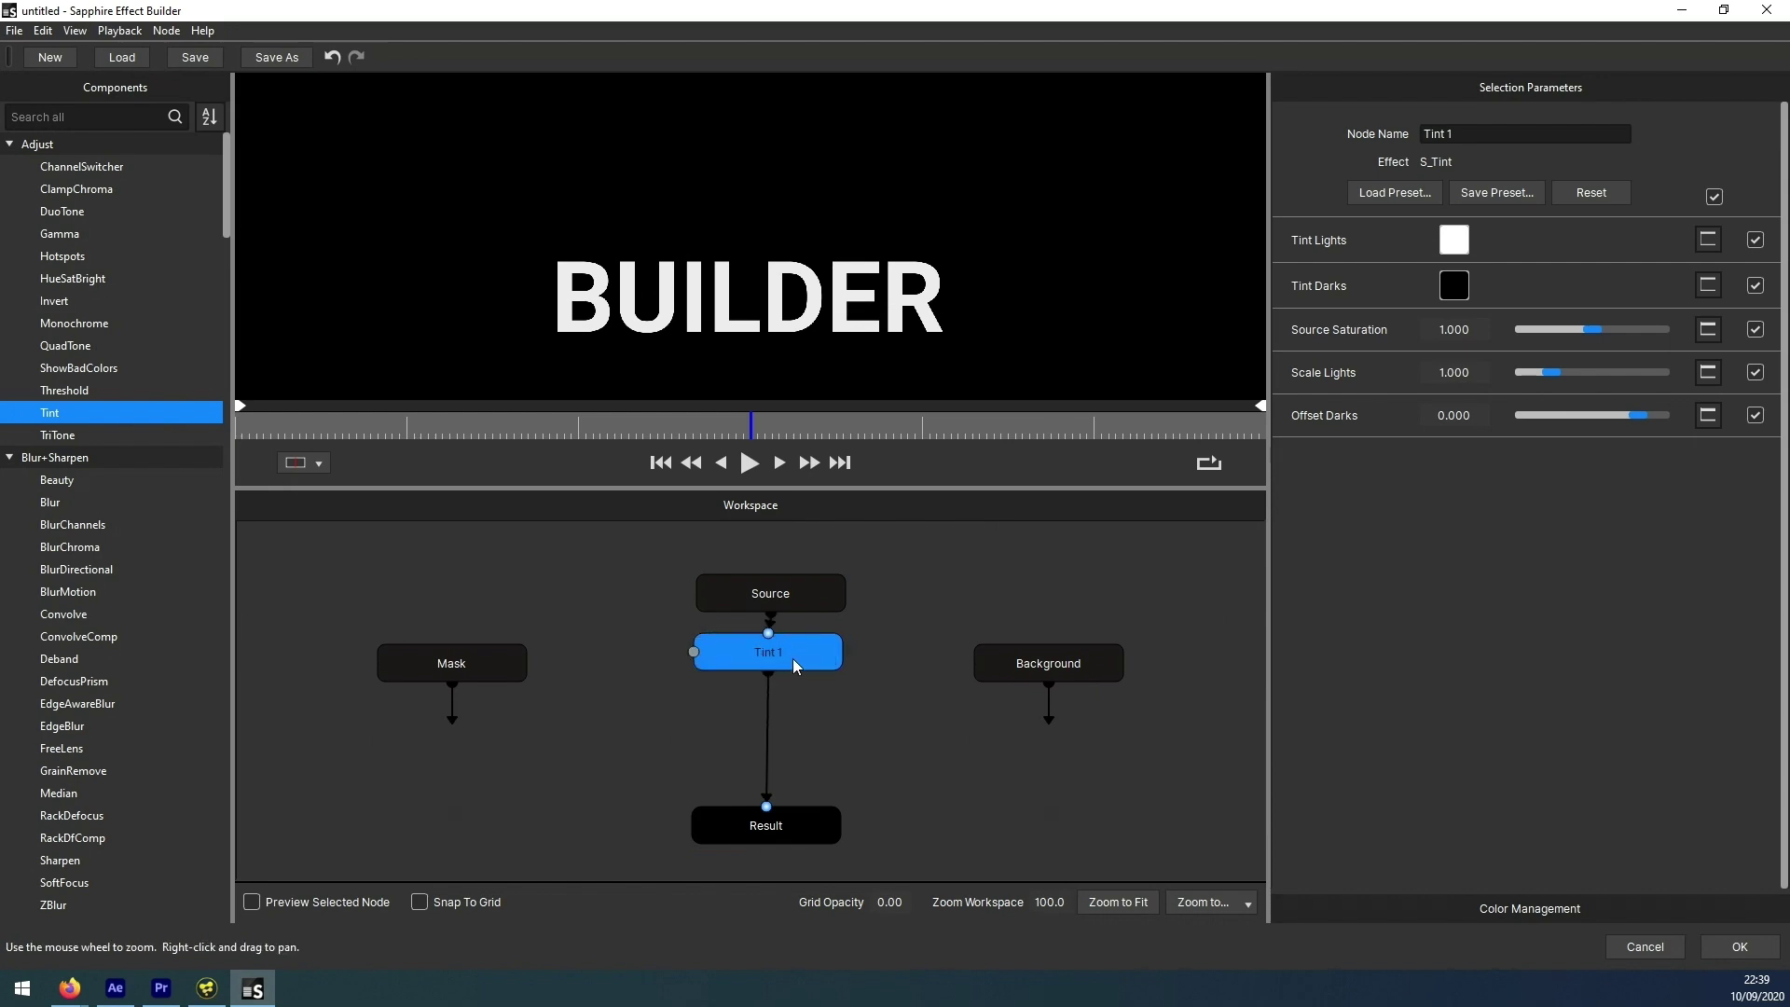
- Set Tint 1's Tint Lights to pink #FF6BF3 and leave only Tint Lights exposed among the node's parameters
click(1454, 240)
mouse_move(444, 634)
mouse_down()
mouse_move(428, 596)
mouse_move(364, 578)
mouse_move(442, 624)
mouse_move(395, 725)
mouse_up()
drag(356, 681, 314, 712)
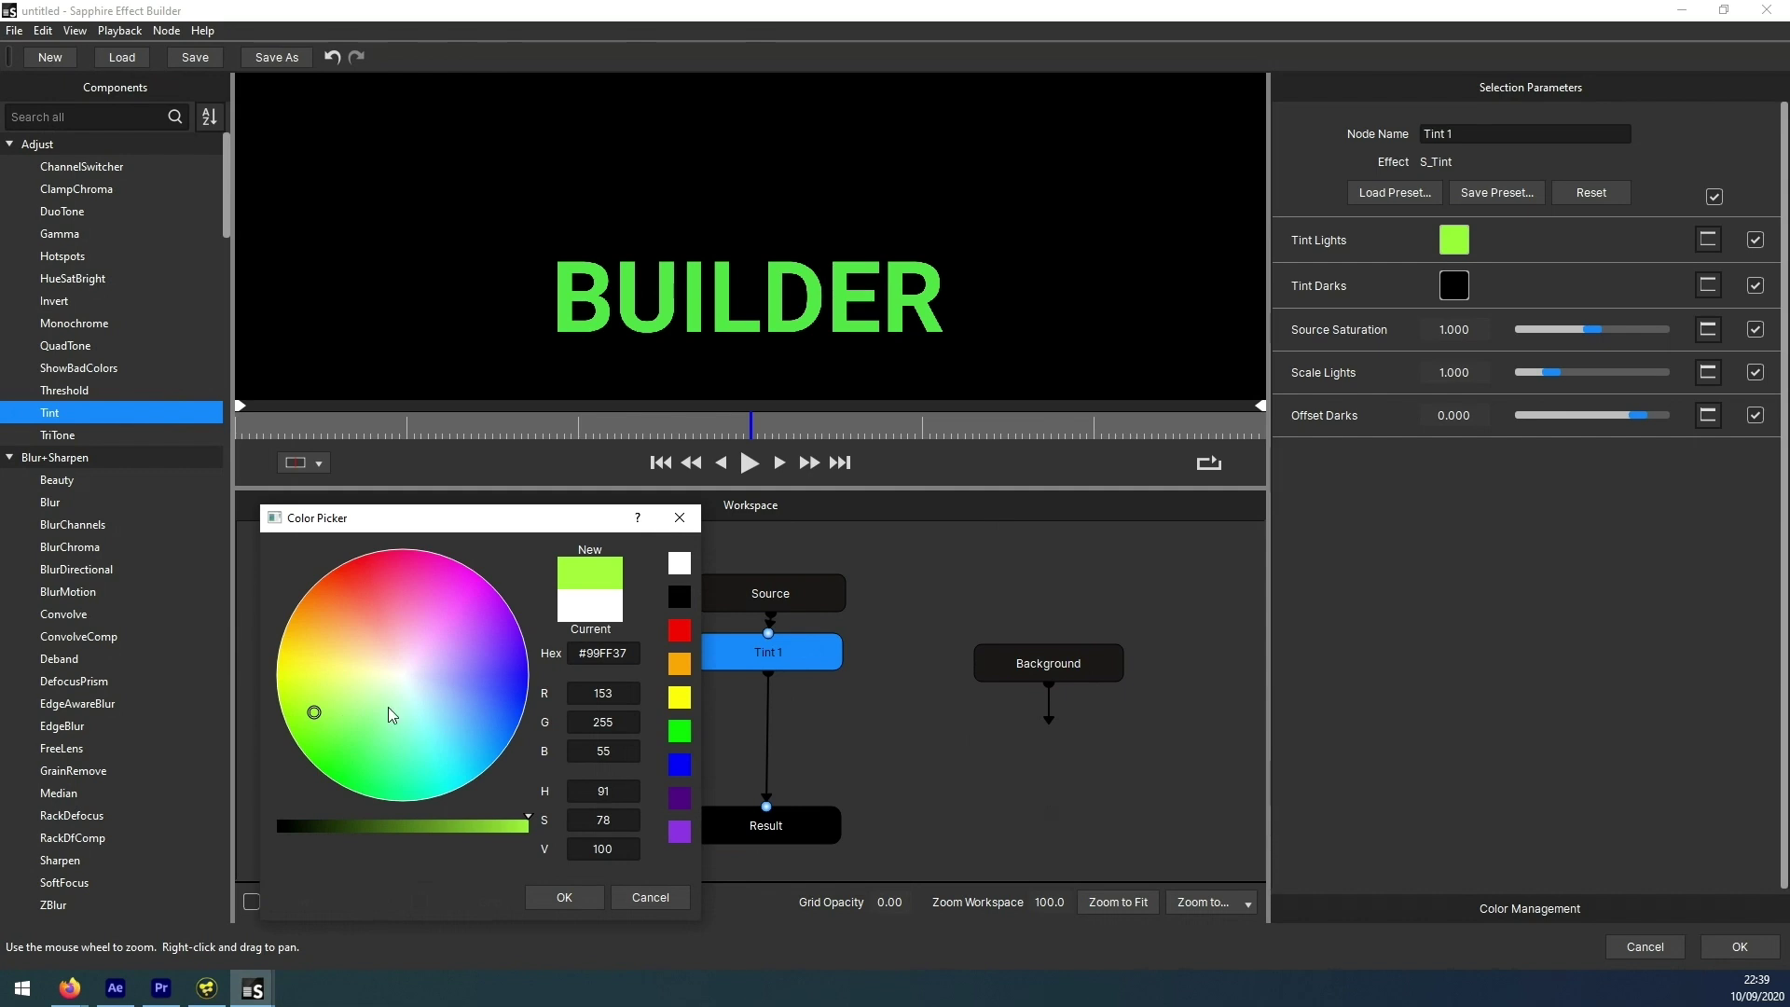
drag(384, 613, 431, 608)
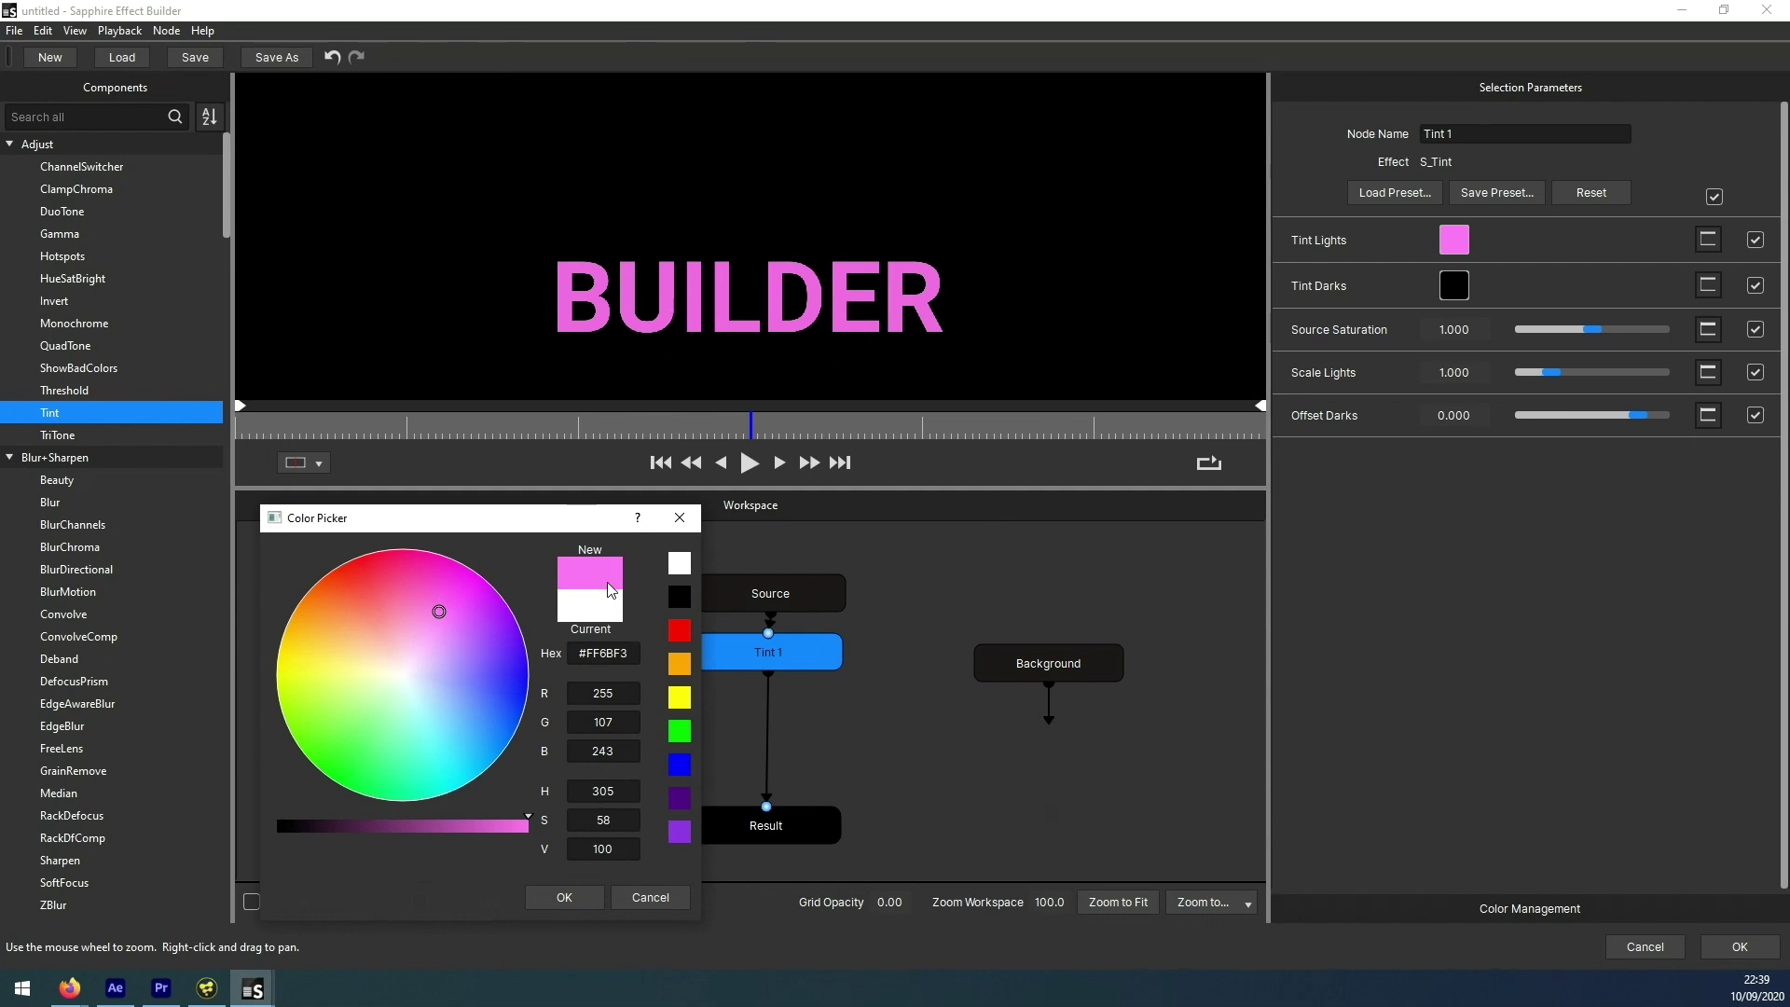
click(567, 899)
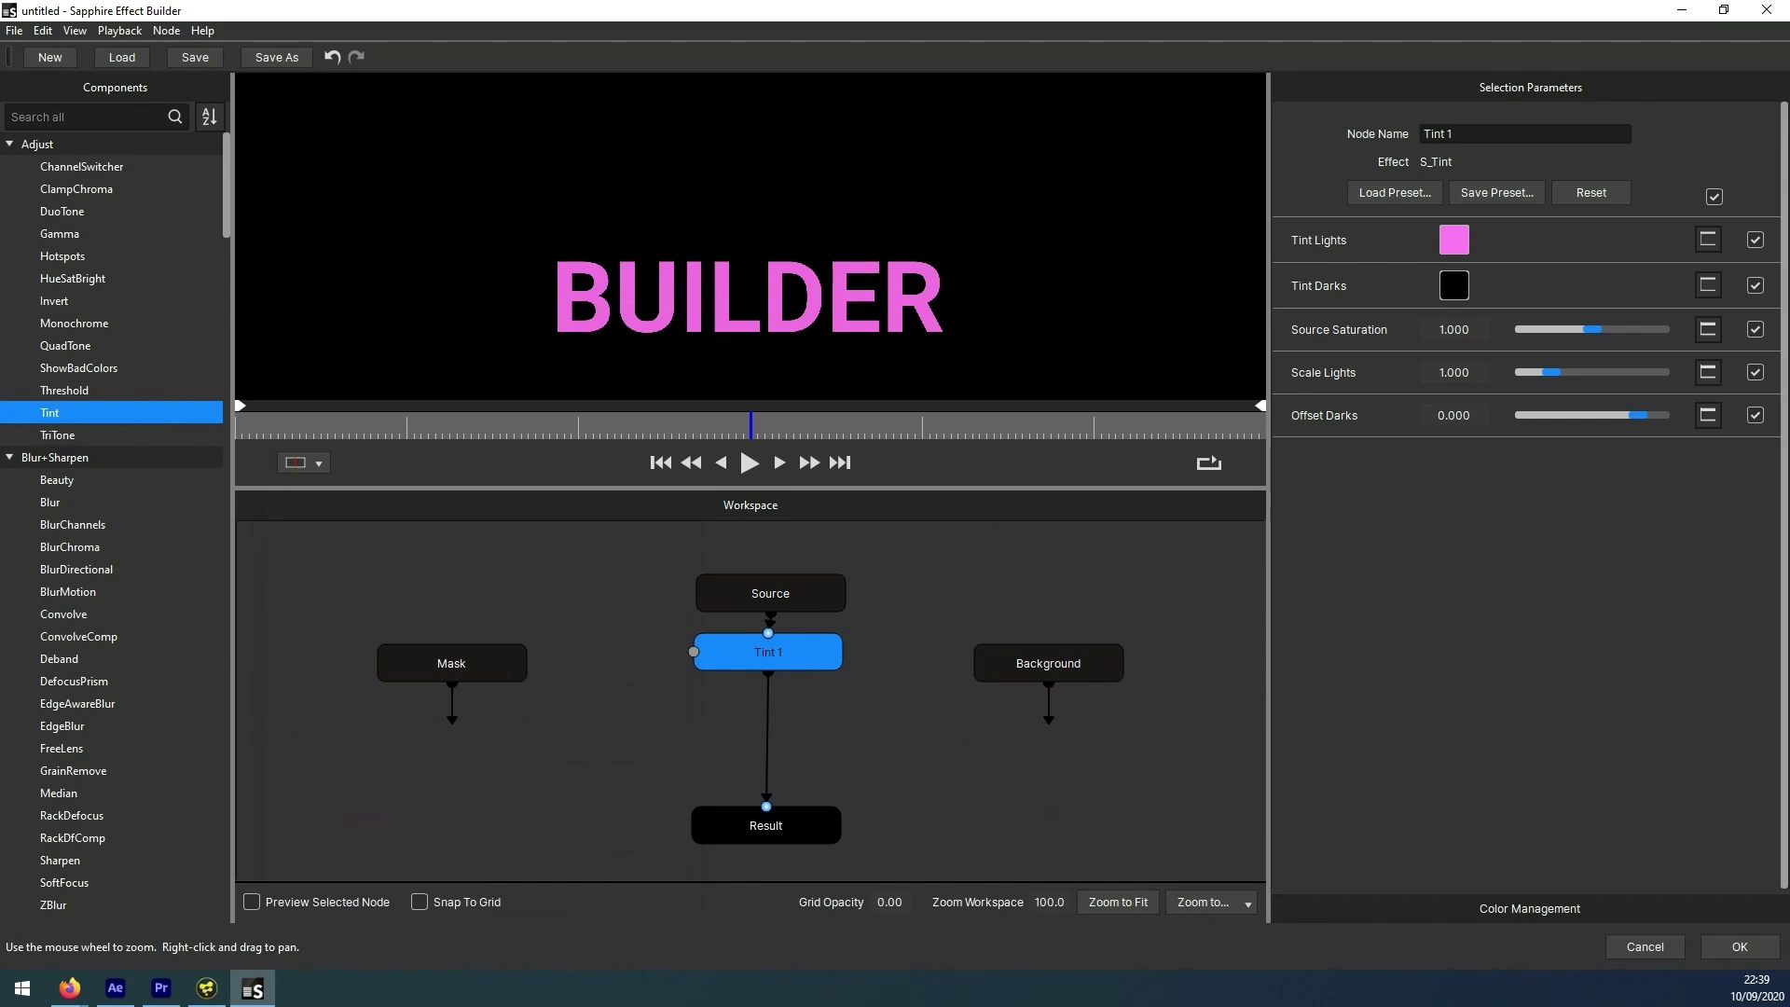
click(1716, 198)
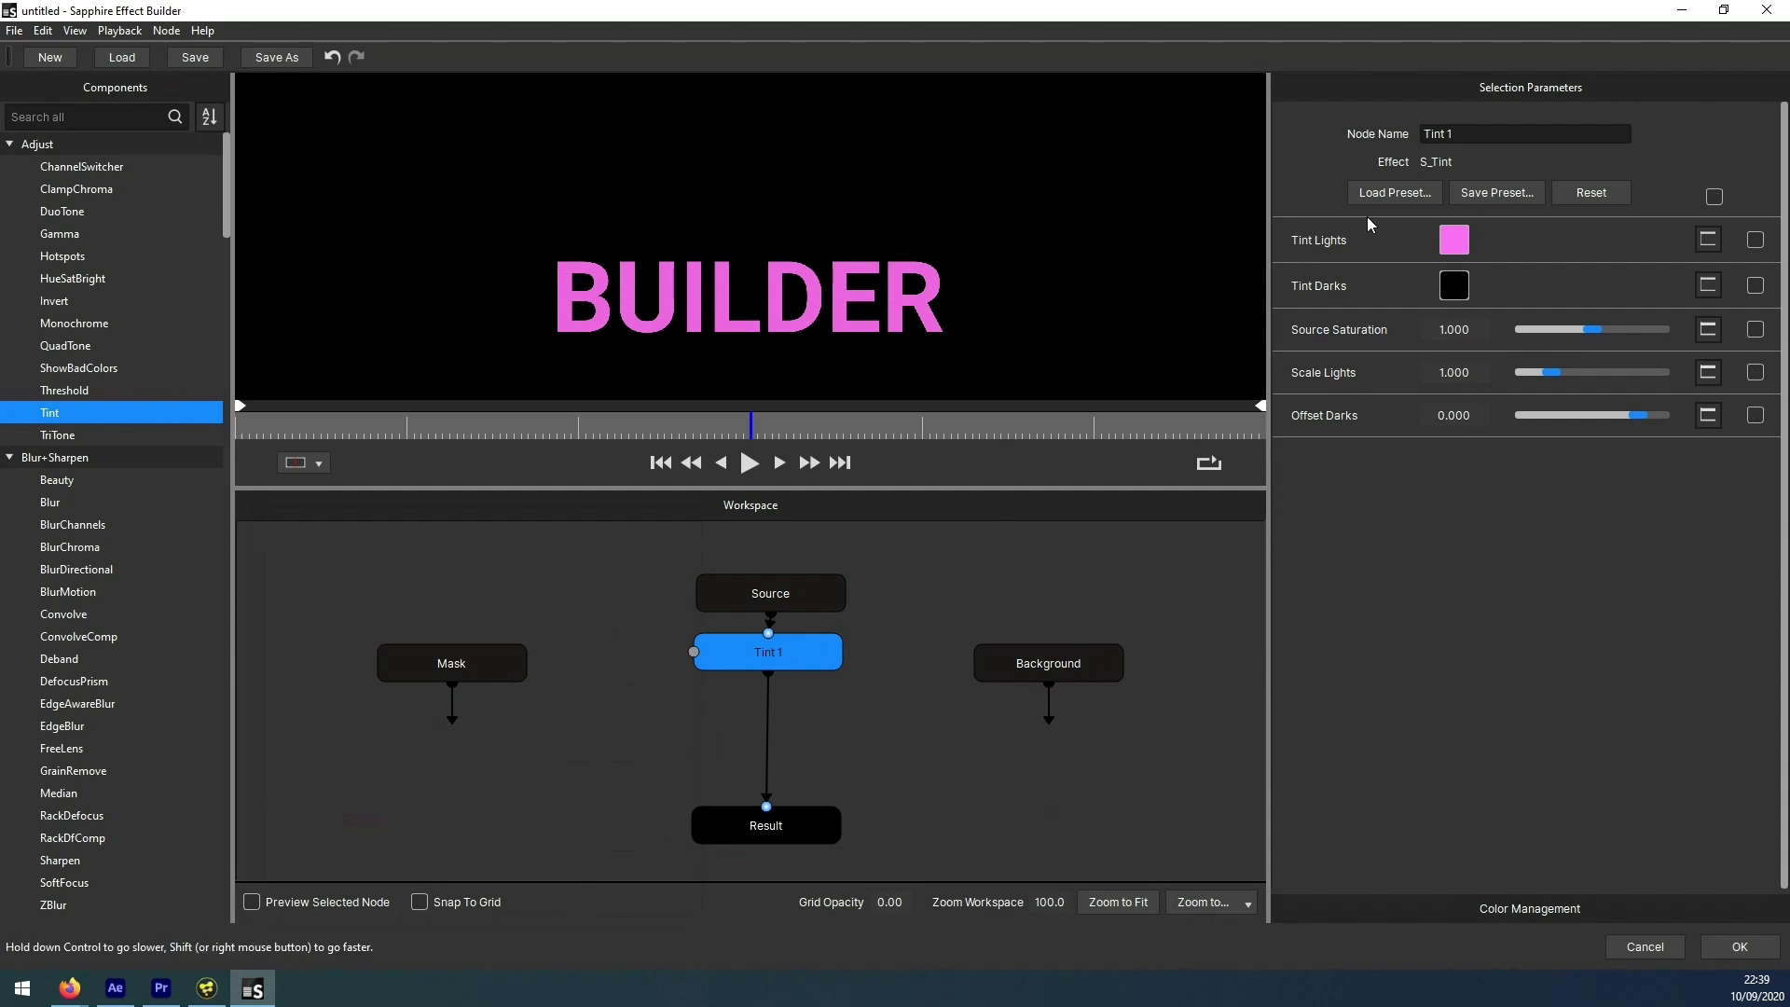
click(1756, 240)
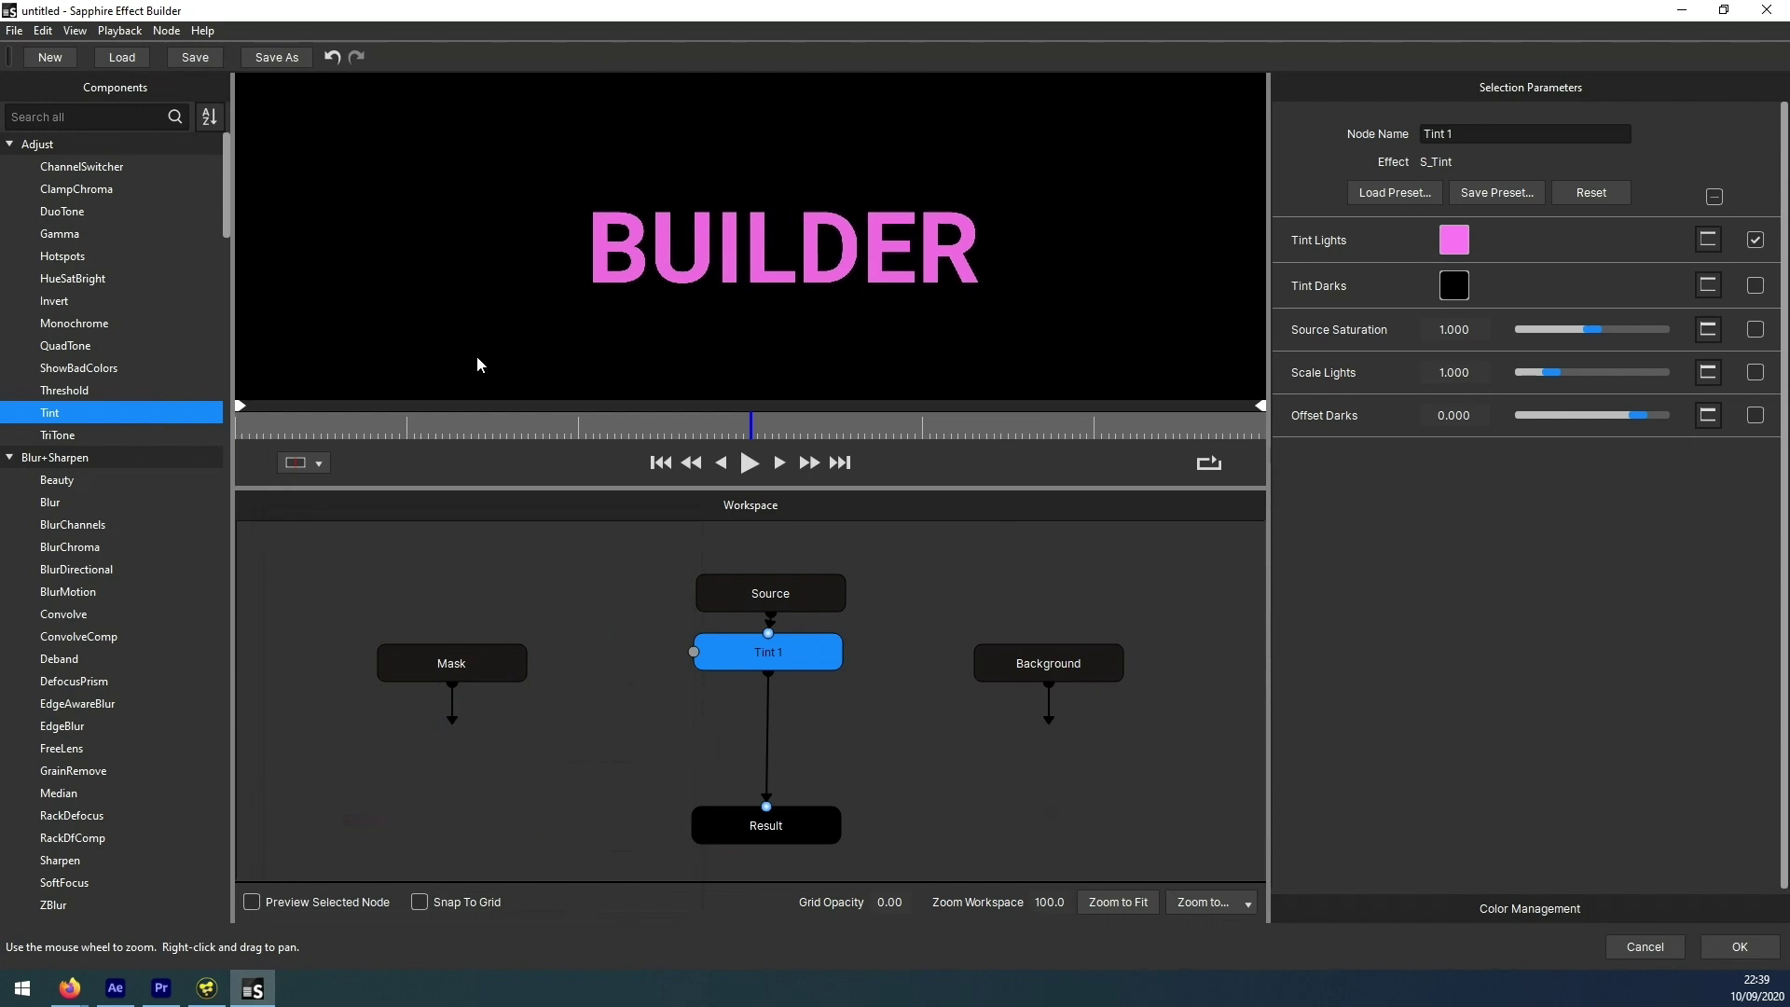
- Insert a Gradient node between Tint 1 and Result, with its Combine mode set to Overlay
click(128, 121)
text(grad)
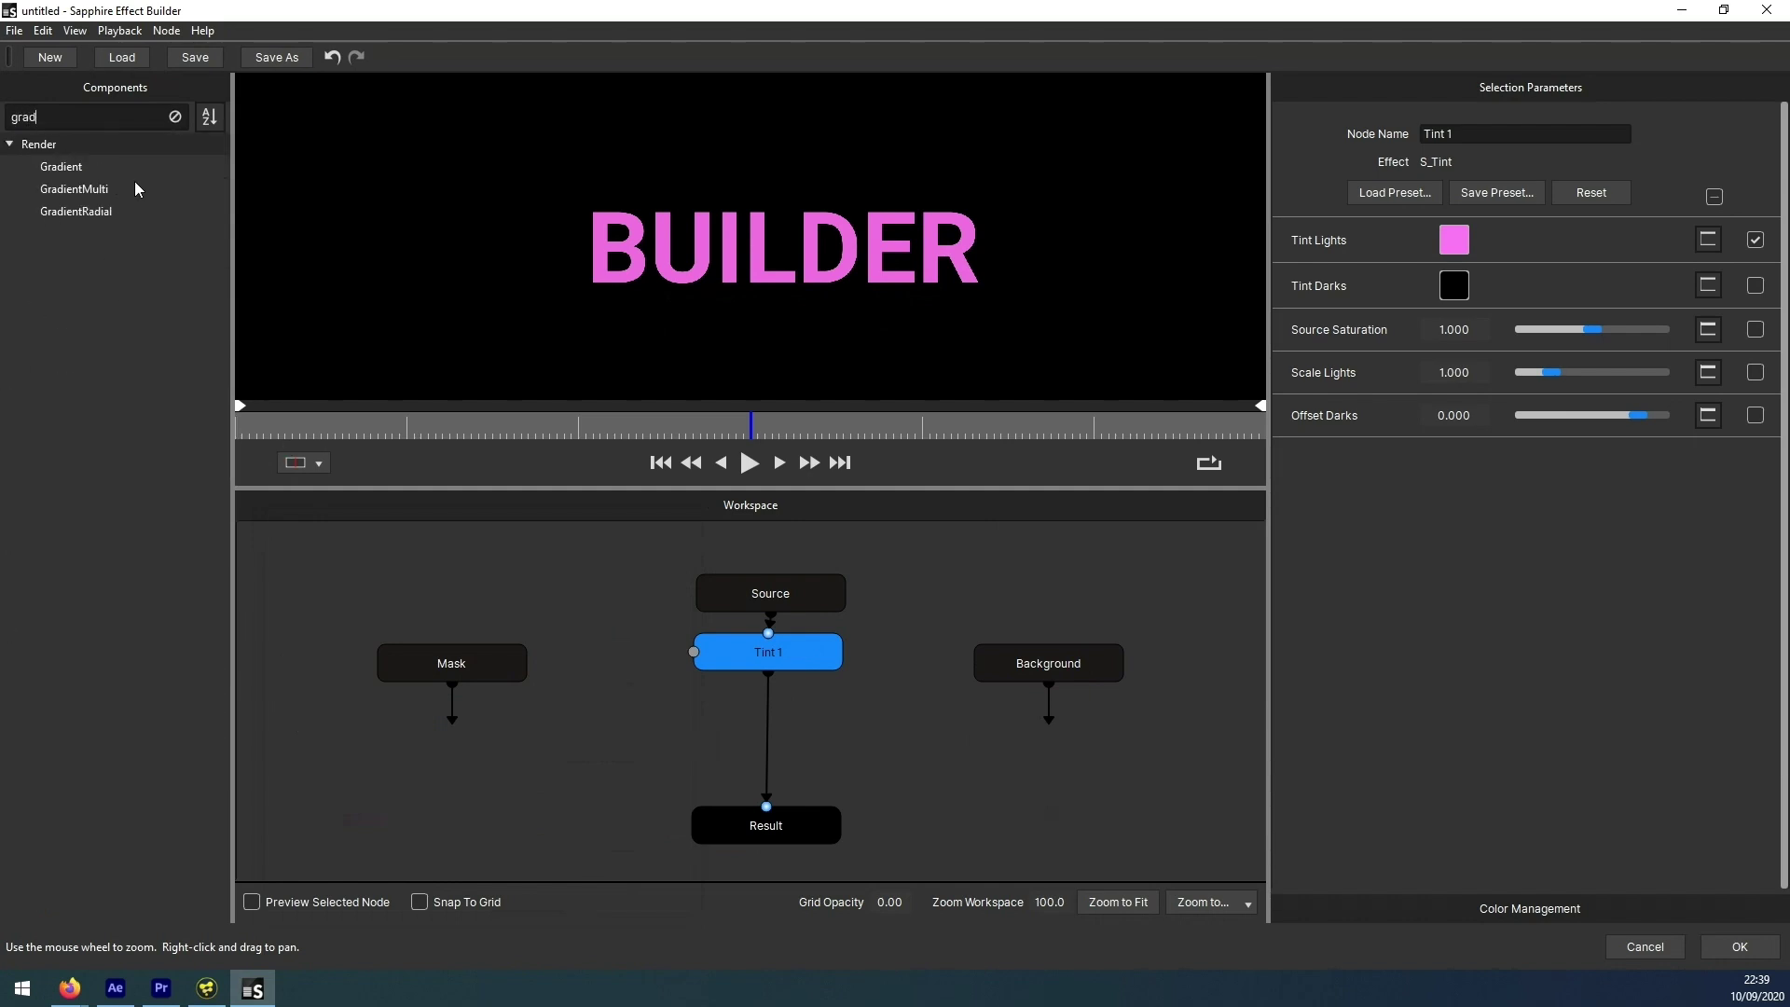
drag(61, 168, 770, 725)
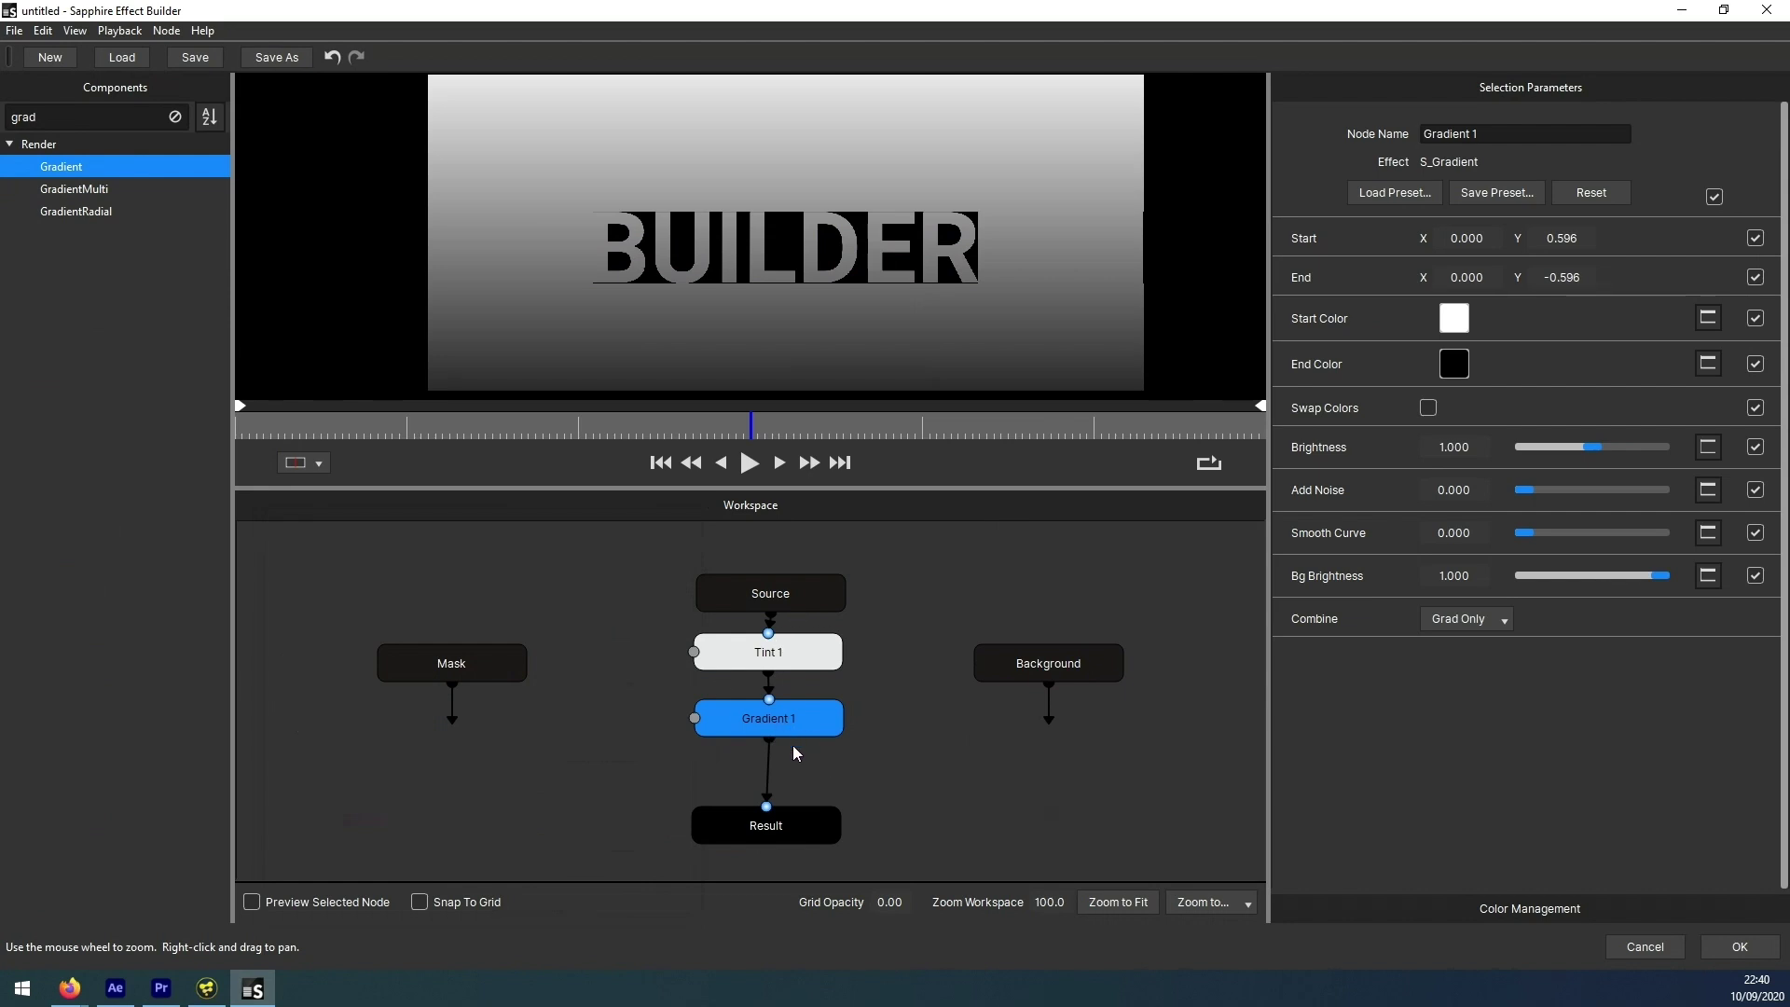
click(1437, 623)
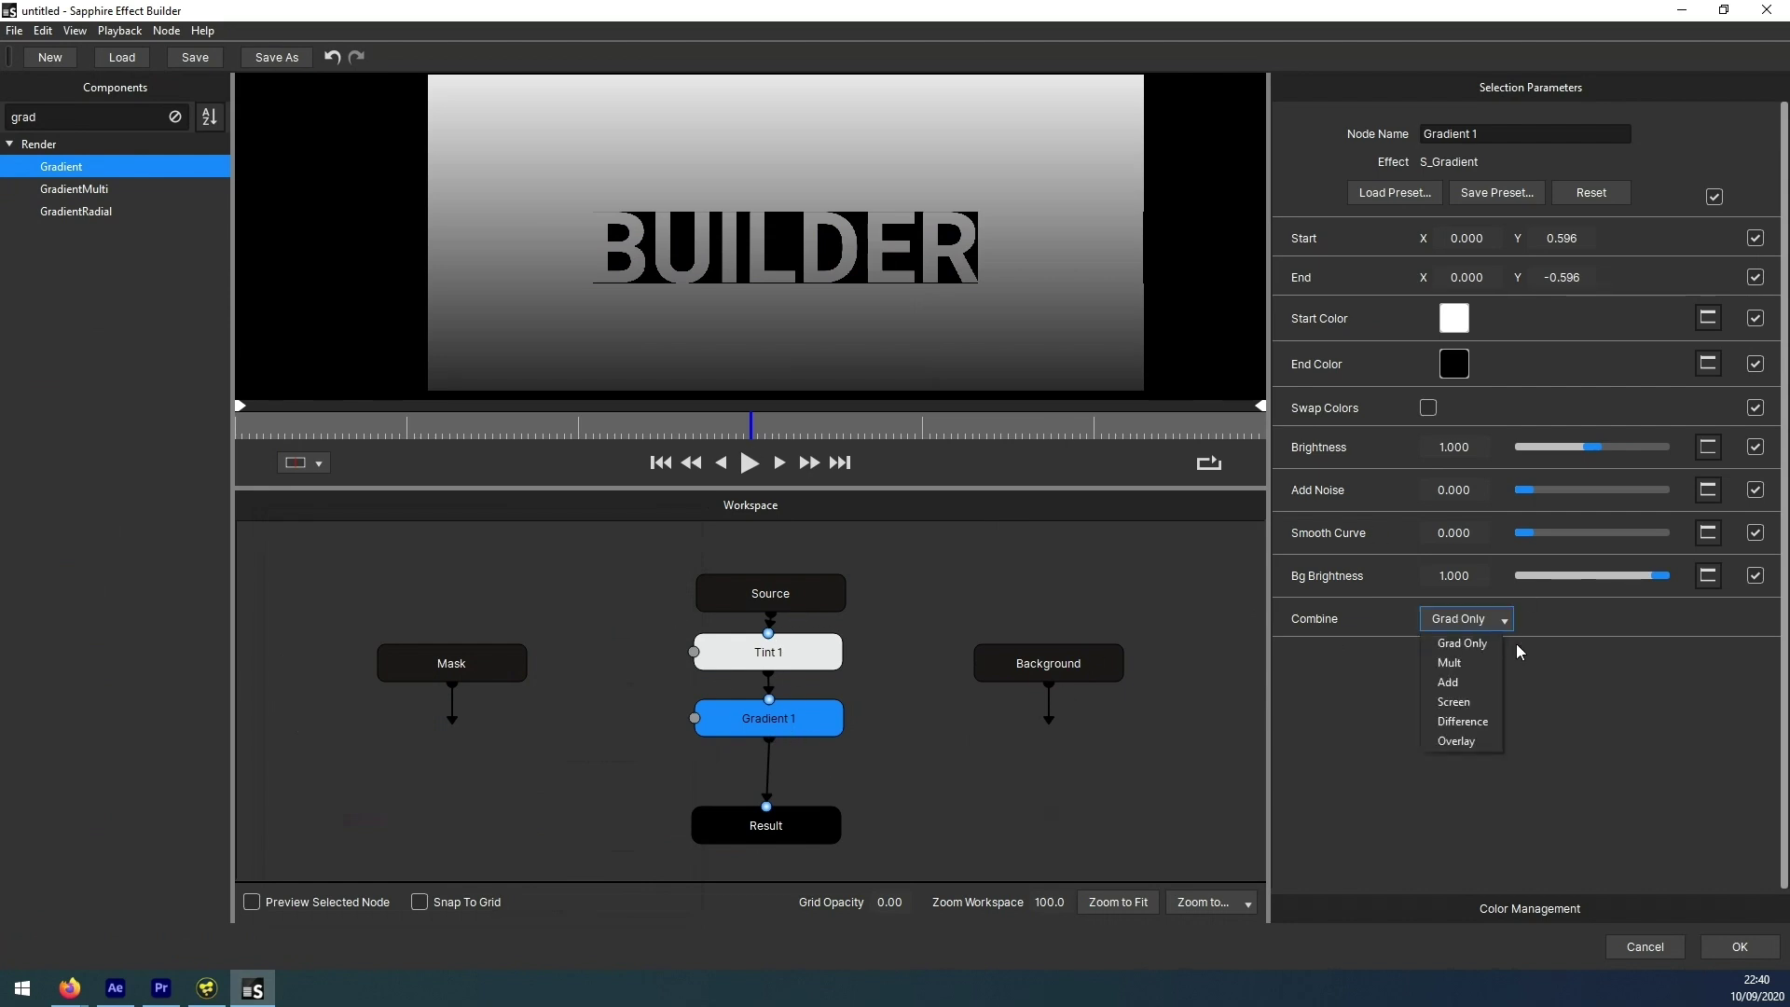
click(1491, 742)
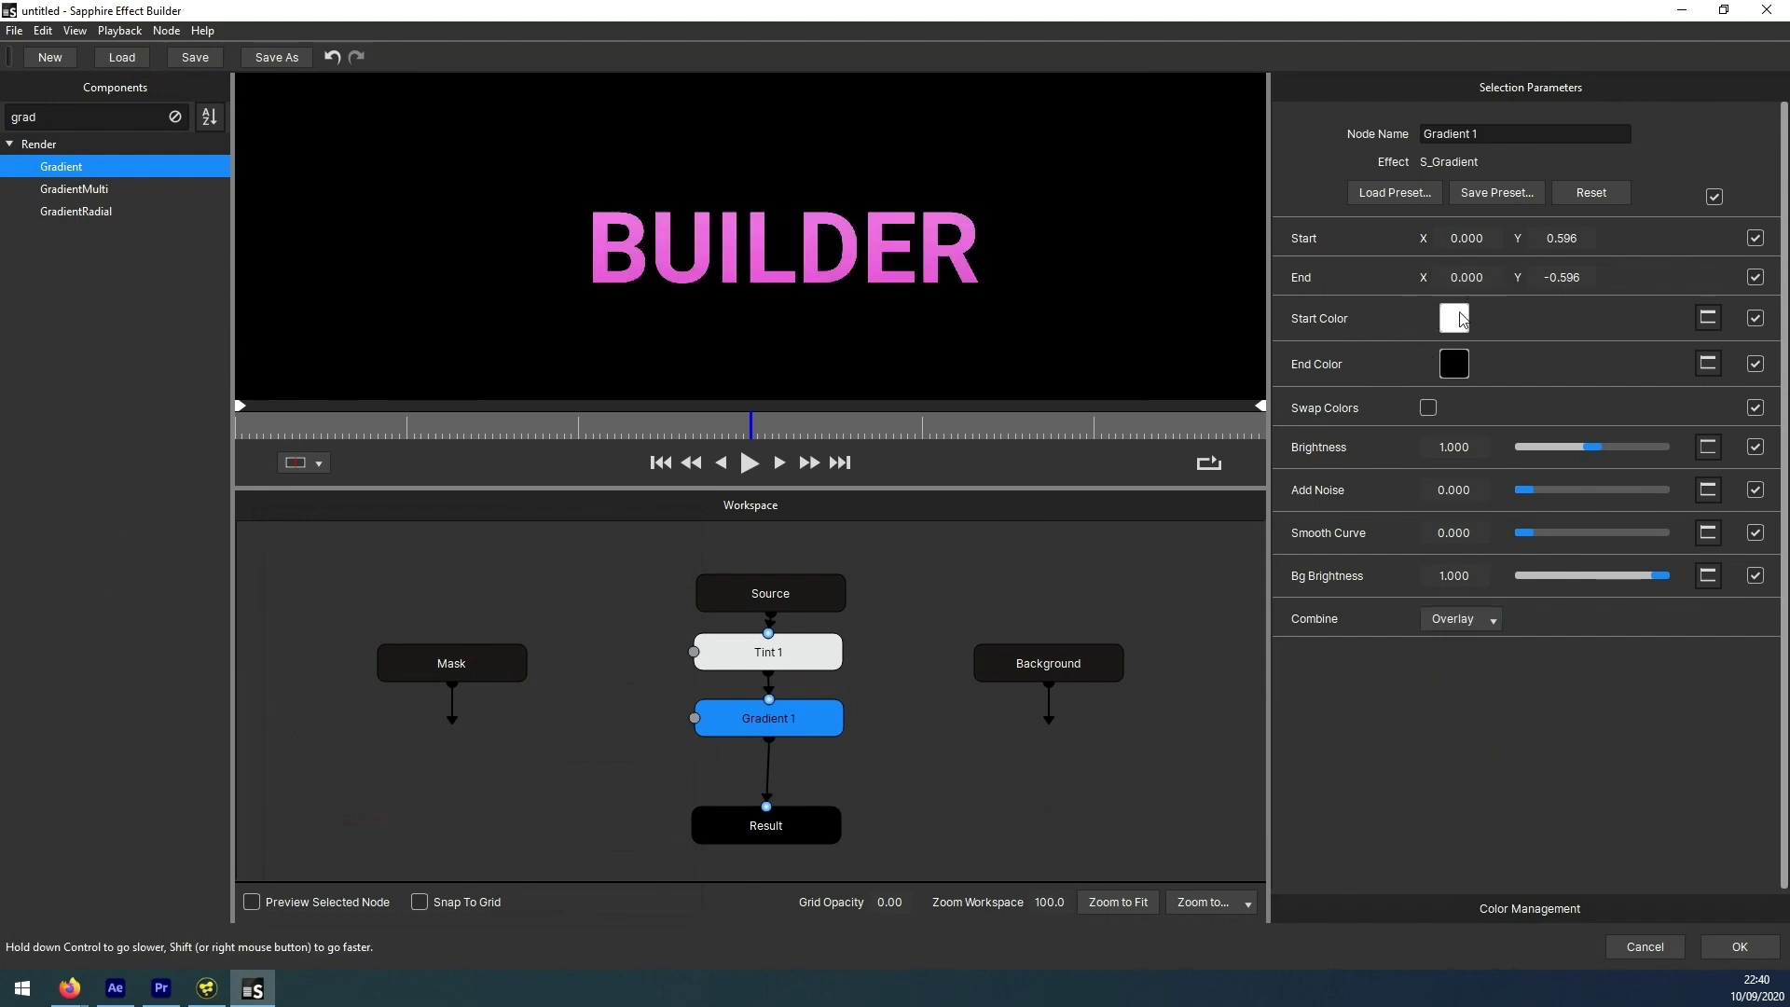
- Set the gradient's Start Y to 0.256 and End Y to -0.166, and keep only the Start and End parameters enabled for exposure
drag(1545, 238, 1600, 273)
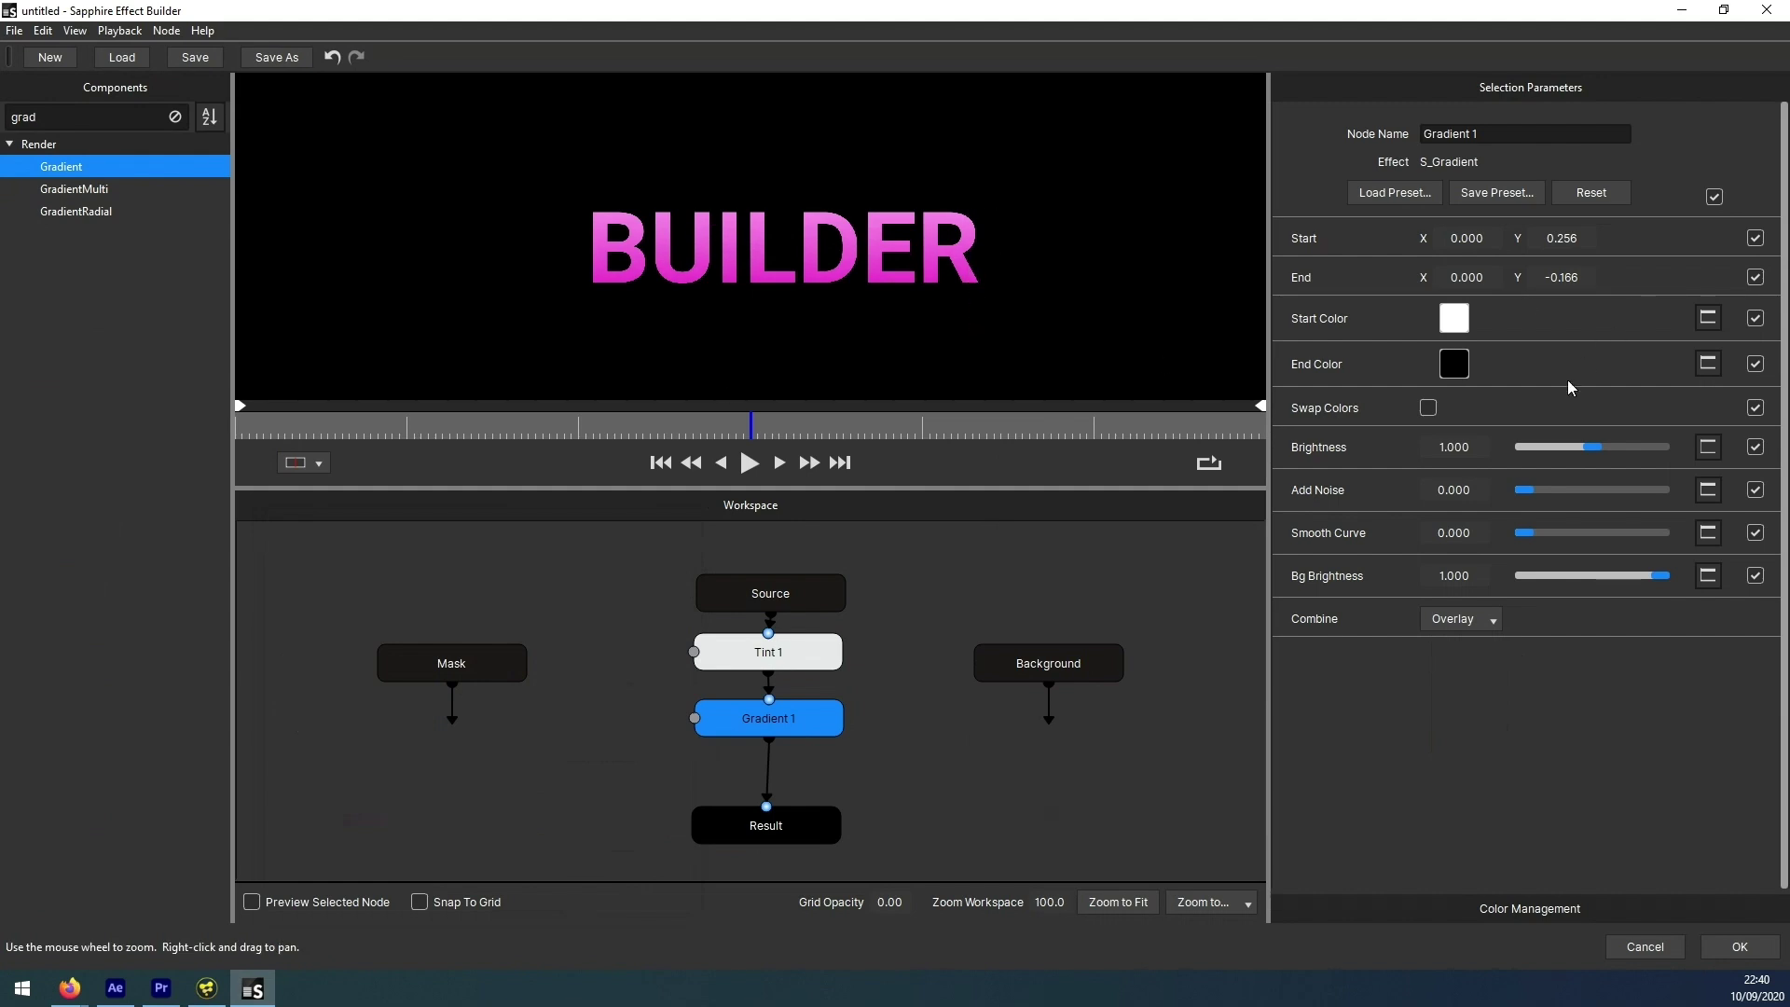
click(1715, 197)
click(1756, 239)
click(1756, 277)
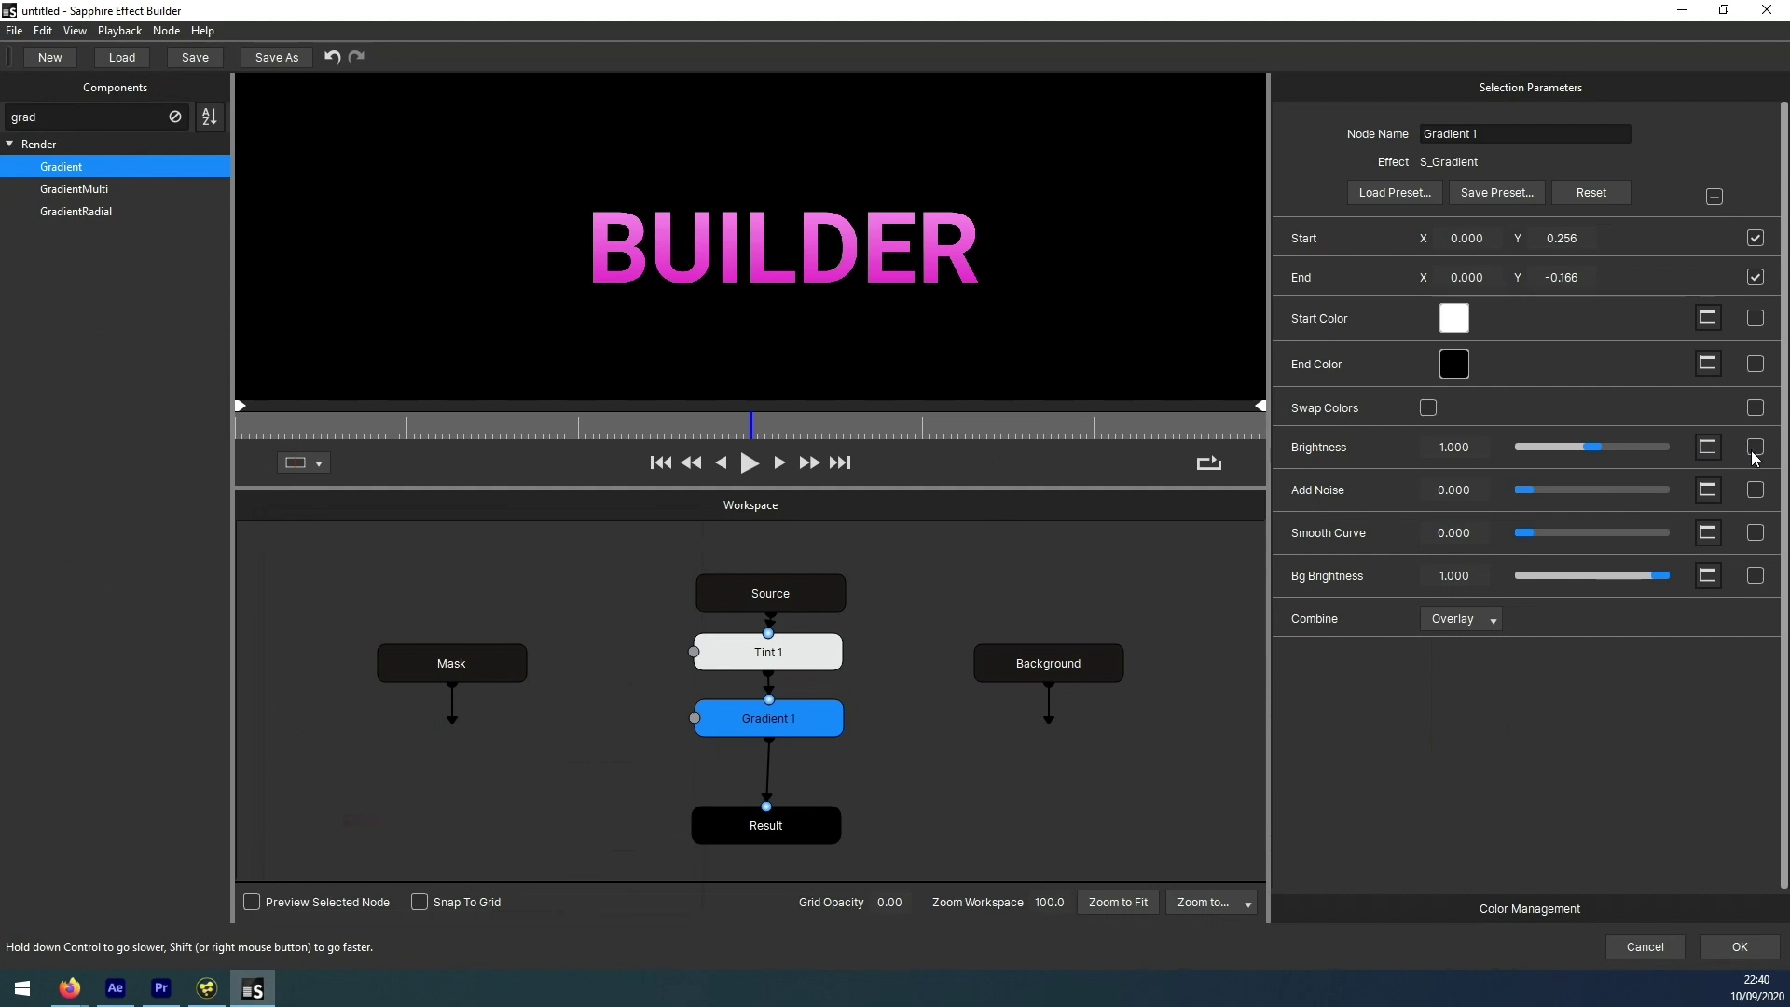
- Move the Source, Tint 1 and Gradient 1 nodes up together and search the components for "embo"
drag(887, 591, 791, 666)
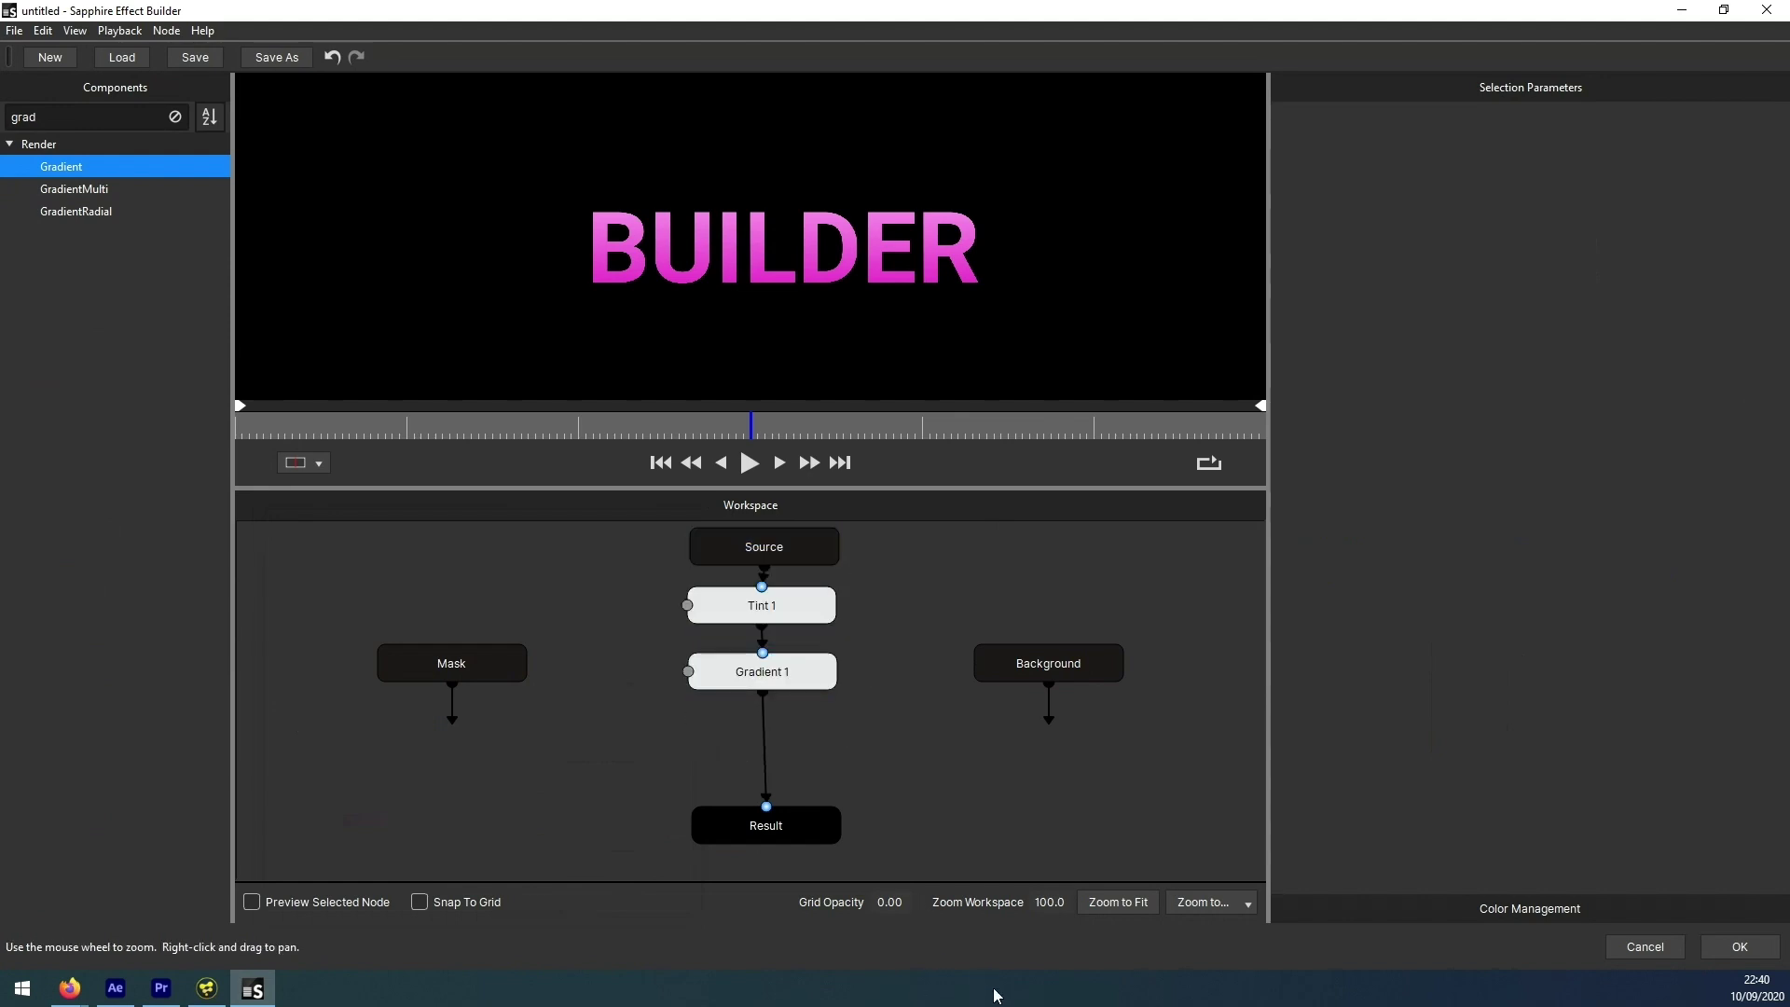
click(174, 117)
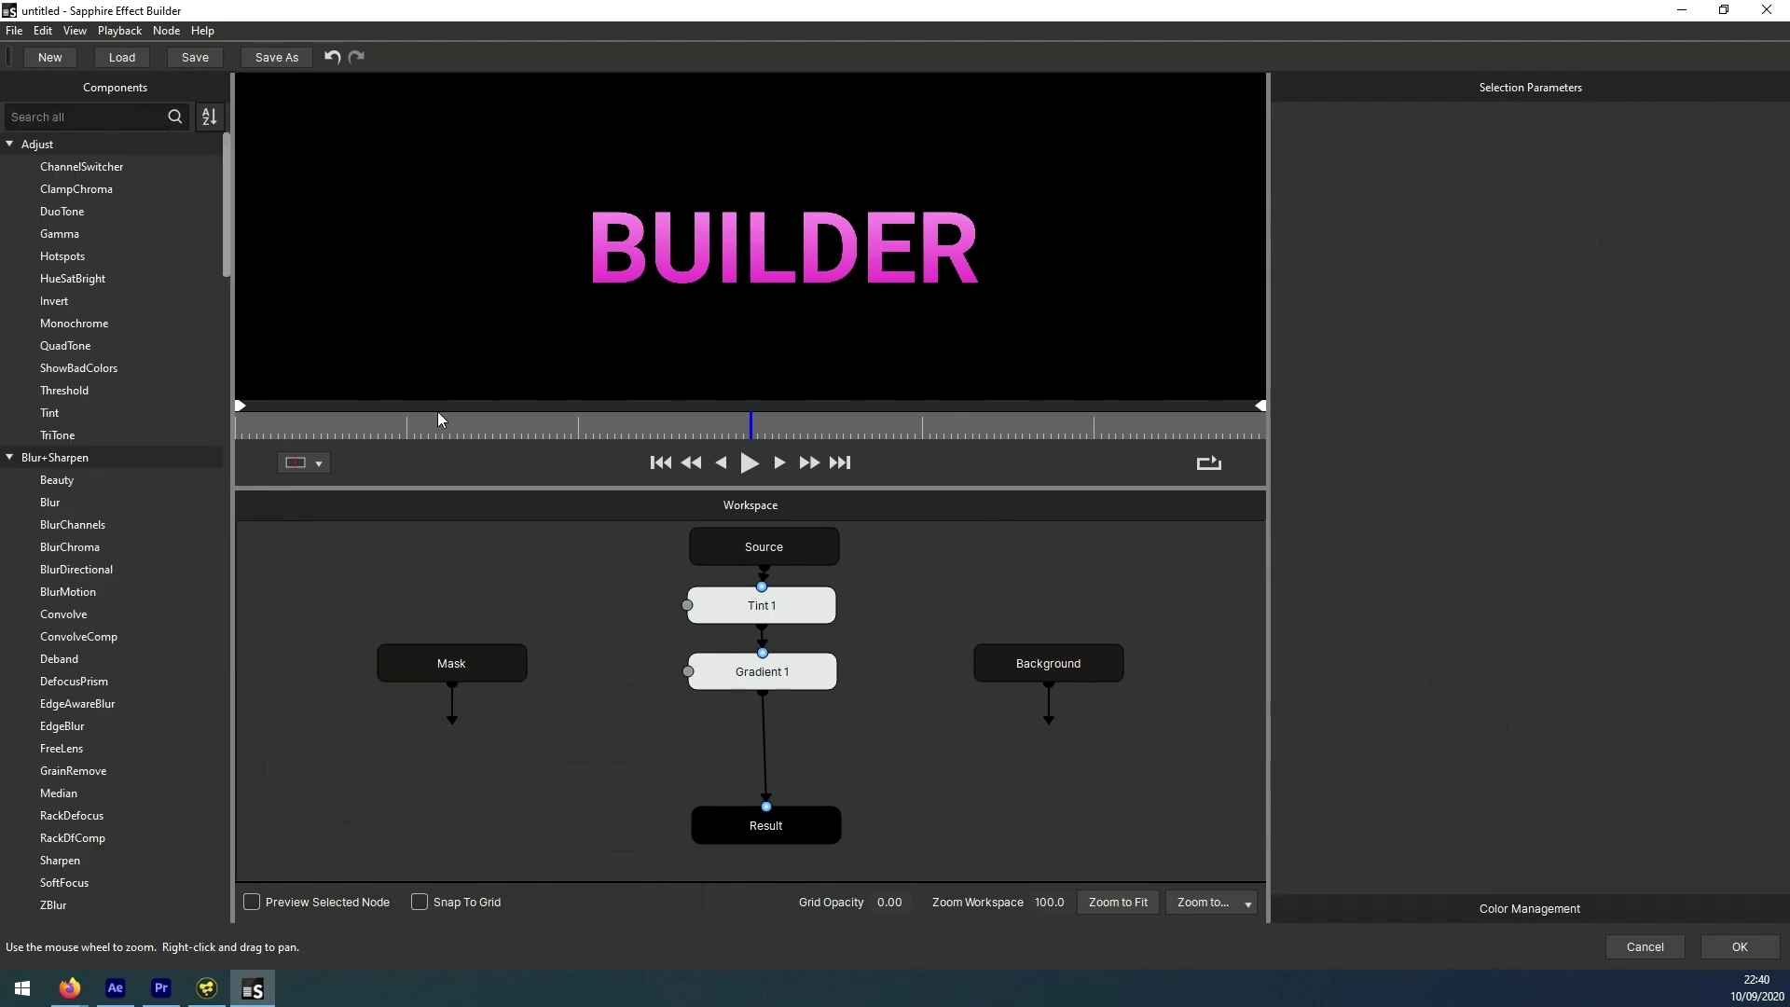
text(em)
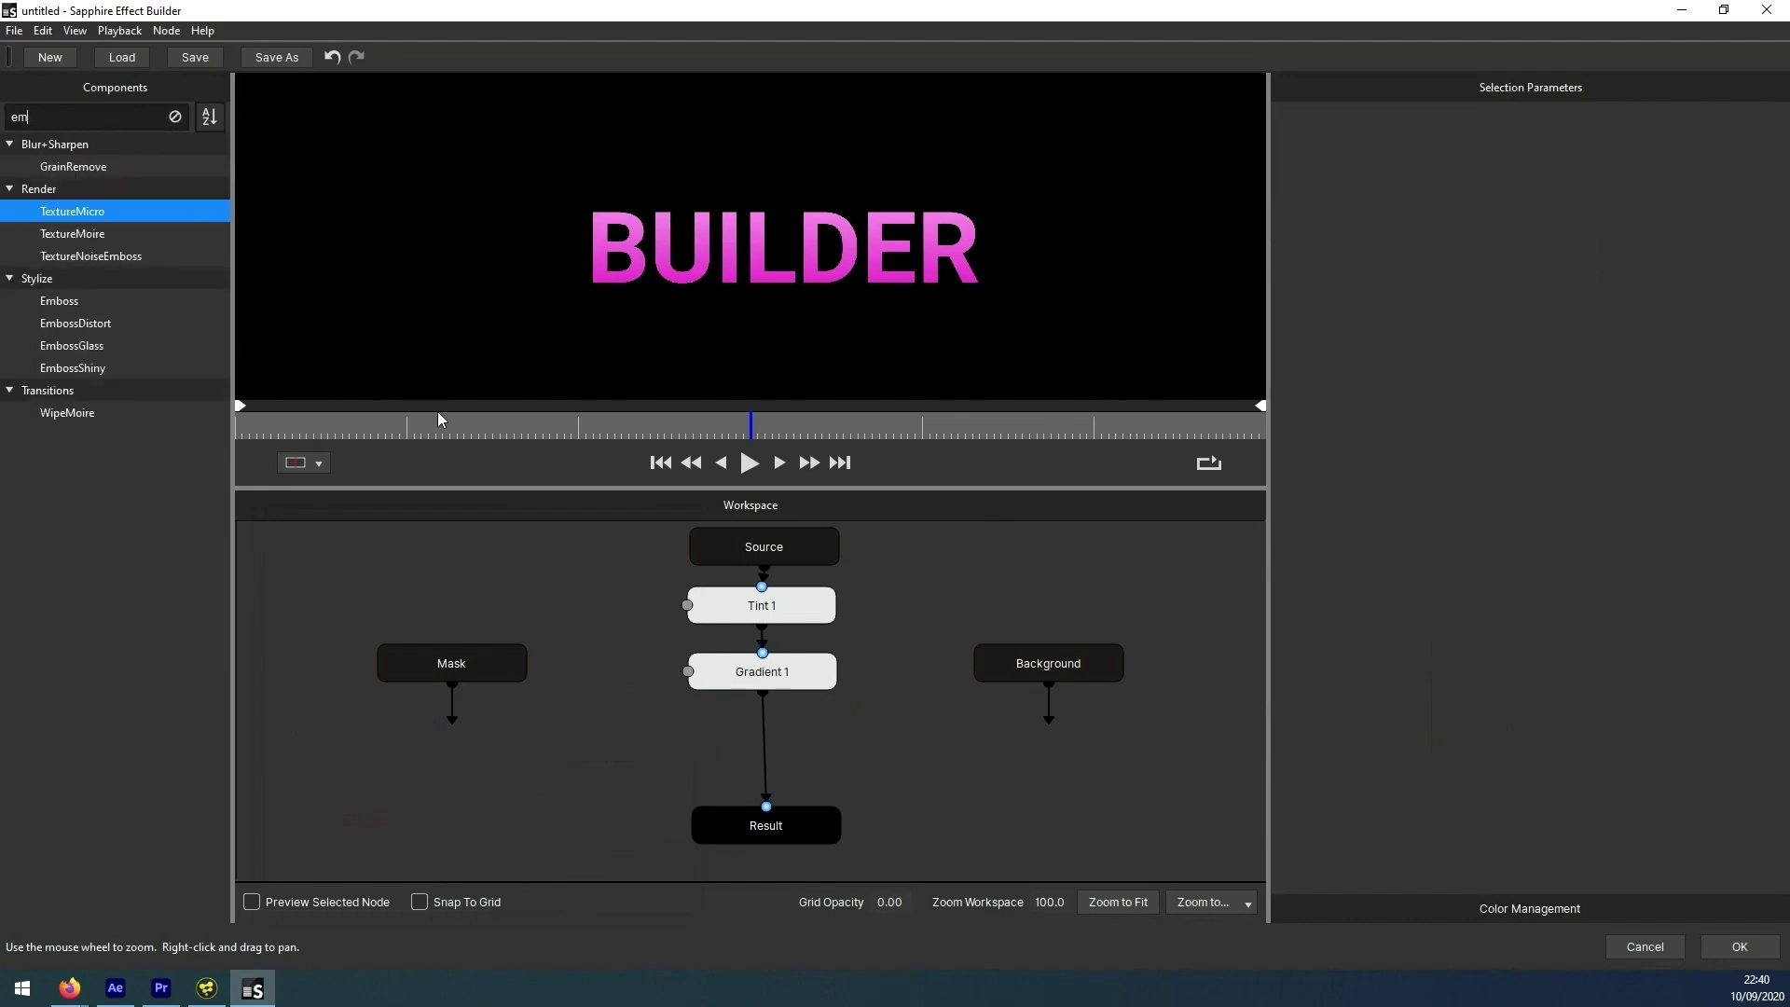
text(bo)
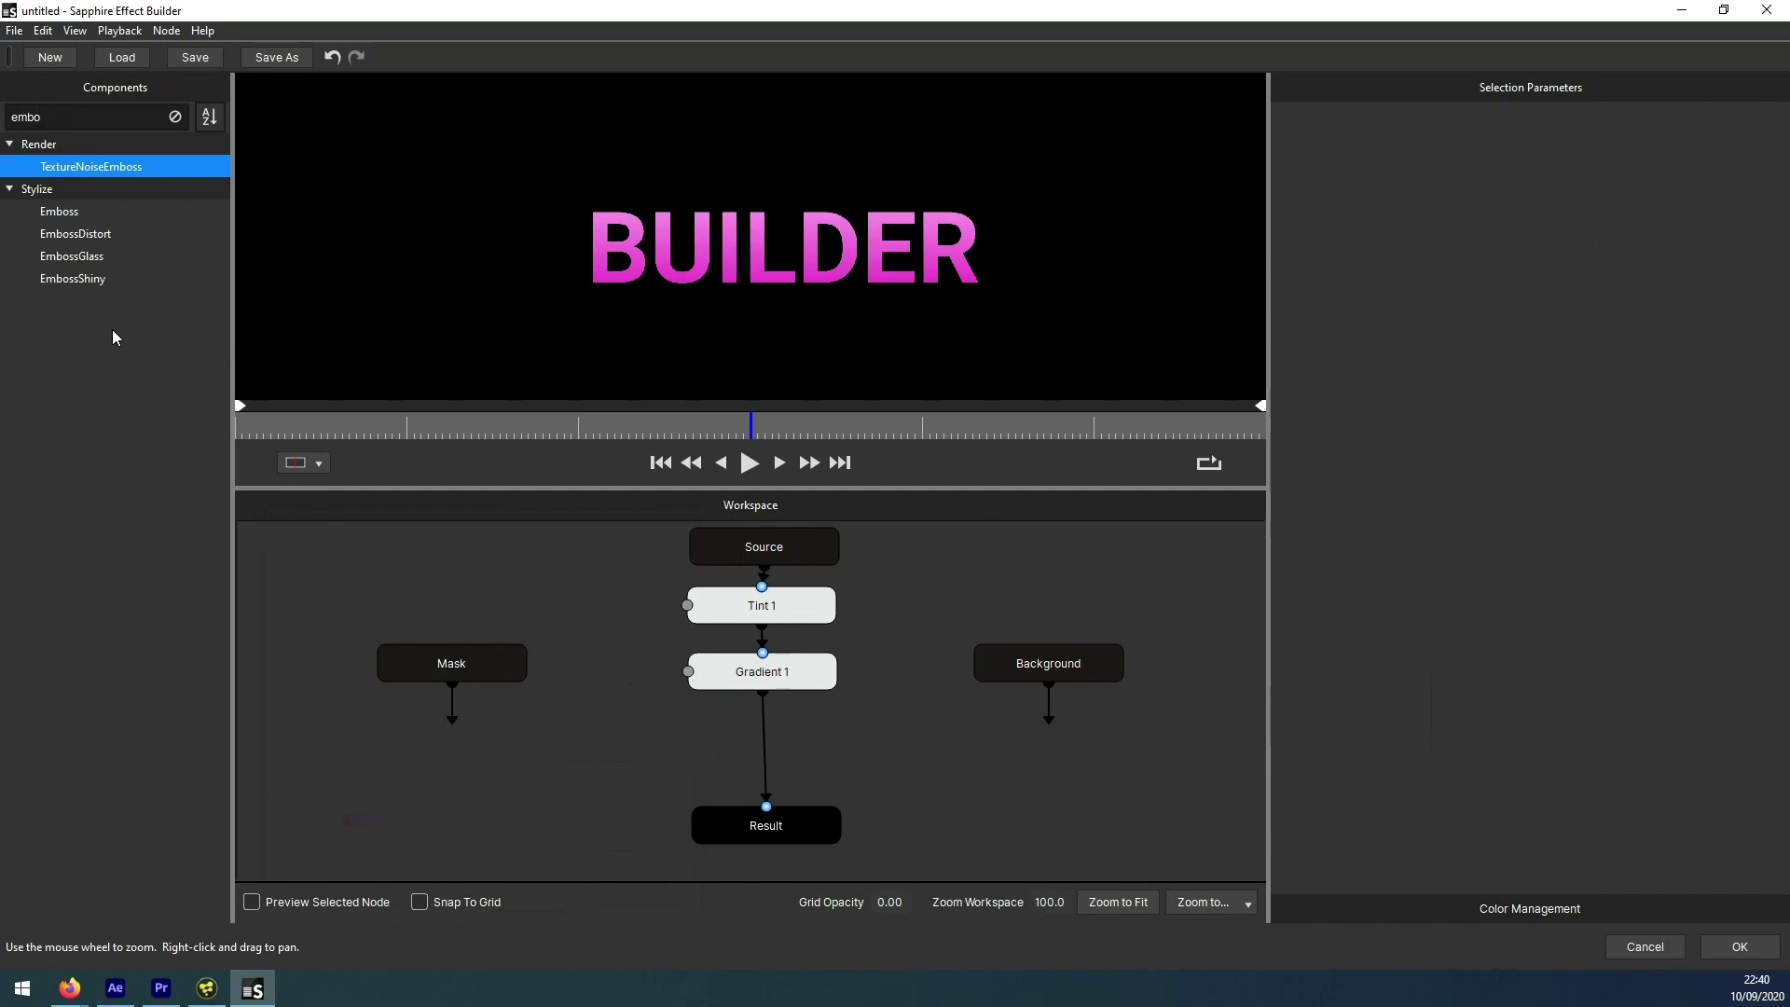
- Try an Emboss node between Gradient 1 and Result with Brightness at 2.055, and delete it
drag(61, 213, 766, 743)
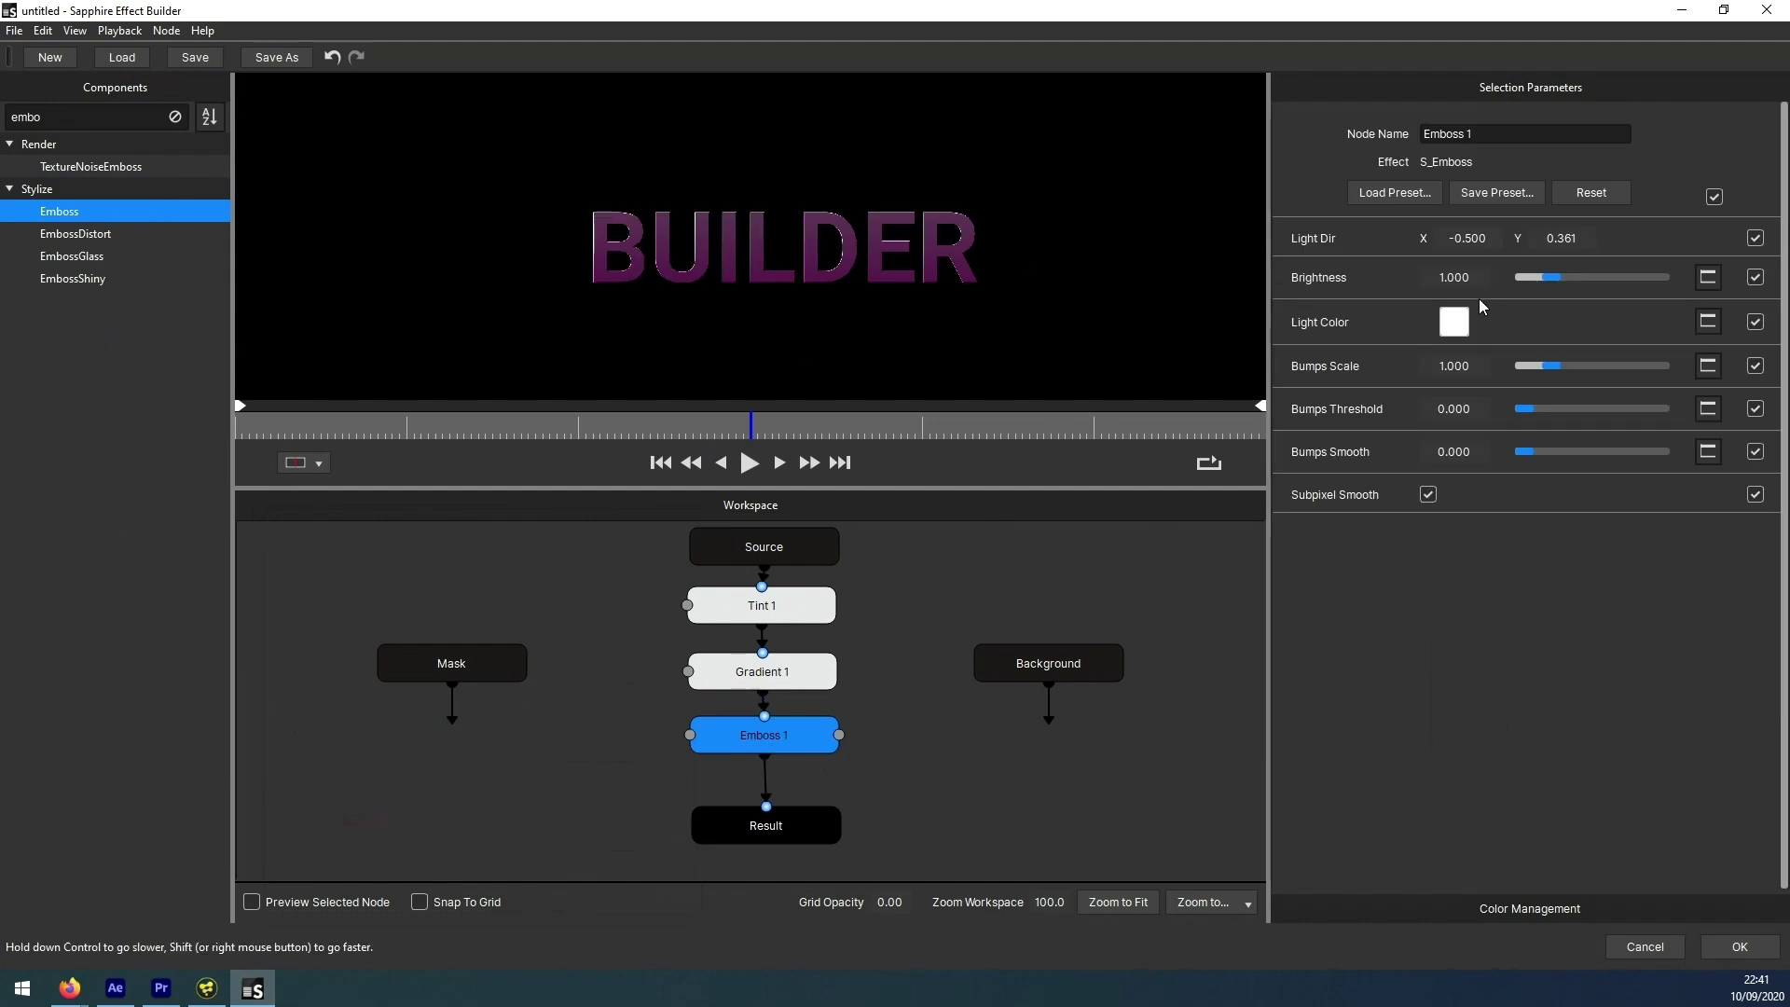
mouse_move(1552, 271)
mouse_down()
mouse_move(1580, 270)
mouse_move(1530, 278)
mouse_move(1575, 278)
mouse_up()
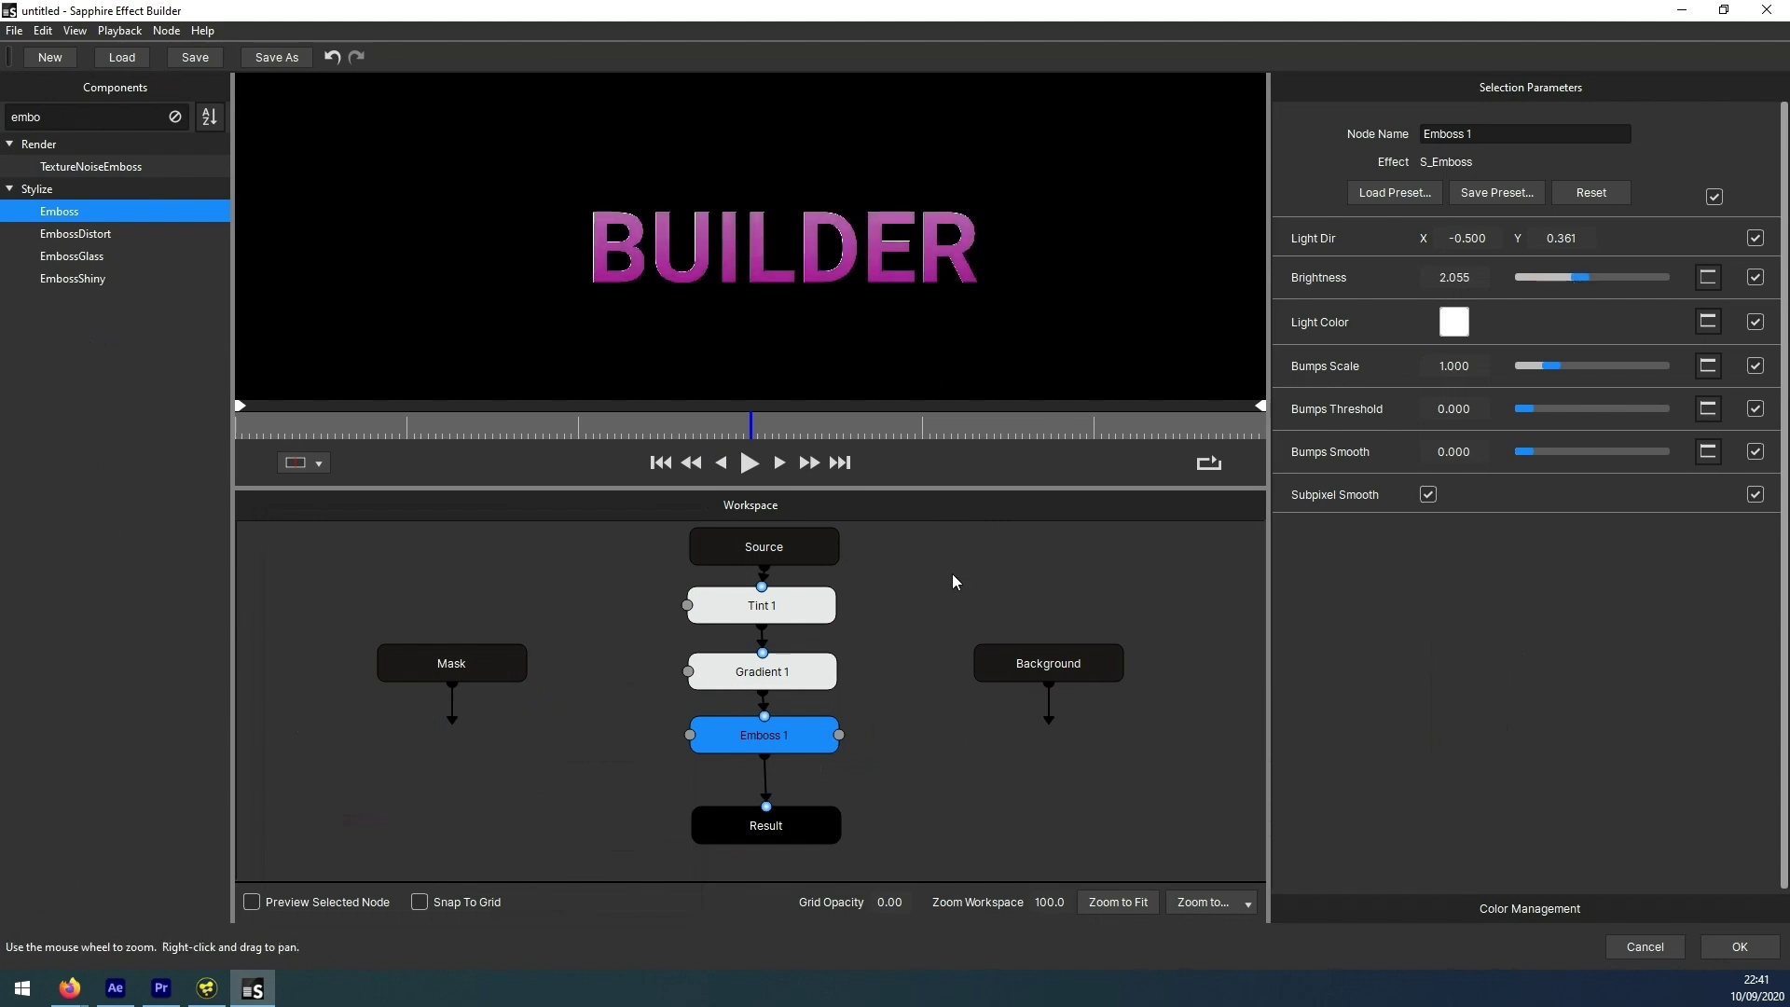
key(ctrl+z)
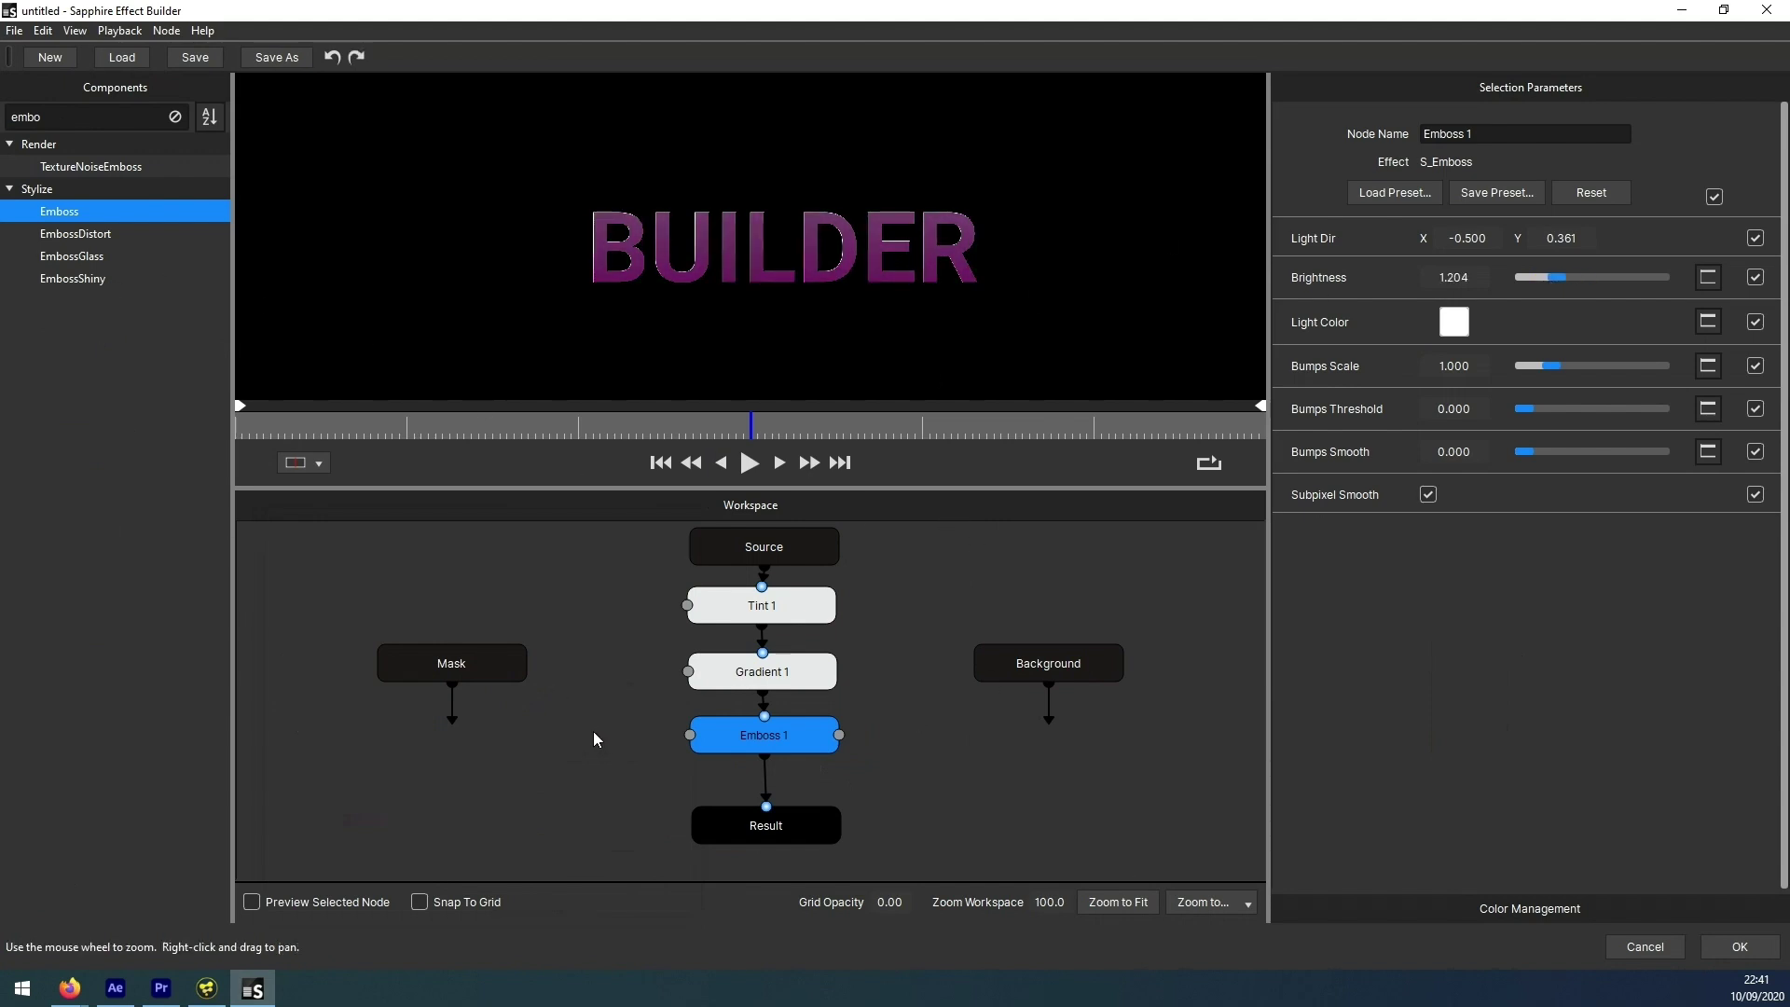
key(Delete)
- Insert an EmbossShiny node between Gradient 1 and Result, exposing only Light Dir, Brightness, Bumps Smooth and Hilight Brightness
drag(73, 277, 764, 748)
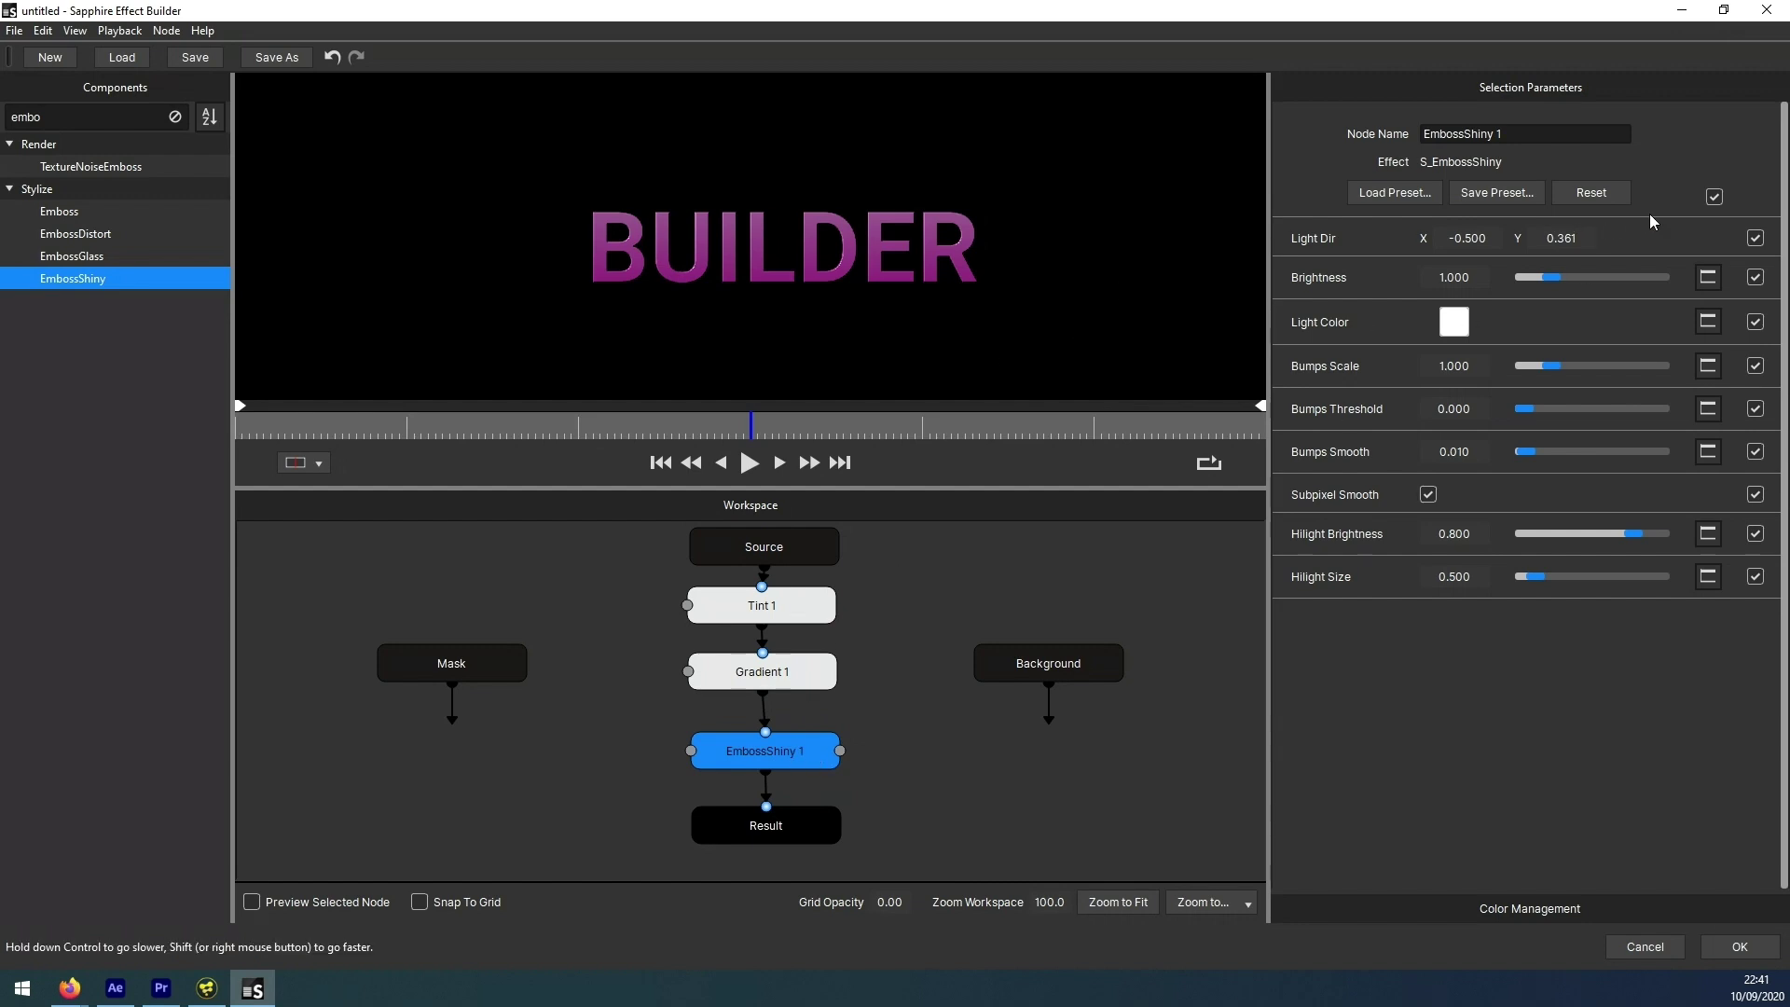
click(1715, 197)
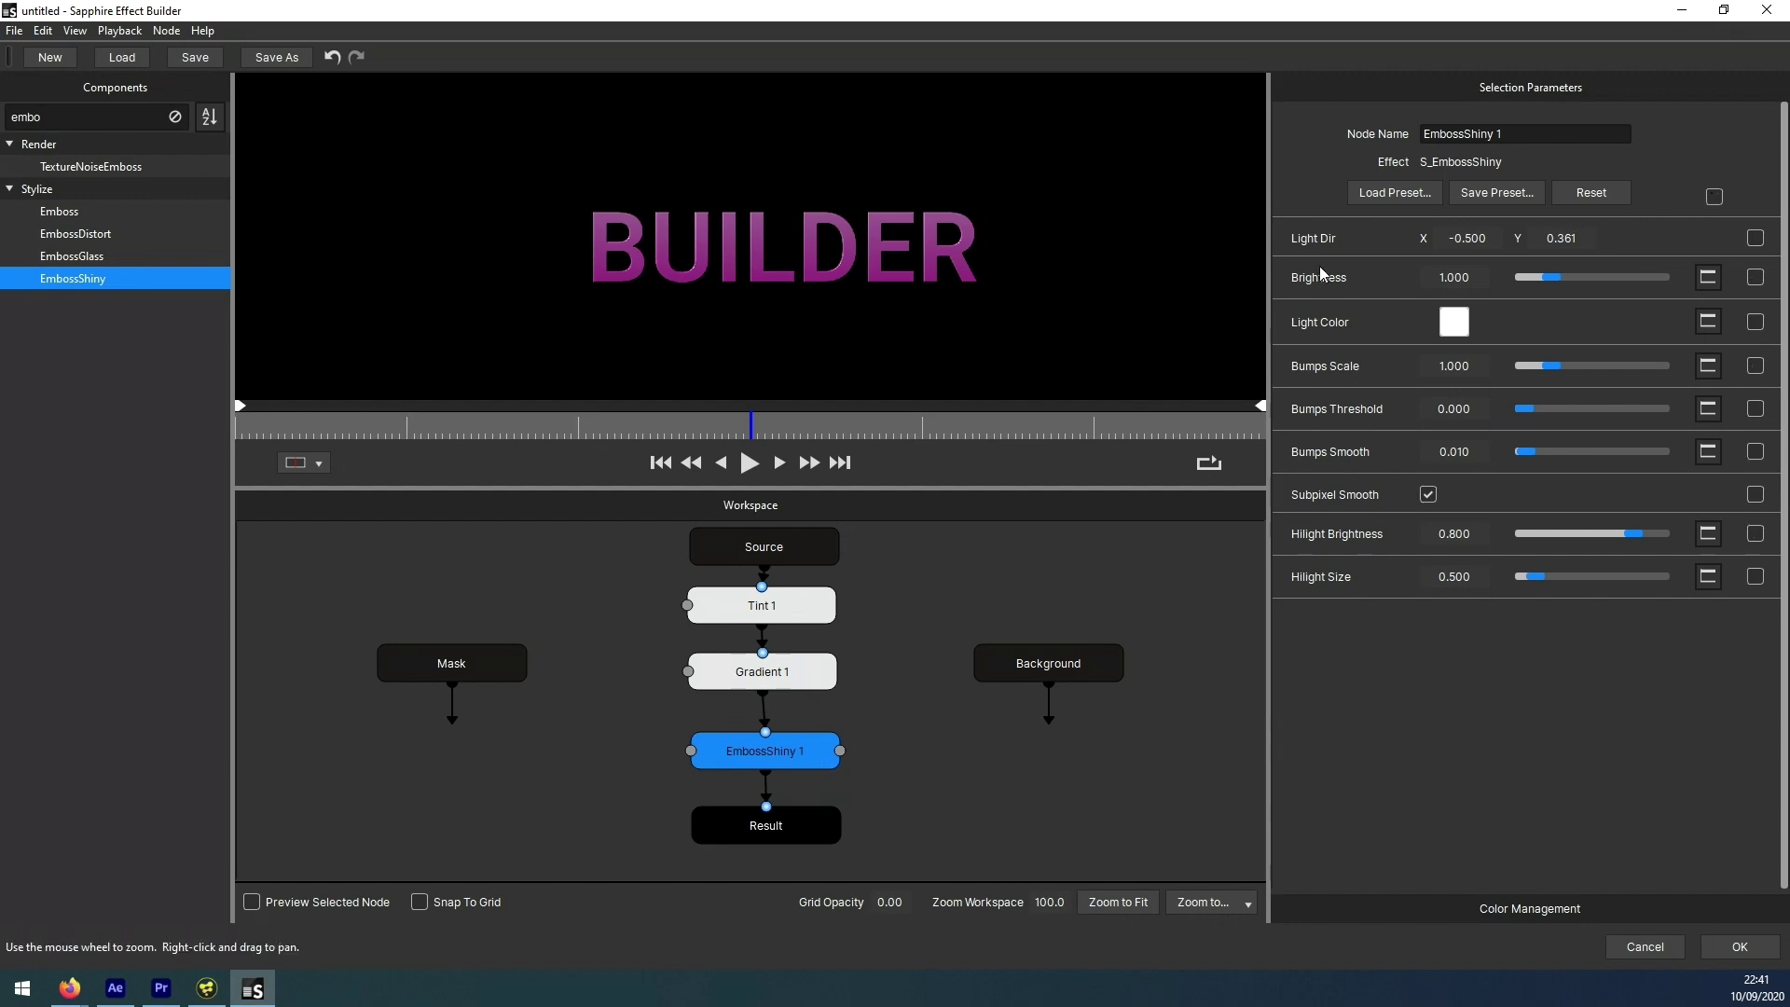
click(1756, 238)
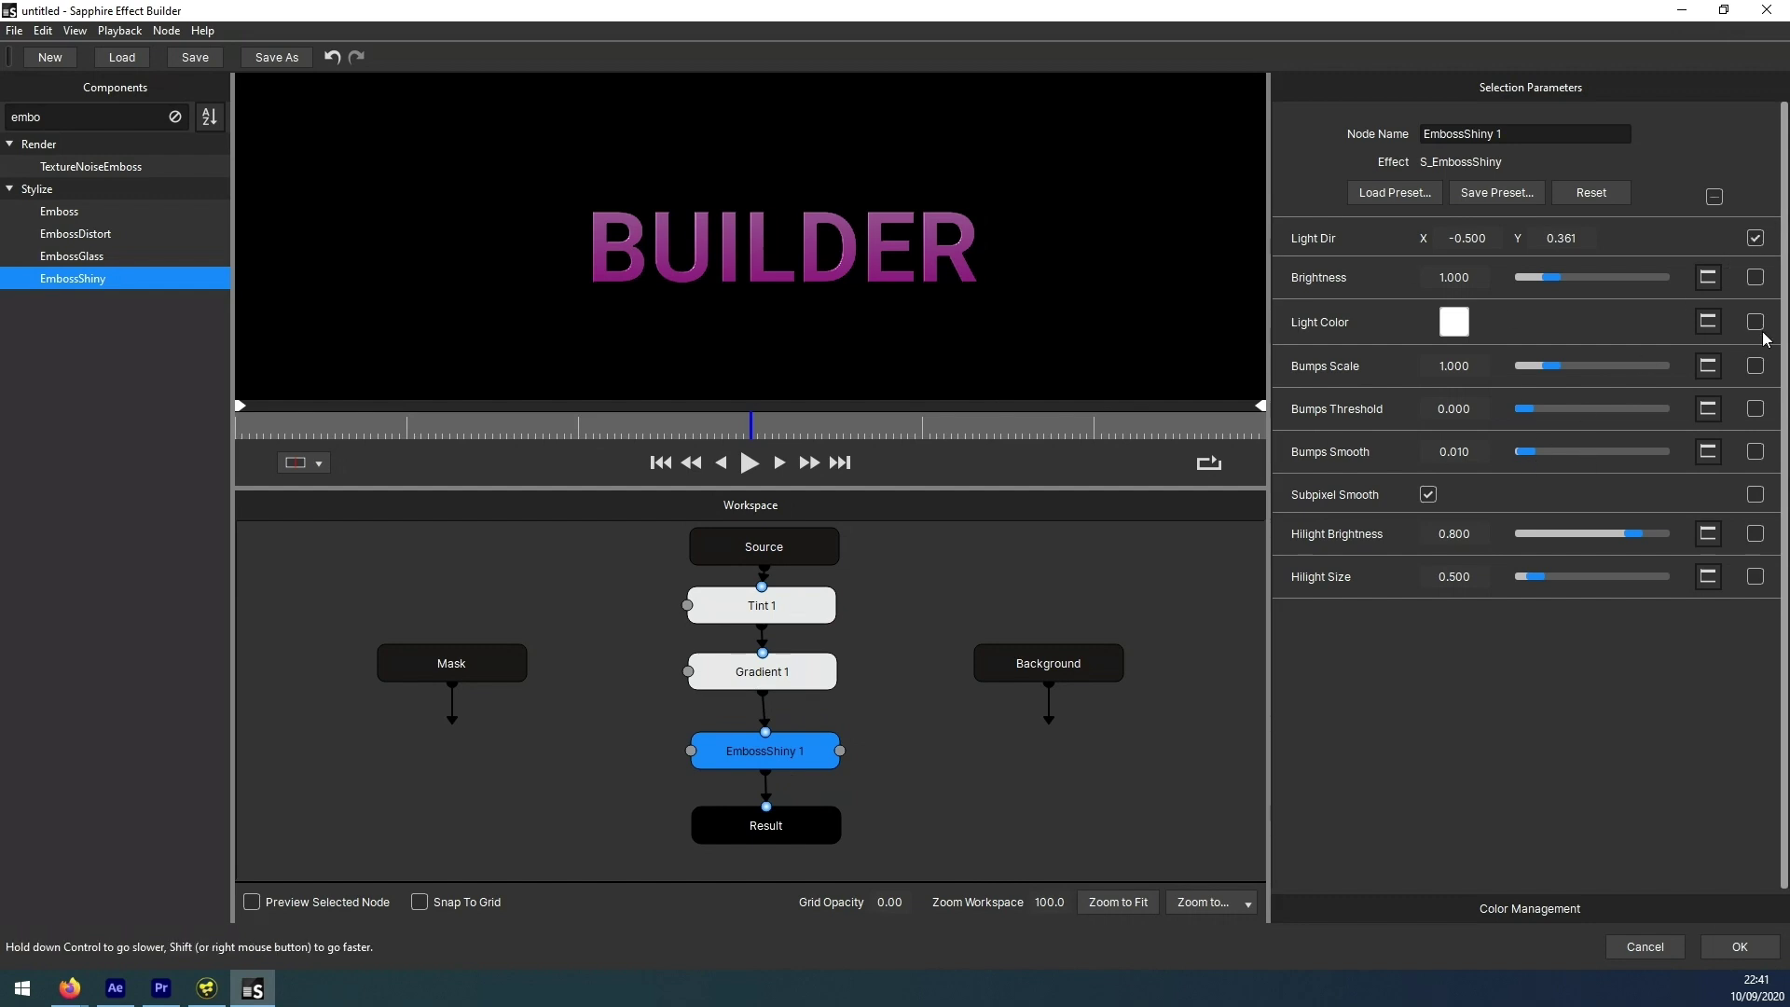
click(1756, 453)
click(1756, 534)
click(1756, 277)
- Rearrange the Source, Tint 1, Gradient 1 and EmbossShiny 1 nodes higher in the workspace to make room above Result
drag(882, 608, 781, 663)
click(869, 601)
click(781, 587)
drag(781, 594, 773, 595)
drag(799, 660, 773, 651)
drag(781, 730, 736, 712)
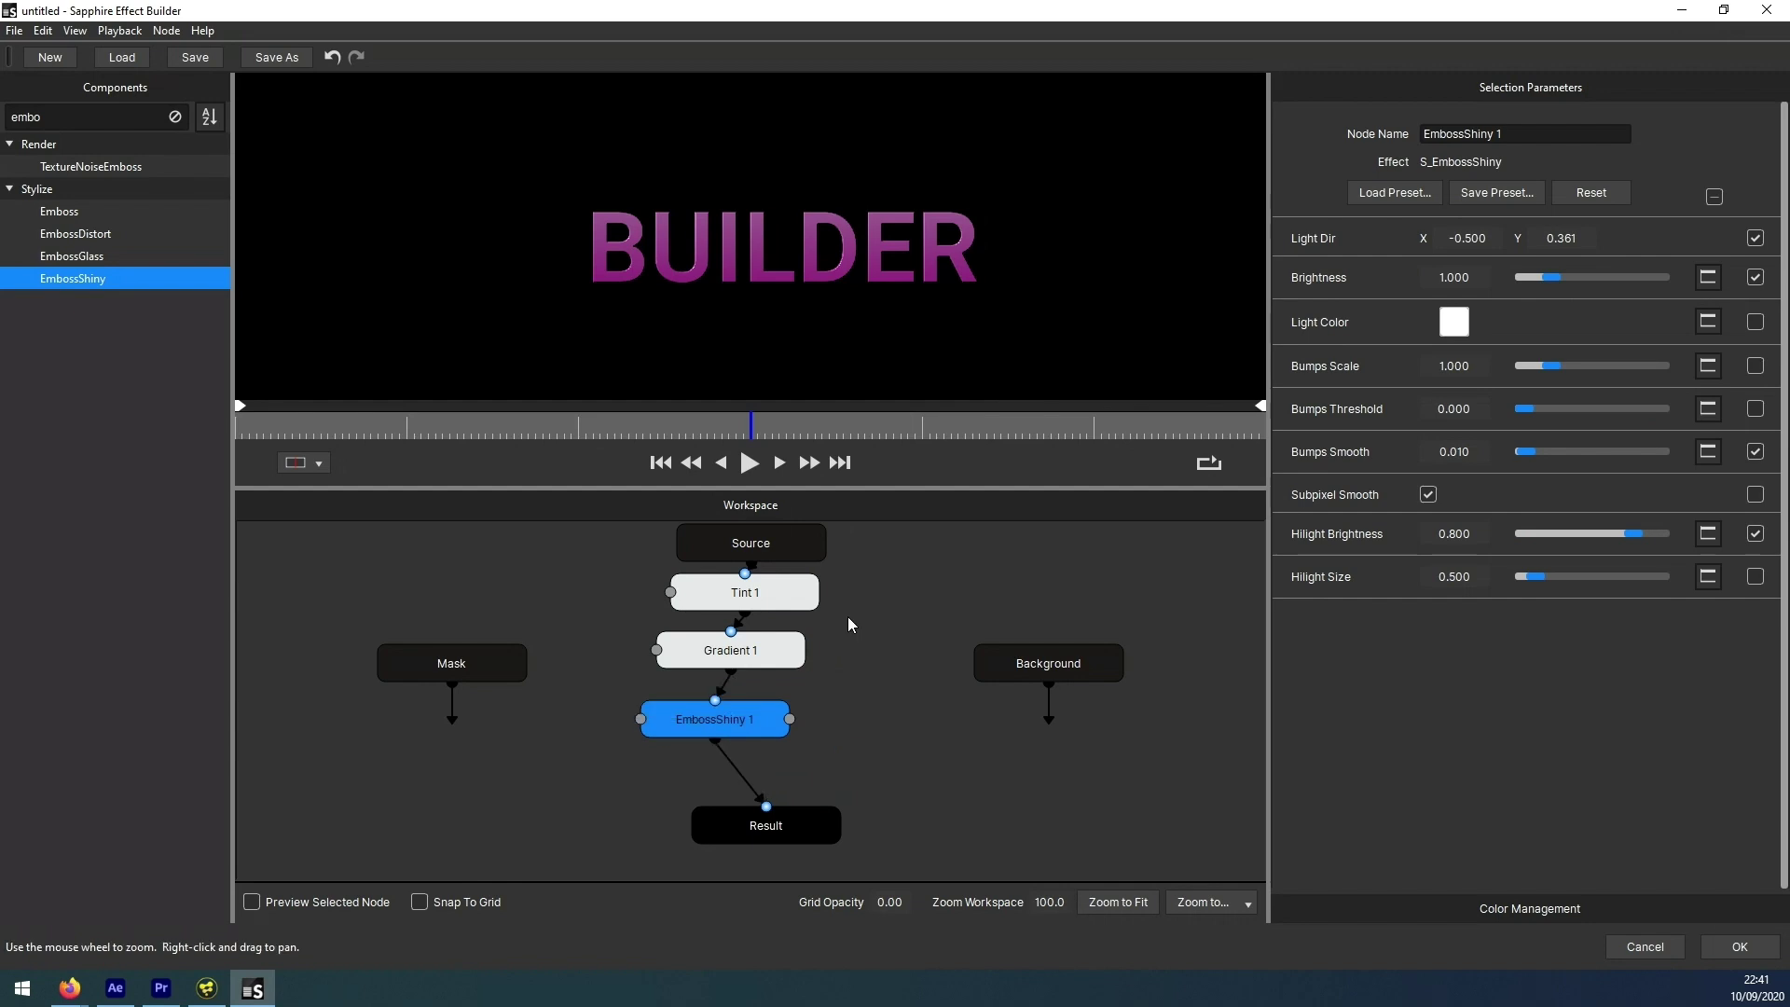
- Enable previewing of the selected node and preview Source, Tint 1, Gradient 1 and EmbossShiny 1 one after another
click(334, 910)
click(774, 550)
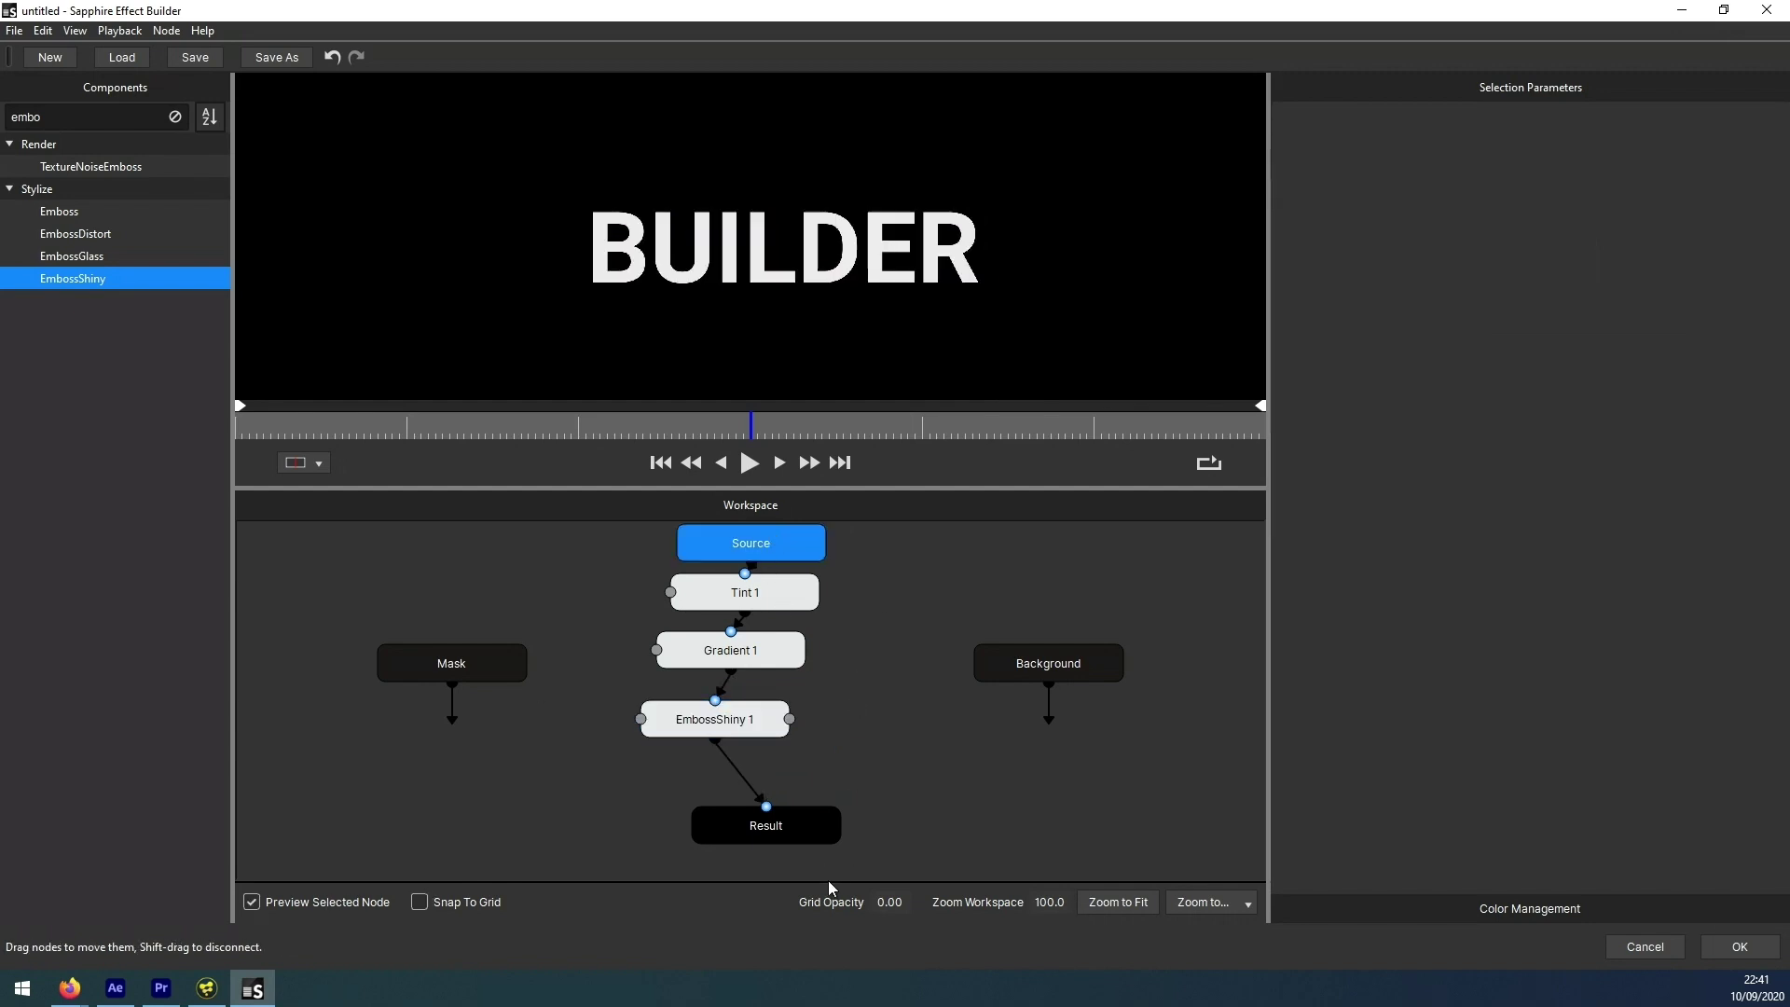
click(788, 601)
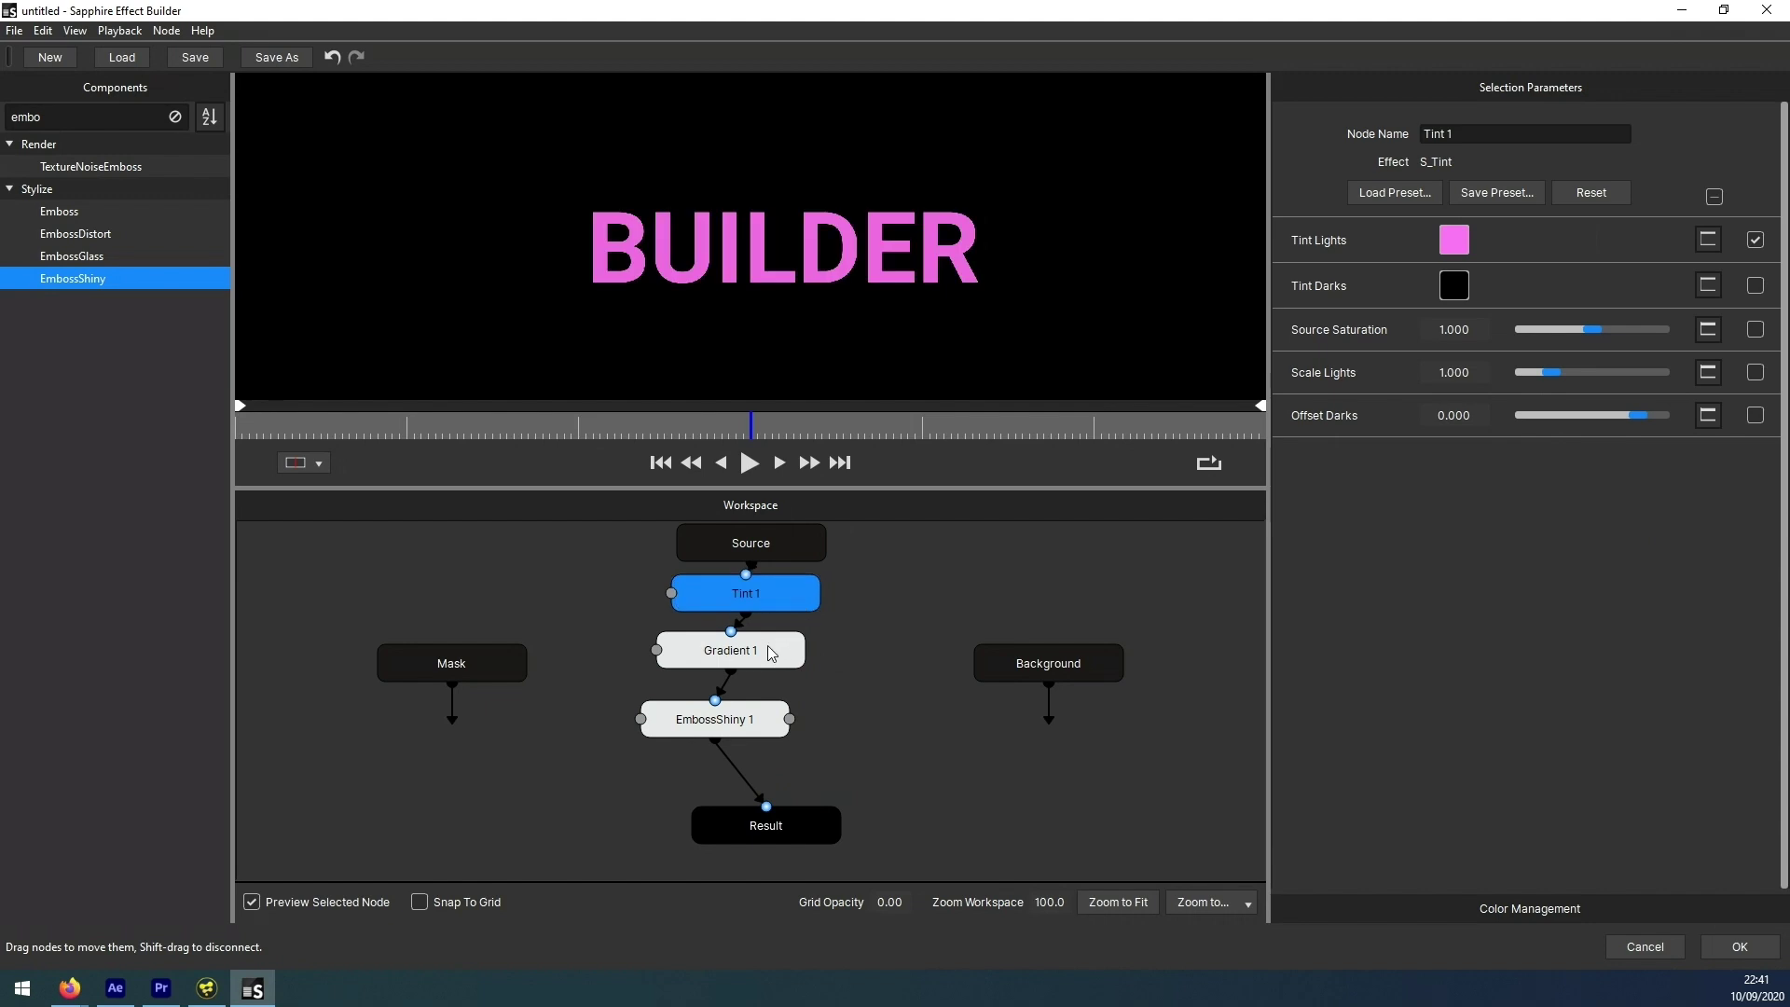
click(771, 648)
click(752, 726)
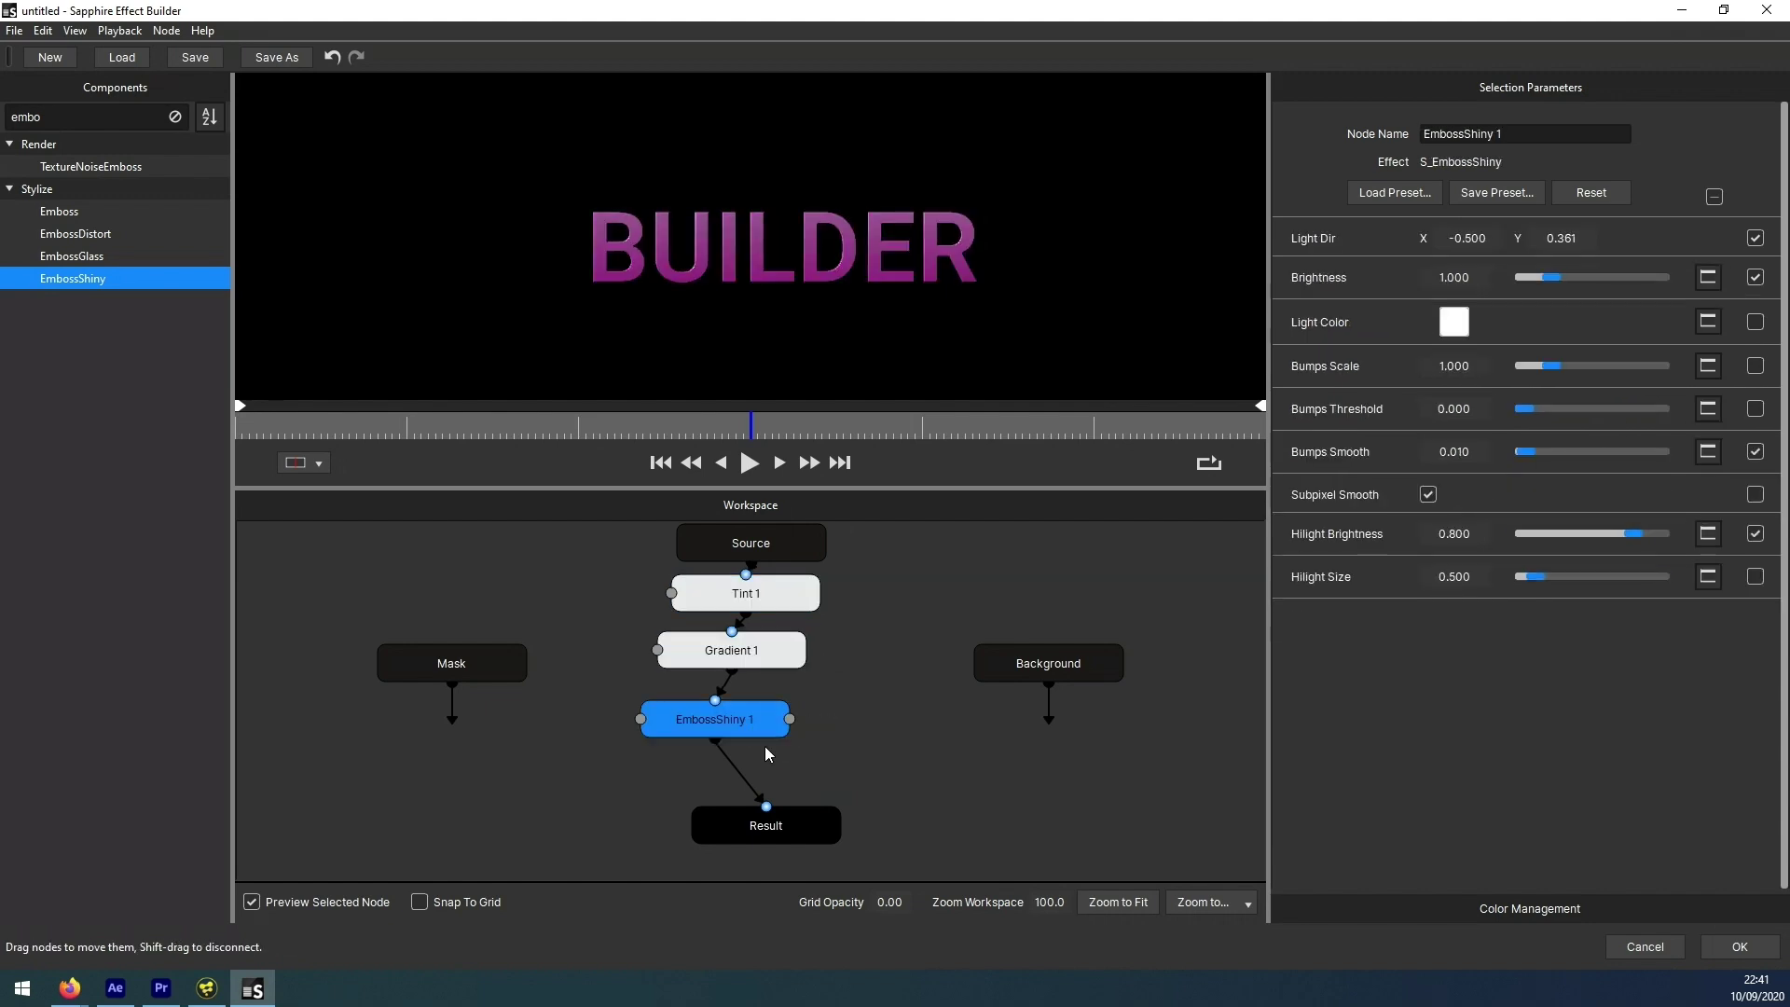
- Insert a Grunge node between EmbossShiny 1 and Result, and line up these three nodes in a column
drag(734, 726, 756, 723)
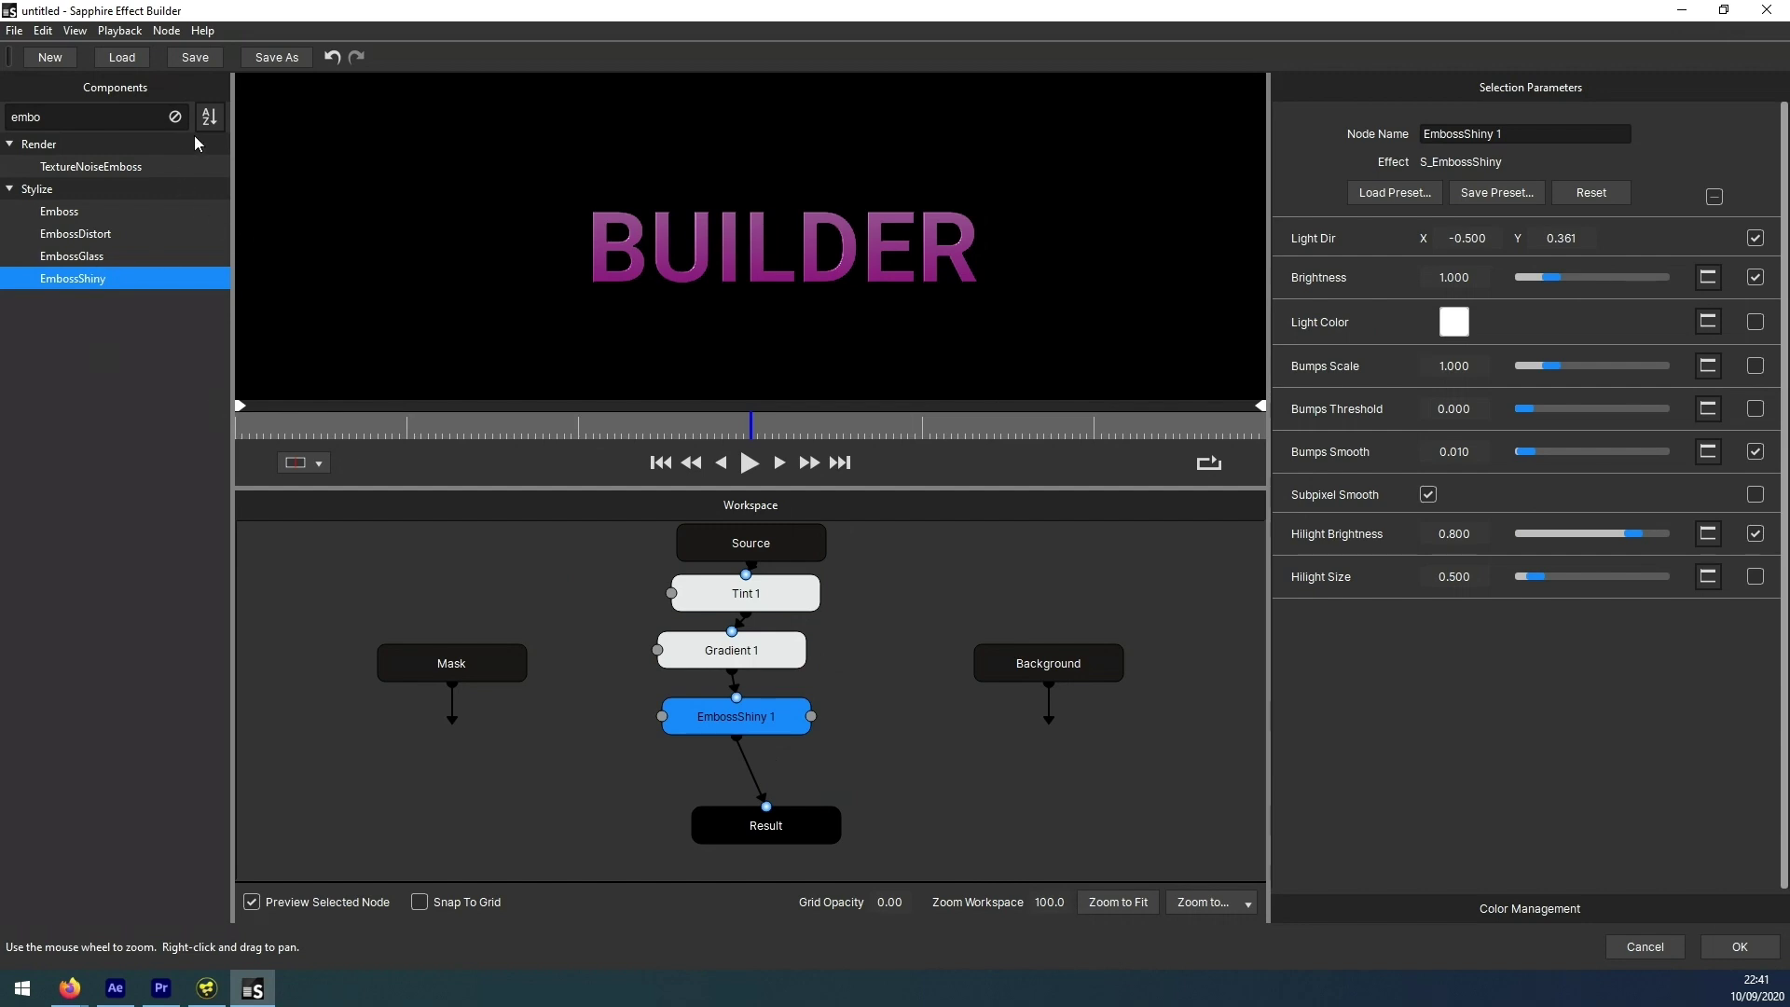
click(176, 117)
click(84, 121)
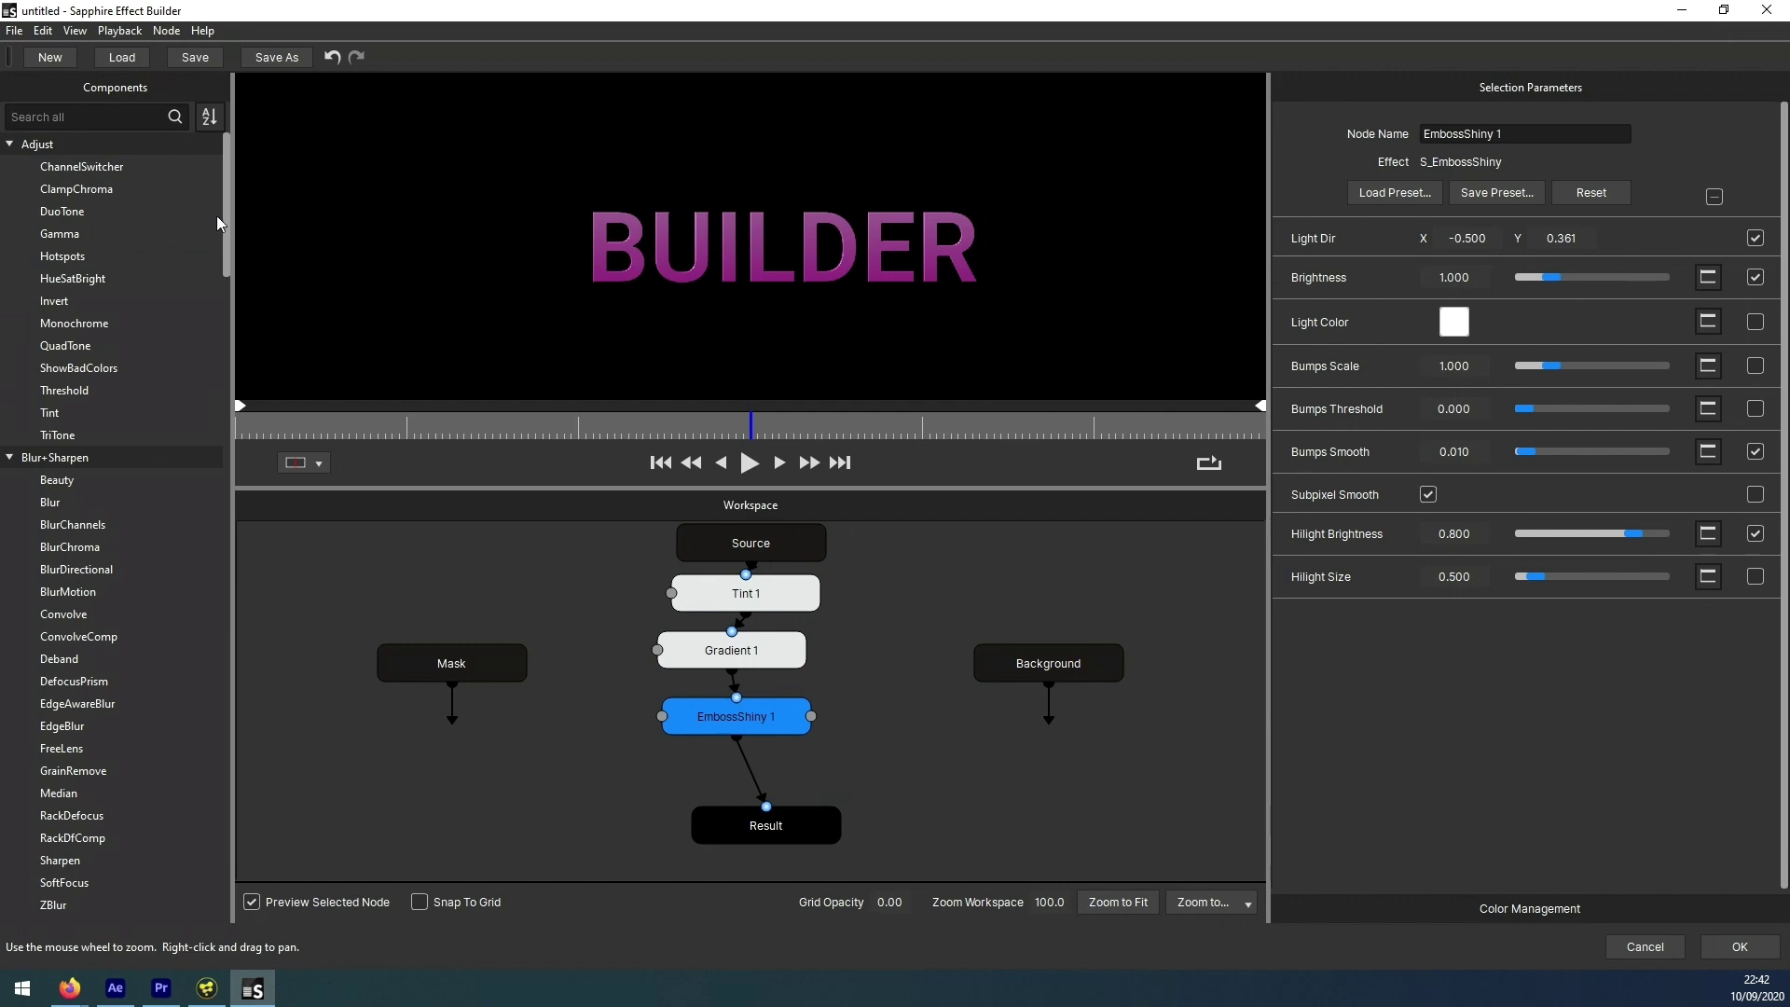
drag(227, 222, 261, 621)
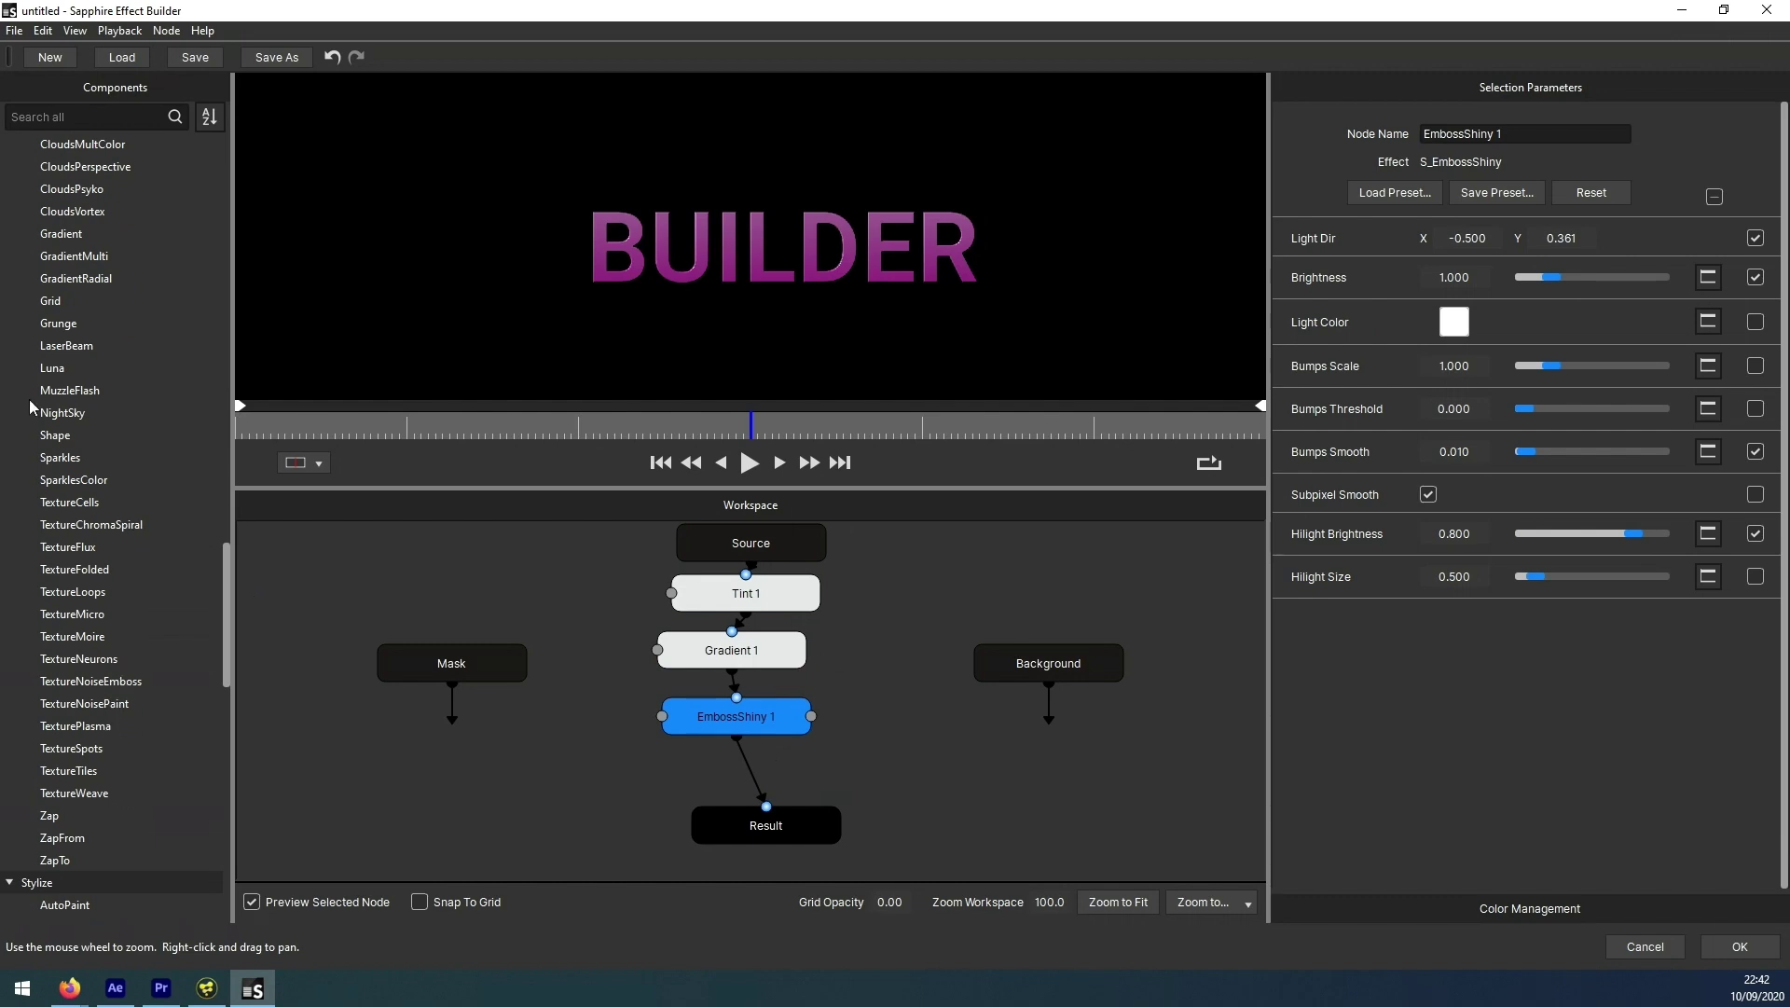
drag(44, 328, 752, 781)
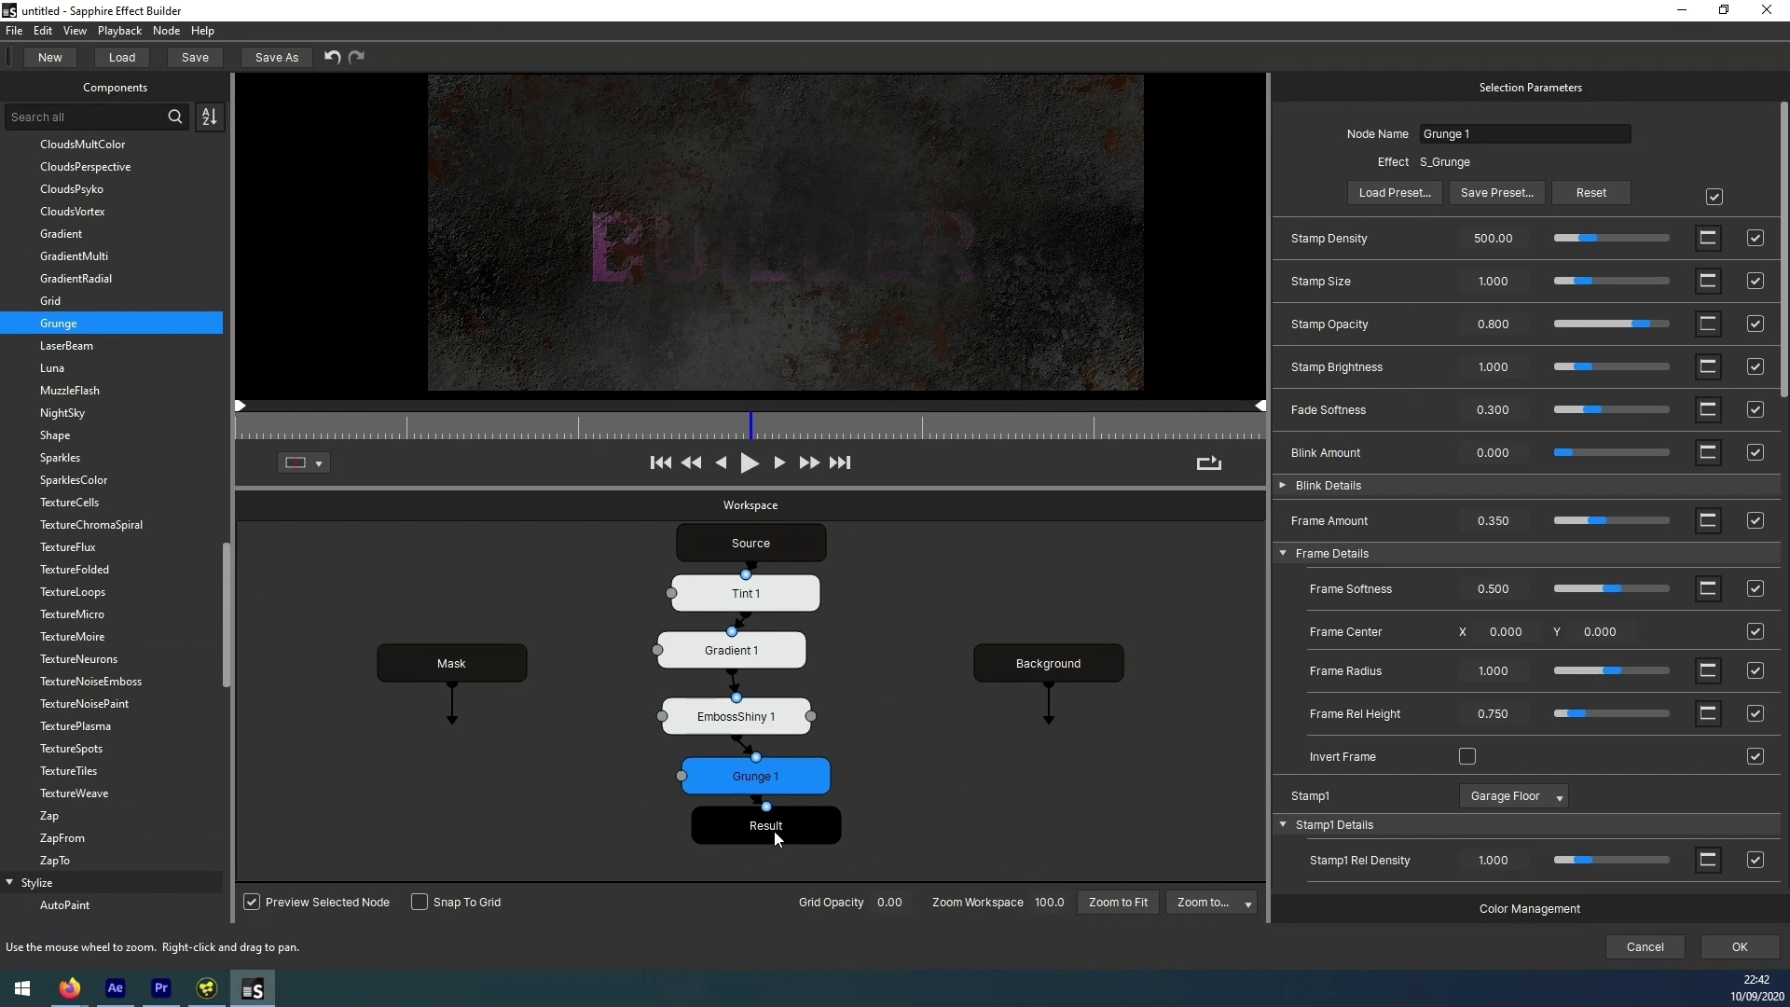
drag(775, 837, 753, 850)
drag(774, 778, 754, 779)
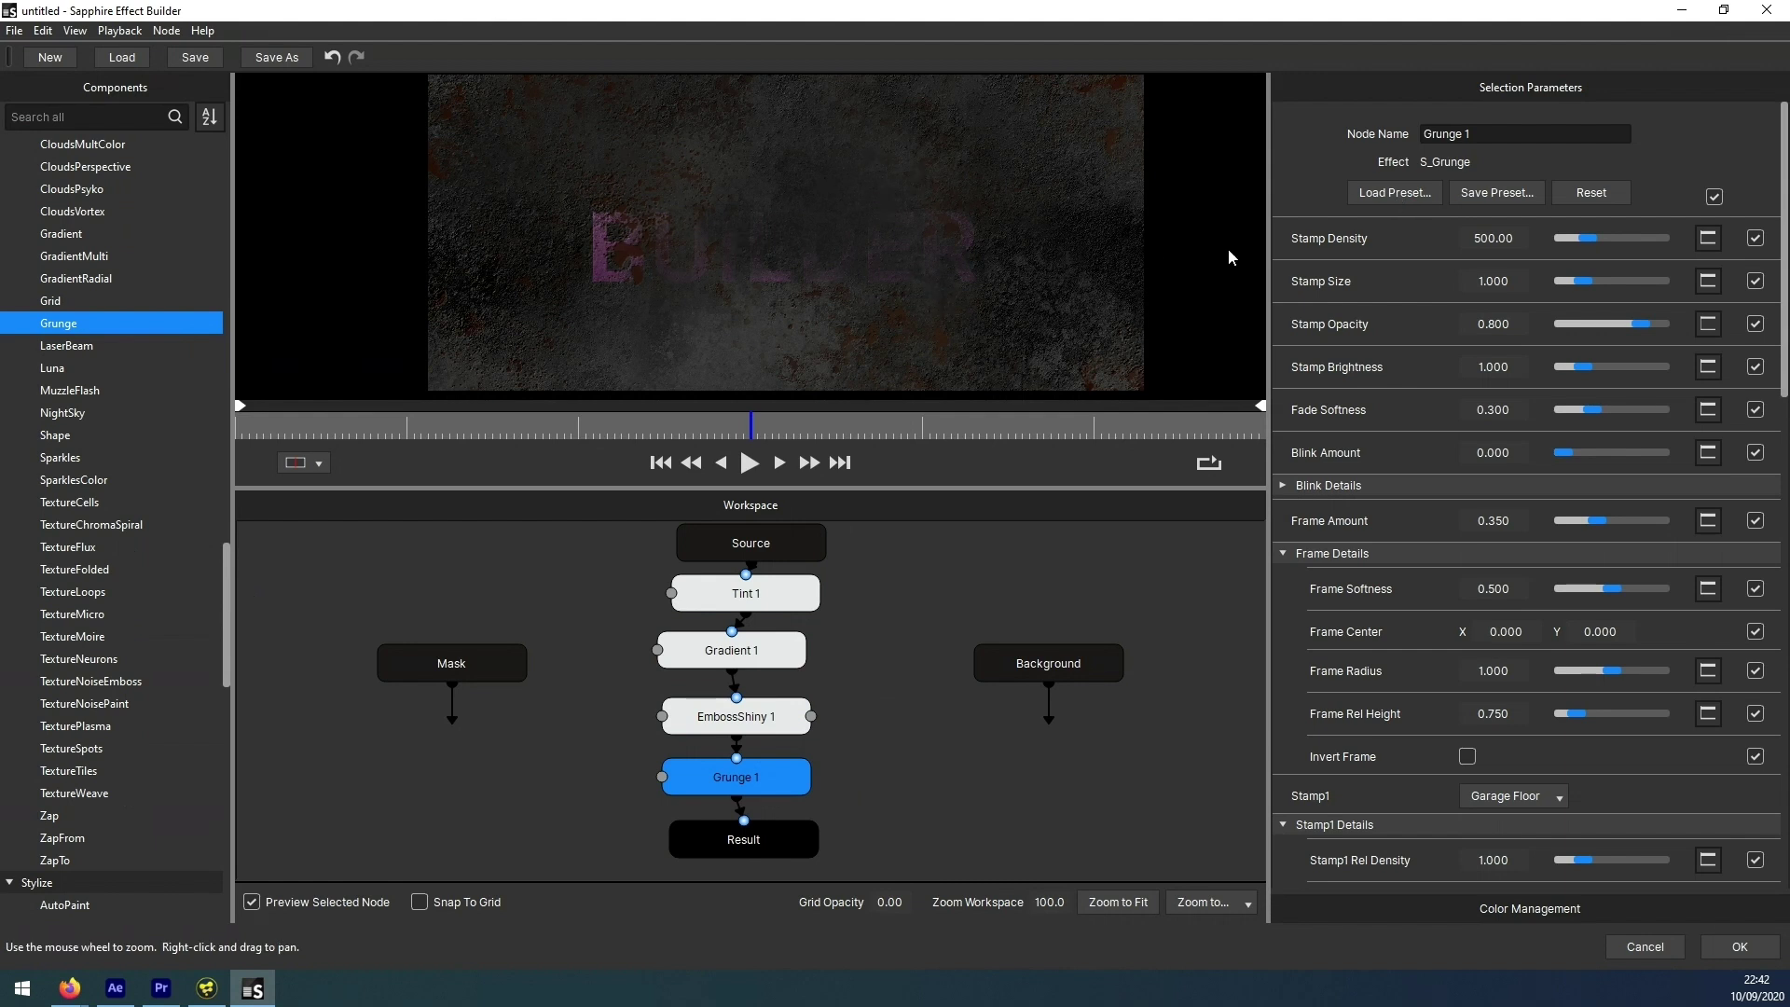
- Browse the Grunge presets, previewing Cracked Canvas, and load the Cracked preset into Grunge 1
click(1387, 191)
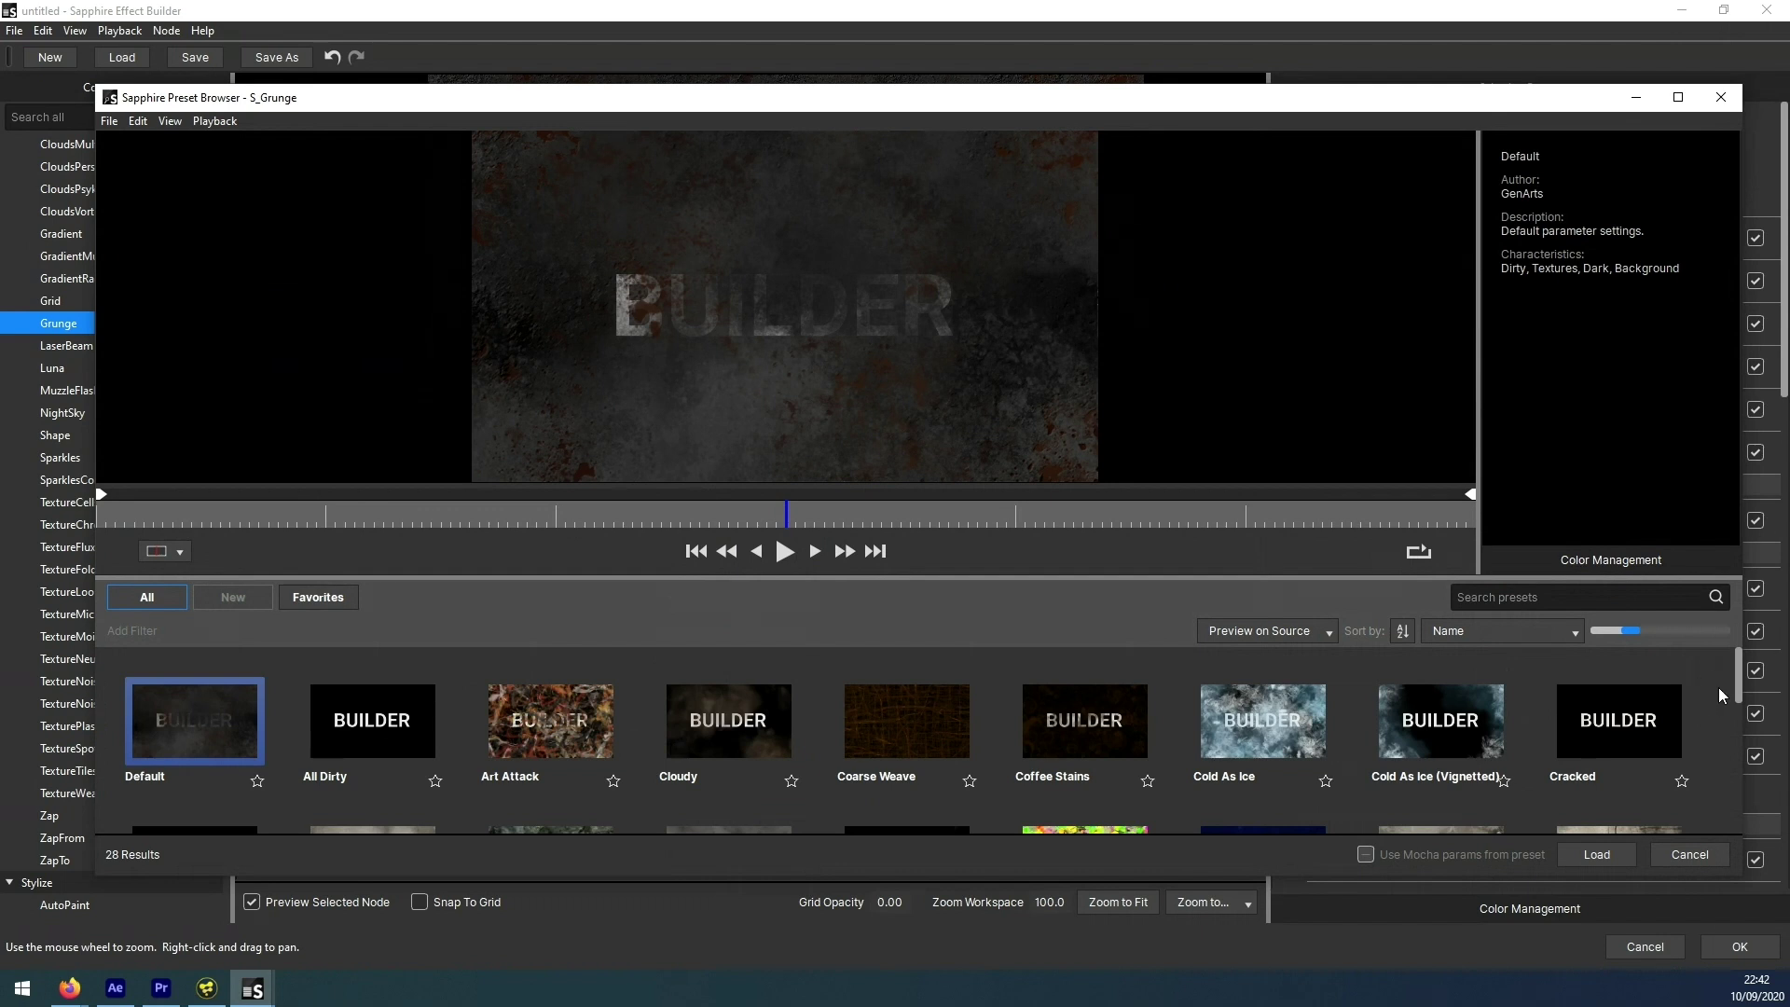
drag(1740, 675, 1732, 705)
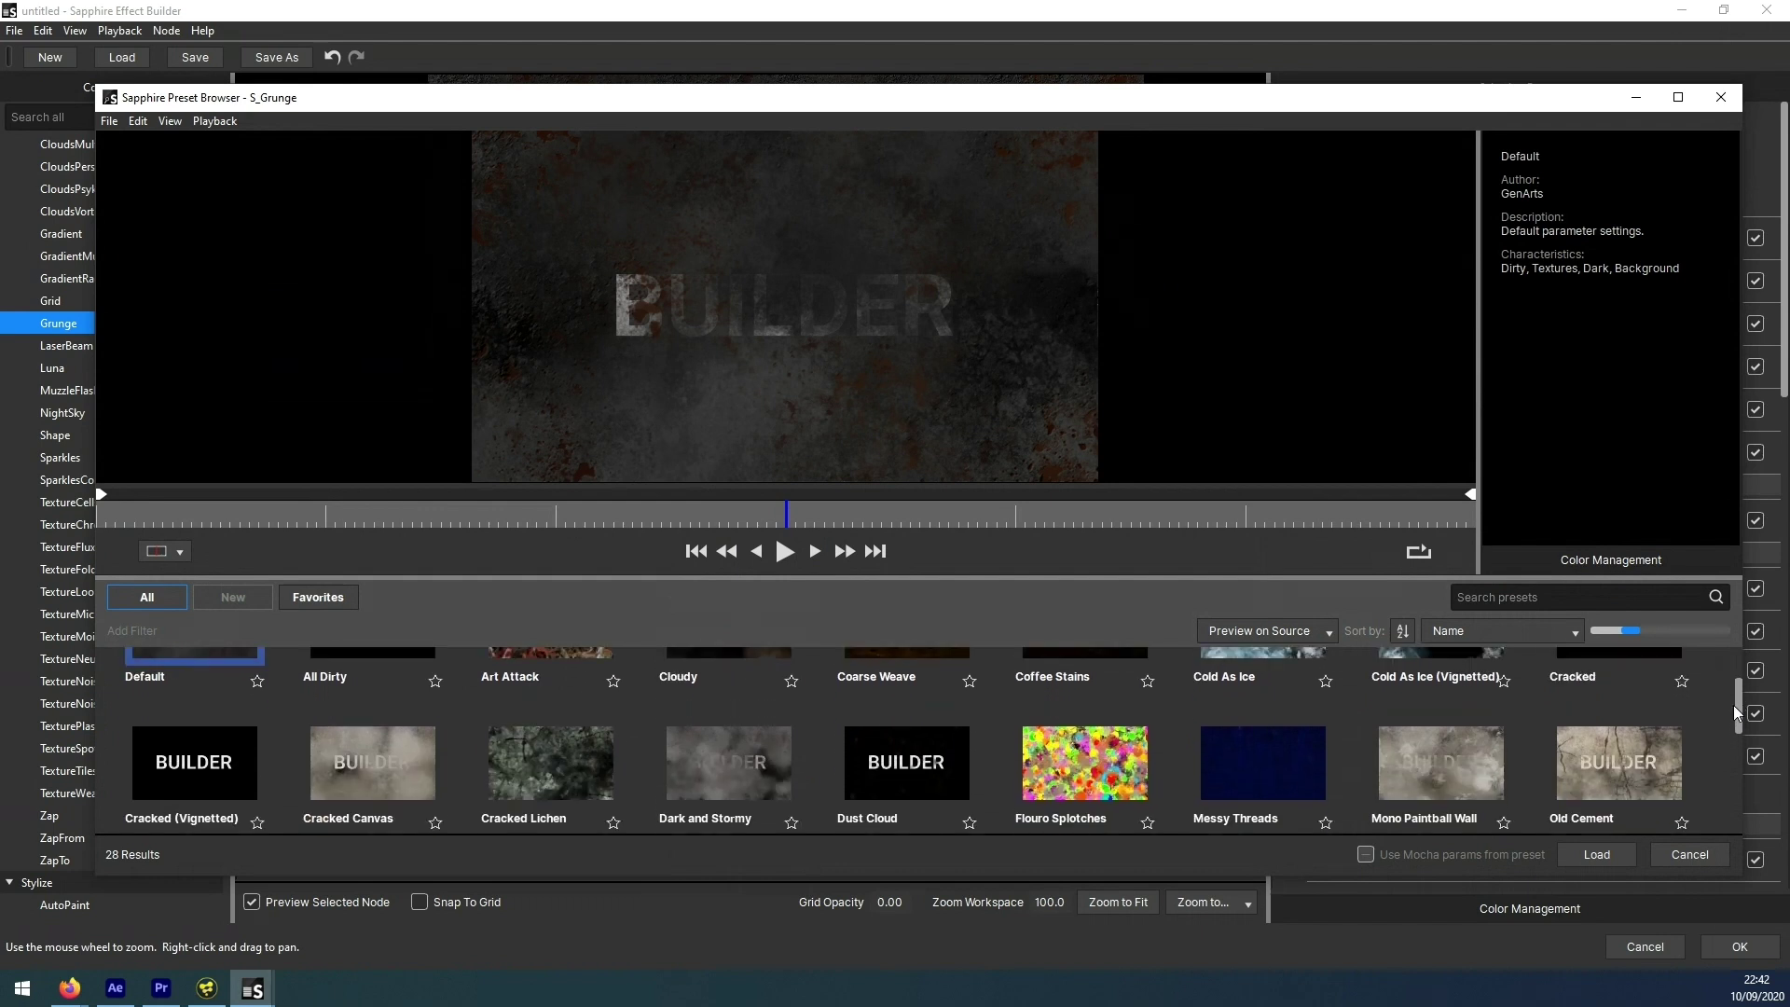
click(416, 768)
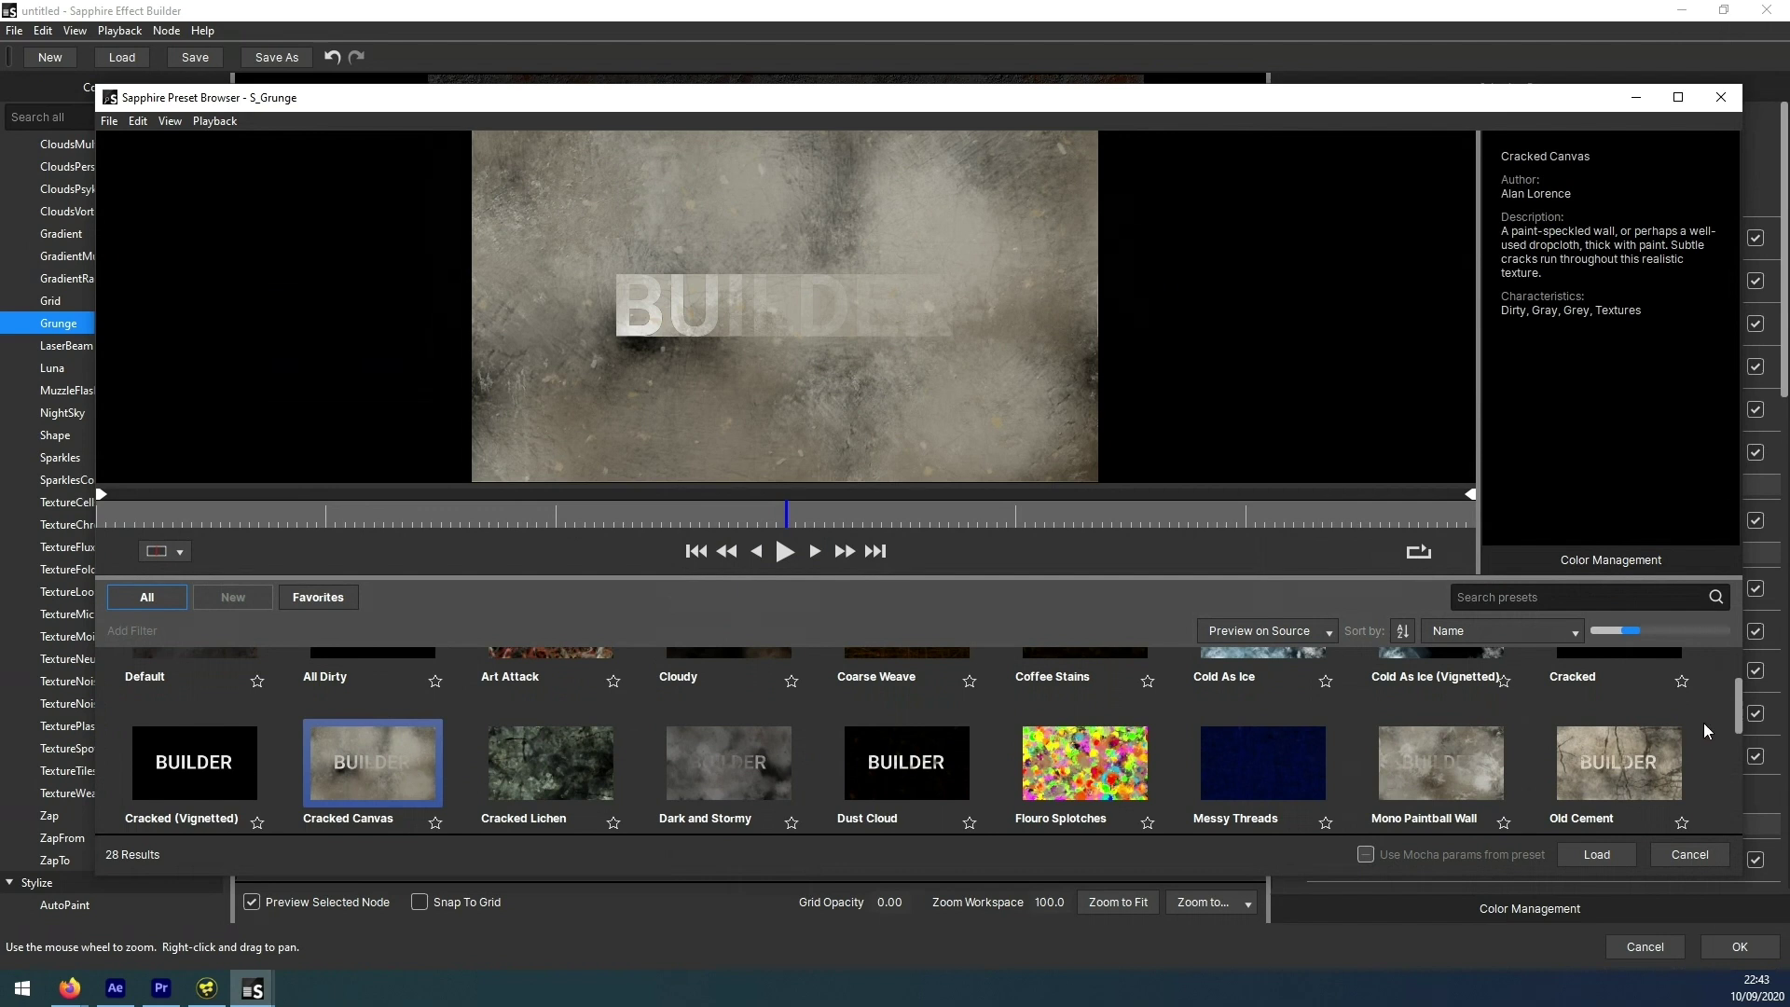
drag(1734, 703, 1736, 688)
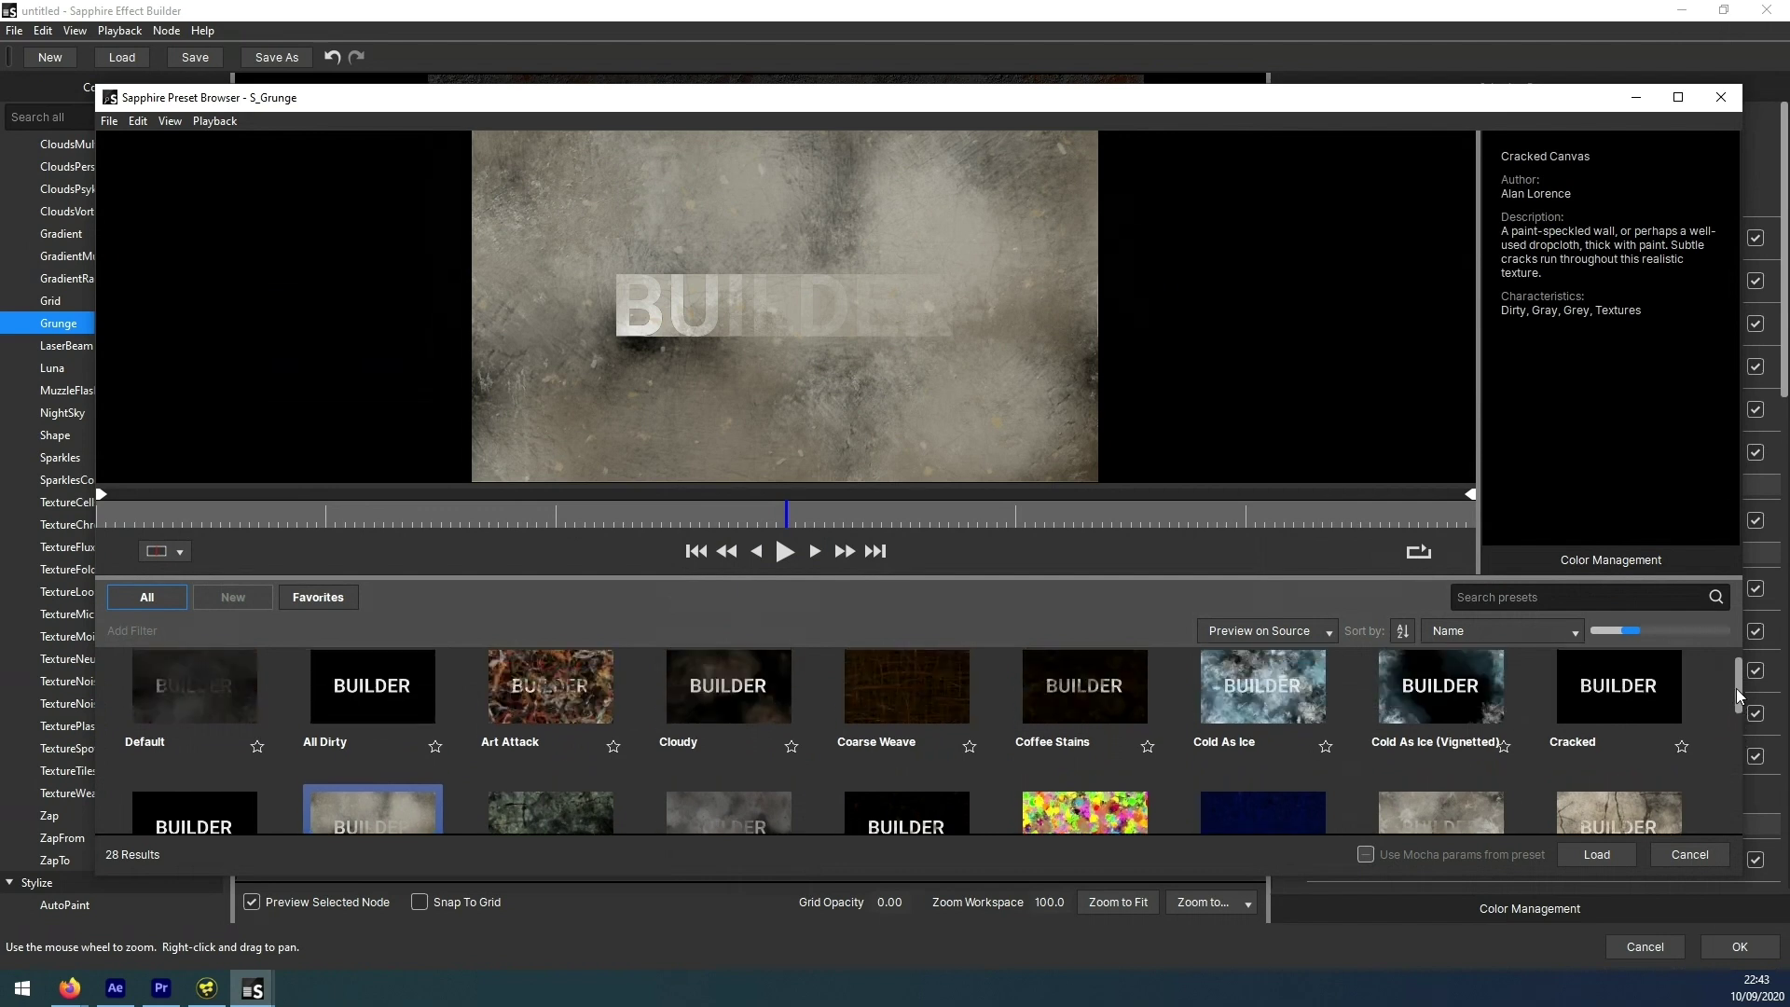
click(1632, 708)
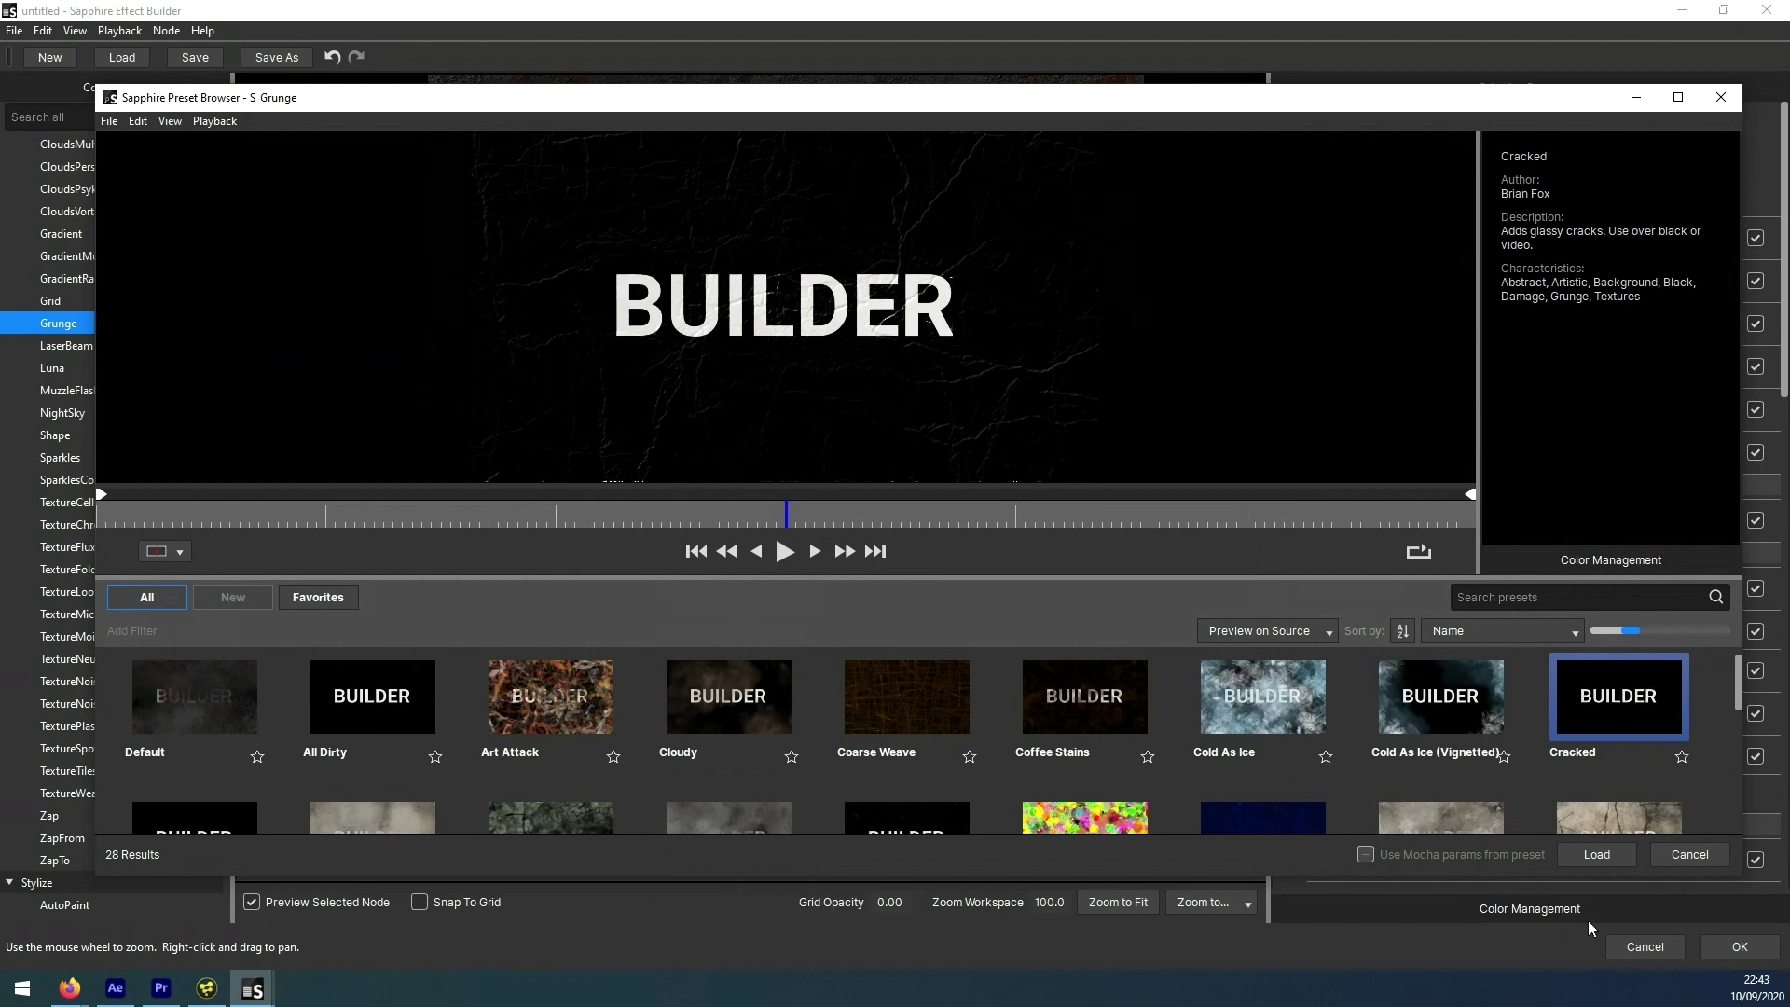
click(1596, 855)
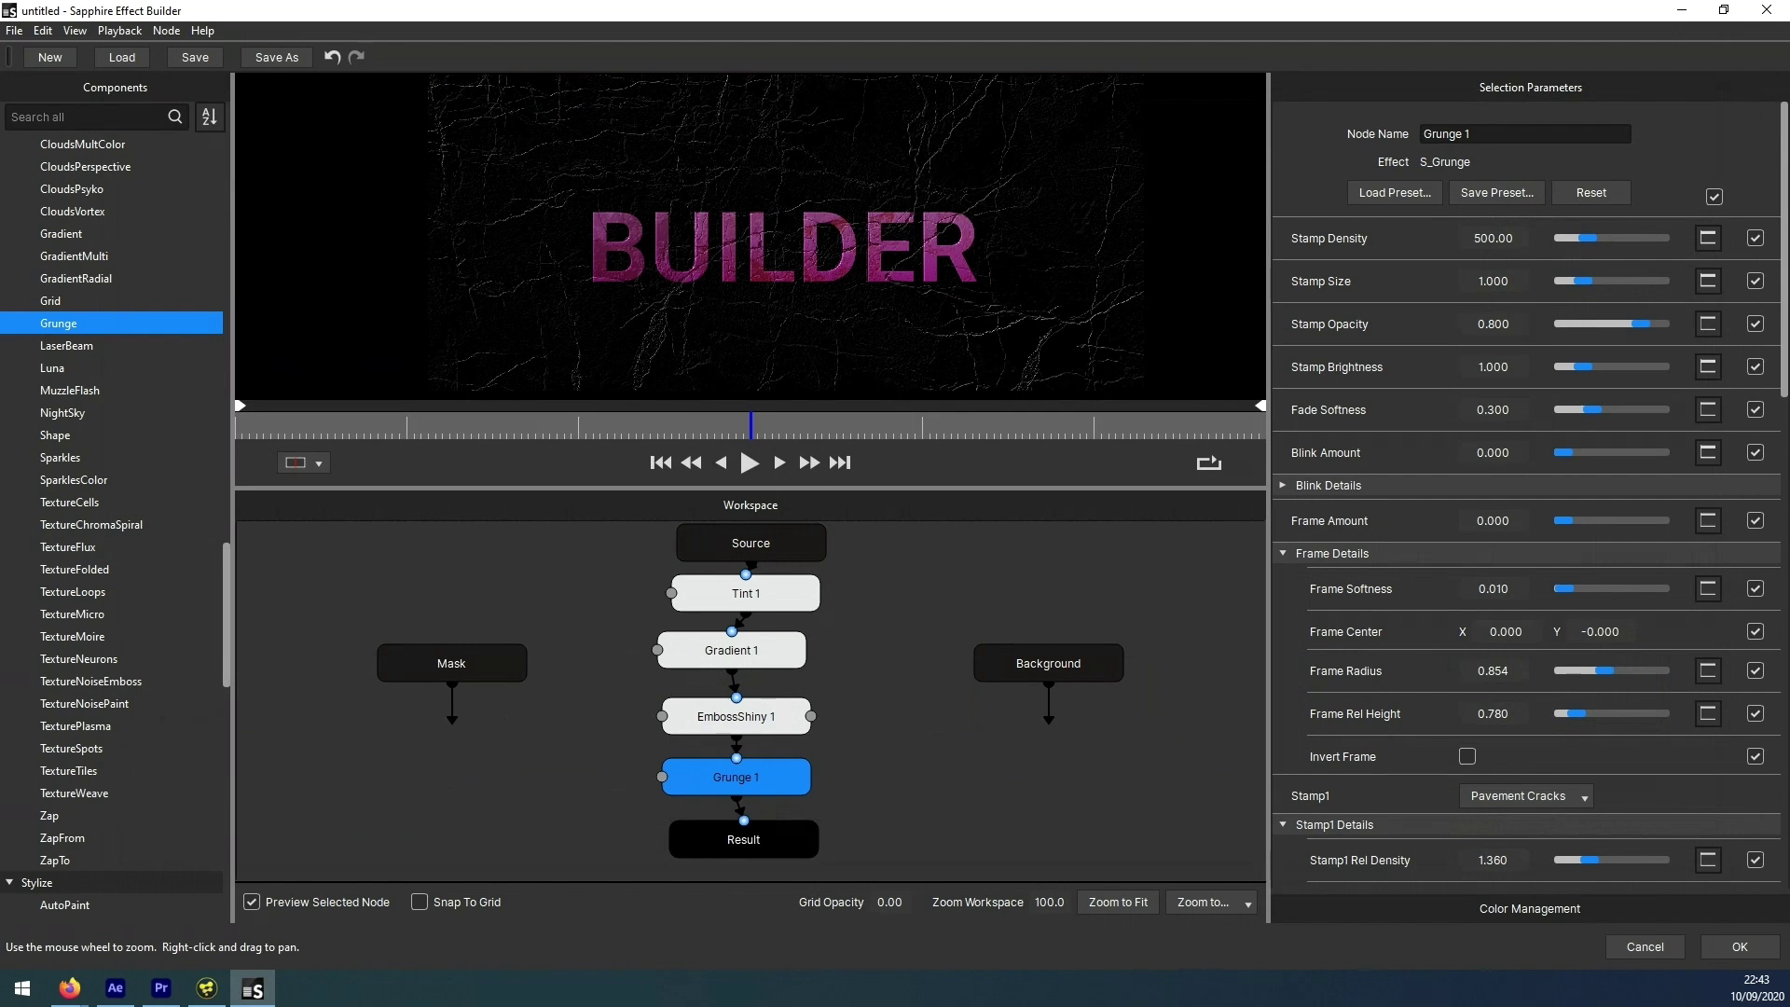
- Examine the Grunge 1 node's full parameter list, from Stamp Density down to Seed
click(70, 988)
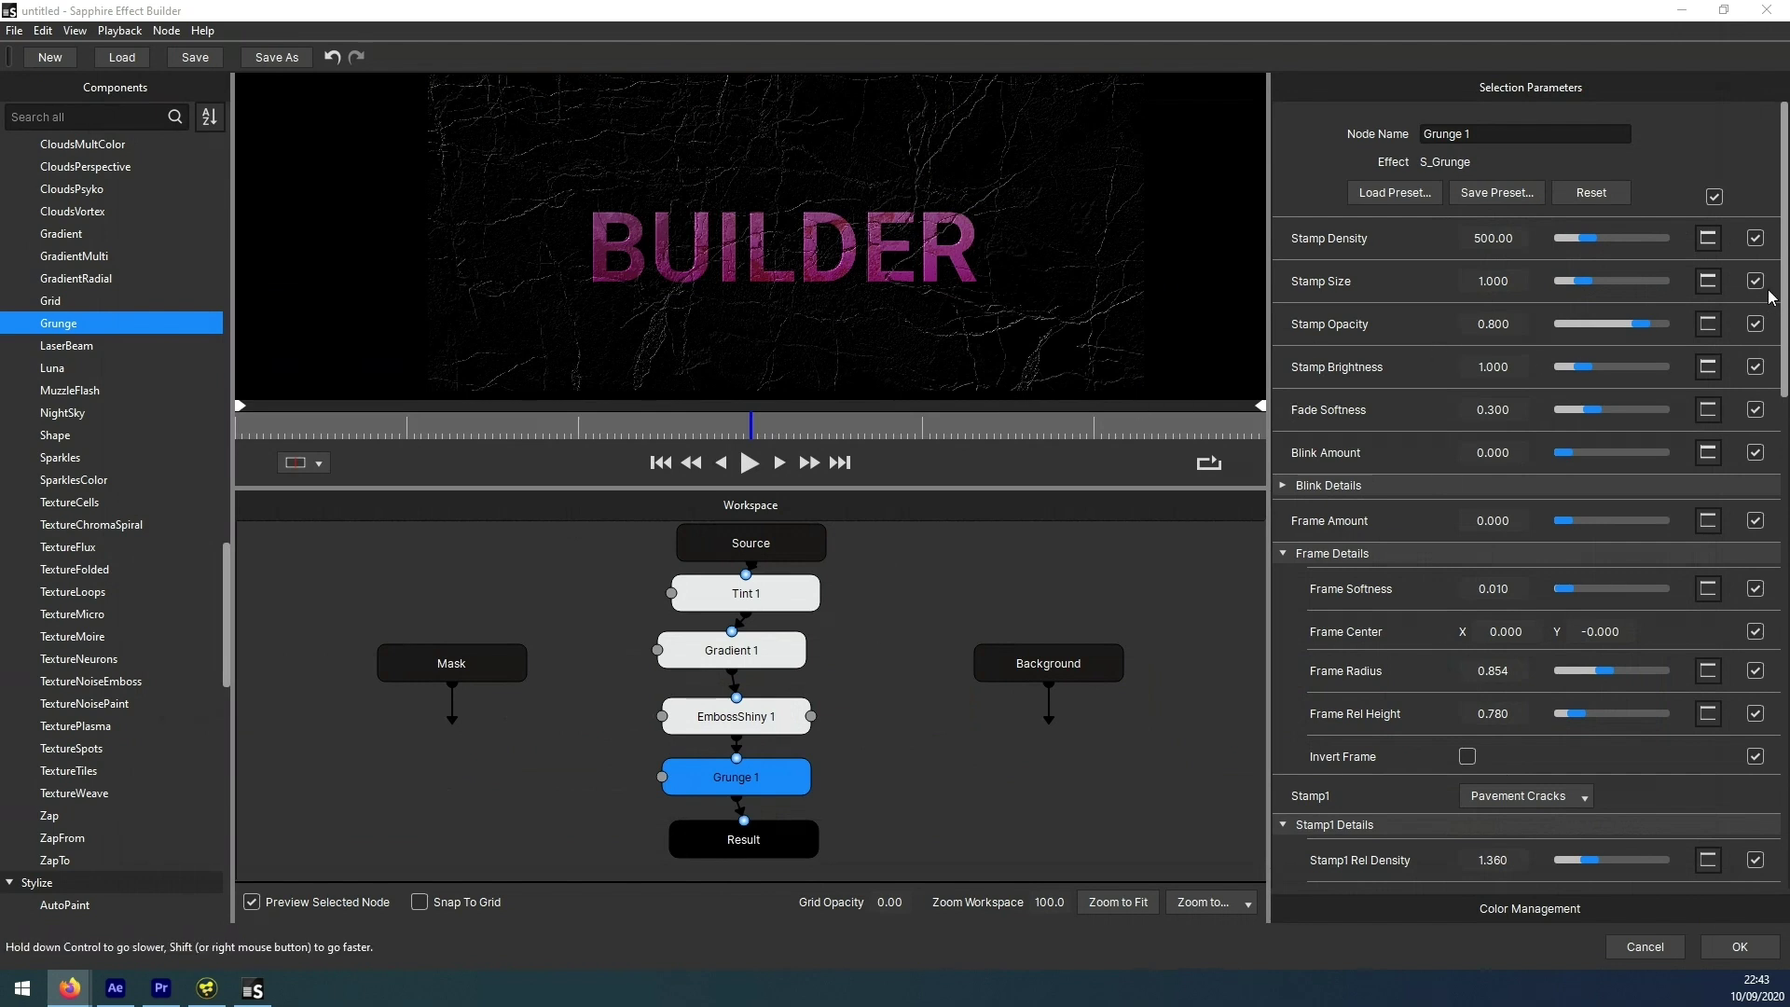
scroll(1786, 292, down, 15)
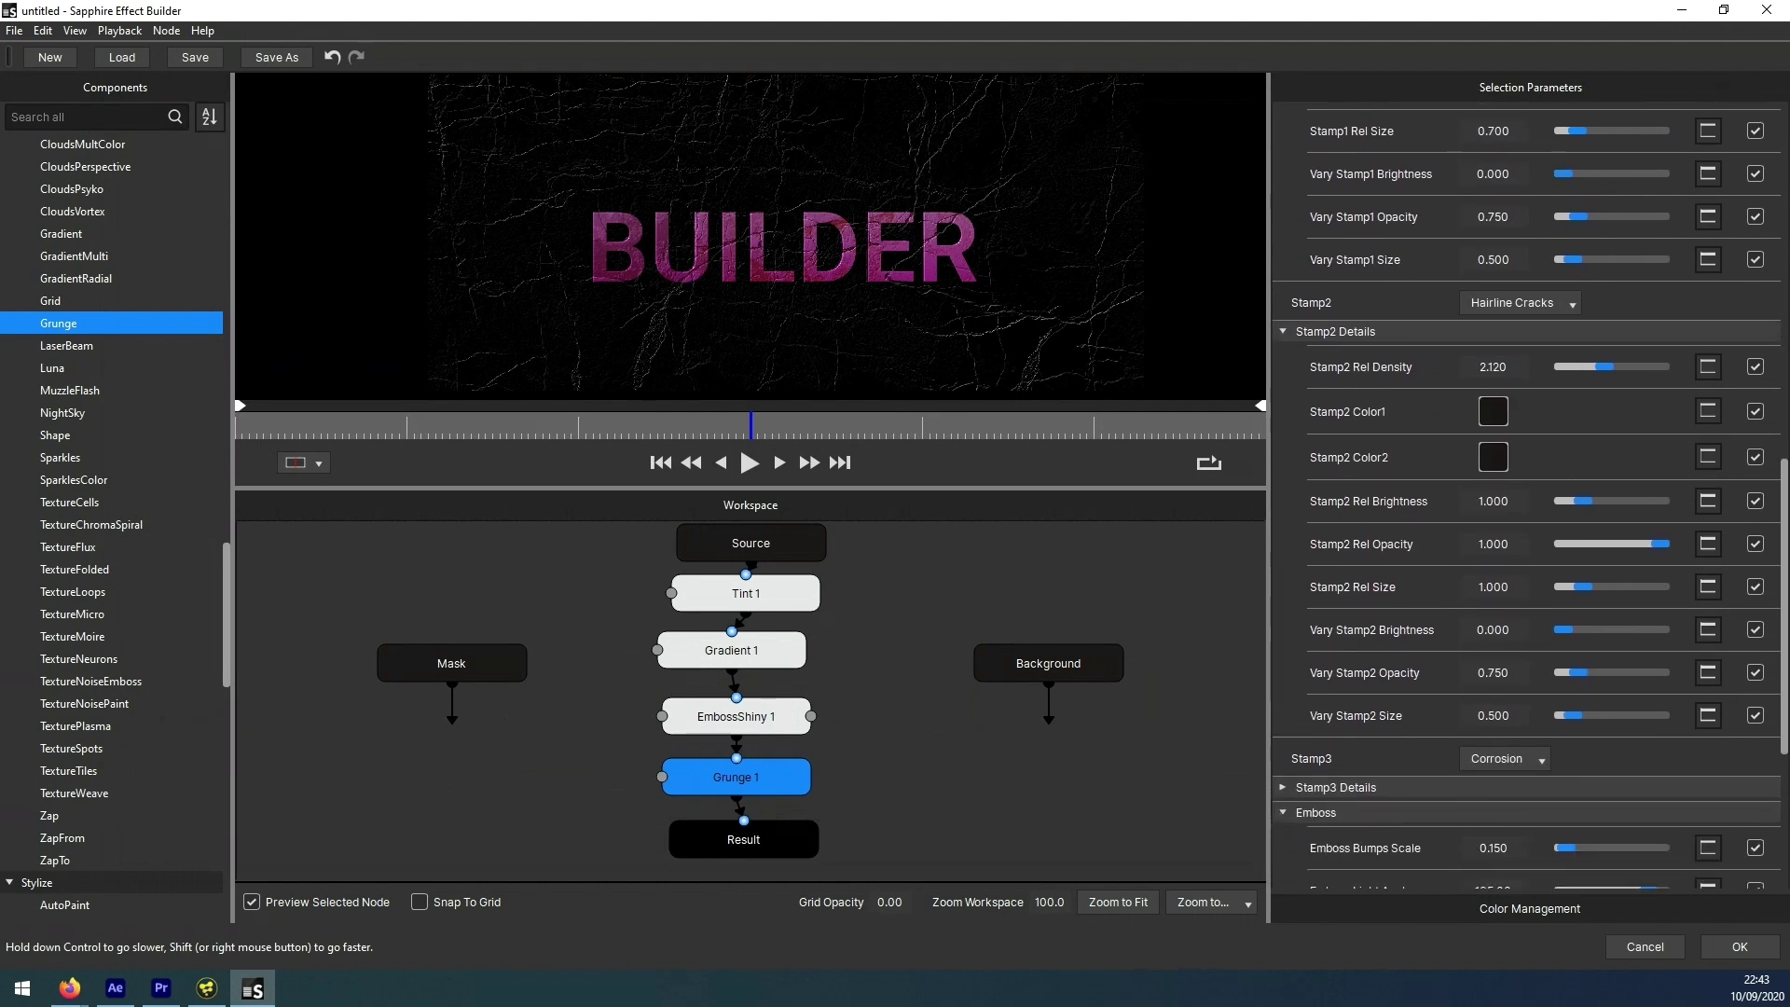
scroll(1529, 494, down, 2)
scroll(1529, 494, up, 14)
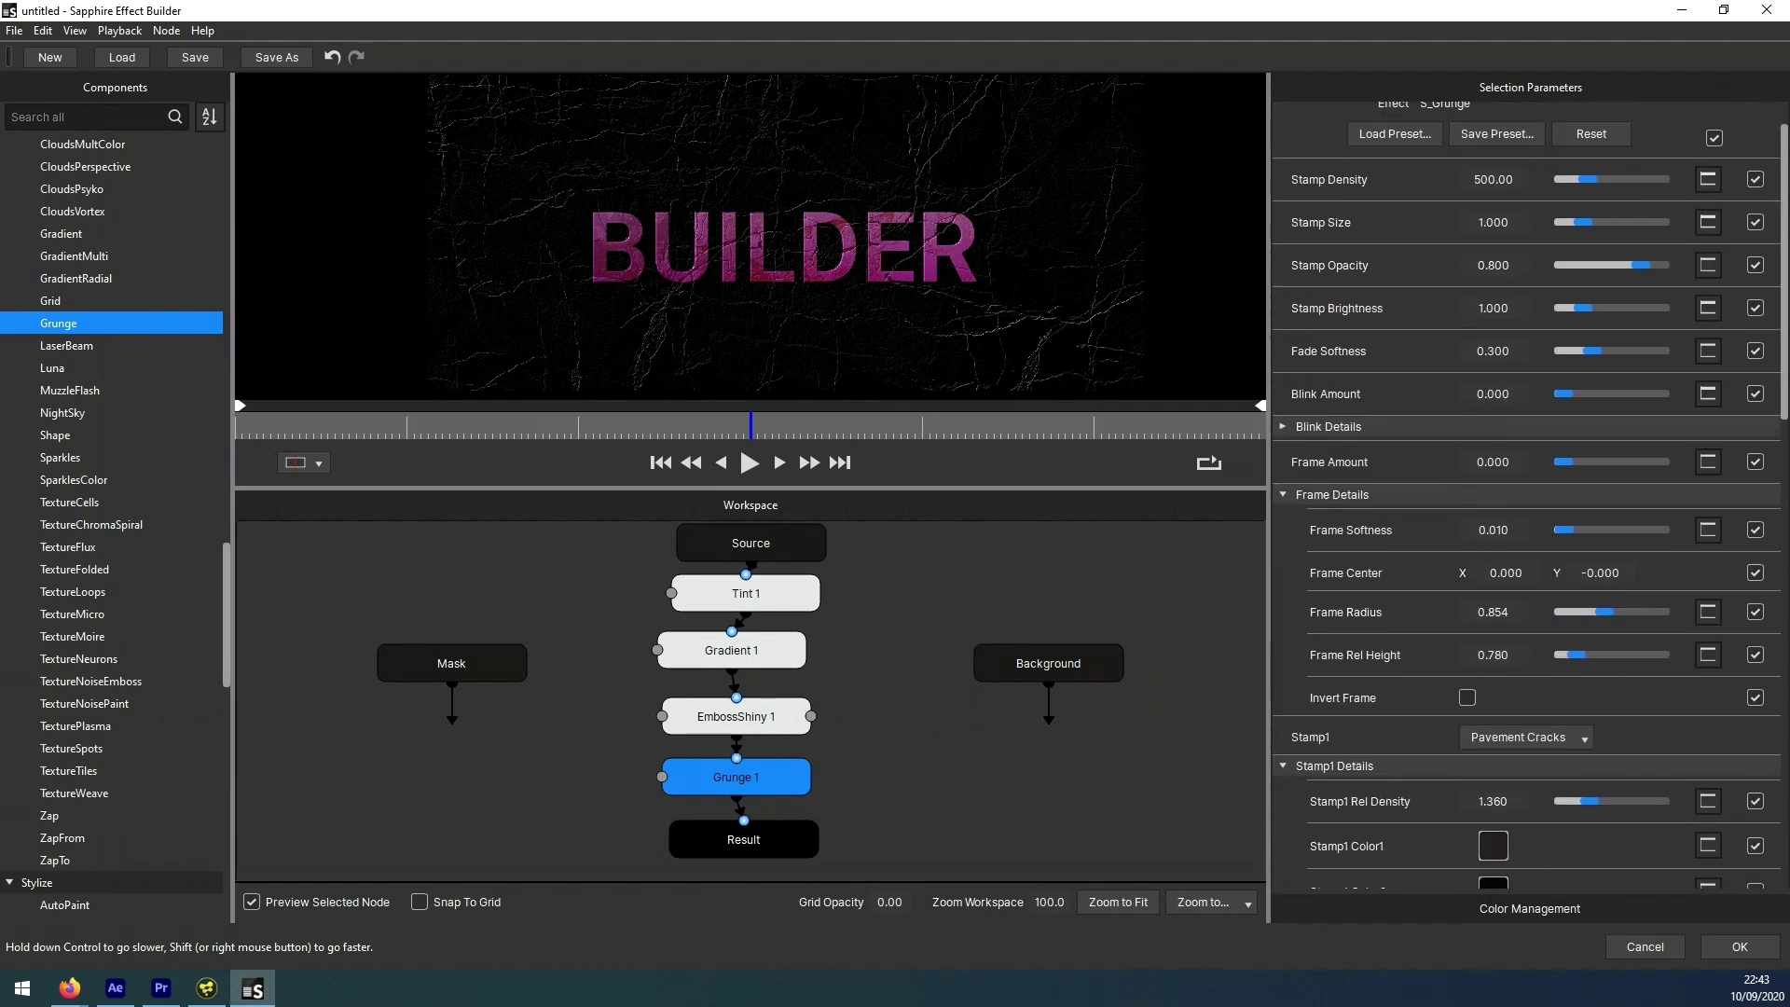
scroll(1529, 494, down, 12)
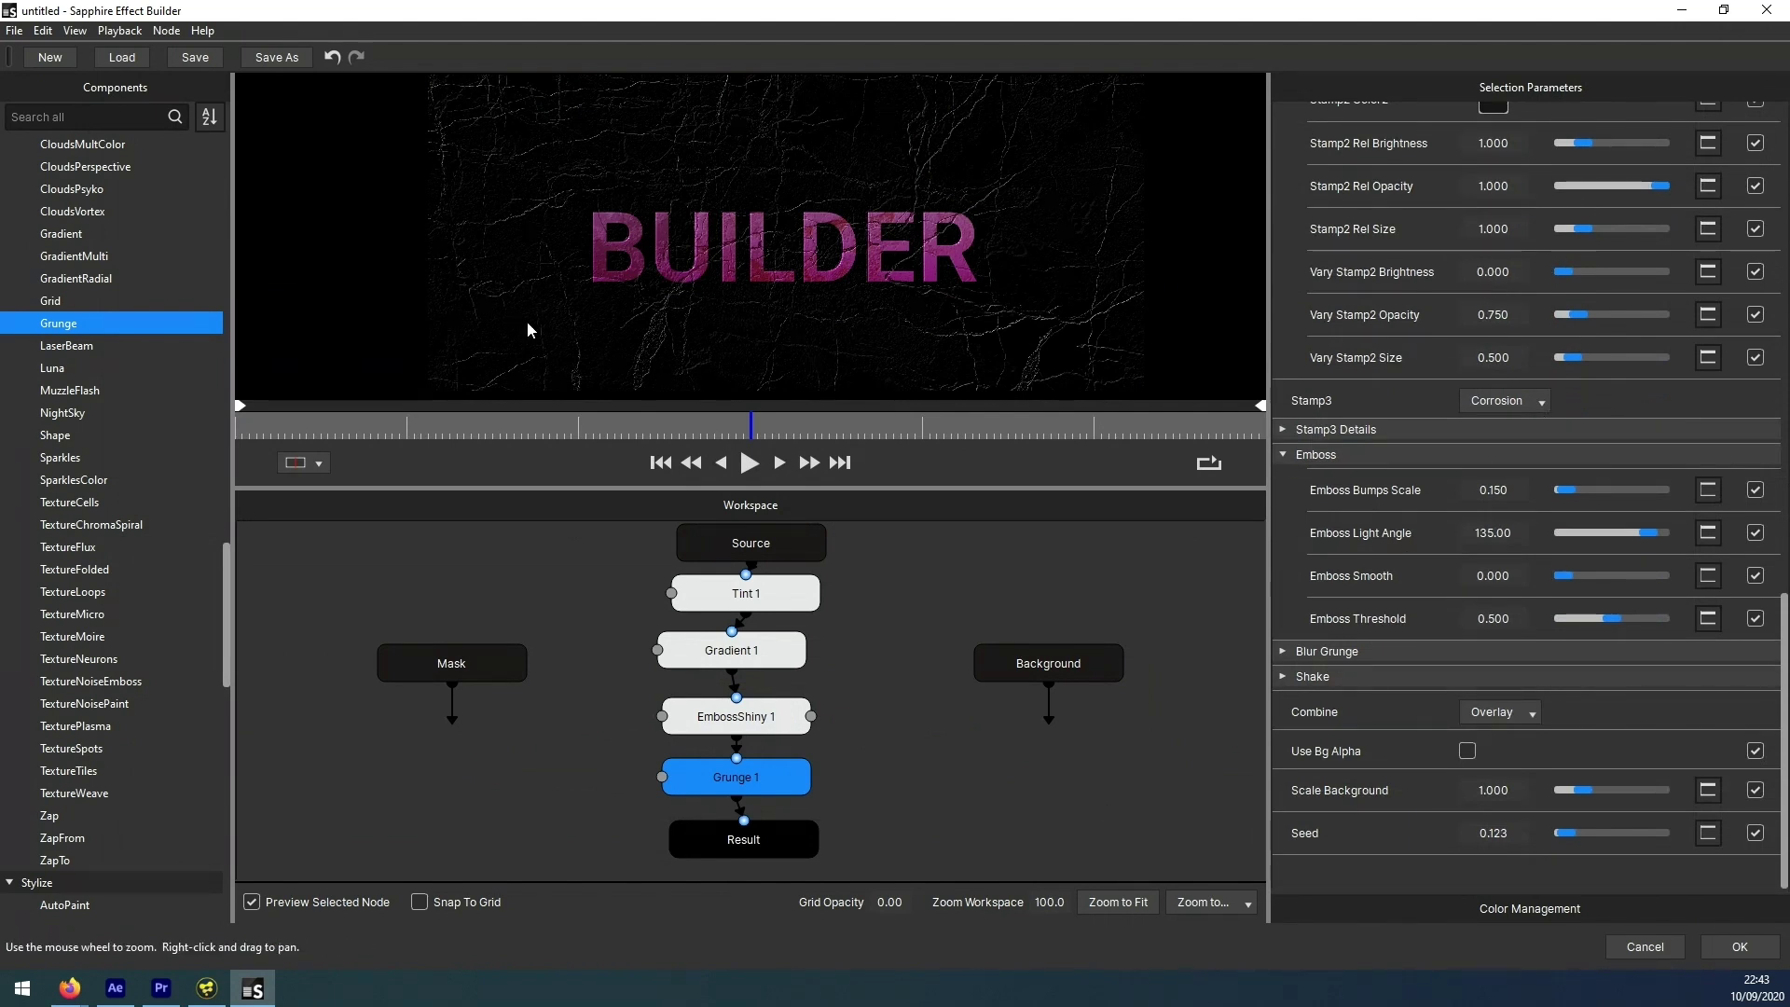
- Unpublish all Grunge 1 parameters, then set Stamp Density to 423.08 and Stamp Opacity to 0.260, publishing only those two
drag(1783, 746, 1755, 220)
click(1714, 196)
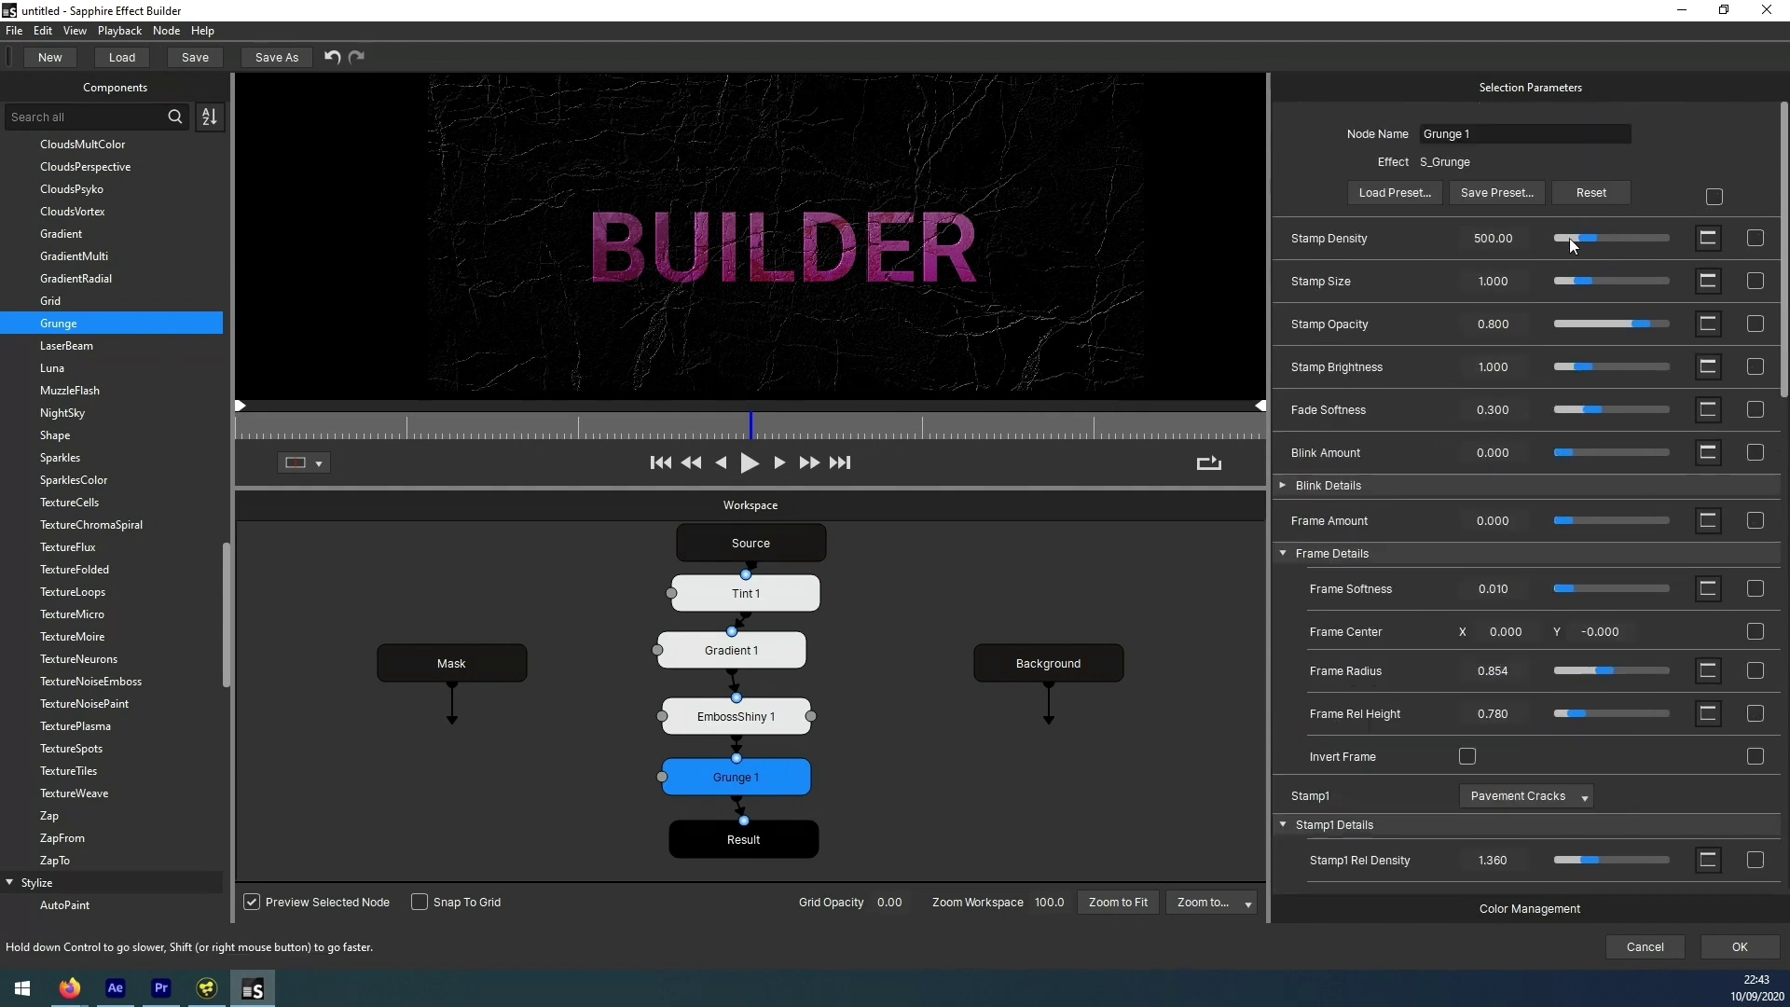
mouse_move(1589, 245)
mouse_down()
mouse_move(1558, 243)
mouse_move(1578, 245)
mouse_up()
click(1756, 239)
drag(1623, 327, 1589, 333)
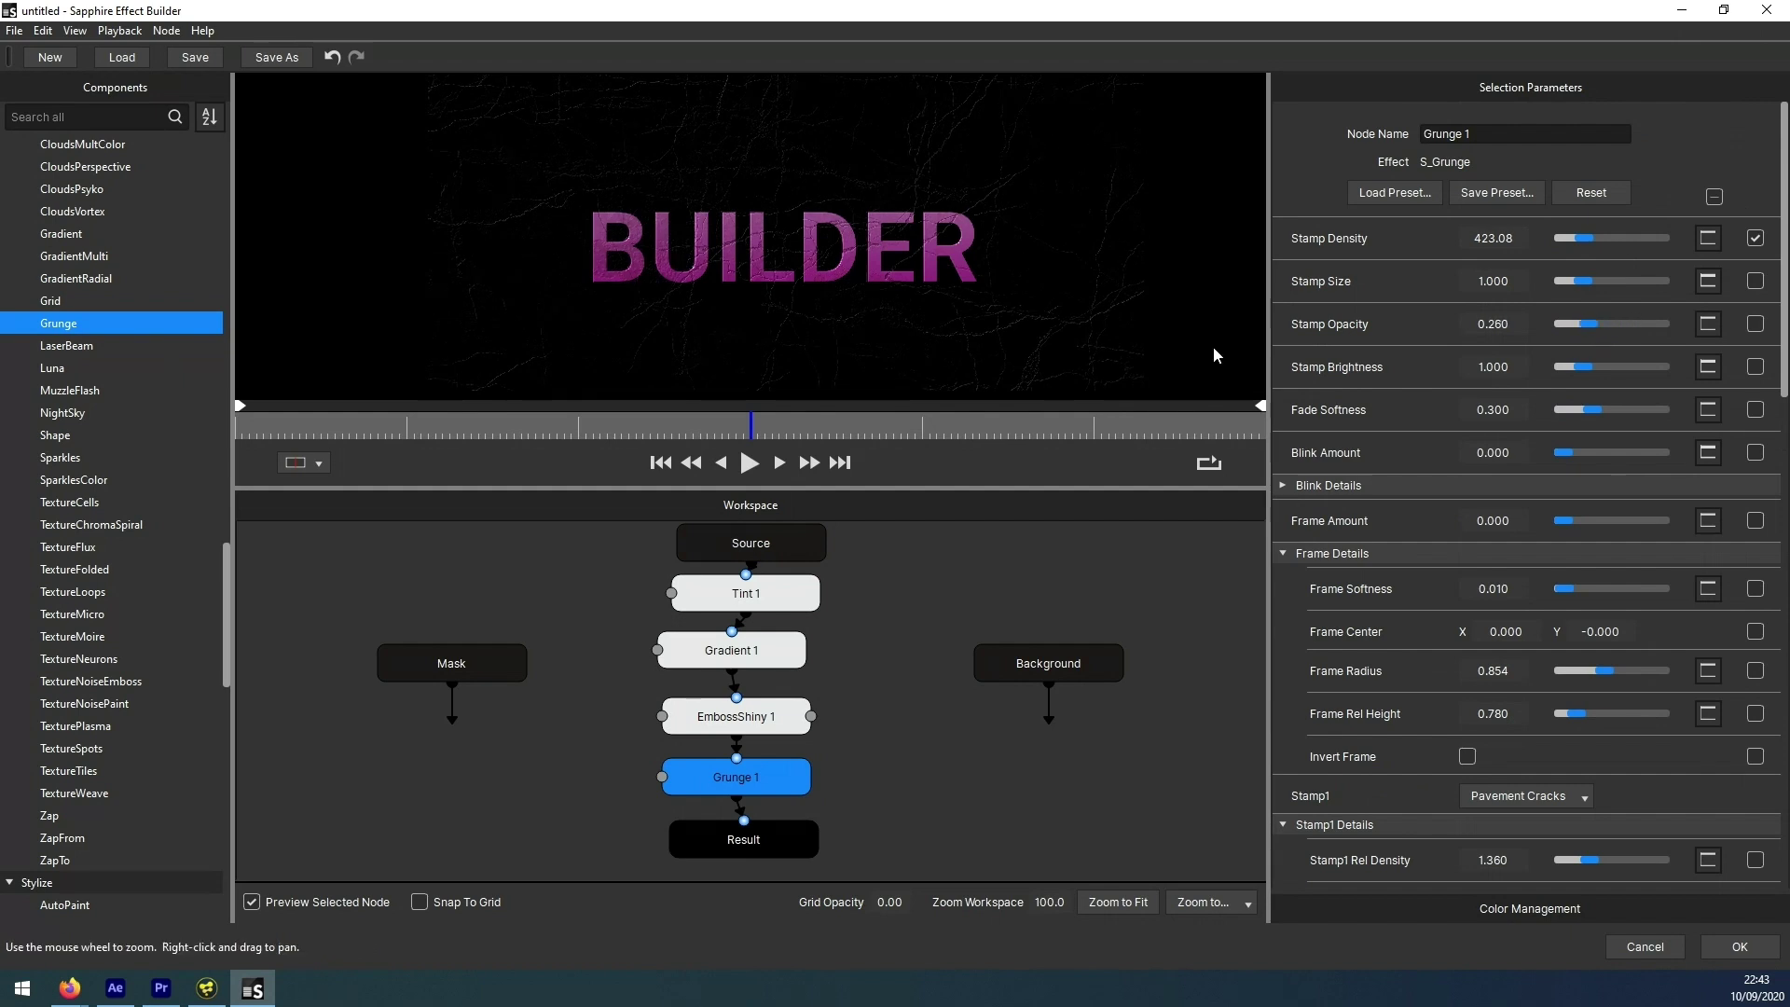
click(1756, 323)
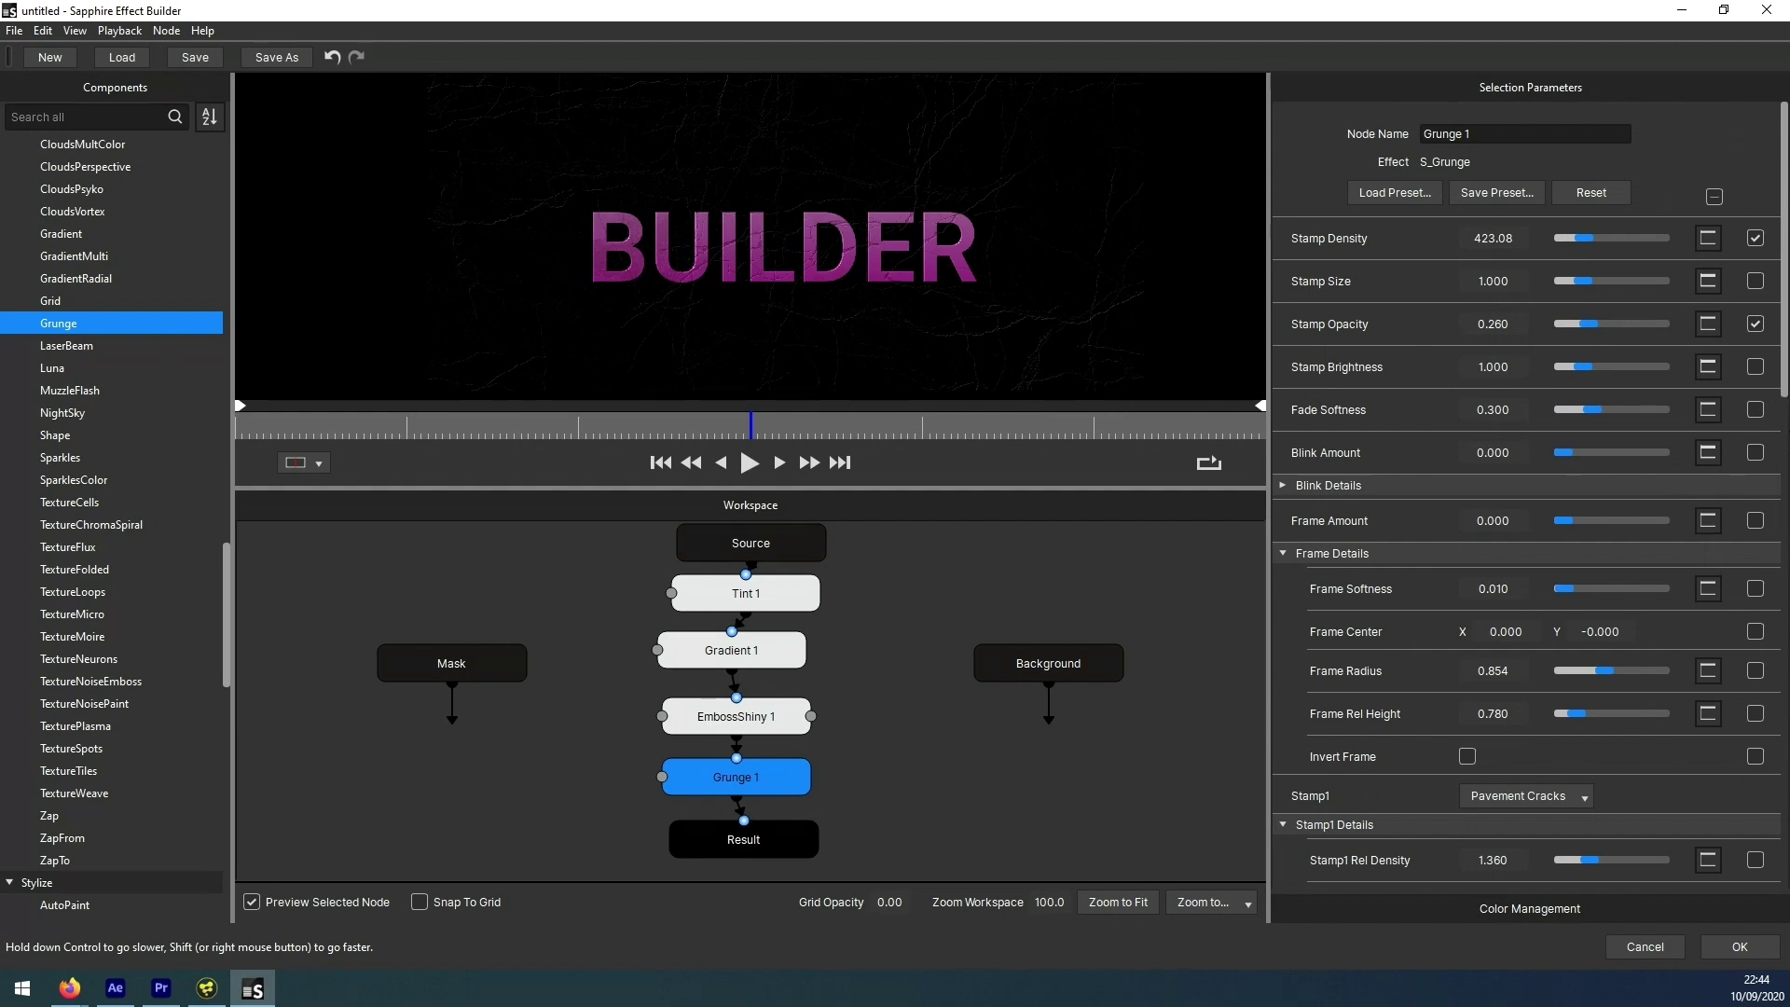
- Examine the title's transparency by showing the checkerboard behind the preview and hiding it again
drag(1786, 401, 1766, 909)
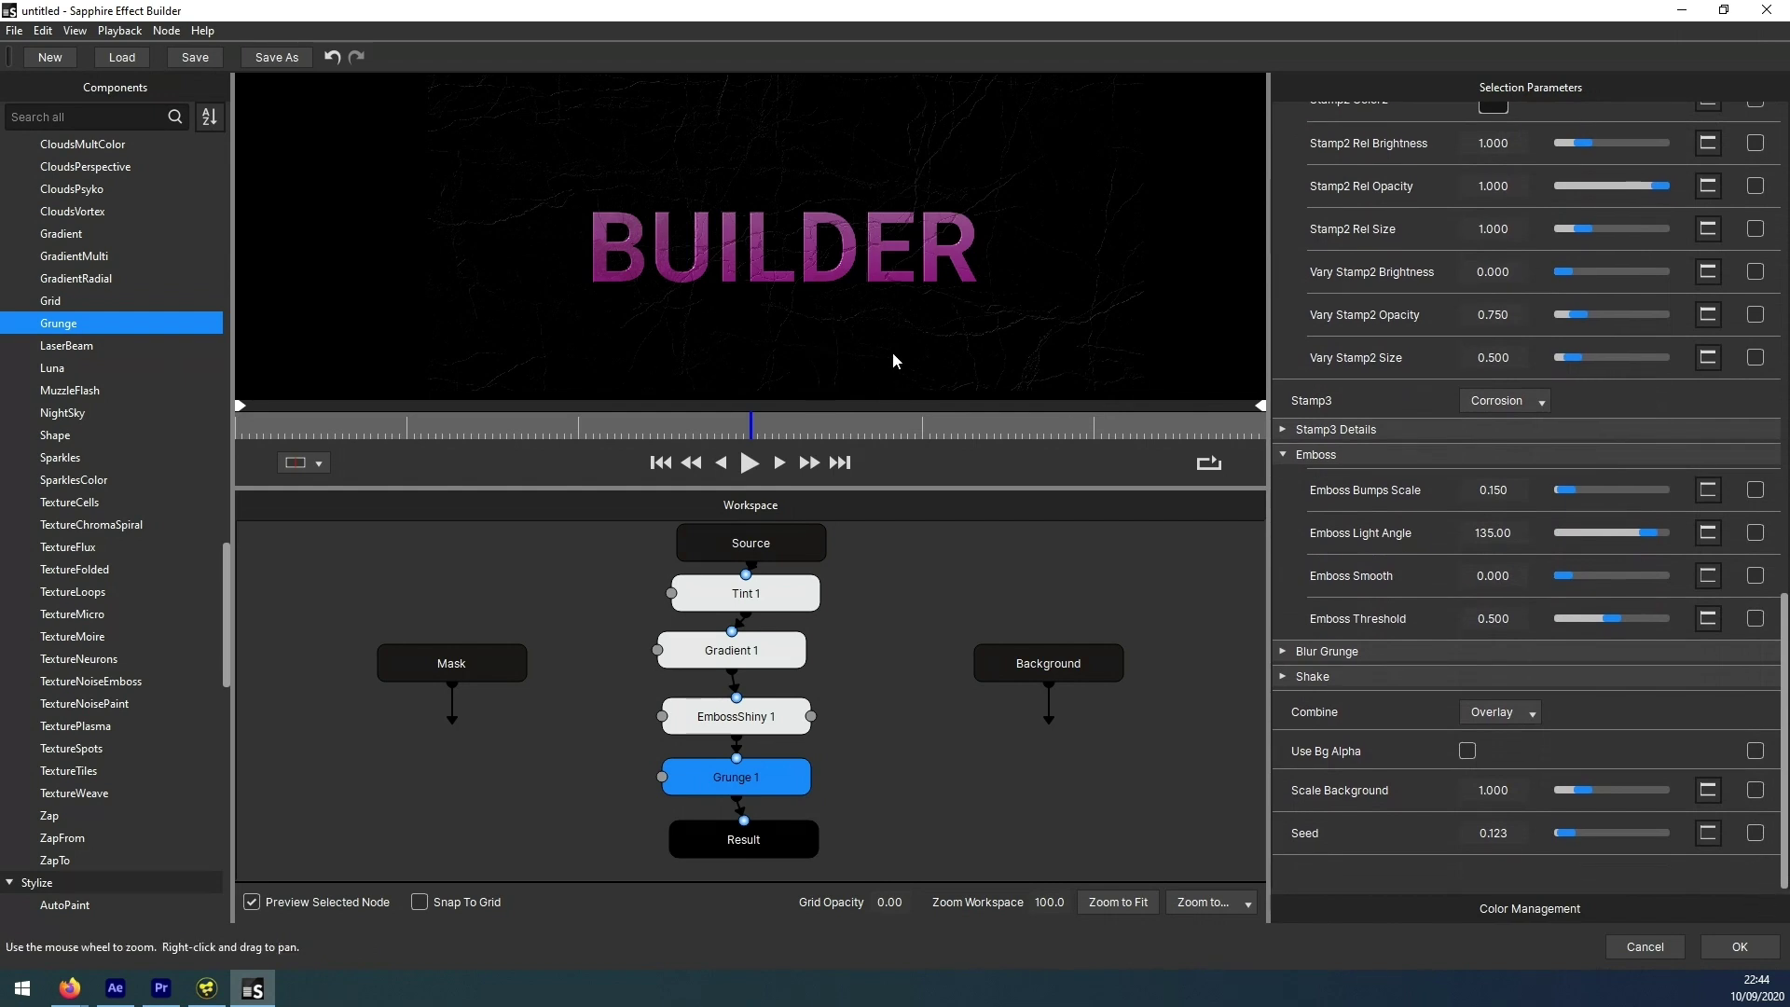
click(119, 31)
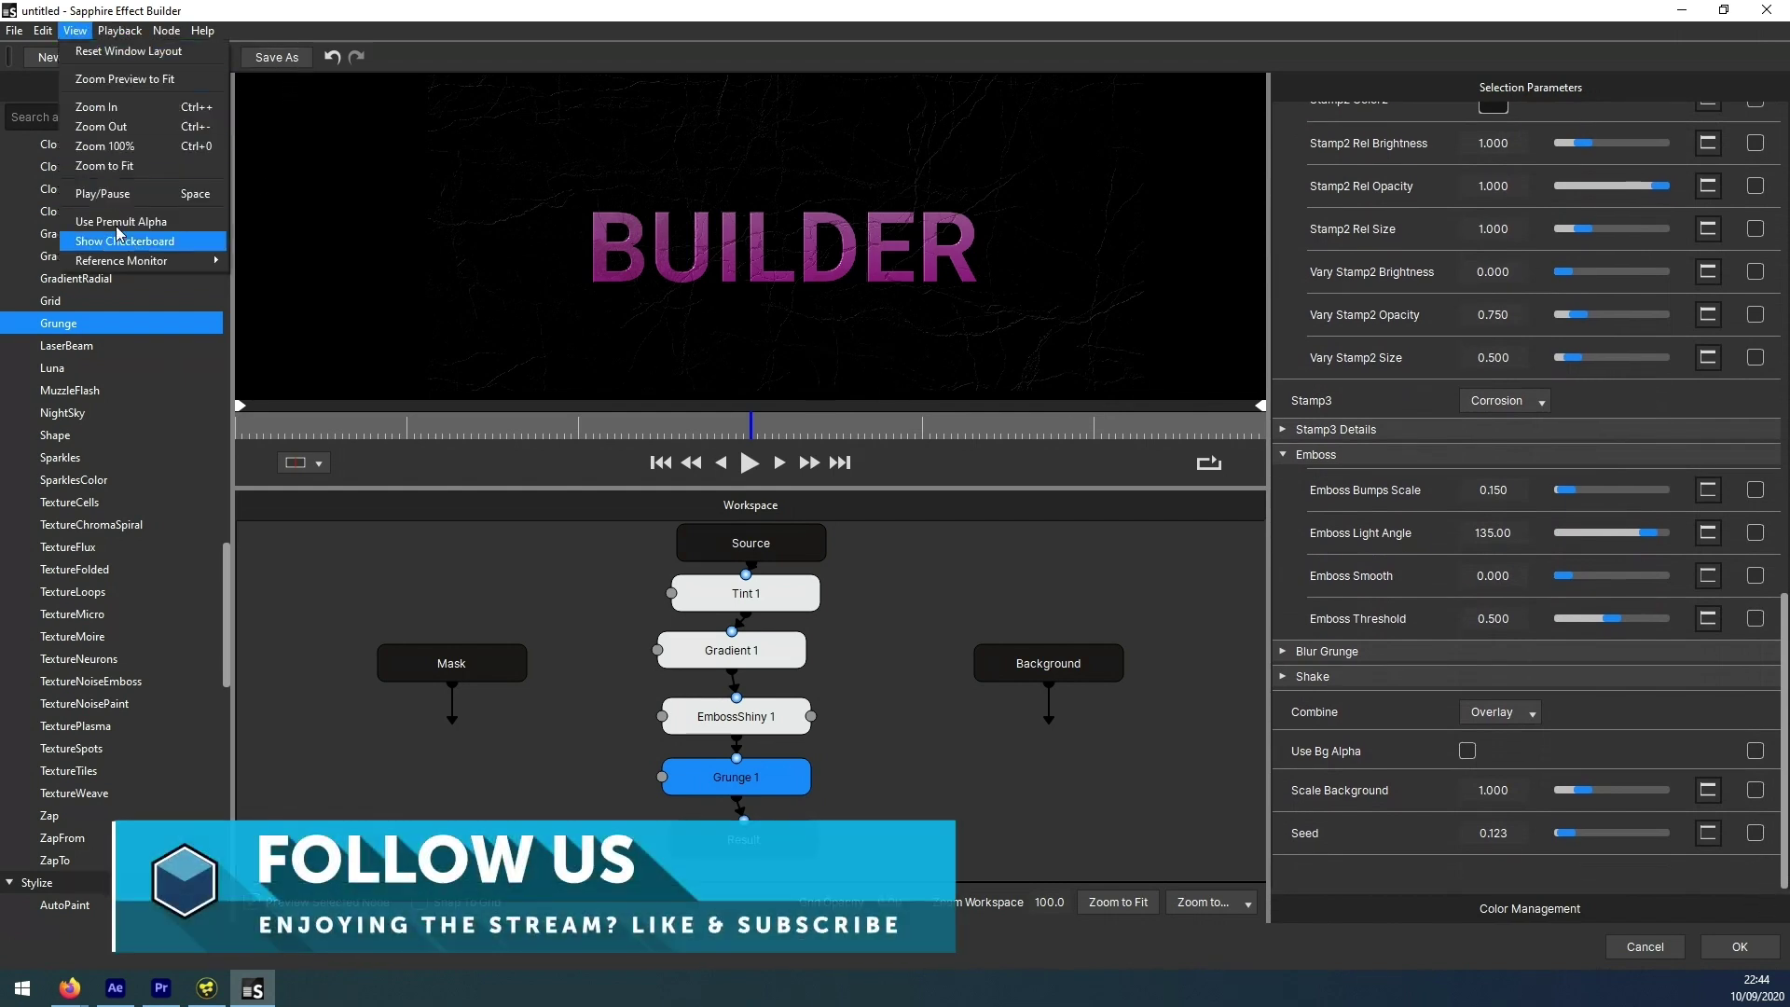
click(178, 244)
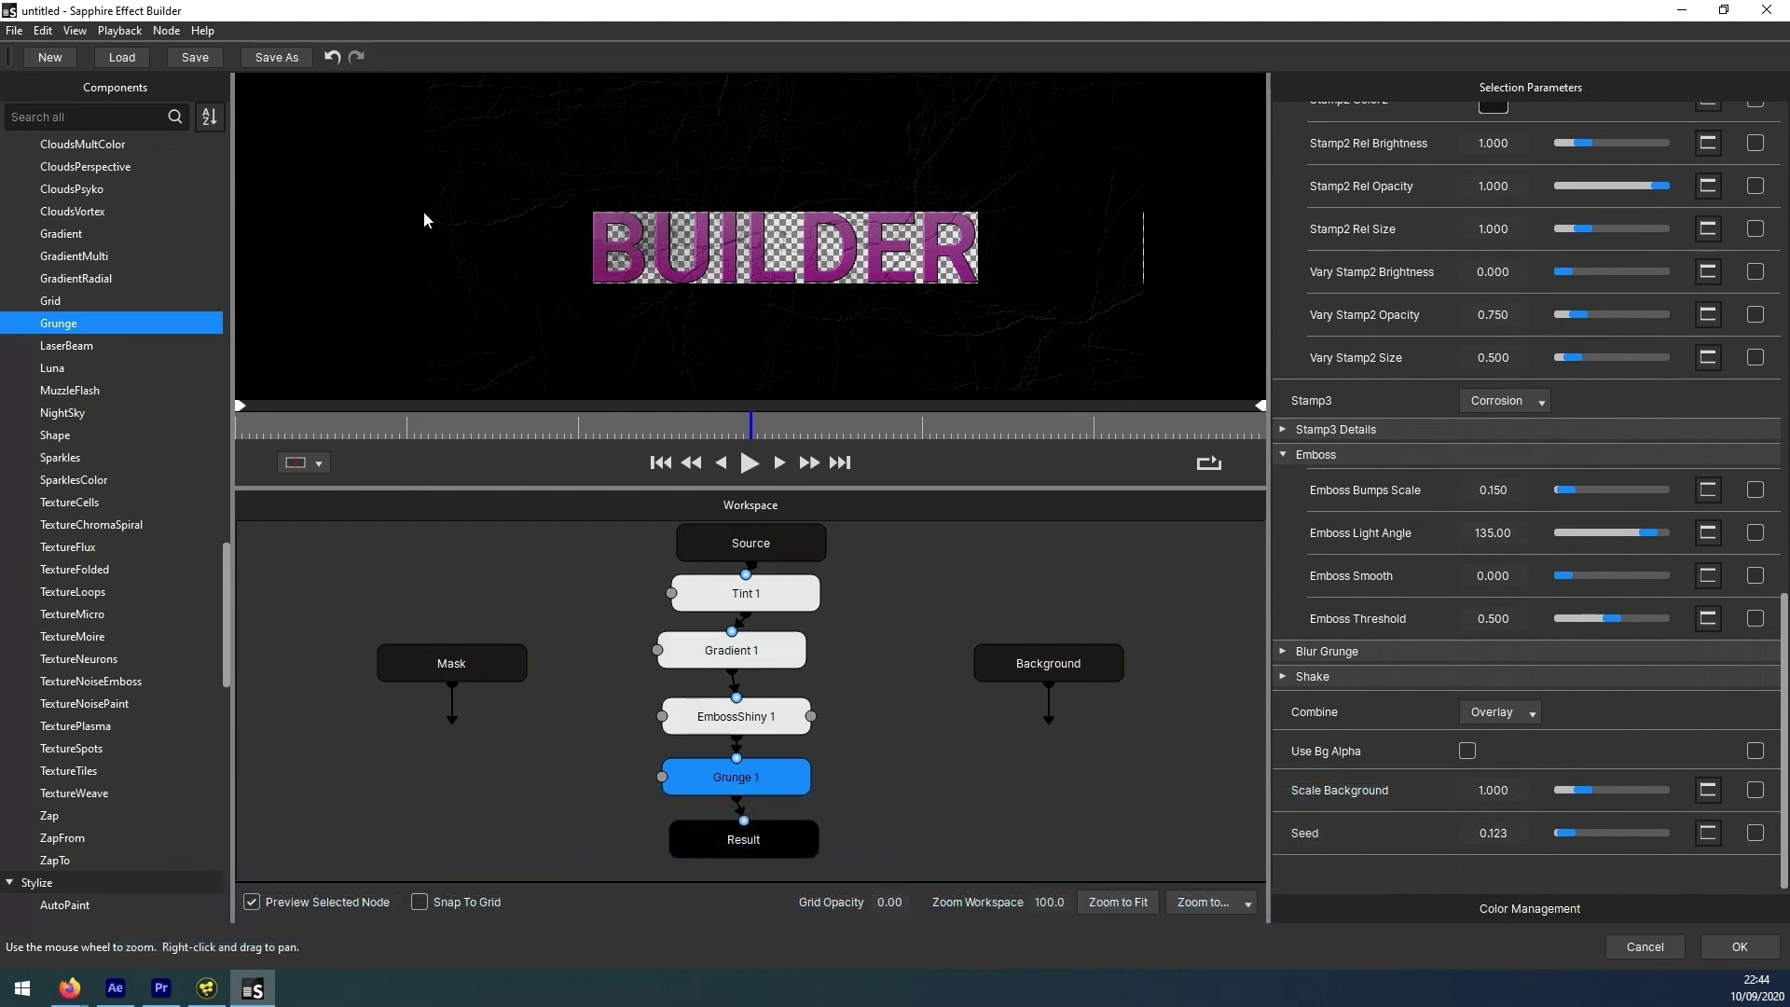
click(74, 30)
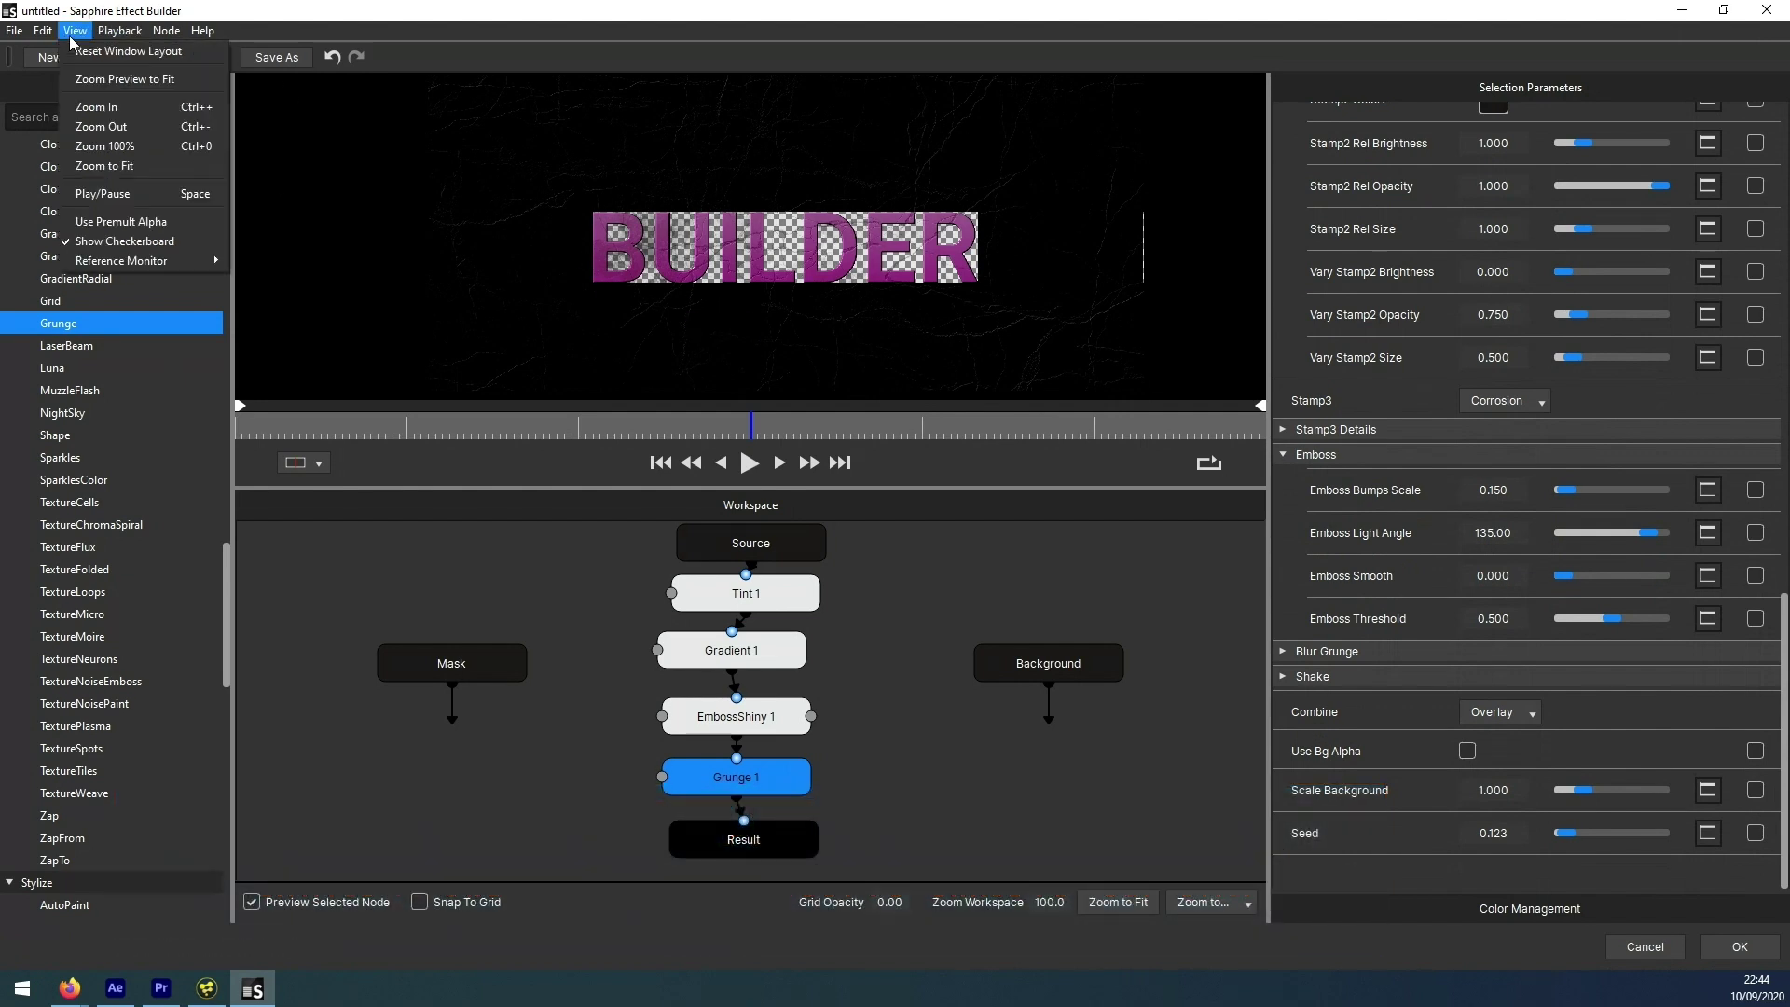
click(122, 244)
- Shift the four effect nodes beneath Source and connect Source to the matte input of Grunge 1
drag(870, 587, 814, 767)
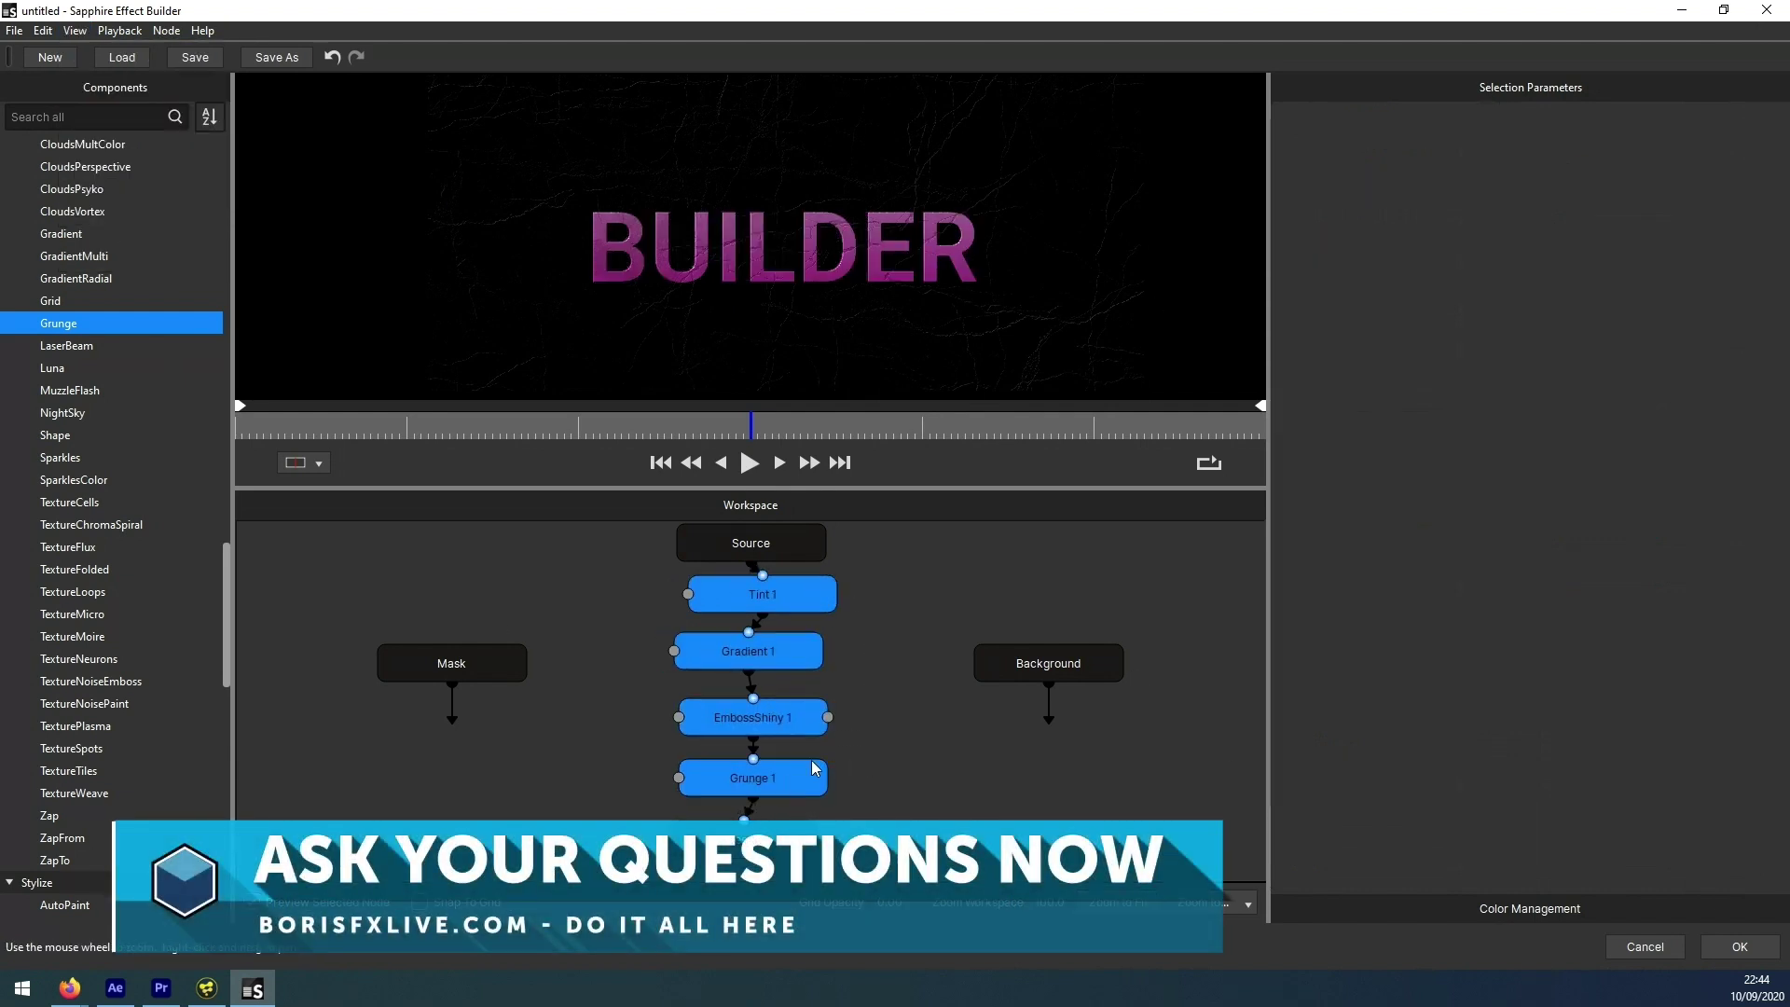
click(731, 802)
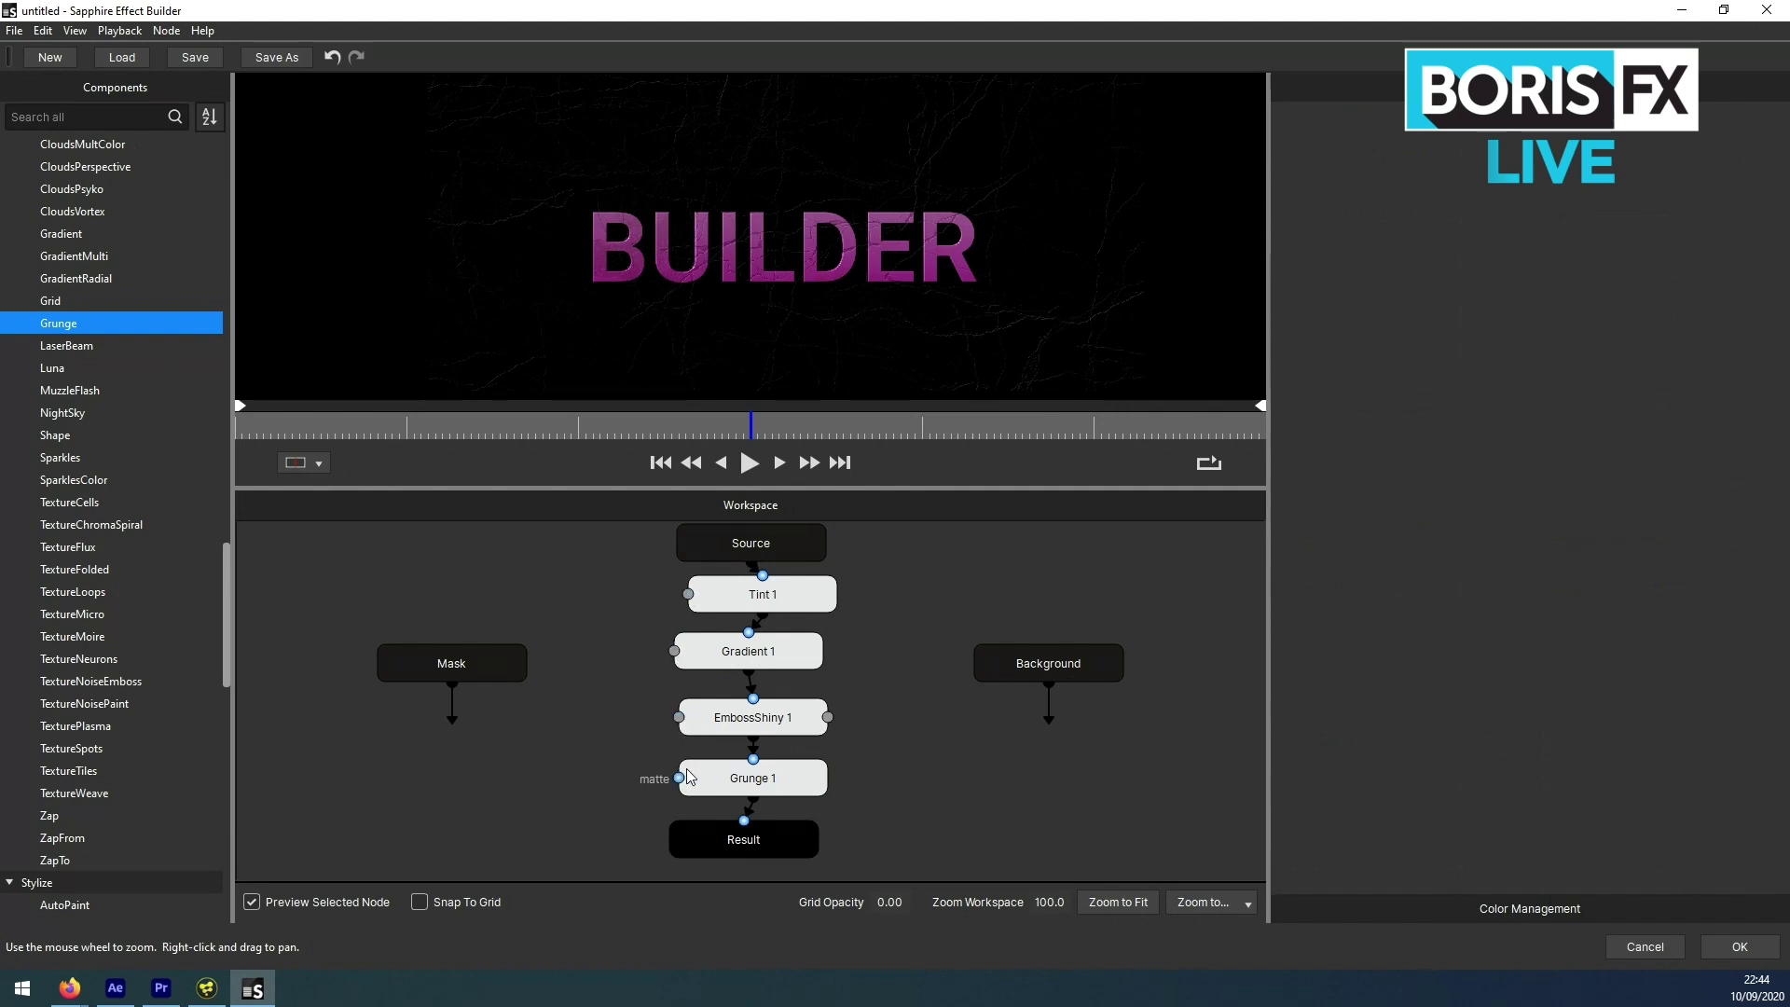
drag(802, 553, 673, 785)
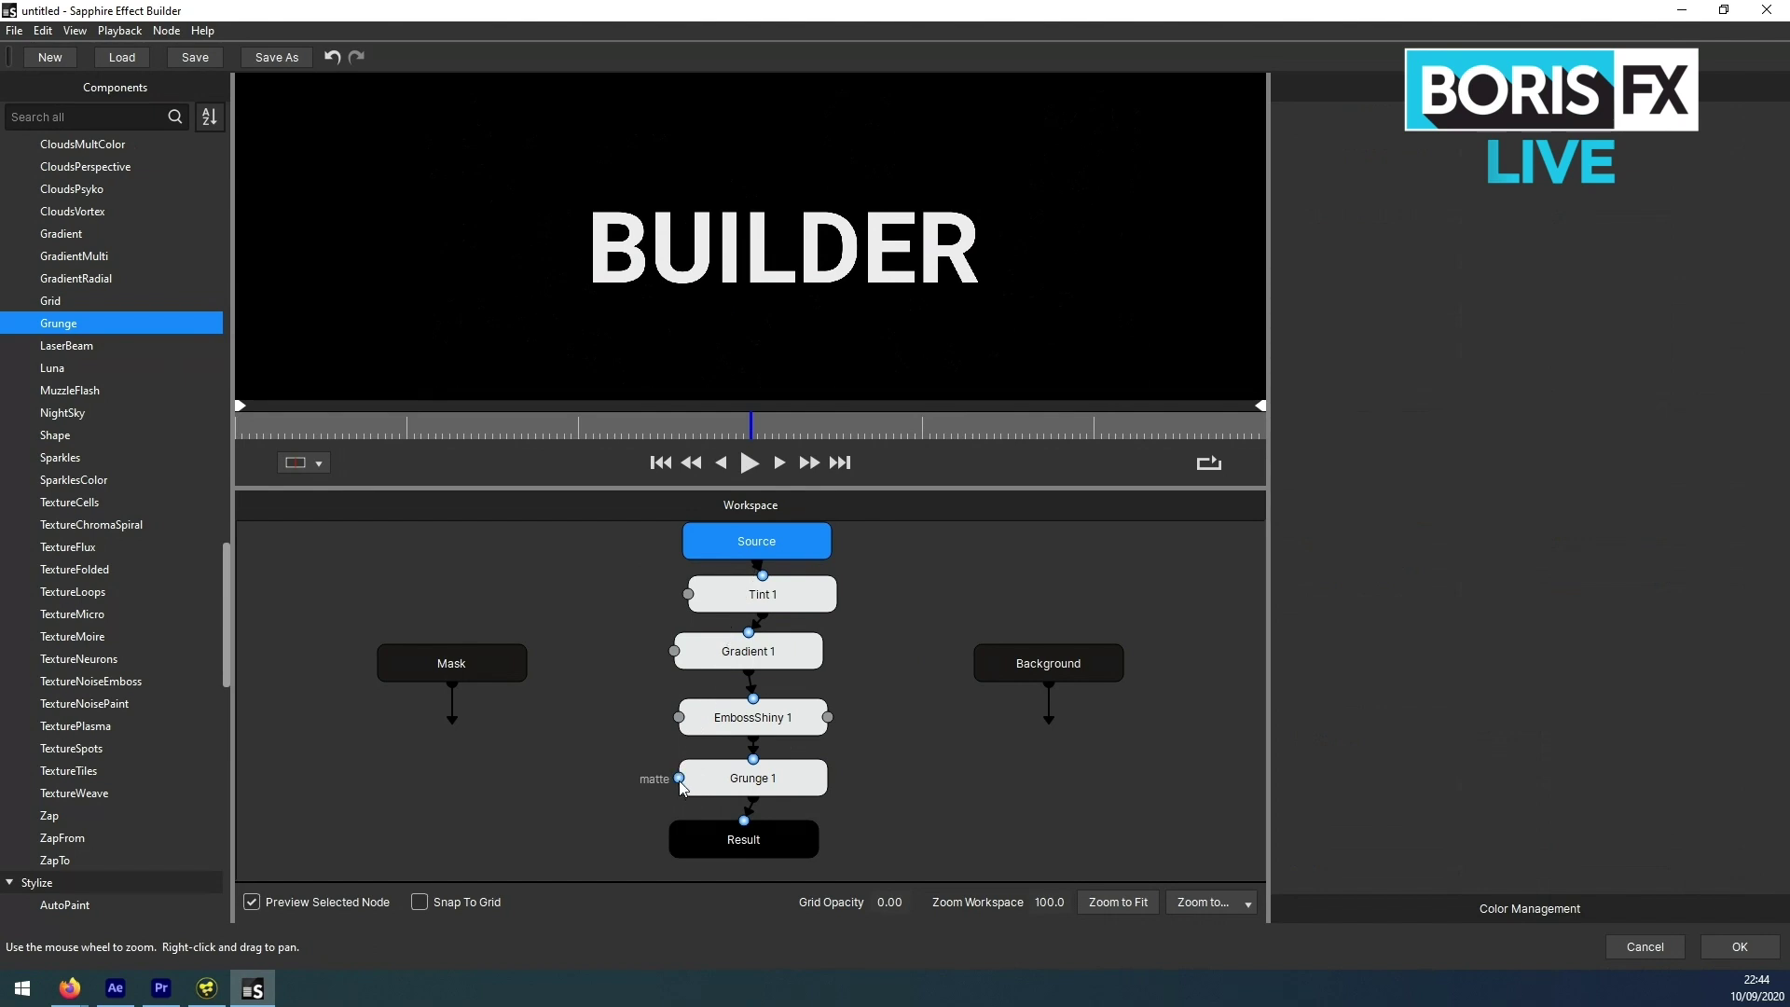
drag(757, 564, 679, 778)
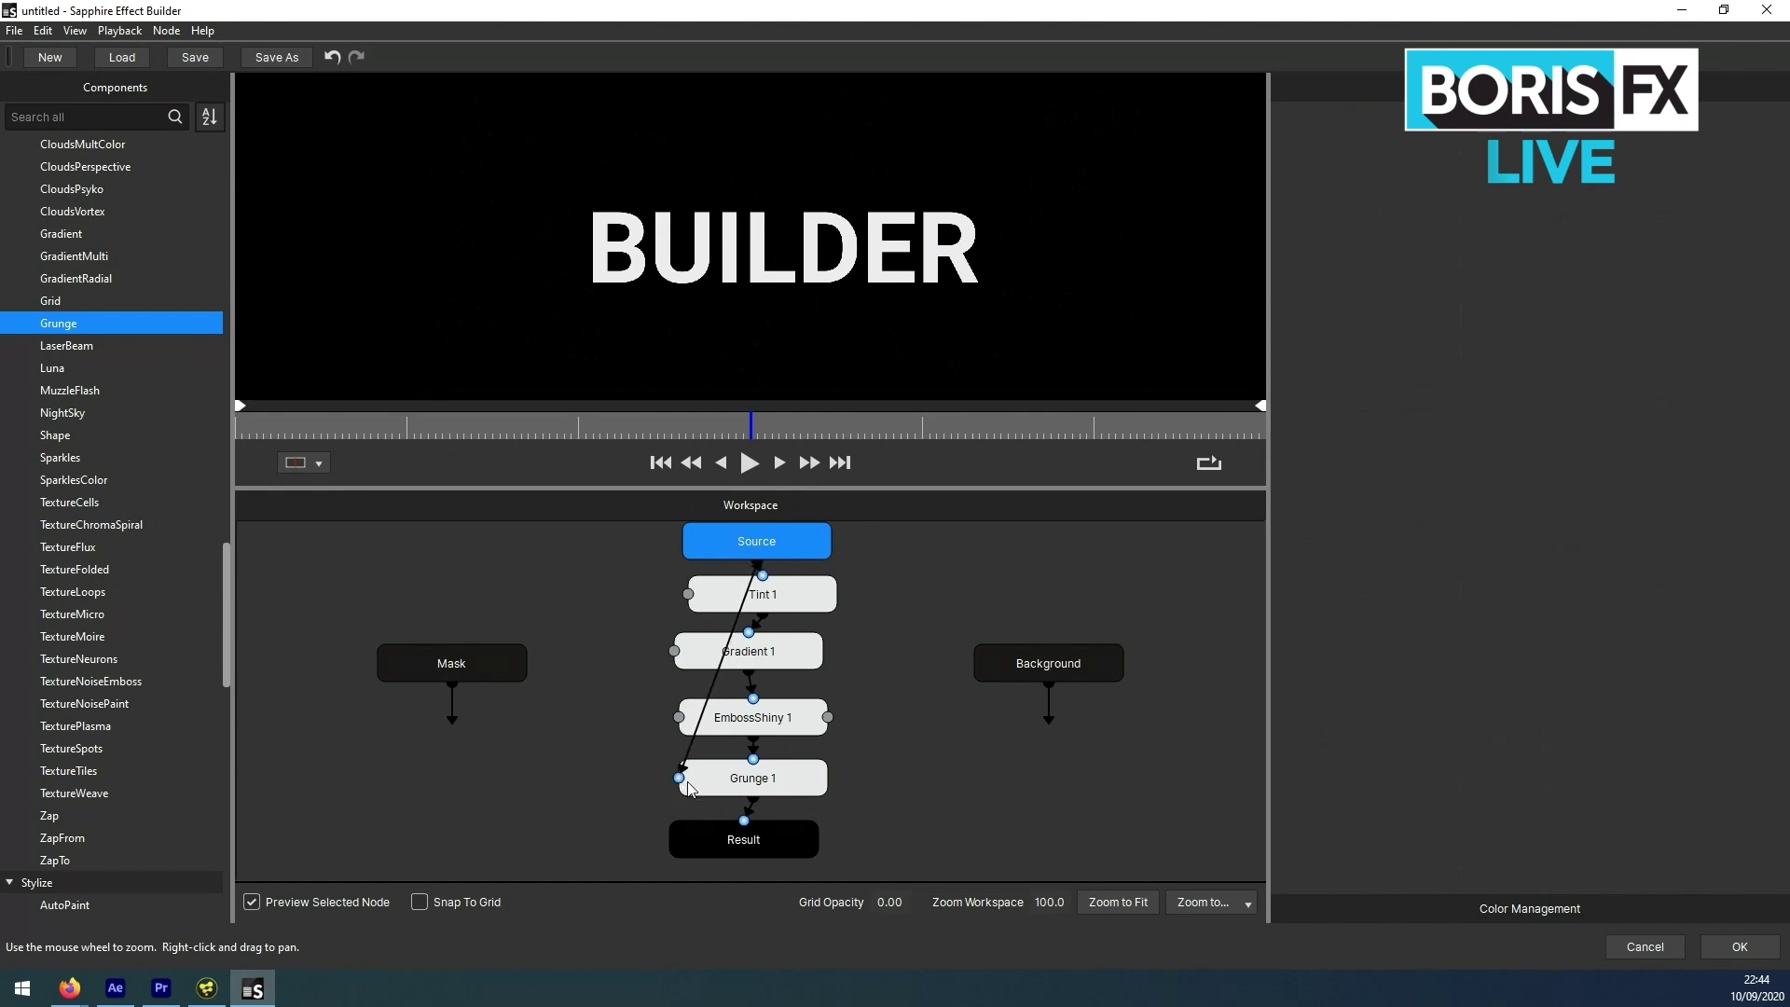
- Enable Crop Grunge To Matte on Grunge 1 and check the result by showing and hiding the checkerboard
click(767, 785)
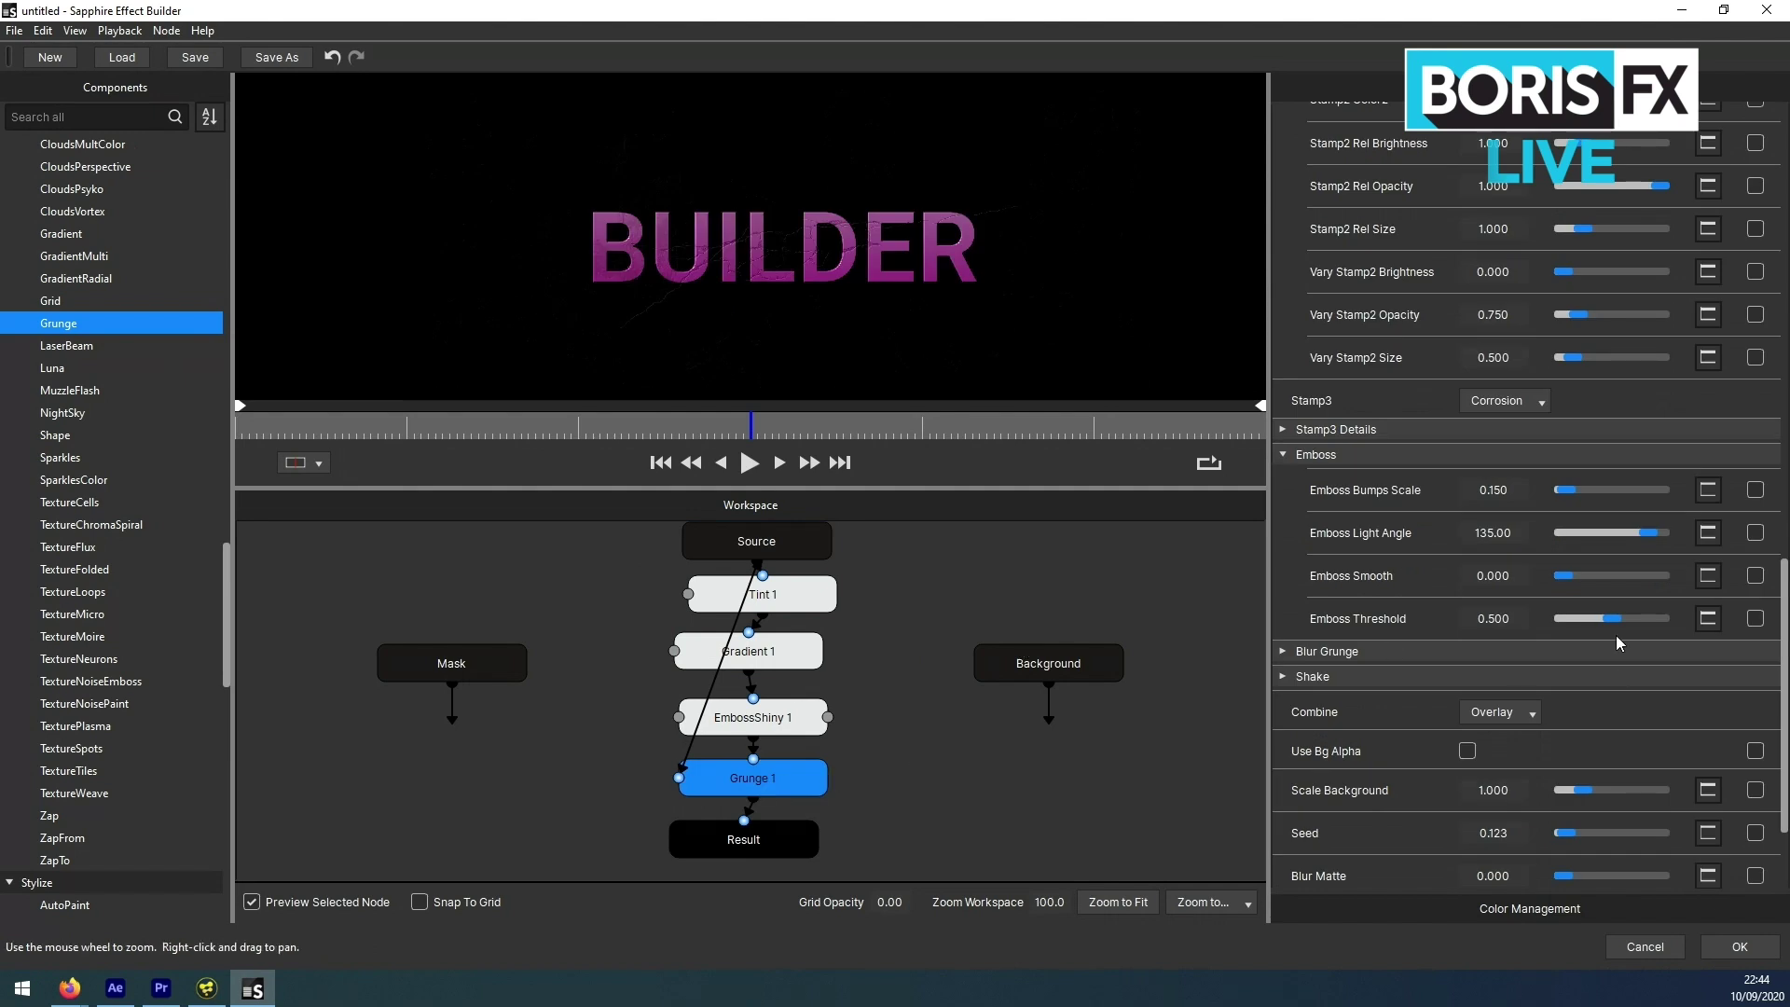
scroll(1492, 606, down, 3)
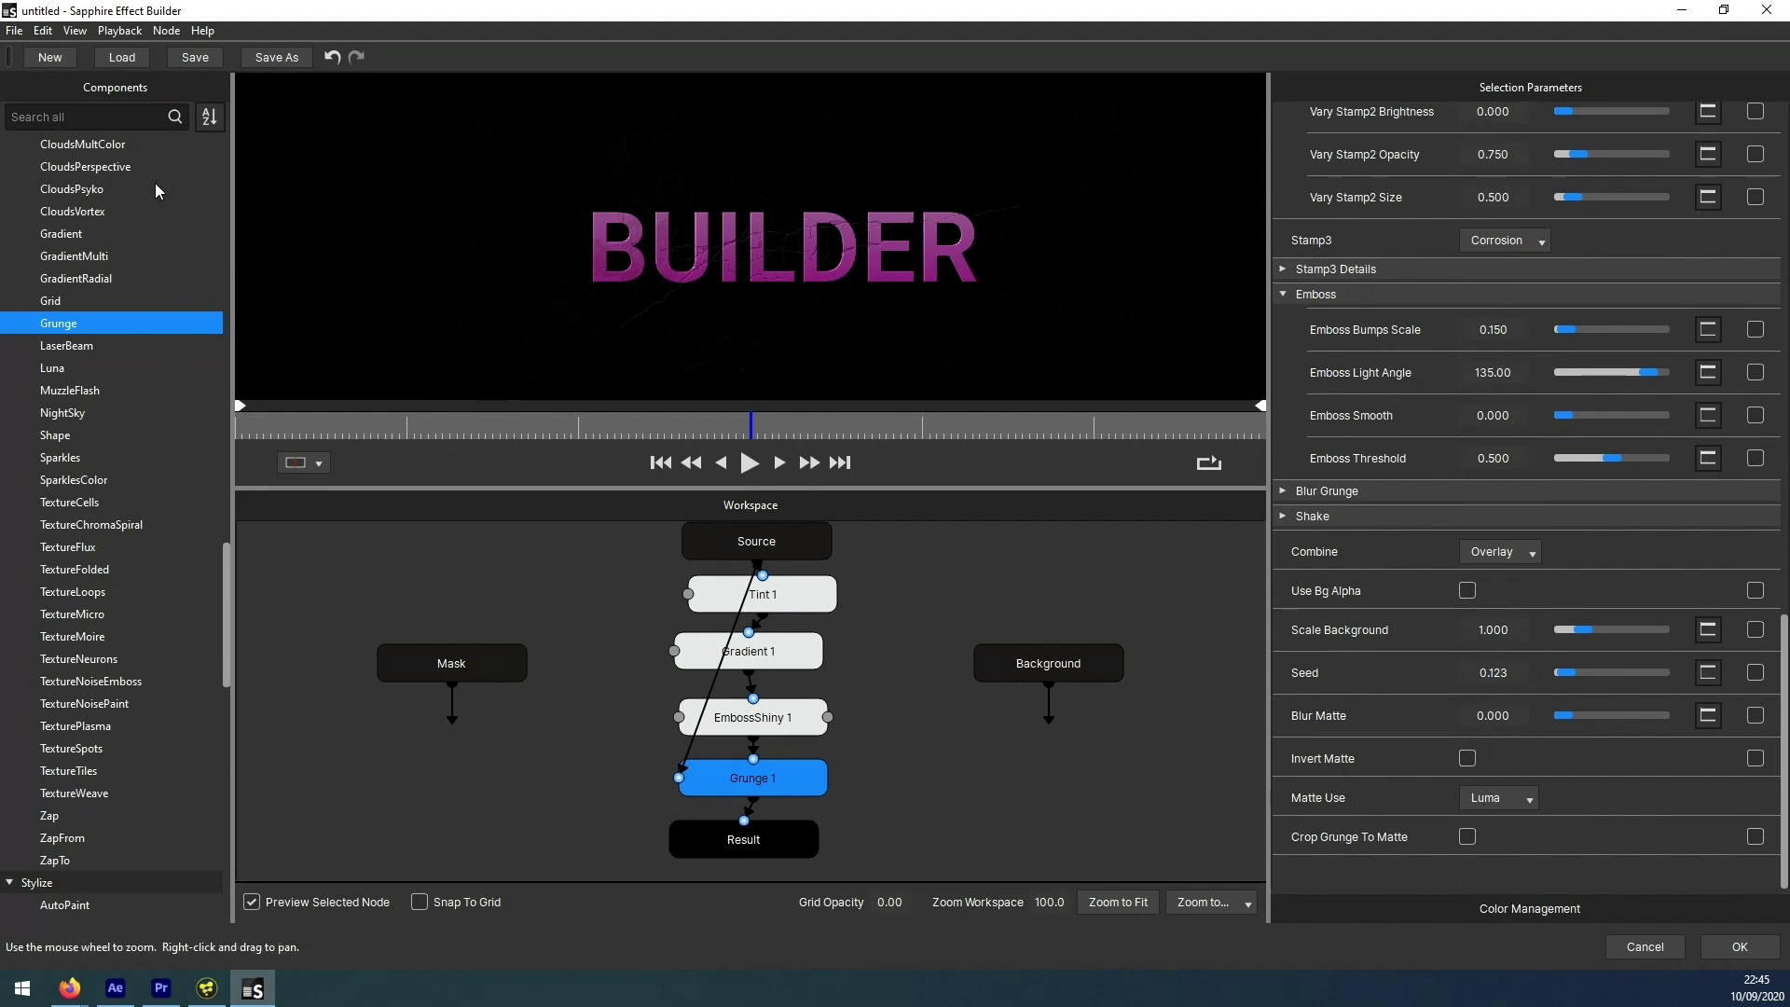
click(119, 30)
mouse_move(79, 41)
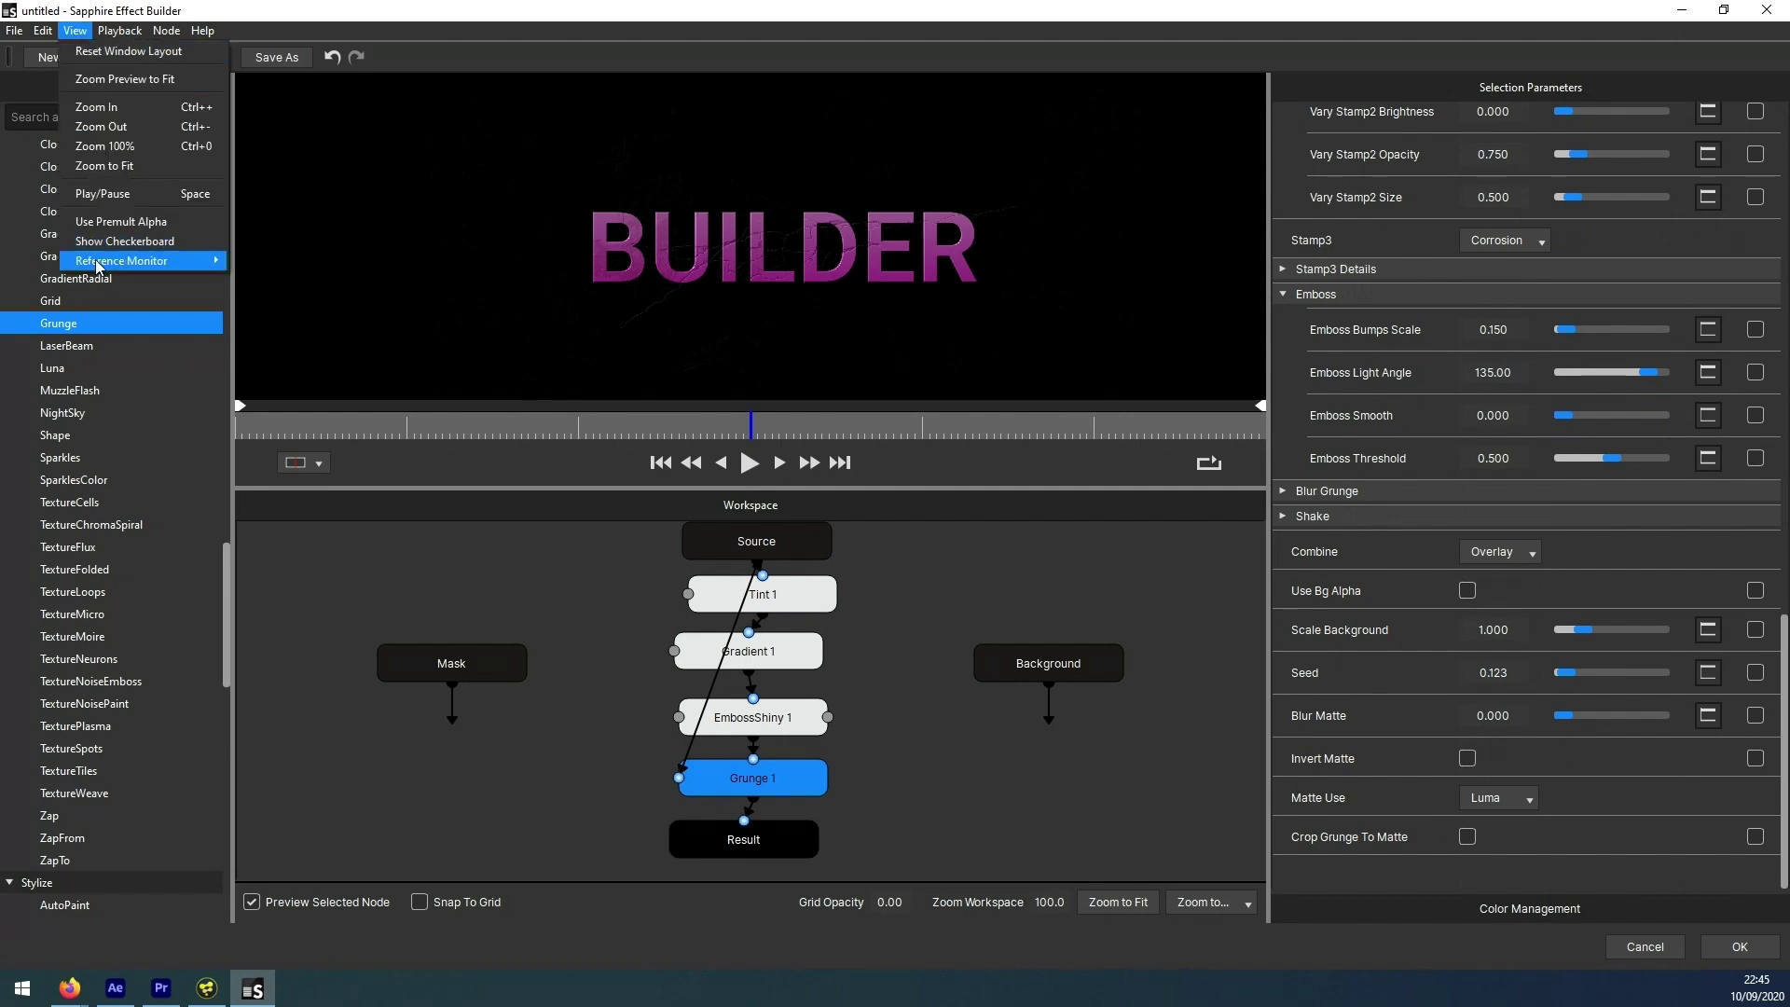
click(125, 241)
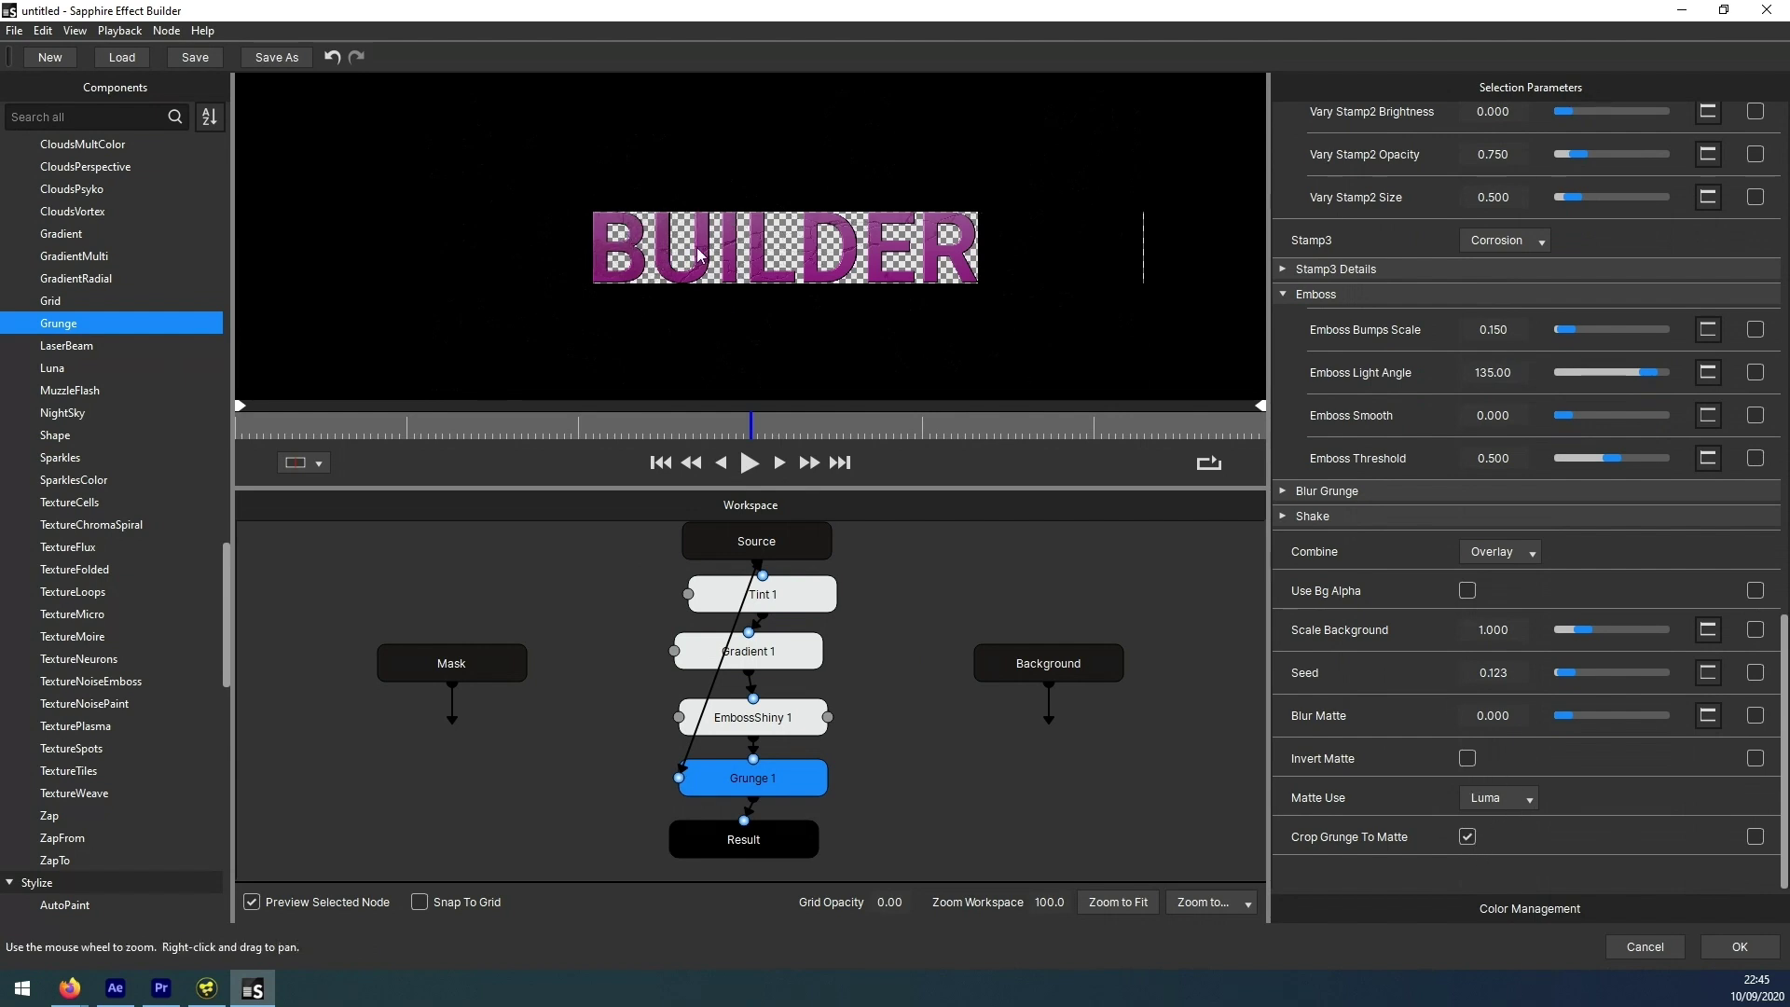
click(75, 30)
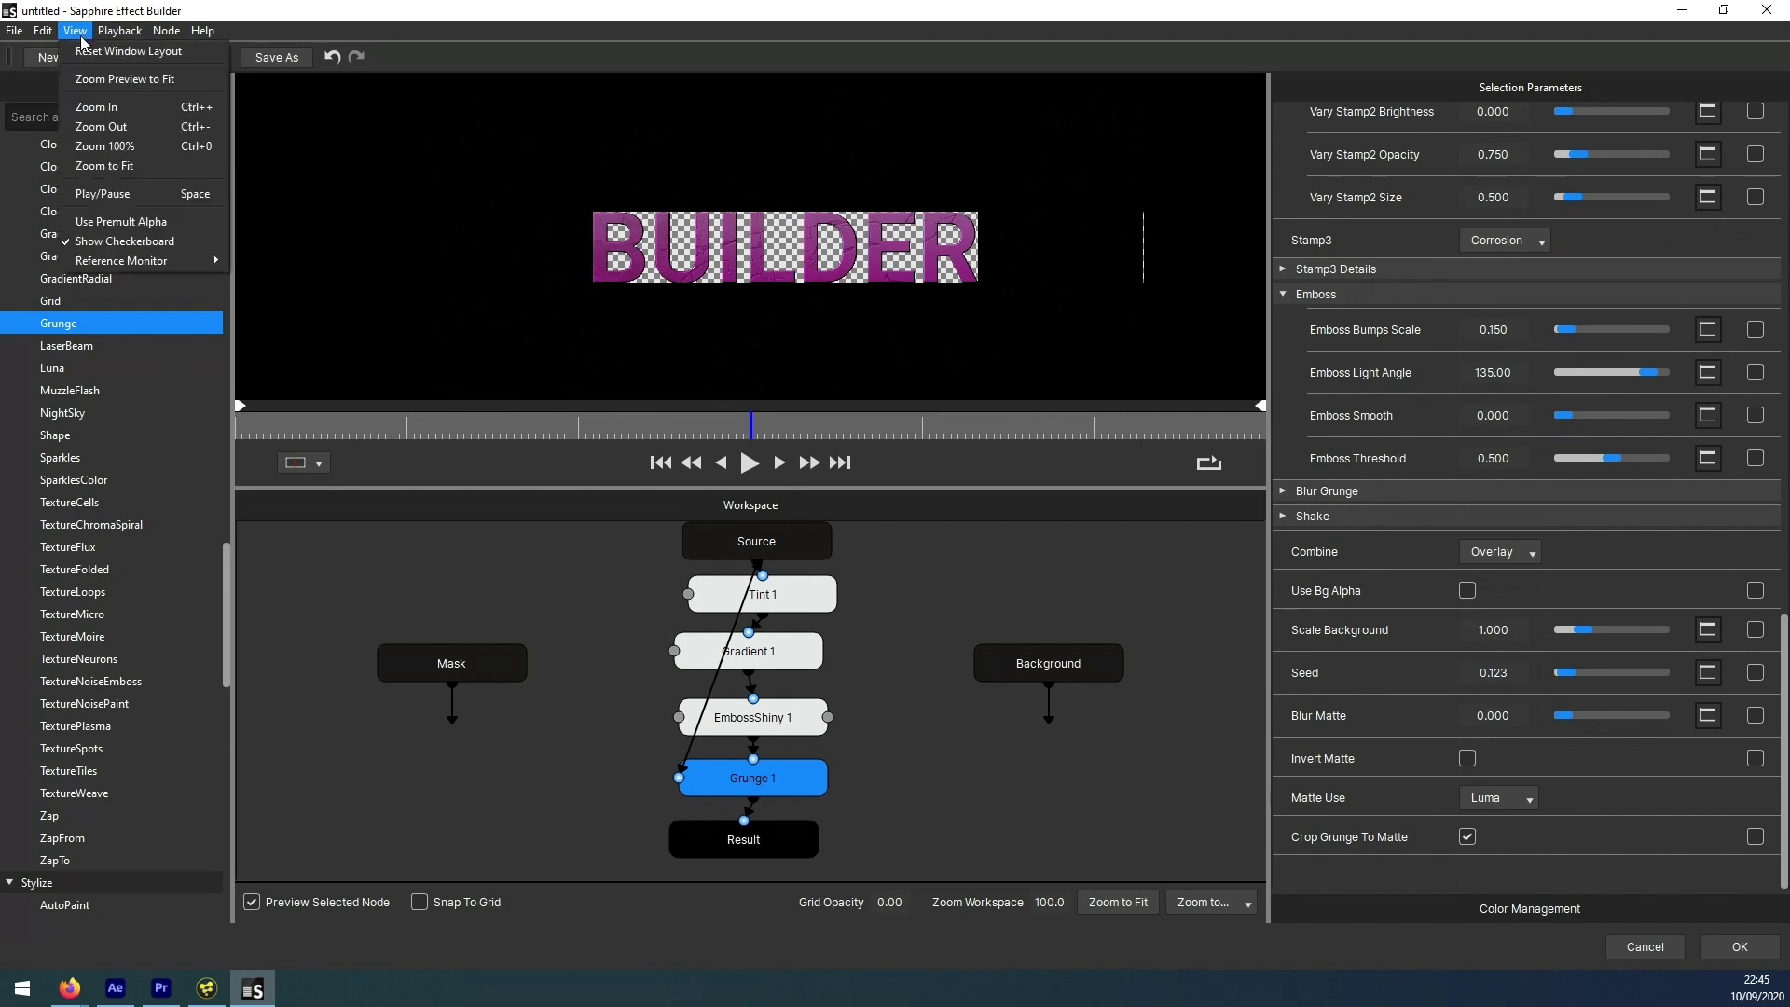
click(156, 240)
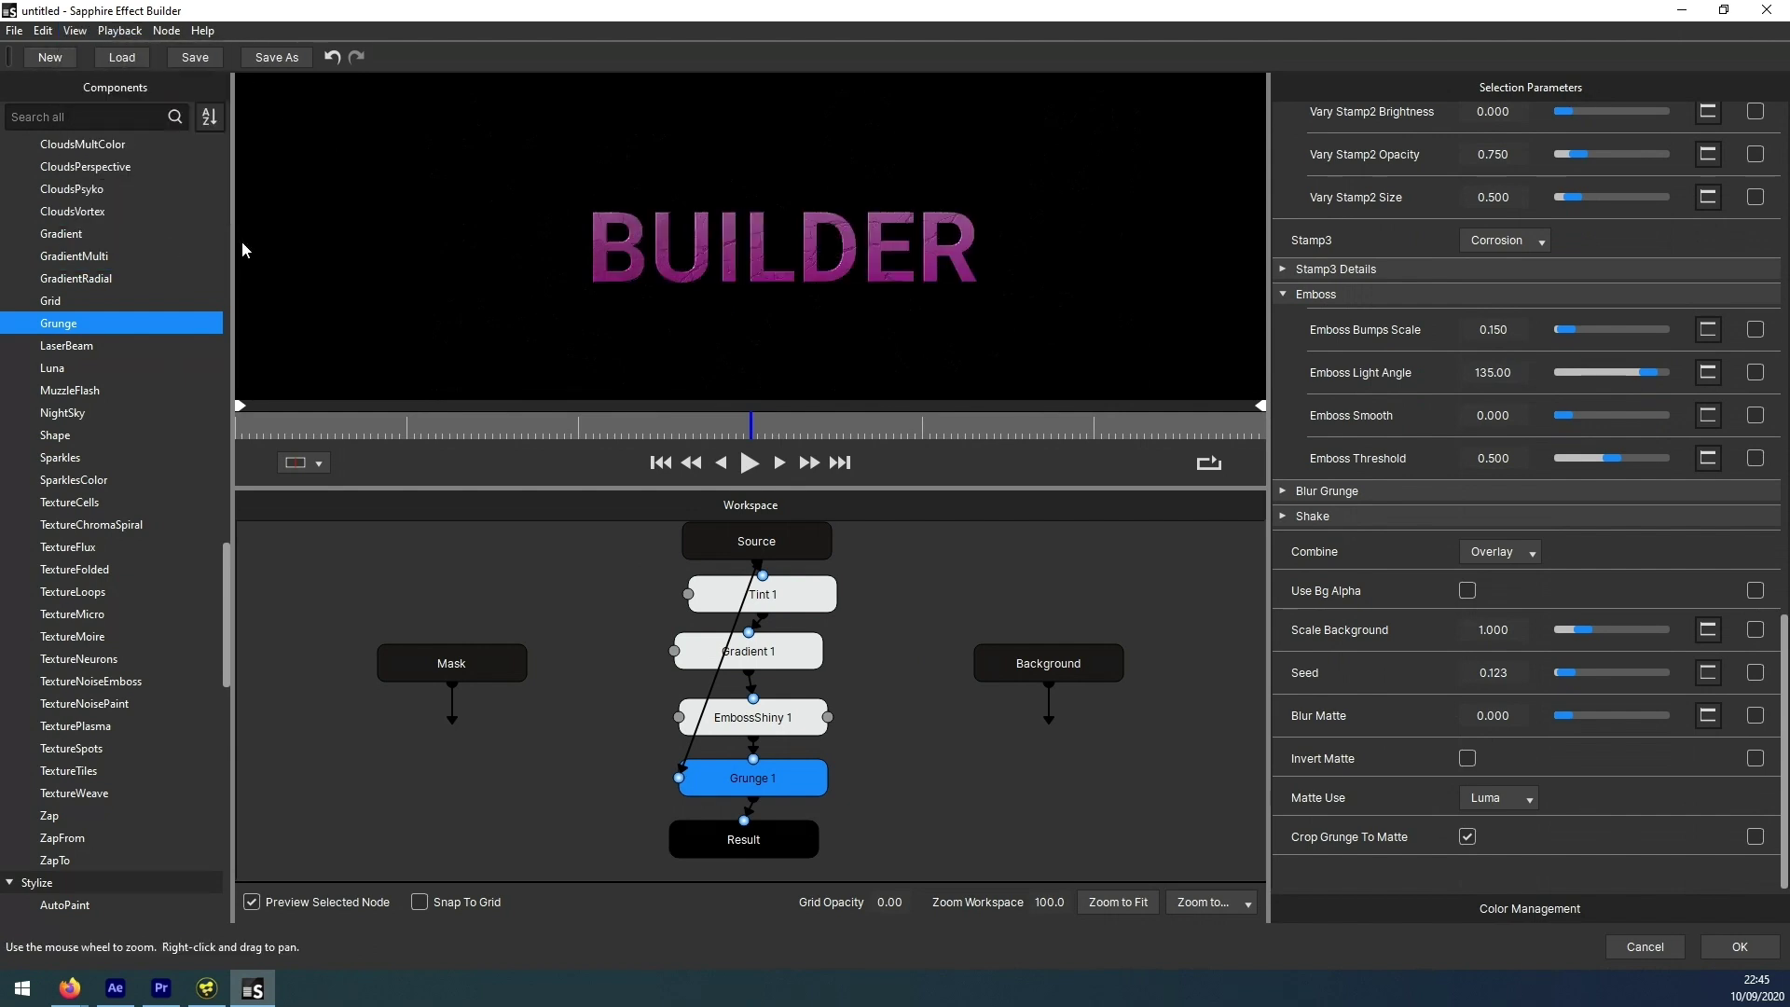
- Compare the BUILDER lettering up close with Crop Grunge To Matte off and on, leaving the option enabled
scroll(243, 250, up, 4)
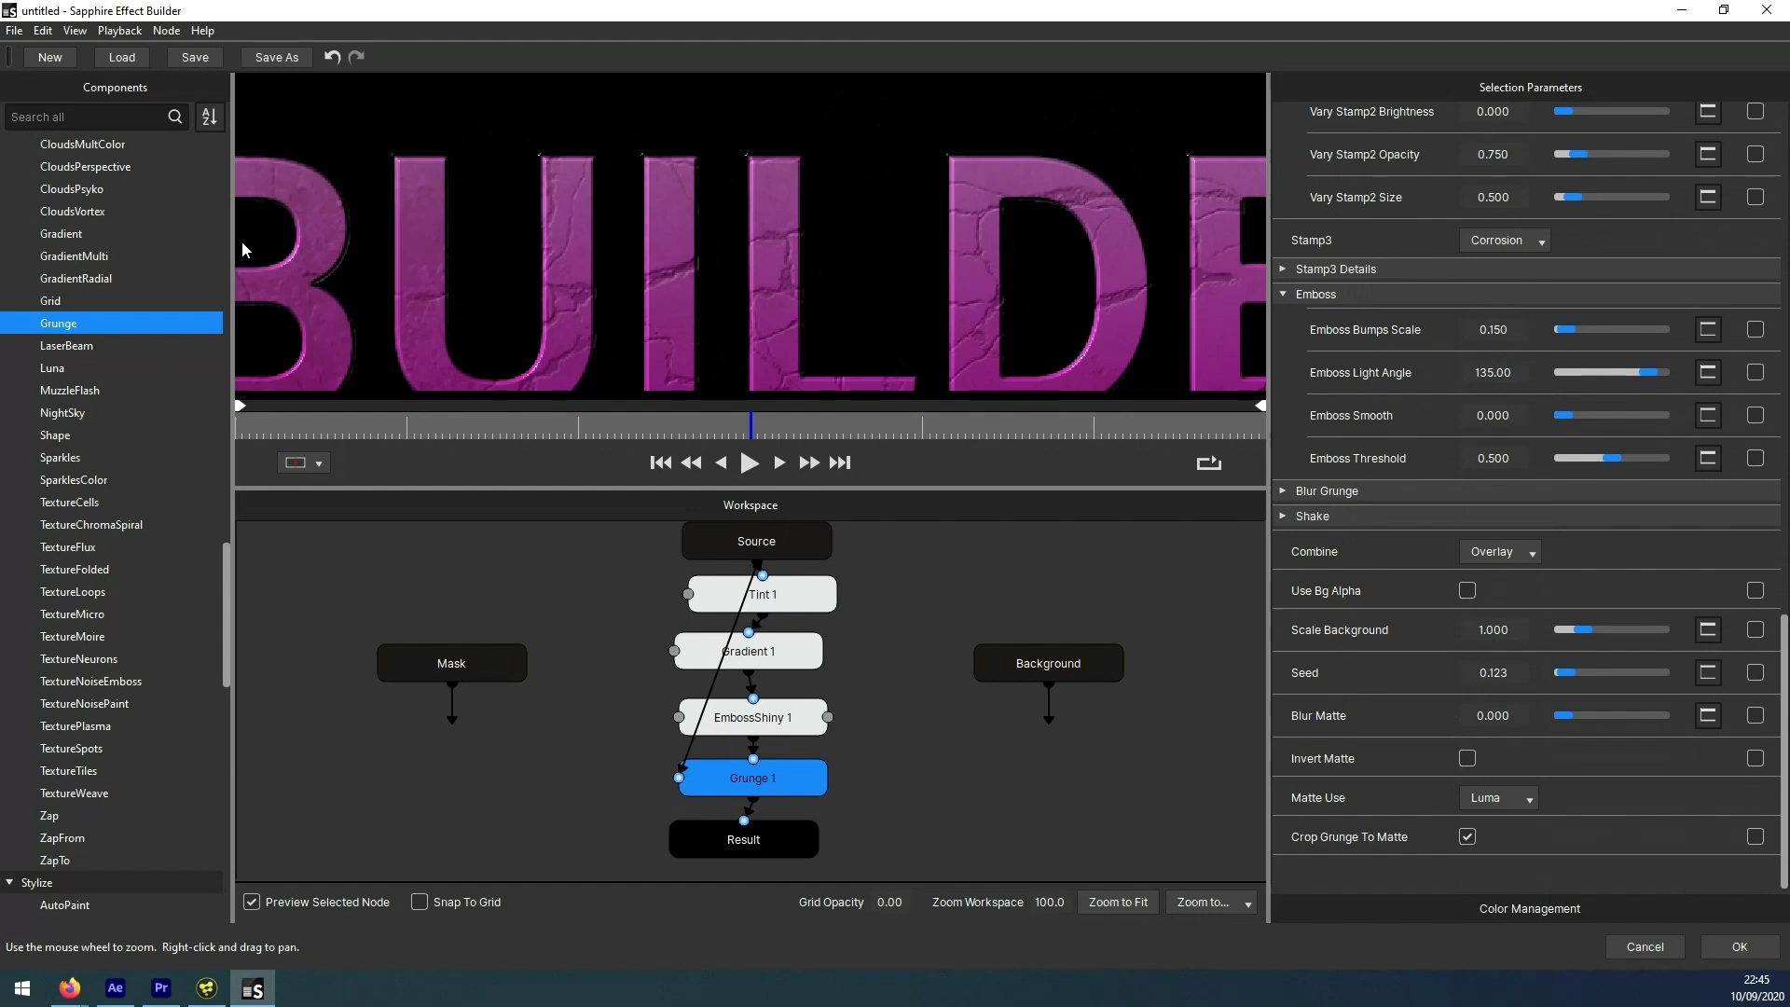
click(1467, 837)
click(1469, 840)
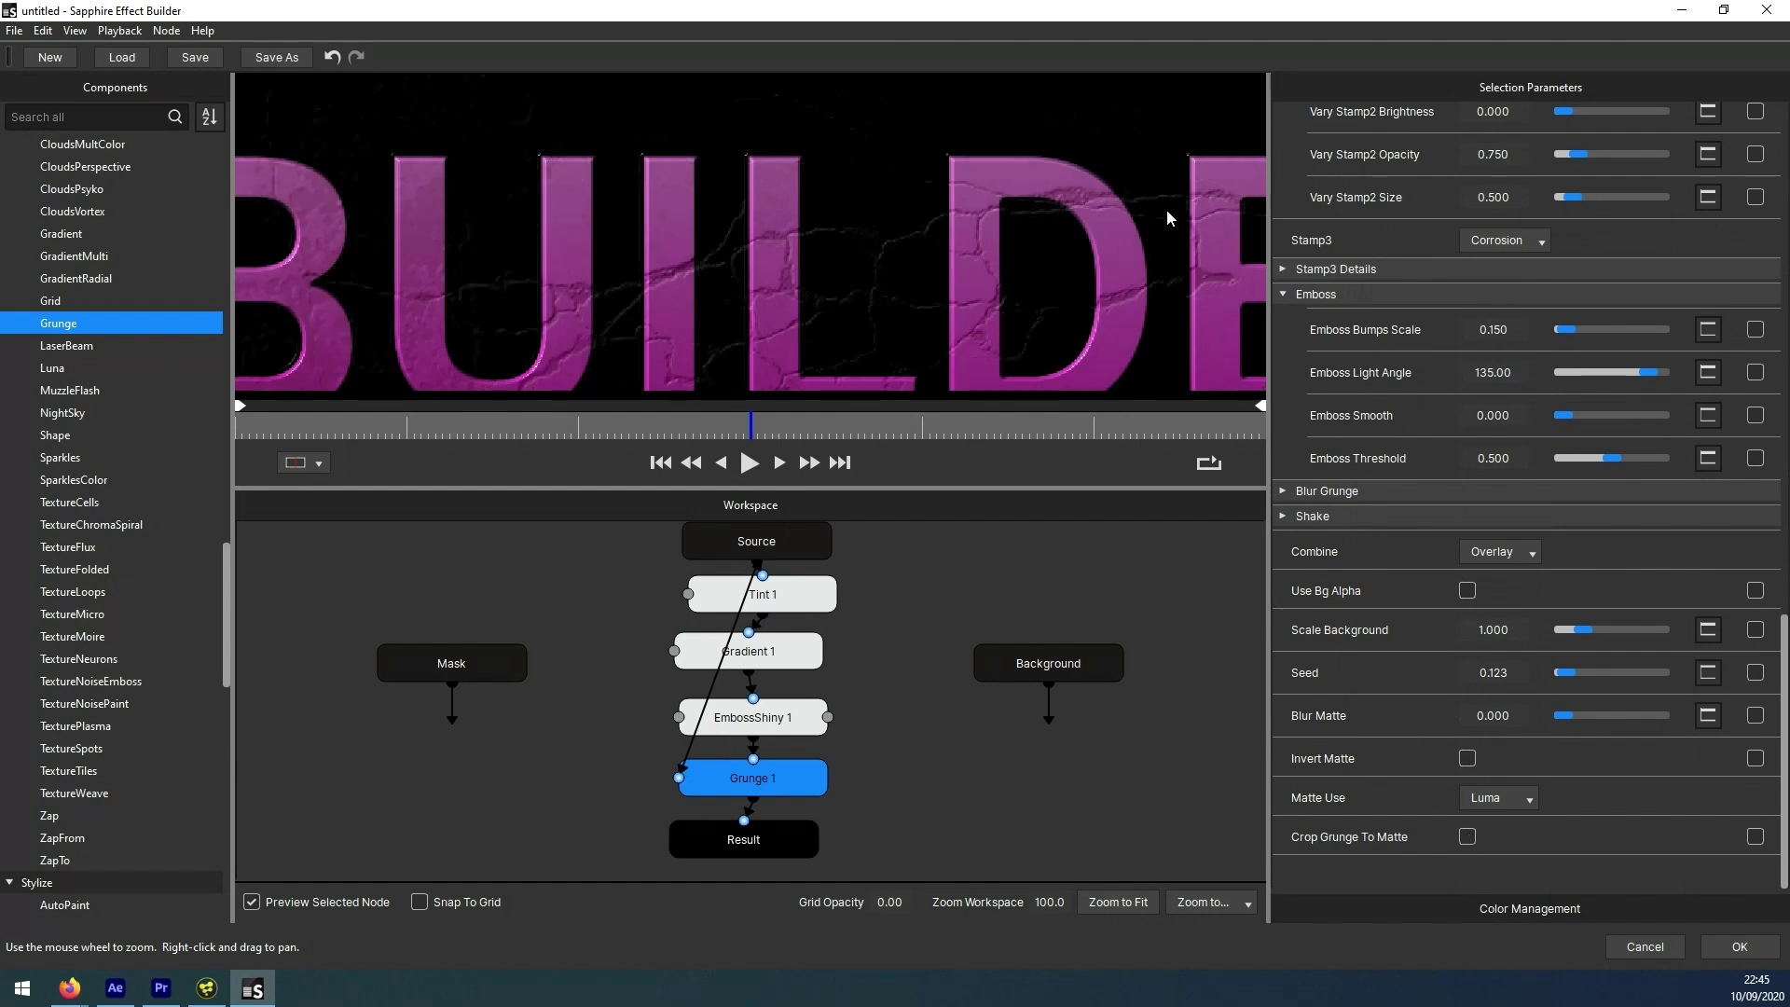
drag(891, 318, 837, 259)
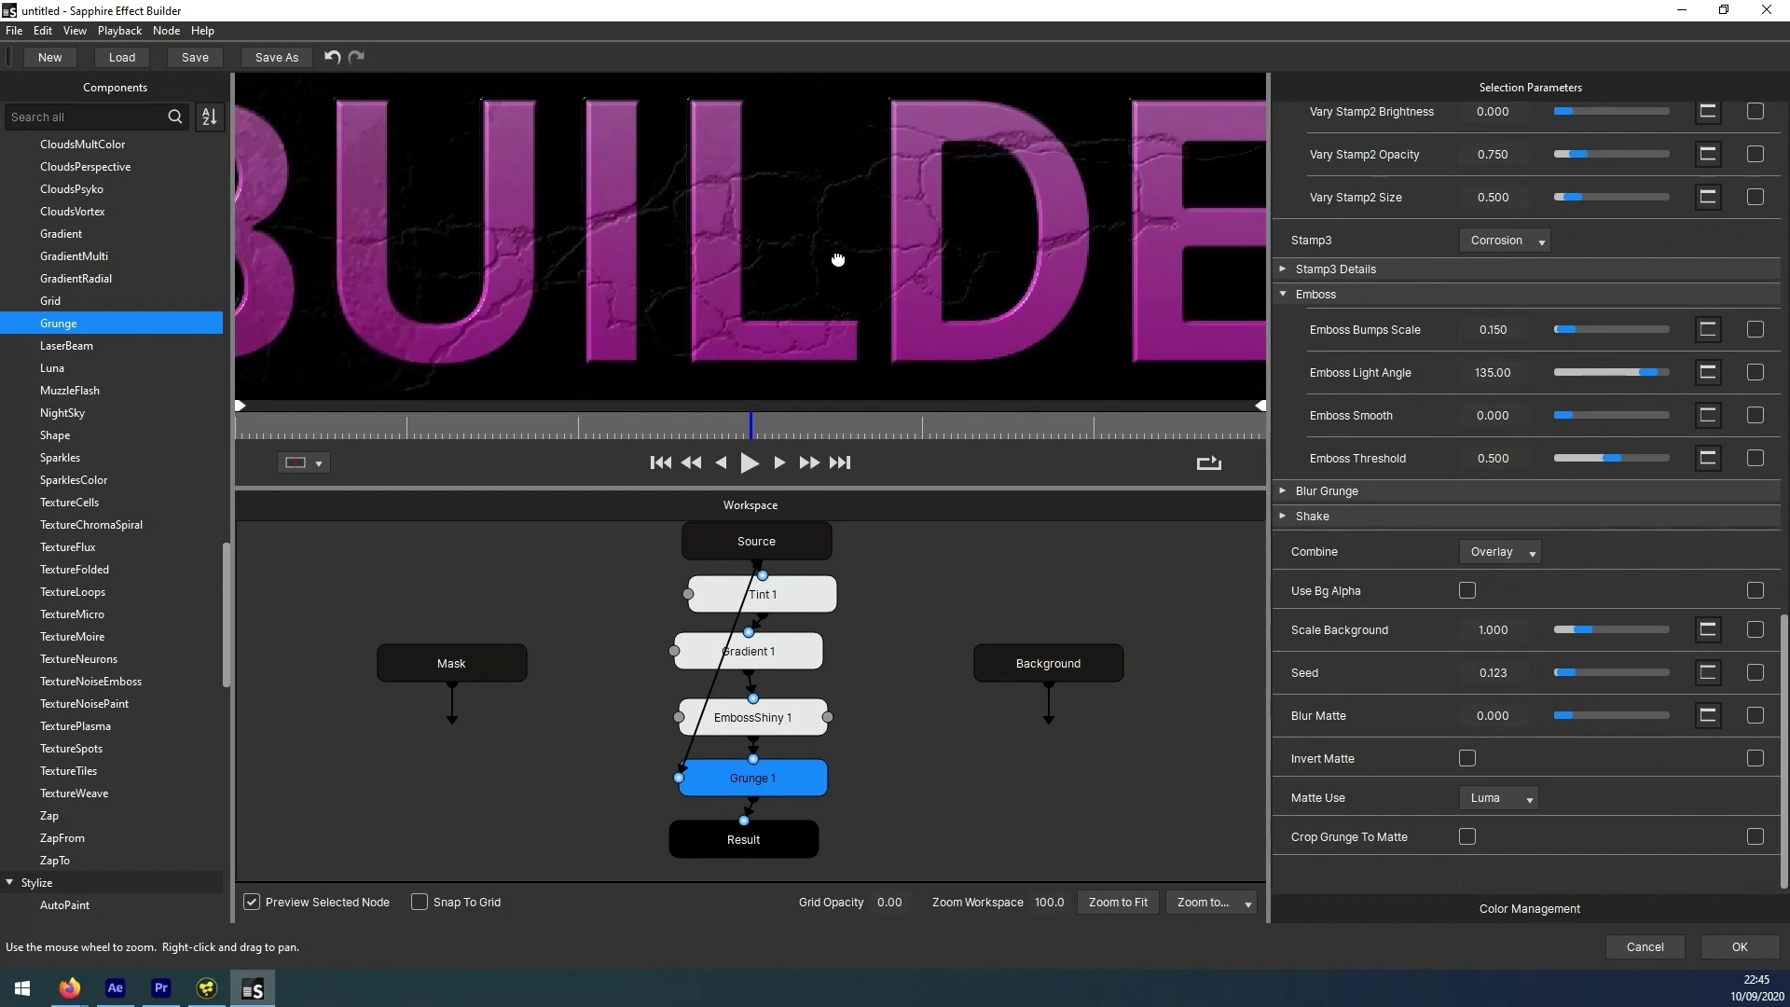
click(1470, 838)
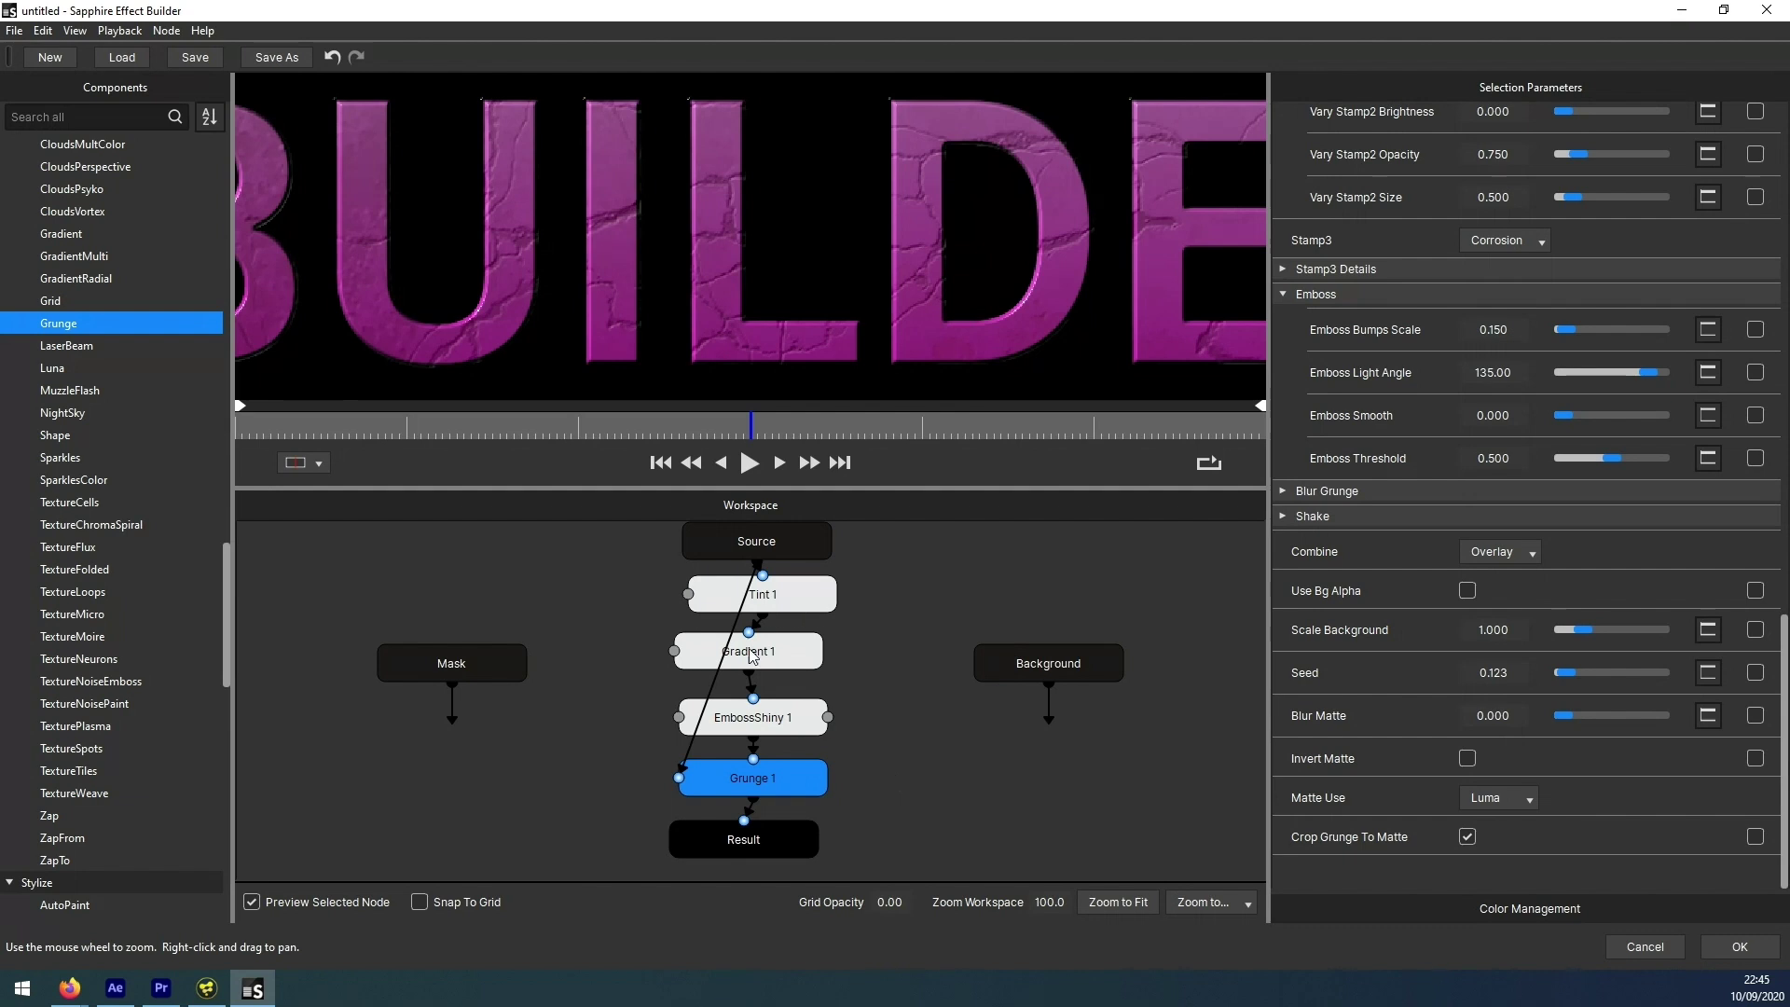
- Nudge Gradient 1 and Grunge 1 into a straighter column with the other nodes
mouse_move(876, 695)
mouse_down()
mouse_move(895, 691)
mouse_move(895, 715)
mouse_up()
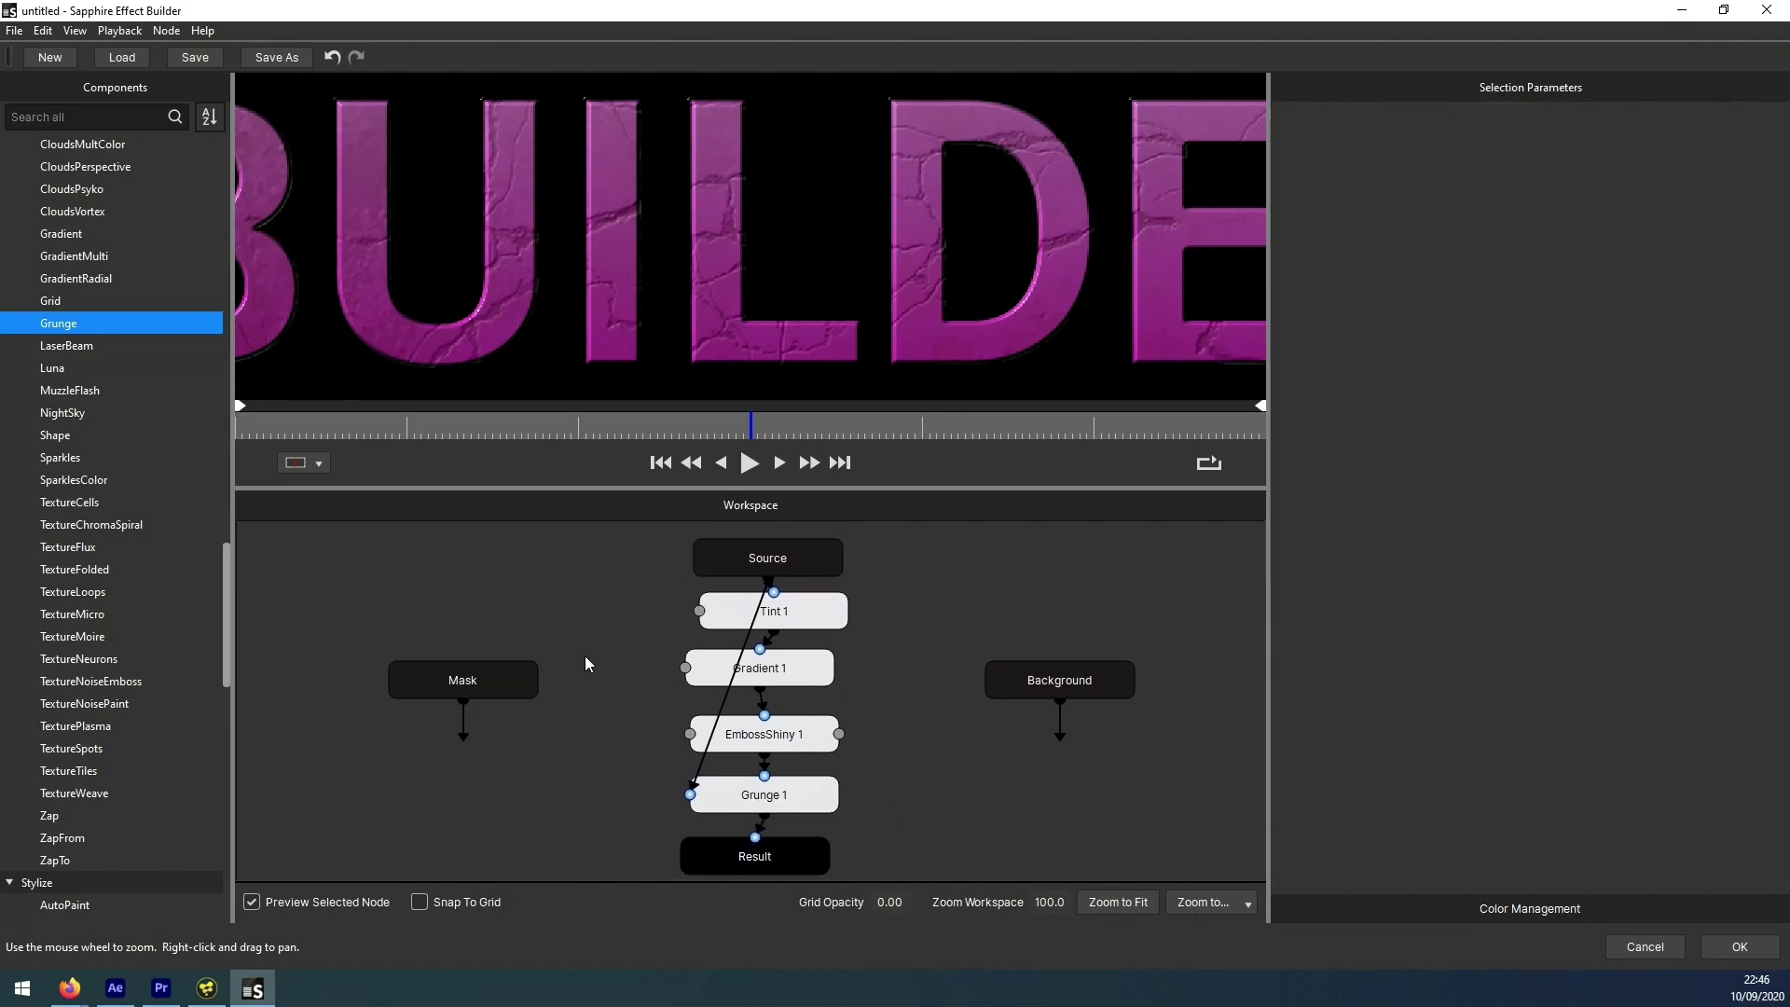
click(807, 673)
drag(809, 675, 808, 669)
click(788, 750)
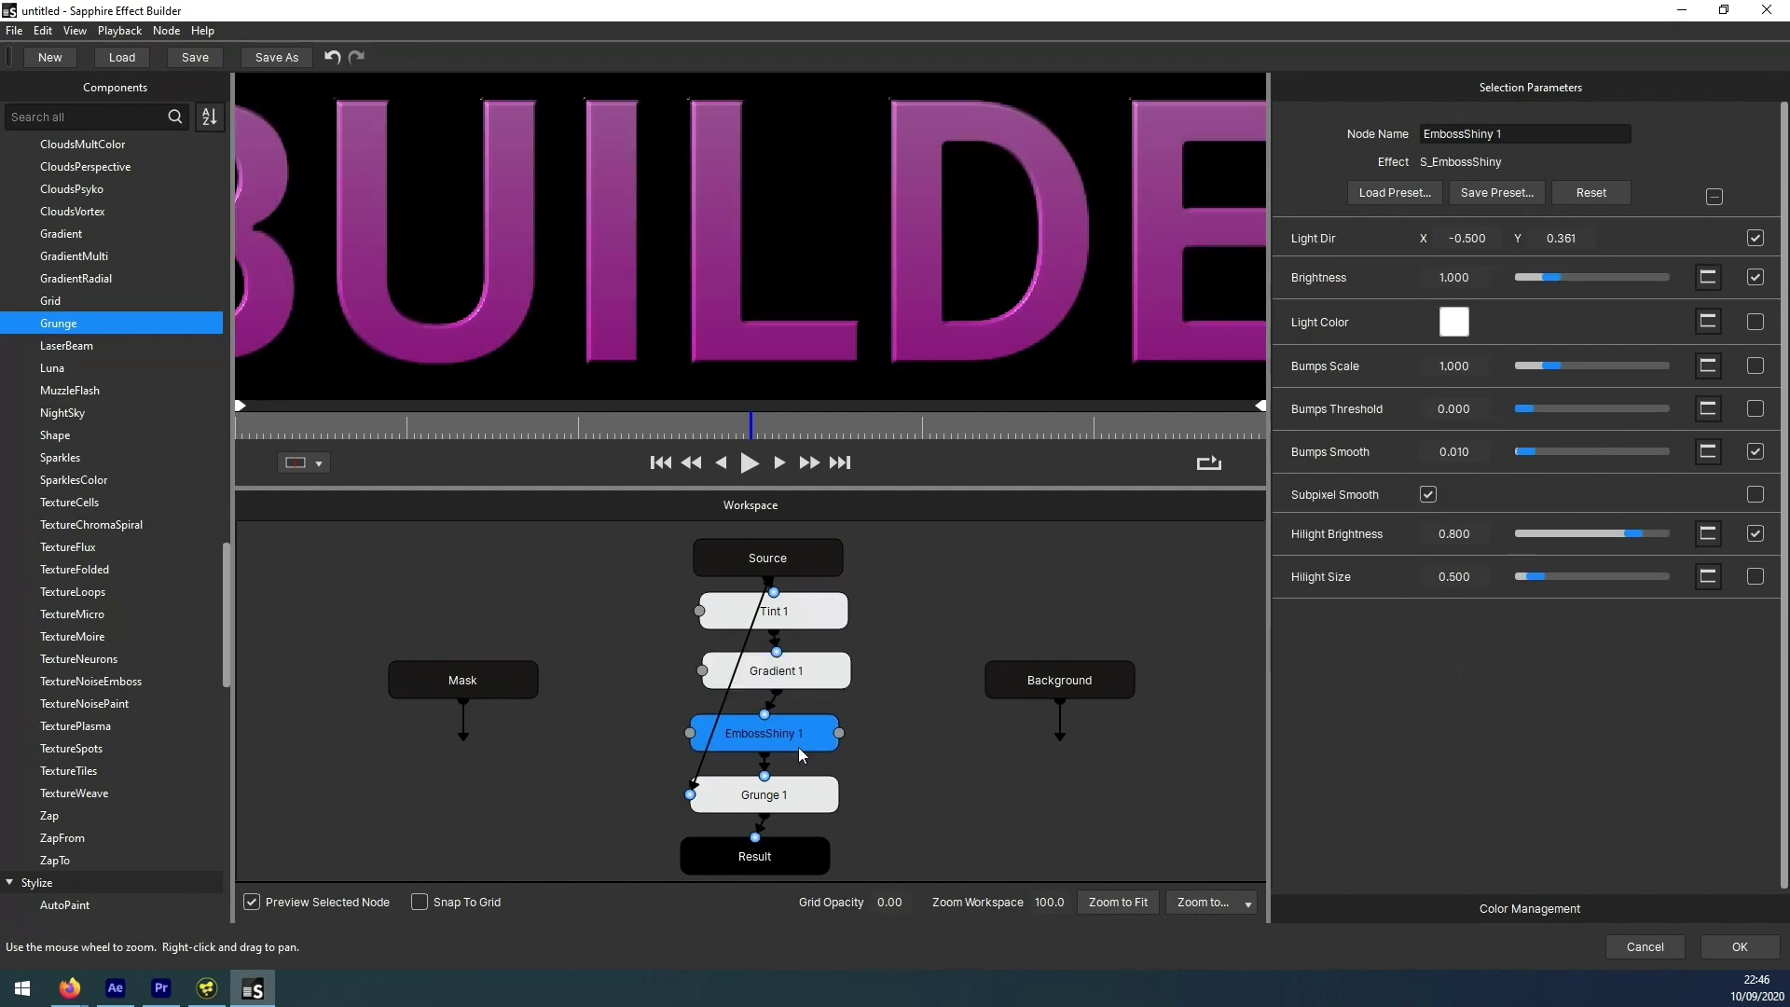
drag(823, 794, 840, 785)
- Turn off previewing of the selected node and accept the built effect, returning to After Effects
click(297, 901)
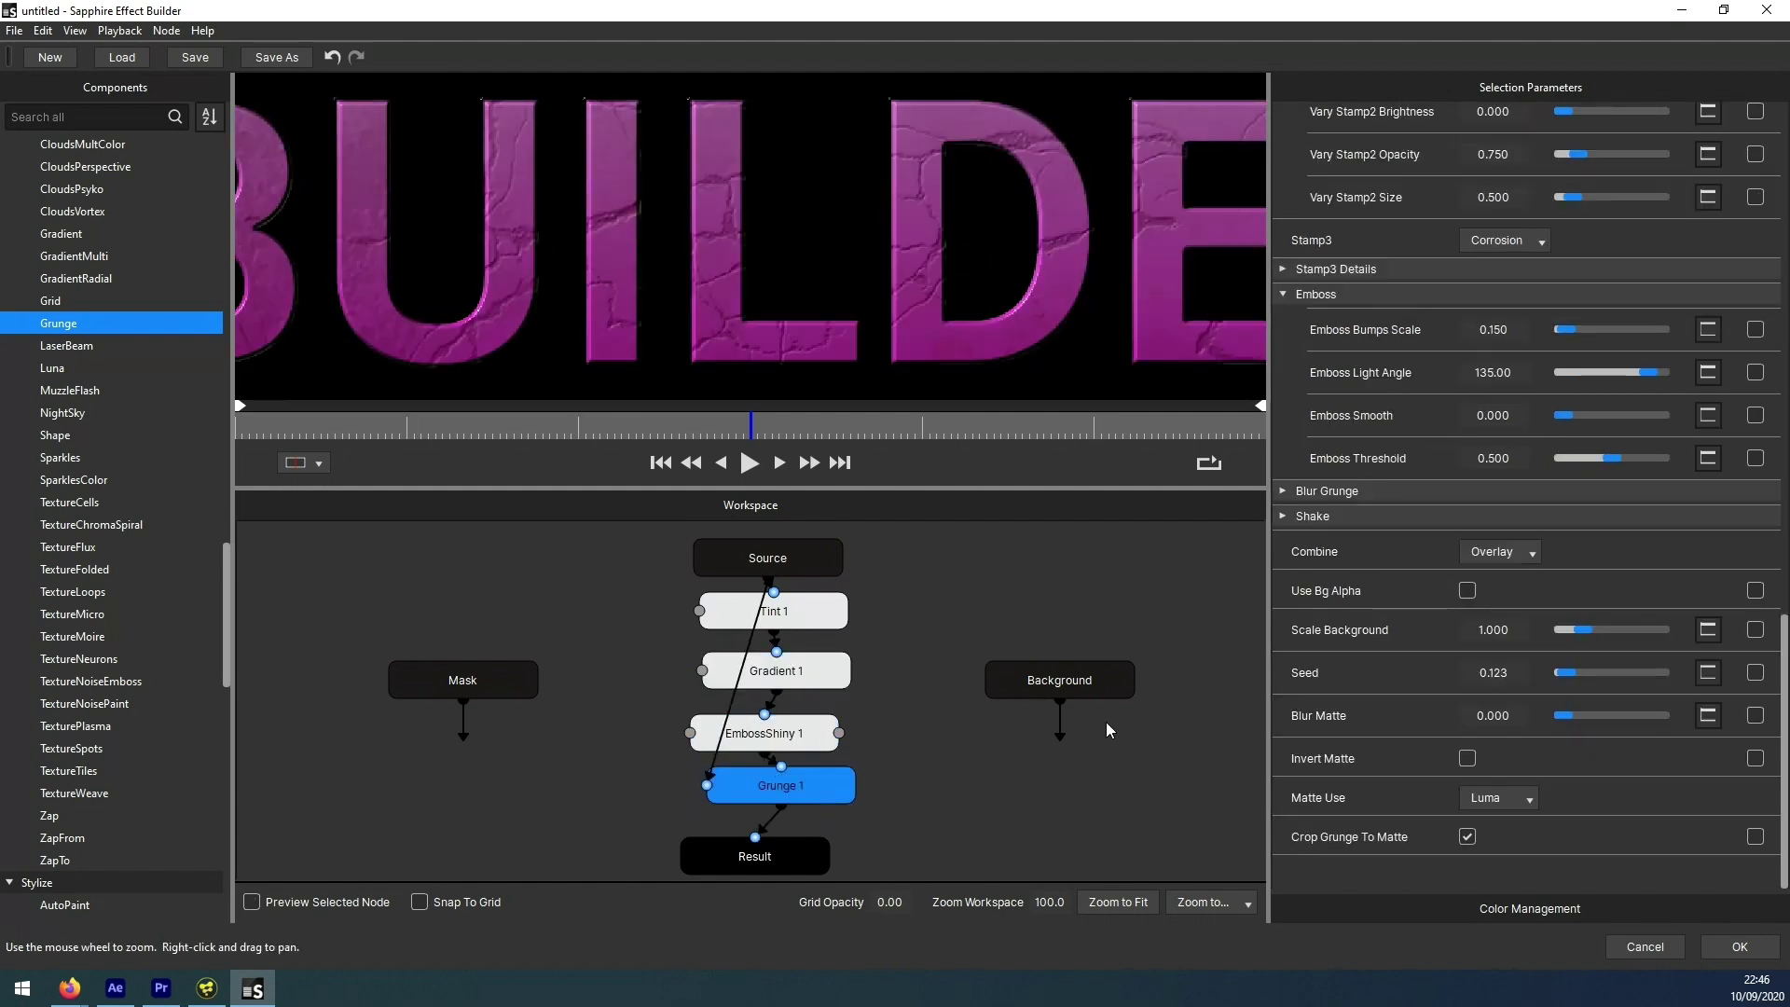
click(1721, 949)
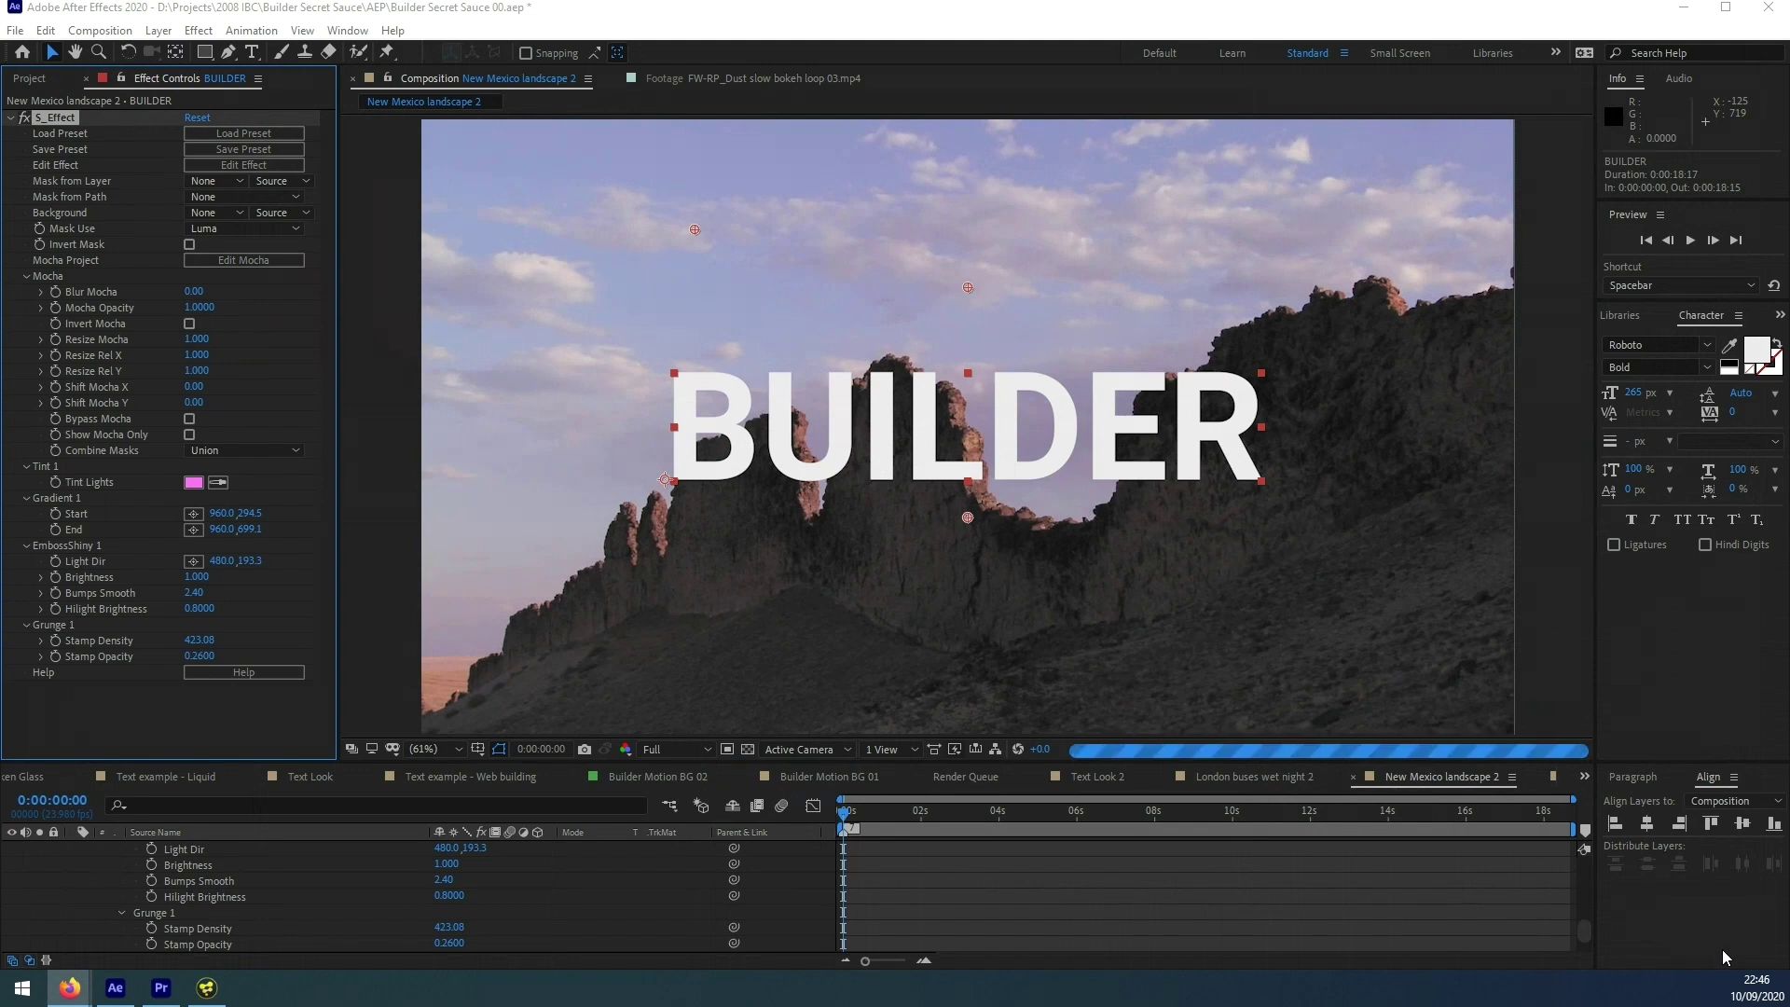
- Sample the sky colour for Tint Lights, and move the gradient's Start to about 758, 237 and its End to about 1039, 894
click(219, 482)
click(526, 159)
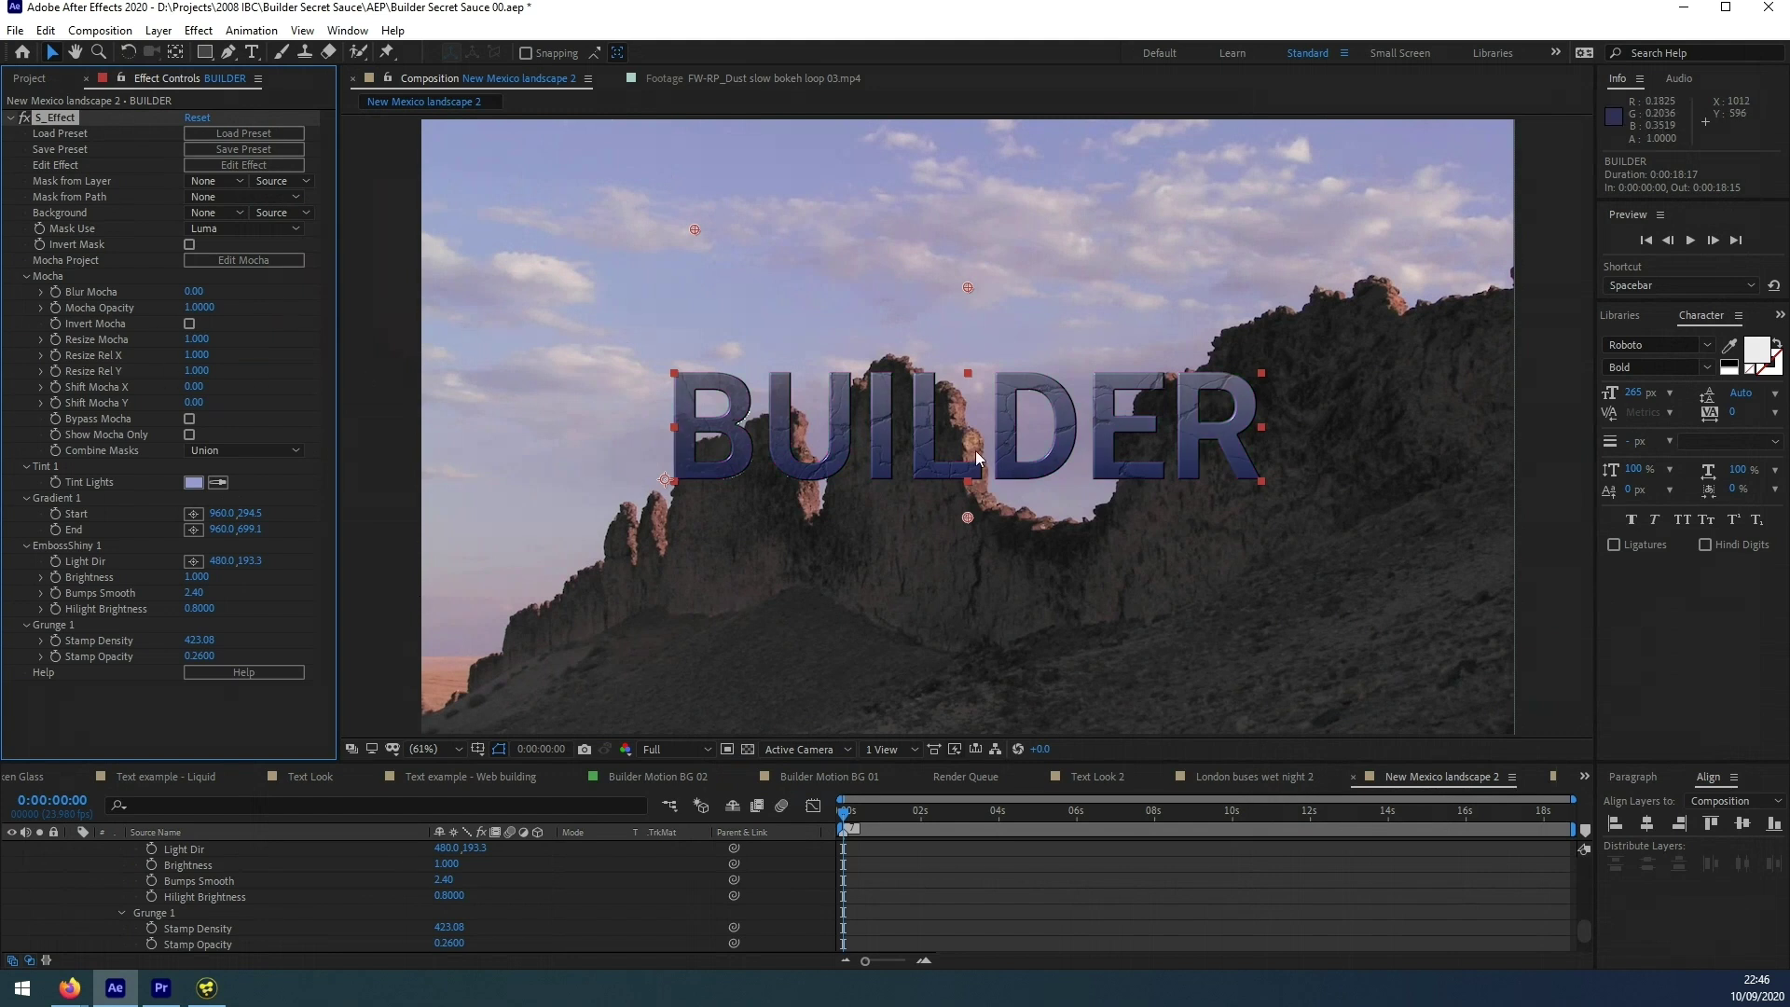
mouse_move(970, 515)
mouse_down()
mouse_move(972, 671)
mouse_move(974, 491)
mouse_move(966, 599)
mouse_move(966, 554)
mouse_up()
mouse_move(967, 288)
mouse_down()
mouse_move(675, 315)
mouse_move(743, 300)
mouse_move(747, 274)
mouse_move(852, 255)
mouse_up()
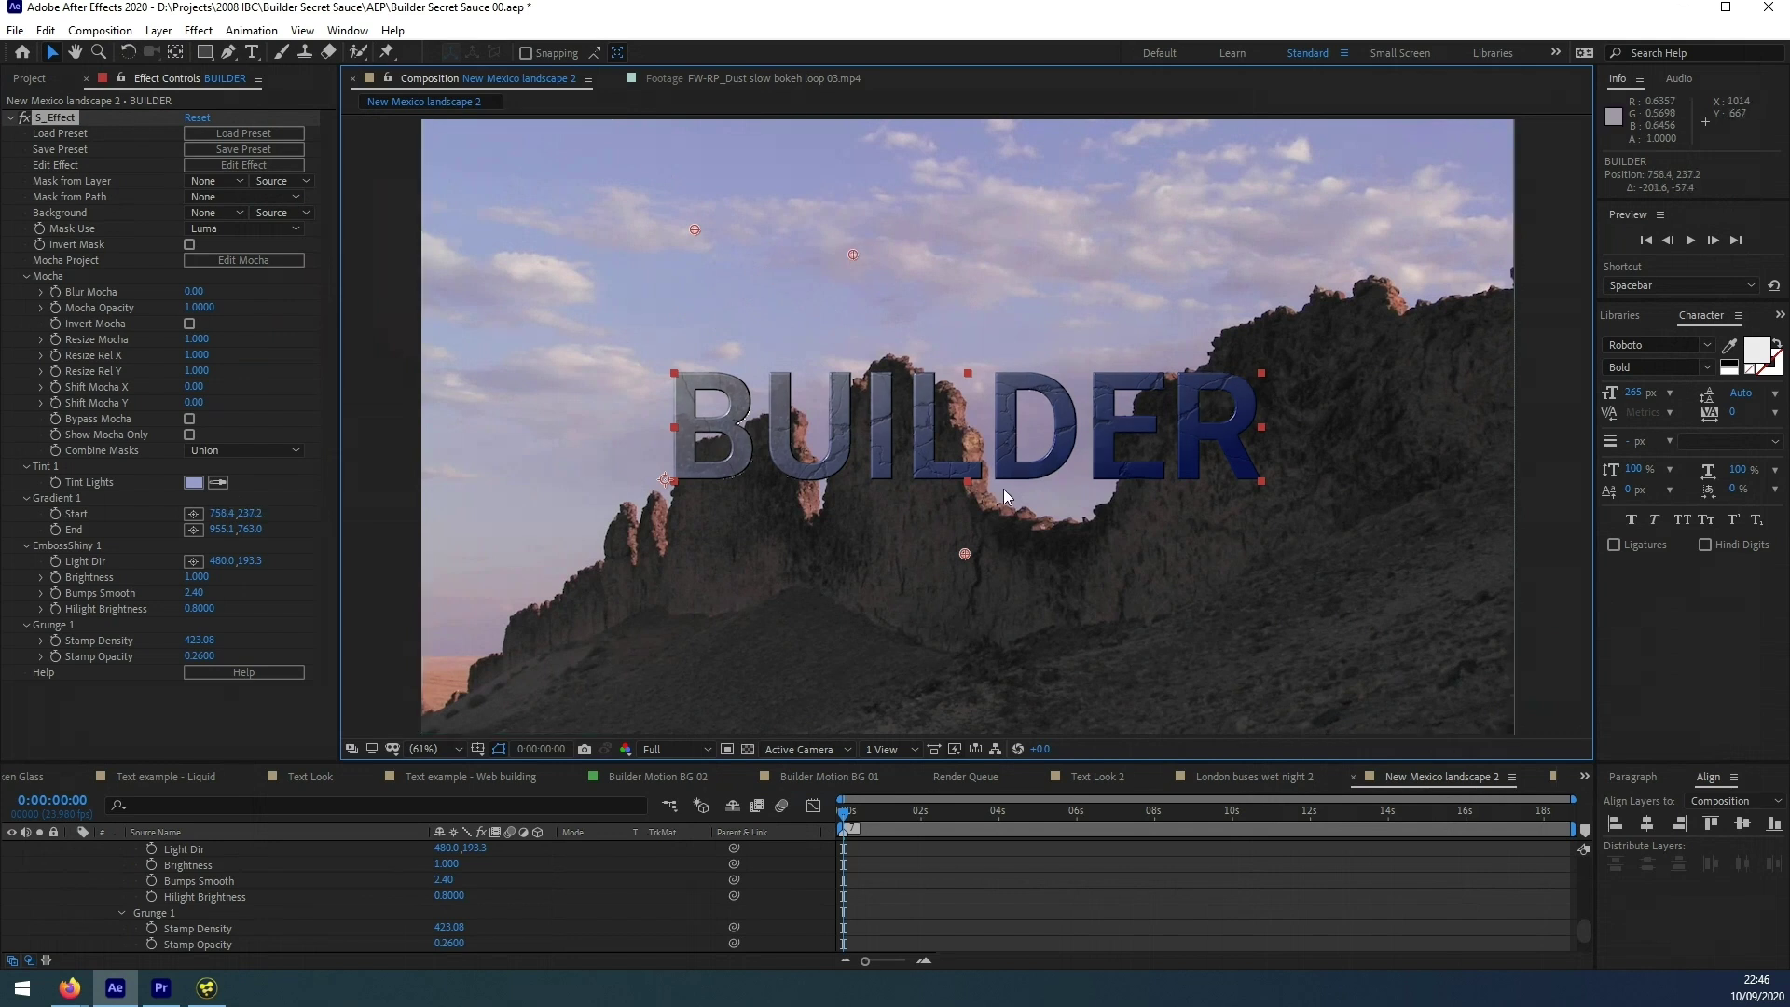
mouse_move(966, 554)
mouse_down()
mouse_move(1065, 597)
mouse_move(1012, 630)
mouse_up()
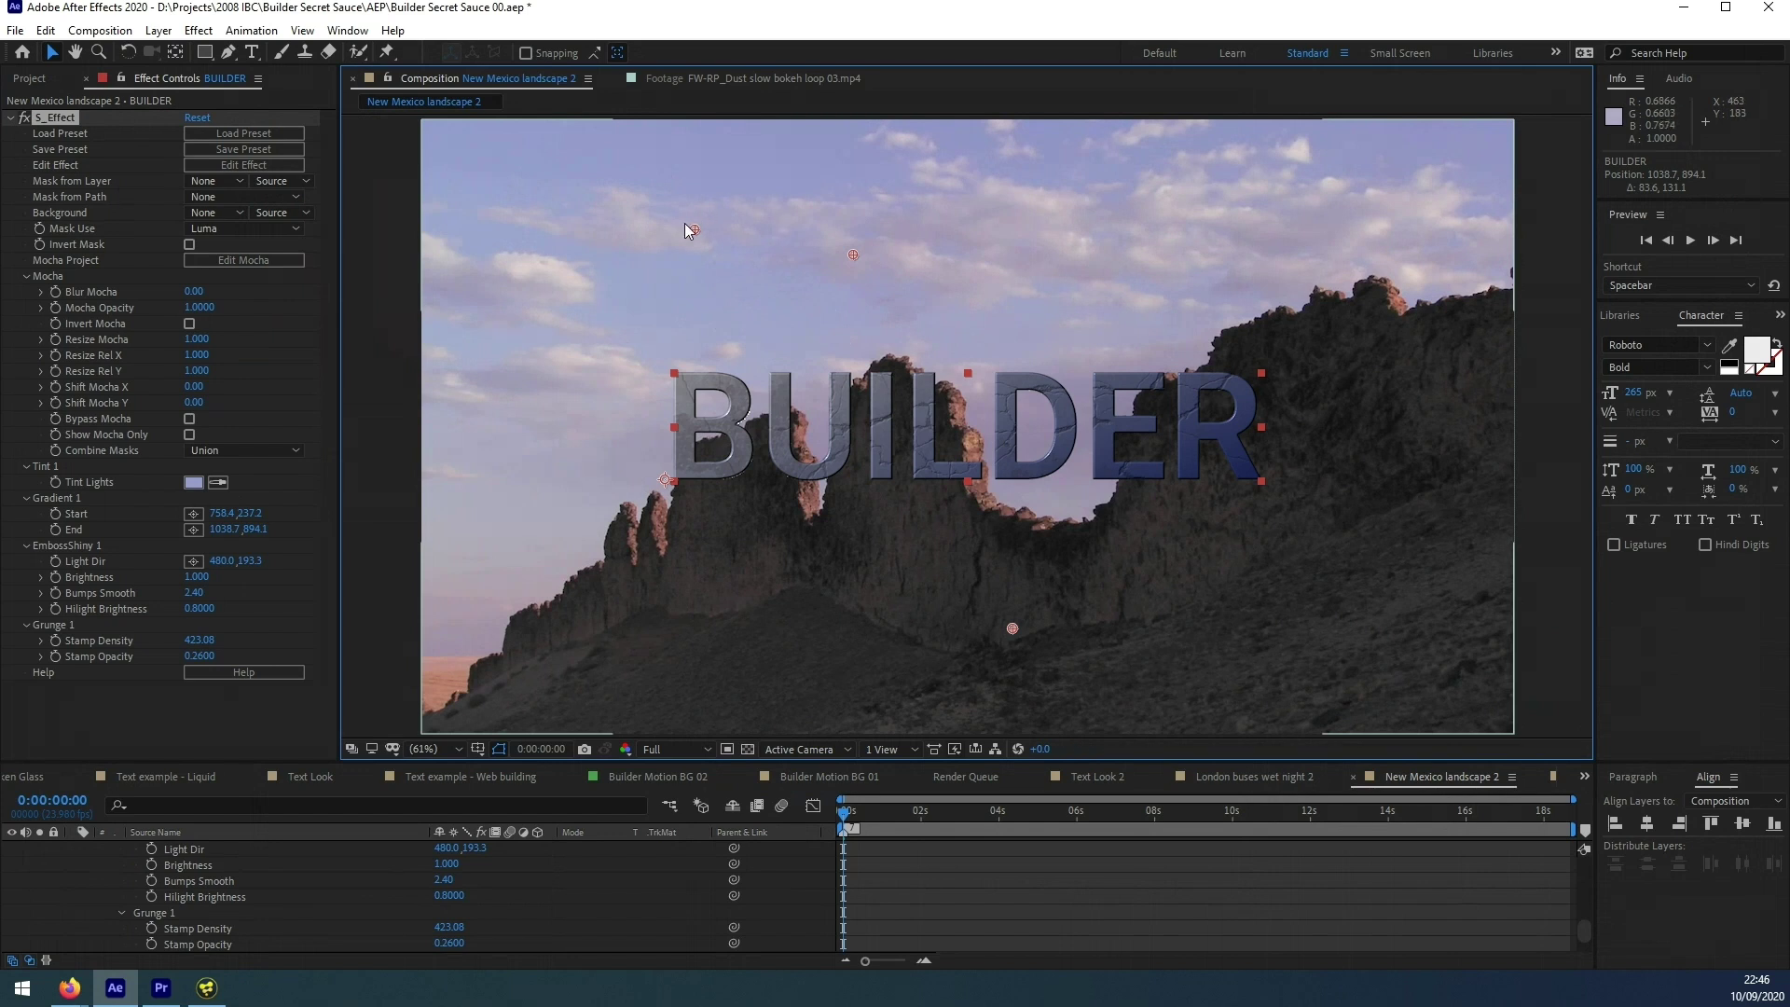
- Try several positions for EmbossShiny 1's Light Dir point over the landscape, settling at about 1347, 84
drag(696, 229, 675, 231)
drag(578, 291, 577, 296)
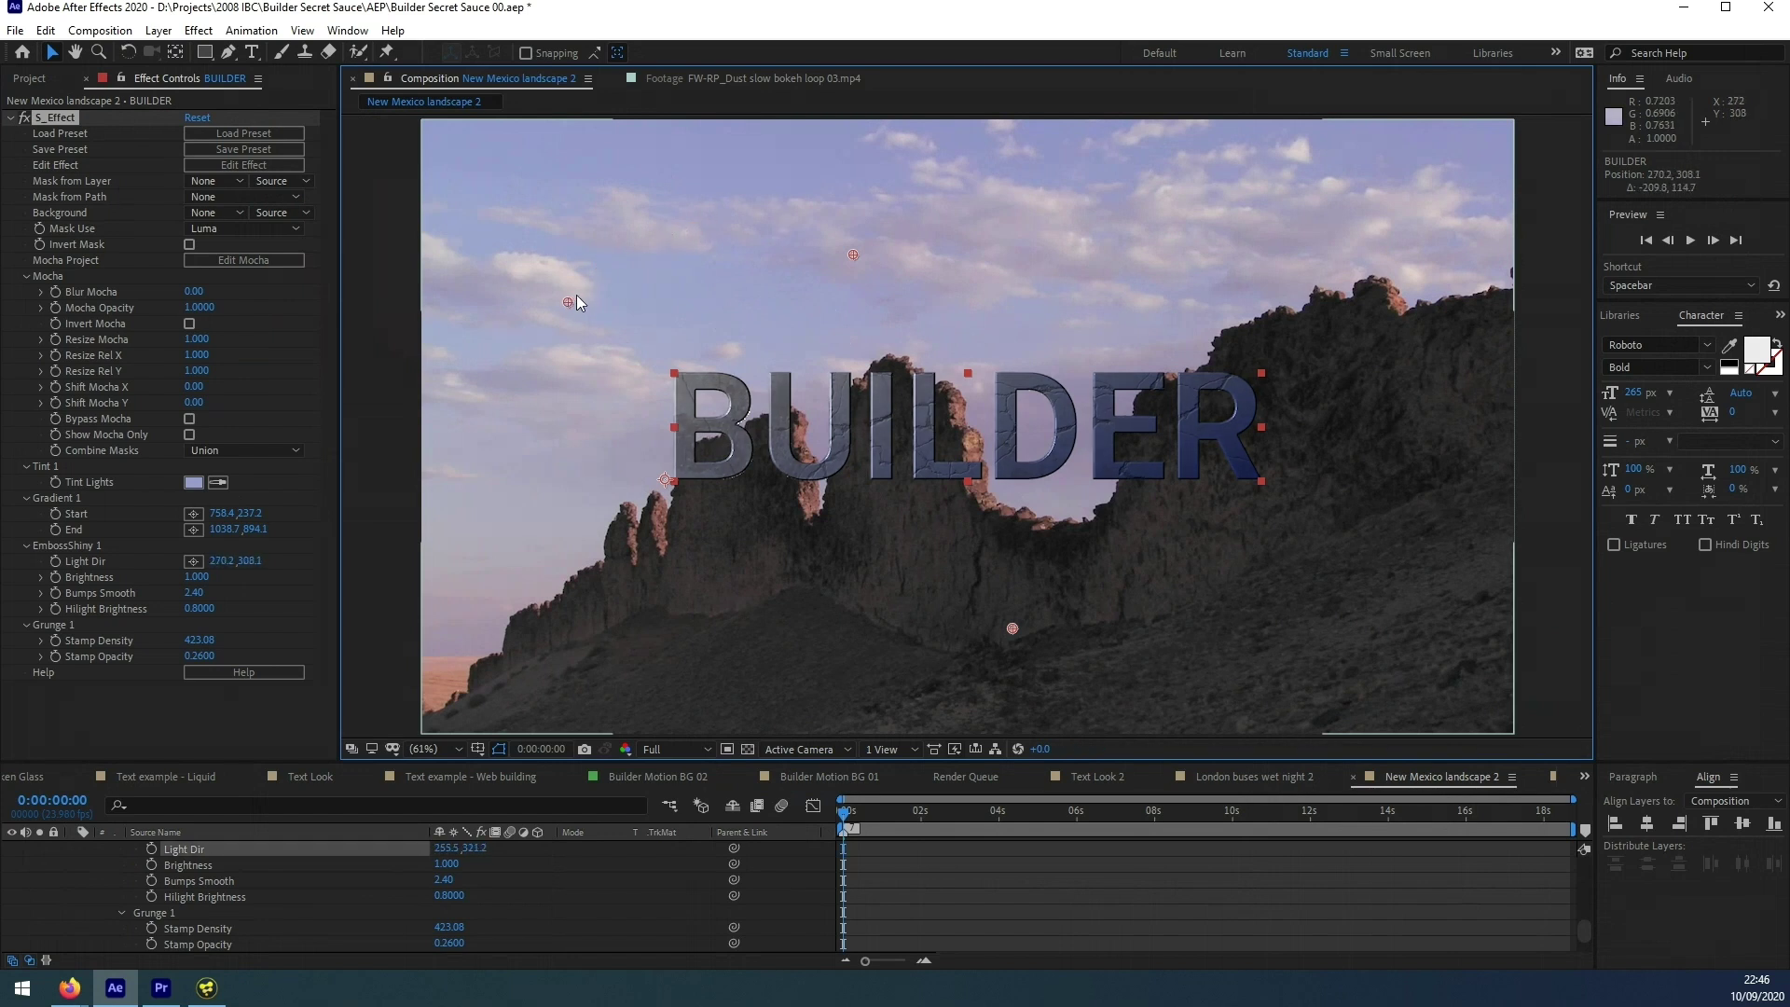
drag(733, 225, 1430, 222)
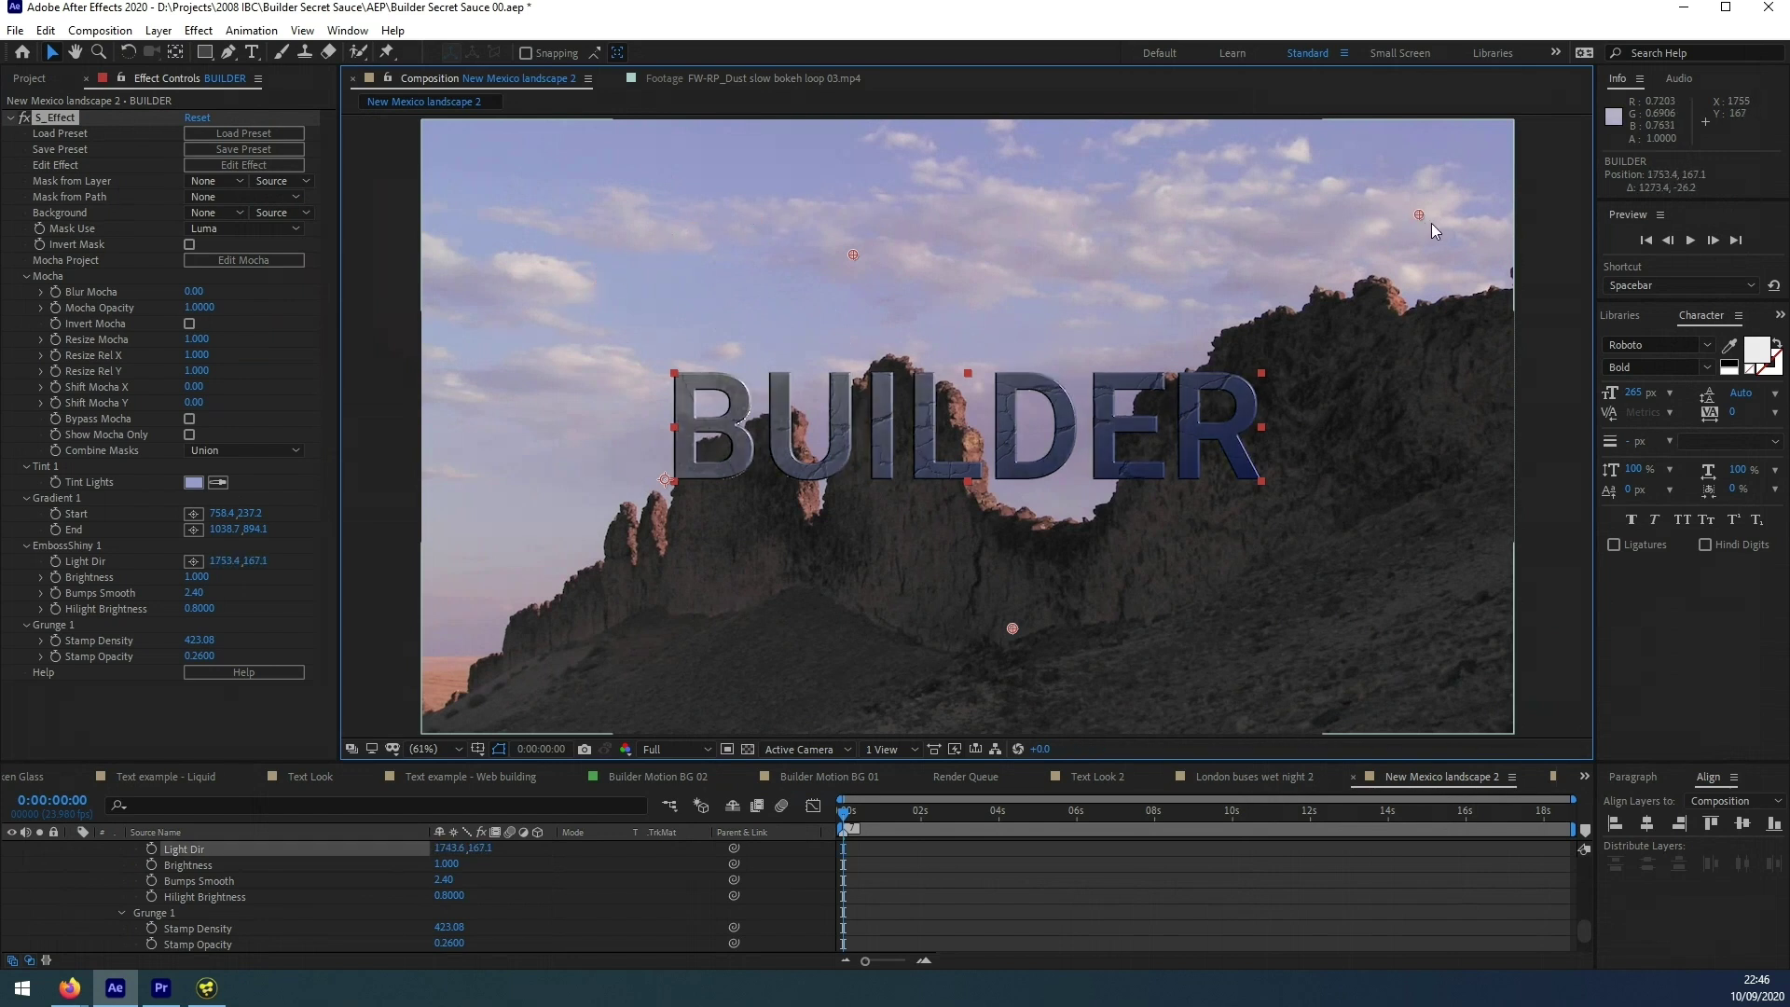
mouse_move(1061, 679)
mouse_down()
mouse_move(684, 654)
mouse_move(528, 512)
mouse_move(509, 338)
mouse_move(597, 250)
mouse_move(785, 188)
mouse_move(1177, 140)
mouse_move(1177, 177)
mouse_up()
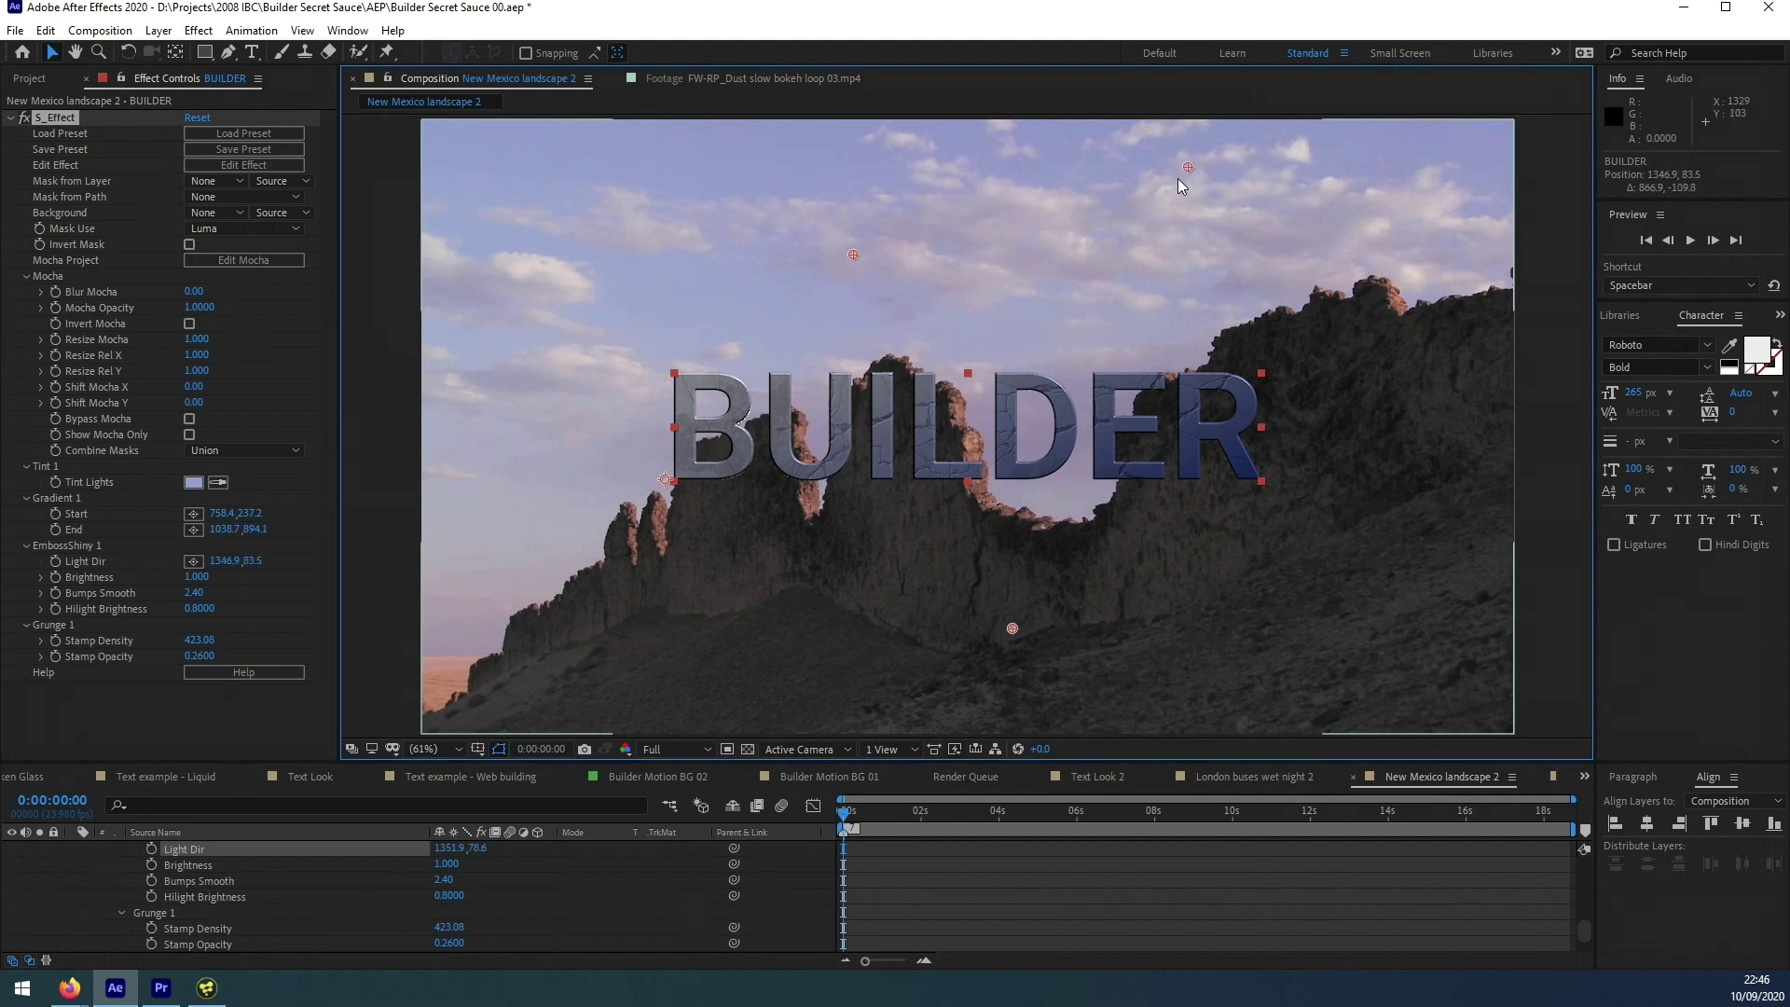
- Collapse the Mocha parameters, and set Grunge 1's Stamp Opacity to 0 and then to 0.13
click(27, 275)
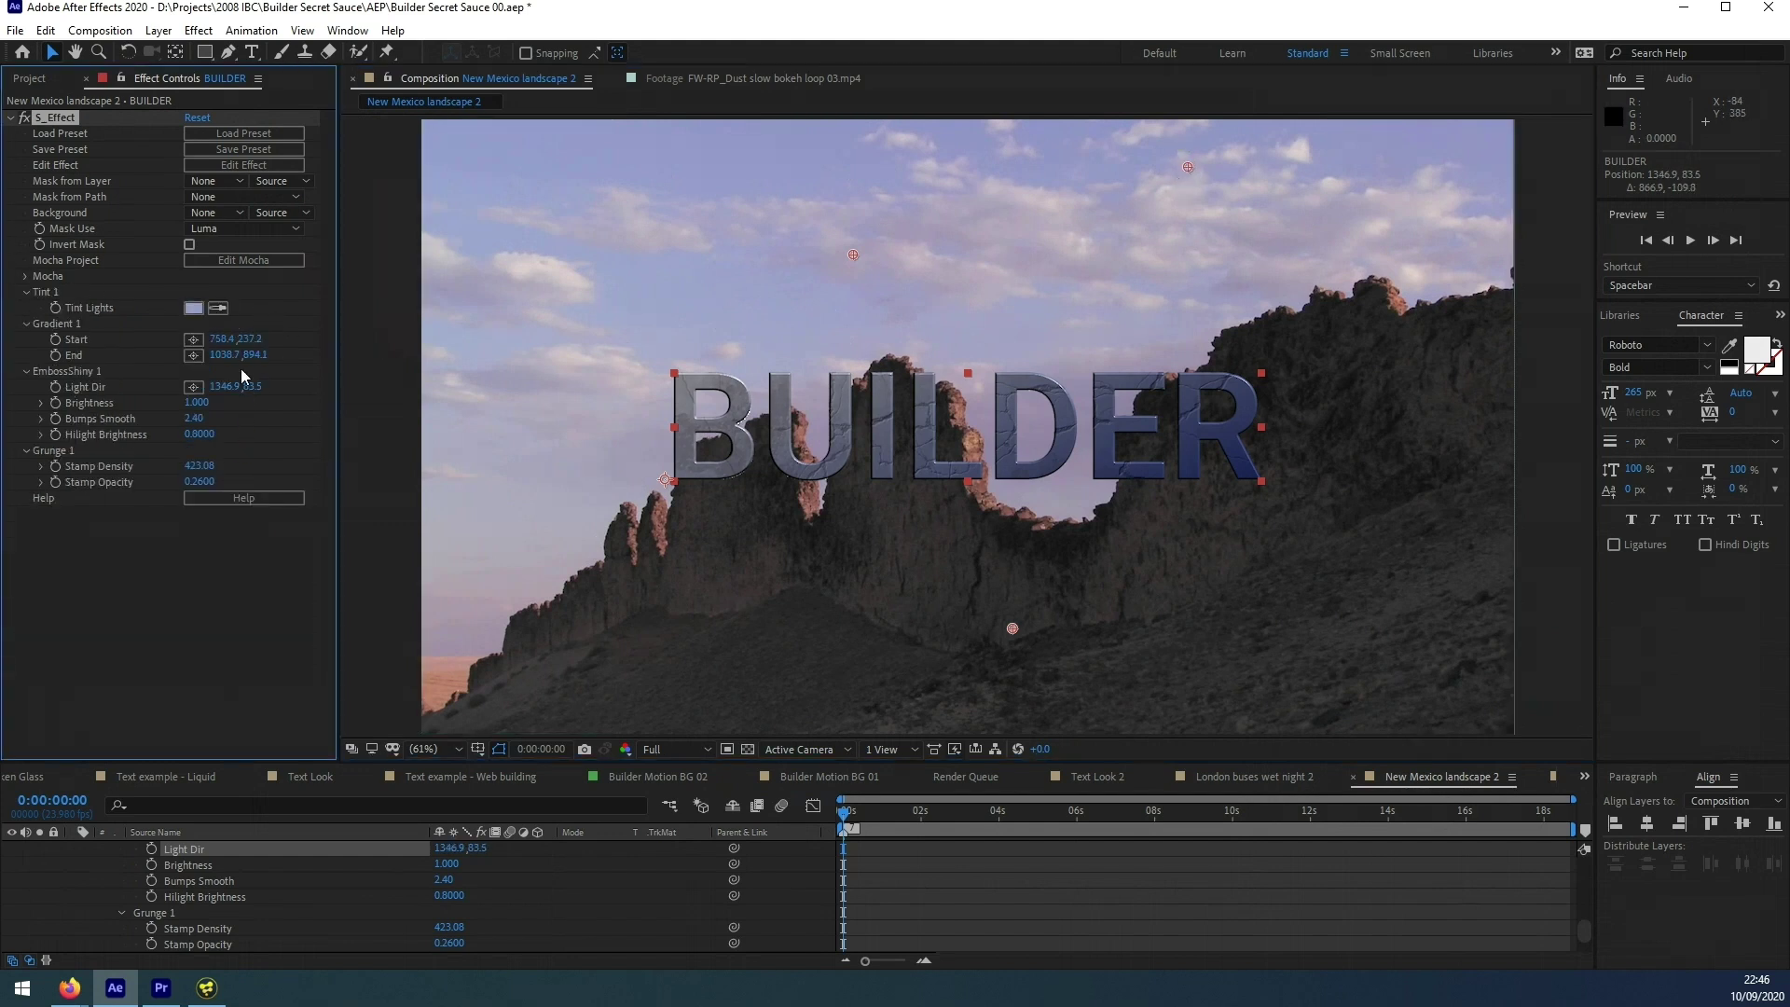
click(199, 481)
text(0)
click(161, 484)
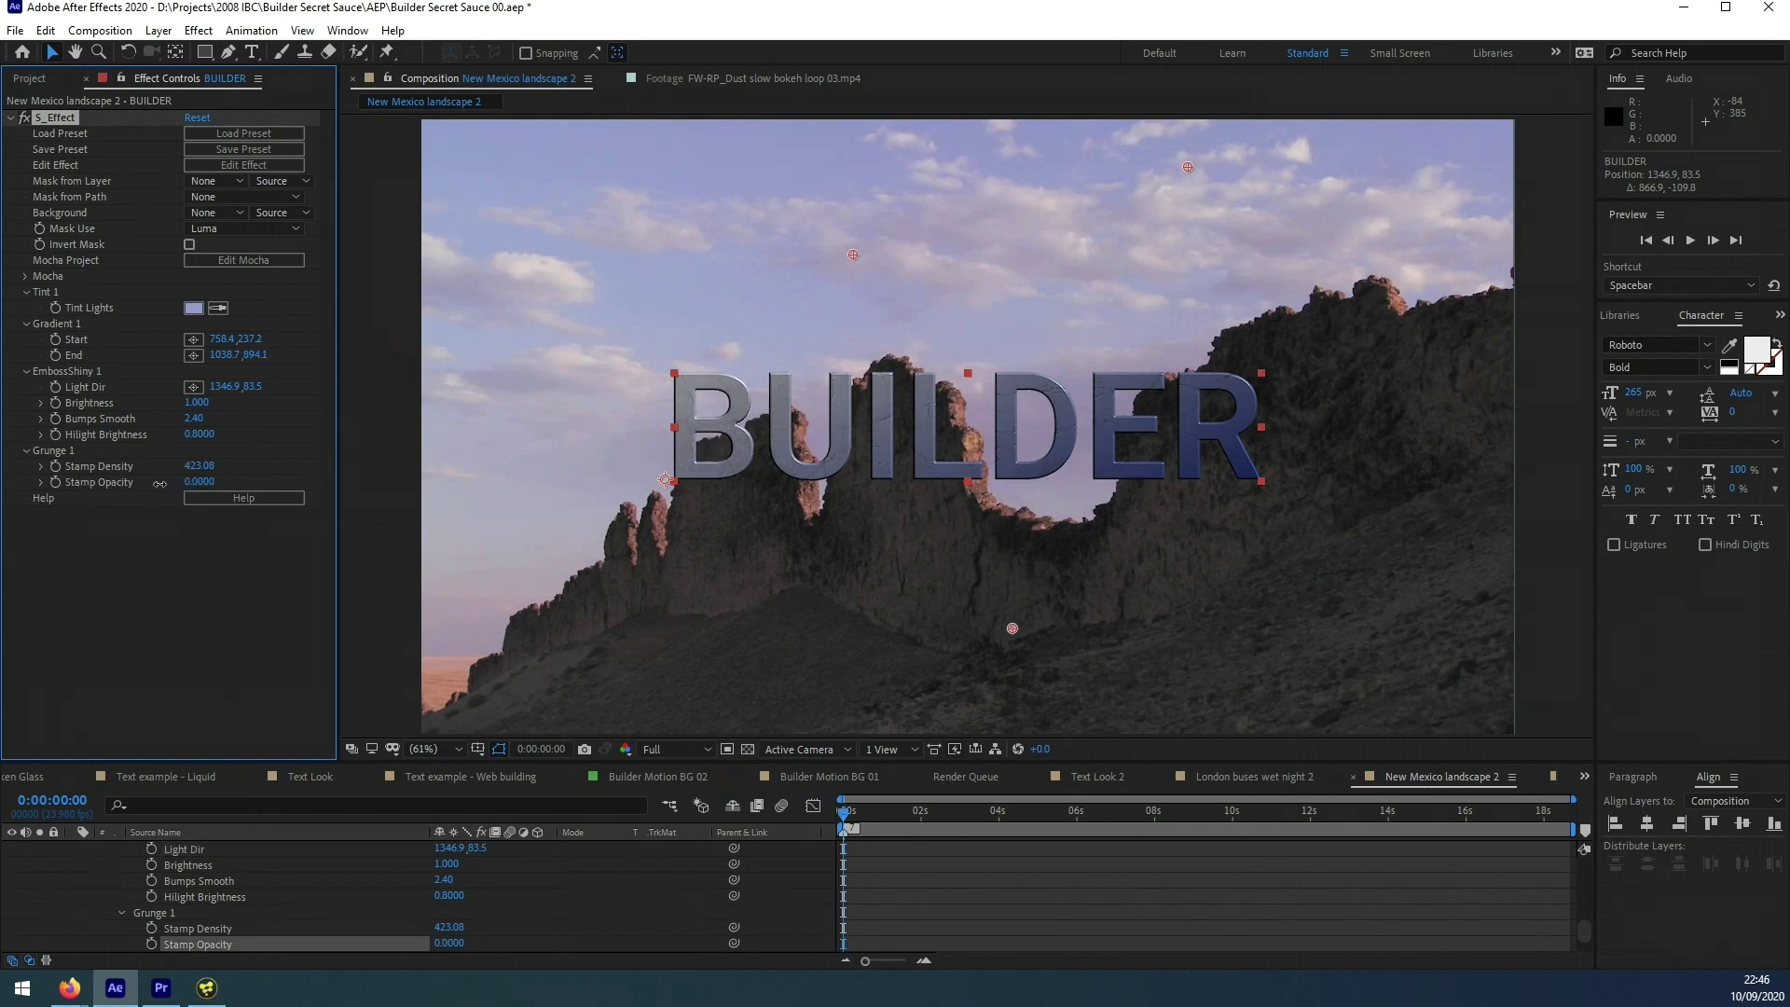
drag(160, 484, 171, 484)
- Try a Bumps Smooth of 0.00 on EmbossShiny 1 and undo the change
drag(191, 419, 64, 702)
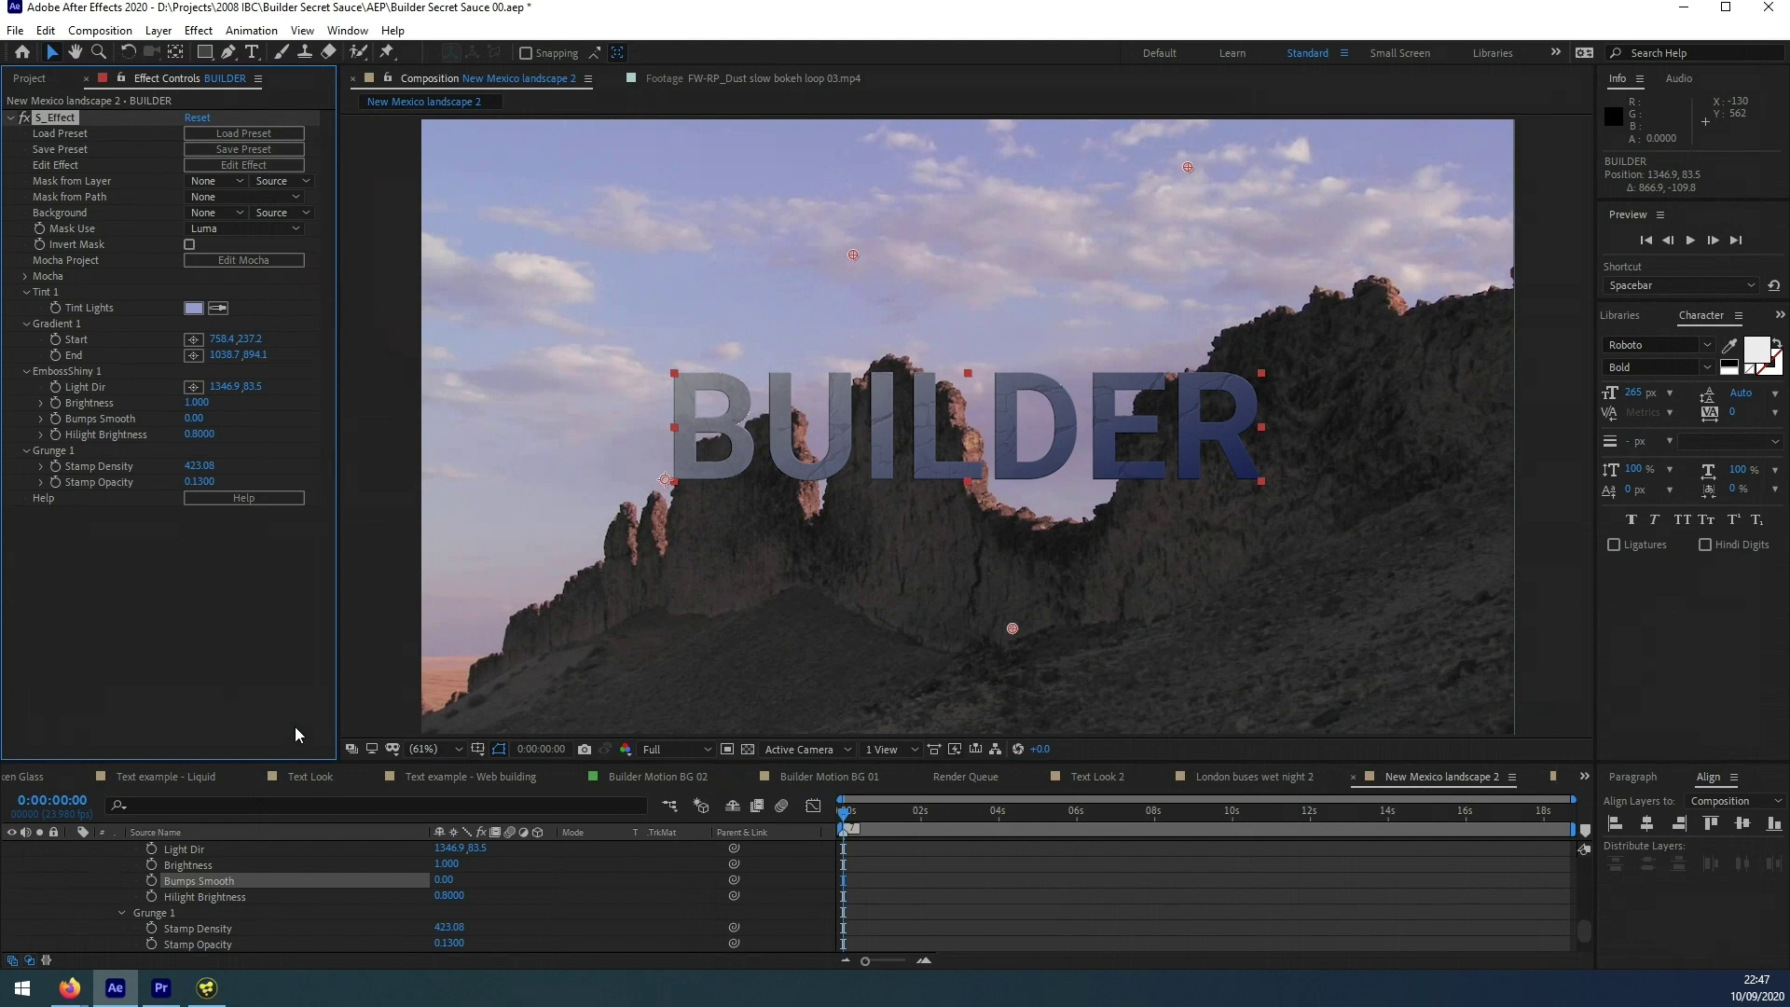
key(ctrl+z)
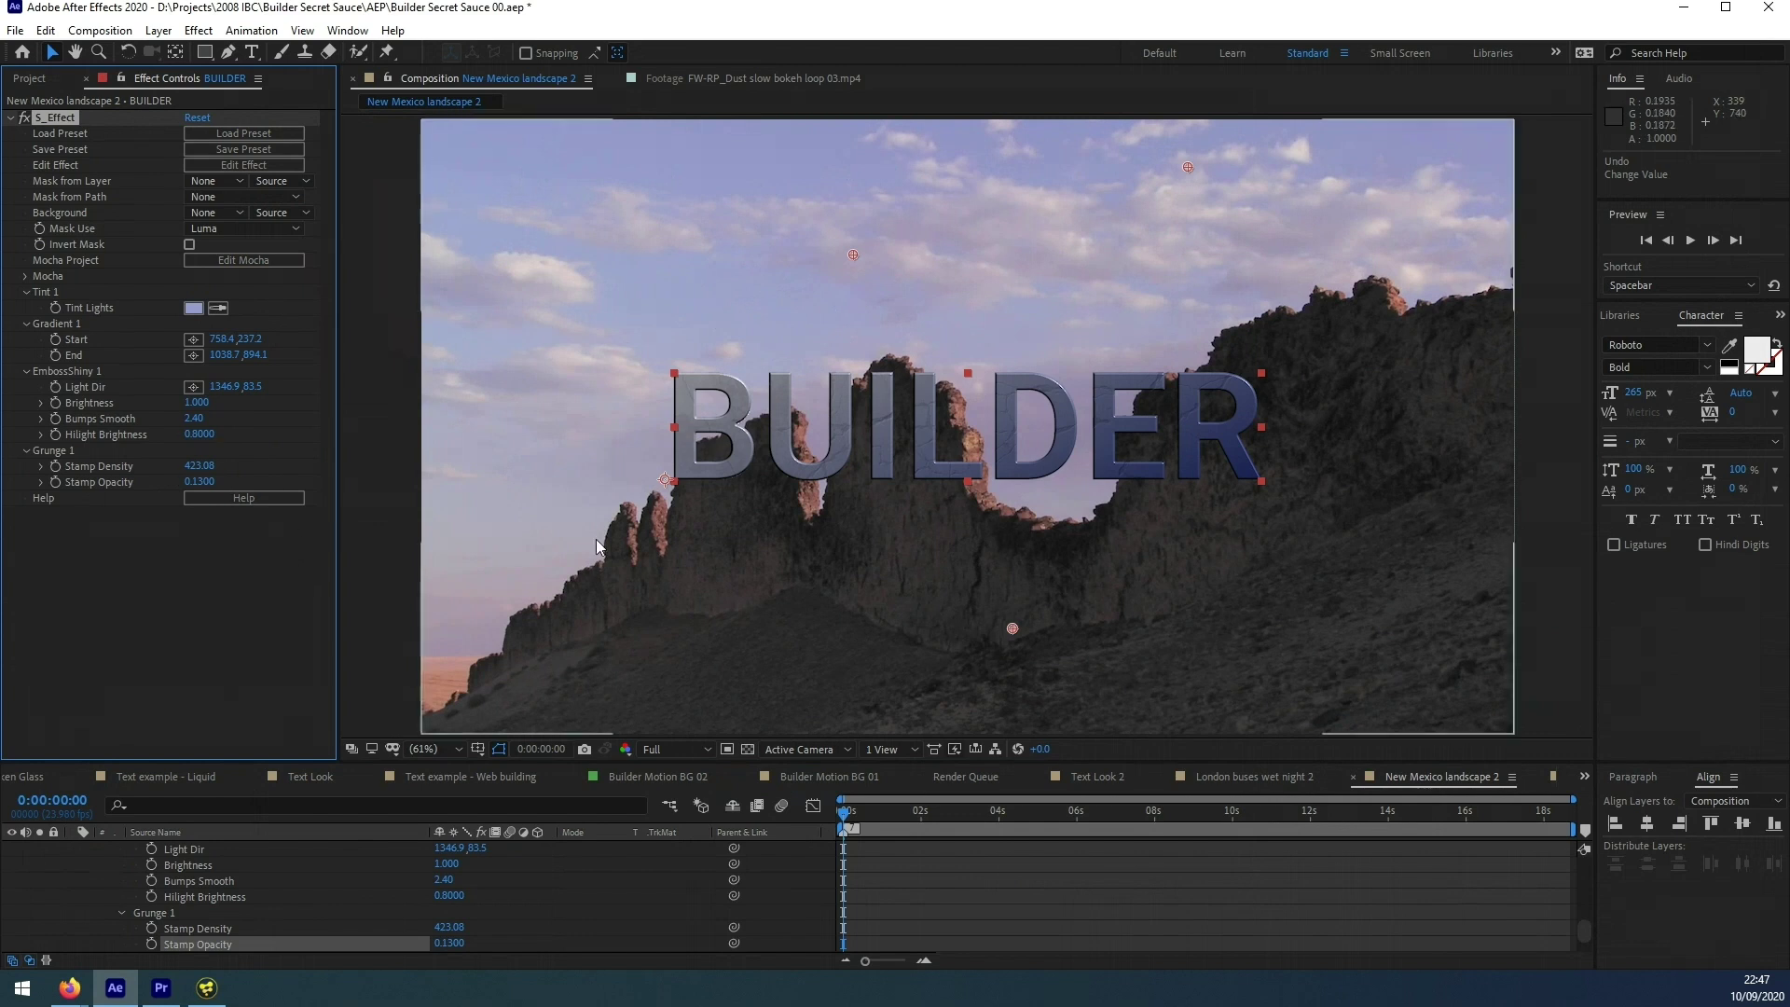
- Check the BUILDER title at about 7 seconds, and look at the Text Look 2 and Builder Motion BG 01 compositions
drag(963, 820, 1134, 823)
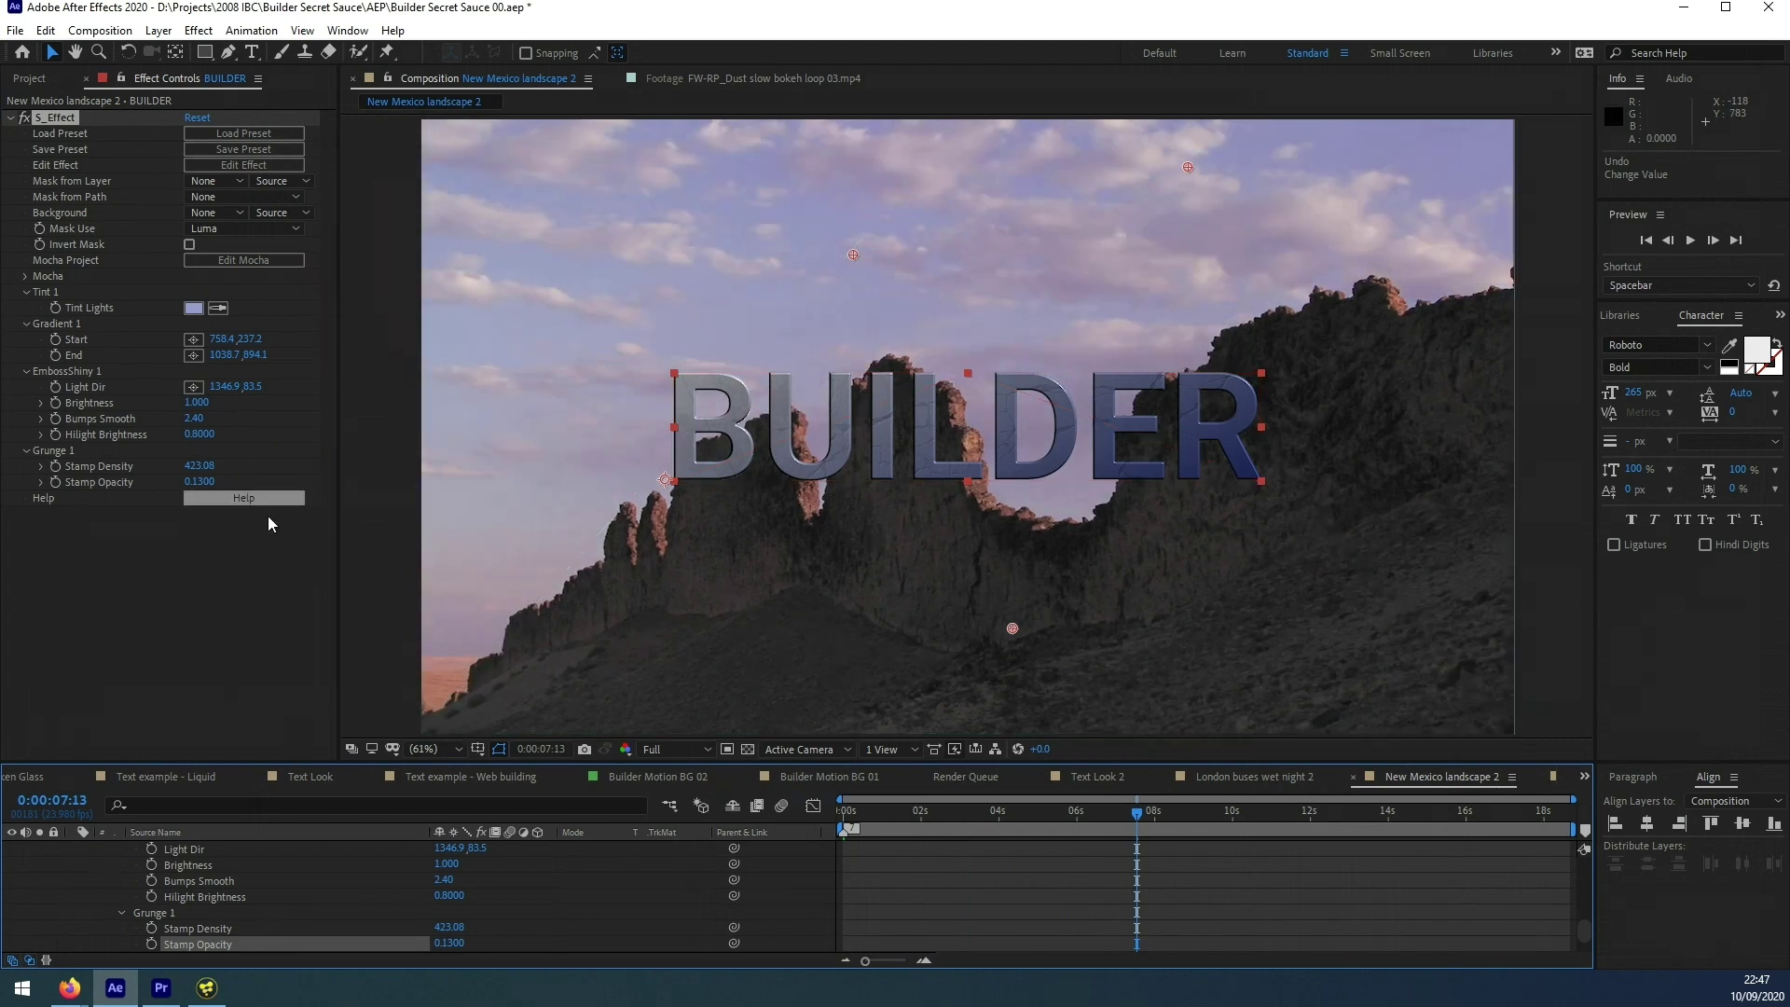
click(1093, 780)
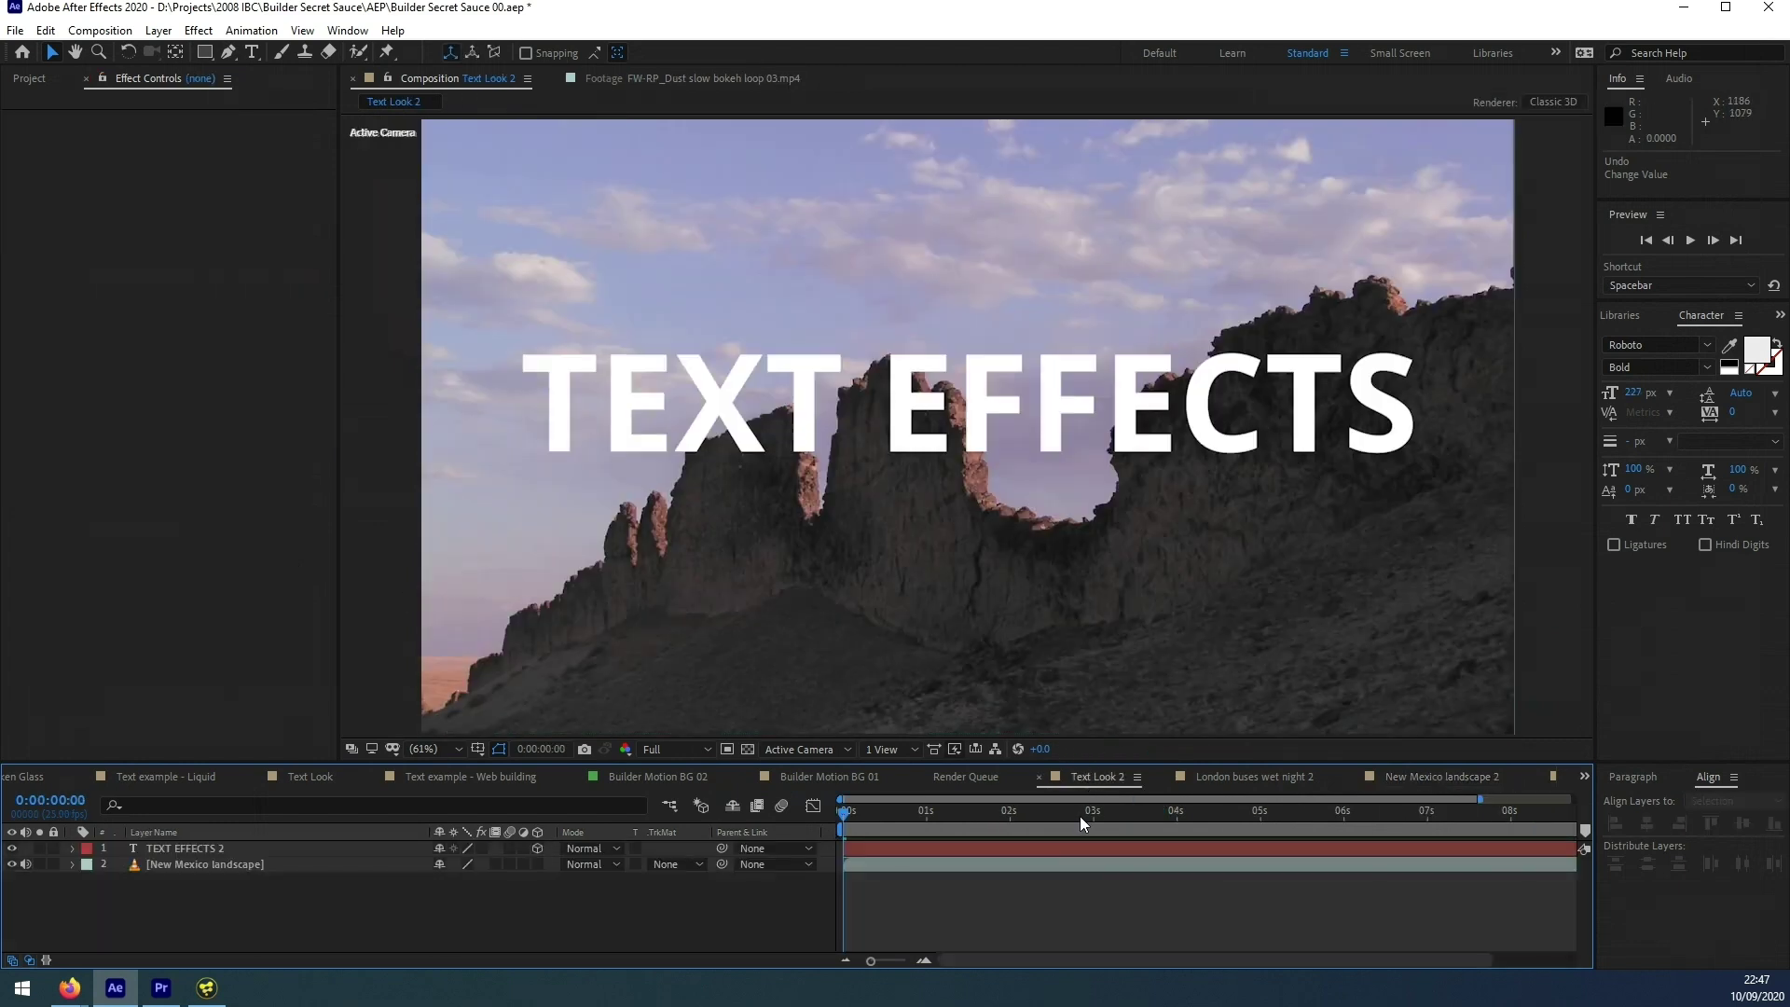
click(830, 776)
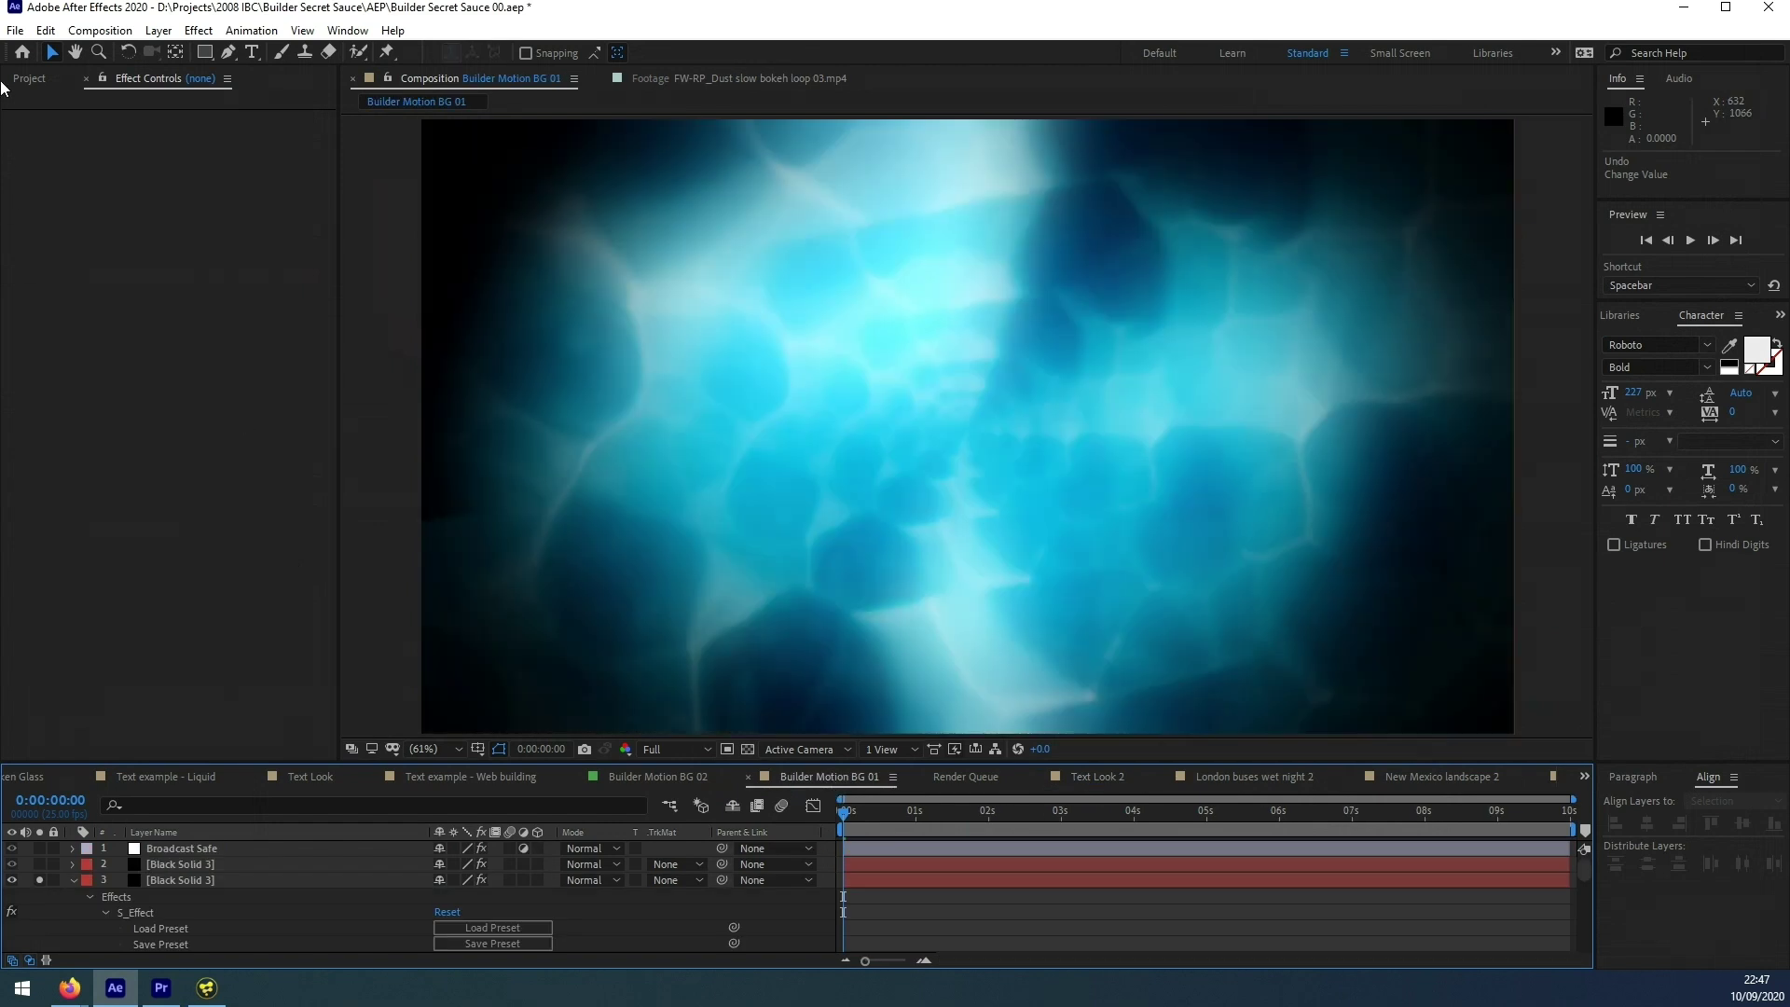
- Expand the 02 Text Effects folder and look through the City Alley, Broken Glass, Web building and Text Look 2 compositions
click(26, 82)
double_click(103, 389)
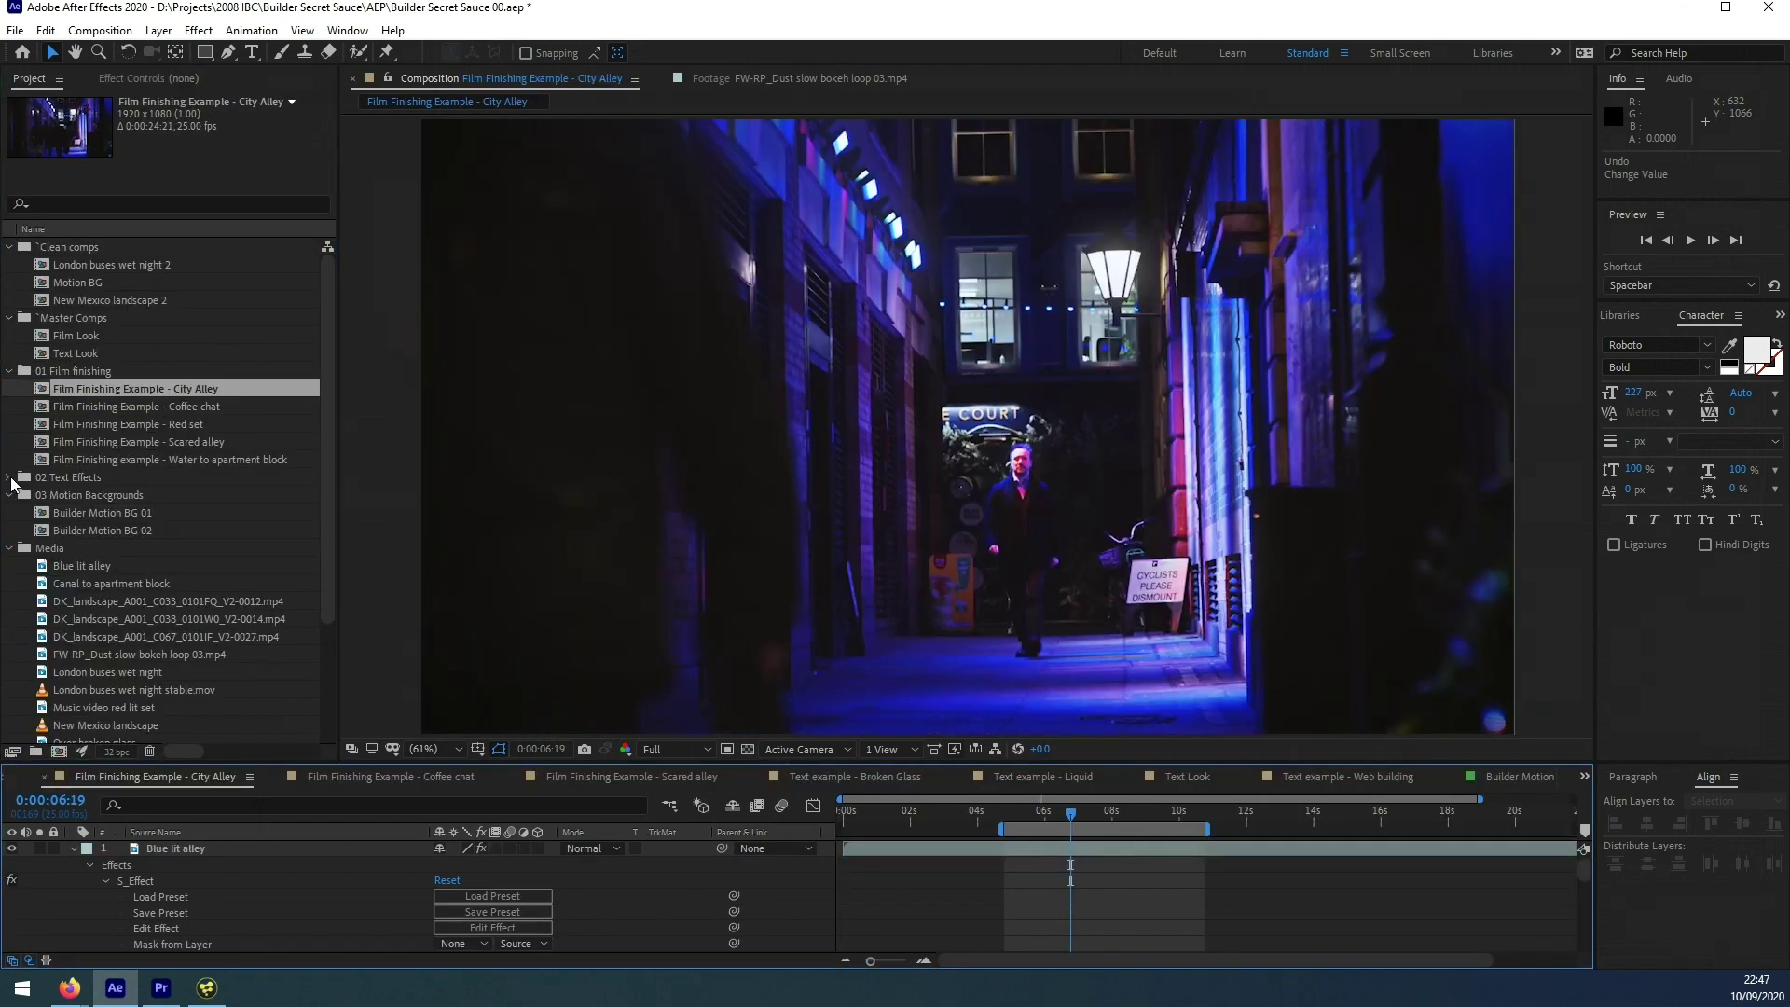
click(11, 478)
double_click(91, 499)
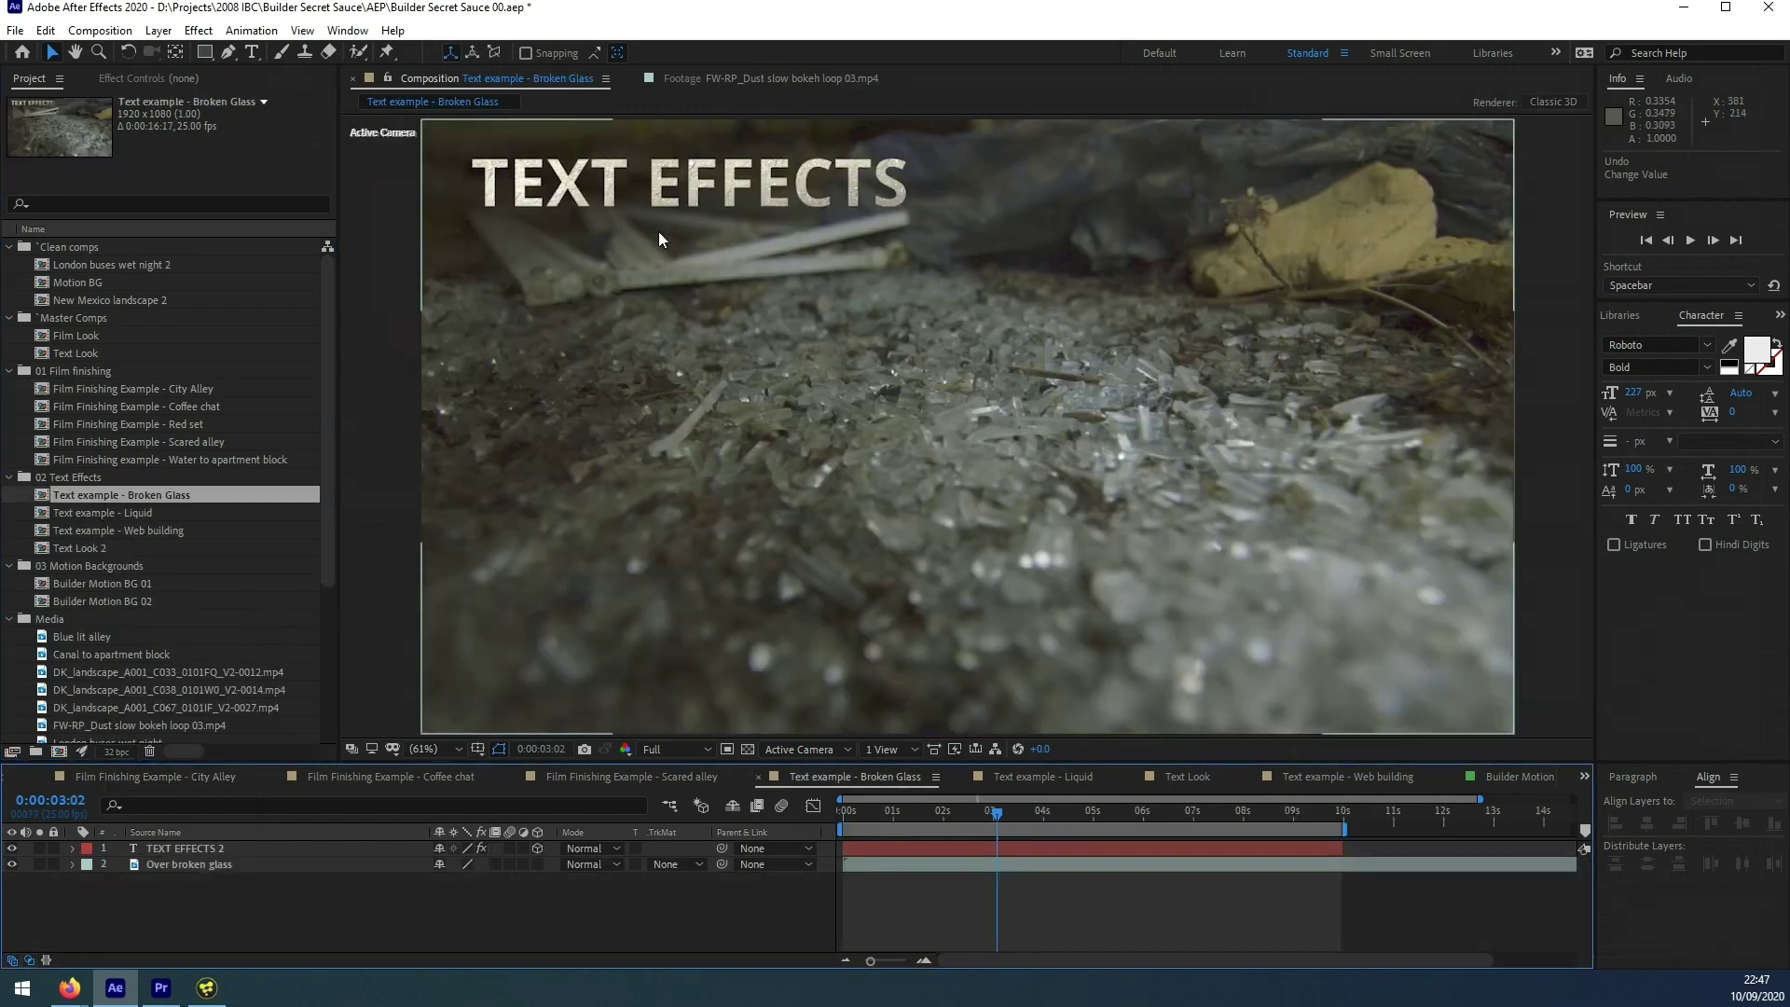
double_click(148, 528)
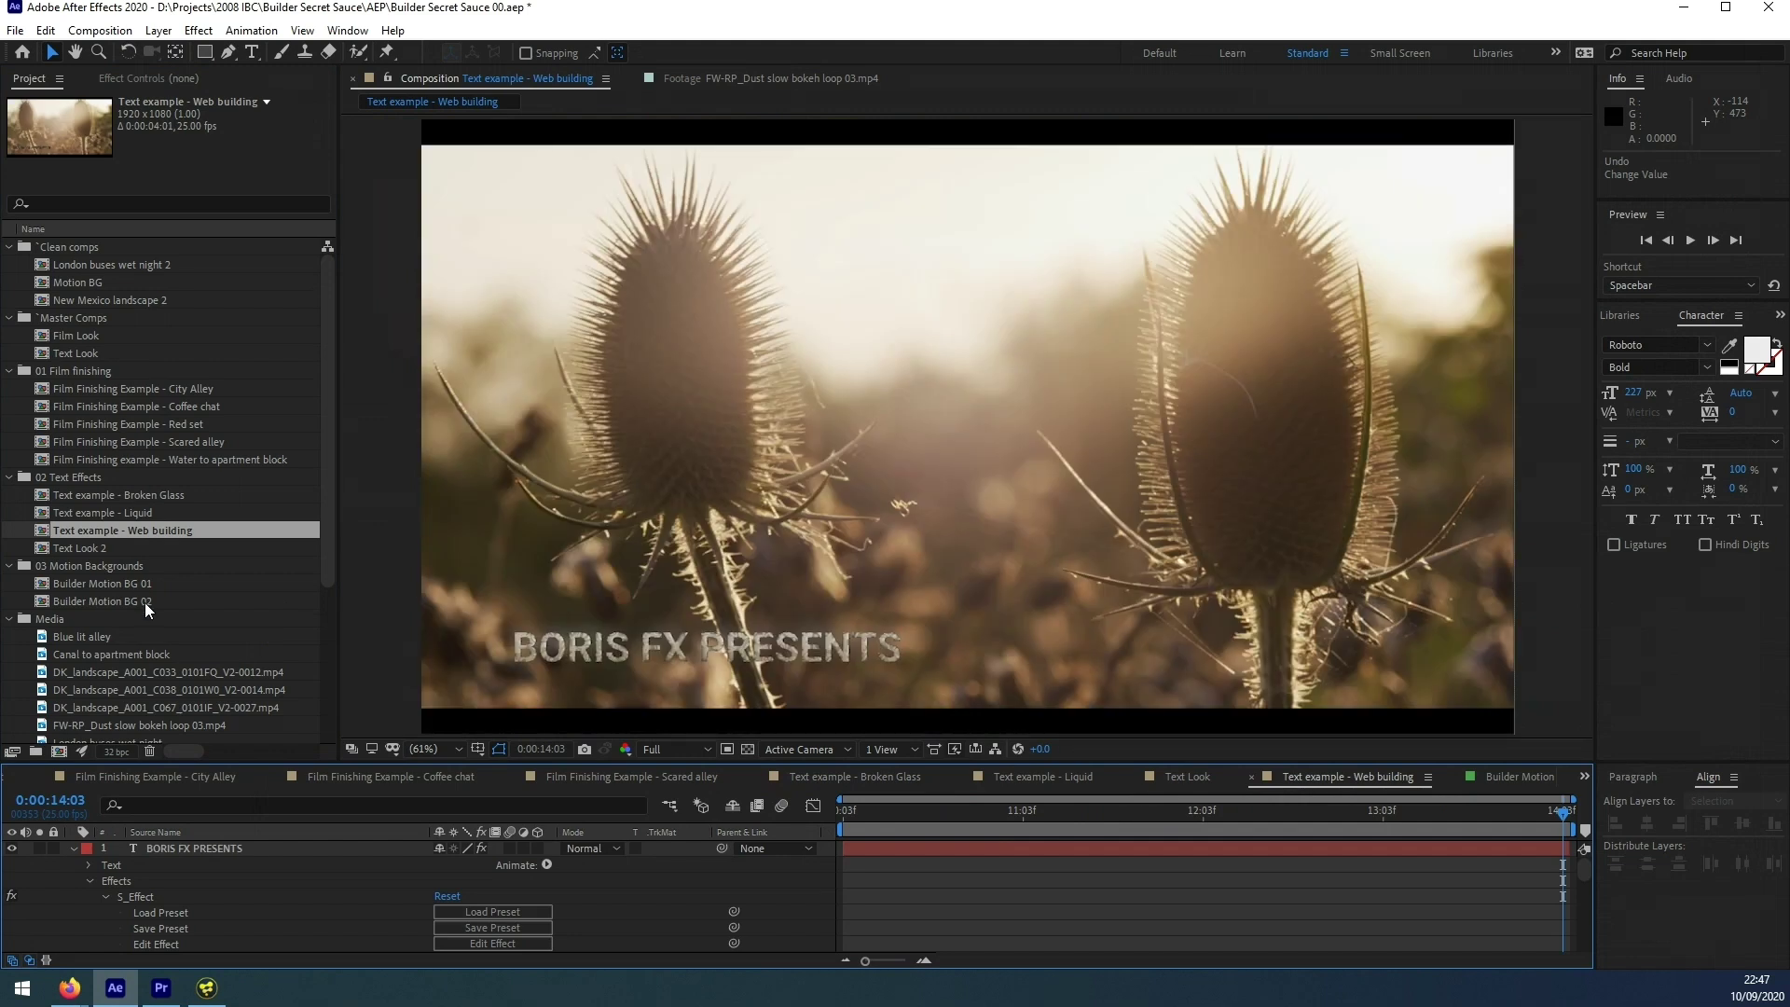
double_click(87, 550)
double_click(128, 529)
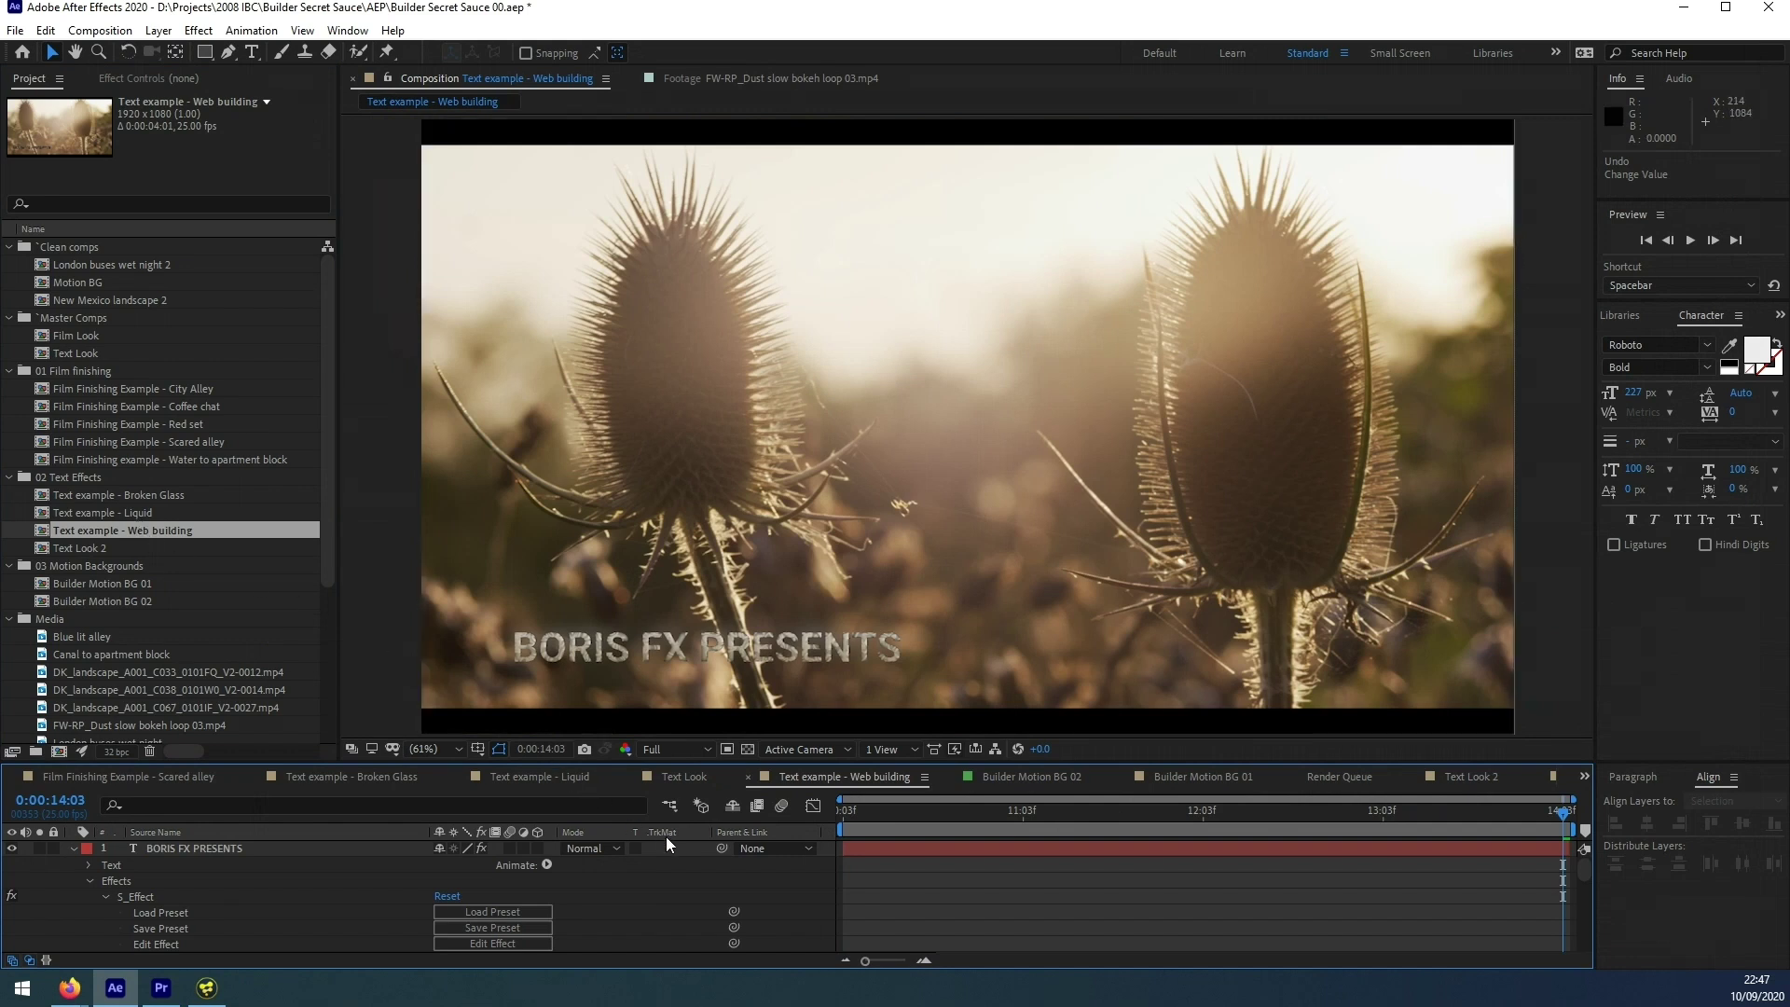
- Open the Text example - Liquid composition and scrub its MASKED title to 0:00:07:05
double_click(108, 512)
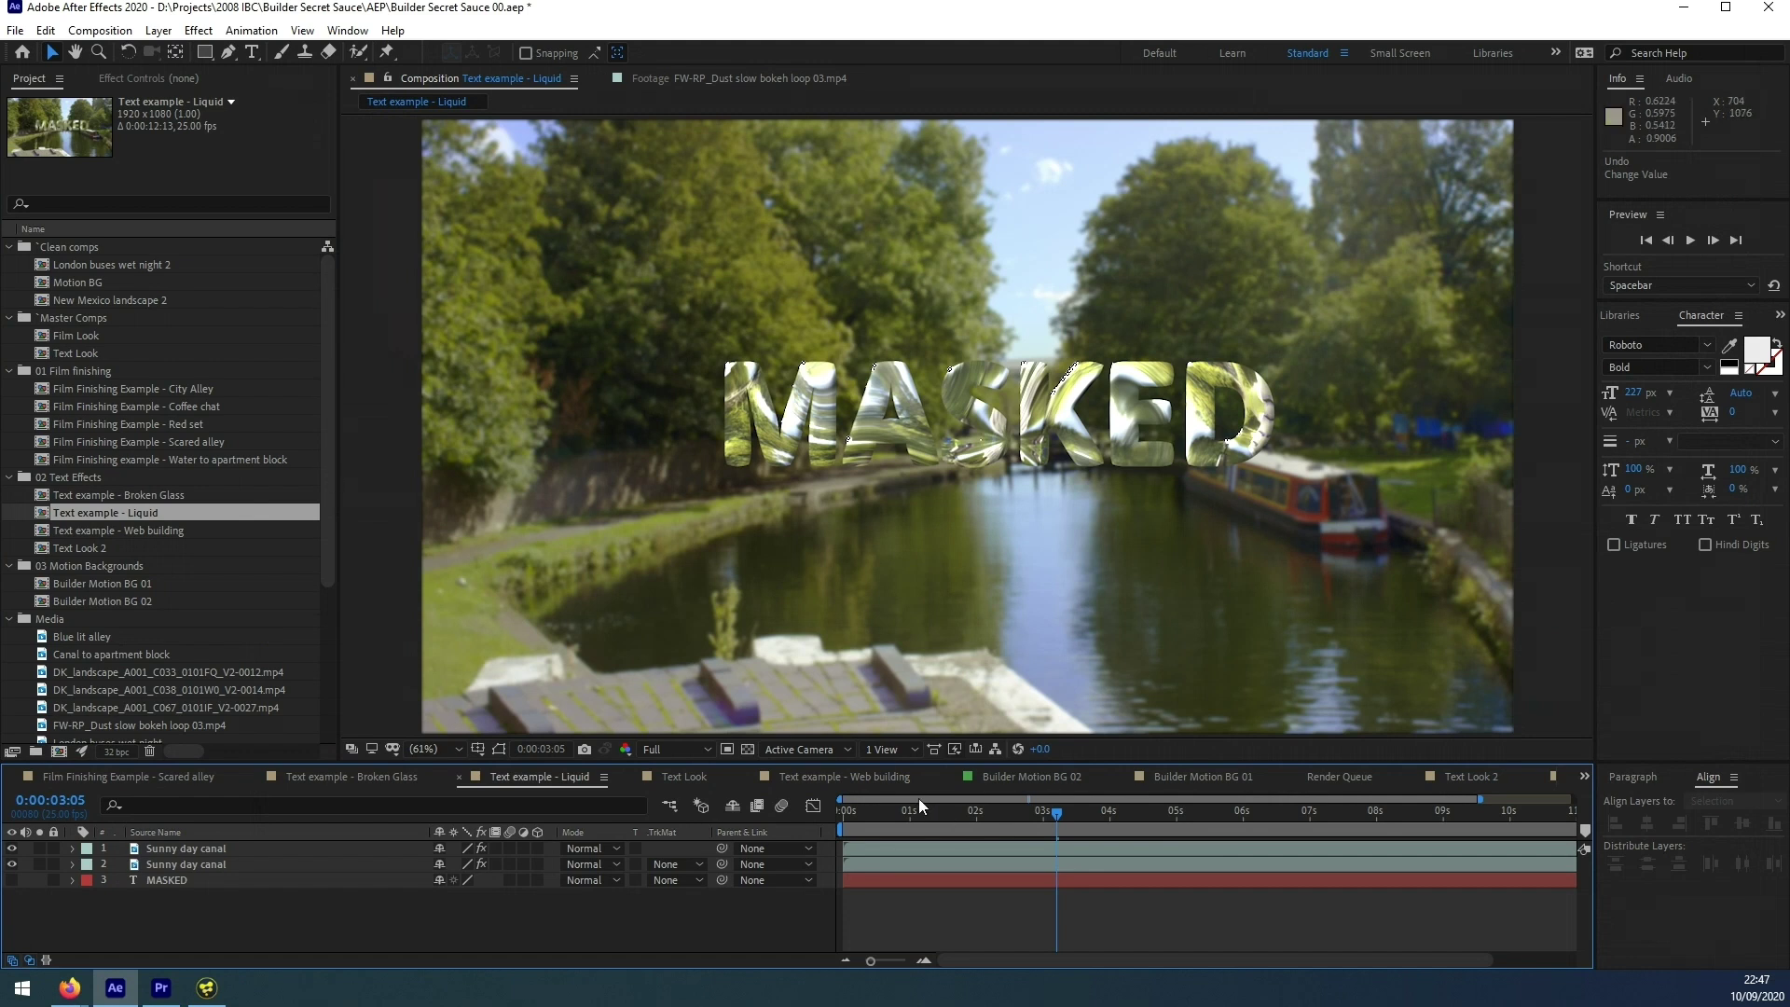
click(1371, 815)
drag(1372, 815, 1324, 815)
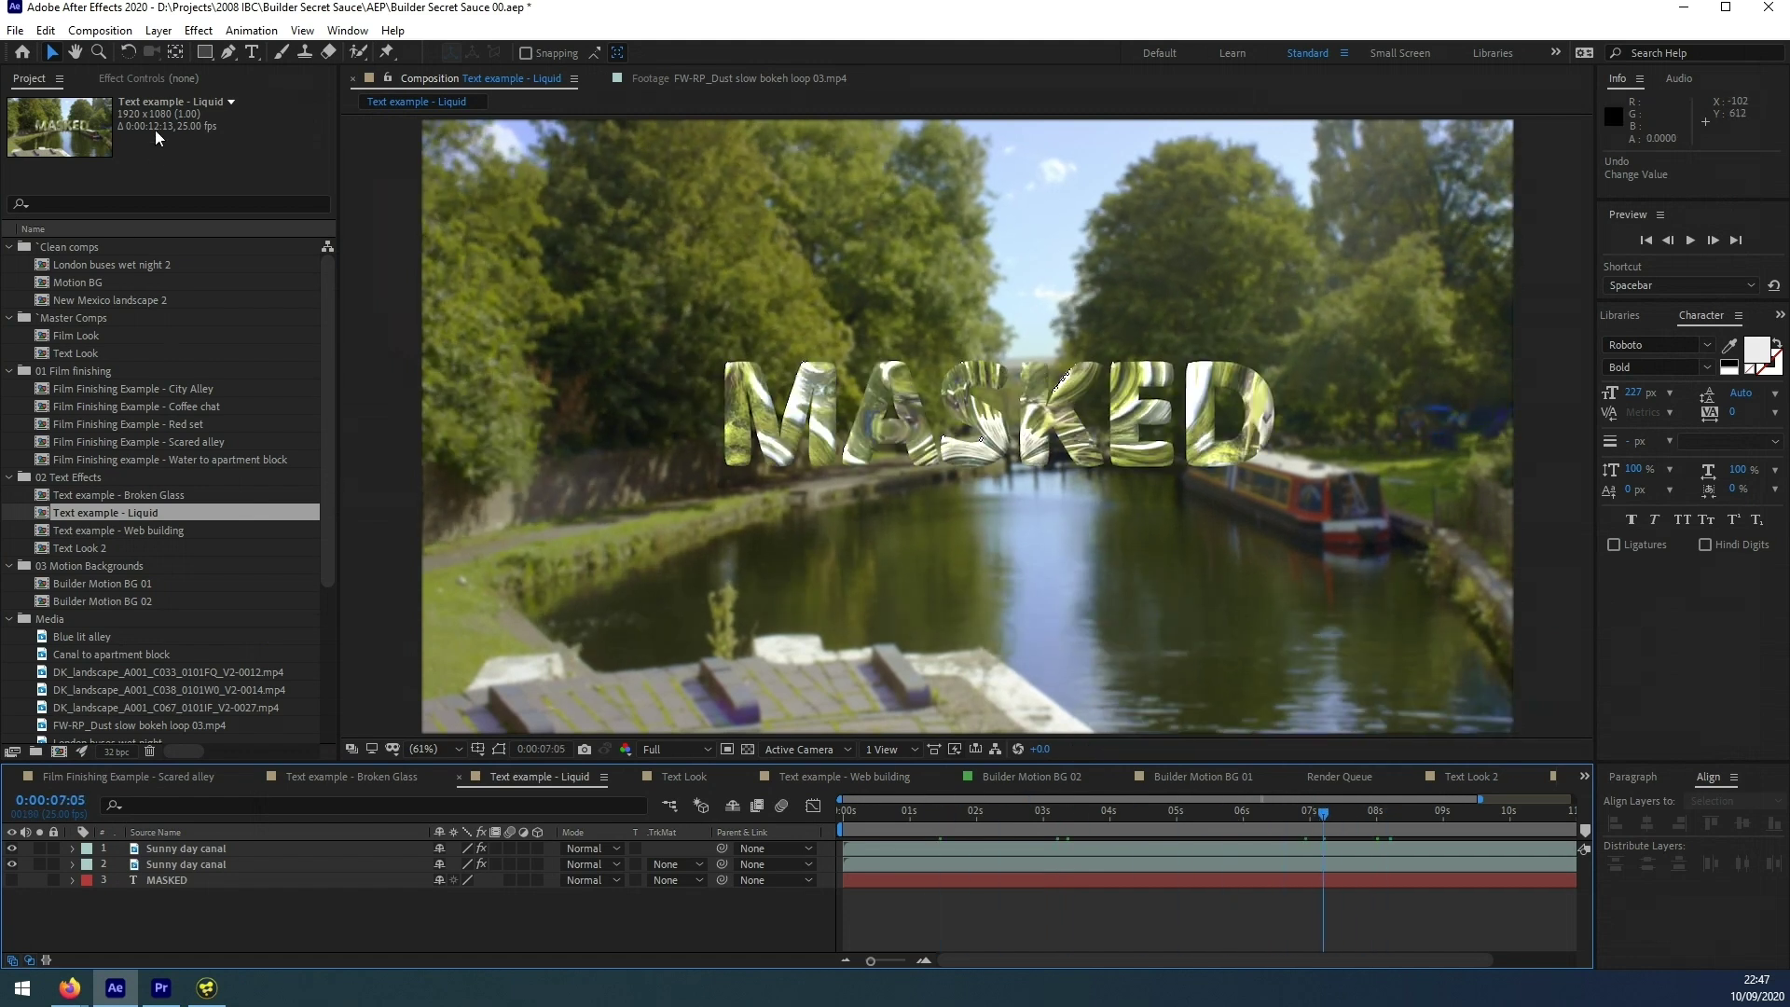
- Display the effect controls and timeline properties of the upper Sunny day canal layer
click(122, 79)
click(38, 81)
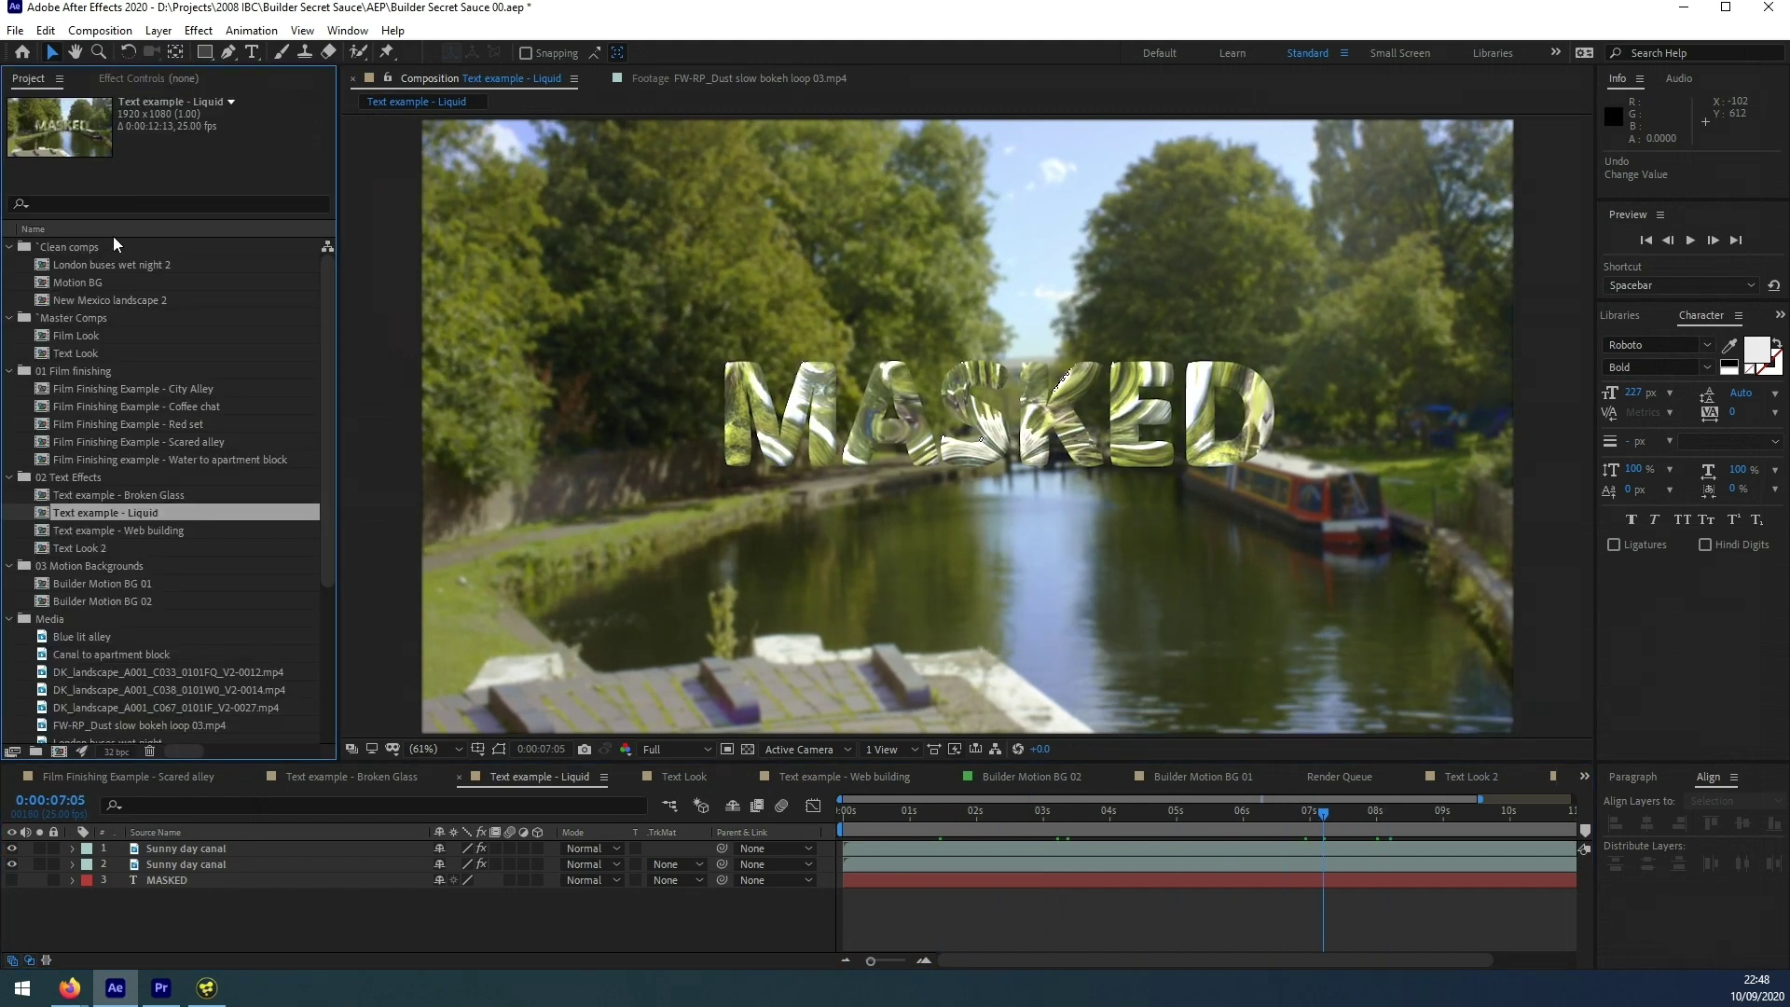
click(148, 81)
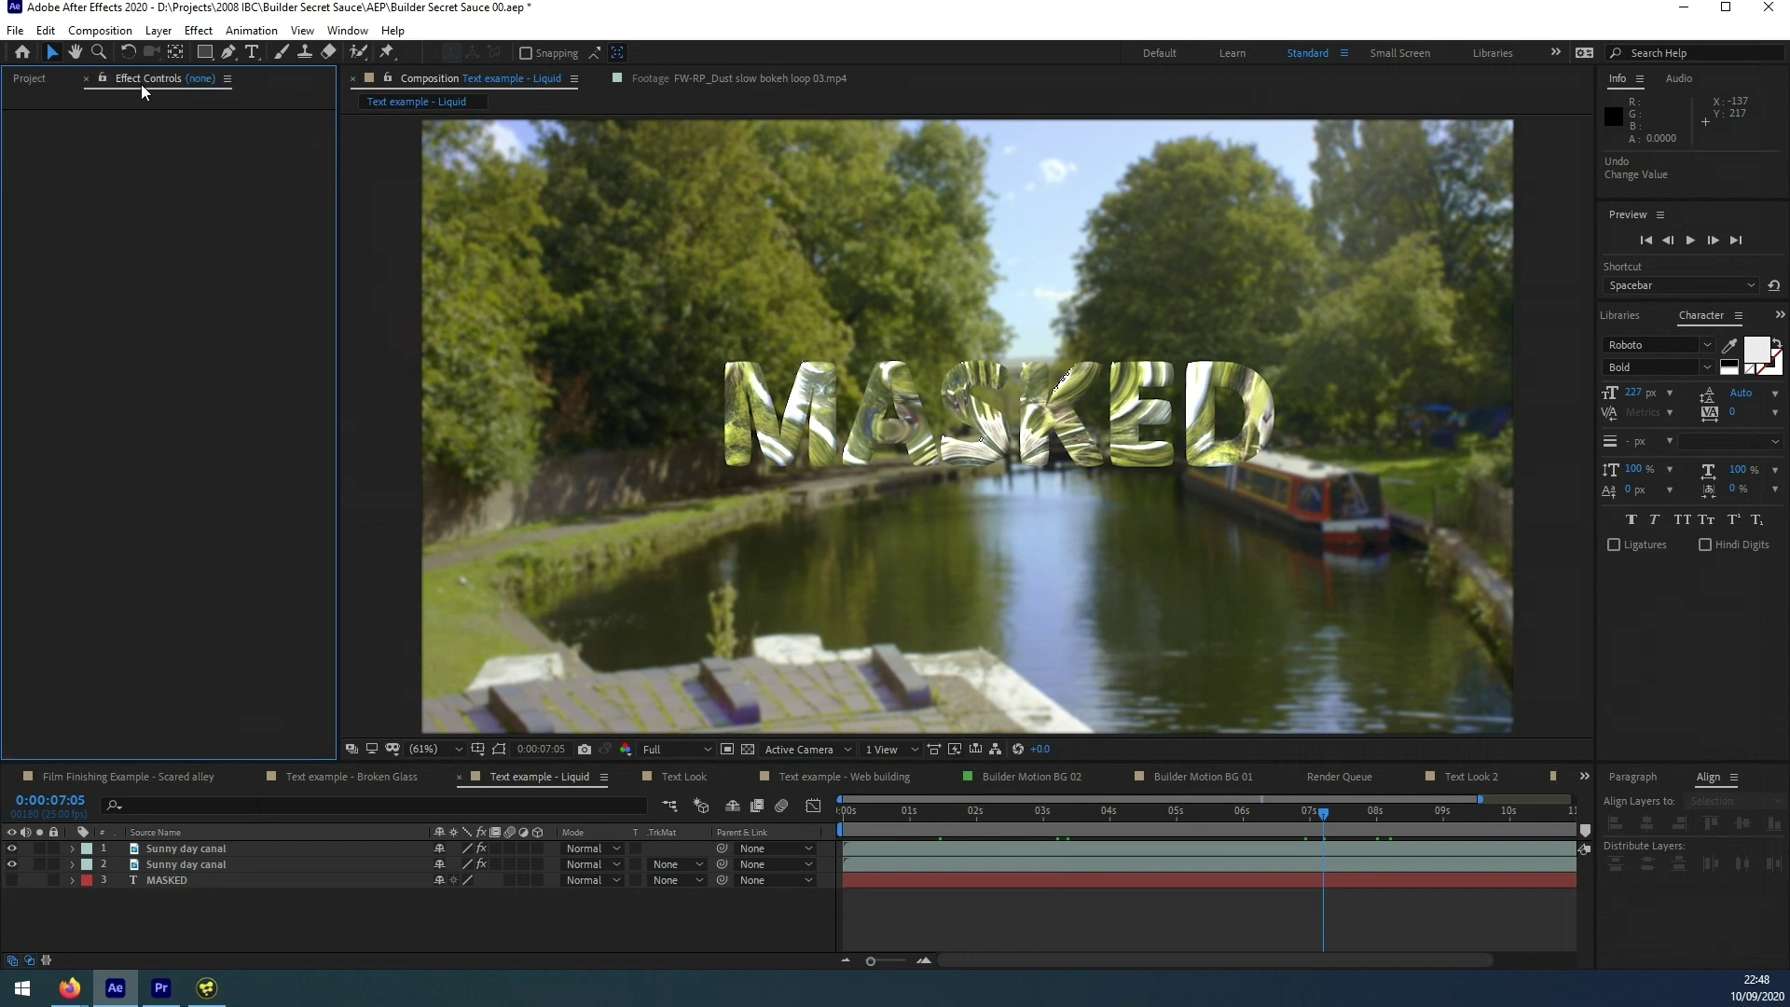
click(209, 853)
key(u)
key(u)
scroll(209, 201, up, 3)
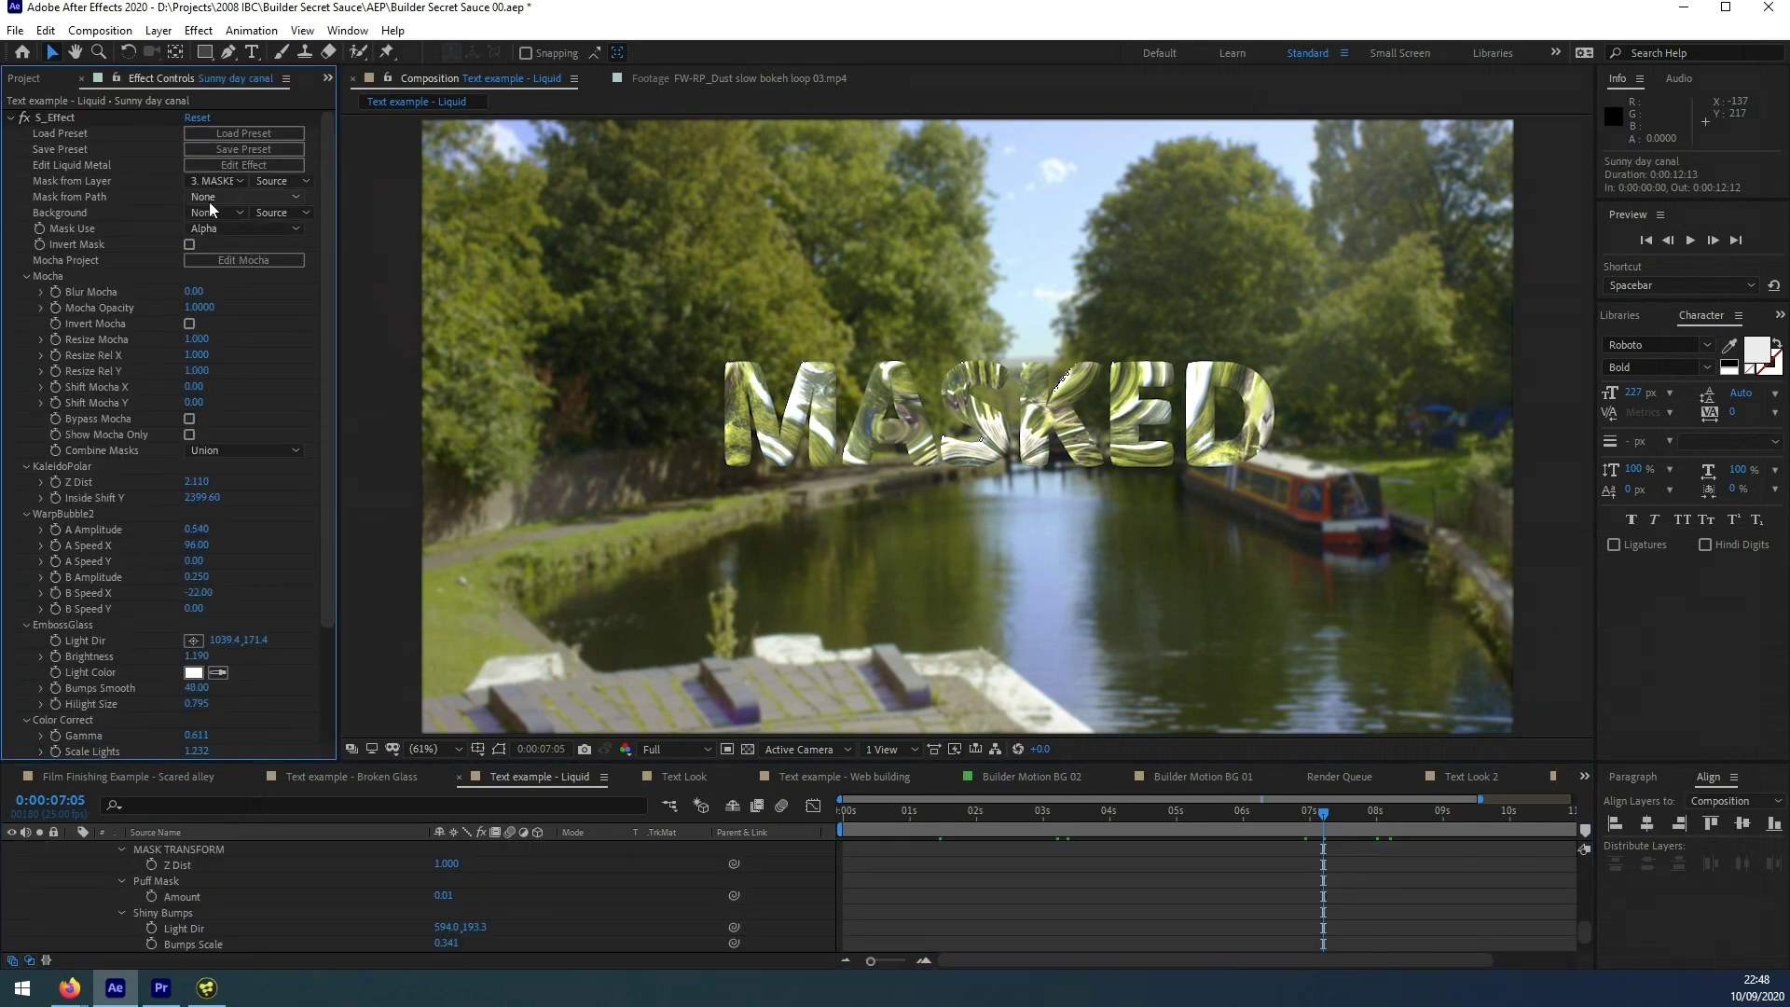
- Open the layer's Liquid Metal effect in Effect Builder, examine how the Puff Mask feeds its node tree, and return to After Effects
click(244, 166)
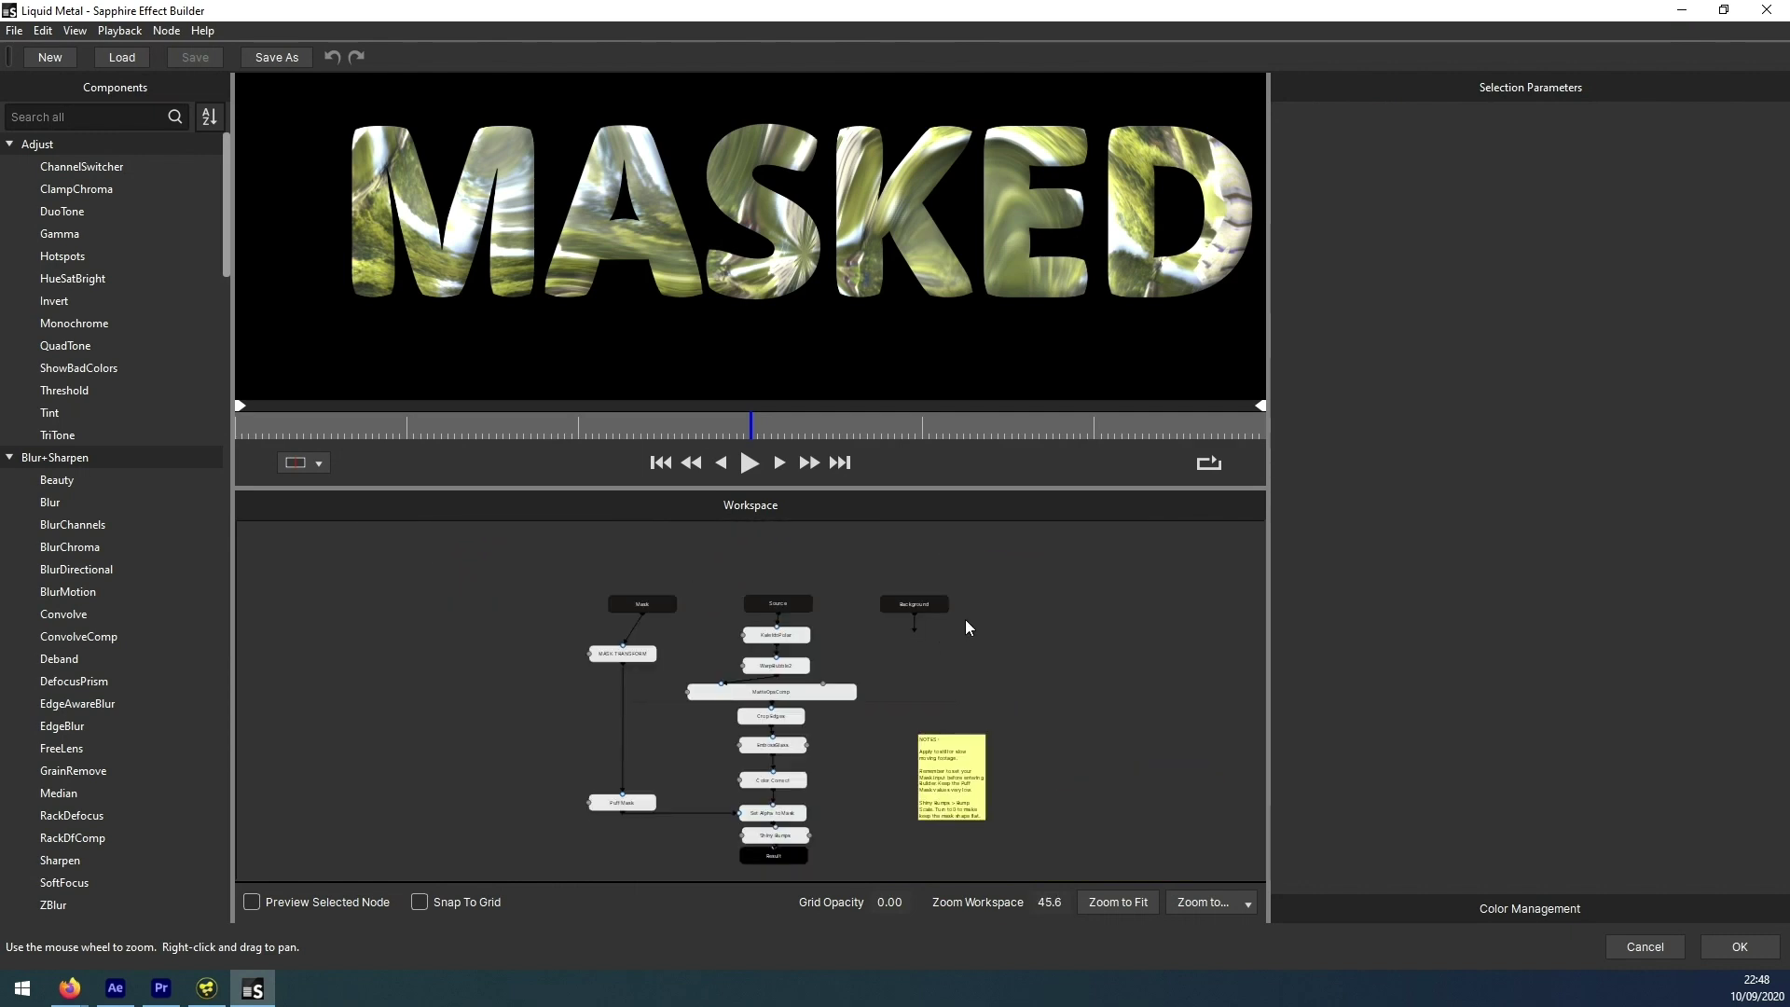
scroll(854, 740, up, 4)
drag(1131, 600, 688, 903)
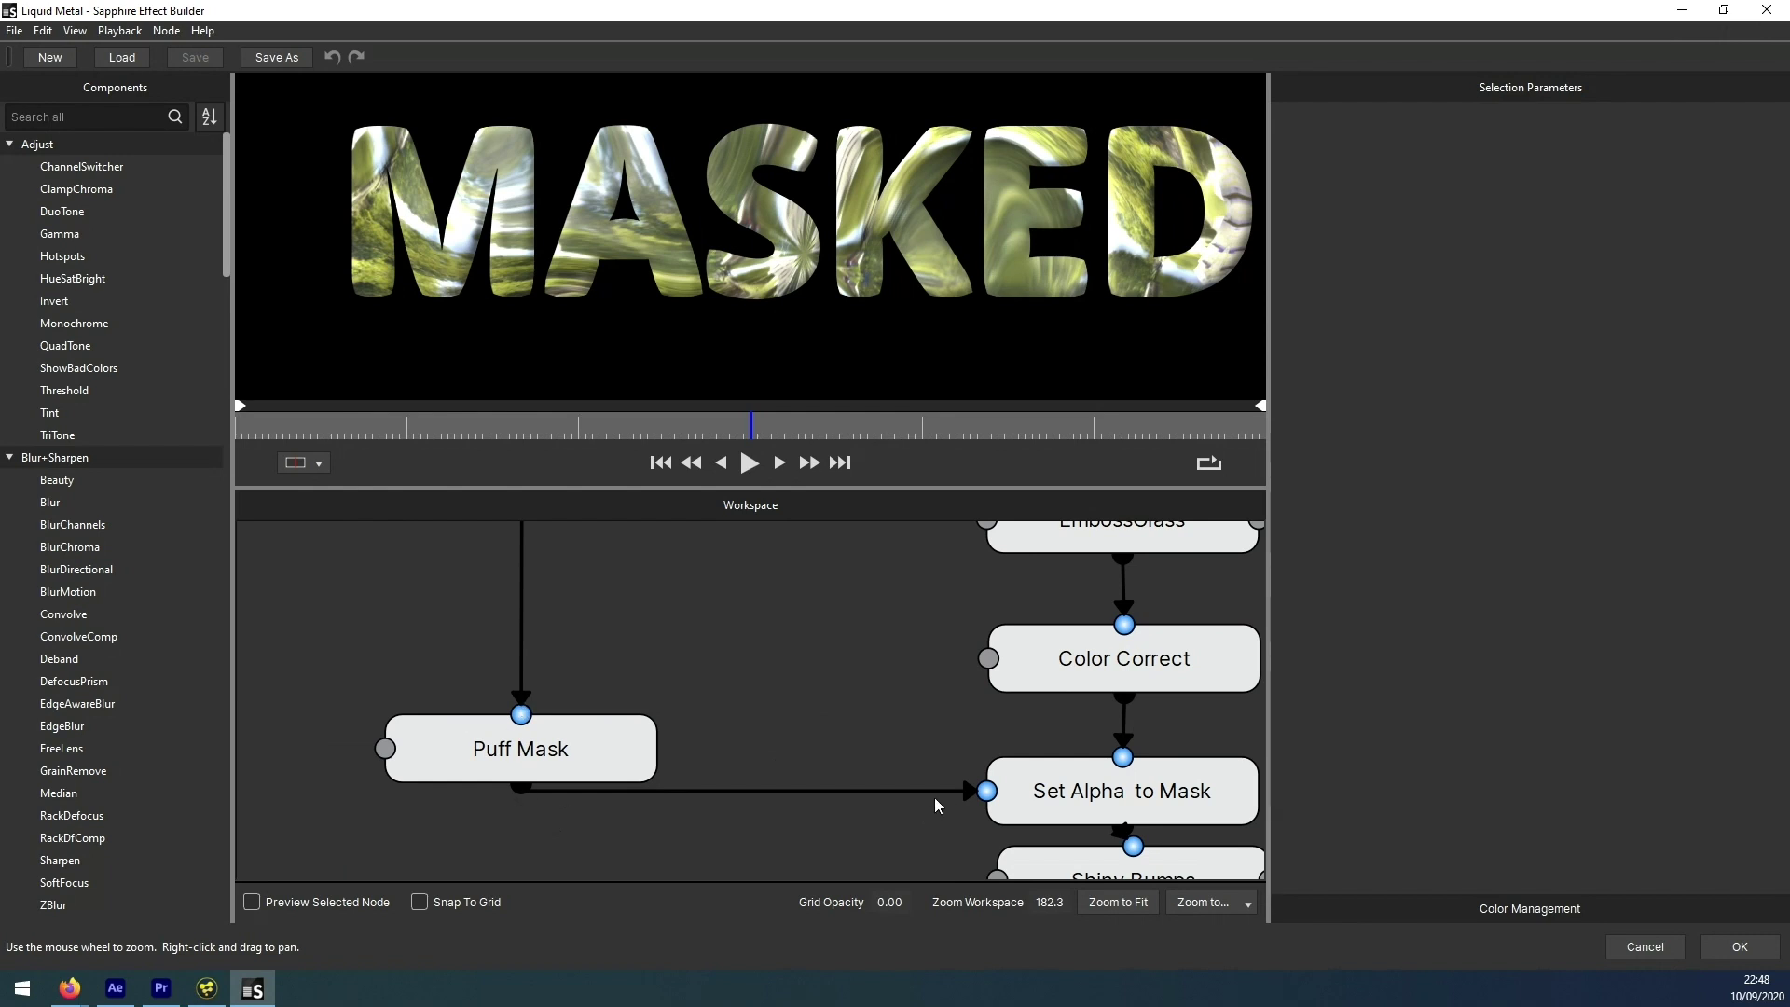
scroll(935, 797, down, 5)
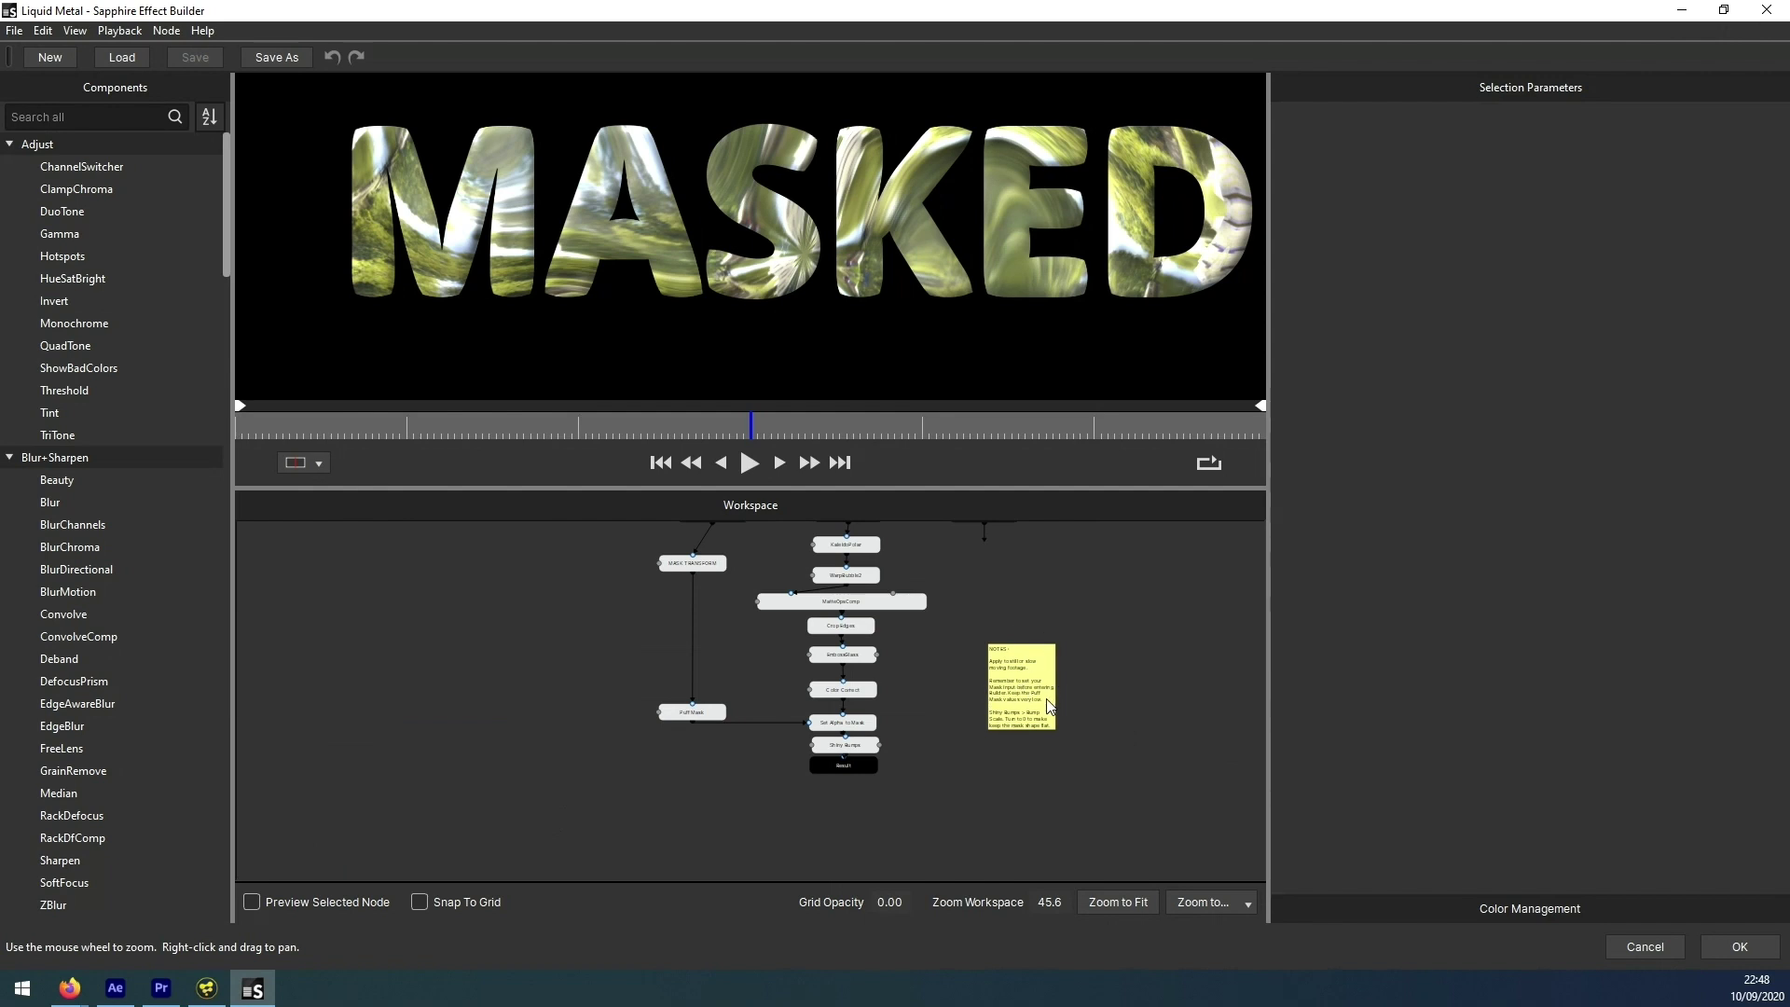
key(f)
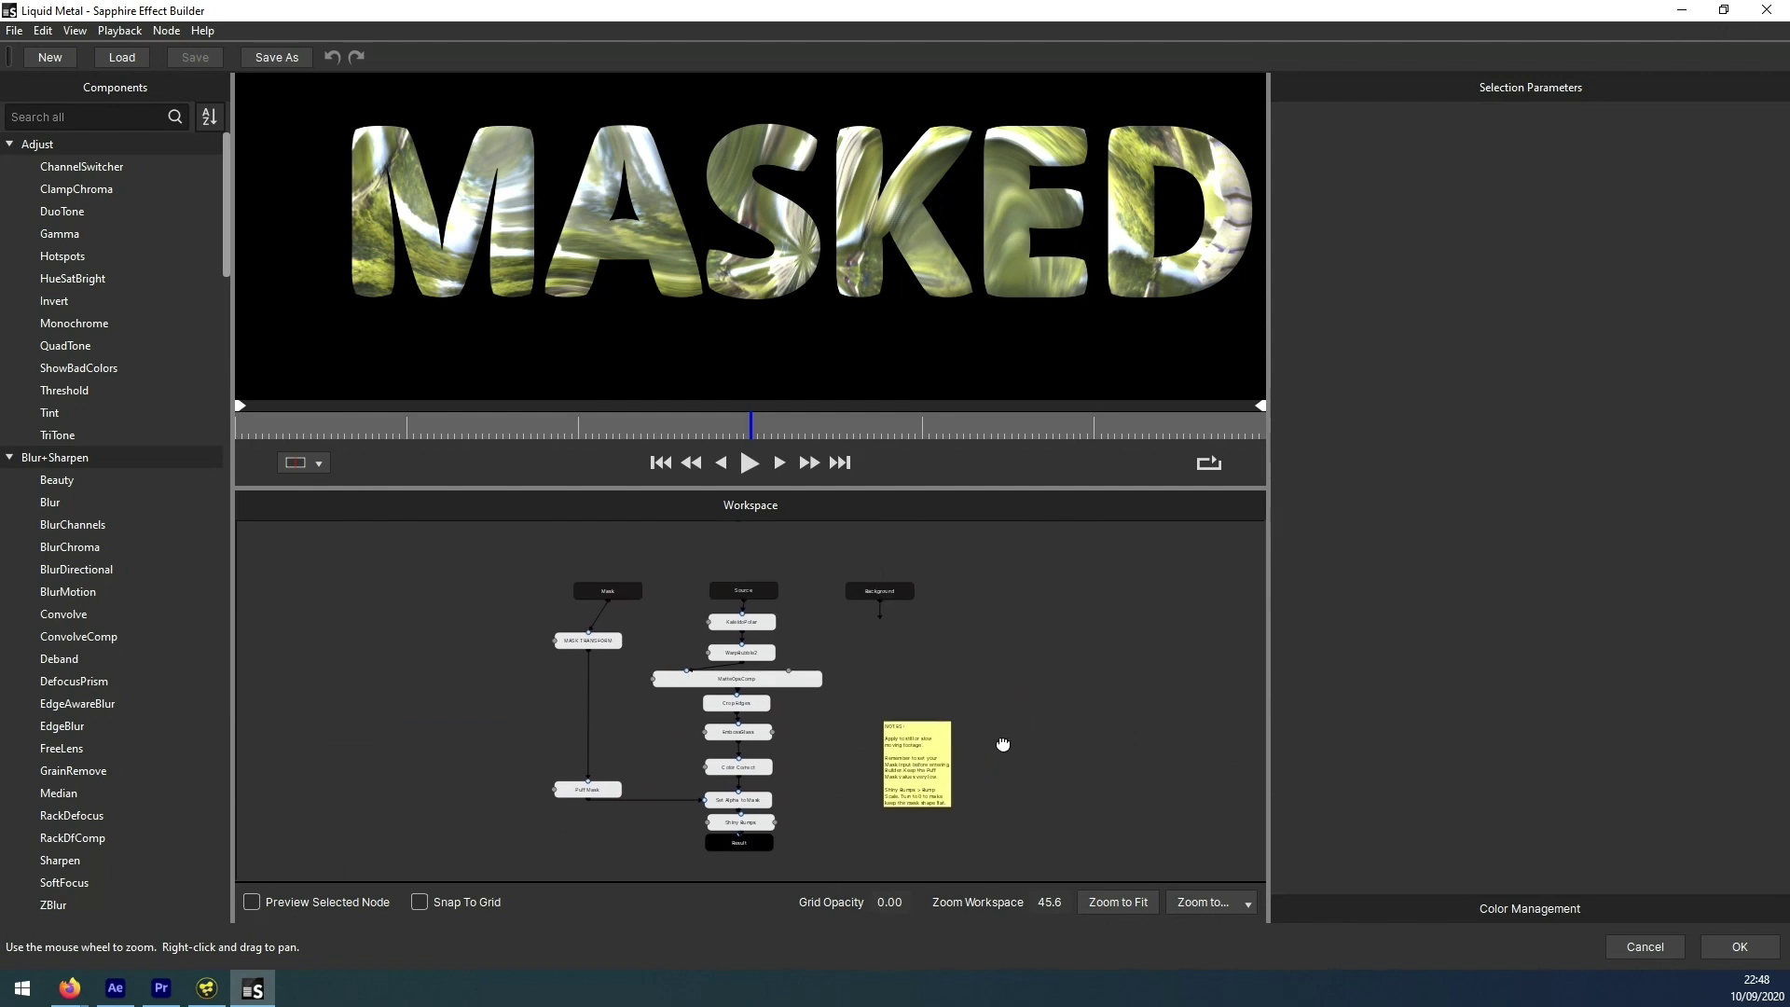
click(1738, 948)
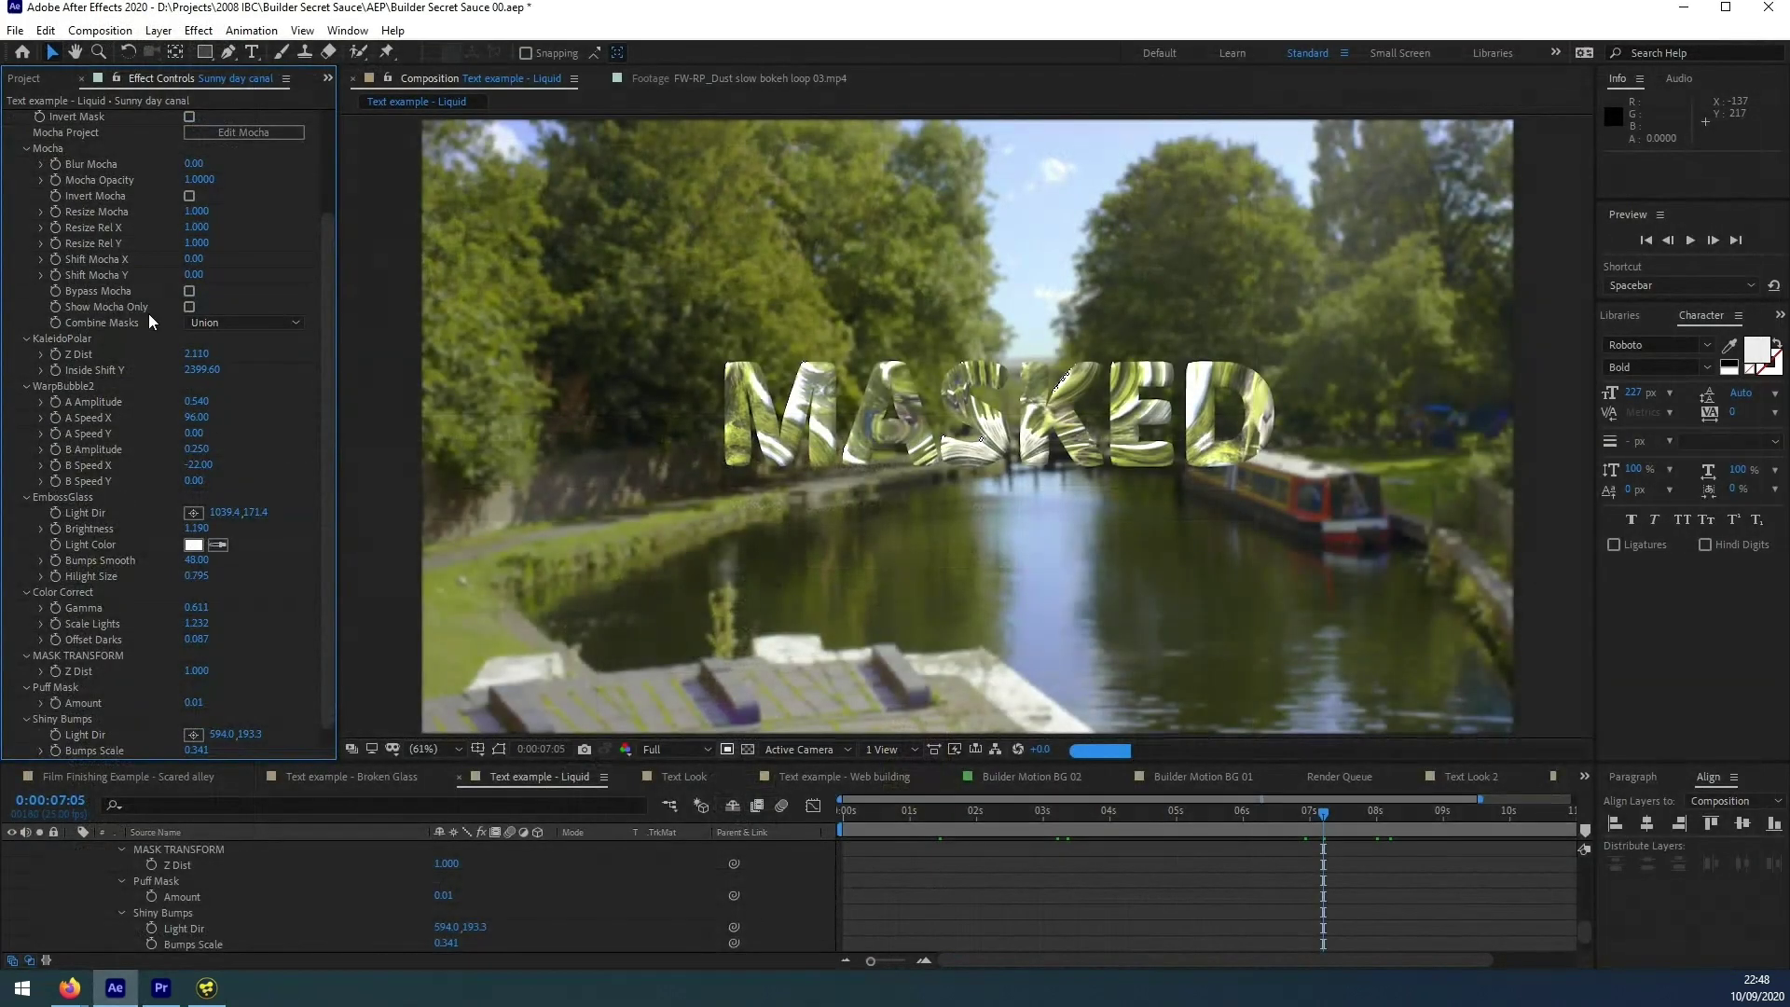
- Bring back the project's file list, move to 0:00:02:12 and preview the animated liquid MASKED title
click(64, 84)
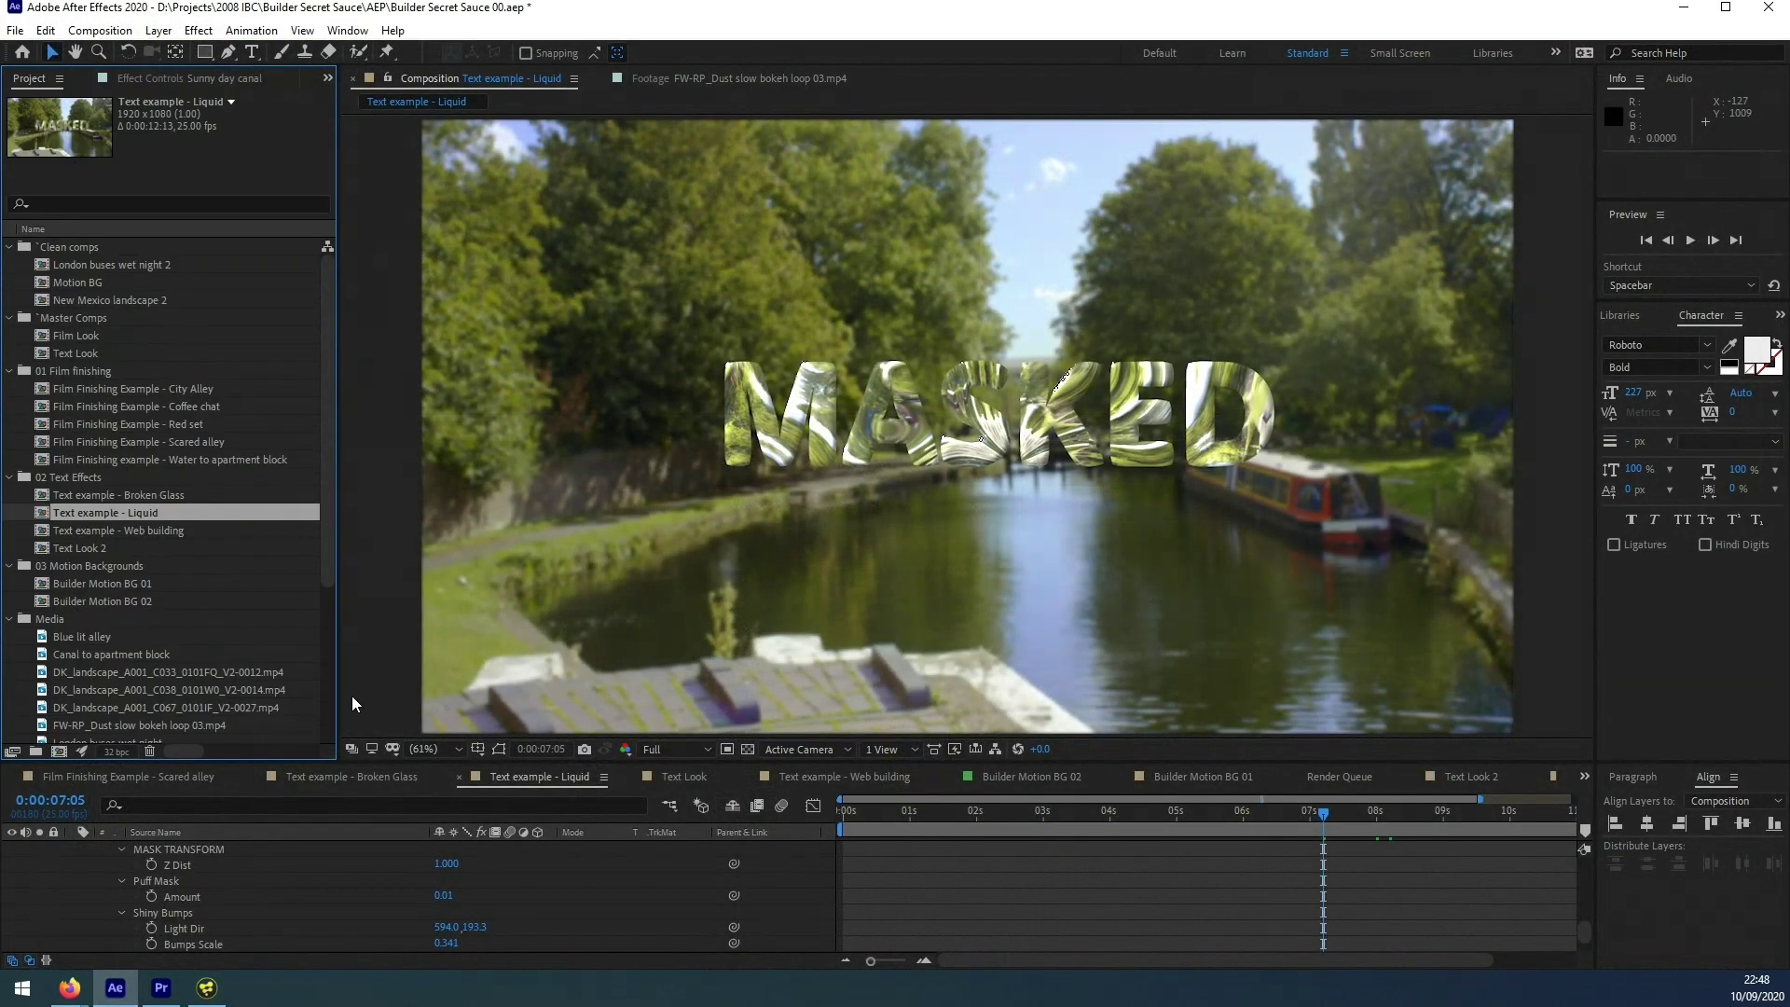
click(1013, 825)
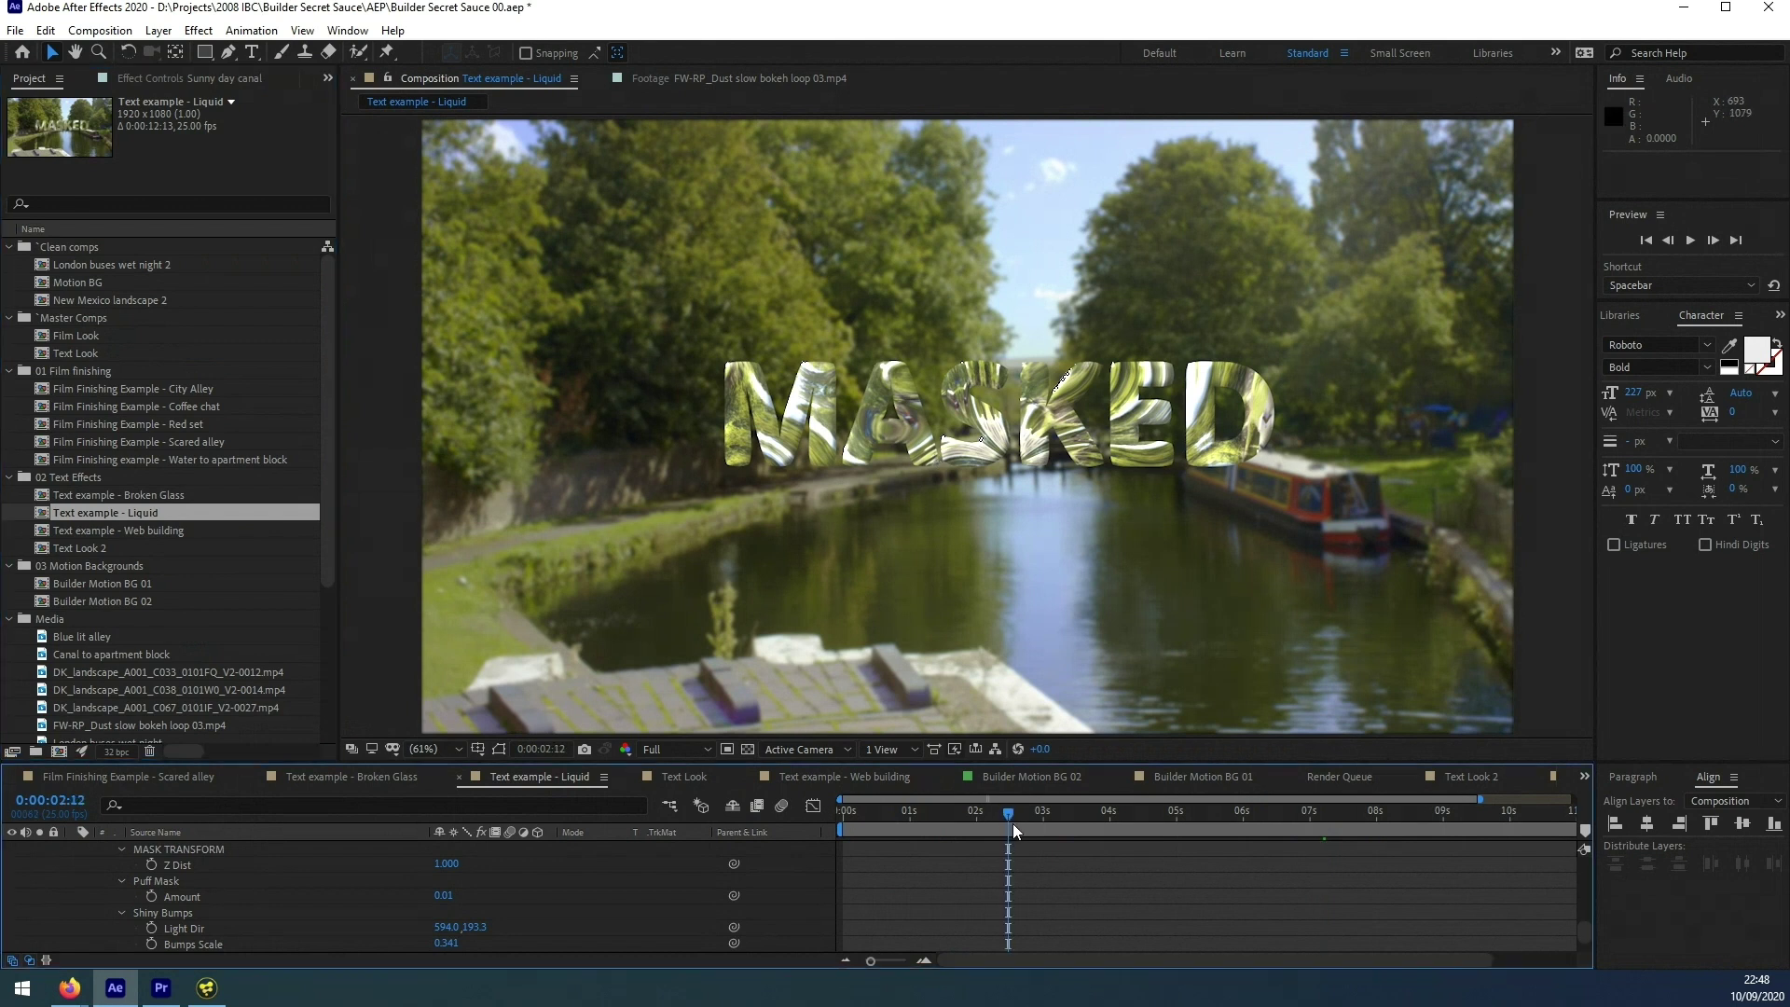
key(space)
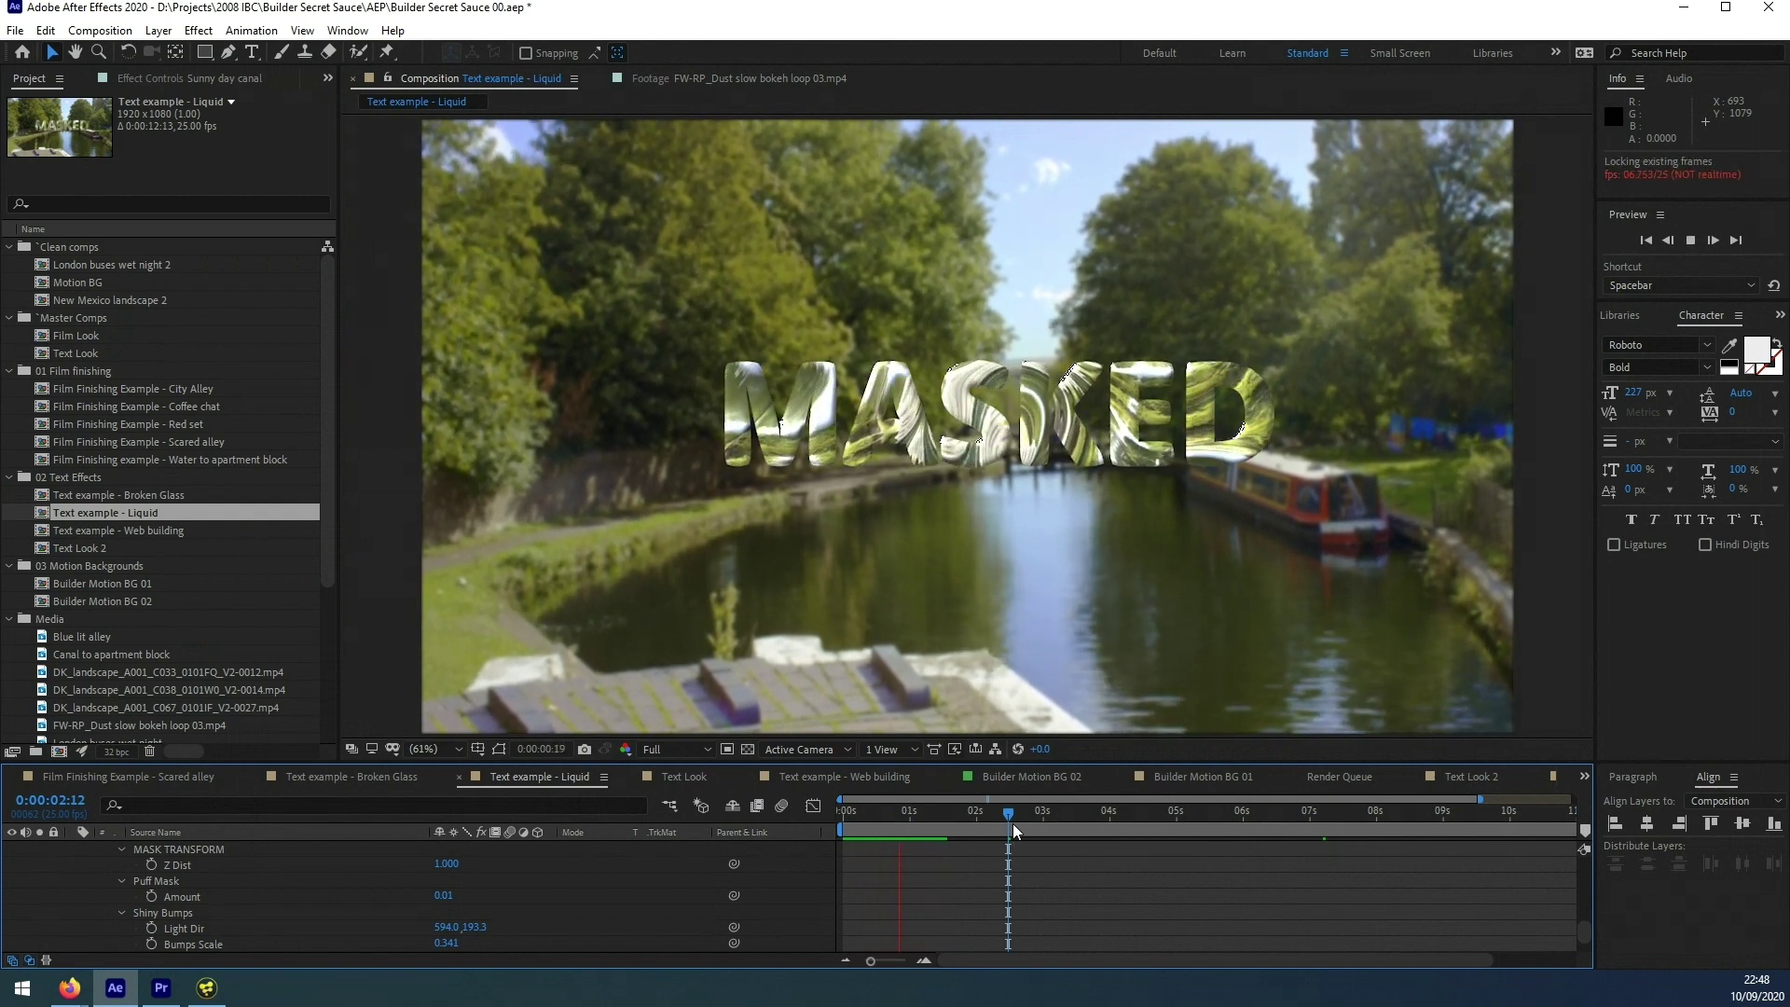
key(space)
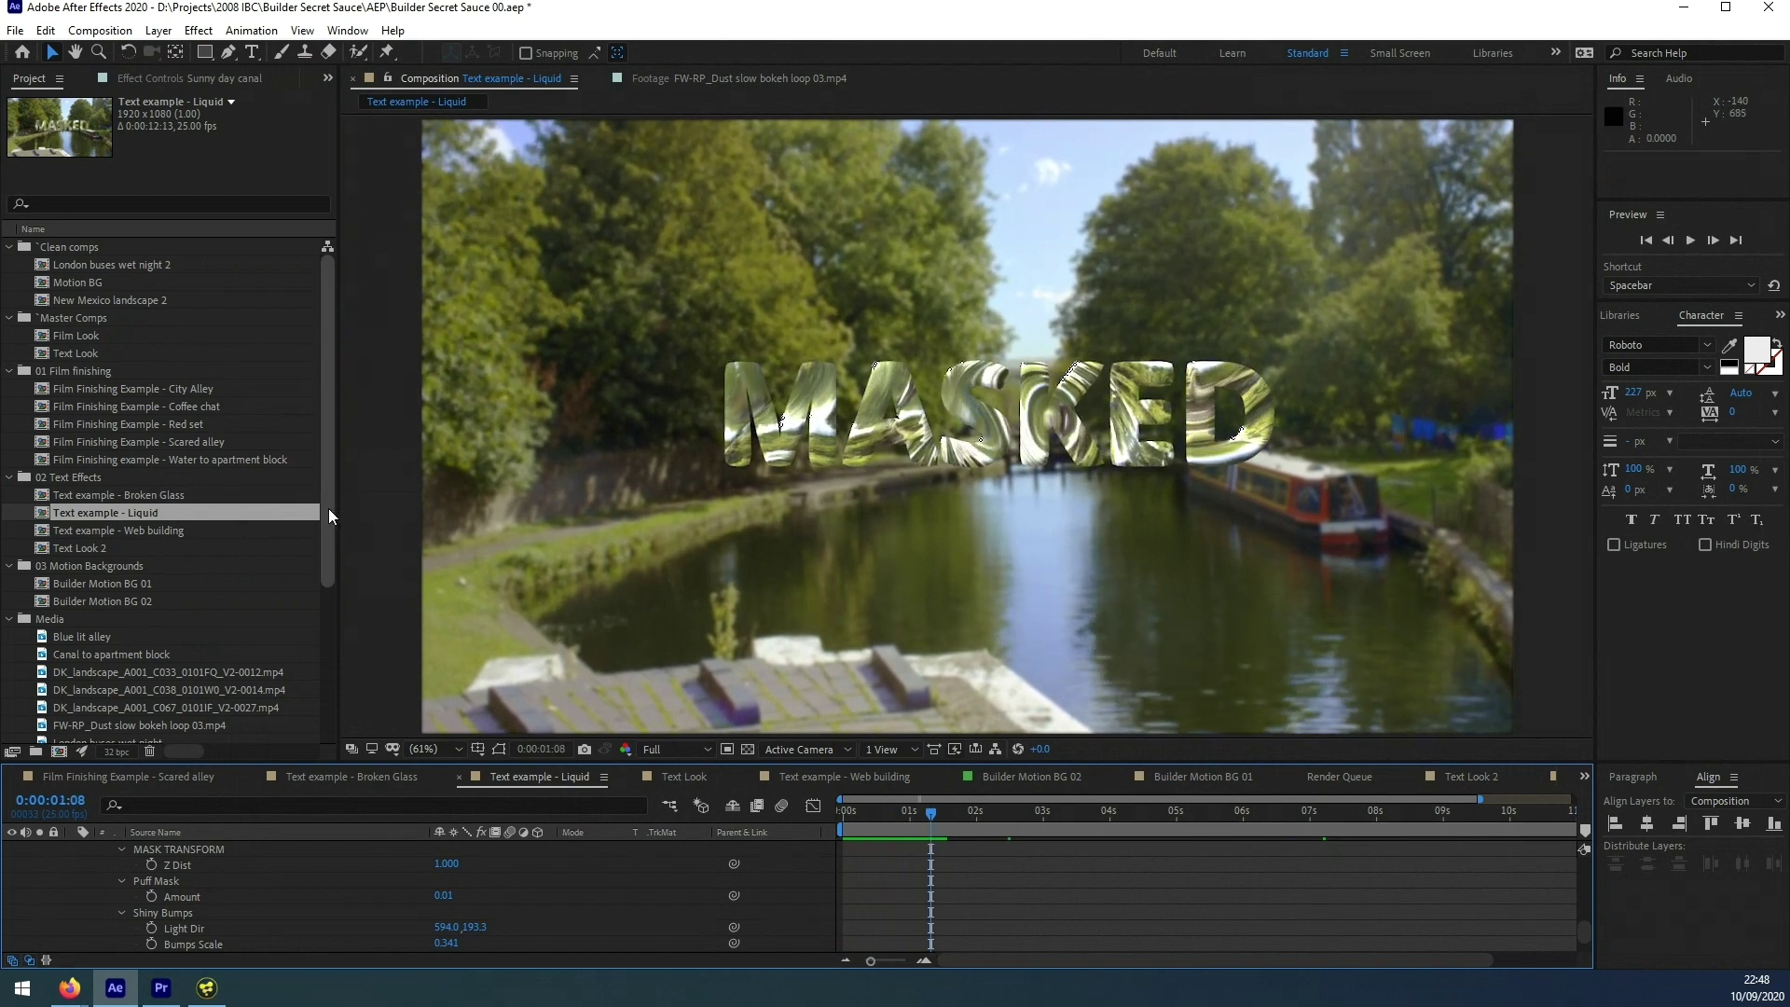
- Look through the clips in the Media folder for replacement footage, ending on DK_landscape_A001_C038_0101W0_V2-0014.mp4
drag(328, 507, 309, 653)
click(132, 443)
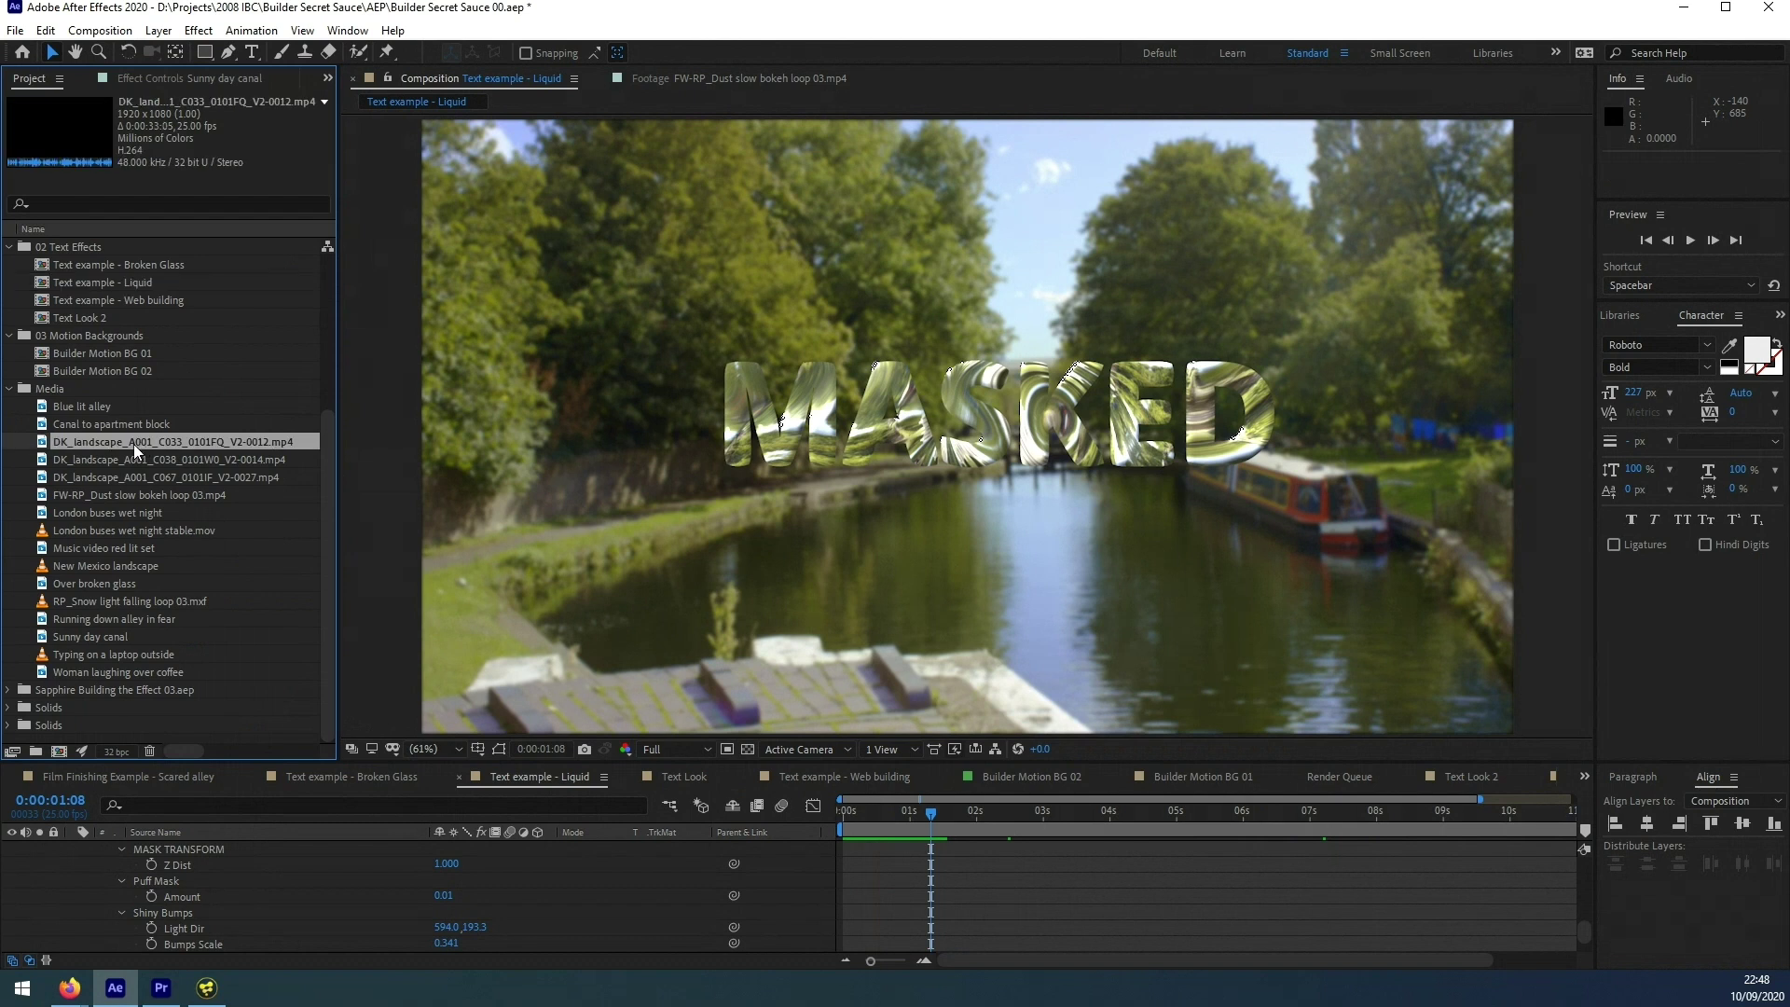
click(149, 461)
click(143, 476)
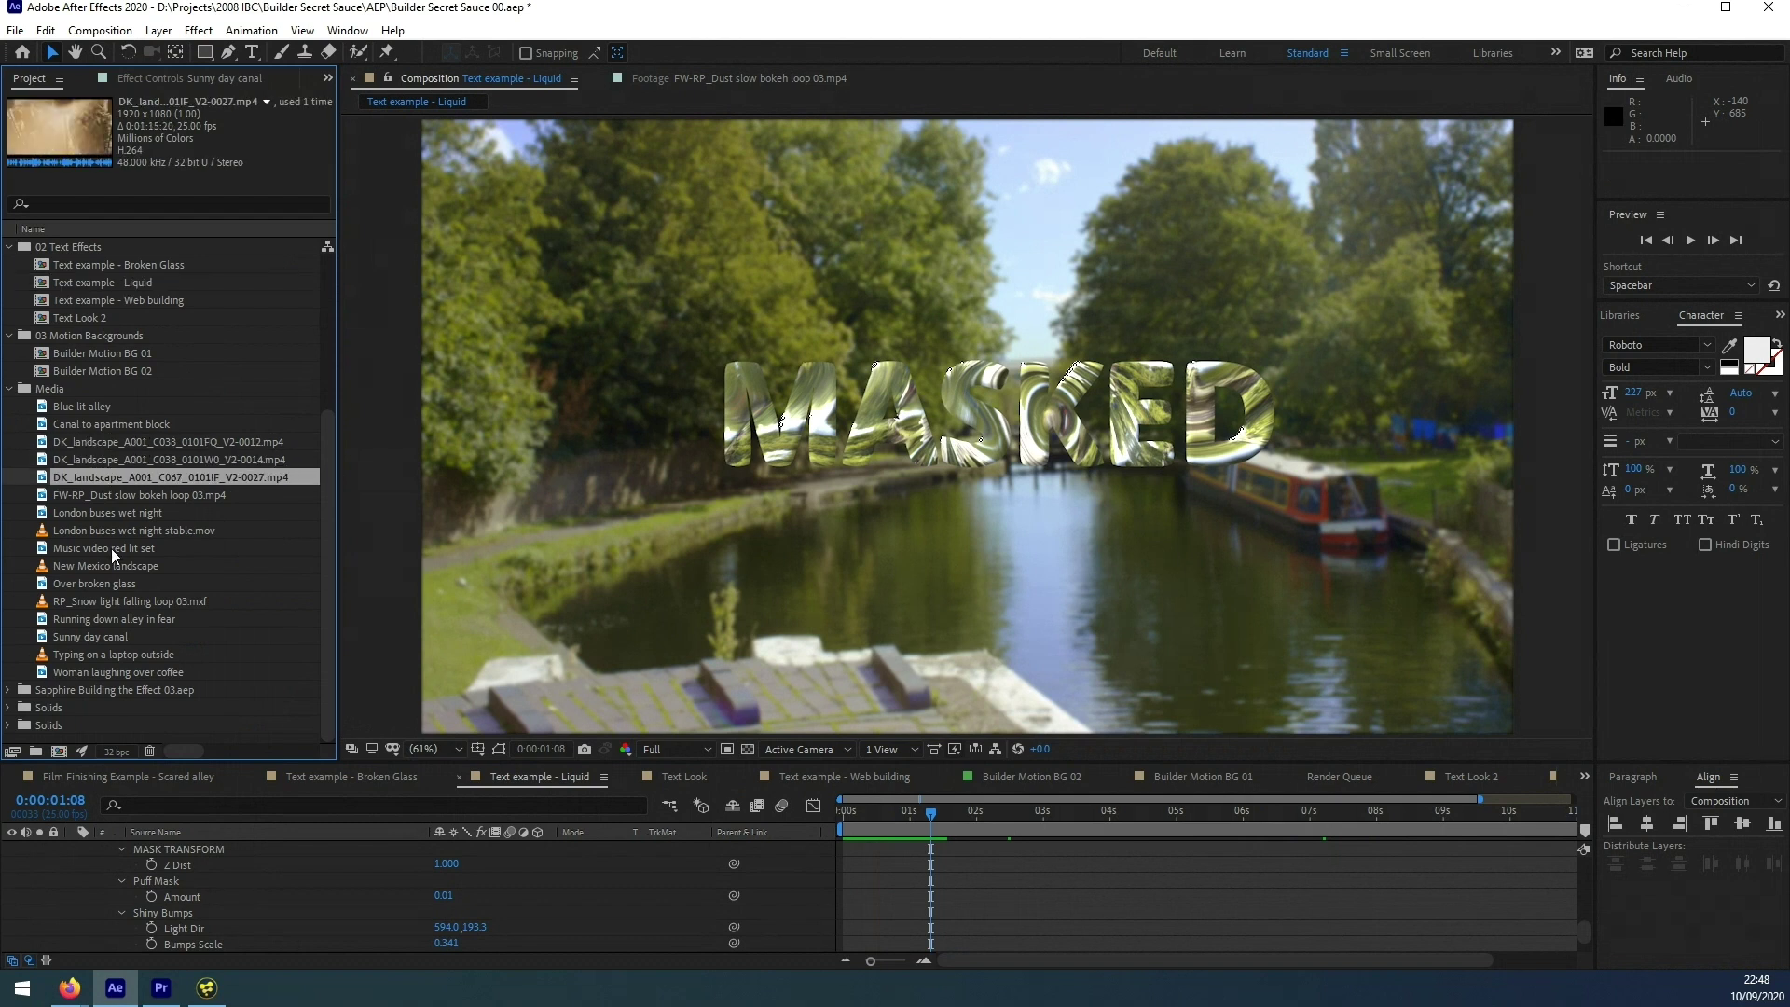
click(144, 490)
click(128, 512)
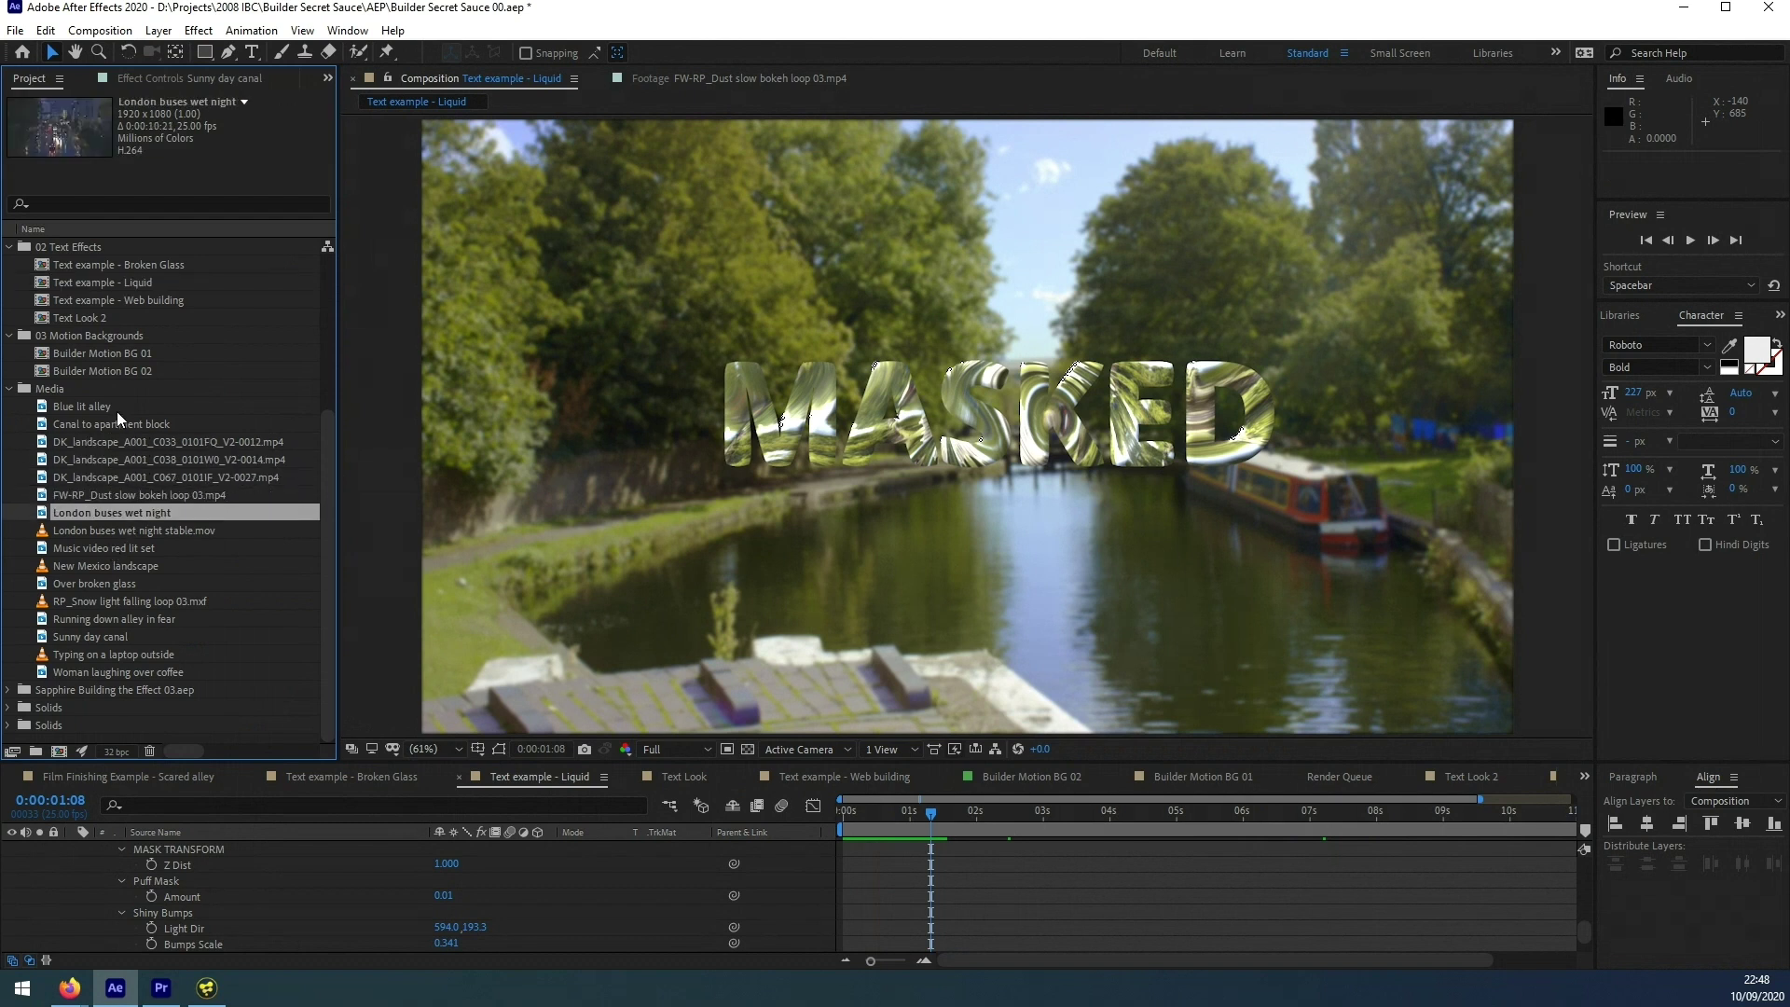
click(97, 425)
click(103, 638)
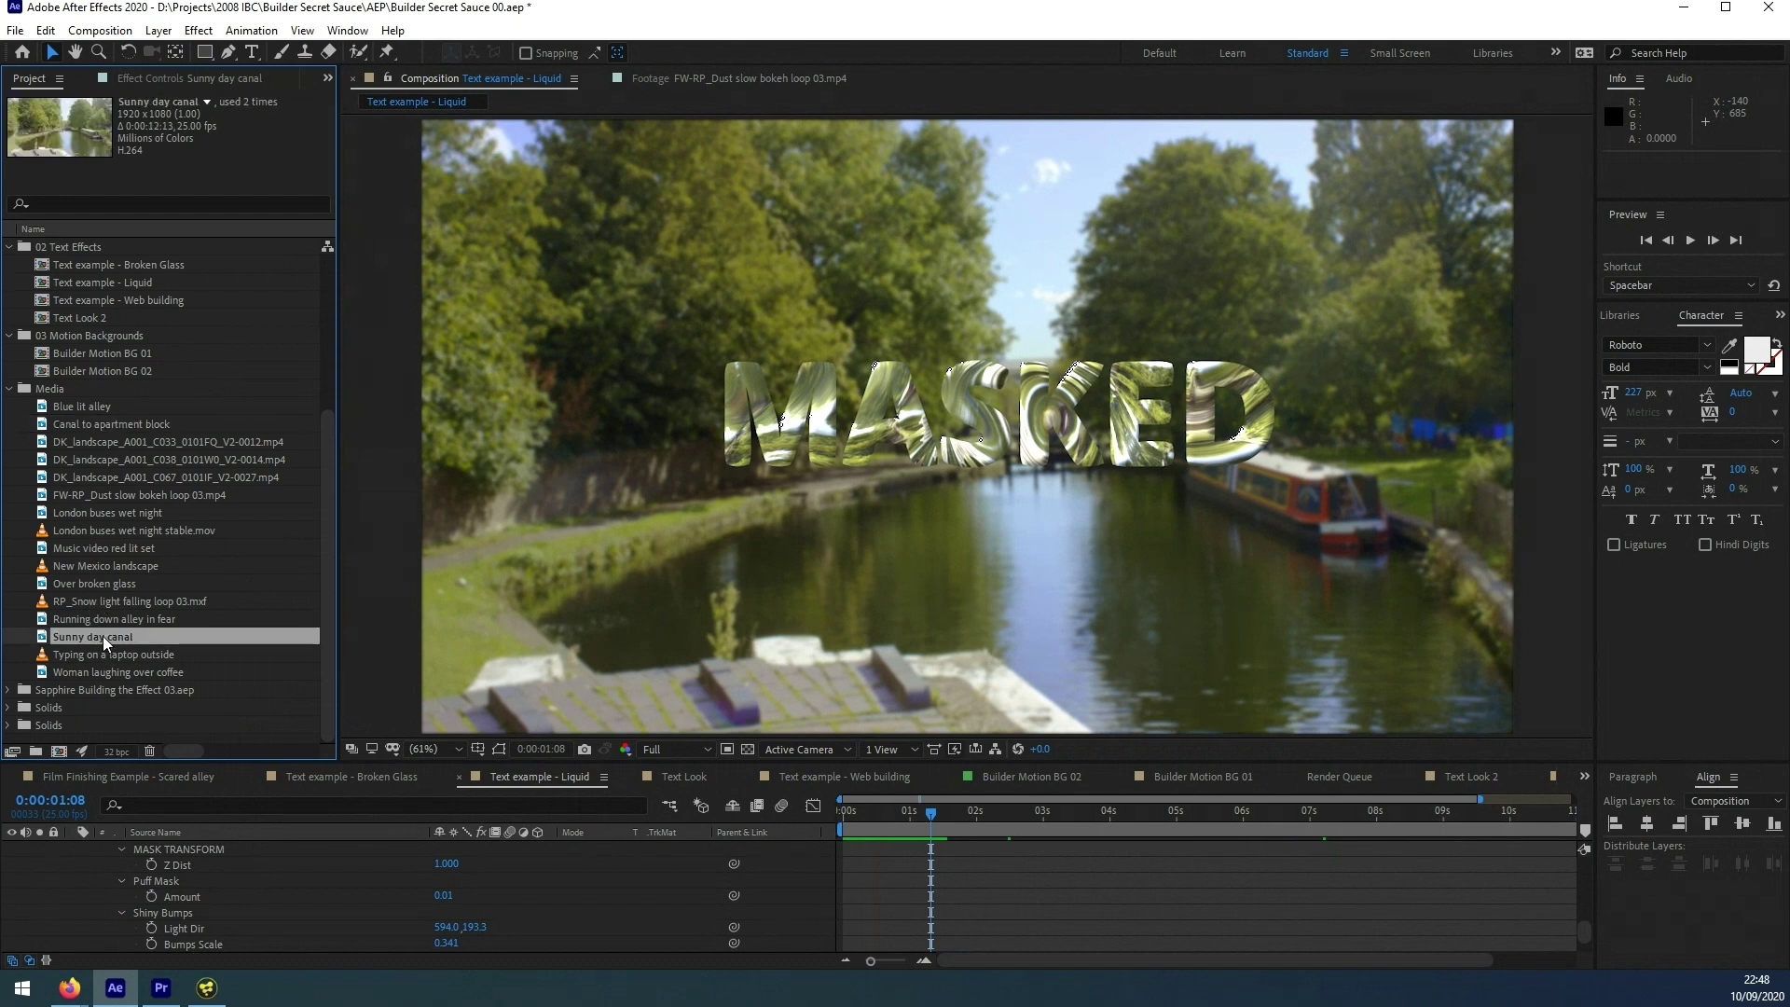
click(121, 621)
click(125, 671)
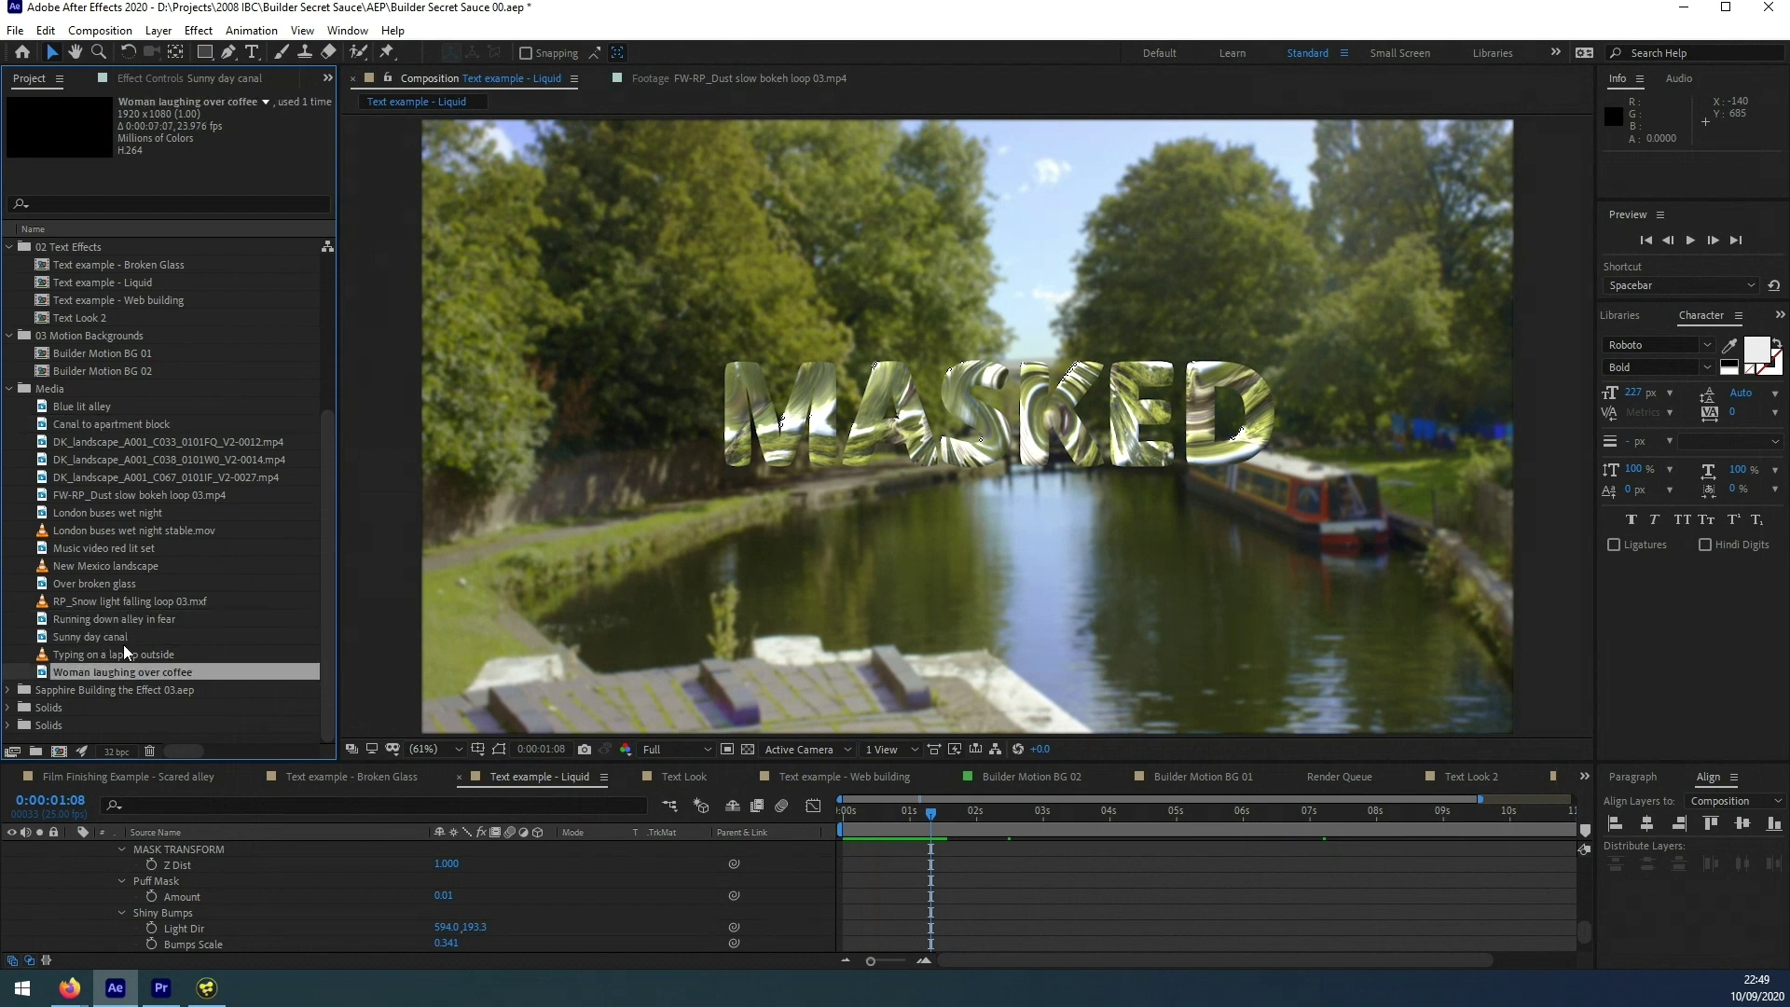
click(126, 479)
click(136, 463)
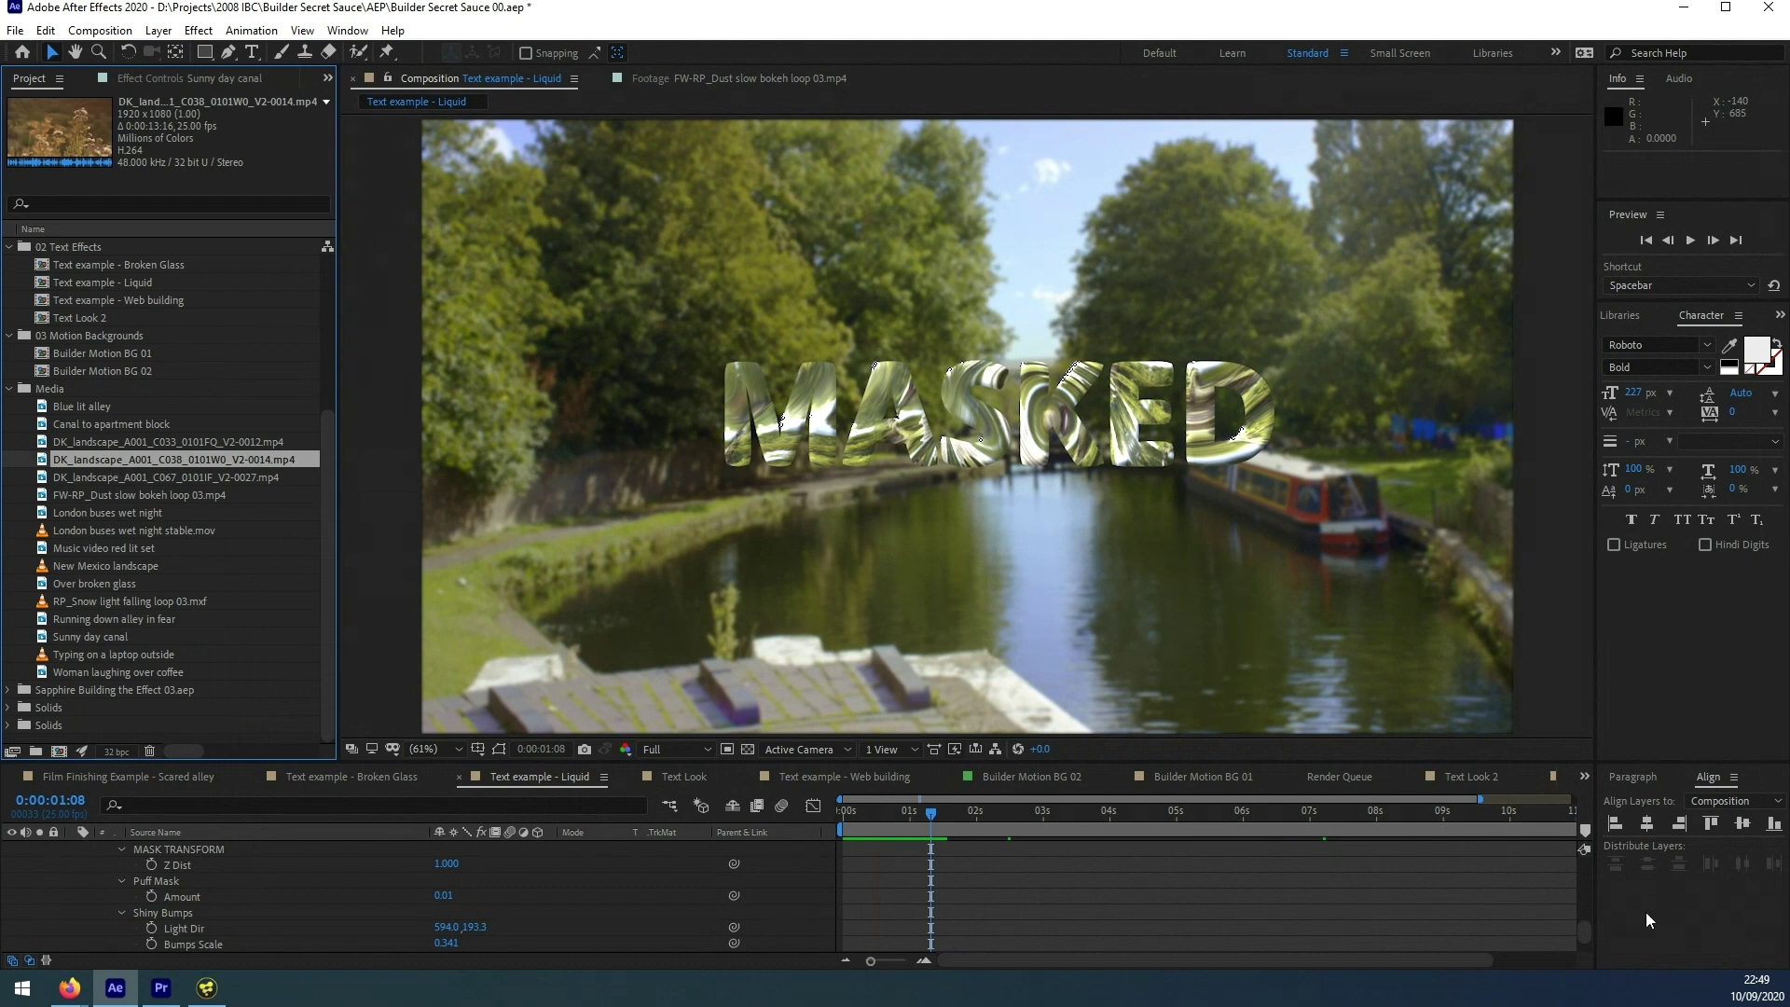
- Replace the footage of both Sunny day canal layers with DK_landscape_A001_C038_0101W0_V2-0014.mp4 and preview the title
drag(1585, 932, 1583, 867)
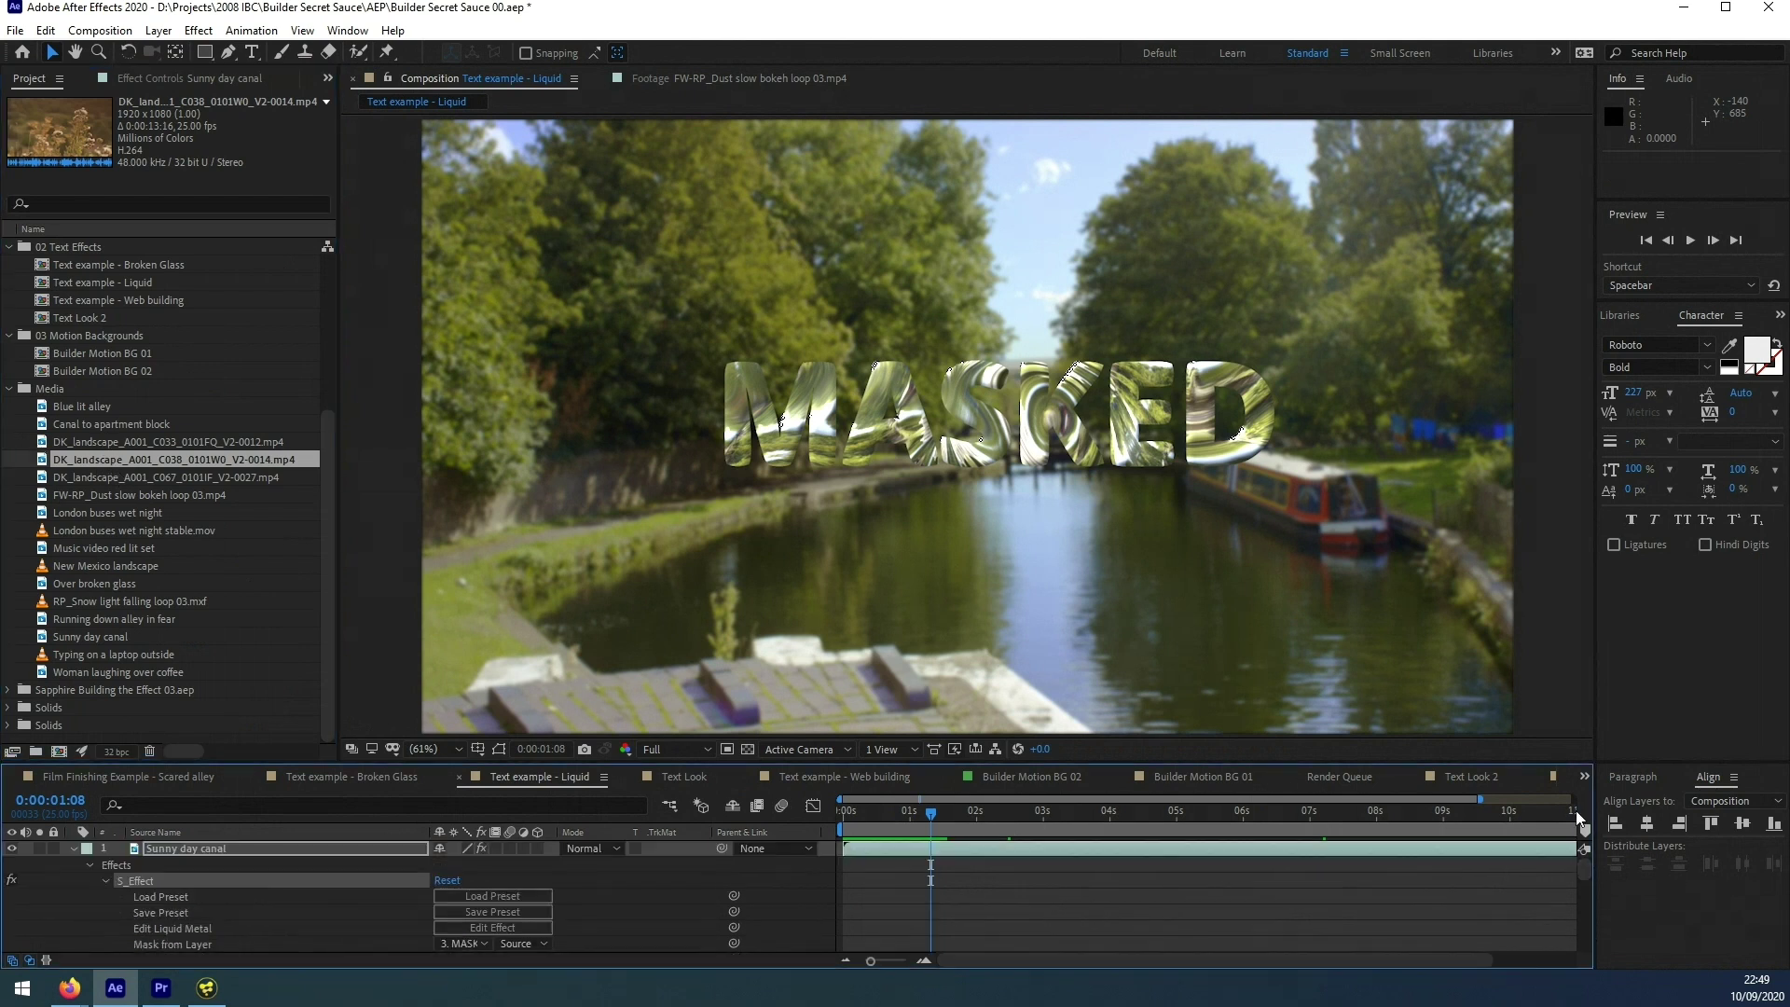
click(73, 848)
ctrl+click(208, 864)
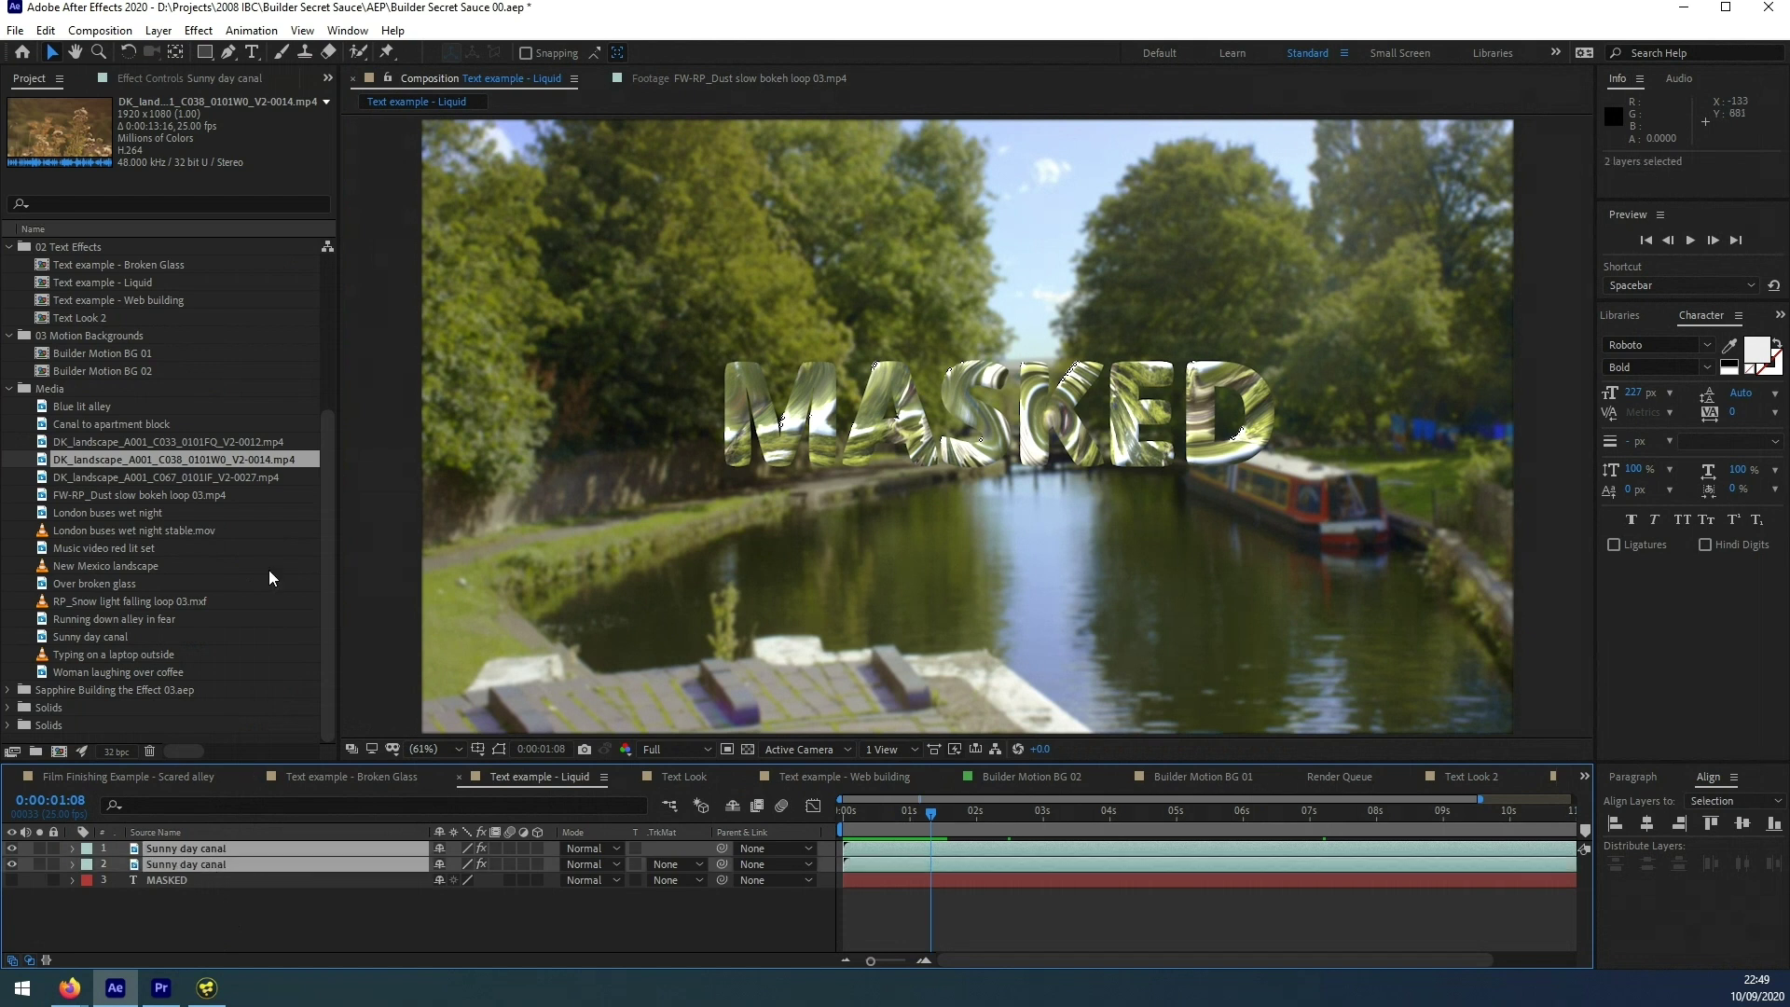
drag(100, 459, 1161, 998)
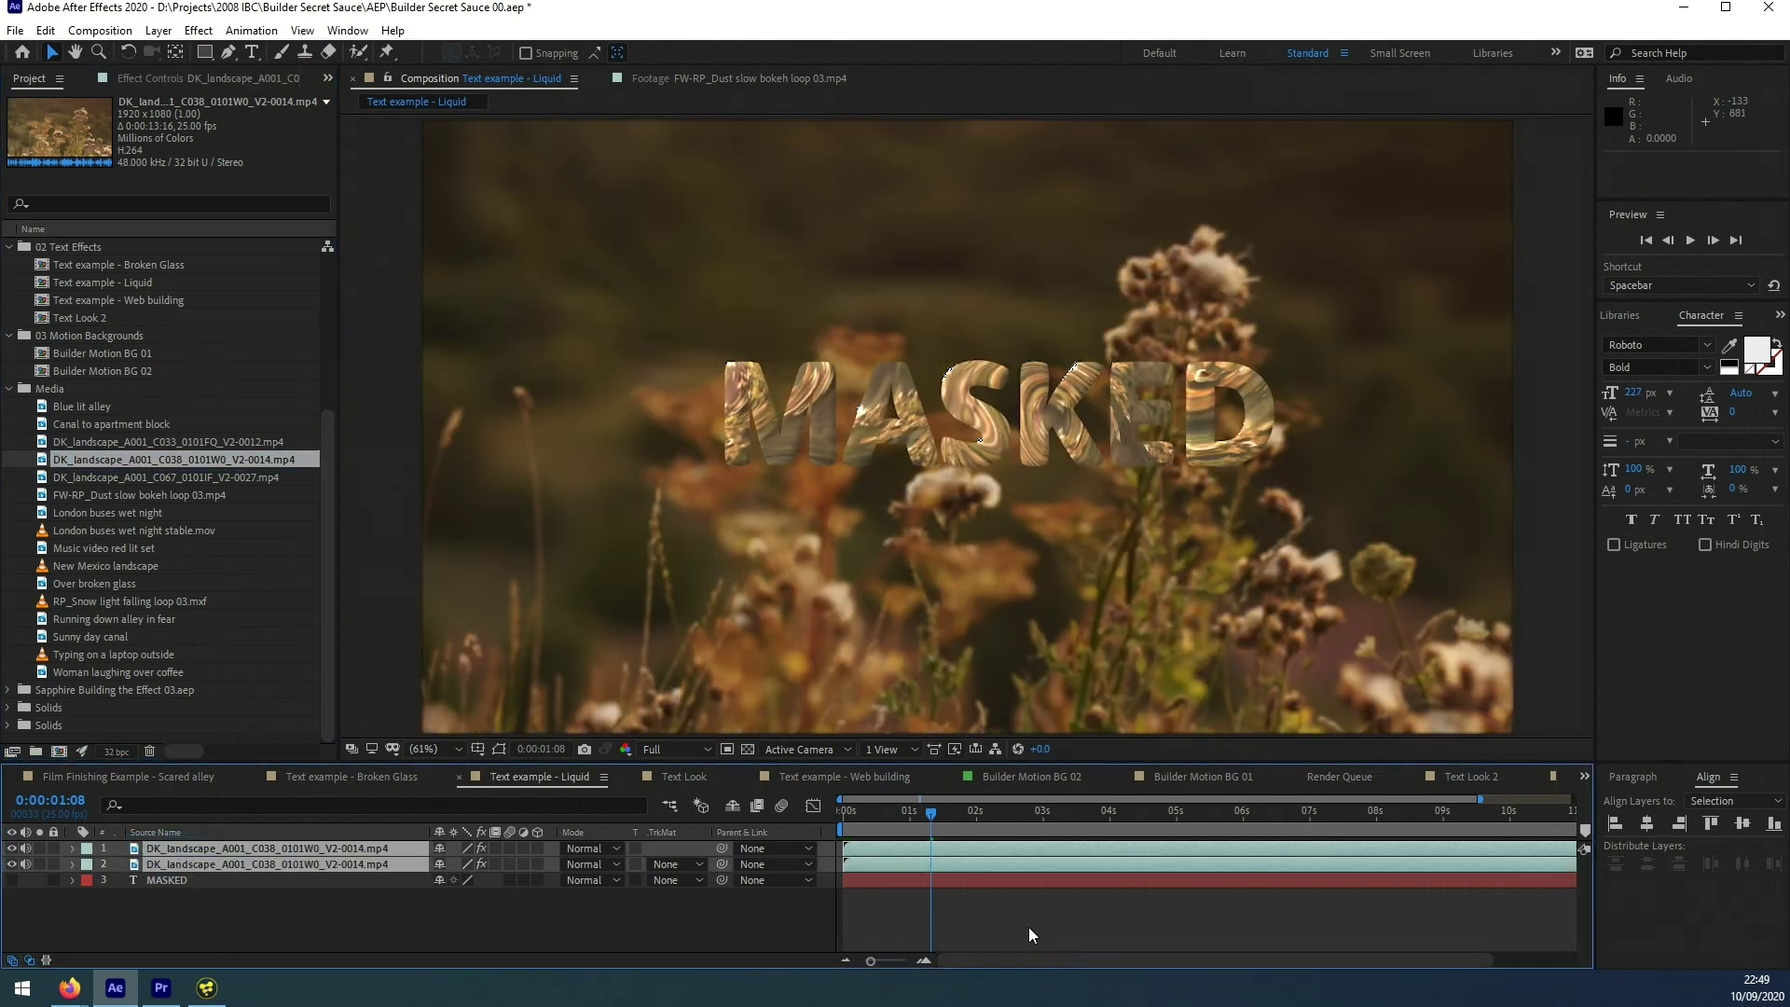
key(space)
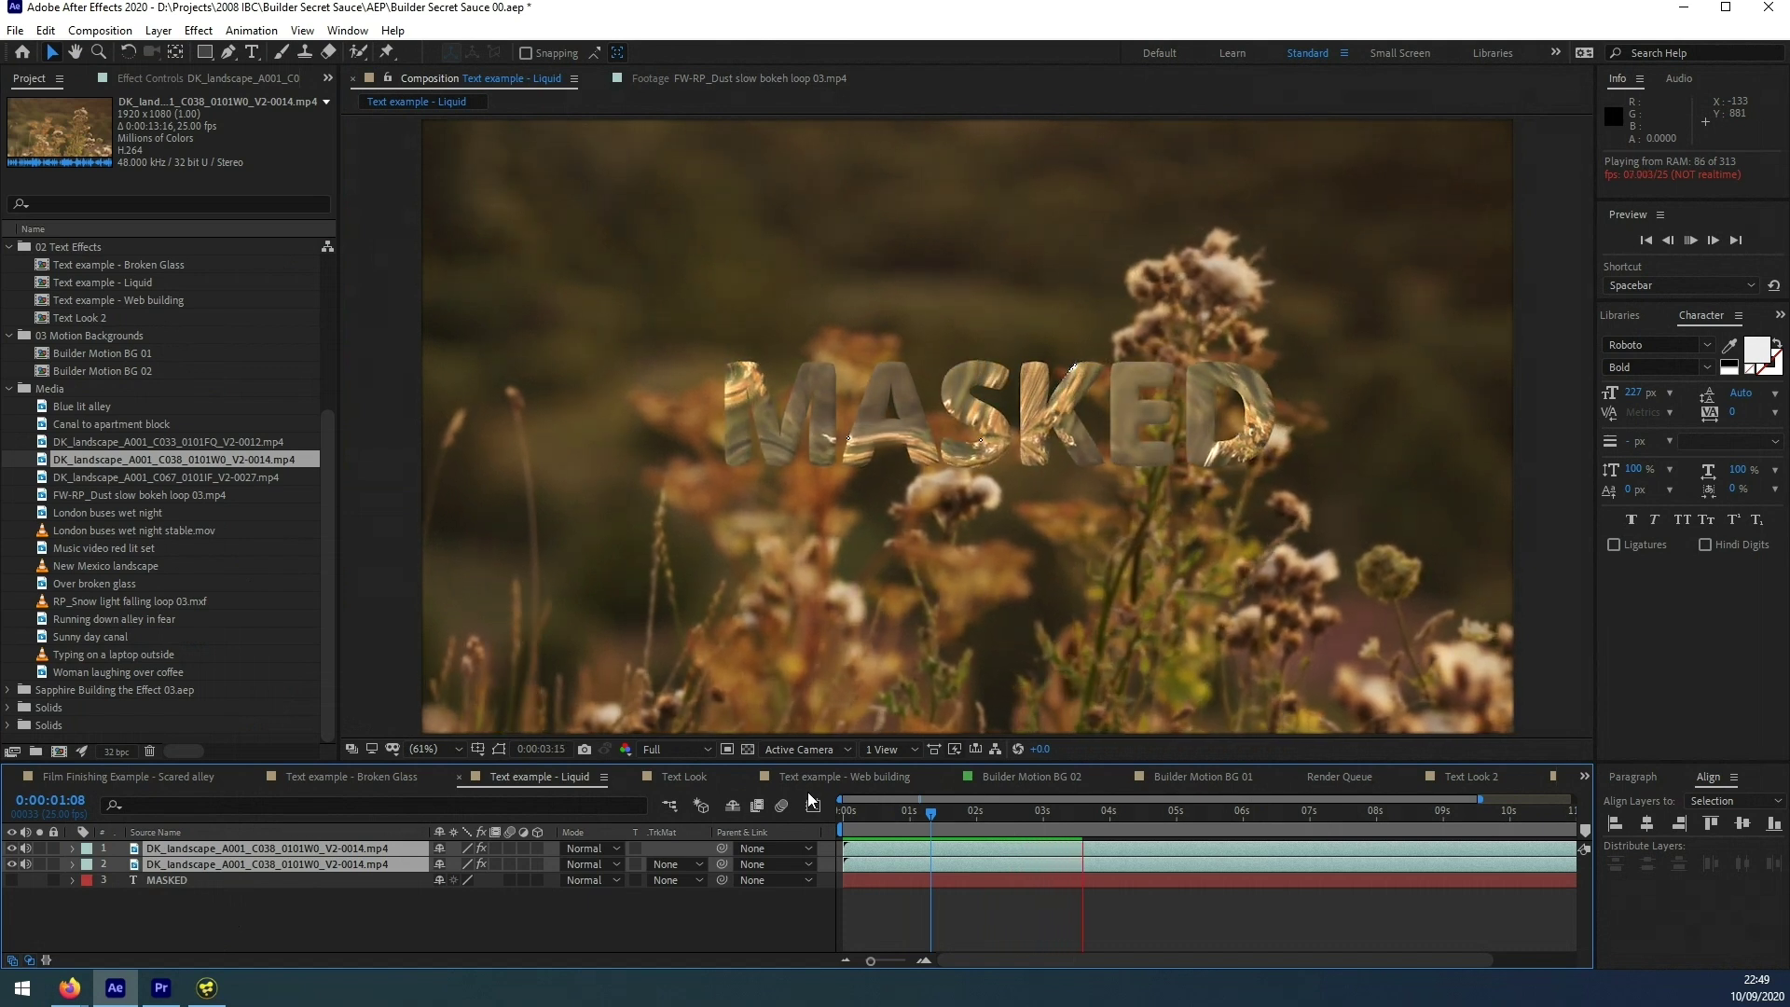
key(space)
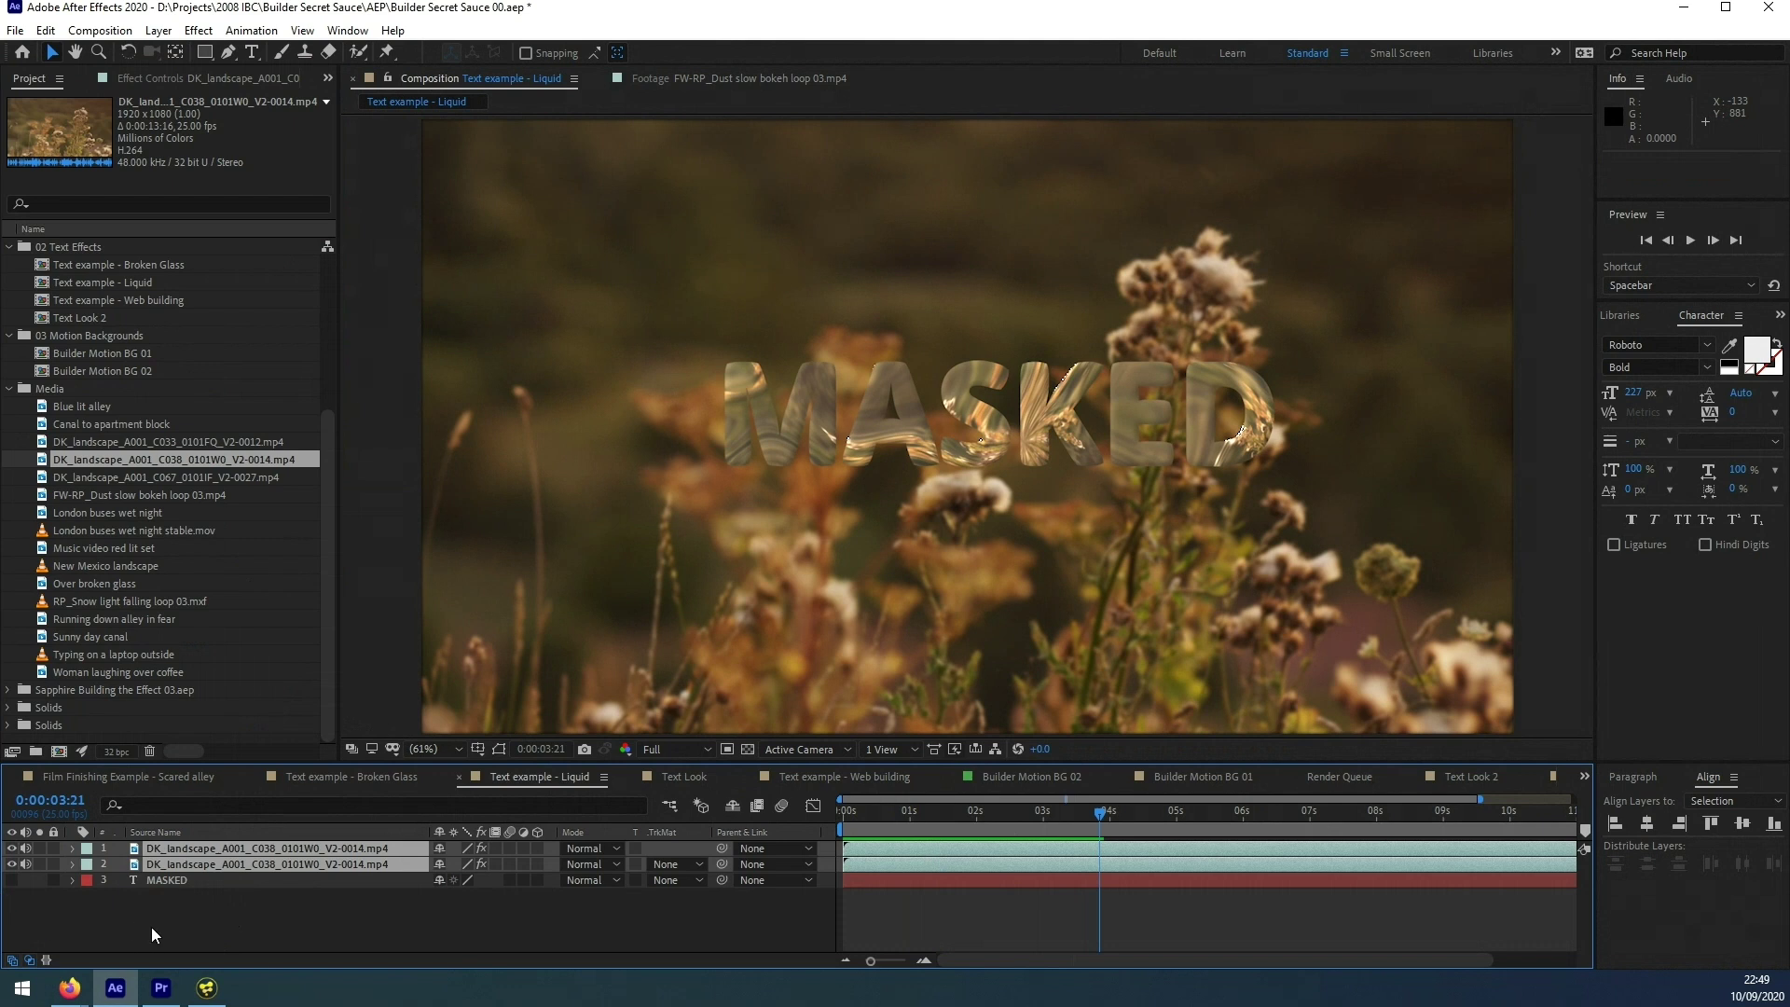
- Show the effect controls of the uppermost DK_landscape layer and collapse its Mocha parameters
click(207, 848)
click(187, 81)
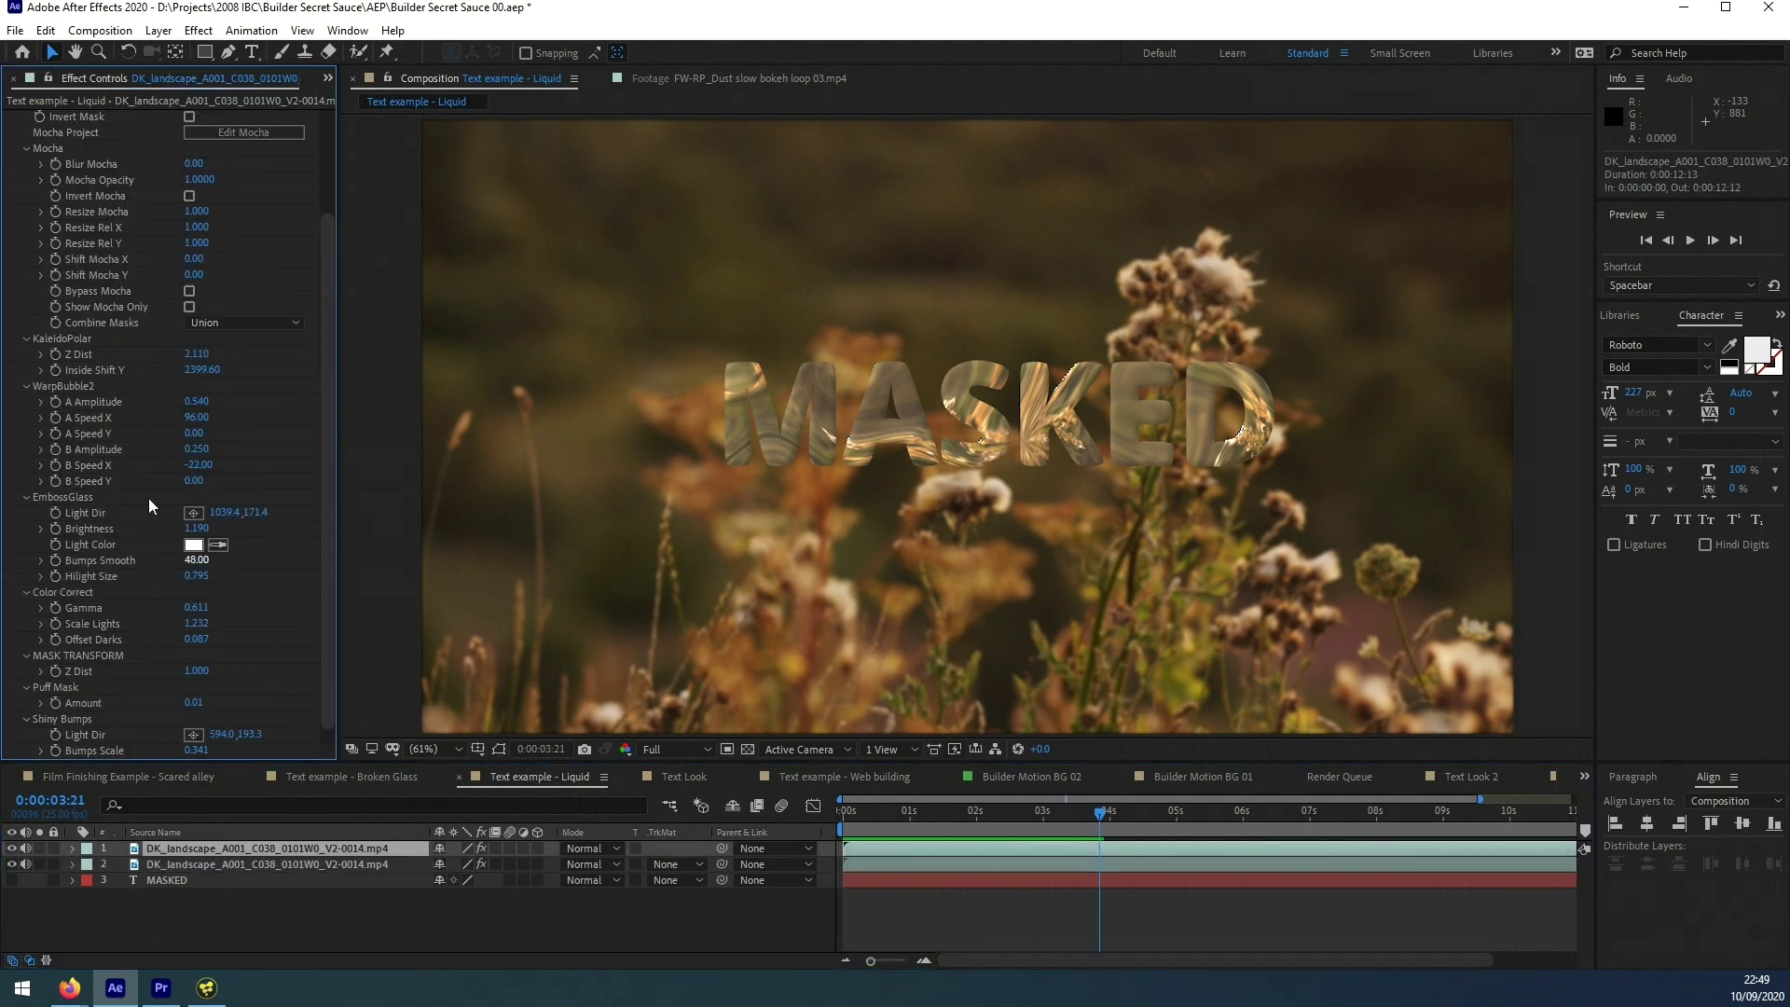
drag(328, 442, 332, 492)
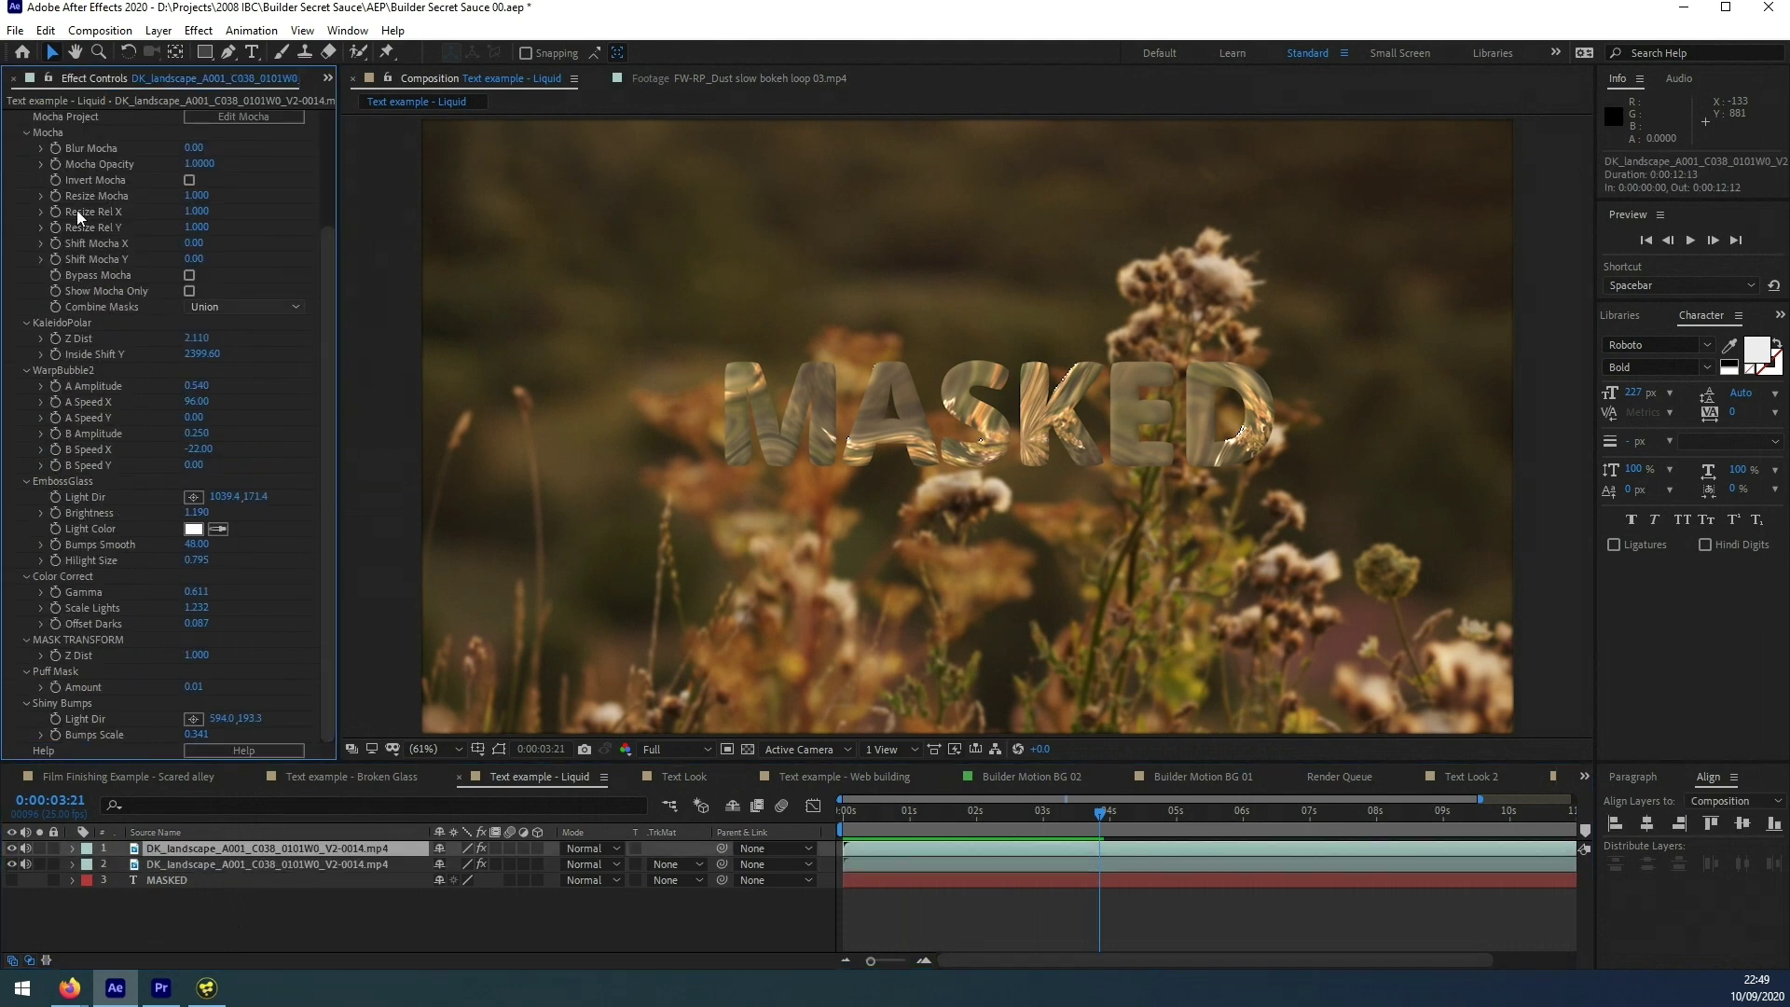
click(27, 134)
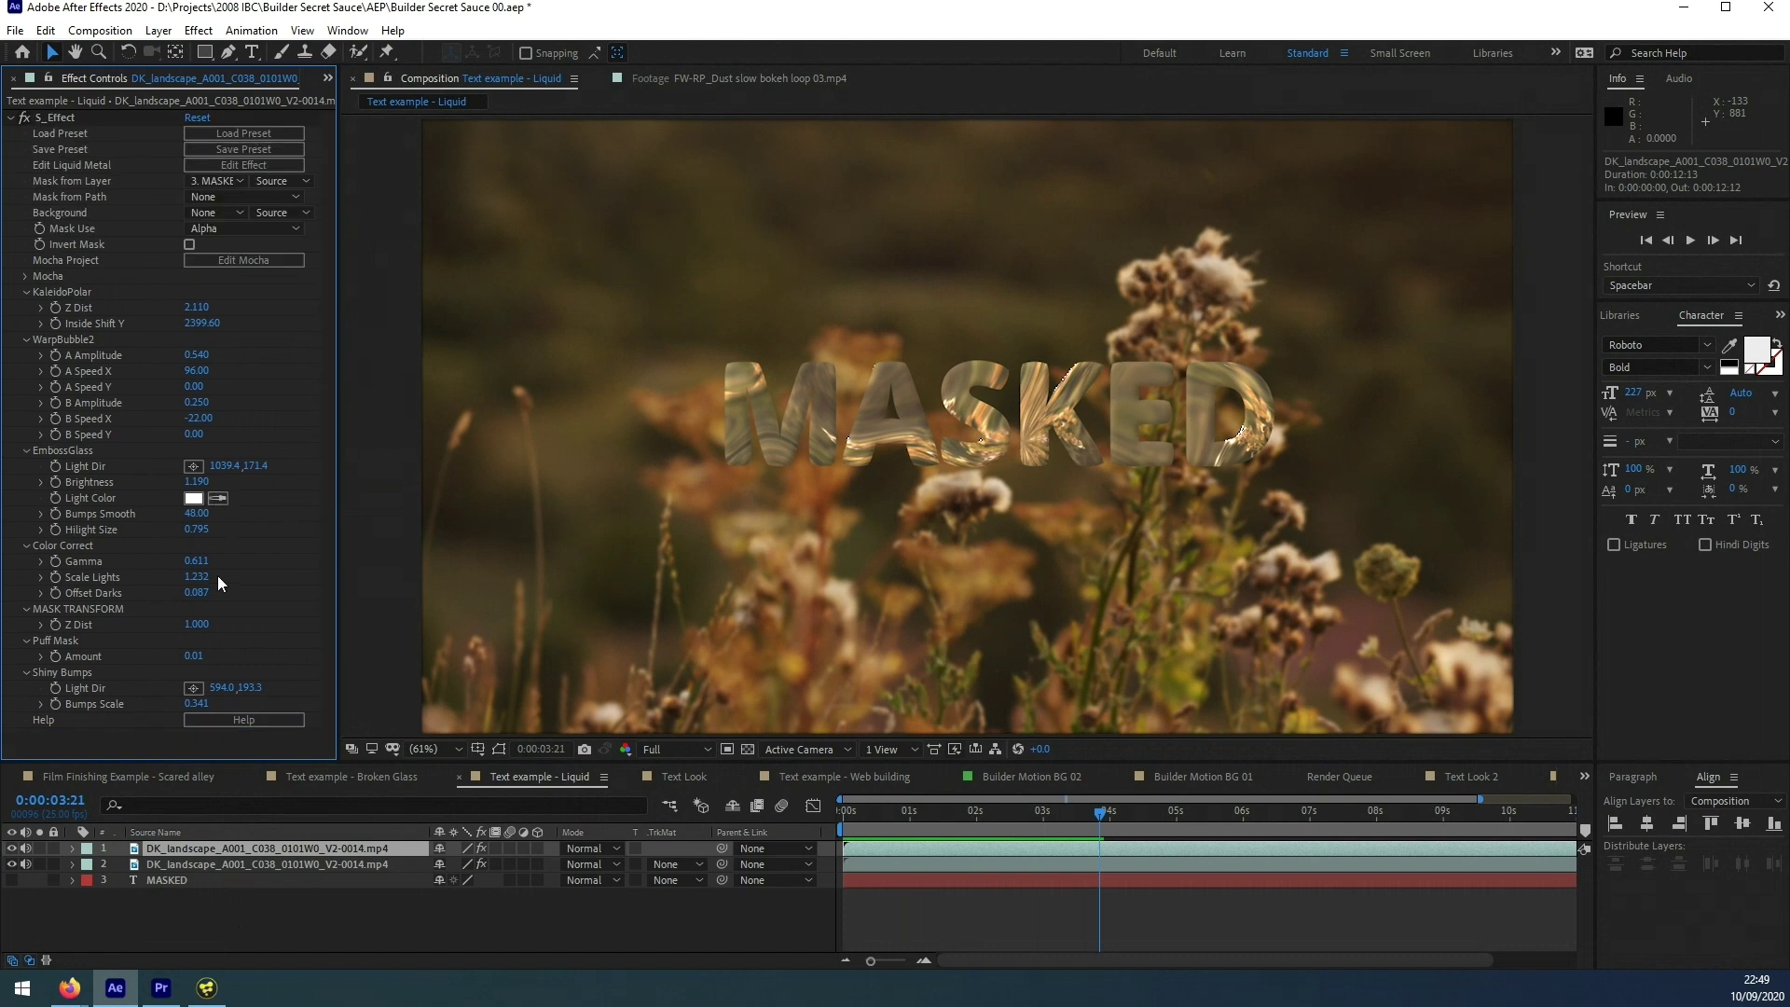
- Set Color Correct Gamma to 0.391, Scale Lights to 1.842 and Offset Darks to 0.047, and raise the EmbossGlass Hilight Size to 0.945
drag(197, 560, 180, 567)
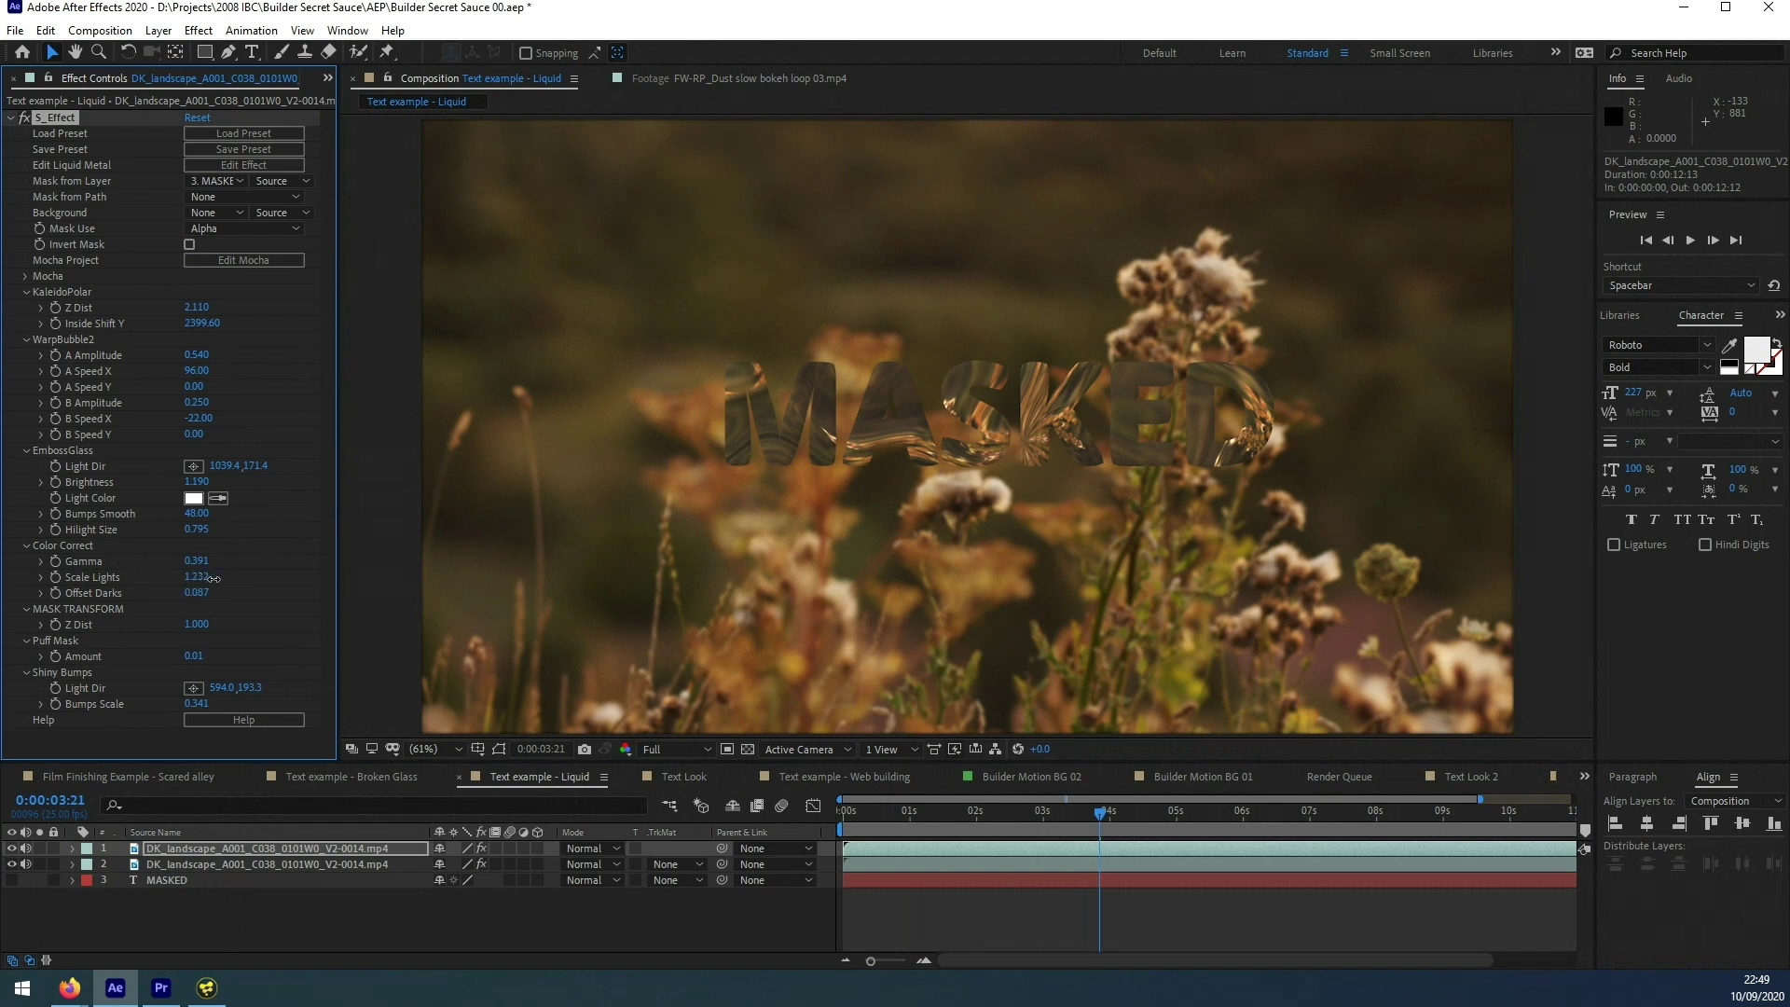
mouse_move(220, 582)
mouse_down()
mouse_move(251, 580)
mouse_move(198, 593)
mouse_up()
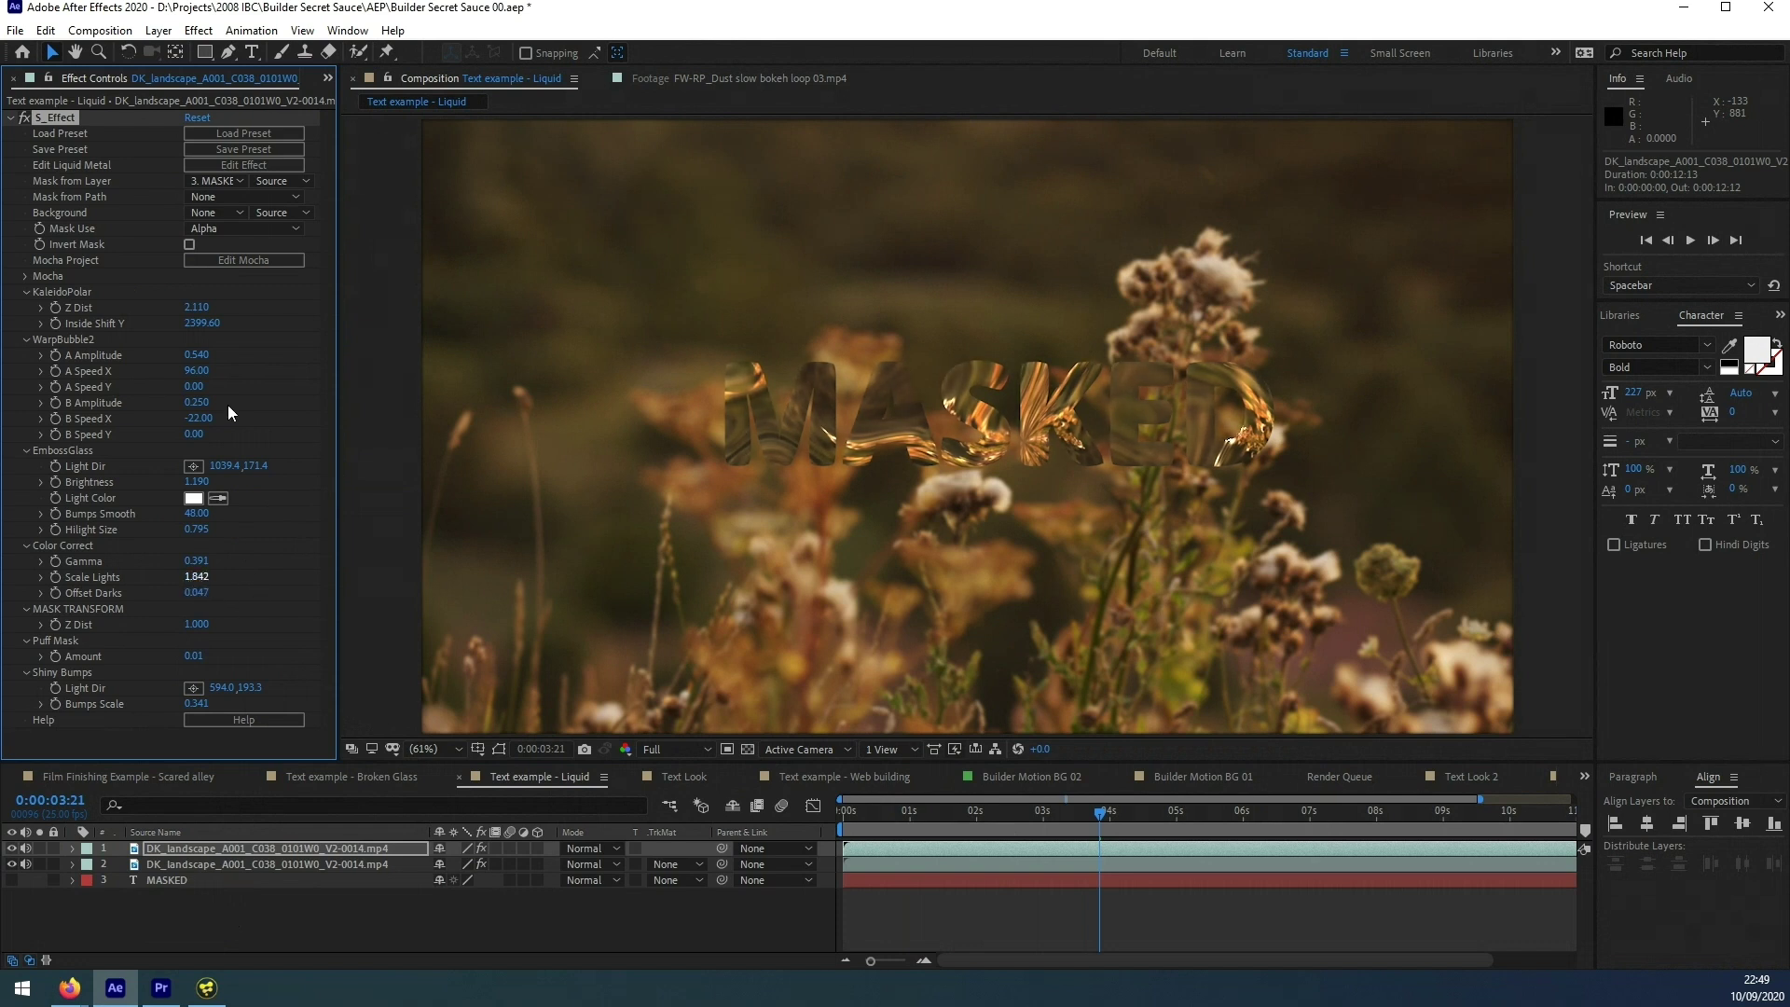
drag(197, 529, 214, 534)
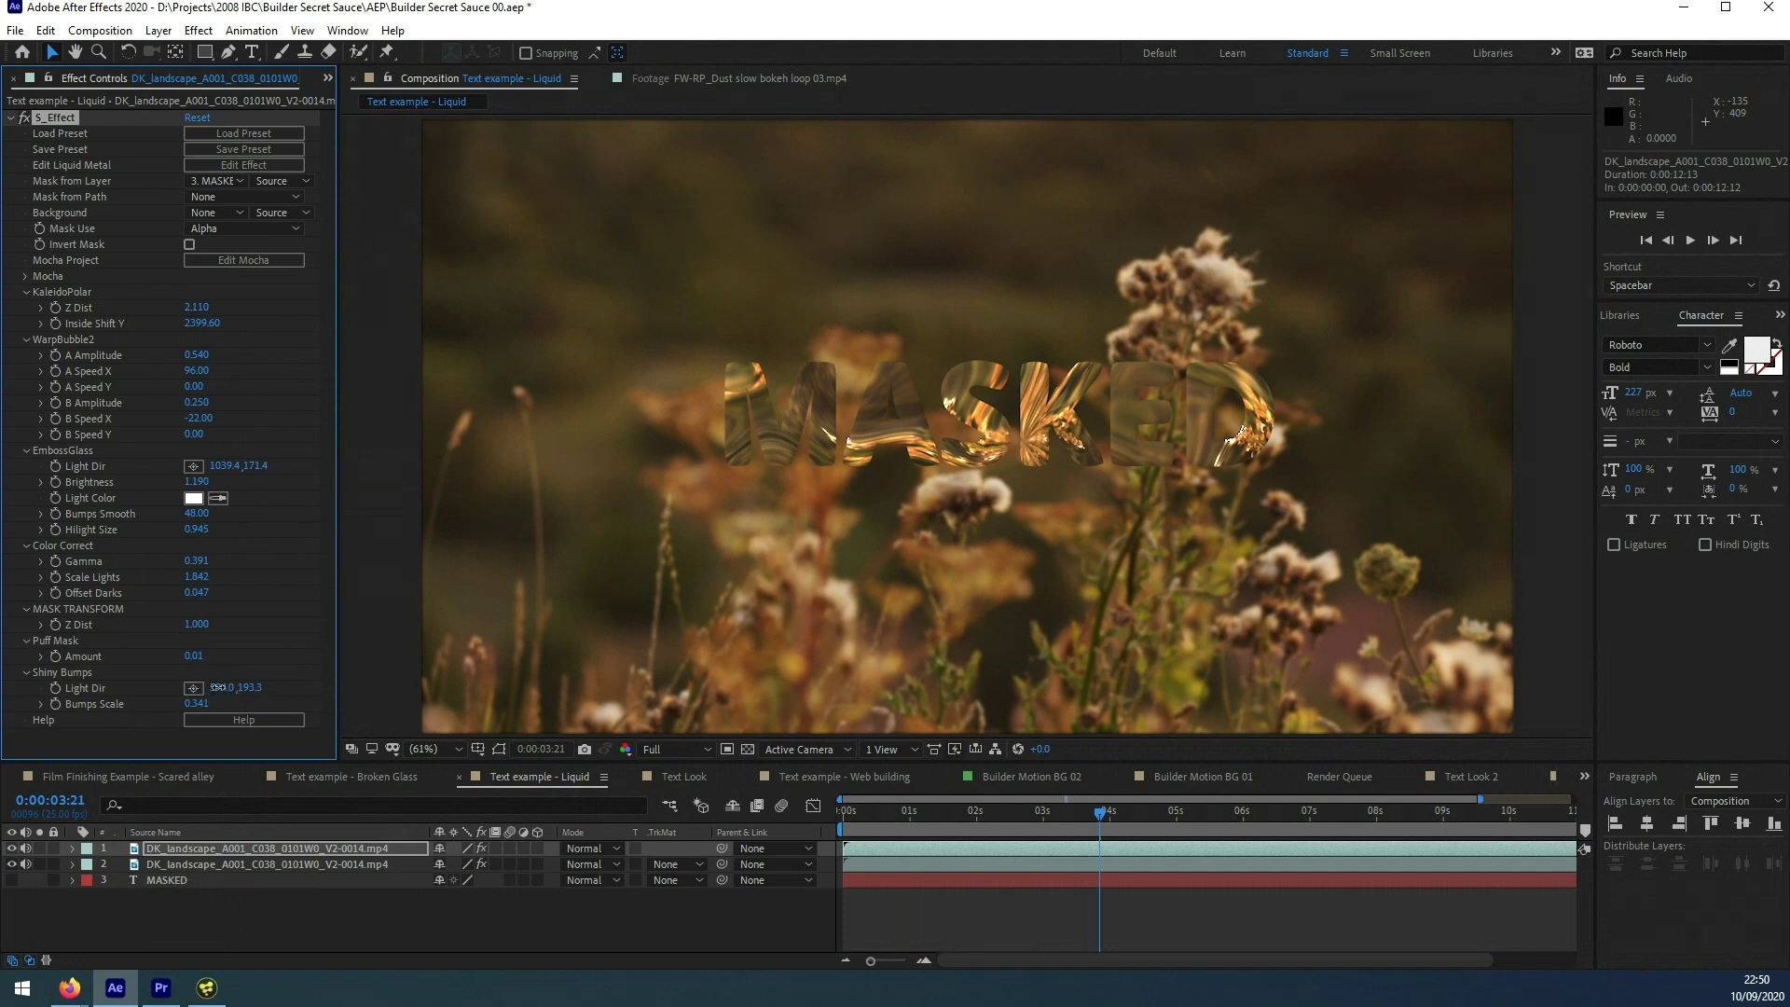
- Shift the Shiny Bumps light direction to about 530.0, 193.3 and preview the MASKED title from an earlier frame
drag(378, 697, 1169, 697)
drag(664, 690, 192, 699)
drag(1206, 825, 893, 876)
key(space)
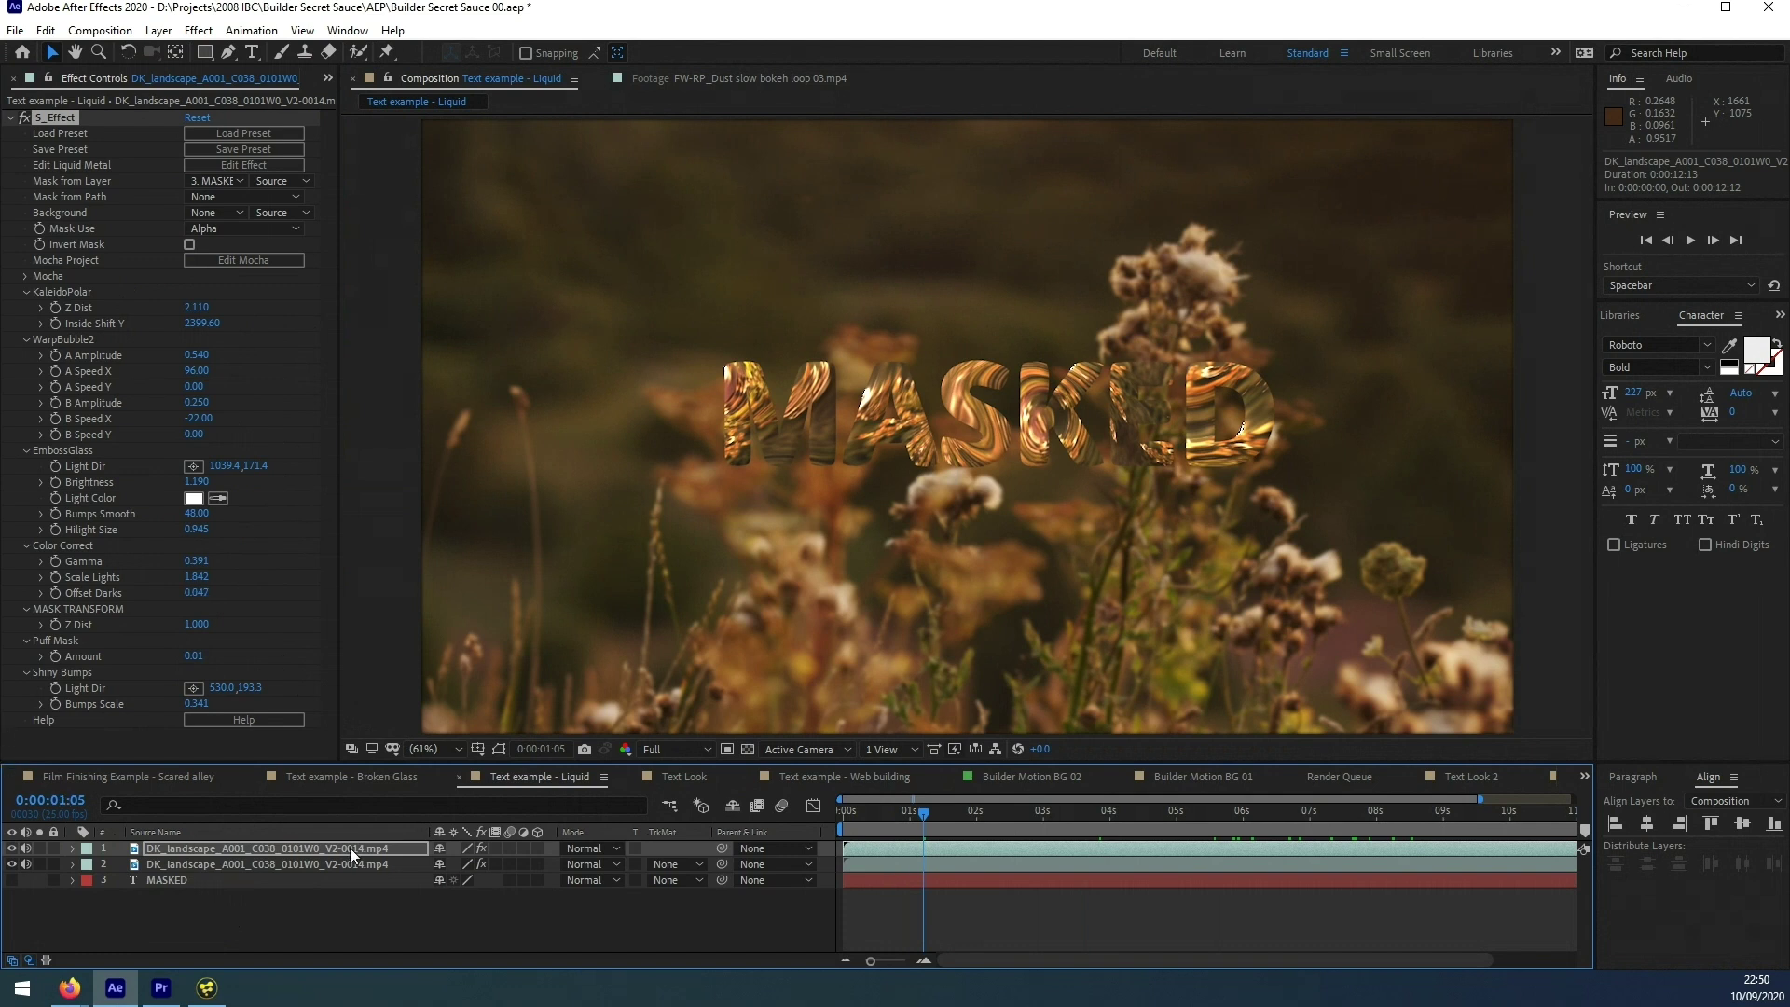
- Bring back the project's file list, move to 0:00:00:00 and preview the recoloured MASKED title
click(328, 78)
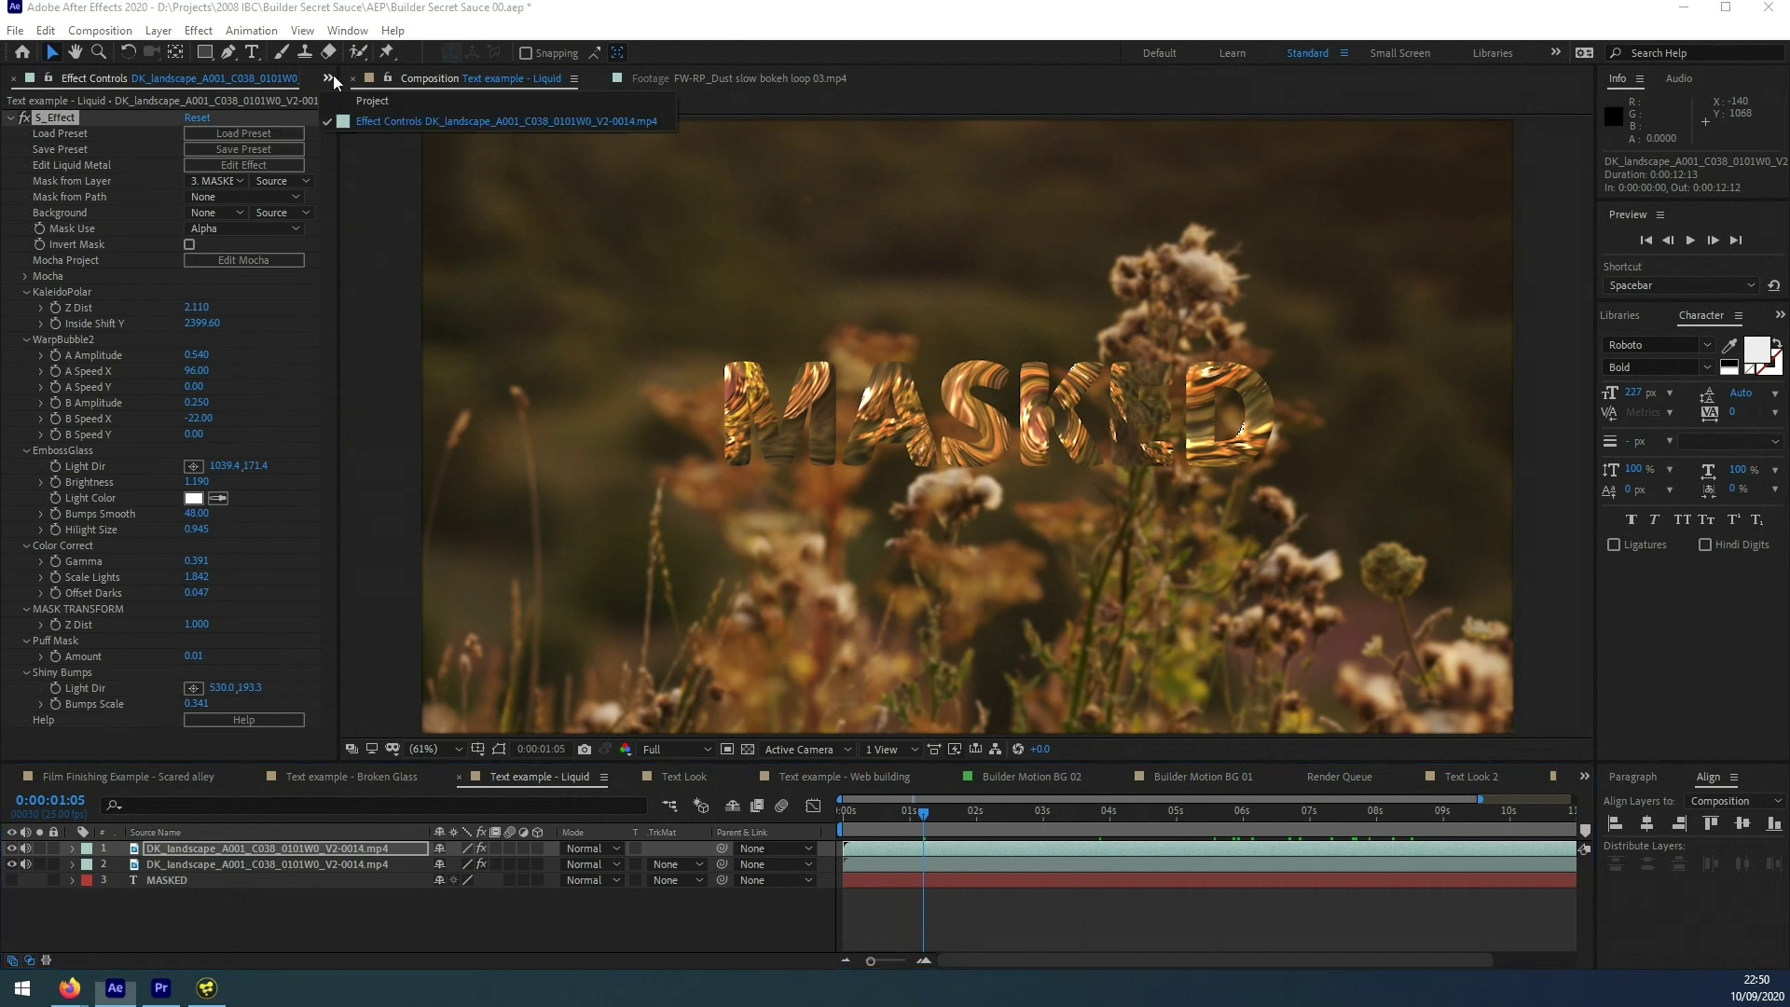
click(386, 102)
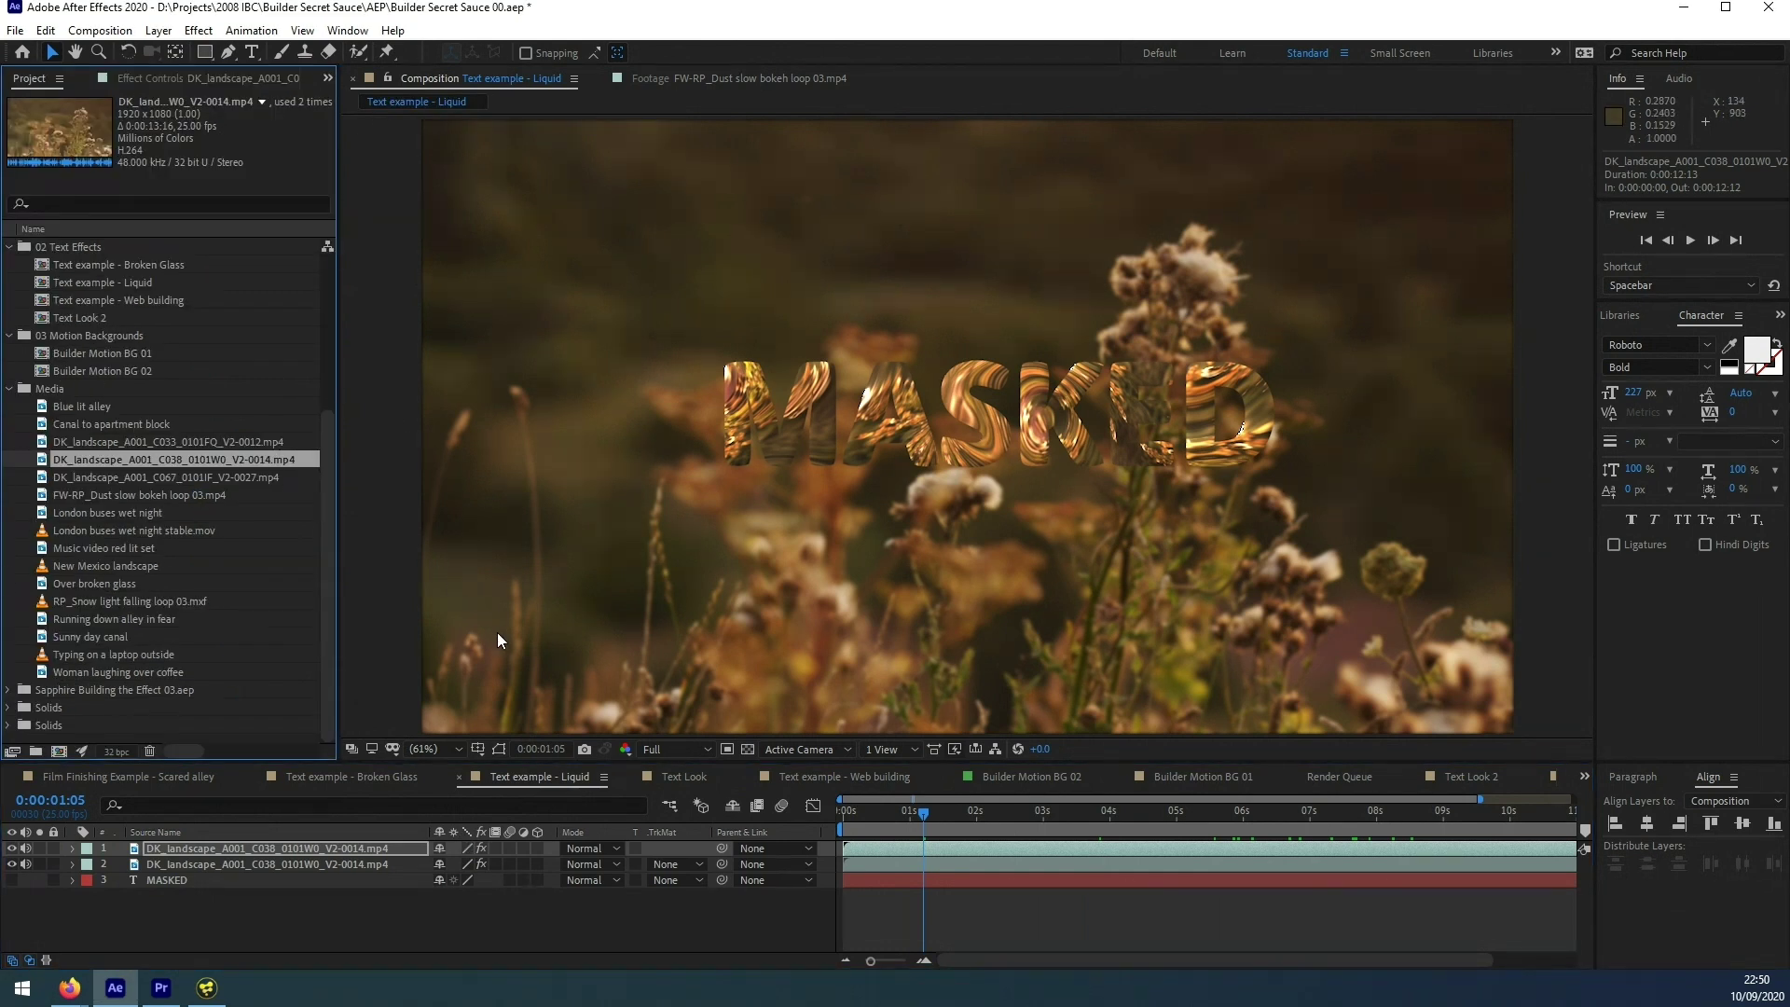
drag(858, 814, 795, 833)
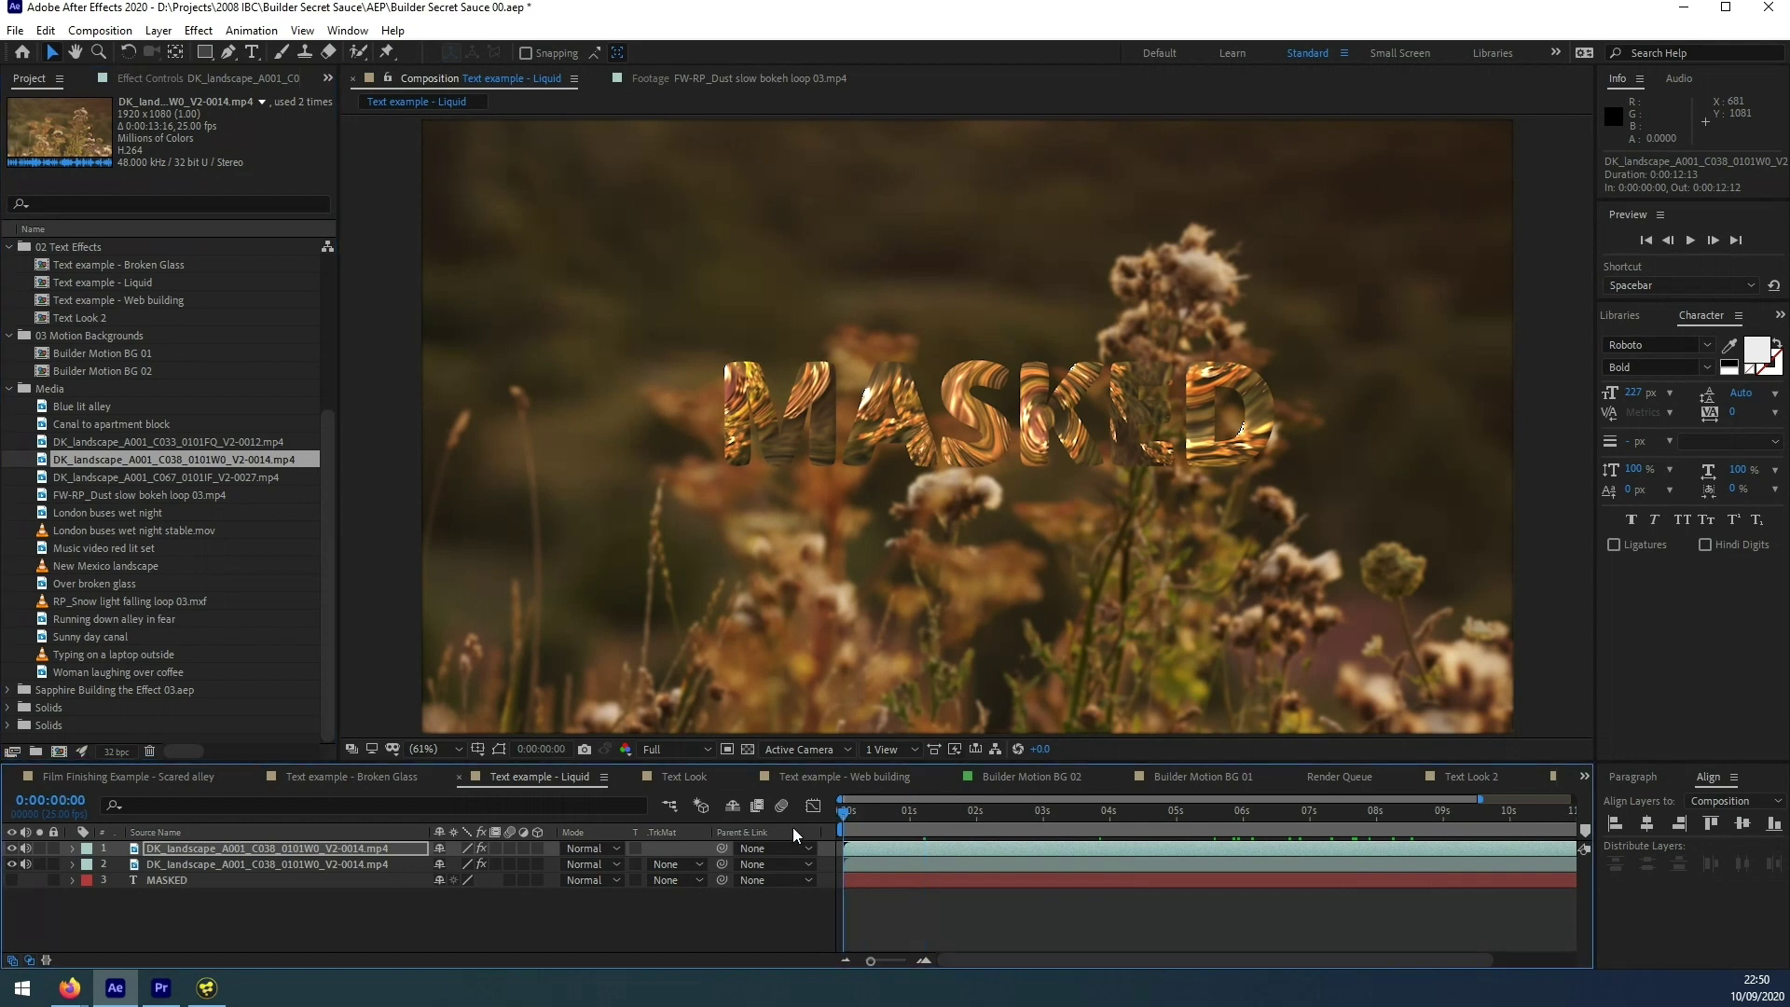
key(space)
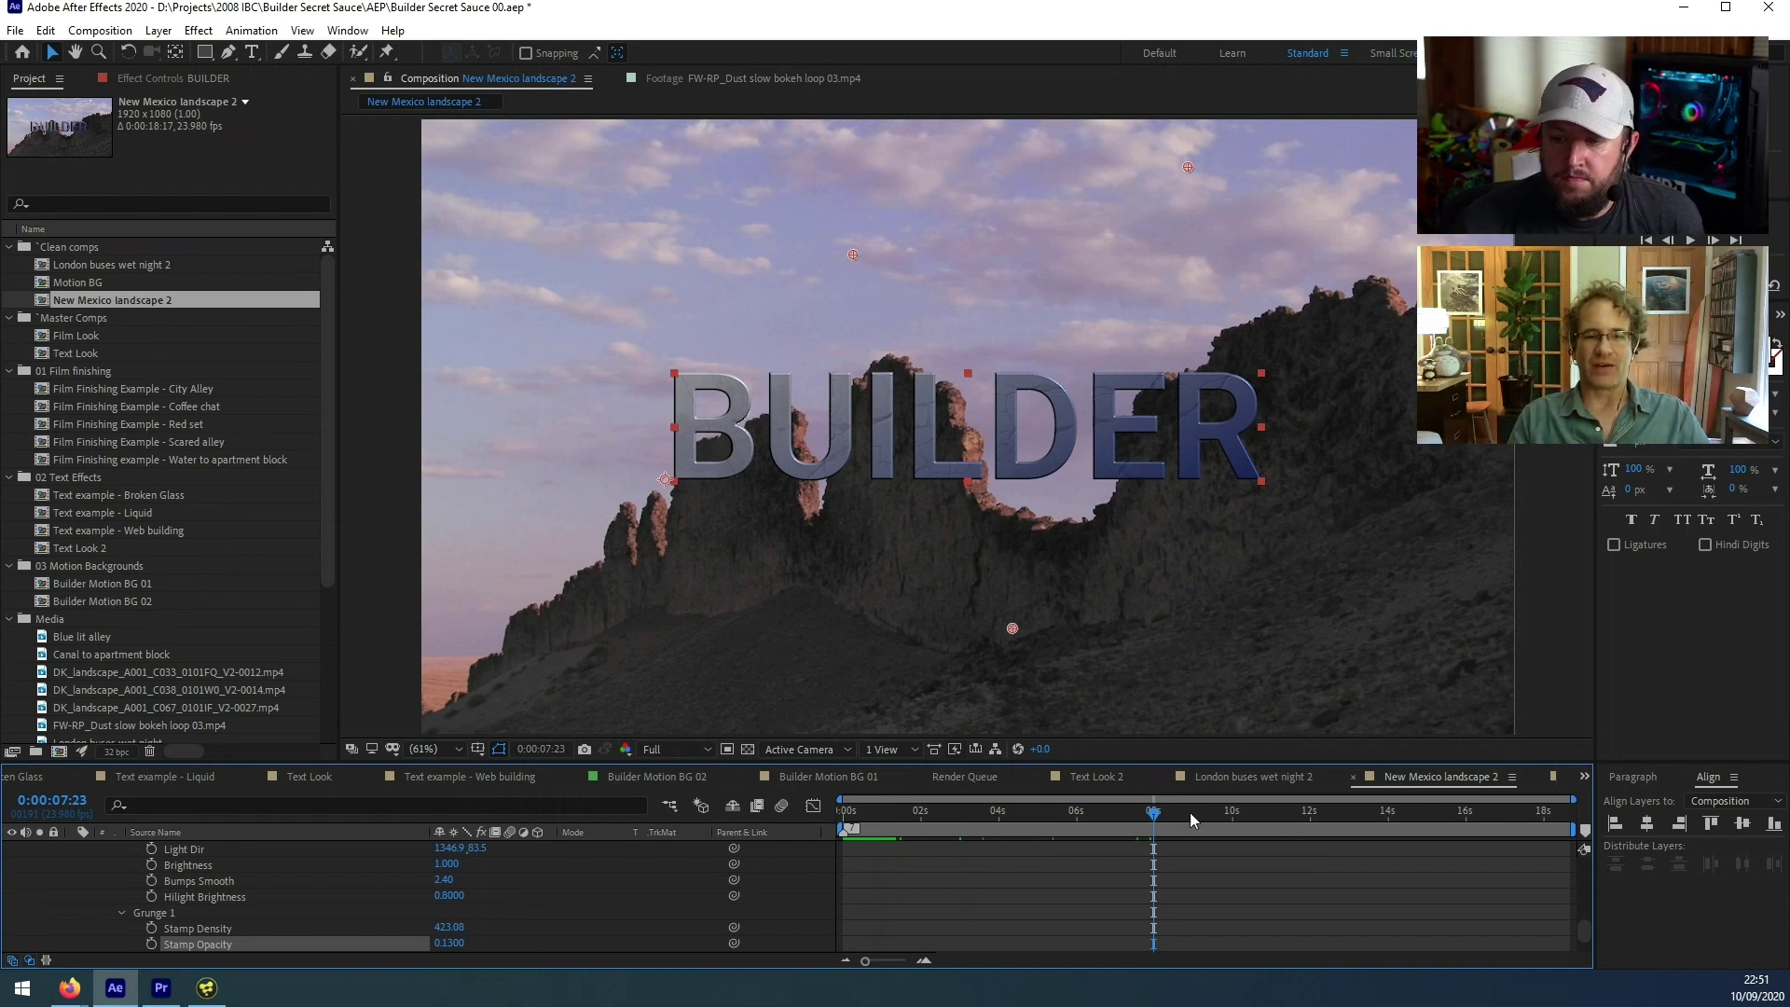
- Move the New Mexico landscape 2 composition to 0:00:13:11 and collapse the Media folder in the project
drag(1274, 815, 1367, 821)
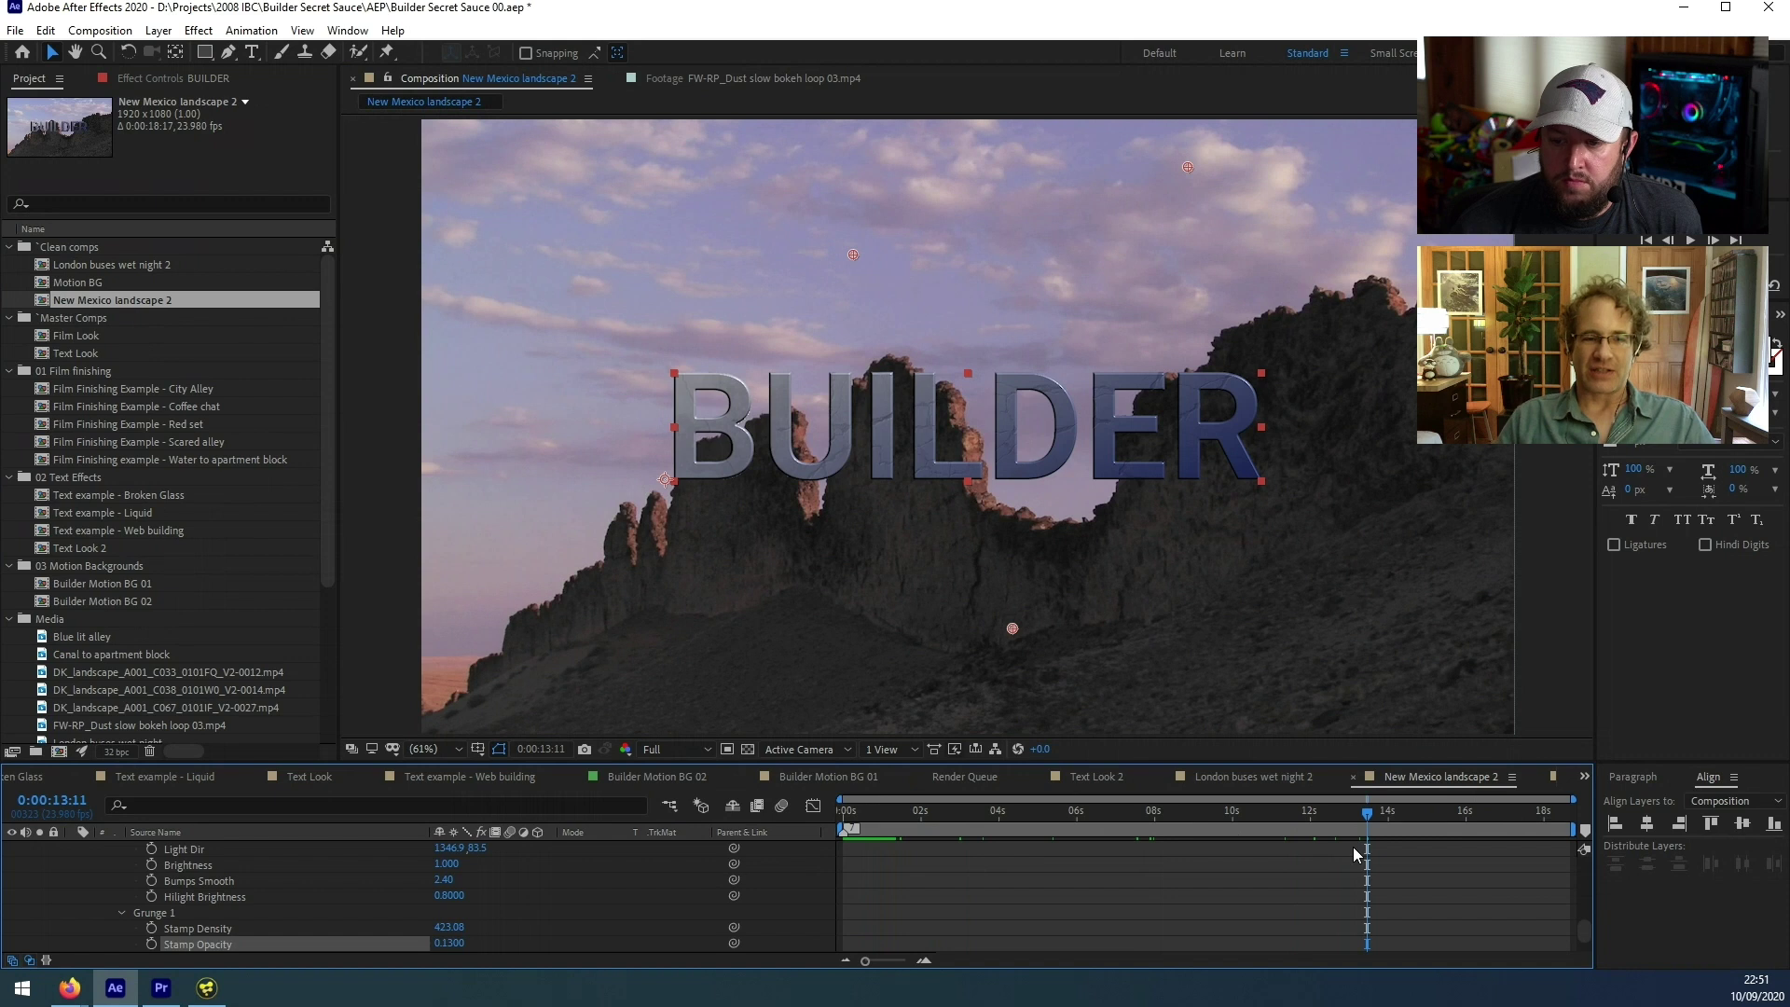
click(330, 467)
scroll(332, 484, down, 1)
scroll(280, 486, up, 1)
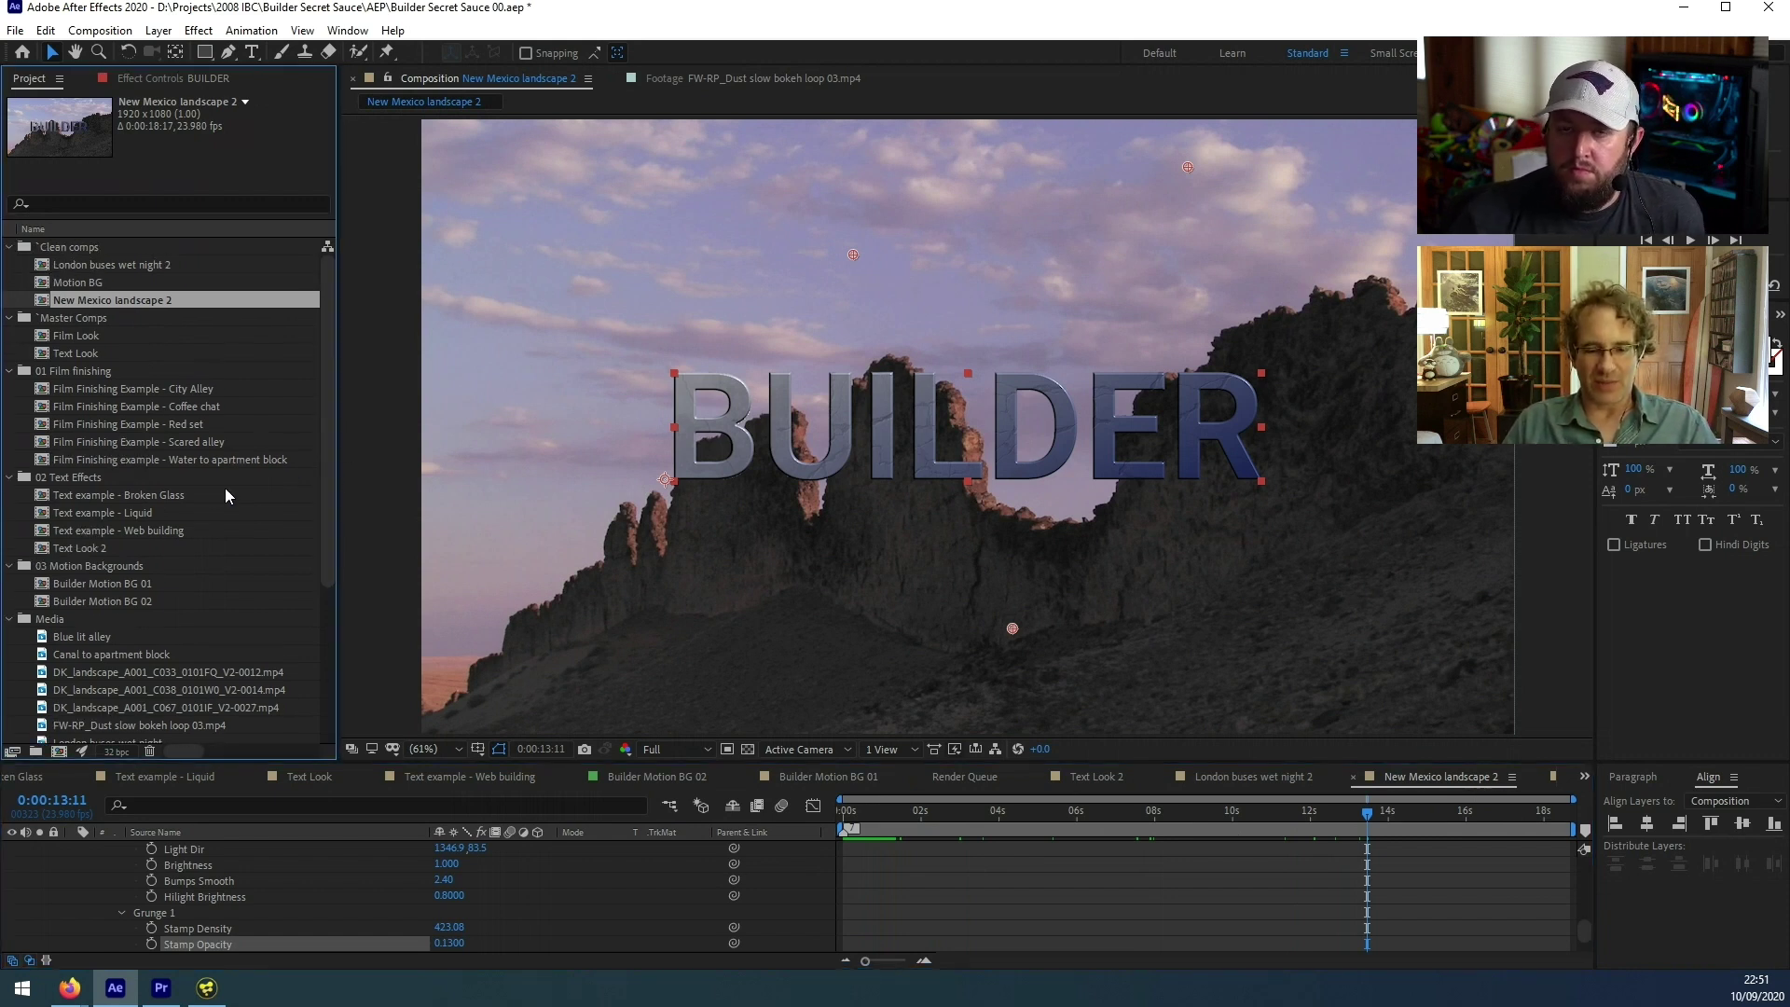
click(10, 620)
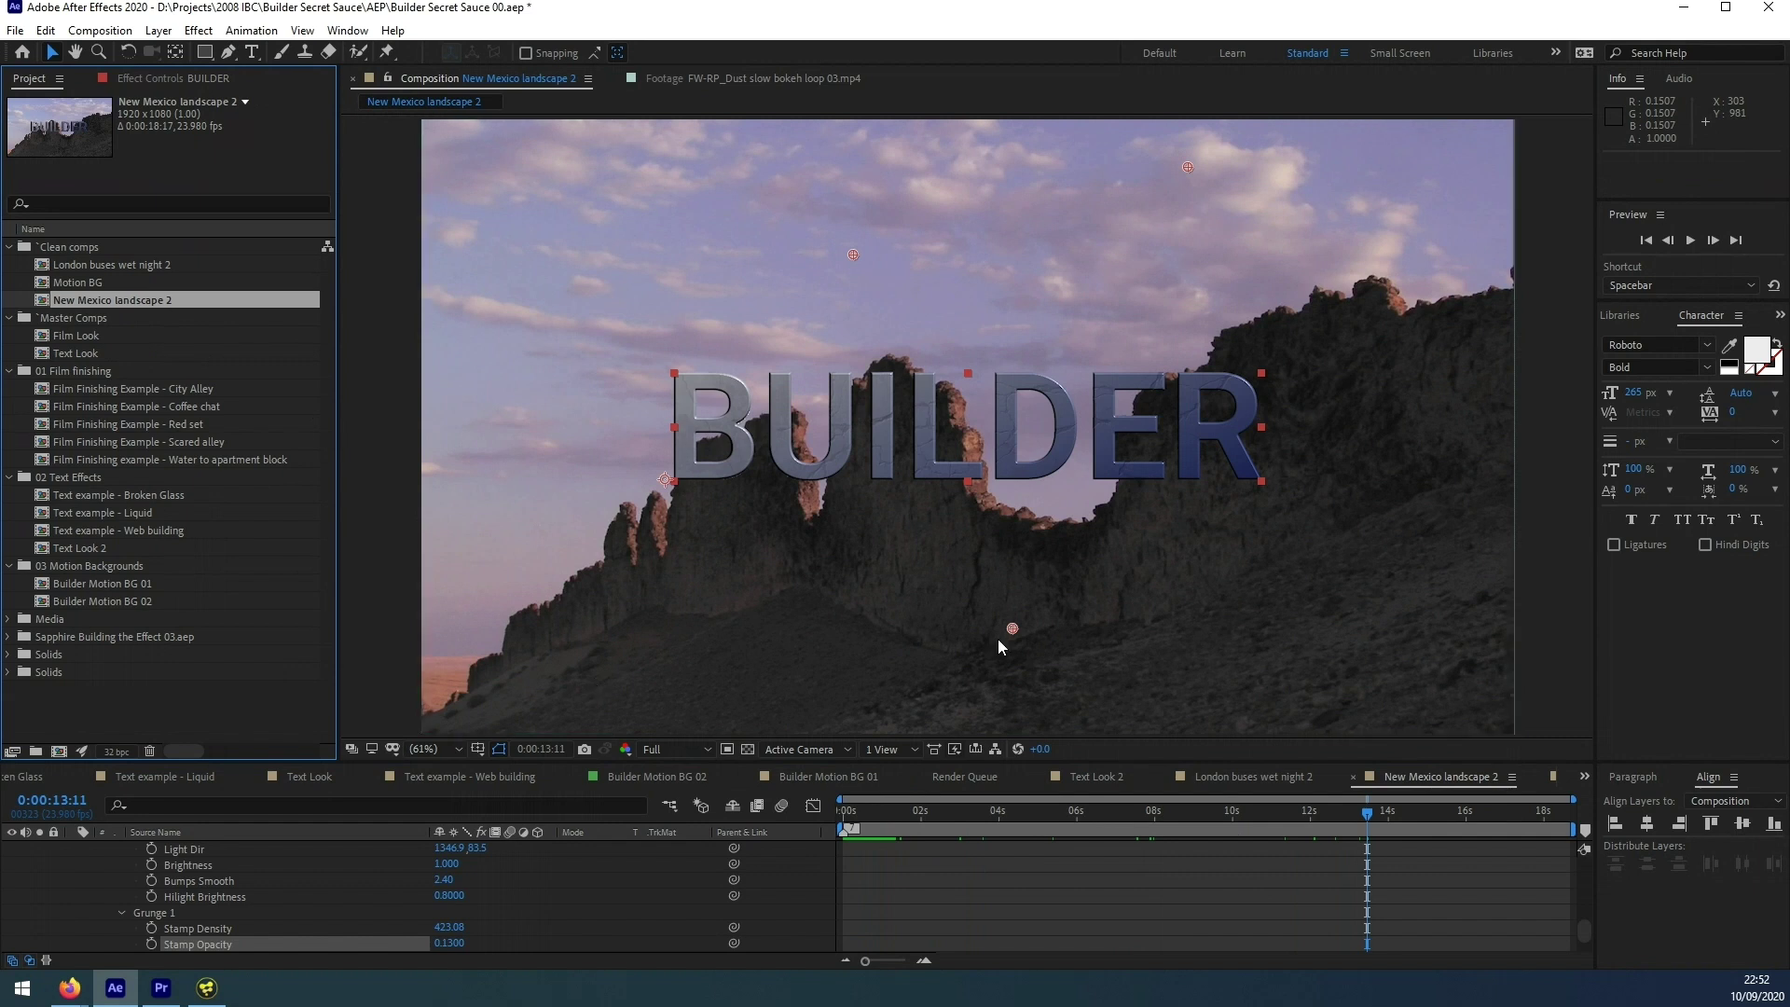
- Examine the BUILDER title over the New Mexico landscape at various times, ending at 0:00:08:02
drag(1263, 815, 931, 821)
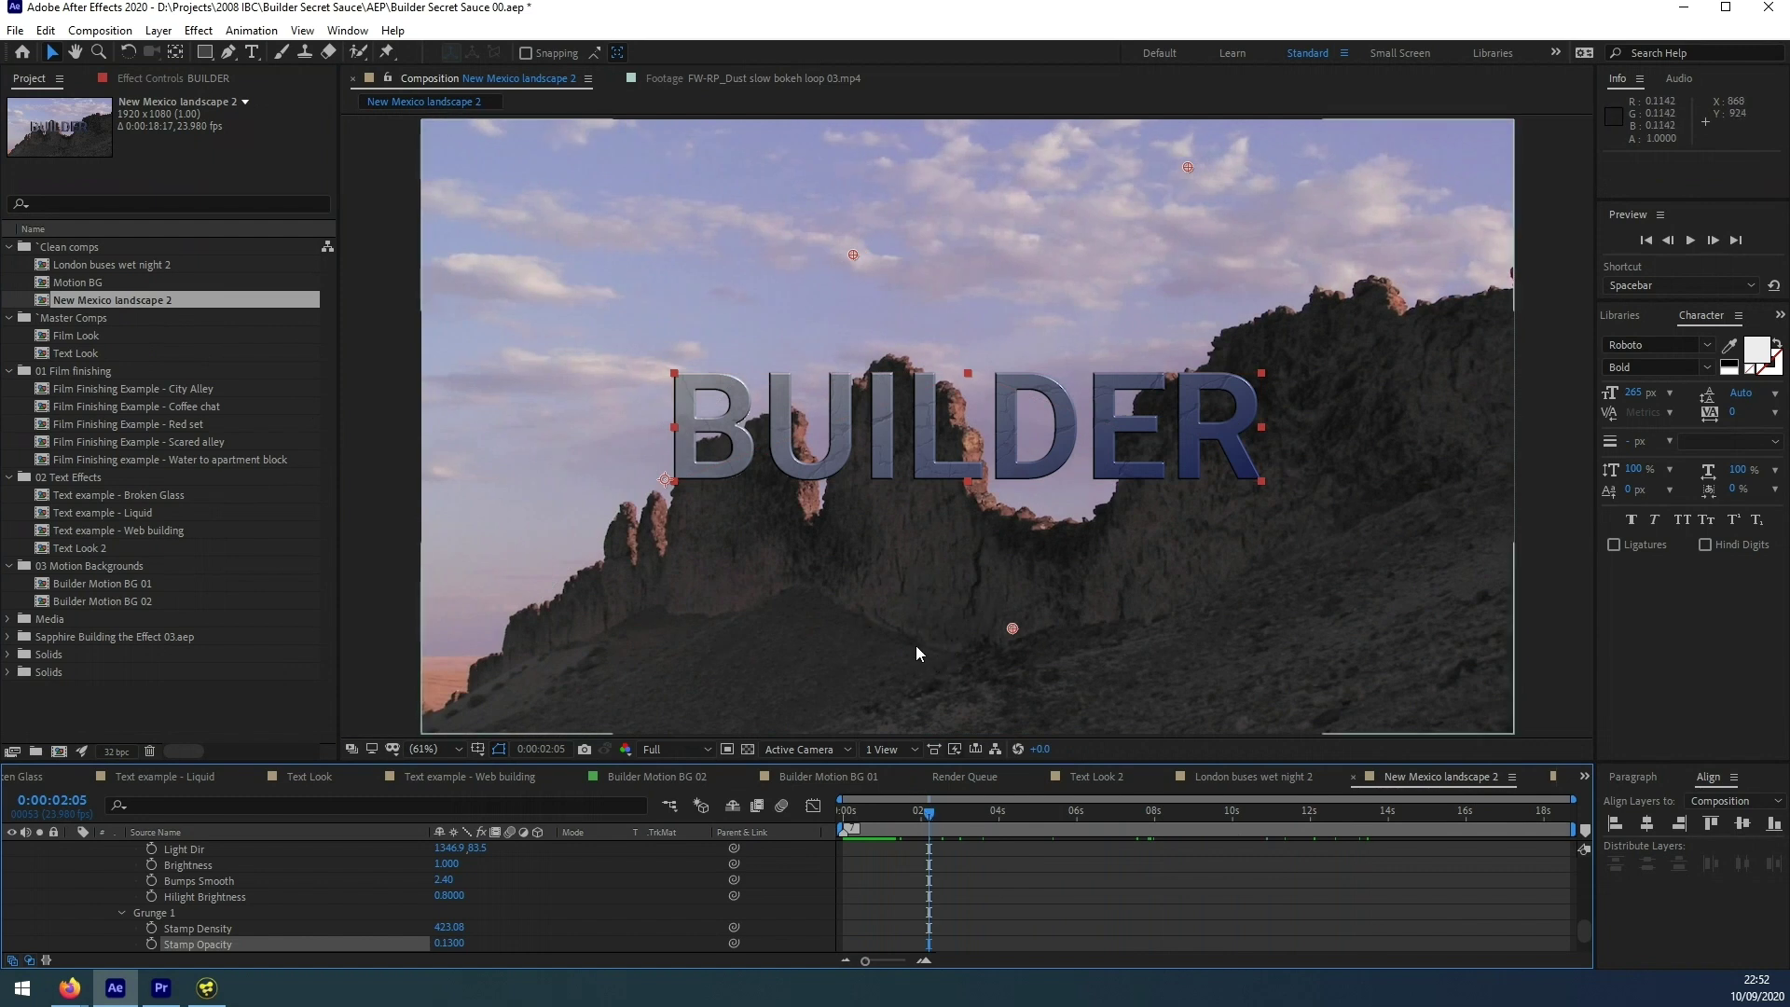
click(1147, 817)
drag(1155, 822, 1323, 868)
drag(1480, 820, 1406, 824)
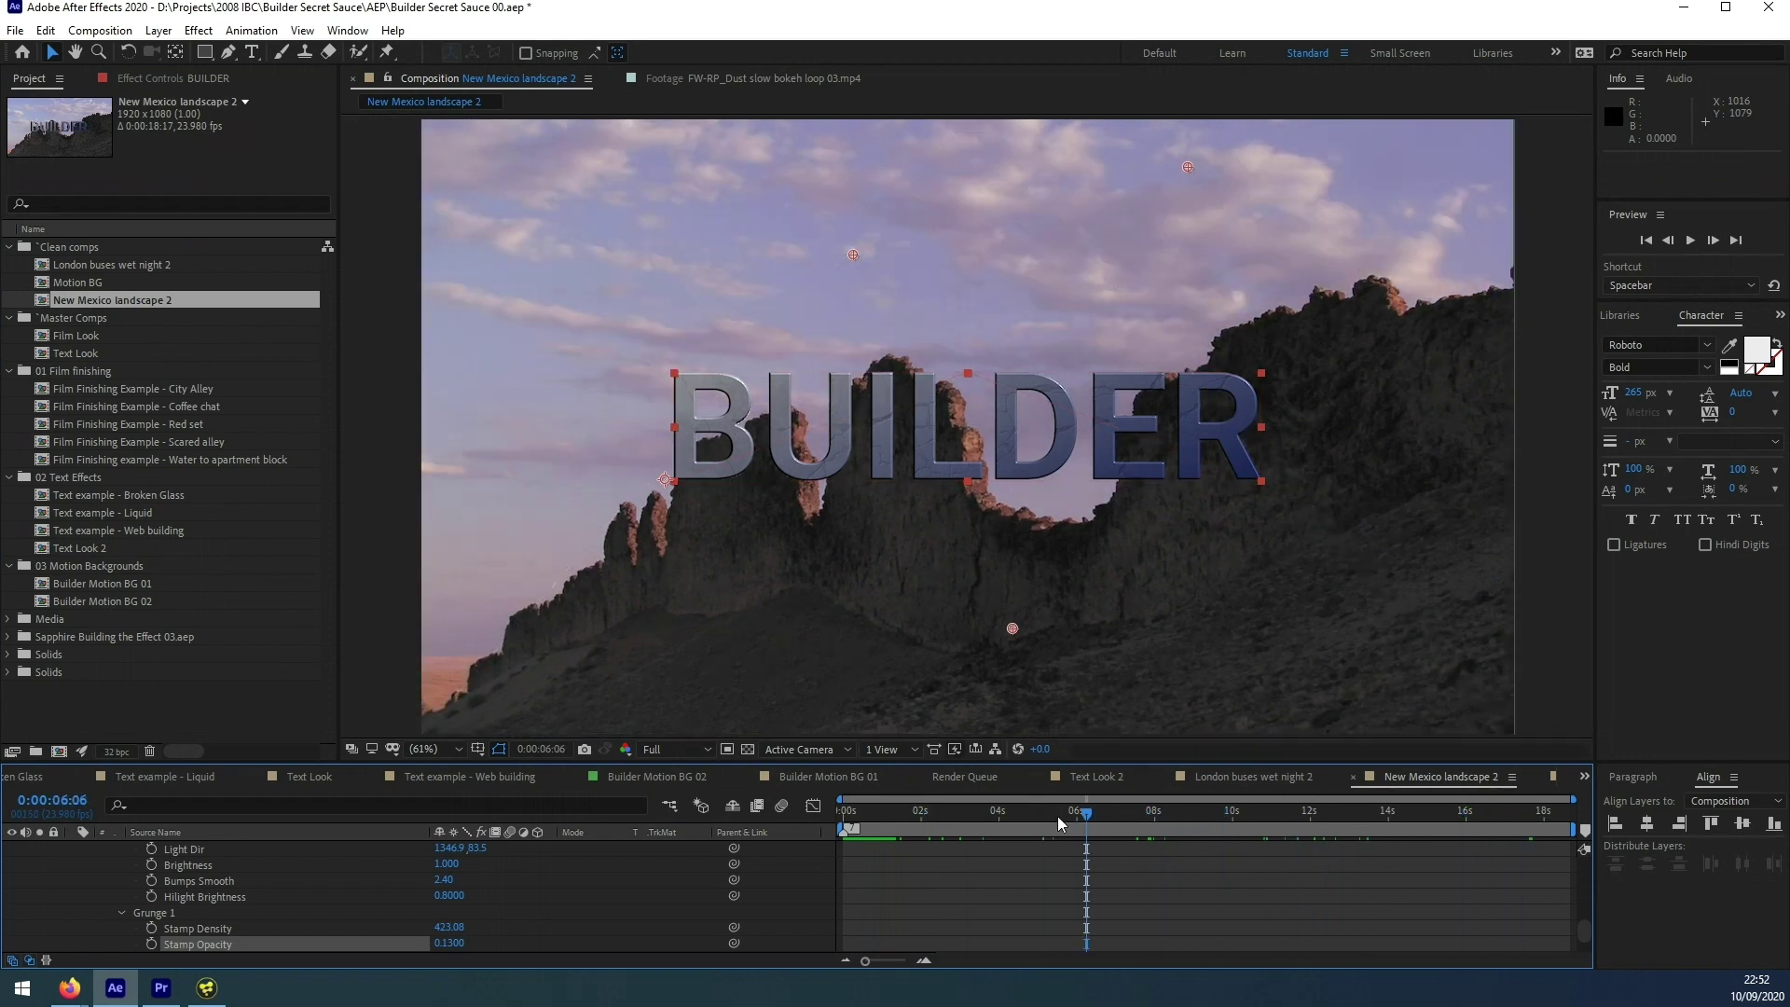
drag(996, 813, 1003, 818)
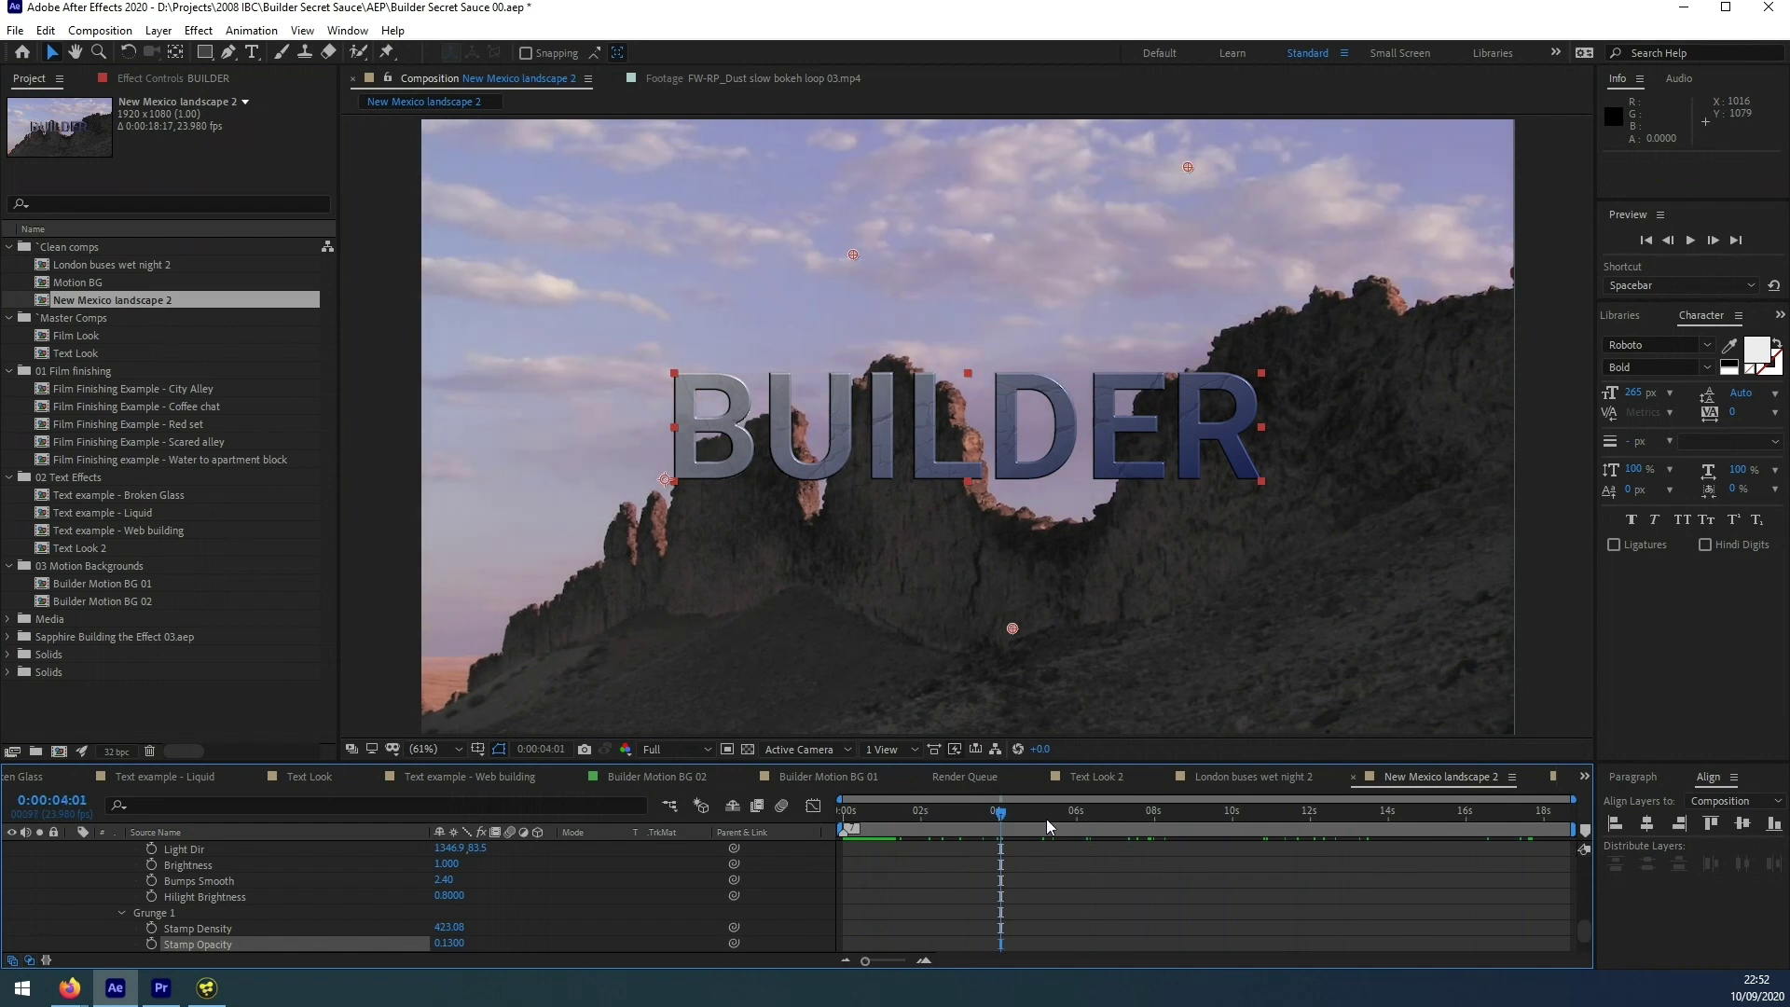
click(1079, 822)
key(Page_Up)
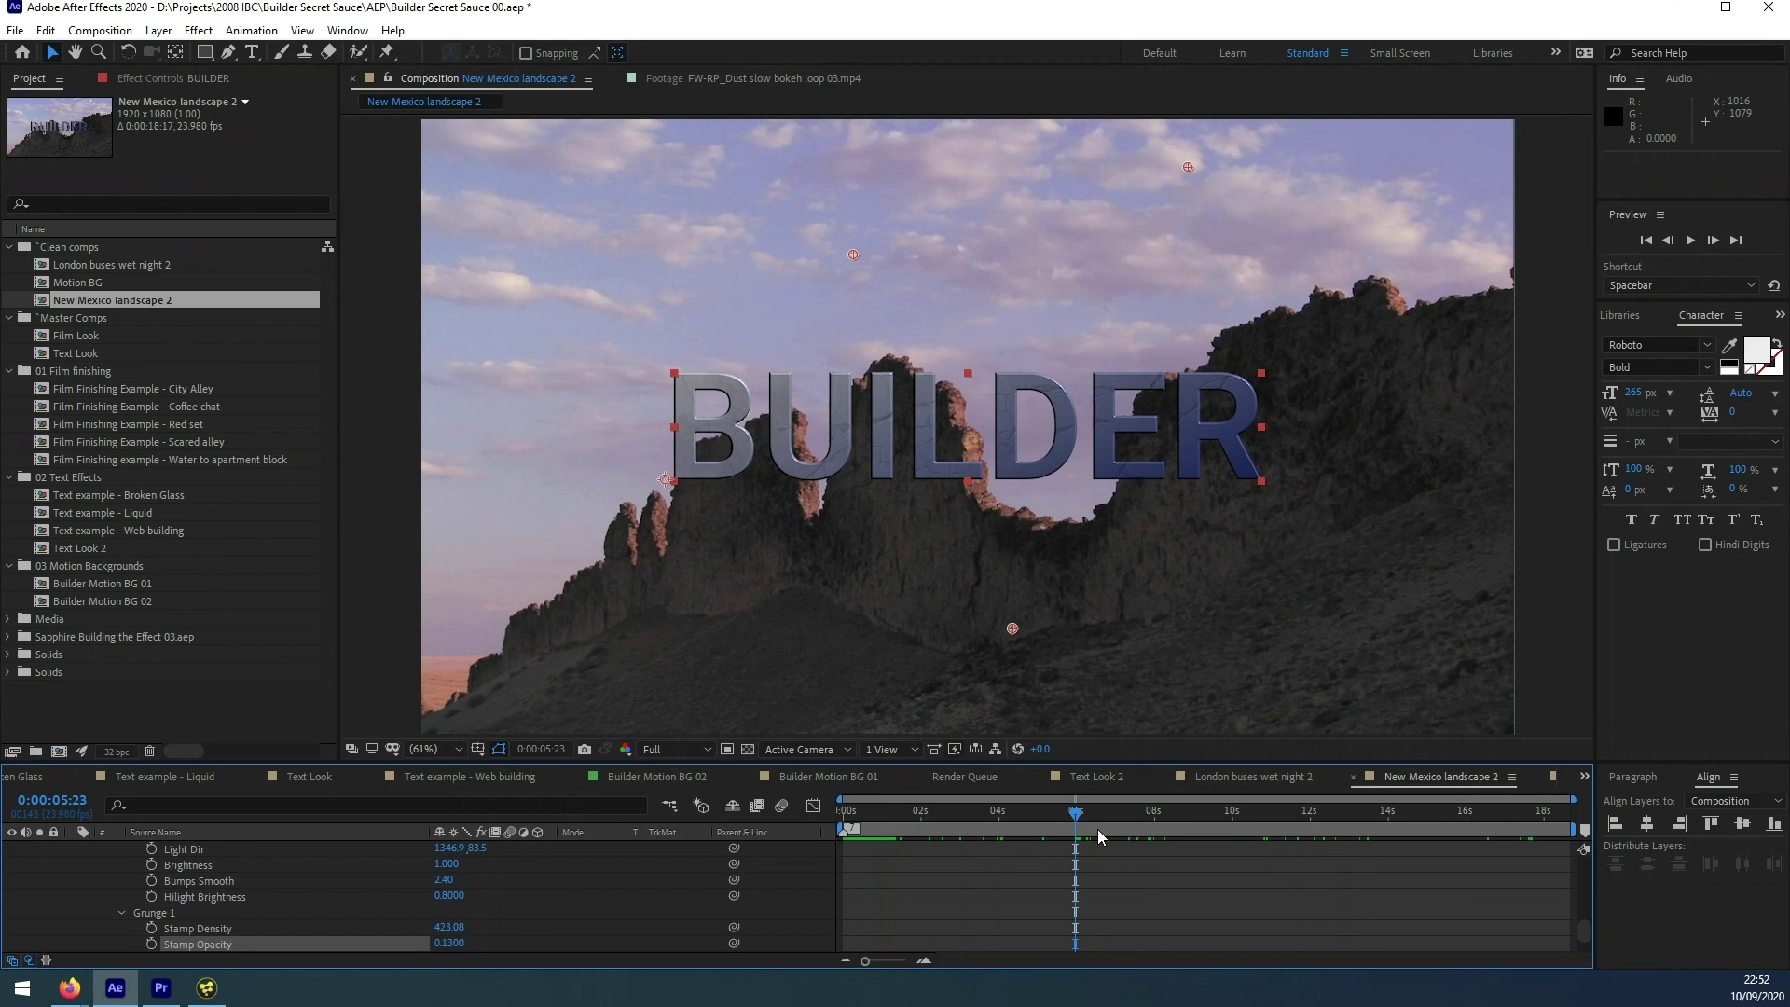
click(1158, 819)
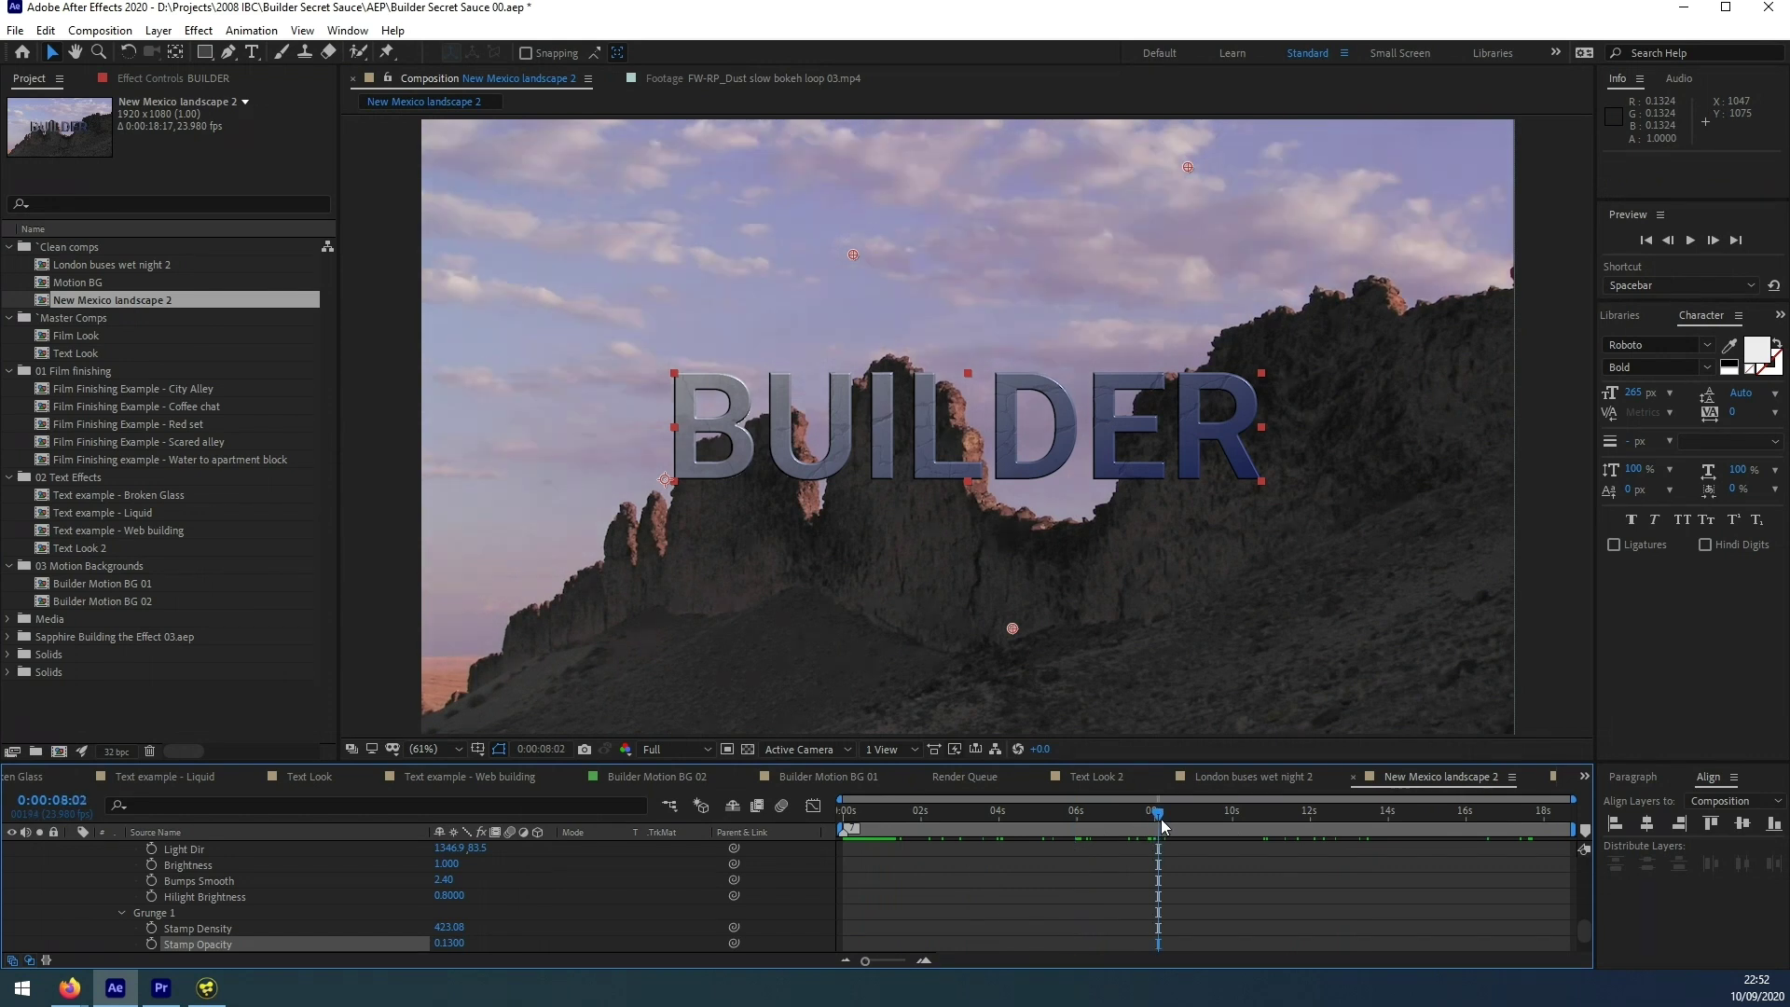
- View the Motion BG composition, return to New Mexico landscape 2 and move to 0:00:04:00
double_click(49, 283)
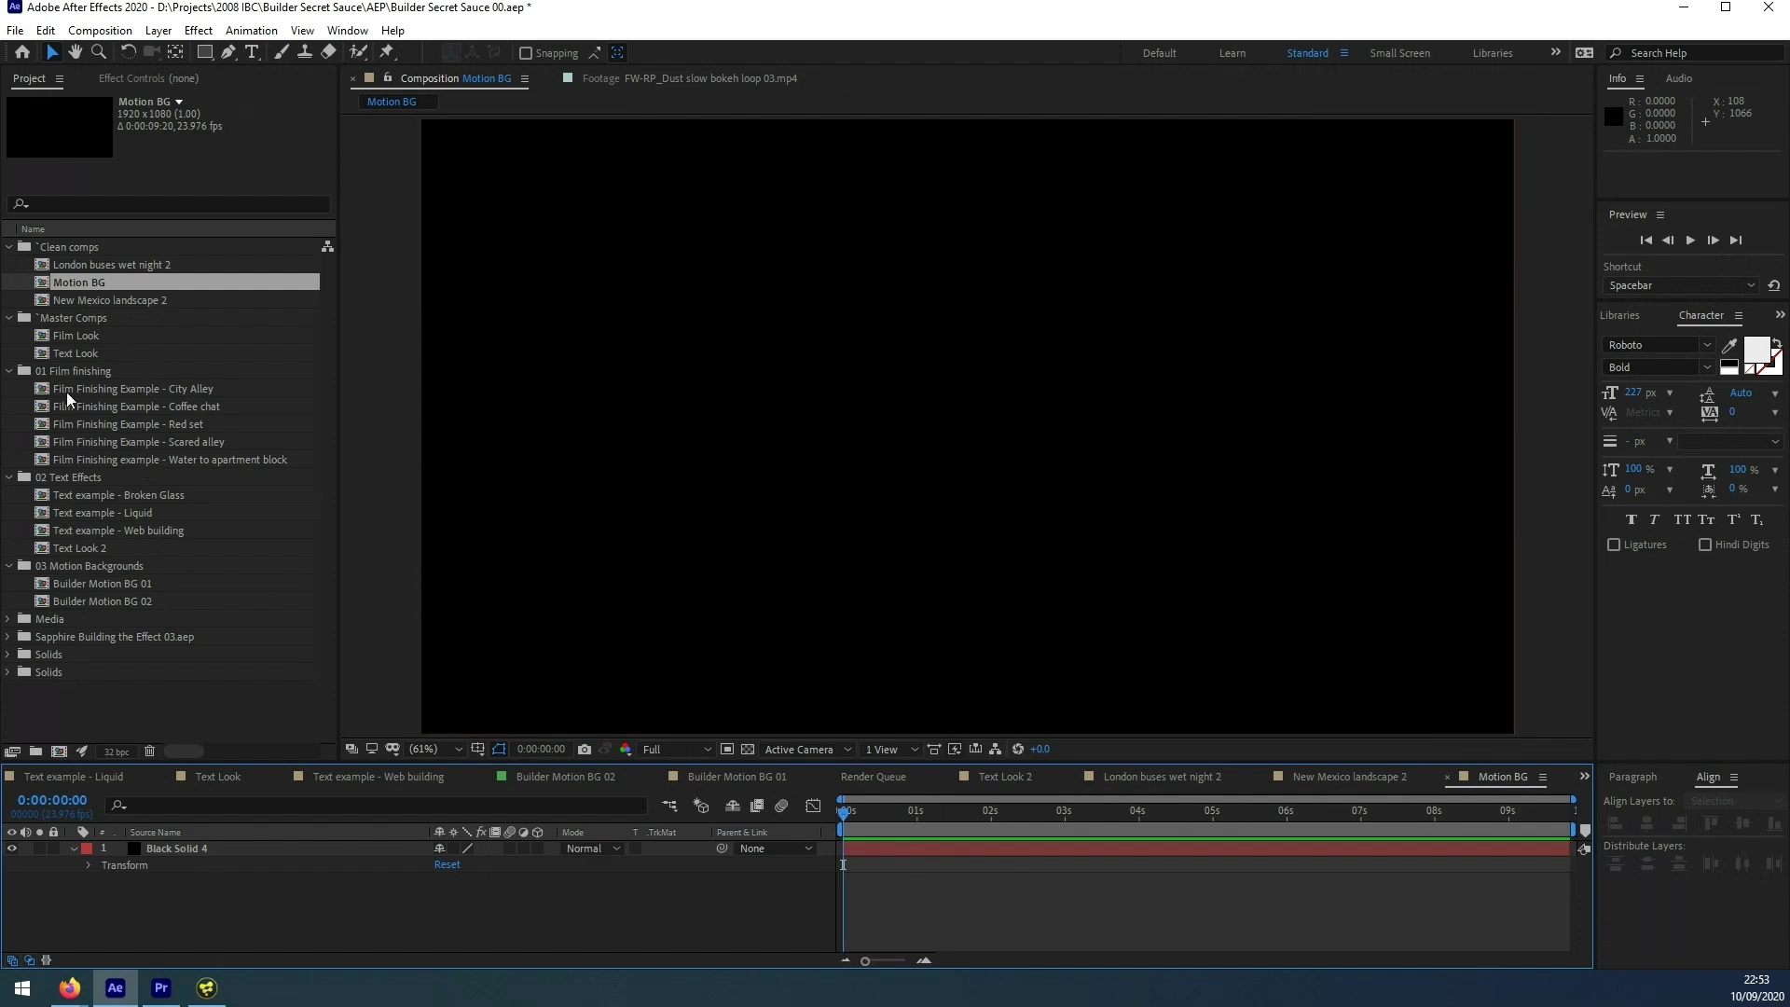
double_click(78, 302)
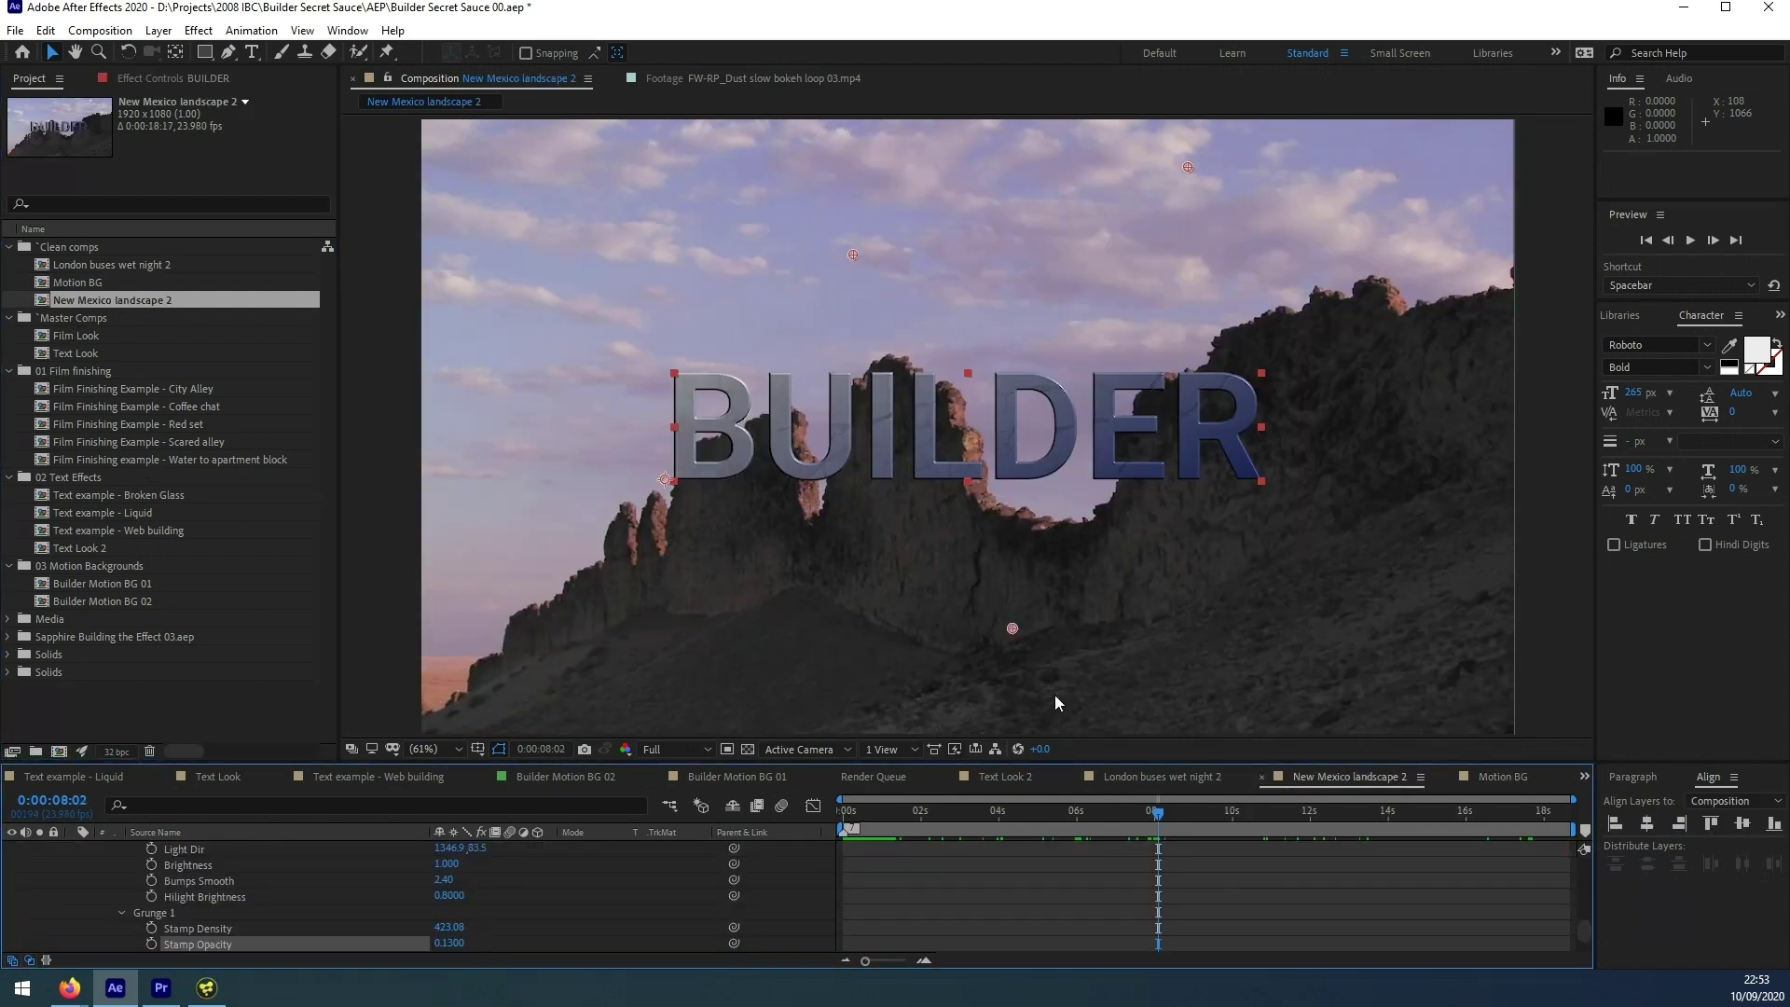
click(999, 814)
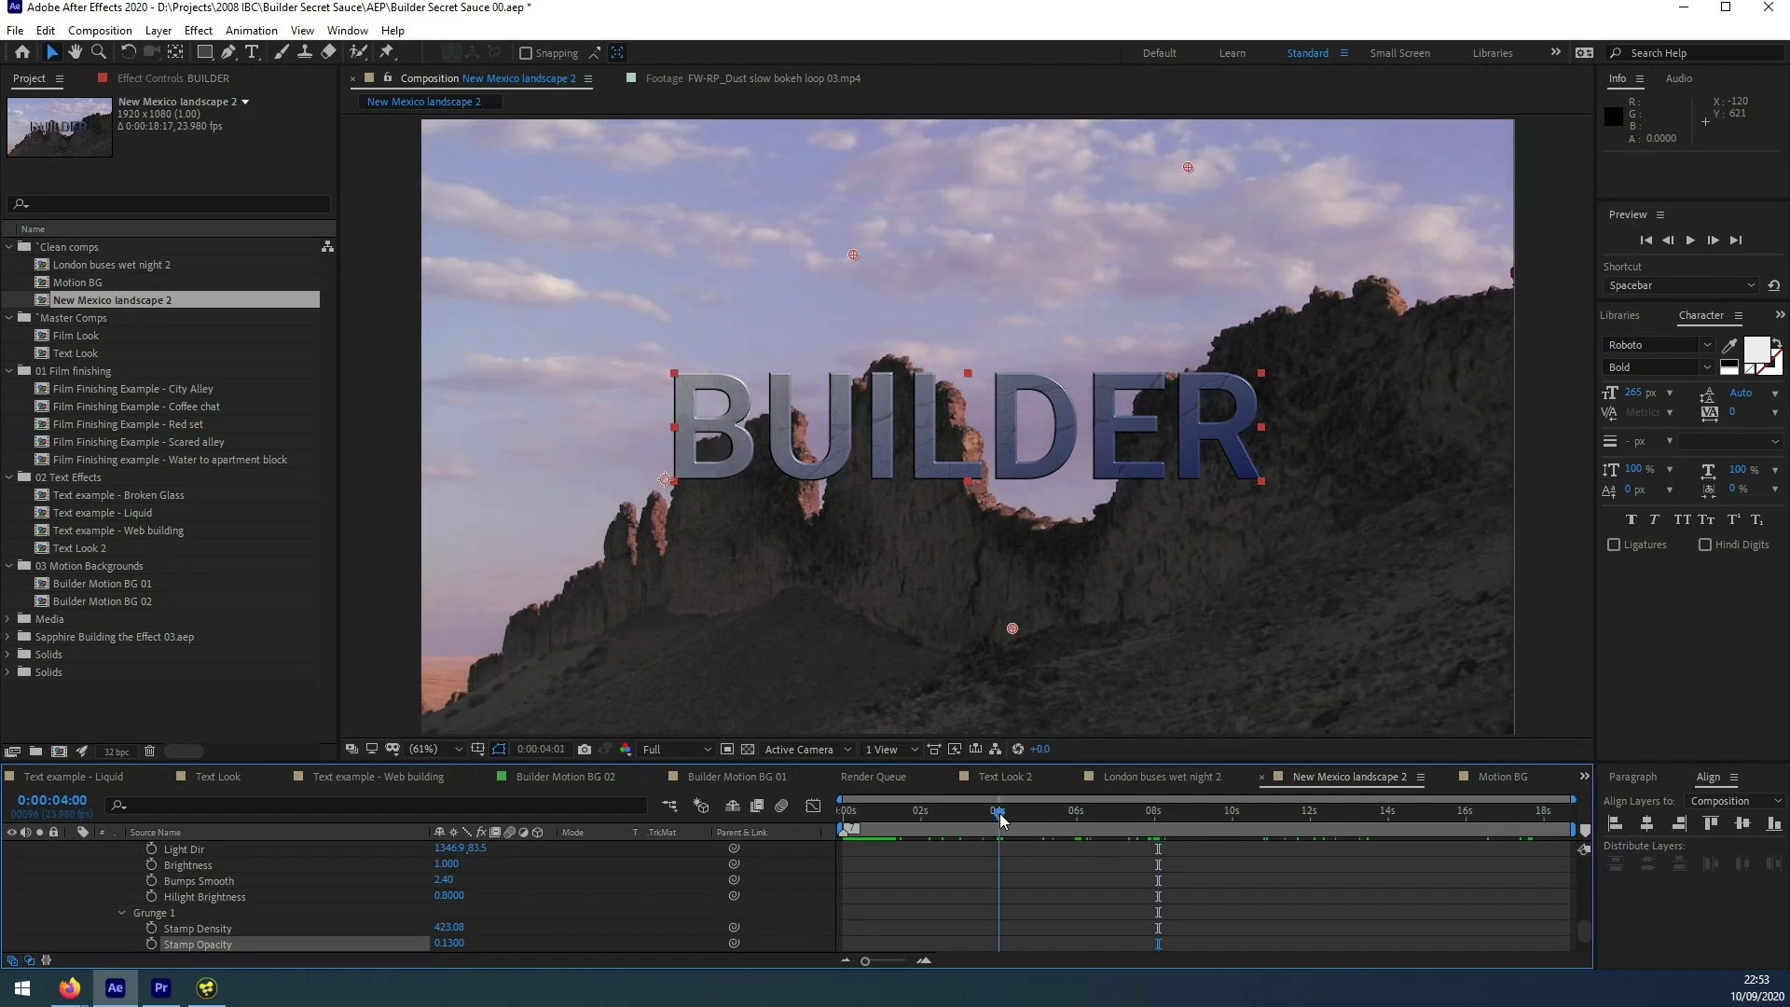
drag(1002, 819, 999, 819)
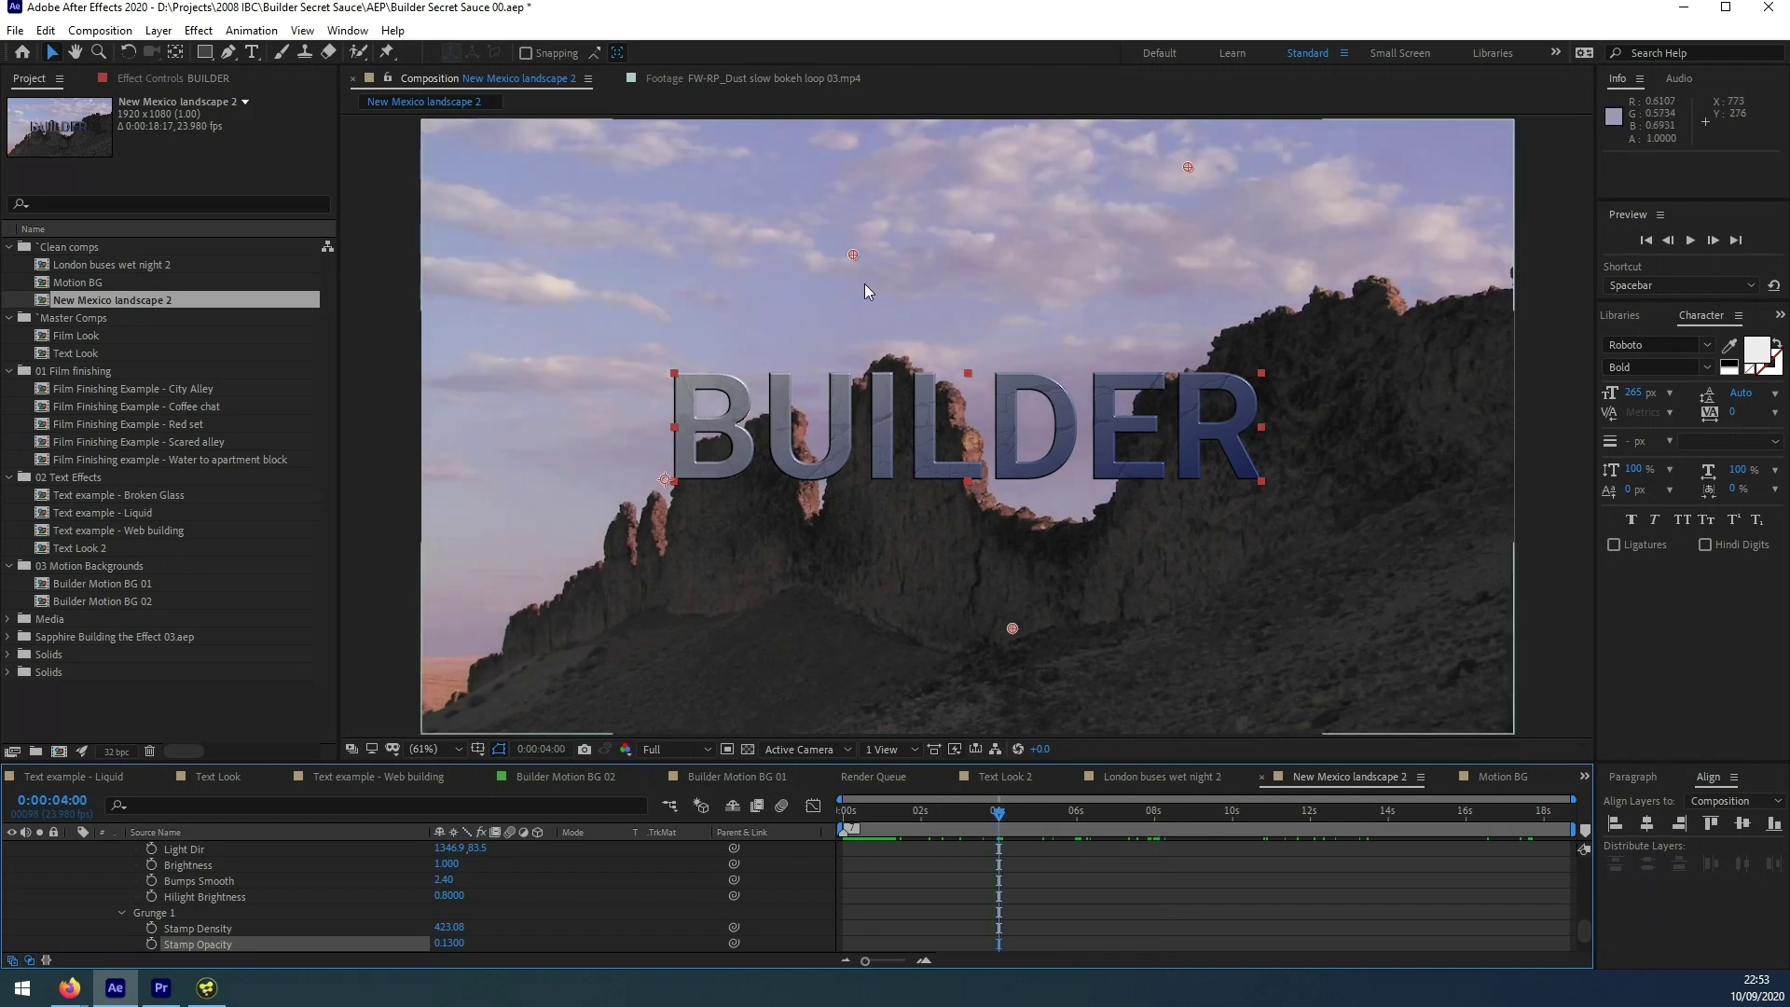
- Move the BUILDER layer's Gradient 1 start point to about 905.9, 119.2 and the EmbossShiny 1 light direction to about 1396.1, 195.0
click(854, 256)
mouse_move(860, 256)
mouse_down()
mouse_move(1200, 280)
mouse_move(1145, 244)
mouse_move(882, 236)
mouse_move(864, 210)
mouse_move(942, 185)
mouse_up()
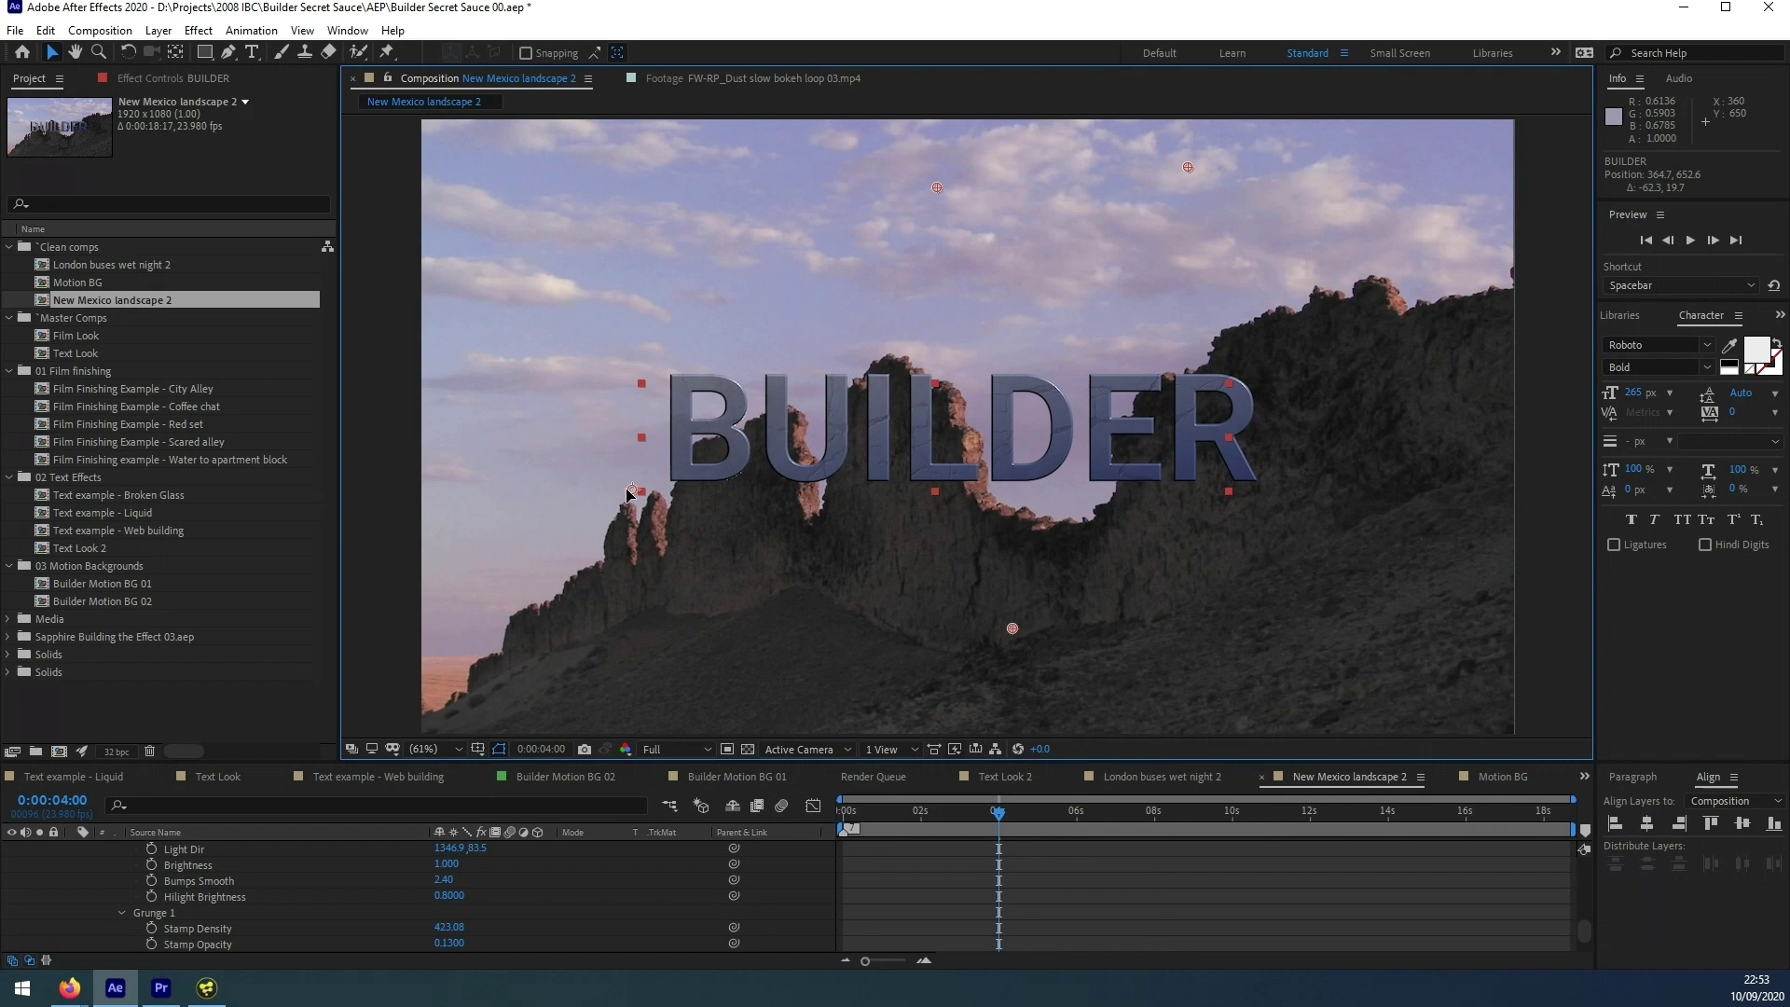
drag(661, 485, 616, 499)
key(ctrl+z)
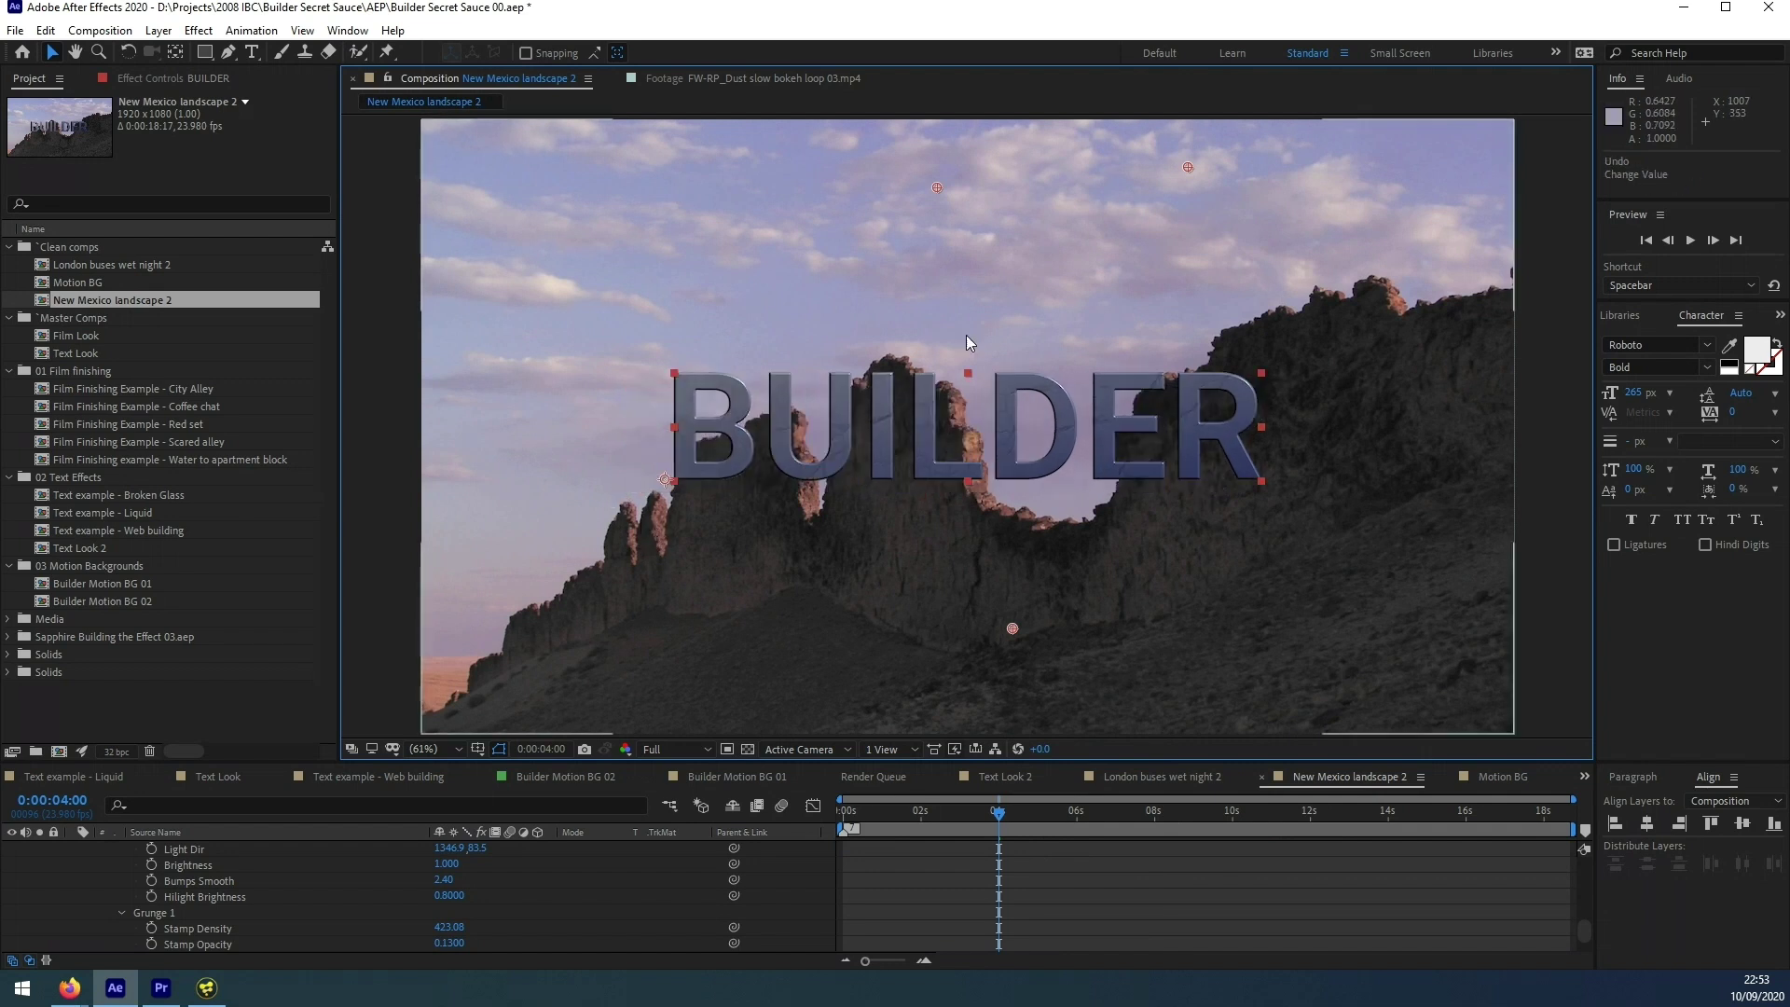
drag(1189, 170, 1217, 231)
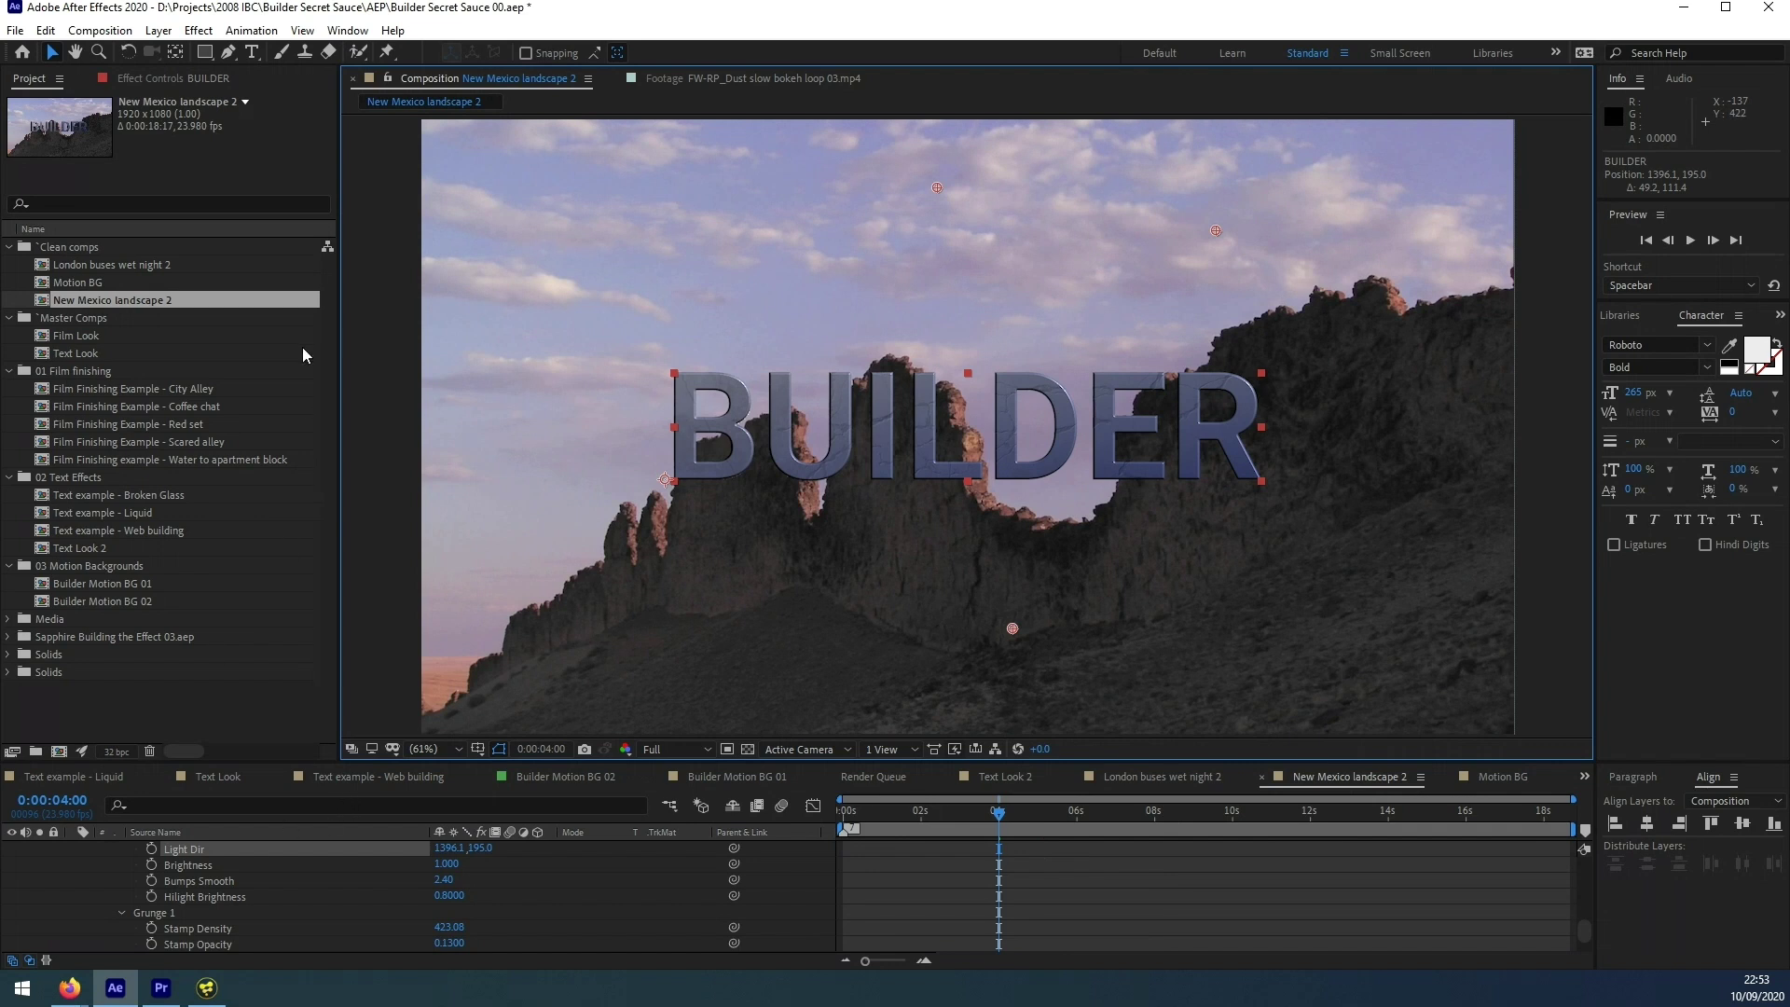
- Edit the BUILDER layer's S_Effect in Effect Builder and show the parameters of the Gradient 1 node and the Grunge 1 node
click(185, 79)
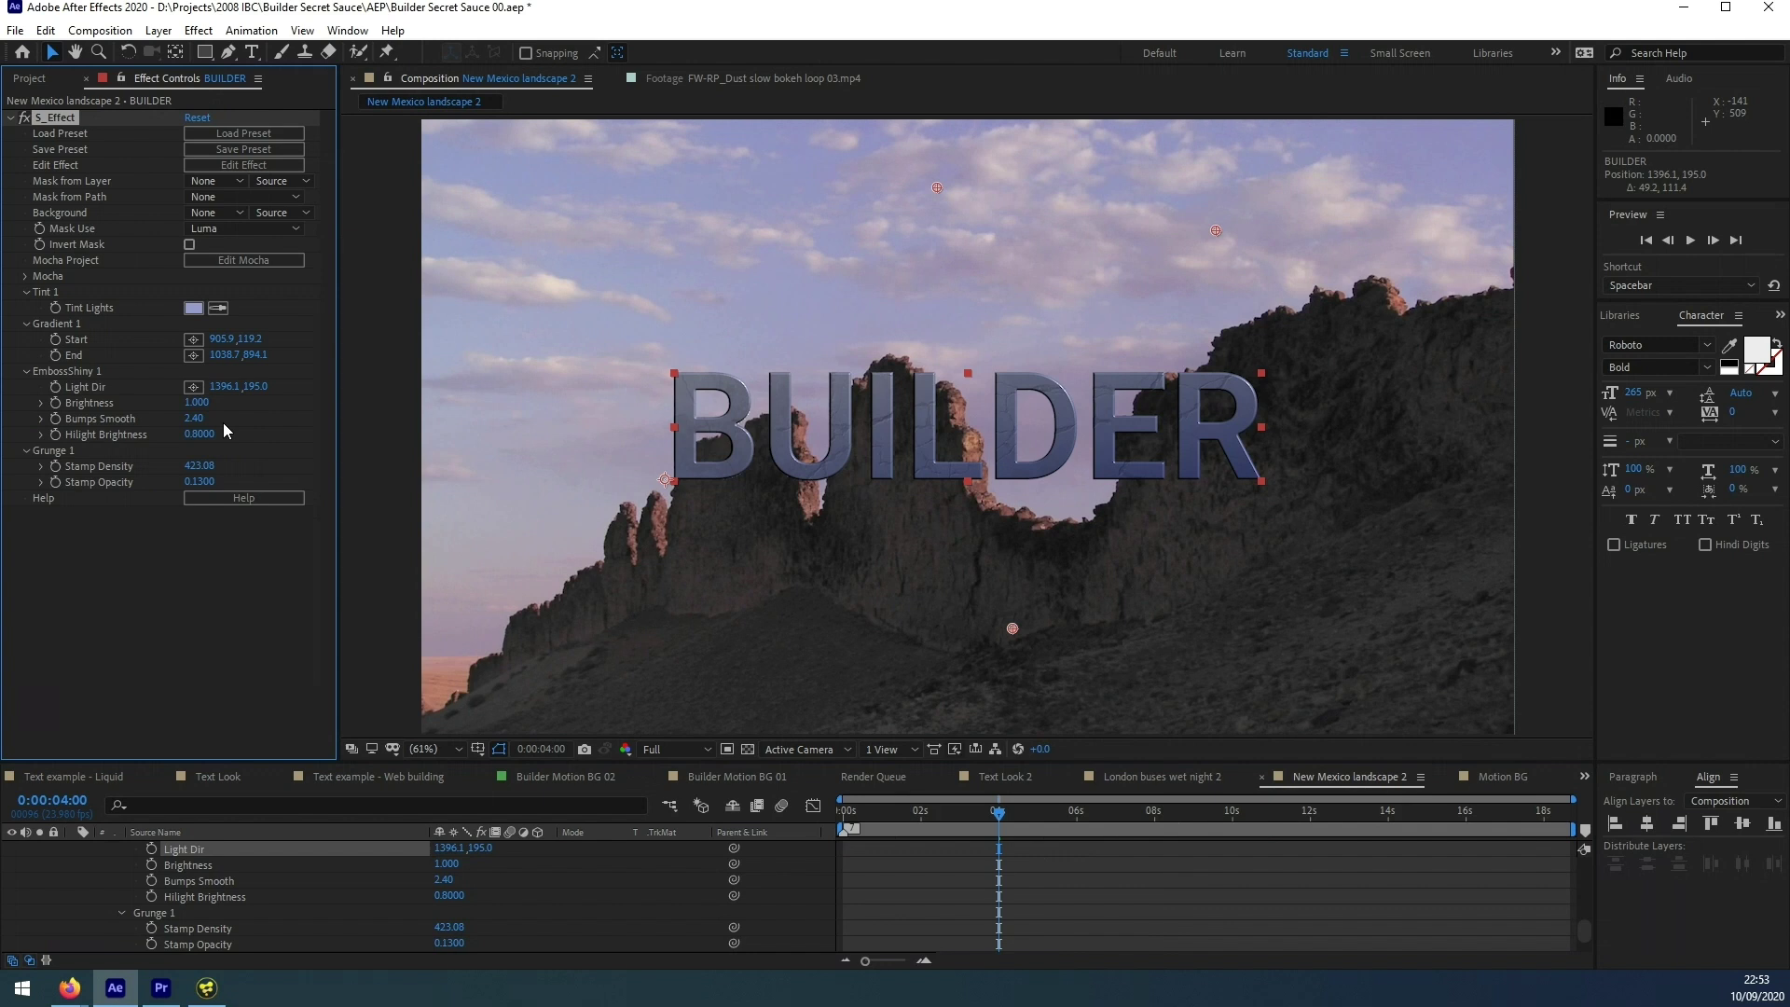
click(275, 168)
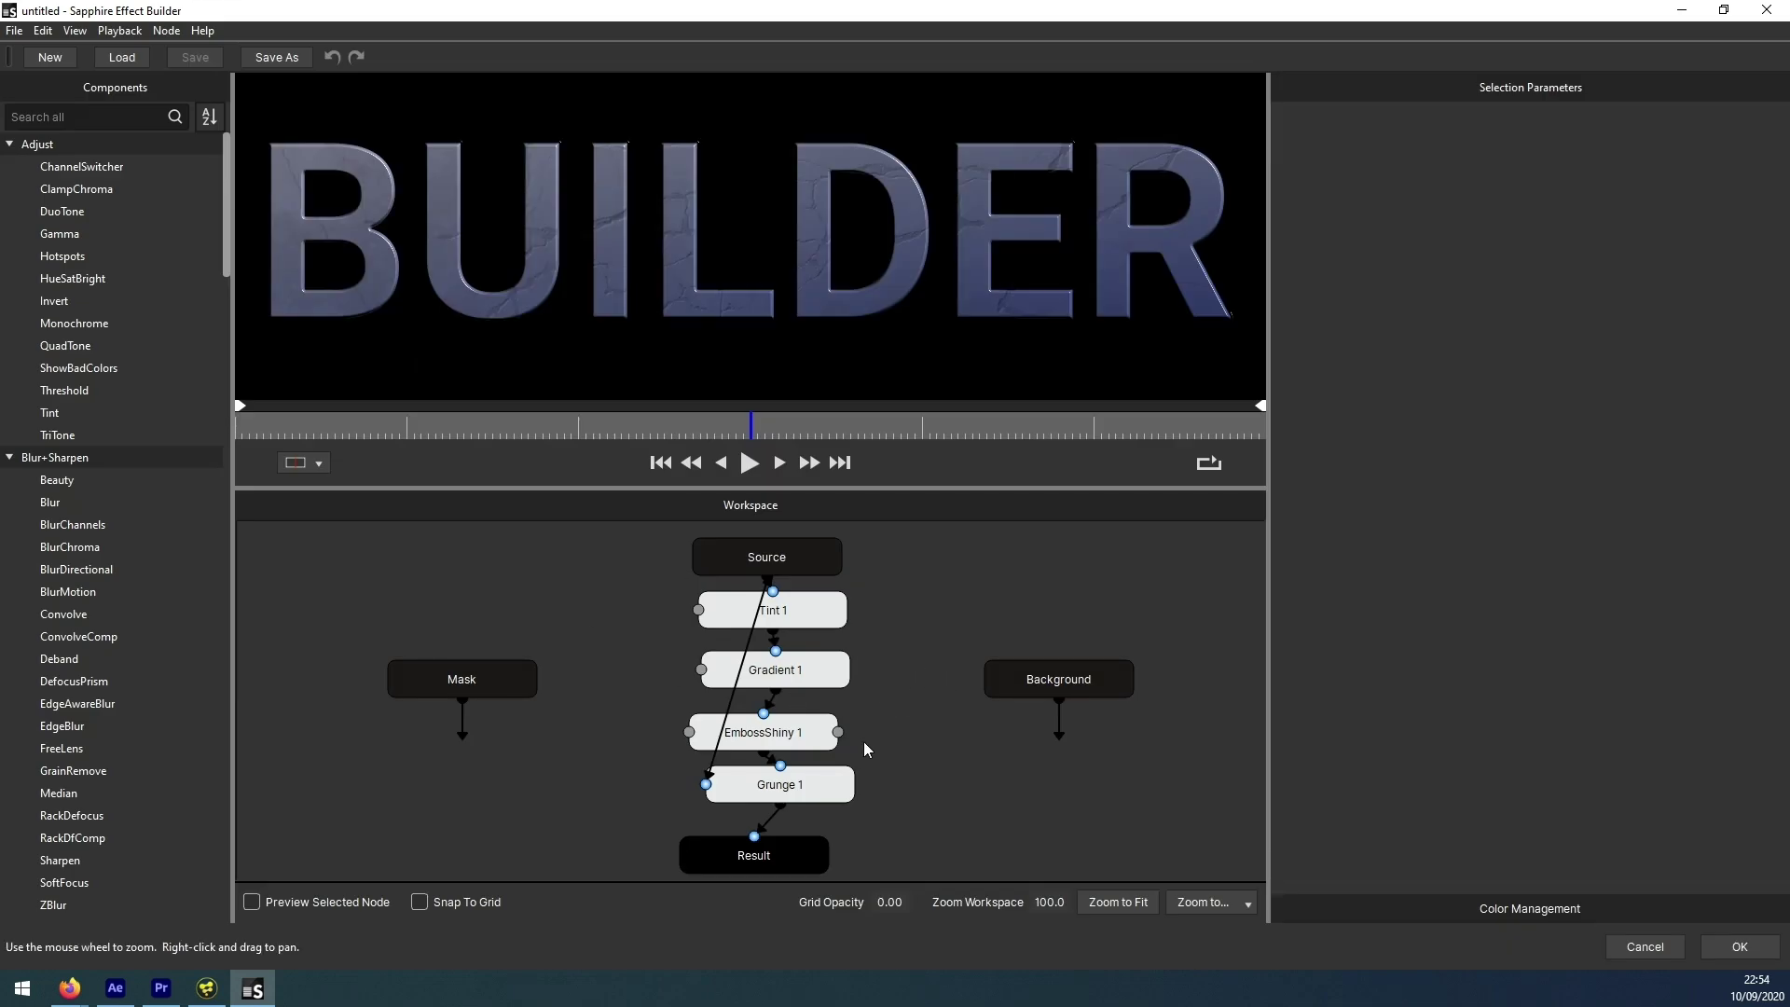
click(807, 672)
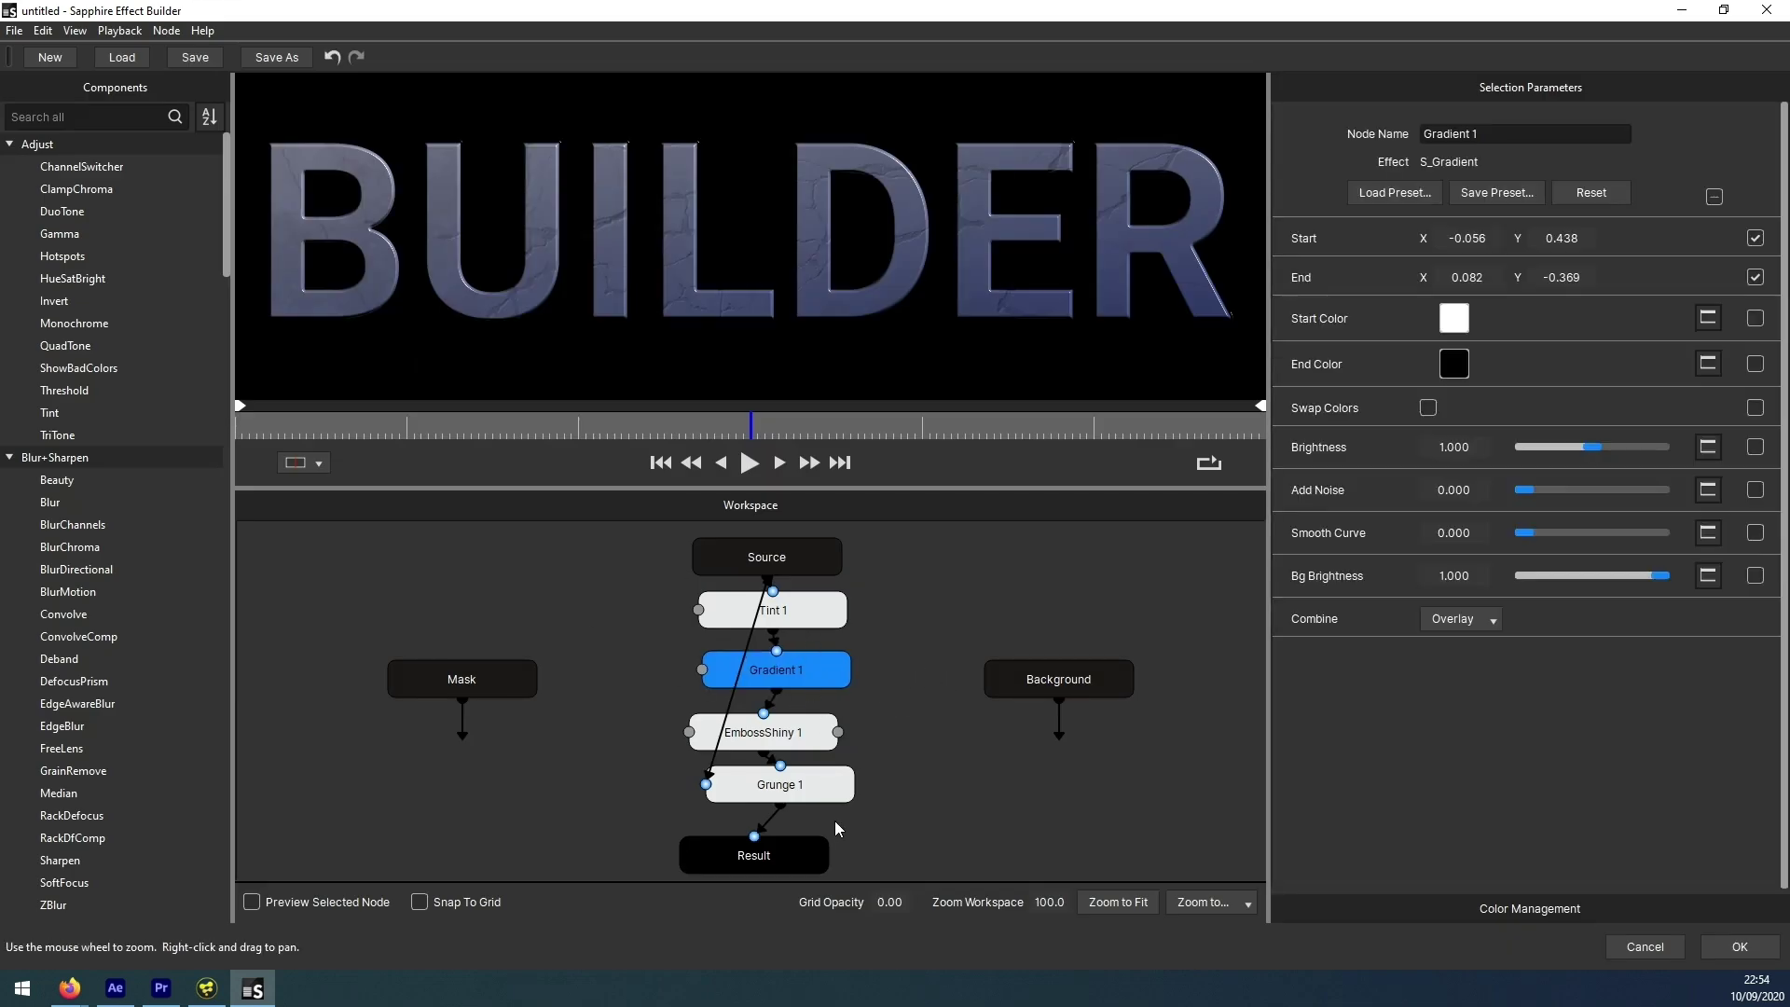
click(835, 794)
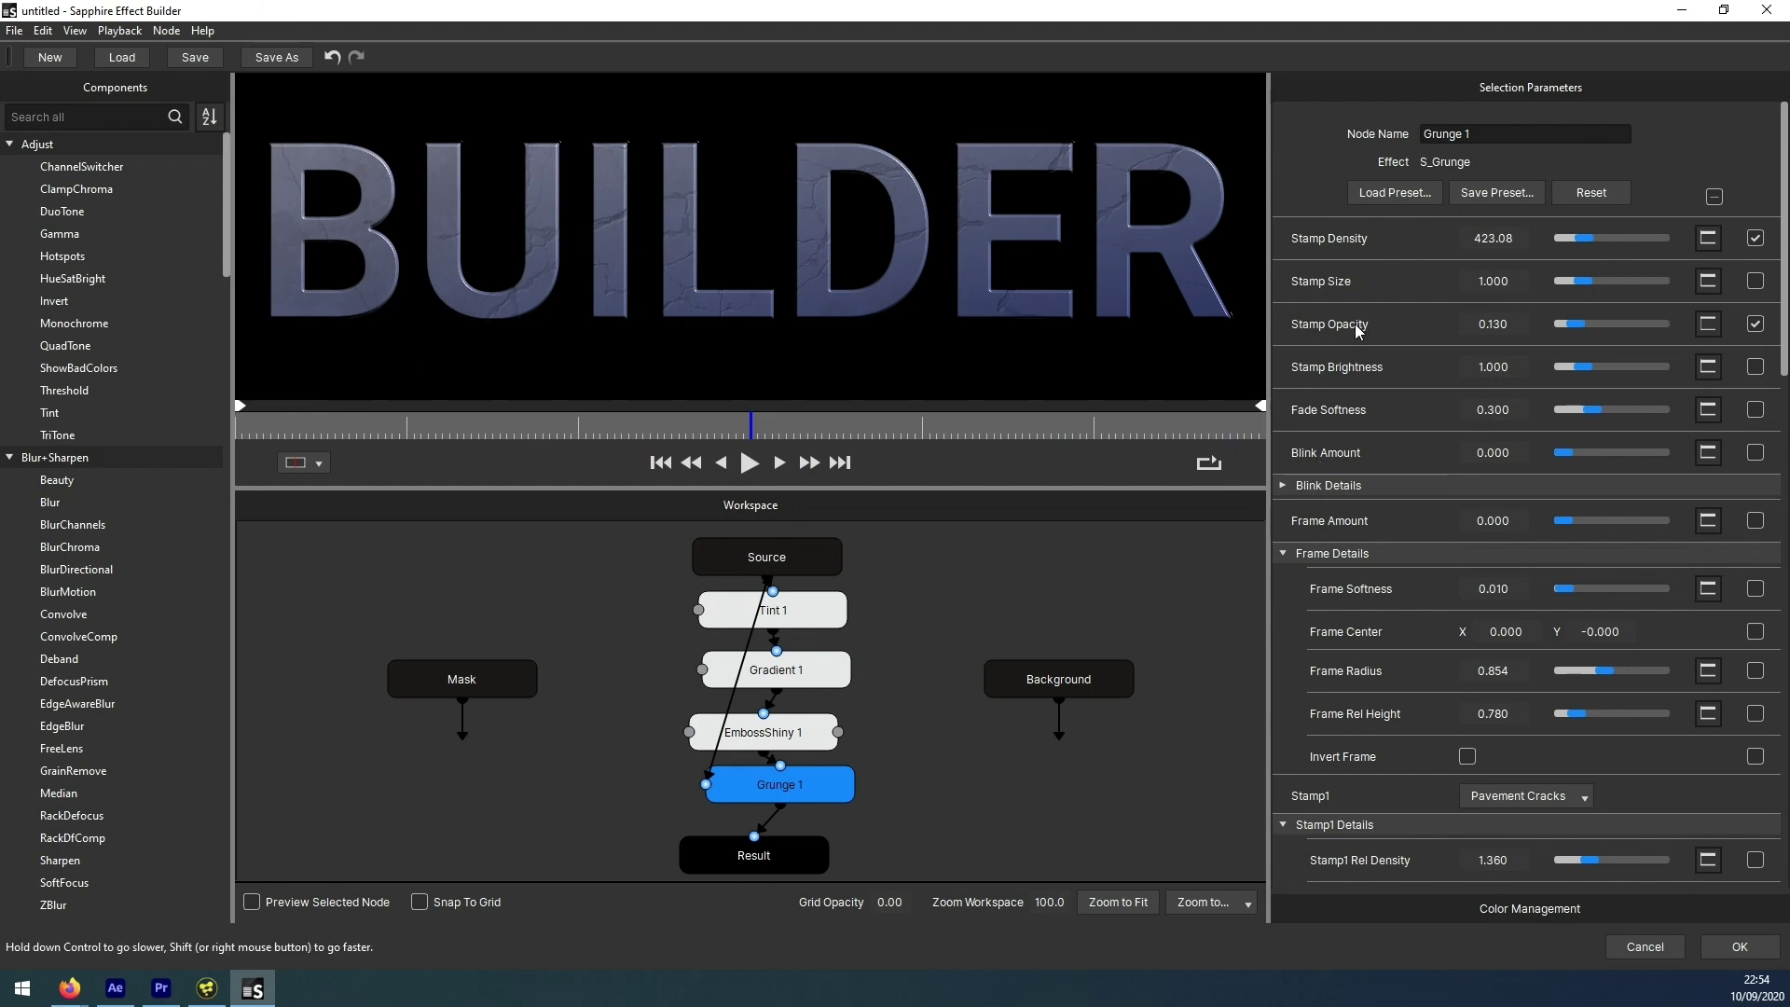
- Animate Grunge 1's Stamp Opacity with a rising ramp, set its value to 0.913 and scrub through the effect
click(1707, 324)
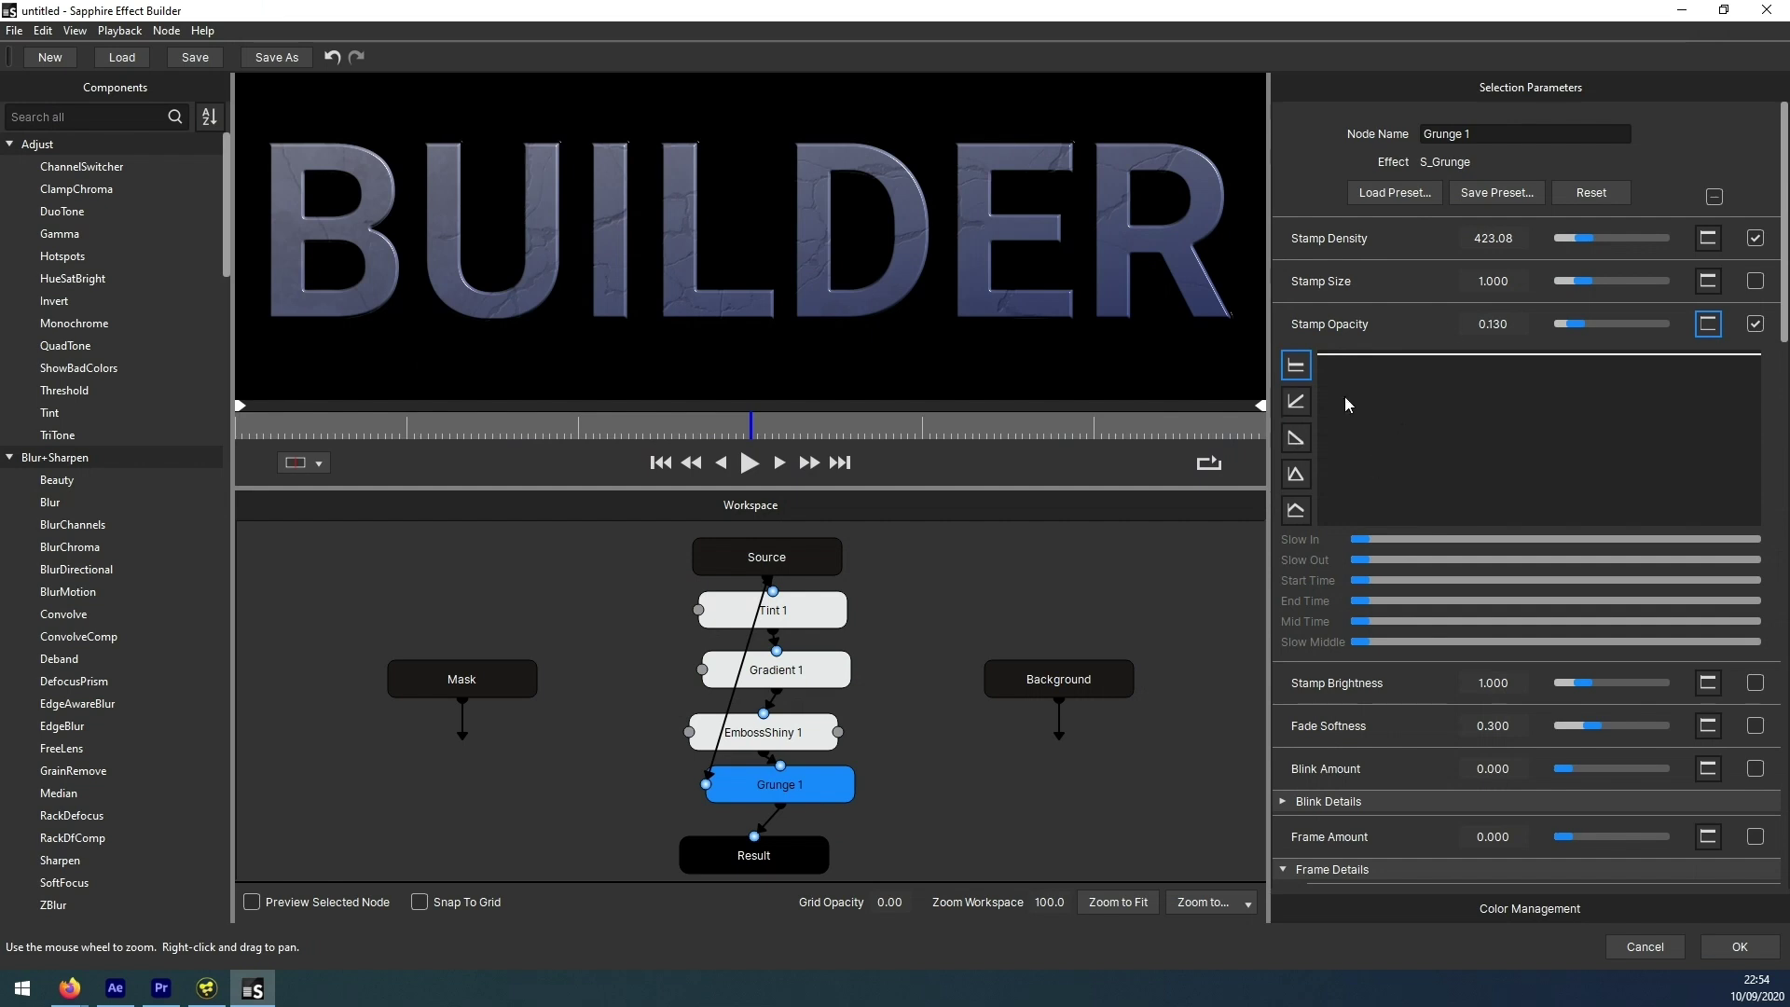
click(1297, 402)
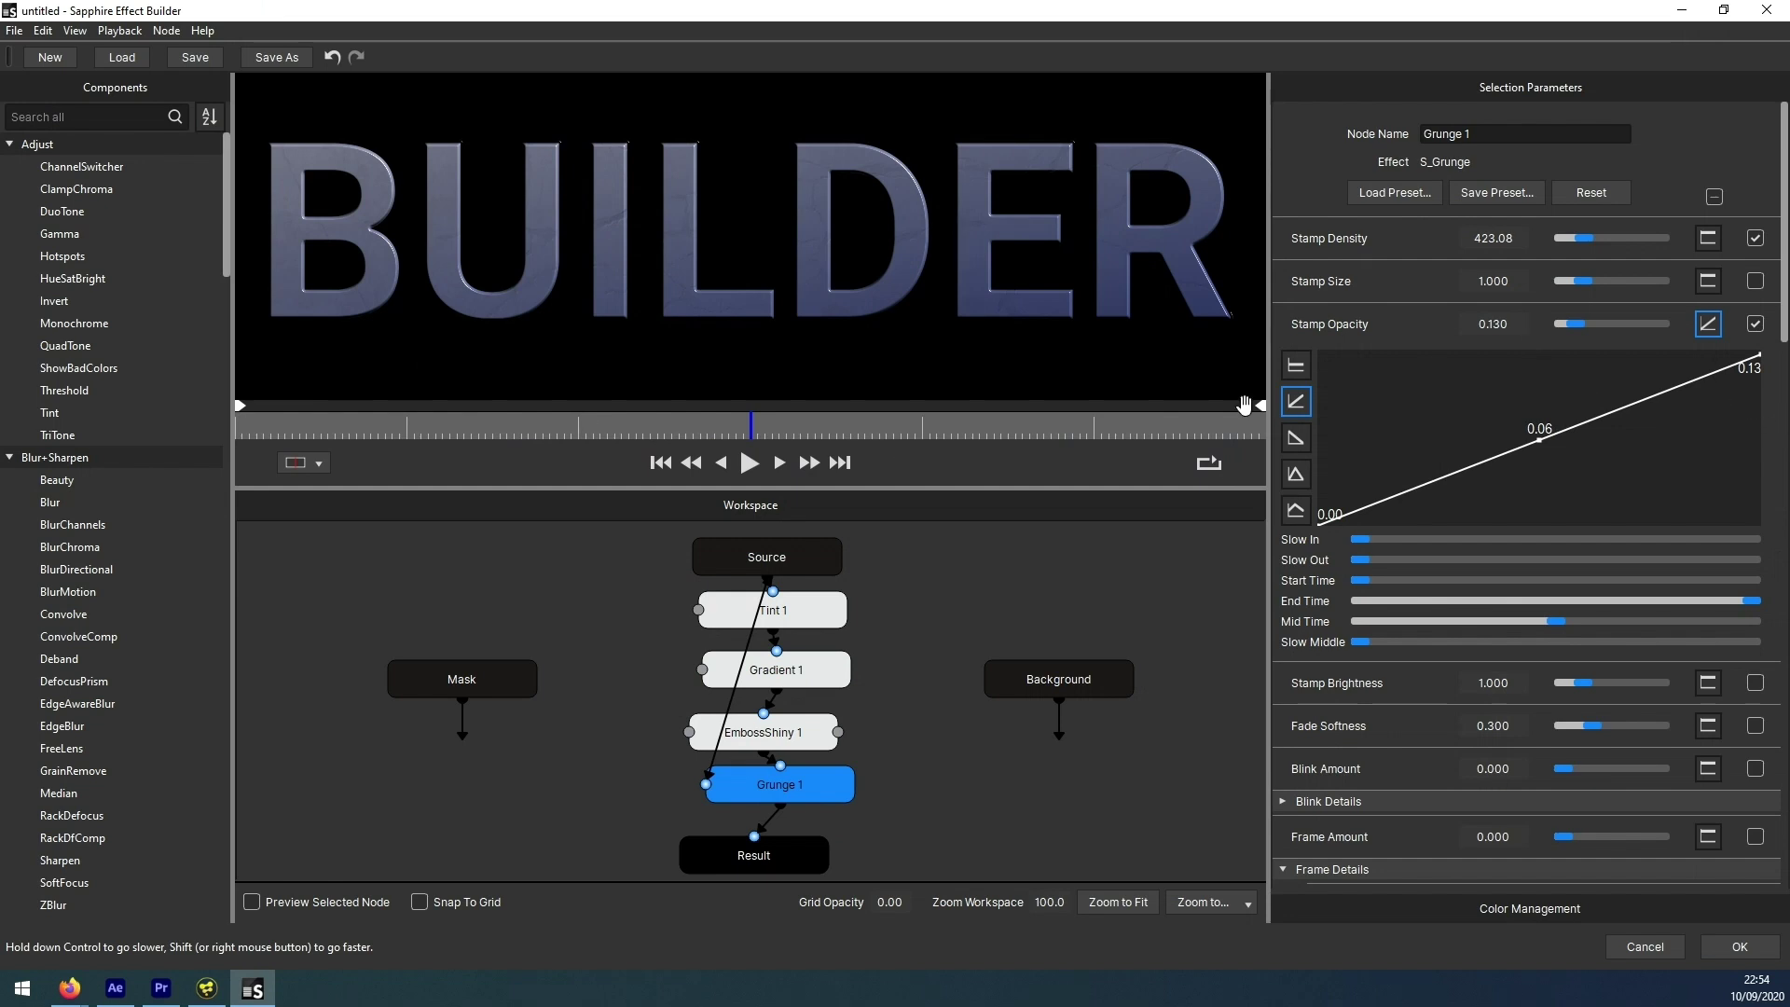
click(271, 429)
drag(608, 427, 886, 433)
drag(1258, 430, 1374, 435)
drag(1574, 324, 1654, 331)
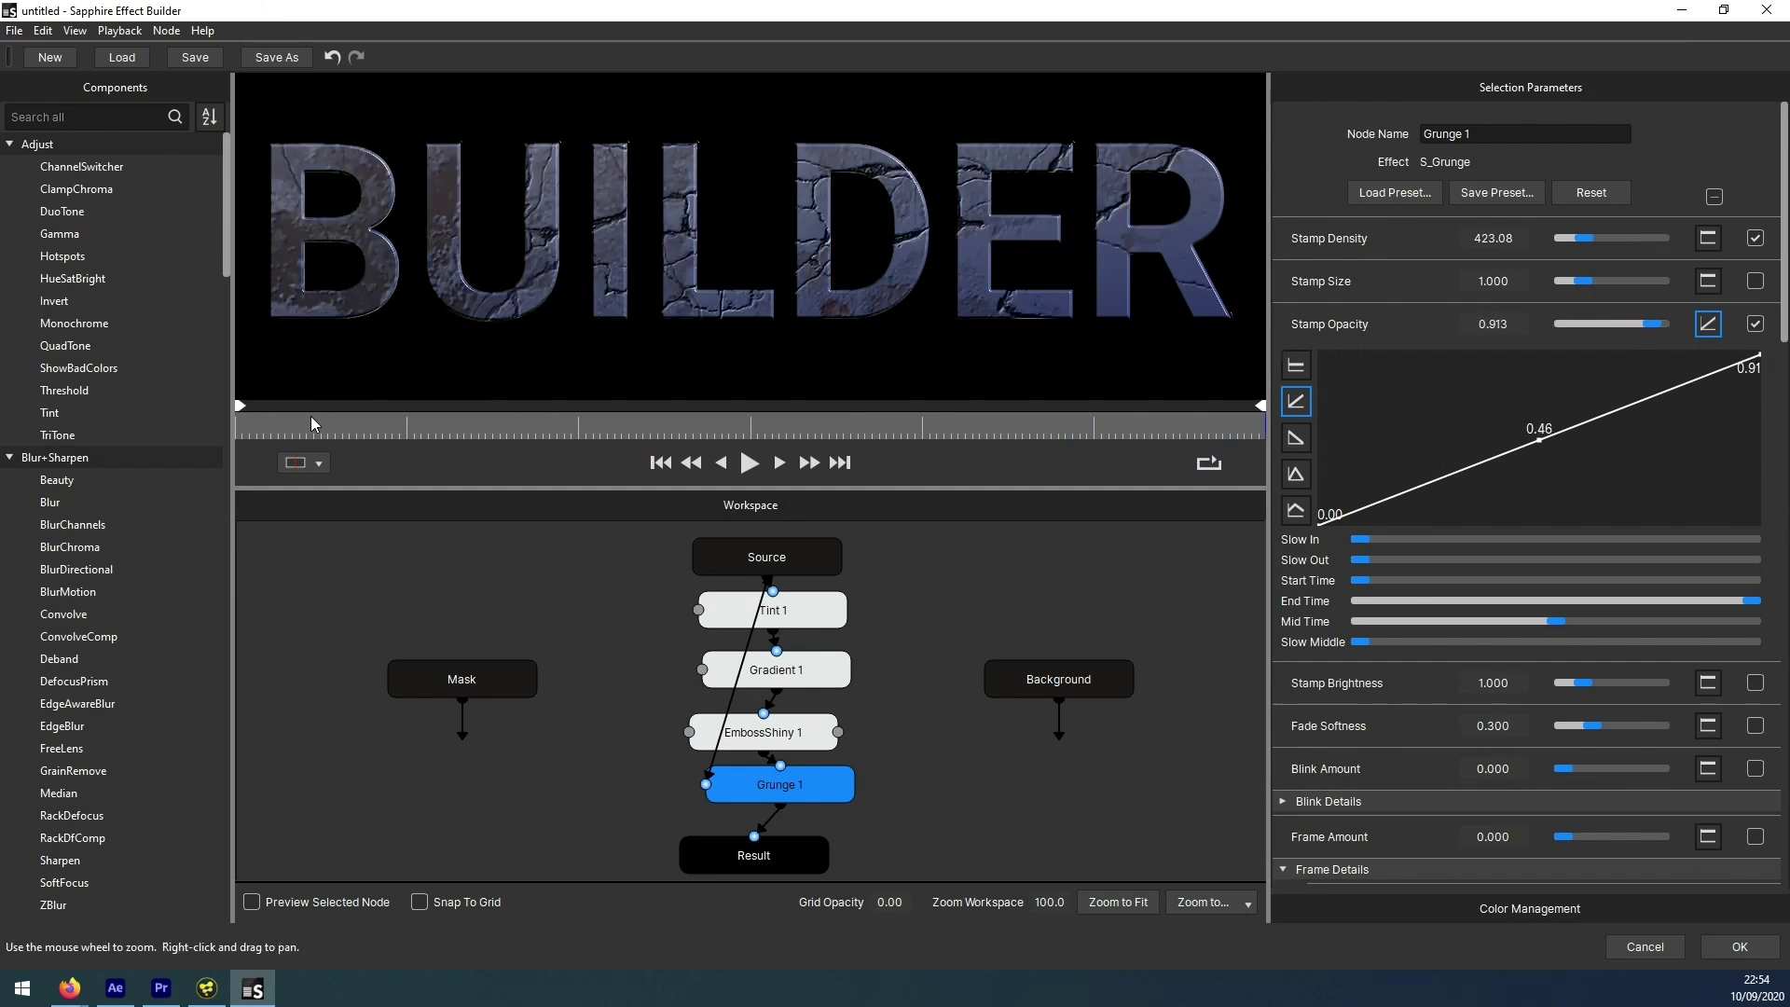
drag(260, 434, 1213, 411)
- Try the falling, peaked and raised-middle curves on Grunge 1's Stamp Opacity, scrubbing through each, and return to the rising ramp
click(1296, 437)
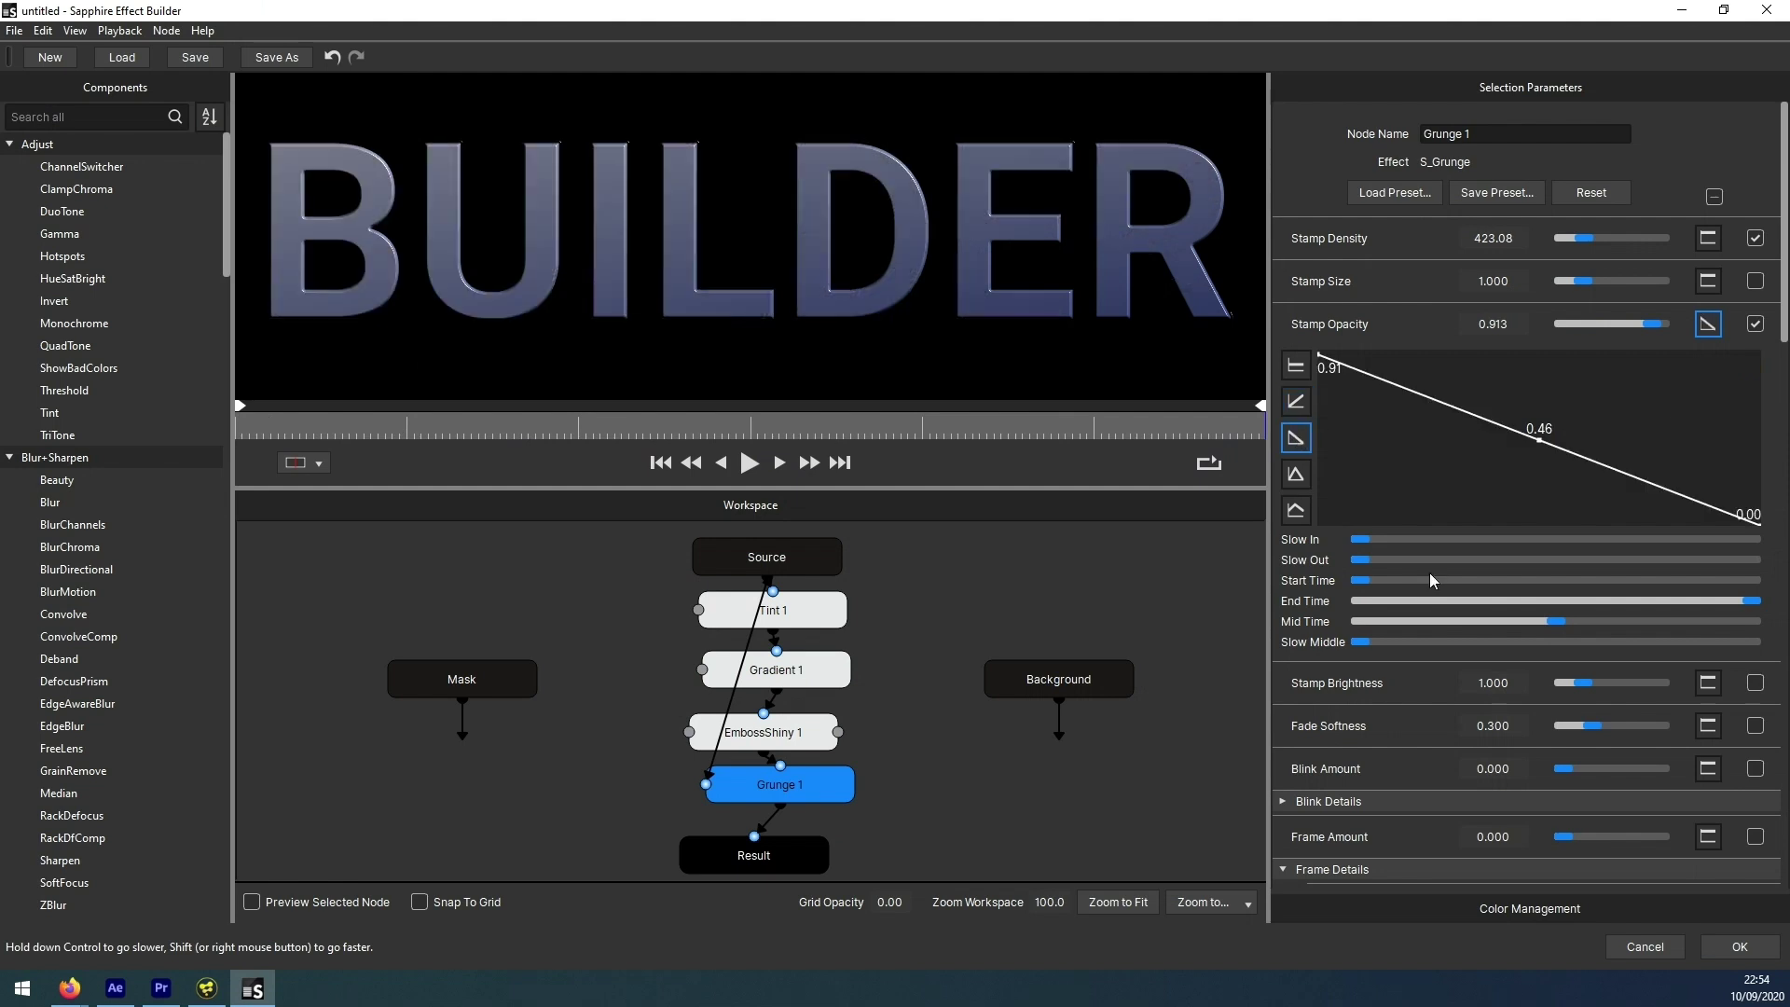
drag(272, 432, 229, 434)
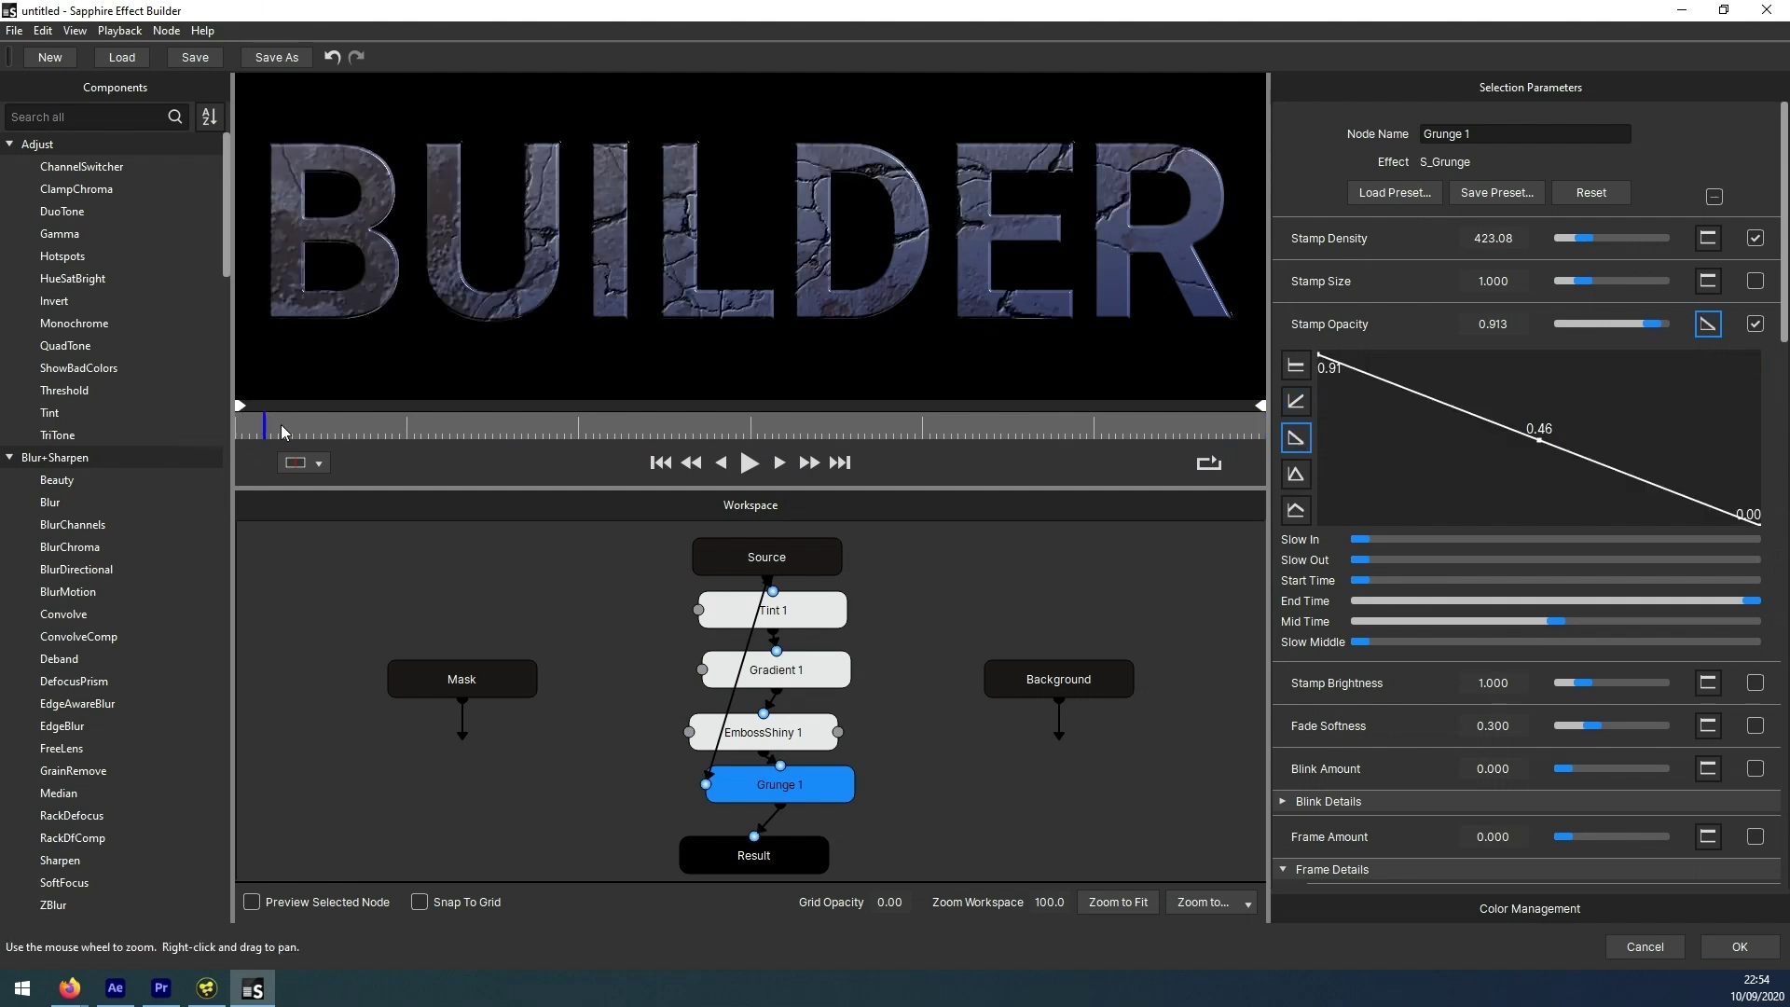
drag(449, 427, 1253, 415)
click(1296, 475)
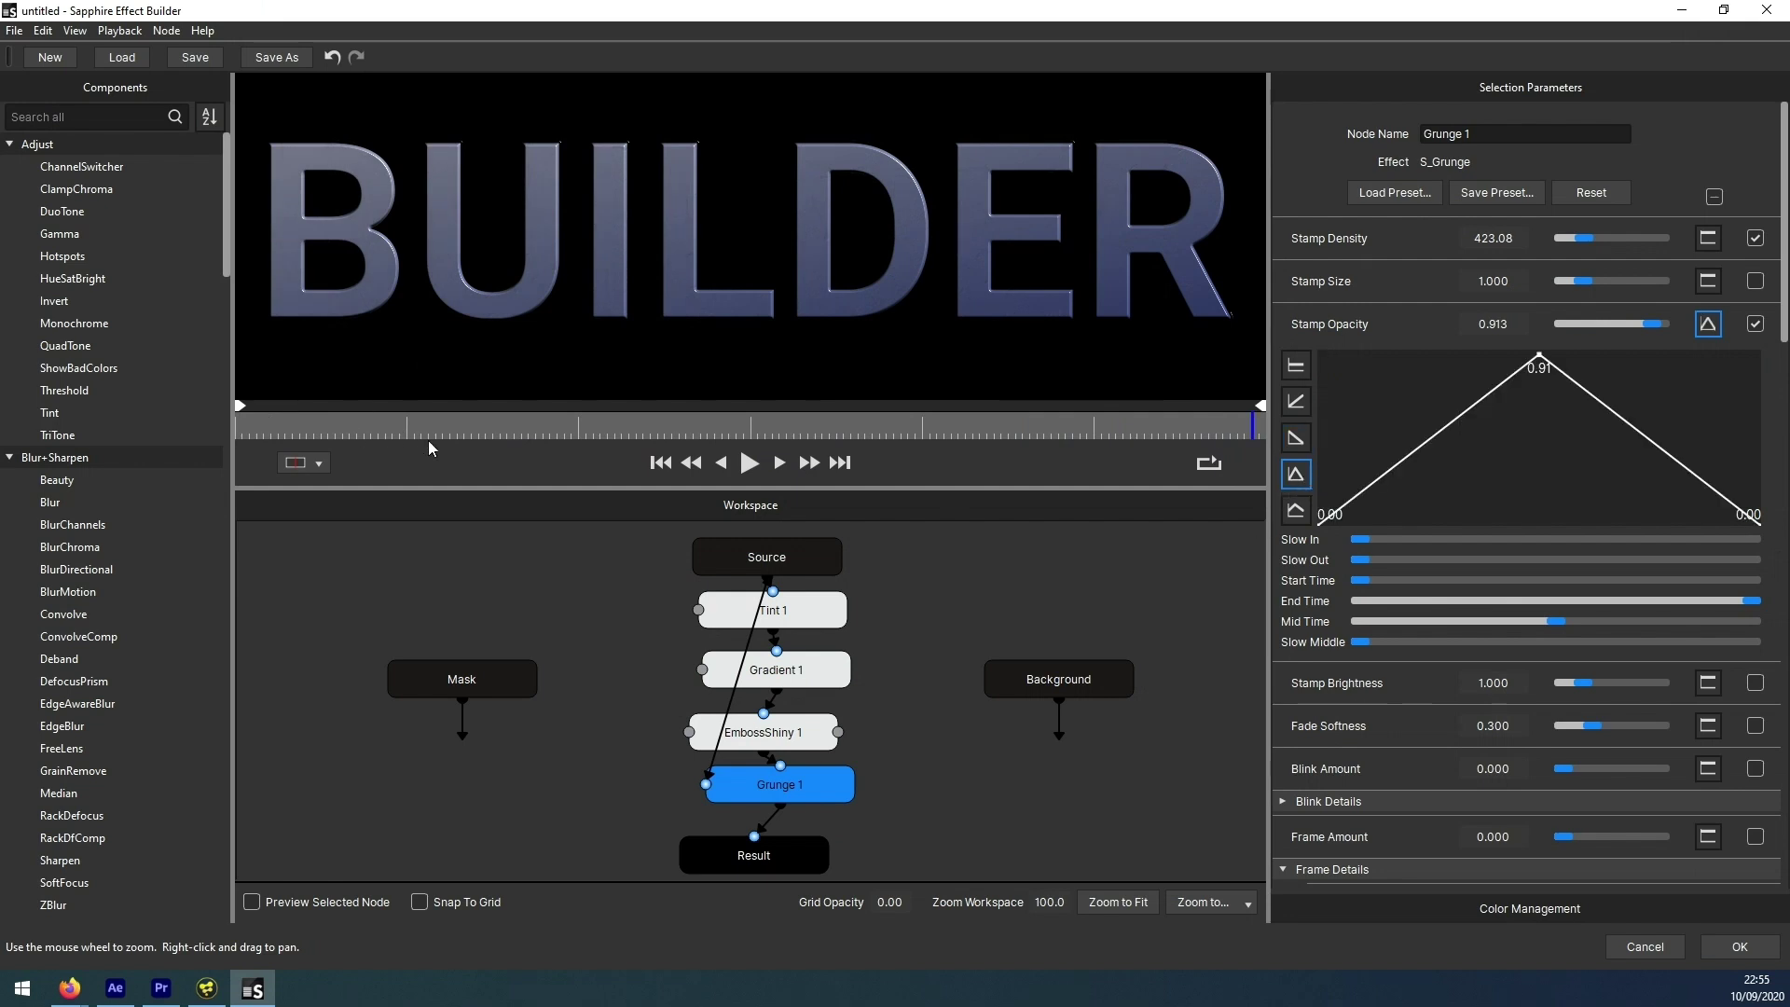
drag(766, 425, 731, 431)
click(1296, 510)
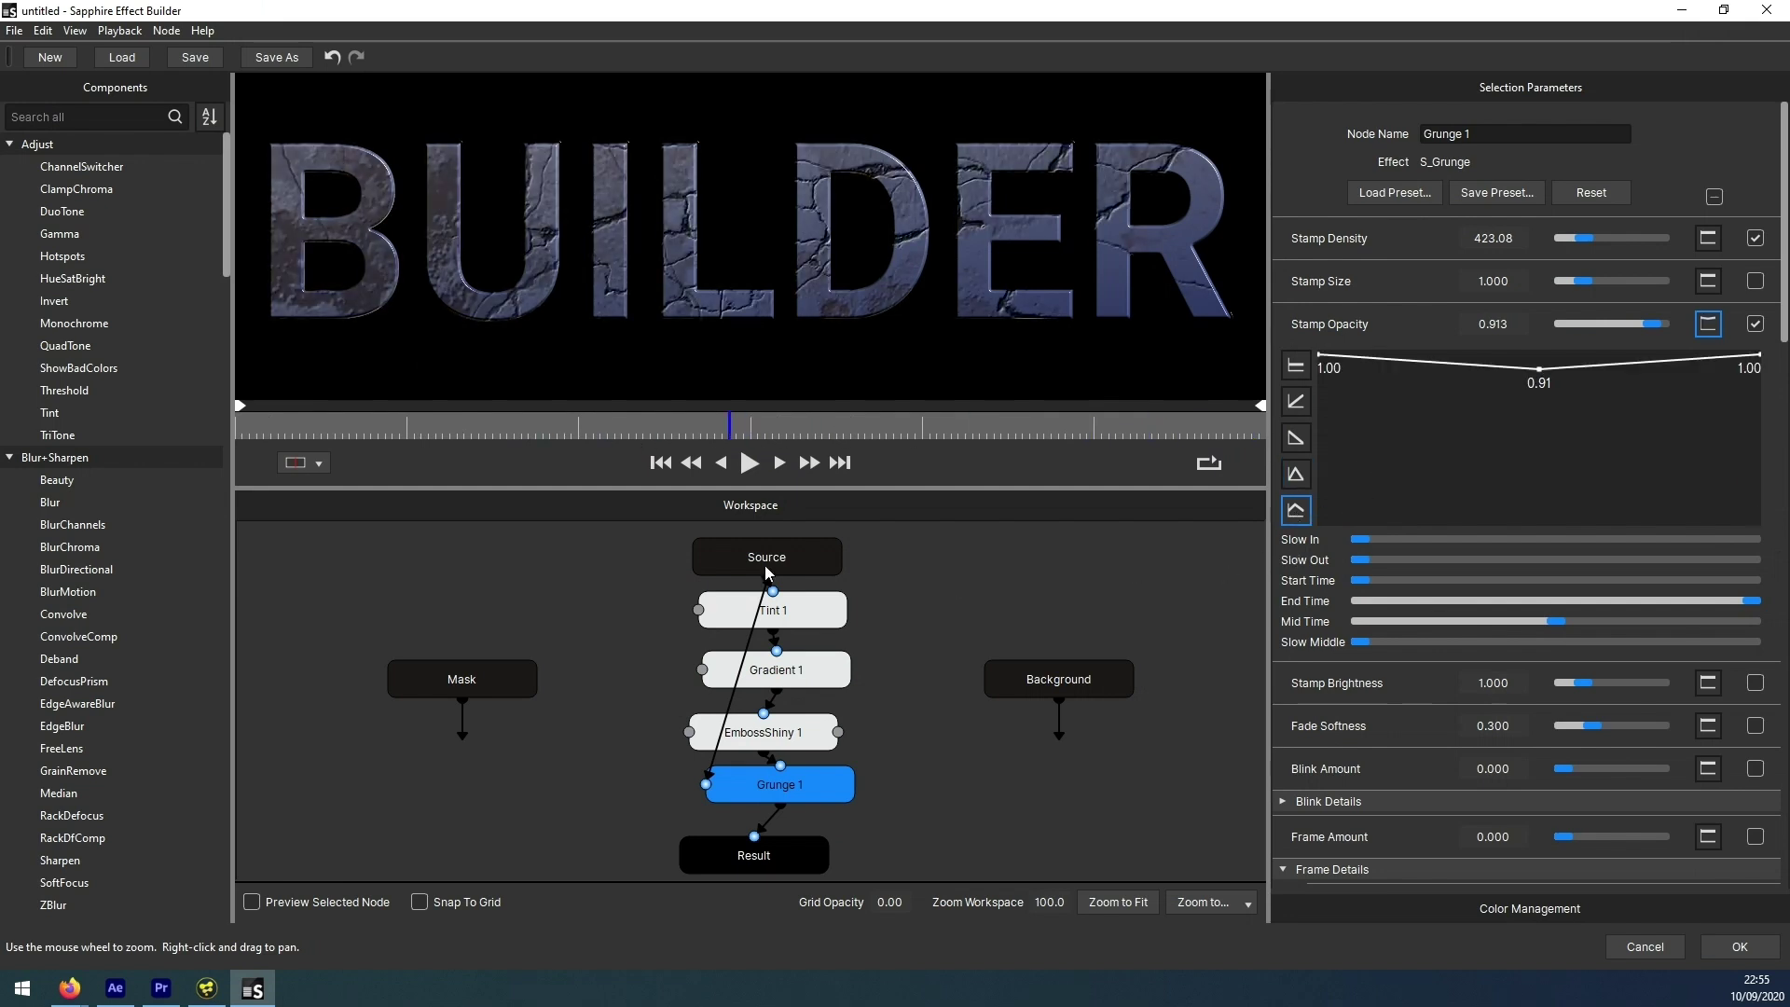
drag(278, 425, 1152, 432)
click(1300, 410)
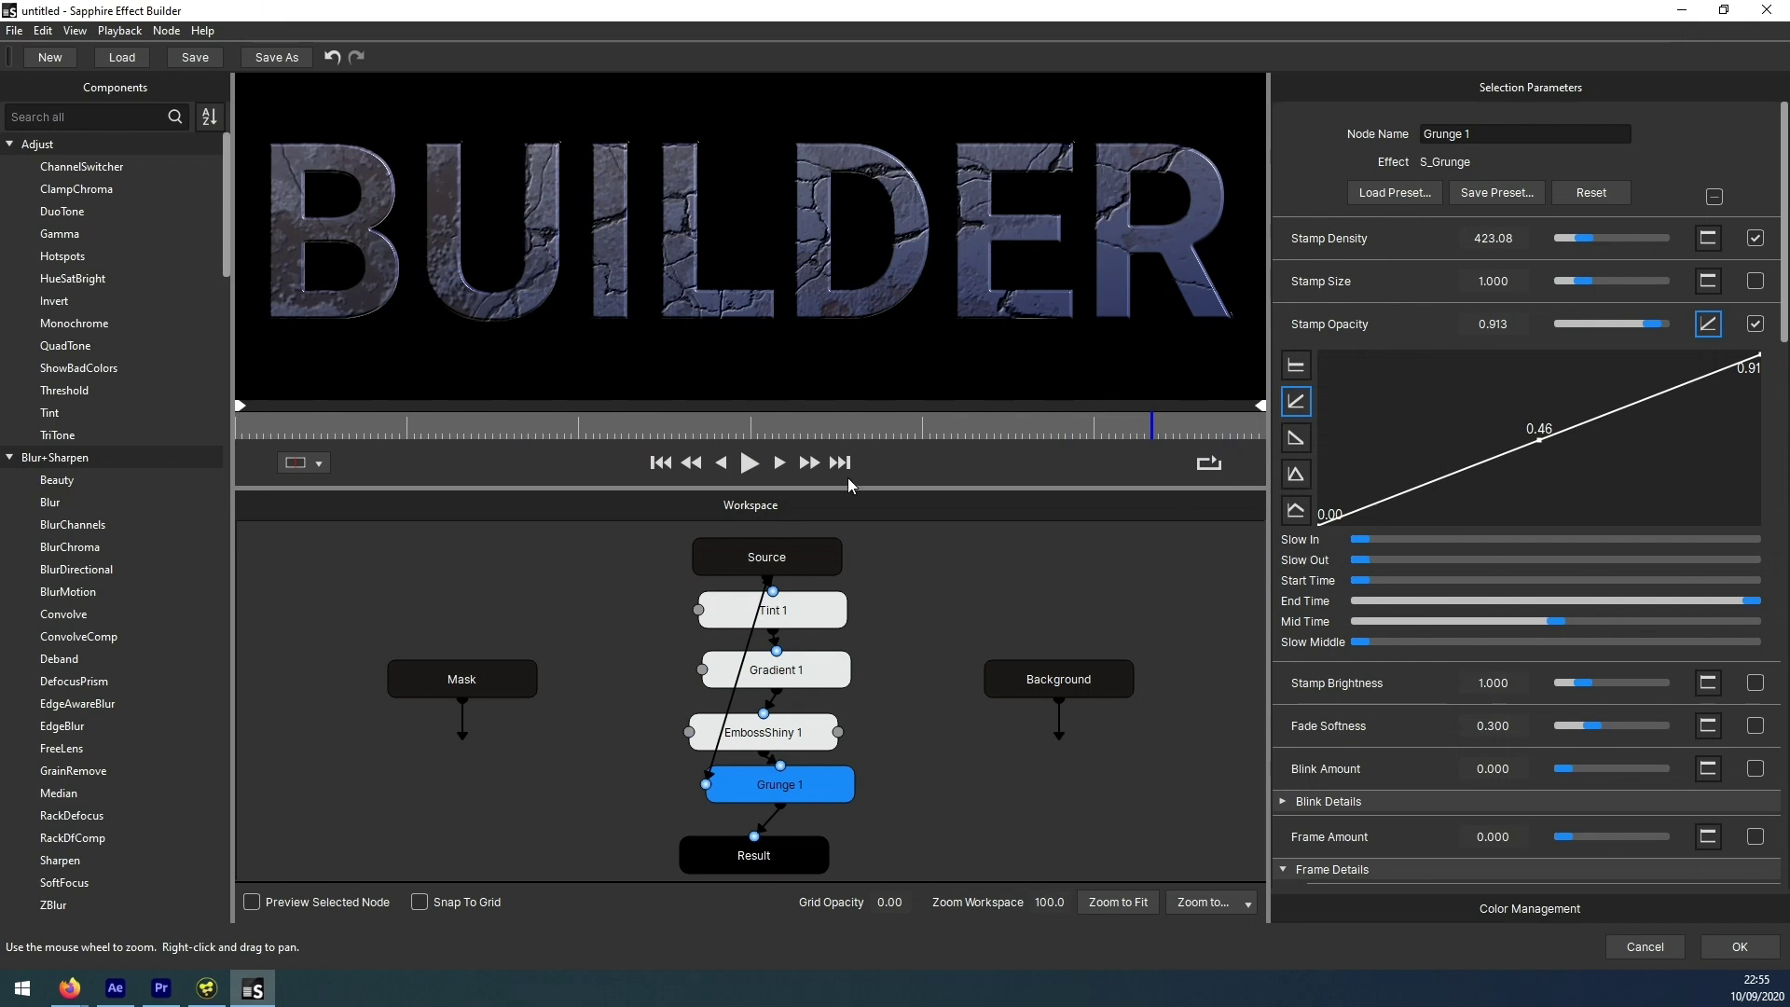
- Shorten the Stamp Opacity ramp's End Time to about halfway and ease it by raising Slow In and Slow Out
drag(376, 428, 1328, 430)
drag(1750, 600, 1562, 606)
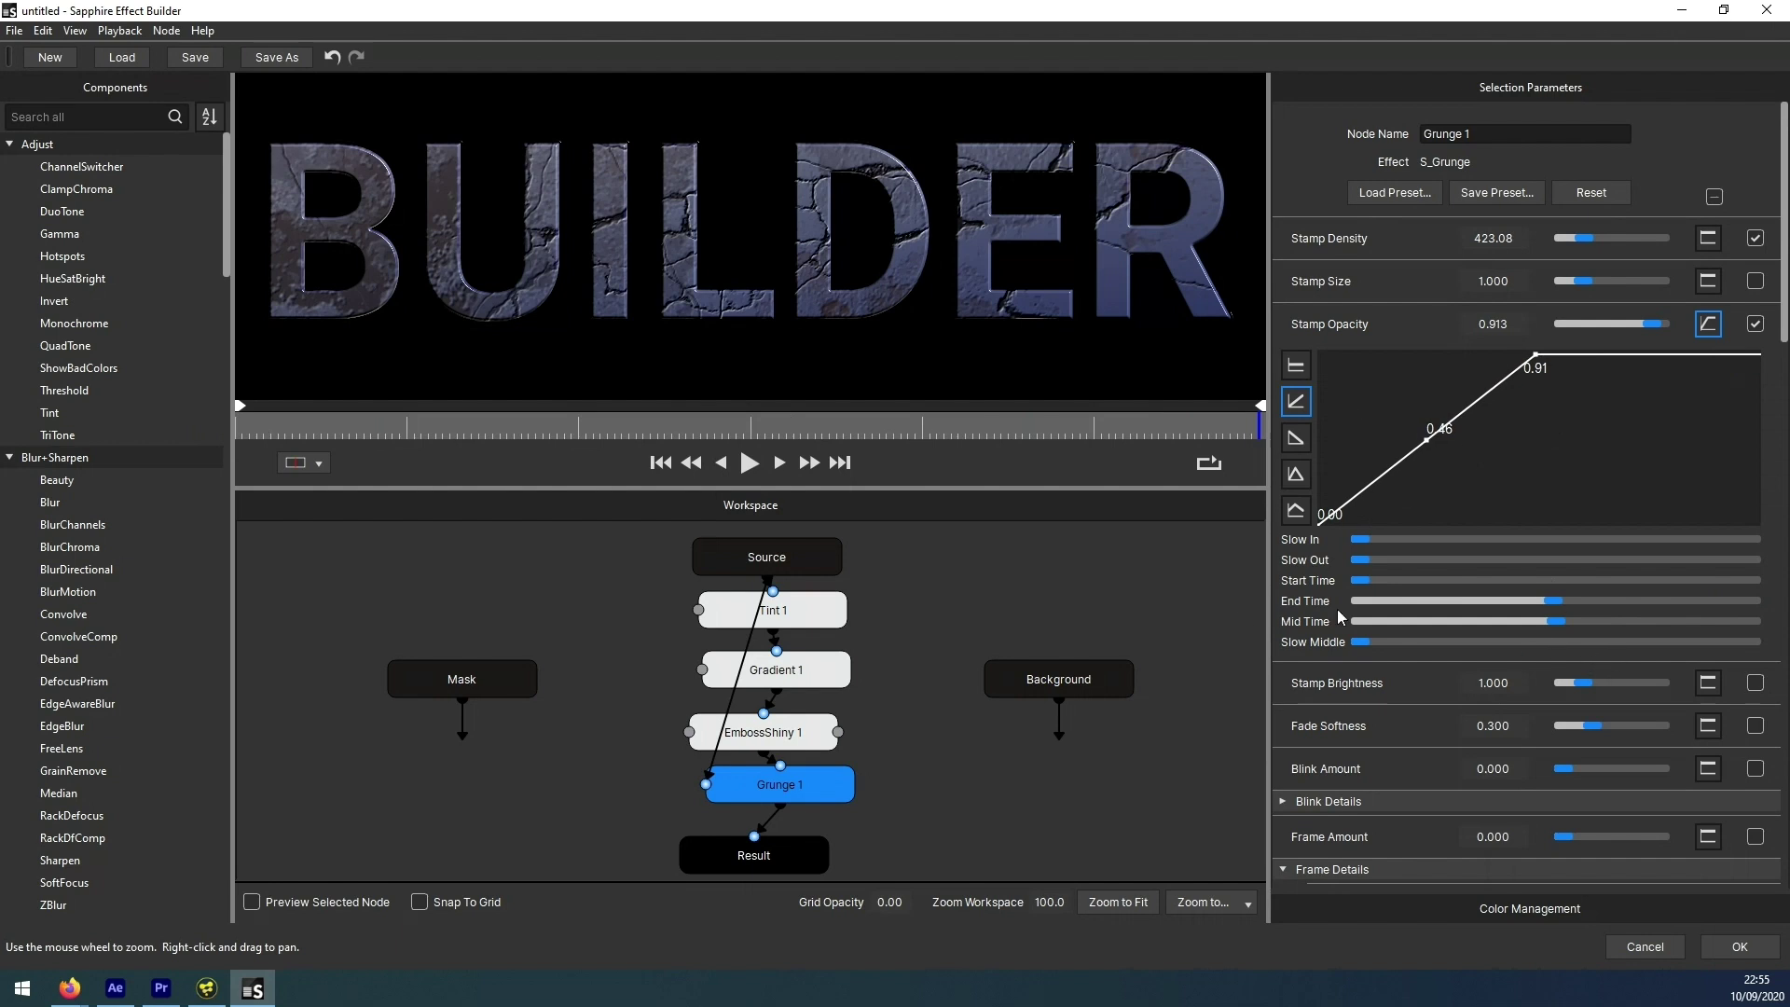
drag(1363, 539, 1656, 547)
drag(1358, 560, 1632, 560)
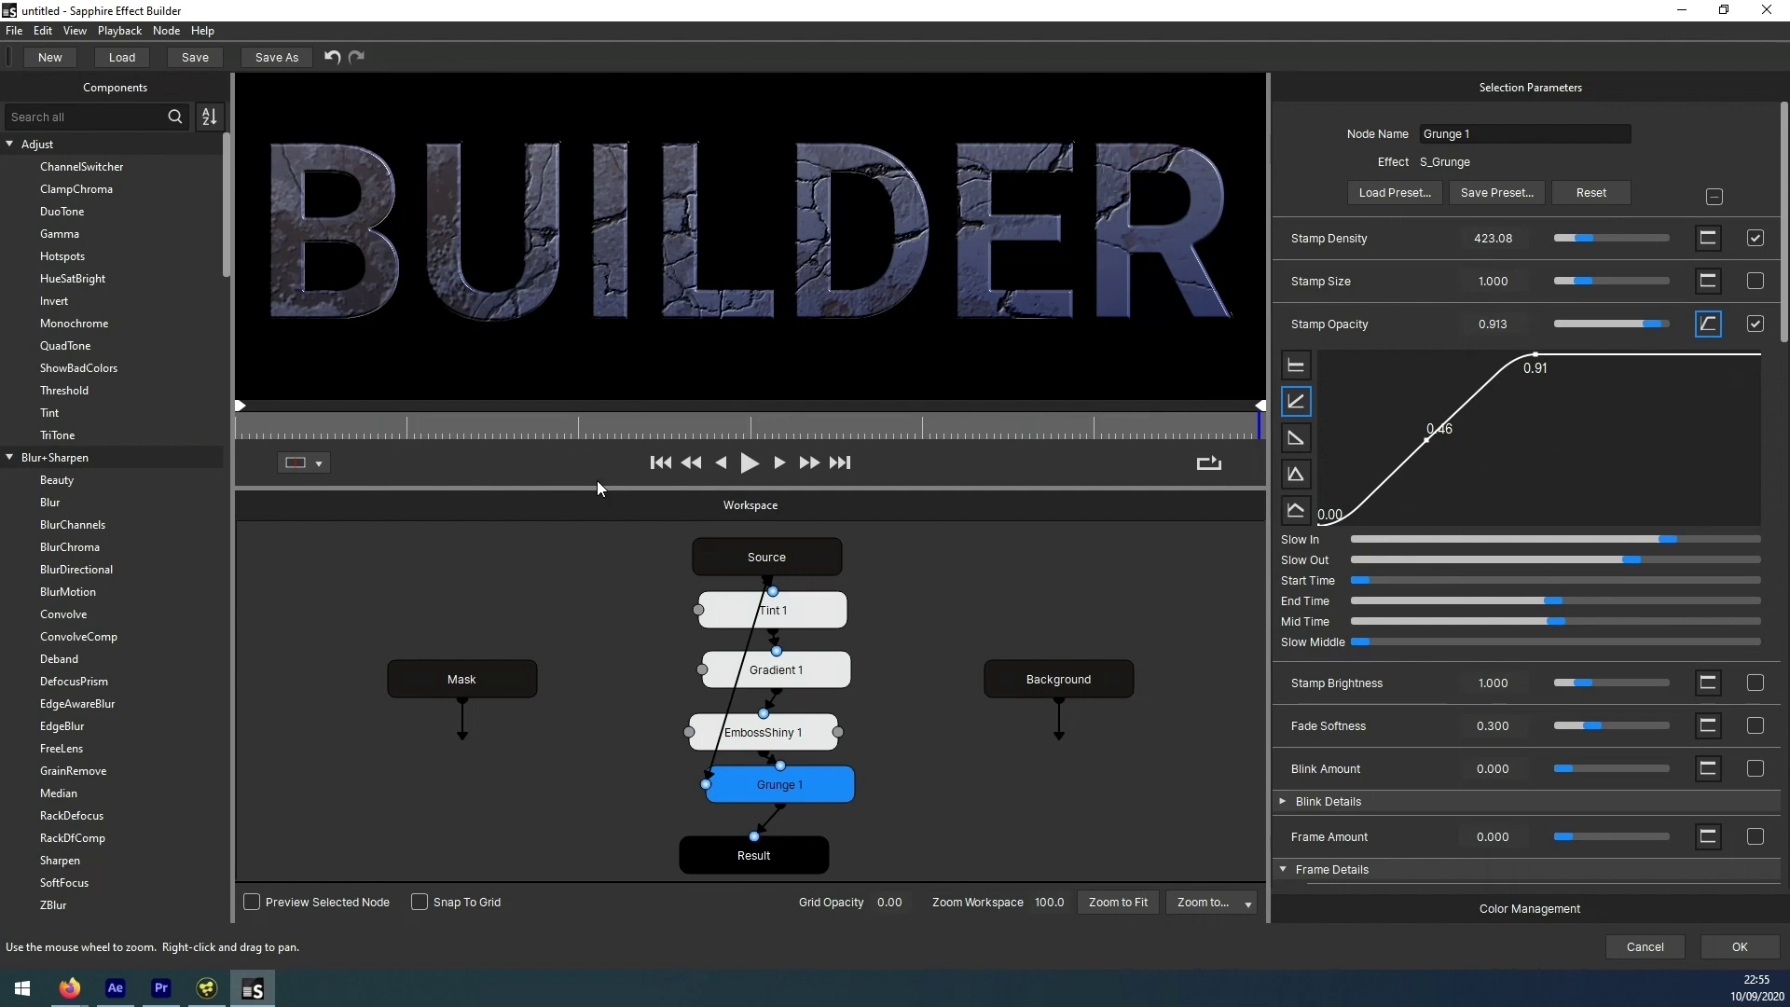
- Play the eased Stamp Opacity animation from the start and check its early frames
click(395, 421)
click(236, 424)
click(749, 462)
click(755, 466)
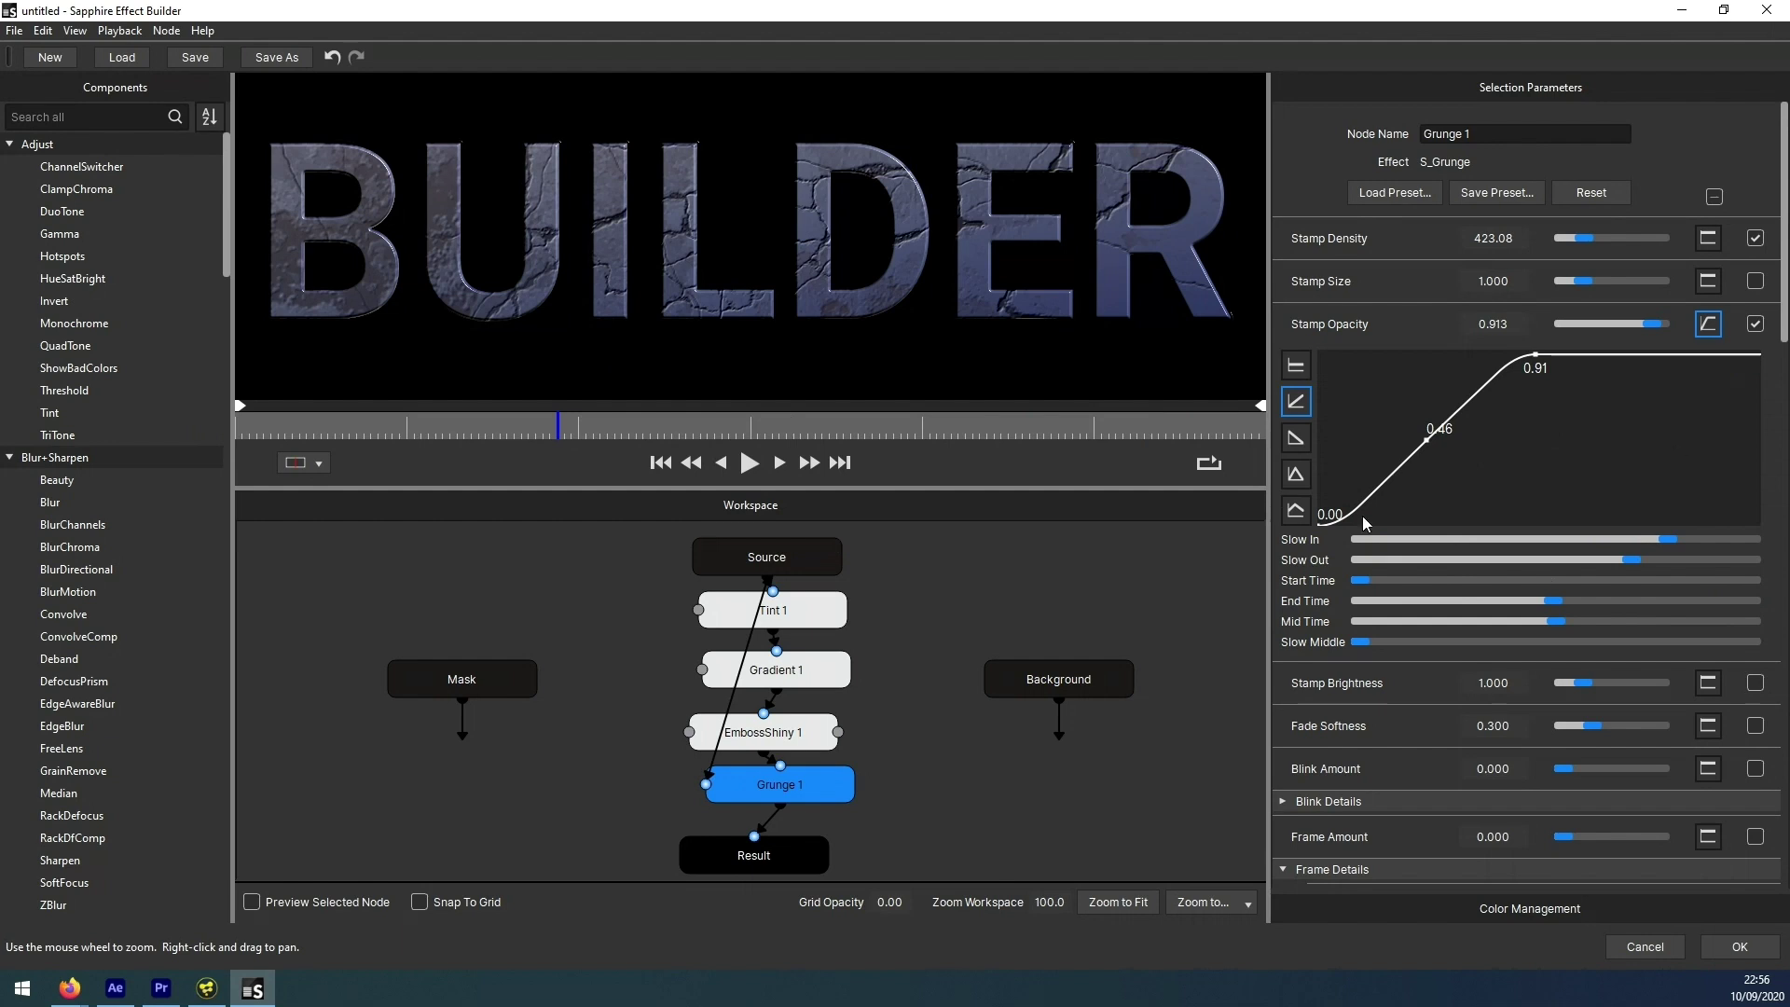
click(608, 427)
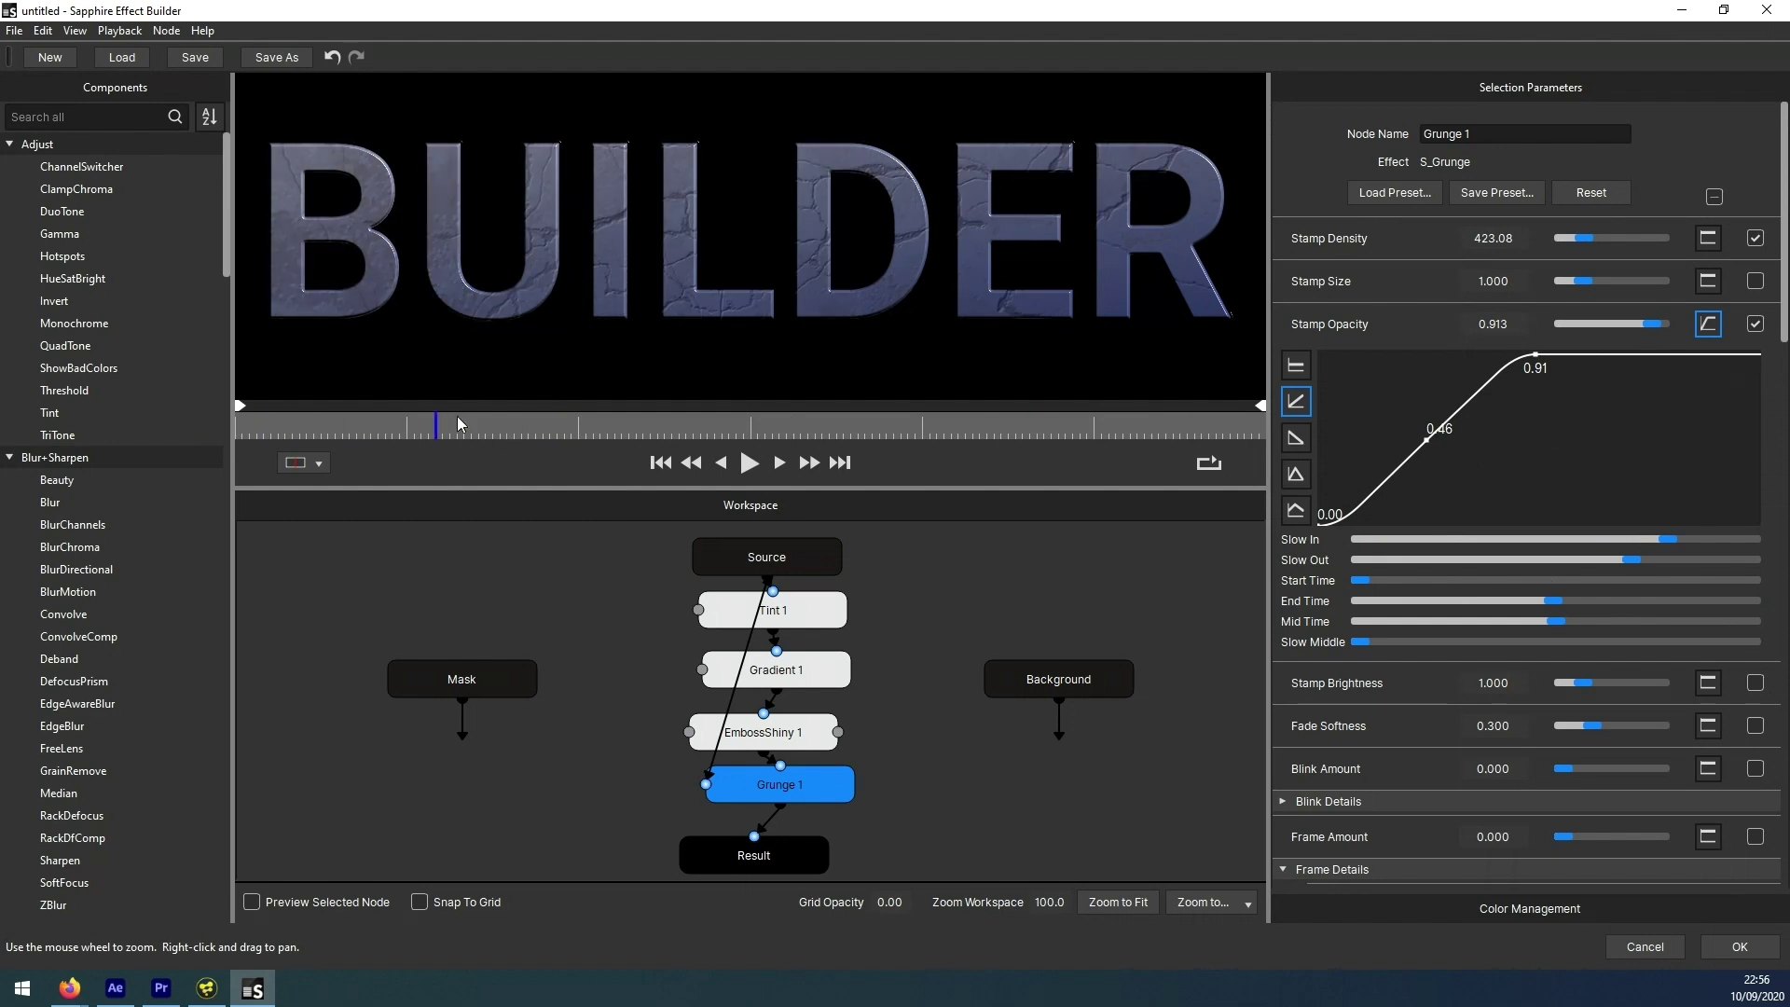
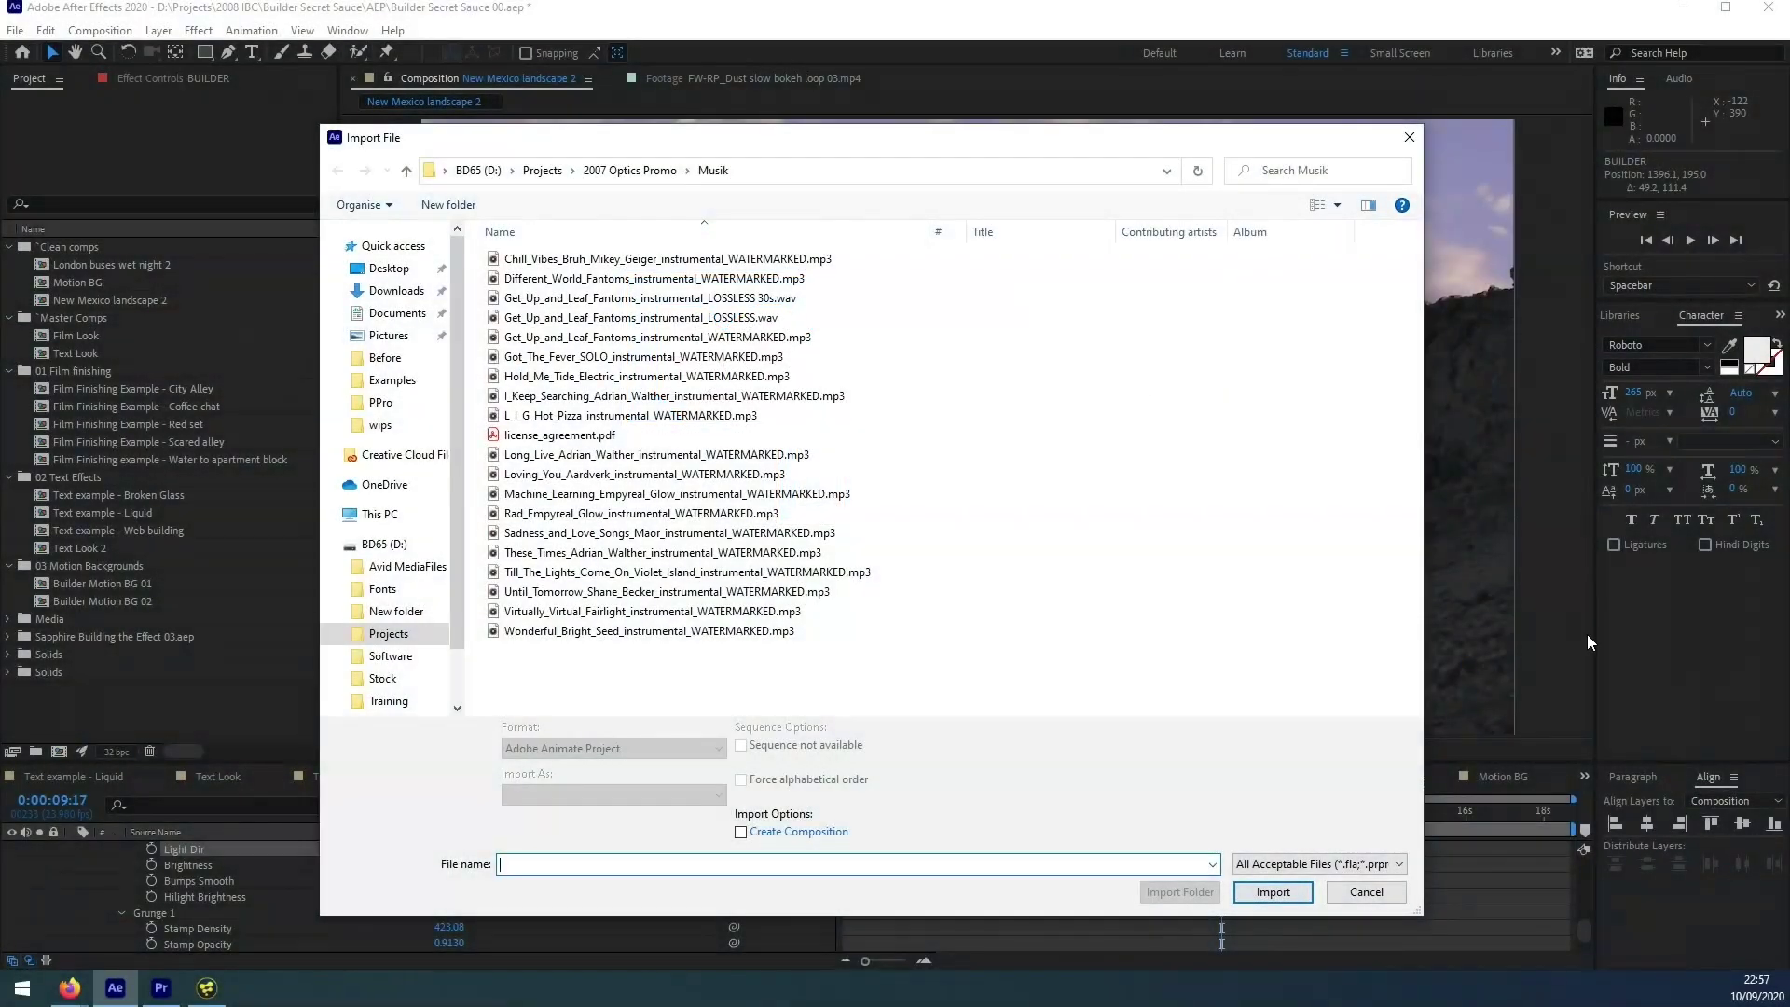
- Dismiss the file import, open the Motion BG composition and show the effect controls of the Black Solid 4 layer
click(1349, 894)
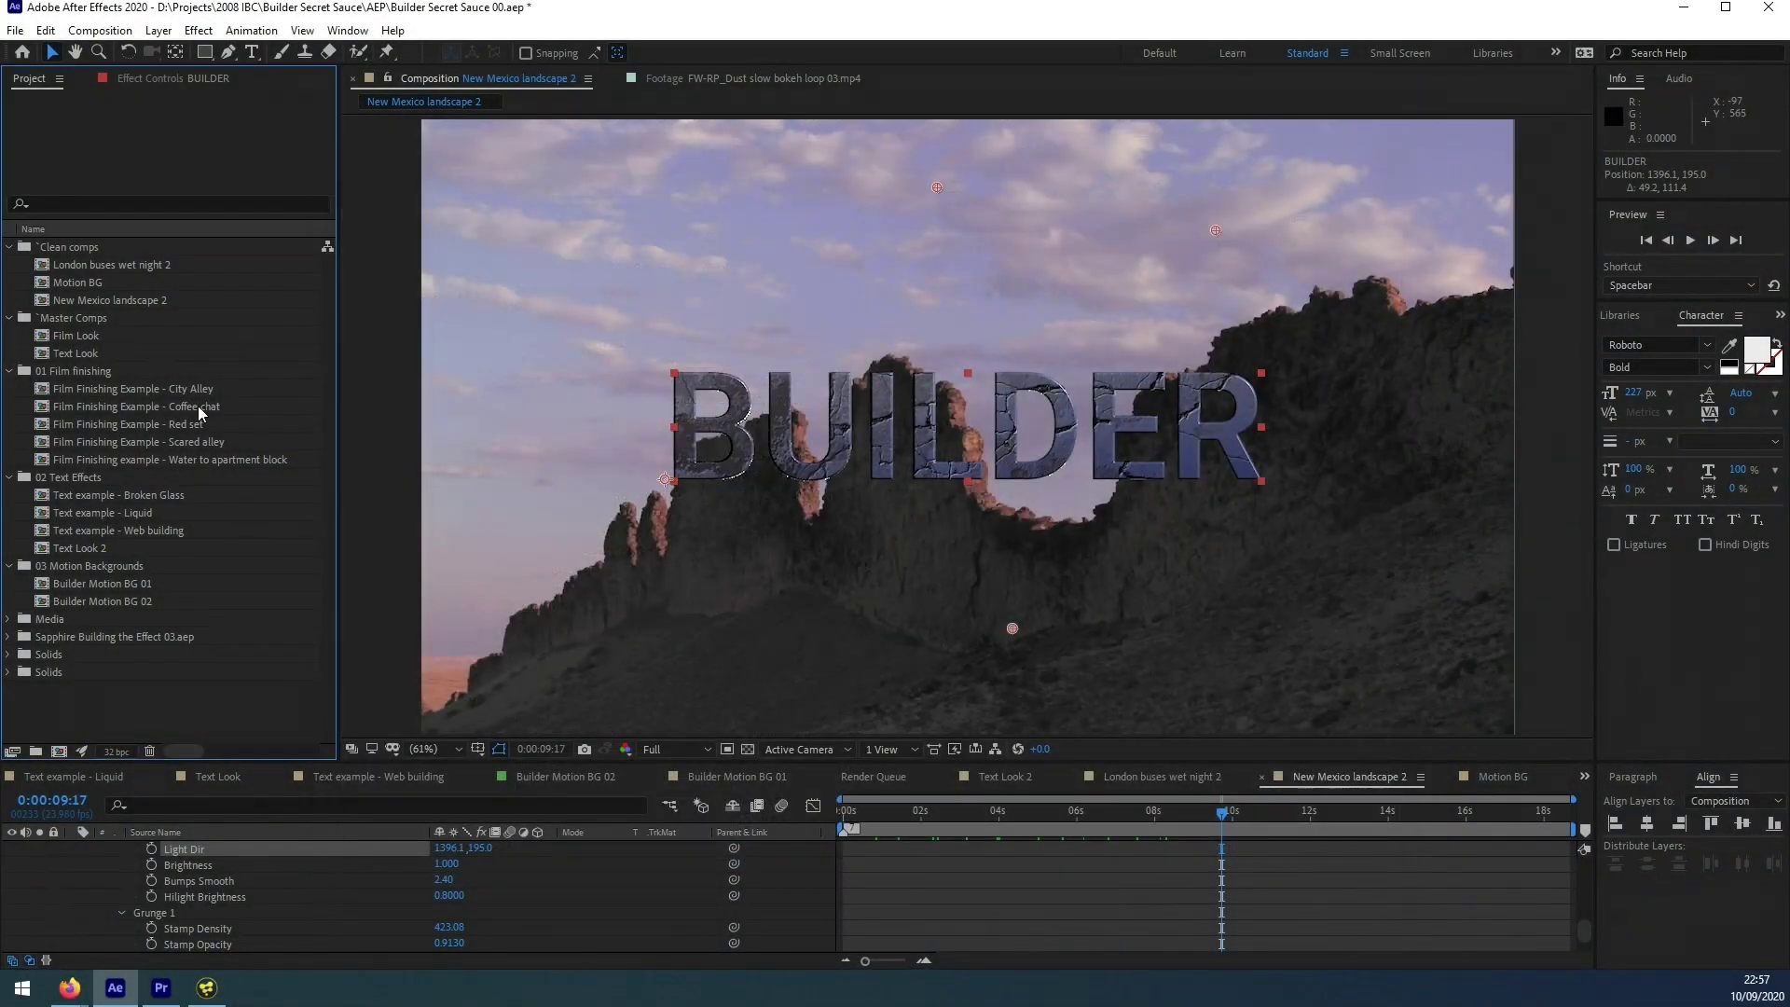
double_click(46, 286)
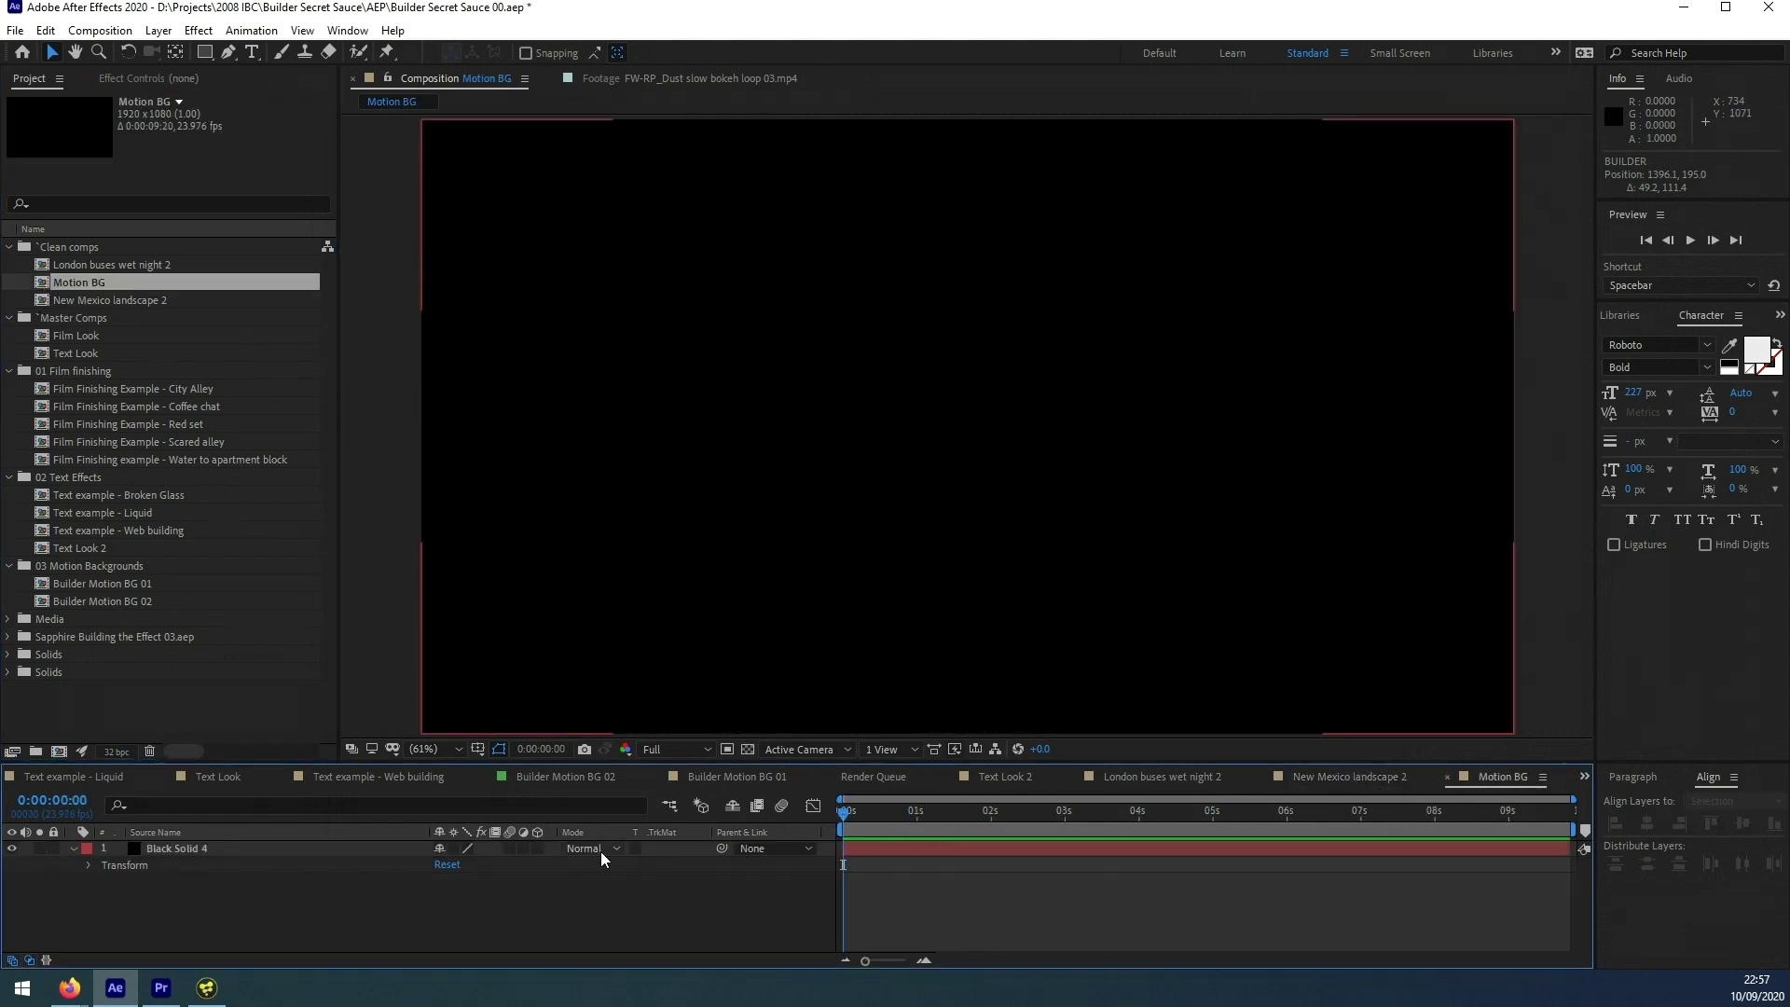
click(183, 851)
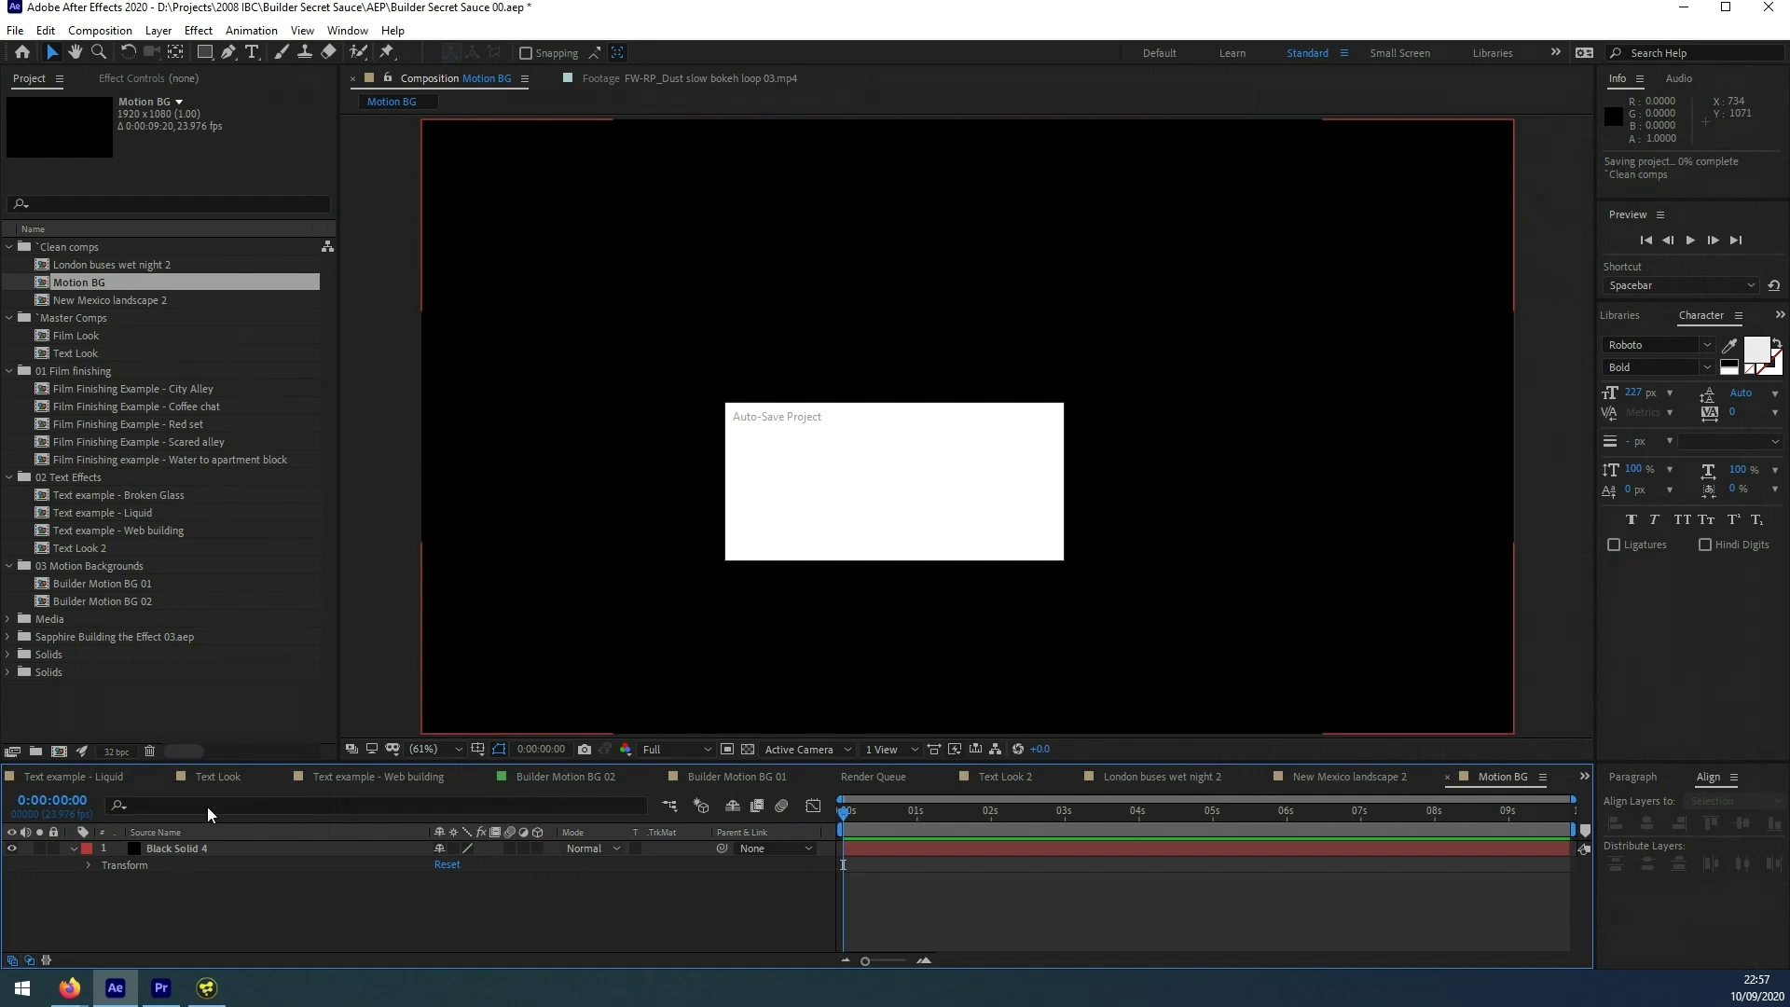
click(184, 80)
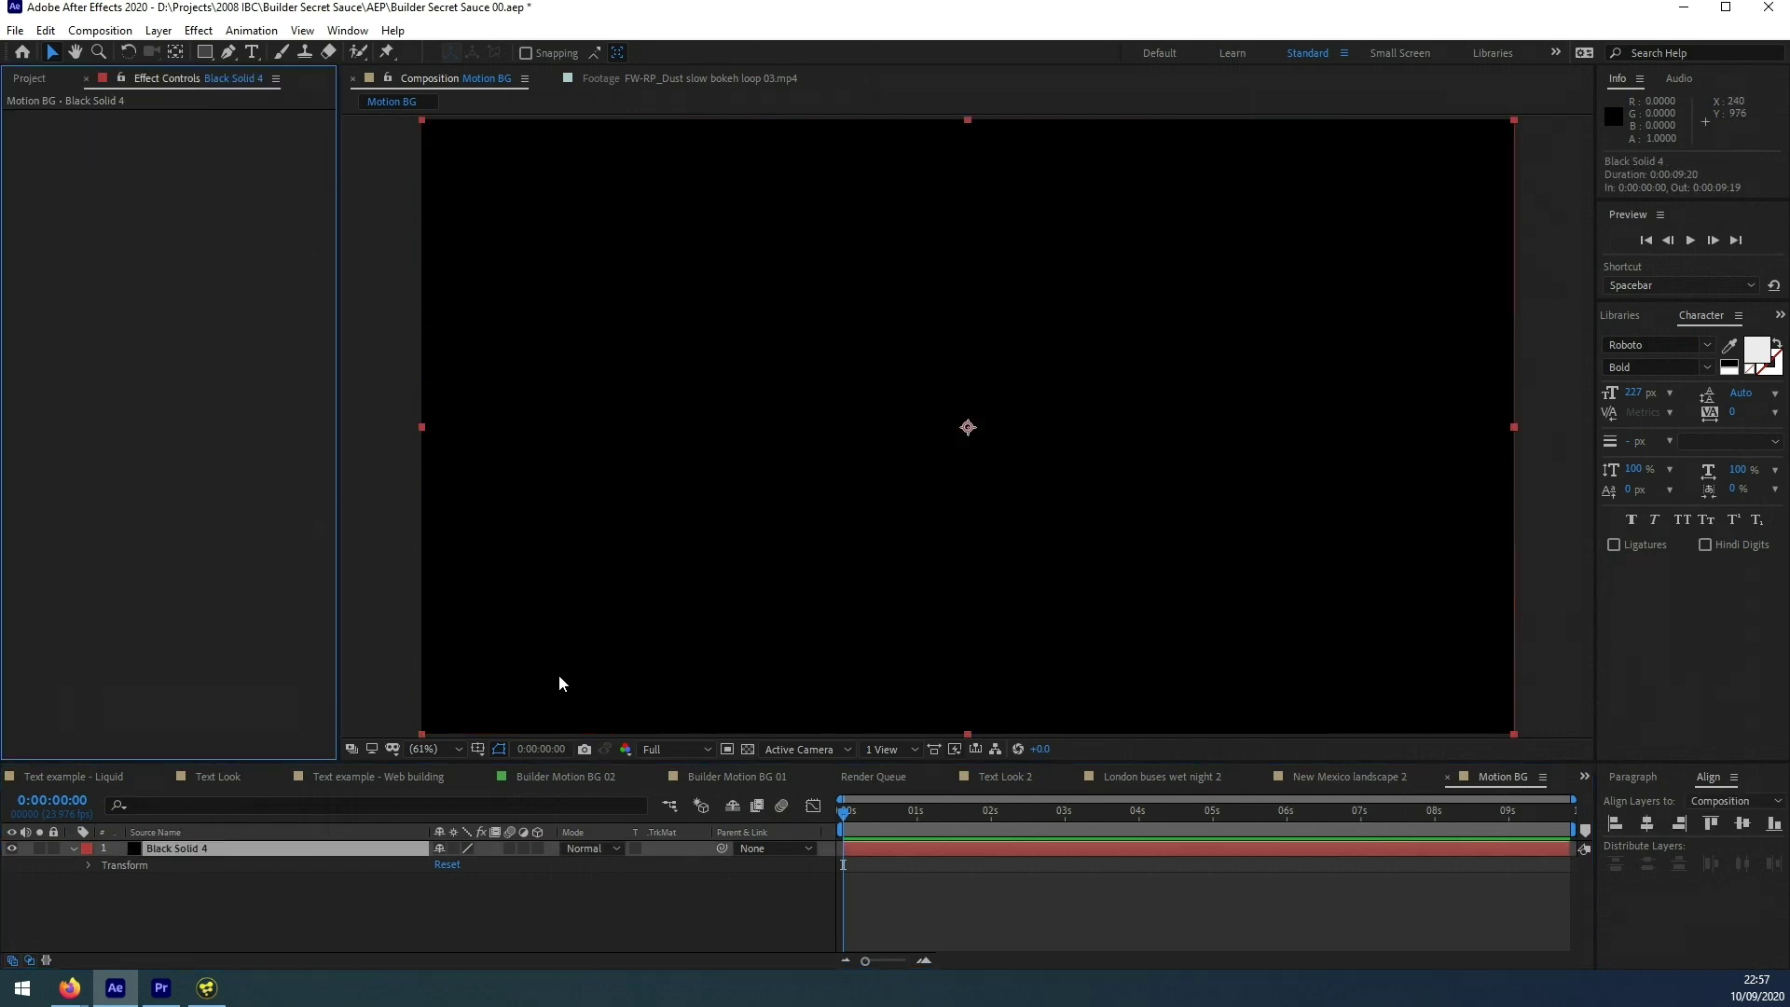
- Apply S_Effect to the Black Solid 4 layer and open it in Effect Builder
click(198, 30)
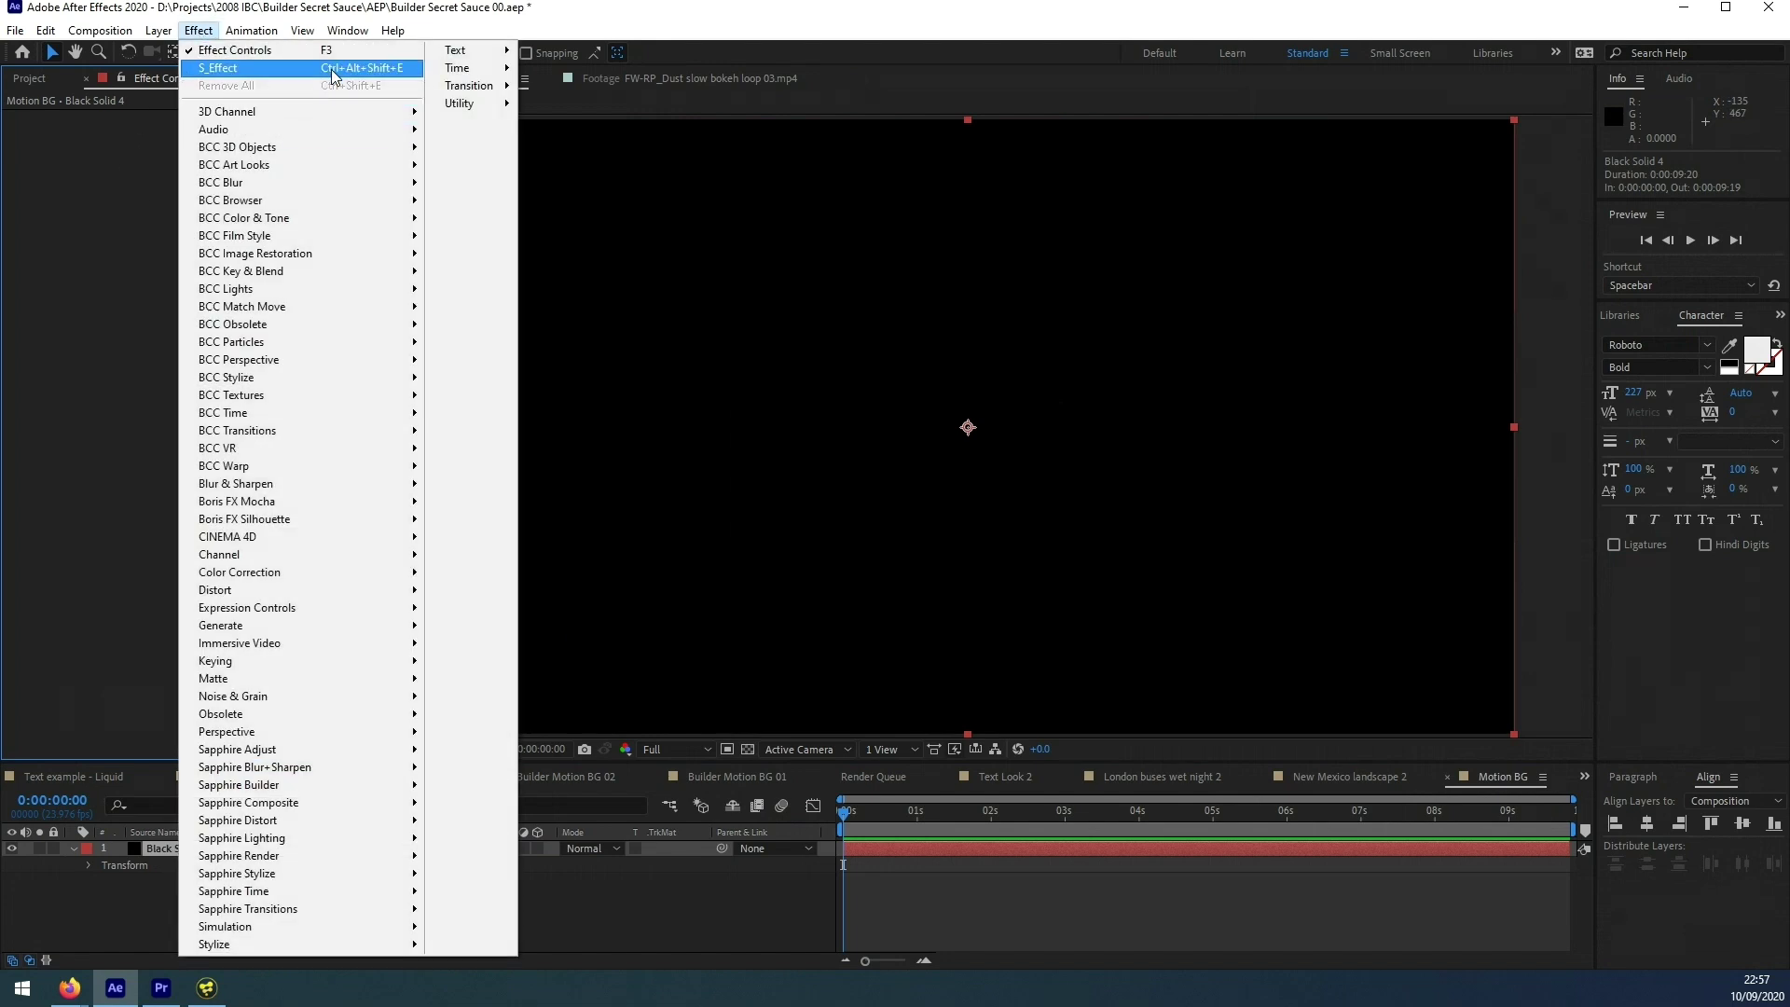
click(224, 67)
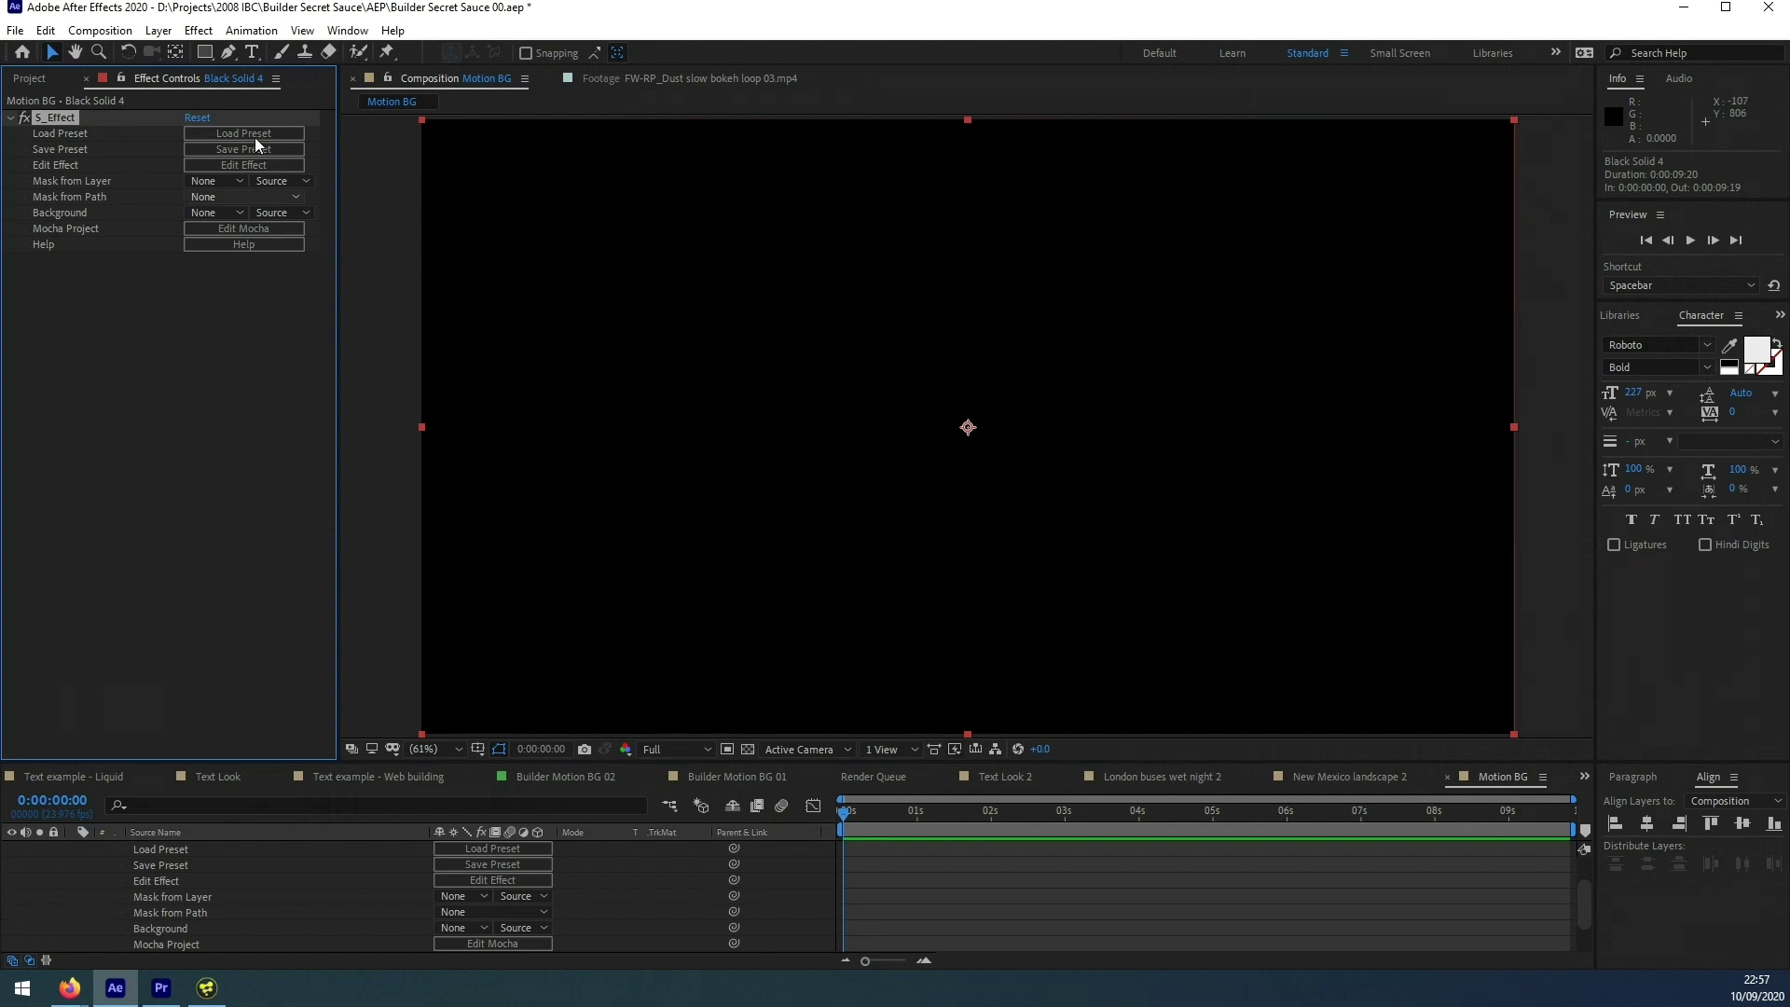
click(266, 166)
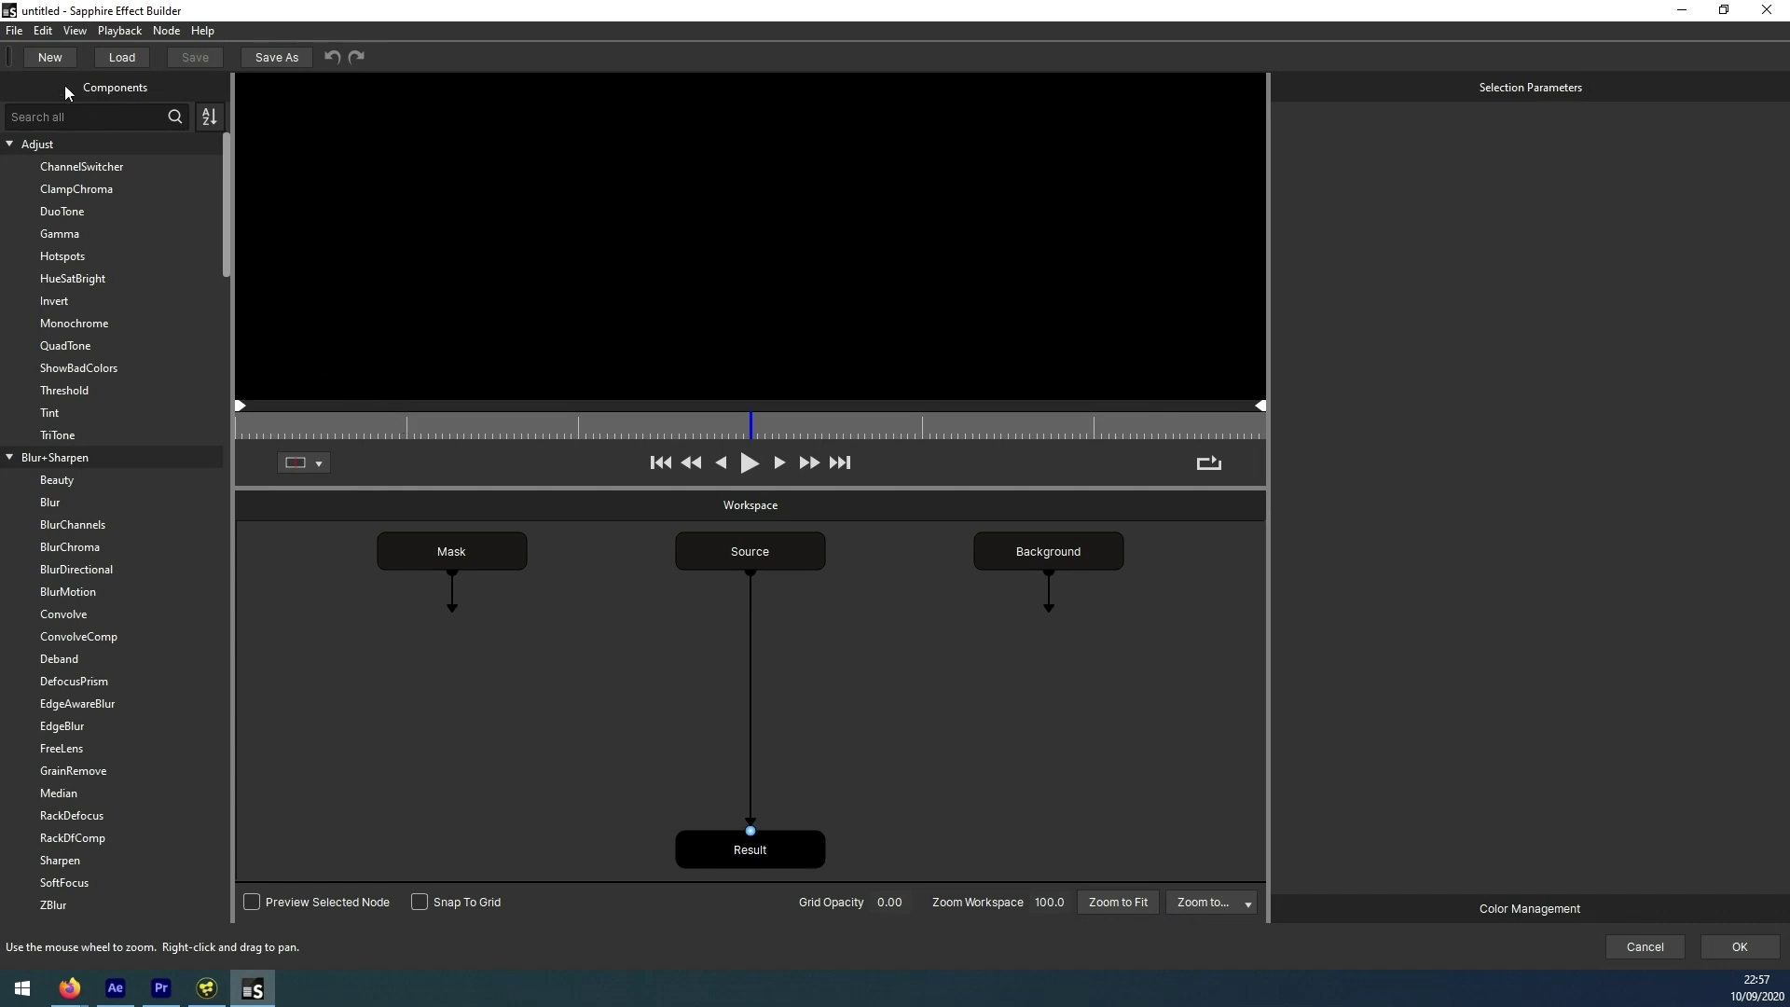
- Search the builder effect presets by the author's first name and load Infinite Motion Background
click(121, 58)
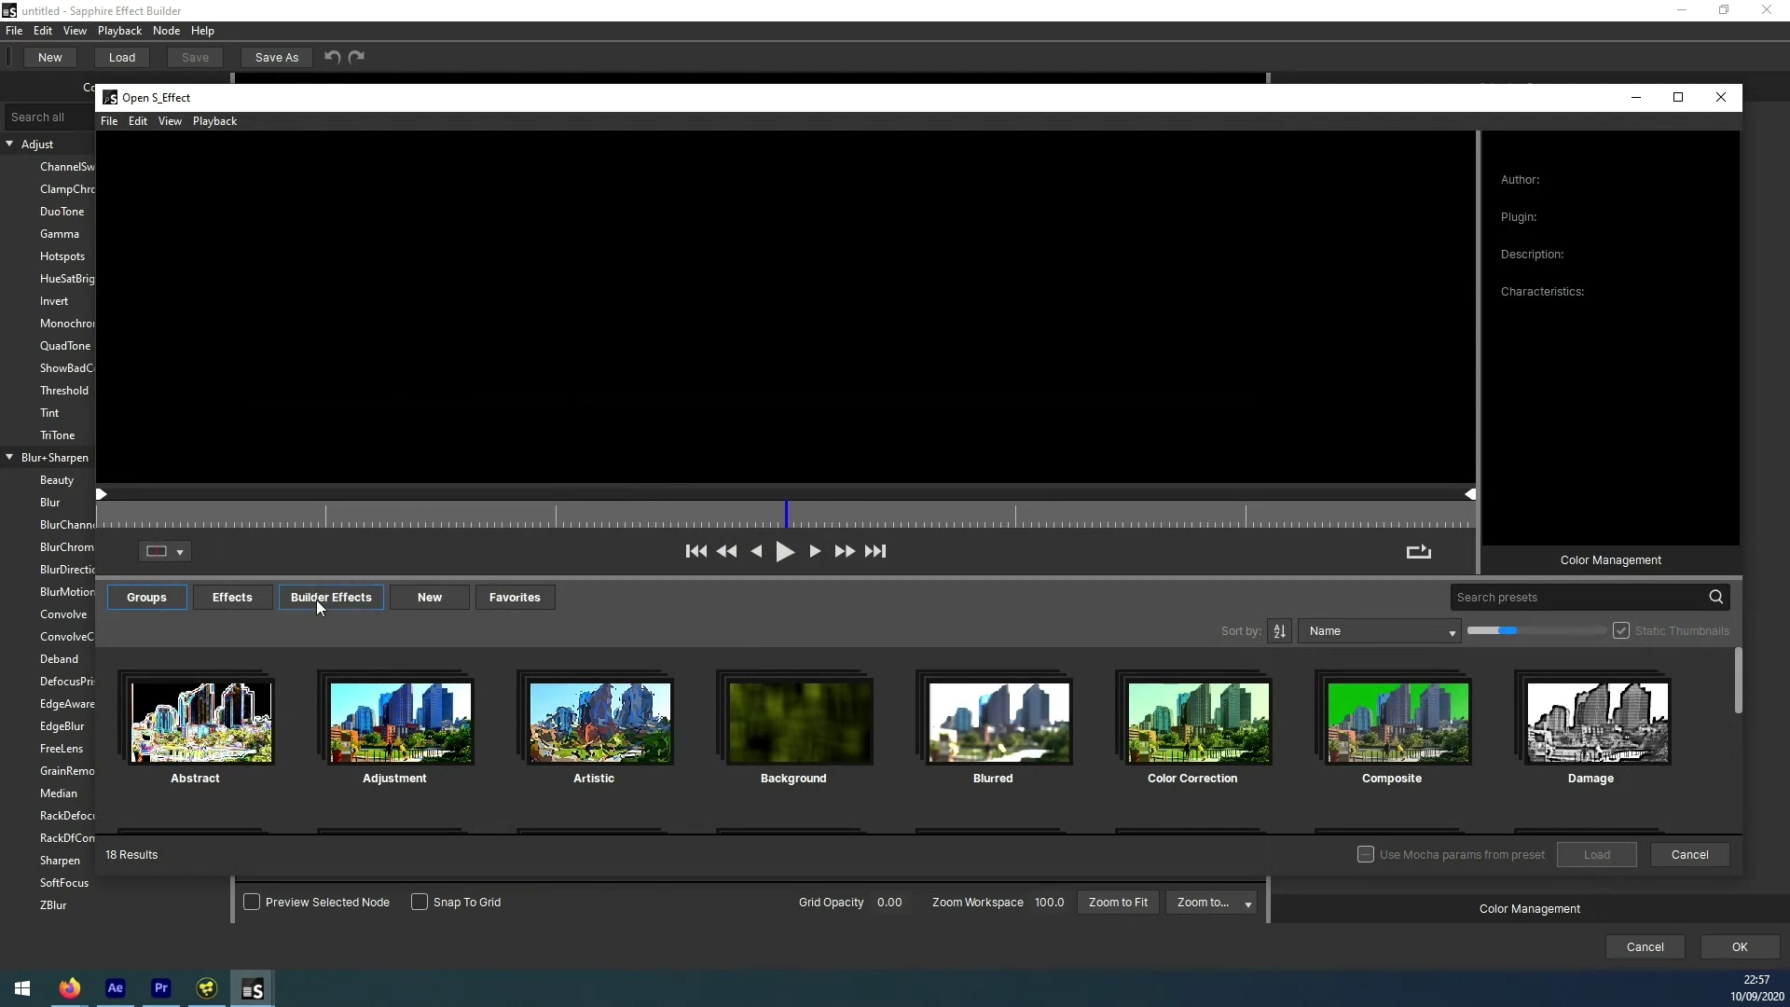
click(316, 601)
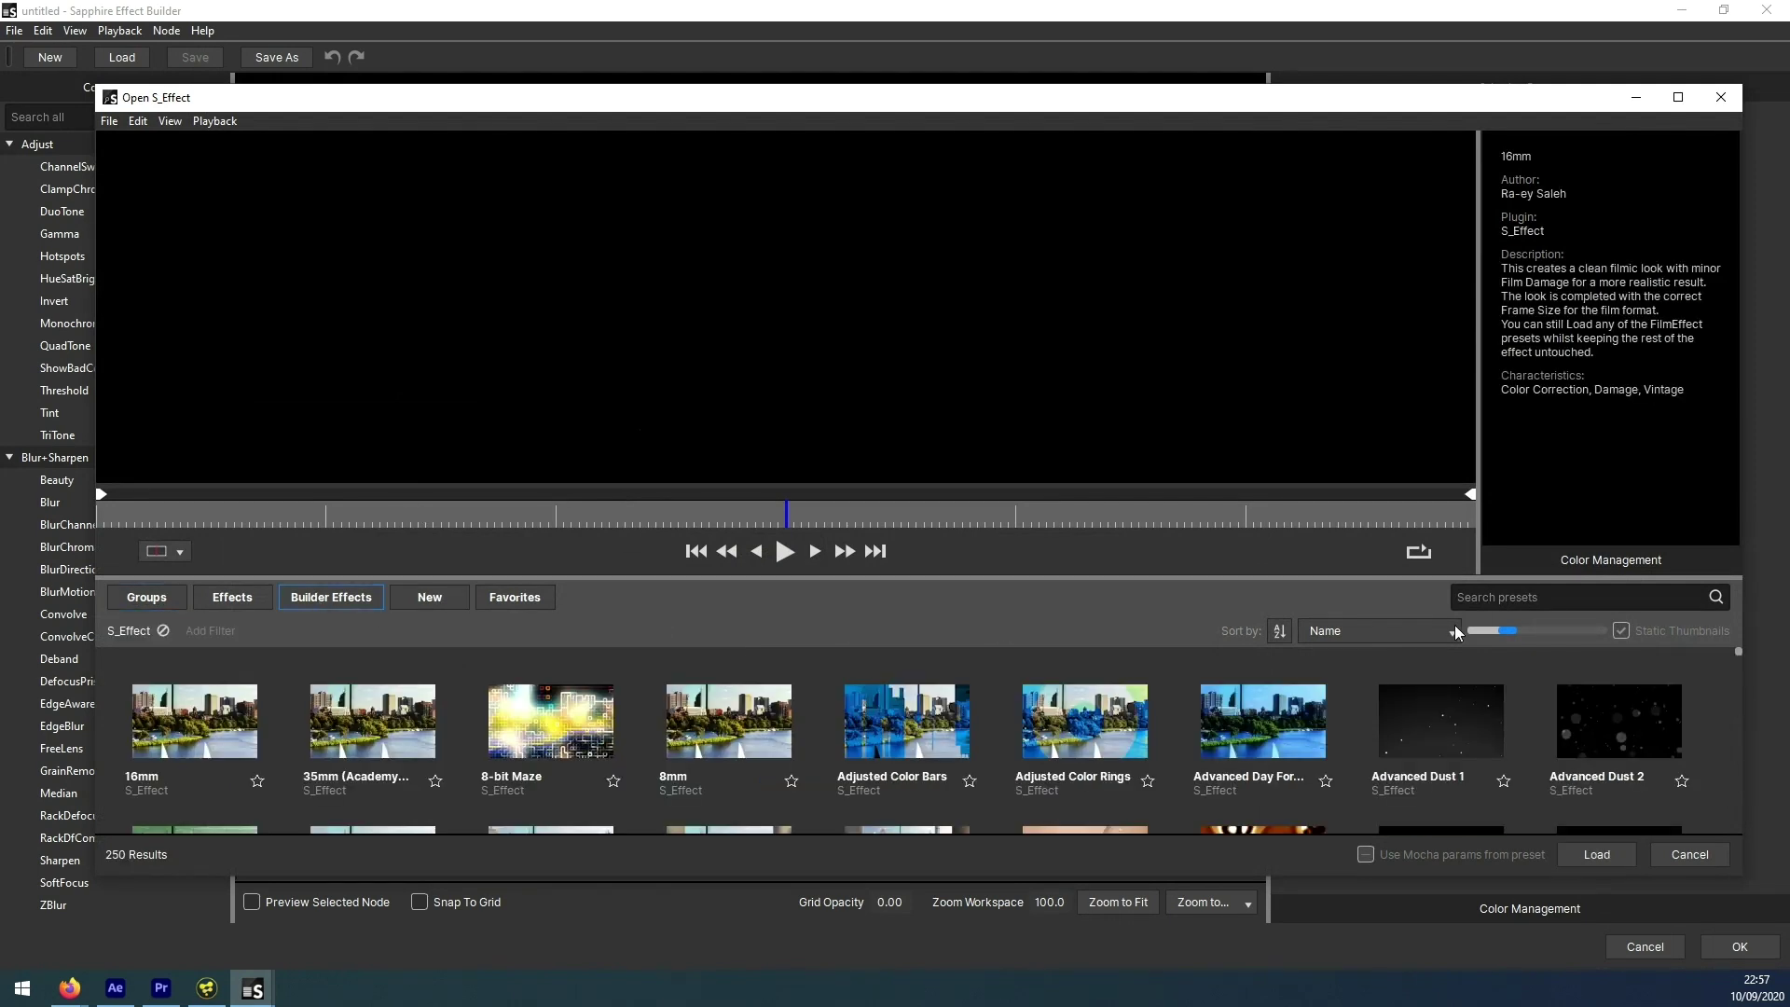
click(1524, 600)
text(ben)
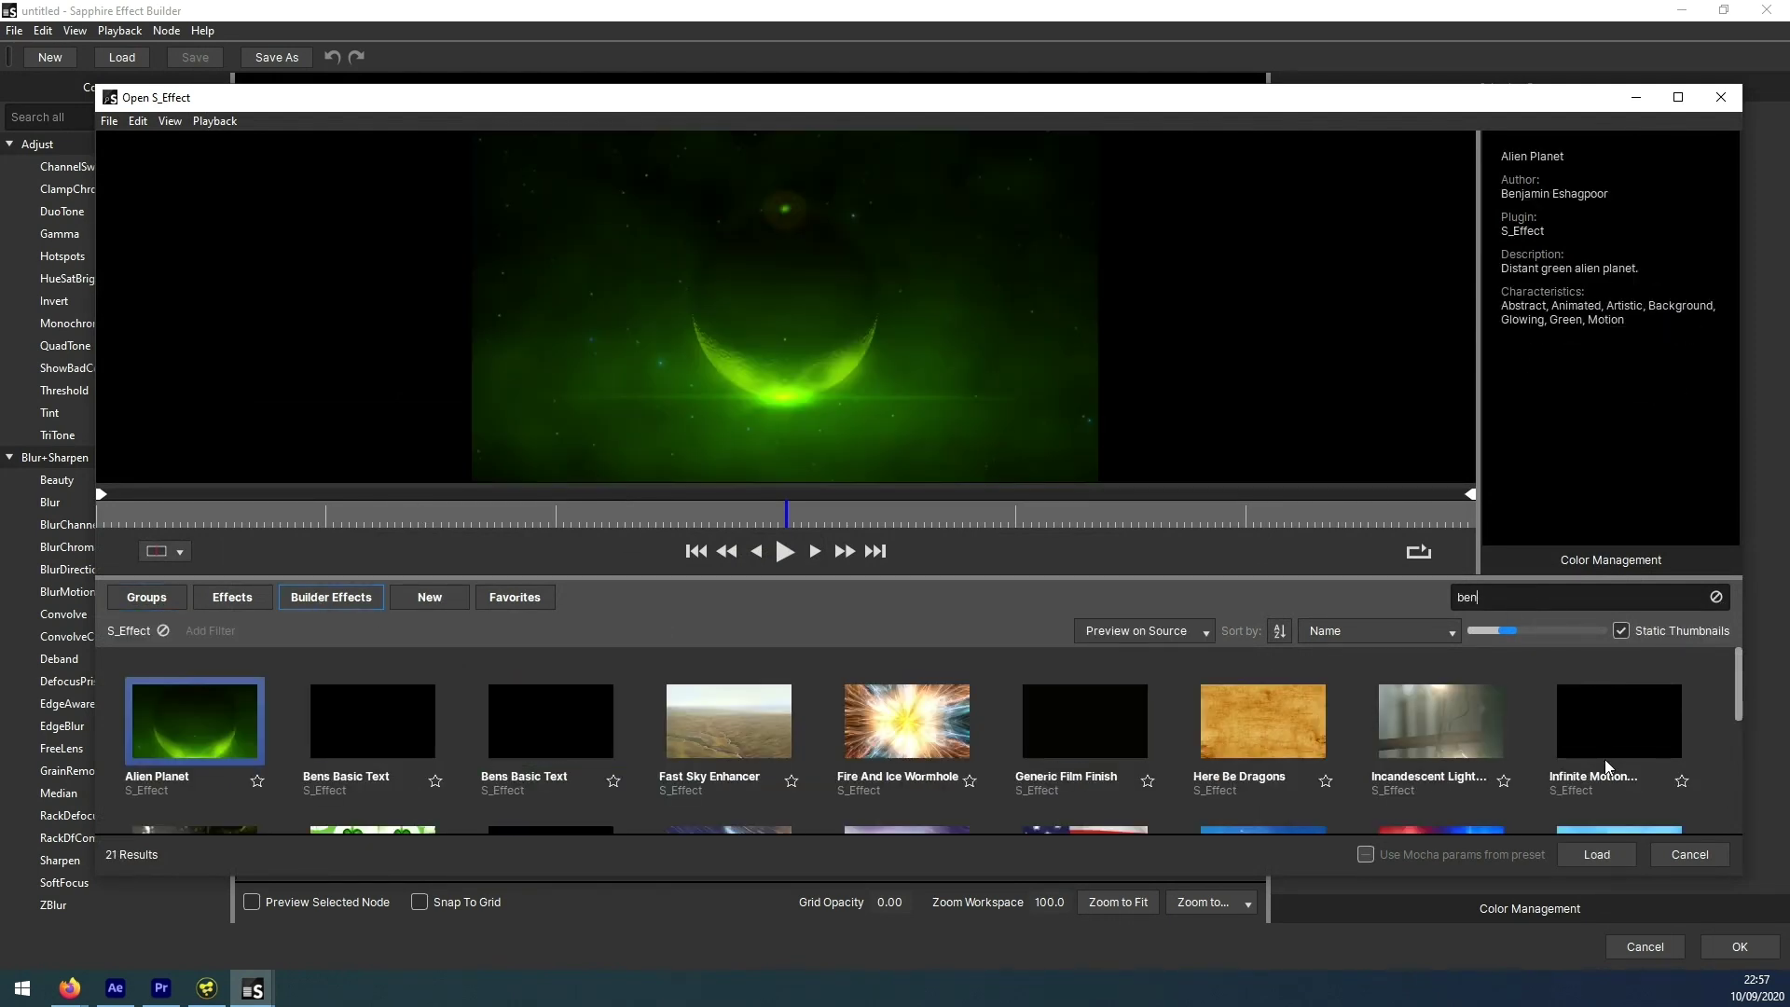
click(1617, 730)
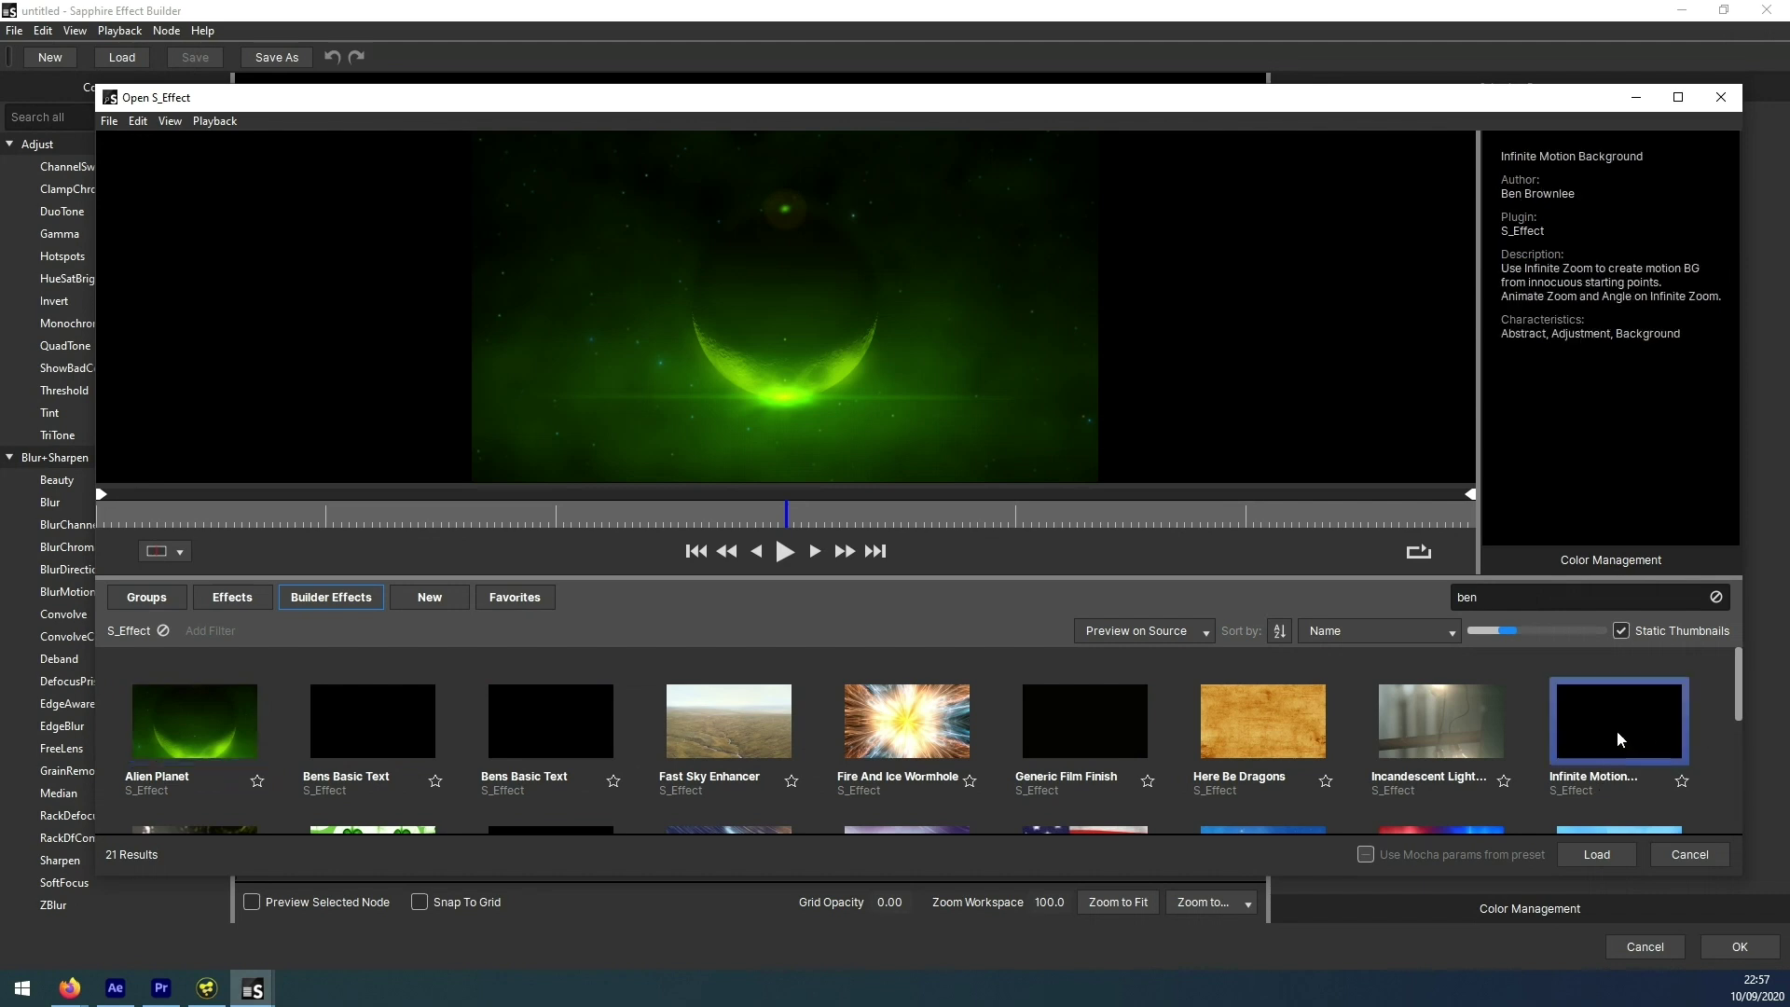
mouse_move(1741, 706)
mouse_down()
mouse_move(1743, 737)
mouse_move(1736, 703)
mouse_up()
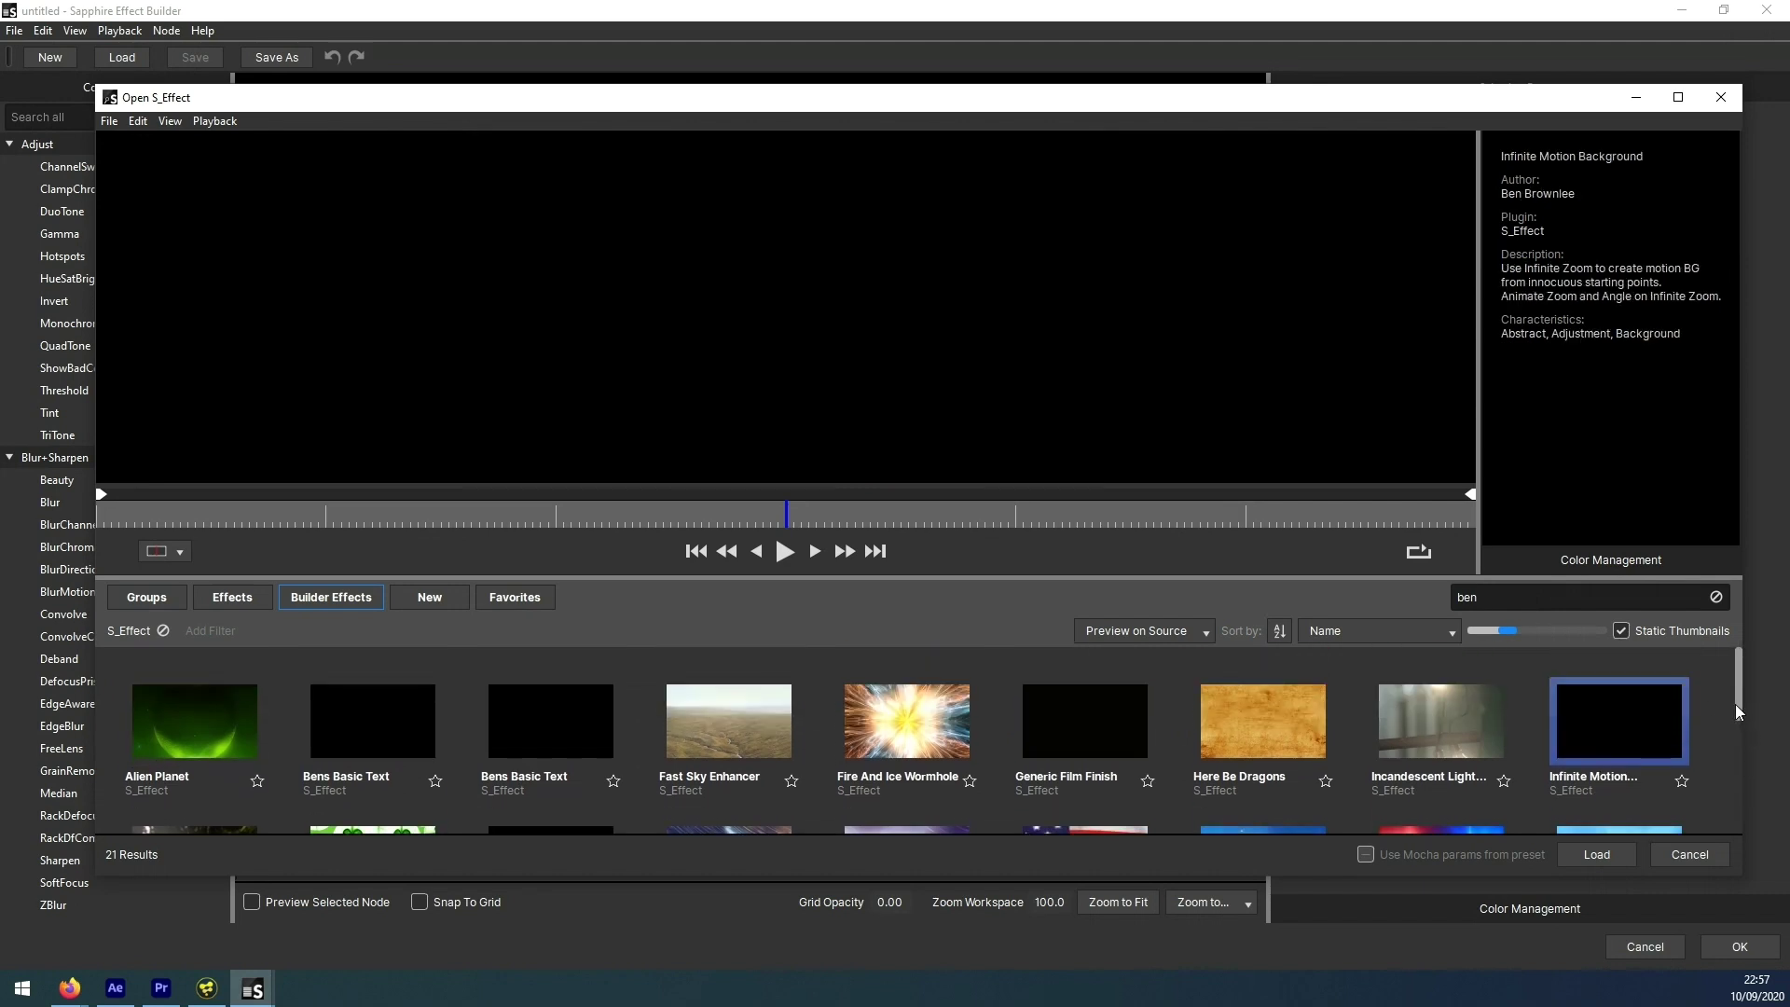
click(1612, 855)
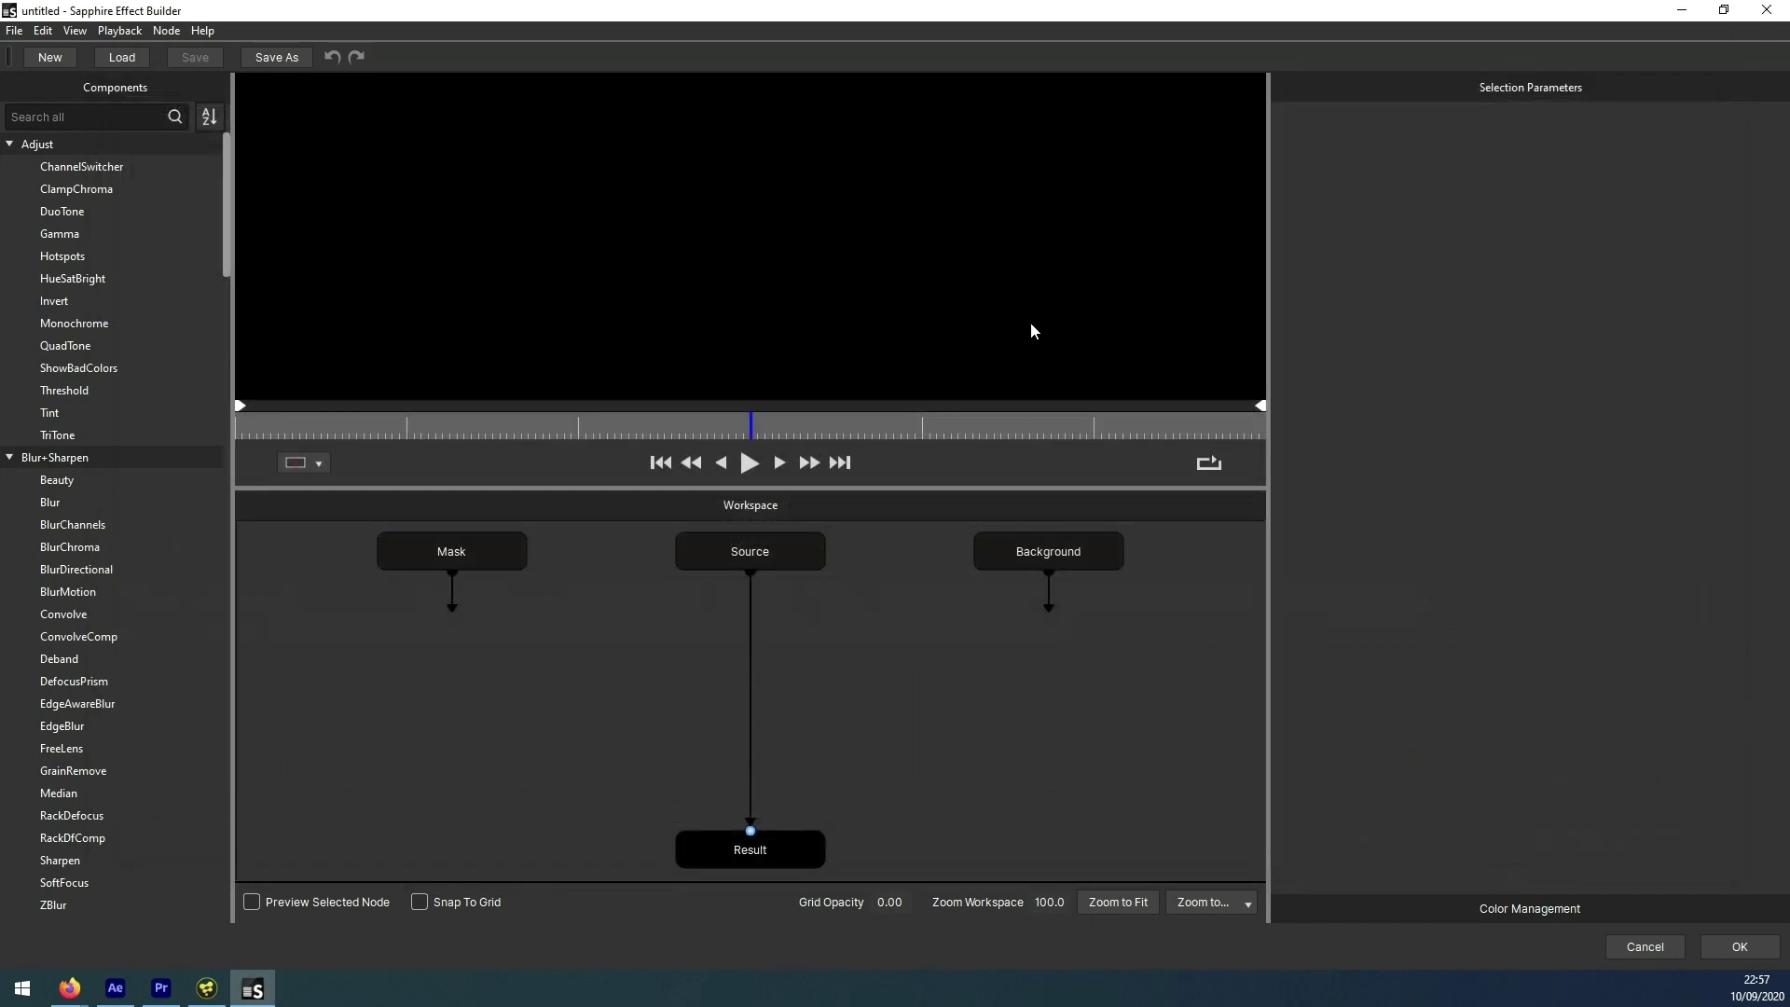
- Look over the loaded node chain from InfiniteZoom 1 to Glow 1 and show InfiniteZoom 1's parameters
drag(877, 577, 793, 731)
drag(854, 616, 776, 803)
click(830, 685)
drag(436, 698, 486, 685)
drag(882, 632, 768, 779)
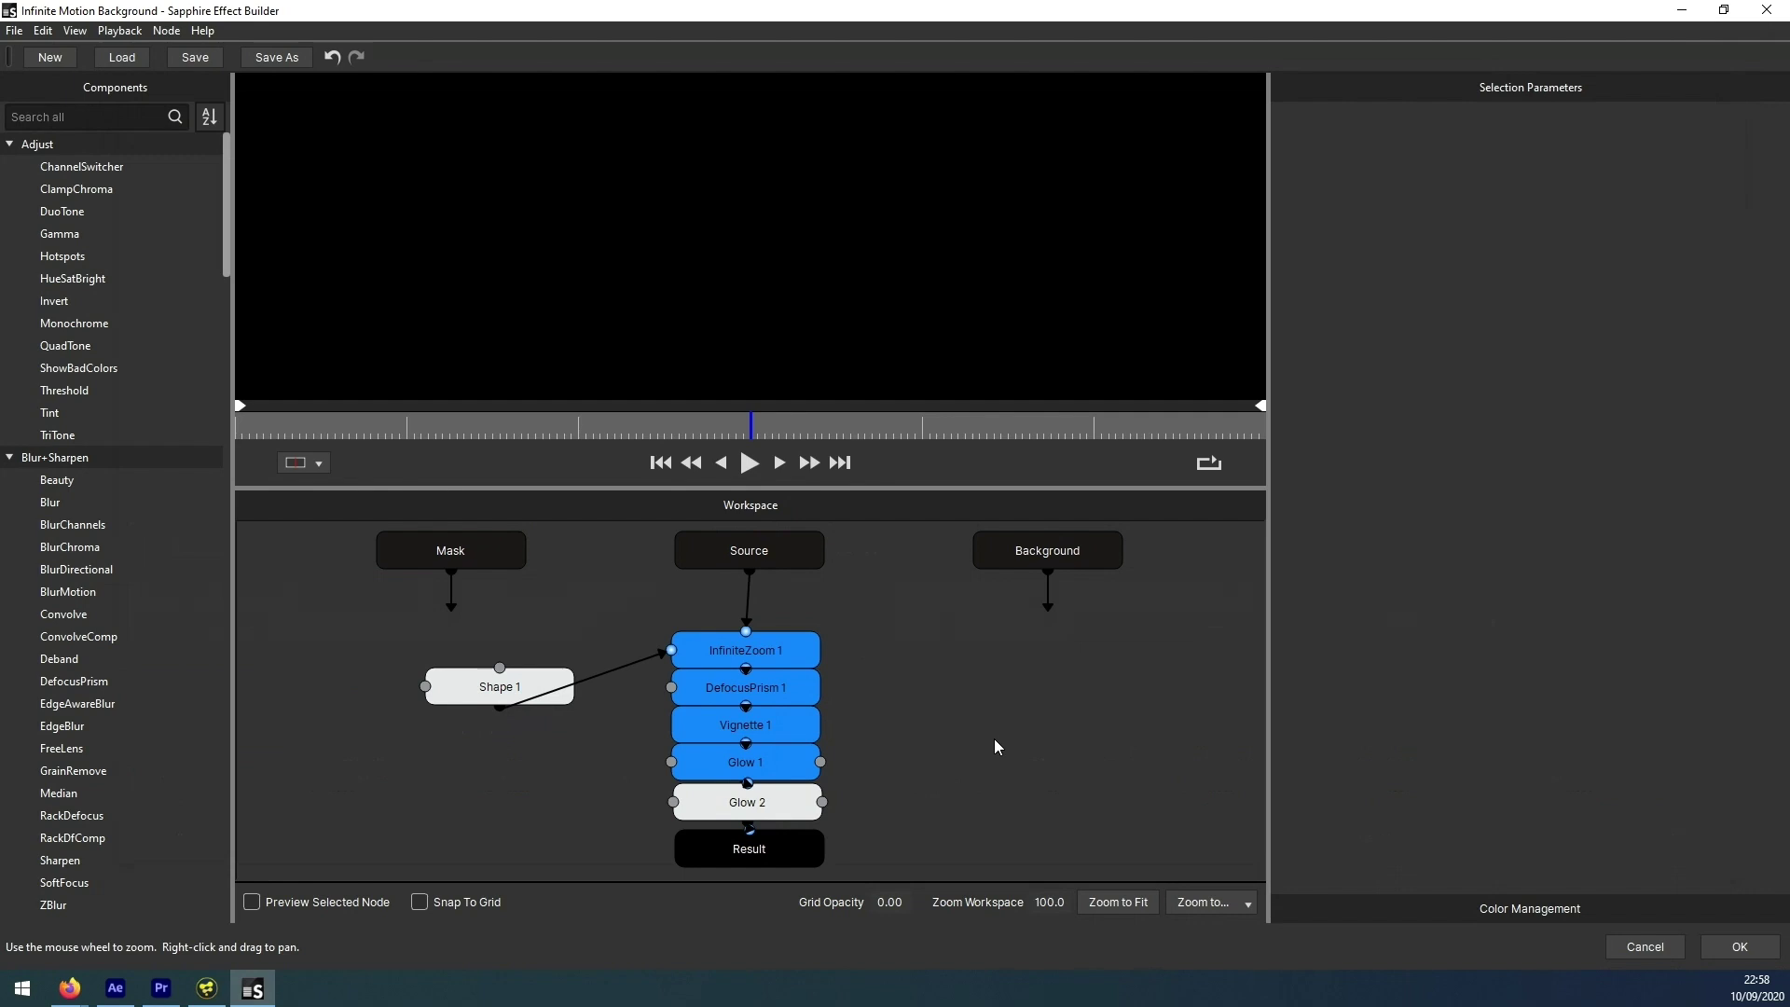
click(632, 795)
click(804, 651)
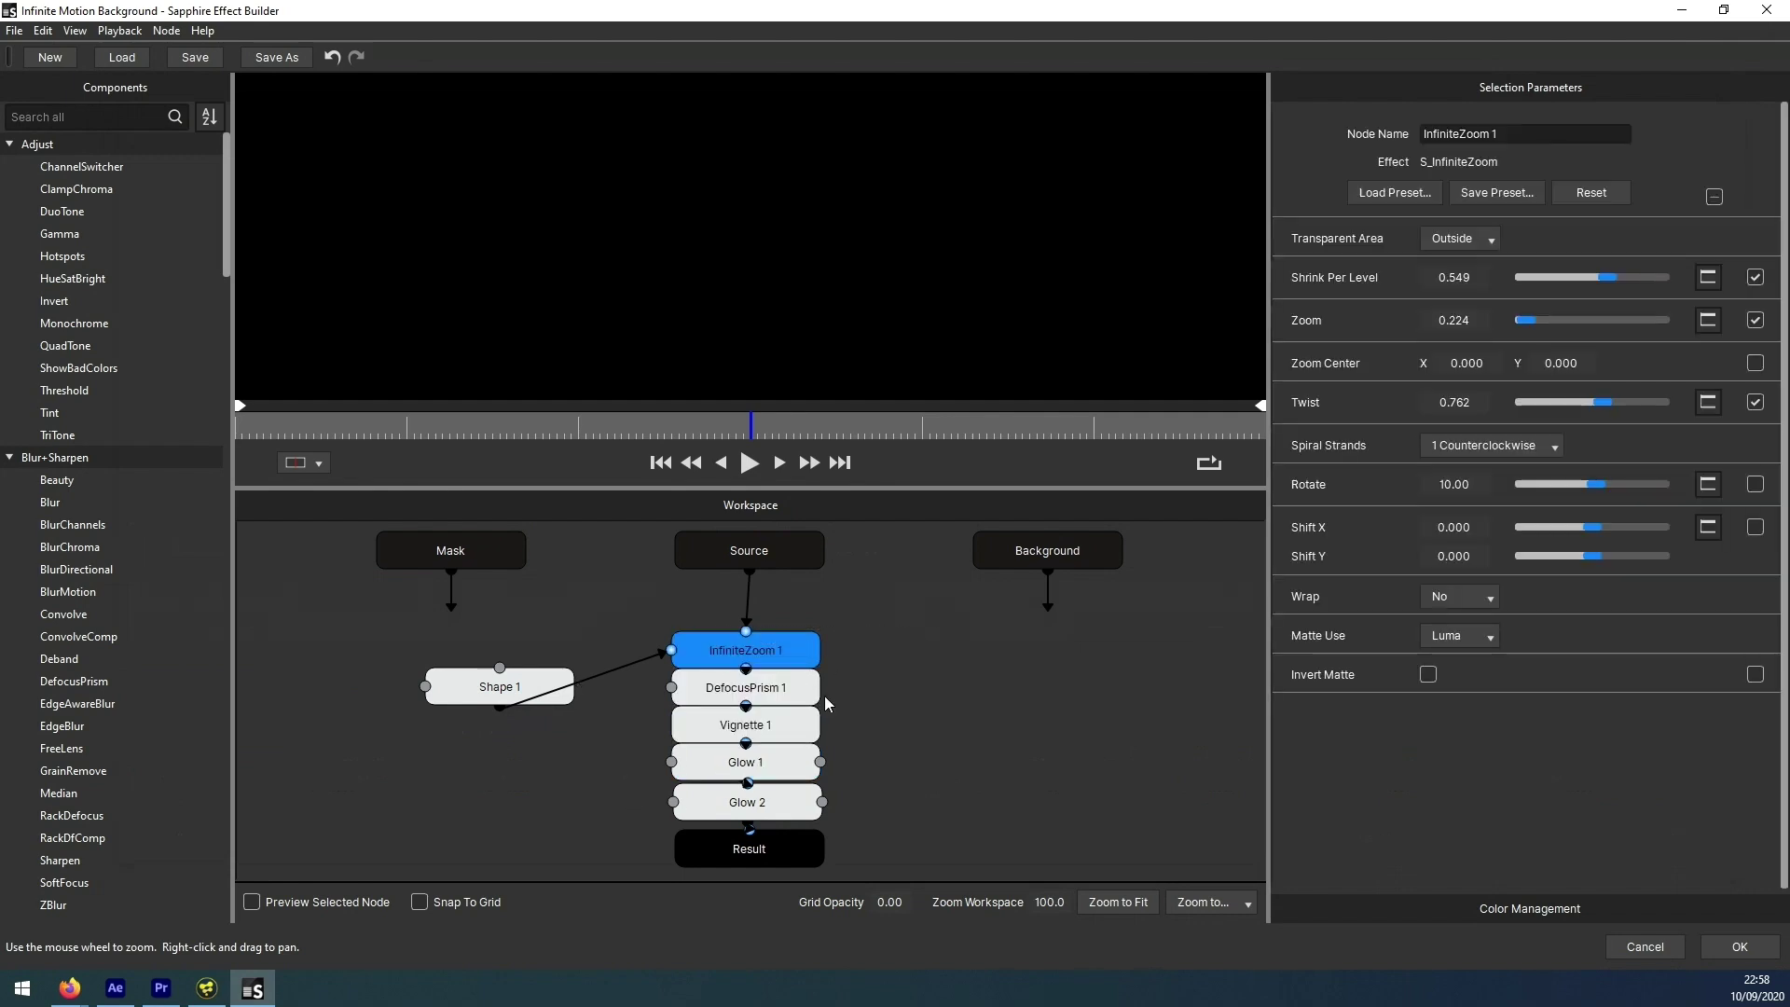
mouse_move(858, 696)
mouse_down()
mouse_move(815, 880)
mouse_move(861, 678)
mouse_up()
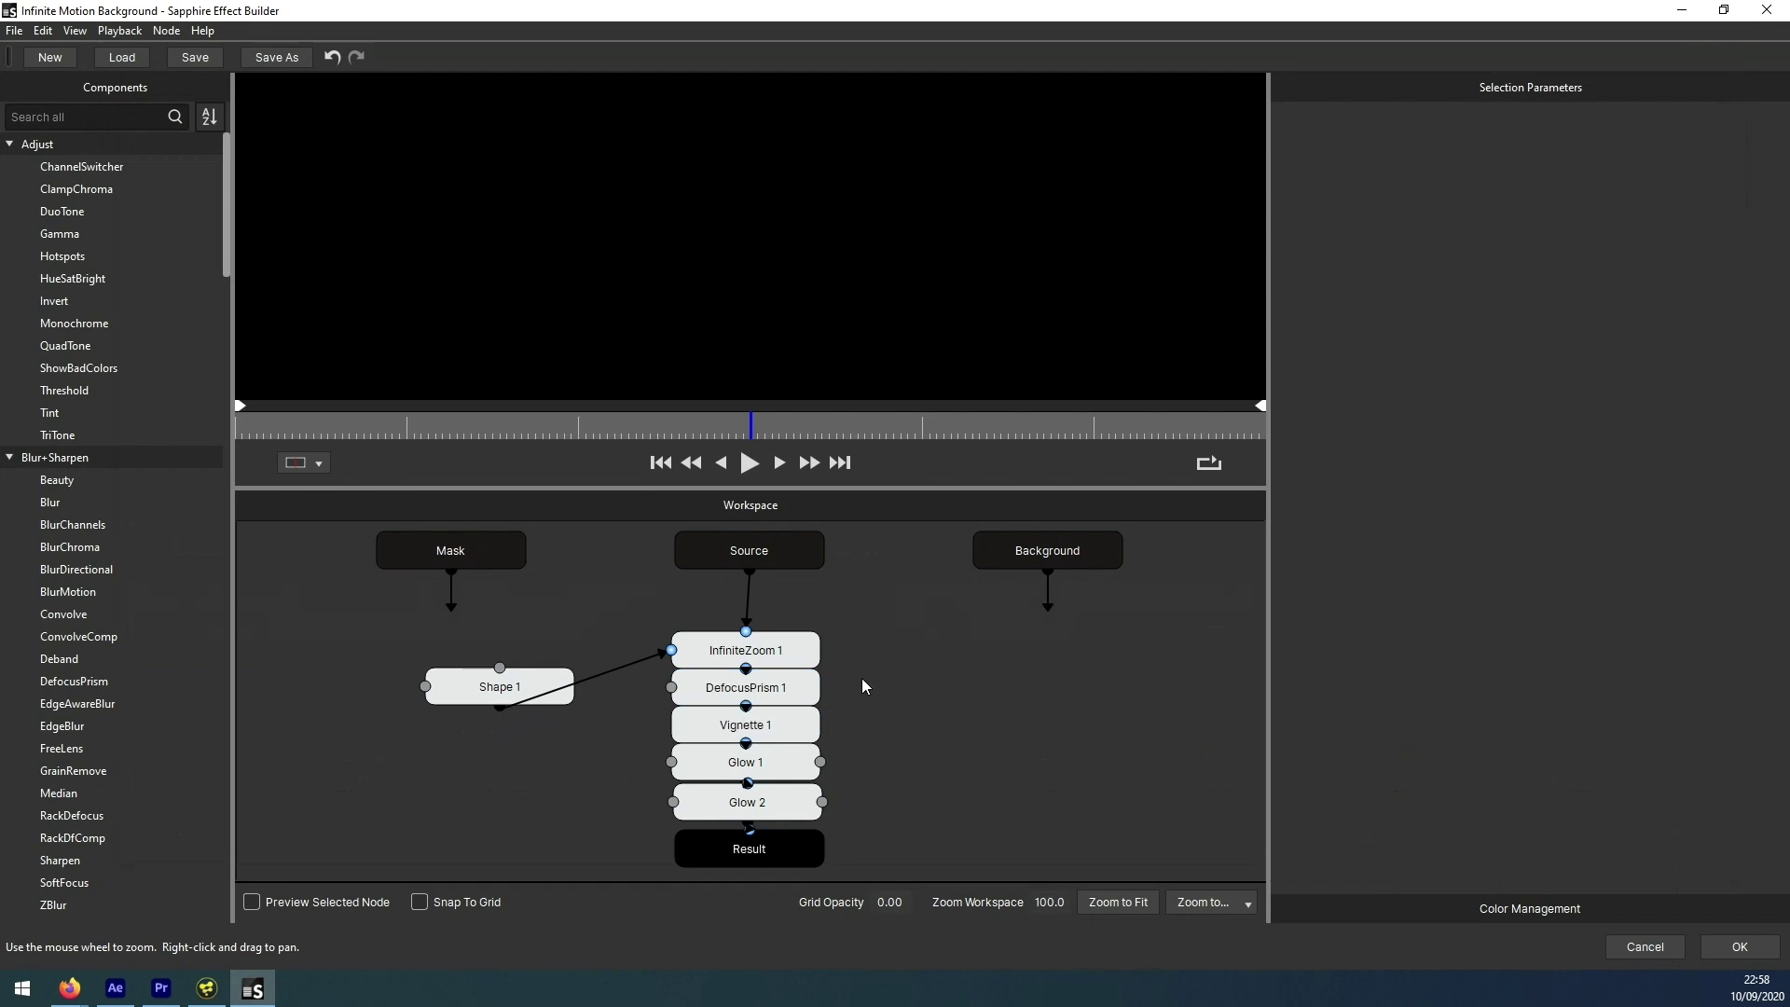
- Examine the parameters of the DefocusPrism 1, Vignette 1, Glow 1, Glow 2 and Shape 1 nodes
click(746, 687)
click(746, 737)
click(764, 761)
click(750, 802)
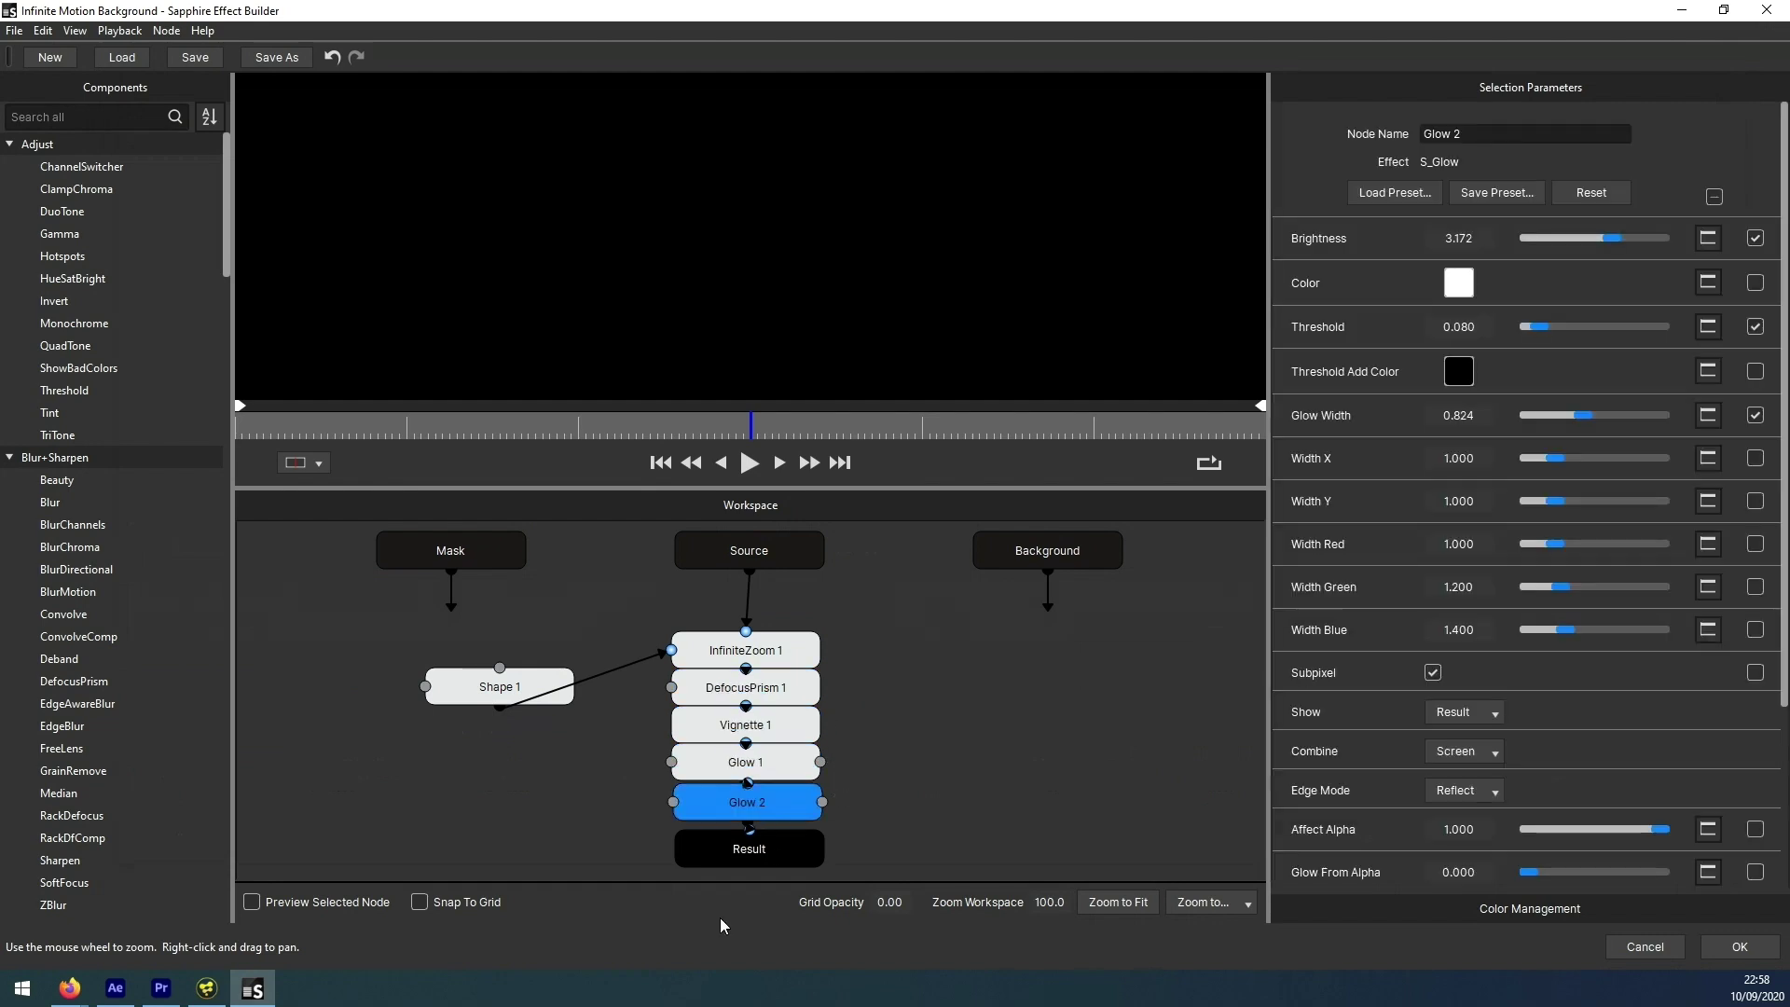
click(550, 697)
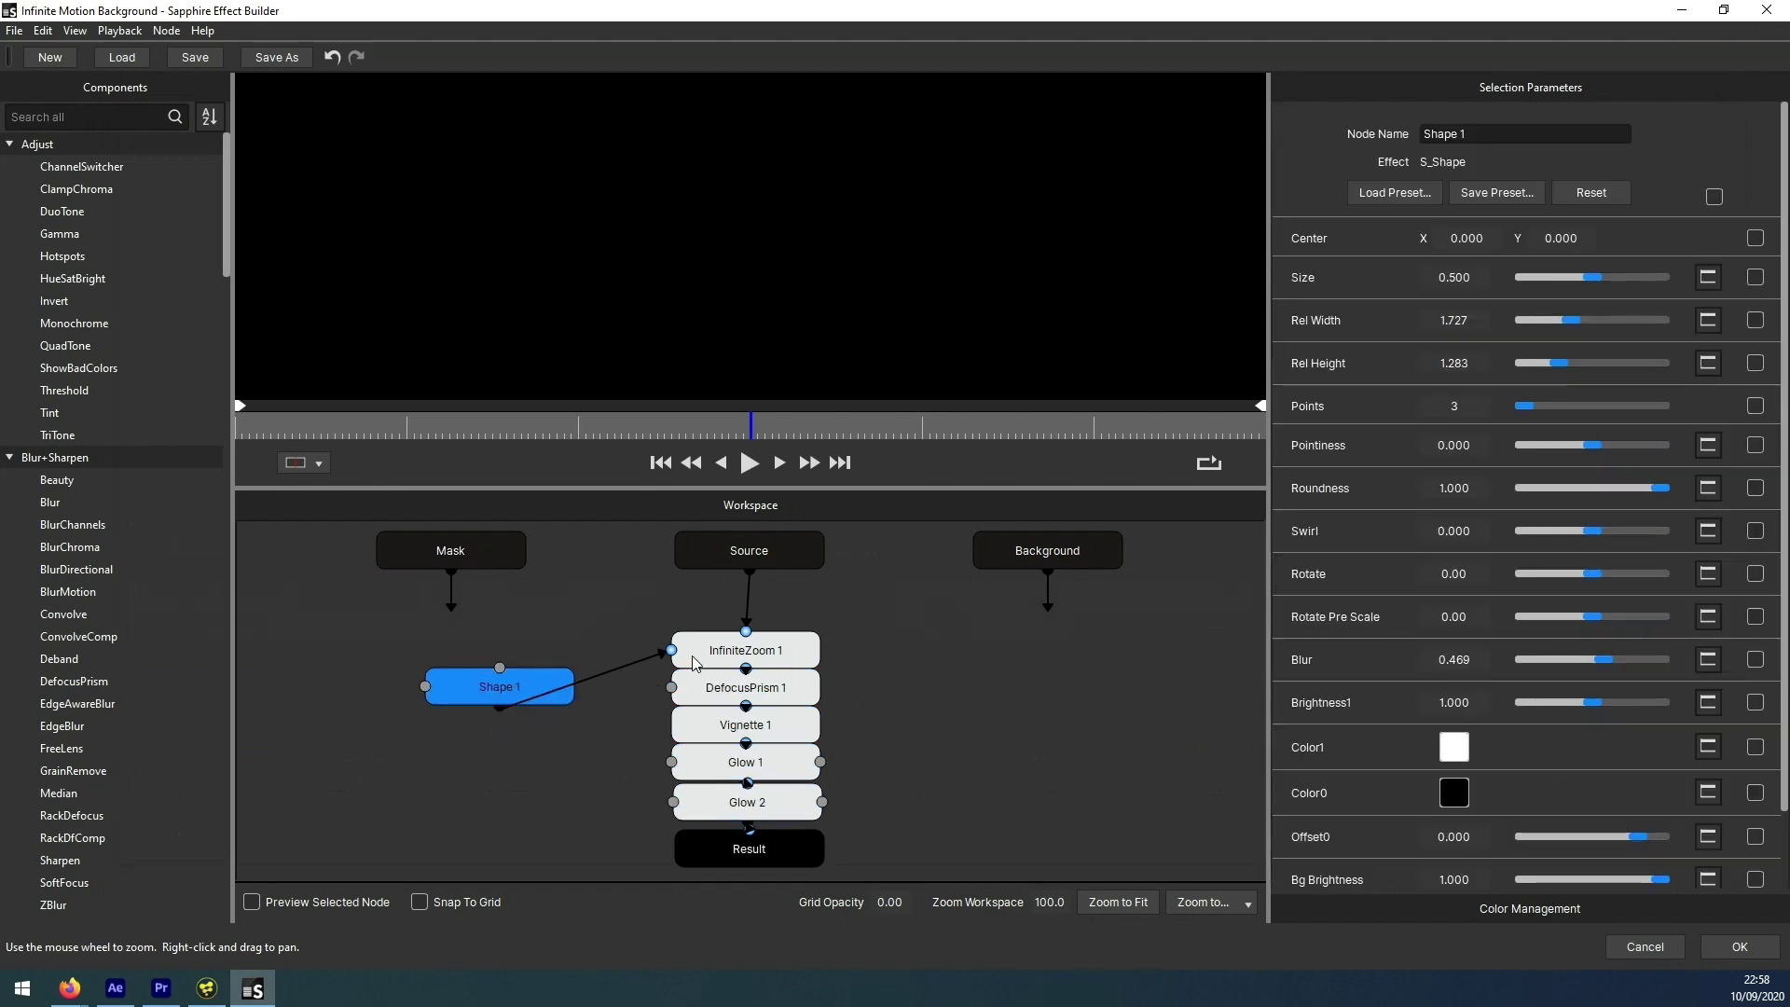
- Insert a TexturePlasma node between Source and InfiniteZoom 1 and turn on previewing of the selected node
click(691, 449)
drag(296, 431, 596, 422)
drag(227, 238, 230, 621)
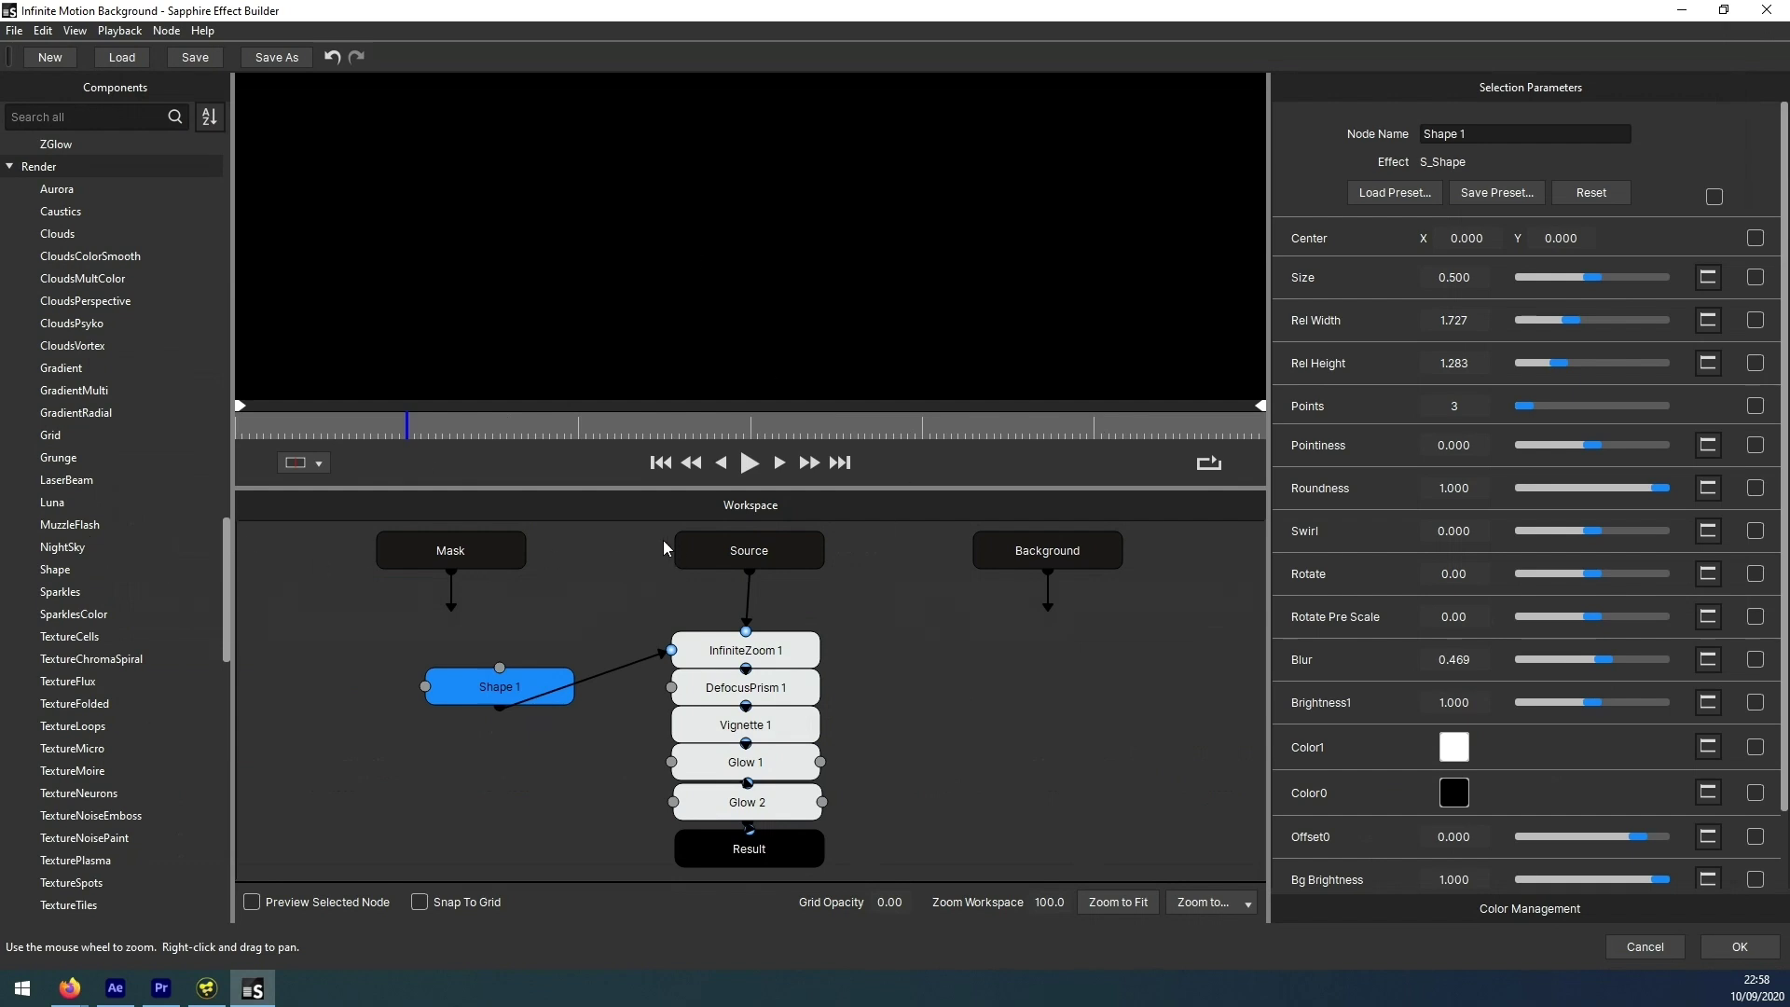
drag(220, 560, 233, 565)
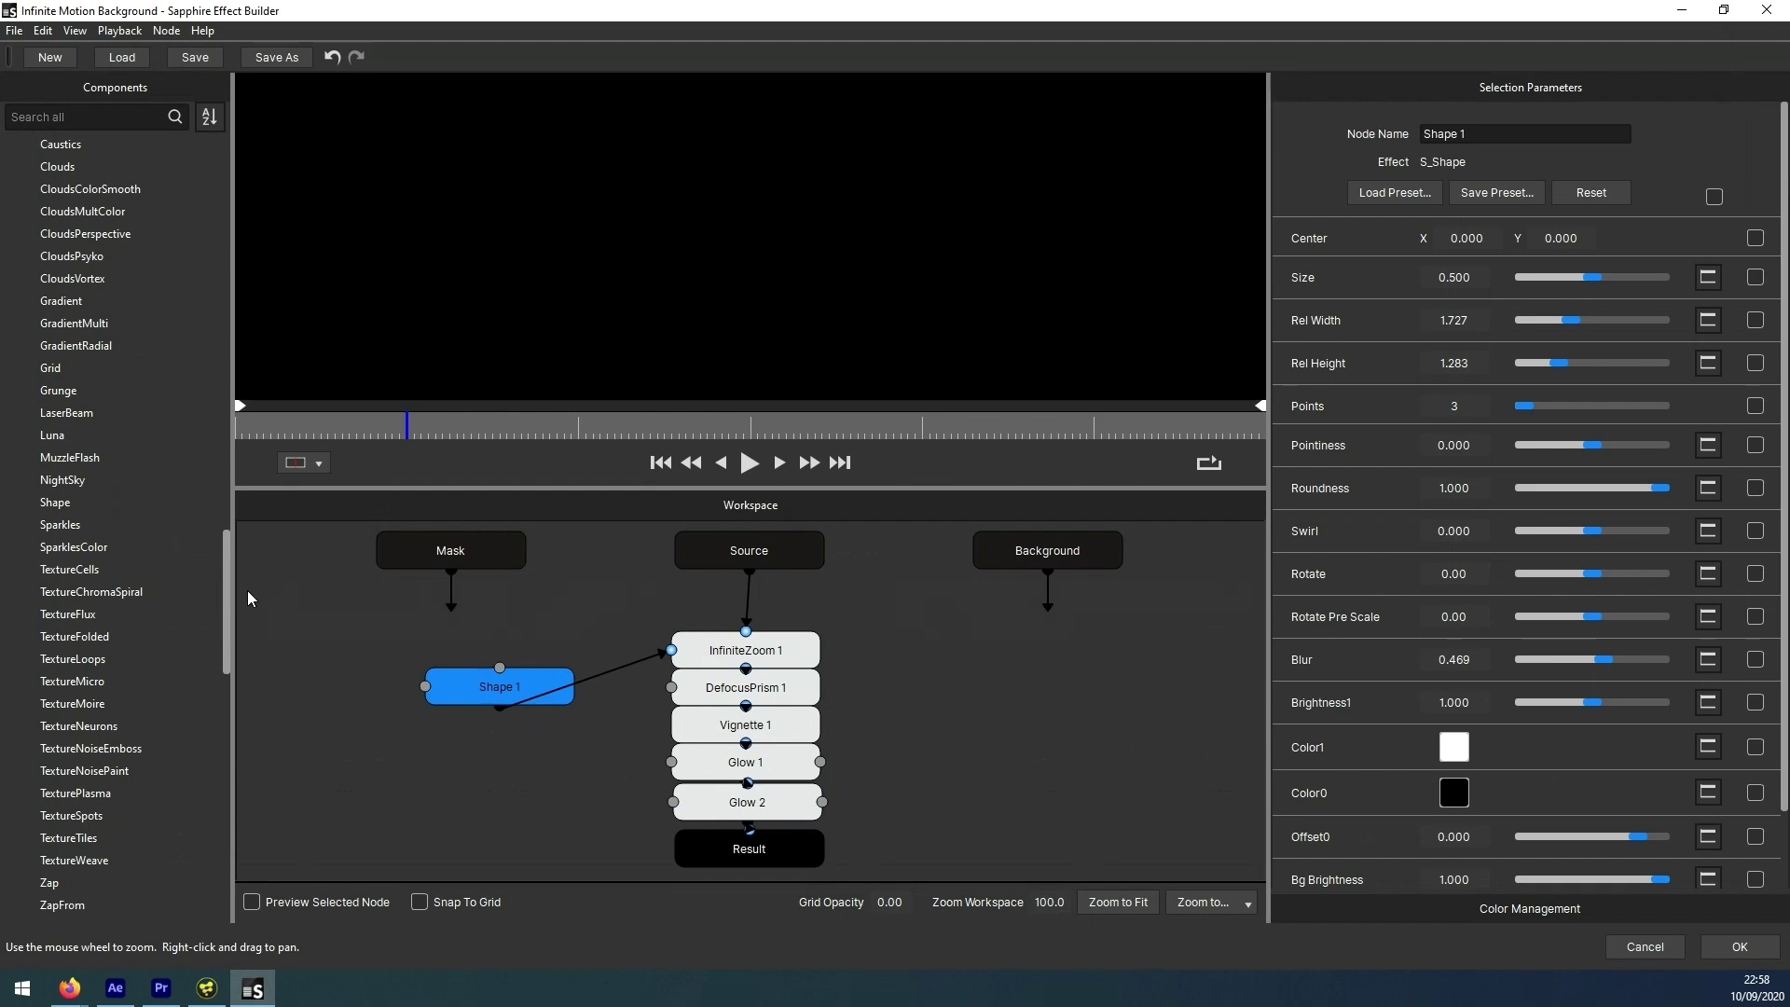
drag(225, 572, 227, 579)
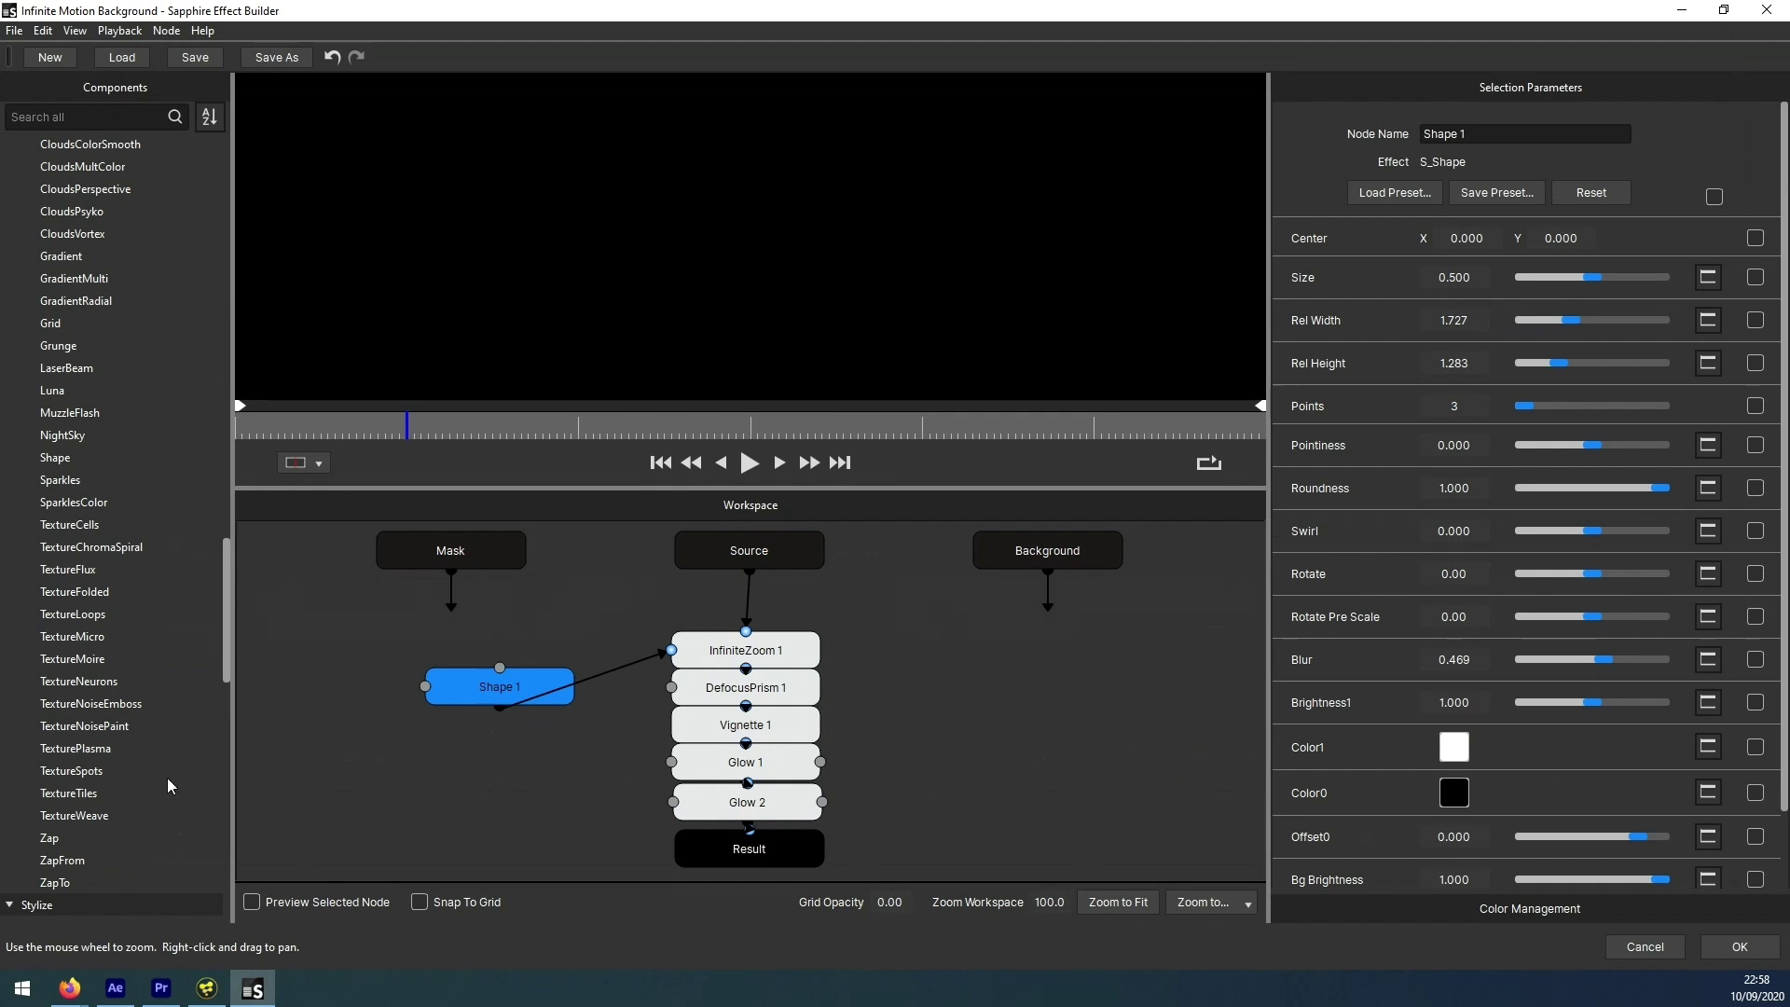
drag(69, 749, 747, 608)
click(251, 902)
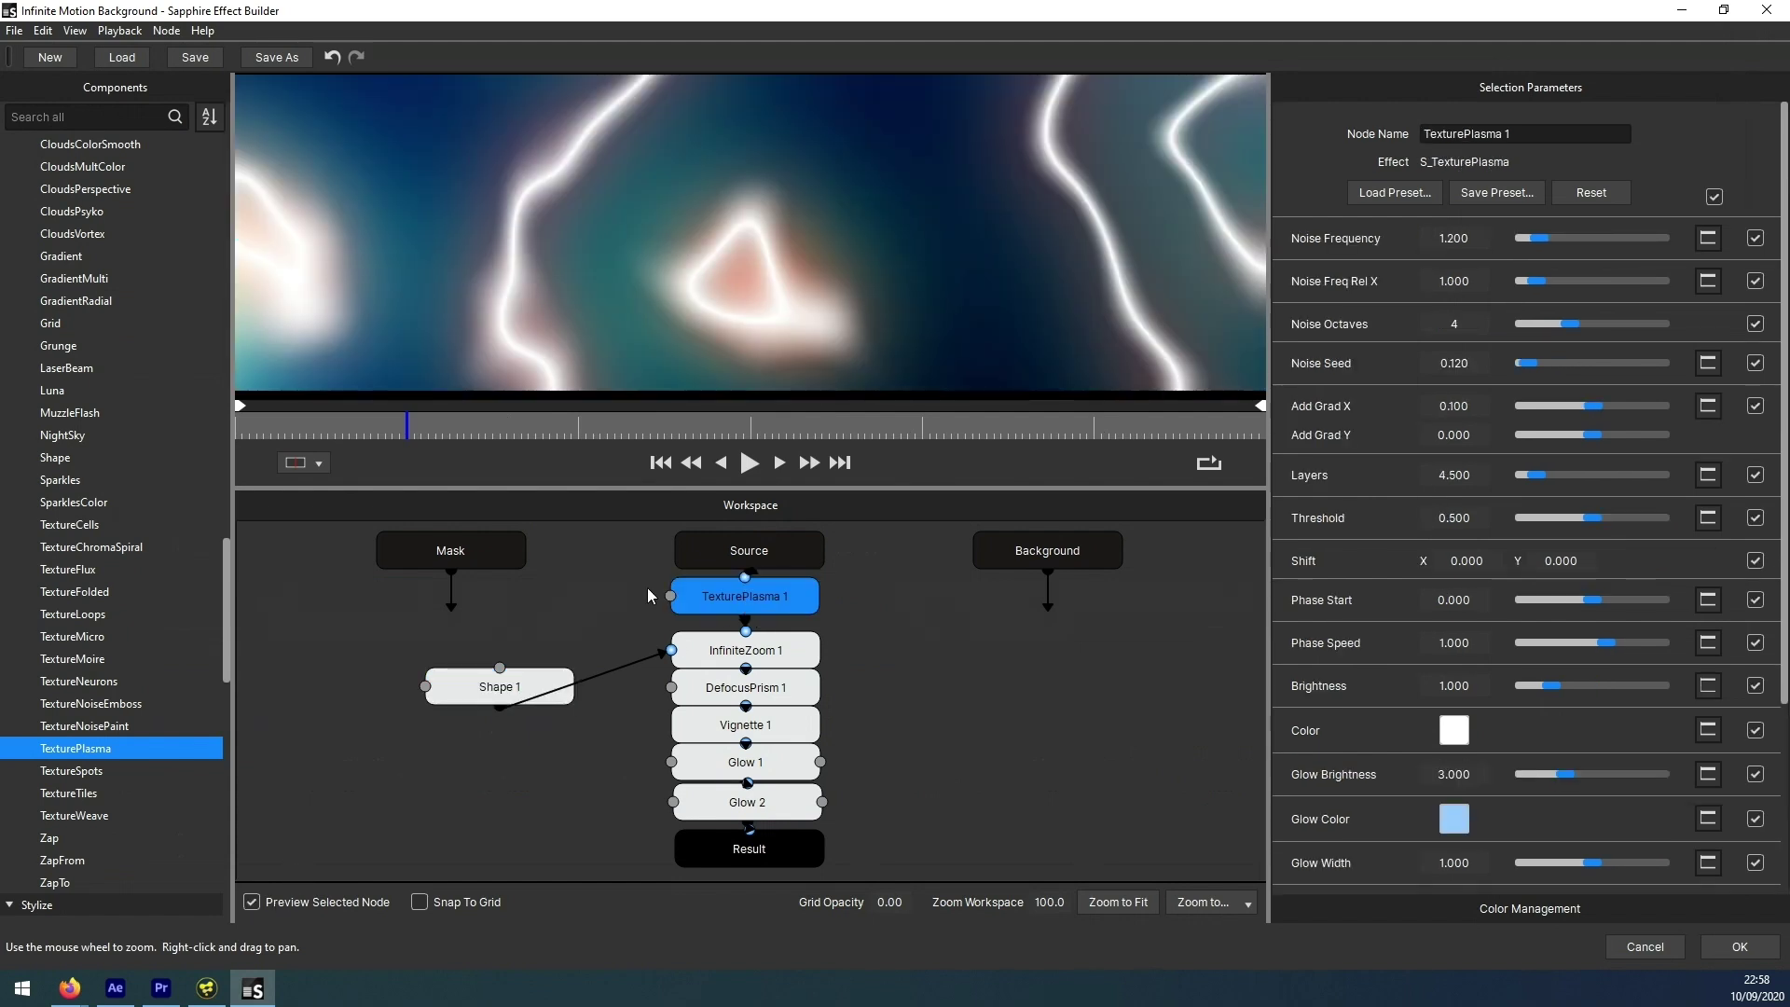
- Enlarge the preview area, zoom it out to show the full frame and scrub through TexturePlasma 1's animation
drag(816, 486, 816, 655)
drag(736, 595, 798, 604)
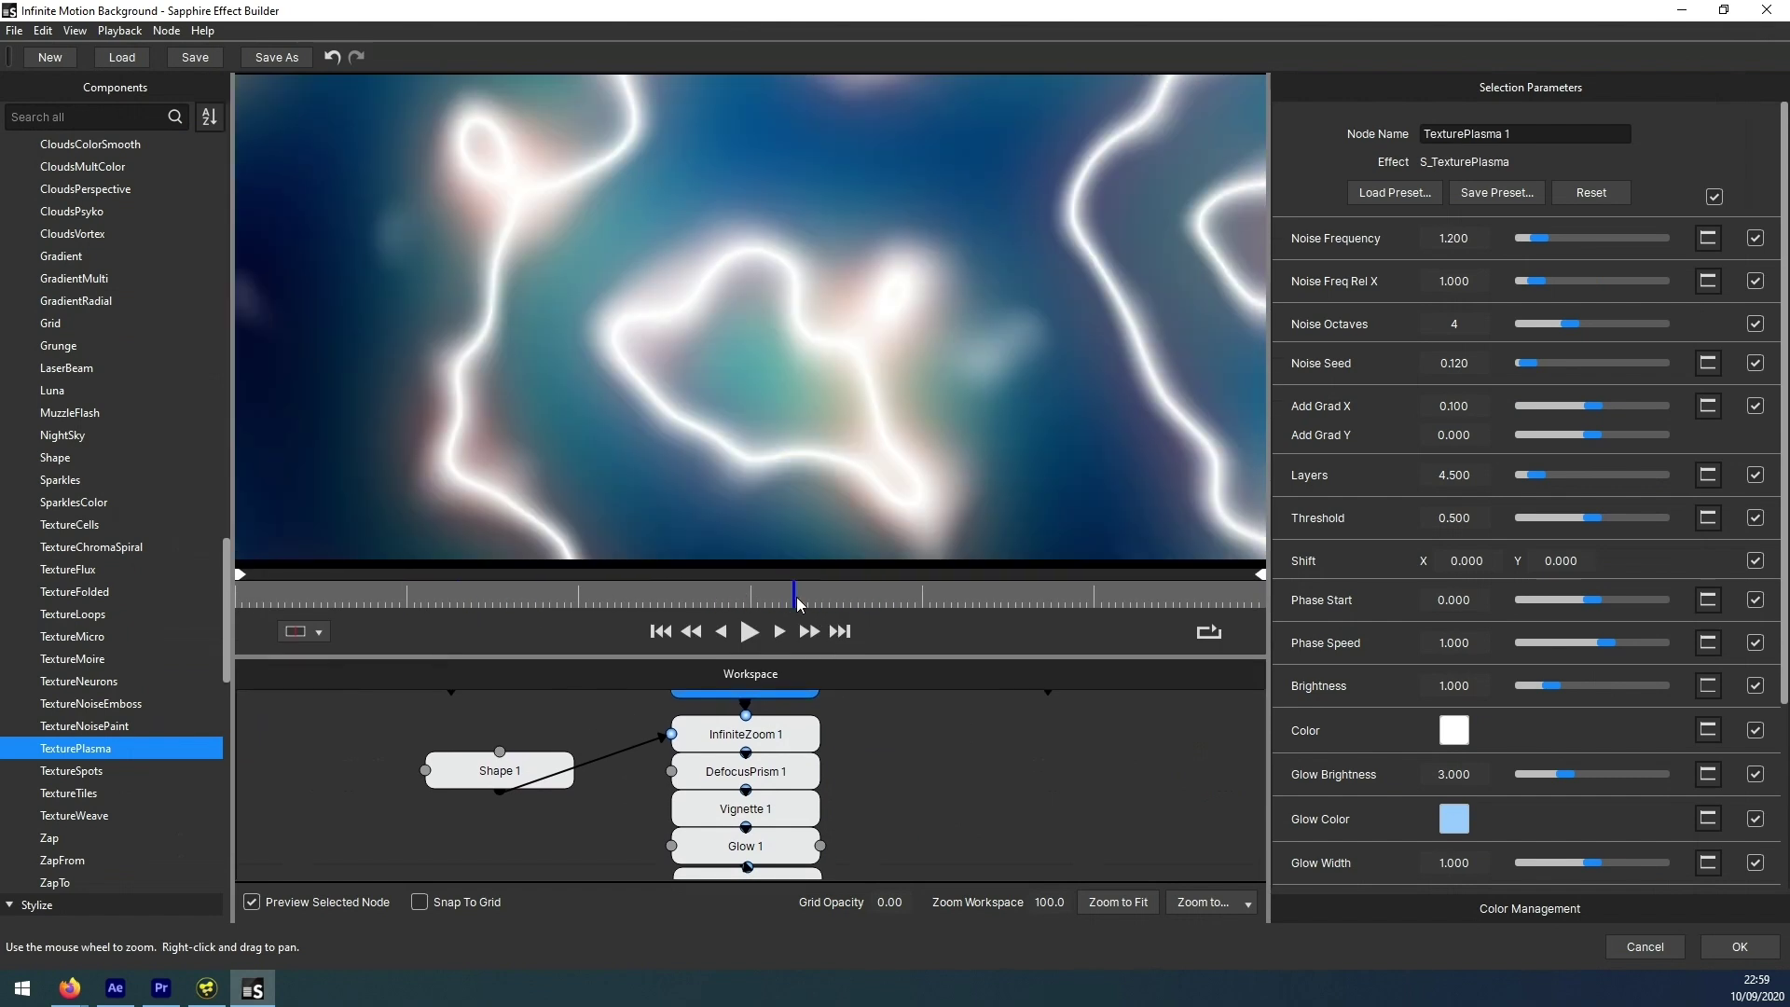
key(f)
key(1)
scroll(826, 356, down, 3)
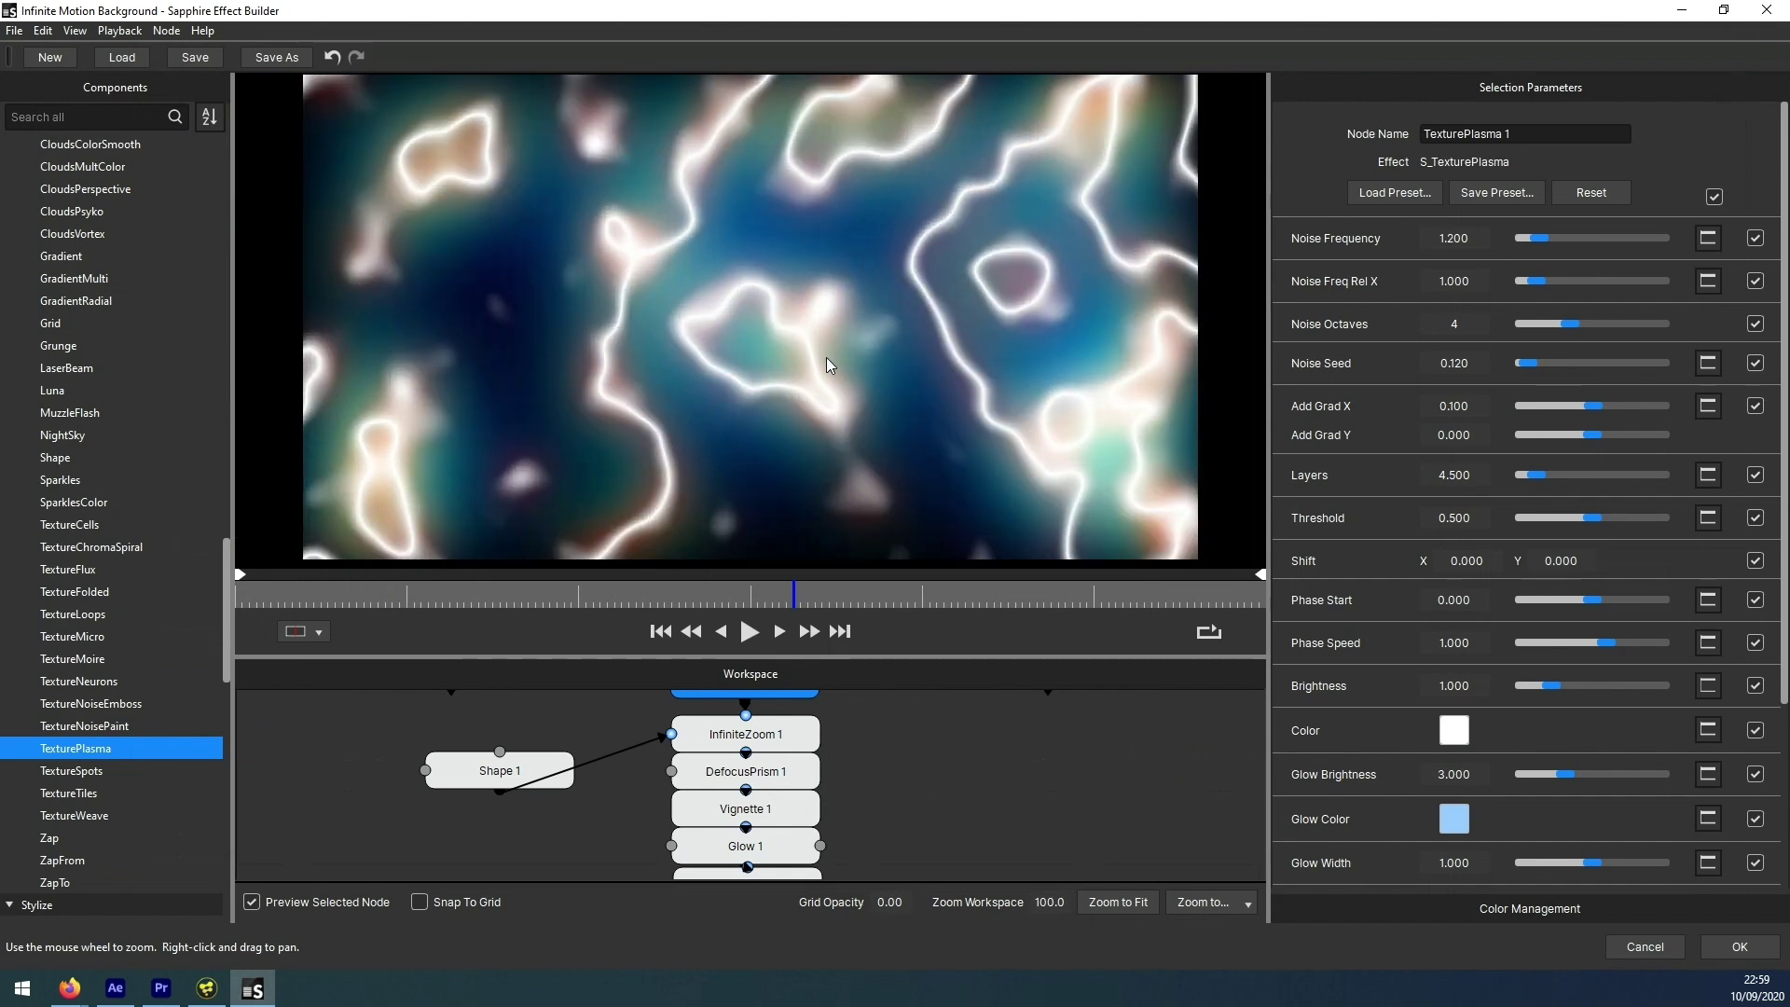
click(717, 593)
click(823, 593)
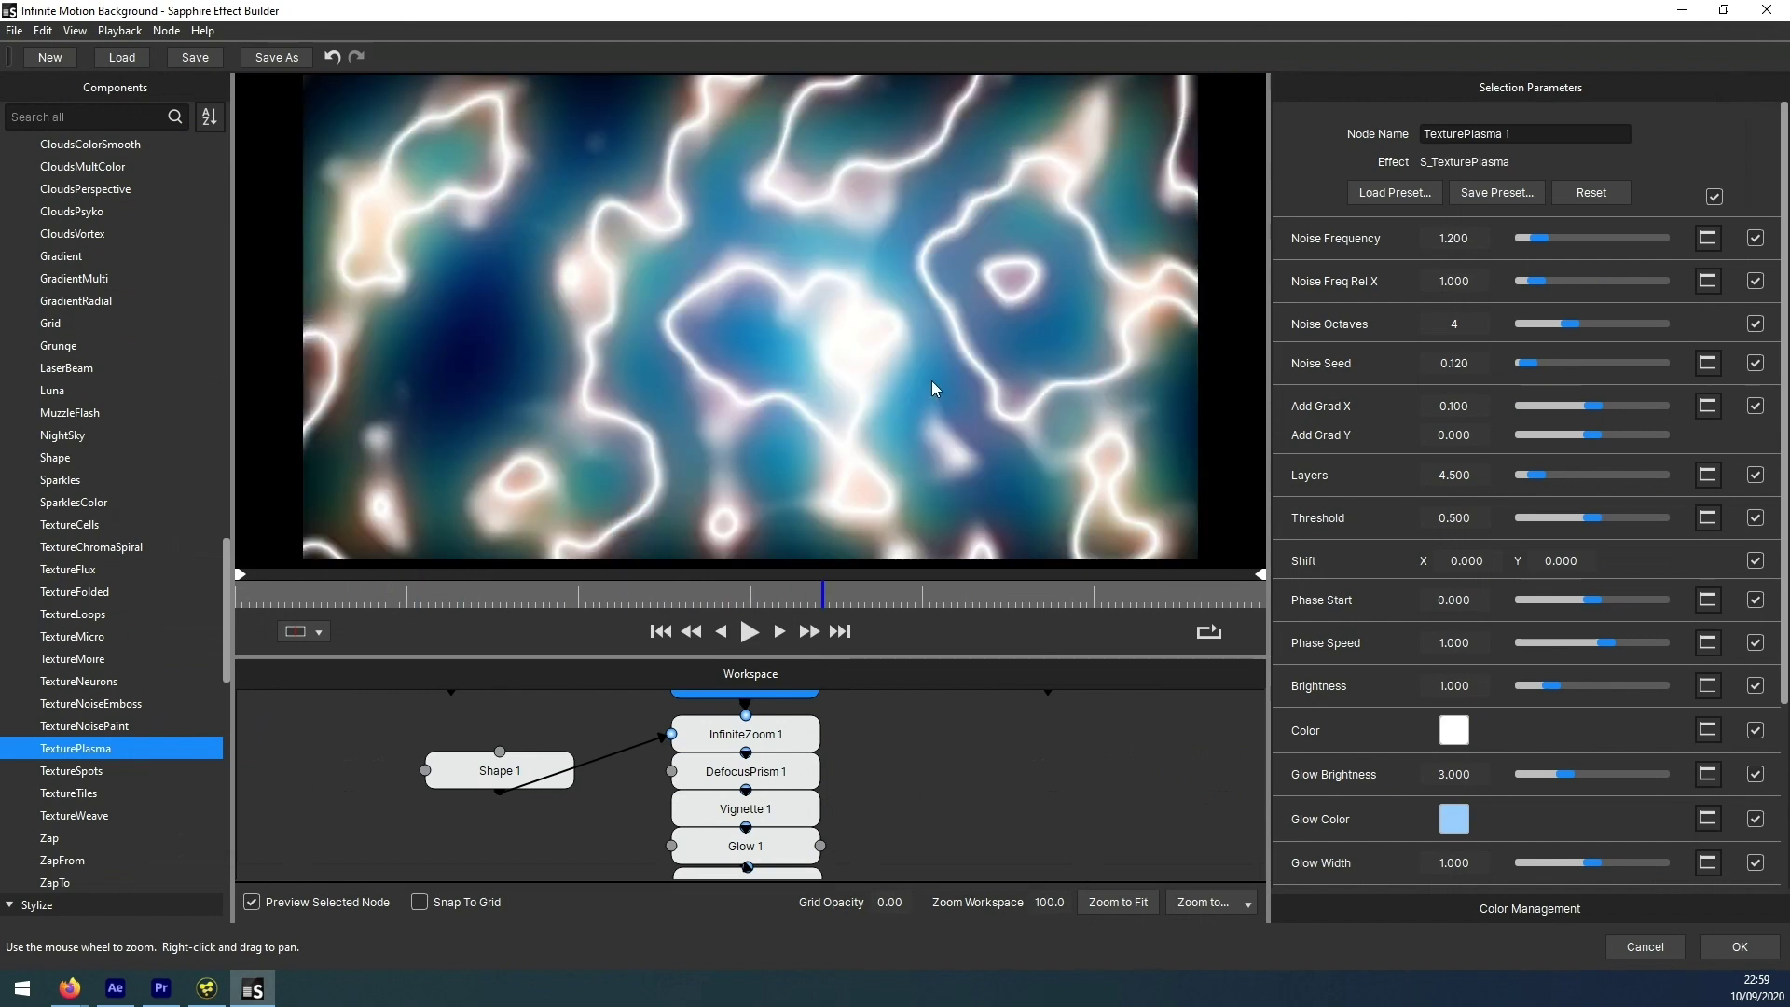
- Preview the InfiniteZoom 1 node and scrub through its spiralling result
click(802, 734)
drag(526, 593, 901, 597)
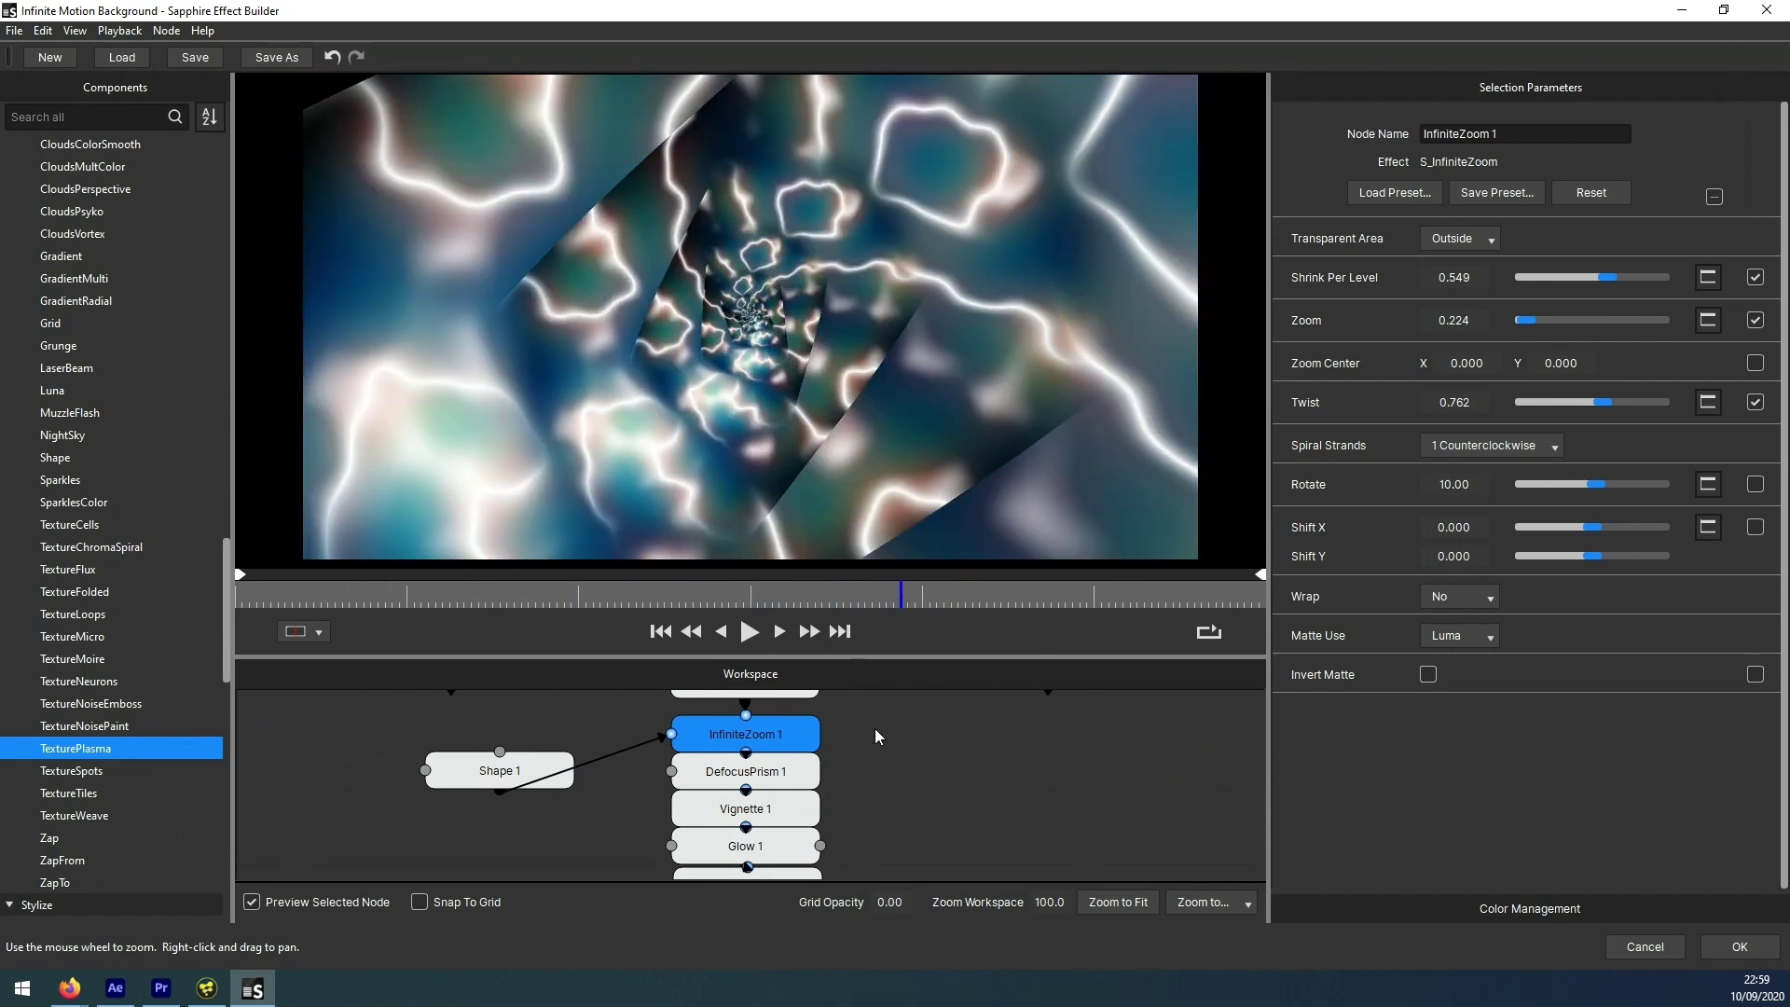
drag(781, 732, 784, 724)
- Reduce DefocusPrism 1's Boost Highlights to 2.639 and its Brightness to about 0.833
click(793, 765)
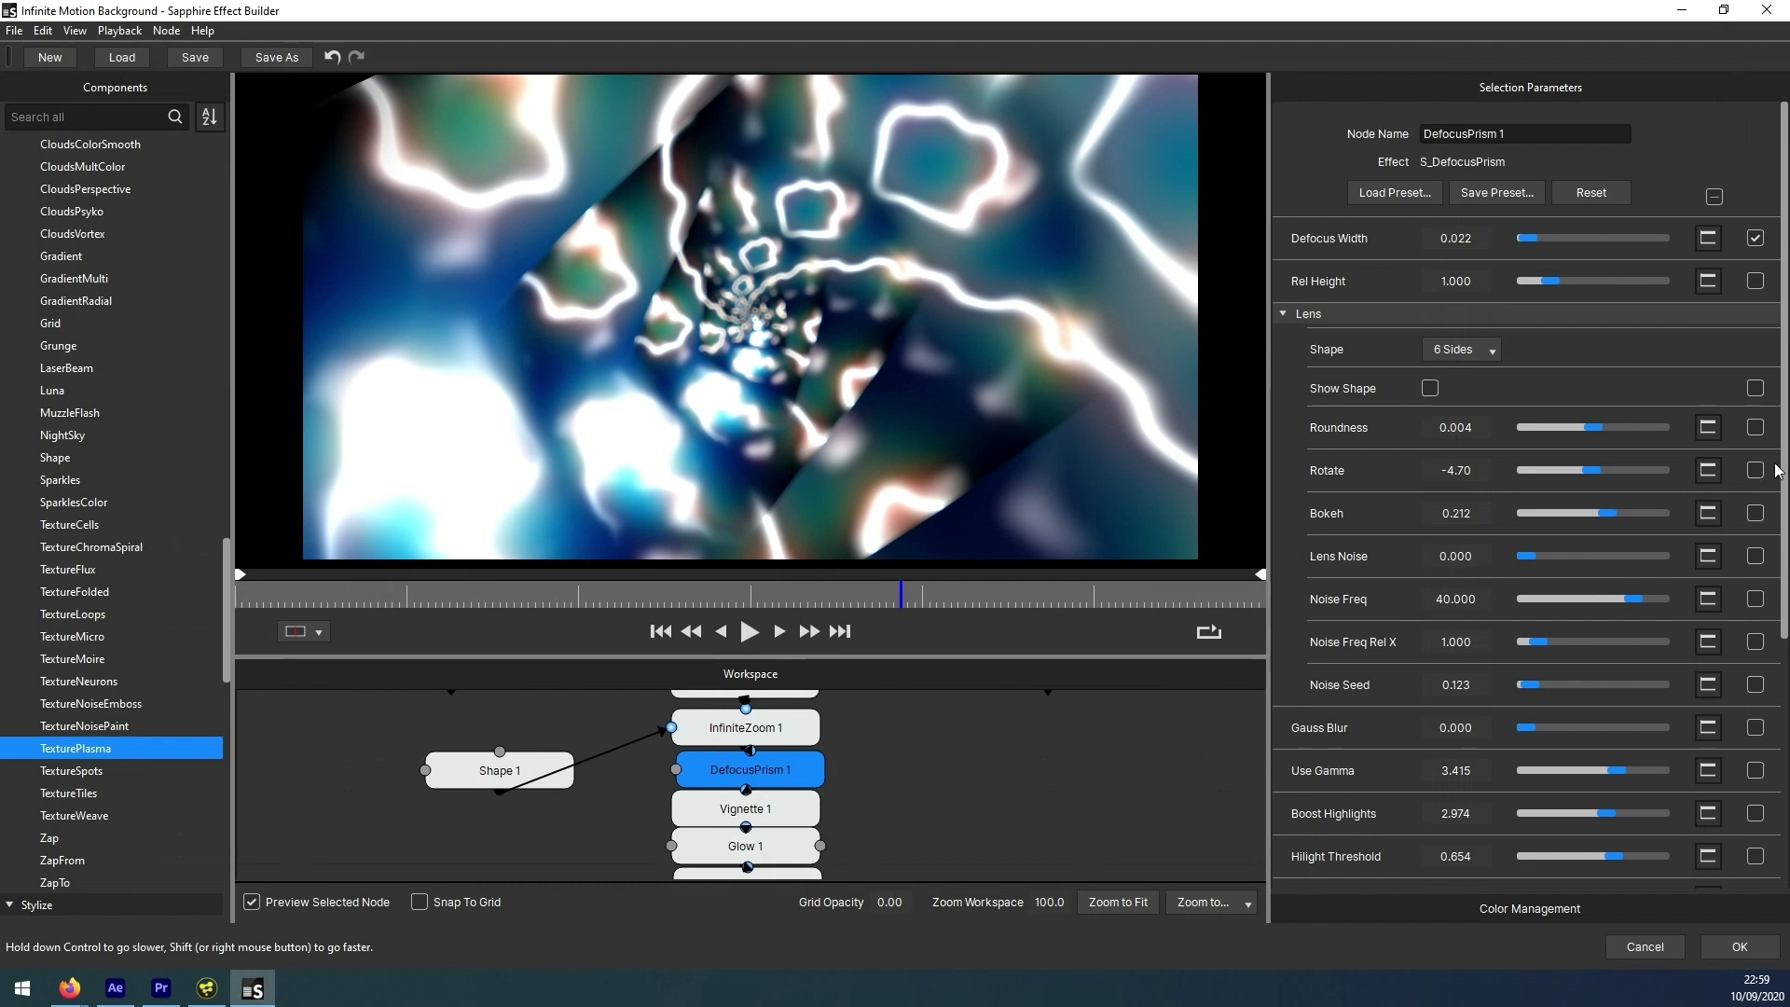
scroll(1555, 573, down, 3)
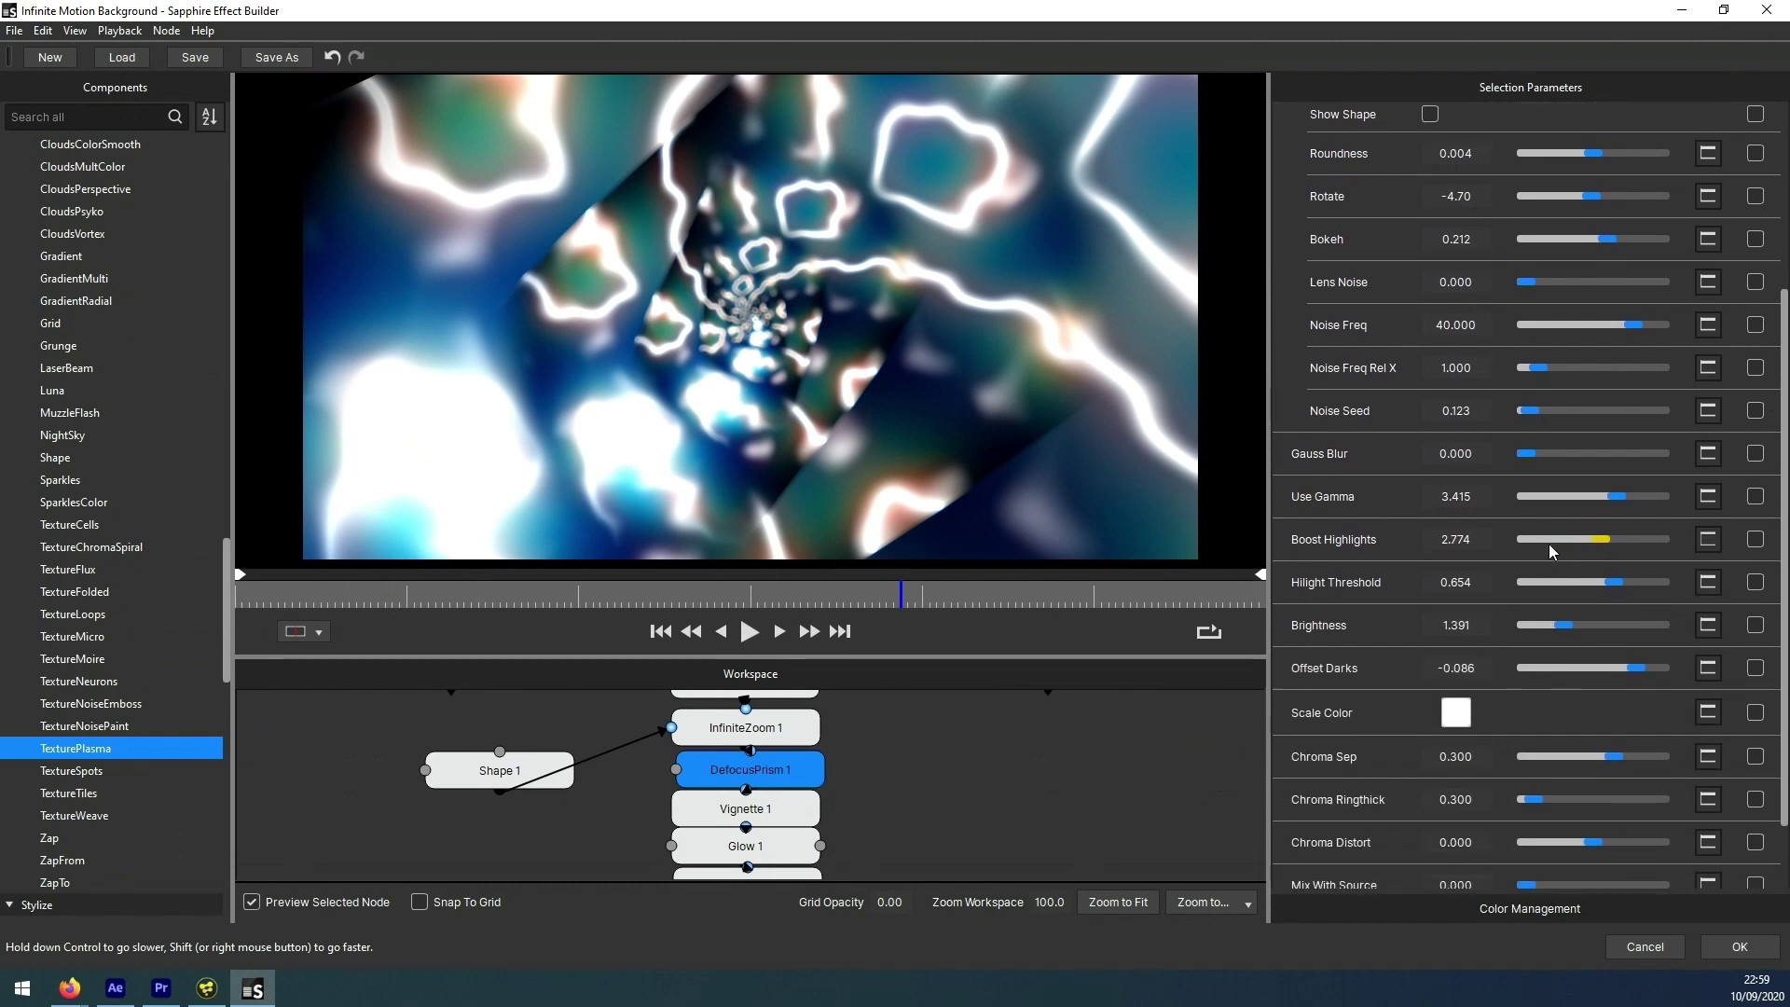
click(1549, 544)
drag(1548, 545, 1597, 541)
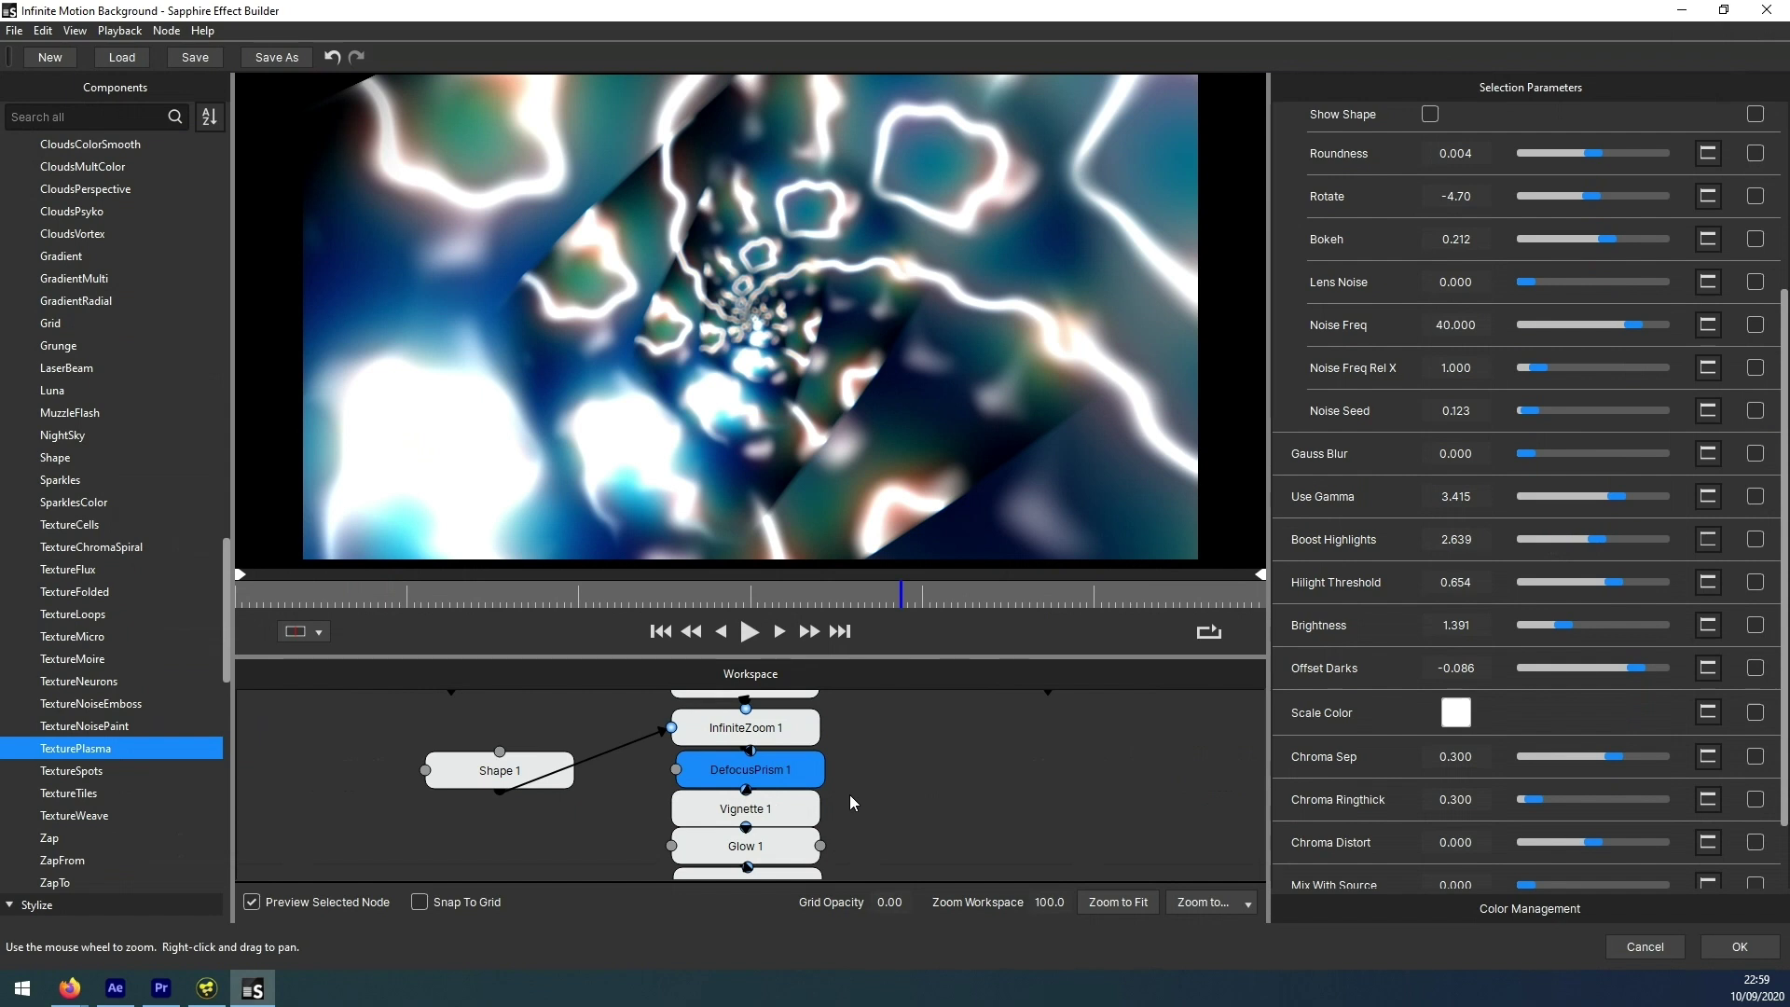
click(1548, 626)
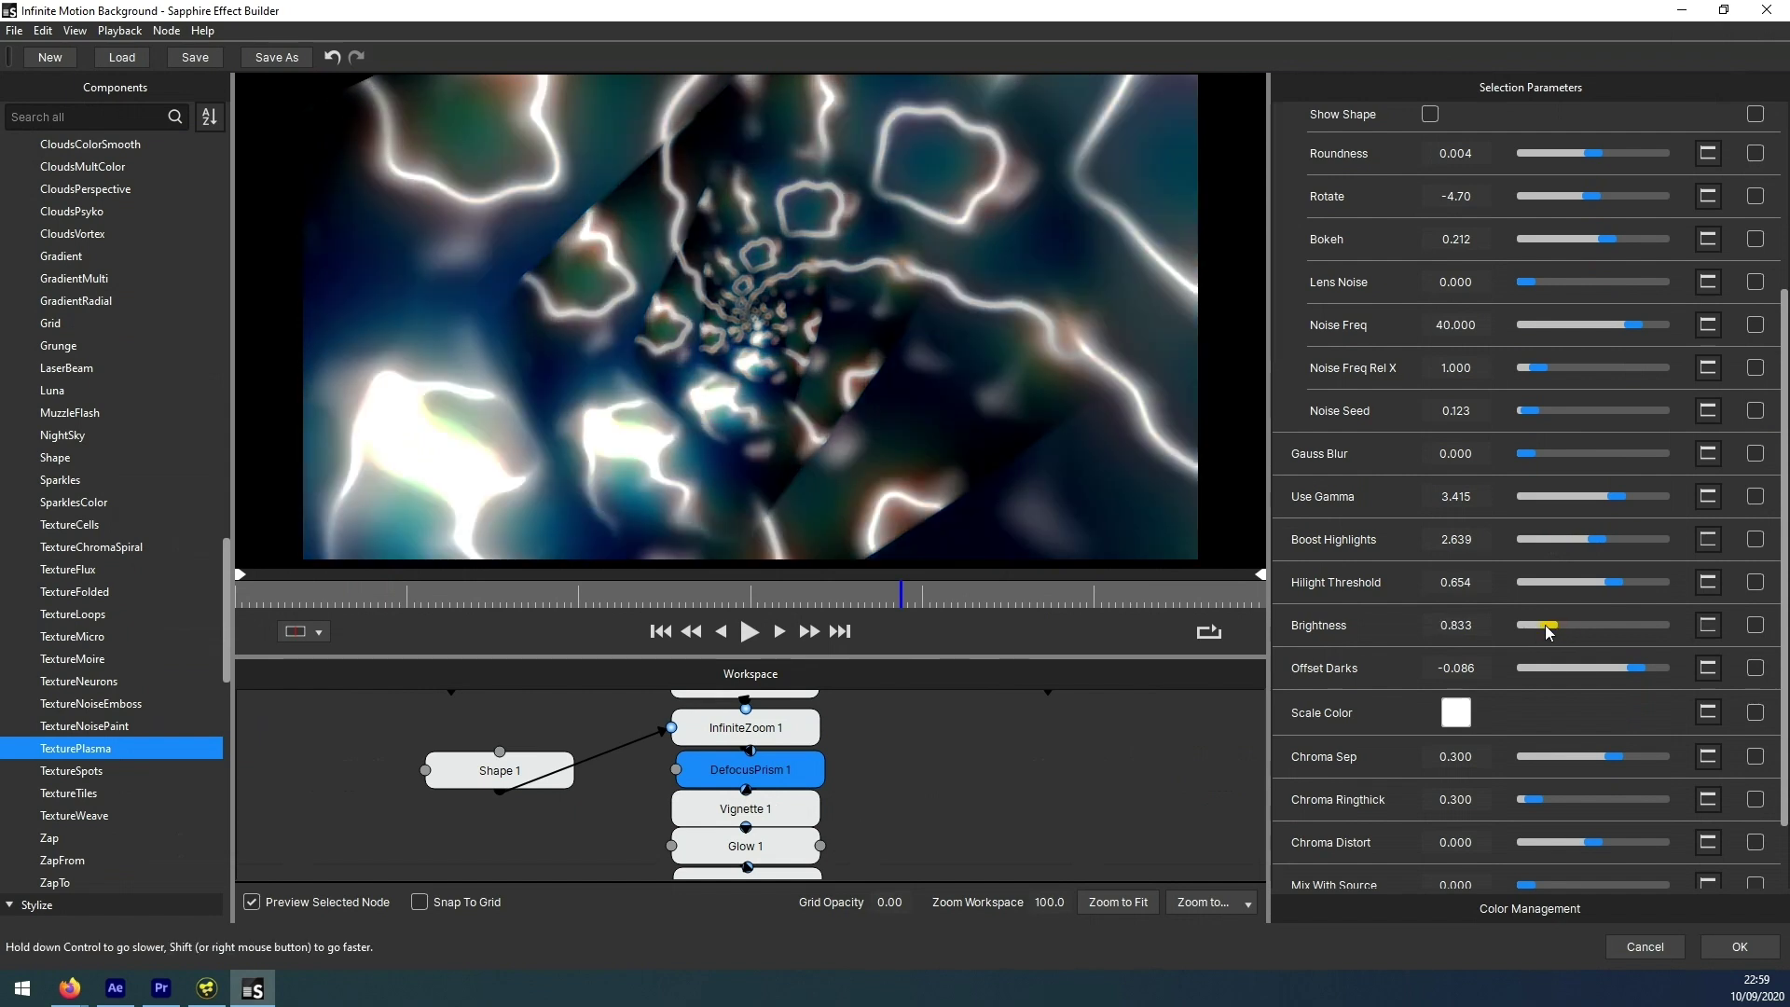
- Check the Vignette 1 node and raise Glow 1's Threshold to 0.518
click(742, 801)
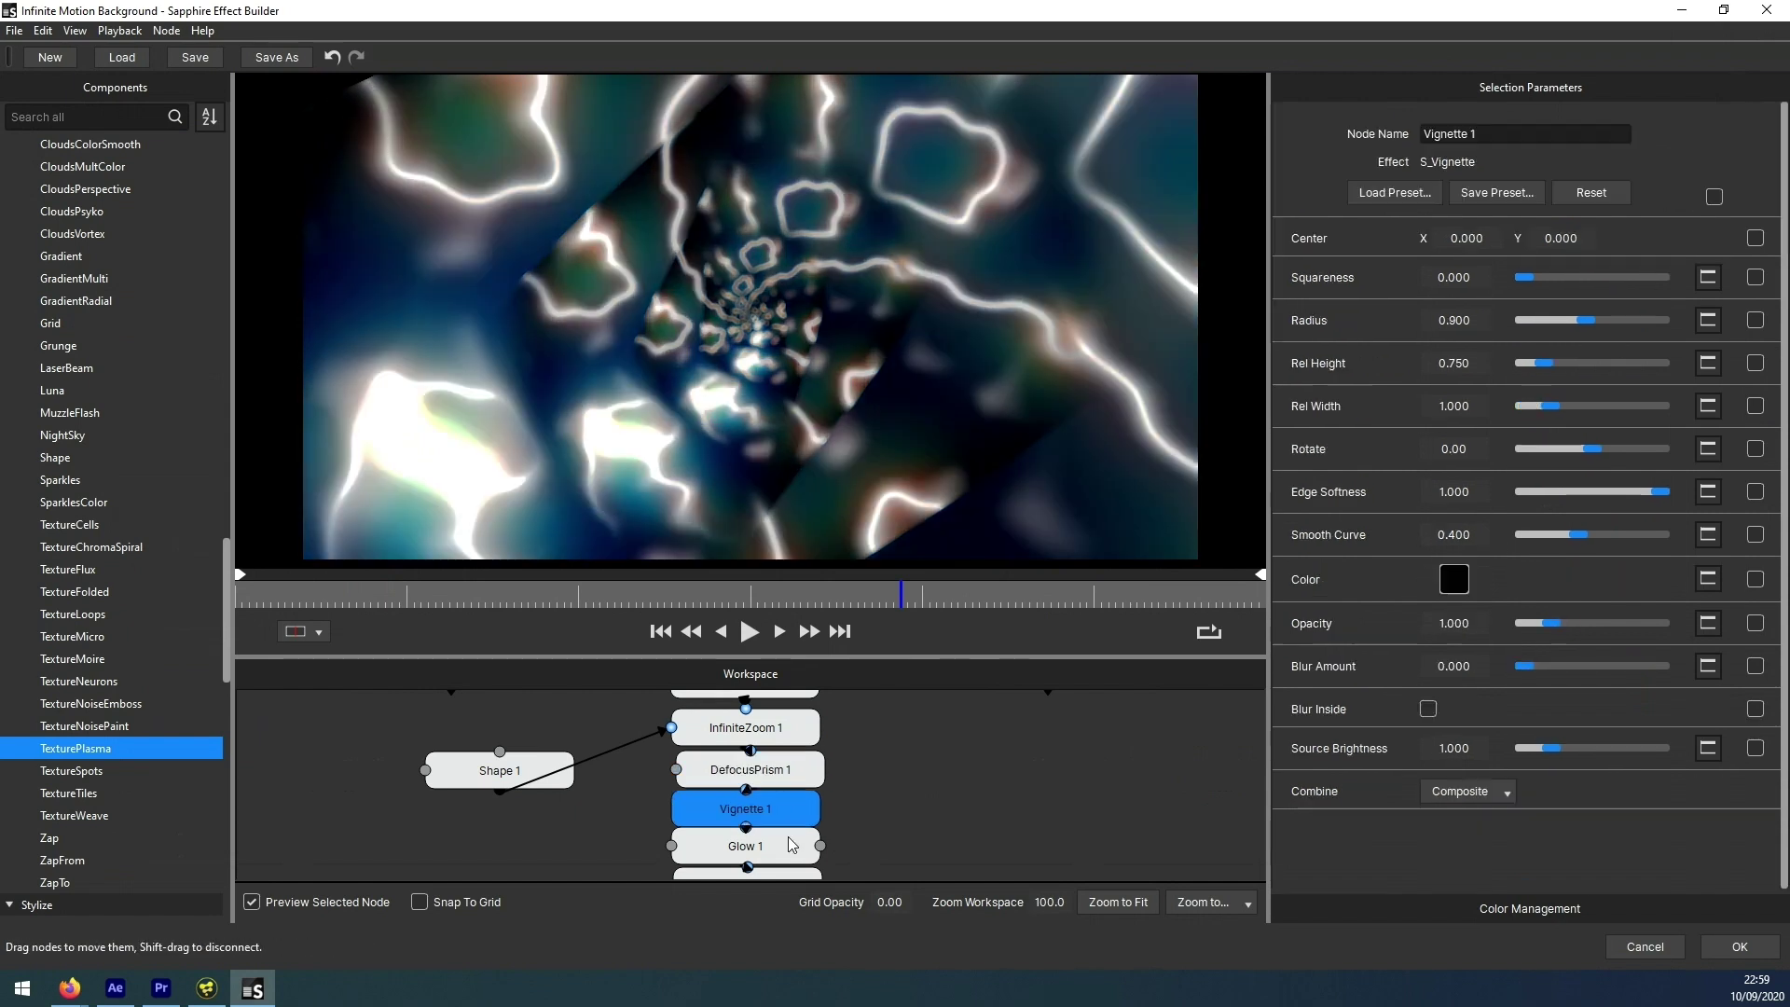
key(Delete)
key(ctrl+z)
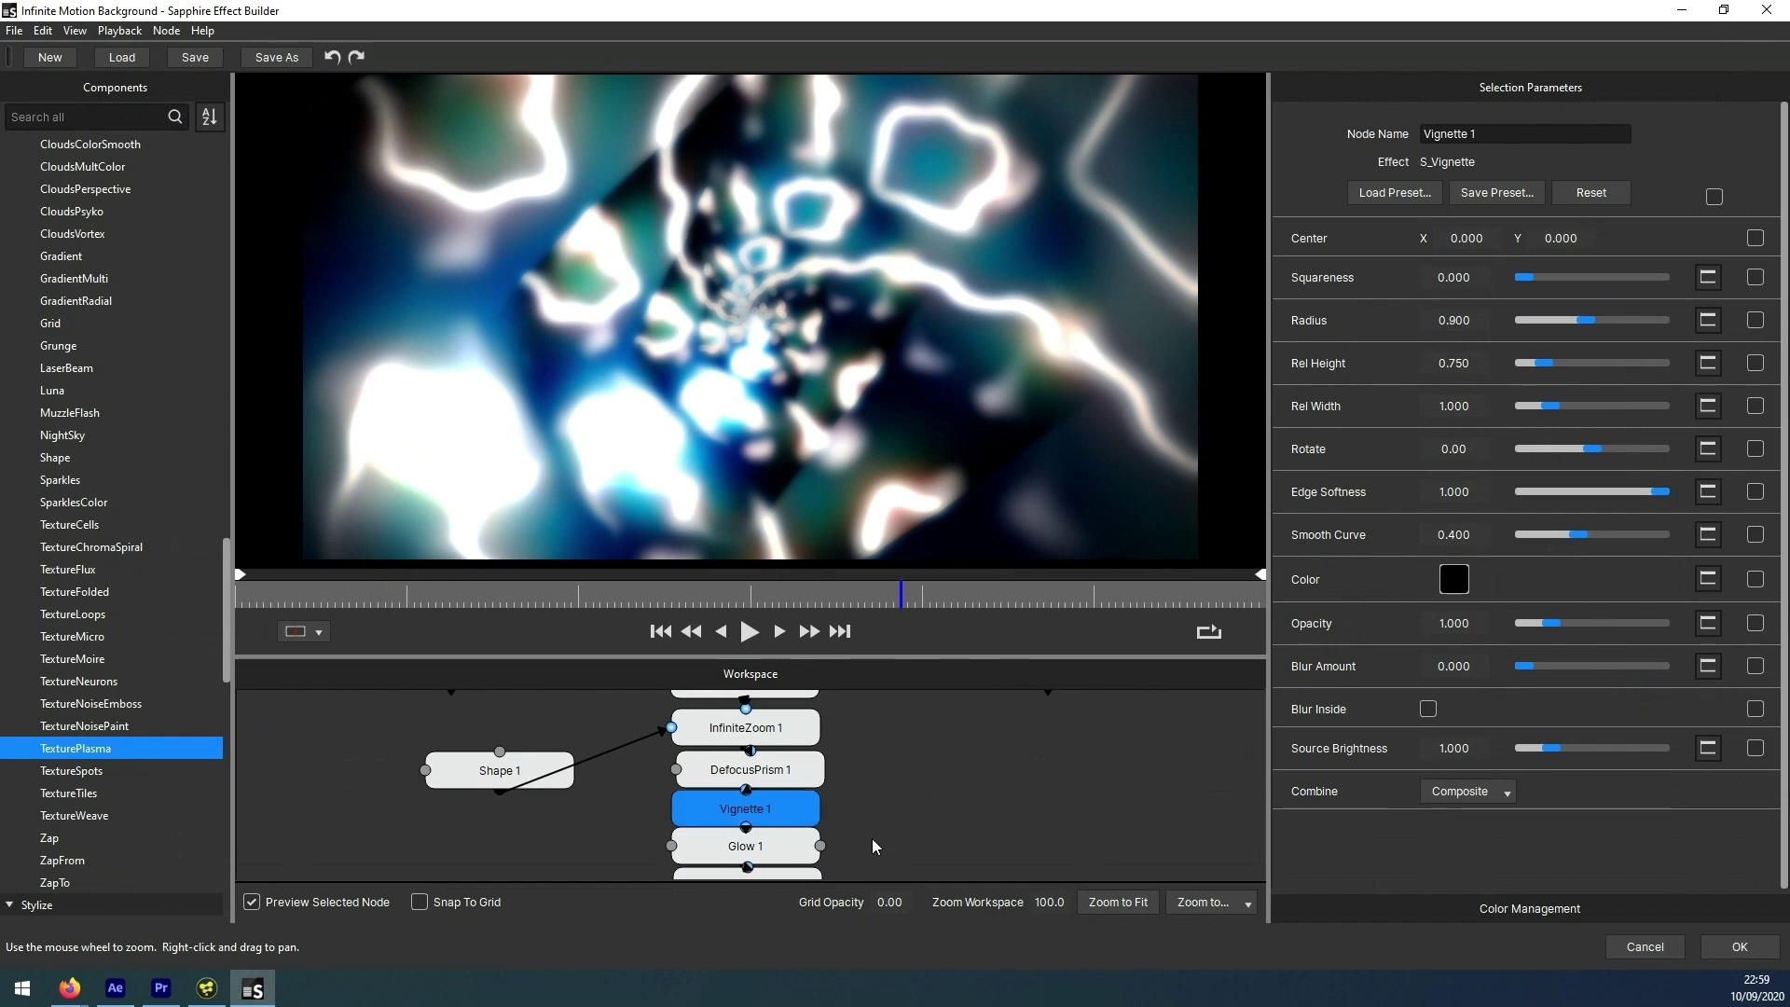
click(794, 856)
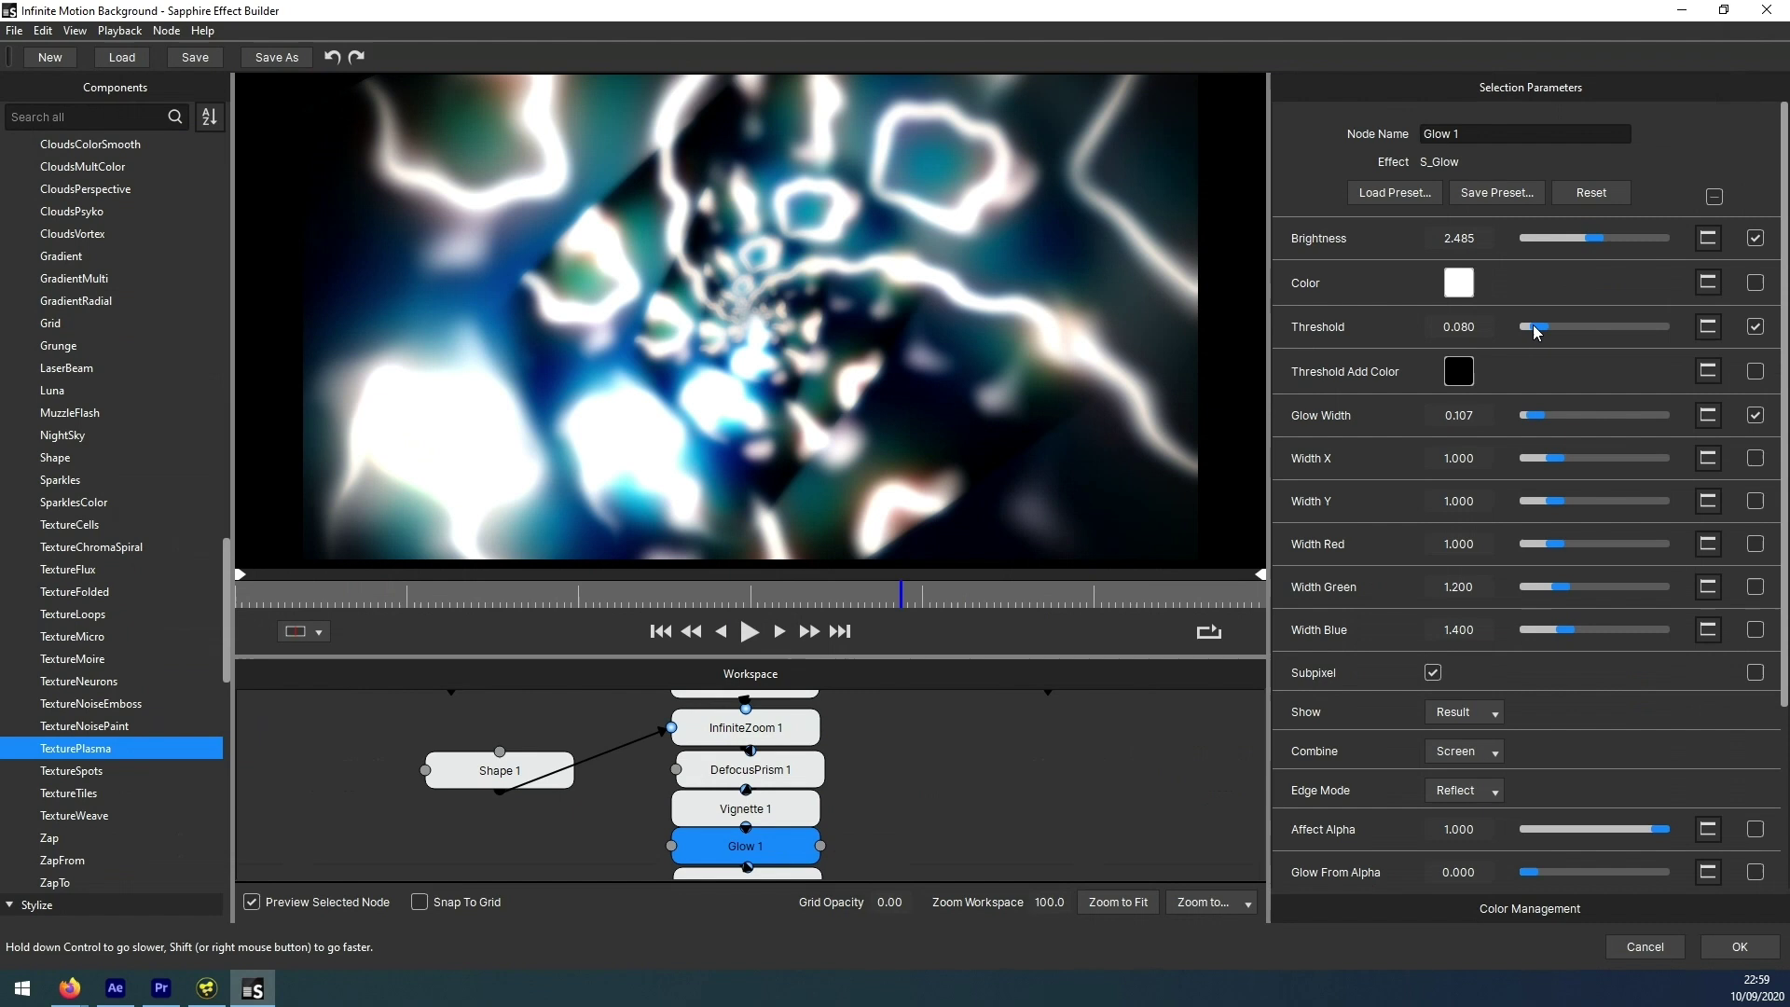
drag(1562, 333, 1627, 331)
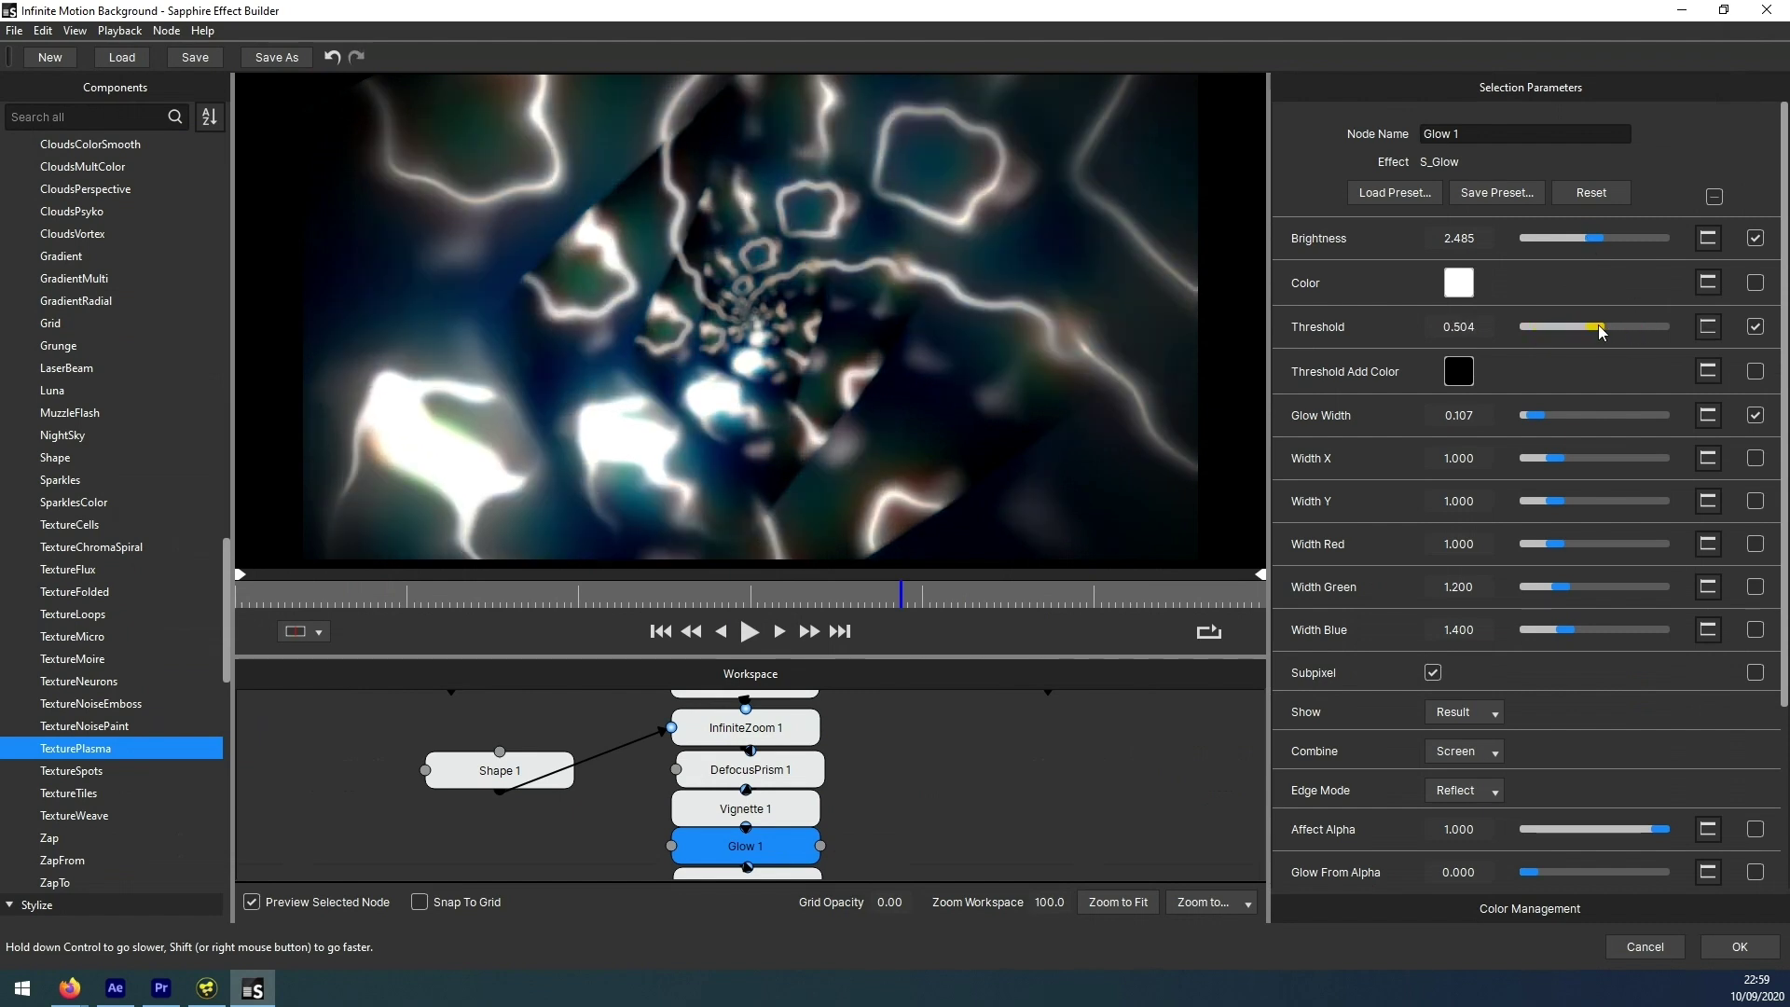
- Set Glow 2's Threshold to 0.546 and its Brightness to 3.050
drag(876, 863, 813, 888)
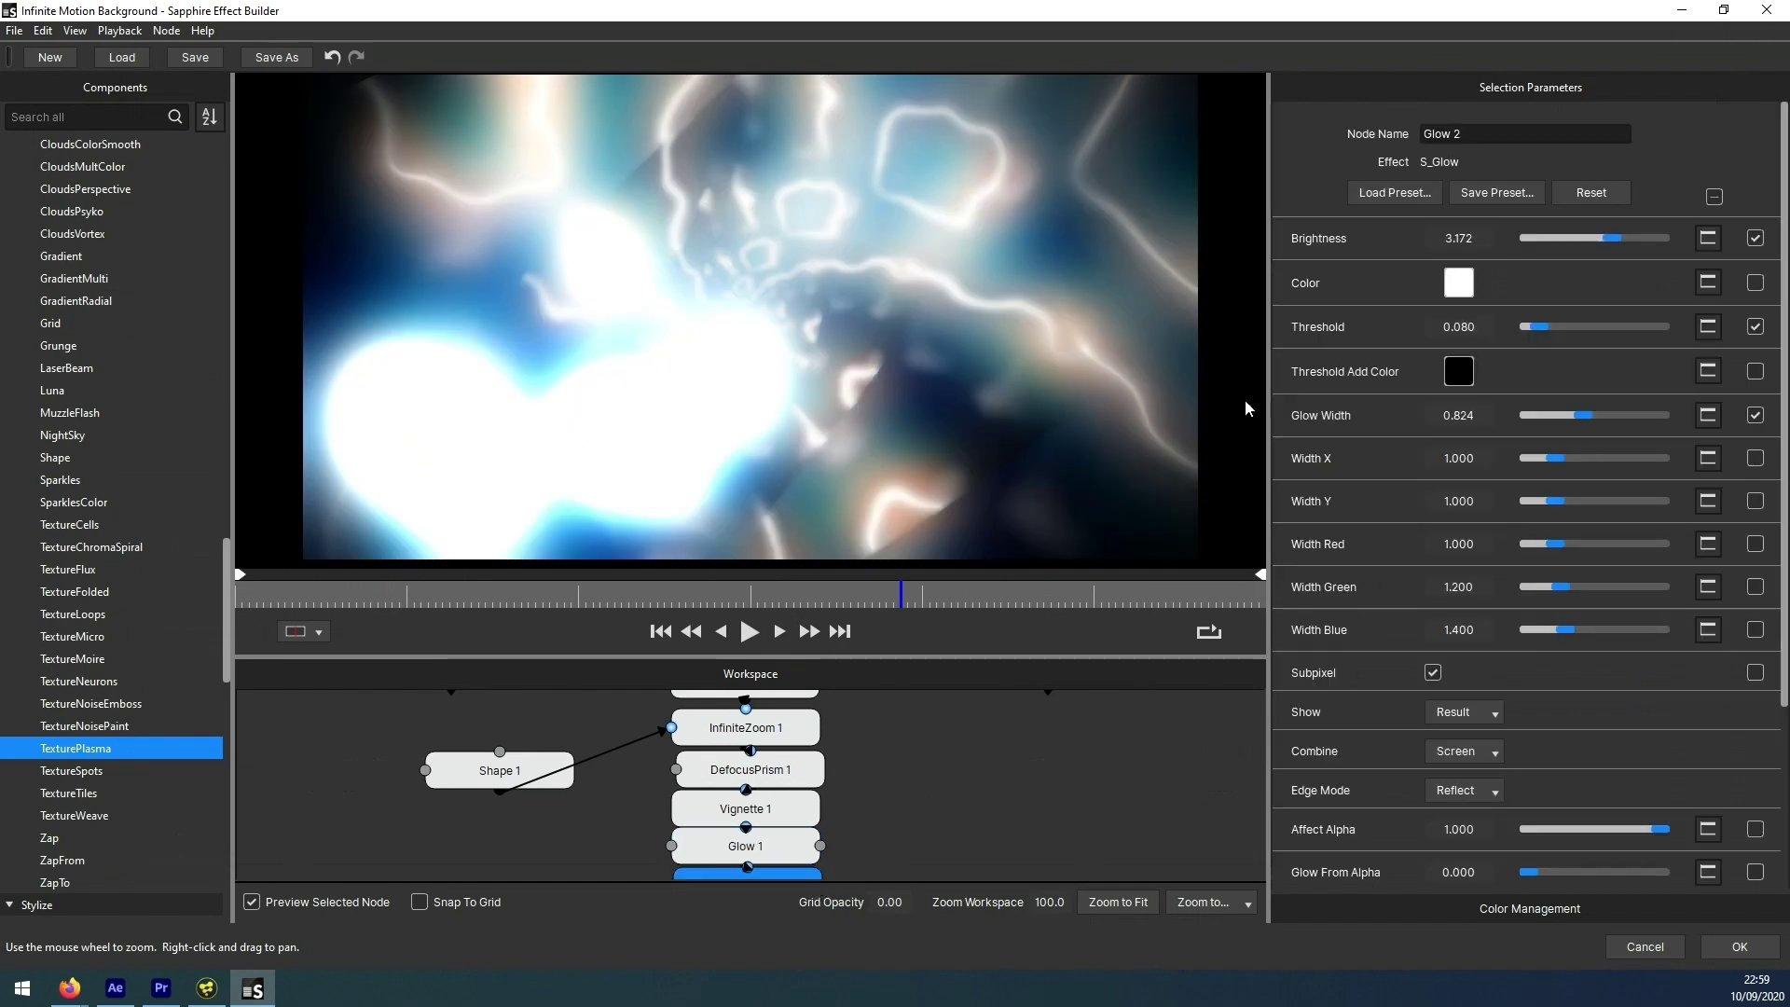
drag(1600, 243, 1572, 241)
drag(1543, 334, 1608, 328)
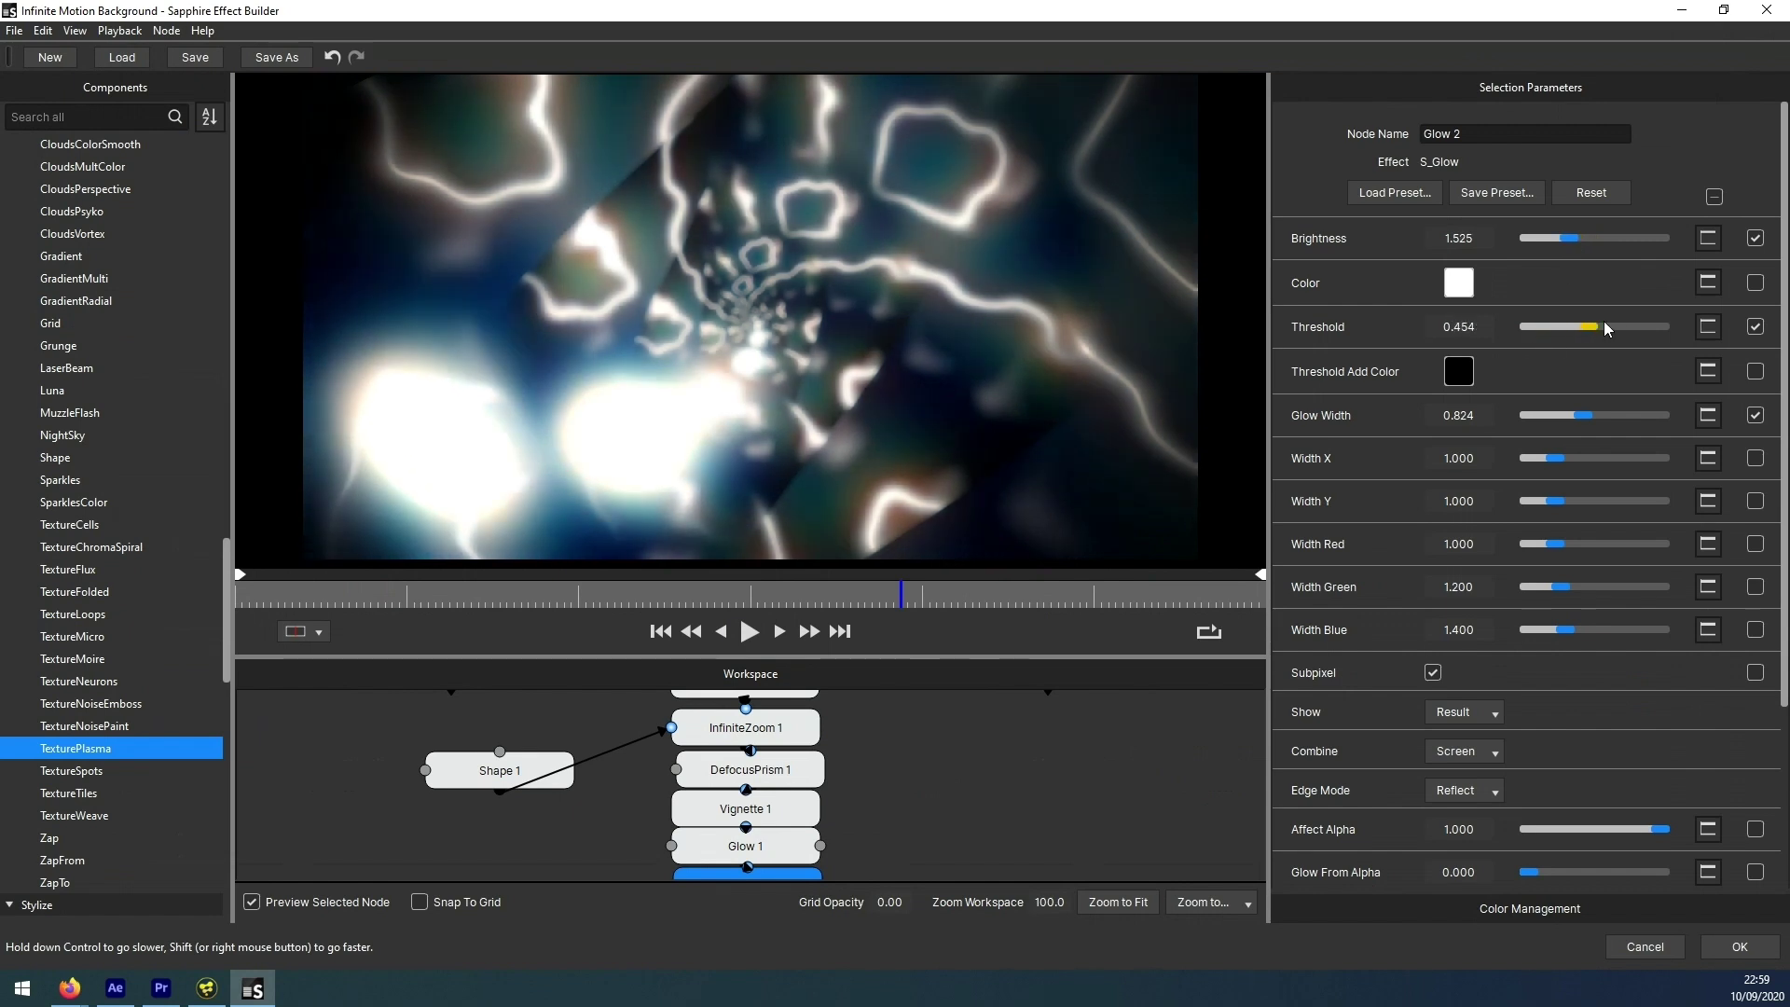
drag(1554, 243, 1611, 244)
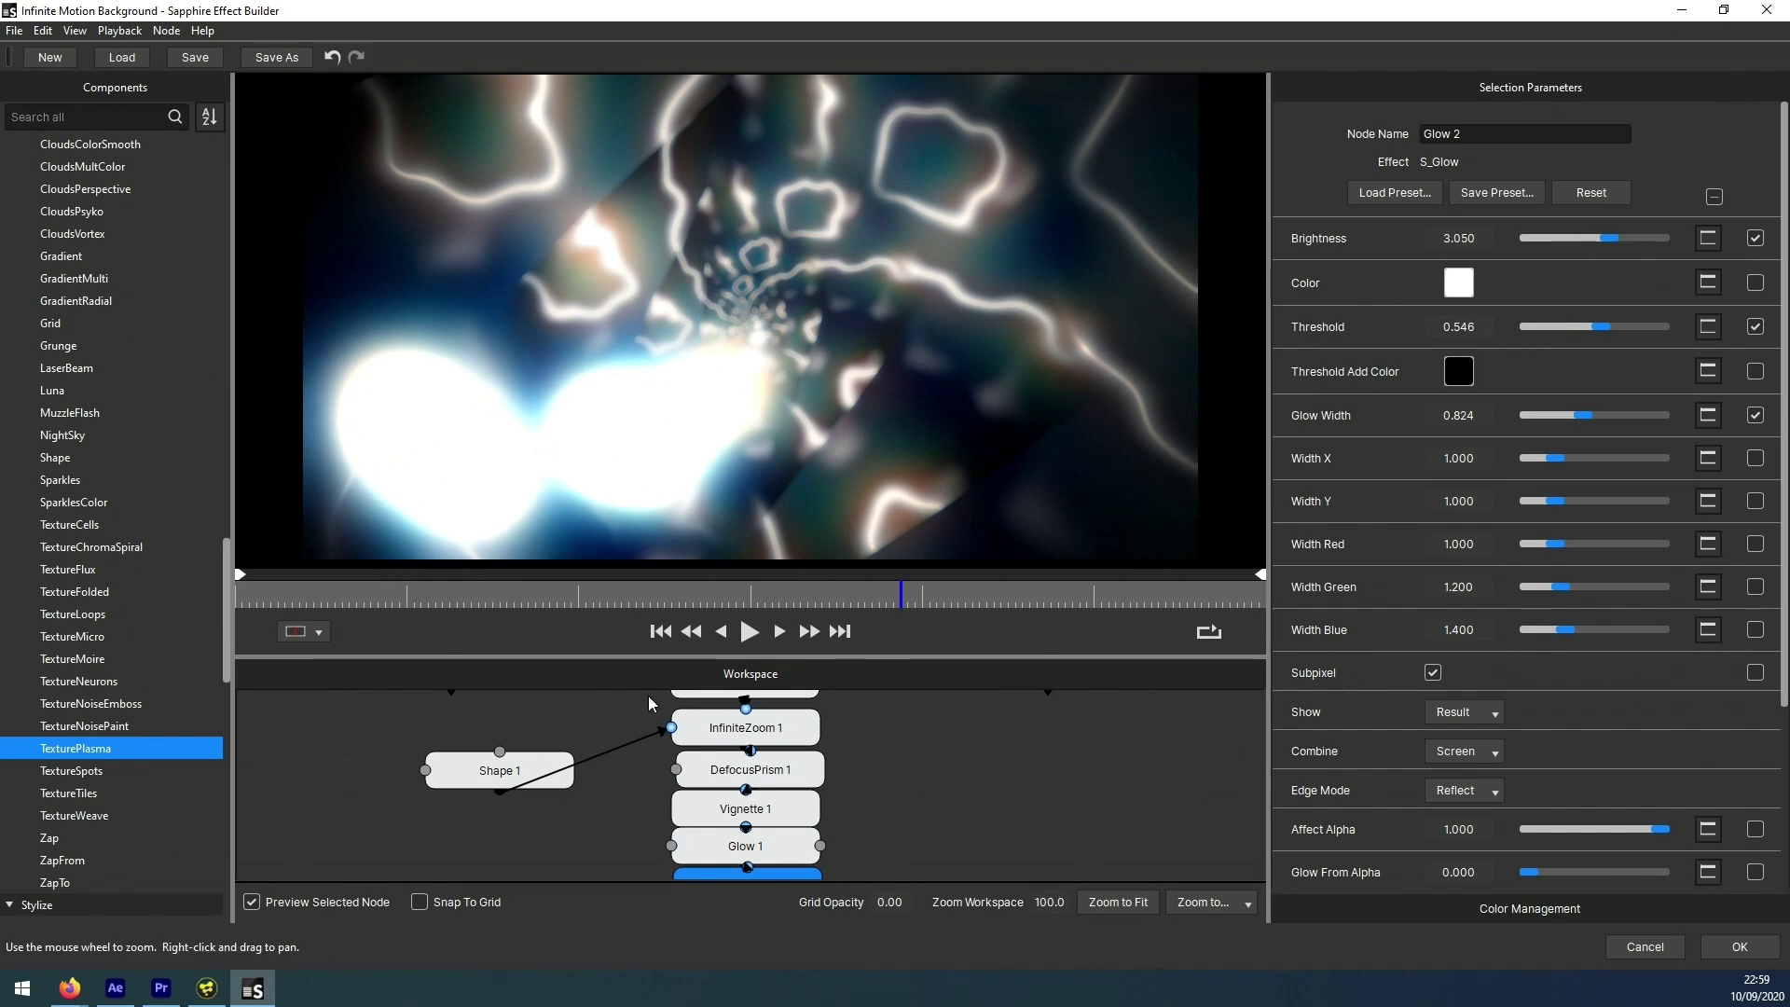
- Play back the Glow 2 result, stop it and apply the edited effect to return to After Effects
click(750, 639)
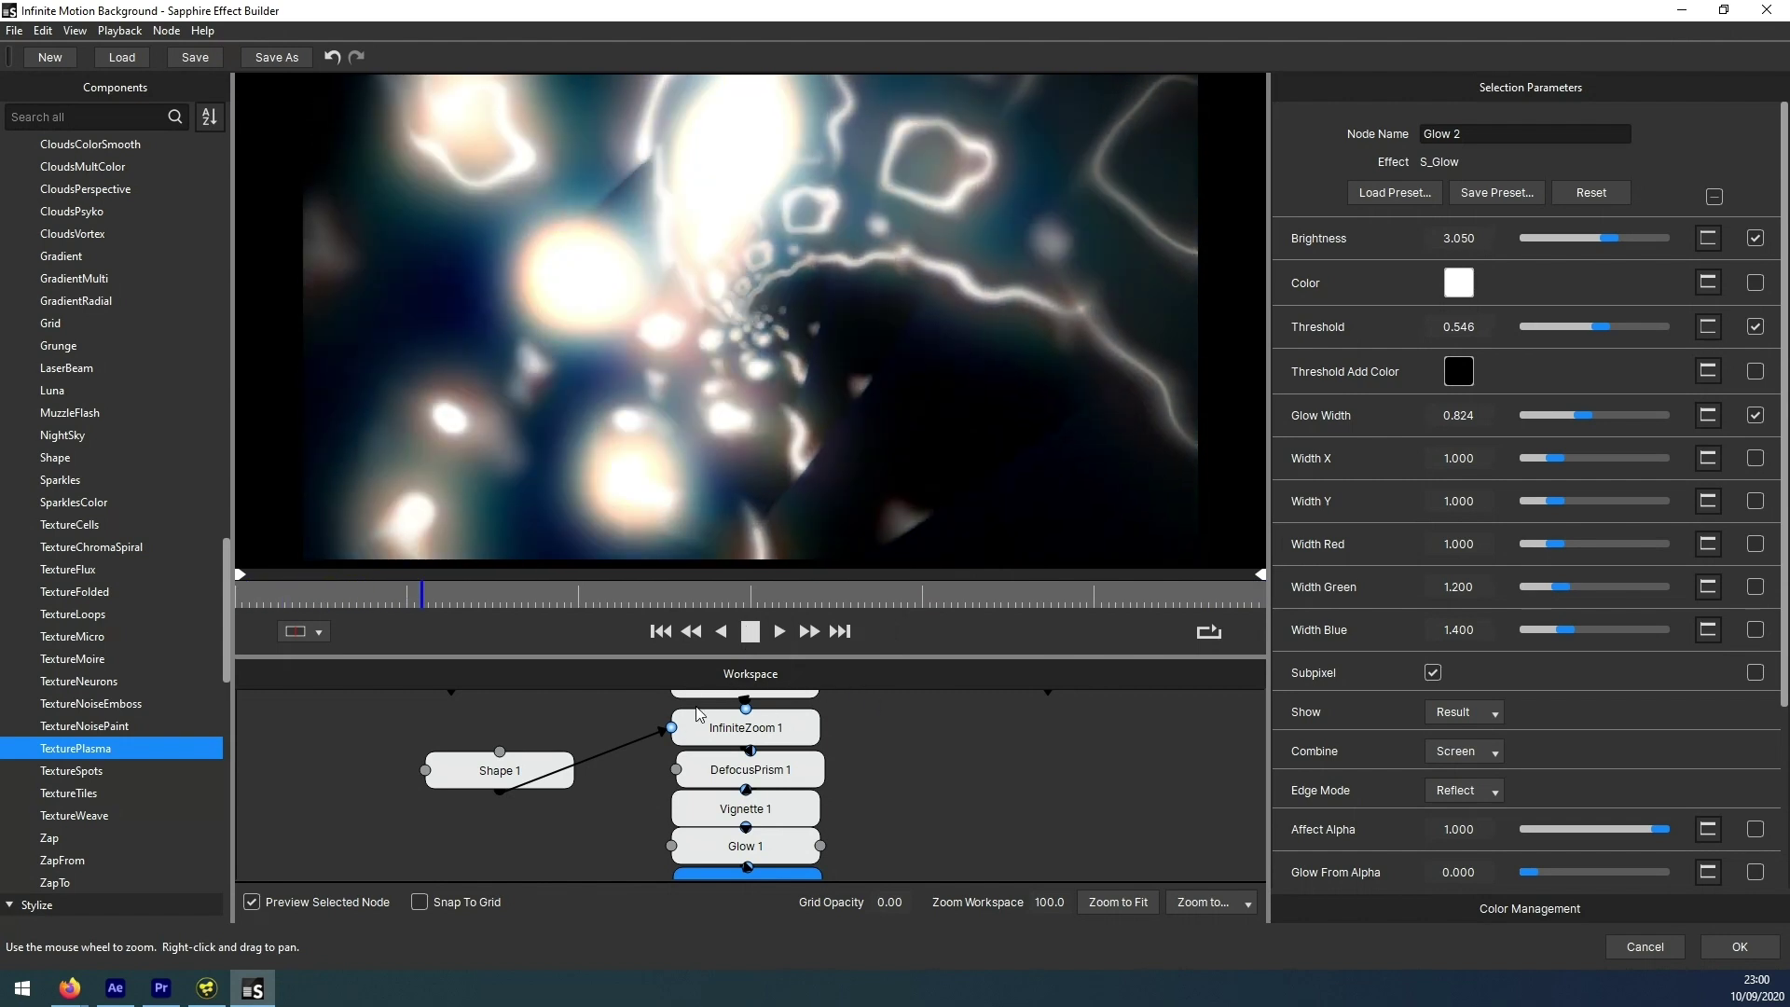
key(space)
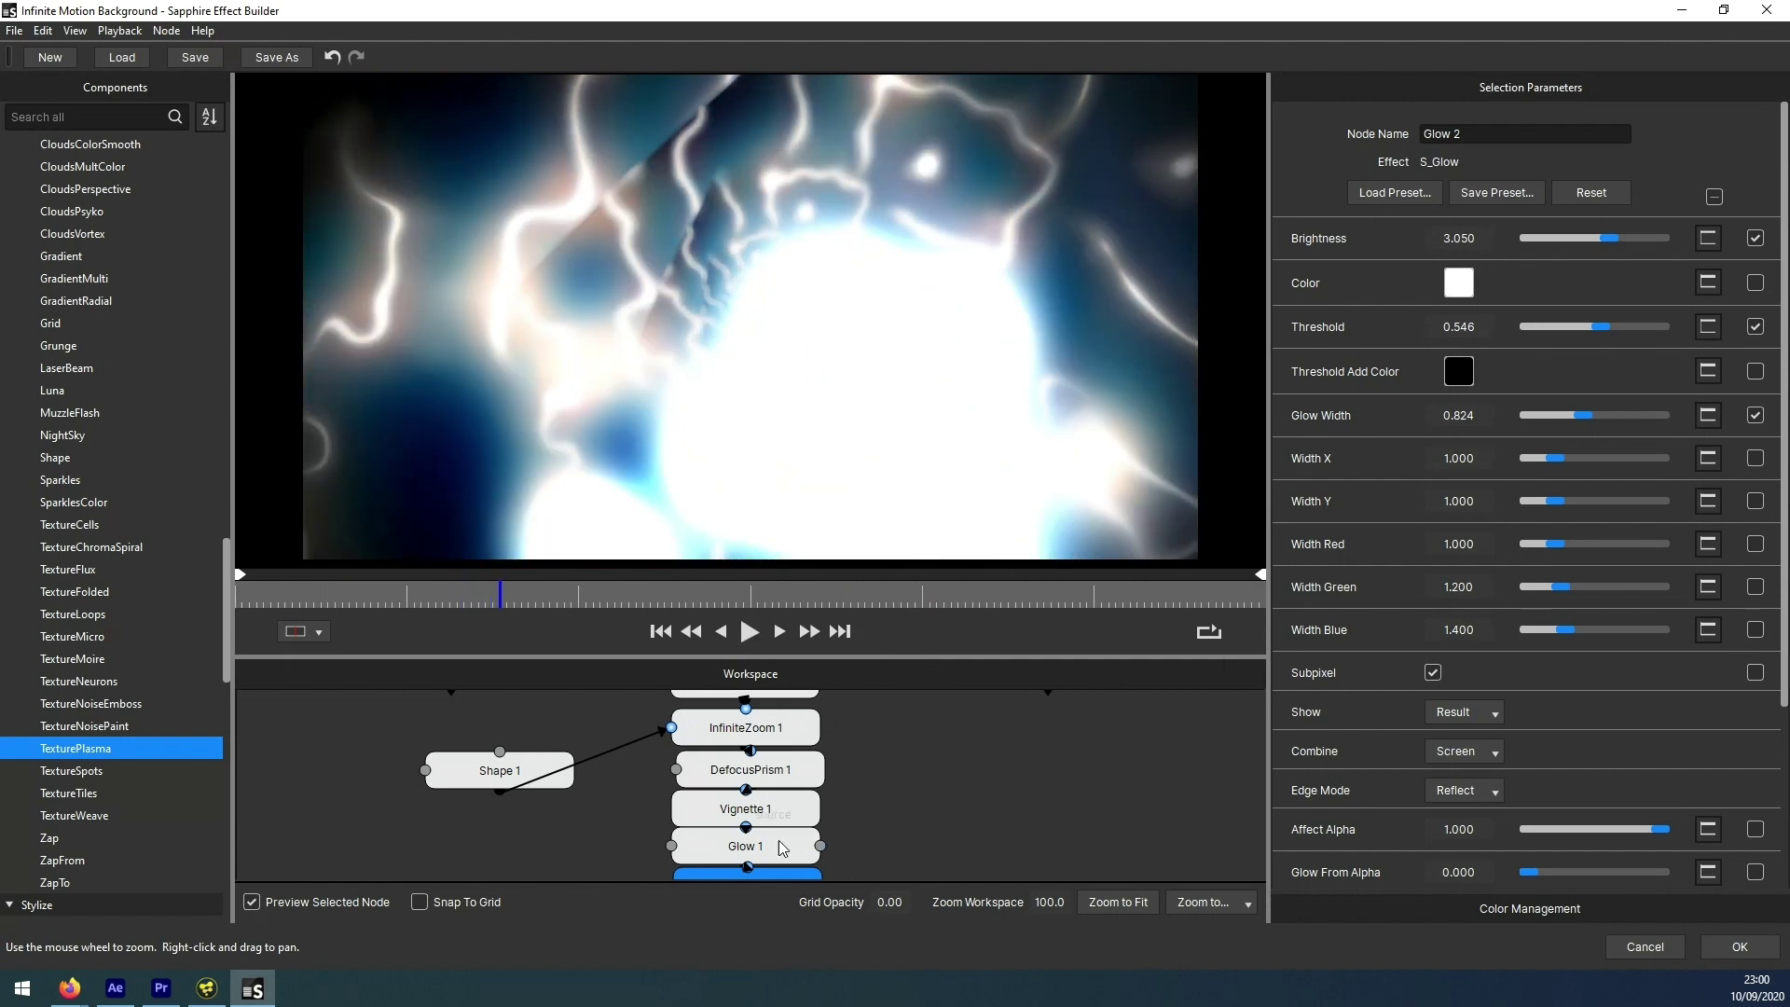
click(1736, 953)
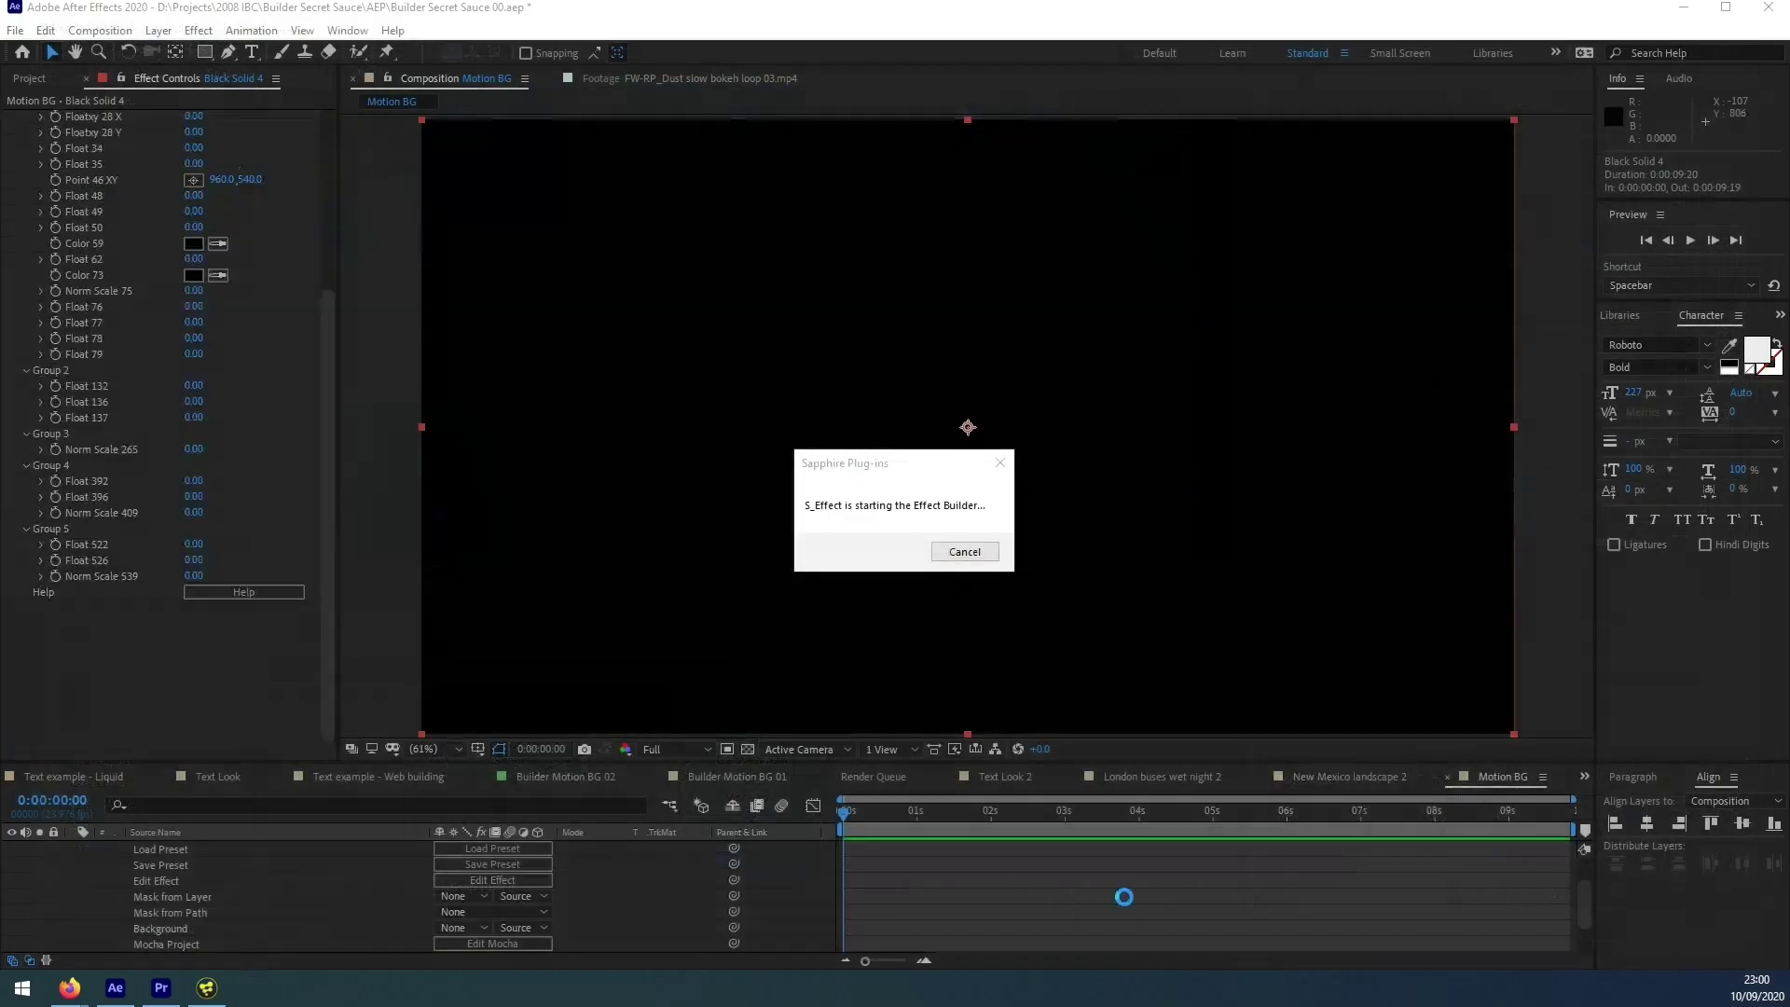
- Collapse the TexturePlasma 1 parameters and scrub through the Motion BG composition, ending on its first frame
drag(831, 815, 877, 826)
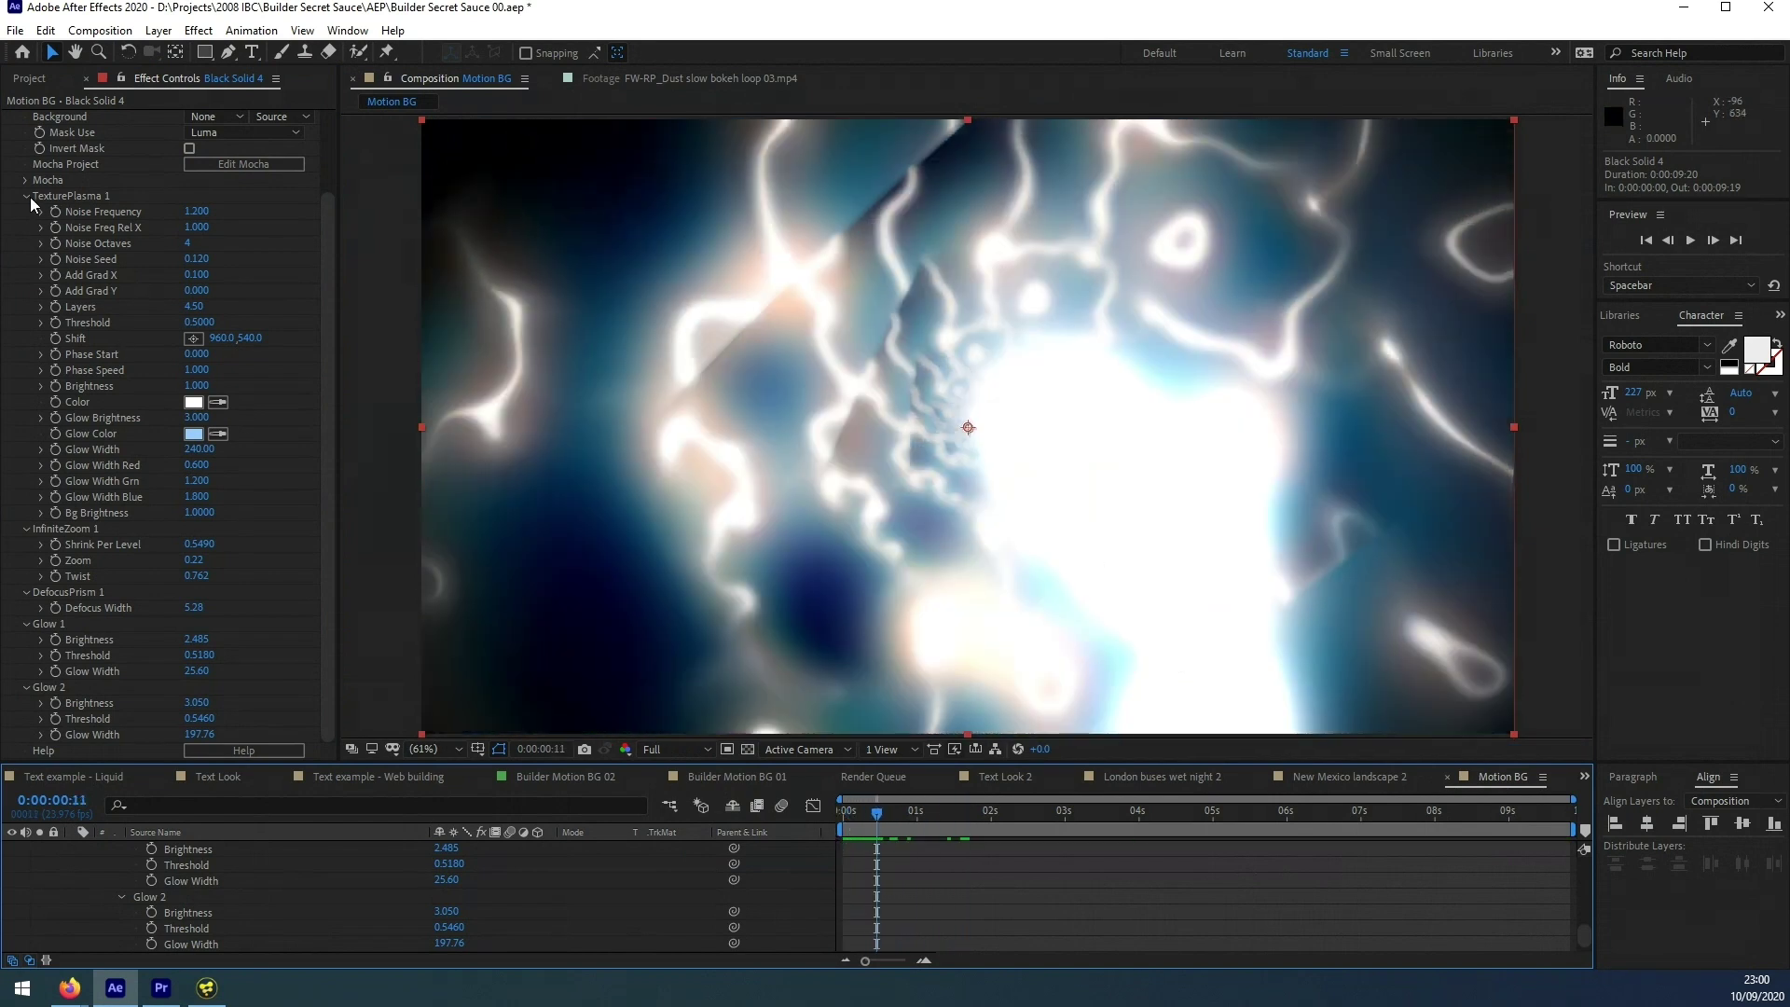
click(27, 196)
drag(1005, 807, 1239, 828)
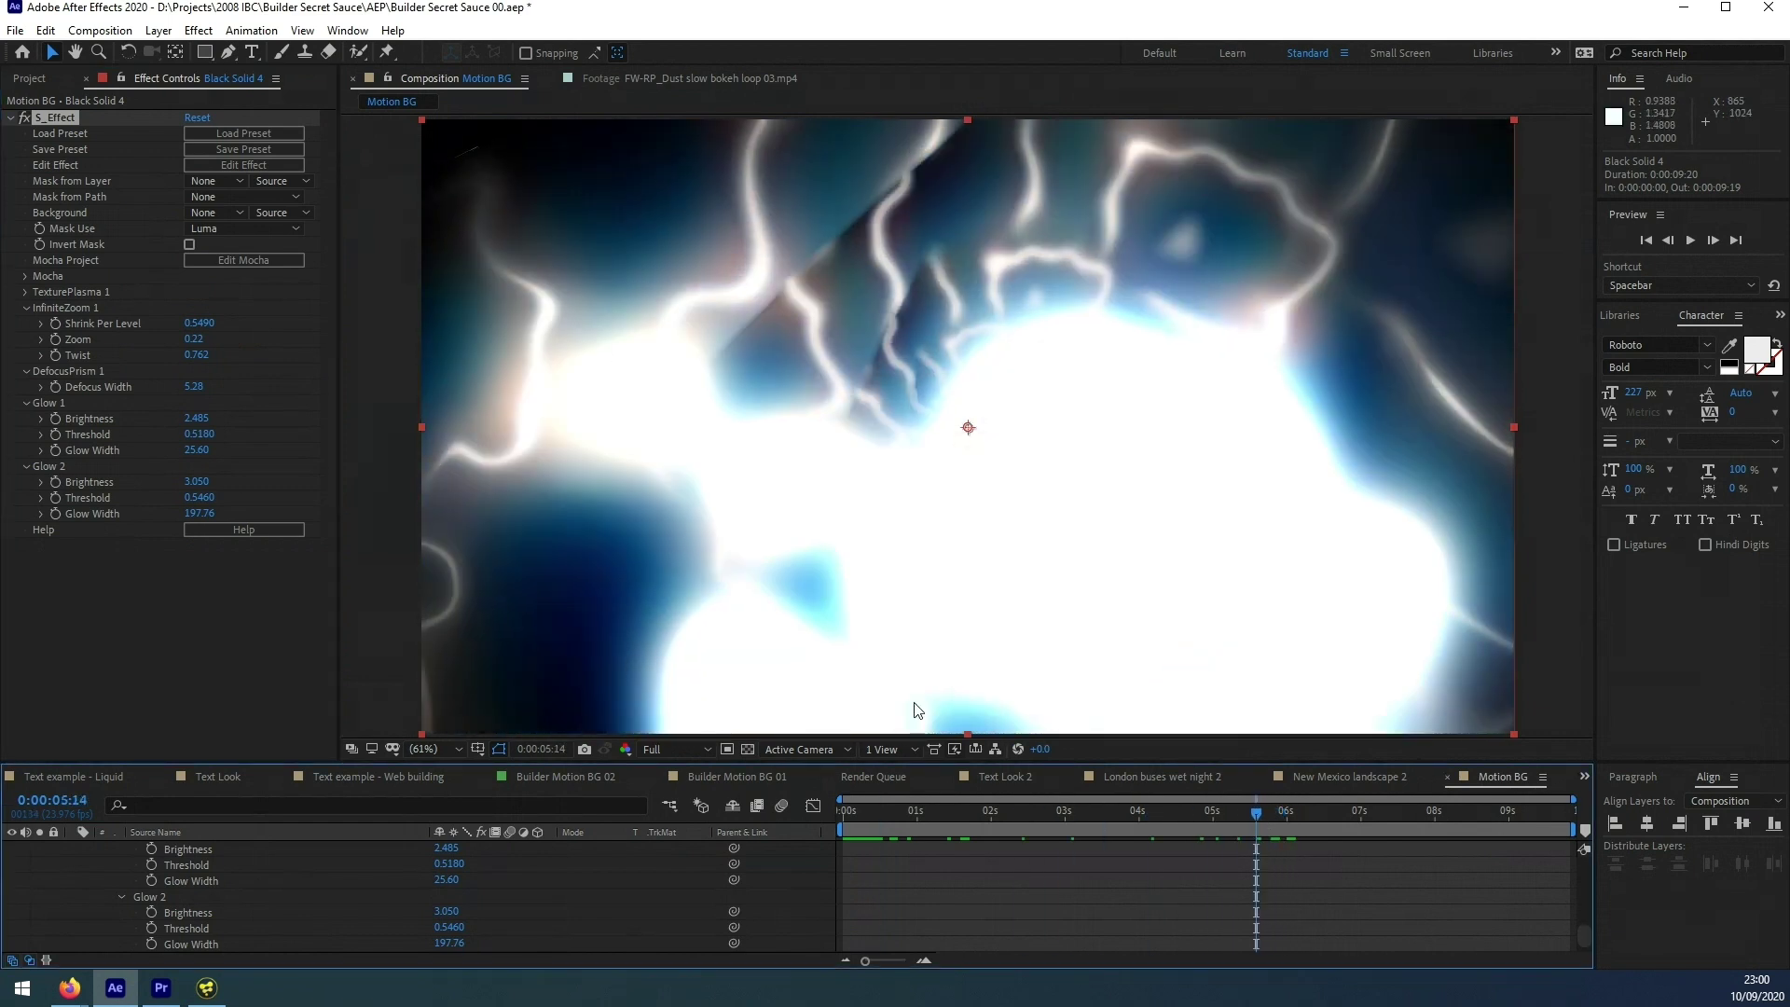
drag(1046, 818, 808, 867)
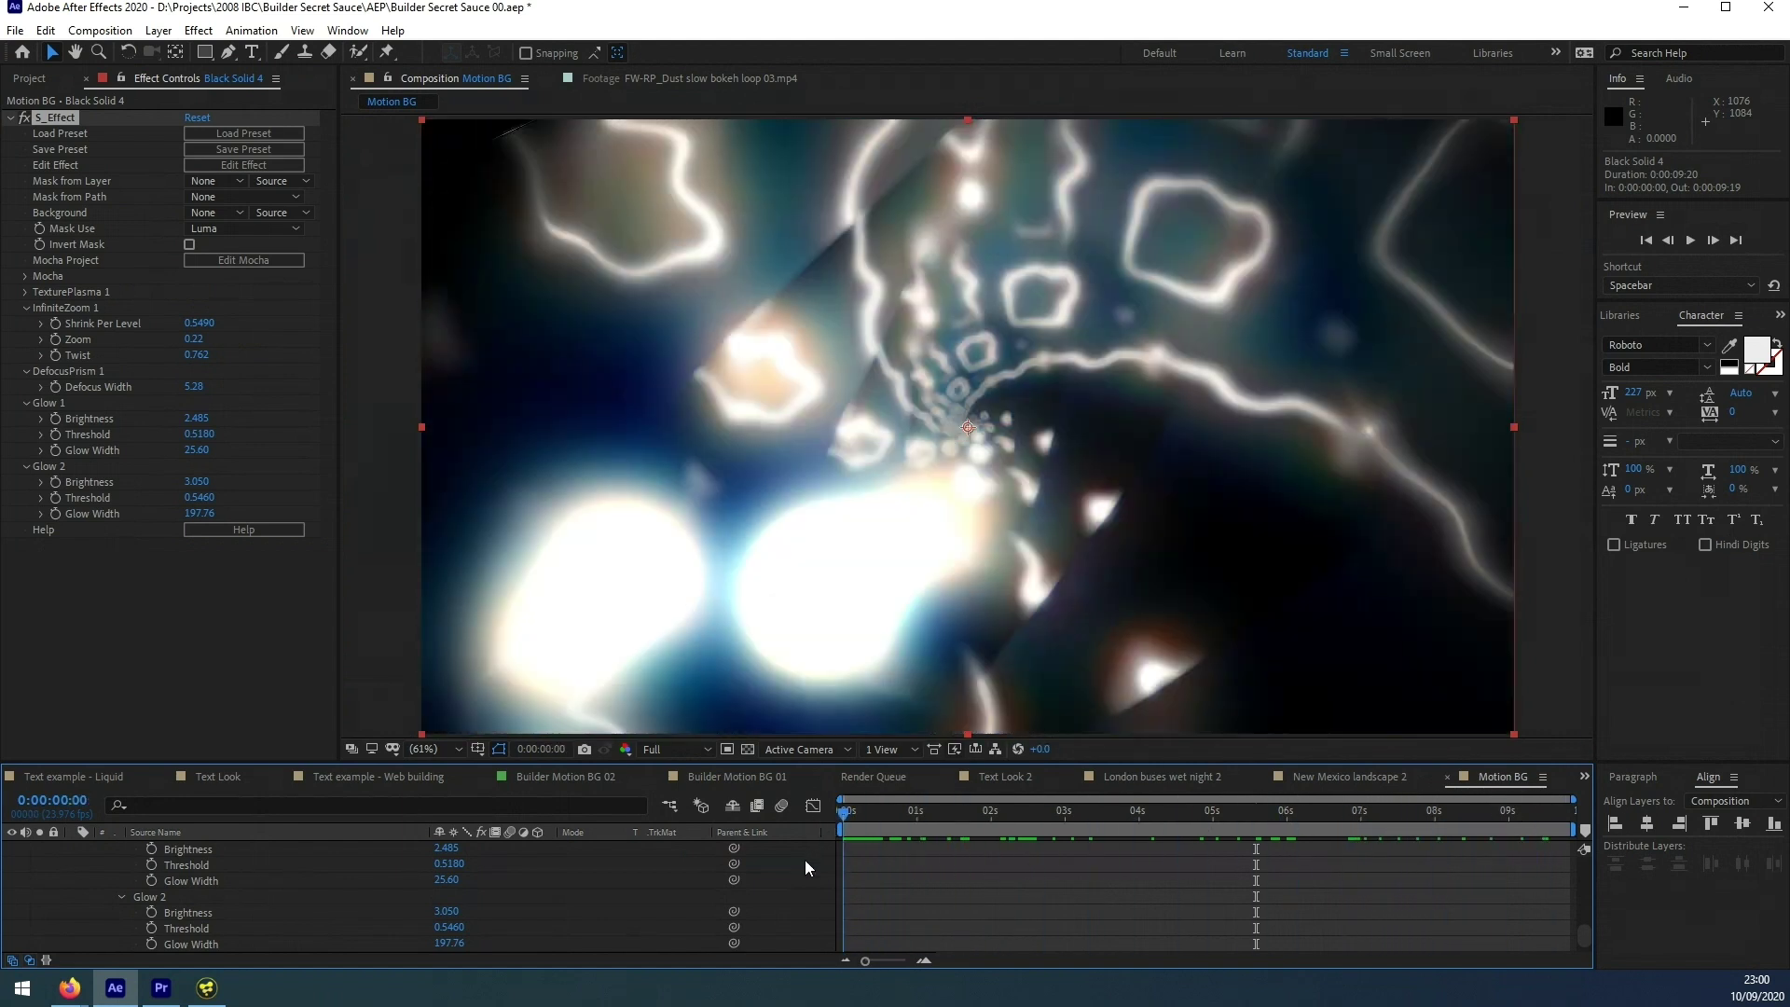
- Enlarge the timeline area and give InfiniteZoom 1's Shrink Per Level the expression time+1
drag(327, 760, 327, 606)
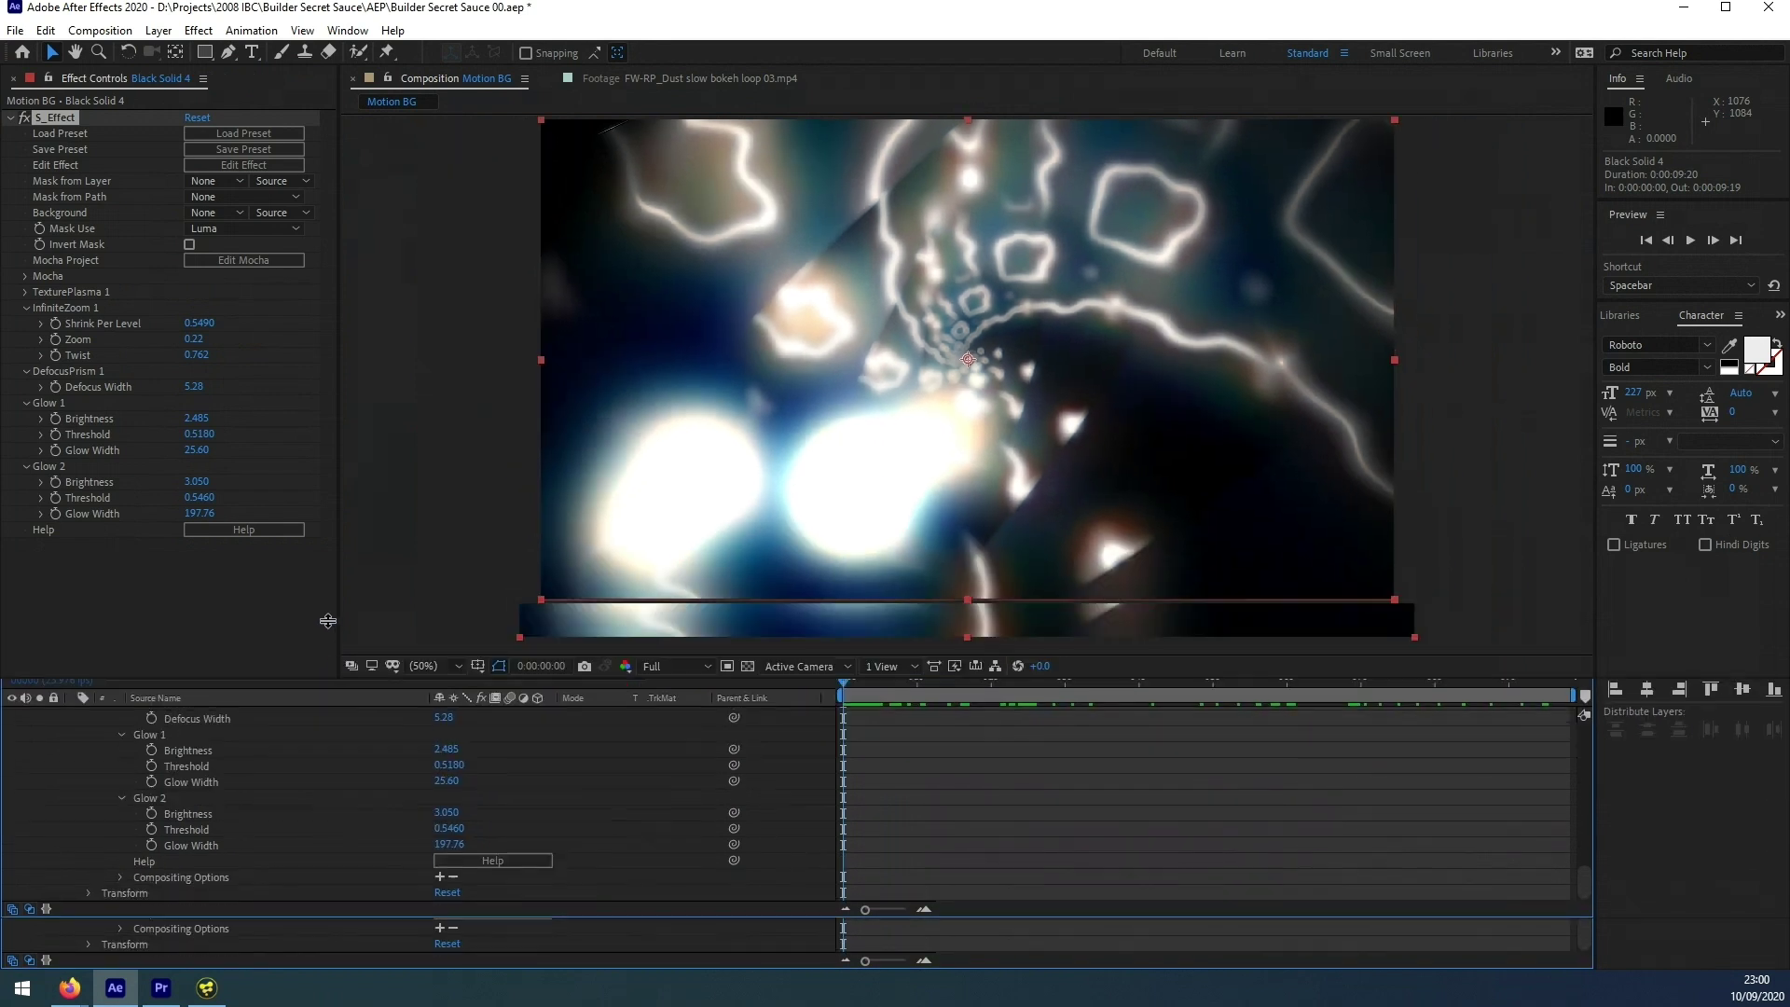
scroll(1585, 839, up, 5)
scroll(1556, 921, down, 5)
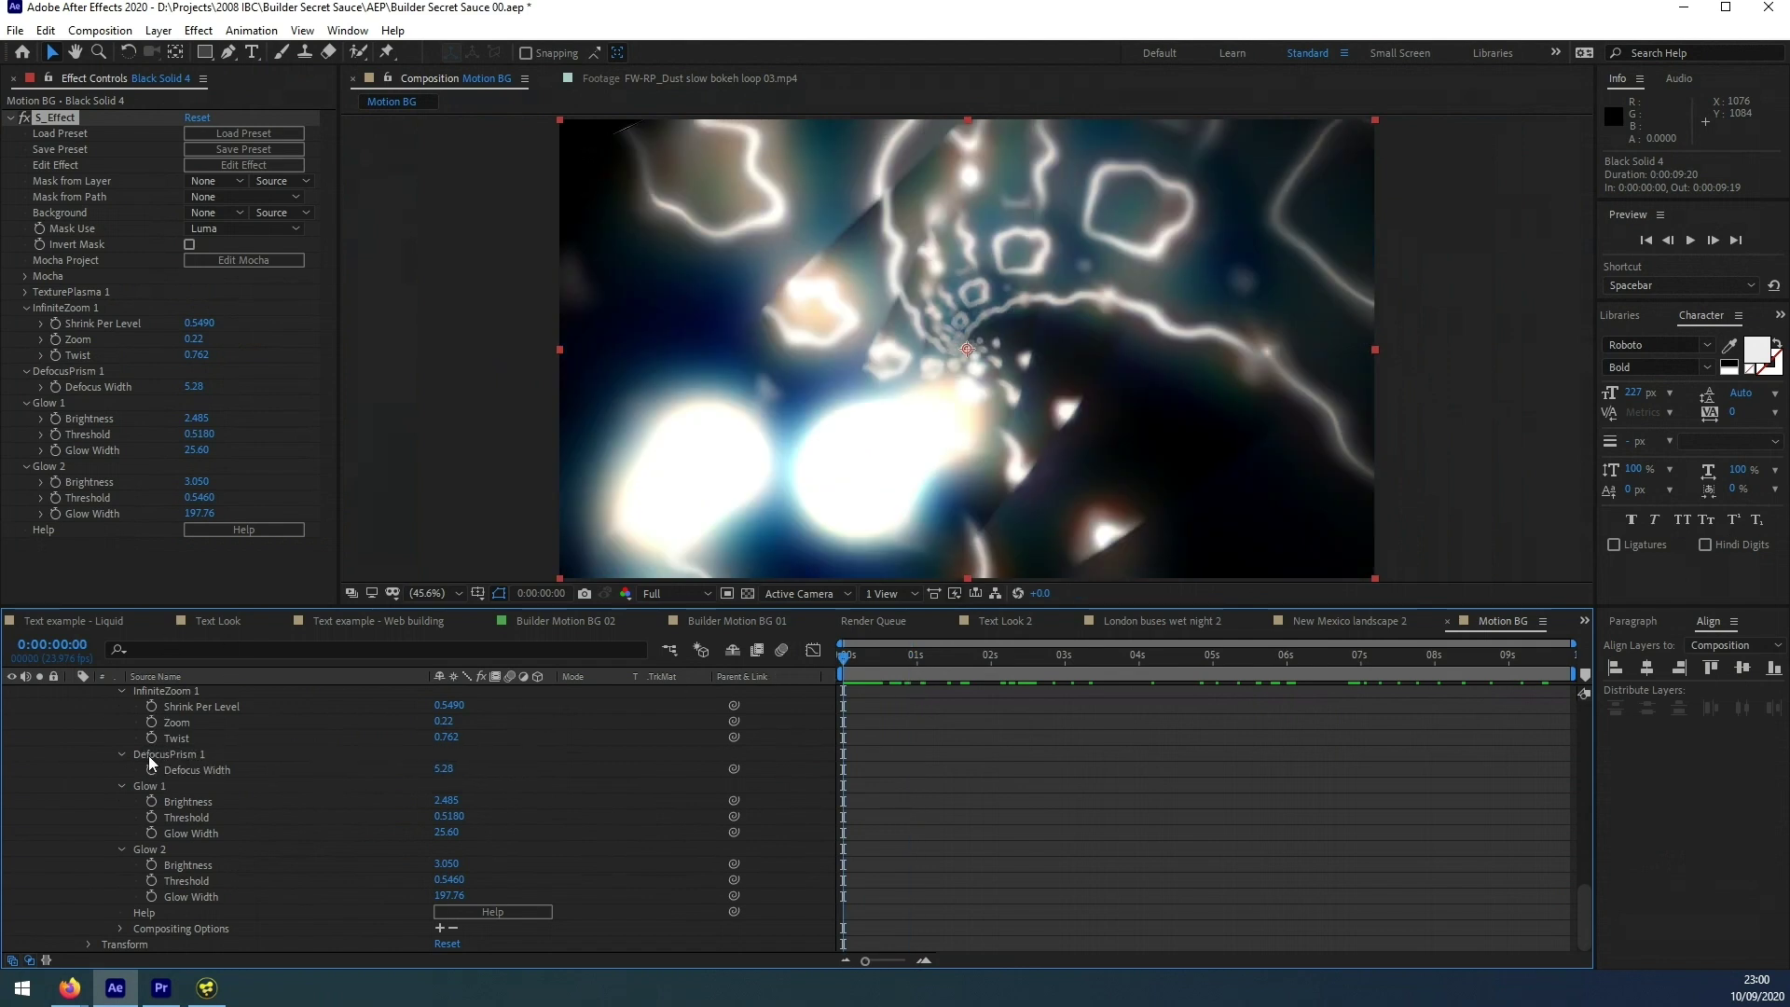
alt+click(152, 708)
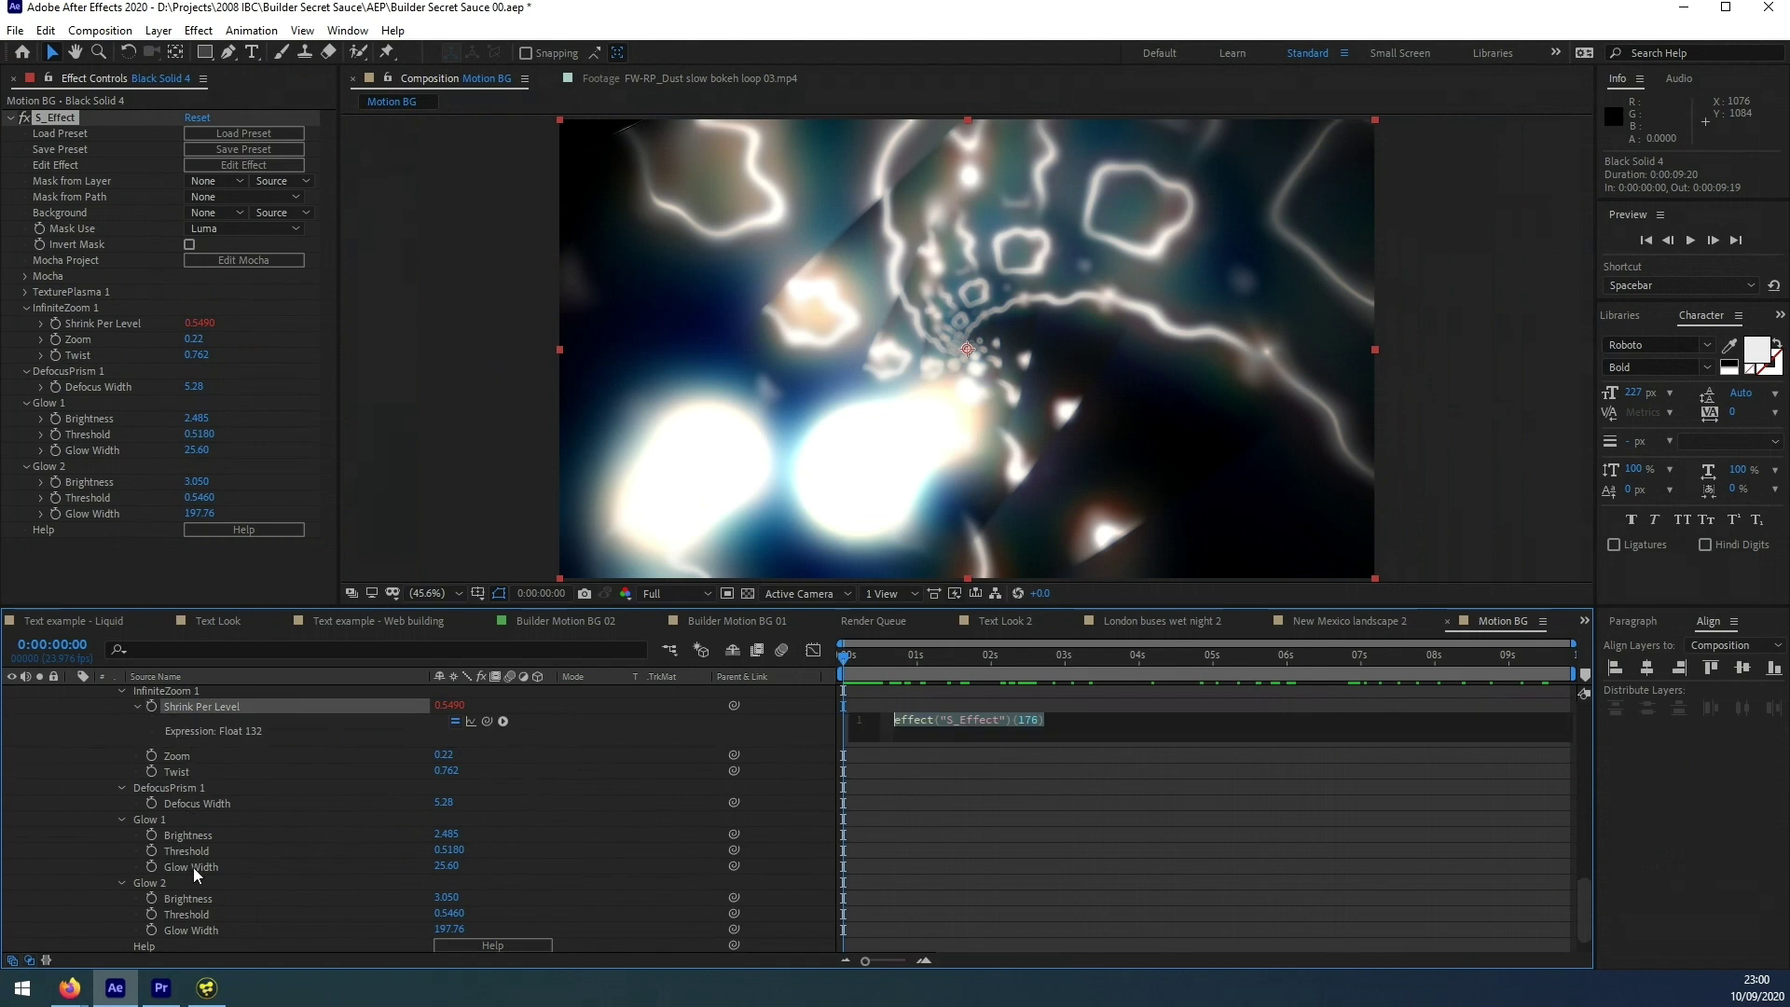
text(time)
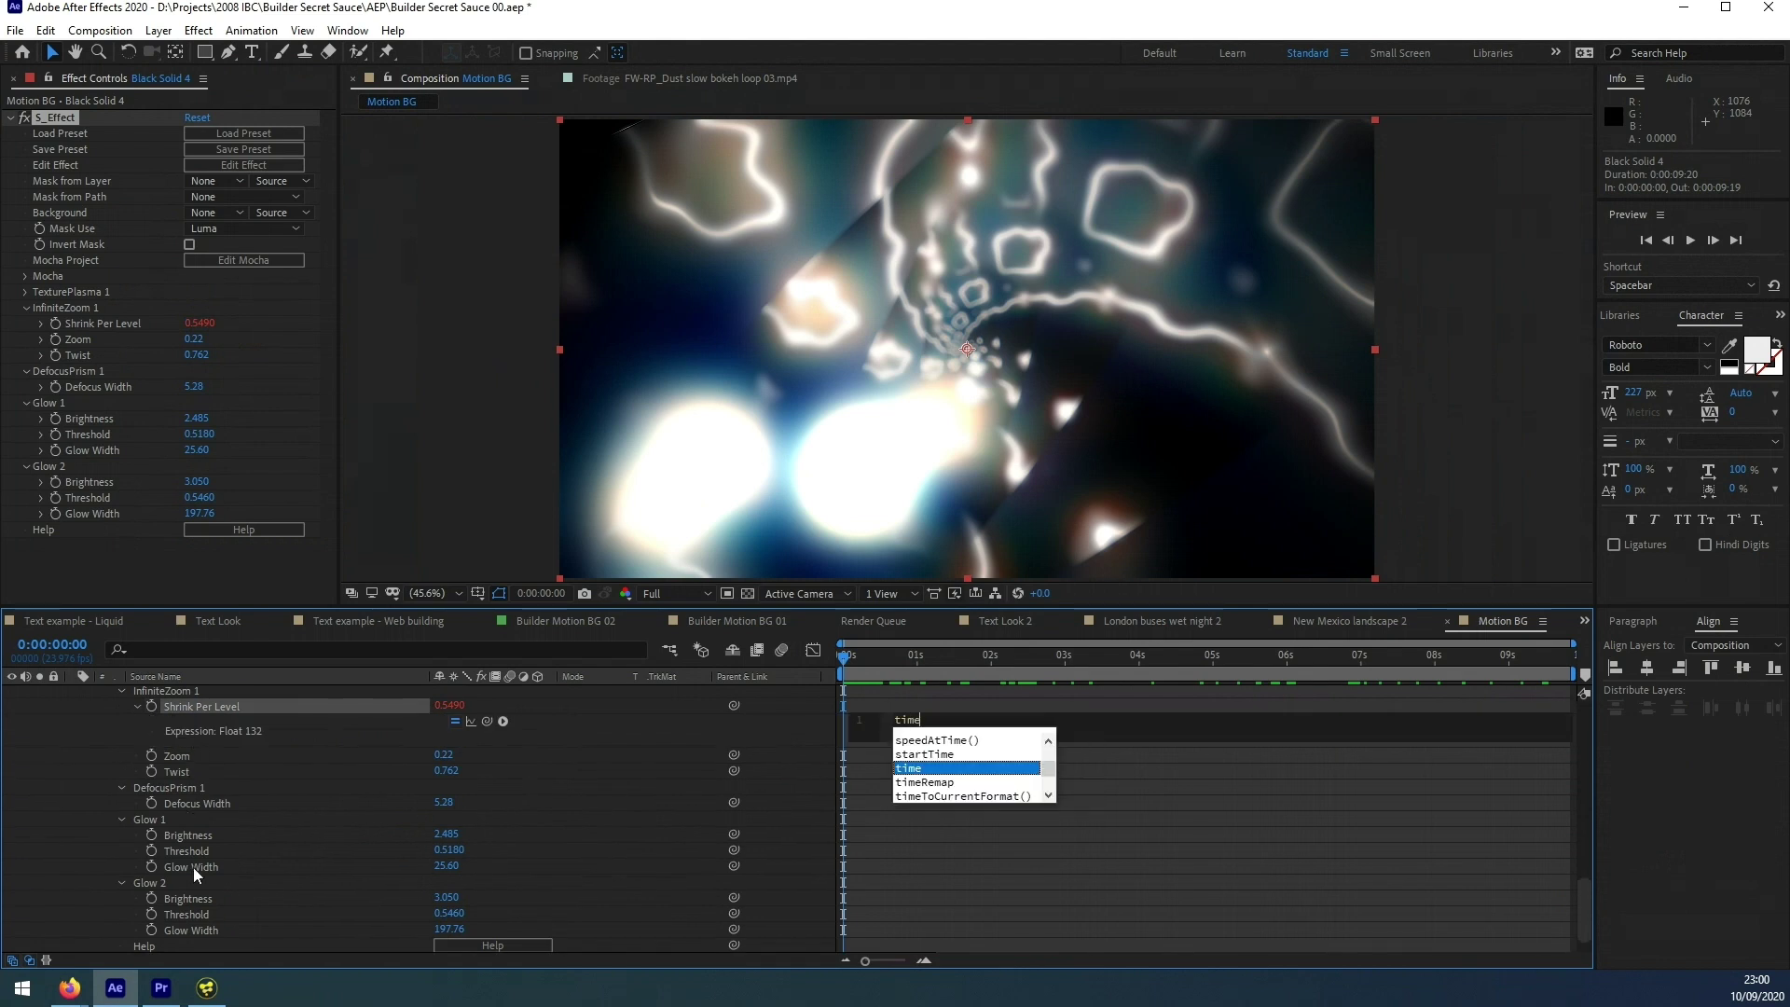
text(+1)
key(KP_Enter)
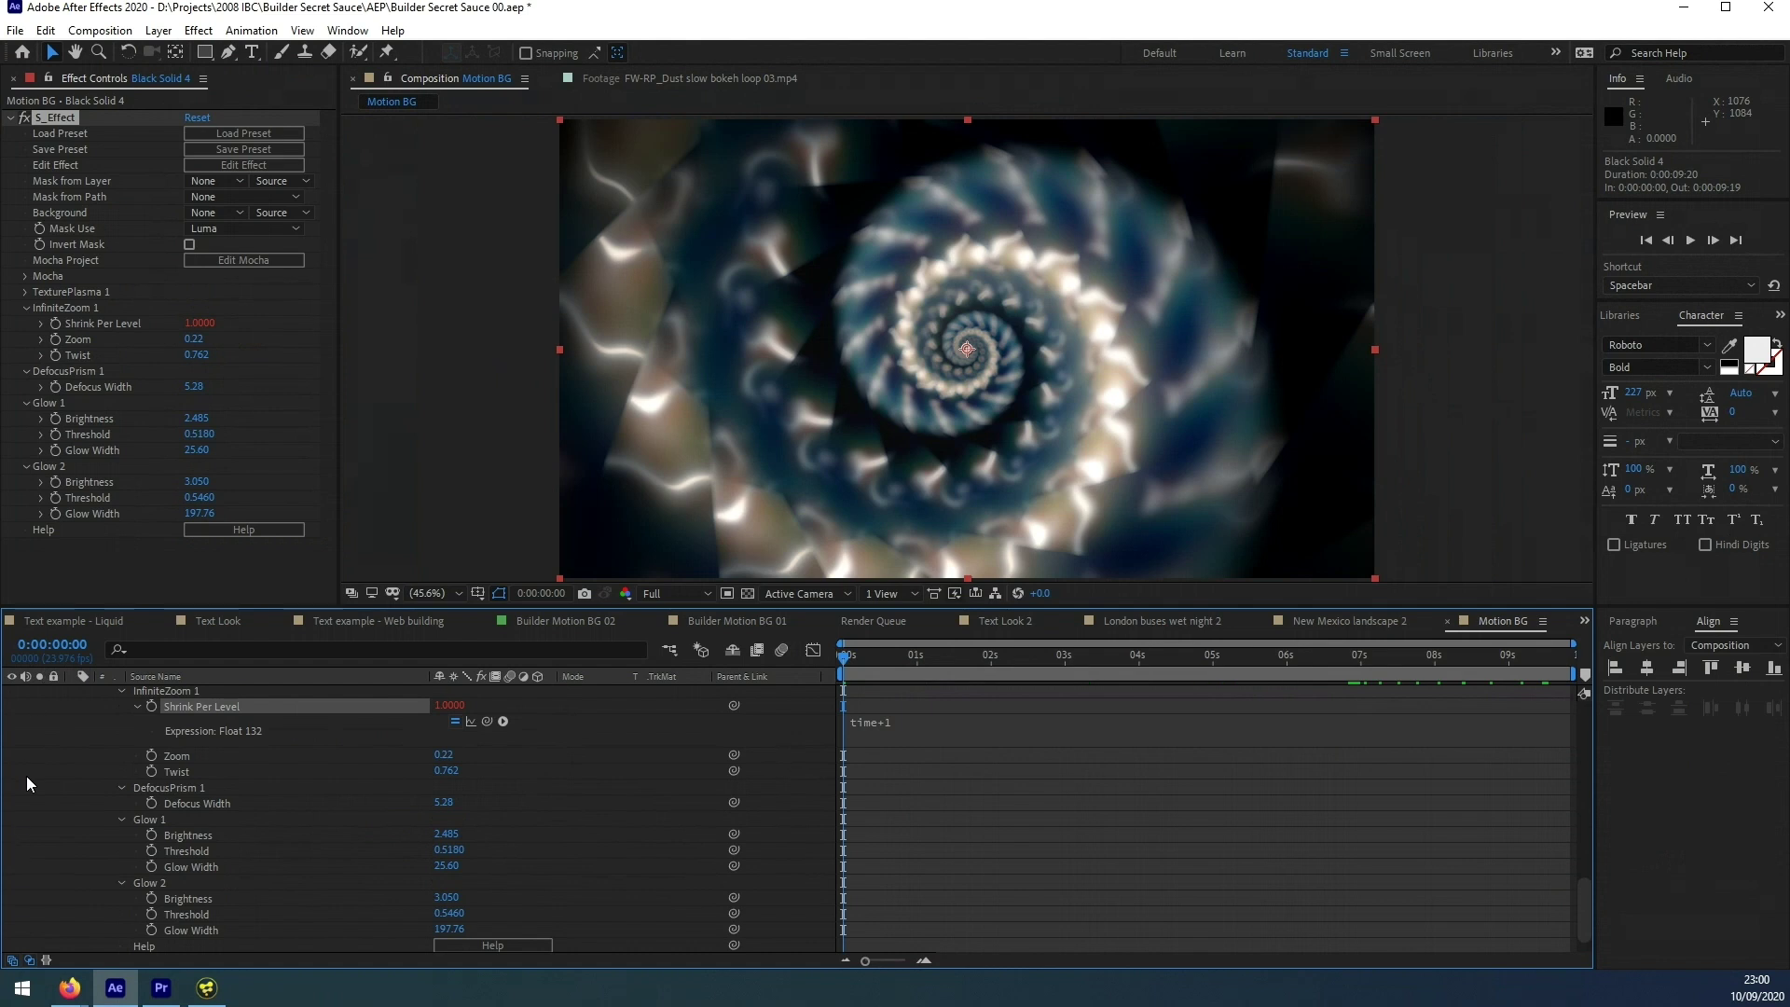
- Give InfiniteZoom 1's Zoom the expression time and play the animation
alt+click(152, 756)
text(time)
key(Escape)
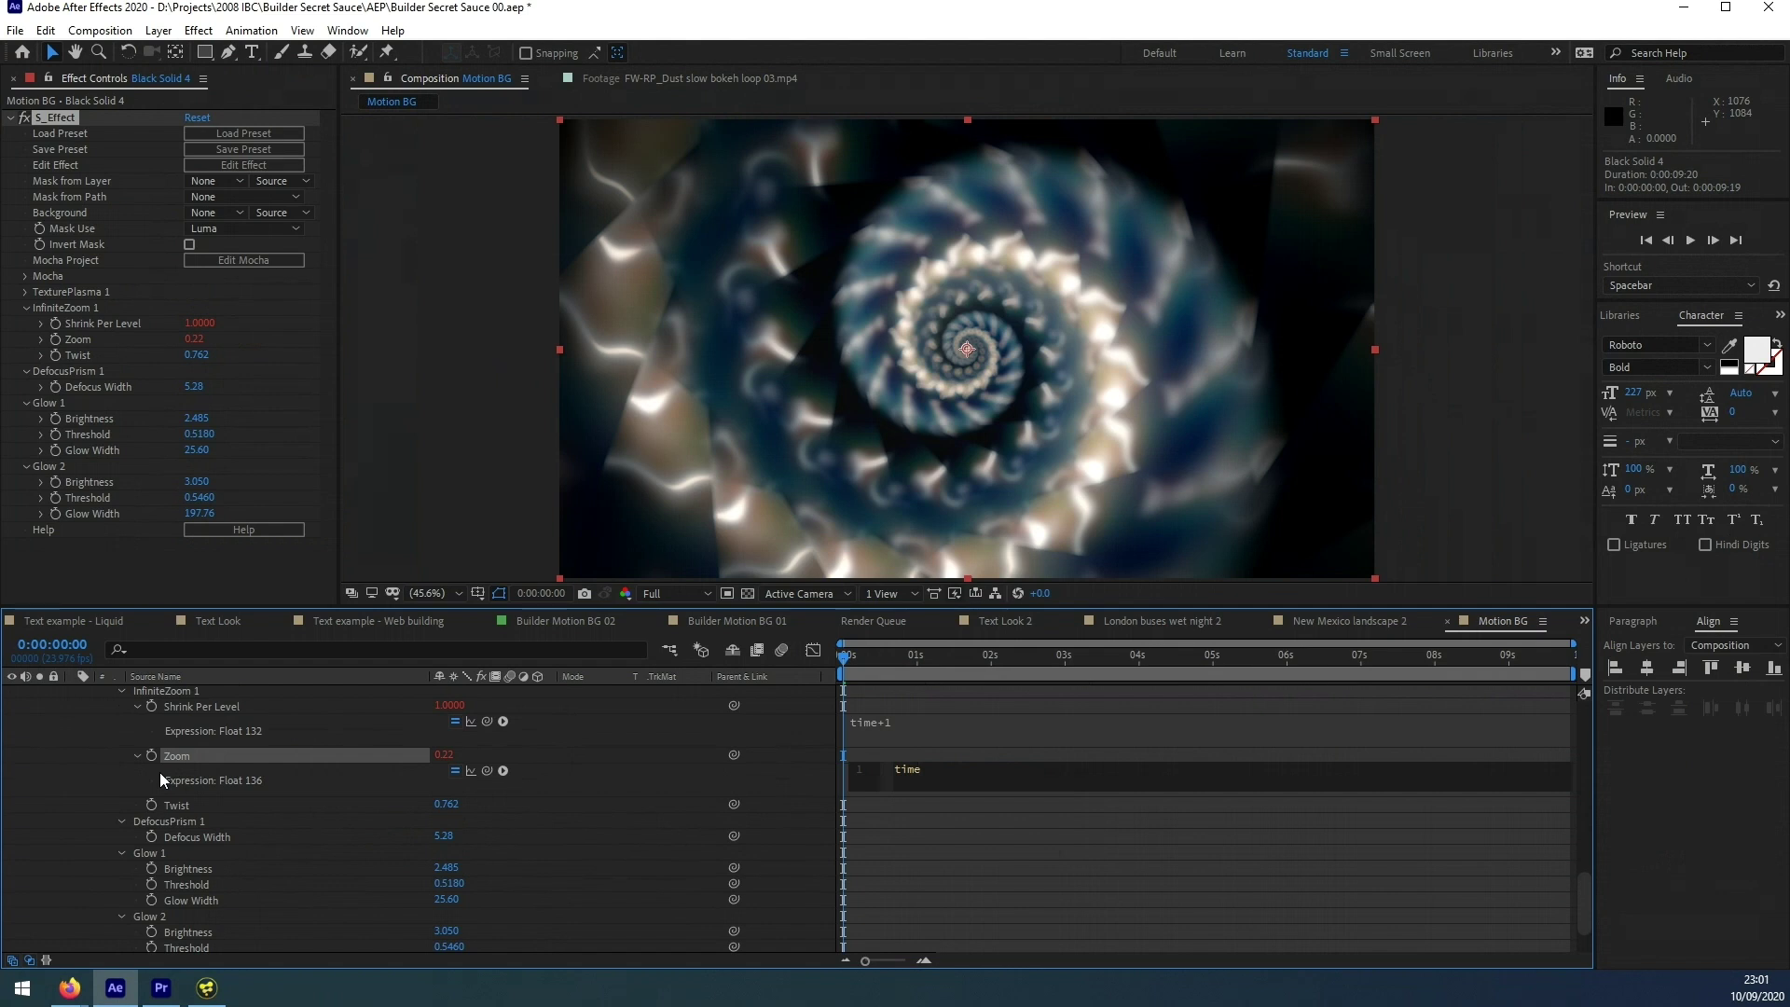
key(KP_Enter)
key(space)
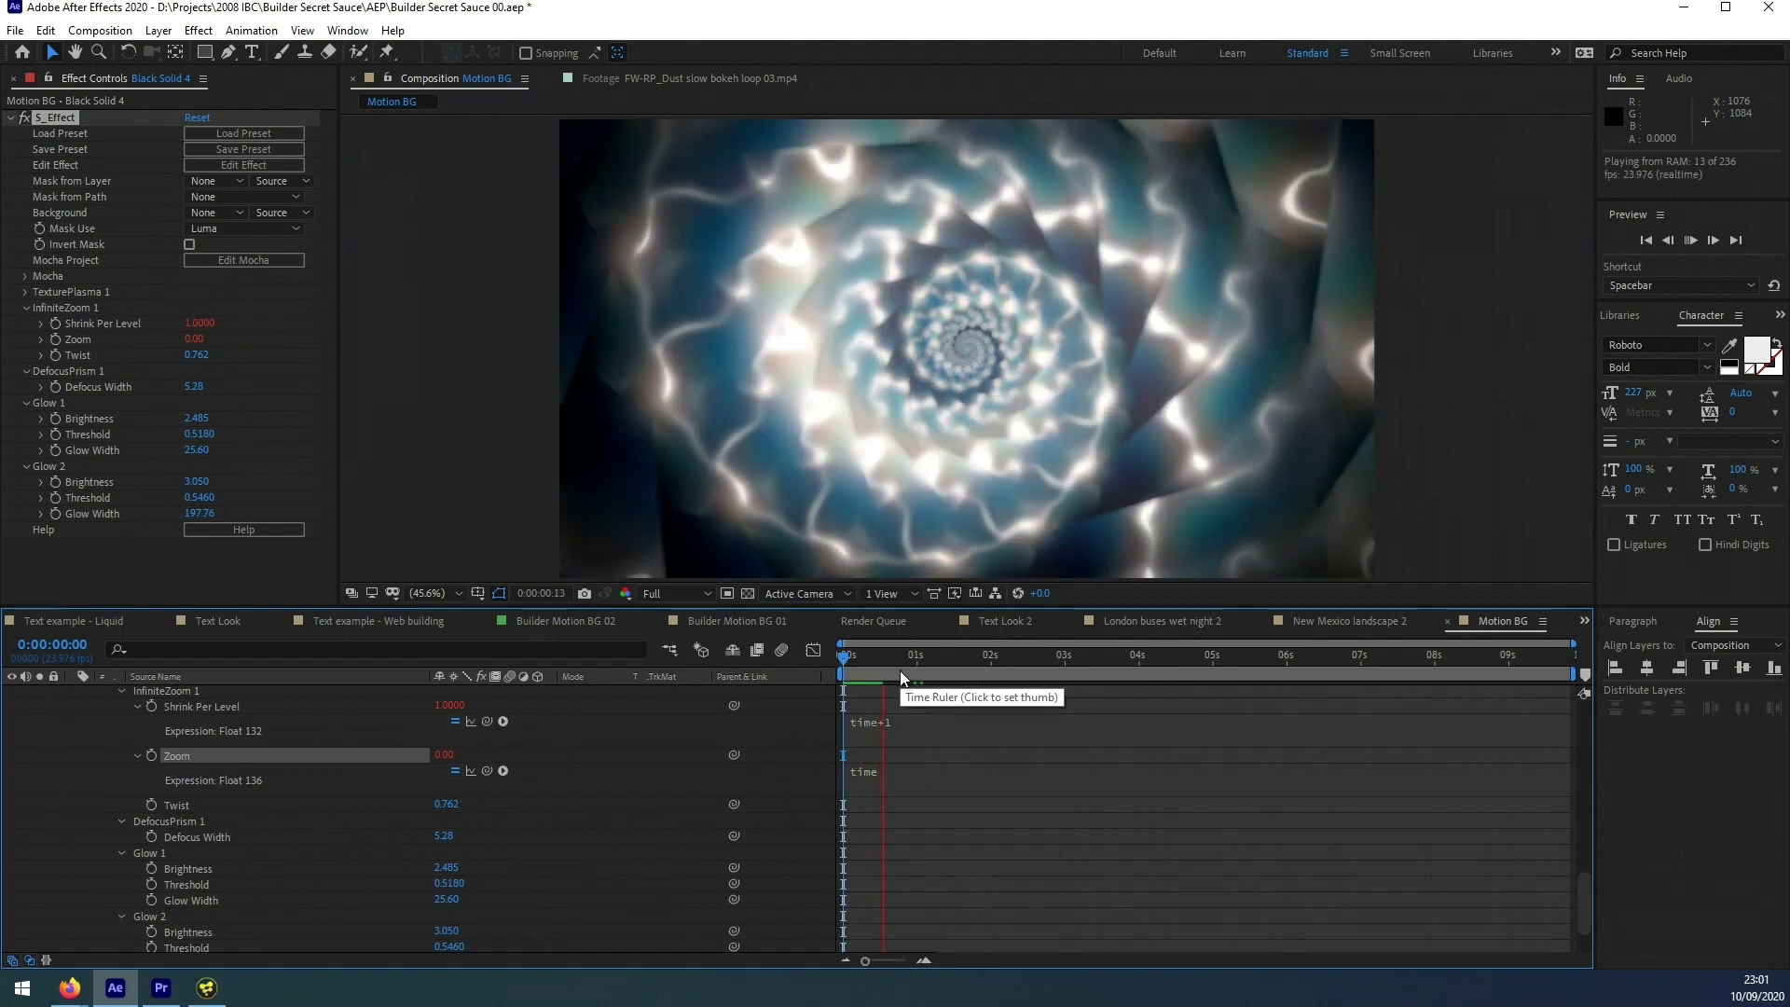
- Change the Zoom expression to time+2 and preview the resulting spiral motion
click(880, 780)
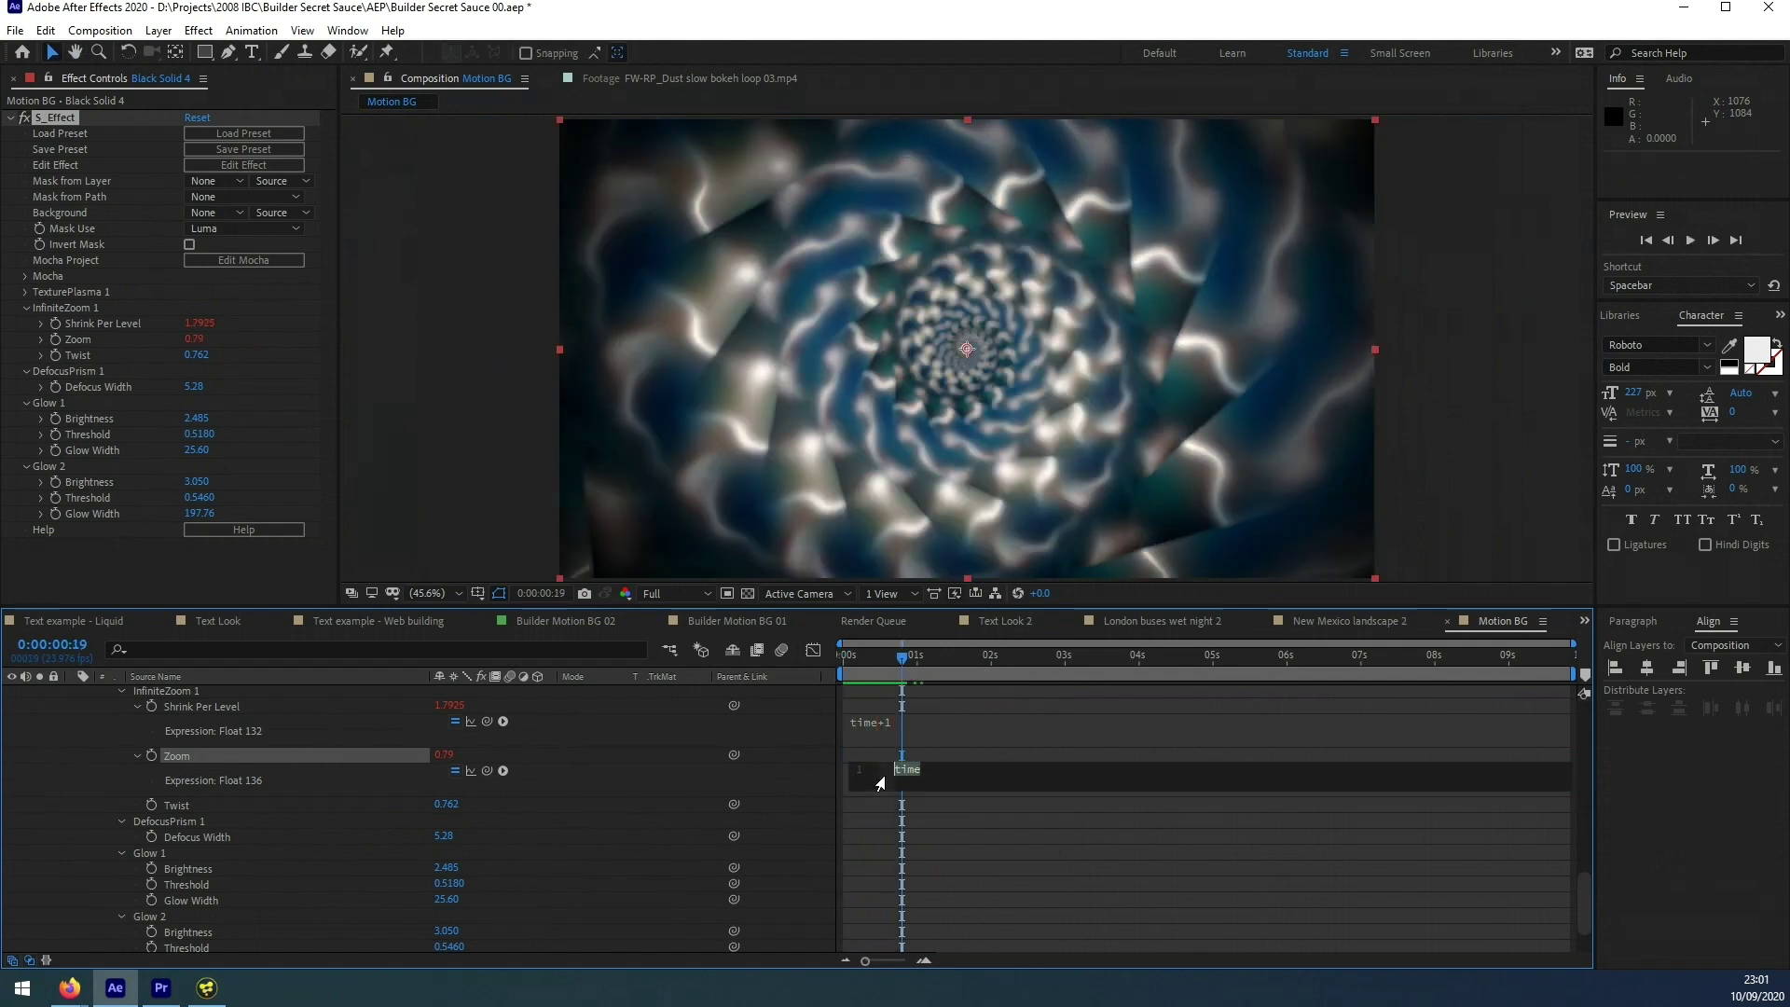
text(+2)
key(KP_Enter)
key(space)
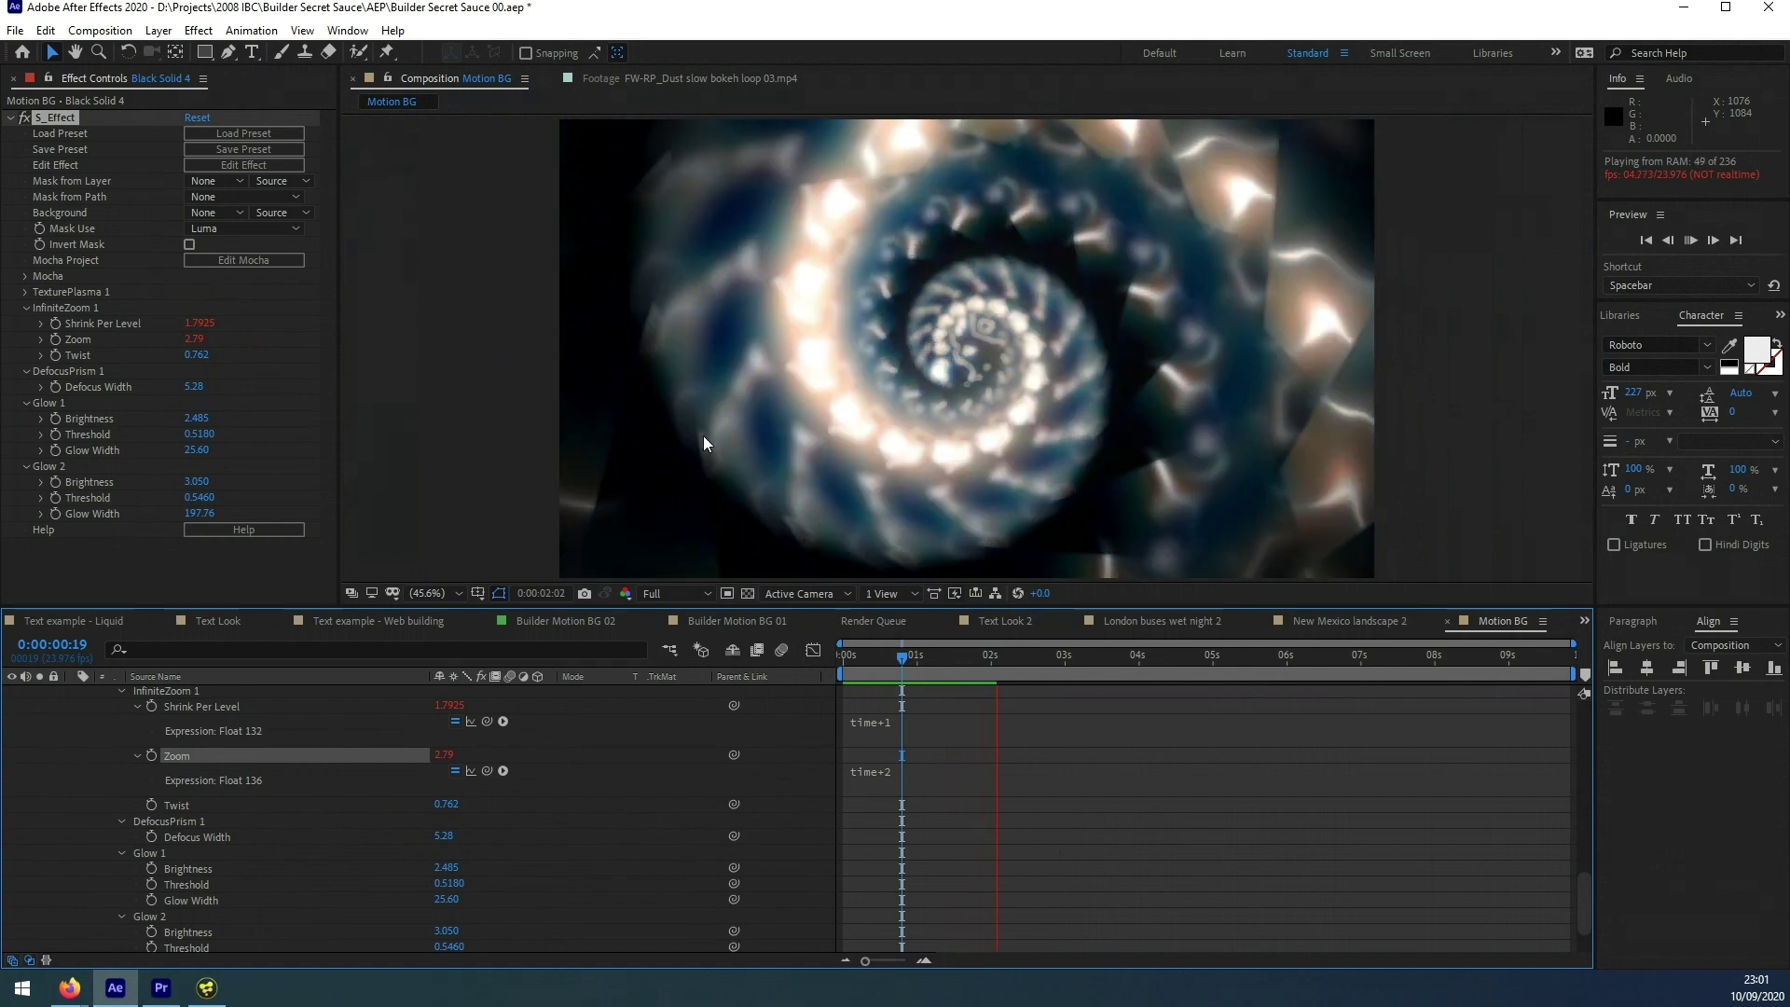
key(space)
- Open the Builder Motion BG 01 composition from the project's 03 Motion Backgrounds folder
click(295, 100)
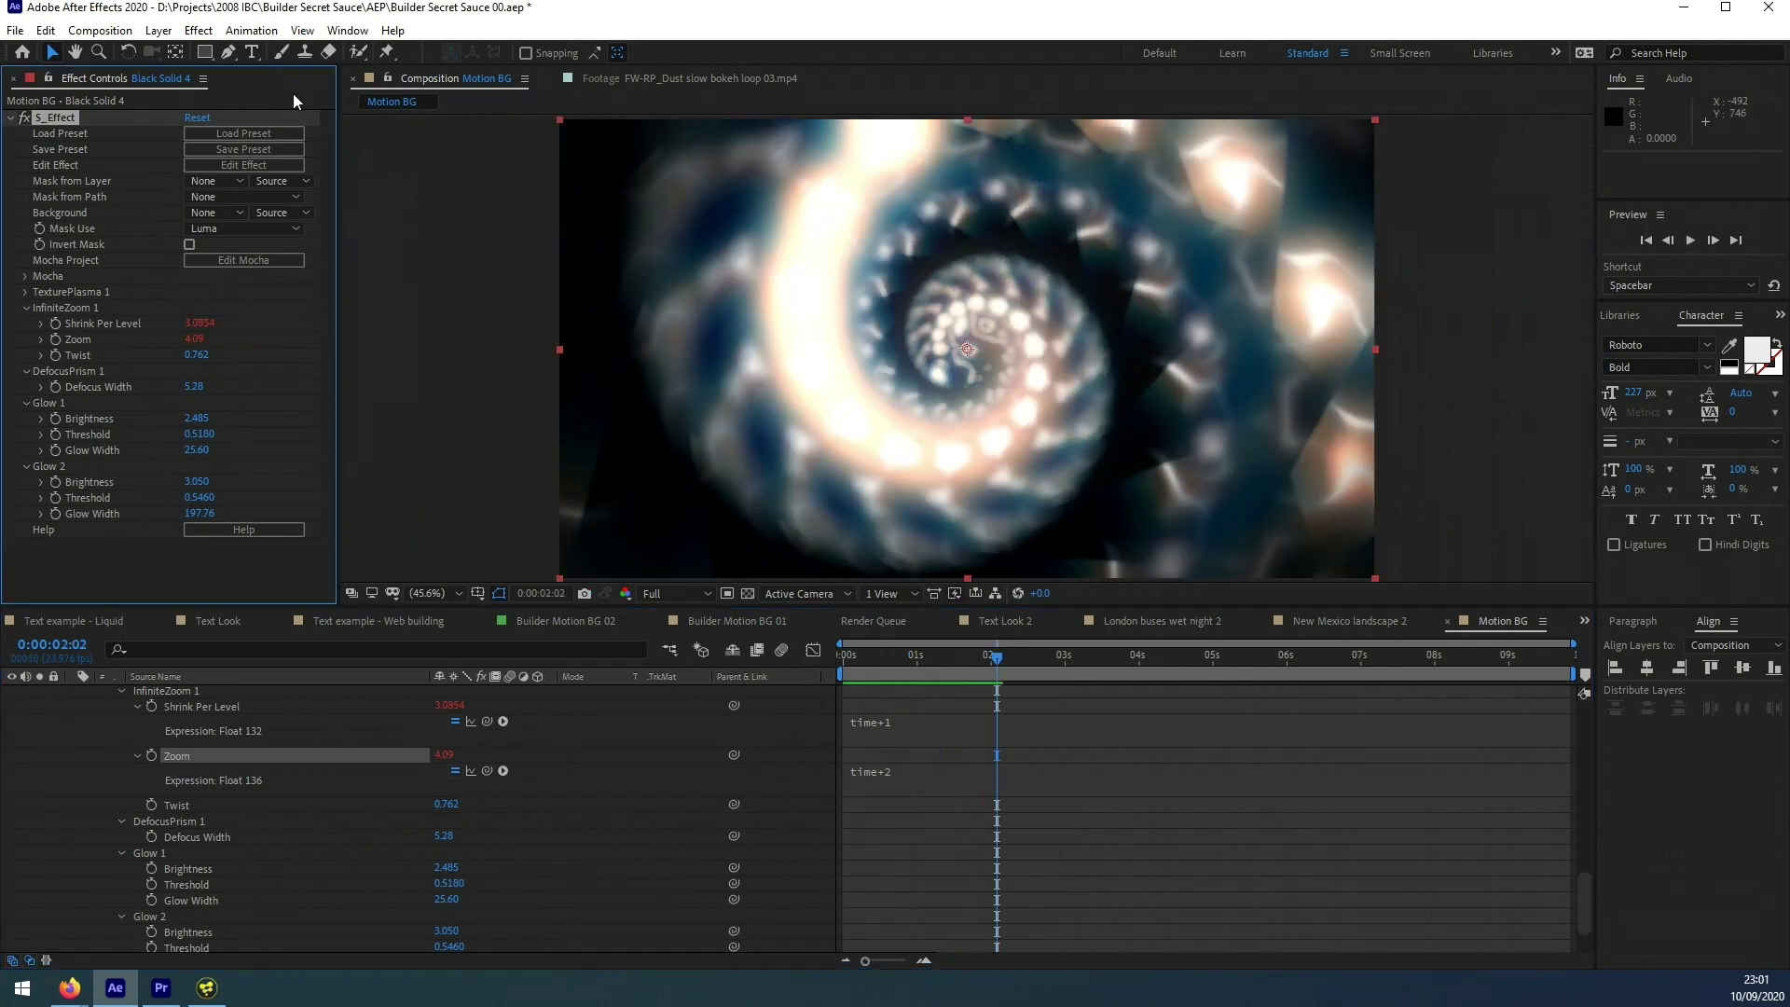
drag(337, 86, 438, 95)
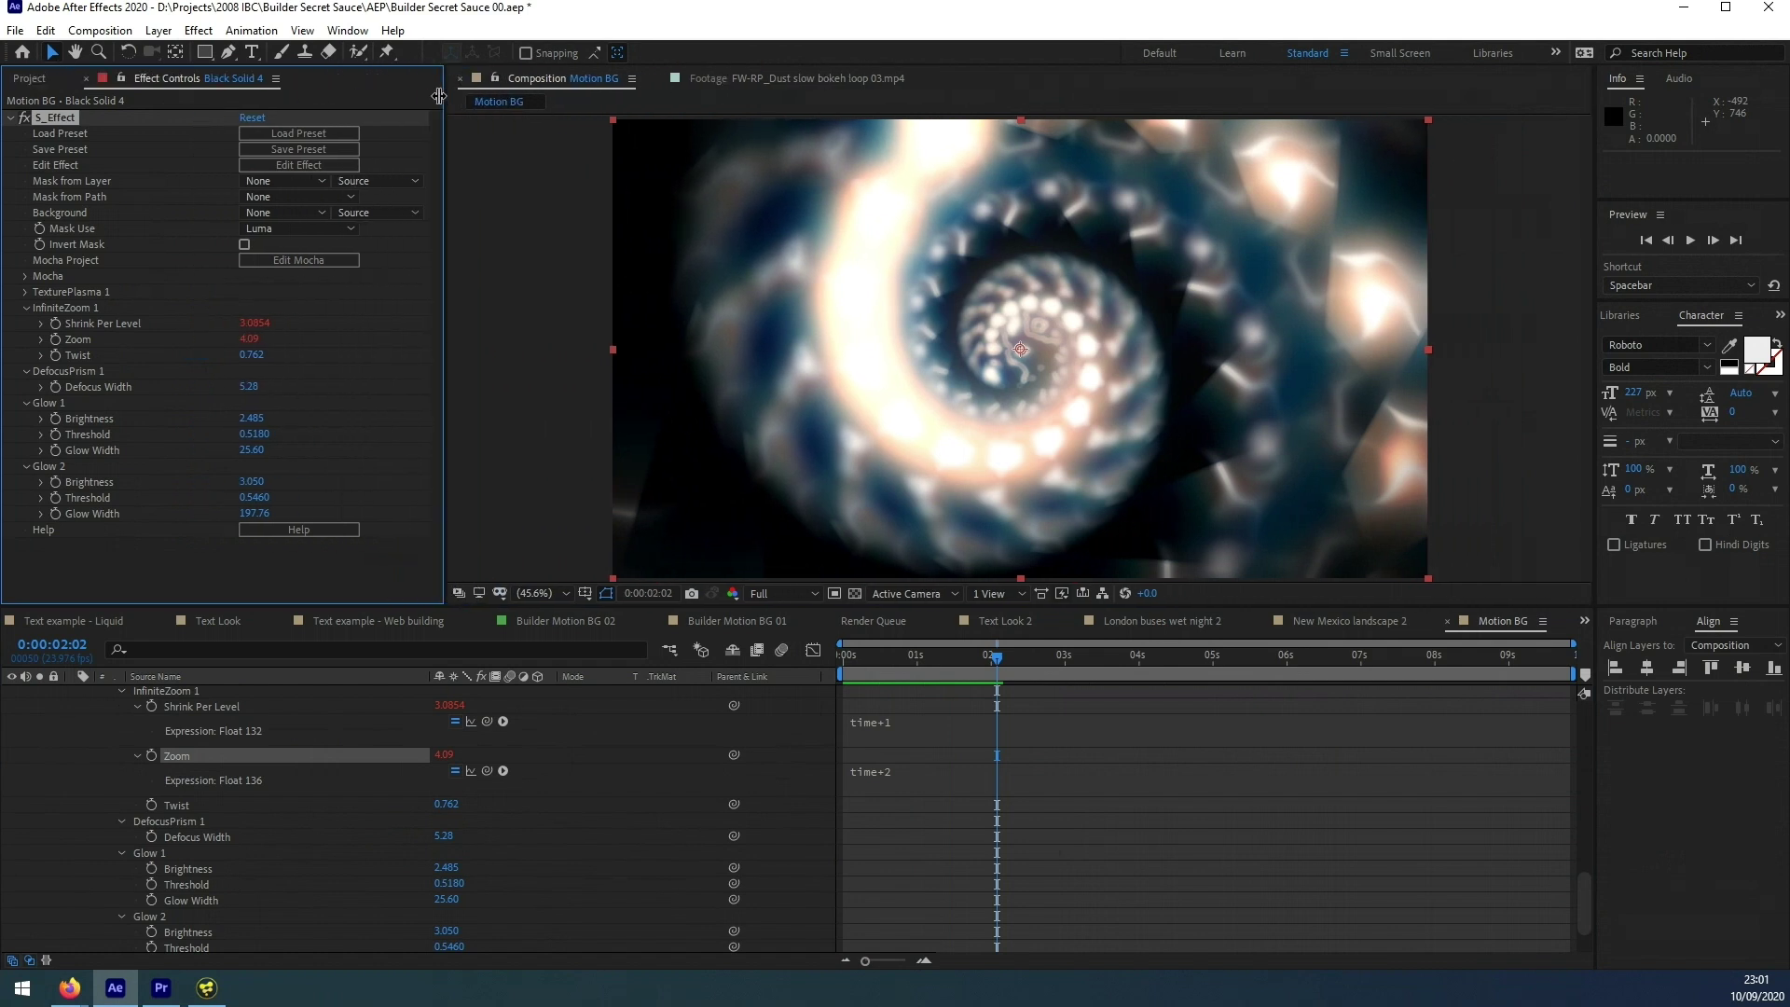
click(28, 78)
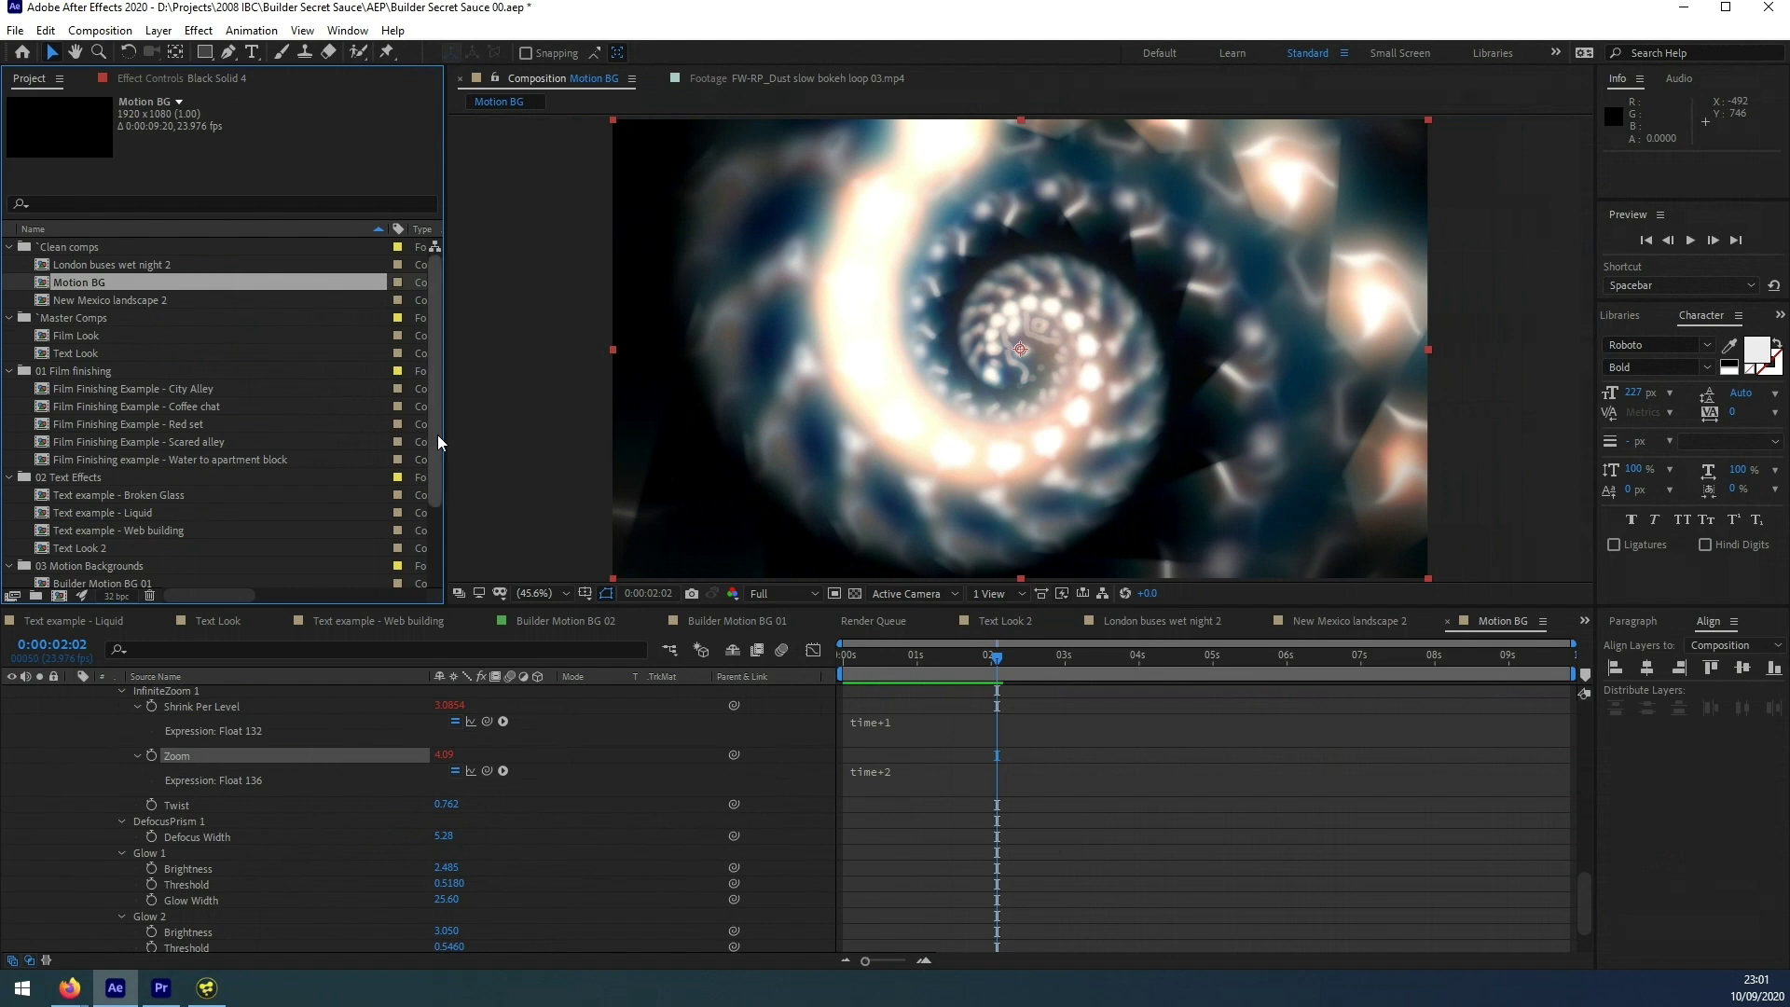
scroll(438, 448, down, 2)
double_click(137, 479)
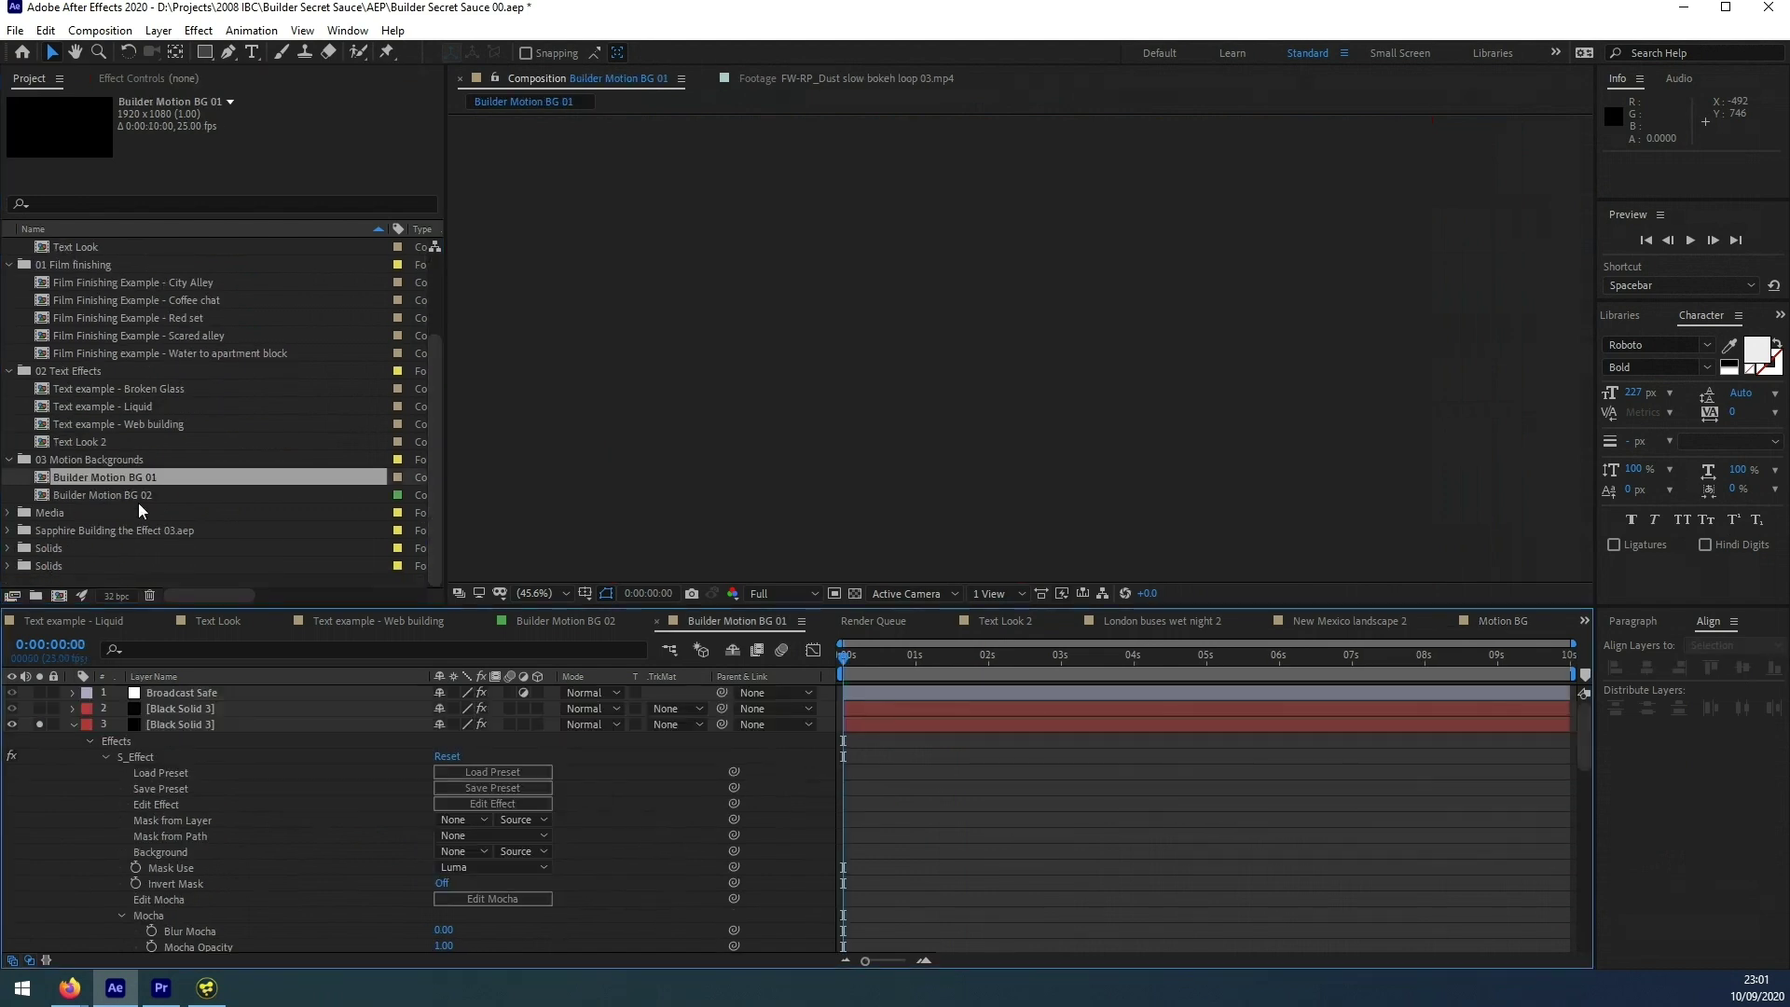
- Scrub through Builder Motion BG 01, solo only its second layer and scrub through that background
drag(844, 669, 1364, 684)
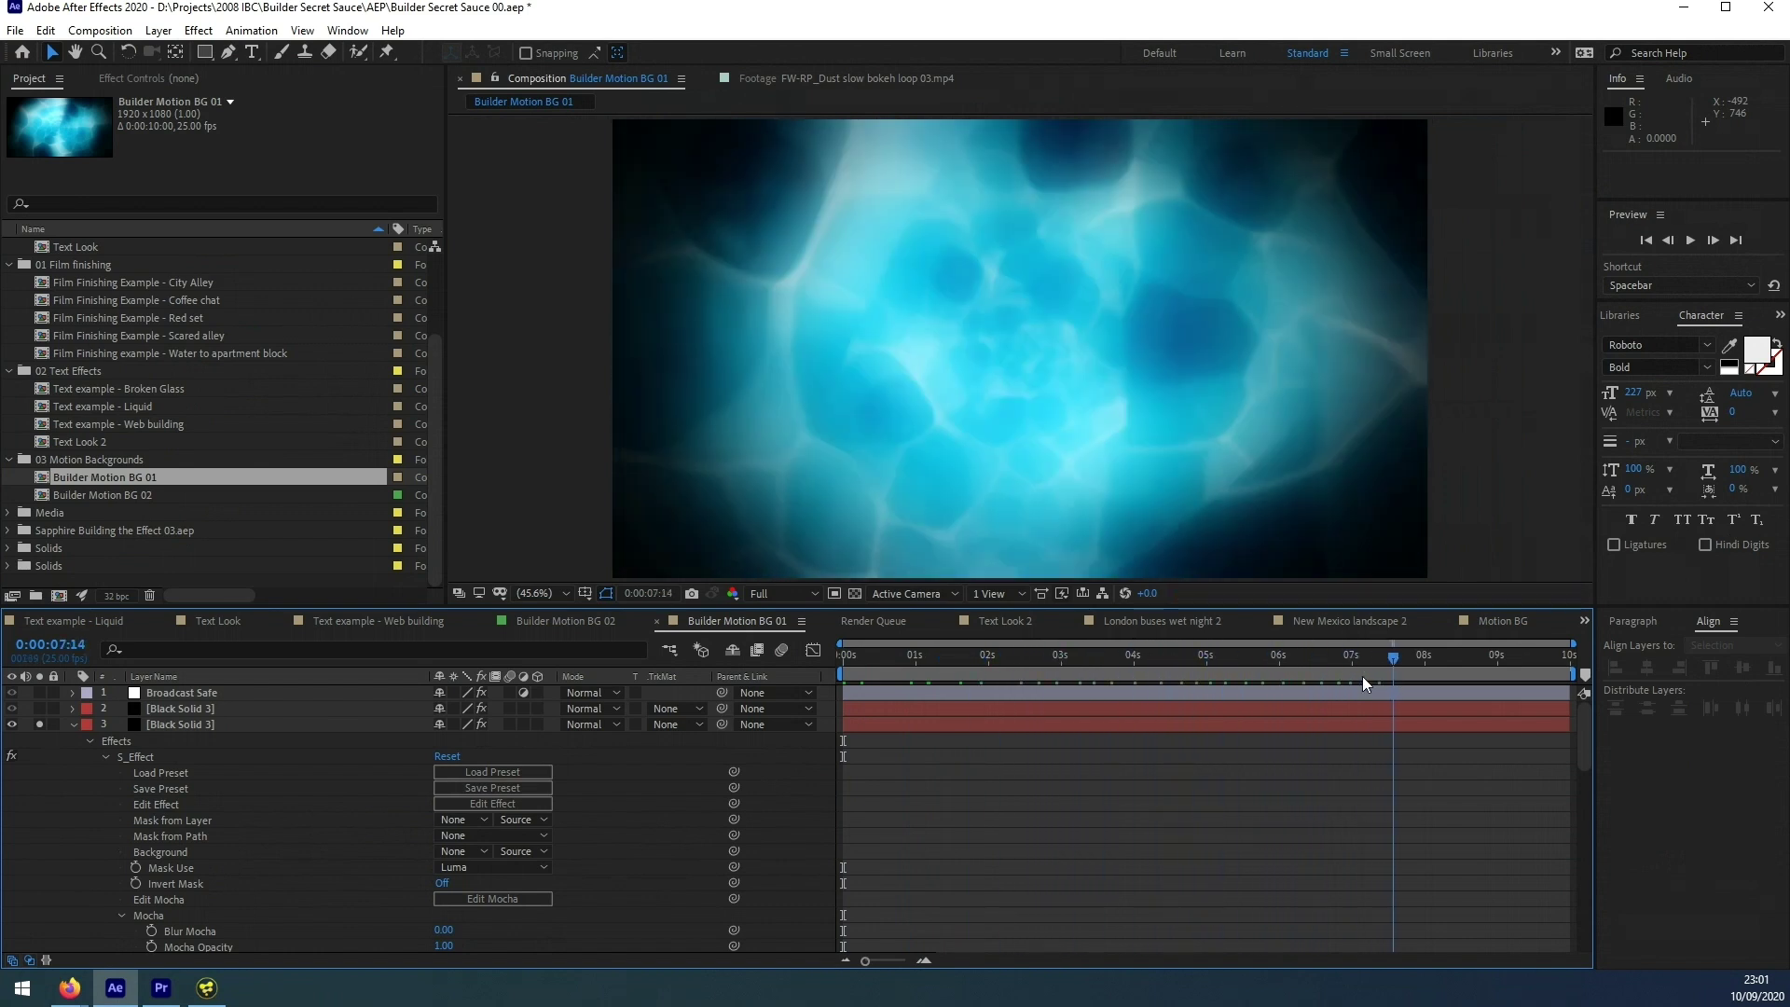
alt+click(39, 709)
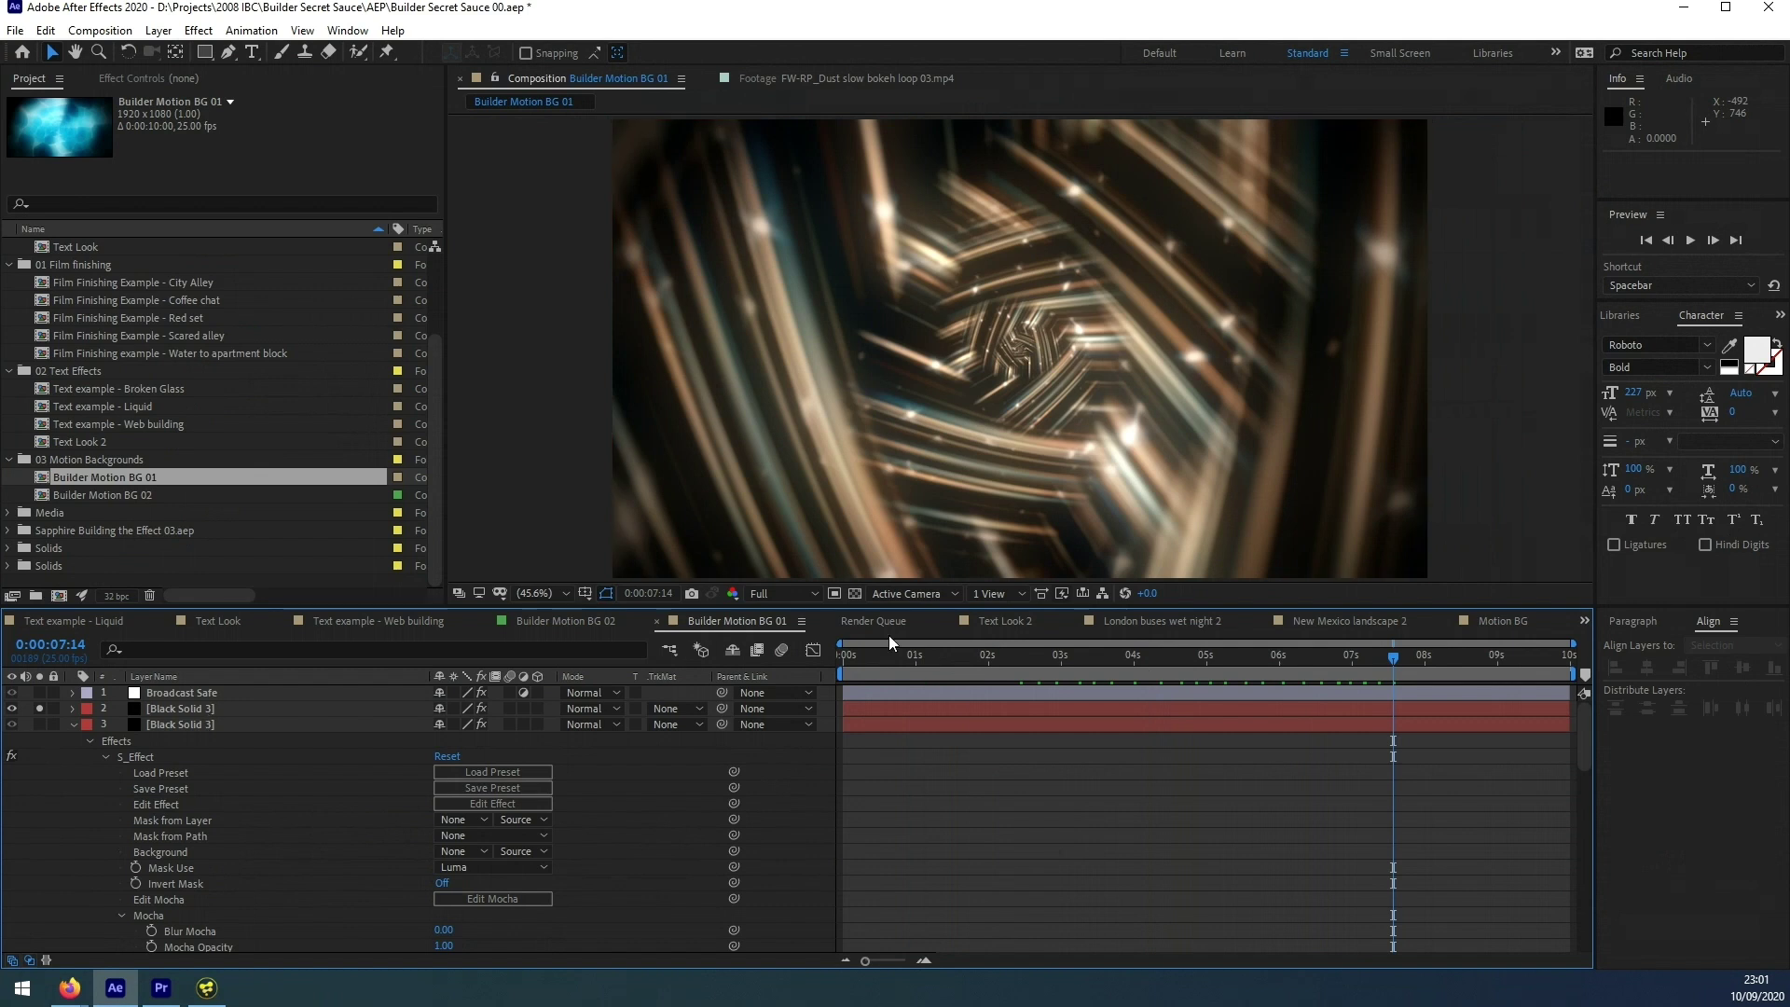
drag(867, 659, 1403, 665)
- Open and scrub through Builder Motion BG 02, and reveal the modified properties of the FW-RP_Dust slow bokeh loop 03.mp4 layer
double_click(48, 494)
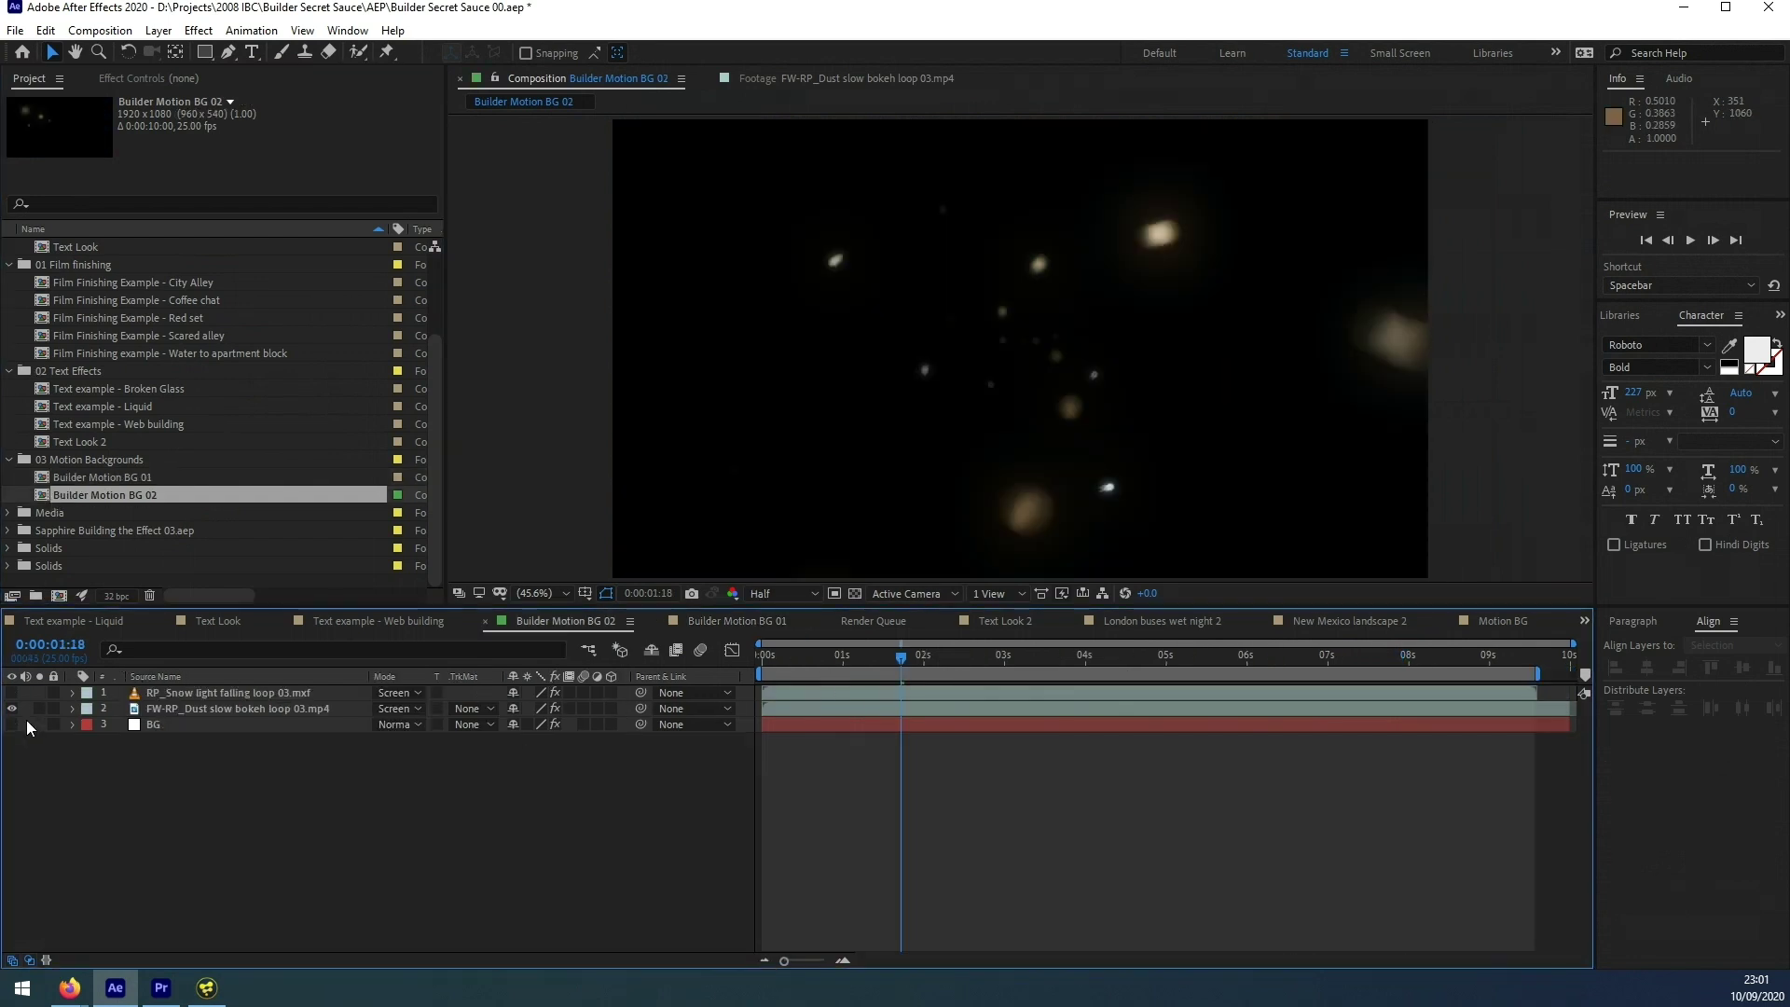
drag(784, 664, 1121, 664)
click(347, 711)
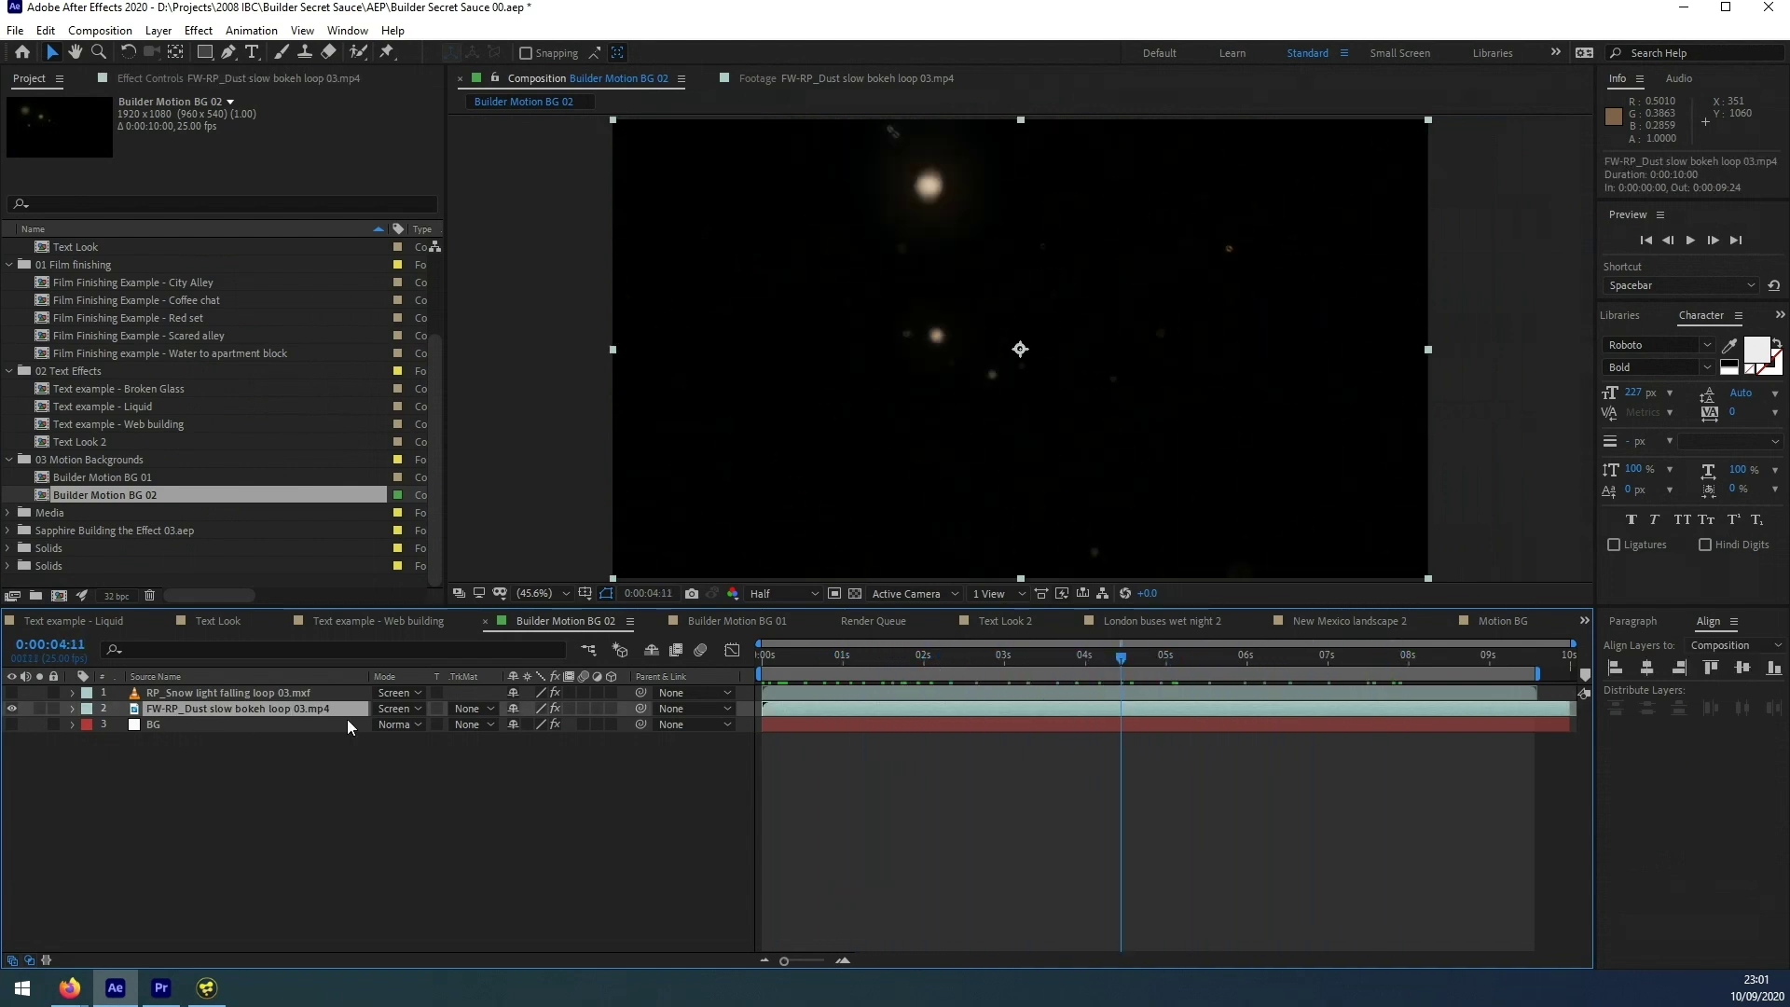
key(u)
key(u)
- Reveal the source file of the FW-RP_Dust slow bokeh loop 03.mp4 layer in File Explorer
right_click(198, 708)
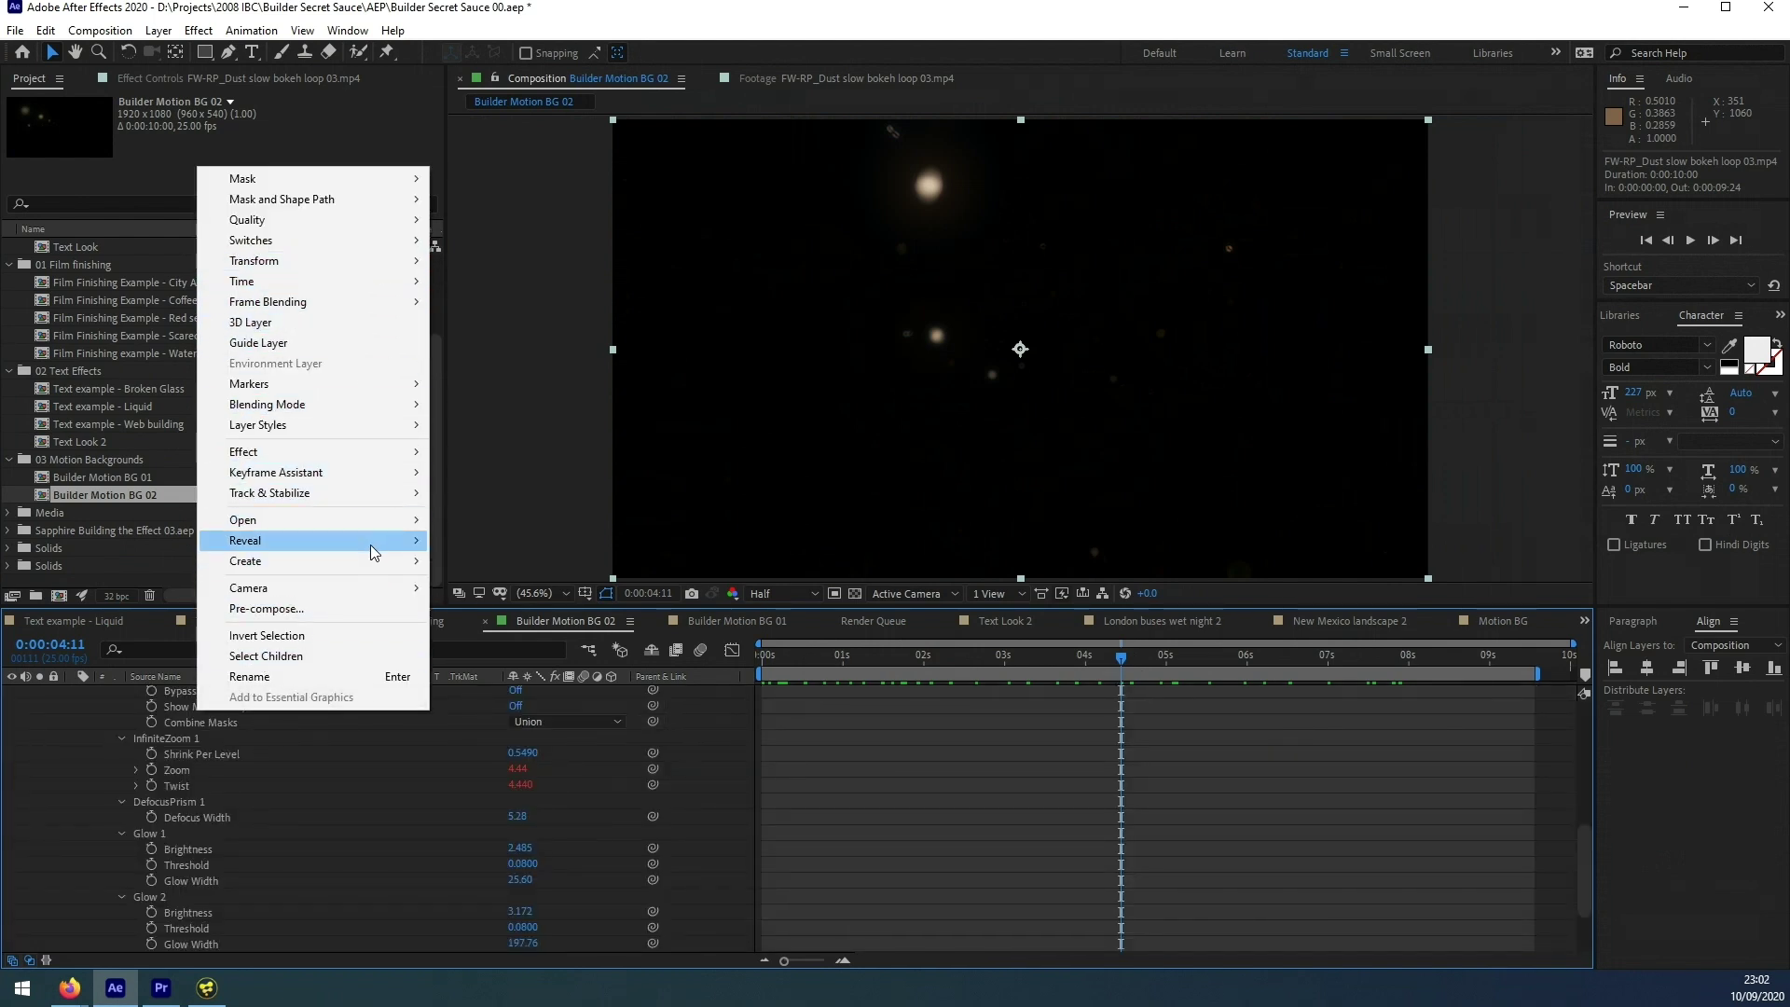
mouse_move(375, 543)
click(476, 543)
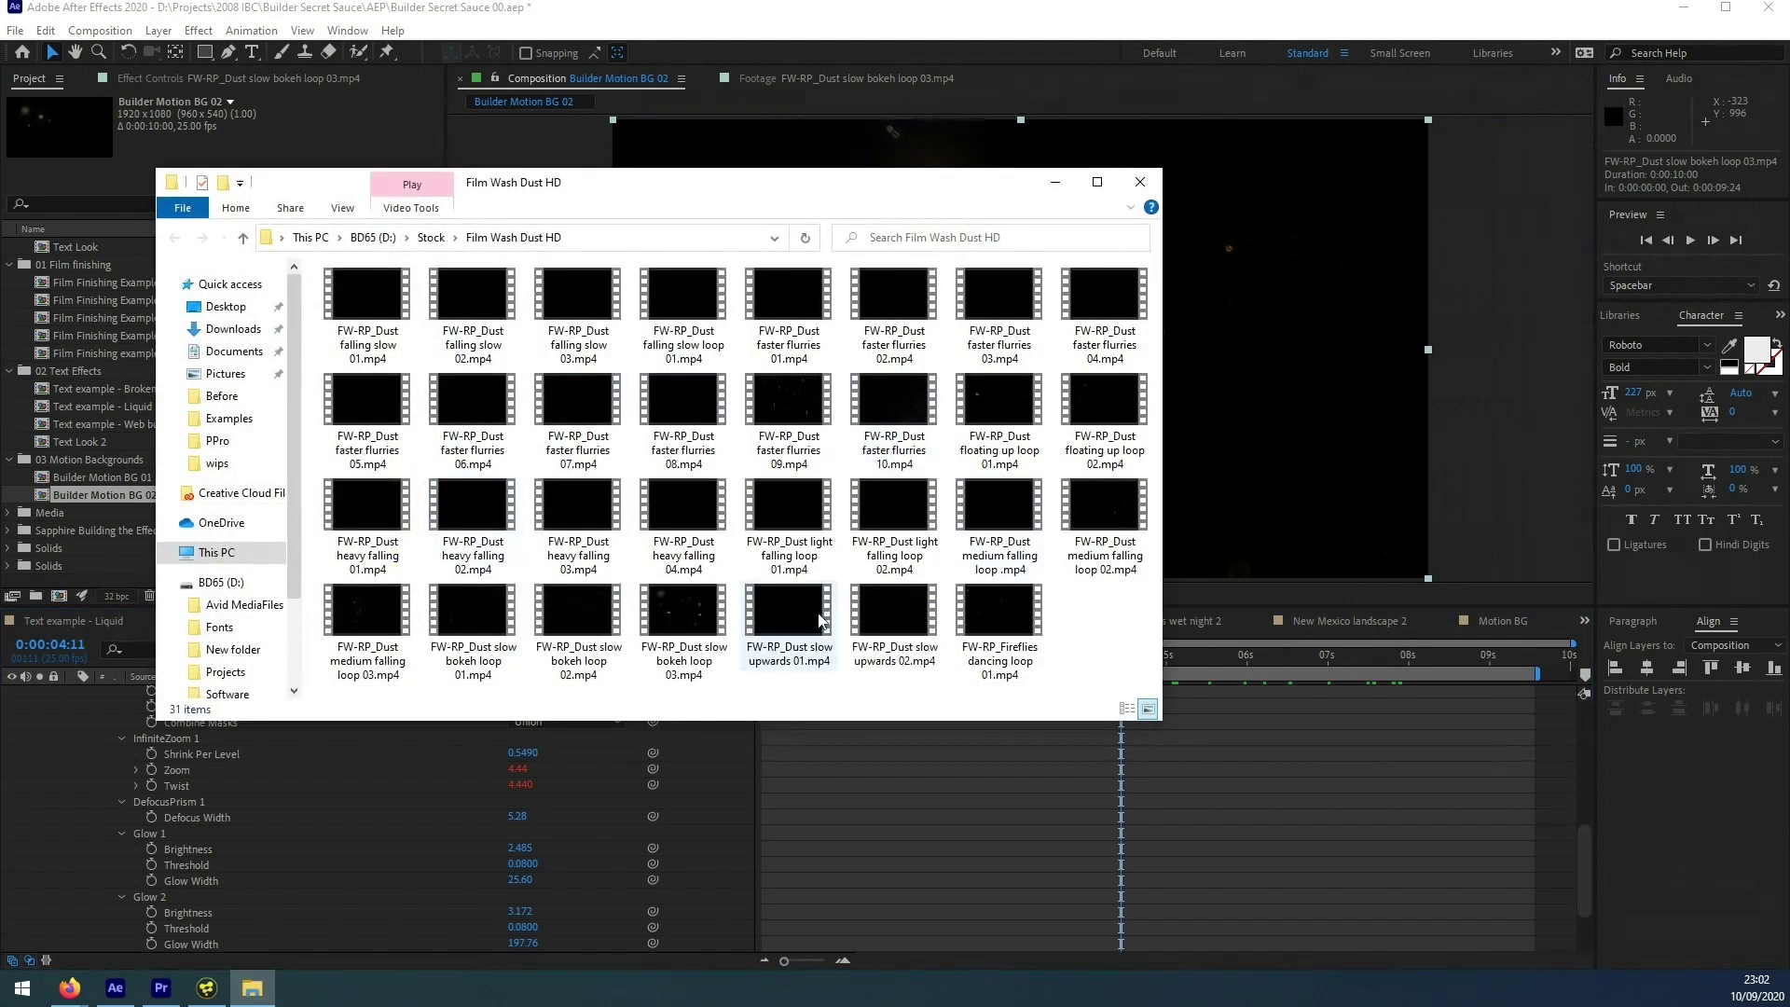
- Play FW-RP_Dust medium falling loop 02.mp4 in VLC media player and close the player
double_click(1063, 508)
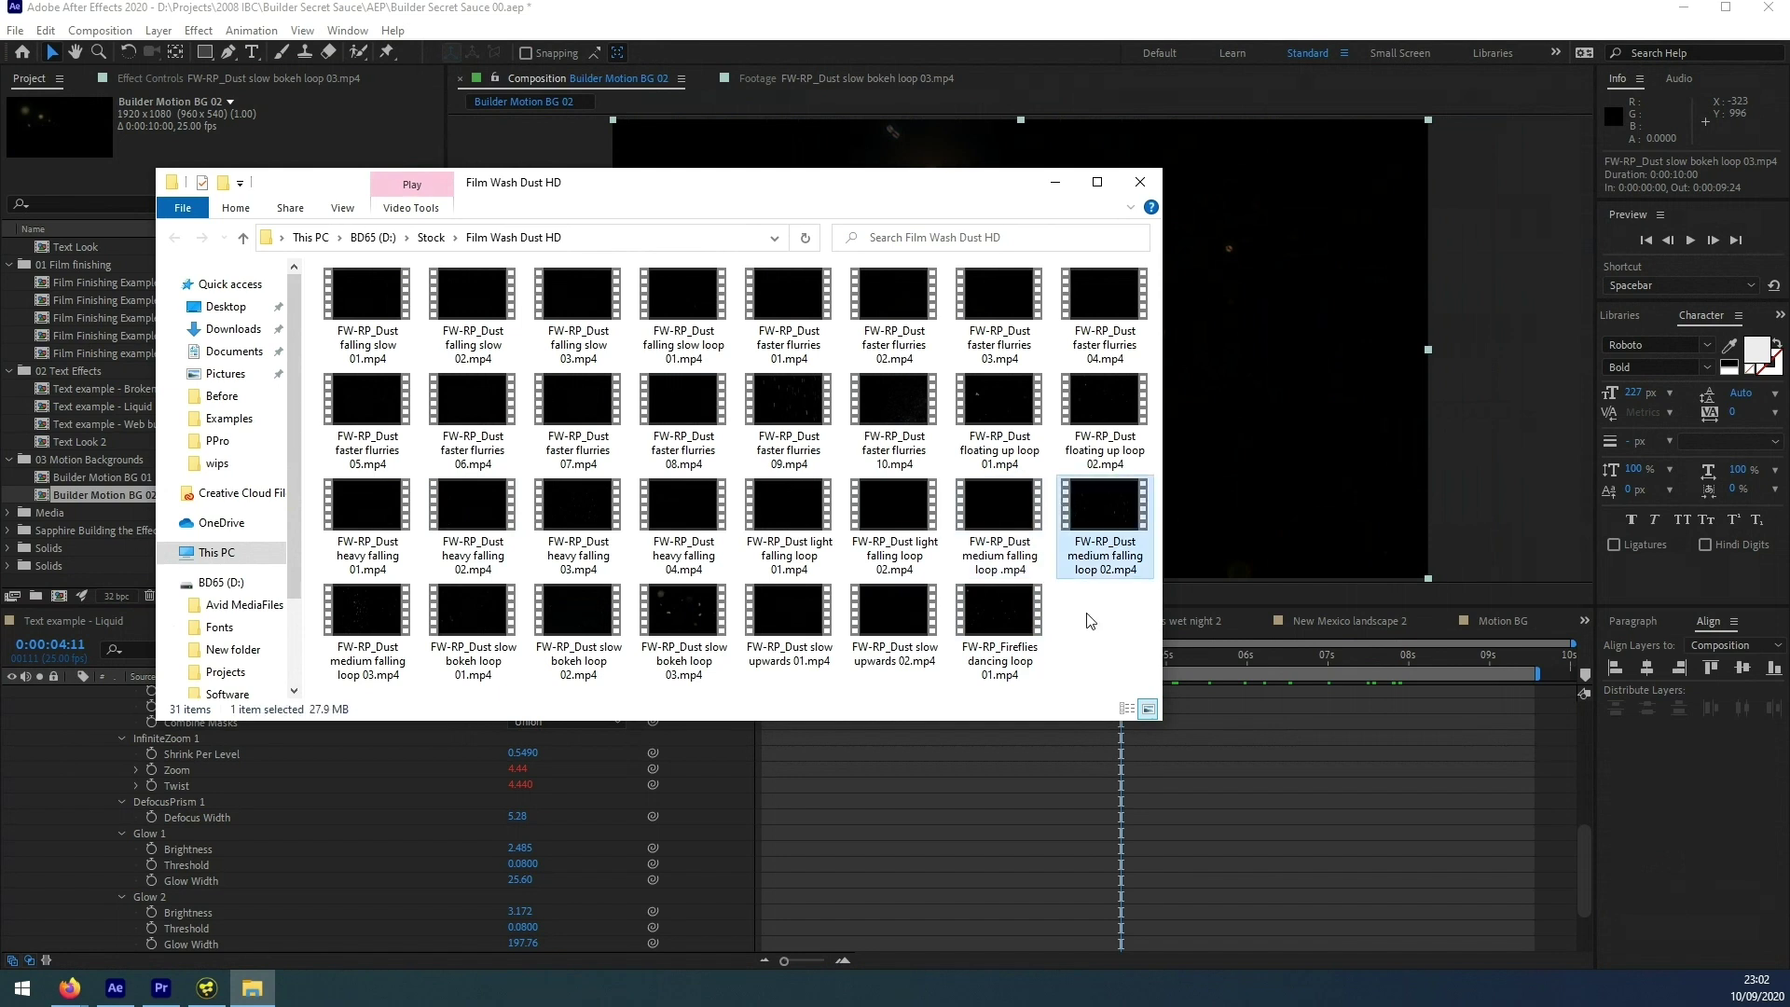
double_click(802, 519)
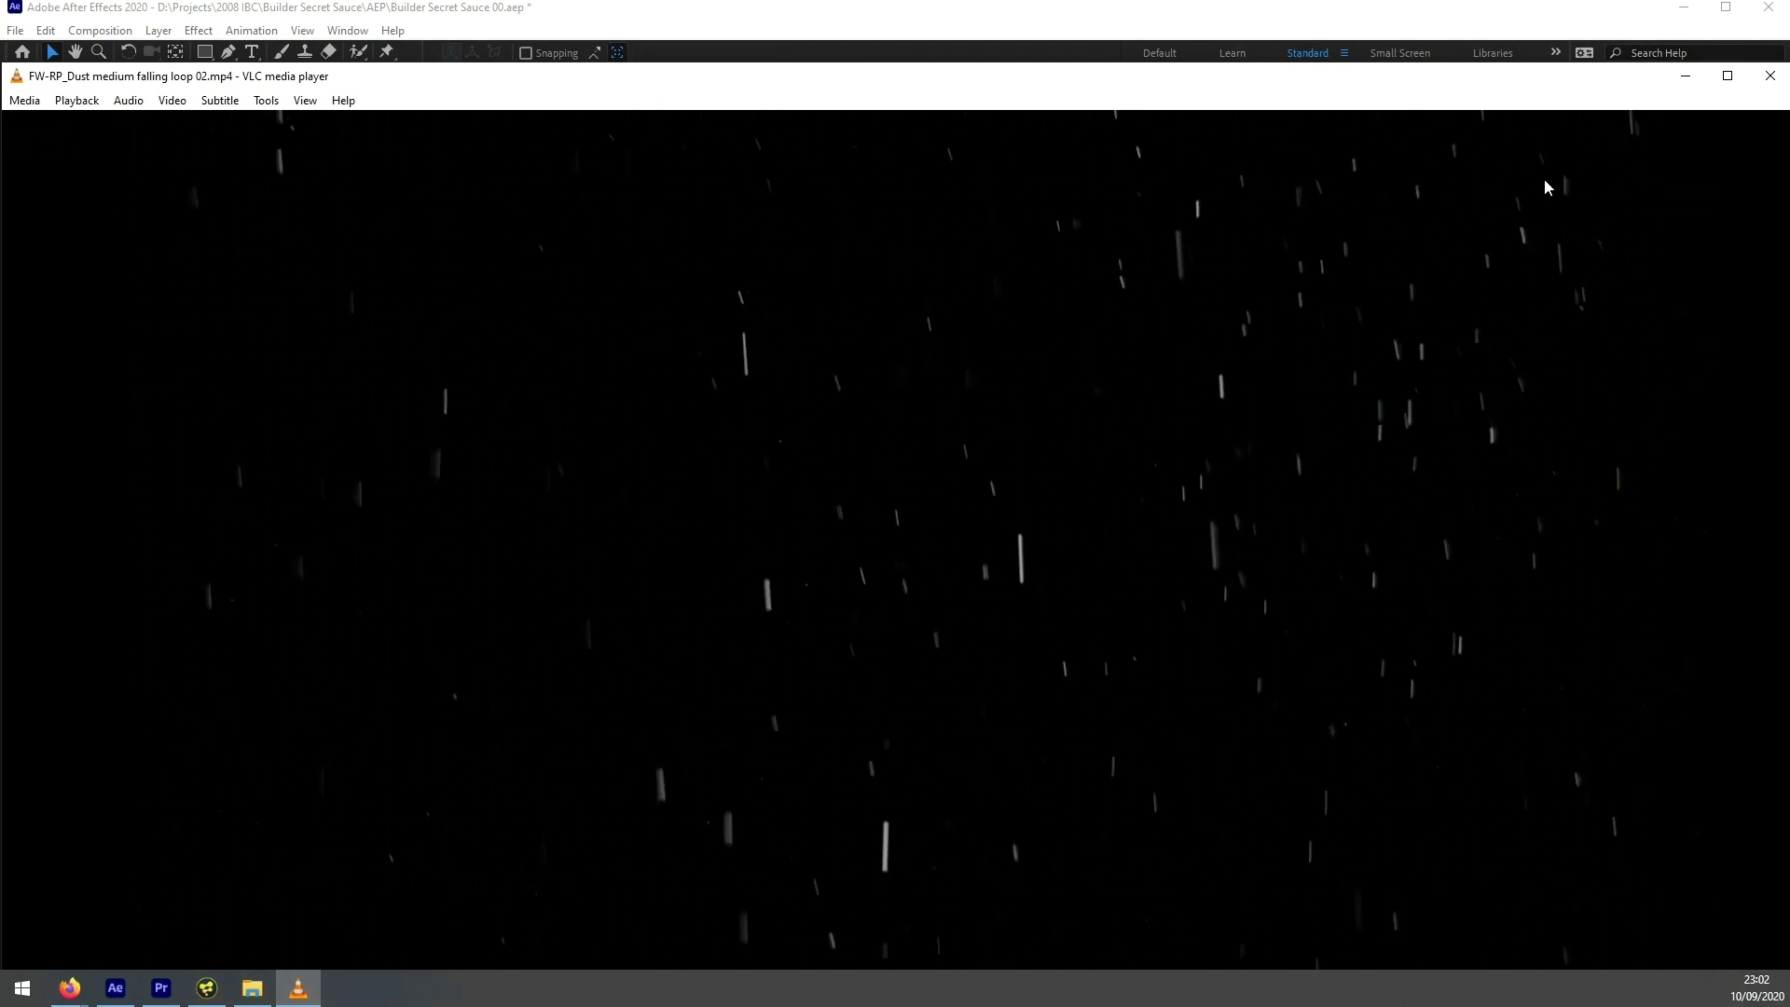
click(1770, 75)
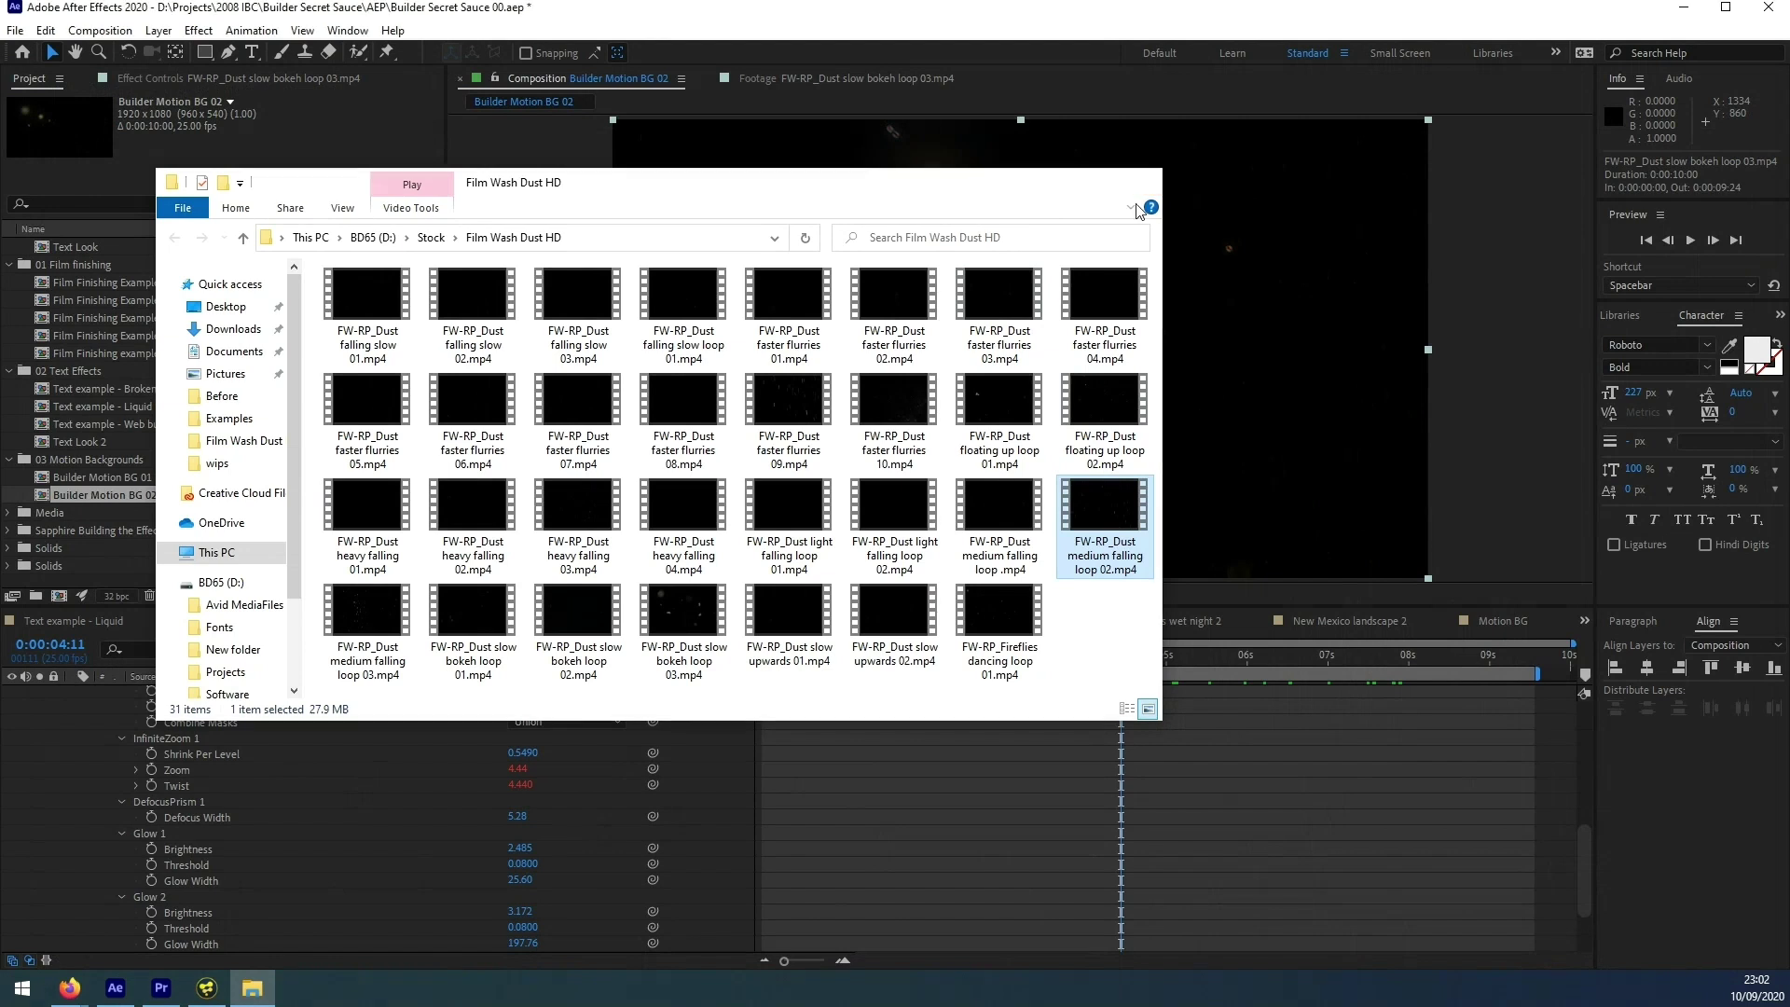
- Close the Film Wash Dust HD folder window and preview Builder Motion BG 02 from near its start
click(1141, 182)
drag(1079, 656, 823, 655)
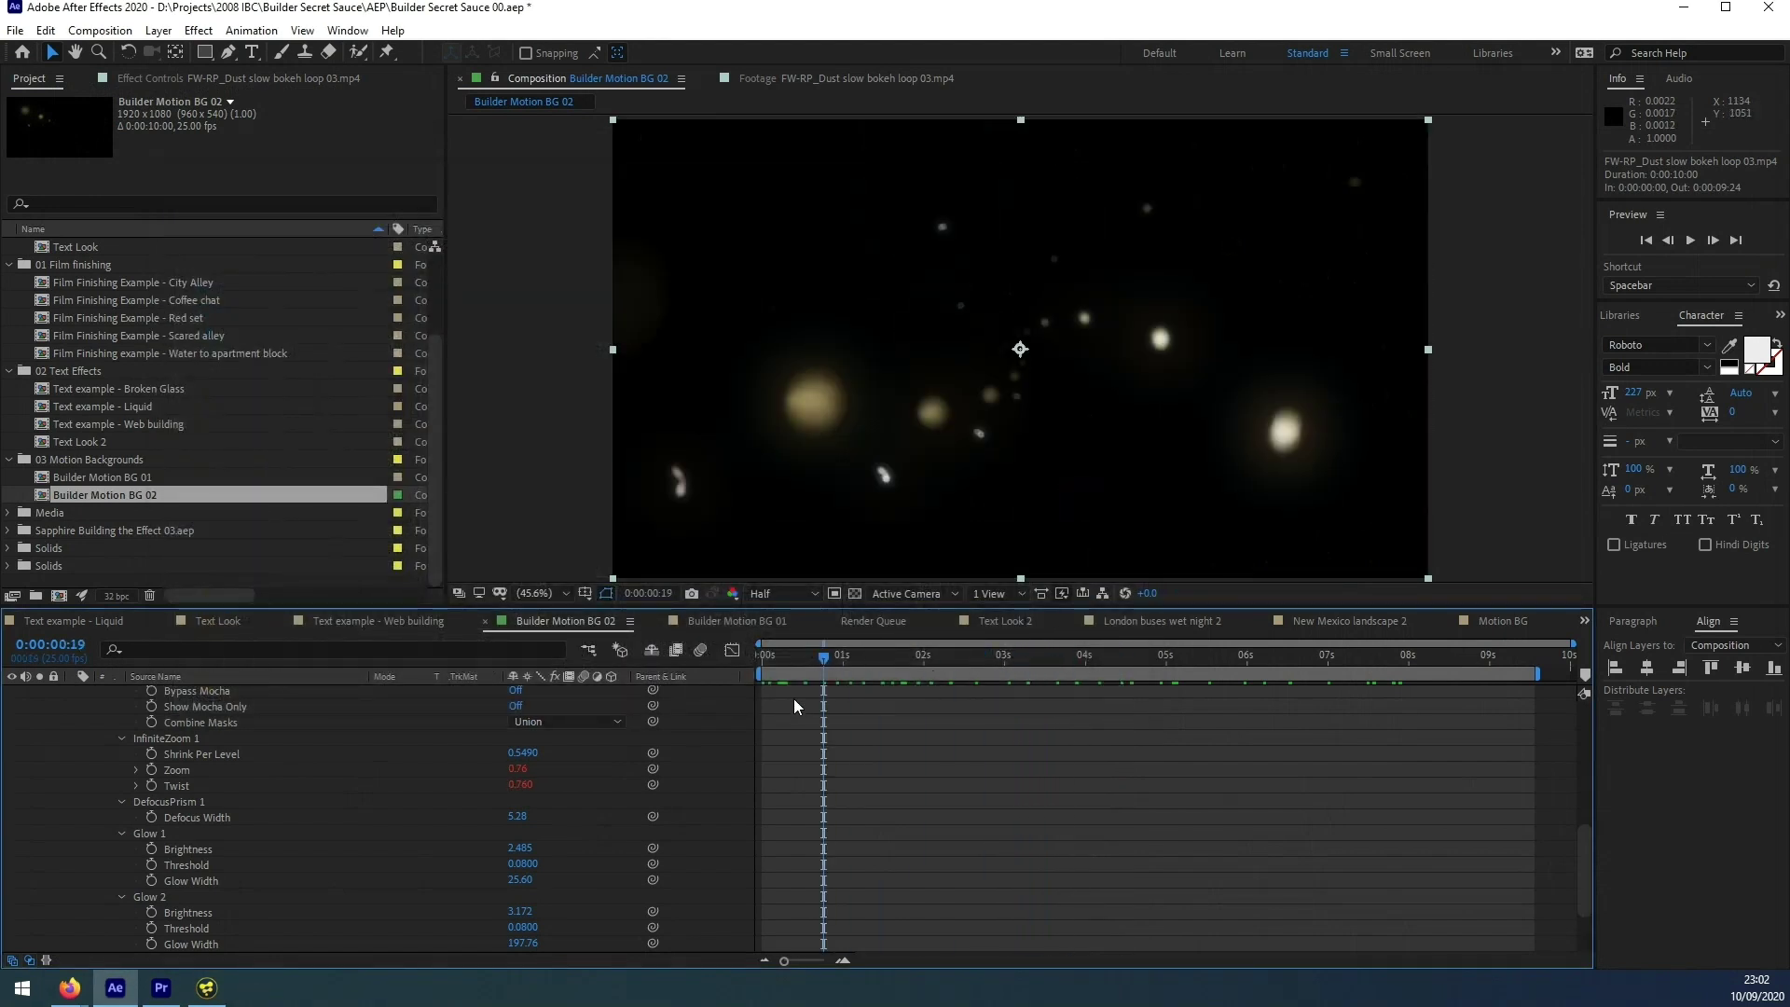
key(space)
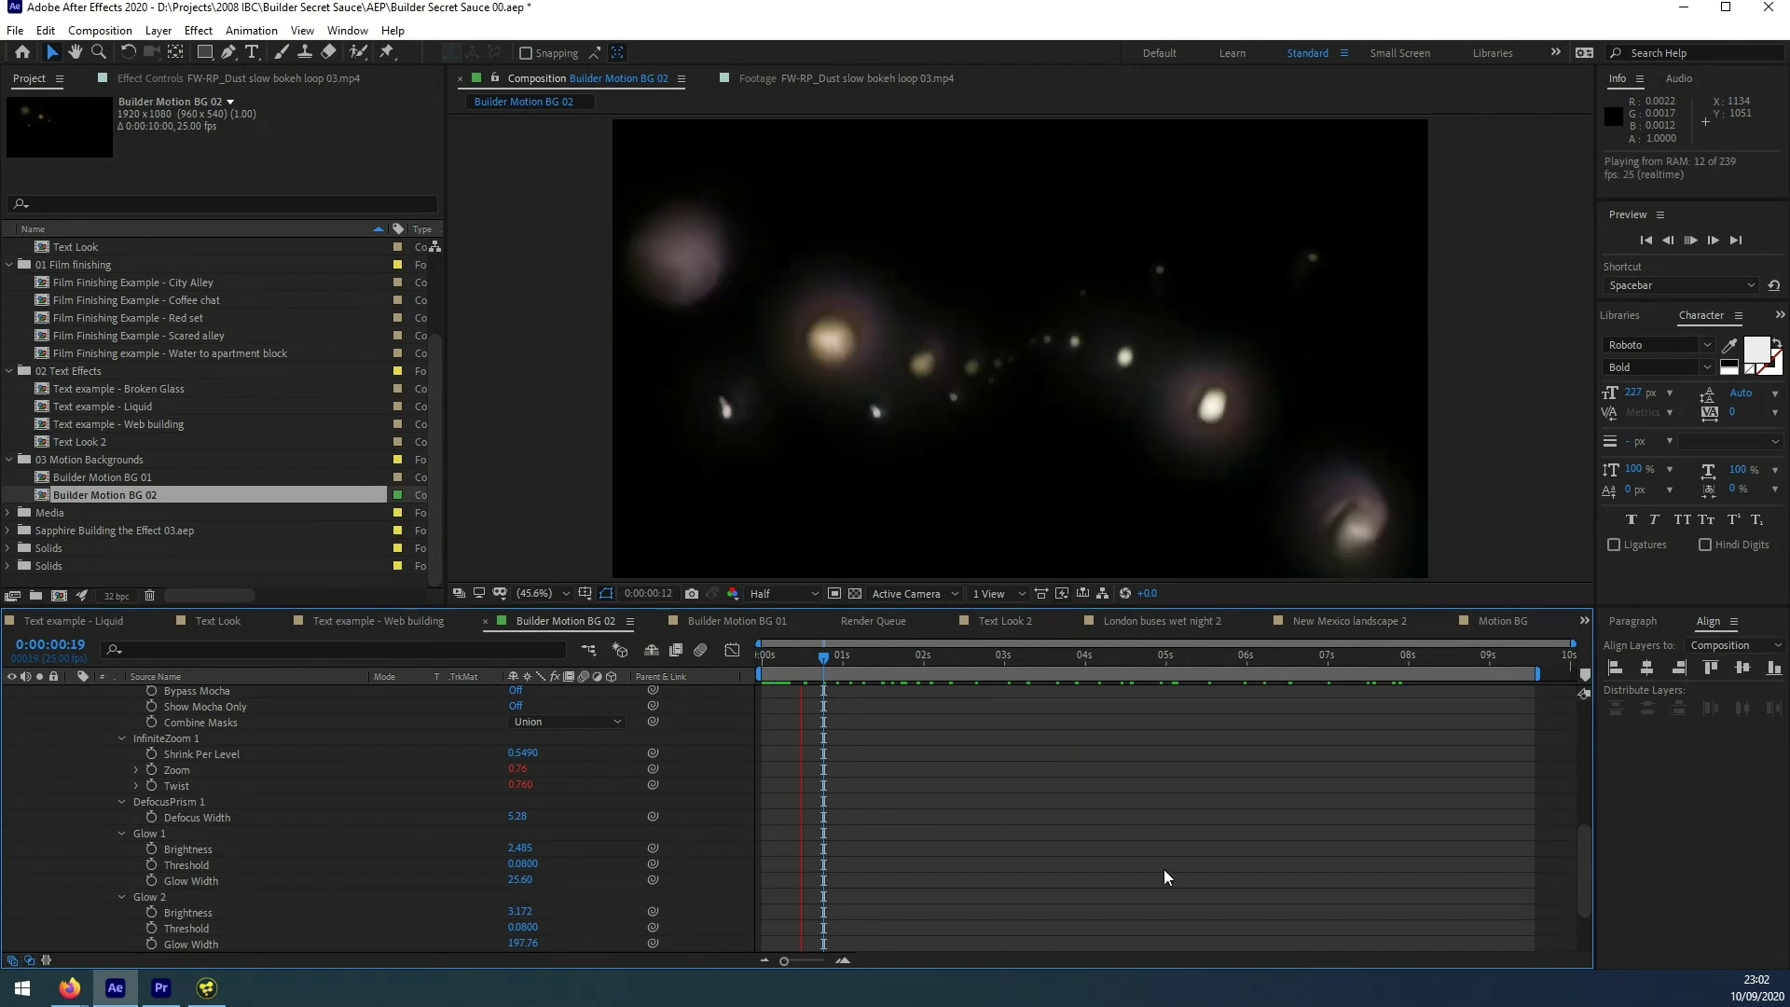
key(space)
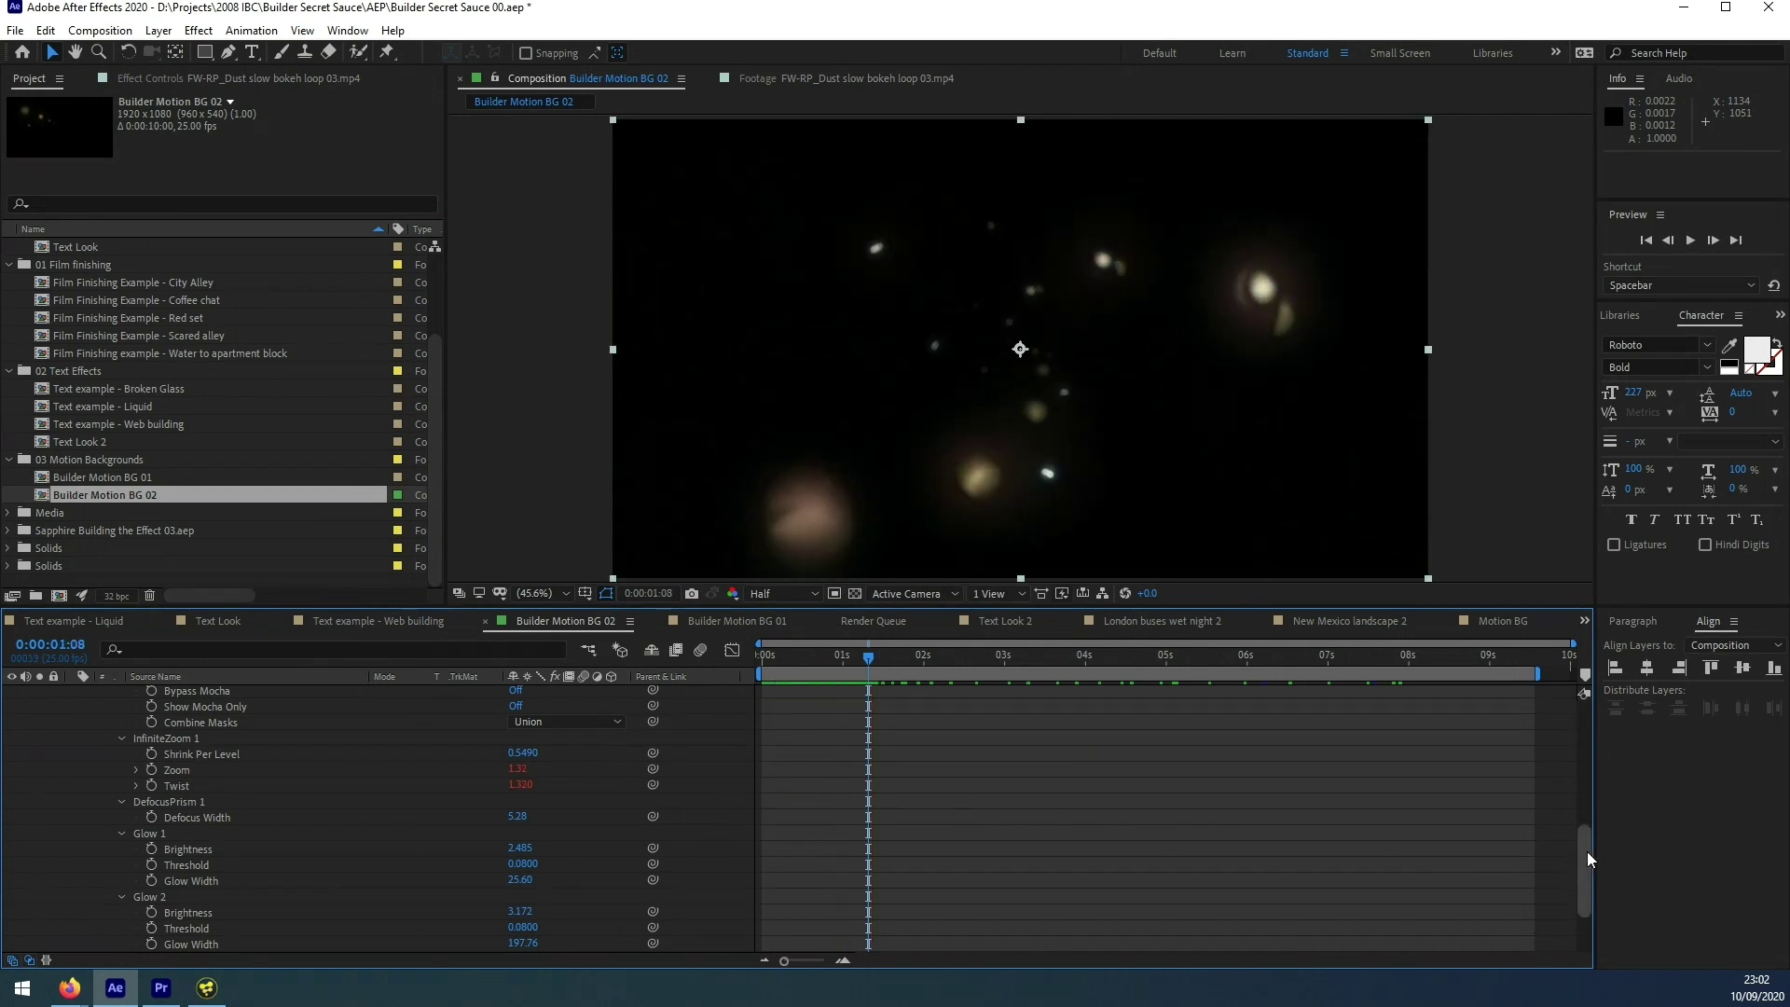
- Collapse and hide the FW-RP_Dust slow bokeh loop 03.mp4 layer, show the RP_Snow light failing loop 03.mxf and BG layers, and preview the composition
drag(1591, 859, 1589, 713)
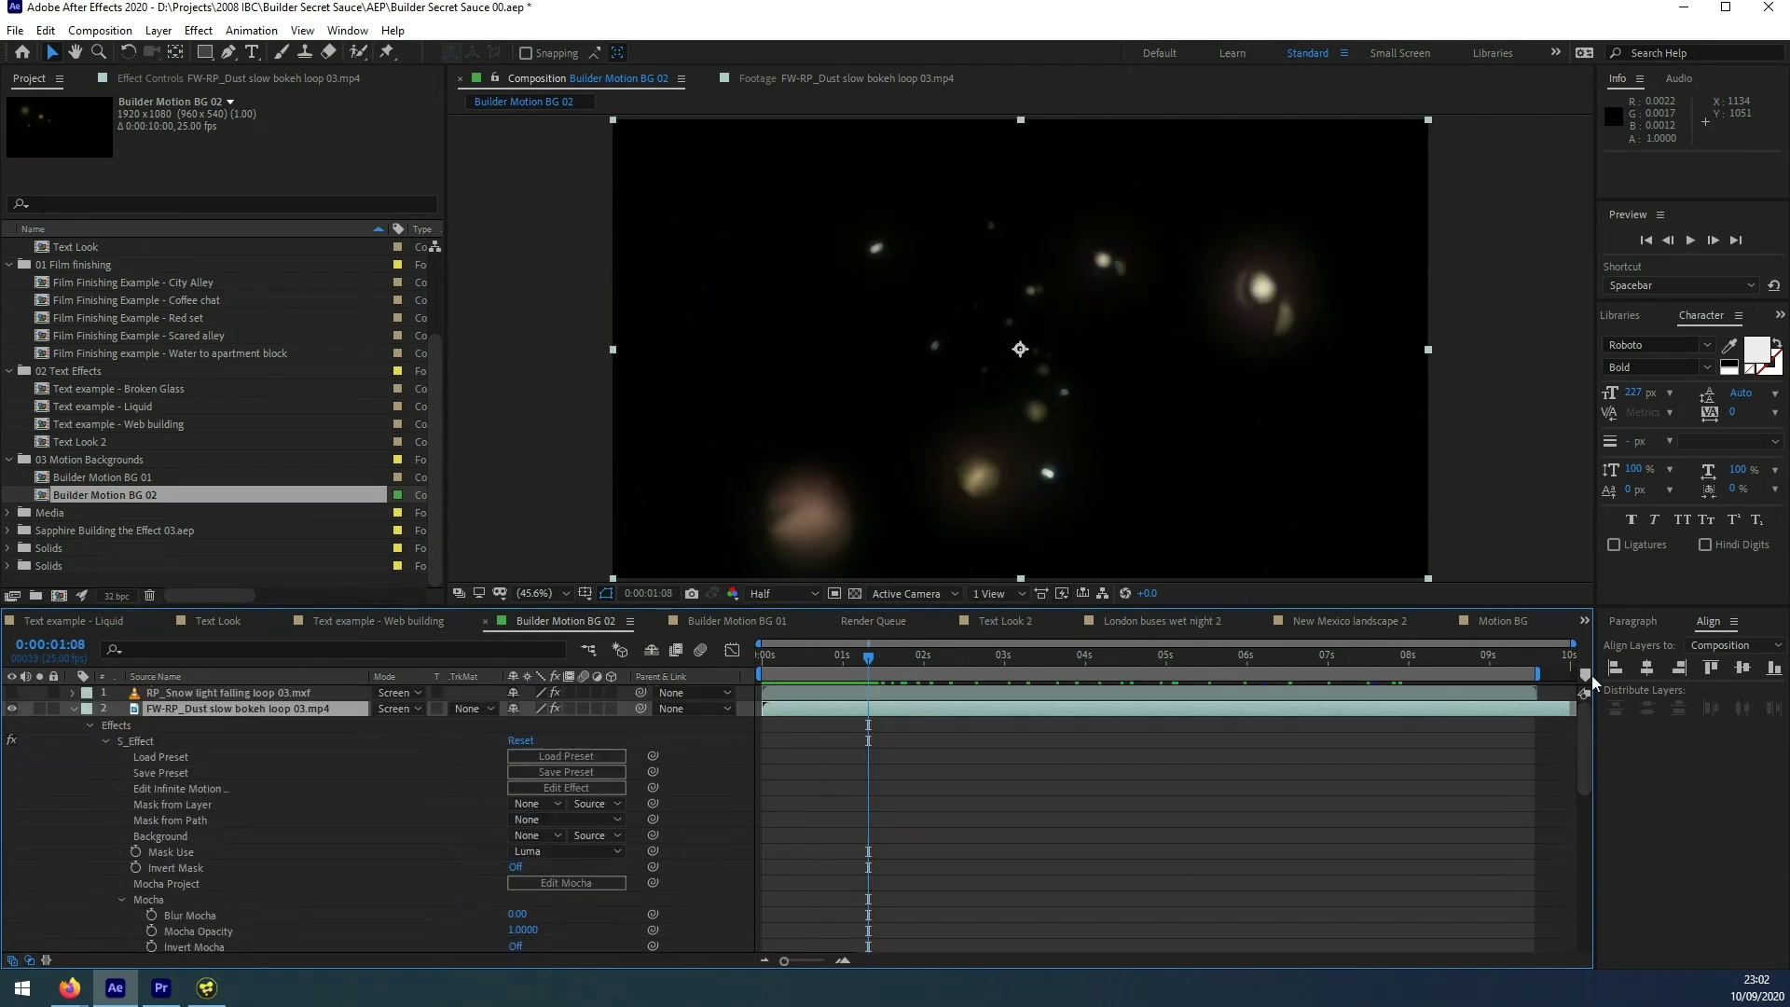
click(71, 709)
click(11, 709)
click(11, 692)
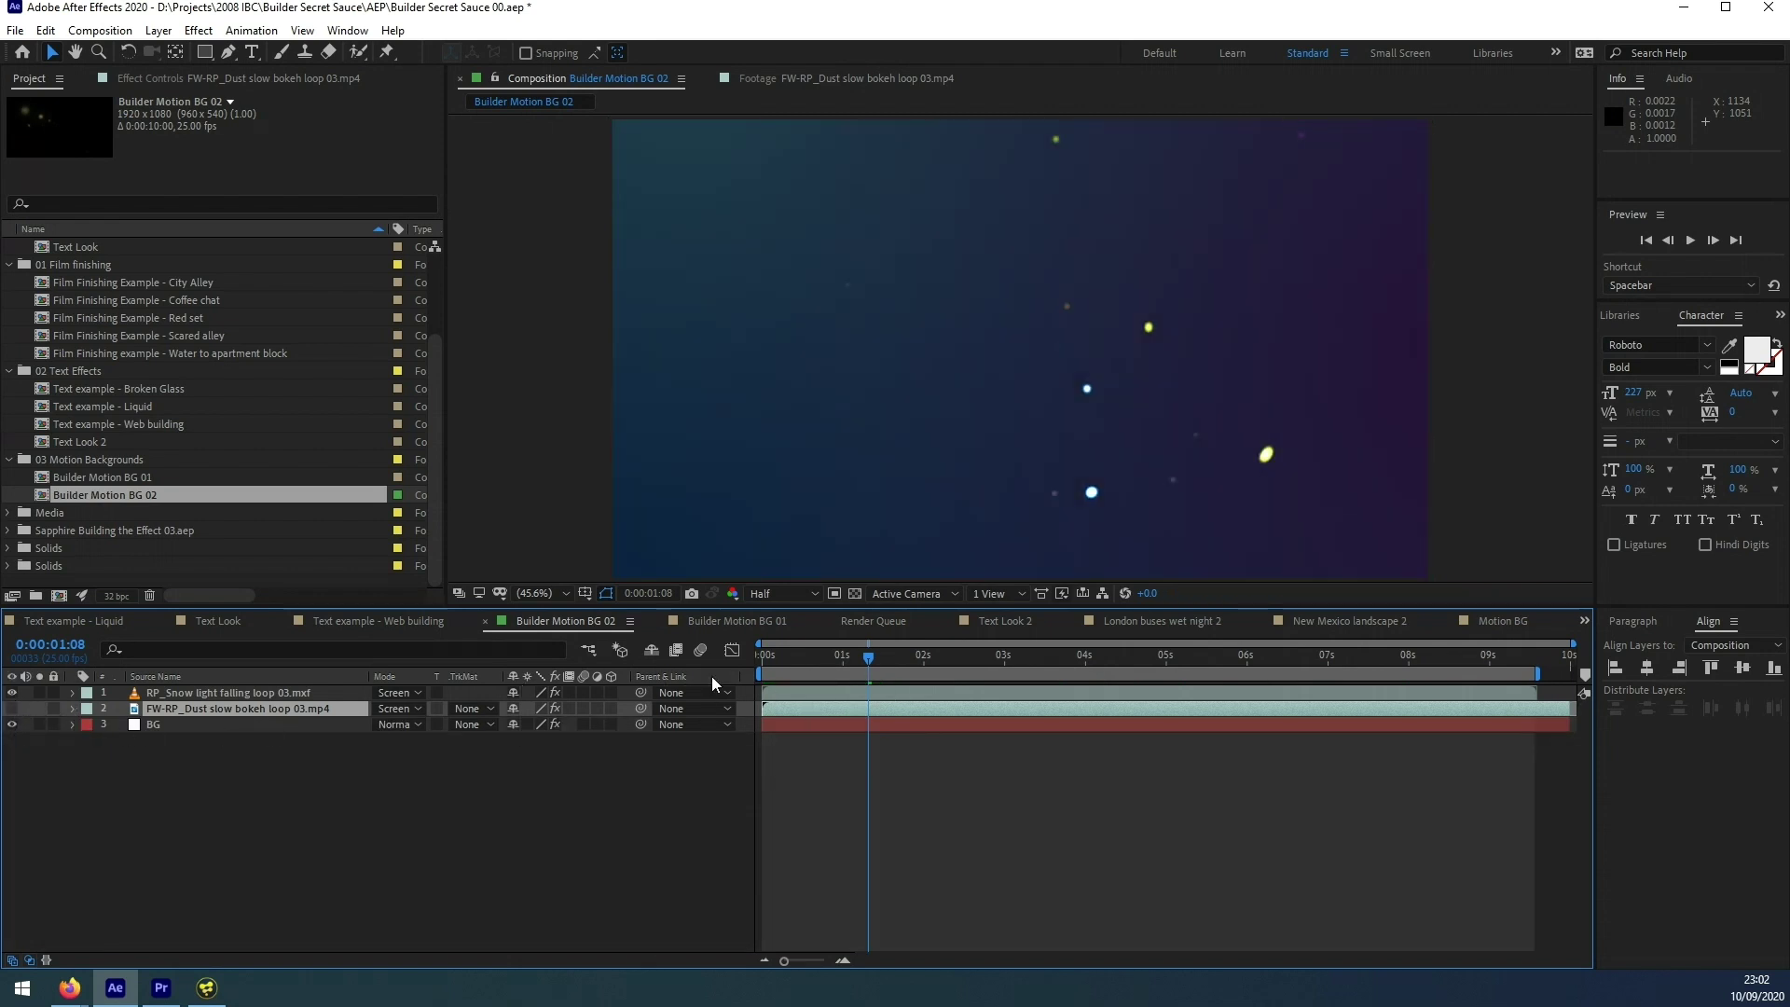
key(space)
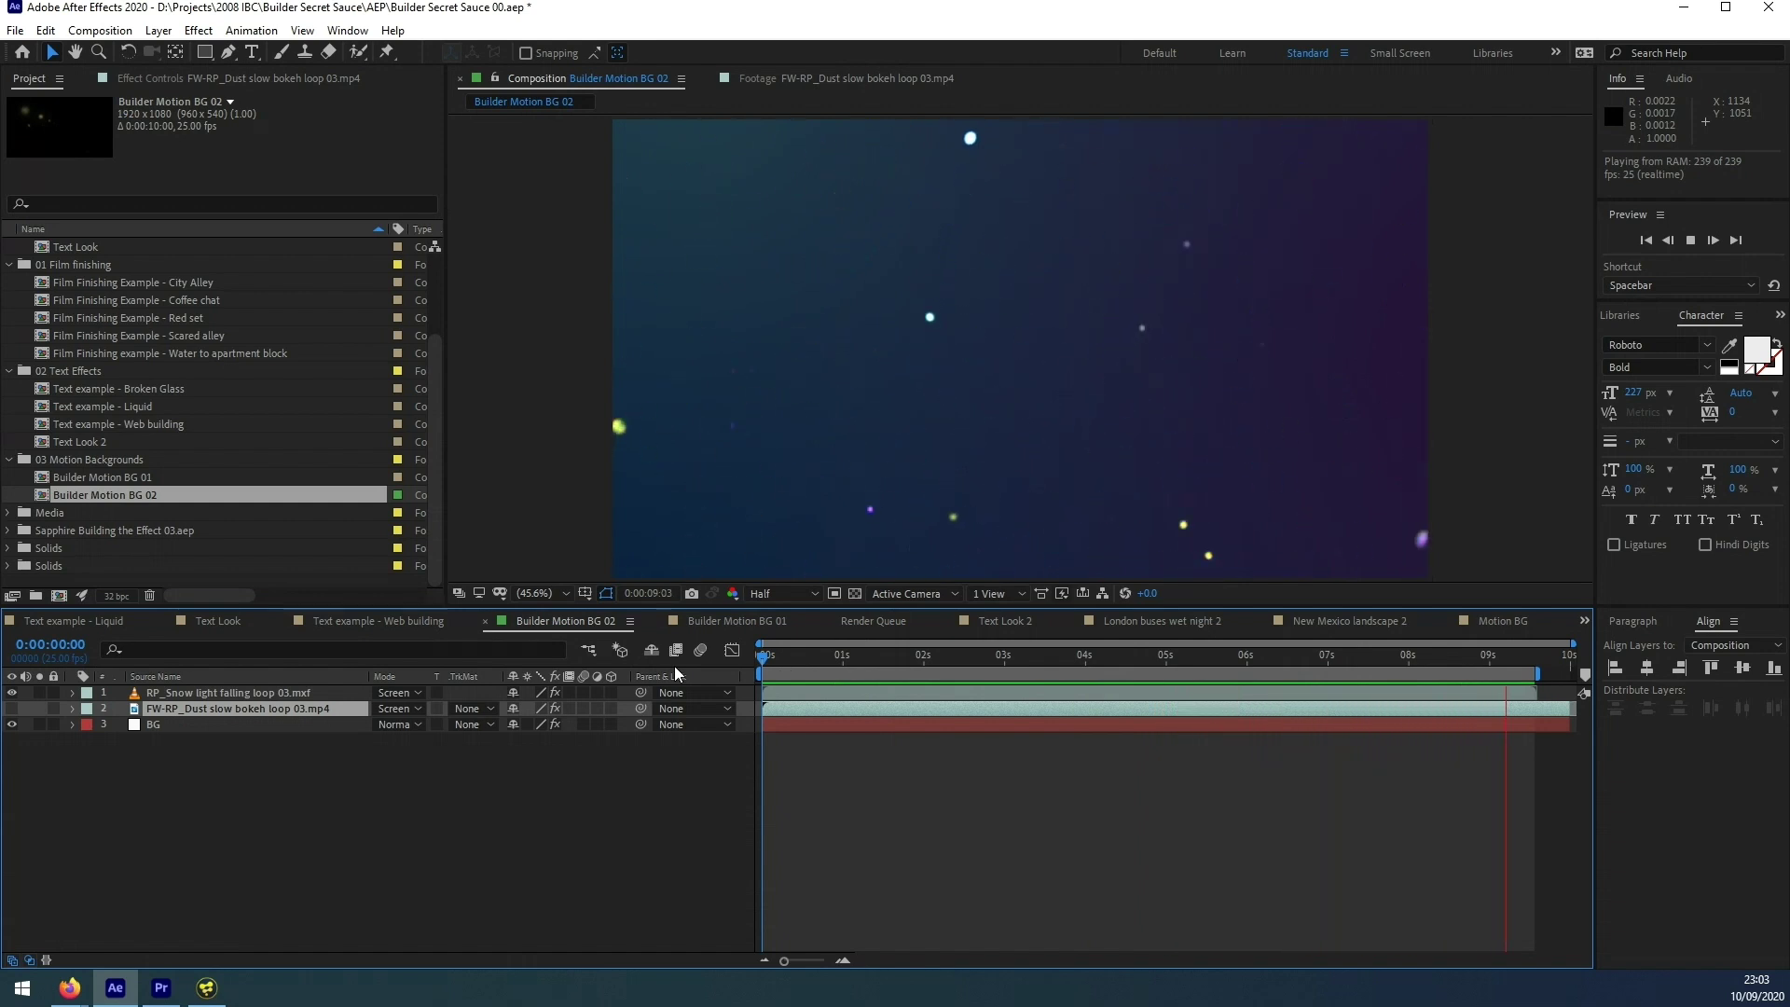
drag(1044, 662, 1179, 667)
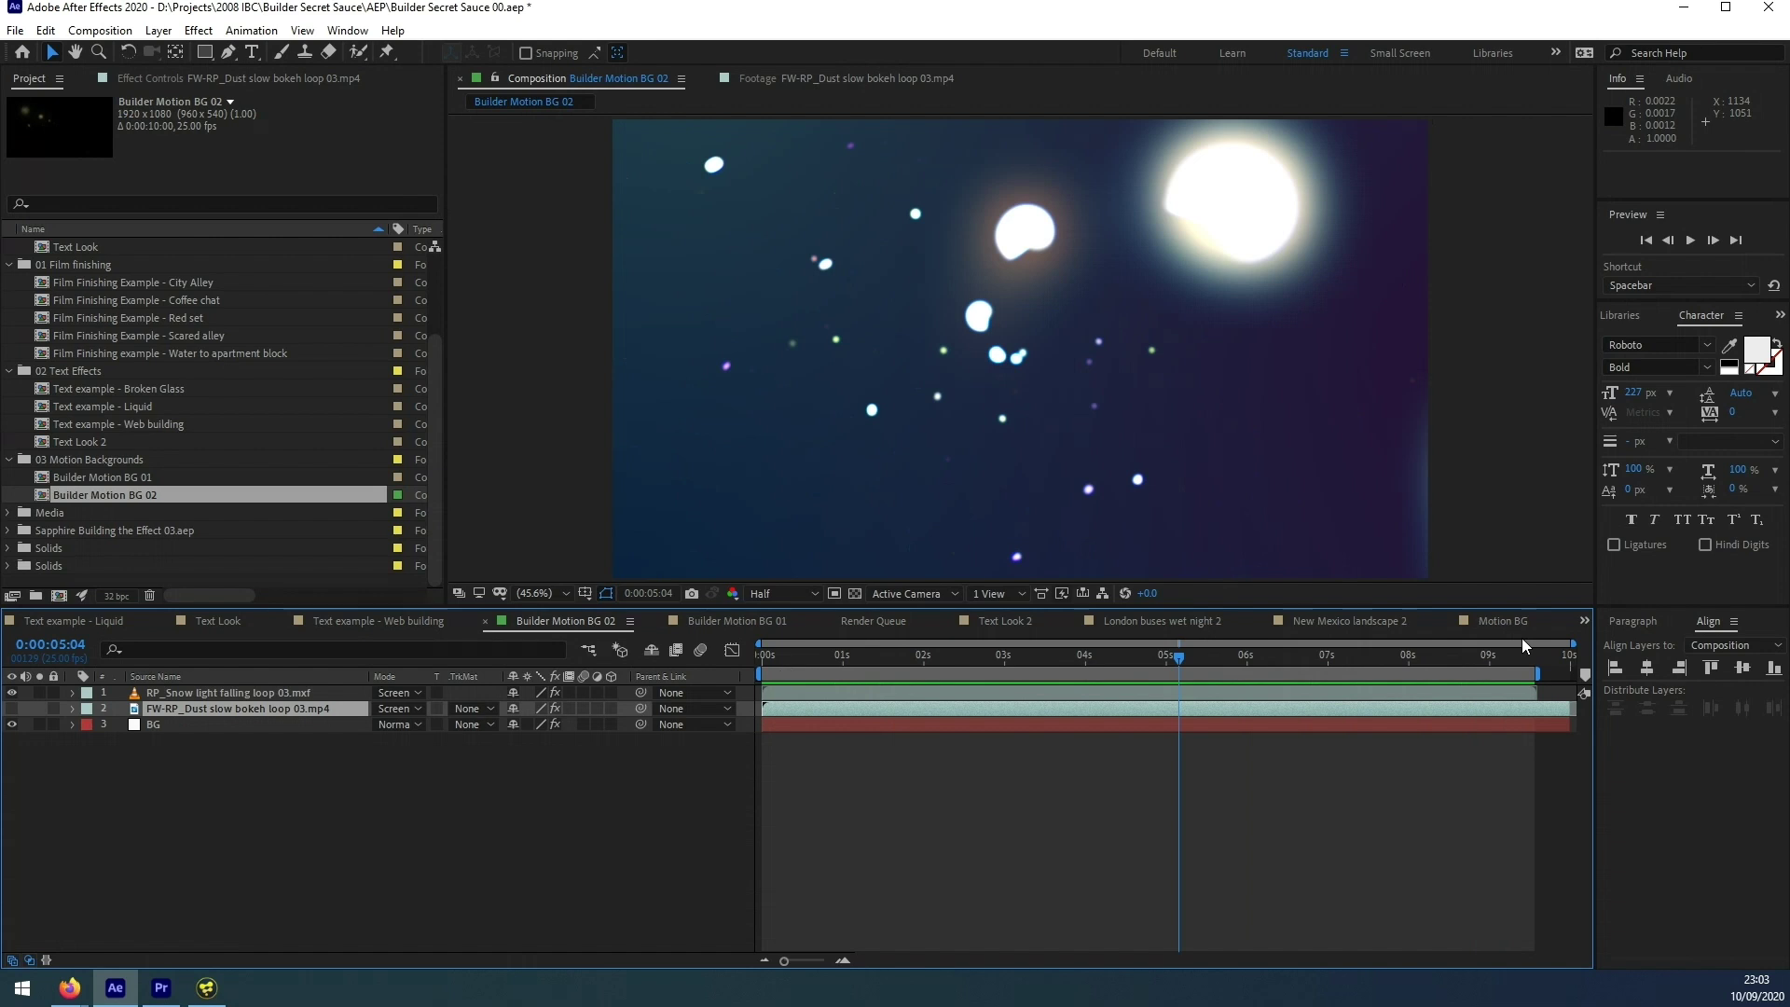